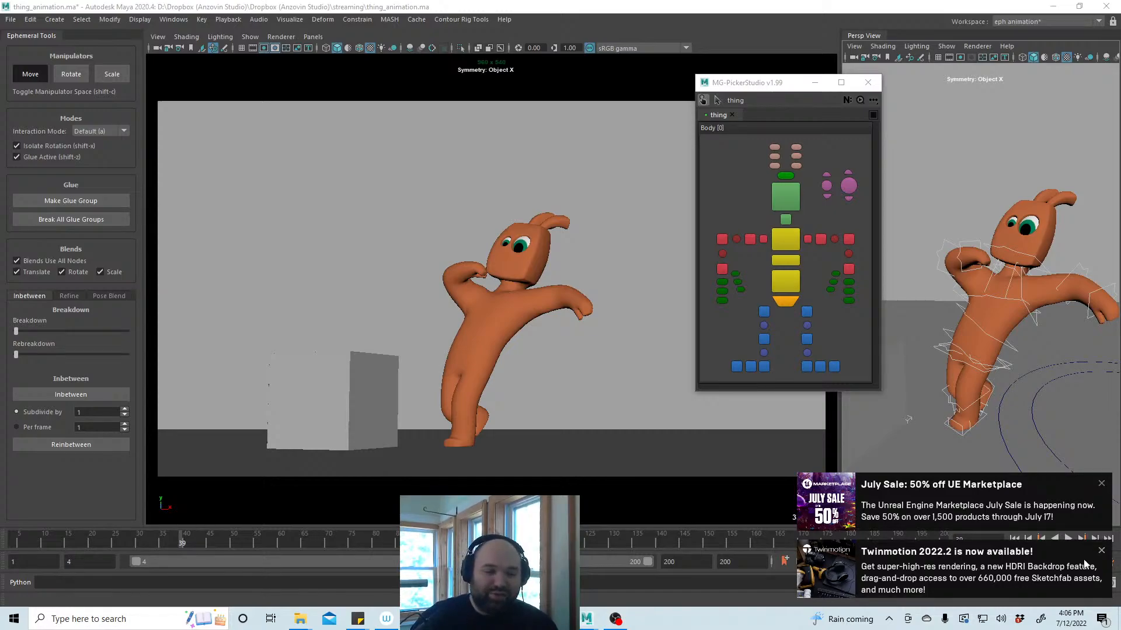
Dismiss the two pop-up notifications and shift the control picker window slightly
{"action": "left_click", "coordinate": [1102, 484]}
{"action": "left_click", "coordinate": [1102, 551]}
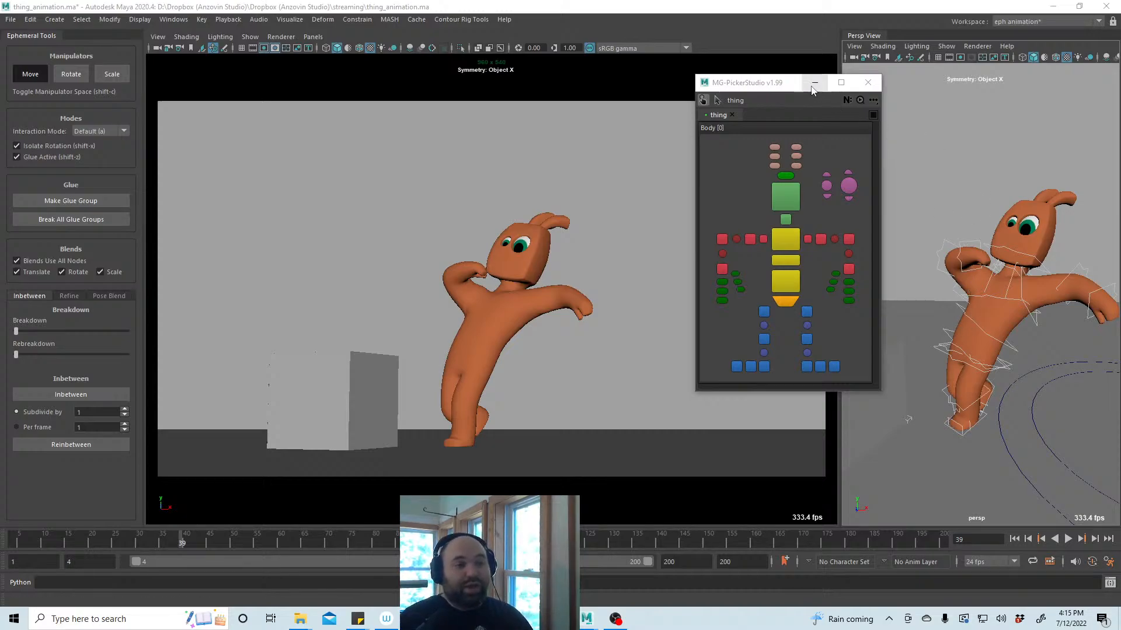
{"action": "left_click_drag", "start_coordinate": [774, 82], "coordinate": [766, 83]}
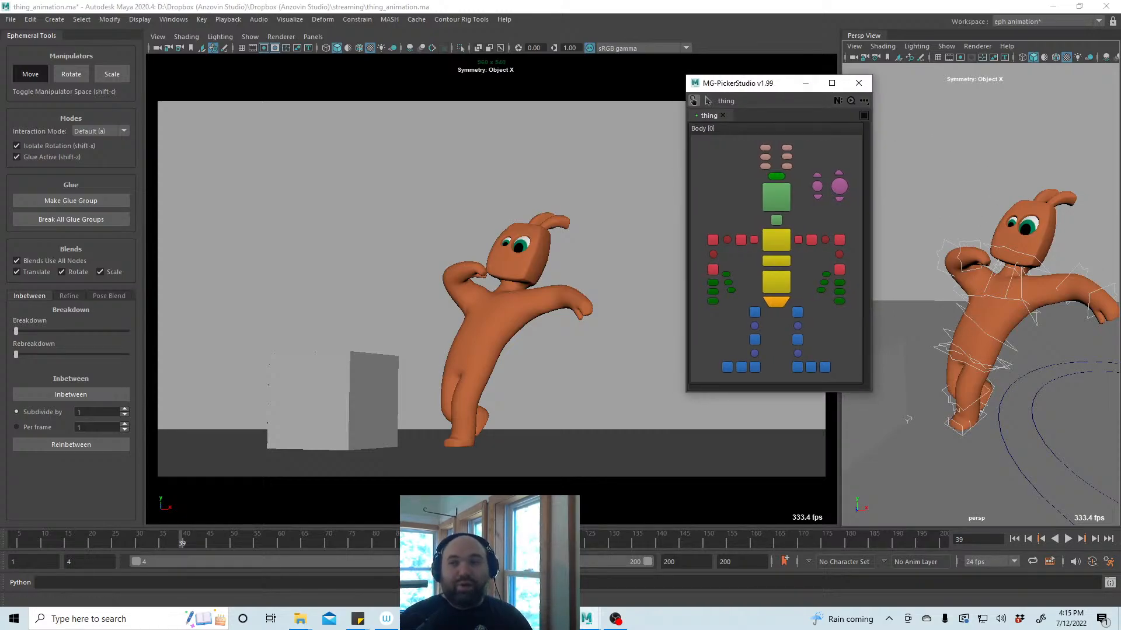
Select the lower spine, chest and left hand controls one after another to see how the rig connects from each
{"action": "left_click", "coordinate": [948, 335]}
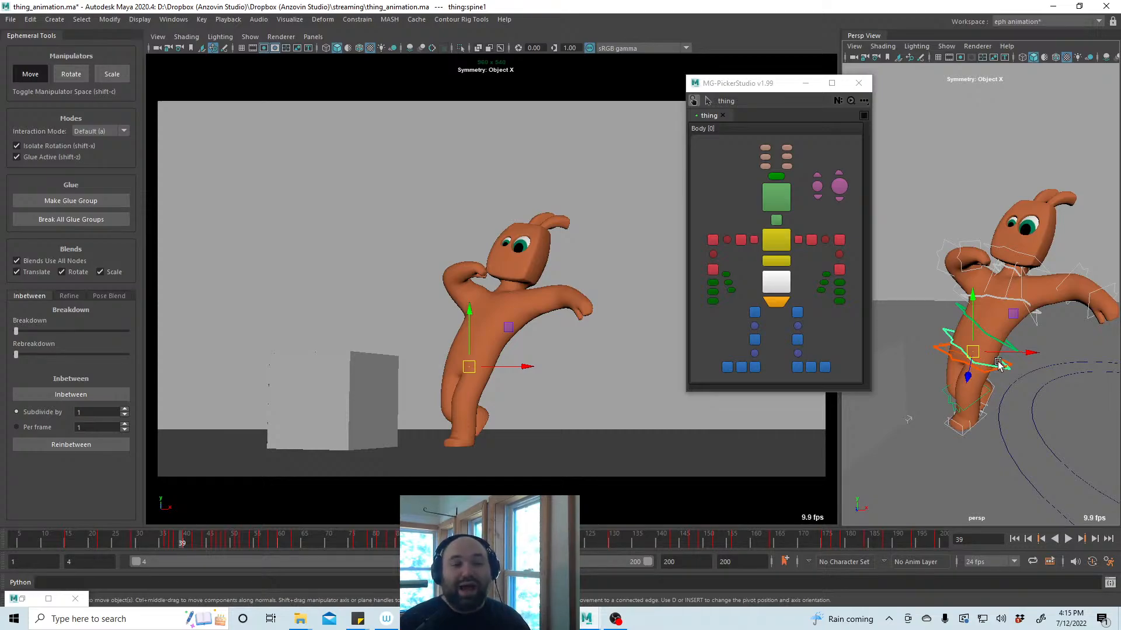
{"action": "scroll", "coordinate": [1000, 374], "scroll_direction": "up", "scroll_amount": 3}
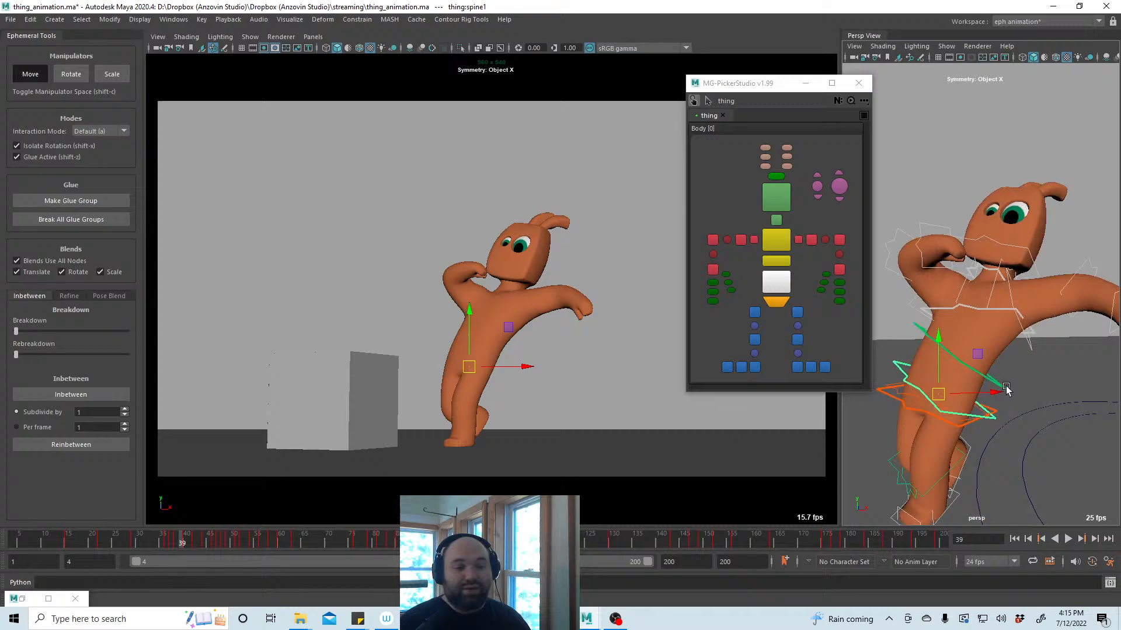
{"action": "mouse_move", "coordinate": [1005, 388]}
{"action": "left_mouse_down", "text": "alt"}
{"action": "mouse_move", "coordinate": [971, 408]}
{"action": "mouse_move", "coordinate": [994, 385]}
{"action": "left_mouse_up", "text": "alt"}
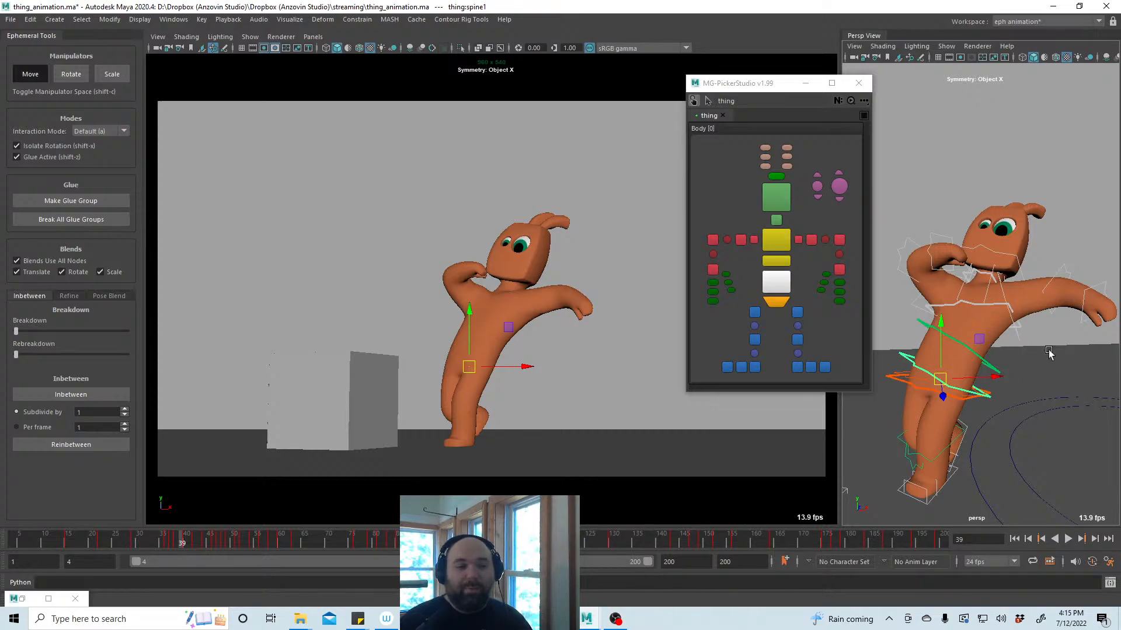
{"action": "key", "text": "ctrl+z"}
{"action": "left_click_drag", "start_coordinate": [1011, 371], "coordinate": [1079, 336], "text": "alt"}
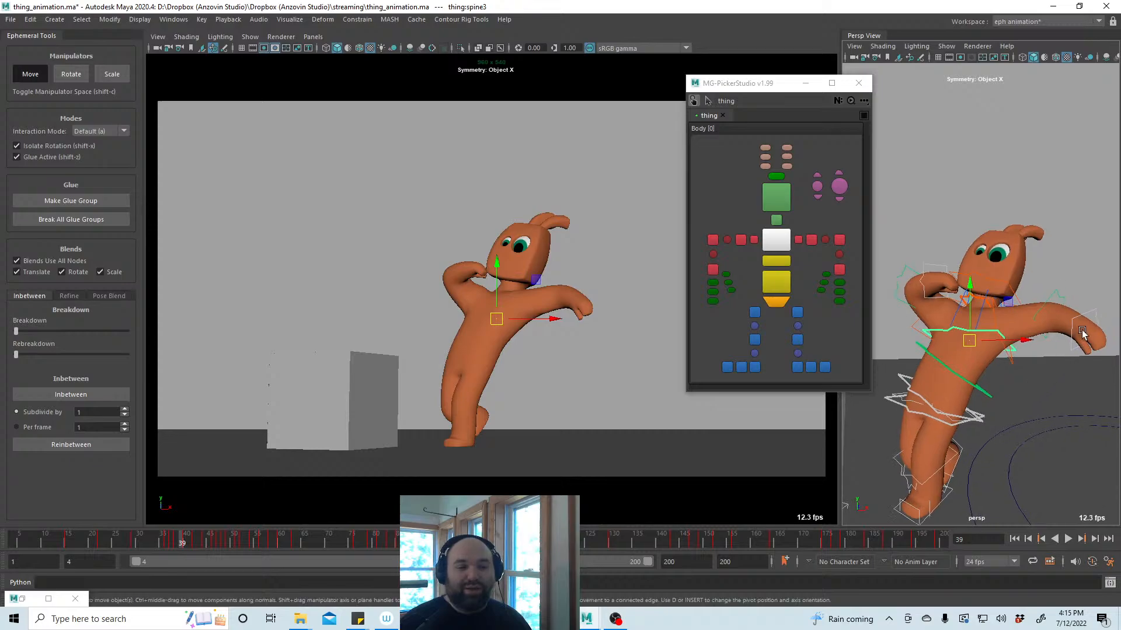
{"action": "left_click", "coordinate": [1084, 321]}
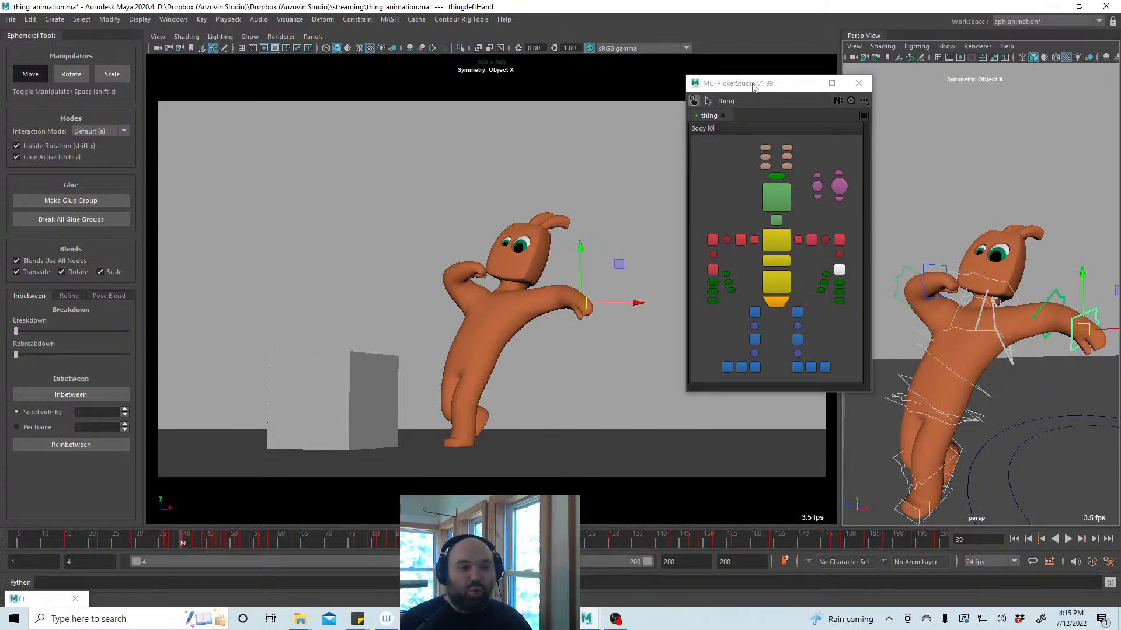
Move the control picker window a little higher and clear the control selection
{"action": "left_click_drag", "start_coordinate": [753, 87], "coordinate": [741, 61]}
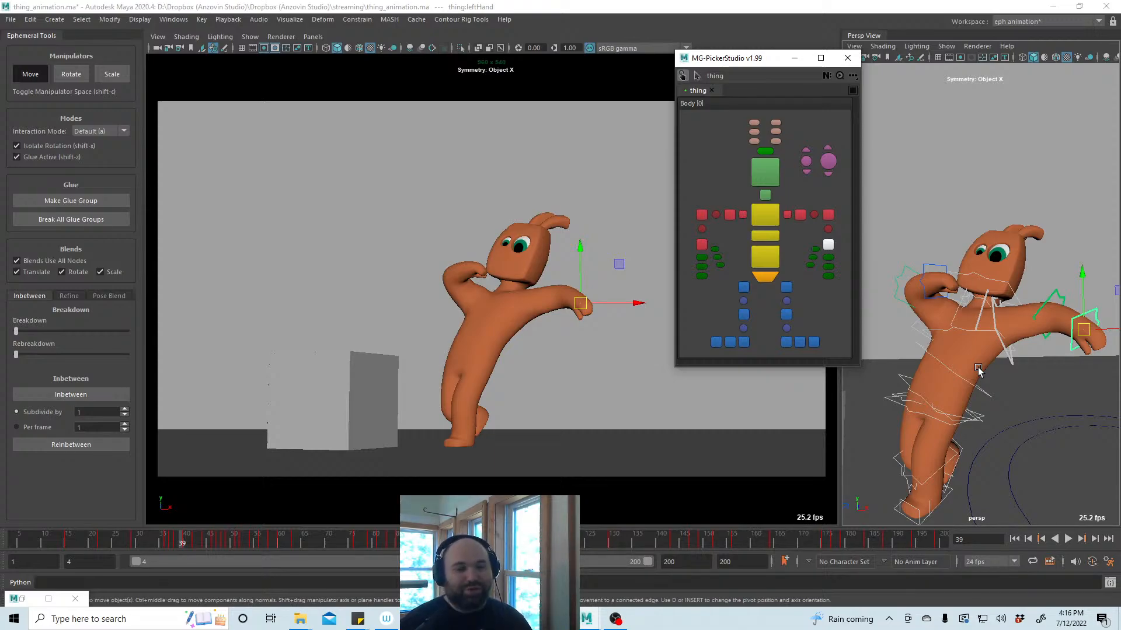
{"action": "left_click", "coordinate": [982, 181]}
{"action": "left_click_drag", "start_coordinate": [1035, 360], "coordinate": [1028, 309], "text": "alt"}
{"action": "left_click", "coordinate": [1072, 309]}
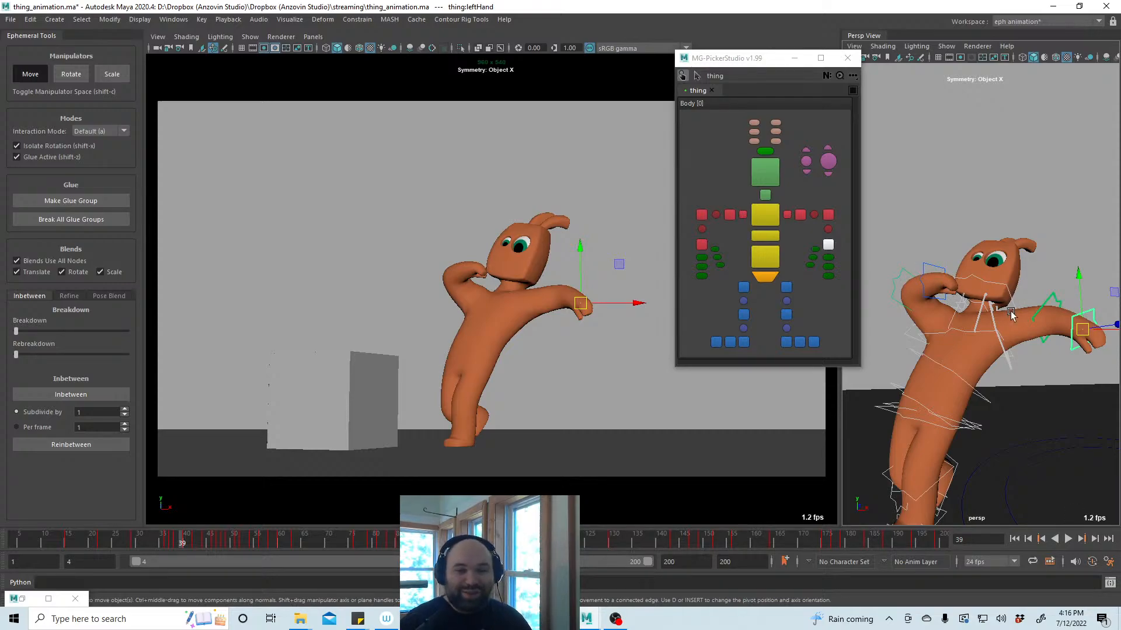
{"action": "left_click", "coordinate": [962, 186]}
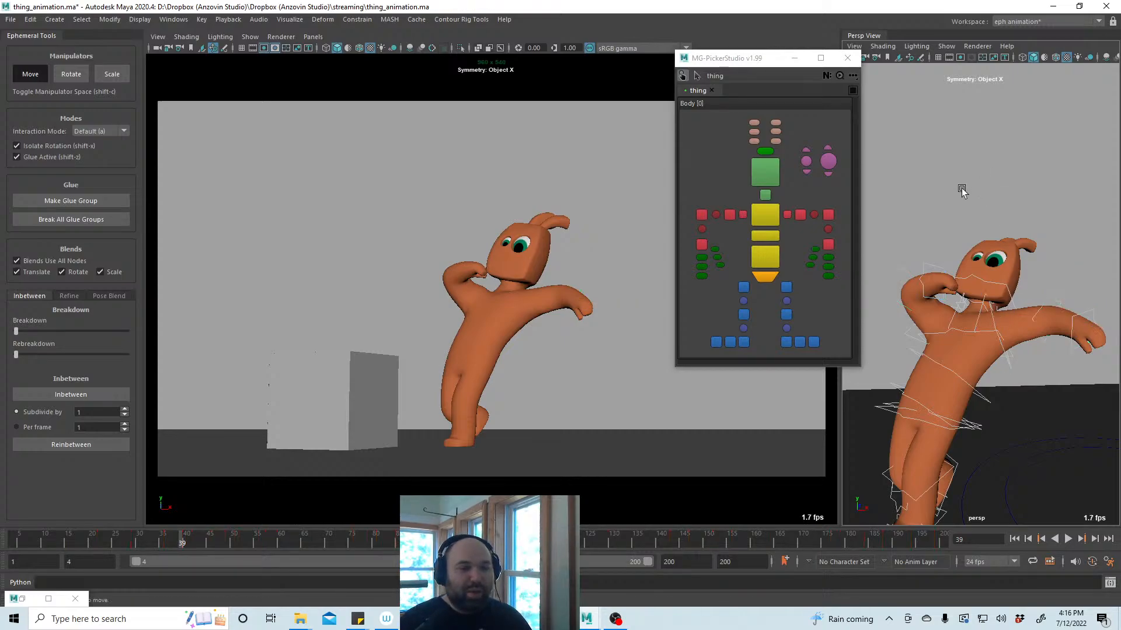
{"action": "middle_click_drag", "start_coordinate": [1007, 363], "coordinate": [1018, 340], "text": "alt"}
{"action": "left_click_drag", "start_coordinate": [1018, 342], "coordinate": [995, 356], "text": "alt"}
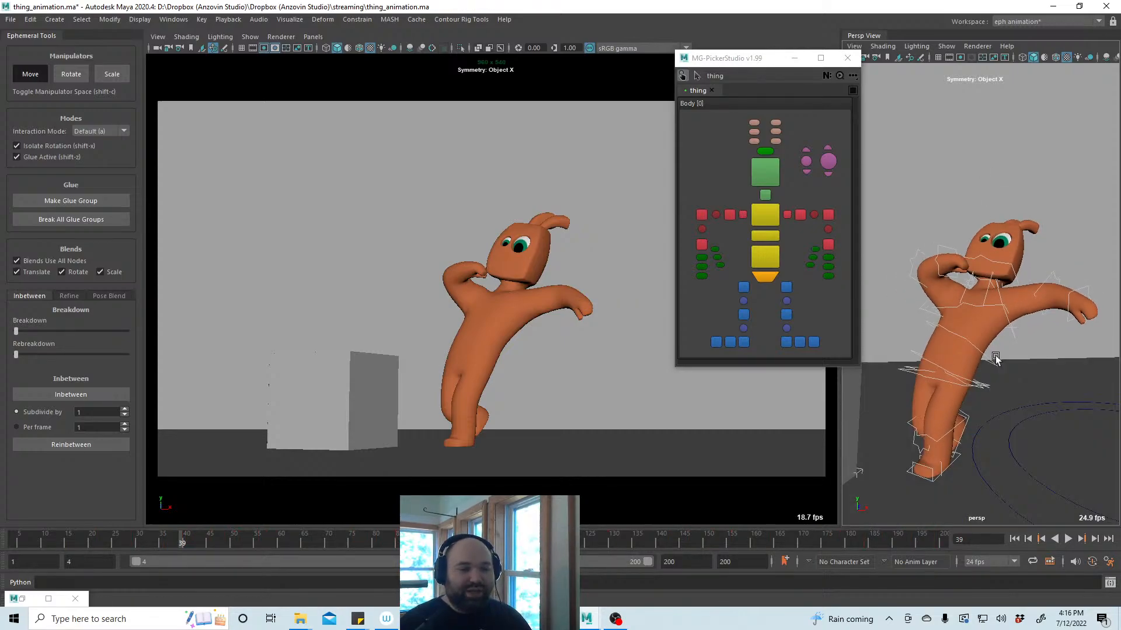
Try moving the lower spine control (spine1) at frame 39, and undo the move
{"action": "left_click", "coordinate": [912, 349]}
{"action": "scroll", "coordinate": [1079, 386], "scroll_direction": "up", "scroll_amount": 3}
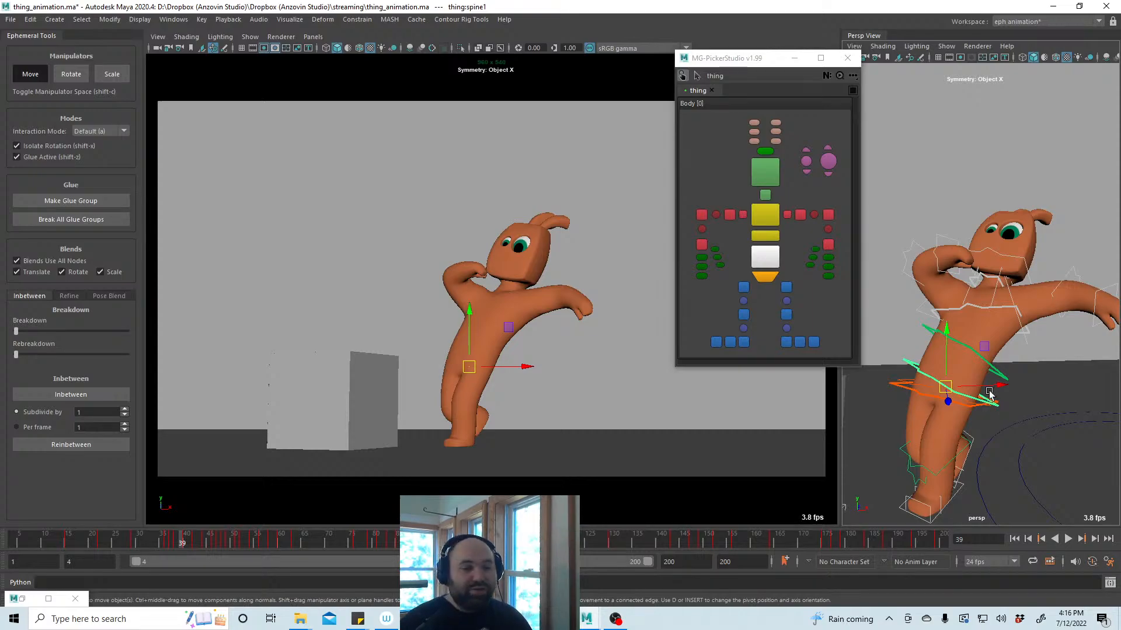
{"action": "left_click_drag", "start_coordinate": [1021, 354], "coordinate": [983, 368], "text": "alt"}
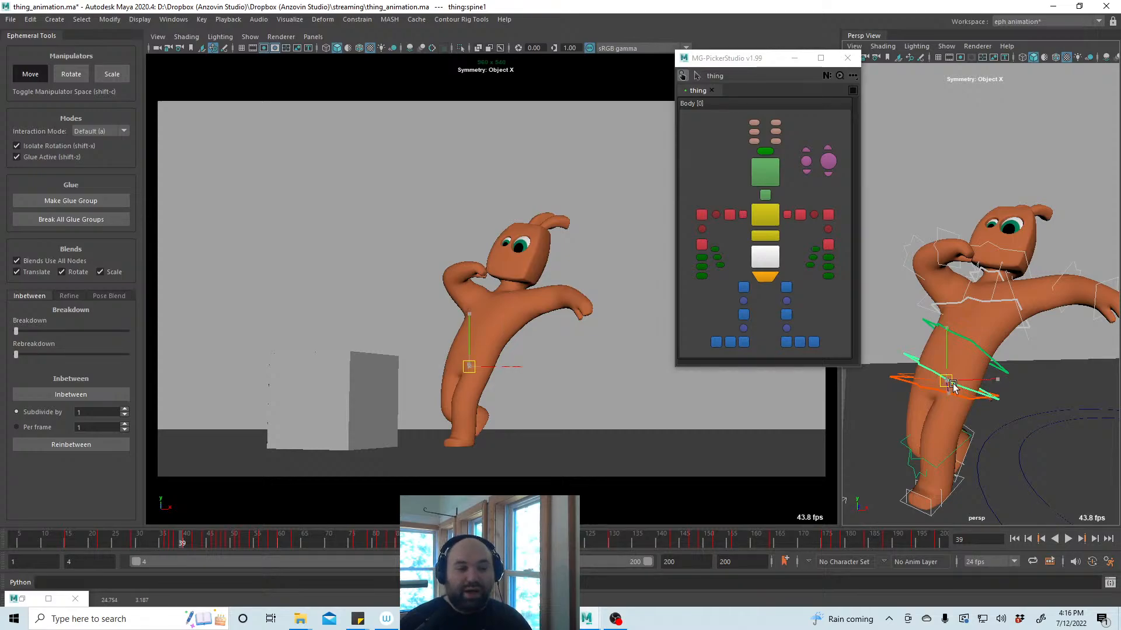
{"action": "left_click_drag", "start_coordinate": [951, 383], "coordinate": [1010, 399]}
{"action": "key", "text": "ctrl+z"}
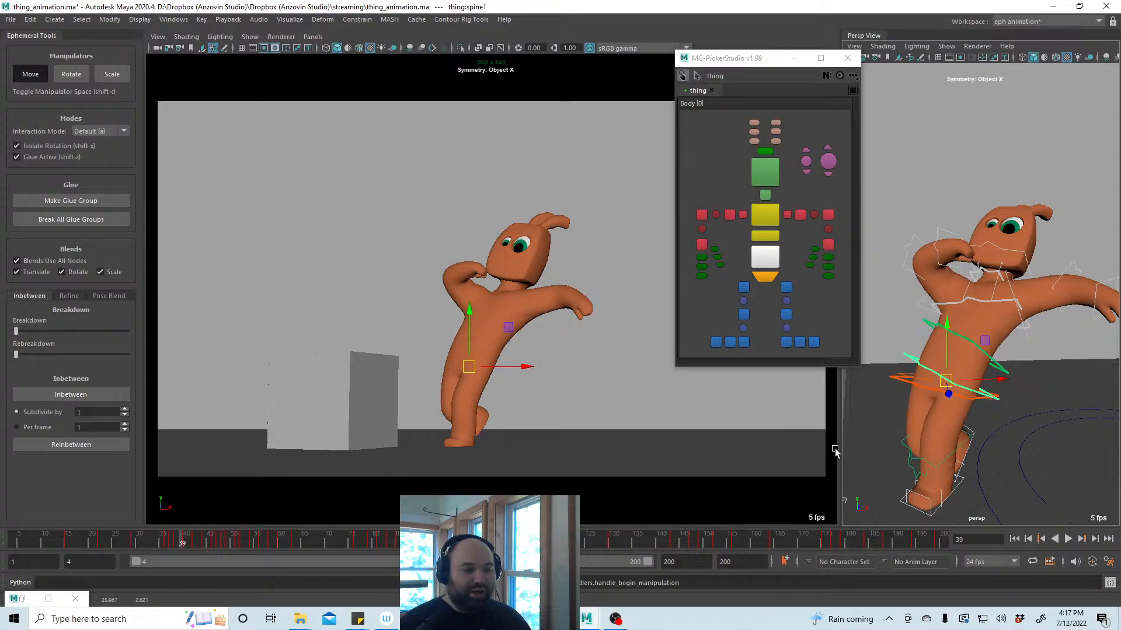
Go to frame 70, where the character stands beside the box
{"action": "mouse_move", "coordinate": [180, 547]}
{"action": "left_mouse_down"}
{"action": "mouse_move", "coordinate": [325, 541]}
{"action": "mouse_move", "coordinate": [328, 551]}
{"action": "left_mouse_up"}
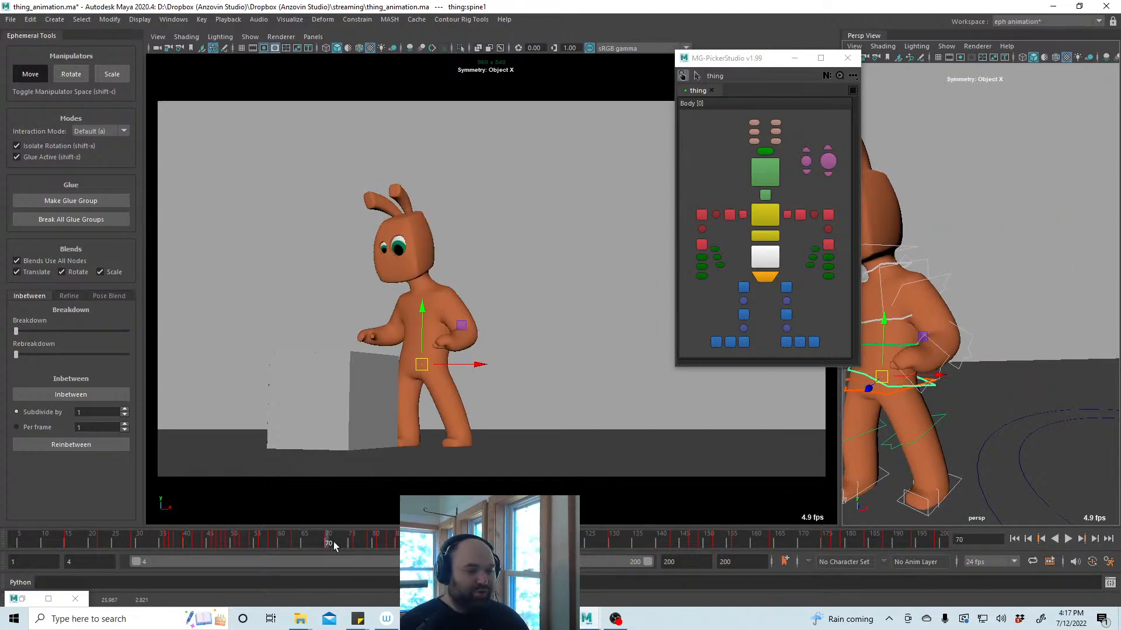
{"action": "middle_click_drag", "start_coordinate": [918, 429], "coordinate": [1005, 411], "text": "alt"}
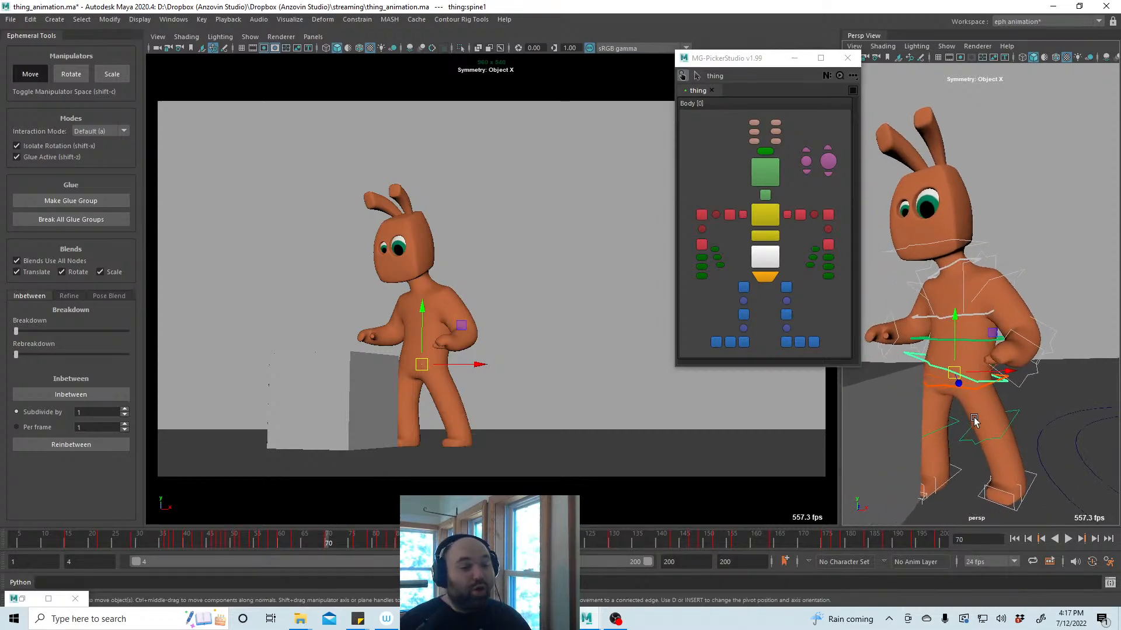
{"action": "left_click_drag", "start_coordinate": [951, 416], "coordinate": [978, 414], "text": "alt"}
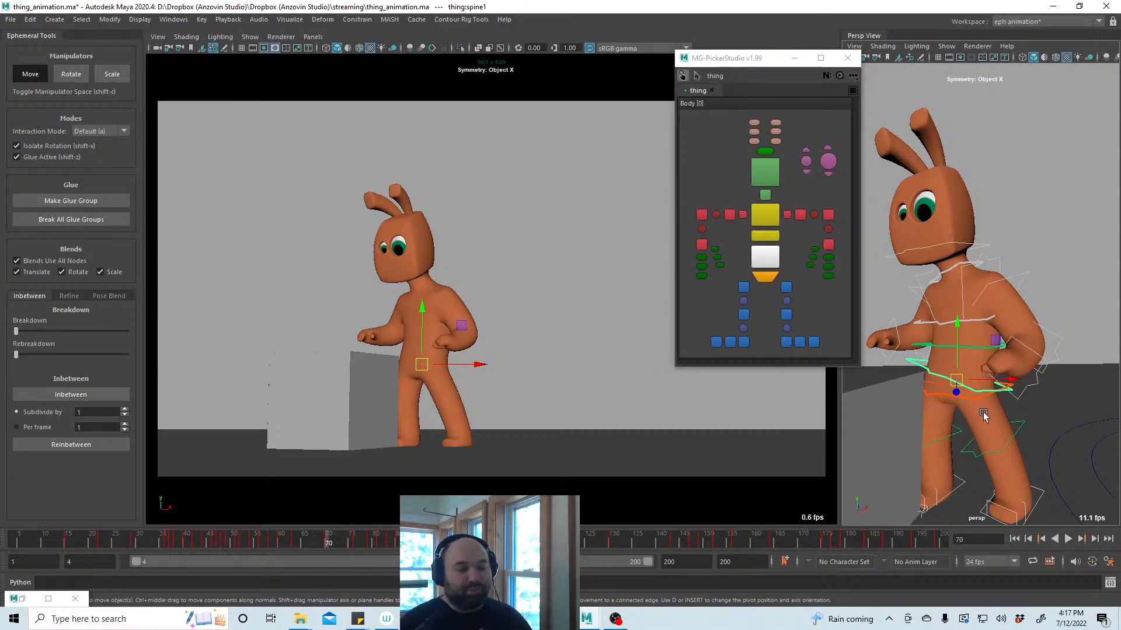
{"action": "left_click_drag", "start_coordinate": [985, 402], "coordinate": [1033, 414], "text": "alt"}
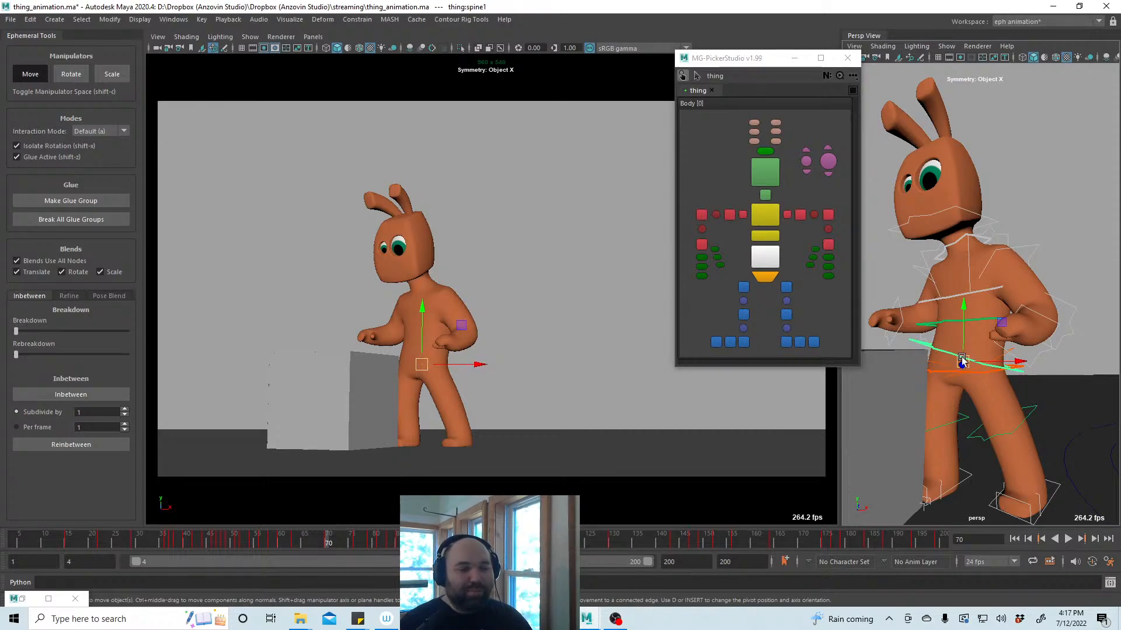
Move the lower spine control slightly down and away from the box, first in Default and again in Forward interaction mode
{"action": "mouse_move", "coordinate": [962, 361]}
{"action": "left_mouse_down"}
{"action": "mouse_move", "coordinate": [997, 377]}
{"action": "mouse_move", "coordinate": [974, 371]}
{"action": "left_mouse_up"}
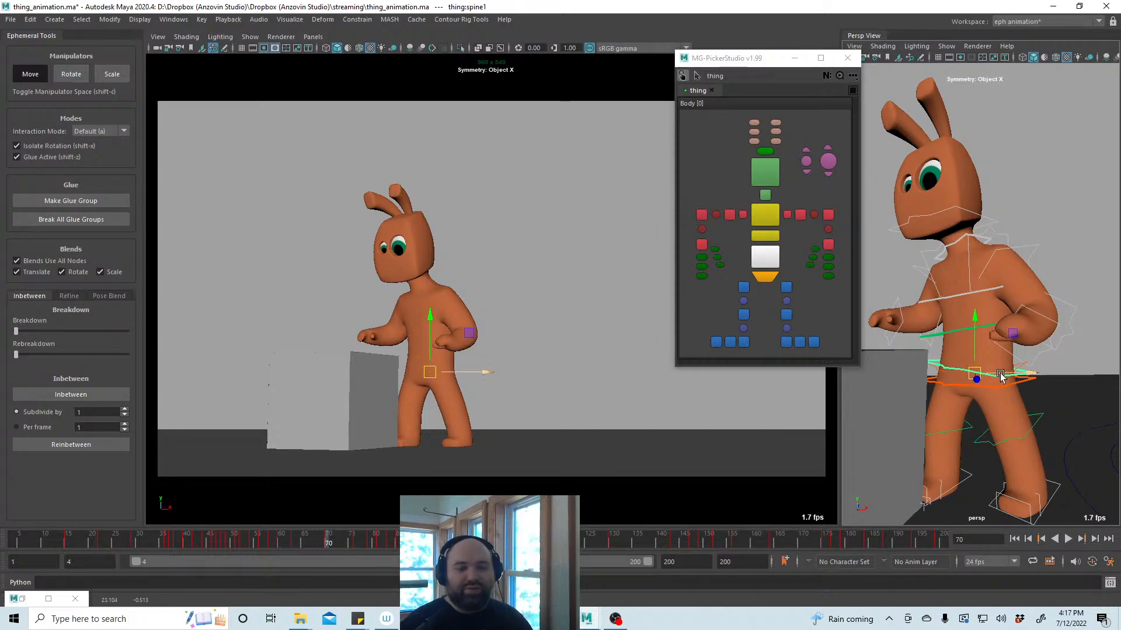
{"action": "left_click_drag", "start_coordinate": [975, 369], "coordinate": [979, 374]}
{"action": "key", "text": "z"}
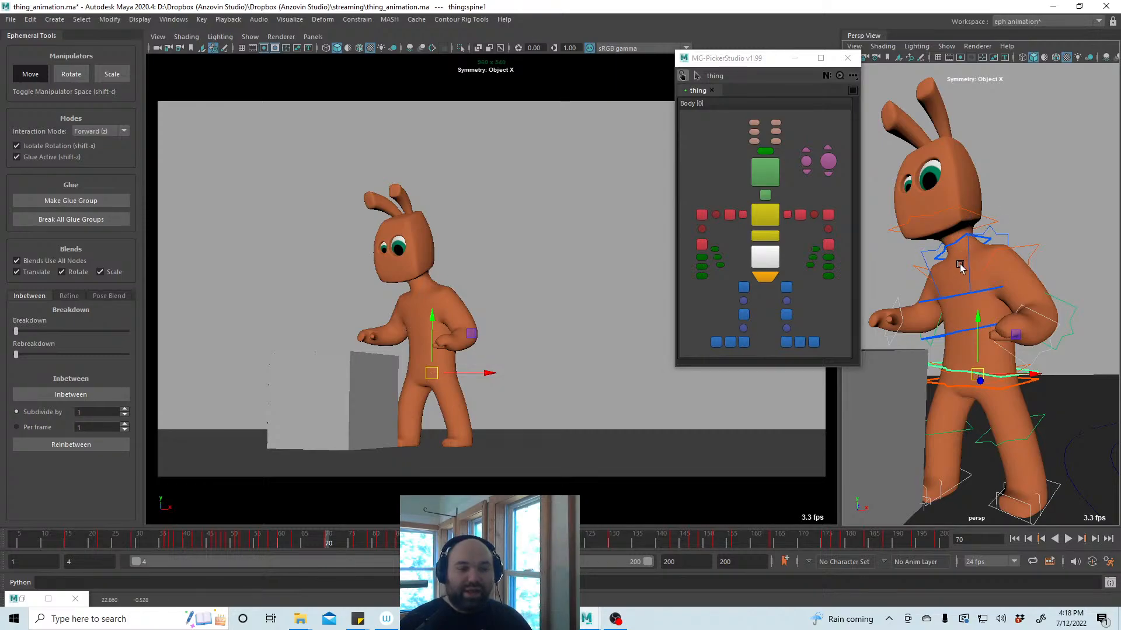
{"action": "mouse_move", "coordinate": [981, 374]}
{"action": "left_mouse_down"}
{"action": "mouse_move", "coordinate": [997, 371]}
{"action": "mouse_move", "coordinate": [970, 374]}
{"action": "mouse_move", "coordinate": [980, 371]}
{"action": "left_mouse_up"}
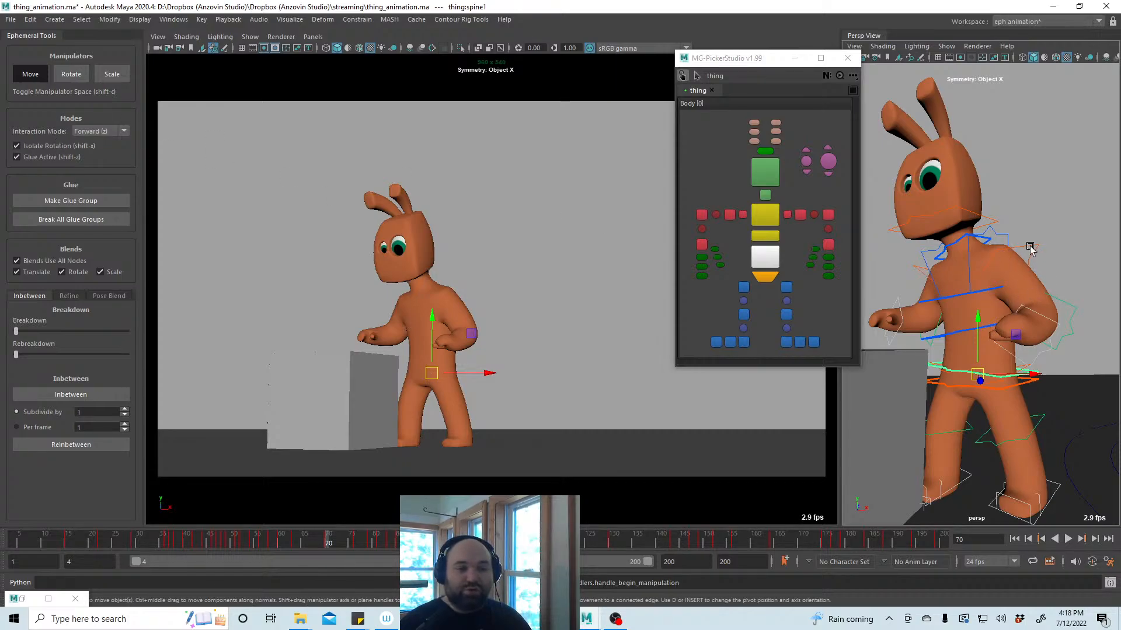
Try the lower spine control with Isolate Rotation toggled, moving it slightly and rotating it so the torso leans back from the box
{"action": "left_click", "coordinate": [85, 147]}
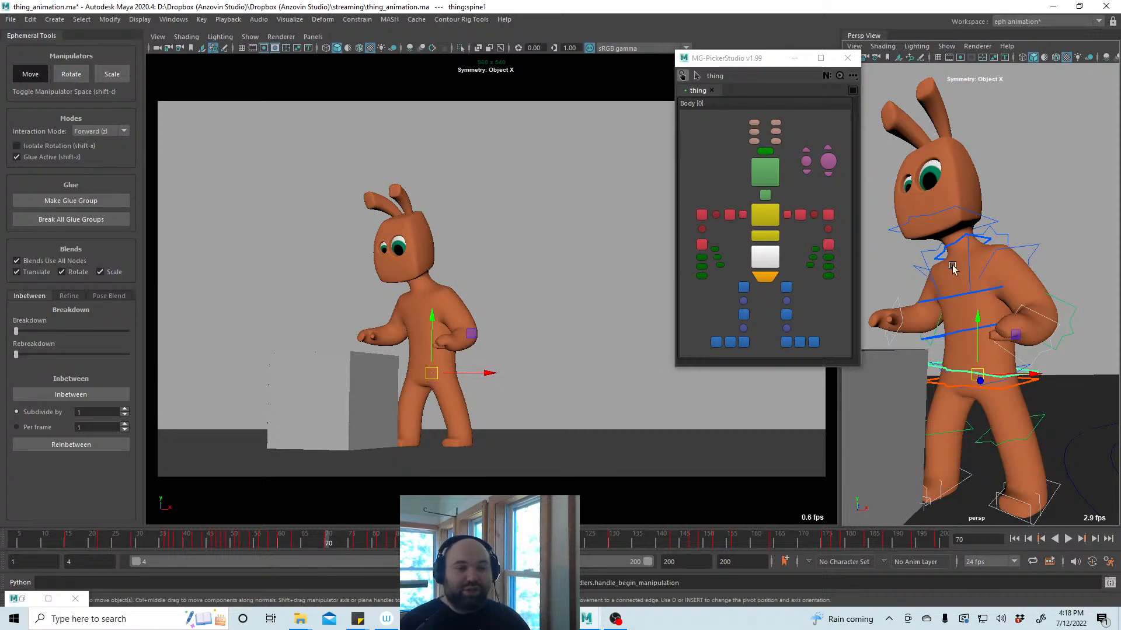
{"action": "left_click_drag", "start_coordinate": [980, 374], "coordinate": [983, 367]}
{"action": "key", "text": "e"}
{"action": "mouse_move", "coordinate": [1012, 313]}
{"action": "left_mouse_down"}
{"action": "mouse_move", "coordinate": [1024, 323]}
{"action": "mouse_move", "coordinate": [1038, 284]}
{"action": "left_mouse_up"}
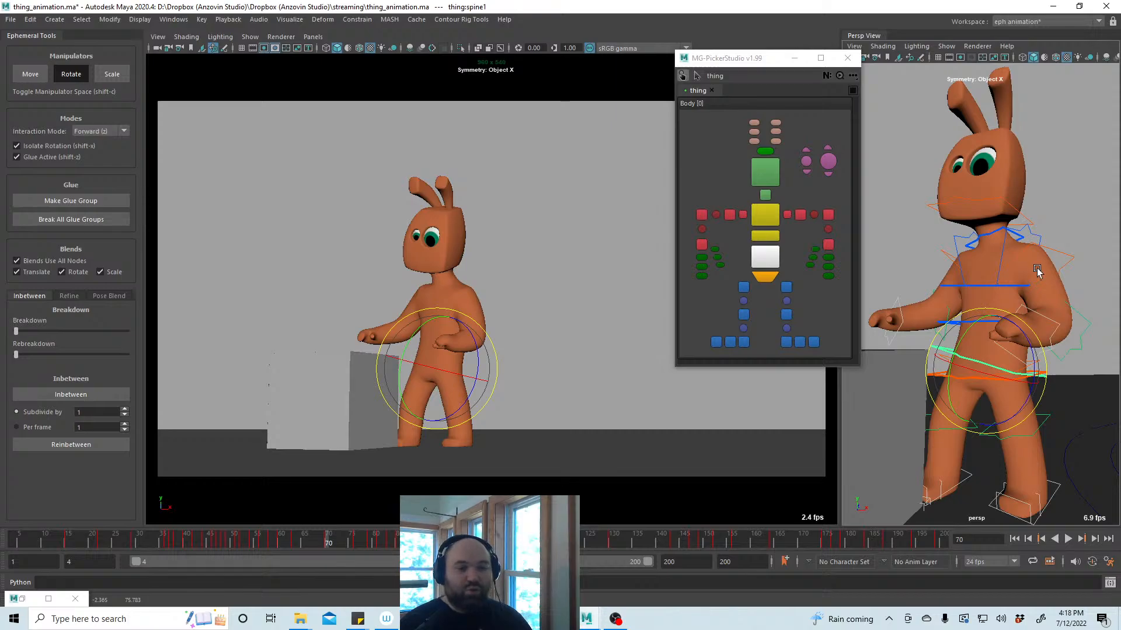
Set the interaction mode to Forward All and rotate the lower spine control to test it
{"action": "key", "text": "alt+z"}
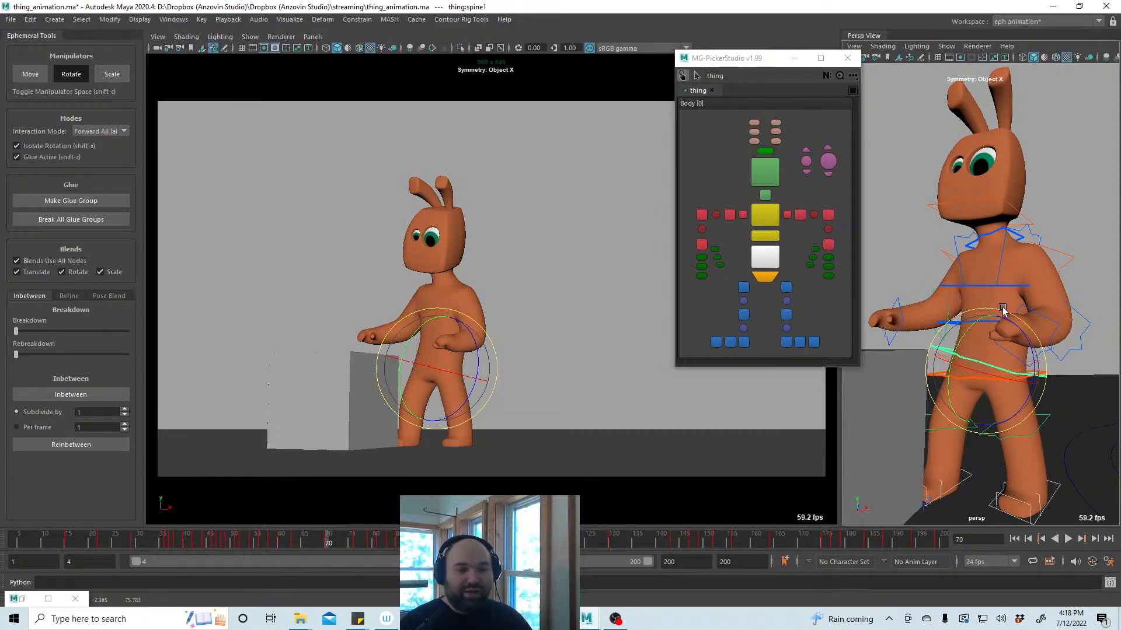
{"action": "mouse_move", "coordinate": [1003, 311]}
{"action": "left_mouse_down"}
{"action": "mouse_move", "coordinate": [984, 314]}
{"action": "mouse_move", "coordinate": [1015, 318]}
{"action": "mouse_move", "coordinate": [1001, 327]}
{"action": "left_mouse_up"}
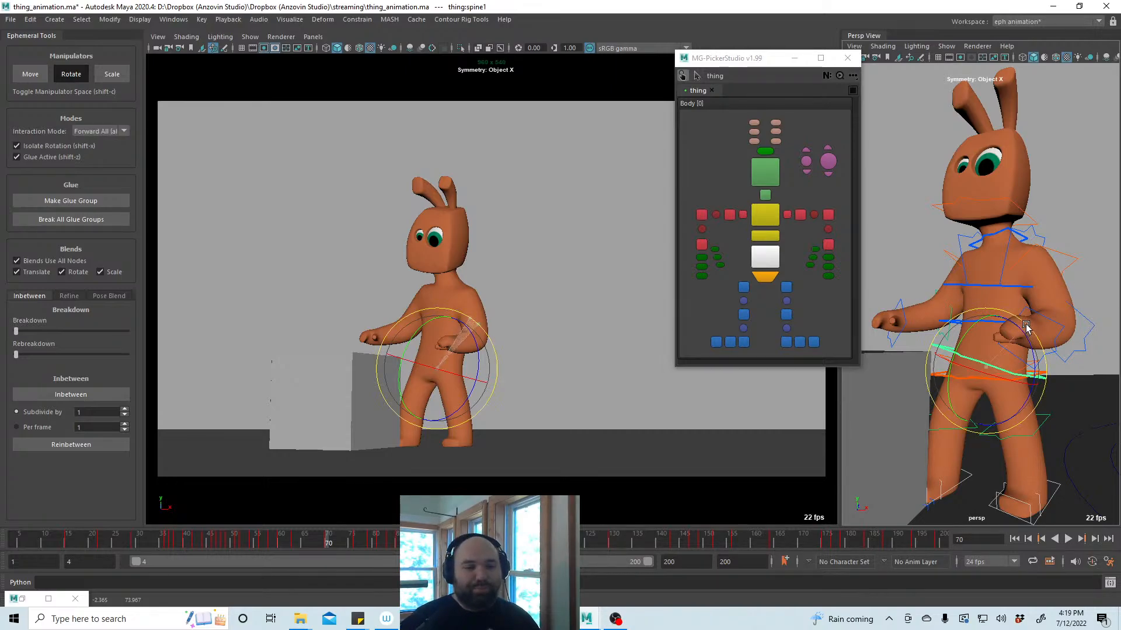
{"action": "left_click_drag", "start_coordinate": [1022, 325], "coordinate": [1024, 293]}
Rotate the chest control (spine3) in Backward All mode with Isolate Rotation off, swinging the hips and legs beneath it
{"action": "left_click", "coordinate": [1017, 286]}
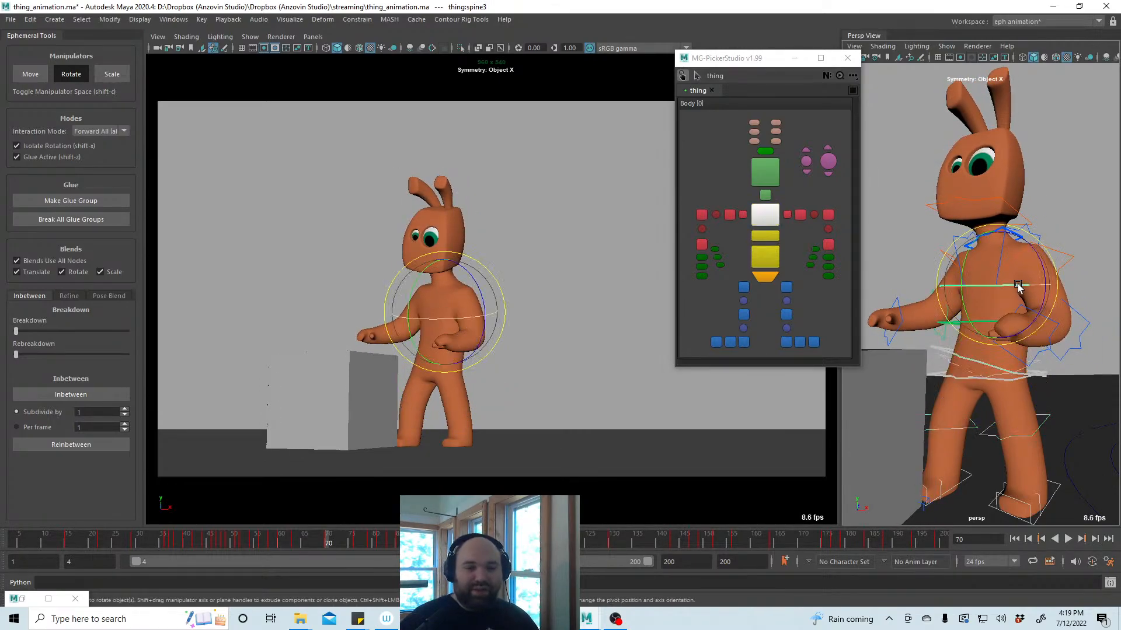
{"action": "key", "text": "alt+z"}
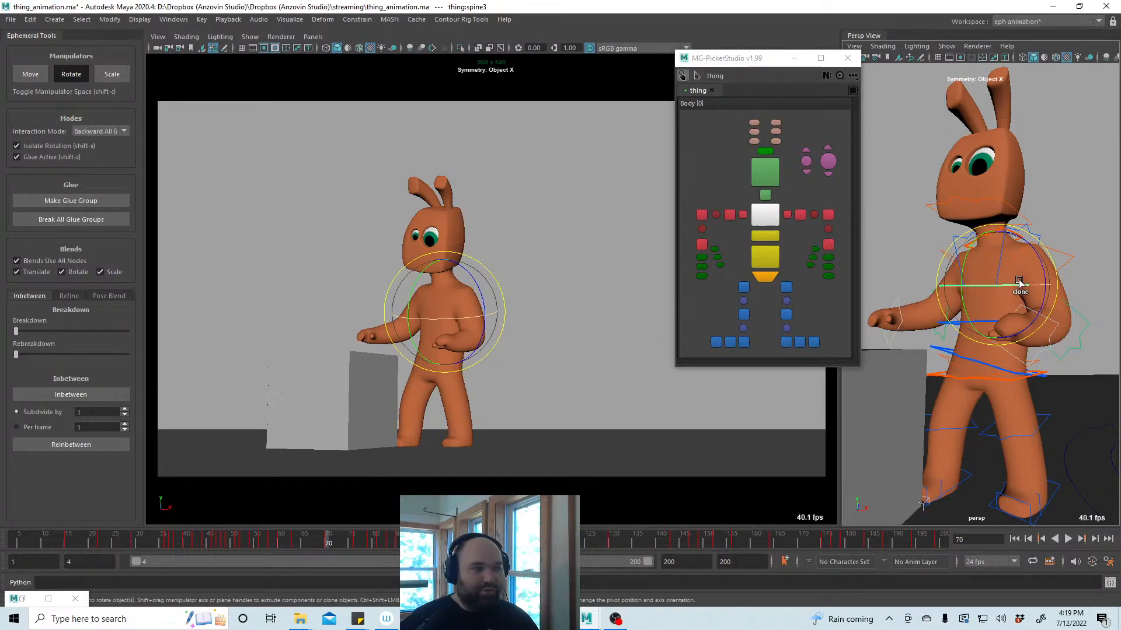
{"action": "key", "text": "shift+x"}
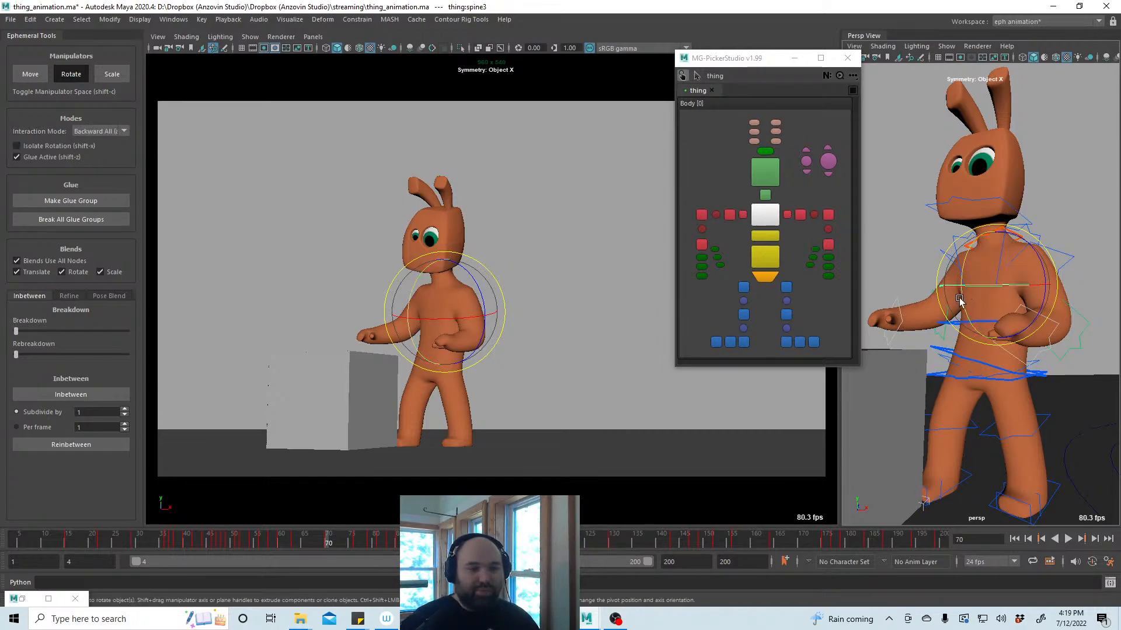
{"action": "mouse_move", "coordinate": [962, 298]}
{"action": "left_mouse_down"}
{"action": "mouse_move", "coordinate": [967, 324]}
{"action": "mouse_move", "coordinate": [963, 309]}
{"action": "left_mouse_up"}
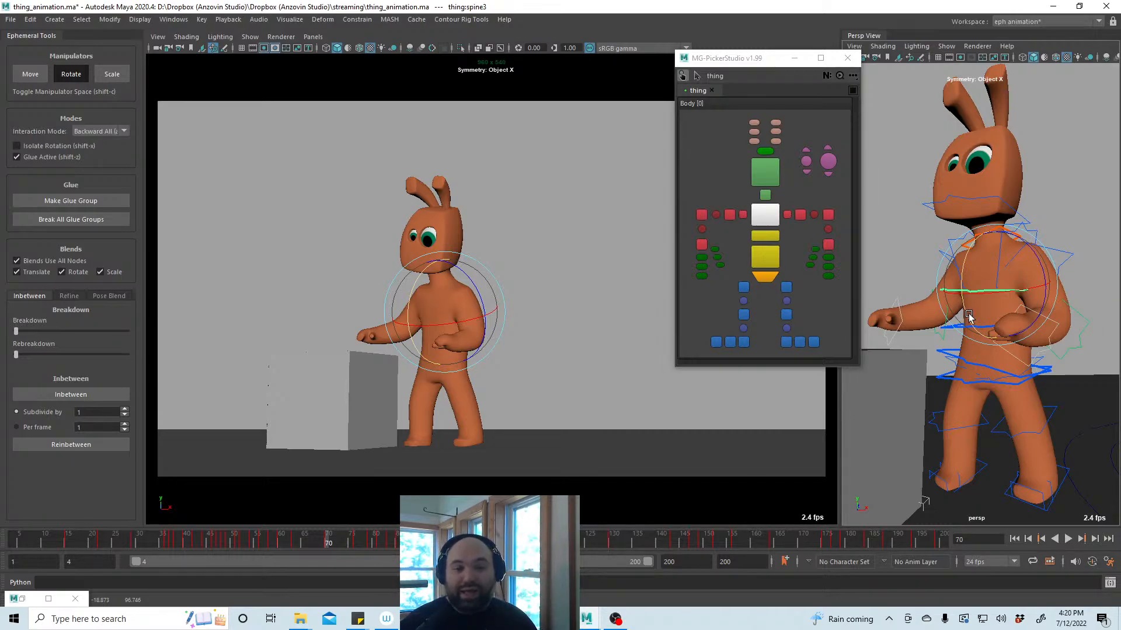
{"action": "left_click_drag", "start_coordinate": [968, 315], "coordinate": [969, 319]}
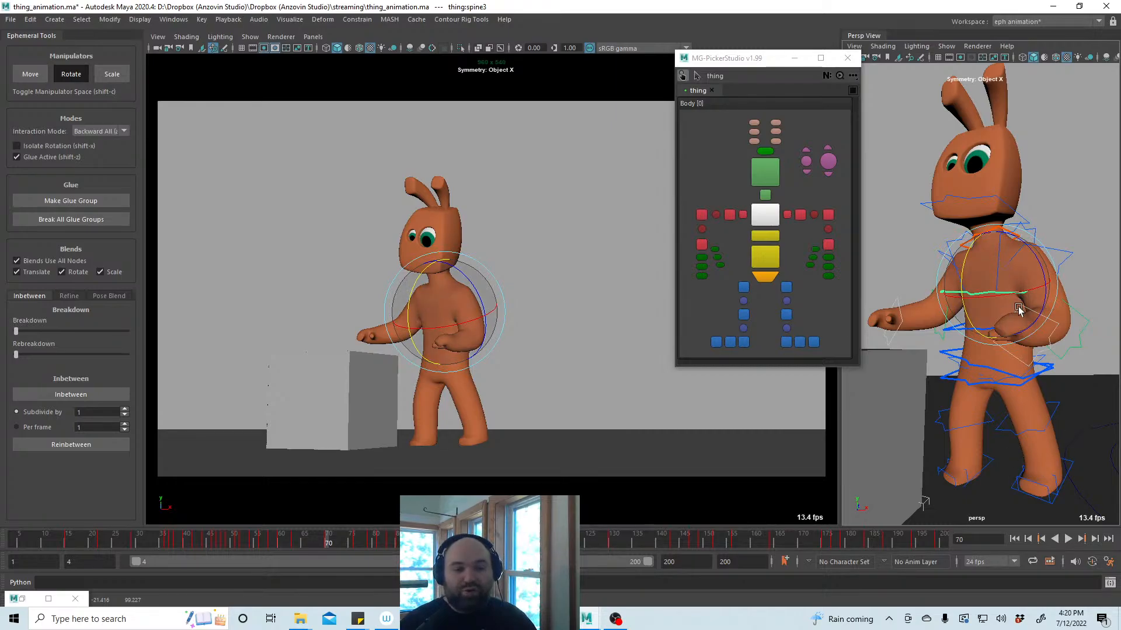
{"action": "left_click_drag", "start_coordinate": [968, 319], "coordinate": [962, 320]}
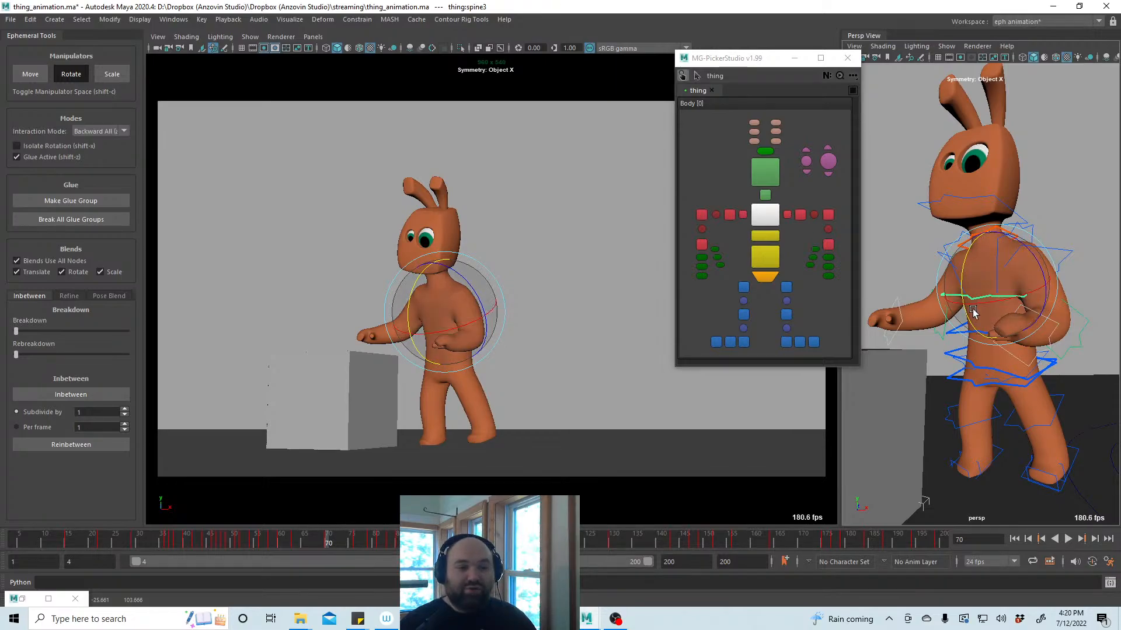
{"action": "left_click_drag", "start_coordinate": [973, 313], "coordinate": [975, 316]}
{"action": "left_click_drag", "start_coordinate": [972, 309], "coordinate": [1045, 349]}
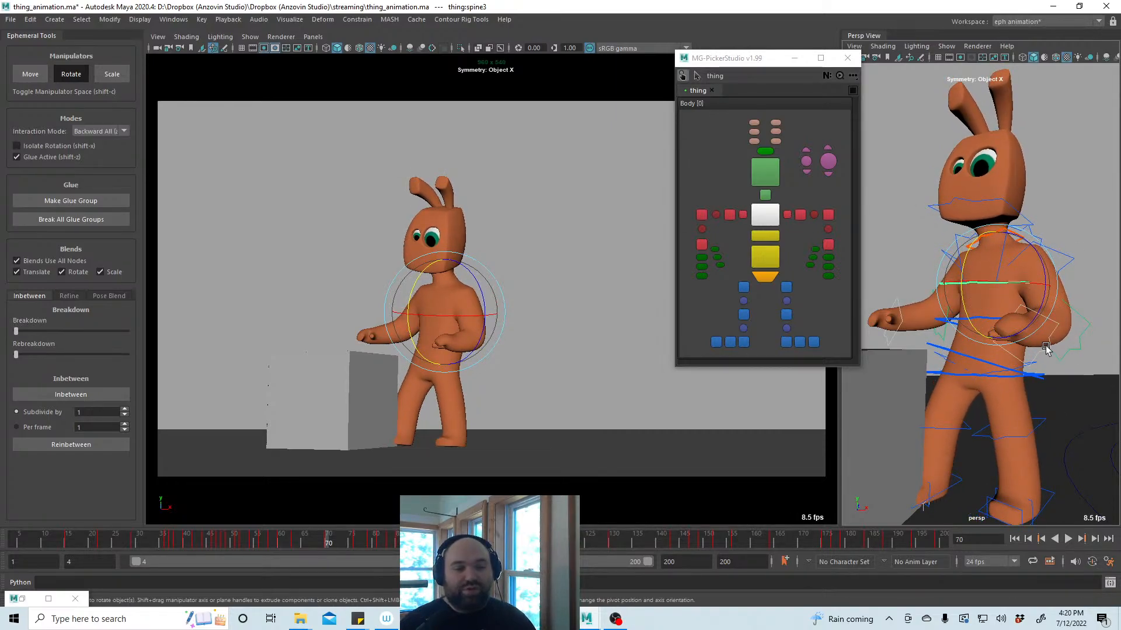
Rotate the left hand control in Backward mode, and restore the character's original pose at frame 70
{"action": "left_click", "coordinate": [1044, 348]}
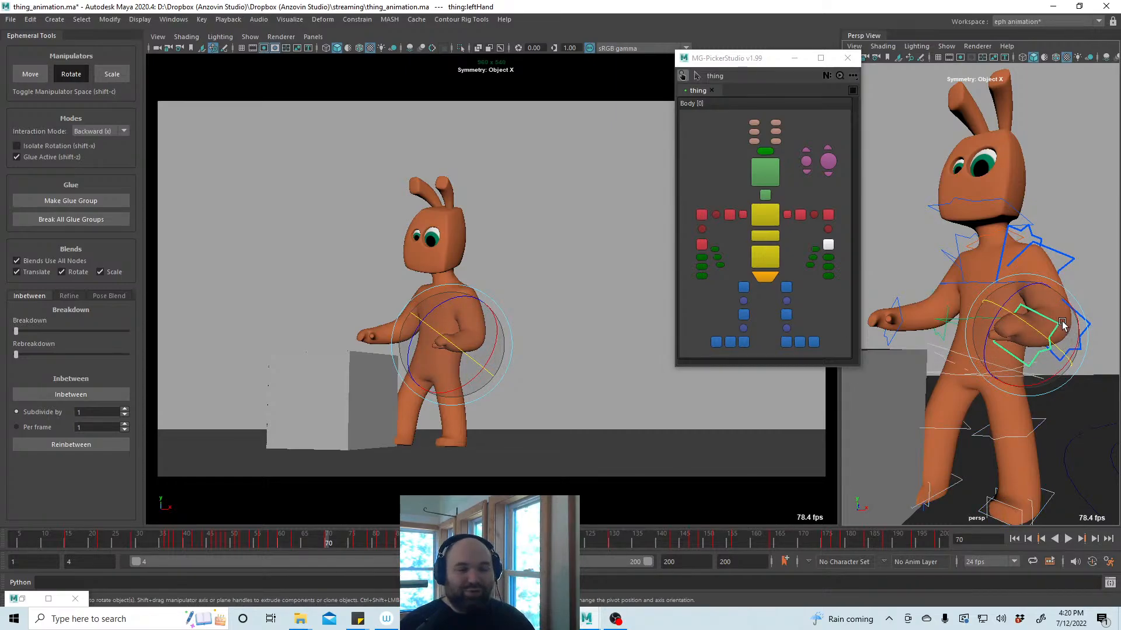
{"action": "mouse_move", "coordinate": [1065, 324]}
{"action": "left_mouse_down"}
{"action": "mouse_move", "coordinate": [1058, 337]}
{"action": "mouse_move", "coordinate": [1059, 327]}
{"action": "left_mouse_up"}
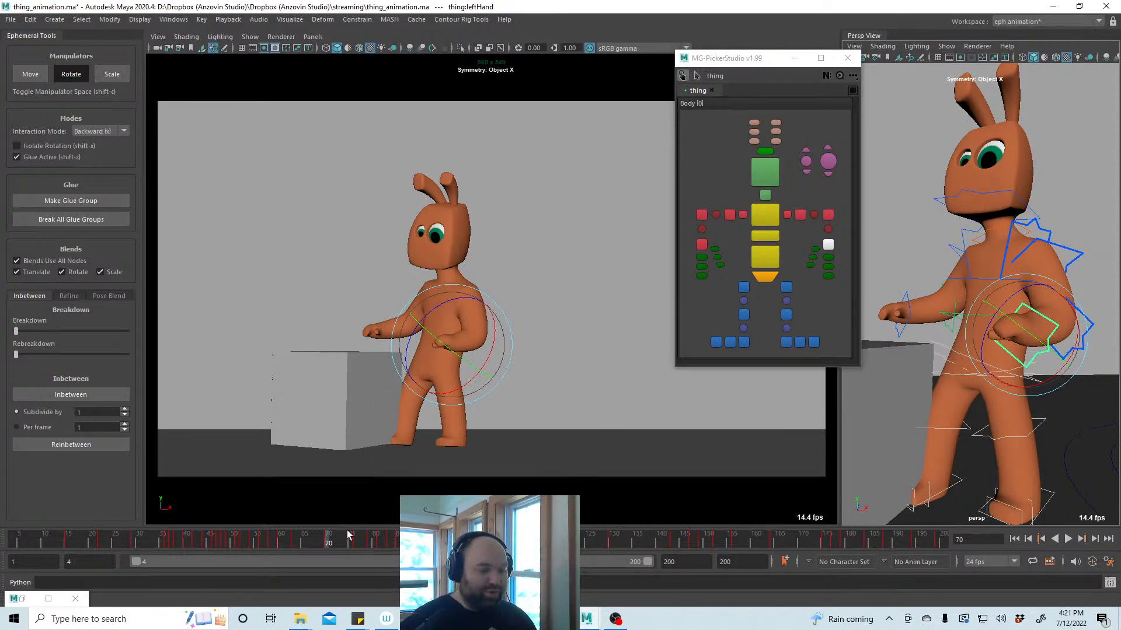
{"action": "right_click", "coordinate": [333, 541]}
{"action": "left_click", "coordinate": [365, 354]}
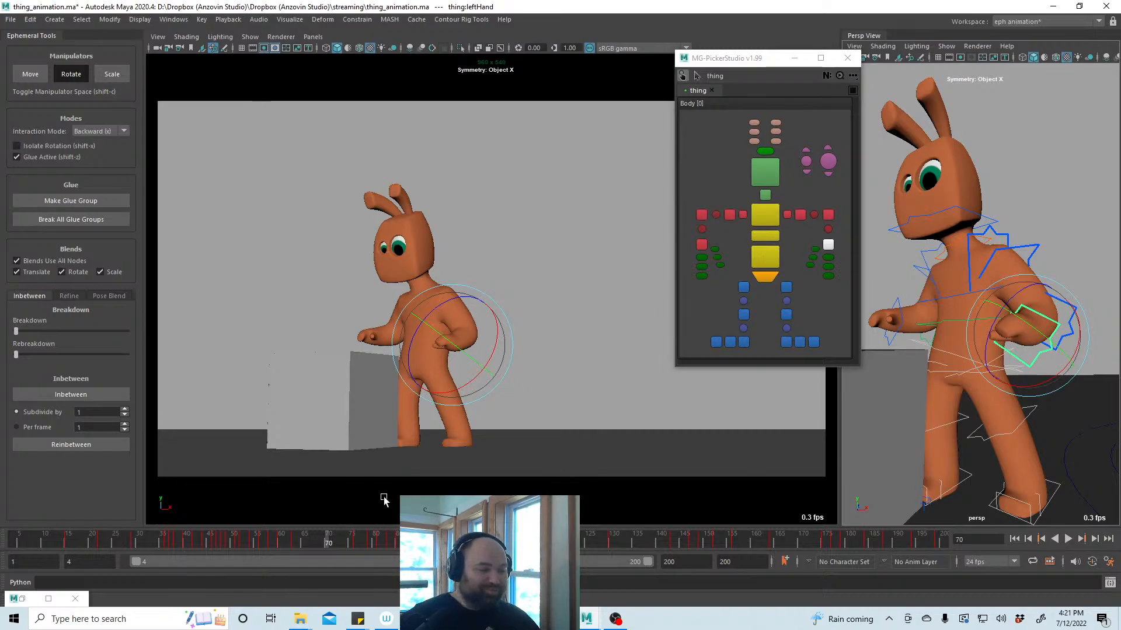
Move the control picker window clear of the character and play the animation from frame 4
{"action": "key", "text": "w"}
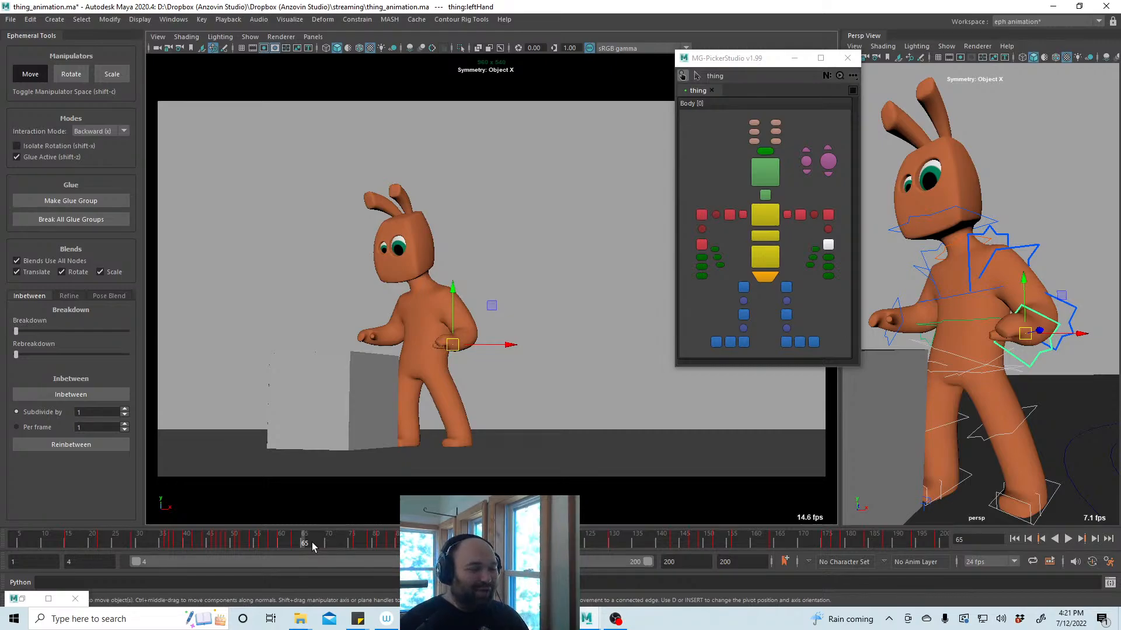
{"action": "left_click", "coordinate": [291, 545]}
{"action": "key", "text": "alt+v"}
{"action": "left_click_drag", "start_coordinate": [289, 541], "coordinate": [16, 542]}
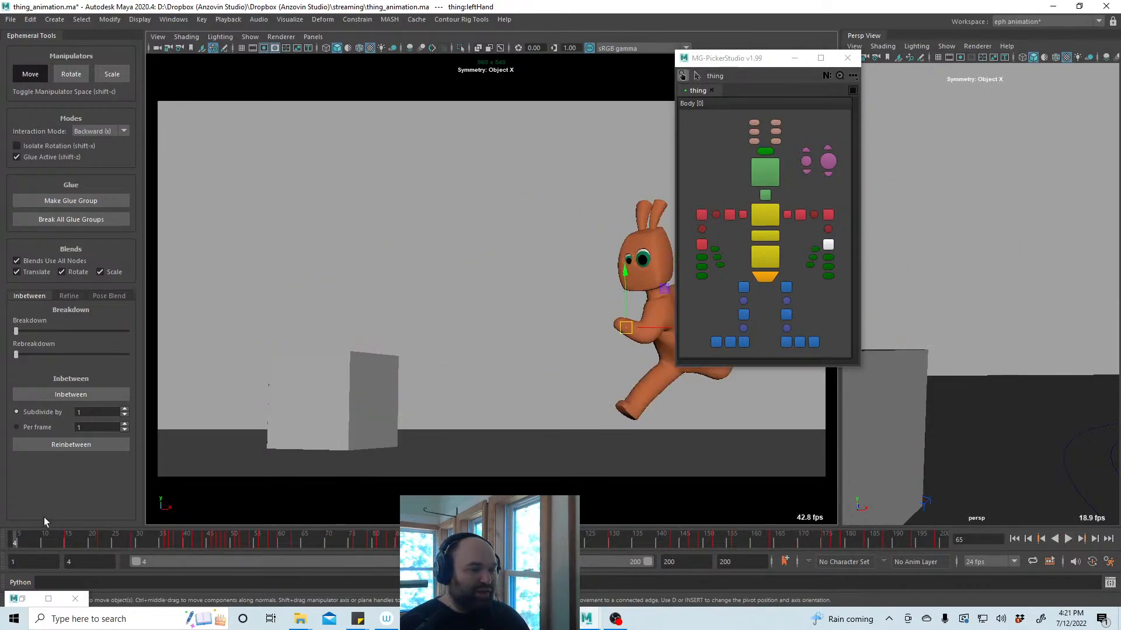
{"action": "left_click", "coordinate": [541, 292]}
{"action": "left_click_drag", "start_coordinate": [759, 62], "coordinate": [817, 50]}
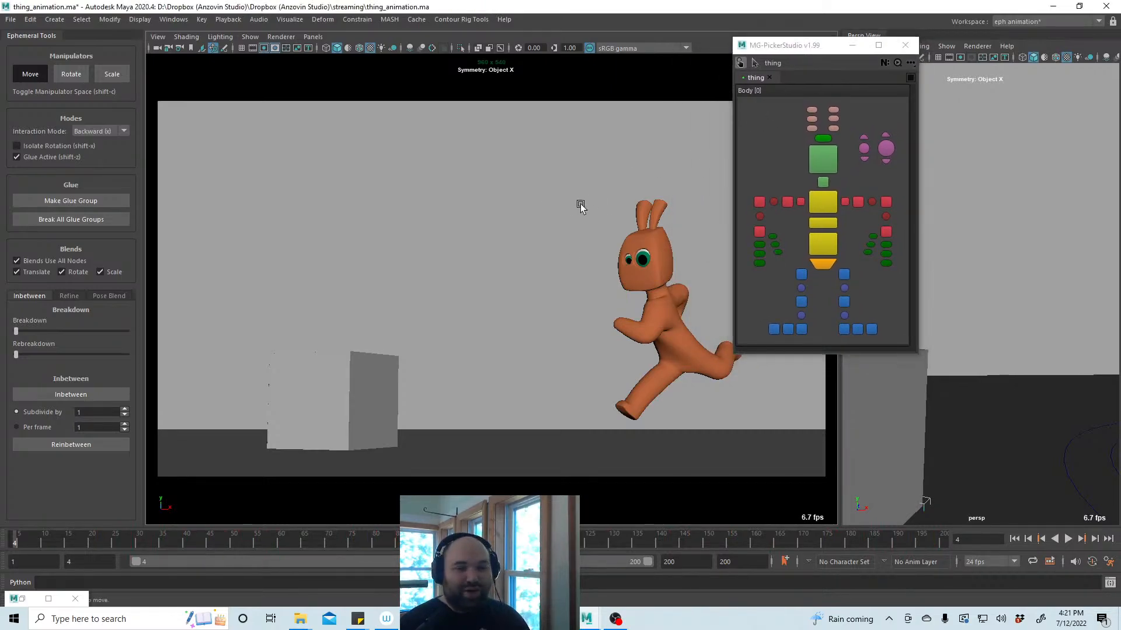
{"action": "left_click", "coordinate": [1071, 540]}
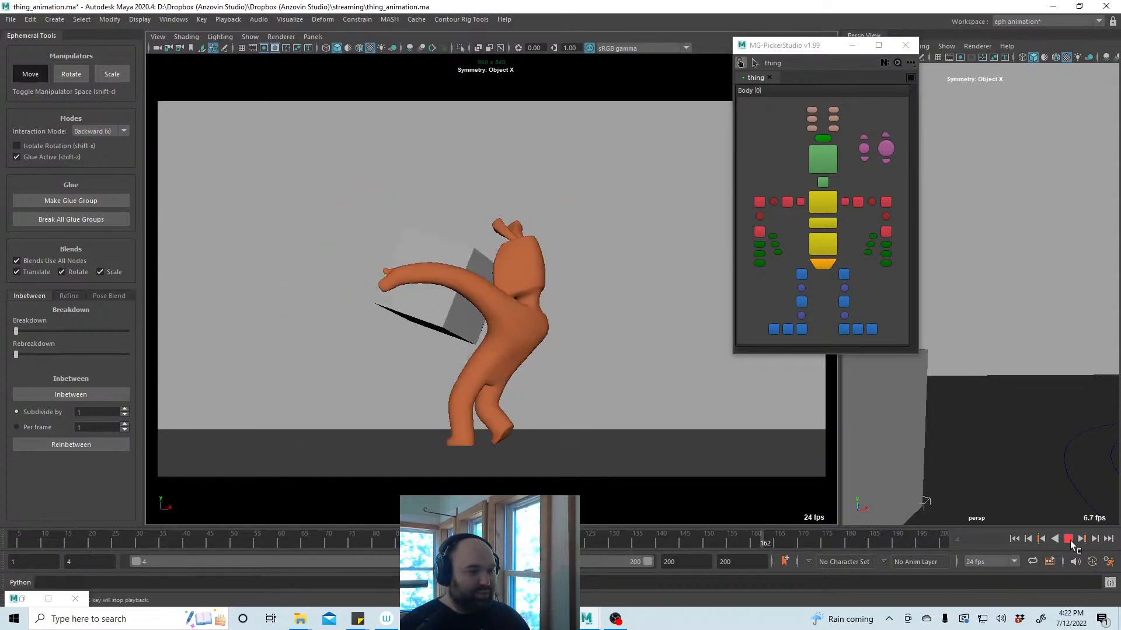
{"action": "left_click", "coordinate": [1070, 540]}
Select the chest control (spine3), go to frame 143 and start the playback range at frame 74
{"action": "left_click", "coordinate": [827, 210]}
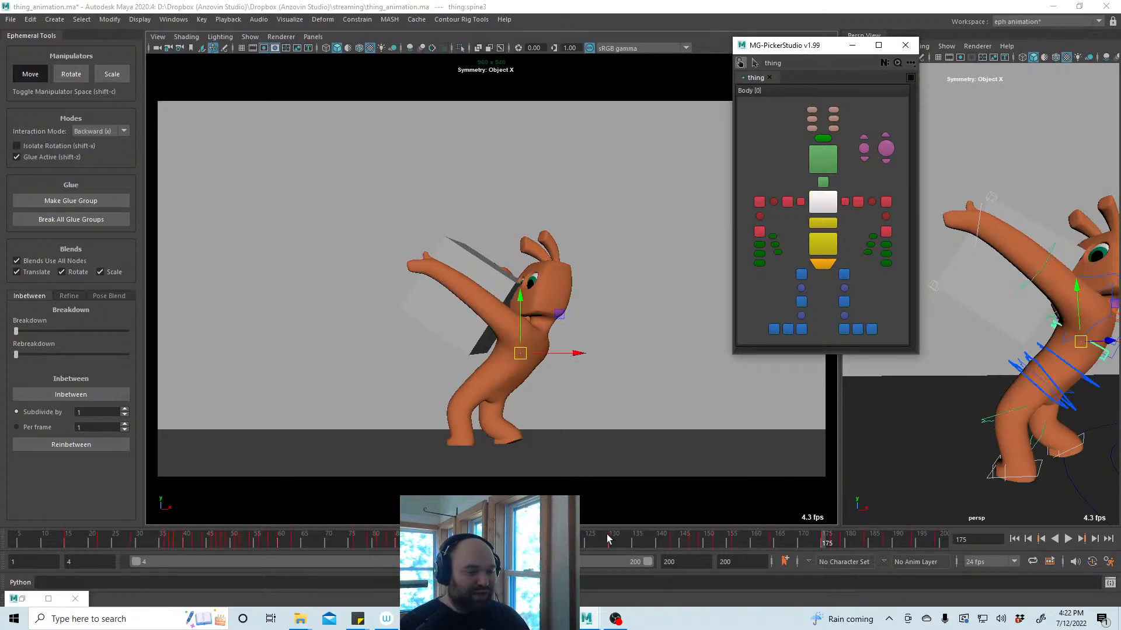
{"action": "left_click_drag", "start_coordinate": [659, 543], "coordinate": [663, 544]}
{"action": "left_click_drag", "start_coordinate": [143, 562], "coordinate": [323, 565]}
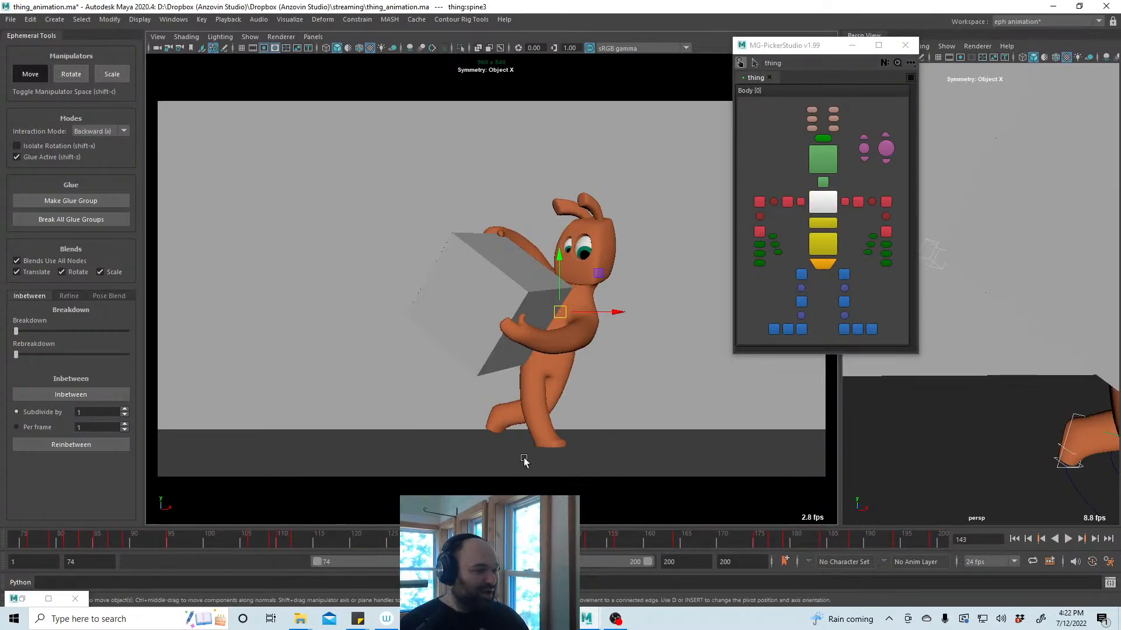
{"action": "left_click", "coordinate": [22, 599]}
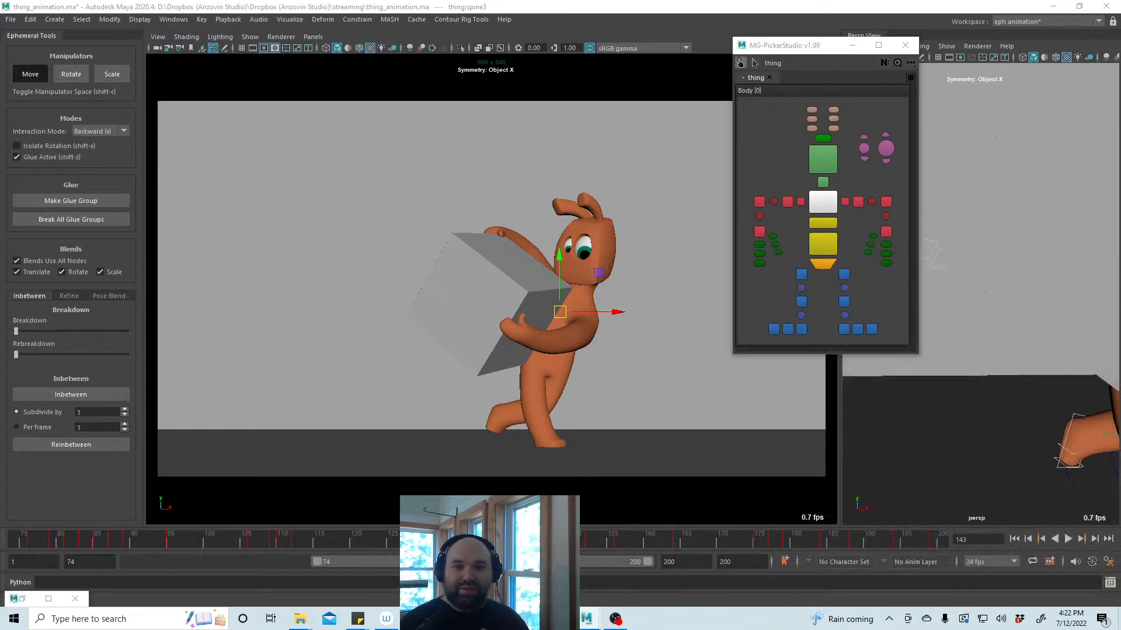
Select the character's geometry together with the box and turn on onion skin outlines for them in the camera view
{"action": "left_click", "coordinate": [606, 267]}
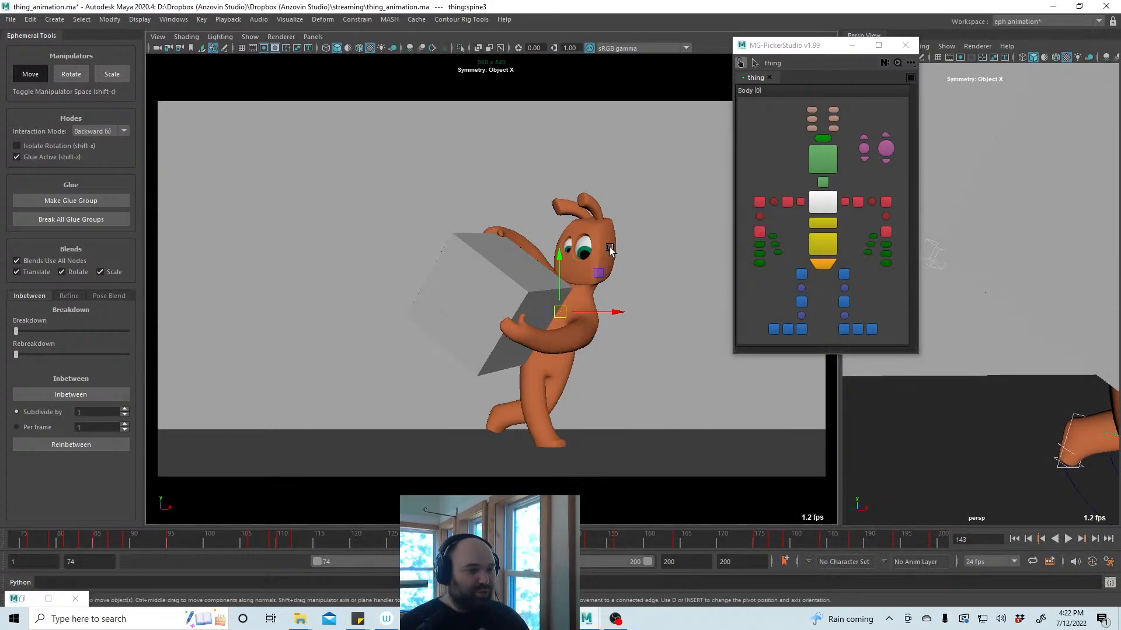
{"action": "key", "text": "Up"}
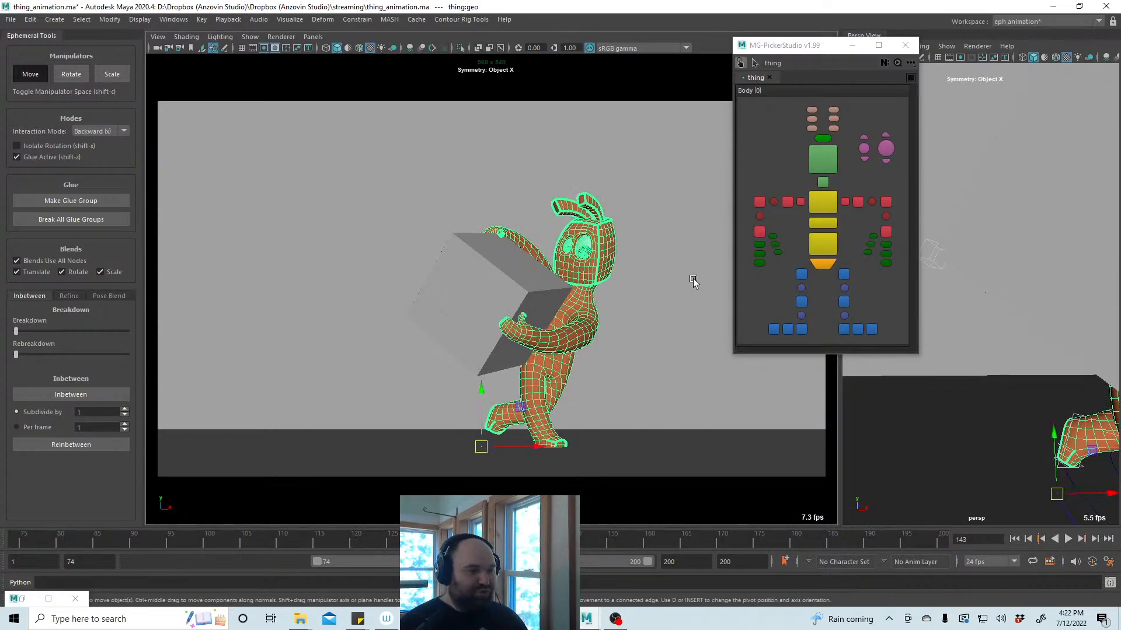
{"action": "left_click", "coordinate": [496, 276]}
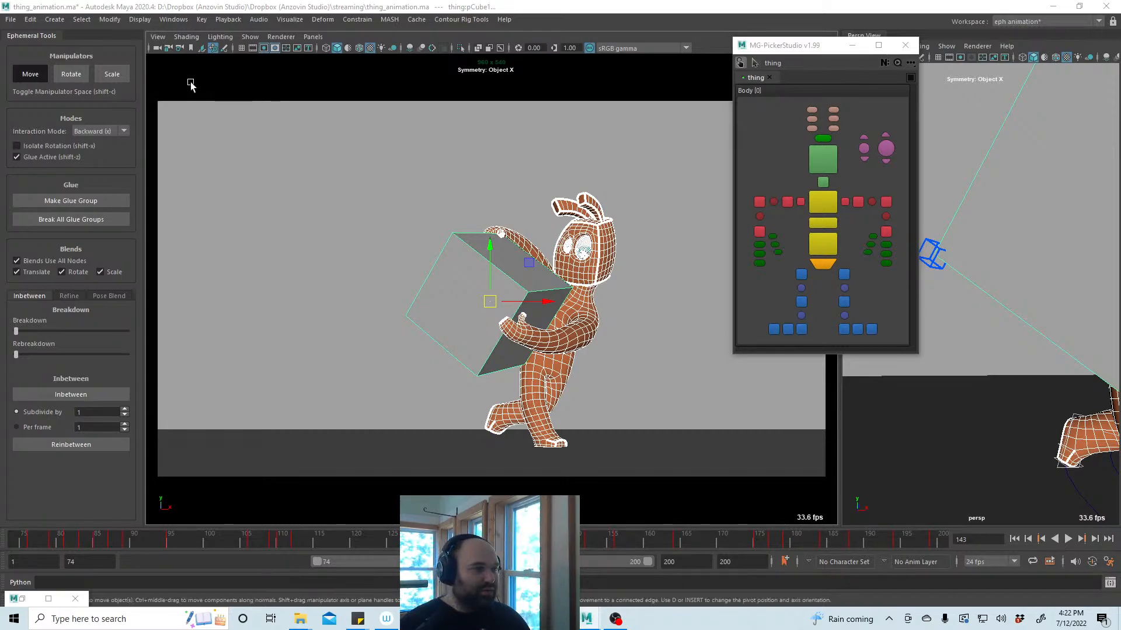
{"action": "left_click", "coordinate": [283, 38]}
{"action": "left_click", "coordinate": [295, 68]}
Select the head control and scrub and play the animation with the onion skin outlines on, stopping at frame 113
{"action": "left_click", "coordinate": [823, 159]}
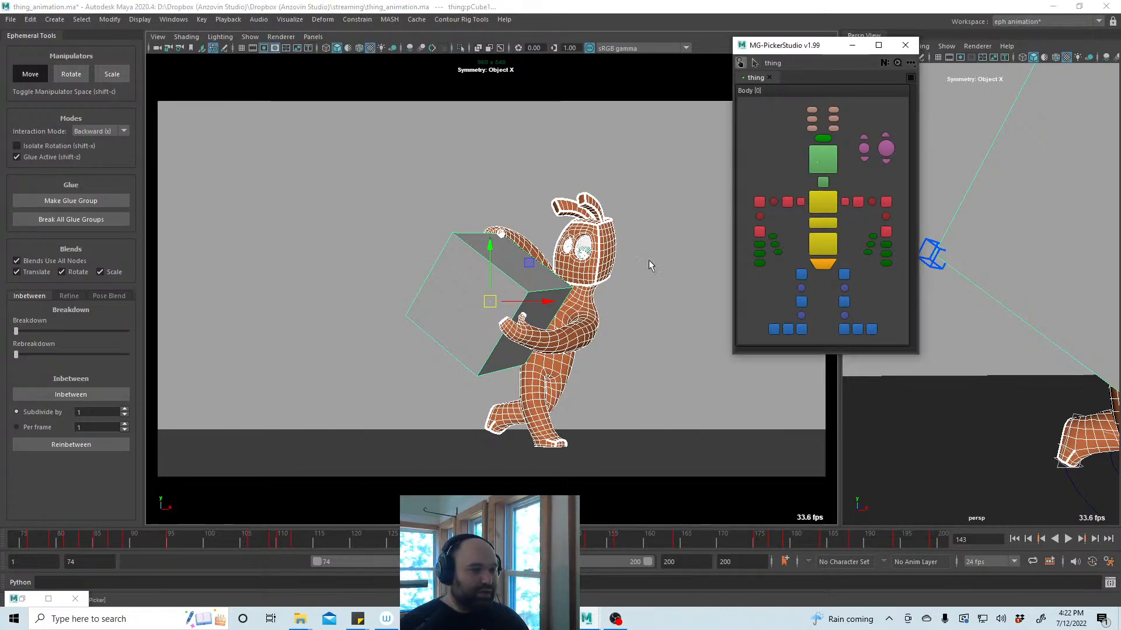
{"action": "left_click_drag", "start_coordinate": [526, 540], "coordinate": [576, 540]}
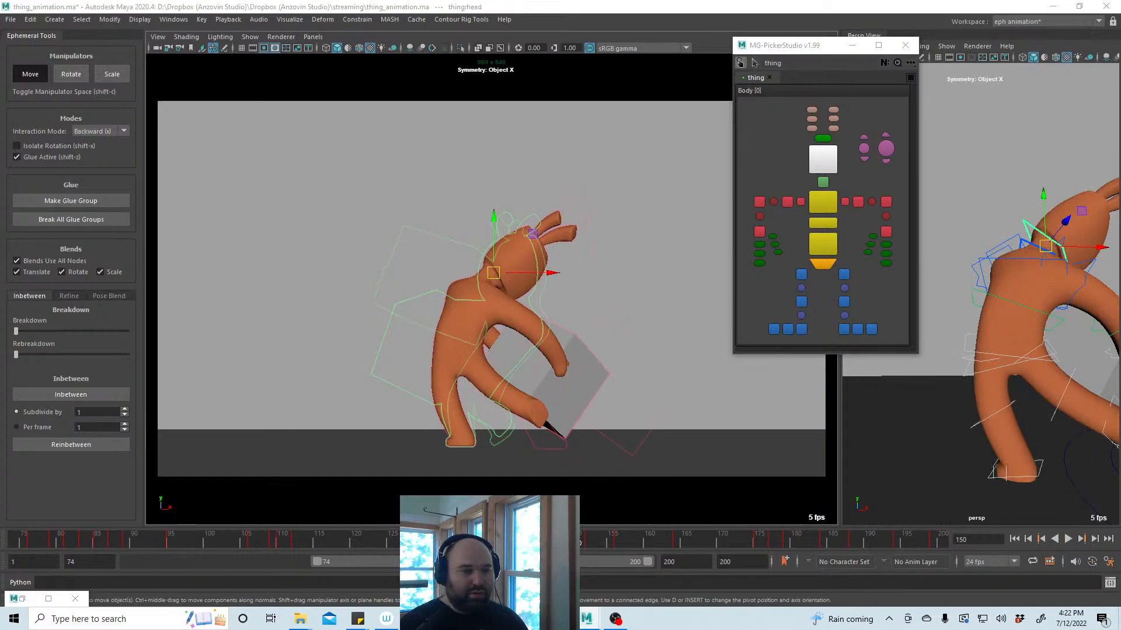
{"action": "key", "text": "alt+v"}
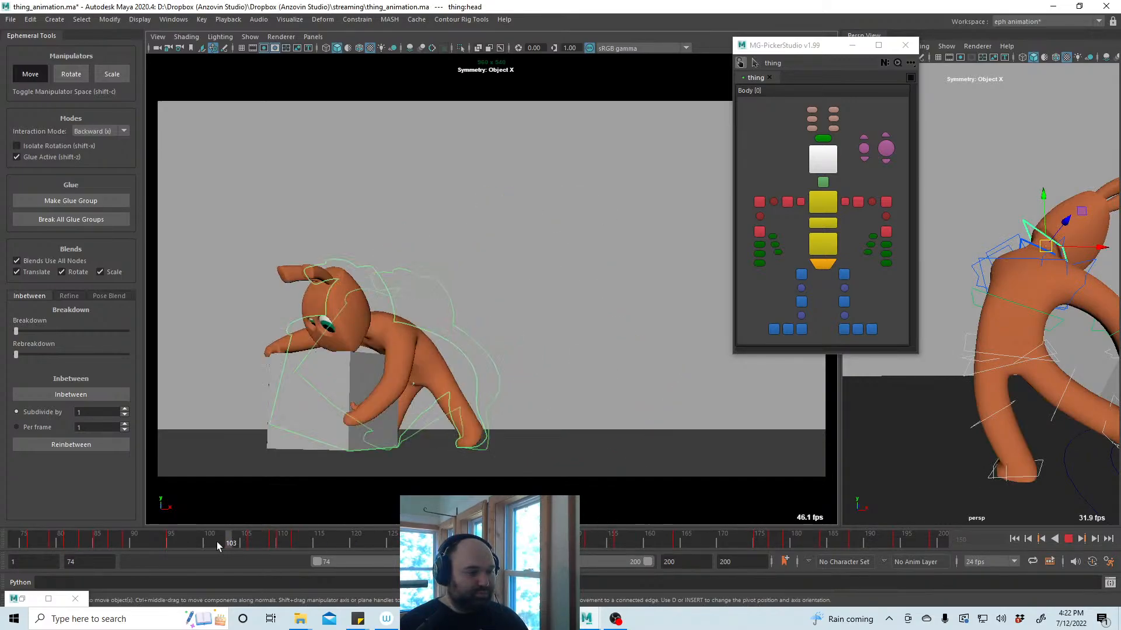
{"action": "key", "text": "alt+v"}
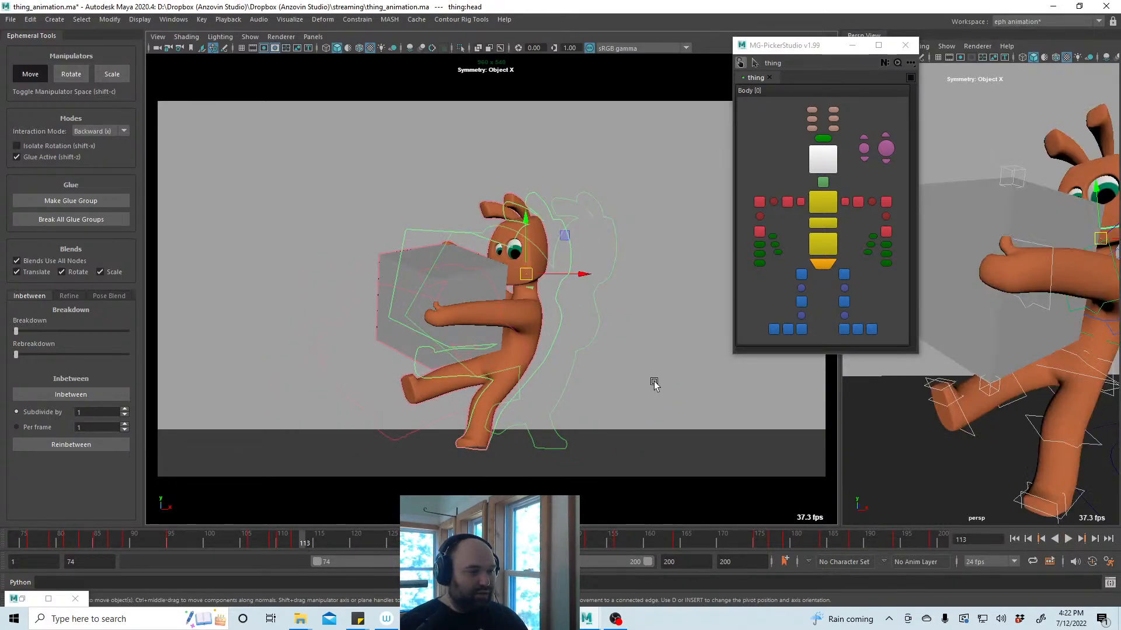
Deselect the head control, start the playback range at frame 20 and play the animation
{"action": "left_click", "coordinate": [656, 380]}
{"action": "left_click_drag", "start_coordinate": [317, 562], "coordinate": [126, 563]}
{"action": "left_click_drag", "start_coordinate": [237, 541], "coordinate": [178, 563]}
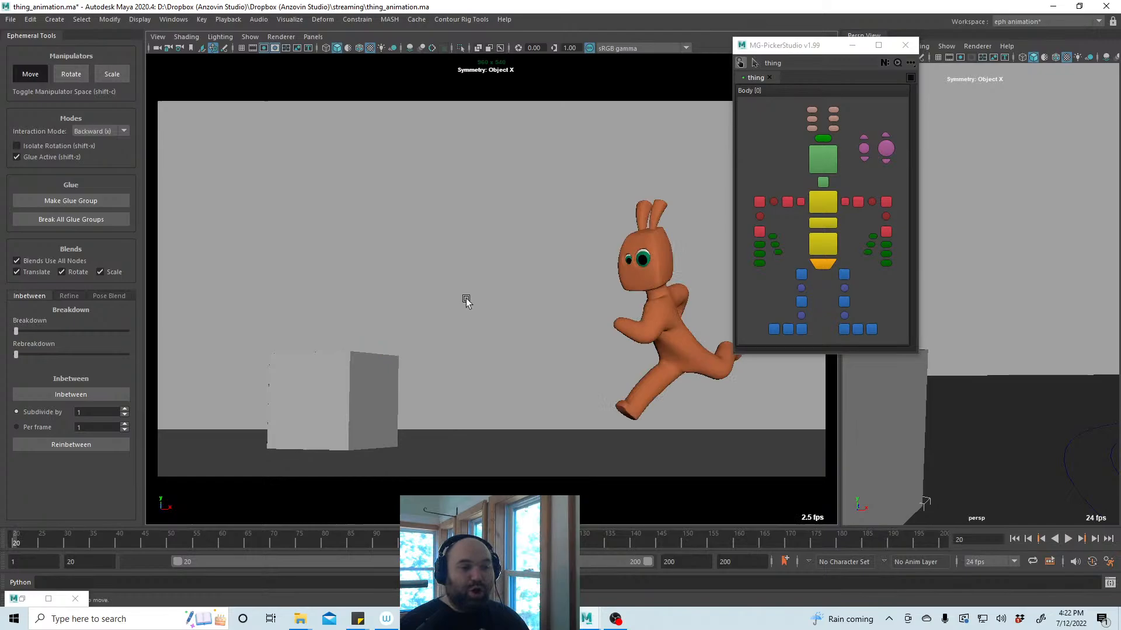
{"action": "left_click", "coordinate": [1067, 539]}
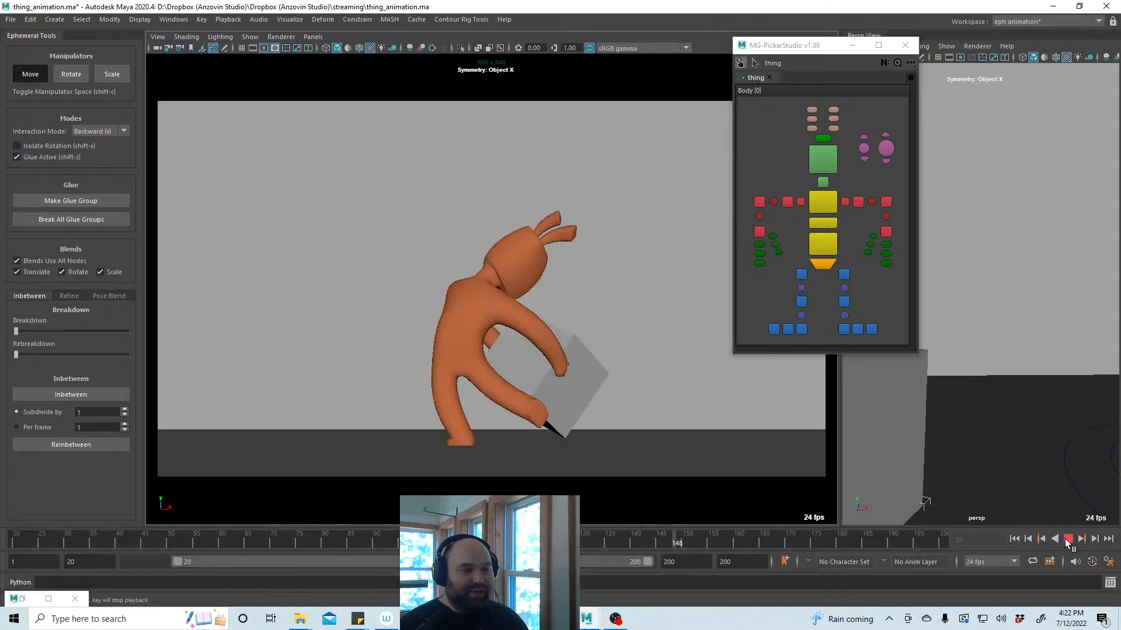
{"action": "left_click", "coordinate": [1065, 539]}
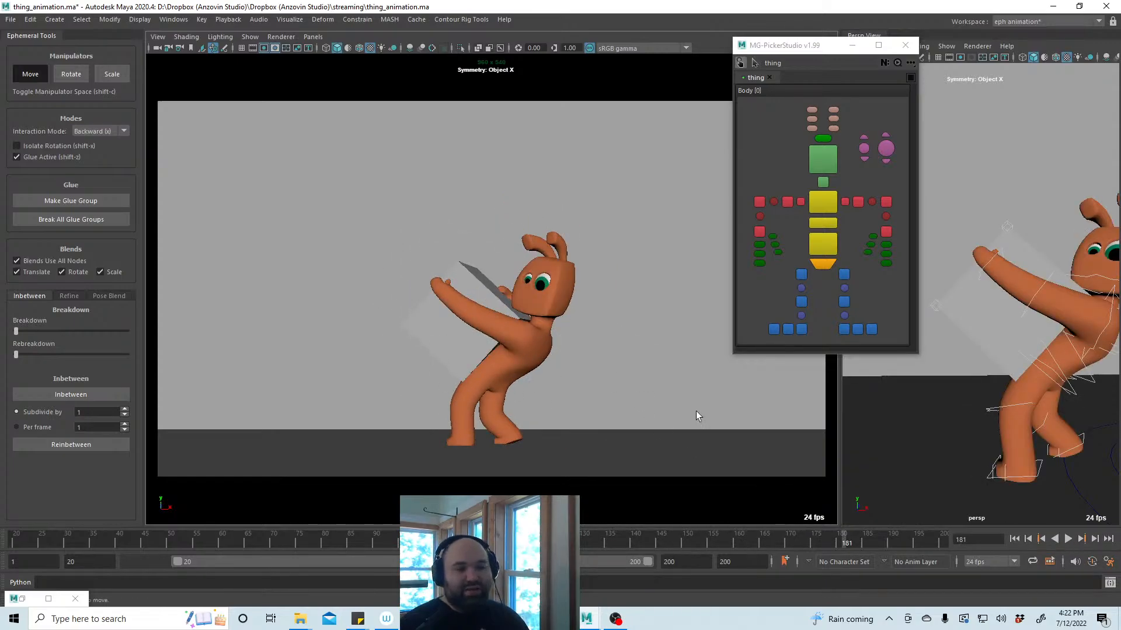
Select the chest control (spine3) at frame 143 and narrow the playback range to frames 106–200
{"action": "left_click", "coordinate": [823, 202]}
{"action": "mouse_move", "coordinate": [658, 552]}
{"action": "left_mouse_down"}
{"action": "mouse_move", "coordinate": [621, 545]}
{"action": "mouse_move", "coordinate": [650, 543]}
{"action": "left_mouse_up"}
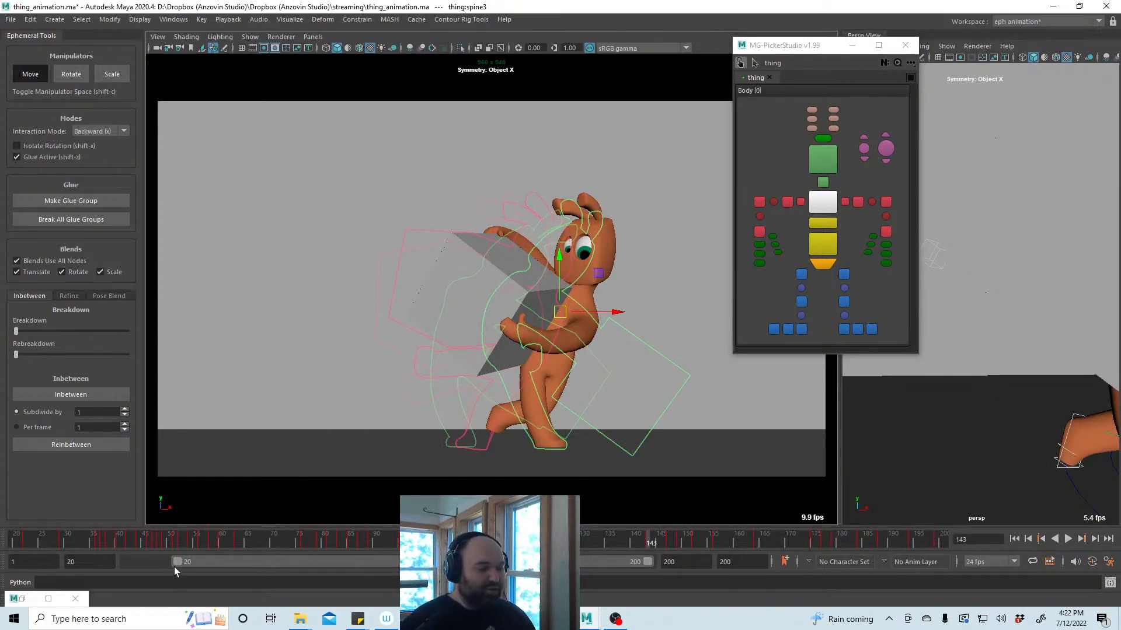
{"action": "left_click_drag", "start_coordinate": [174, 566], "coordinate": [396, 564]}
Try a breakdown of the chest control at frame 138 with the interaction mode set to Forward
{"action": "key", "text": "alt+v"}
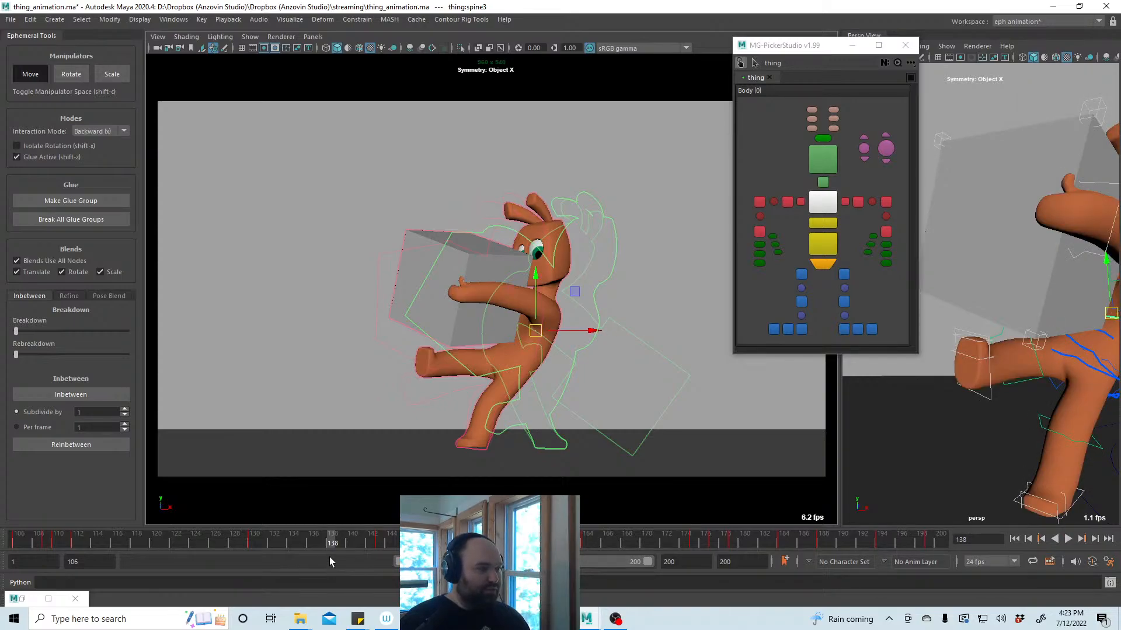
{"action": "key", "text": "z"}
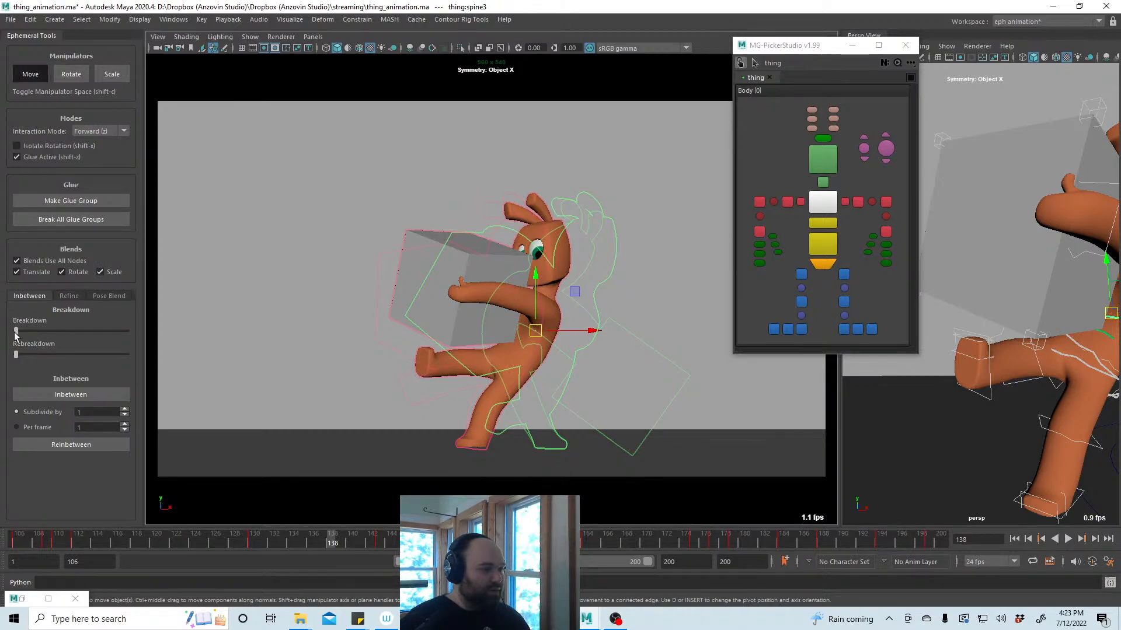
{"action": "left_click_drag", "start_coordinate": [16, 331], "coordinate": [91, 340]}
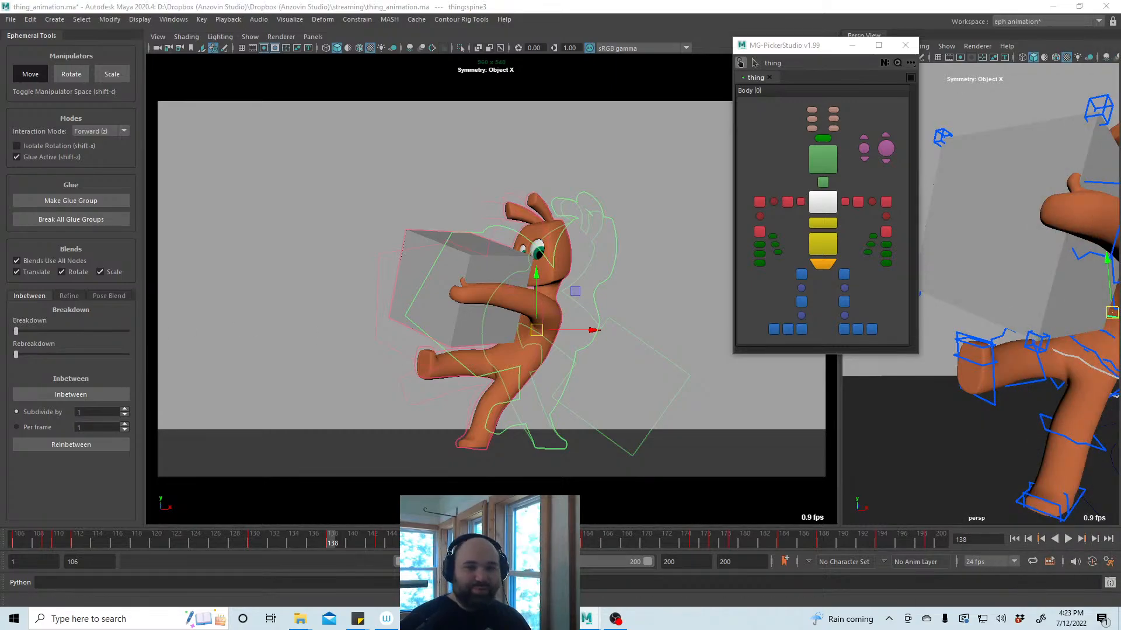
Examine the error traceback from the breakdown attempt in the Script Editor history, then put the window away and deselect the chest control
{"action": "left_click_drag", "start_coordinate": [1119, 52], "coordinate": [876, 51]}
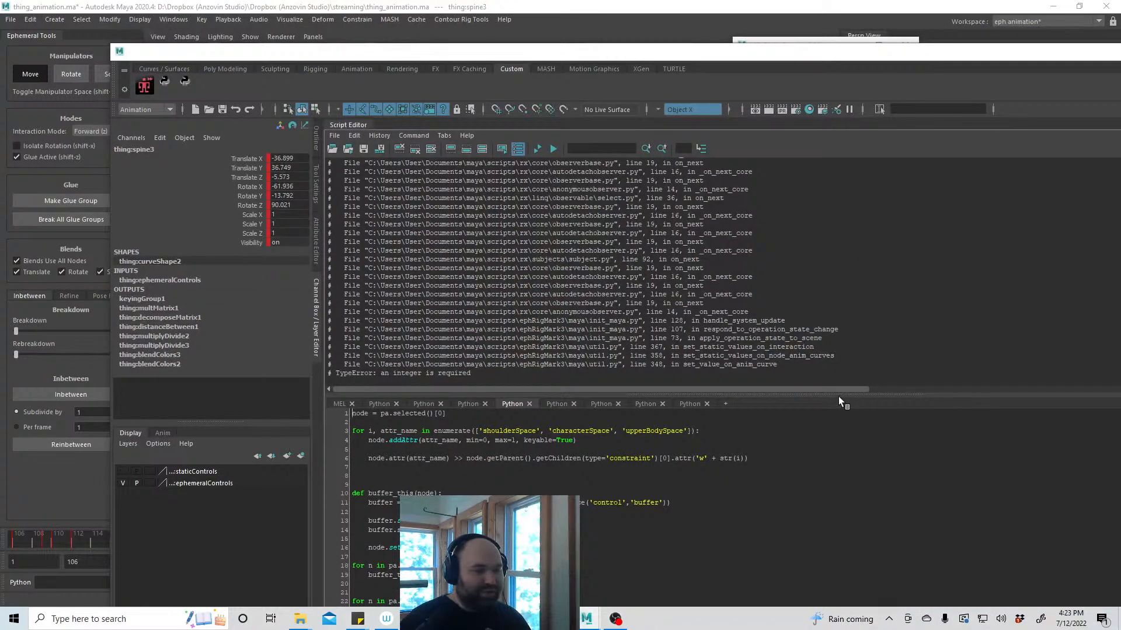
{"action": "left_click_drag", "start_coordinate": [839, 396], "coordinate": [840, 485]}
{"action": "scroll", "coordinate": [824, 386], "scroll_direction": "up", "scroll_amount": 9}
{"action": "scroll", "coordinate": [824, 387], "scroll_direction": "down", "scroll_amount": 6}
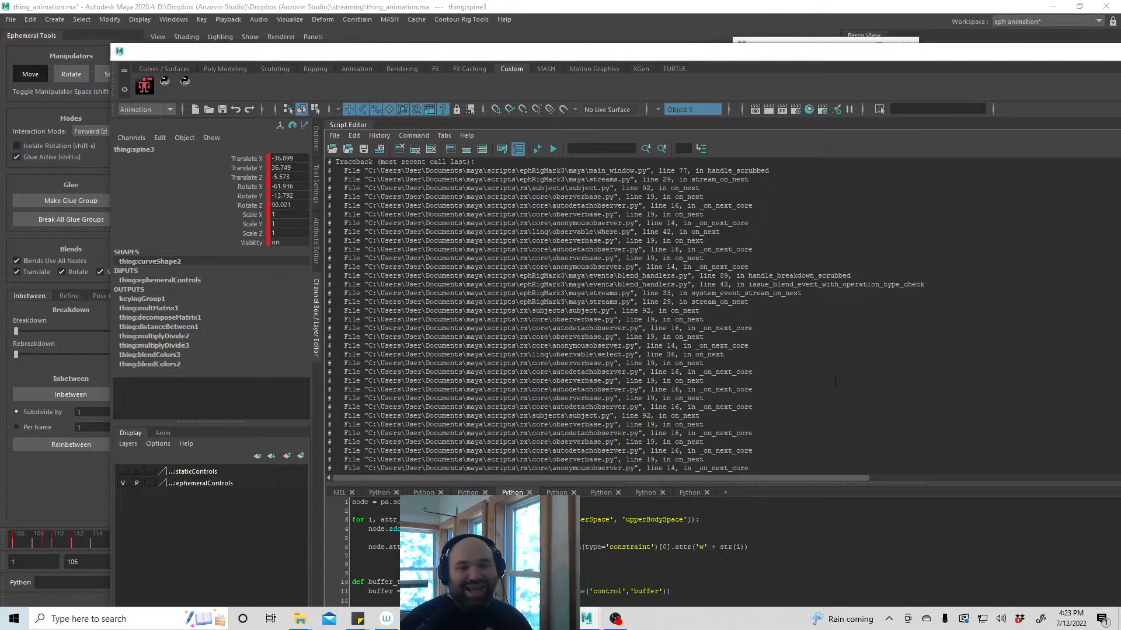
{"action": "scroll", "coordinate": [837, 382], "scroll_direction": "down", "scroll_amount": 3}
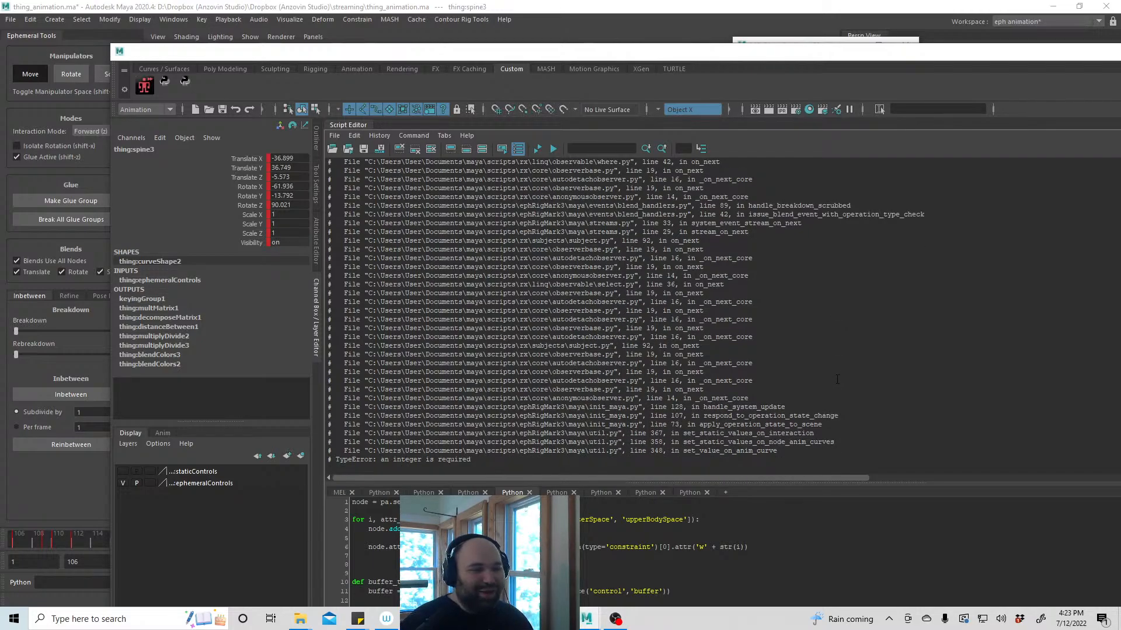
{"action": "scroll", "coordinate": [837, 380], "scroll_direction": "up", "scroll_amount": 6}
{"action": "scroll", "coordinate": [843, 381], "scroll_direction": "down", "scroll_amount": 3}
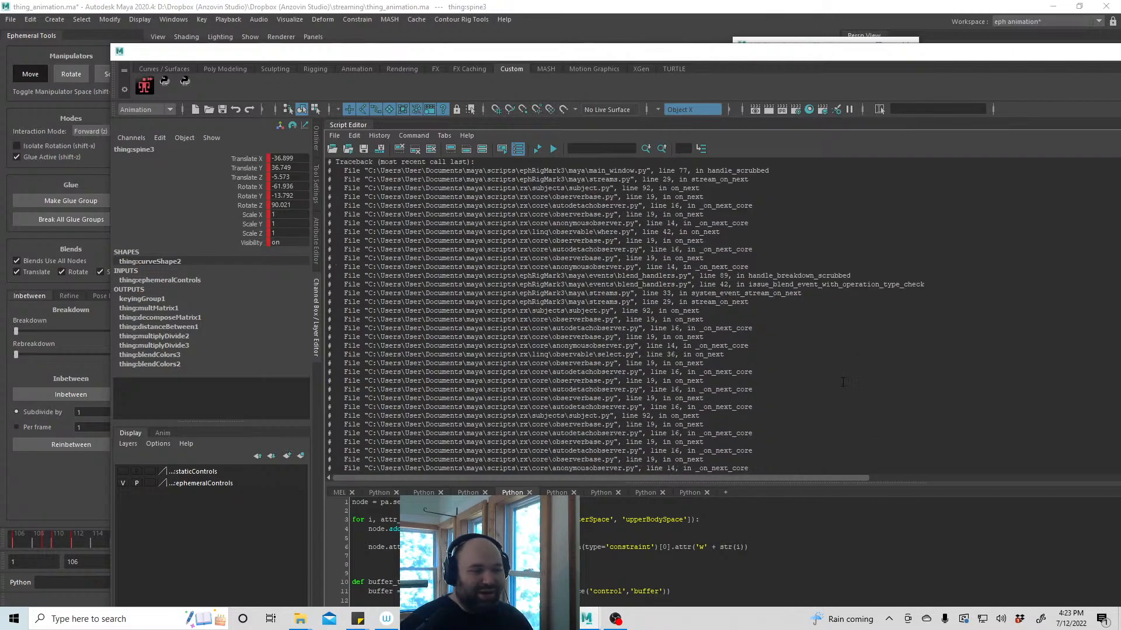
{"action": "scroll", "coordinate": [842, 382], "scroll_direction": "down", "scroll_amount": 3}
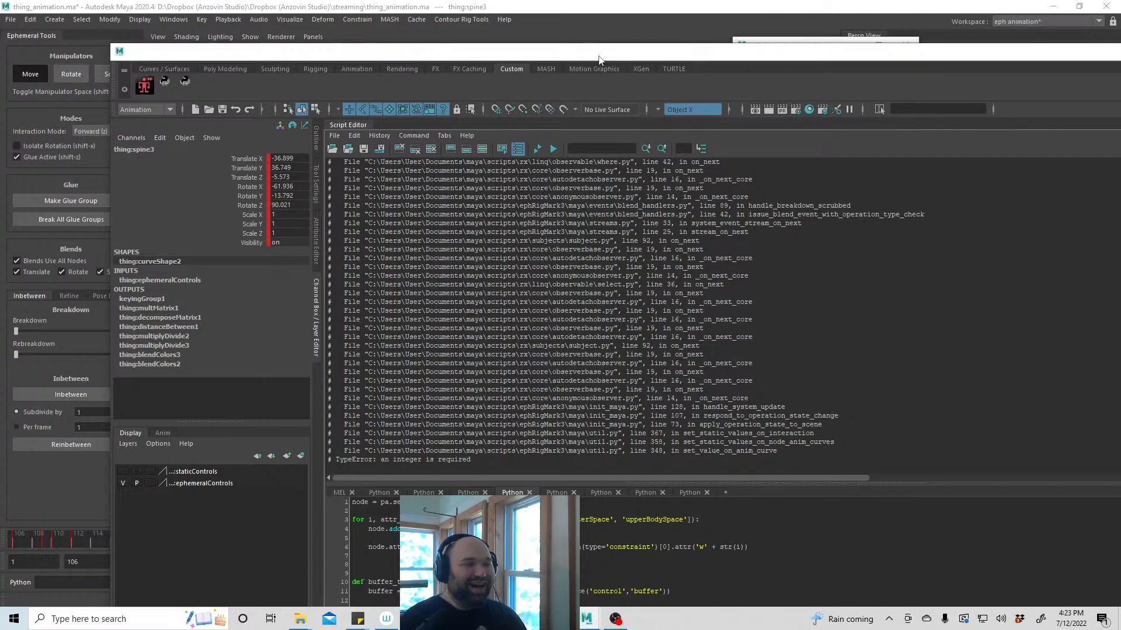
{"action": "left_click_drag", "start_coordinate": [593, 55], "coordinate": [1120, 73]}
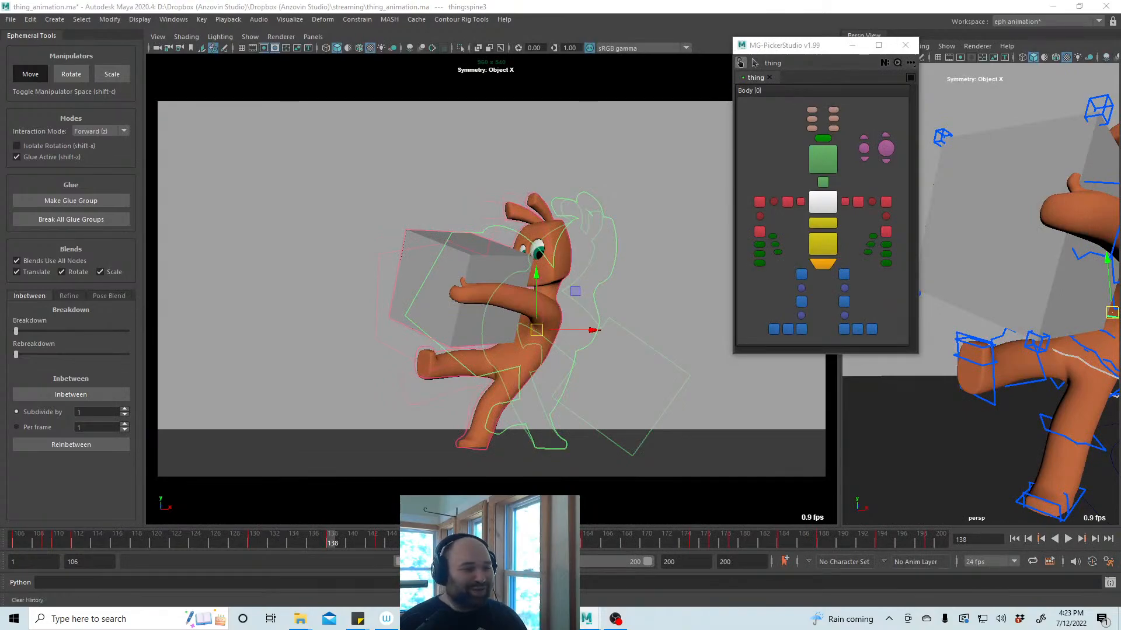
{"action": "left_click", "coordinate": [350, 143]}
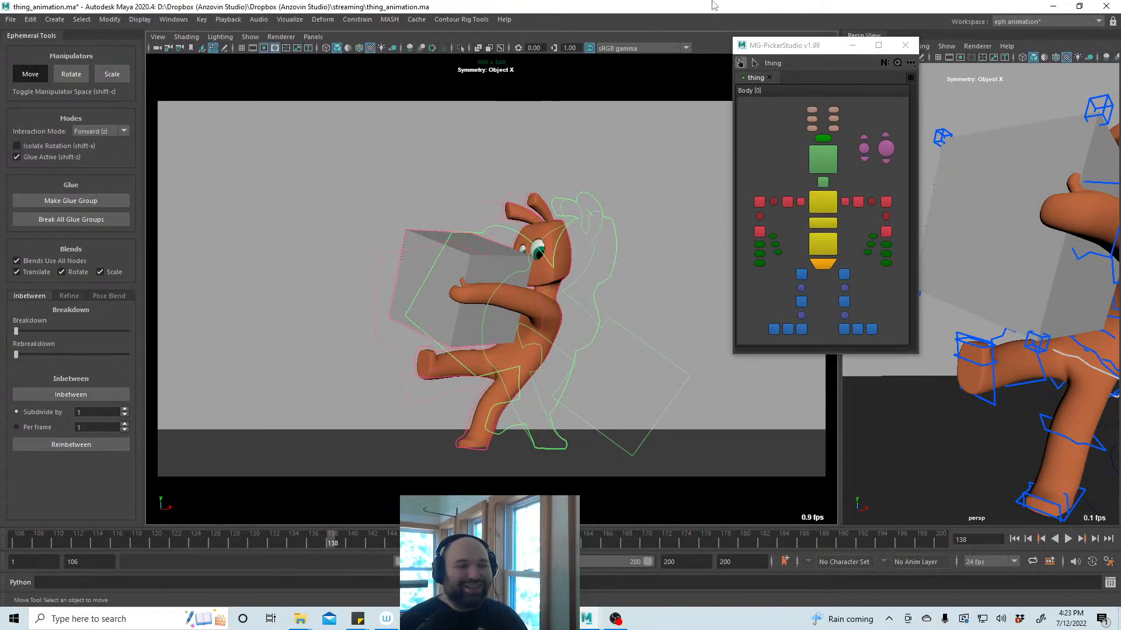
Quit Maya without saving the changes to thing_animation.ma
{"action": "mouse_move", "coordinate": [306, 622]}
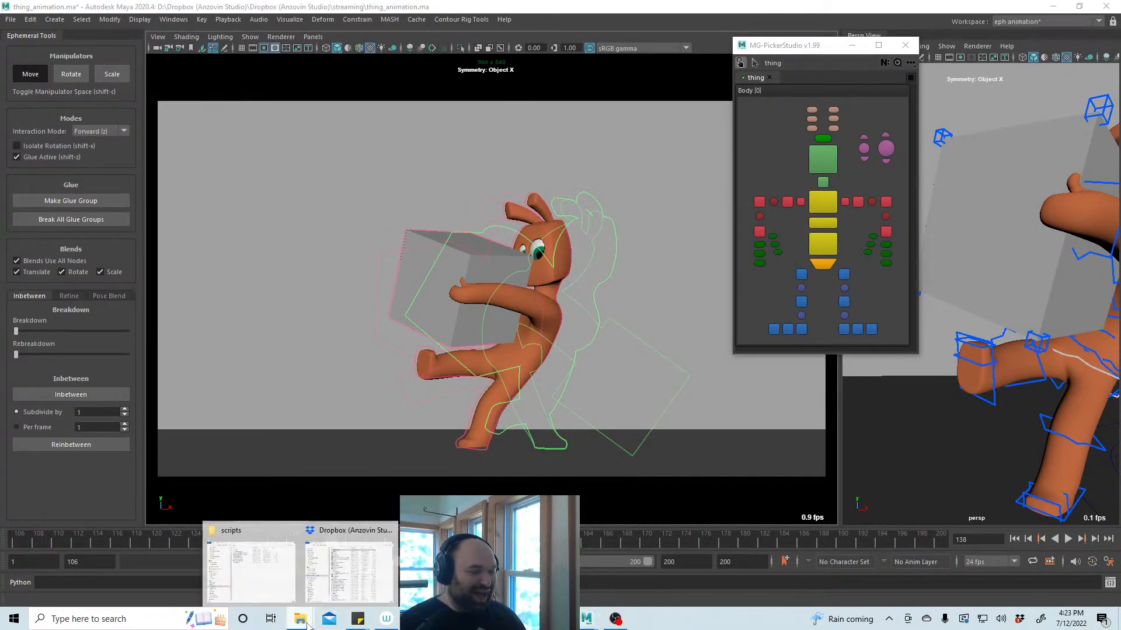
{"action": "left_click", "coordinate": [251, 569]}
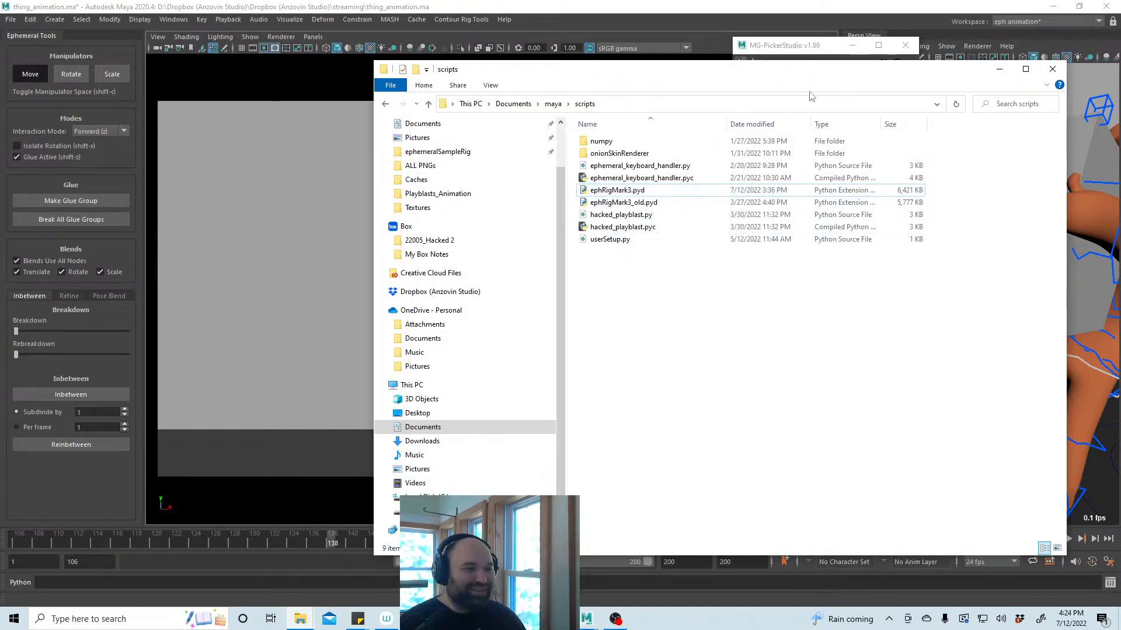
{"action": "left_click", "coordinate": [1105, 7]}
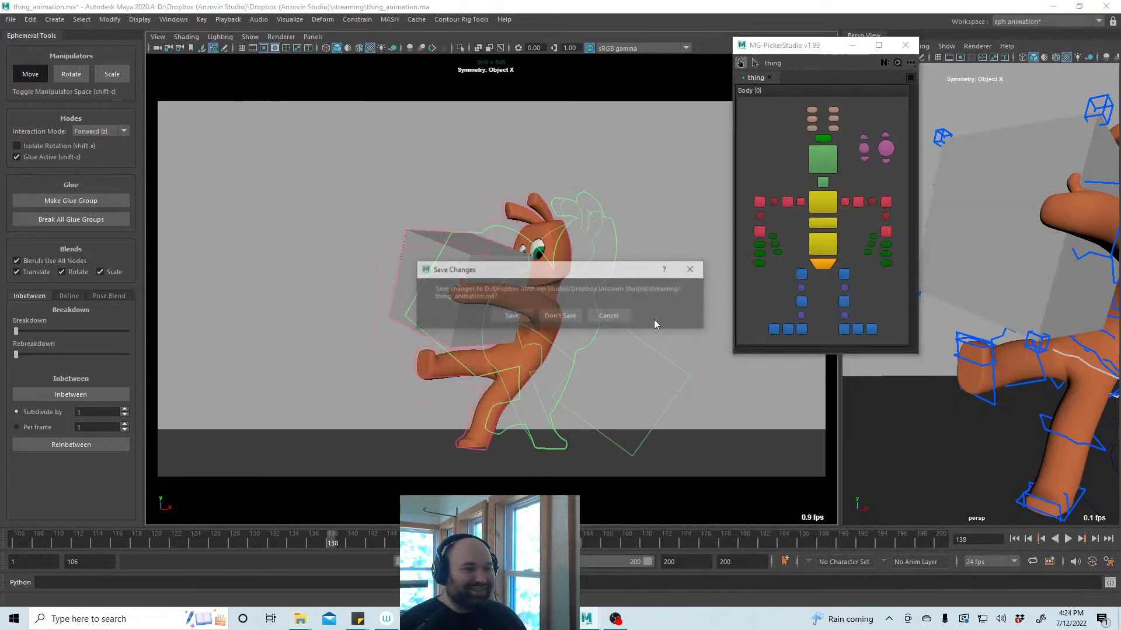
{"action": "left_click", "coordinate": [566, 317]}
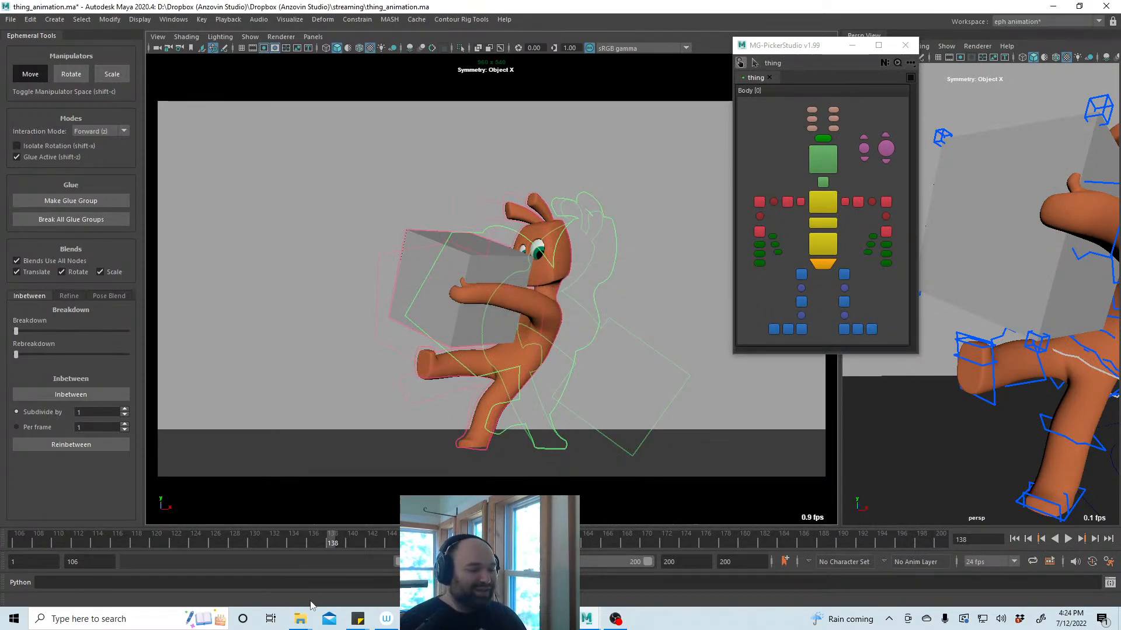
Switch to the maya scripts folder in File Explorer and rename ephRigMark3.pyd as ephRigMark3_new.pyd
{"action": "mouse_move", "coordinate": [306, 623]}
{"action": "left_click", "coordinate": [279, 598]}
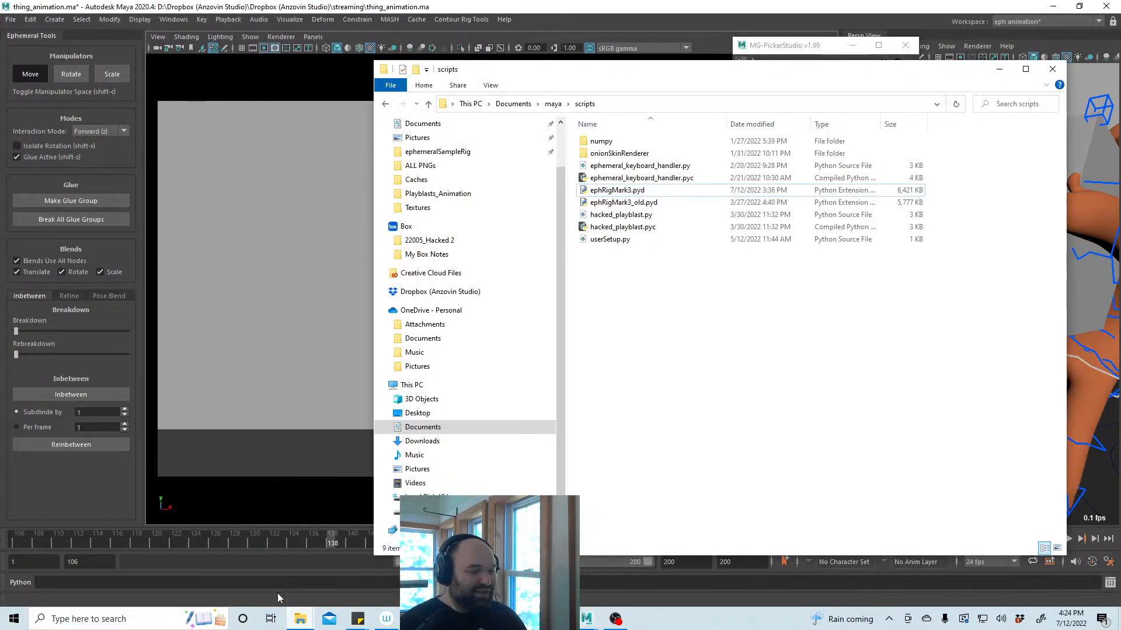
{"action": "left_click", "coordinate": [642, 190]}
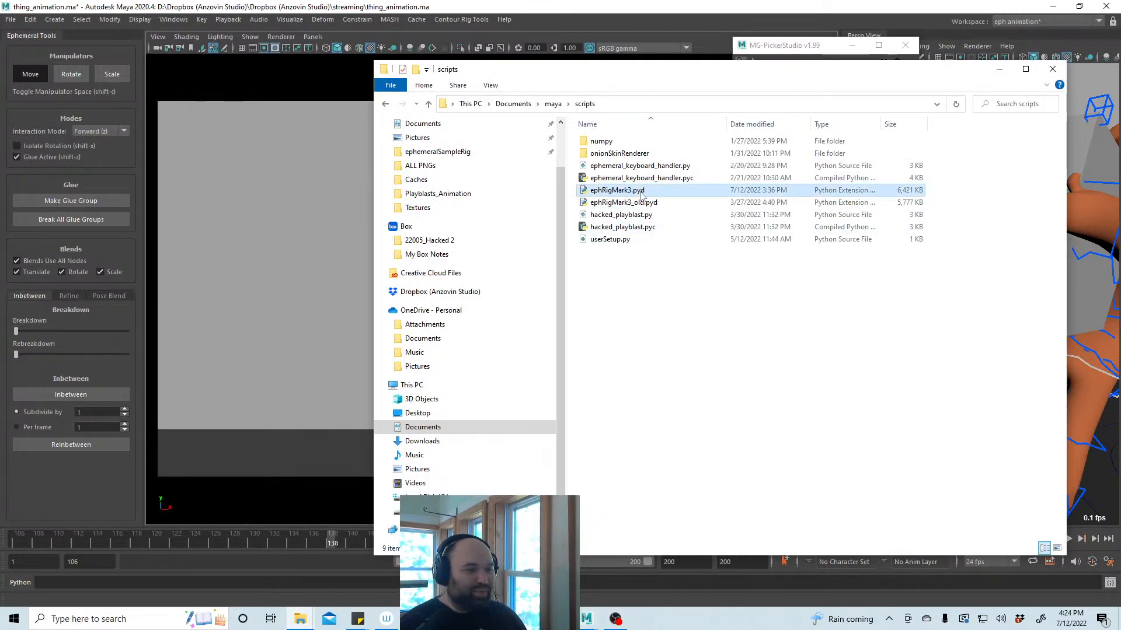
{"action": "left_click", "coordinate": [641, 190]}
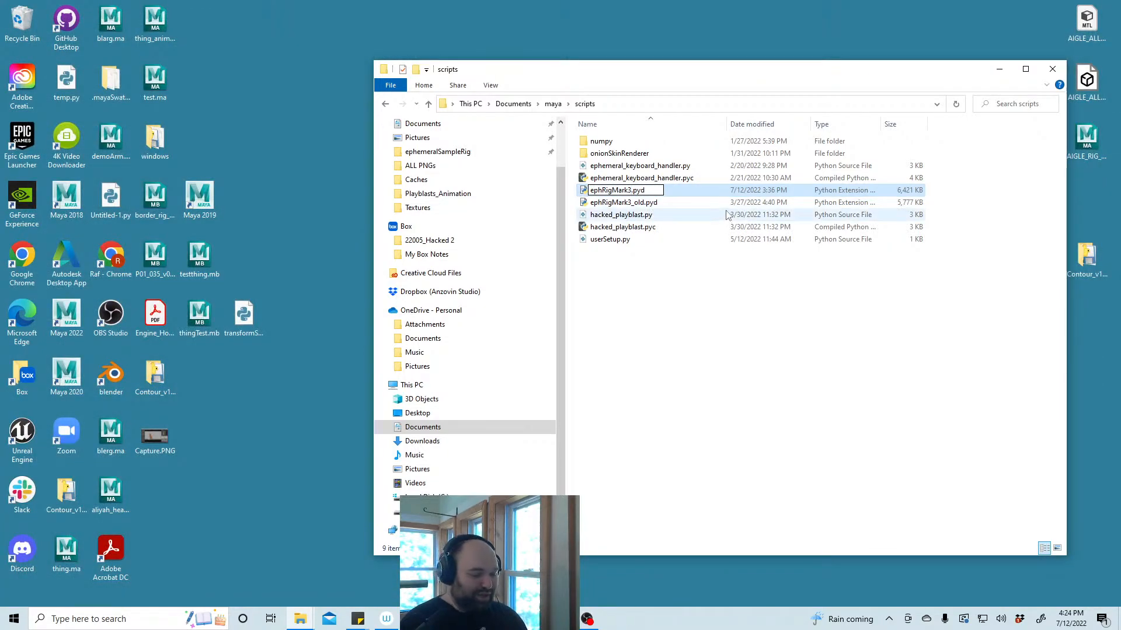
{"action": "type", "text": "_o"}
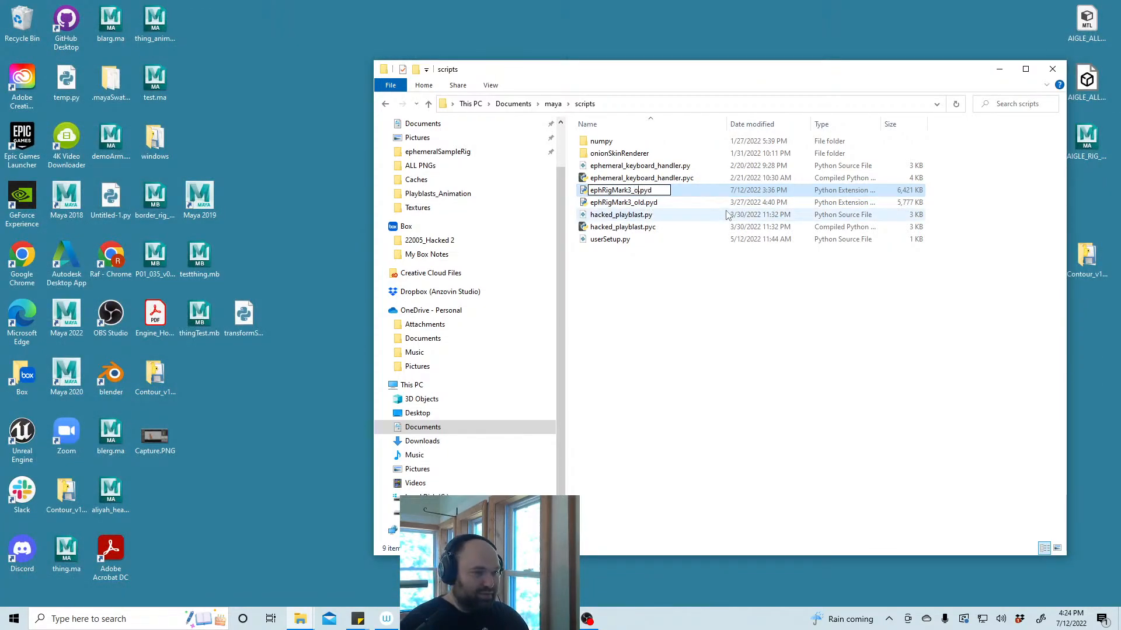
{"action": "key", "text": "Return"}
{"action": "left_click", "coordinate": [643, 202]}
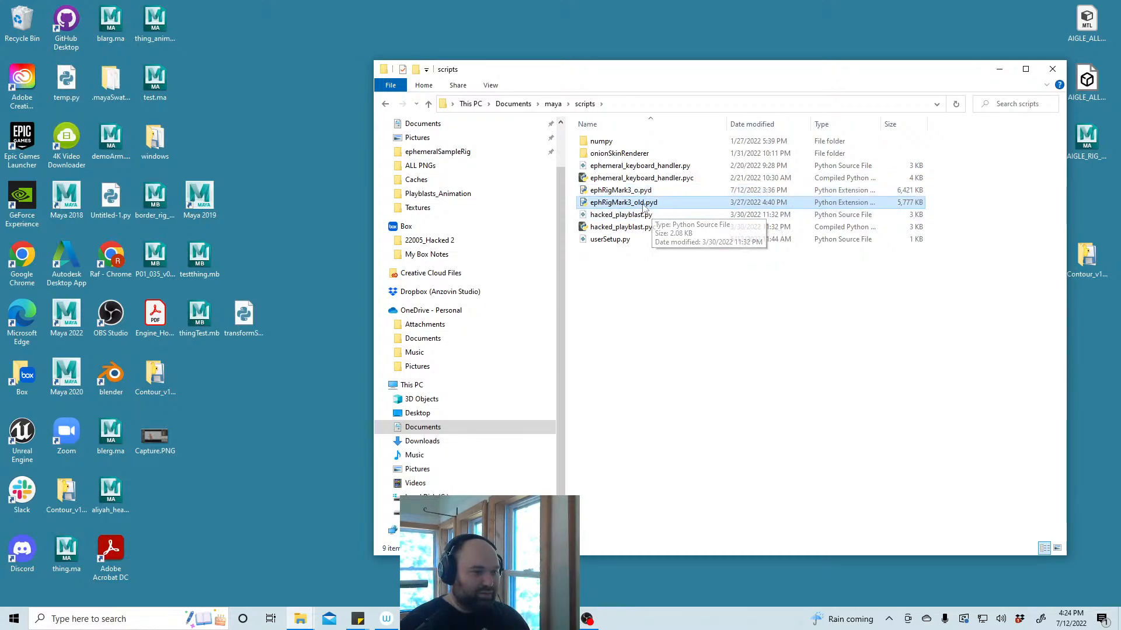
{"action": "left_click", "coordinate": [643, 202]}
{"action": "left_click", "coordinate": [642, 190]}
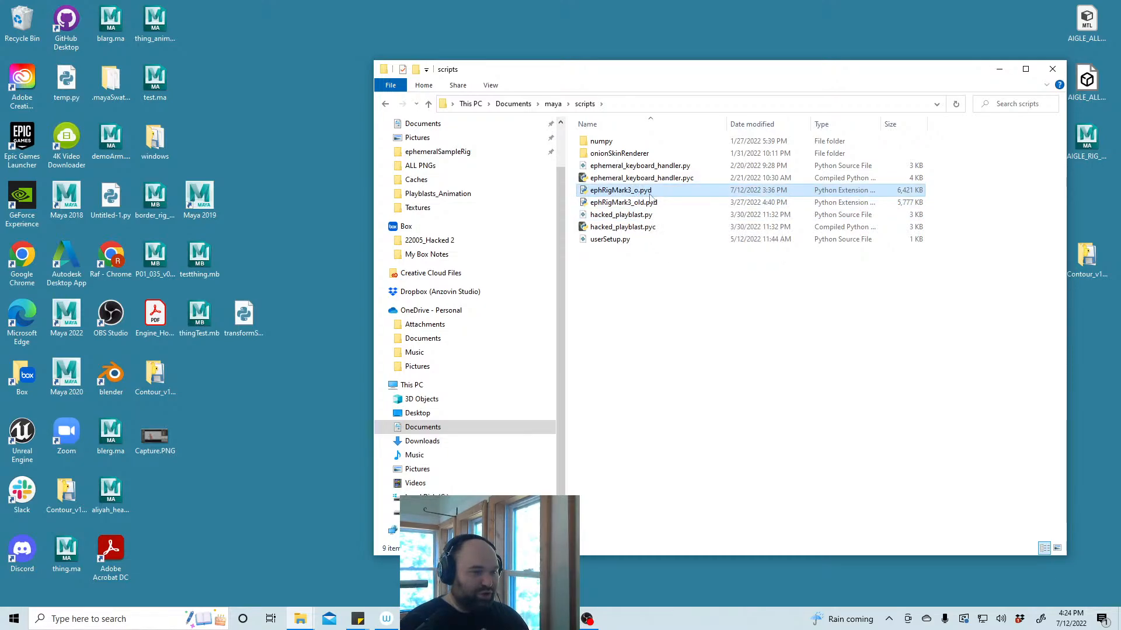
{"action": "left_click", "coordinate": [649, 194]}
{"action": "key", "text": "Right"}
{"action": "key", "text": "BackSpace"}
{"action": "type", "text": "ne"}
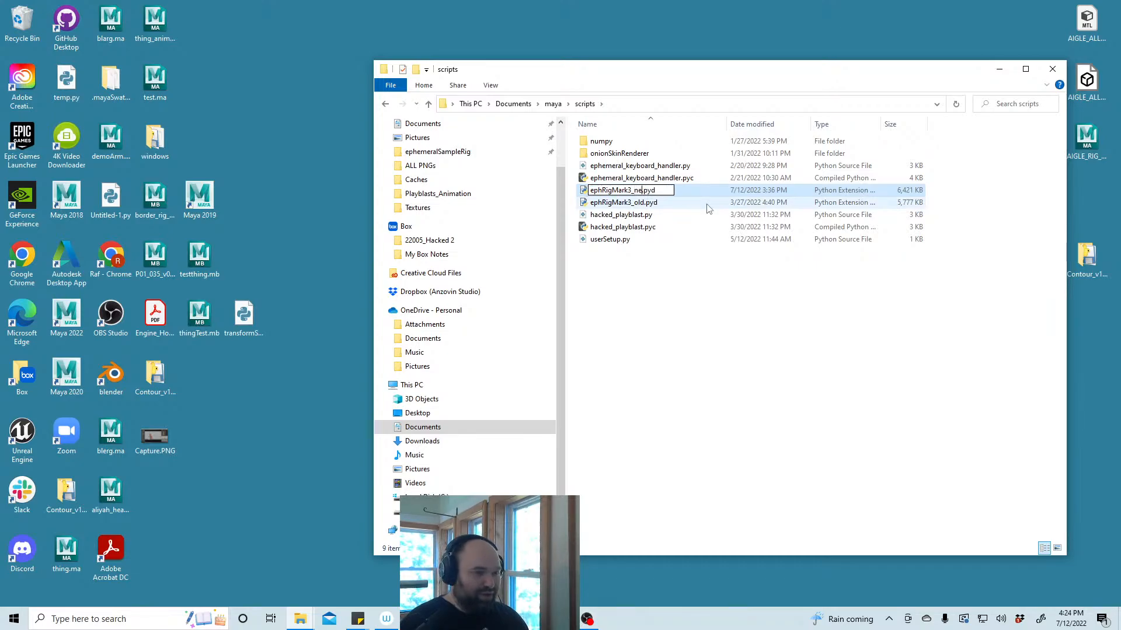
{"action": "type", "text": "w"}
{"action": "key", "text": "Return"}
Rename the older plugin file ephRigMark3_old.pyd as ephRigMark3.pyd
{"action": "left_click", "coordinate": [652, 206]}
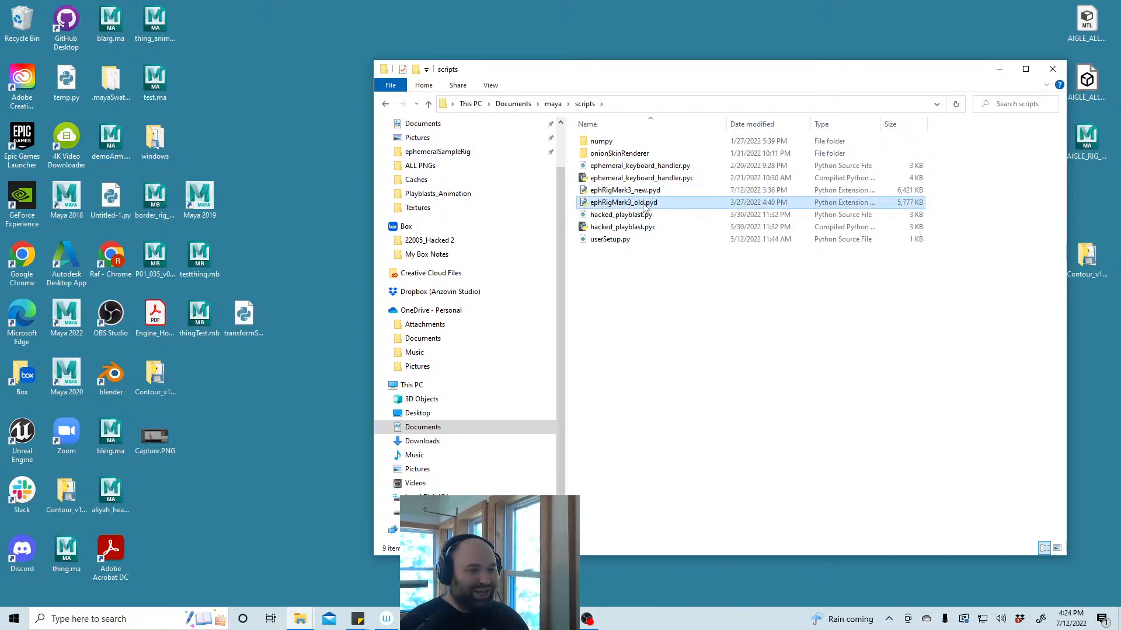
{"action": "left_click", "coordinate": [648, 206]}
{"action": "left_click", "coordinate": [644, 202]}
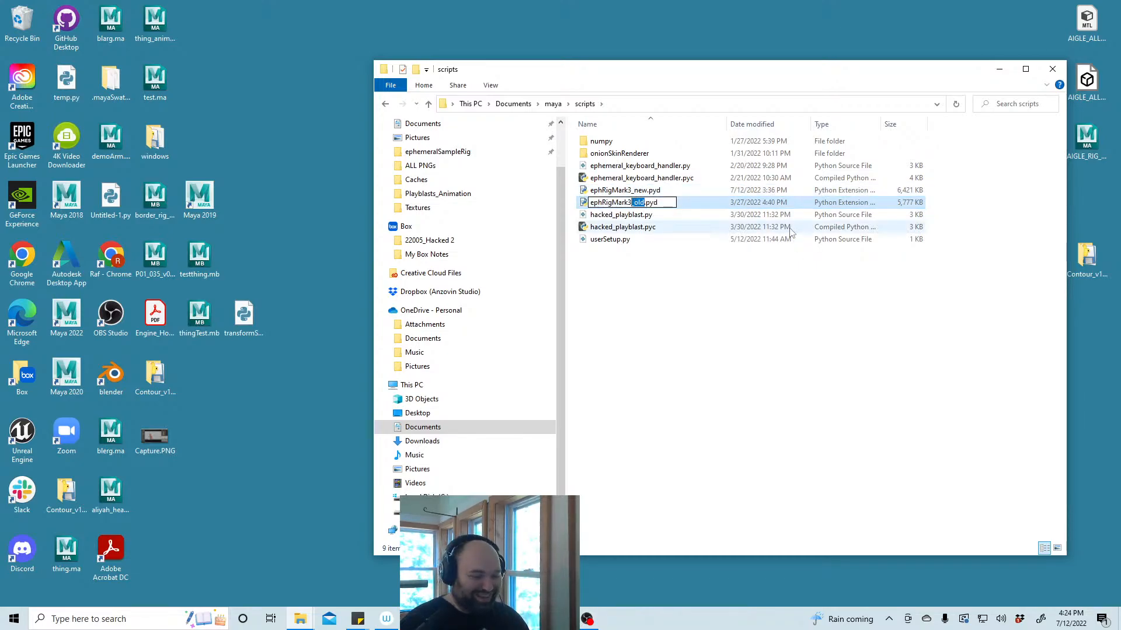
{"action": "key", "text": "BackSpace"}
{"action": "key", "text": "Return"}
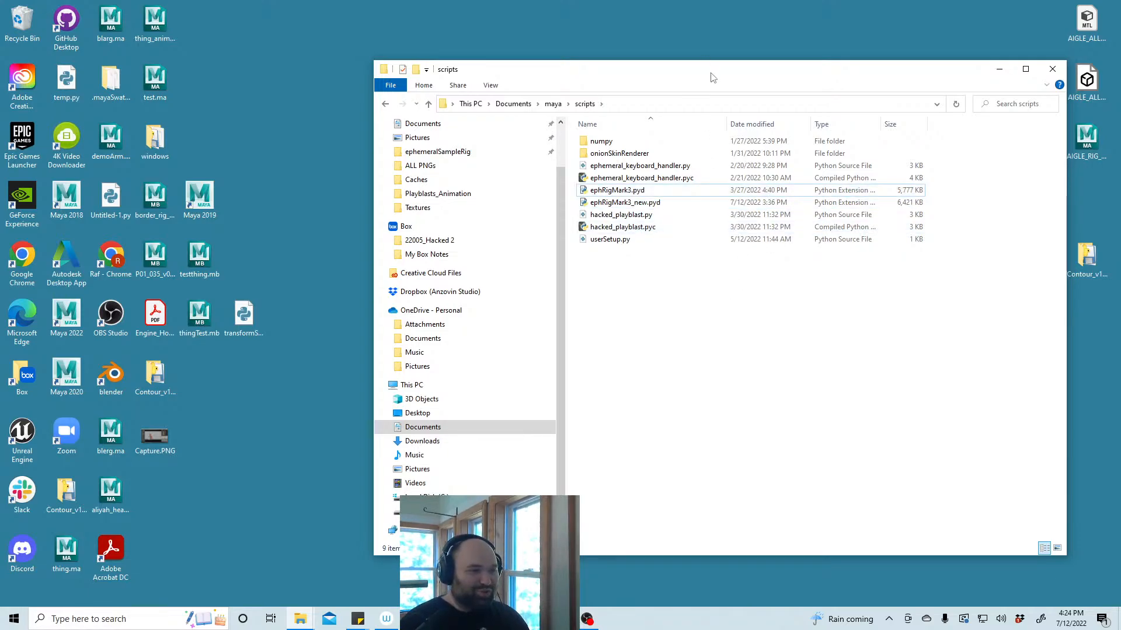
{"action": "left_click", "coordinate": [105, 620]}
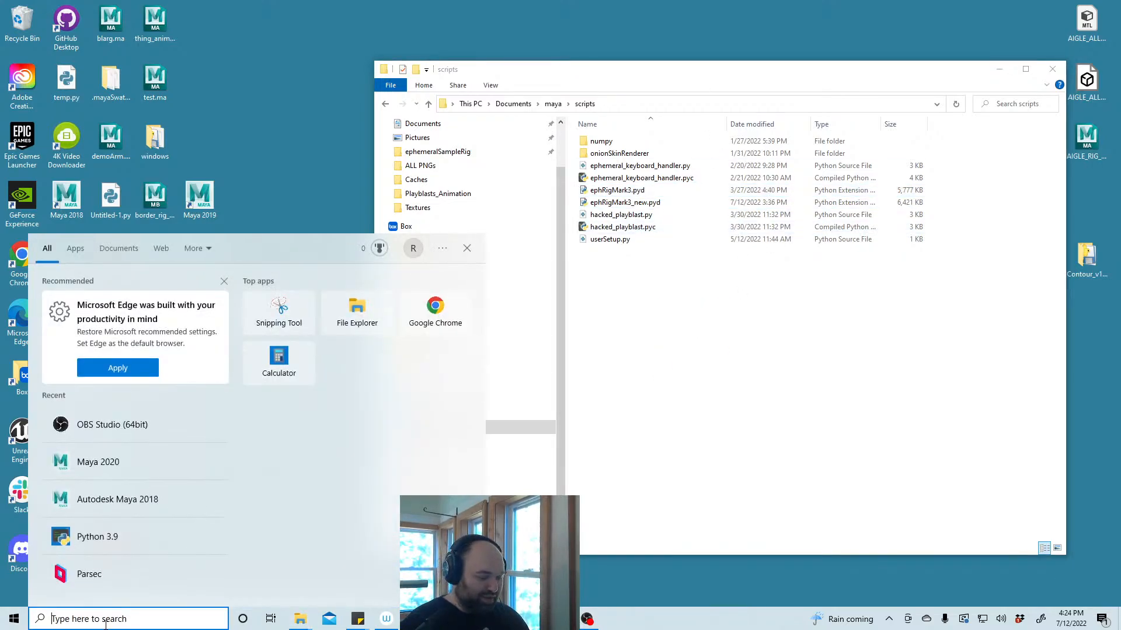
{"action": "type", "text": "maya"}
{"action": "key", "text": "Return"}
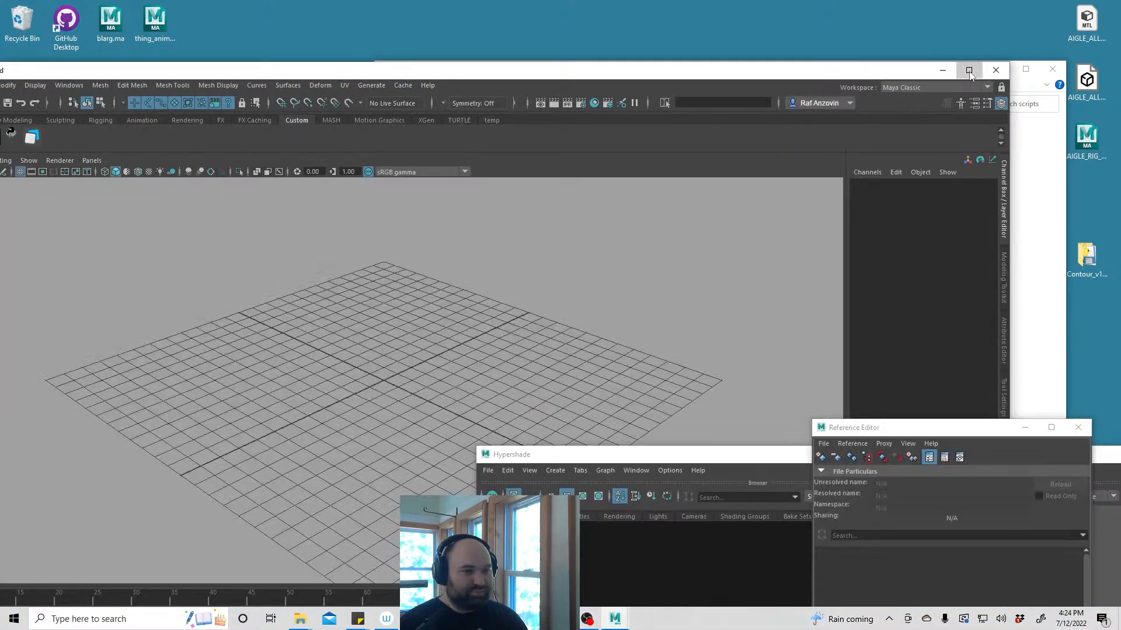
{"action": "left_click", "coordinate": [969, 70]}
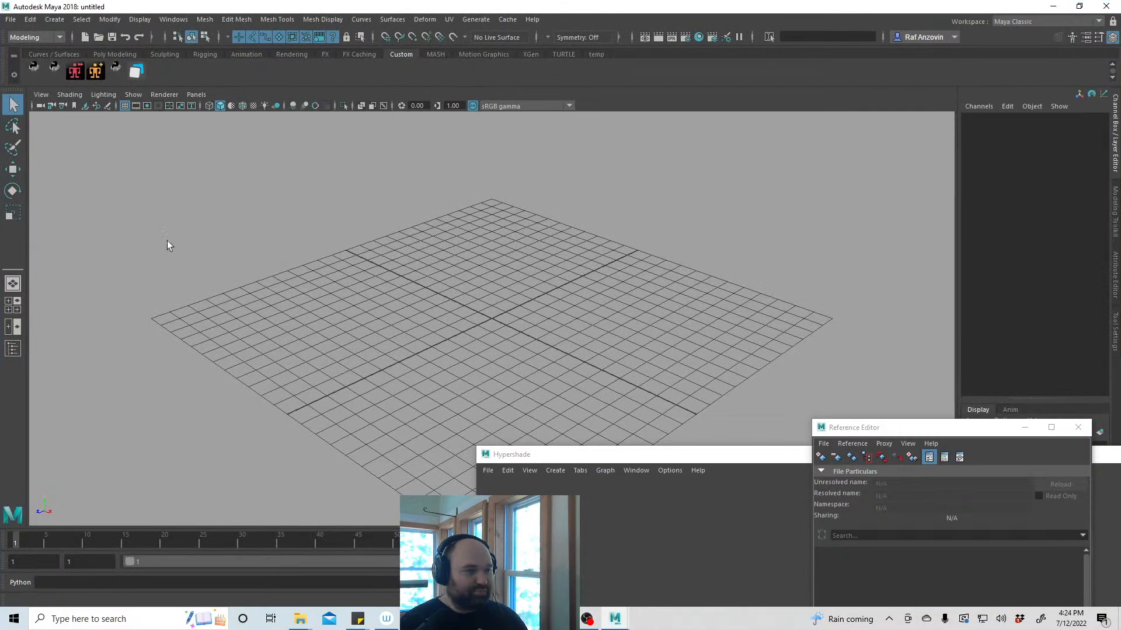
{"action": "key", "text": "w"}
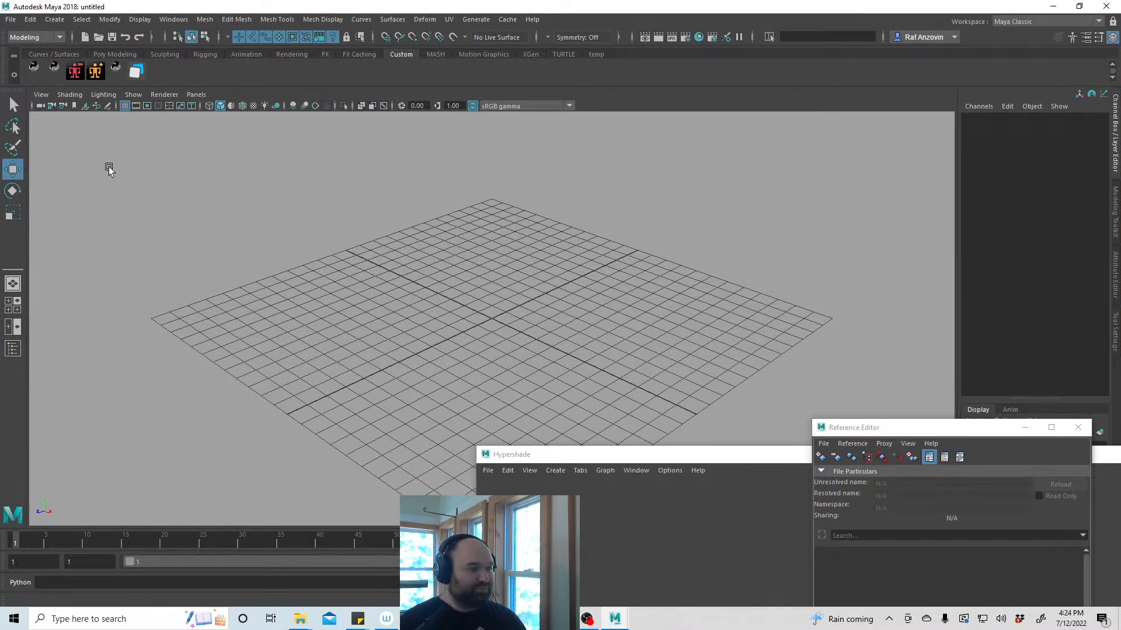
{"action": "left_click", "coordinate": [11, 20]}
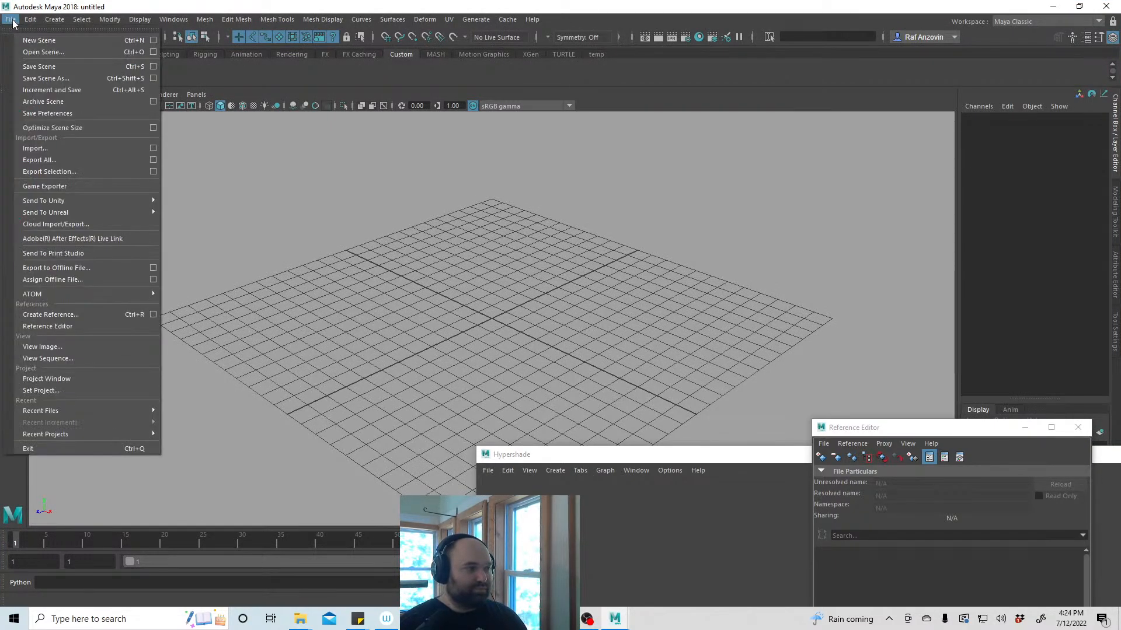
{"action": "mouse_move", "coordinate": [118, 413]}
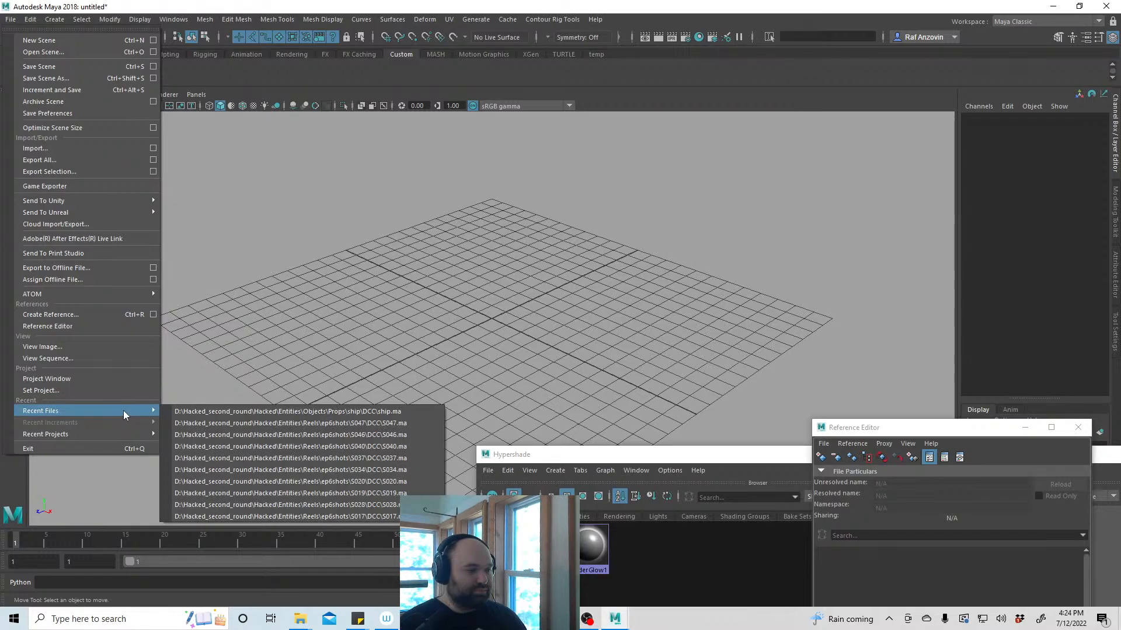
{"action": "left_click", "coordinate": [438, 218]}
{"action": "left_click", "coordinate": [1108, 6]}
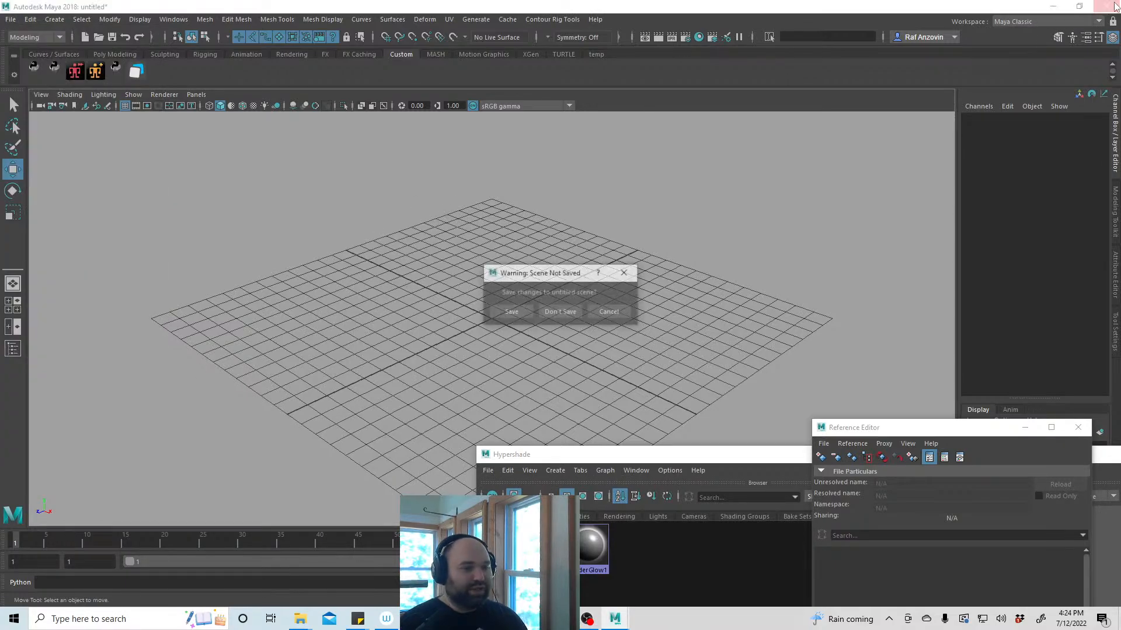
{"action": "left_click", "coordinate": [561, 311]}
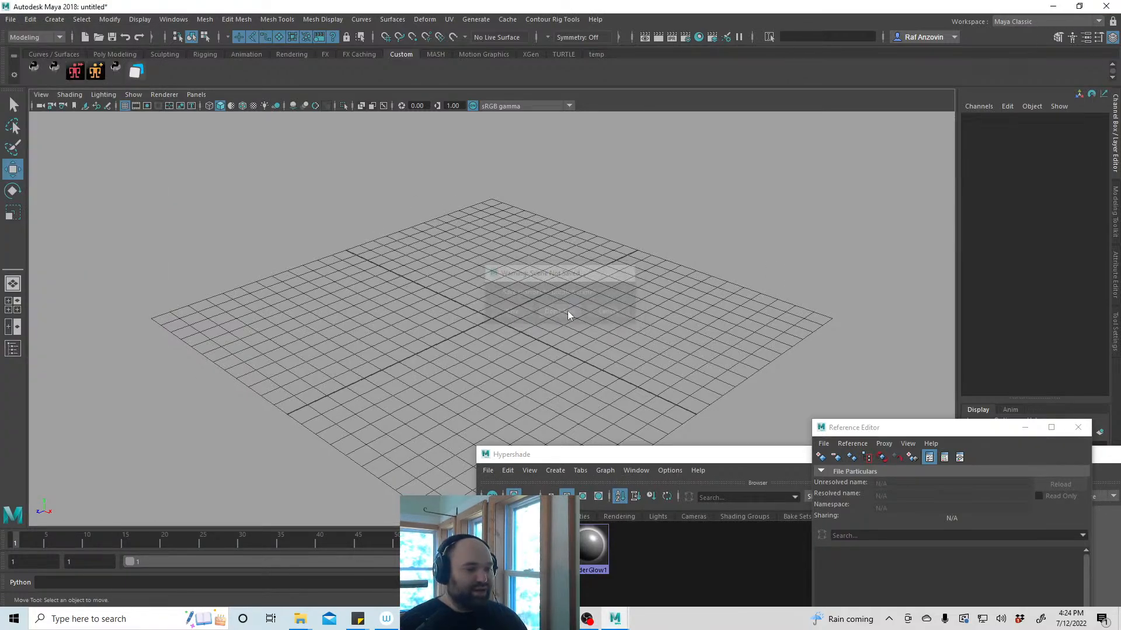
Launch Maya 2020 from the Windows search
{"action": "left_click", "coordinate": [141, 620]}
{"action": "type", "text": "maya 202"}
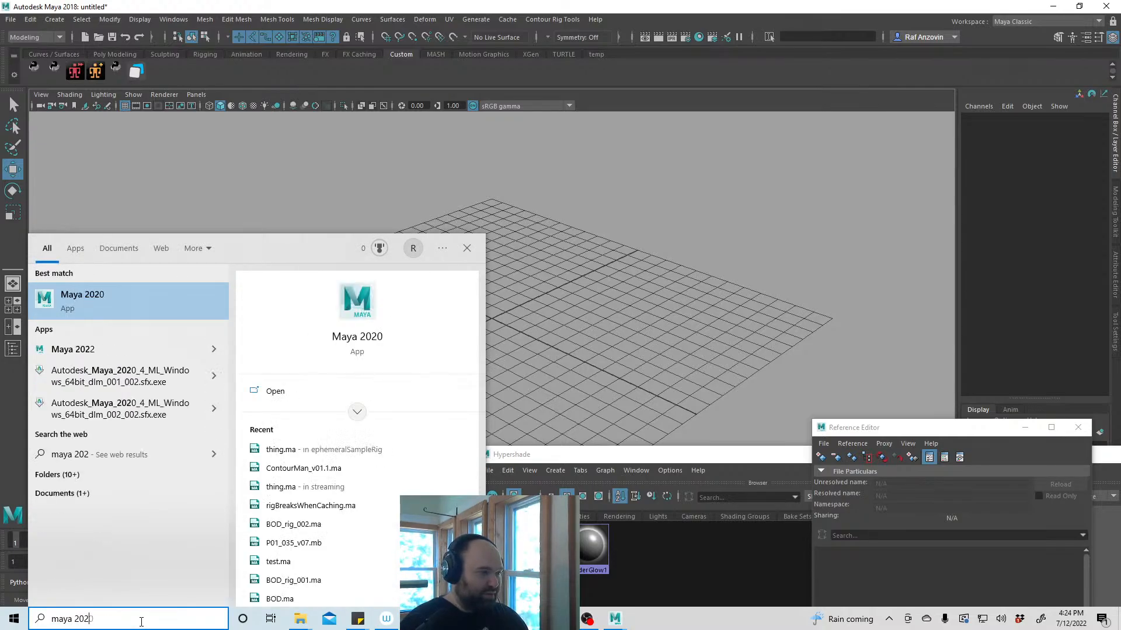
{"action": "key", "text": "Return"}
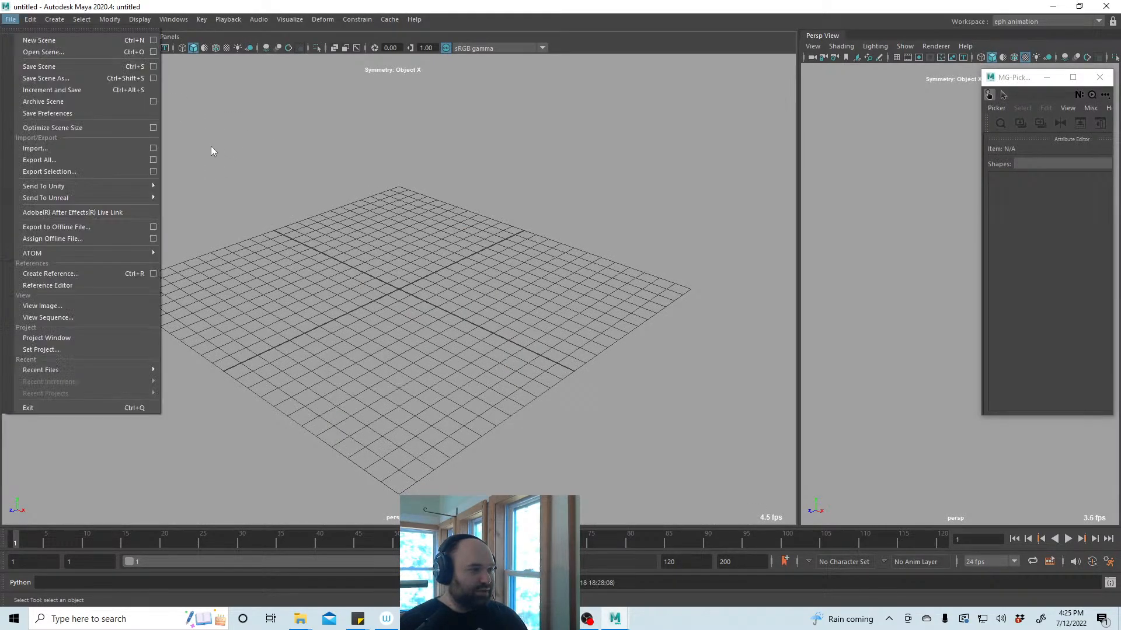
Reopen the recent scene thing_animation.ma without saving the untitled scene
{"action": "left_click", "coordinate": [230, 146]}
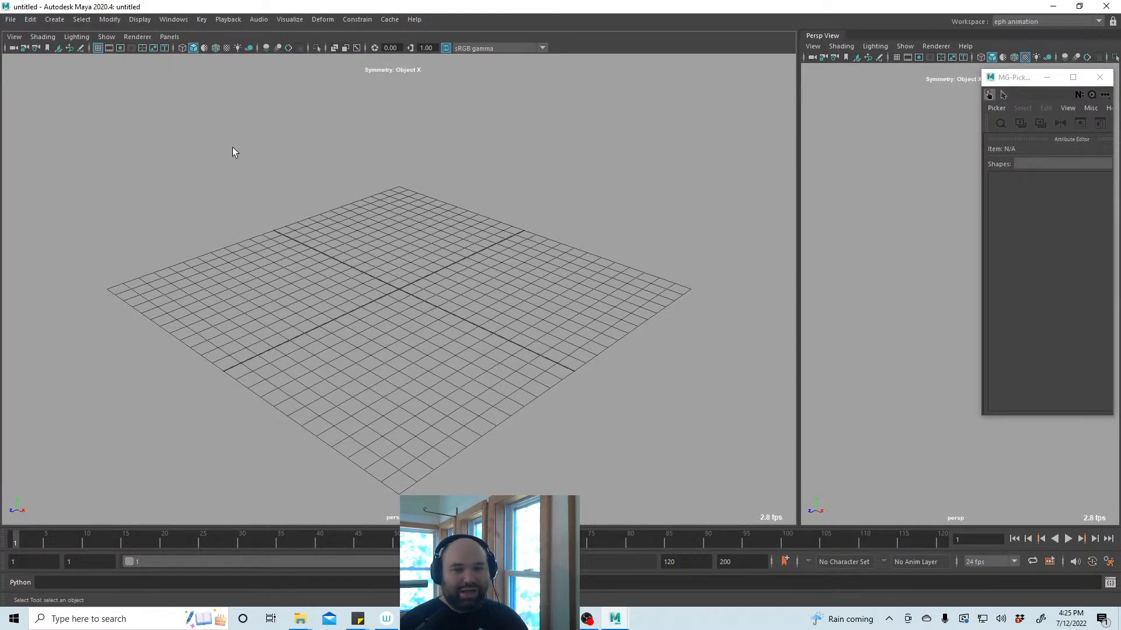
{"action": "left_click", "coordinate": [11, 23]}
{"action": "mouse_move", "coordinate": [120, 385]}
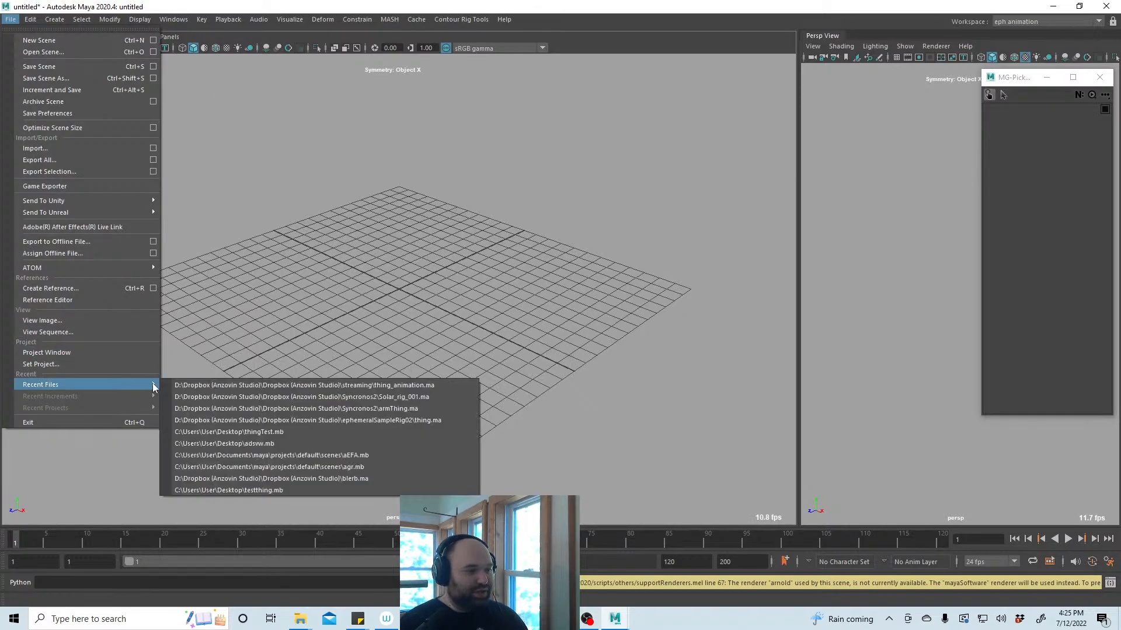
{"action": "left_click", "coordinate": [233, 384]}
{"action": "left_click", "coordinate": [563, 314]}
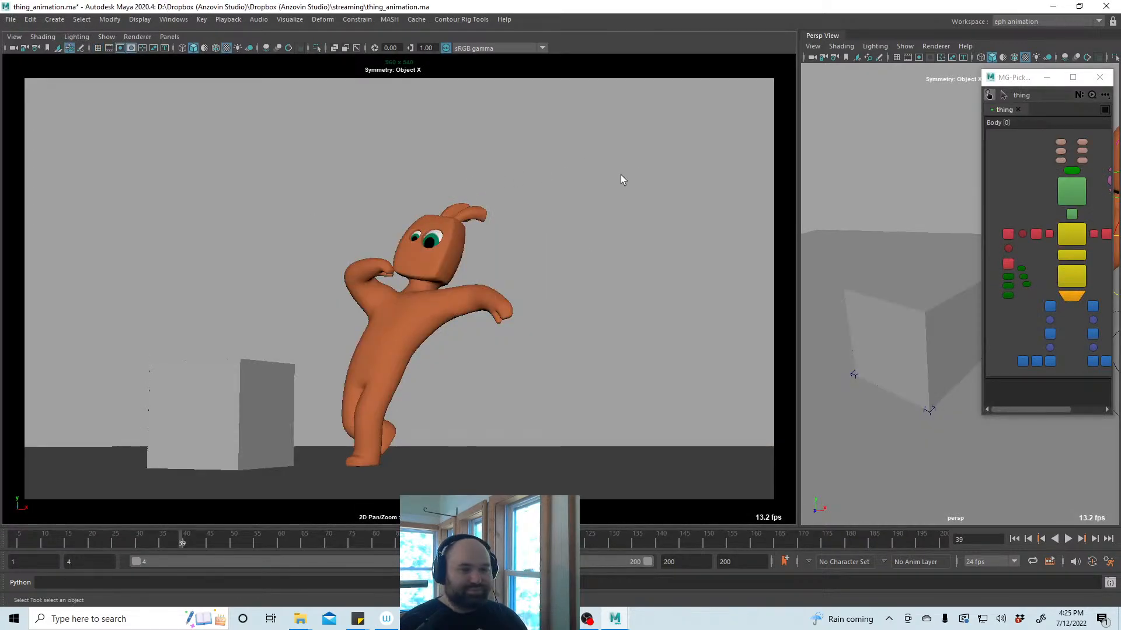
Move and widen the MG-PickerStudio window to show the whole body picker, and dock Ephemeral Tools beside the camera view
{"action": "left_click_drag", "start_coordinate": [1024, 78], "coordinate": [750, 79]}
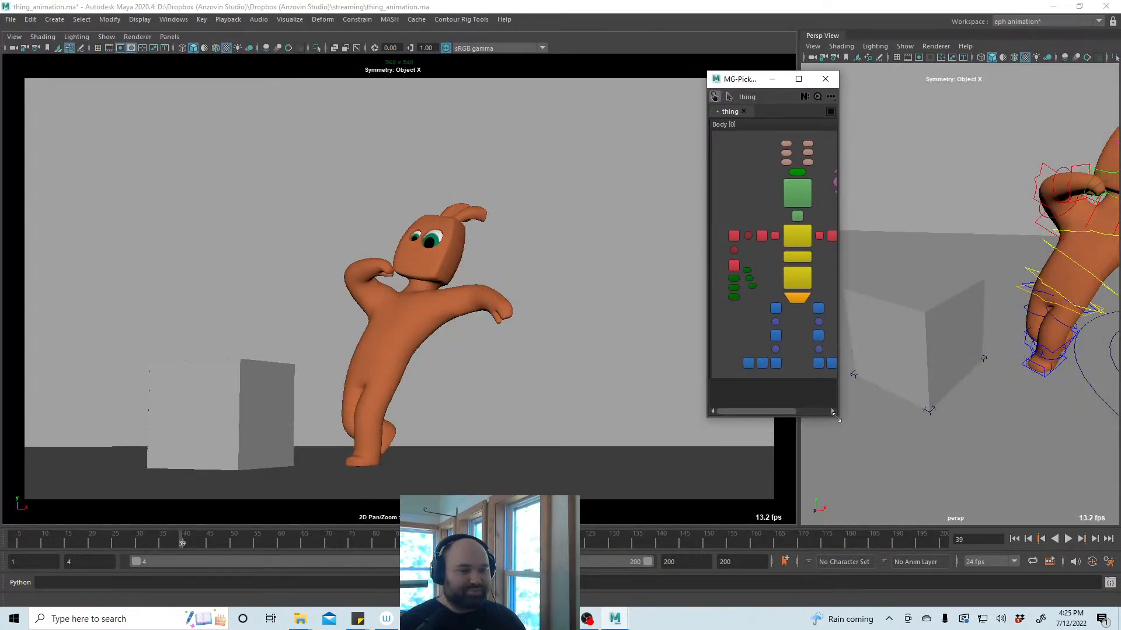
{"action": "left_click_drag", "start_coordinate": [835, 417], "coordinate": [897, 385]}
{"action": "left_click_drag", "start_coordinate": [770, 84], "coordinate": [712, 85]}
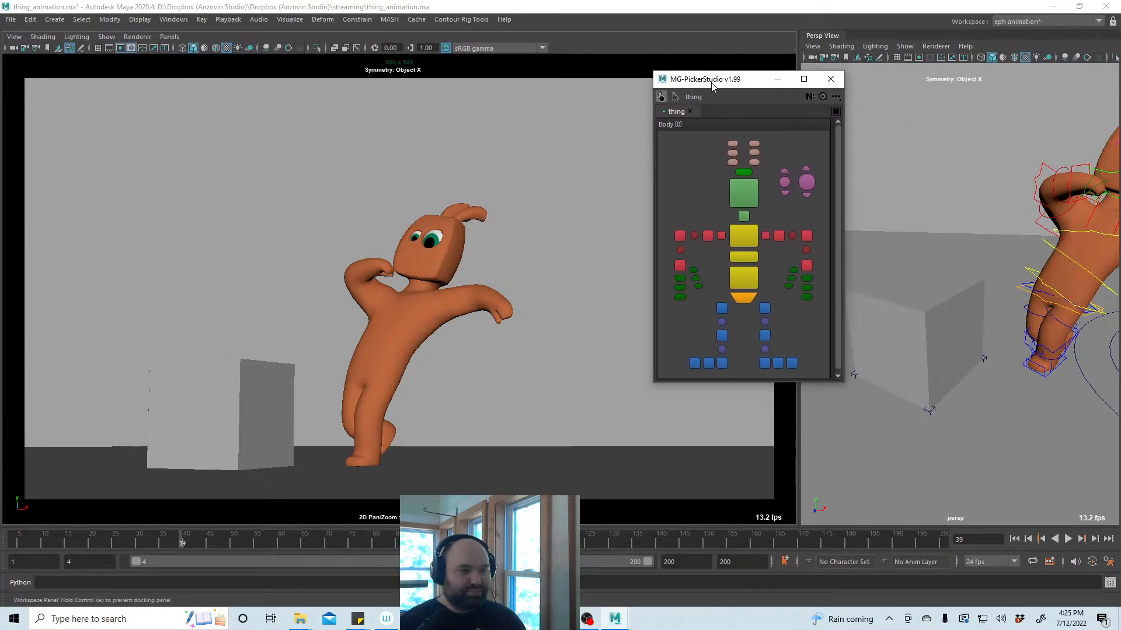
{"action": "left_click_drag", "start_coordinate": [1040, 294], "coordinate": [969, 283], "text": "alt"}
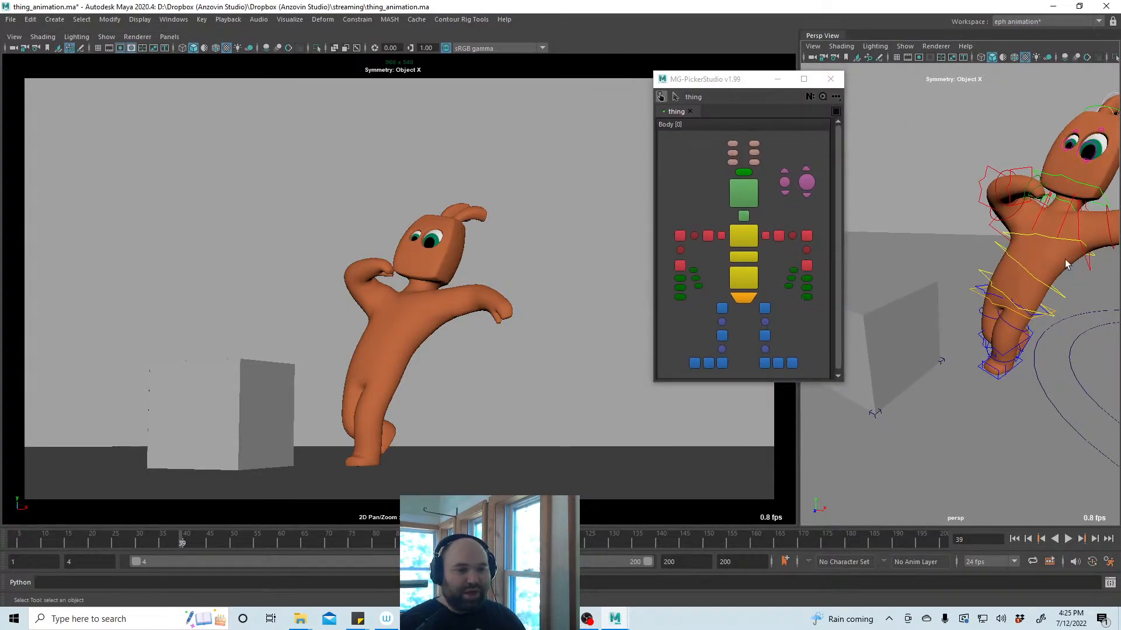
{"action": "left_click_drag", "start_coordinate": [1065, 261], "coordinate": [942, 245], "text": "alt"}
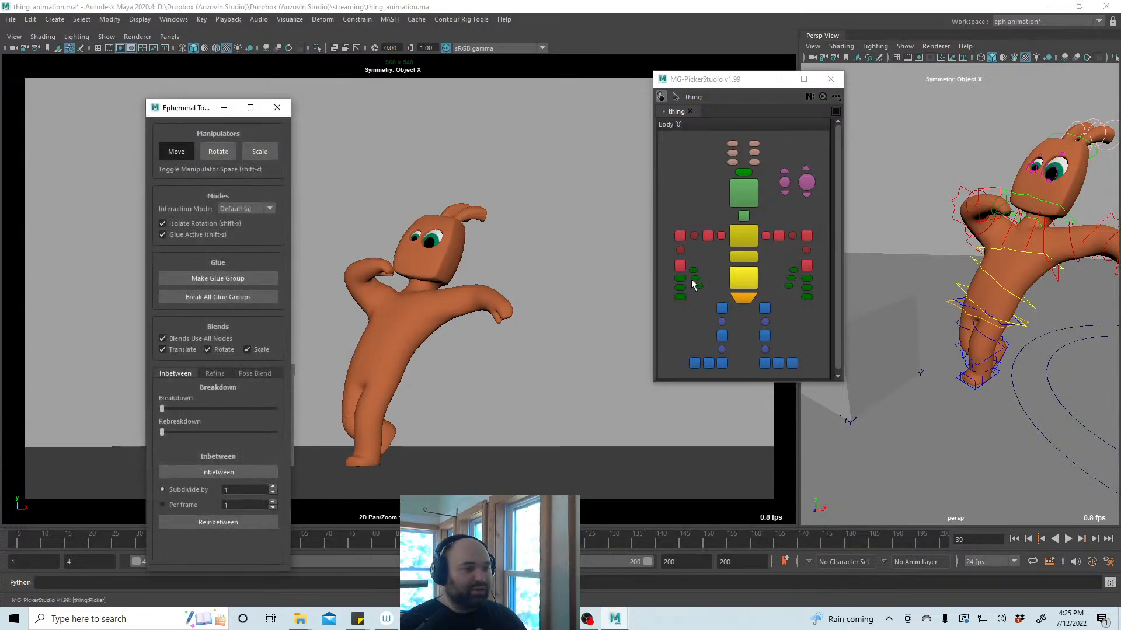
{"action": "left_click_drag", "start_coordinate": [202, 113], "coordinate": [5, 118]}
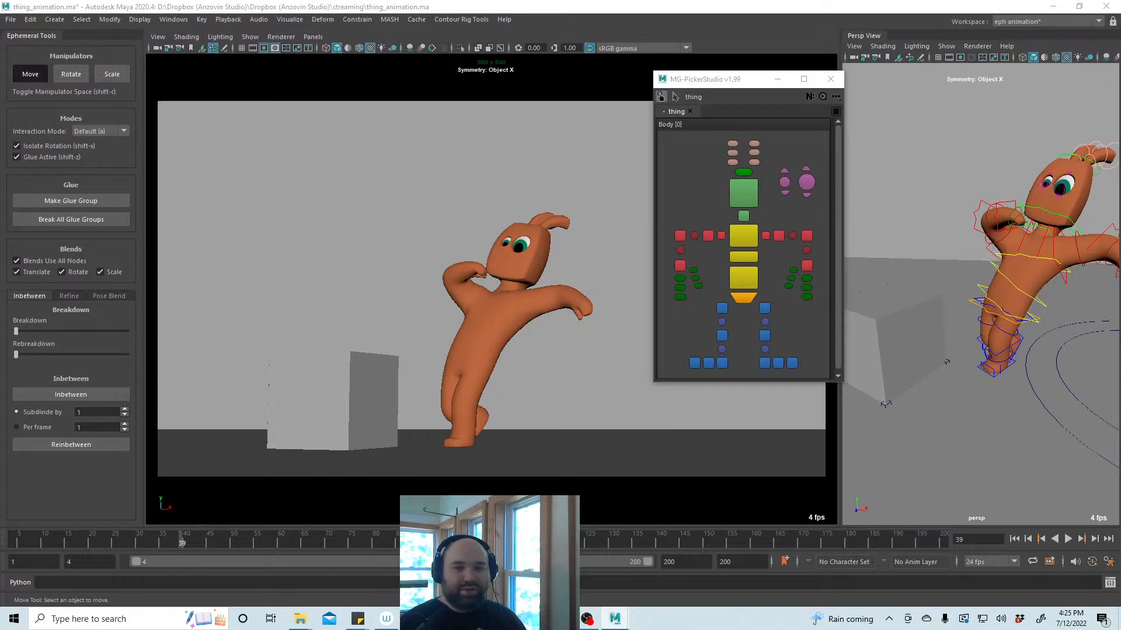
Select the character mesh and the box and turn on the Onion Skin Renderer for them in the camera view
{"action": "left_click", "coordinate": [525, 298]}
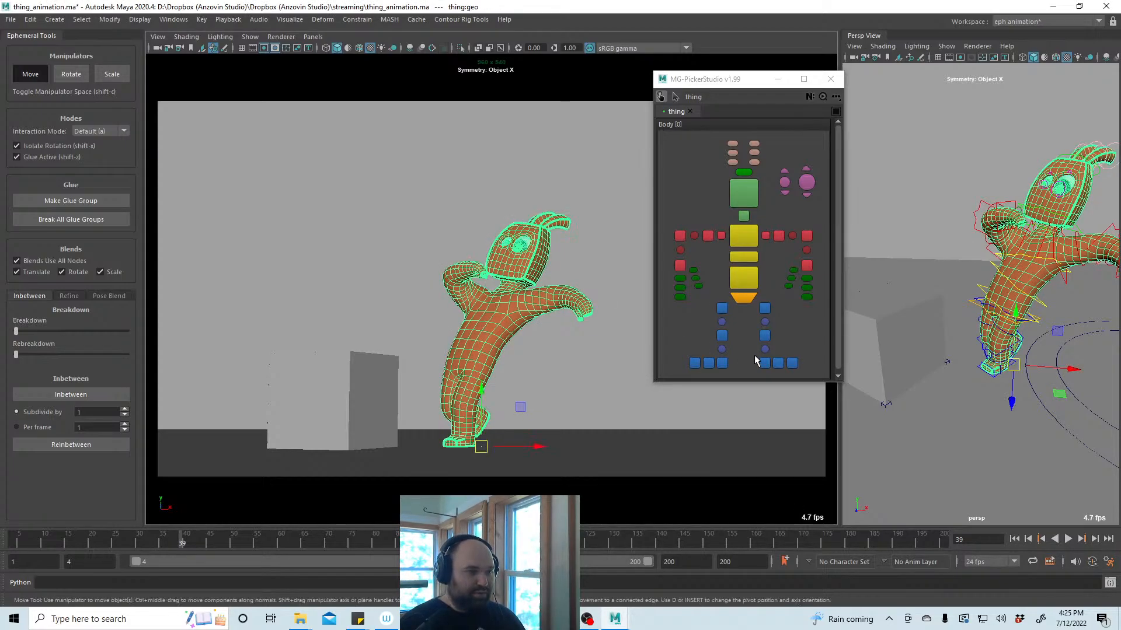
{"action": "left_click", "coordinate": [352, 376]}
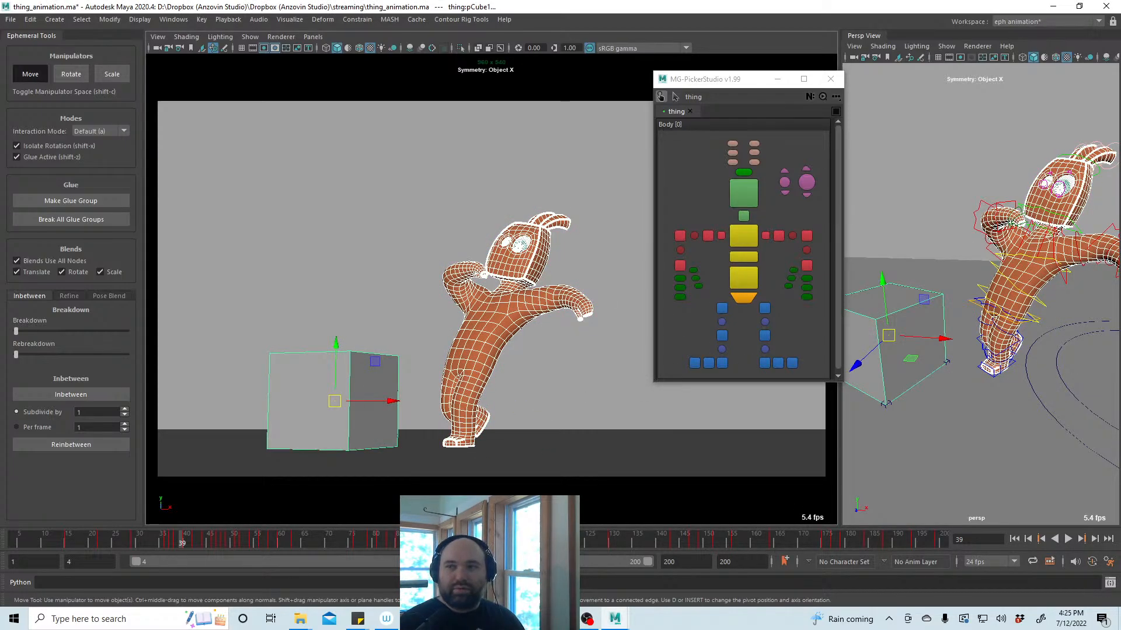
{"action": "key", "text": "ctrl+a"}
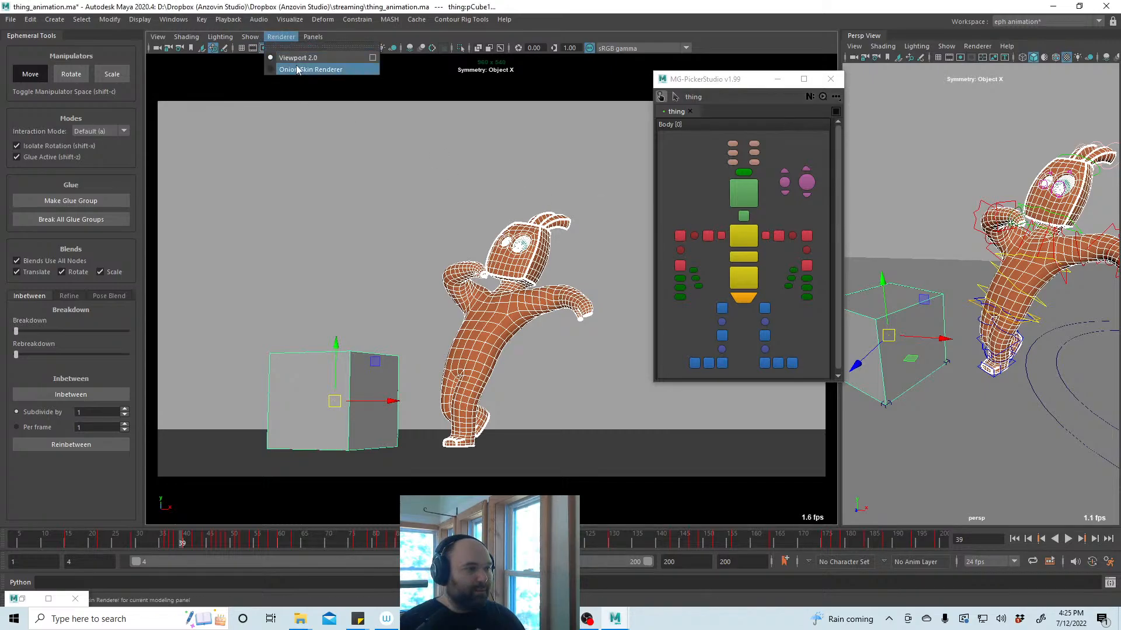
With the head control selected, narrow the playback range to frames 90–200 and play the animation, stopping at frame 137
{"action": "left_click", "coordinate": [742, 193]}
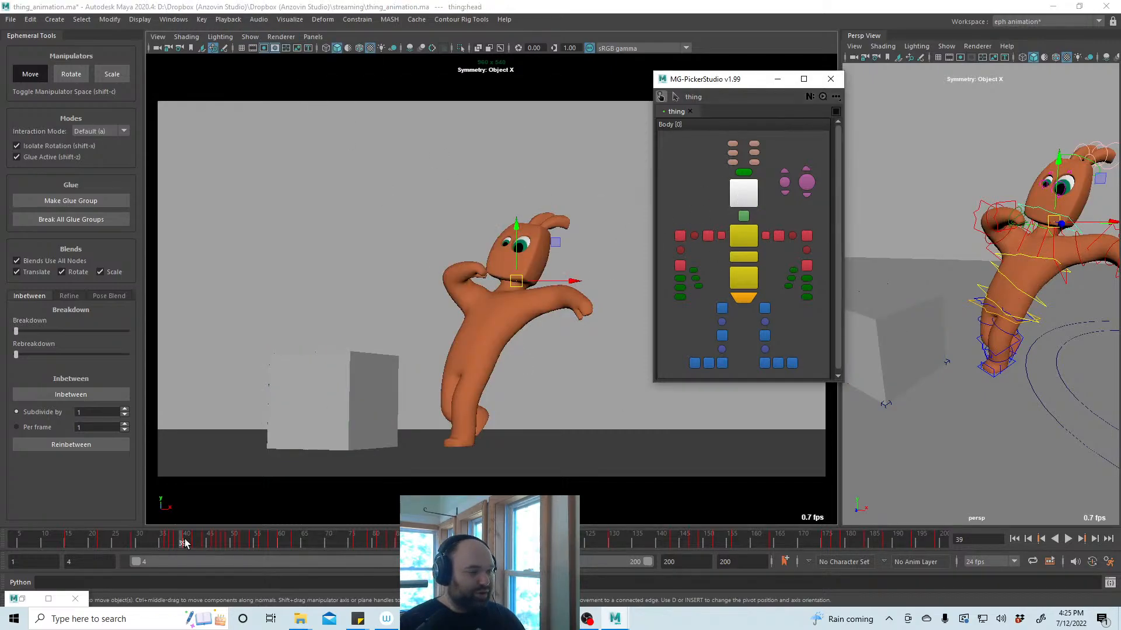
{"action": "left_click_drag", "start_coordinate": [185, 542], "coordinate": [395, 543]}
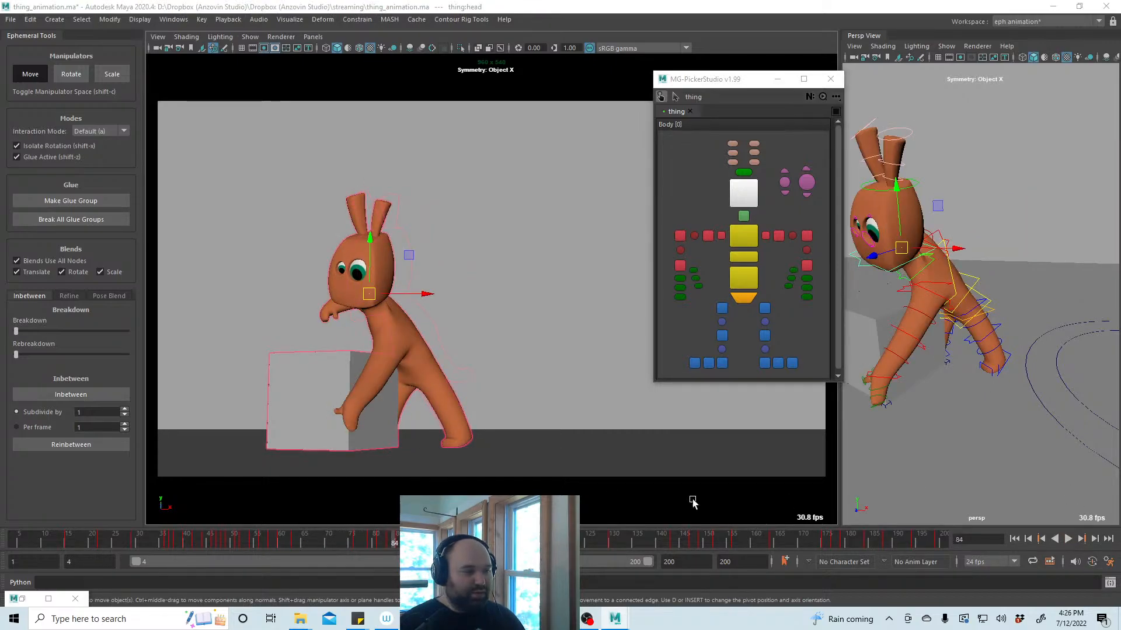
{"action": "left_click_drag", "start_coordinate": [395, 546], "coordinate": [649, 554]}
{"action": "left_click_drag", "start_coordinate": [140, 562], "coordinate": [359, 563]}
{"action": "key", "text": "alt+v"}
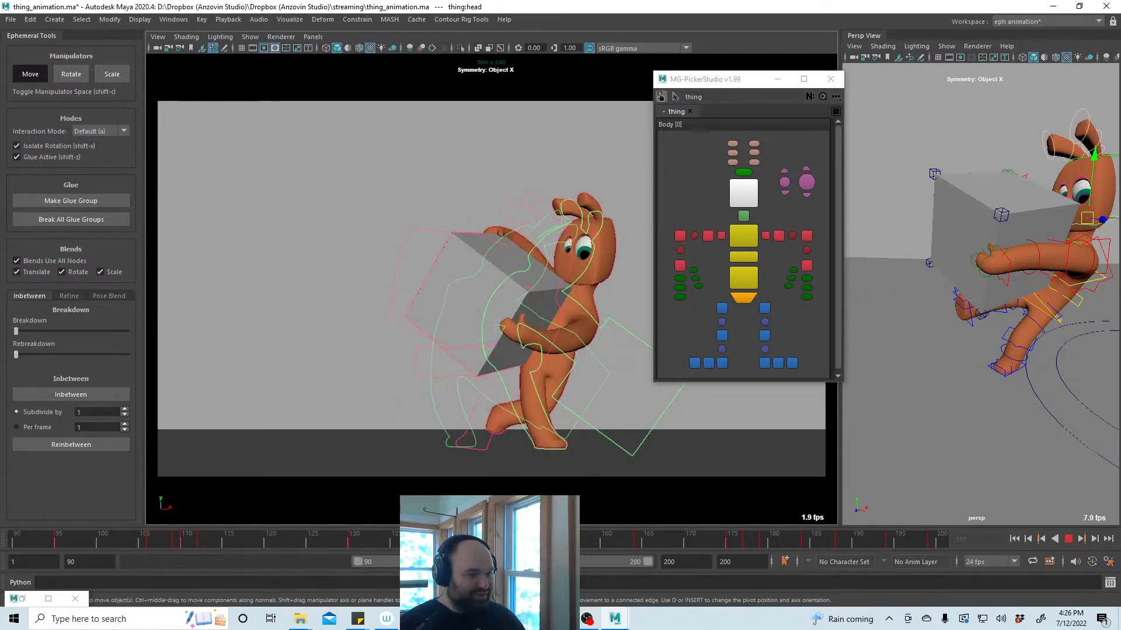
{"action": "key", "text": "alt+v"}
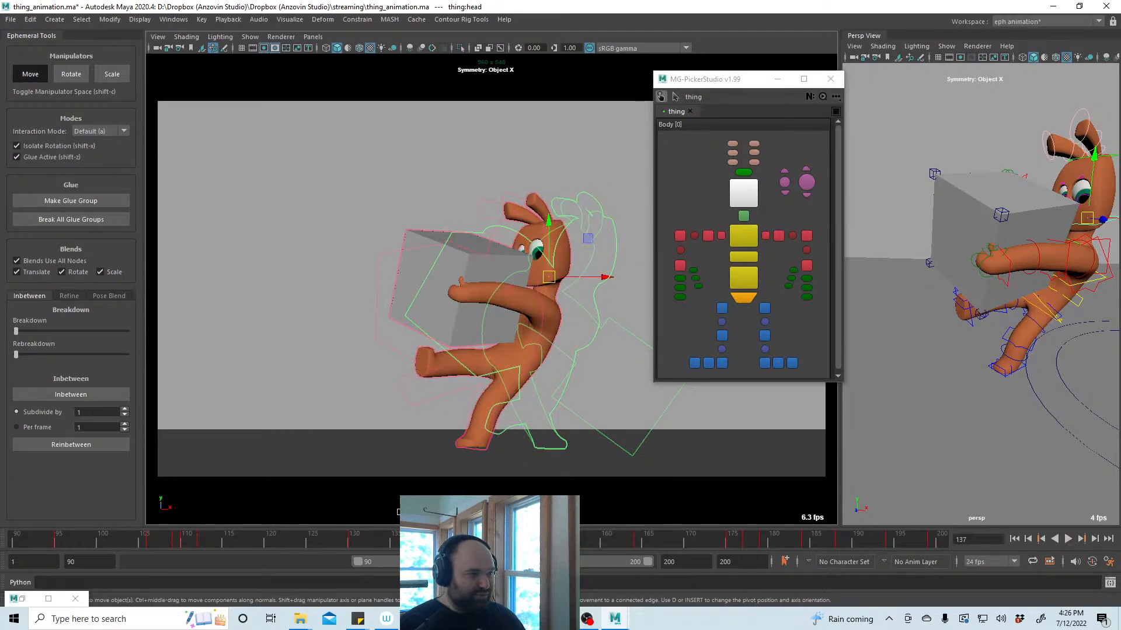
Set the Ephemeral Tools interaction mode to Forward and turn off Isolate Rotation
{"action": "left_click", "coordinate": [100, 131]}
{"action": "left_click", "coordinate": [112, 148]}
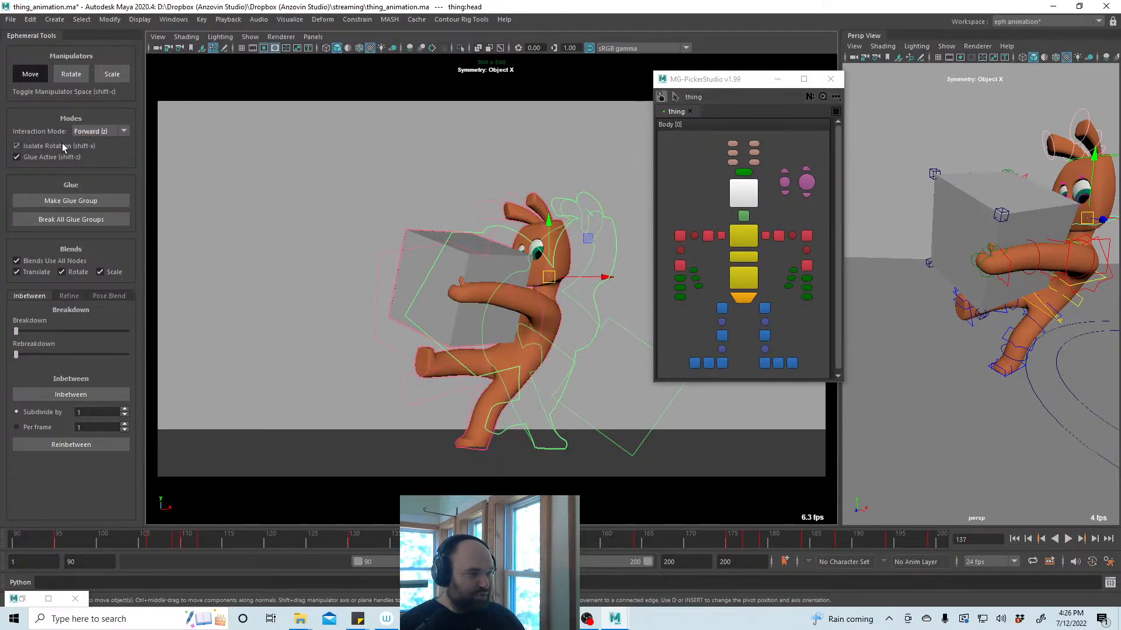
{"action": "left_click", "coordinate": [62, 144]}
Break down the whole character and box pose at frame 137 about halfway between the neighbouring poses, and play it back
{"action": "left_click_drag", "start_coordinate": [20, 331], "coordinate": [79, 333]}
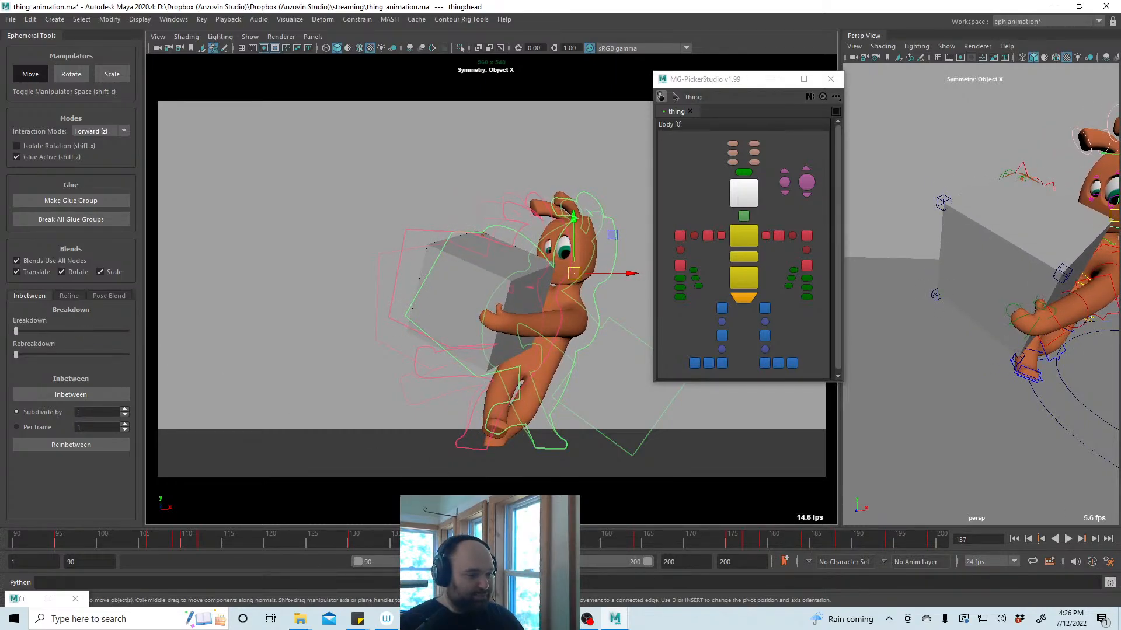
{"action": "key", "text": "alt+v"}
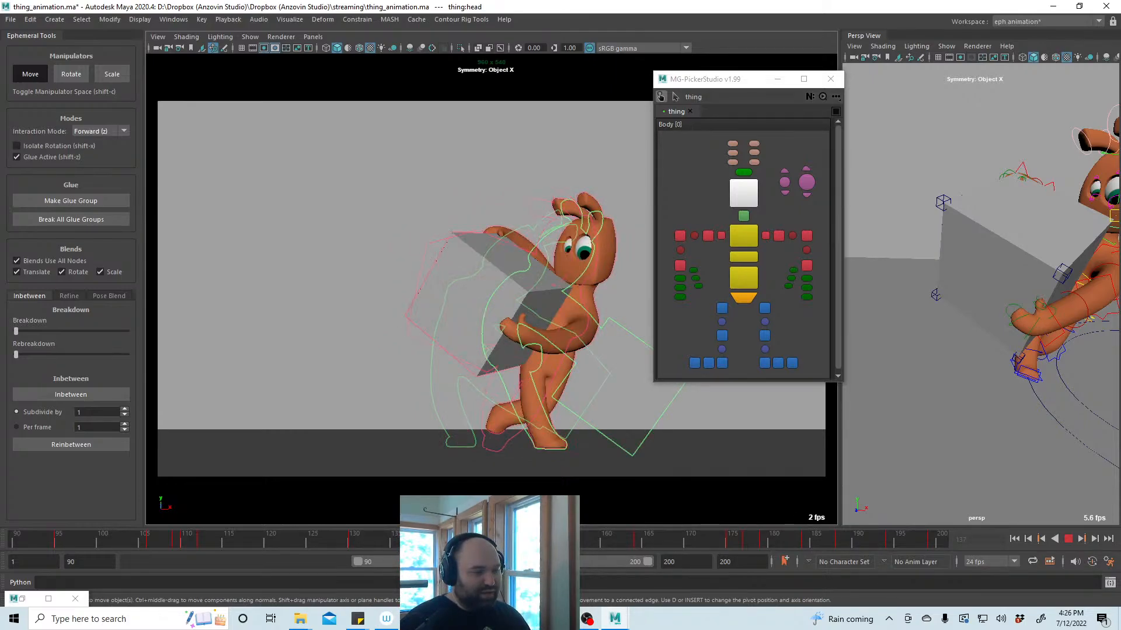
{"action": "key", "text": "Escape"}
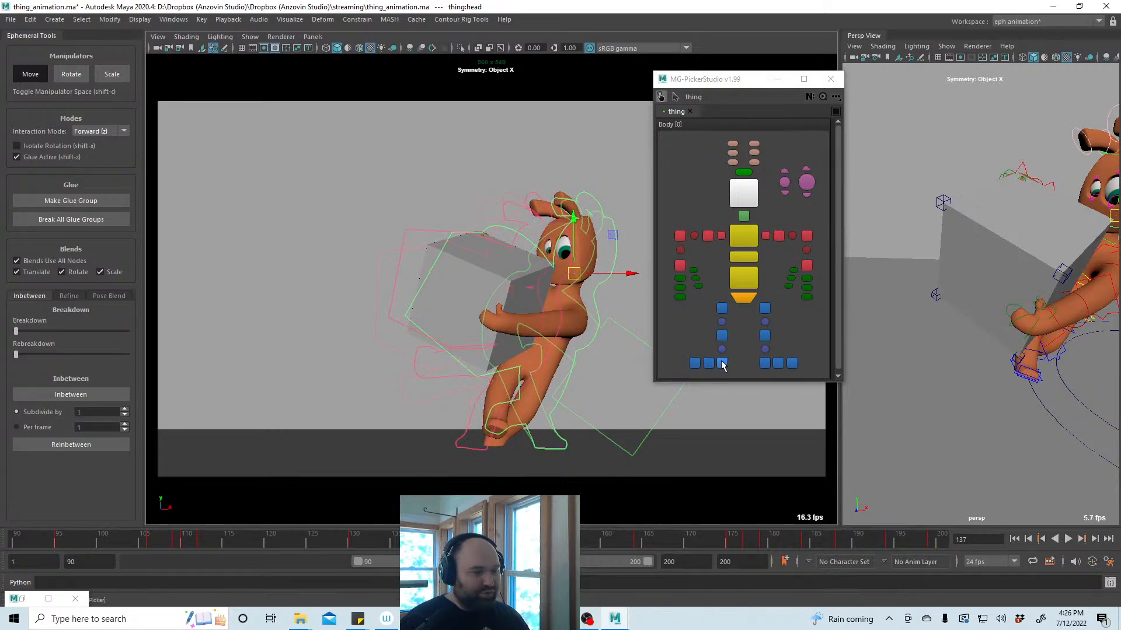
Turn off Blends Use All Nodes and use the Refine Bias to push only the left foot towards the previous pose
{"action": "left_click", "coordinate": [722, 363]}
{"action": "left_click", "coordinate": [765, 363]}
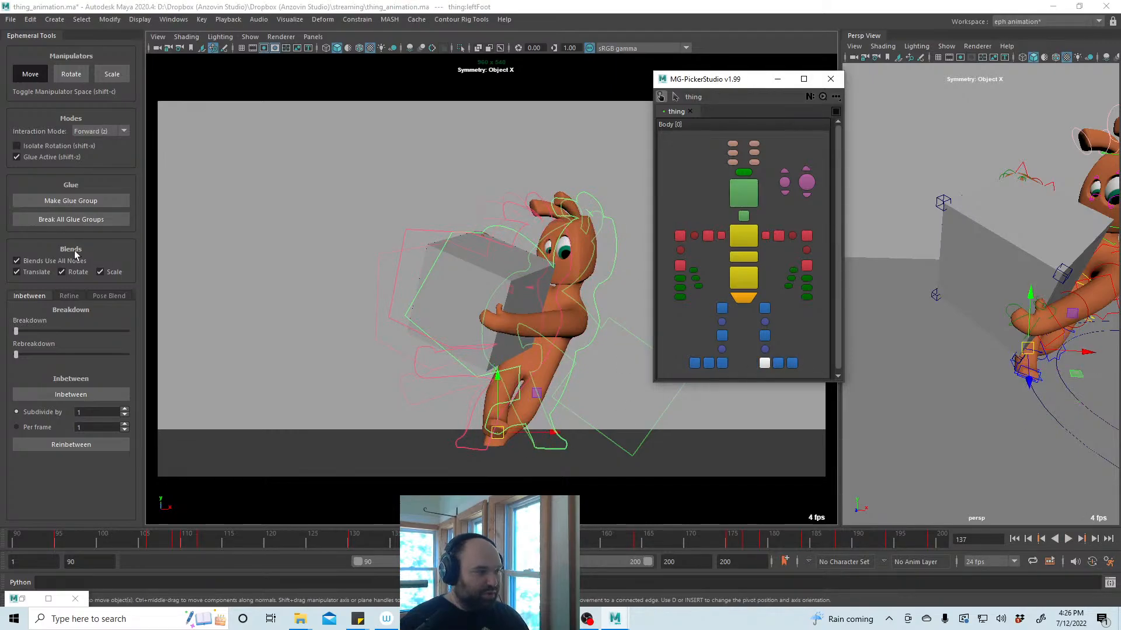
{"action": "left_click", "coordinate": [17, 261]}
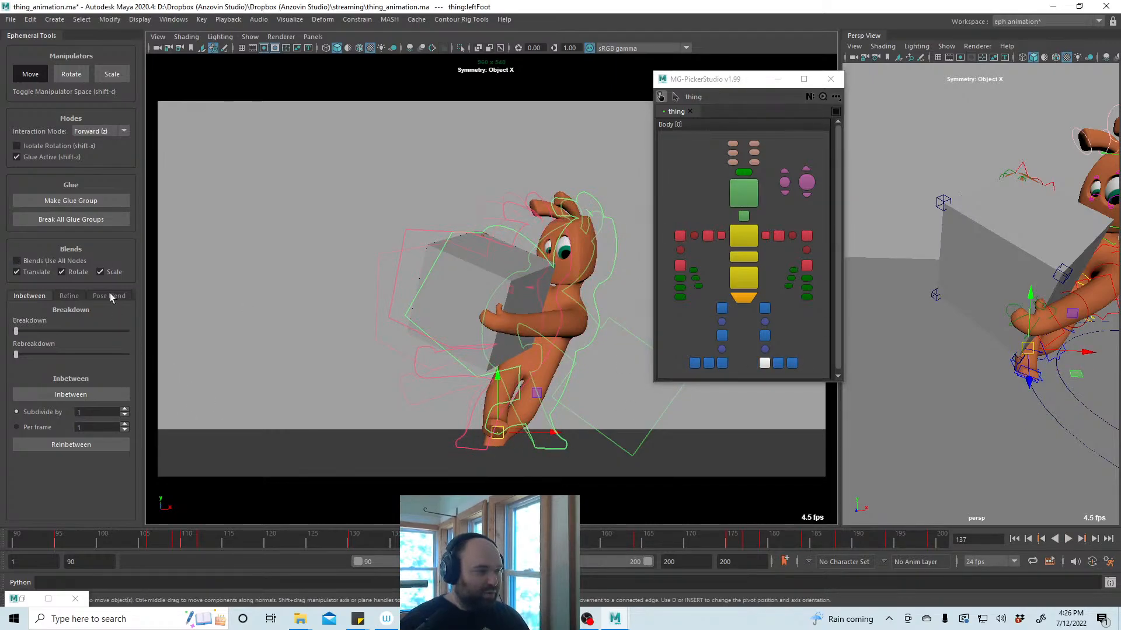
{"action": "left_click", "coordinate": [69, 296]}
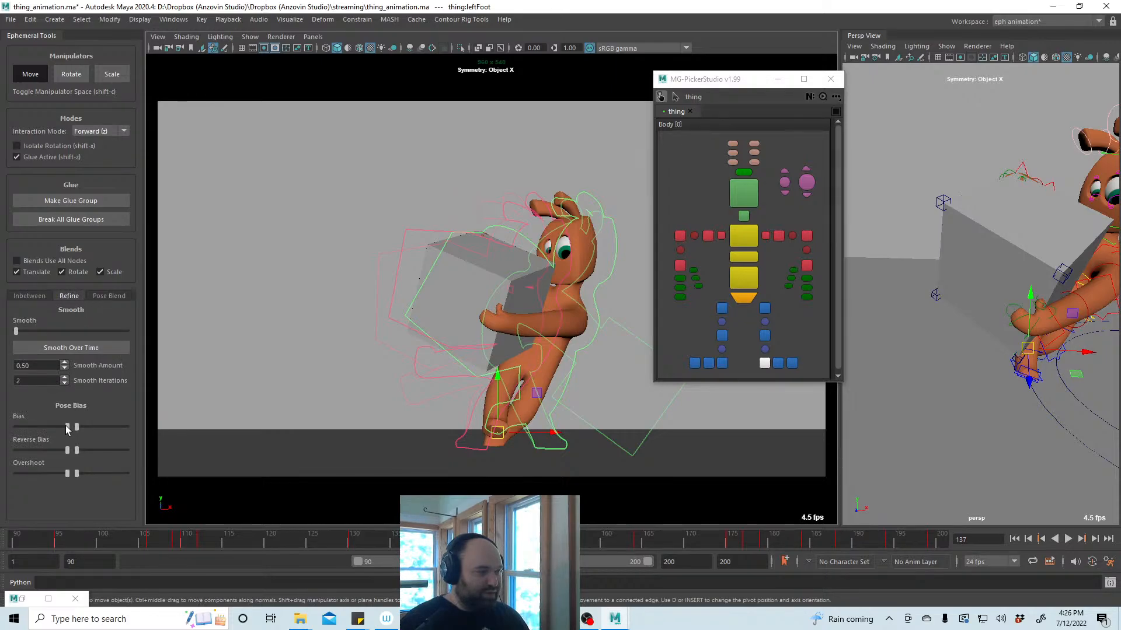
{"action": "left_click_drag", "start_coordinate": [64, 428], "coordinate": [1, 414]}
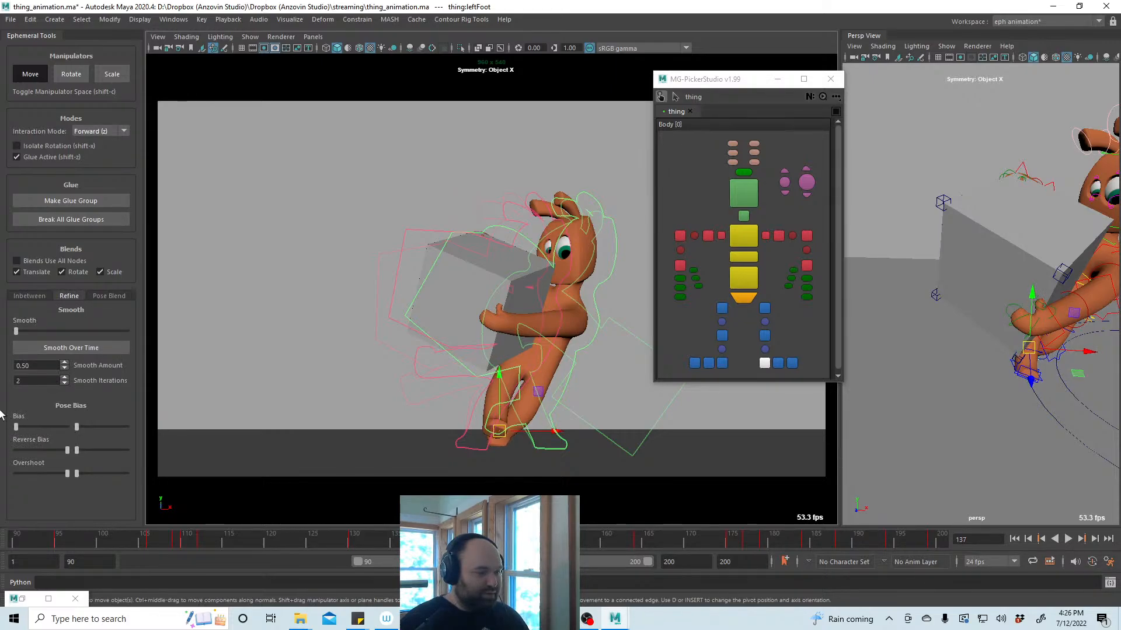
Compare with the pose at frame 130, set the interaction mode to Default, and bias the left foot at frame 137 fully to the previous pose
{"action": "left_click", "coordinate": [354, 537]}
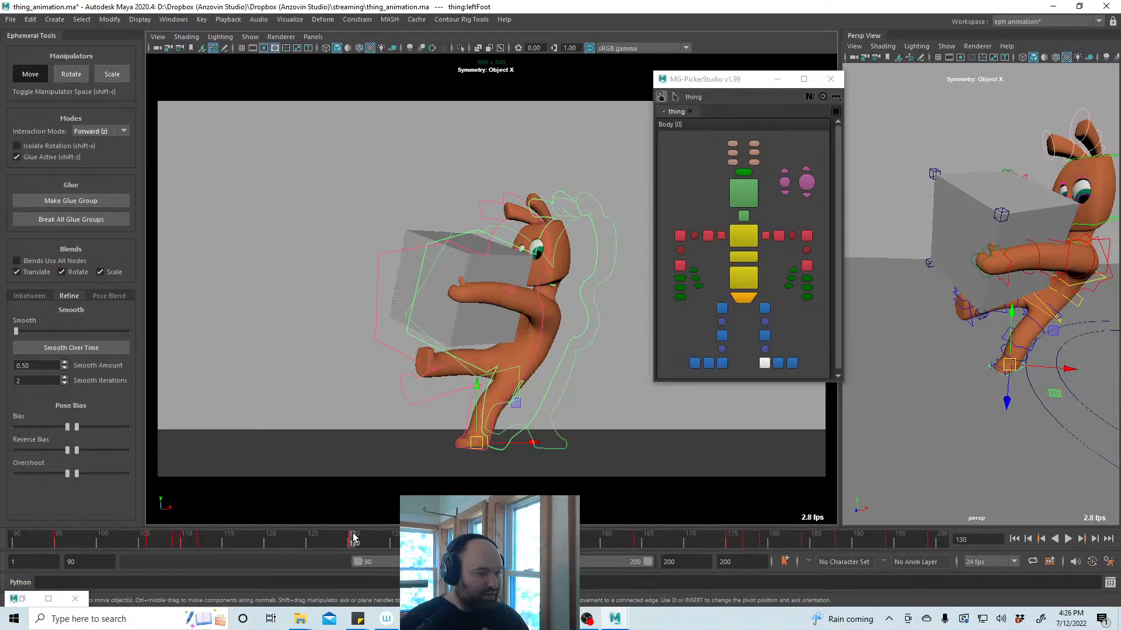
{"action": "key", "text": "period"}
{"action": "left_click", "coordinate": [110, 132]}
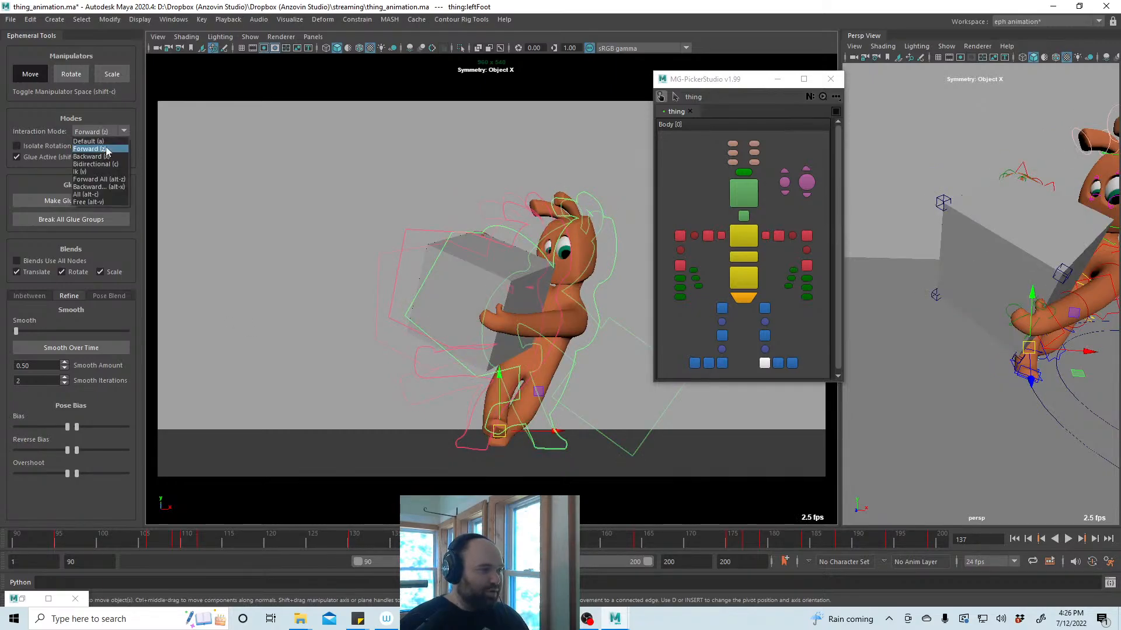
{"action": "left_click", "coordinate": [105, 149]}
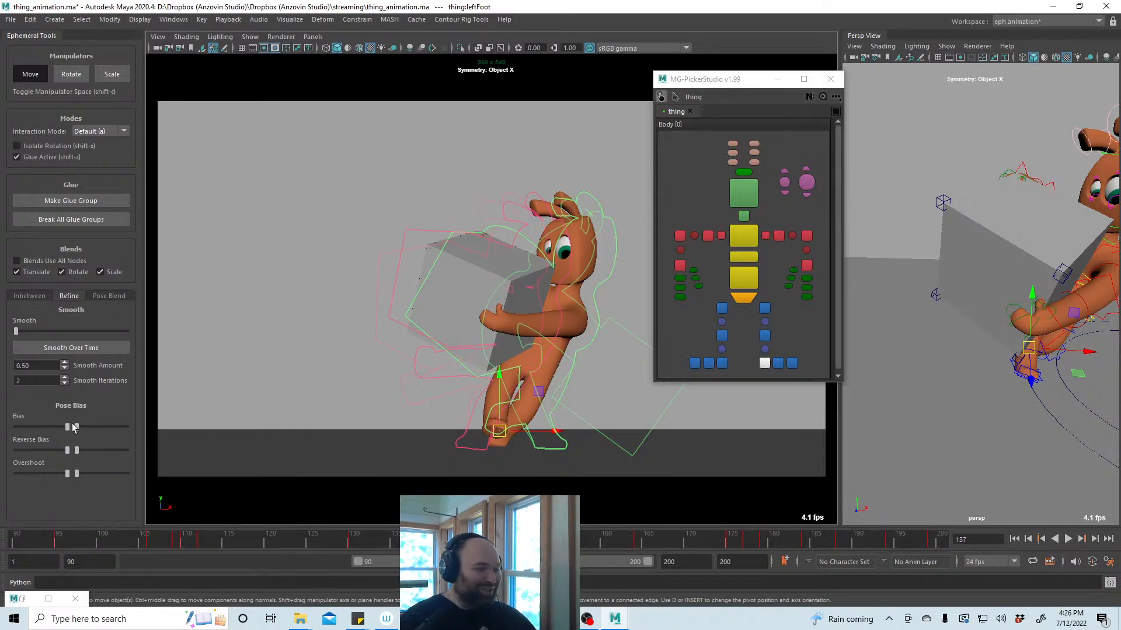
{"action": "left_click_drag", "start_coordinate": [66, 431], "coordinate": [5, 423]}
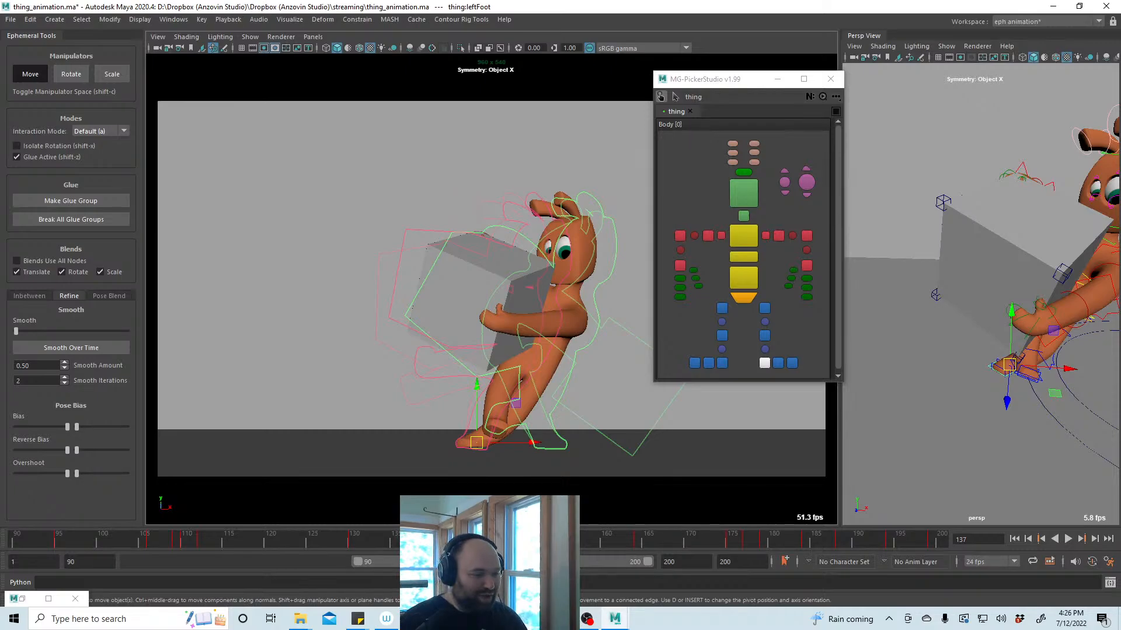
{"action": "key", "text": "alt+v"}
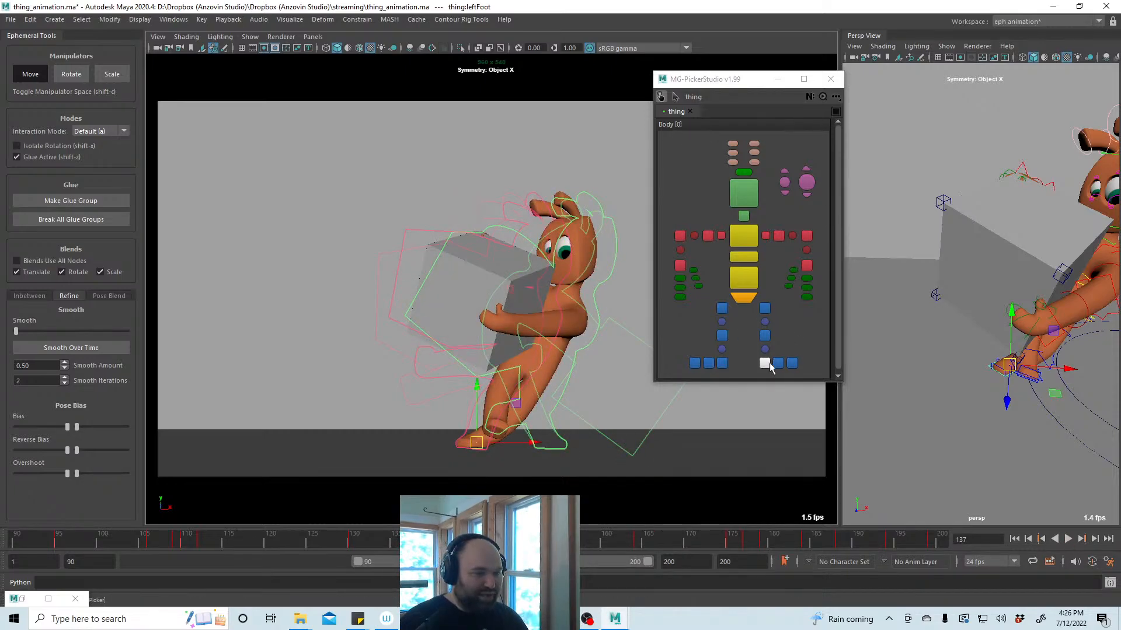
Rotate the left foot at frame 137 so its toes lift off the ground, and play back the animation with the upper spine control selected
{"action": "left_click", "coordinate": [766, 363]}
{"action": "key", "text": "e"}
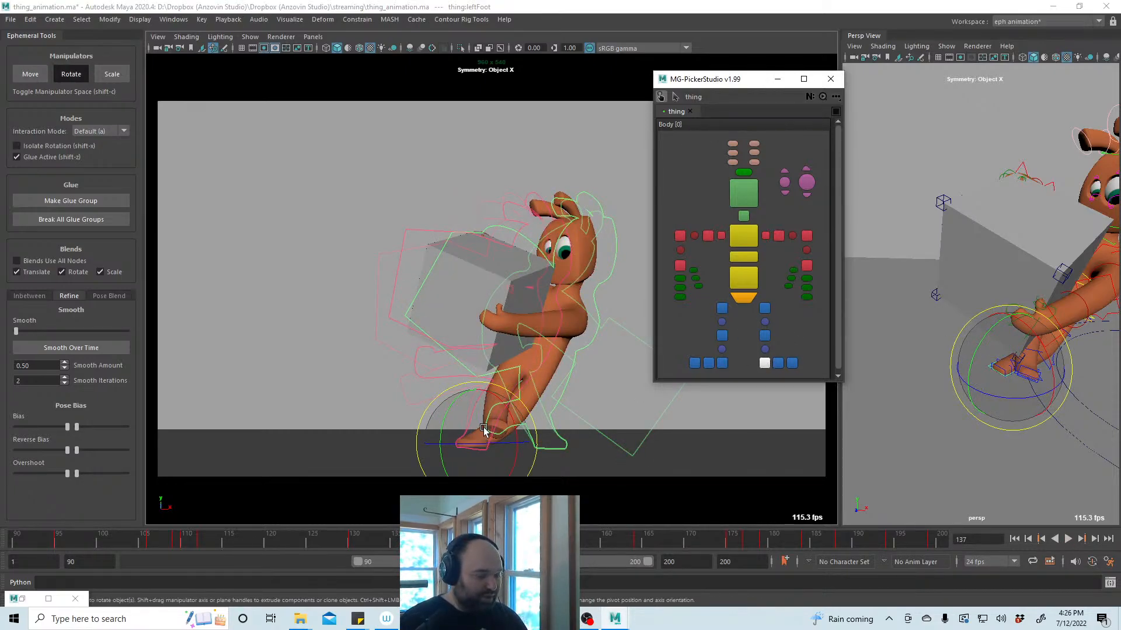
{"action": "left_click_drag", "start_coordinate": [438, 419], "coordinate": [483, 442]}
{"action": "key", "text": "w"}
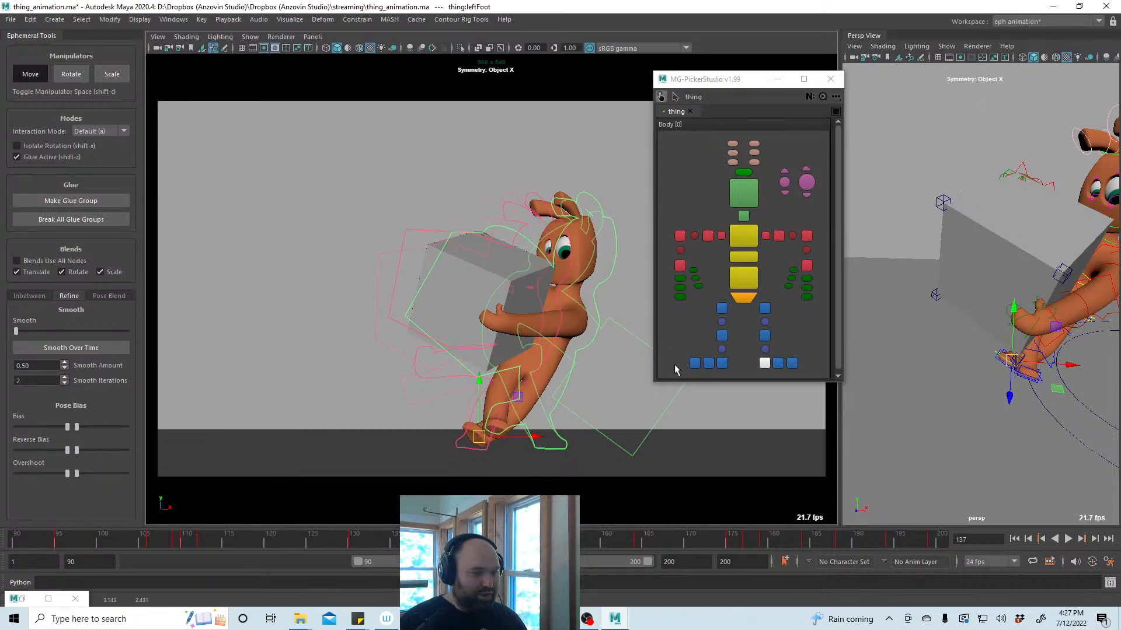
{"action": "left_click", "coordinate": [743, 235]}
{"action": "key", "text": "alt+v"}
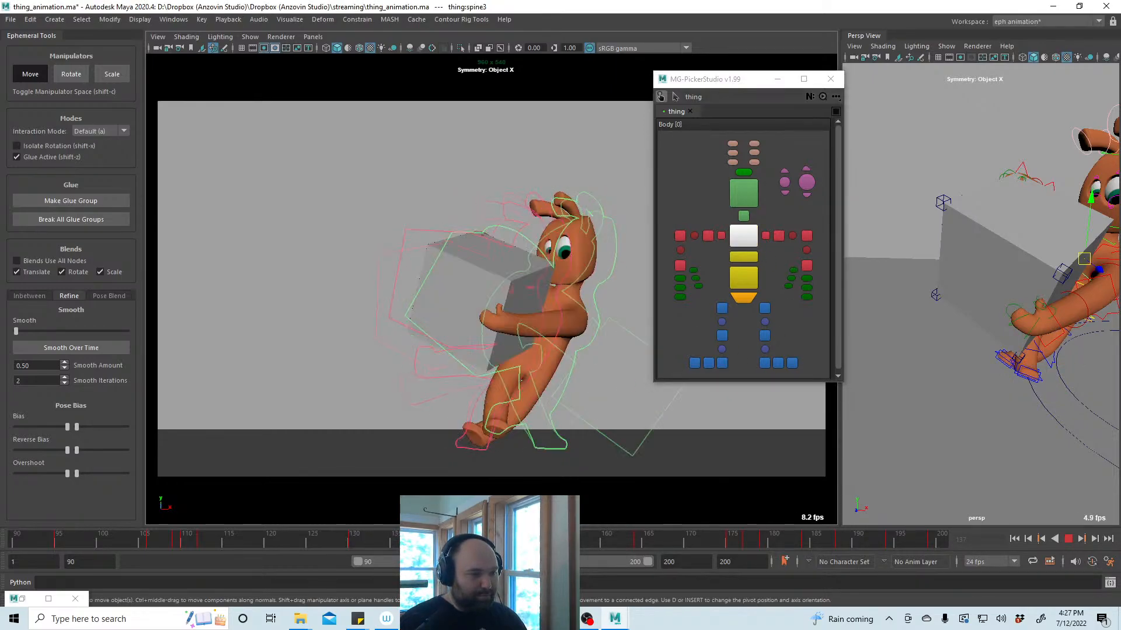
{"action": "key", "text": "alt+v"}
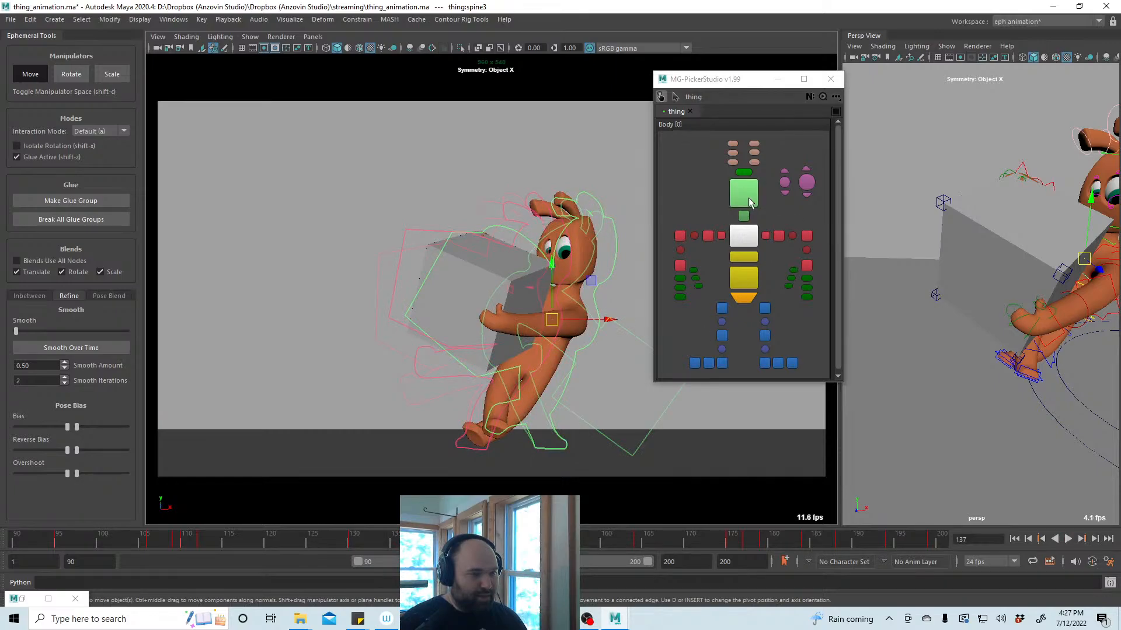
Raise the box at frame 137, rotate it closer to its previous orientation, and play the animation to check the motion
{"action": "left_click", "coordinate": [486, 275]}
{"action": "left_click_drag", "start_coordinate": [473, 293], "coordinate": [470, 287]}
{"action": "key", "text": "e"}
{"action": "left_click_drag", "start_coordinate": [483, 334], "coordinate": [462, 323]}
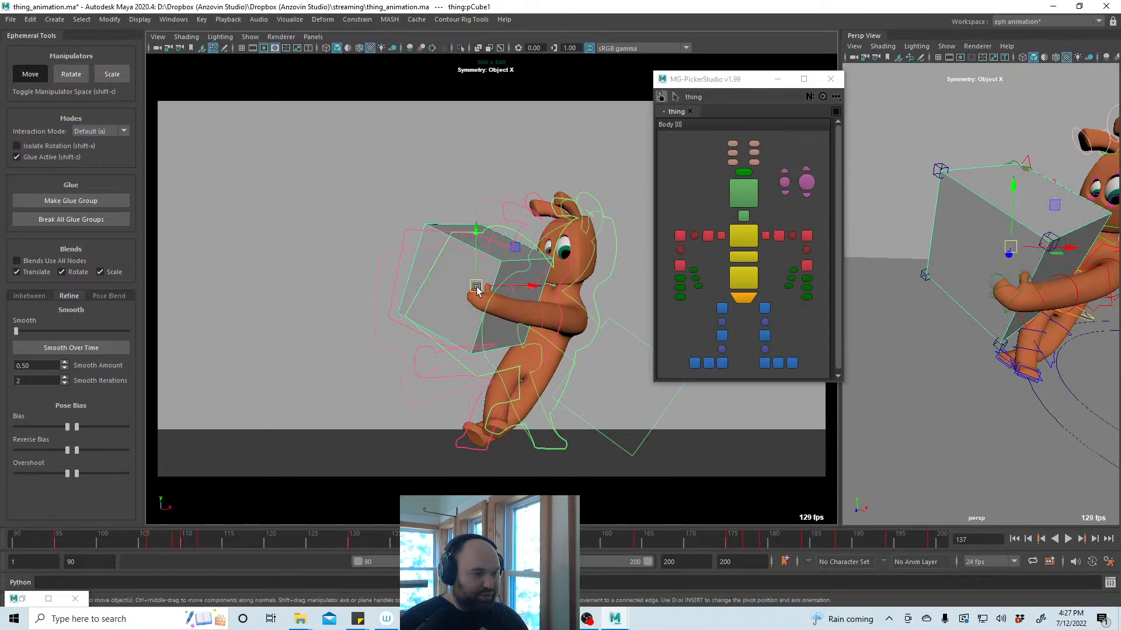
{"action": "key", "text": "w"}
{"action": "key", "text": "alt+v"}
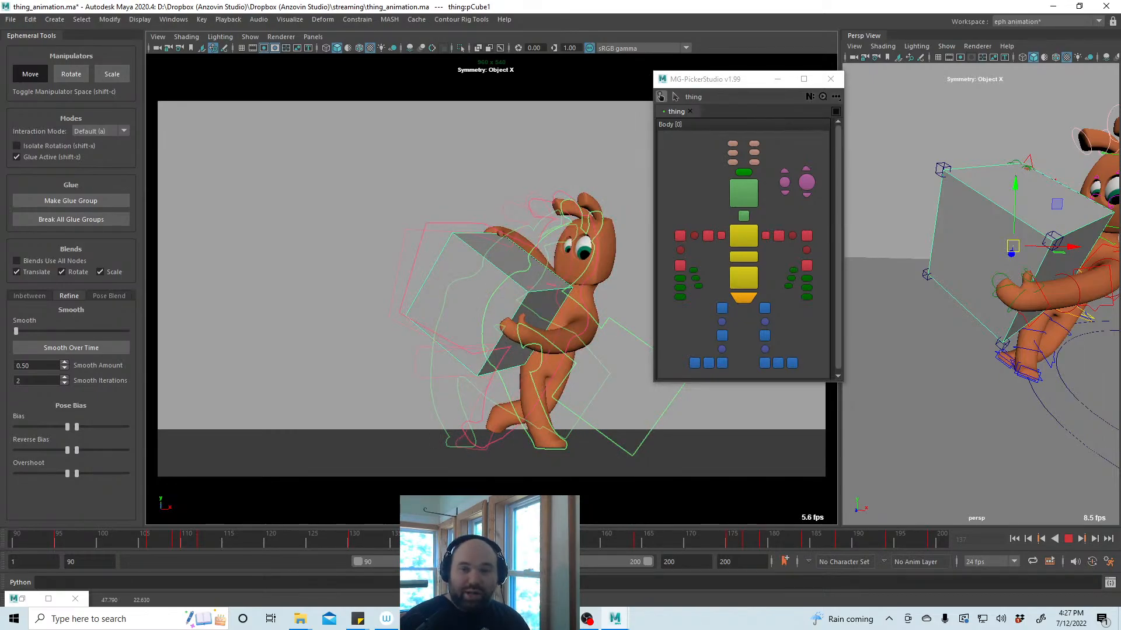
{"action": "key", "text": "alt+v"}
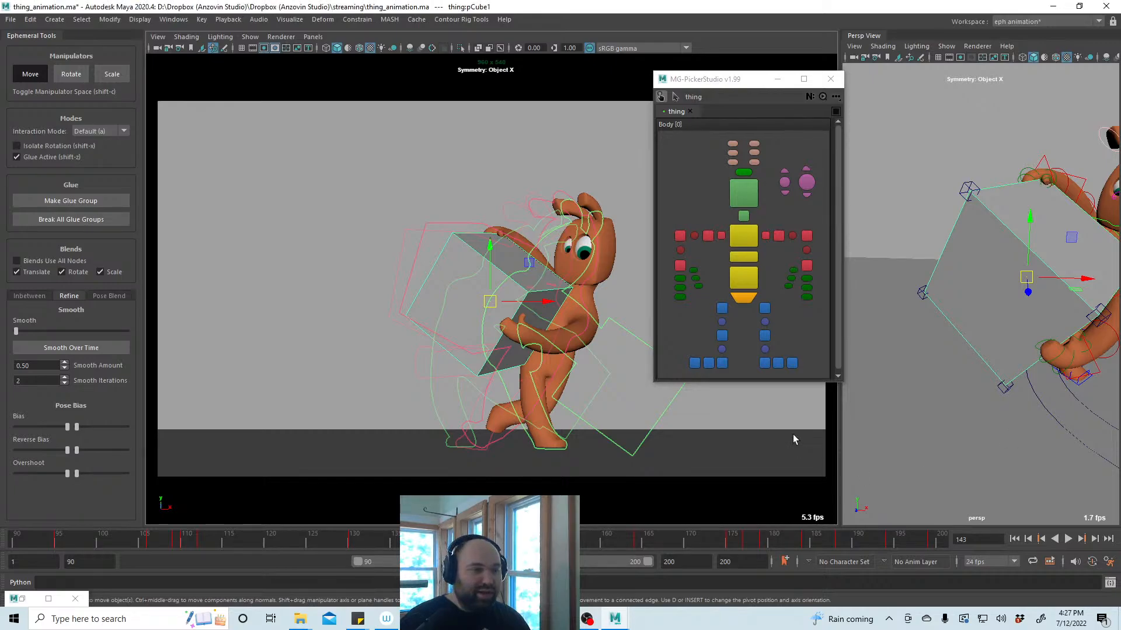
{"action": "key", "text": "alt+v"}
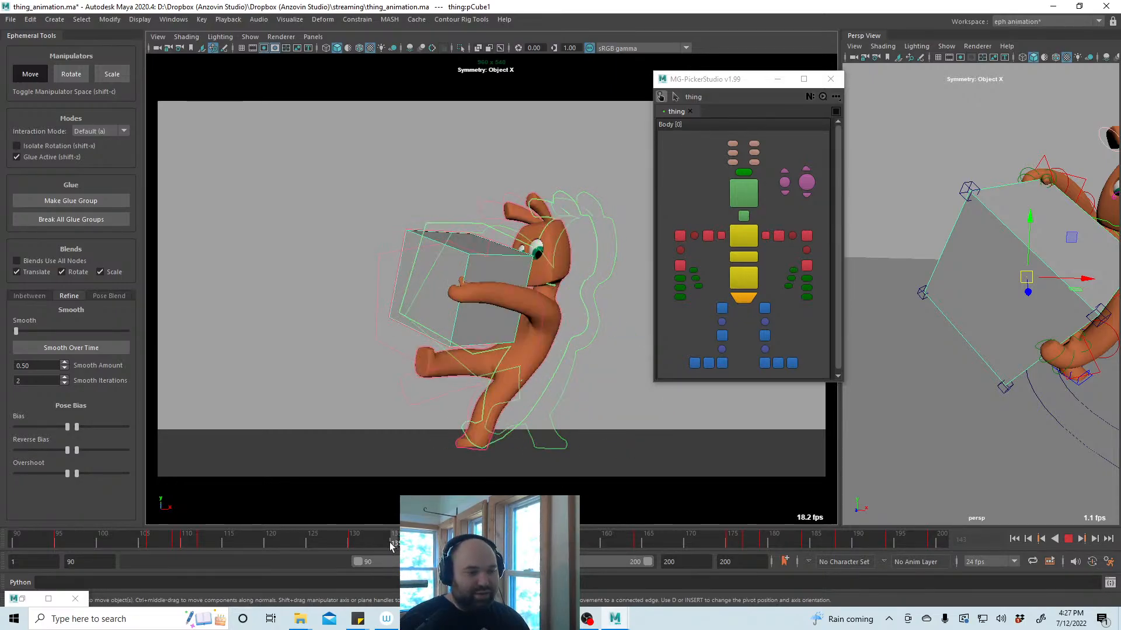
{"action": "key", "text": "Escape"}
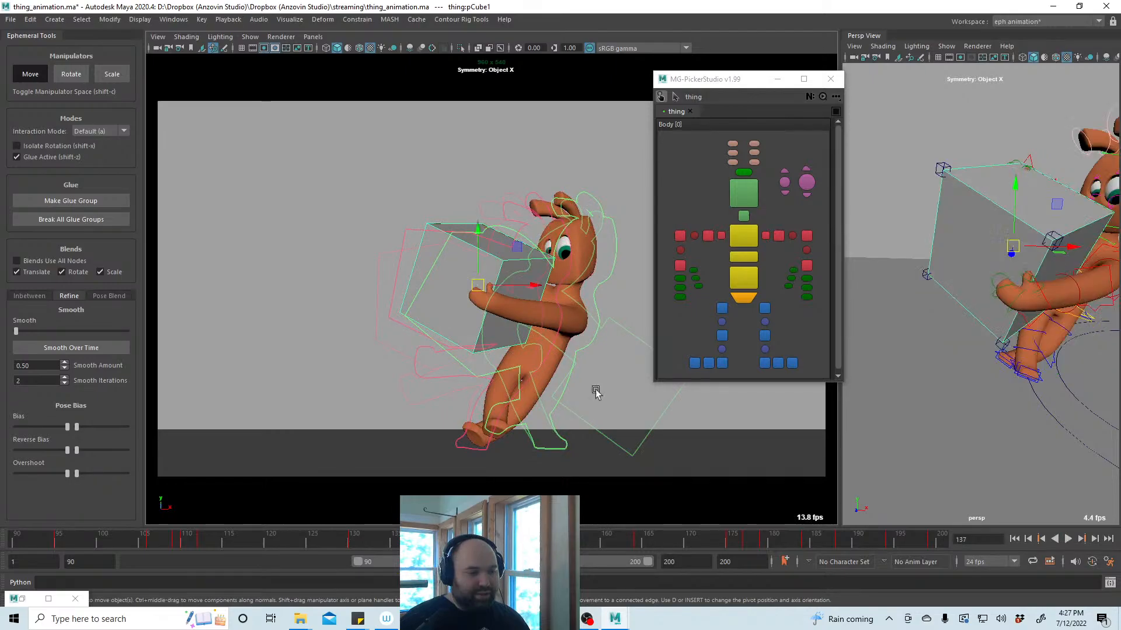
Shift the upper spine control slightly away from the box, and move the lower spine control slightly back and down
{"action": "left_click", "coordinate": [743, 236]}
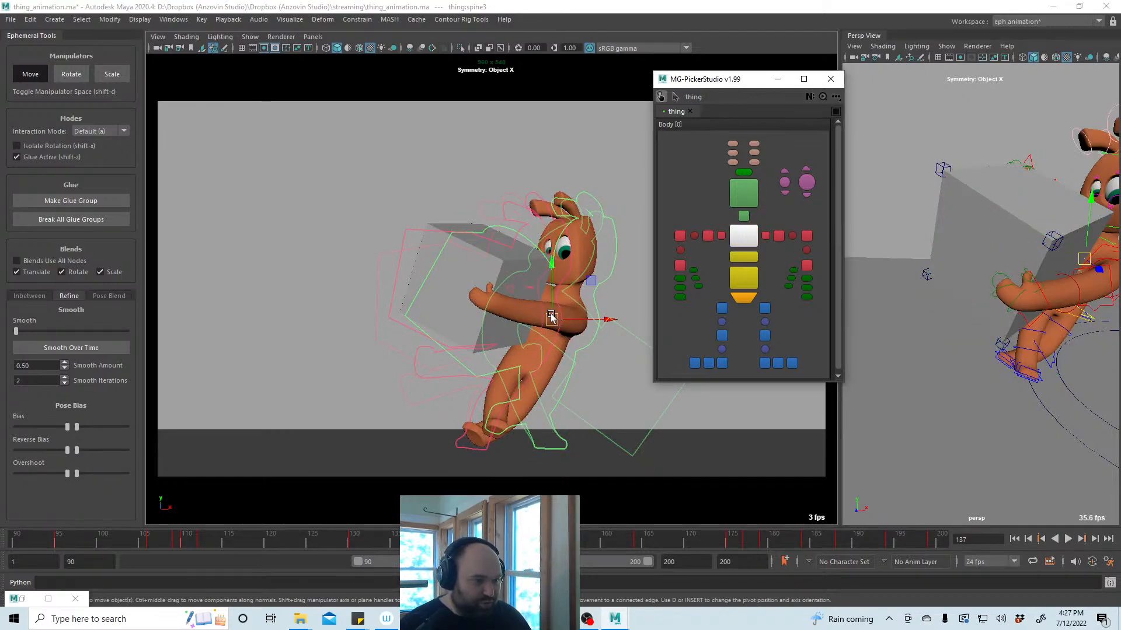
{"action": "left_click_drag", "start_coordinate": [551, 316], "coordinate": [551, 315]}
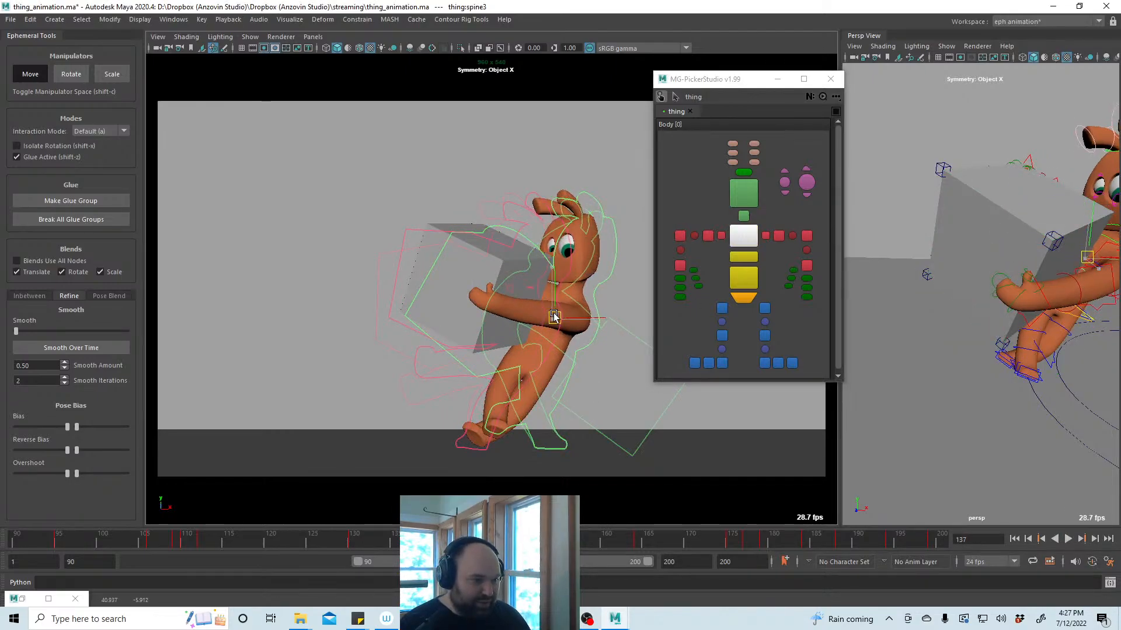
{"action": "key", "text": "e"}
{"action": "key", "text": "w"}
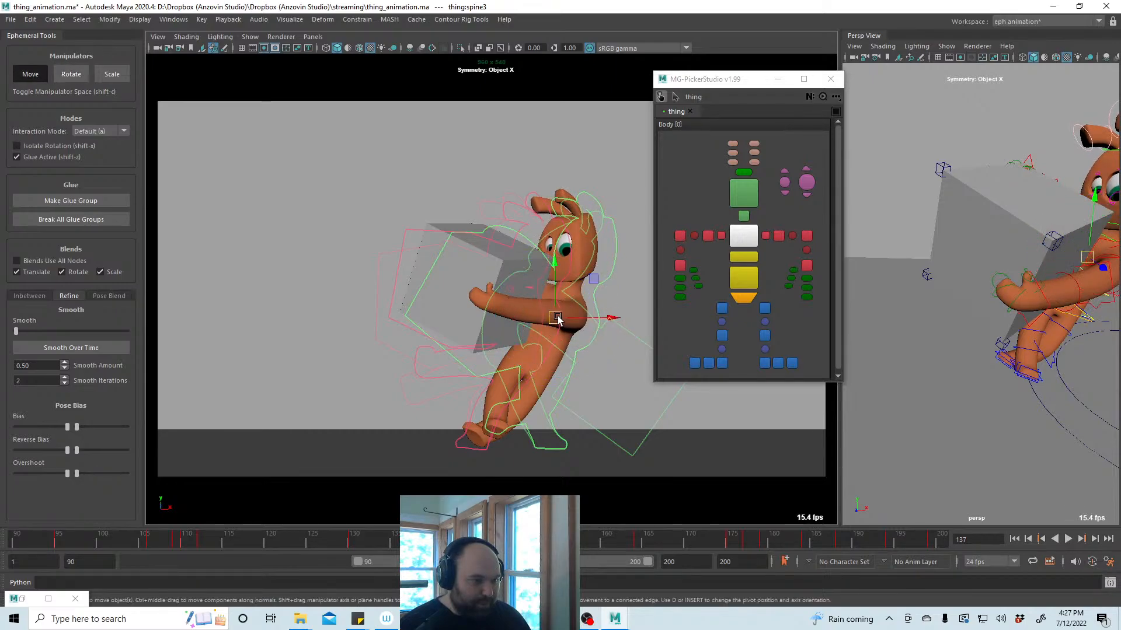
{"action": "left_click", "coordinate": [744, 278]}
{"action": "left_click_drag", "start_coordinate": [528, 366], "coordinate": [533, 371]}
Bias only the right foot at frame 137 strongly towards the next pose
{"action": "left_click", "coordinate": [764, 363]}
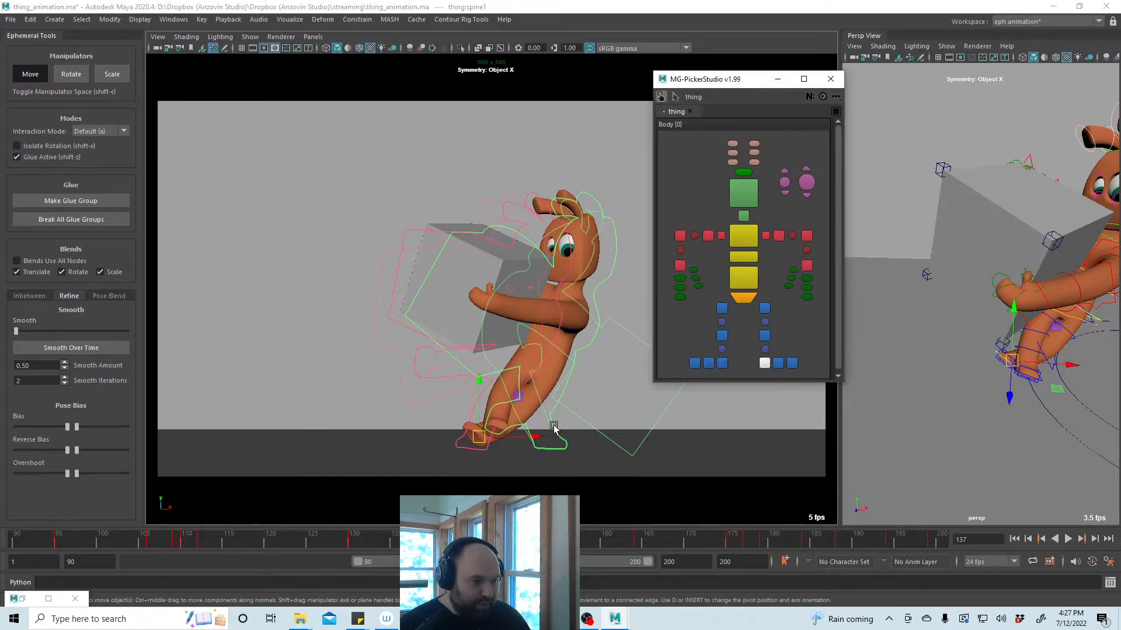
{"action": "left_click", "coordinate": [722, 363]}
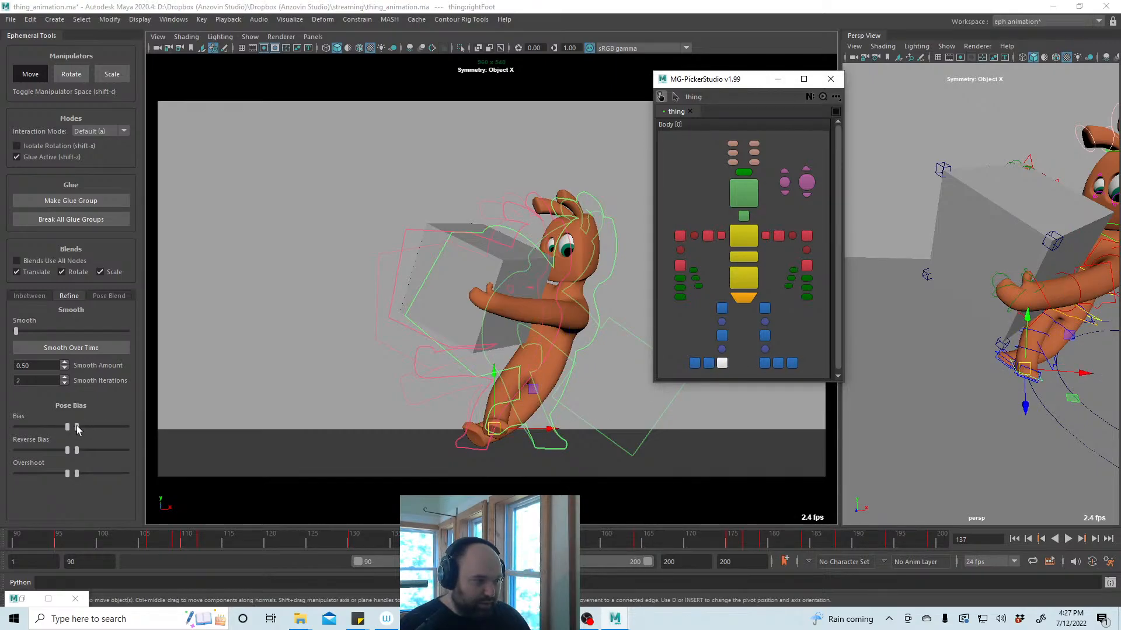
{"action": "left_click_drag", "start_coordinate": [77, 429], "coordinate": [117, 430]}
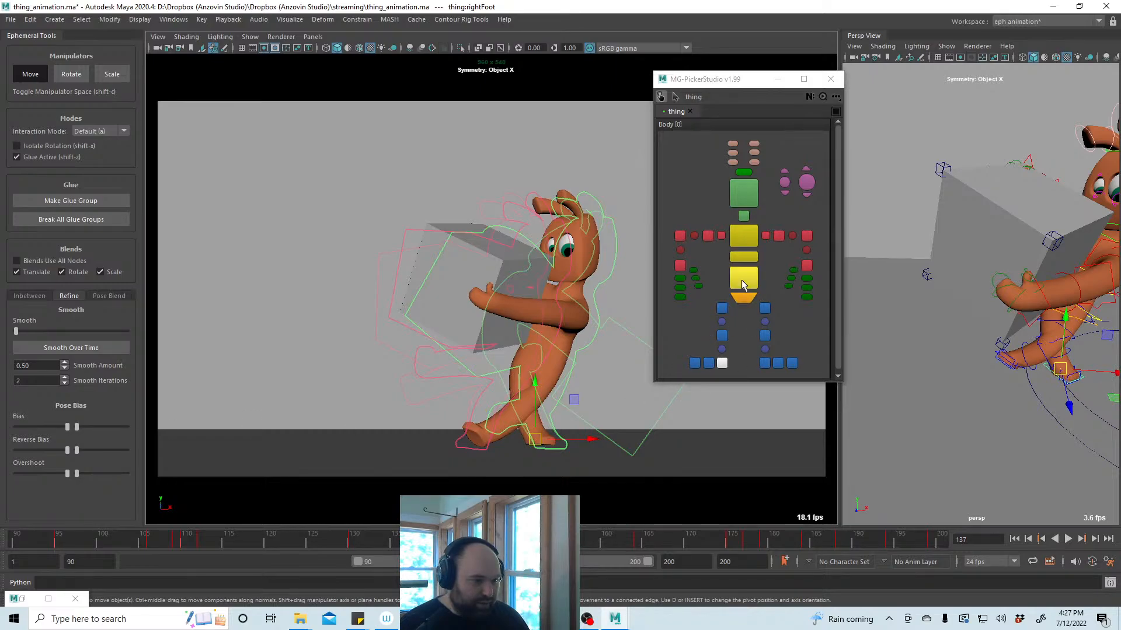
Rotate the right hip and knee in Forward mode to lift the right foot, and adjust the foot's rotation in Default mode
{"action": "left_click", "coordinate": [722, 308]}
{"action": "key", "text": "e"}
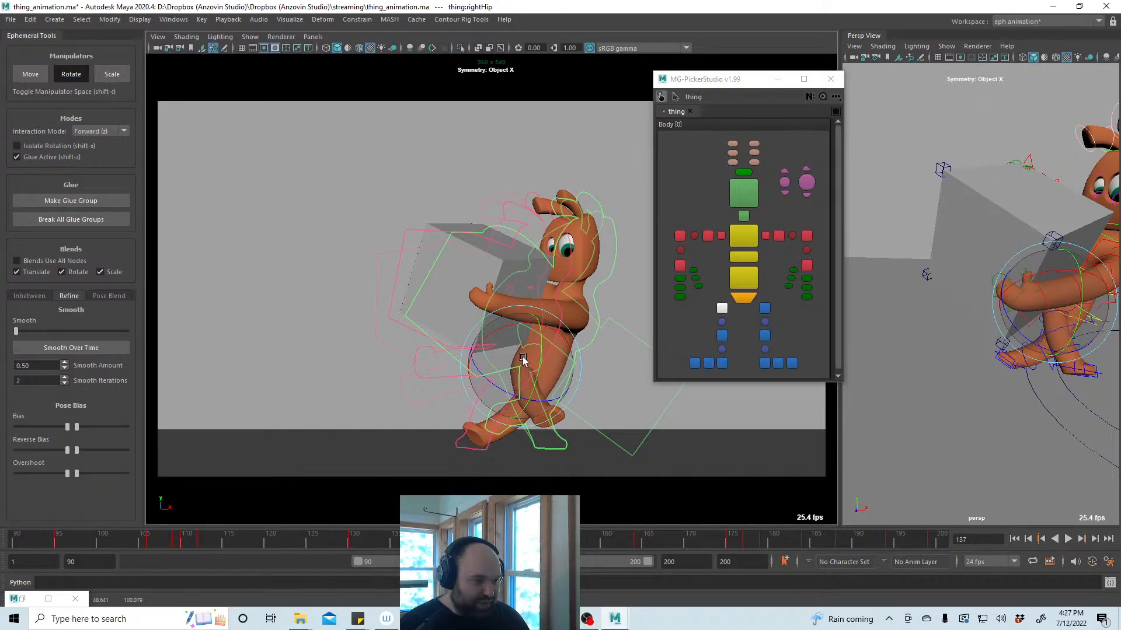
{"action": "left_click", "coordinate": [545, 399]}
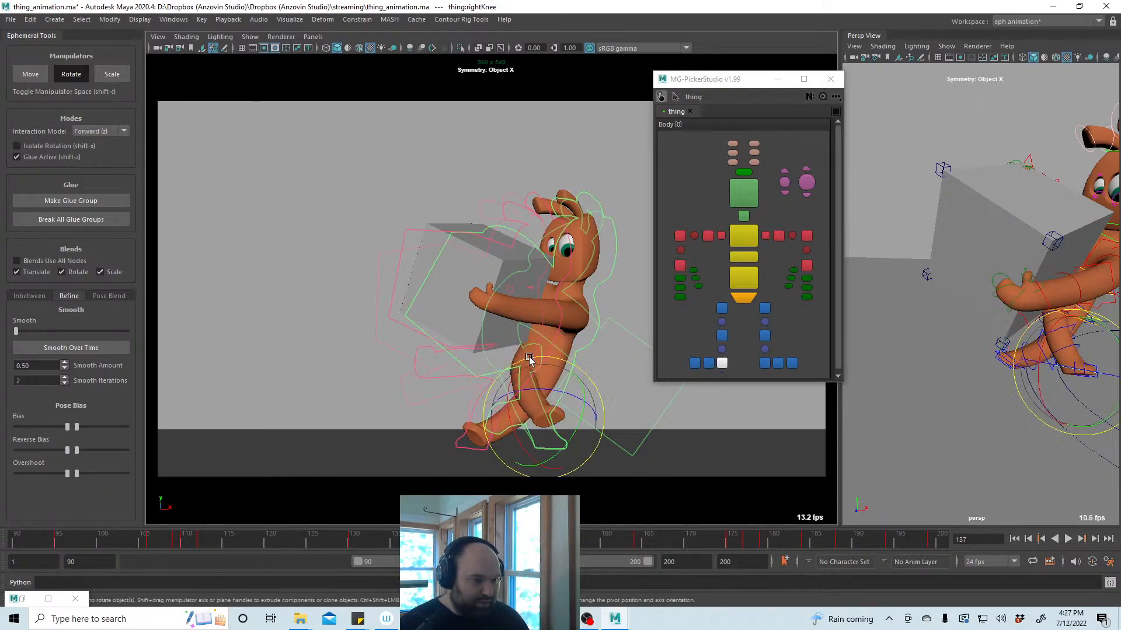
{"action": "left_click_drag", "start_coordinate": [568, 421], "coordinate": [569, 399]}
{"action": "key", "text": "a"}
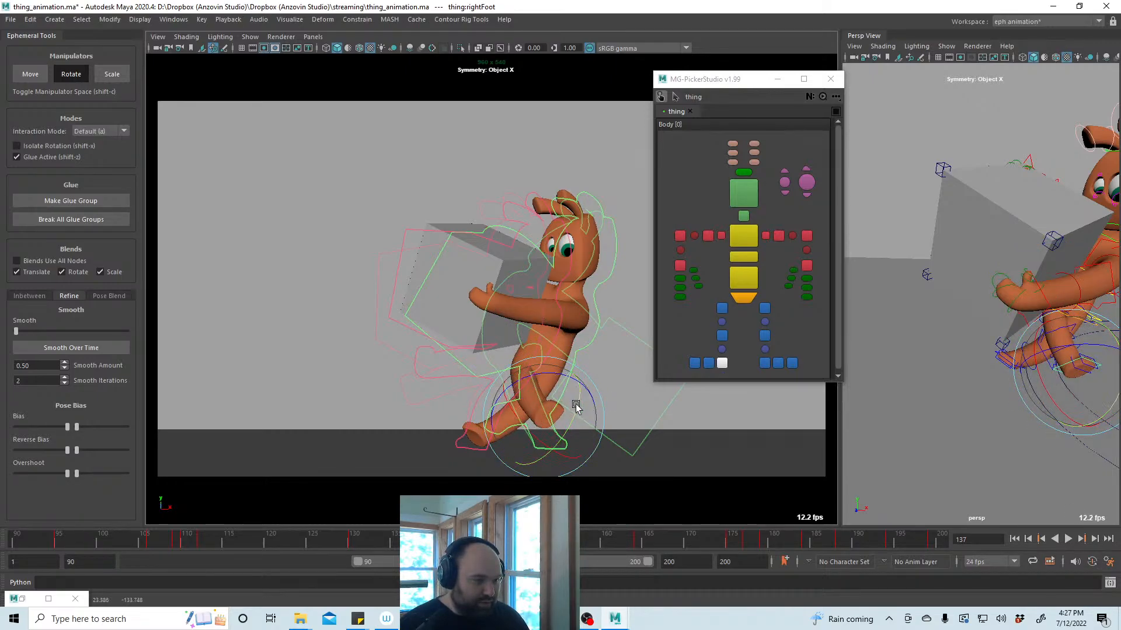
{"action": "key", "text": "w"}
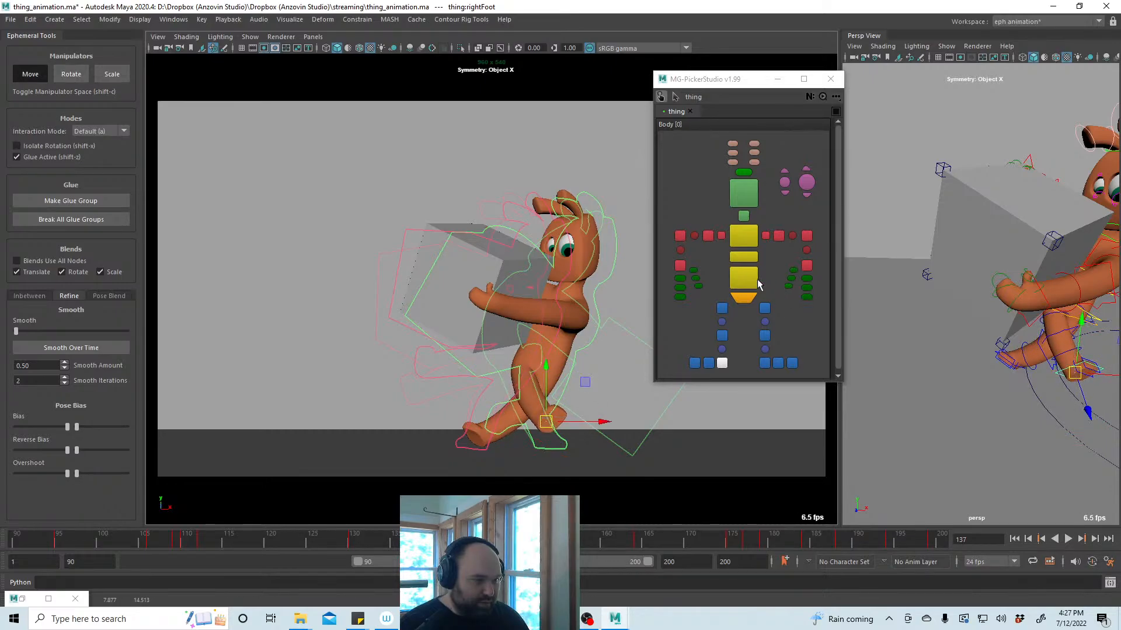
Rotate the lower spine and pelvis controls at frame 137 to refine the torso, and play back the animation
{"action": "left_click", "coordinate": [740, 283]}
{"action": "key", "text": "e"}
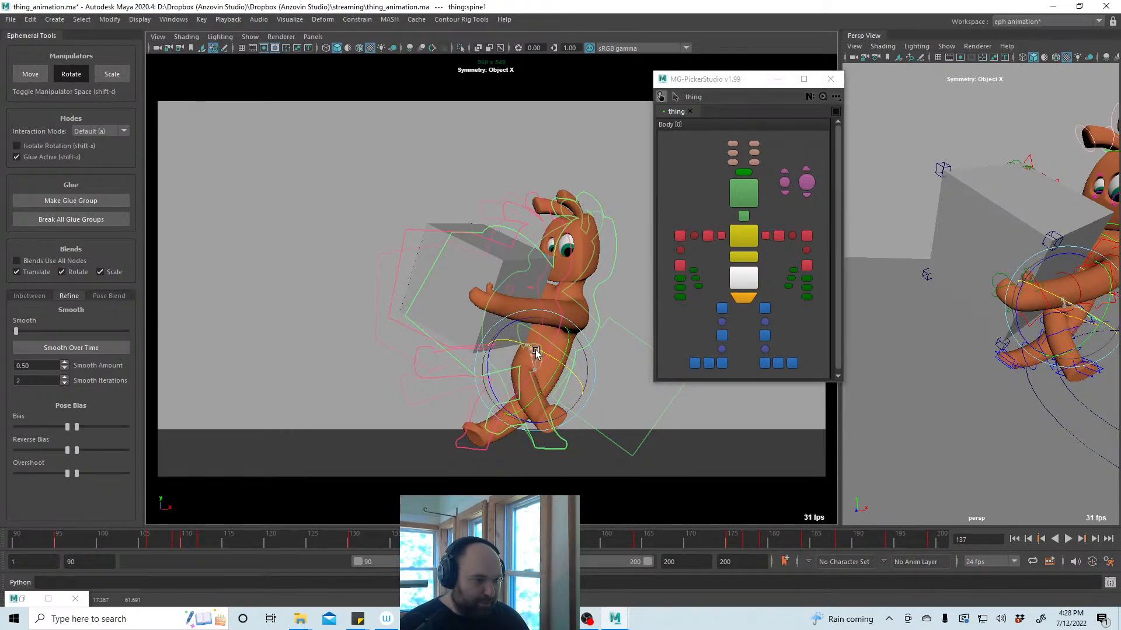
{"action": "left_click", "coordinate": [743, 298]}
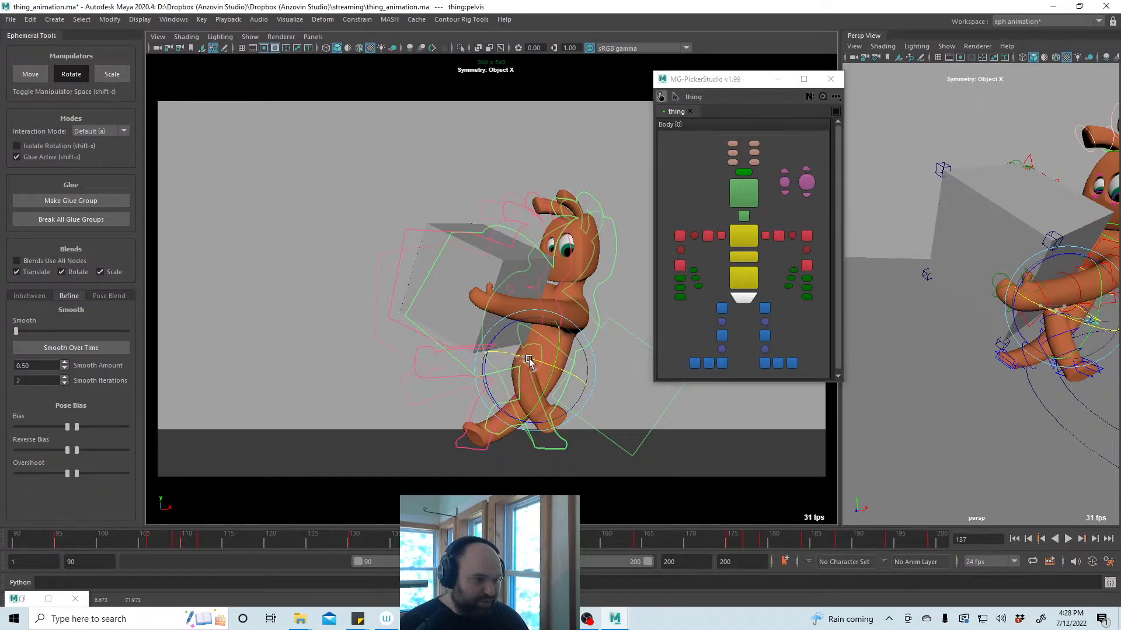
{"action": "left_click_drag", "start_coordinate": [547, 364], "coordinate": [515, 474]}
{"action": "key", "text": "alt+v"}
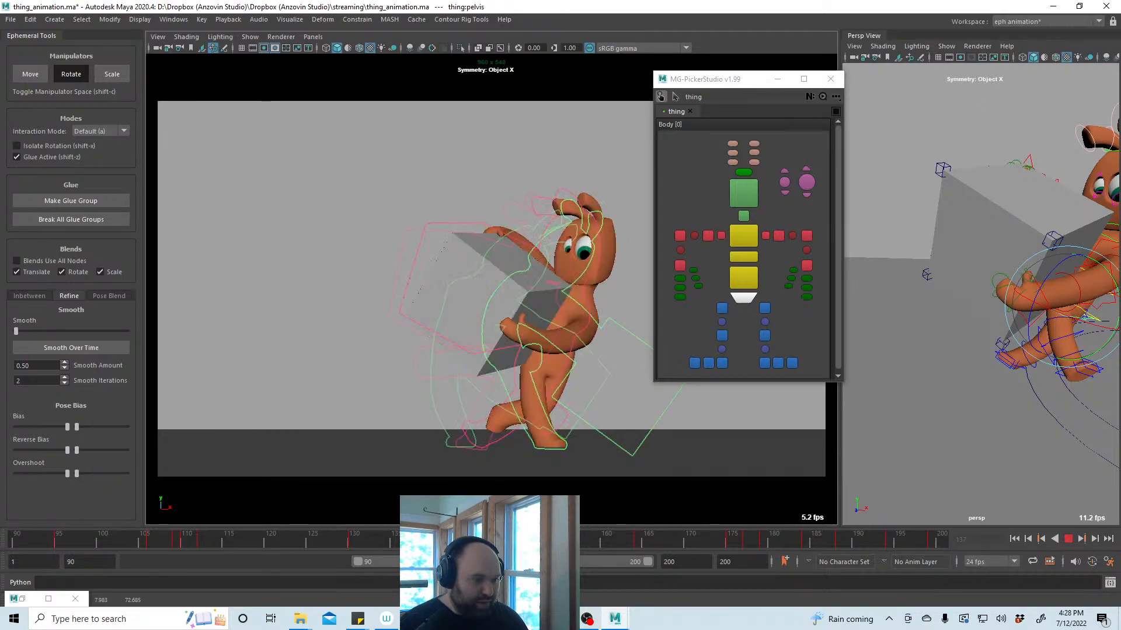
At frame 143, rotate the lower spine control in Forward mode to lean the torso back from the box, and rotate the upper spine control to counter it
{"action": "key", "text": "Escape"}
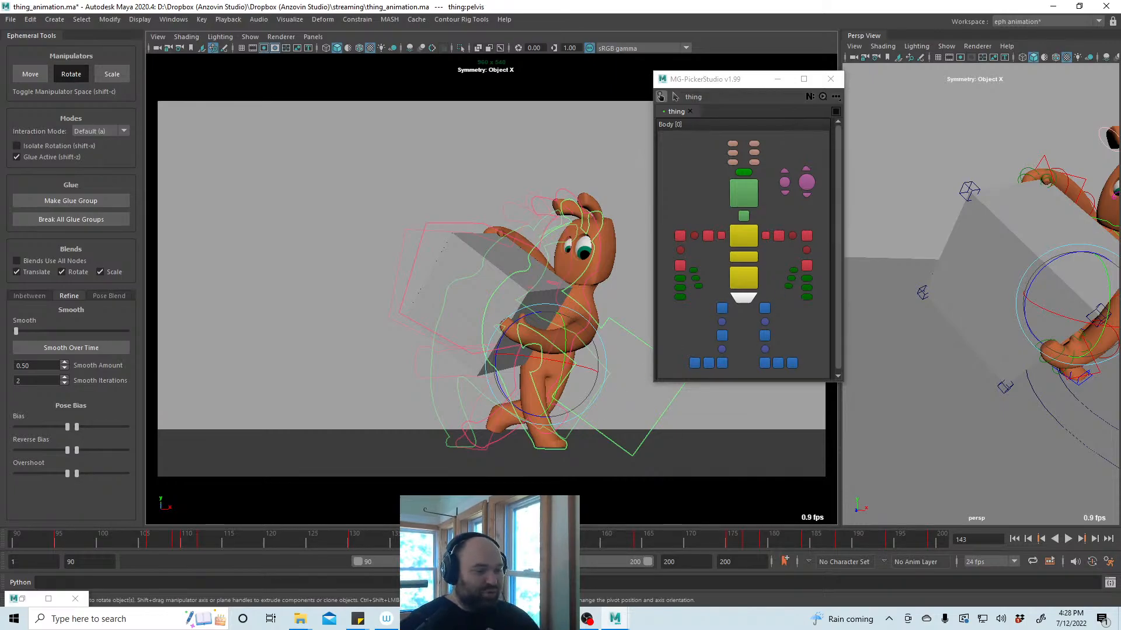
{"action": "left_click", "coordinate": [743, 277]}
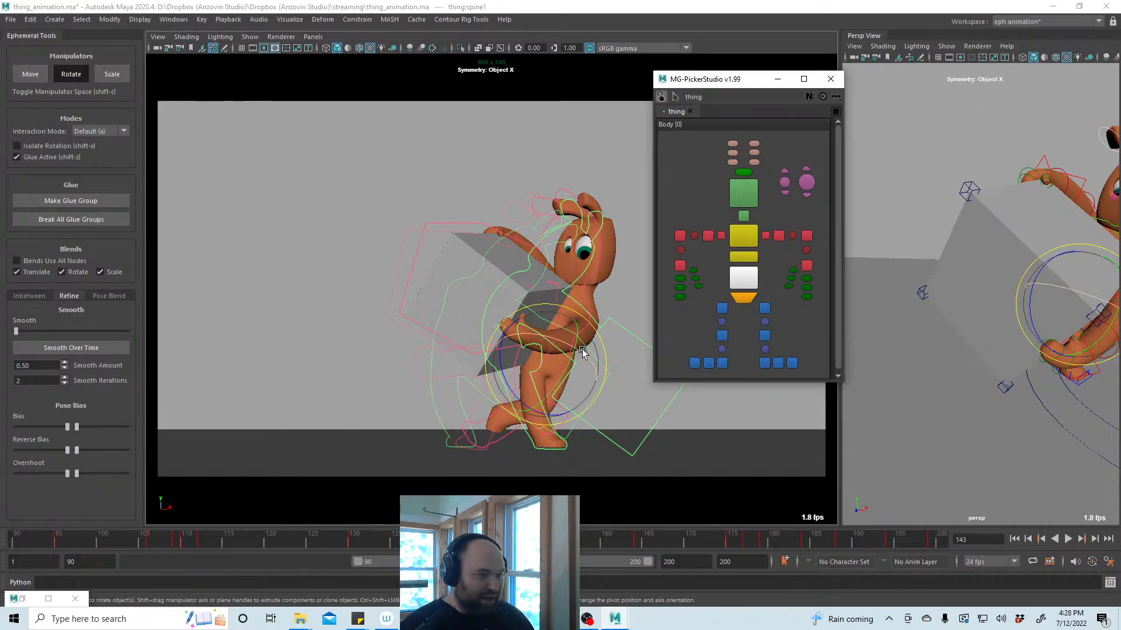
{"action": "key", "text": "w"}
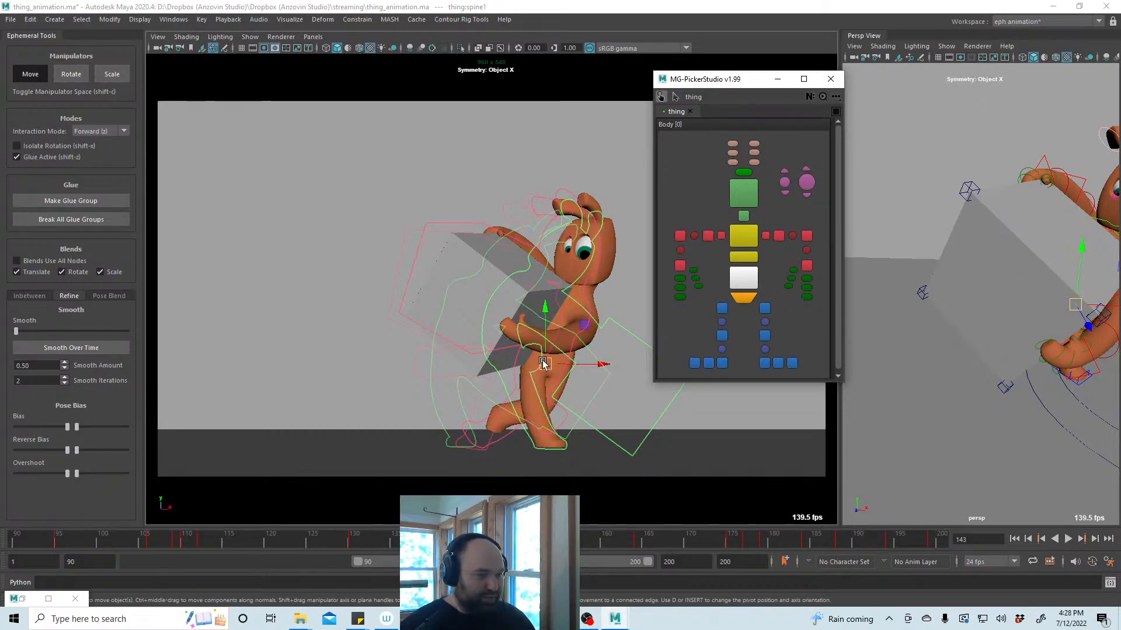
{"action": "key", "text": "e"}
{"action": "left_click_drag", "start_coordinate": [593, 333], "coordinate": [558, 375]}
{"action": "key", "text": "w"}
{"action": "left_click", "coordinate": [745, 241]}
{"action": "key", "text": "e"}
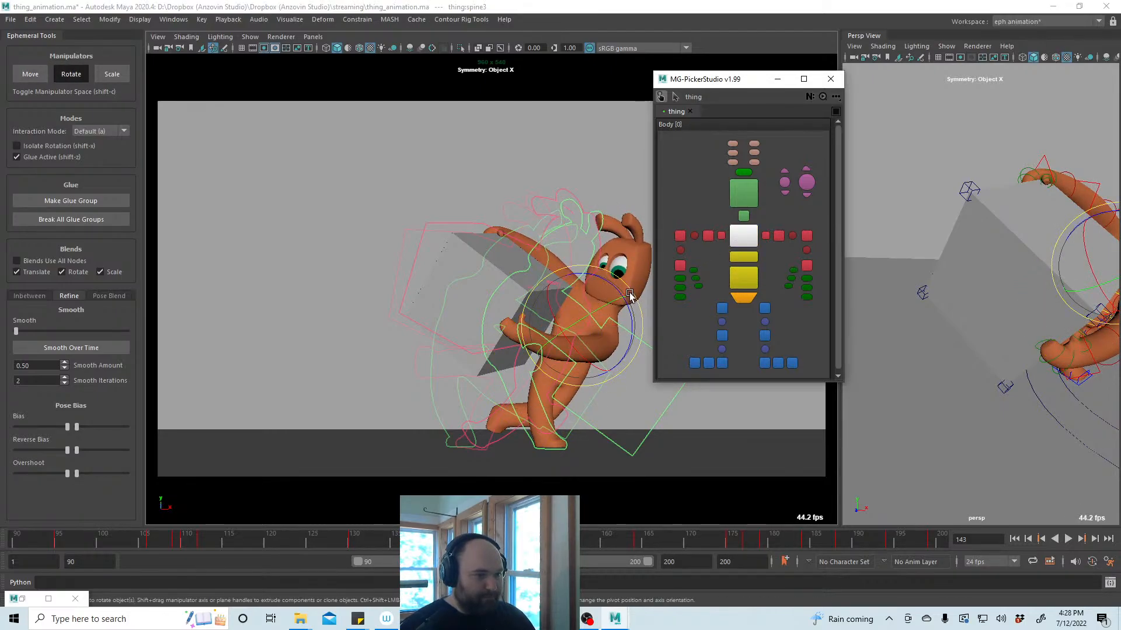
{"action": "left_click_drag", "start_coordinate": [626, 296], "coordinate": [681, 243]}
Move the right shoulder slightly up and away from the box at frame 143, and rotate the head down towards the box
{"action": "left_click", "coordinate": [708, 235]}
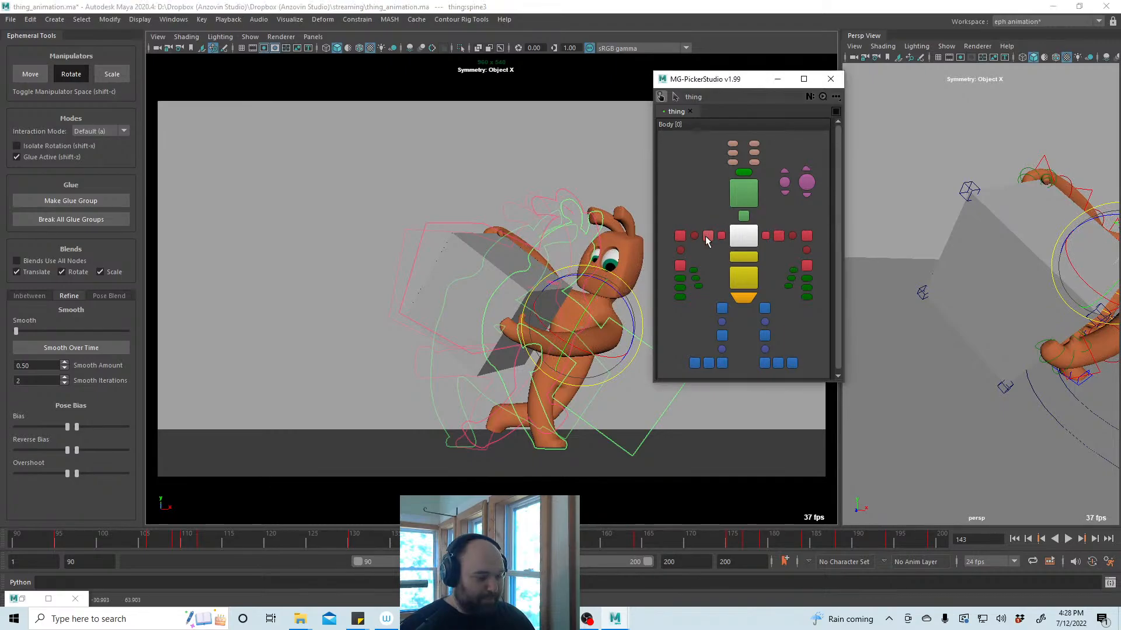
{"action": "key", "text": "w"}
{"action": "left_click_drag", "start_coordinate": [555, 305], "coordinate": [564, 294]}
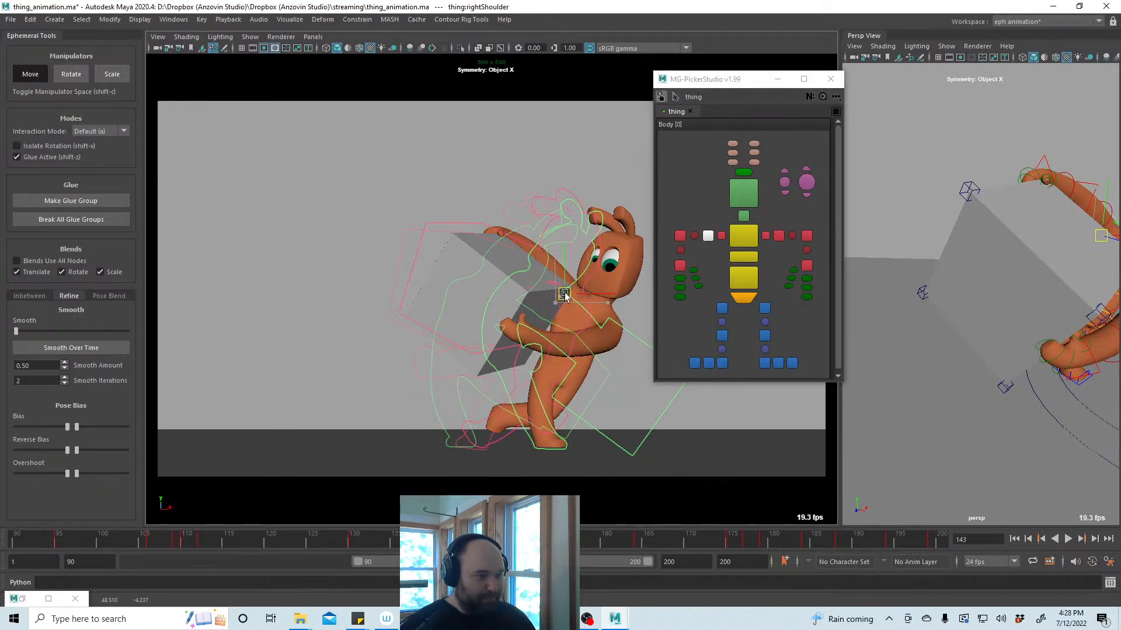
{"action": "left_click", "coordinate": [743, 192]}
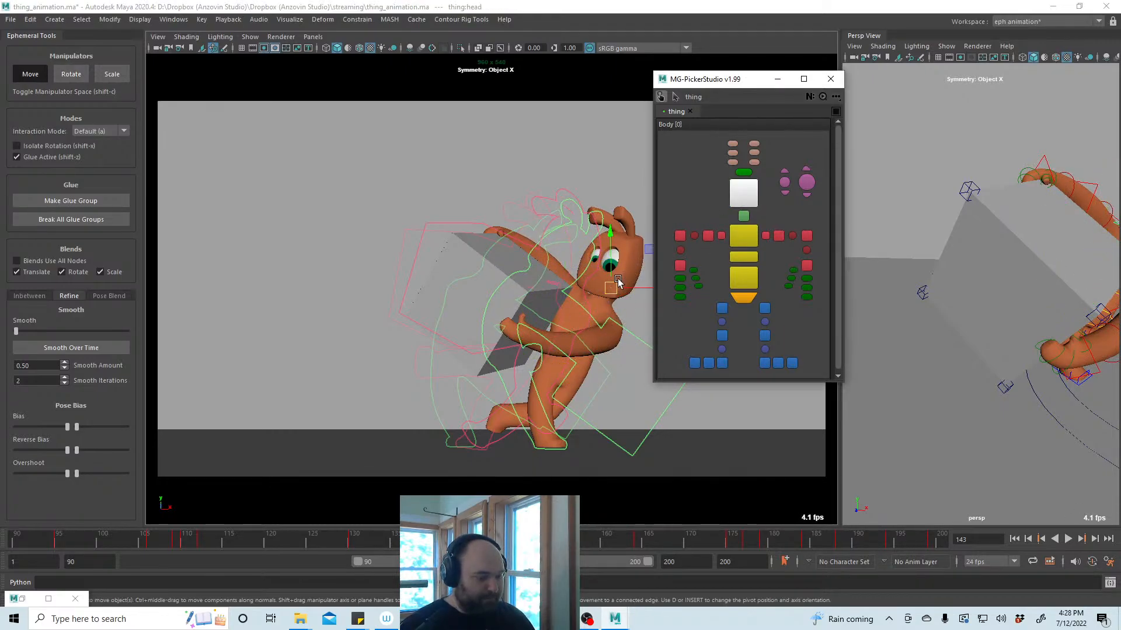
{"action": "key", "text": "e"}
{"action": "left_click_drag", "start_coordinate": [614, 263], "coordinate": [590, 260]}
{"action": "key", "text": "w"}
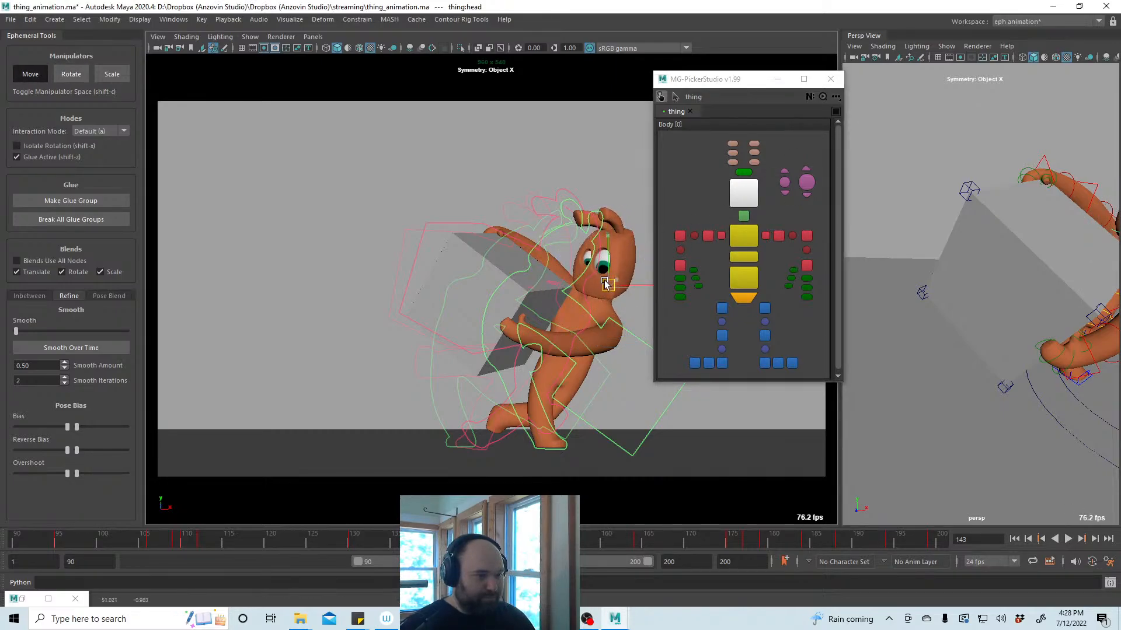
Rotate all the controls of both ears together at frame 143, and play back the animation
{"action": "left_click_drag", "start_coordinate": [767, 147], "coordinate": [724, 166]}
{"action": "key", "text": "e"}
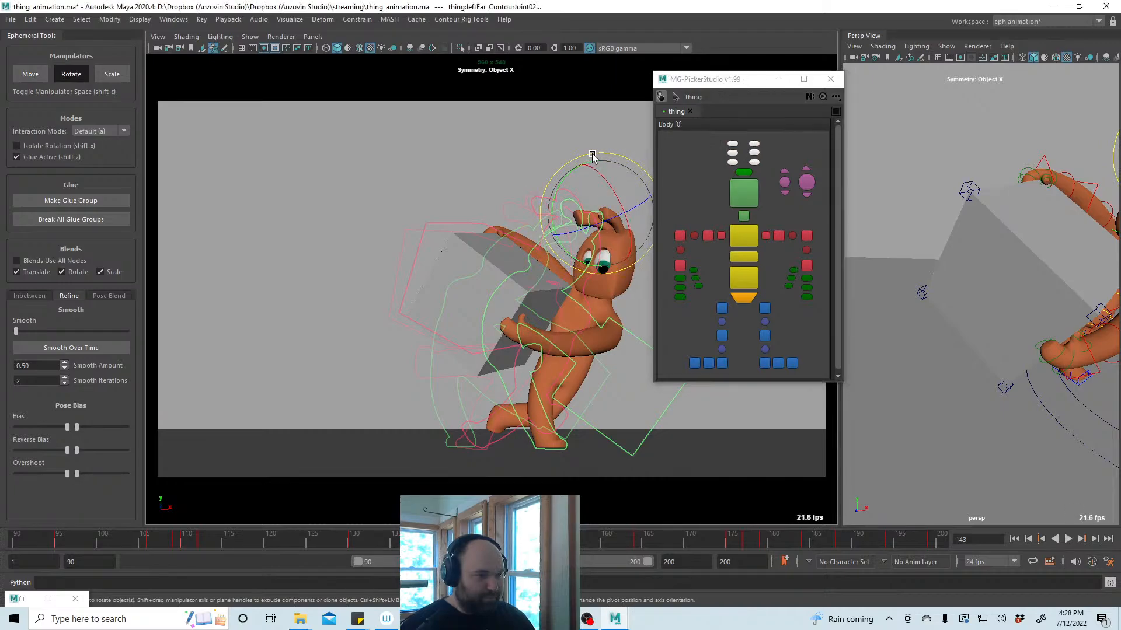
{"action": "key", "text": "alt+v"}
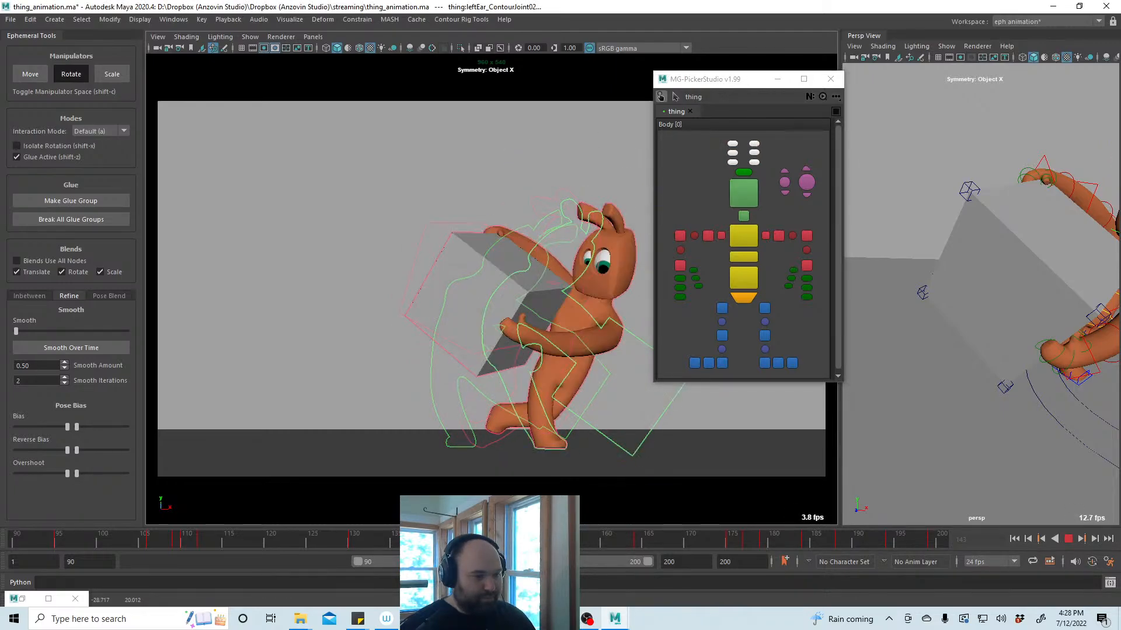
{"action": "key", "text": "alt+v"}
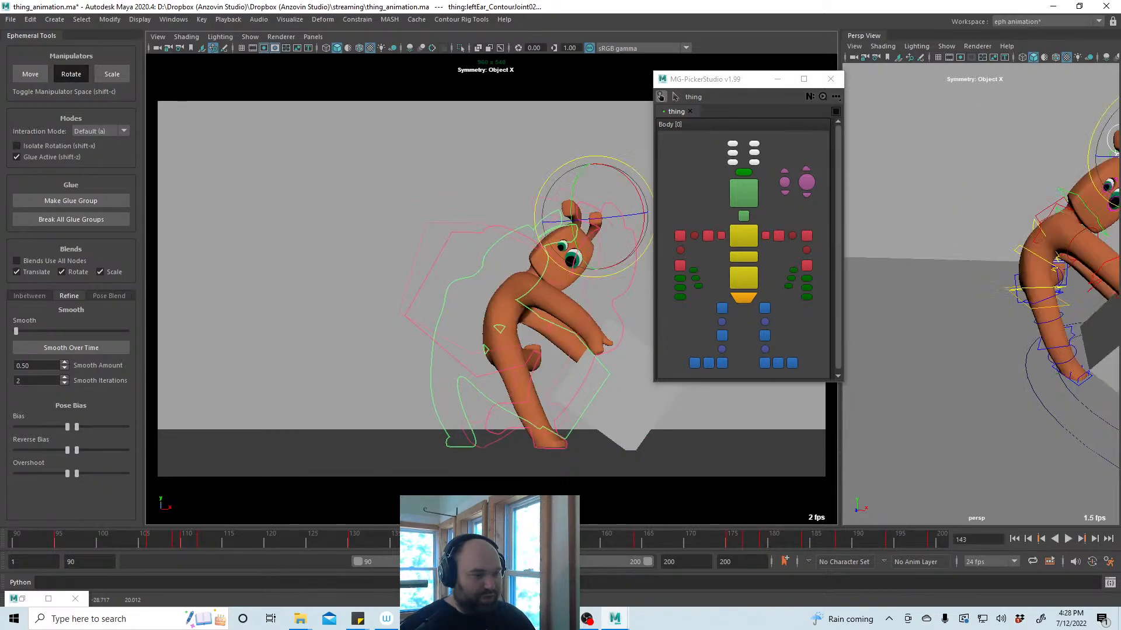
{"action": "key", "text": "alt+v"}
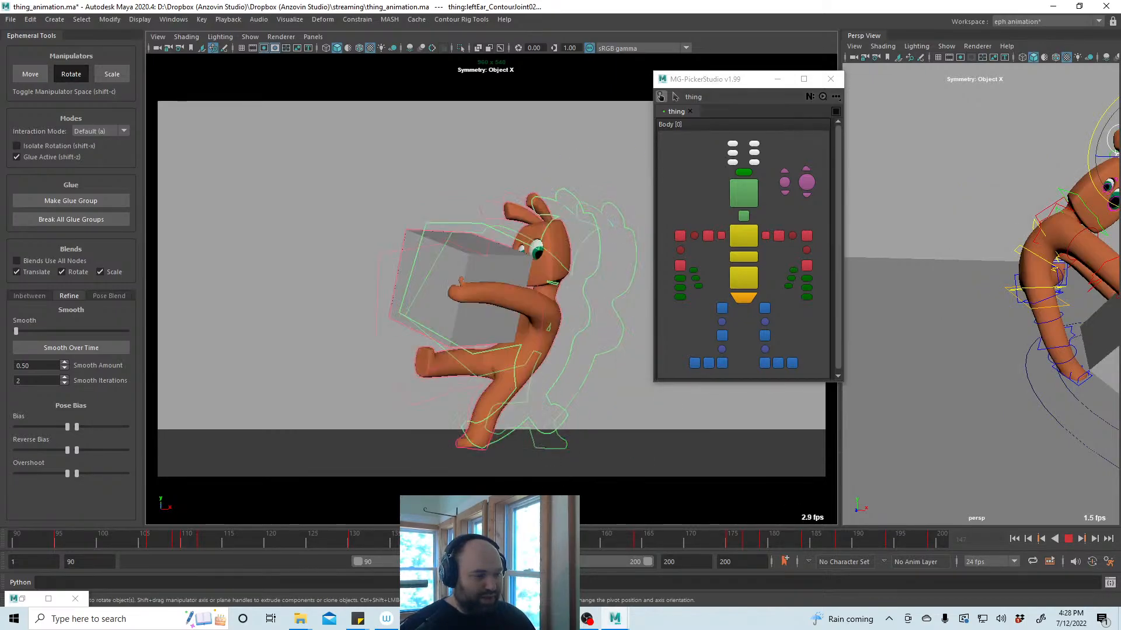
At frame 130, rotate the right hip in Forward mode to draw the raised leg back, and adjust the pelvis rotation in Default mode
{"action": "left_click_drag", "start_coordinate": [347, 543], "coordinate": [386, 542]}
{"action": "left_click", "coordinate": [358, 544]}
{"action": "left_click", "coordinate": [722, 308]}
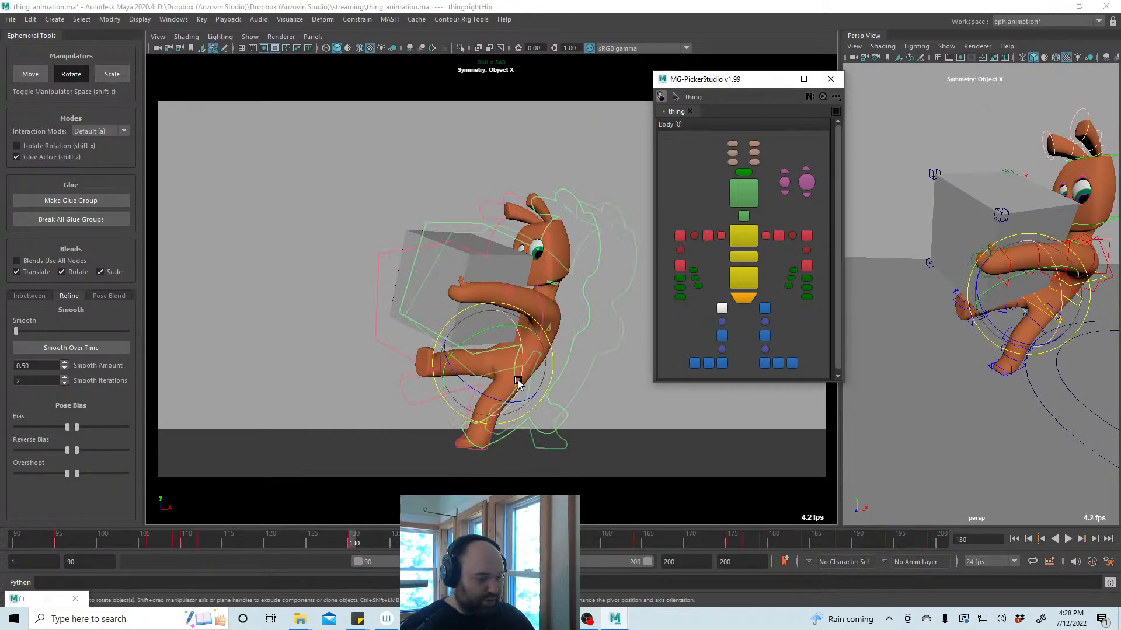
{"action": "key", "text": "z"}
{"action": "left_click_drag", "start_coordinate": [518, 382], "coordinate": [512, 361]}
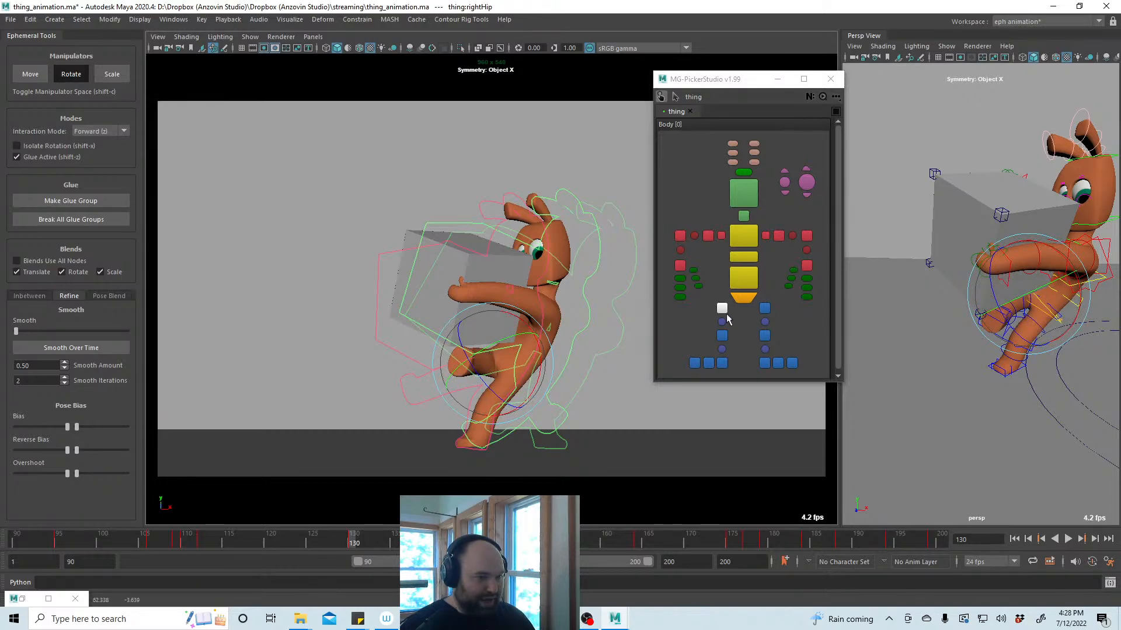
{"action": "left_click_drag", "start_coordinate": [531, 319], "coordinate": [542, 381]}
{"action": "left_click", "coordinate": [743, 298]}
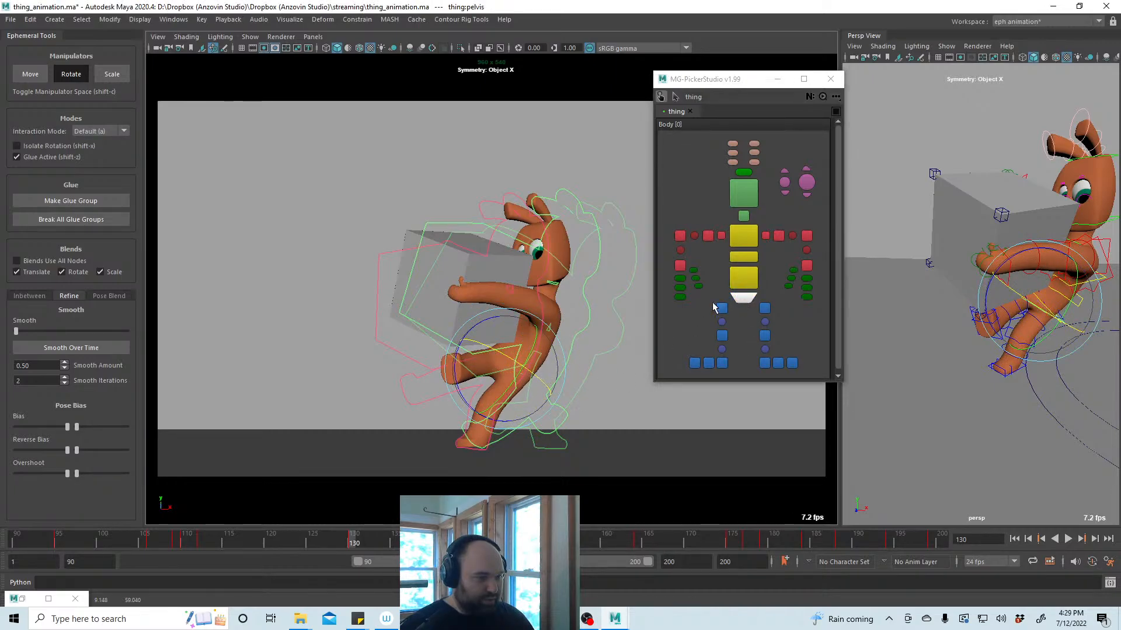
Rotate the right foot at frame 130, move it slightly up and forward, and play back the animation
{"action": "left_click", "coordinate": [722, 363]}
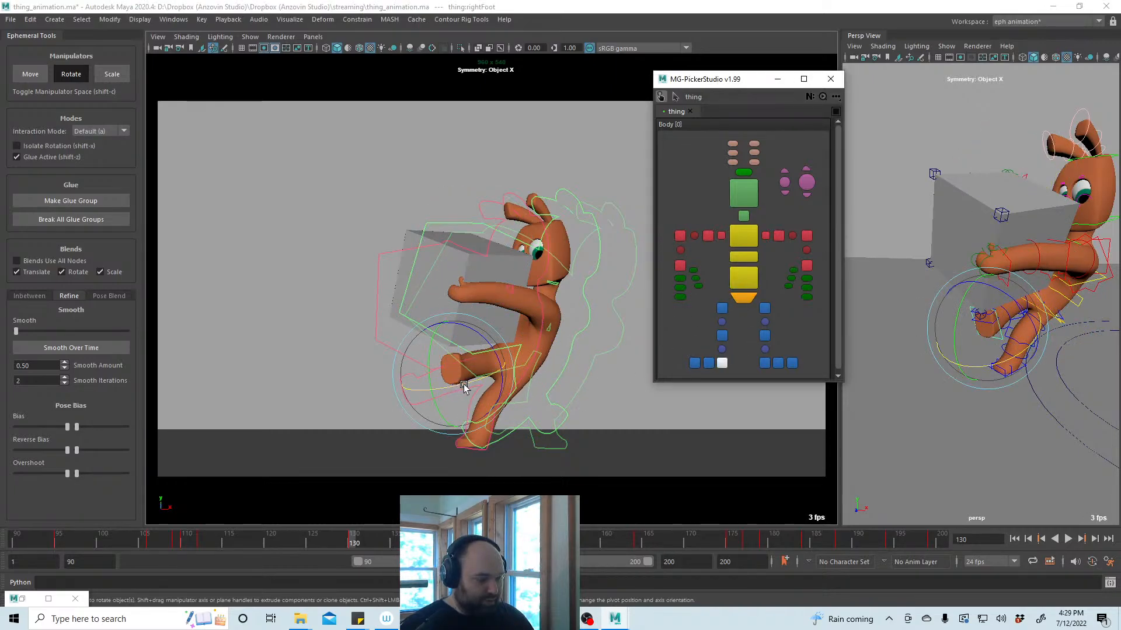
{"action": "left_click_drag", "start_coordinate": [466, 389], "coordinate": [446, 421]}
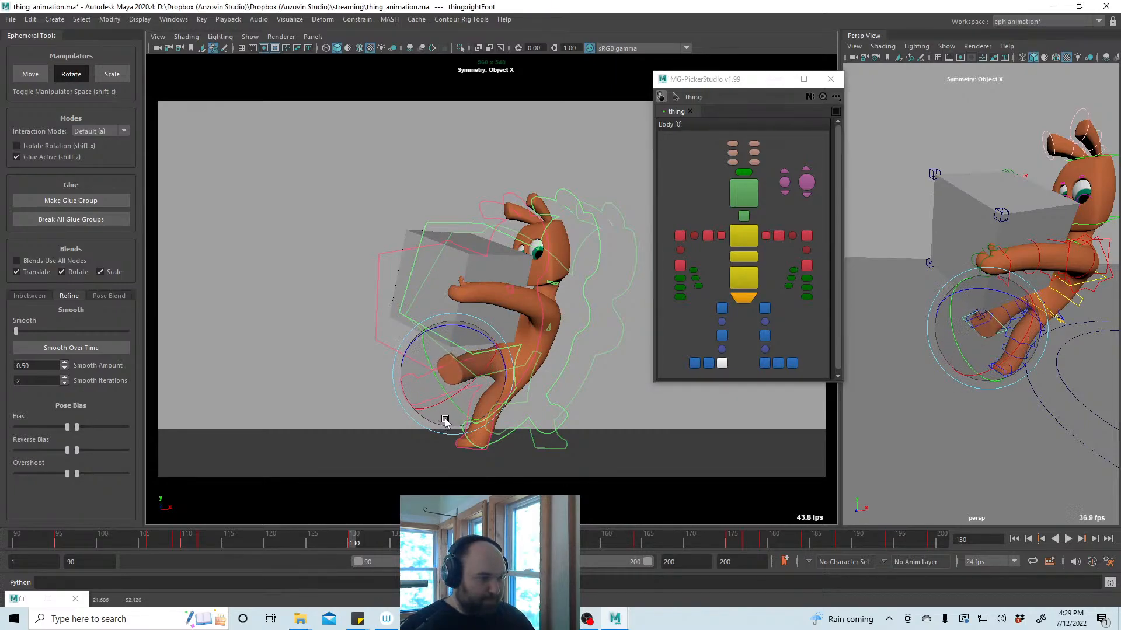
{"action": "key", "text": "w"}
{"action": "left_click_drag", "start_coordinate": [453, 375], "coordinate": [450, 372]}
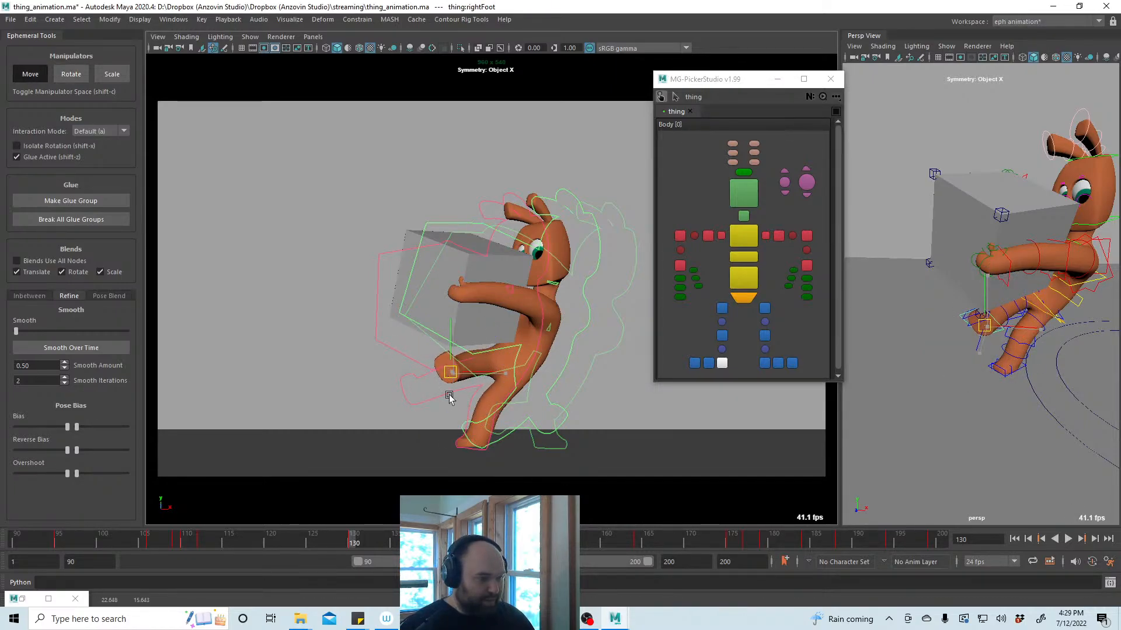
{"action": "key", "text": "alt+v"}
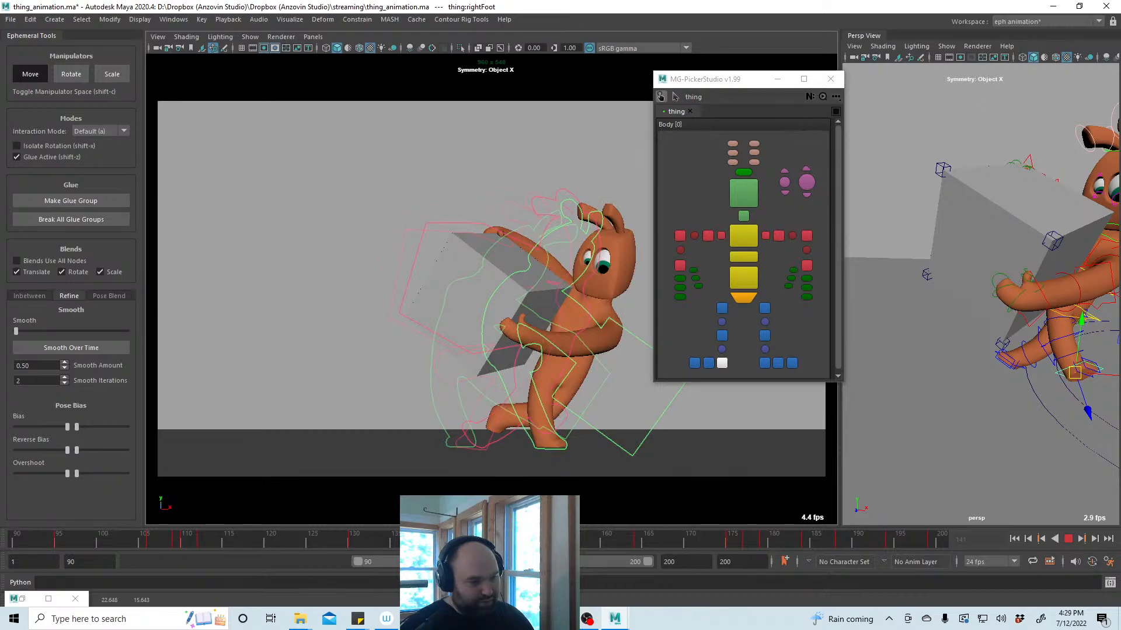
{"action": "key", "text": "alt+v"}
Bias only the upper spine control at frame 143 slightly towards the previous pose, refine its rotation and position, and play back the animation
{"action": "left_click", "coordinate": [743, 236]}
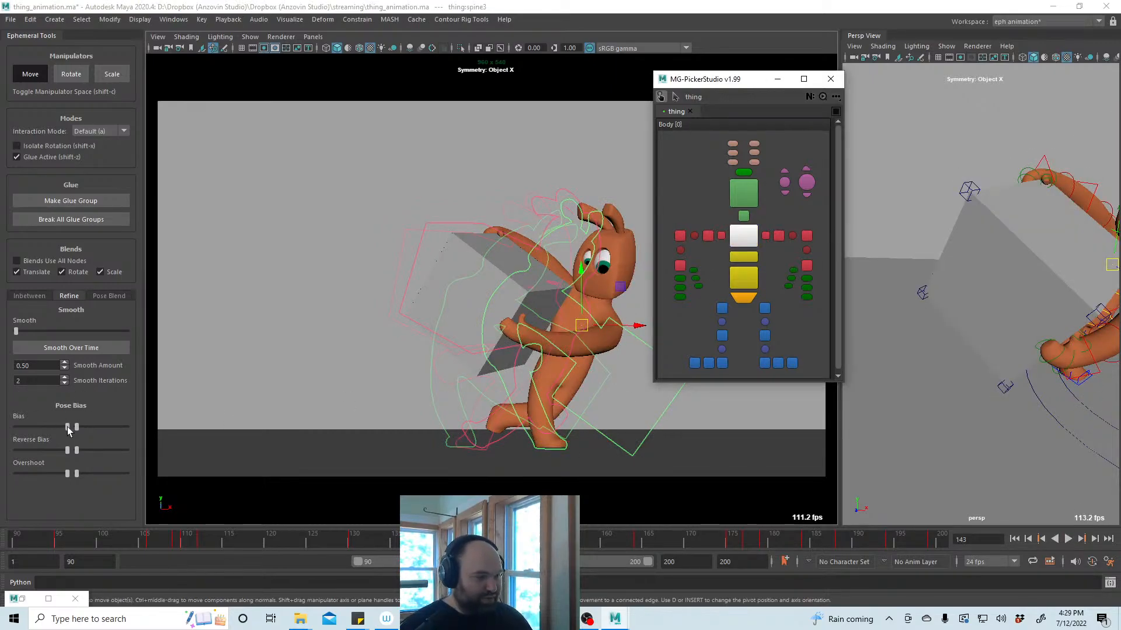
{"action": "left_click_drag", "start_coordinate": [67, 428], "coordinate": [53, 429]}
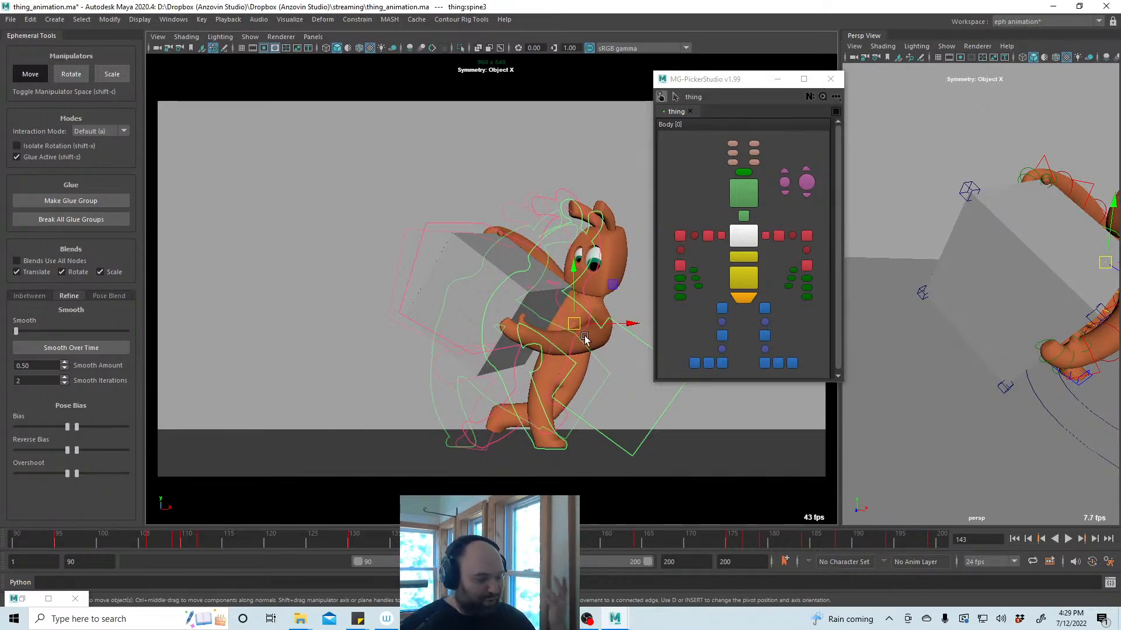
{"action": "key", "text": "e"}
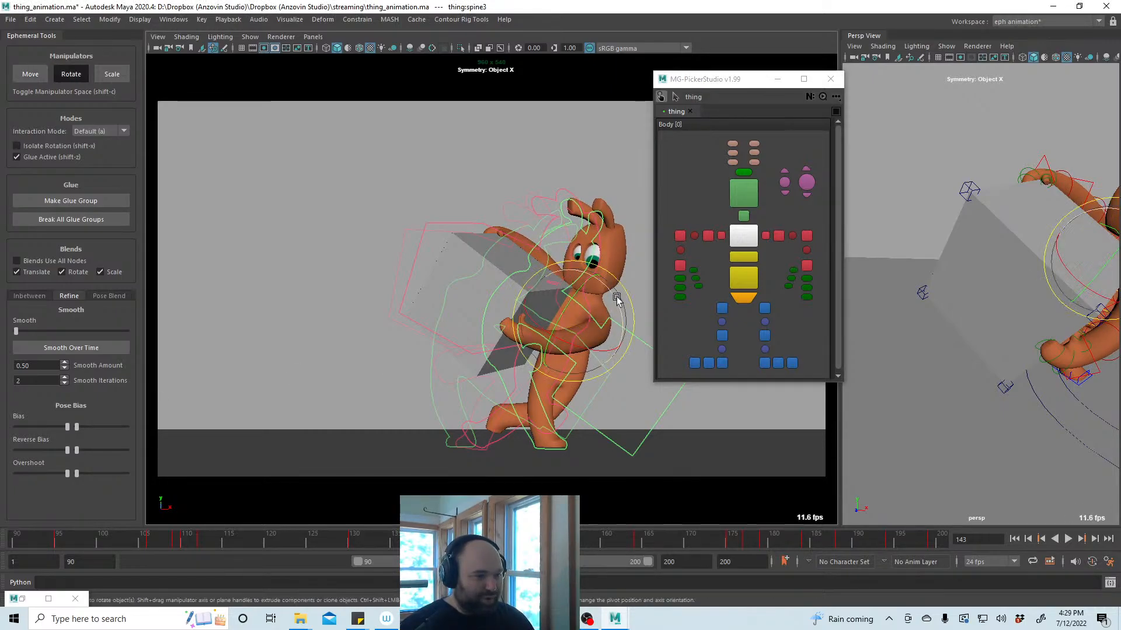
{"action": "left_click_drag", "start_coordinate": [613, 295], "coordinate": [577, 318]}
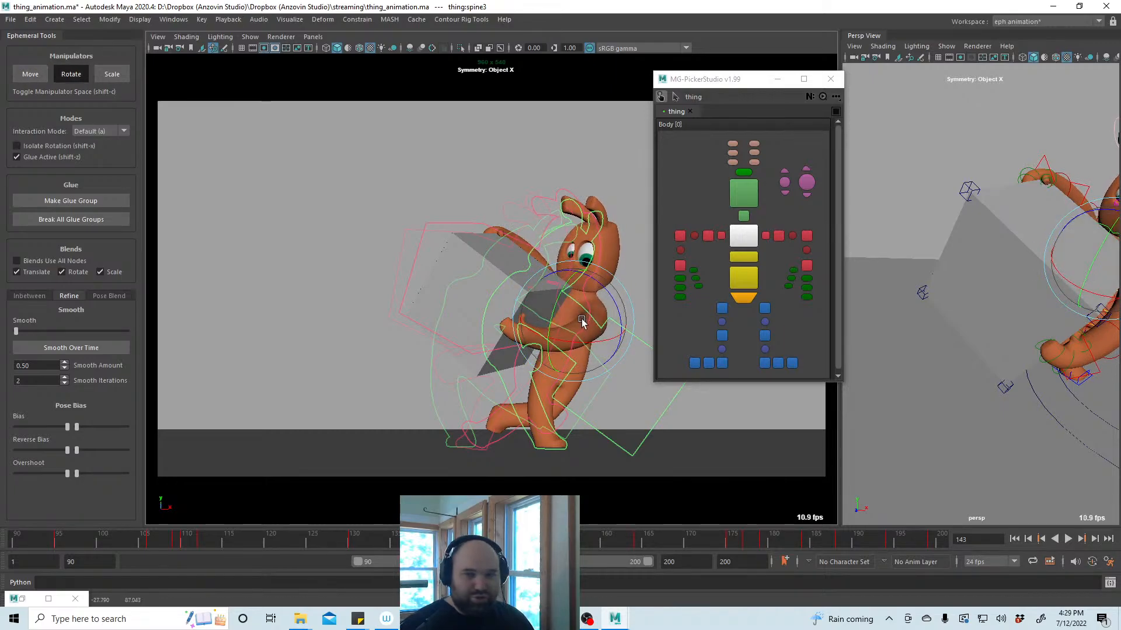
{"action": "key", "text": "w"}
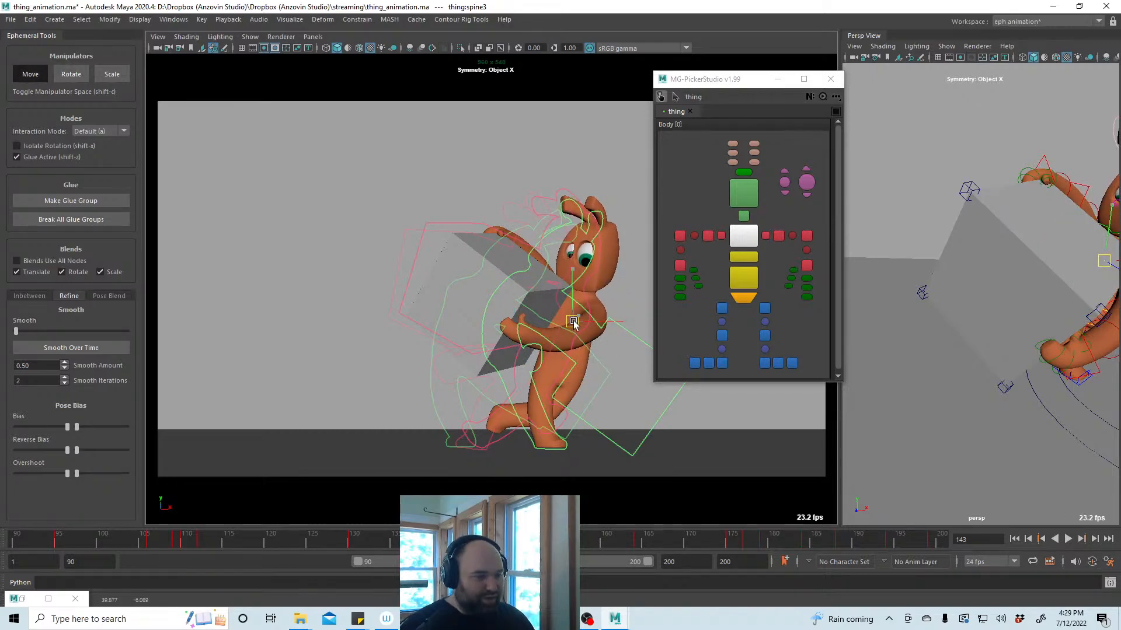
{"action": "key", "text": "alt+v"}
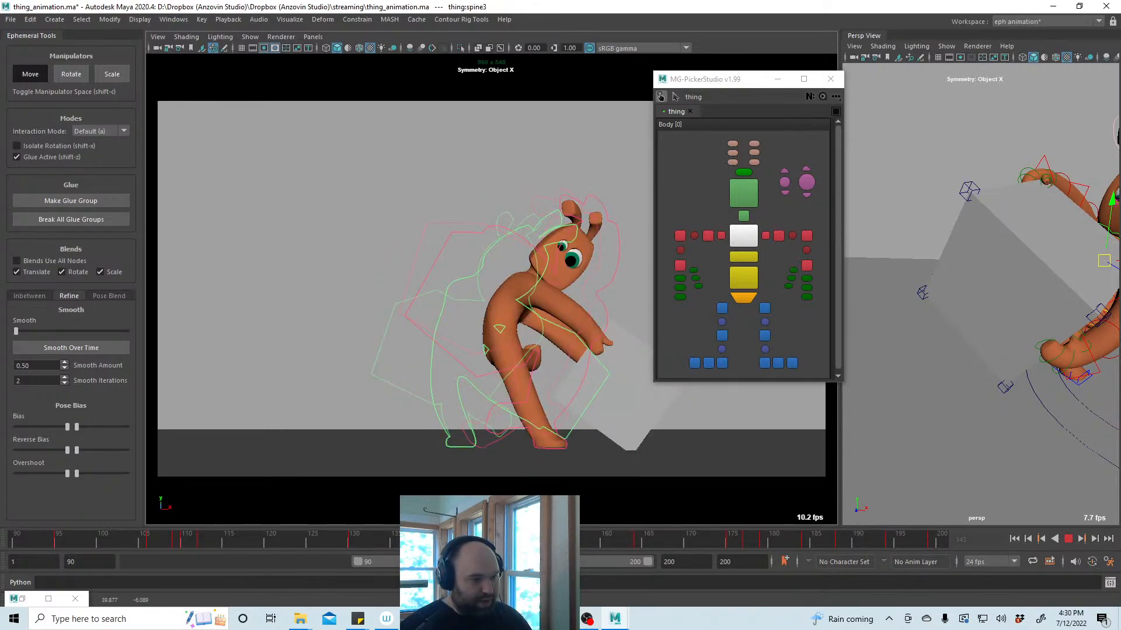
Rotate the lower spine control in Forward mode at frame 147 to bend the torso much further down over the box
{"action": "key", "text": "Escape"}
{"action": "left_click", "coordinate": [520, 365]}
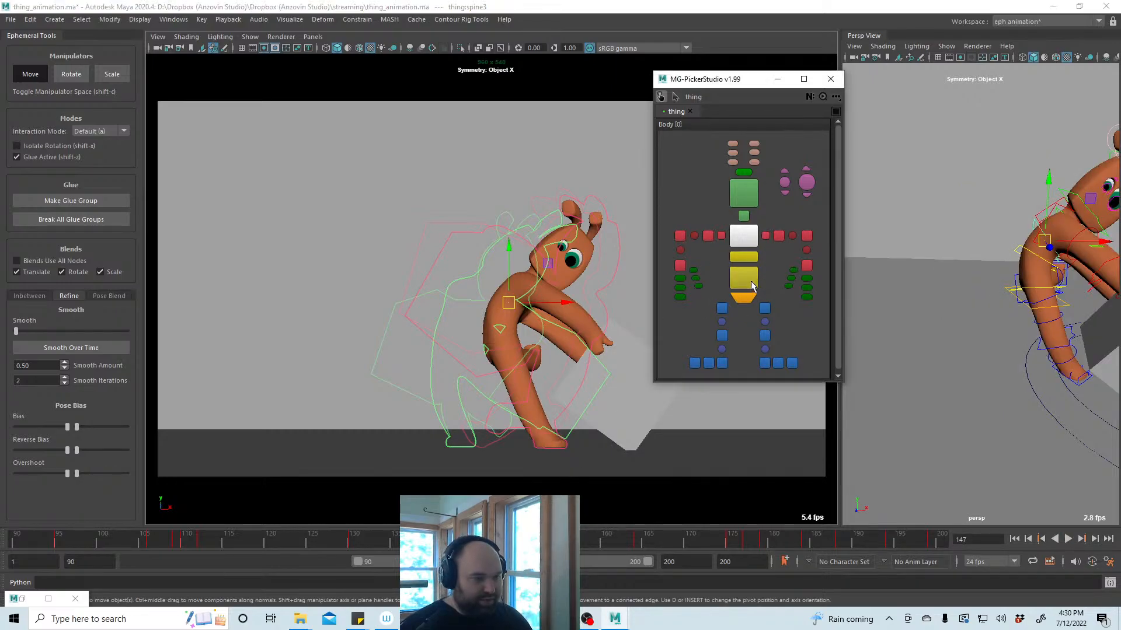
{"action": "key", "text": "z"}
{"action": "key", "text": "e"}
{"action": "left_click_drag", "start_coordinate": [547, 310], "coordinate": [497, 350]}
{"action": "key", "text": "a"}
{"action": "key", "text": "w"}
{"action": "key", "text": "z"}
{"action": "key", "text": "e"}
{"action": "left_click_drag", "start_coordinate": [554, 329], "coordinate": [497, 352]}
{"action": "key", "text": "w"}
{"action": "left_click", "coordinate": [496, 350]}
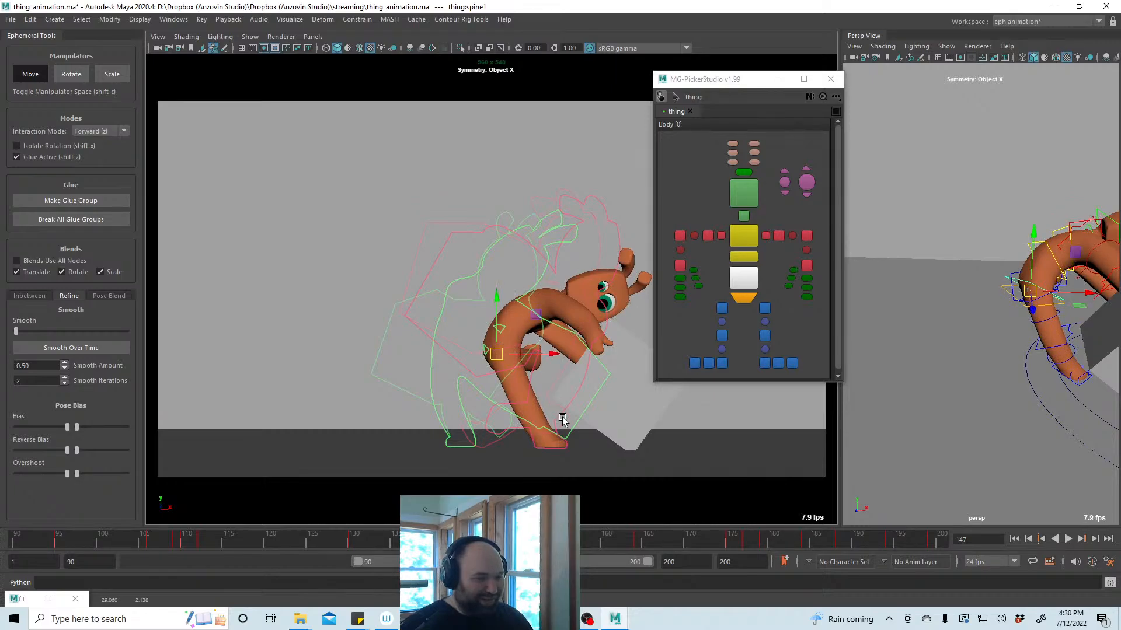
Move the lower spine control slightly towards the box at frame 144, and play back the animation
{"action": "key", "text": "alt+v"}
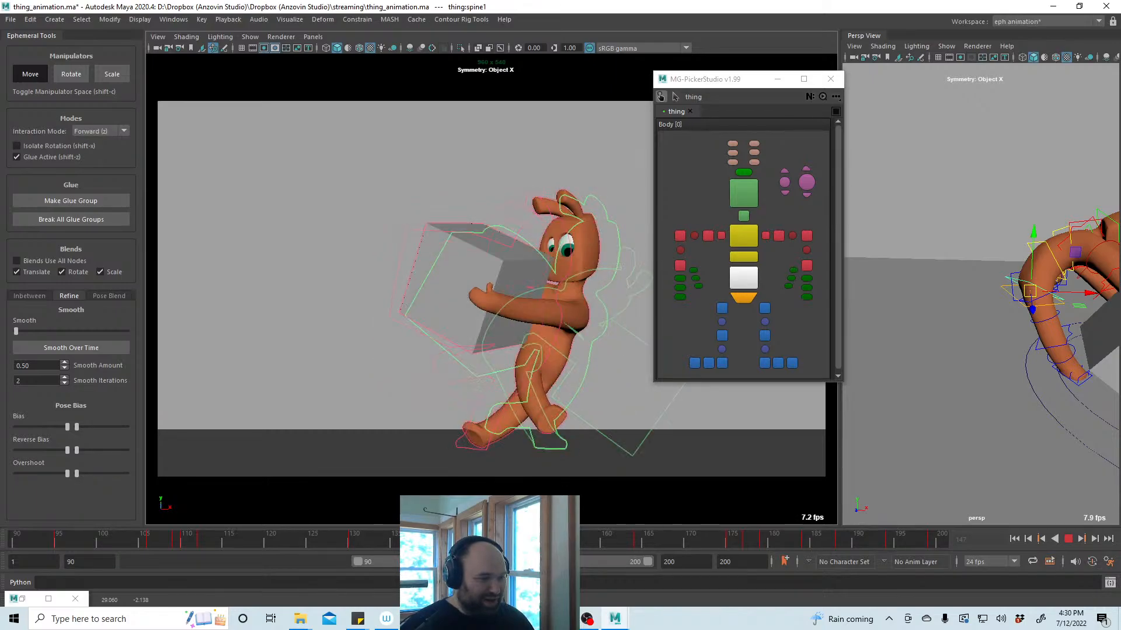
{"action": "key", "text": "alt+v"}
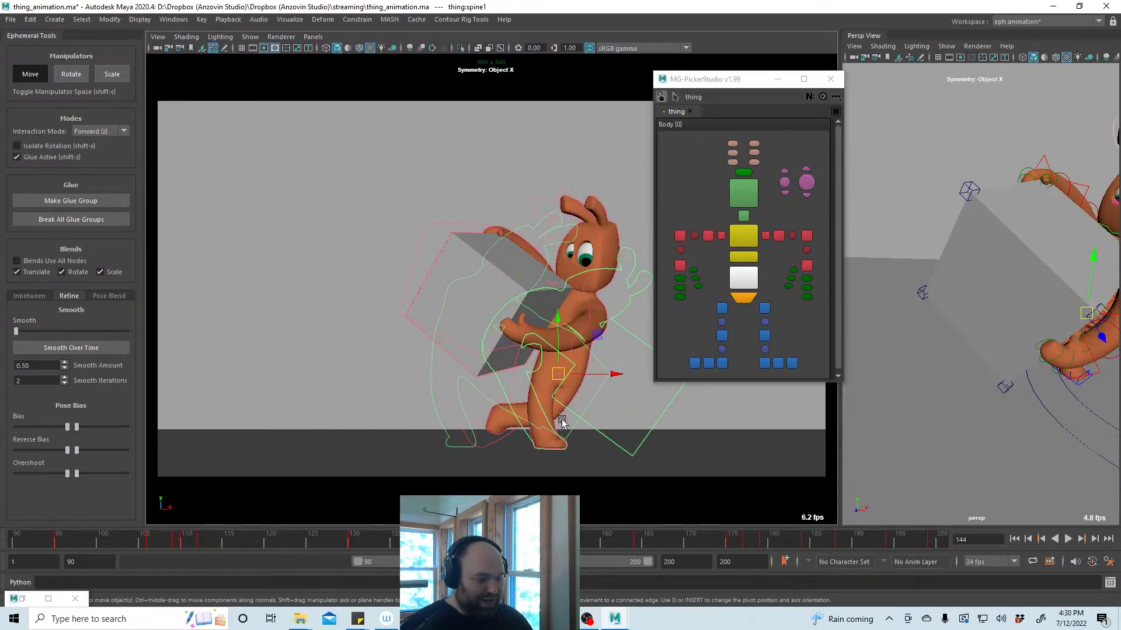
{"action": "left_click_drag", "start_coordinate": [559, 385], "coordinate": [553, 376]}
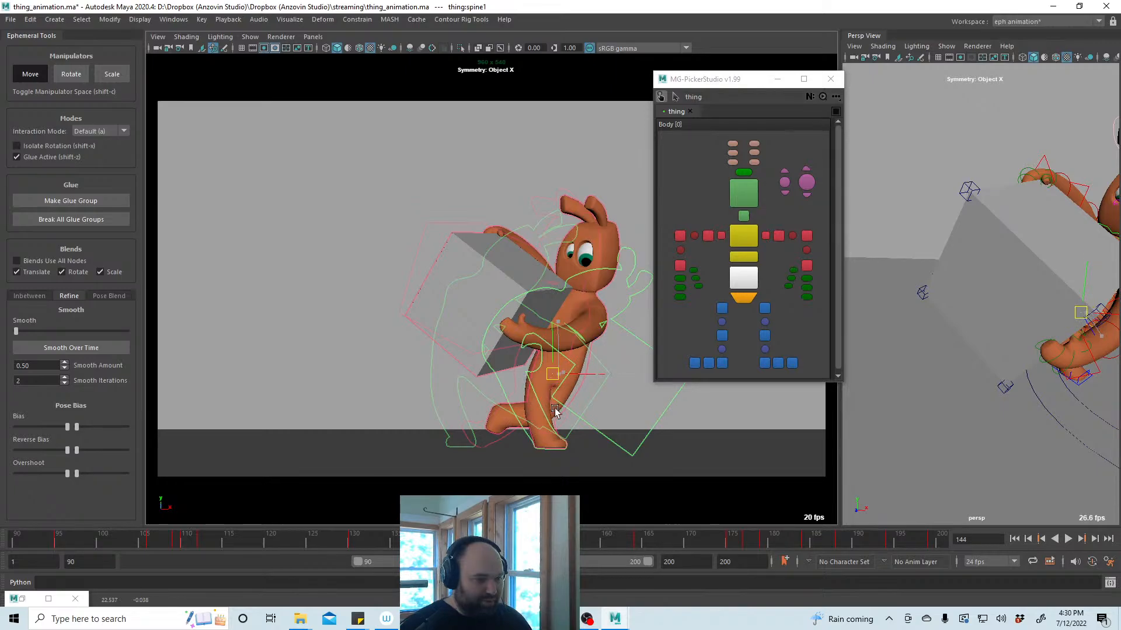
{"action": "key", "text": "alt+v"}
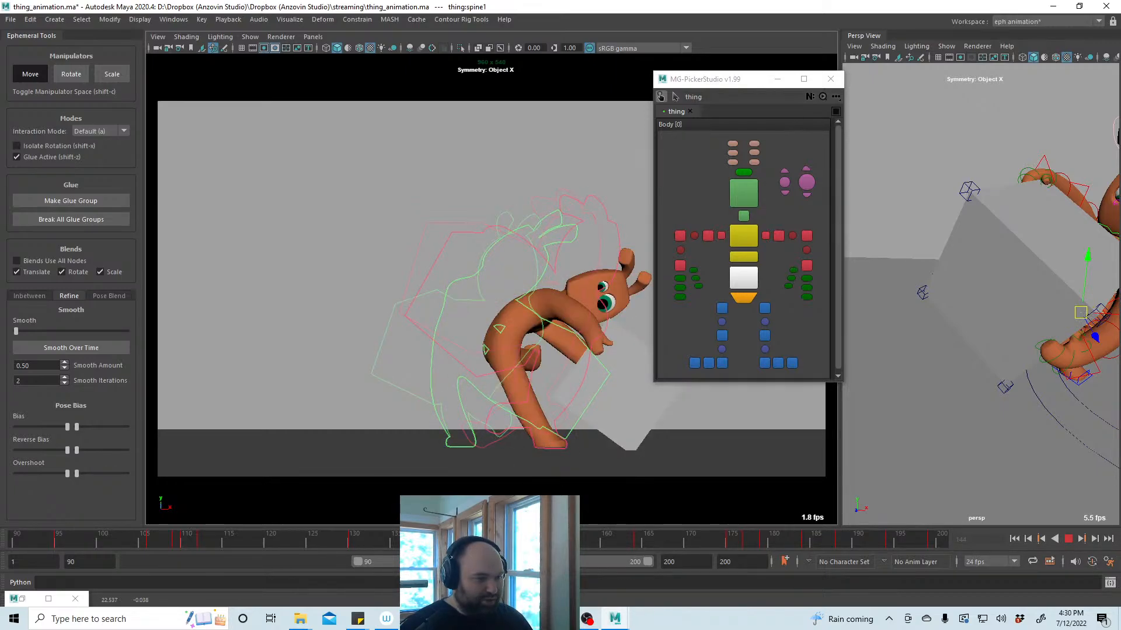
{"action": "key", "text": "alt+v"}
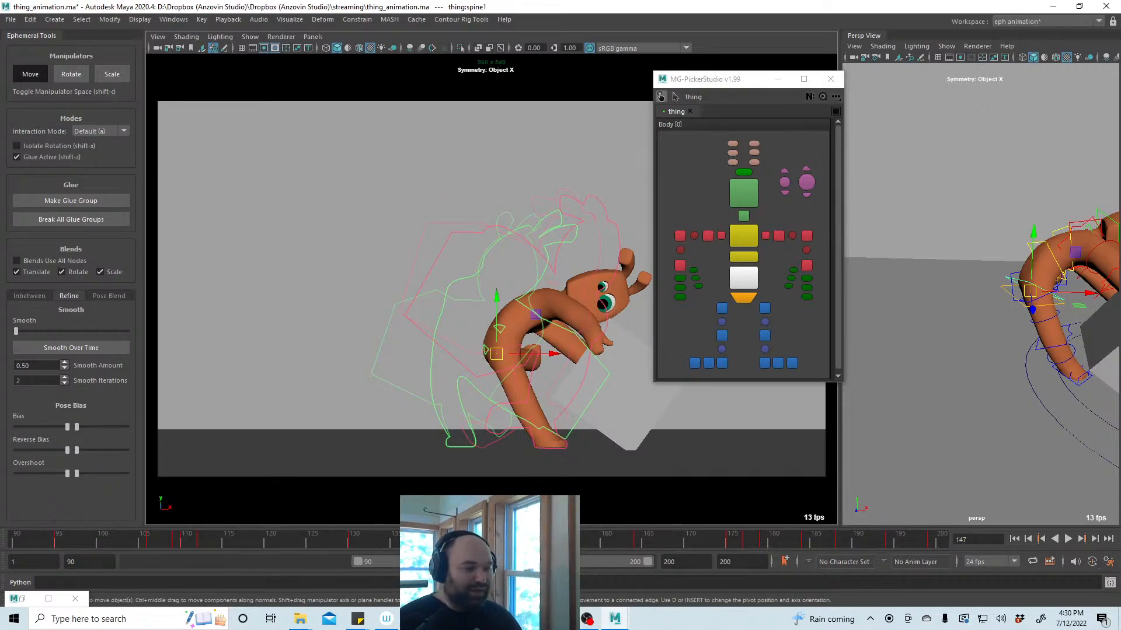
Move the upper spine control forward over the box at frame 147, refine its rotation, and play back the animation
{"action": "key", "text": "alt+v"}
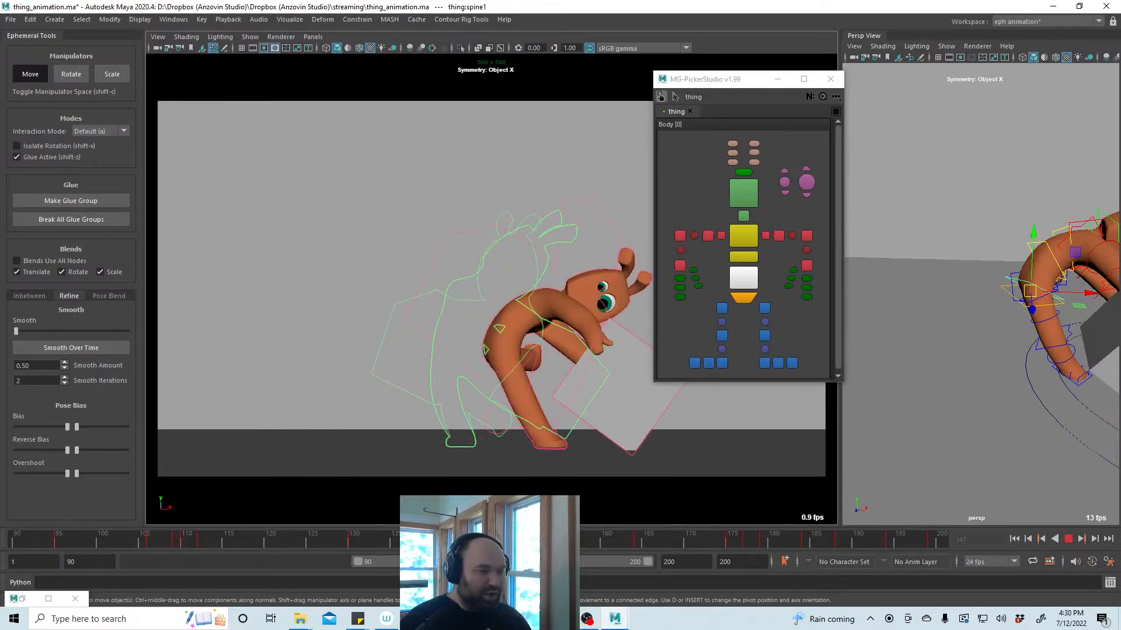
{"action": "key", "text": "alt+v"}
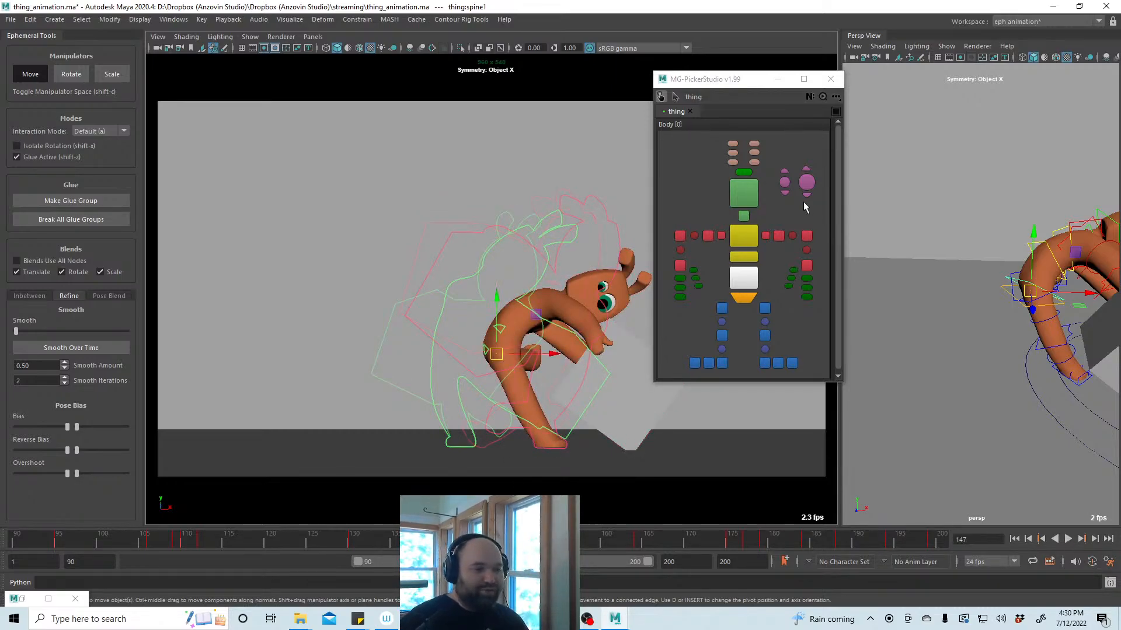
{"action": "left_click", "coordinate": [541, 315]}
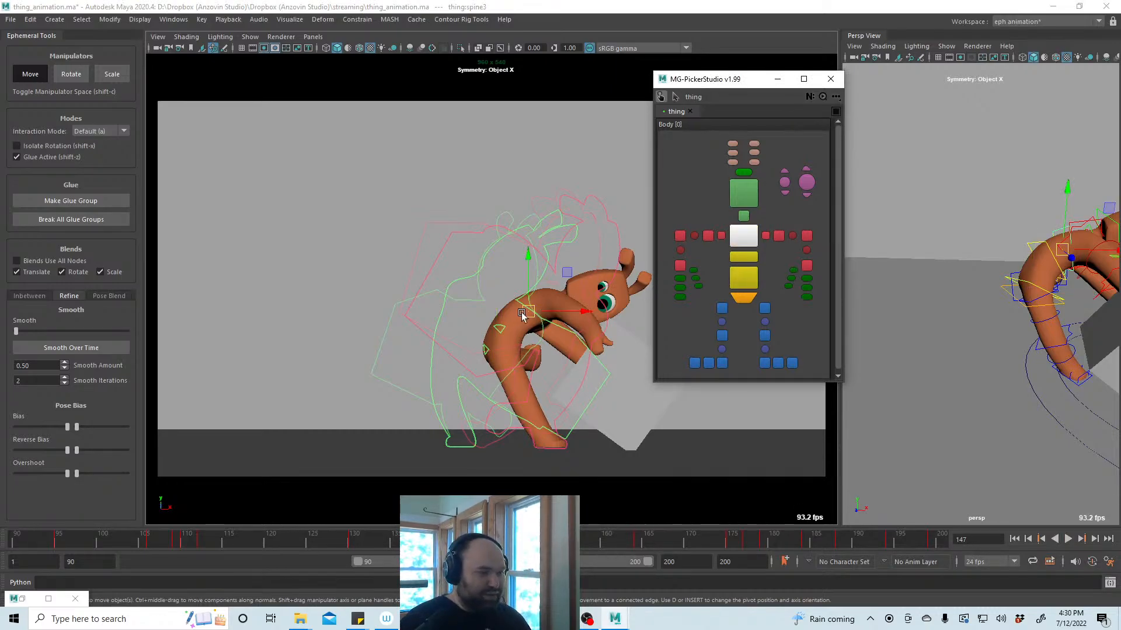
{"action": "left_click_drag", "start_coordinate": [541, 315], "coordinate": [645, 325]}
{"action": "key", "text": "e"}
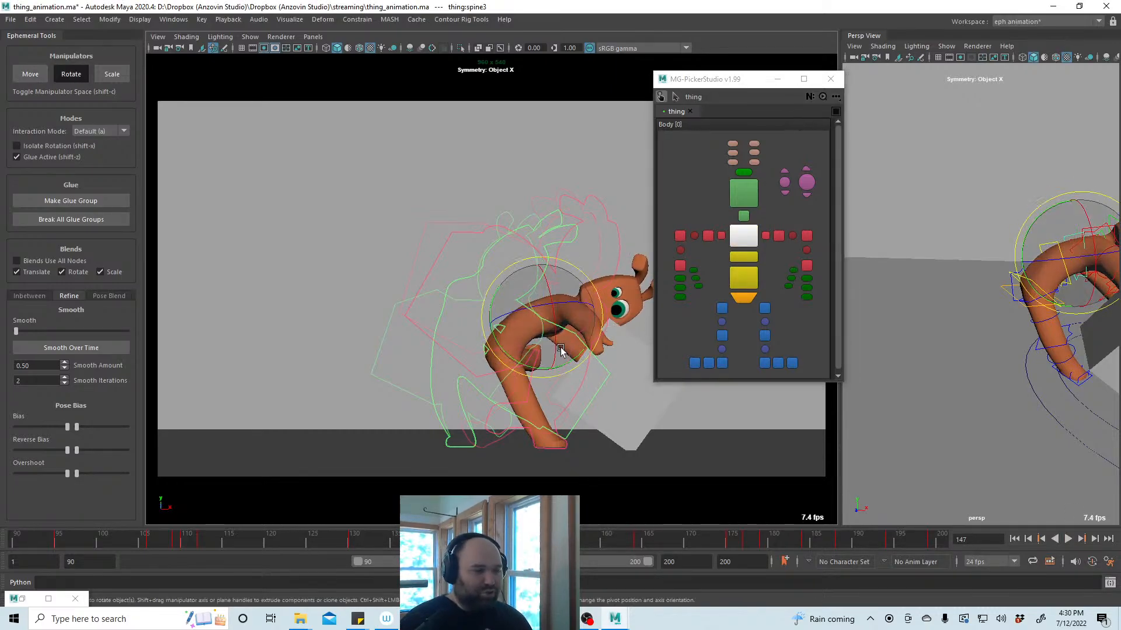
{"action": "left_click_drag", "start_coordinate": [544, 350], "coordinate": [530, 357]}
{"action": "key", "text": "w"}
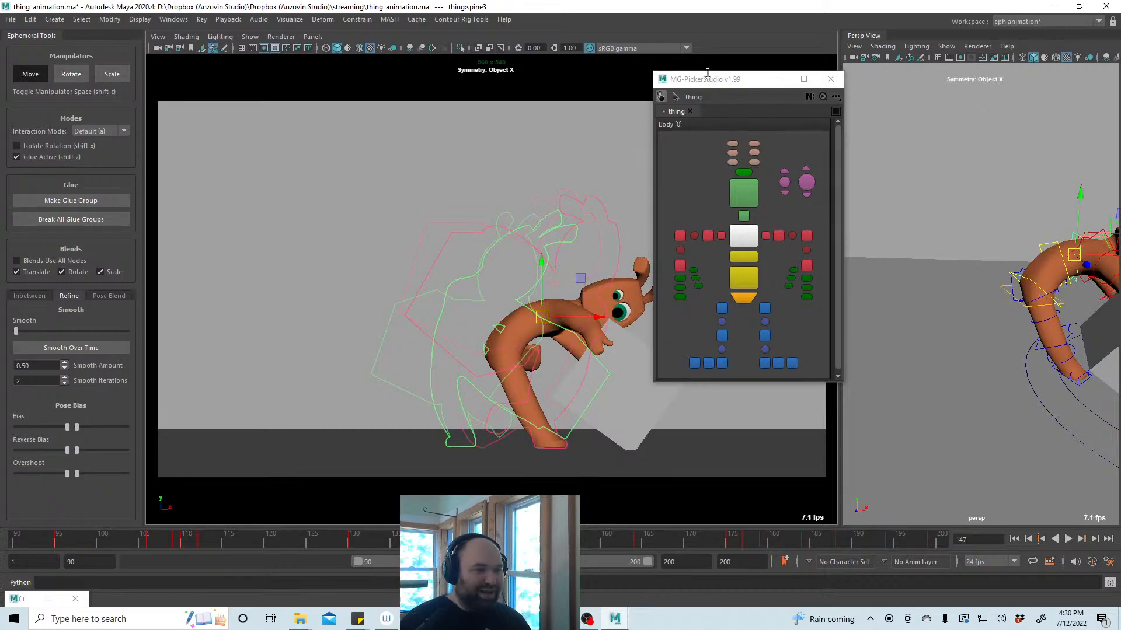
{"action": "left_click_drag", "start_coordinate": [724, 78], "coordinate": [789, 48]}
{"action": "key", "text": "alt+v"}
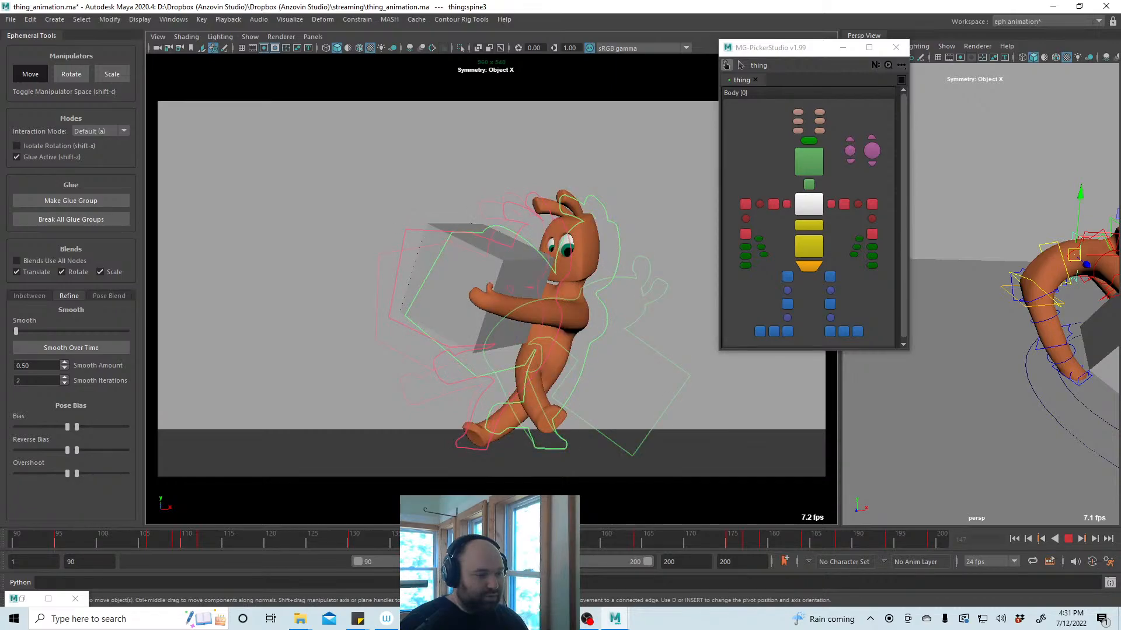
{"action": "key", "text": "alt+v"}
Move the lower spine control slightly away from the box at frame 141 and rotate the upper spine control slightly towards it
{"action": "left_click", "coordinate": [812, 248]}
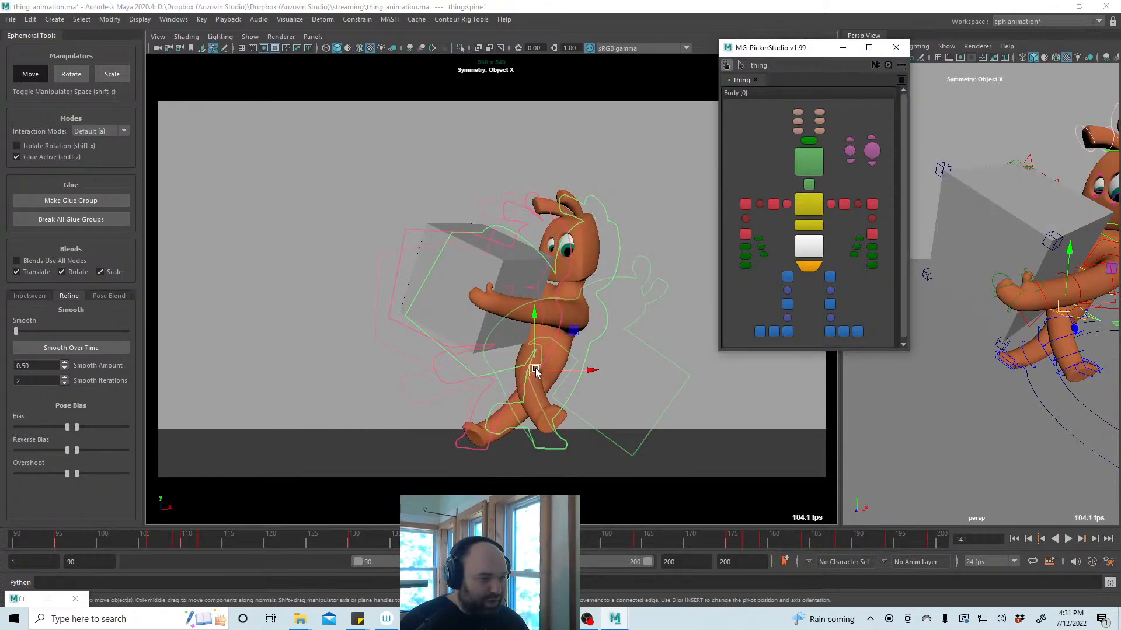
{"action": "left_click_drag", "start_coordinate": [535, 372], "coordinate": [543, 374]}
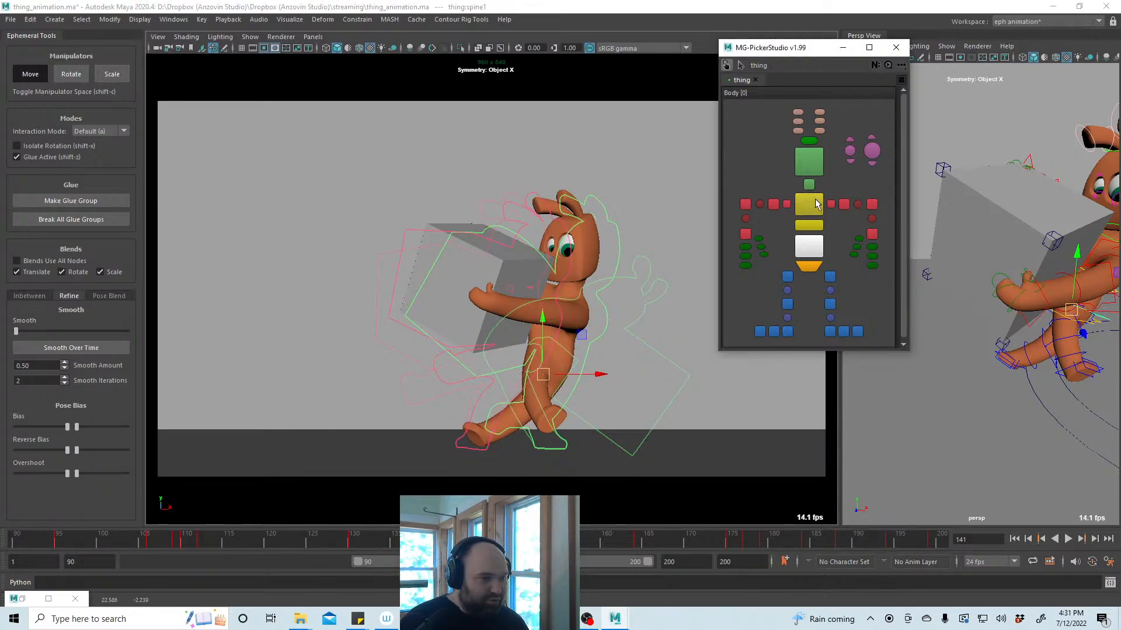
{"action": "left_click", "coordinate": [809, 203]}
{"action": "key", "text": "e"}
{"action": "left_click_drag", "start_coordinate": [600, 300], "coordinate": [570, 308]}
Adjust the left shoulder control at frame 141 and play back the animation
{"action": "left_click", "coordinate": [843, 204]}
{"action": "key", "text": "w"}
{"action": "key", "text": "alt+v"}
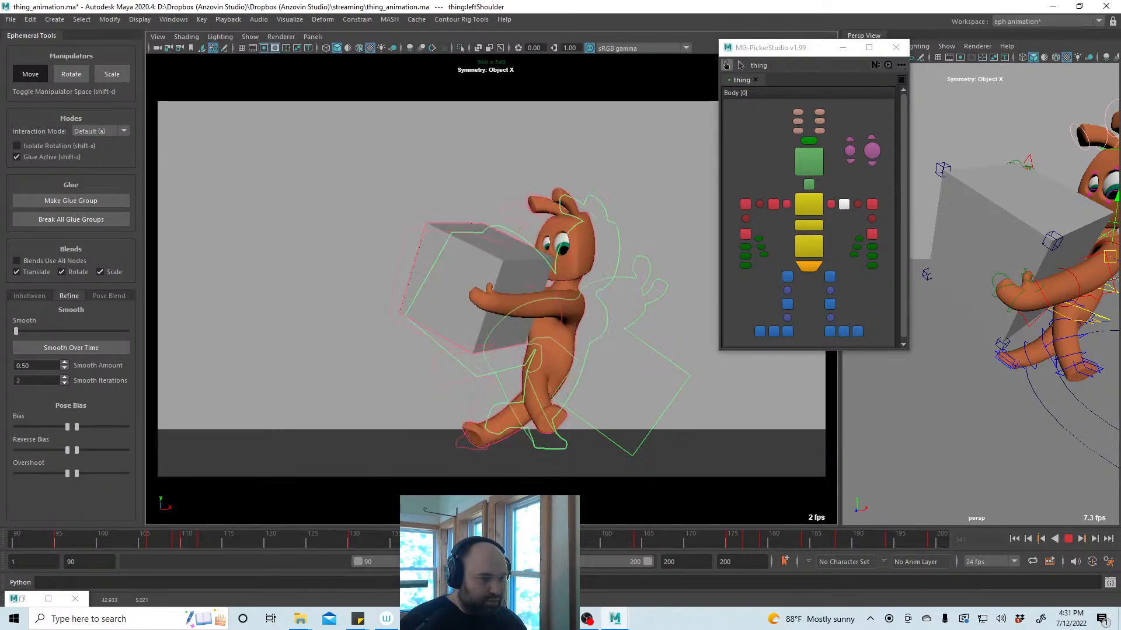
{"action": "key", "text": "alt+v"}
Refine the upper spine control towards the box at frame 143 and move the middle spine control slightly away from it
{"action": "left_click", "coordinate": [809, 209]}
{"action": "key", "text": "e"}
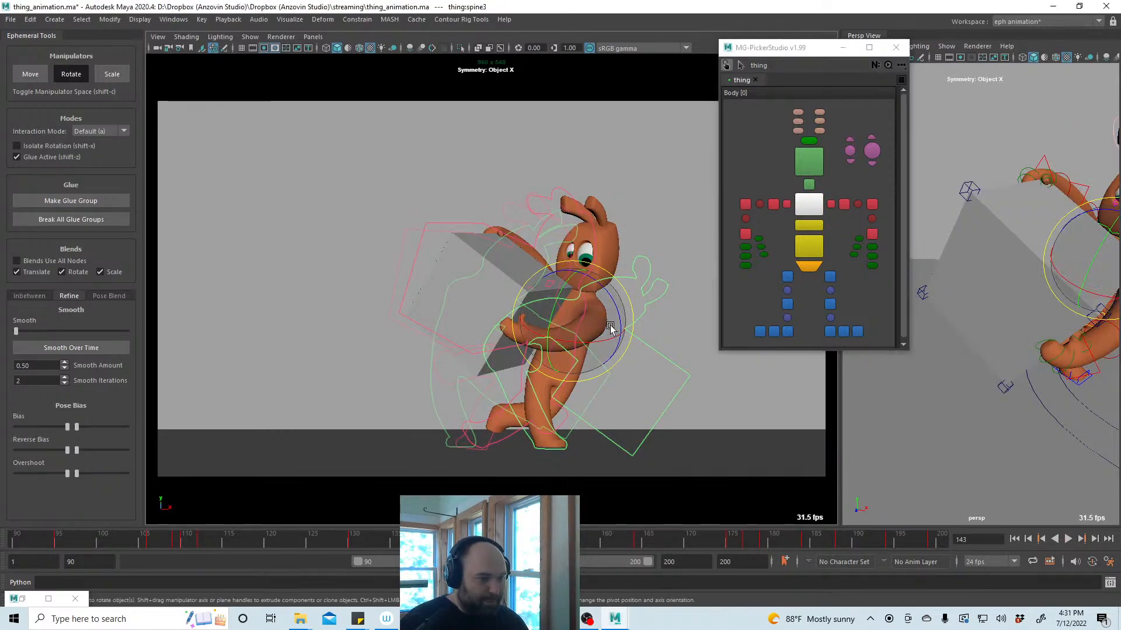
{"action": "key", "text": "w"}
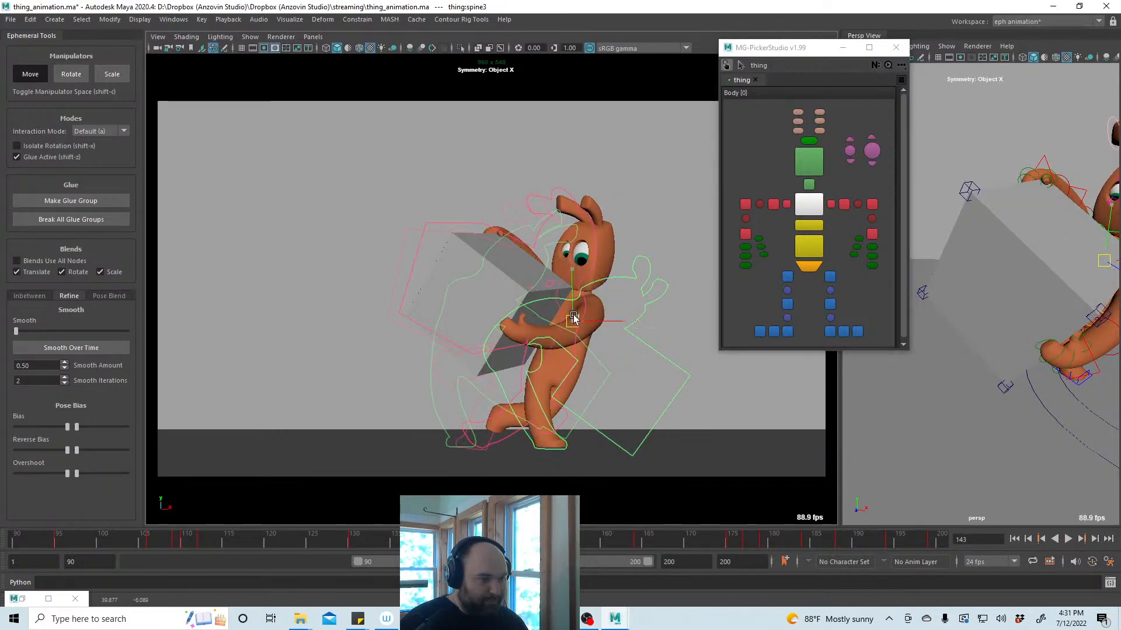
{"action": "left_click", "coordinate": [810, 223]}
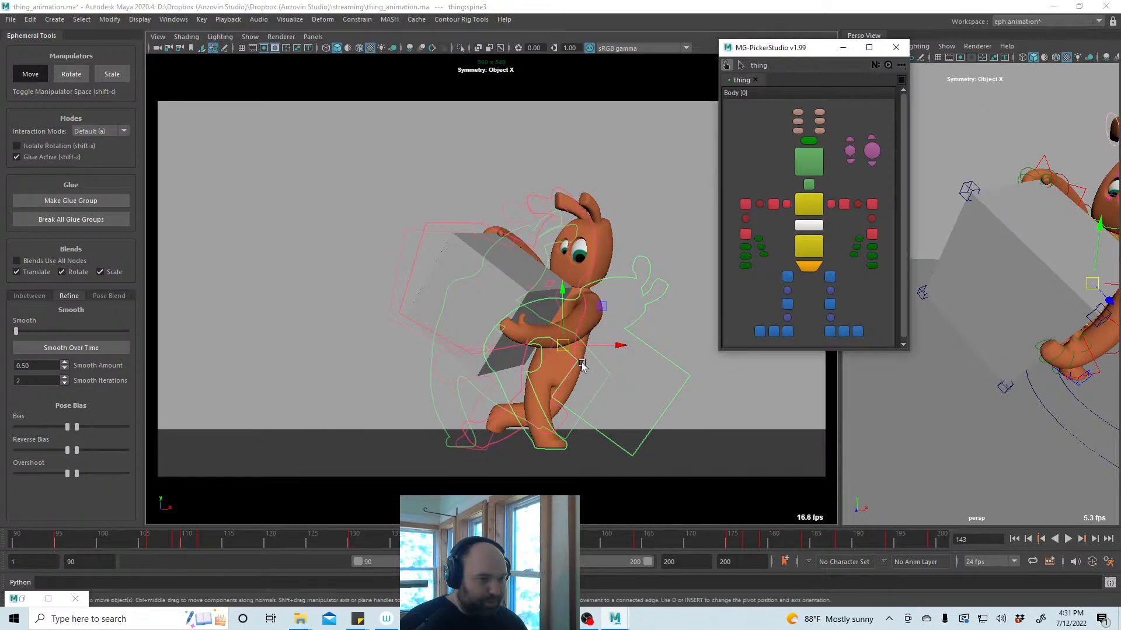
{"action": "left_click_drag", "start_coordinate": [563, 345], "coordinate": [567, 346]}
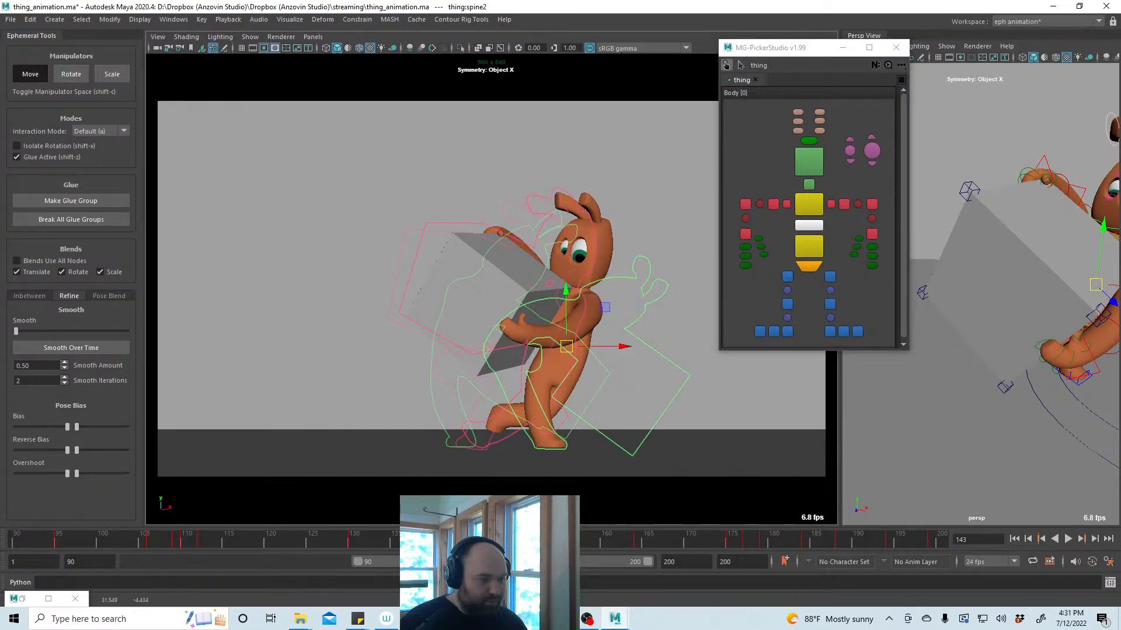
Rotate the upper spine control at frame 141 to lean the head towards the box, and nudge the middle spine control the same way
{"action": "key", "text": "comma"}
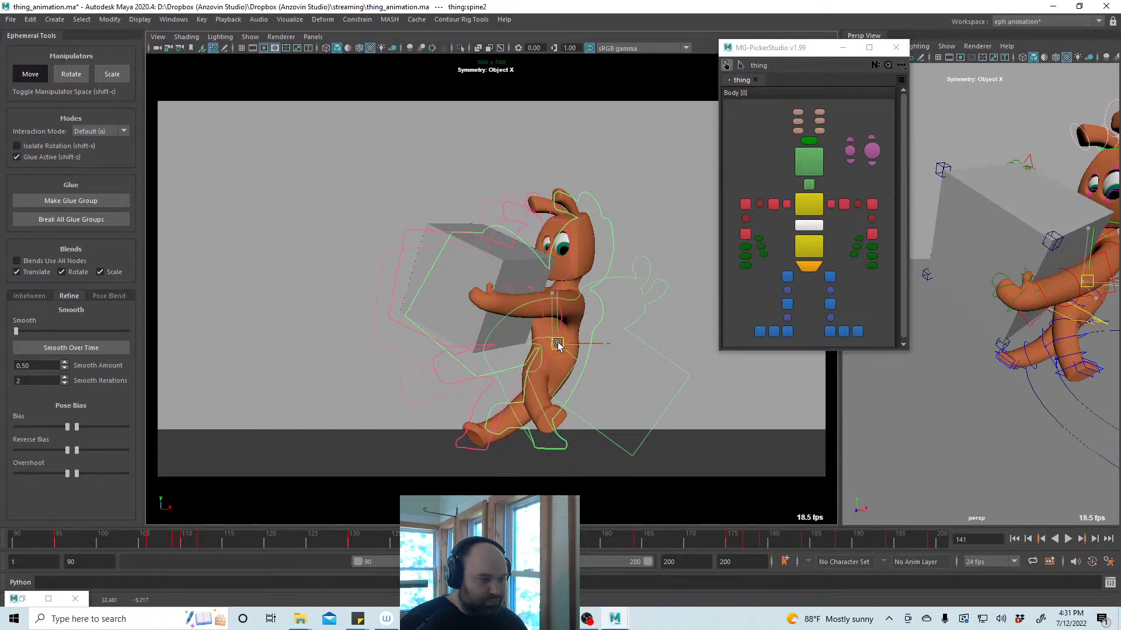
{"action": "left_click", "coordinate": [809, 204]}
{"action": "key", "text": "e"}
{"action": "left_click_drag", "start_coordinate": [589, 301], "coordinate": [586, 281]}
{"action": "left_click", "coordinate": [563, 347]}
{"action": "key", "text": "w"}
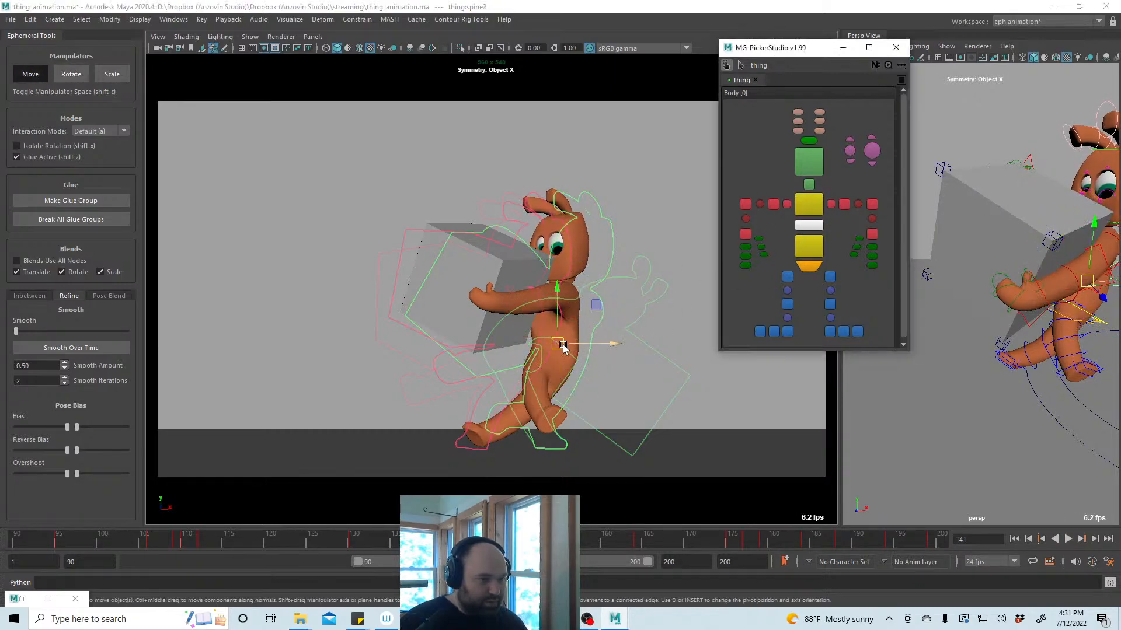
{"action": "left_click_drag", "start_coordinate": [563, 347], "coordinate": [556, 345]}
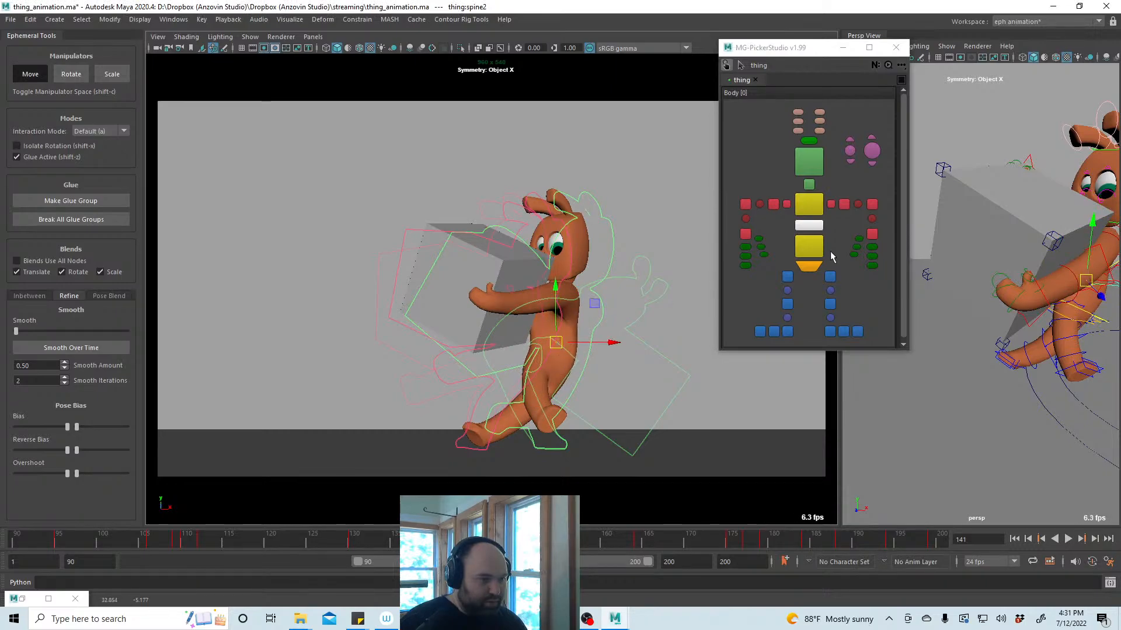
Nudge the left shoulder slightly downwards at frame 141 to suit the new spine pose, and play back the animation
{"action": "left_click", "coordinate": [842, 206]}
{"action": "left_click_drag", "start_coordinate": [562, 297], "coordinate": [563, 300]}
{"action": "key", "text": "alt+v"}
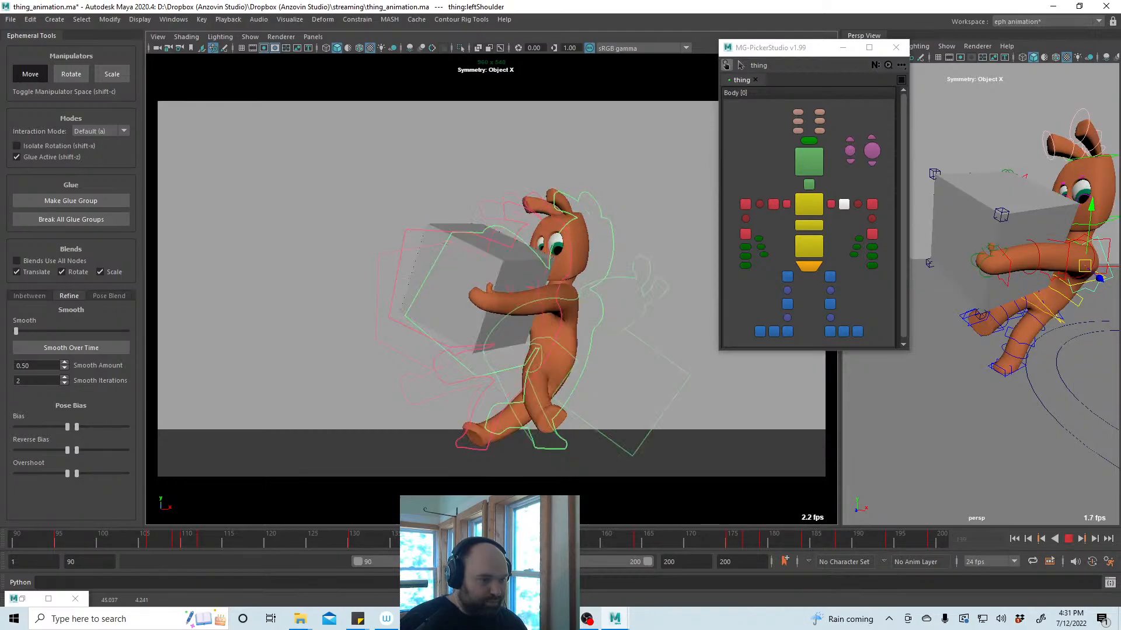
{"action": "key", "text": "alt+v"}
Move the right knee control slightly down and back towards the body at frame 138
{"action": "left_click", "coordinate": [787, 290]}
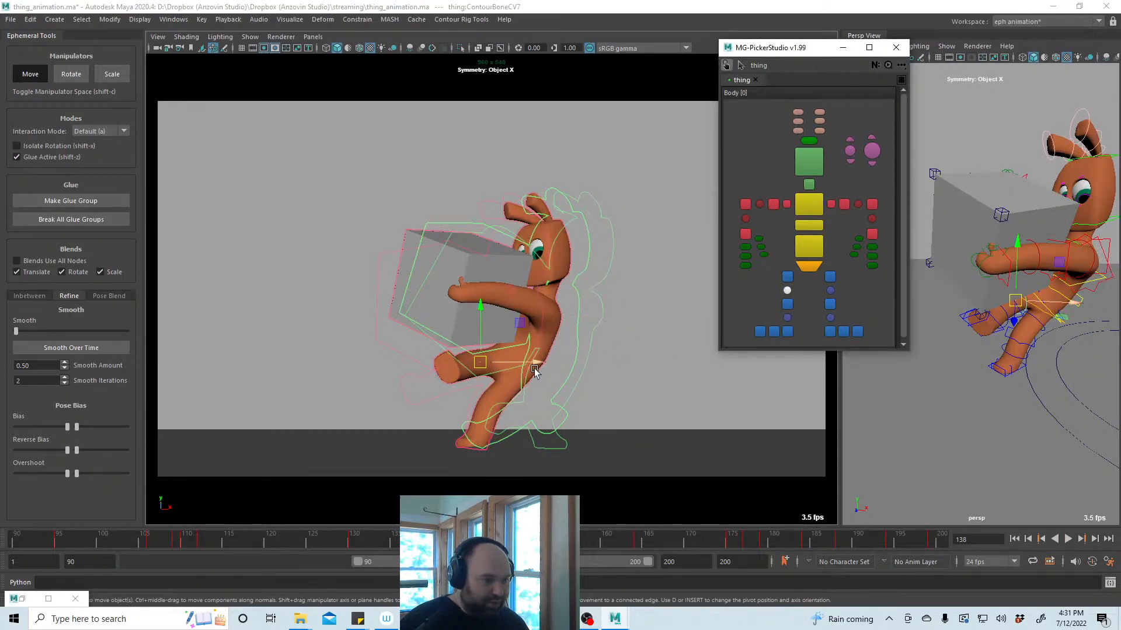
{"action": "left_click", "coordinate": [786, 304]}
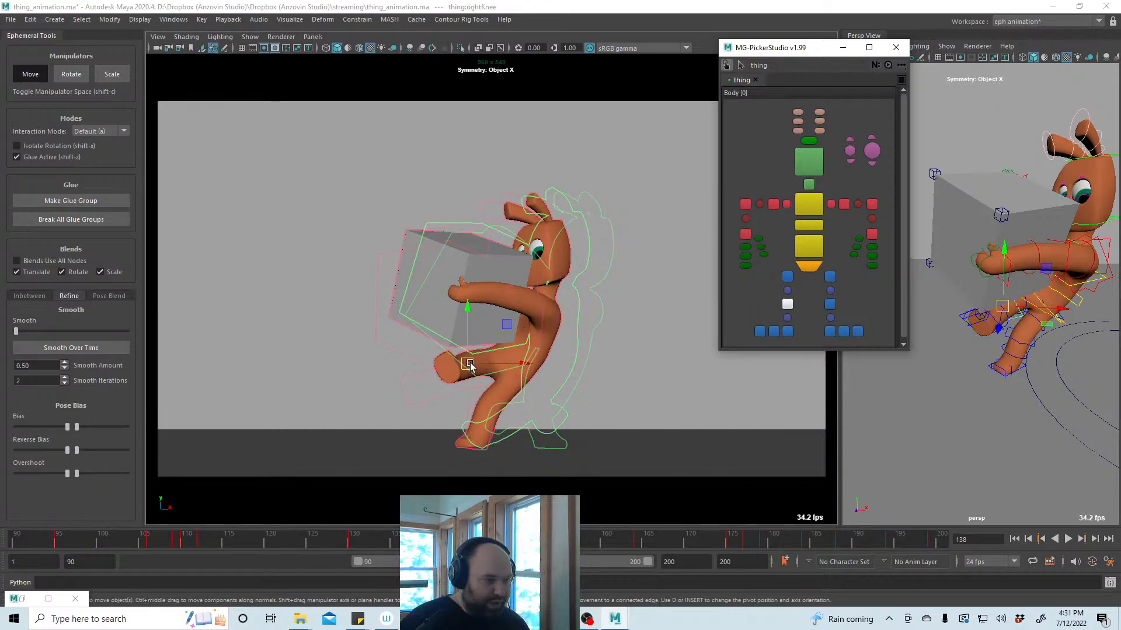
{"action": "left_click_drag", "start_coordinate": [469, 362], "coordinate": [478, 370]}
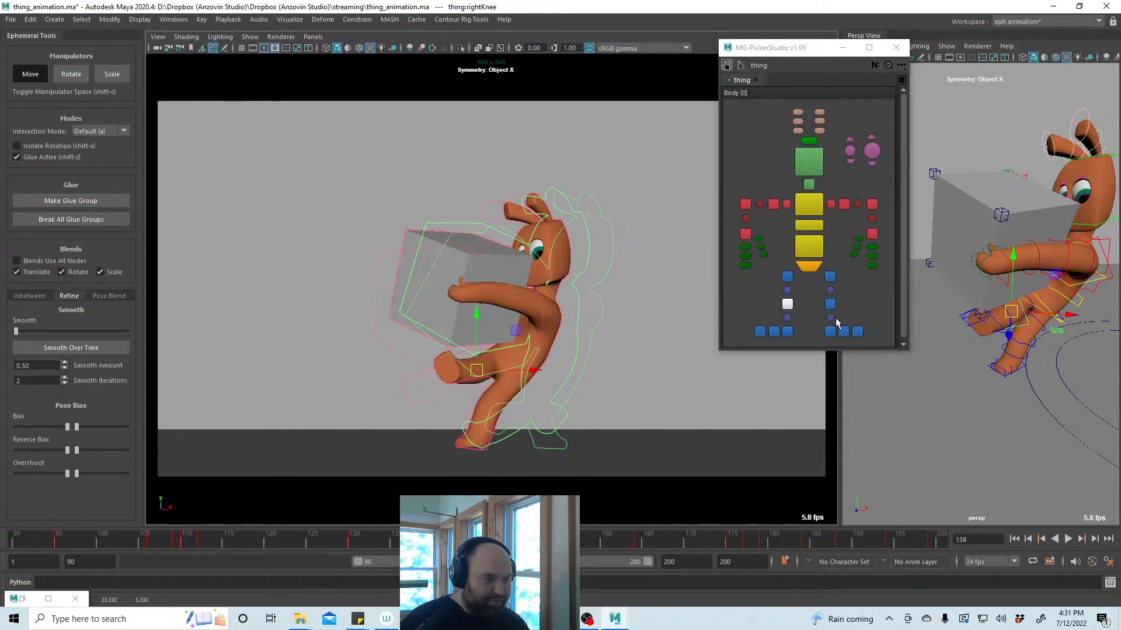
Rotate the right foot and move the right toe control slightly forward at frame 138, and play back the animation
{"action": "left_click", "coordinate": [787, 331]}
{"action": "key", "text": "e"}
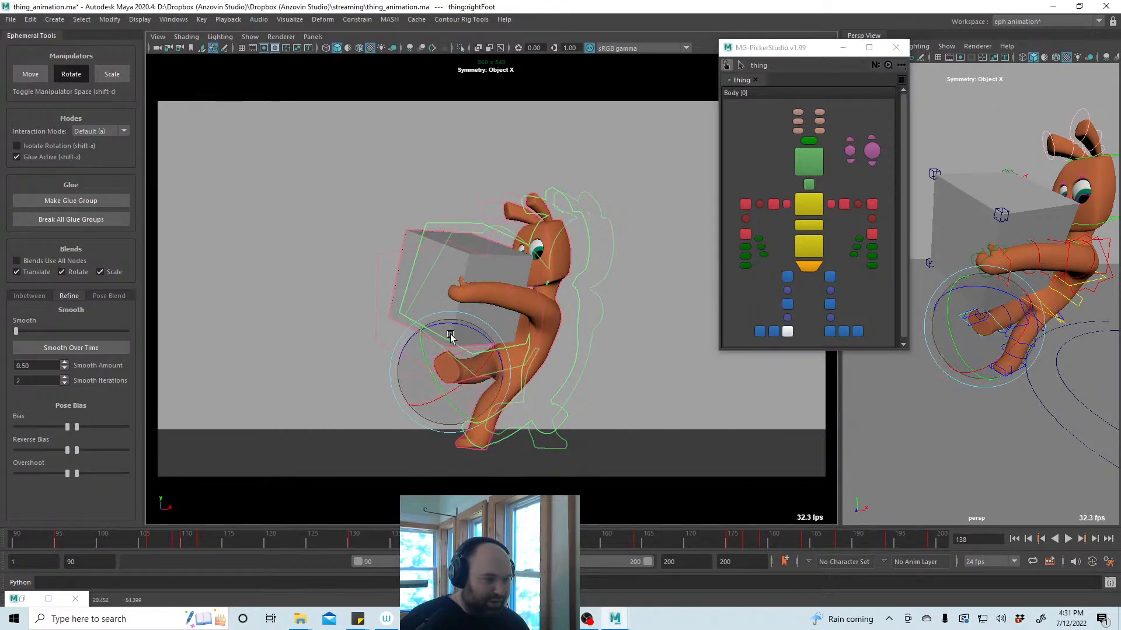
{"action": "left_click", "coordinate": [759, 332]}
{"action": "key", "text": "w"}
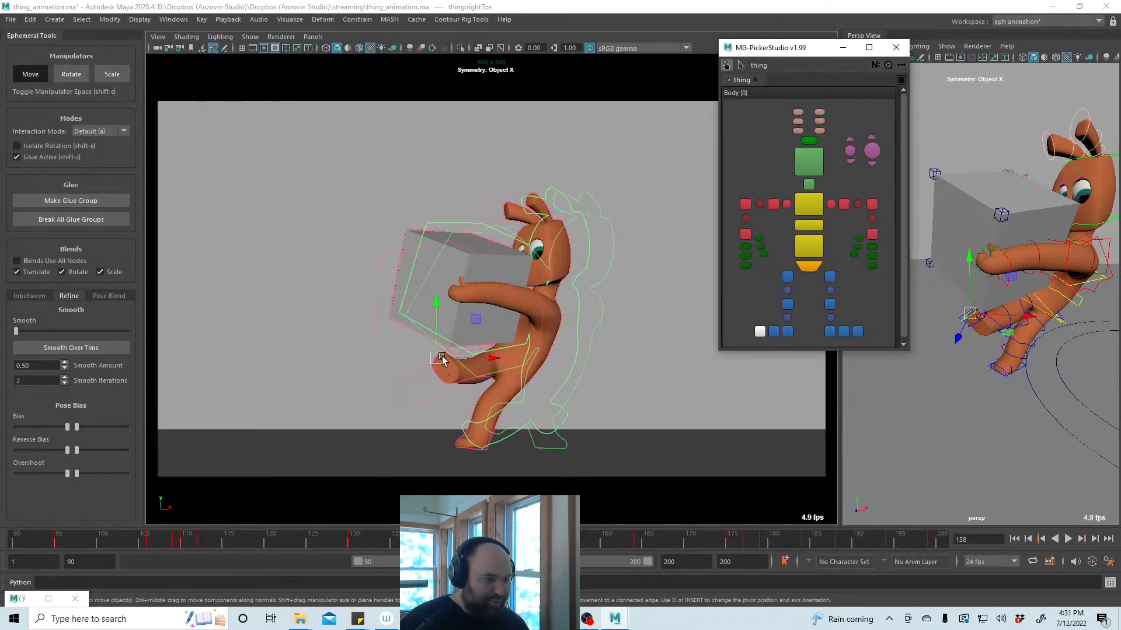
{"action": "left_click_drag", "start_coordinate": [431, 357], "coordinate": [432, 357]}
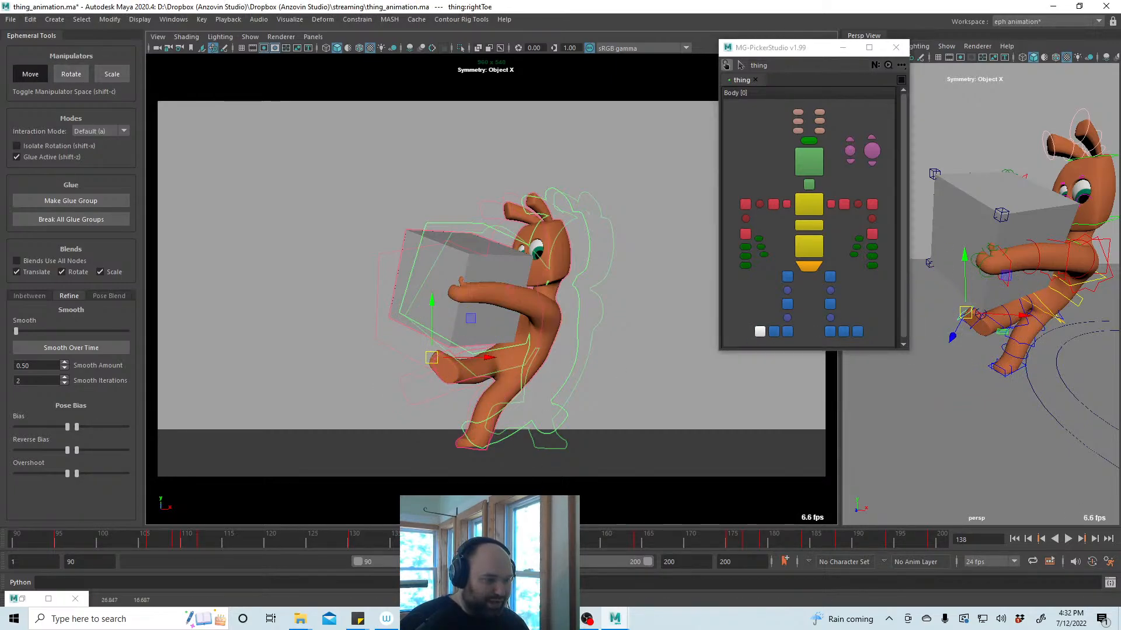
{"action": "key", "text": "alt+v"}
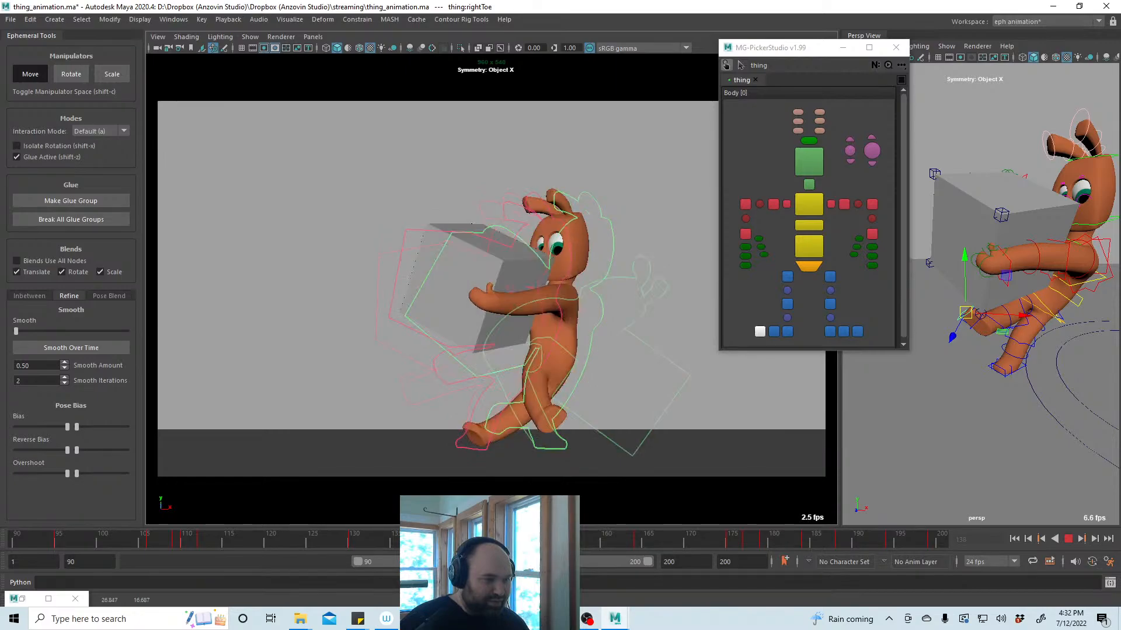
{"action": "key", "text": "alt+v"}
Rotate the right foot at frame 141 to point further down, adjust the right toe, and play back the animation
{"action": "left_click", "coordinate": [787, 331]}
{"action": "key", "text": "e"}
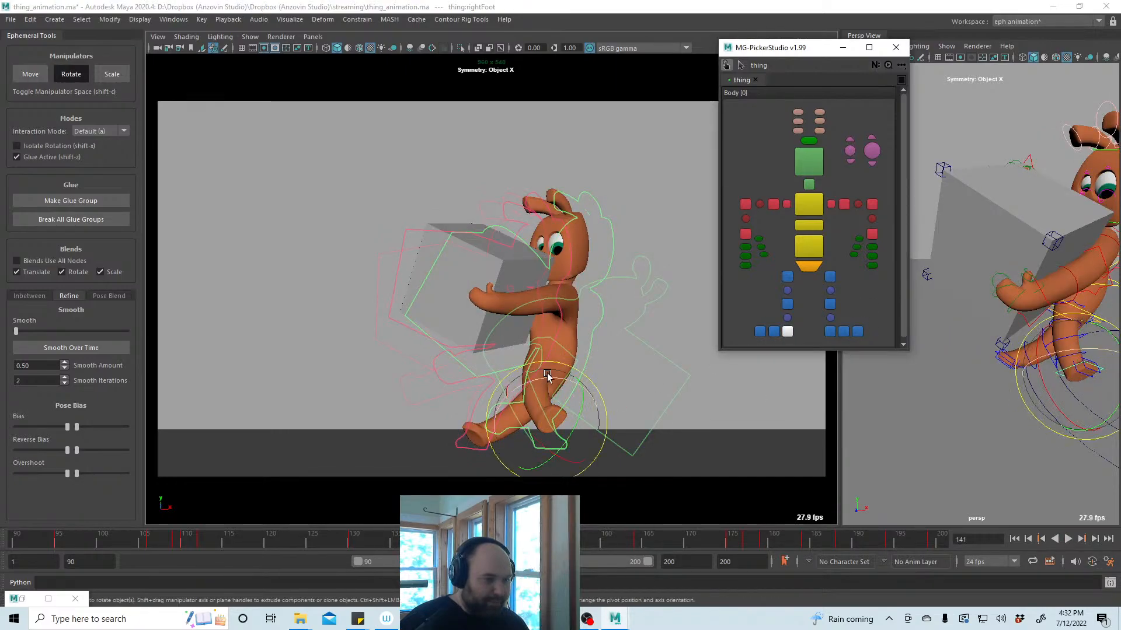
{"action": "left_click_drag", "start_coordinate": [506, 381], "coordinate": [542, 396]}
{"action": "key", "text": "w"}
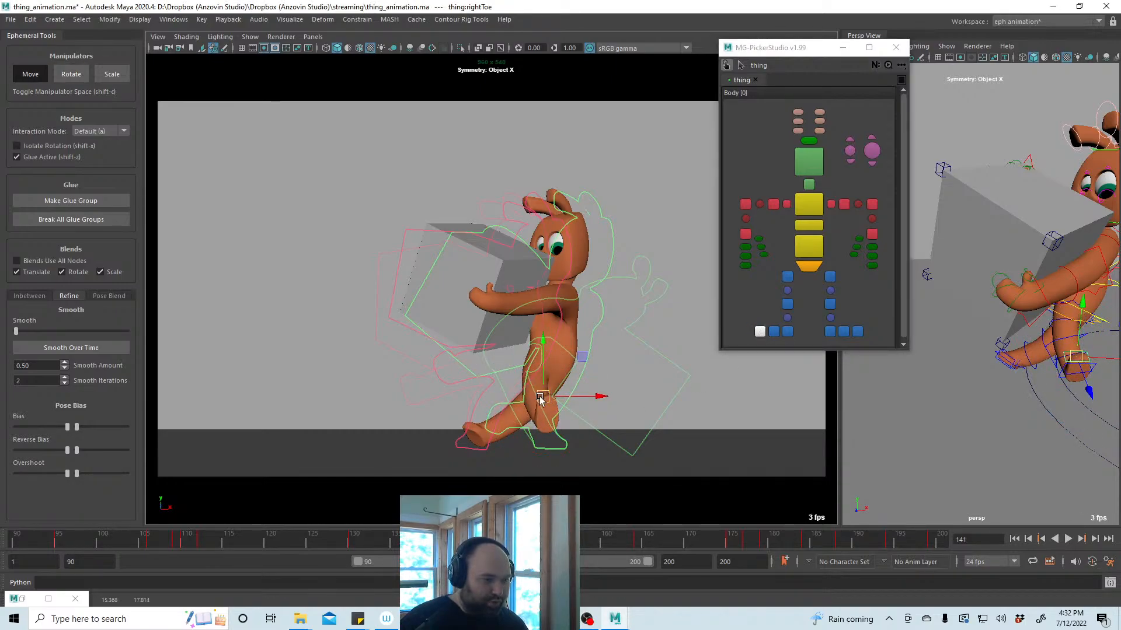
{"action": "key", "text": "alt+v"}
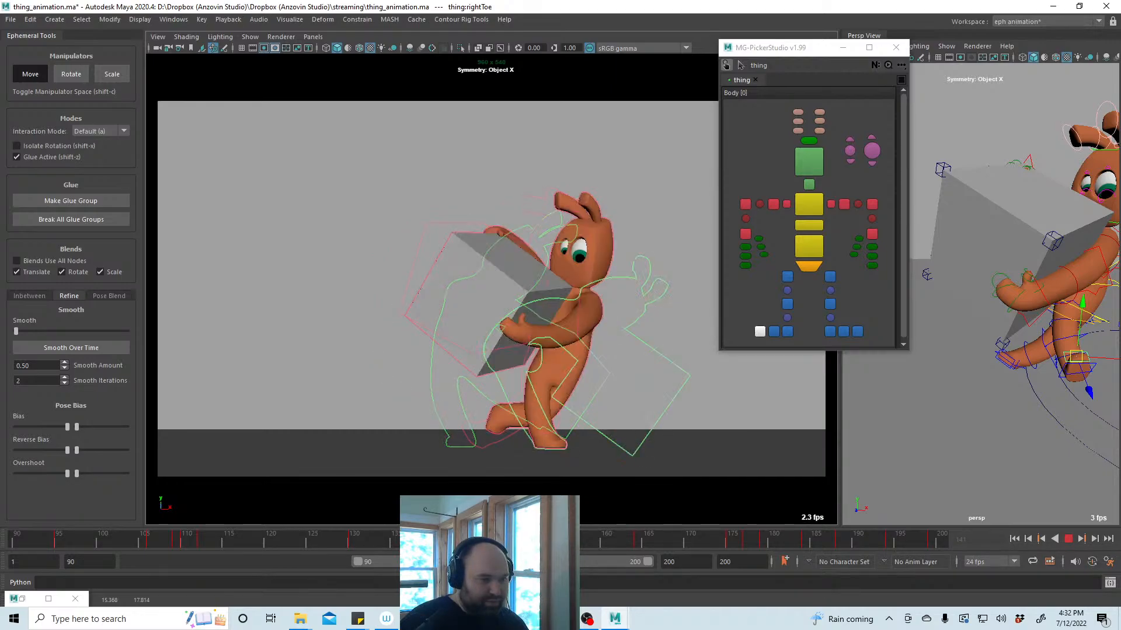
{"action": "key", "text": "alt+v"}
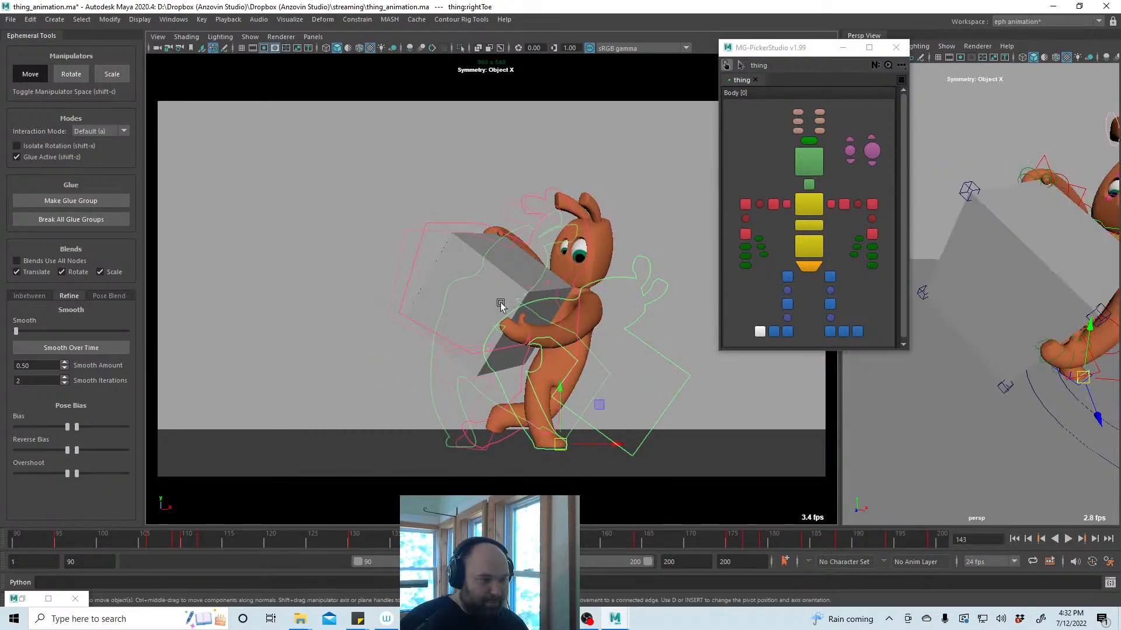
Rotate the box slightly at frame 143, refine its position, and play back the animation
{"action": "left_click", "coordinate": [488, 297]}
{"action": "key", "text": "e"}
{"action": "left_click_drag", "start_coordinate": [480, 337], "coordinate": [473, 334]}
{"action": "key", "text": "w"}
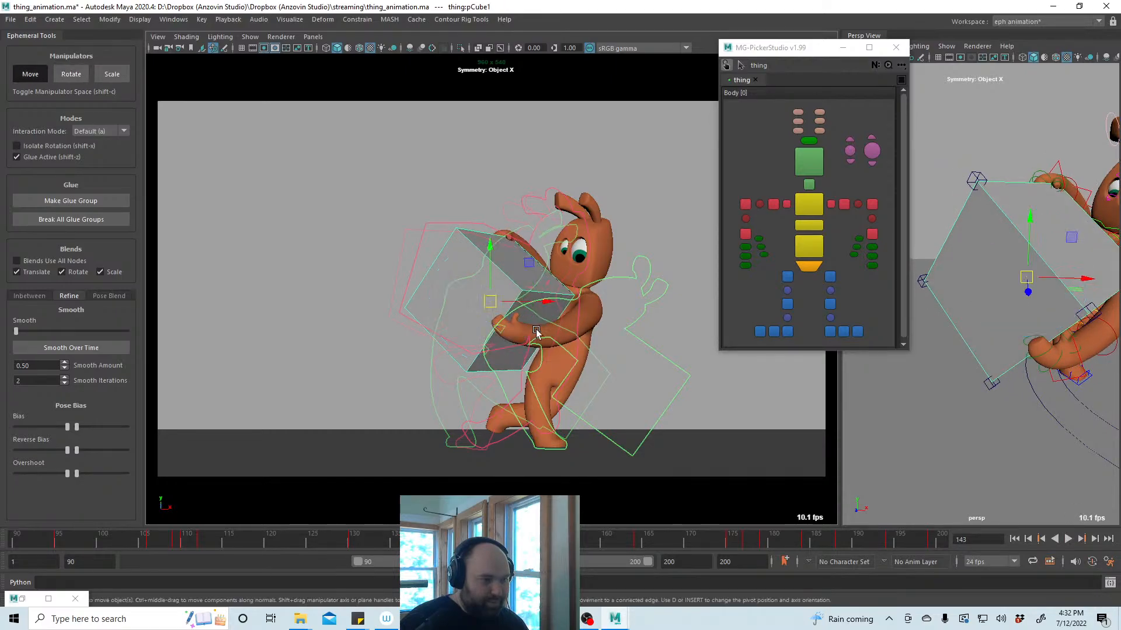
{"action": "key", "text": "alt+v"}
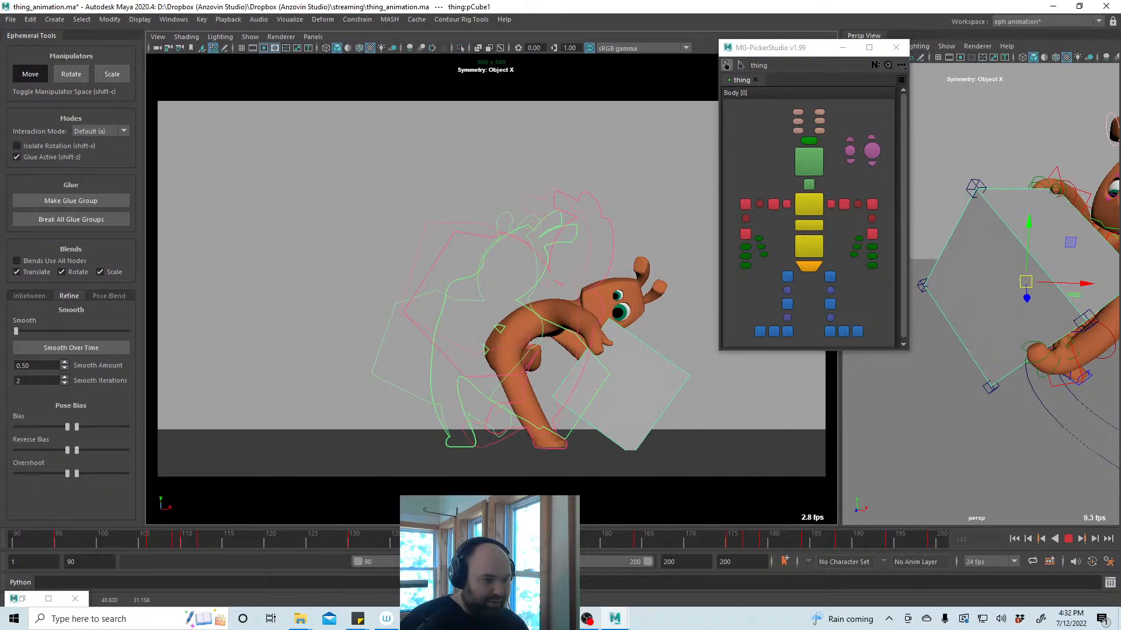
{"action": "key", "text": "alt+v"}
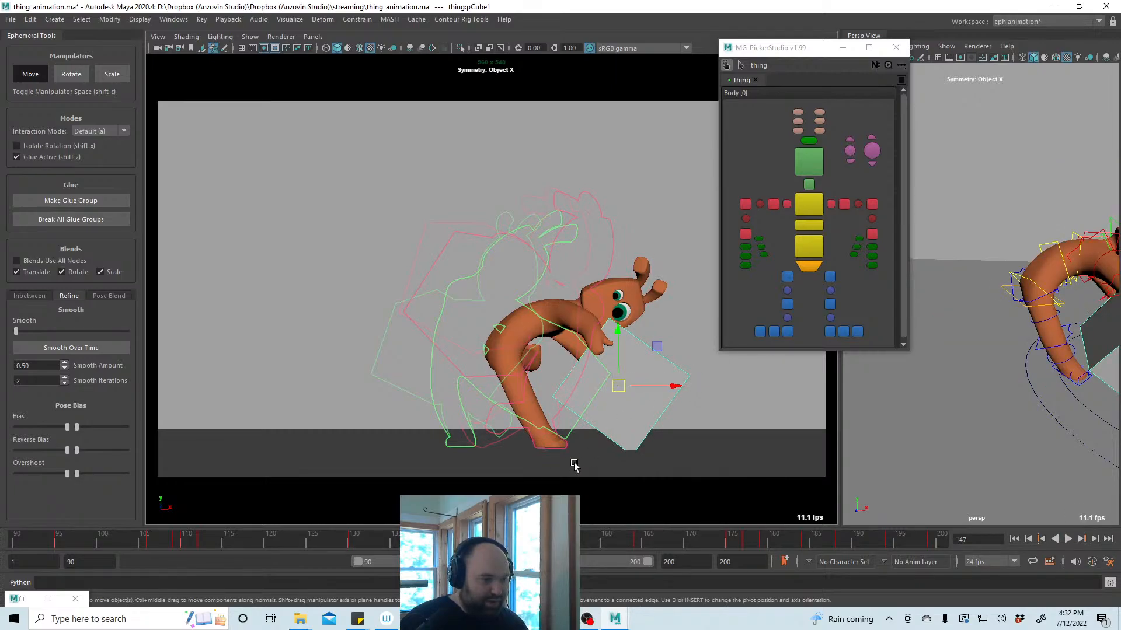
Rotate the box at frame 147, move it slightly up towards the character, and play back the animation
{"action": "middle_click_drag", "start_coordinate": [1057, 389], "coordinate": [982, 383], "text": "alt"}
{"action": "left_click_drag", "start_coordinate": [1042, 384], "coordinate": [998, 398], "text": "alt"}
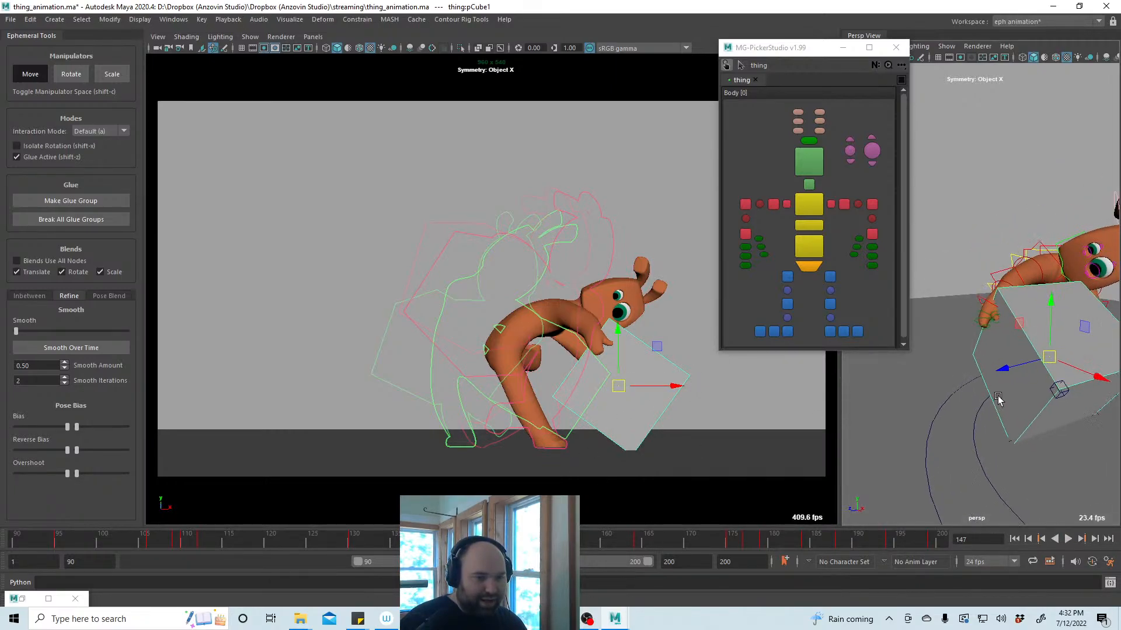
{"action": "key", "text": "e"}
{"action": "left_click_drag", "start_coordinate": [651, 395], "coordinate": [610, 373]}
{"action": "key", "text": "w"}
{"action": "key", "text": "e"}
{"action": "key", "text": "w"}
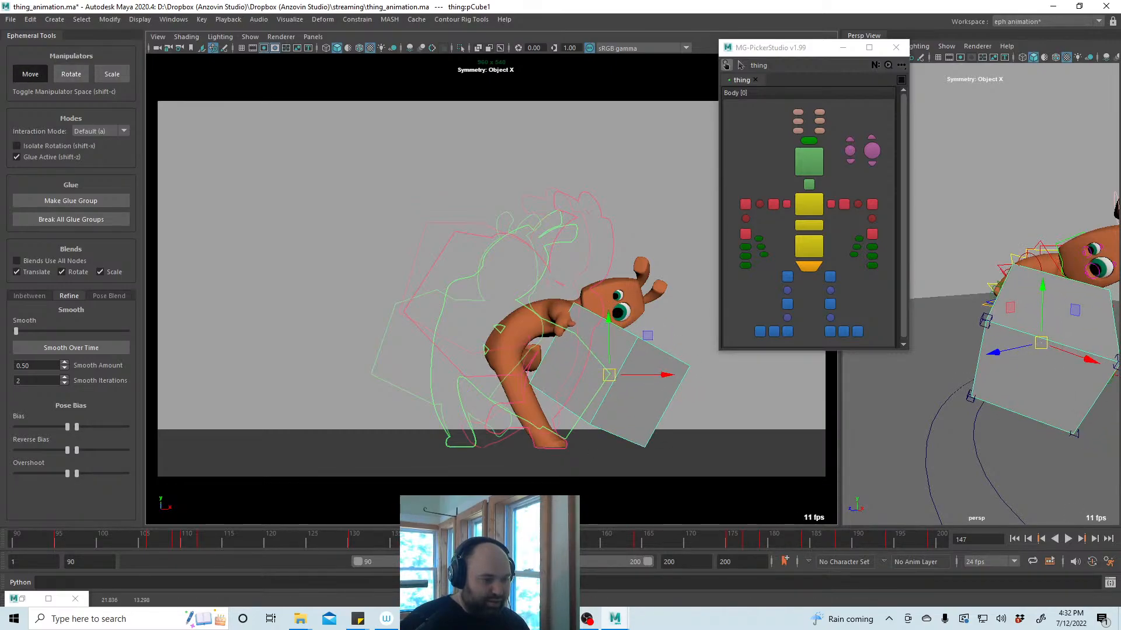
{"action": "key", "text": "alt+v"}
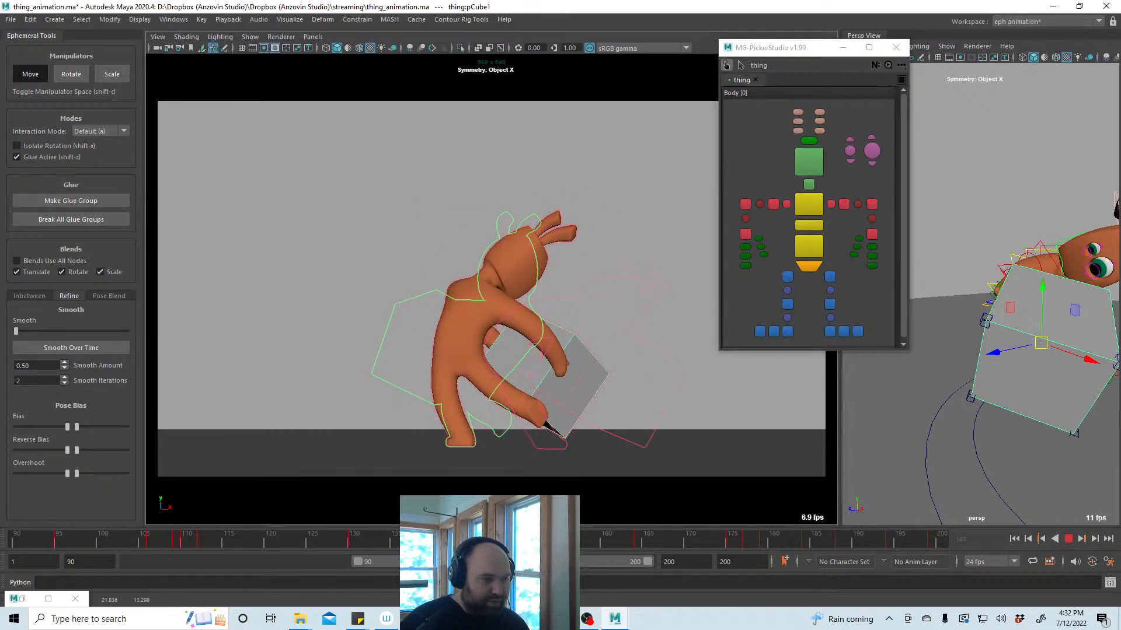
{"action": "key", "text": "alt+v"}
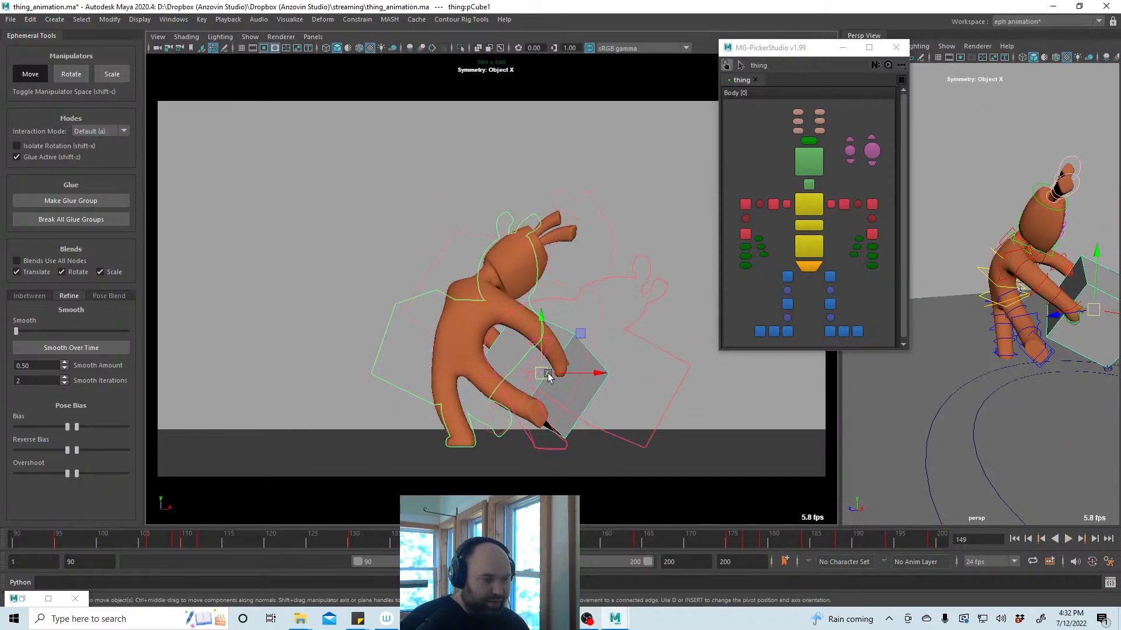
Move the box at frame 149 forward, away from the character, and refine its position
{"action": "mouse_move", "coordinate": [548, 374]}
{"action": "left_mouse_down"}
{"action": "mouse_move", "coordinate": [595, 352]}
{"action": "mouse_move", "coordinate": [558, 367]}
{"action": "left_mouse_up"}
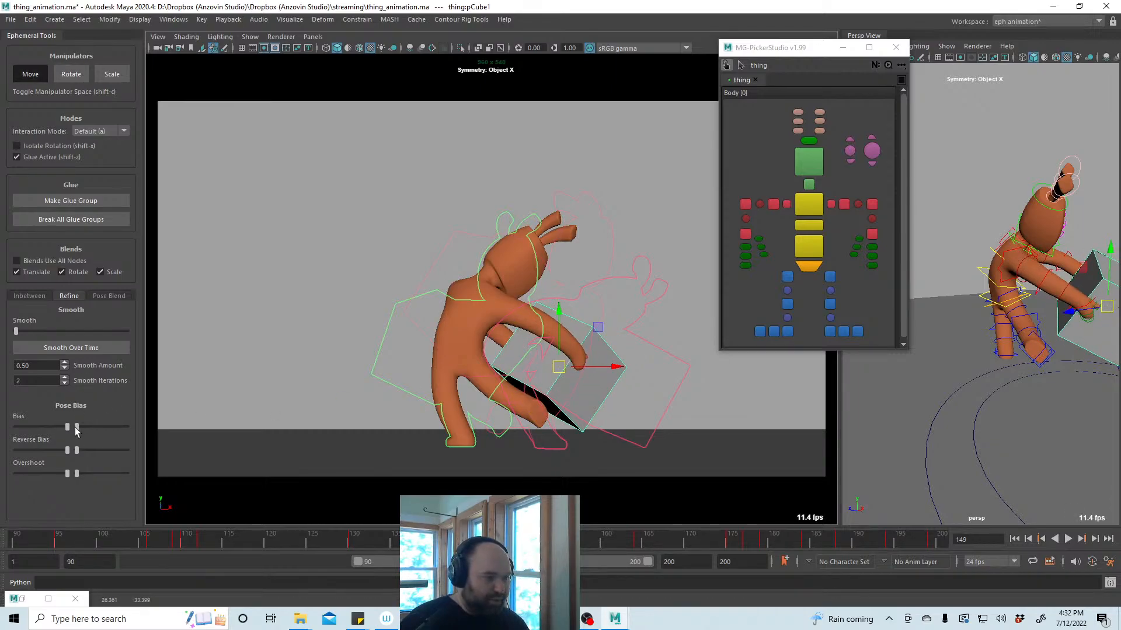
{"action": "left_click_drag", "start_coordinate": [67, 429], "coordinate": [41, 431]}
{"action": "left_click_drag", "start_coordinate": [579, 368], "coordinate": [595, 366]}
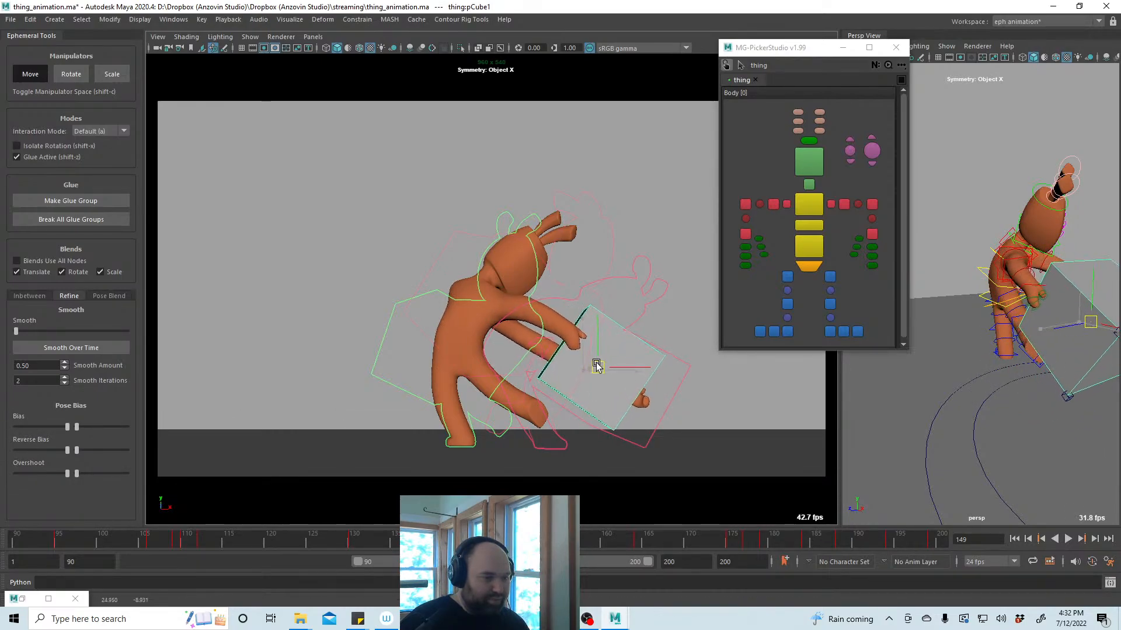
Raise the right shoulder slightly at frame 149 and shift the right elbow slightly forward and down
{"action": "left_click", "coordinate": [816, 207]}
{"action": "key", "text": "e"}
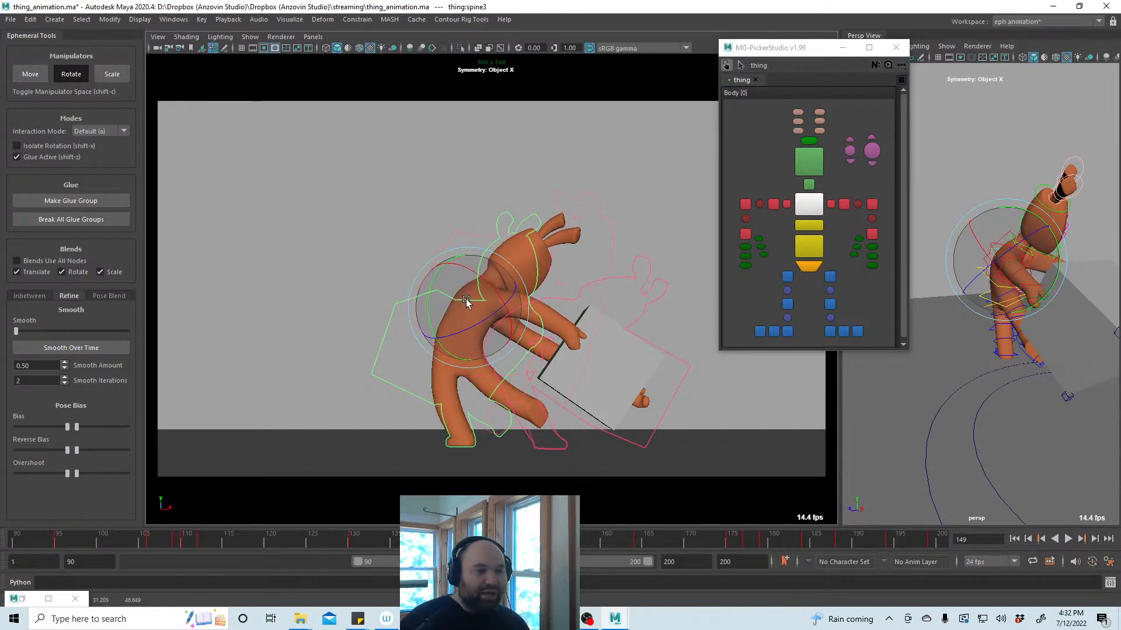
{"action": "key", "text": "w"}
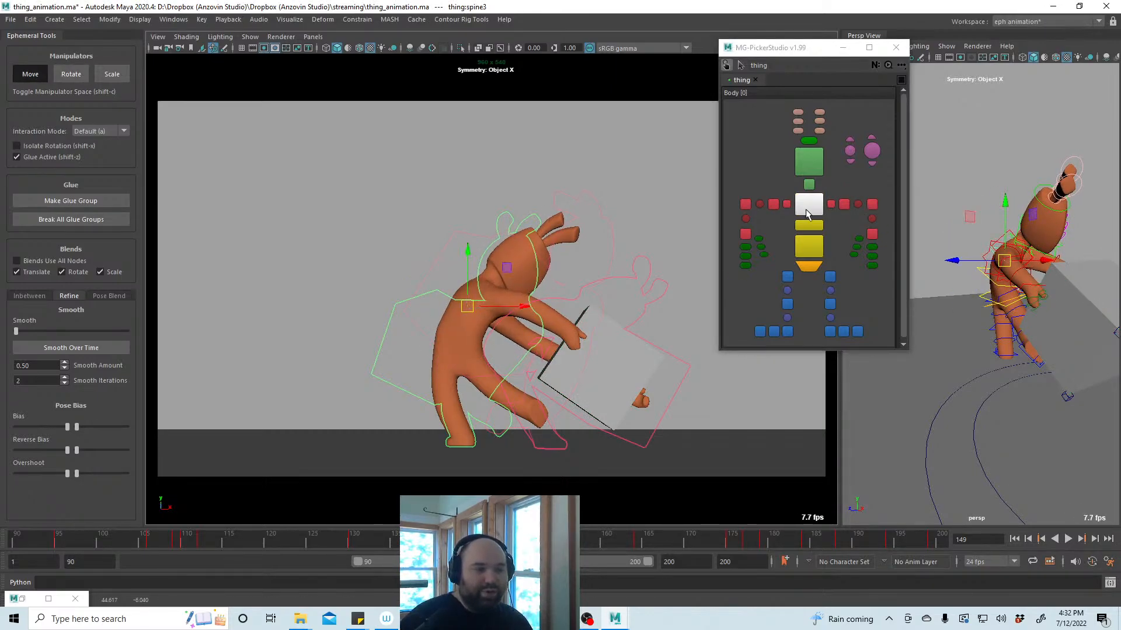
{"action": "left_click", "coordinate": [844, 204]}
{"action": "left_click", "coordinate": [773, 206]}
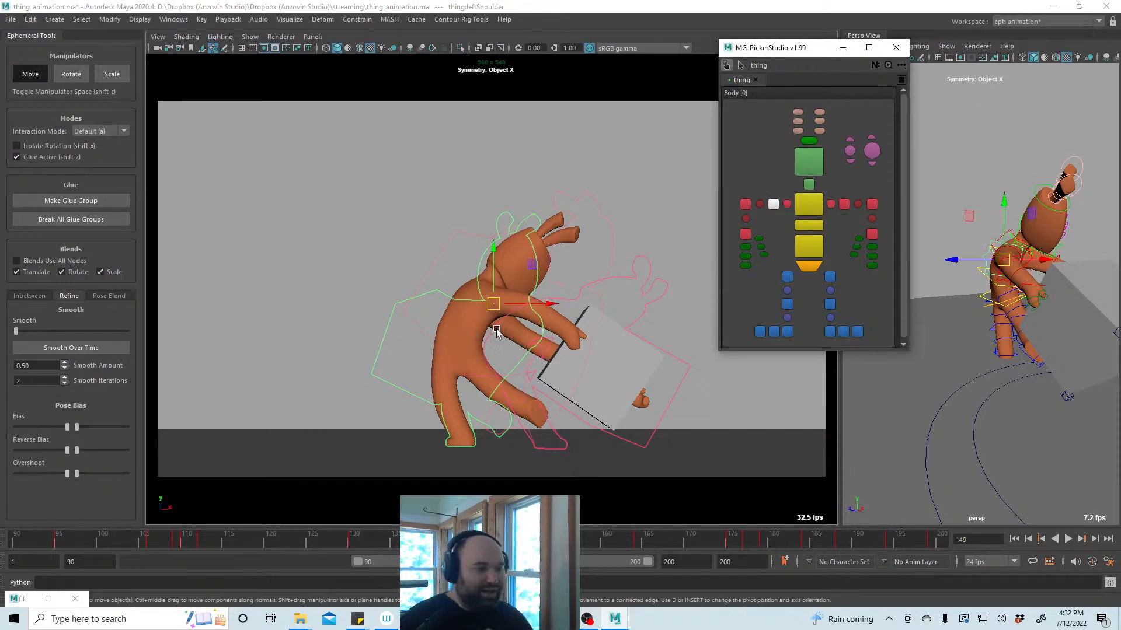
{"action": "left_click_drag", "start_coordinate": [491, 310], "coordinate": [494, 308]}
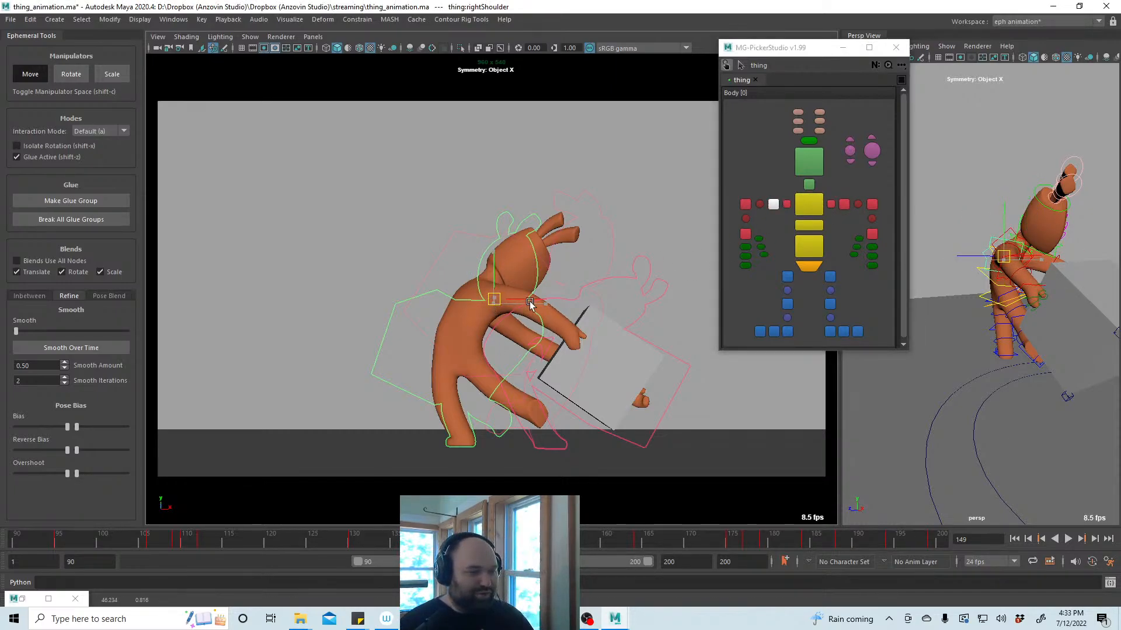
{"action": "left_click", "coordinate": [745, 205]}
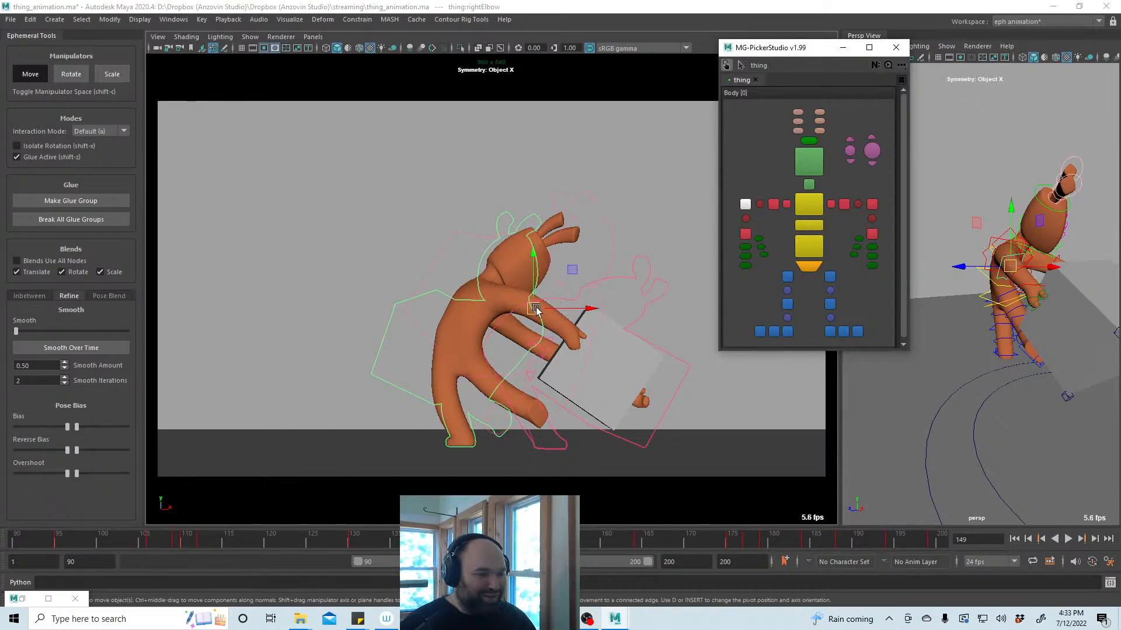
{"action": "left_click_drag", "start_coordinate": [536, 309], "coordinate": [541, 314]}
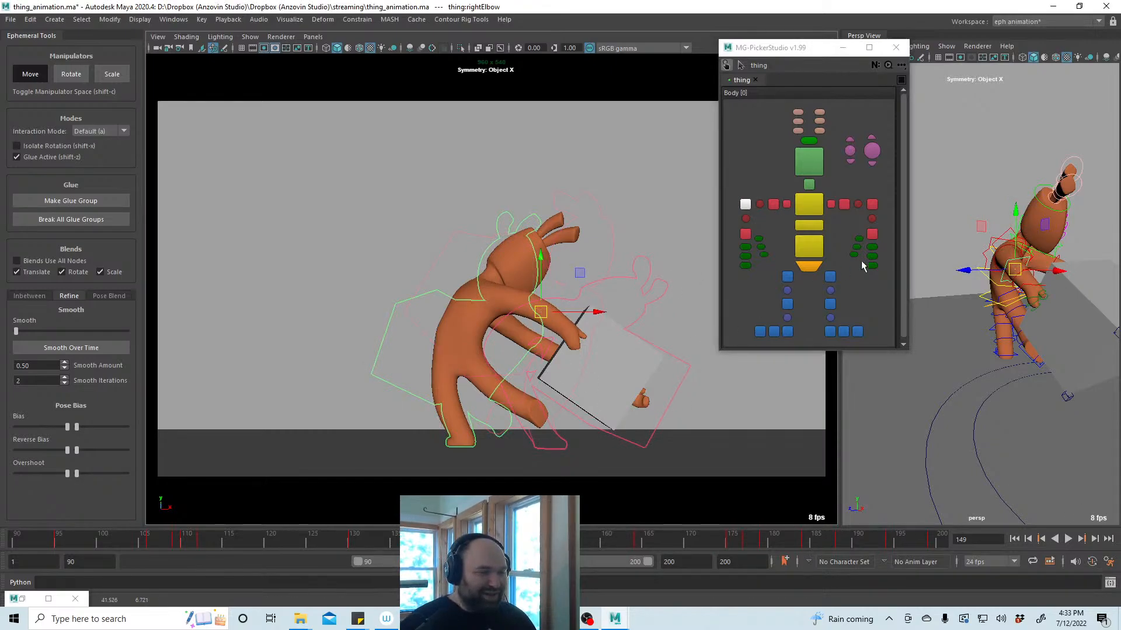
Turn off Glue Active, tuck the left hand behind the box at frame 149, and play back the animation
{"action": "left_click", "coordinate": [873, 236]}
{"action": "left_click_drag", "start_coordinate": [636, 399], "coordinate": [588, 371]}
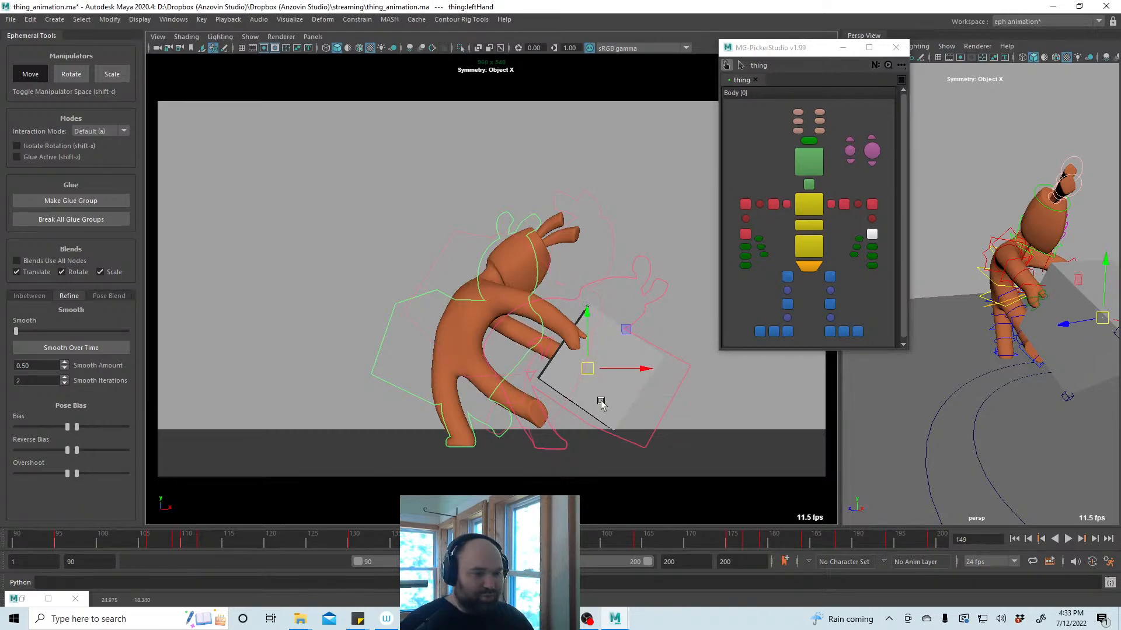
{"action": "key", "text": "alt+v"}
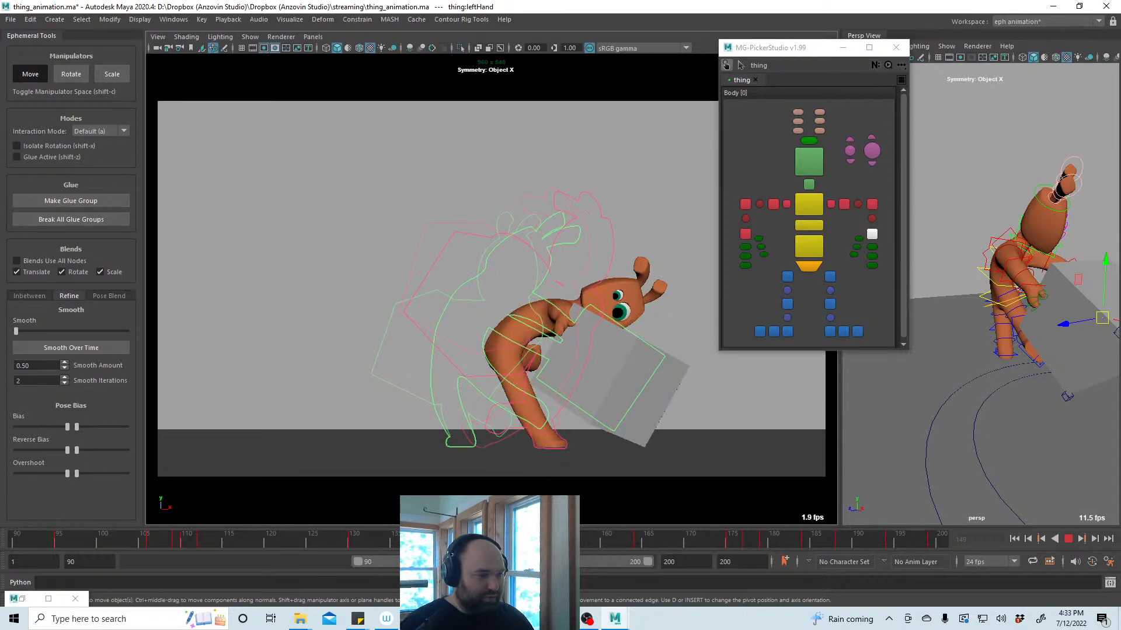
{"action": "key", "text": "alt+v"}
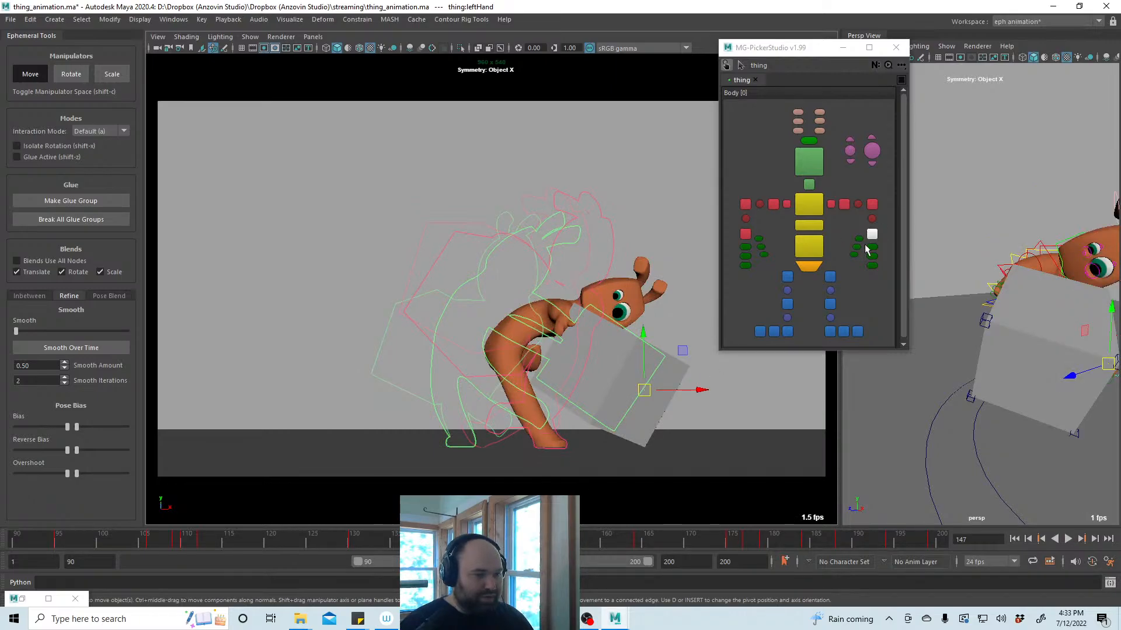
Move the left hand to the box's lower far edge at frame 147, reposition the right hand, and play back the animation
{"action": "left_click_drag", "start_coordinate": [643, 391], "coordinate": [667, 407]}
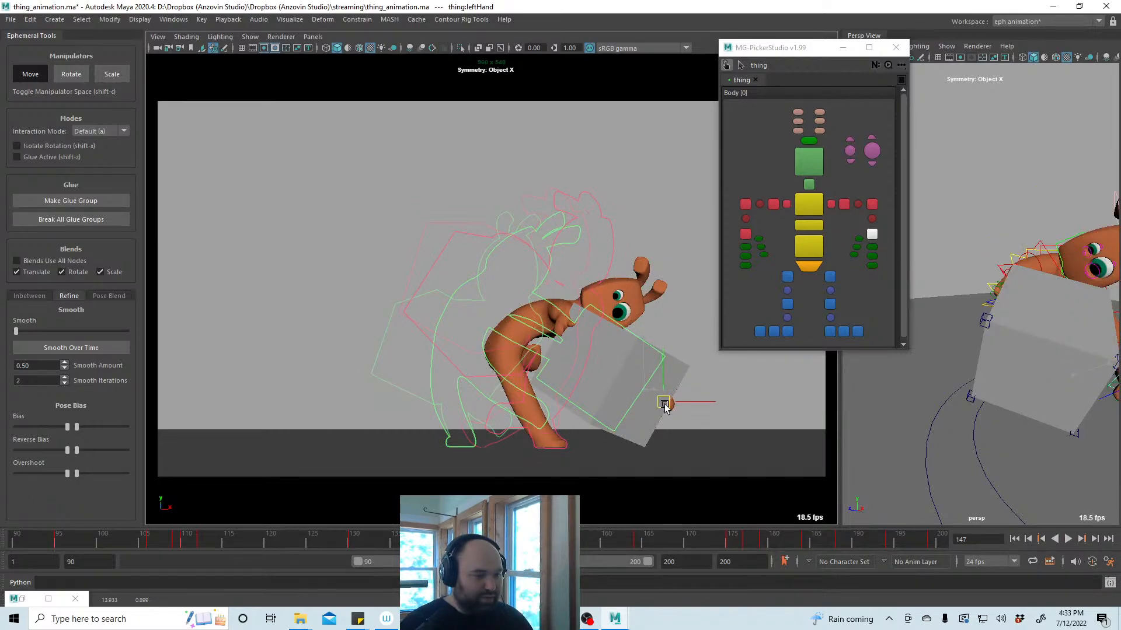
{"action": "left_click", "coordinate": [748, 234]}
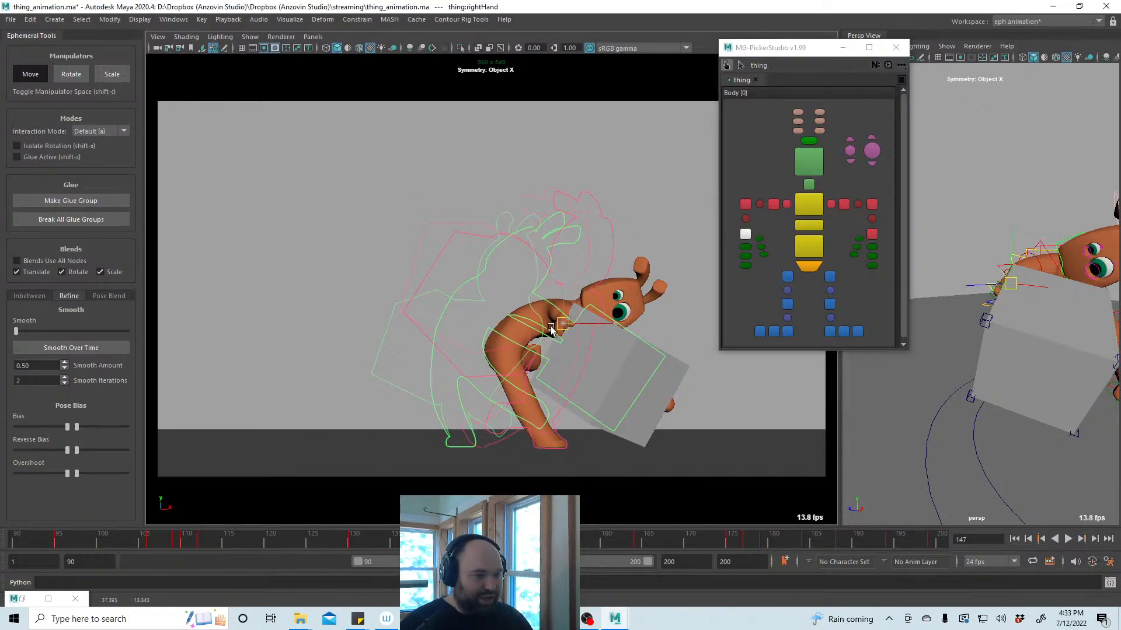
{"action": "key", "text": "e"}
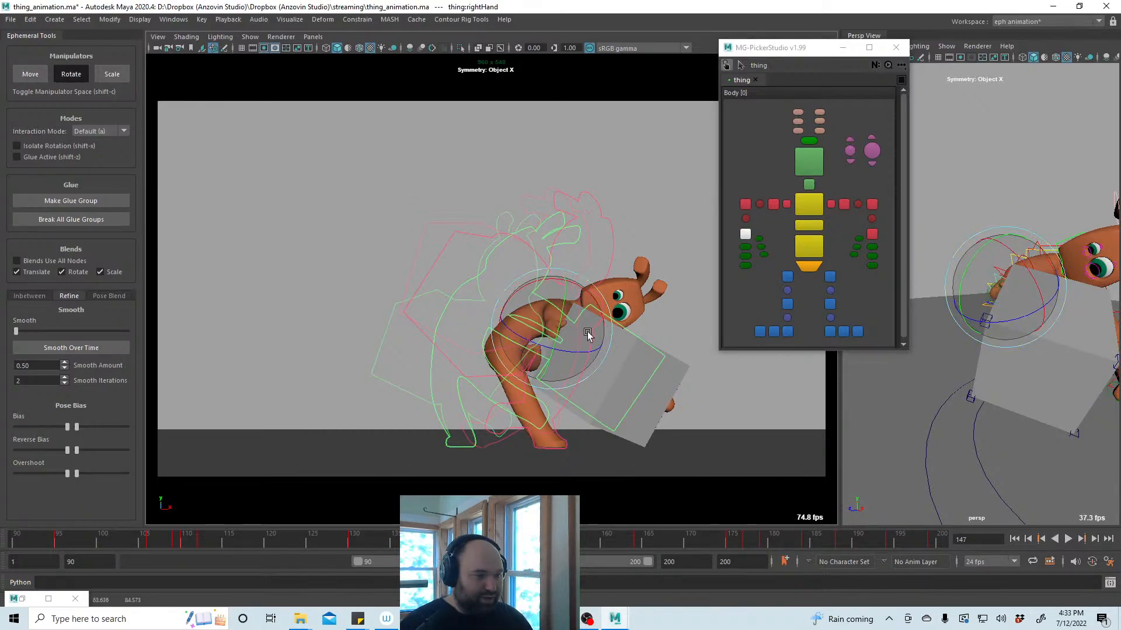
{"action": "key", "text": "w"}
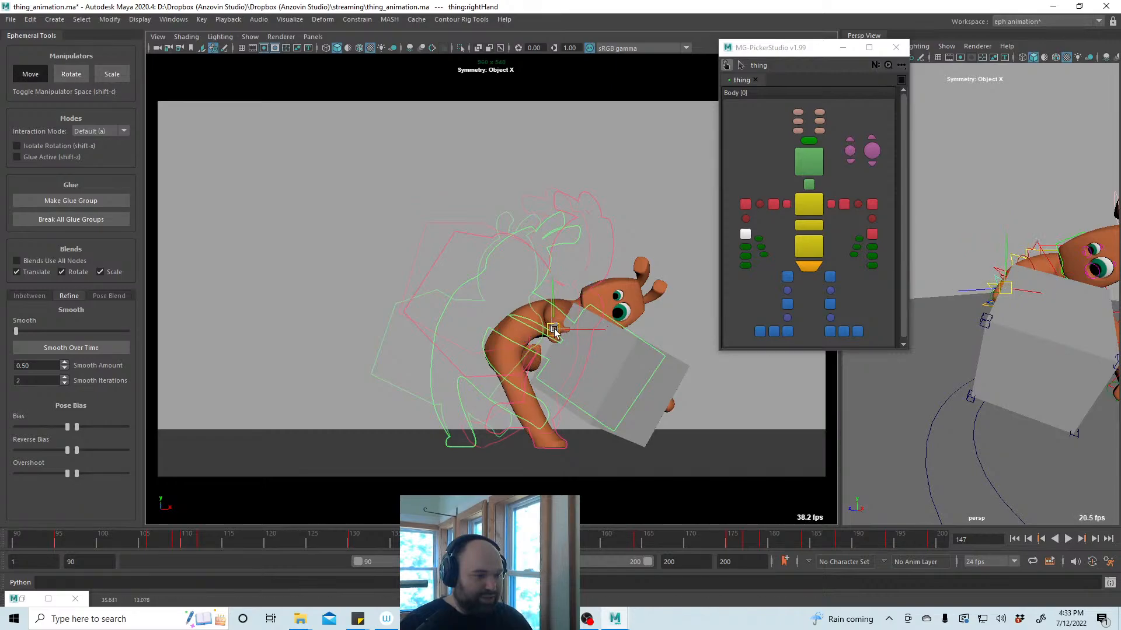
{"action": "key", "text": "alt+v"}
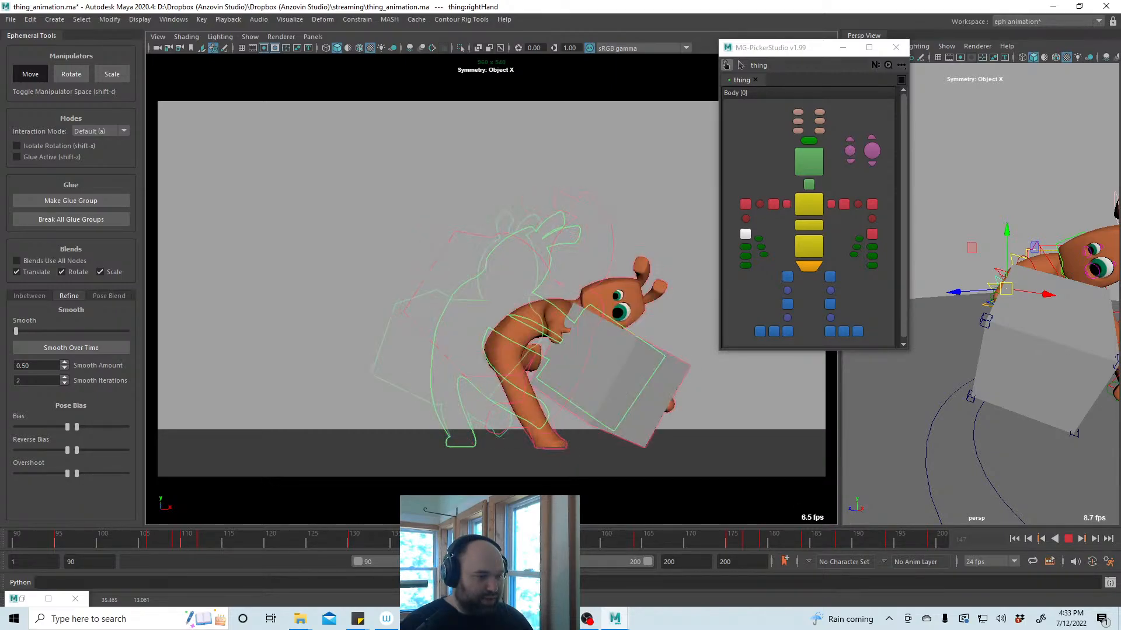
{"action": "key", "text": "Escape"}
Rotate the right hand at frame 147 and reposition it against the box's near edge
{"action": "left_click", "coordinate": [745, 203]}
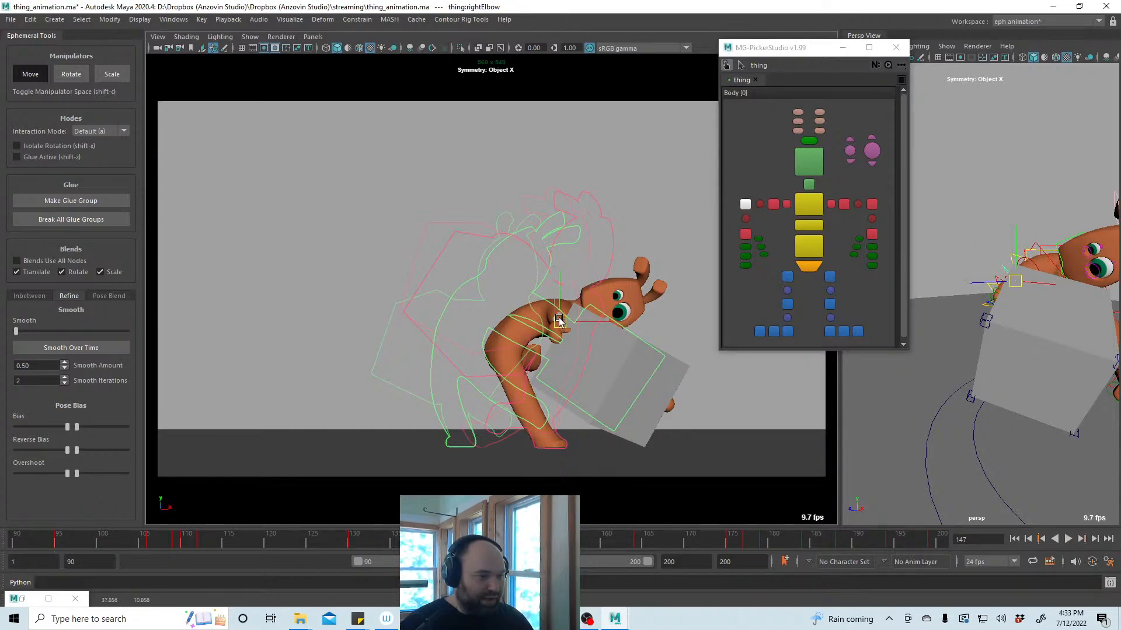
{"action": "left_click", "coordinate": [745, 234]}
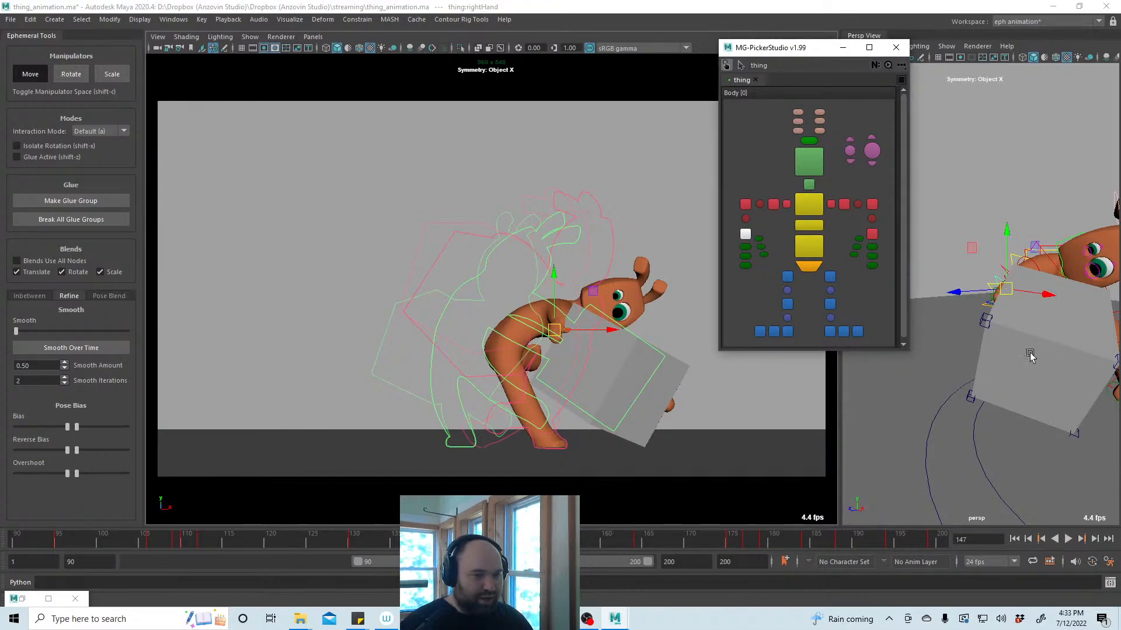
{"action": "left_click_drag", "start_coordinate": [1030, 356], "coordinate": [968, 412], "text": "alt"}
{"action": "right_click_drag", "start_coordinate": [968, 413], "coordinate": [1008, 422], "text": "alt"}
{"action": "left_click_drag", "start_coordinate": [1008, 423], "coordinate": [957, 409], "text": "alt"}
{"action": "key", "text": "e"}
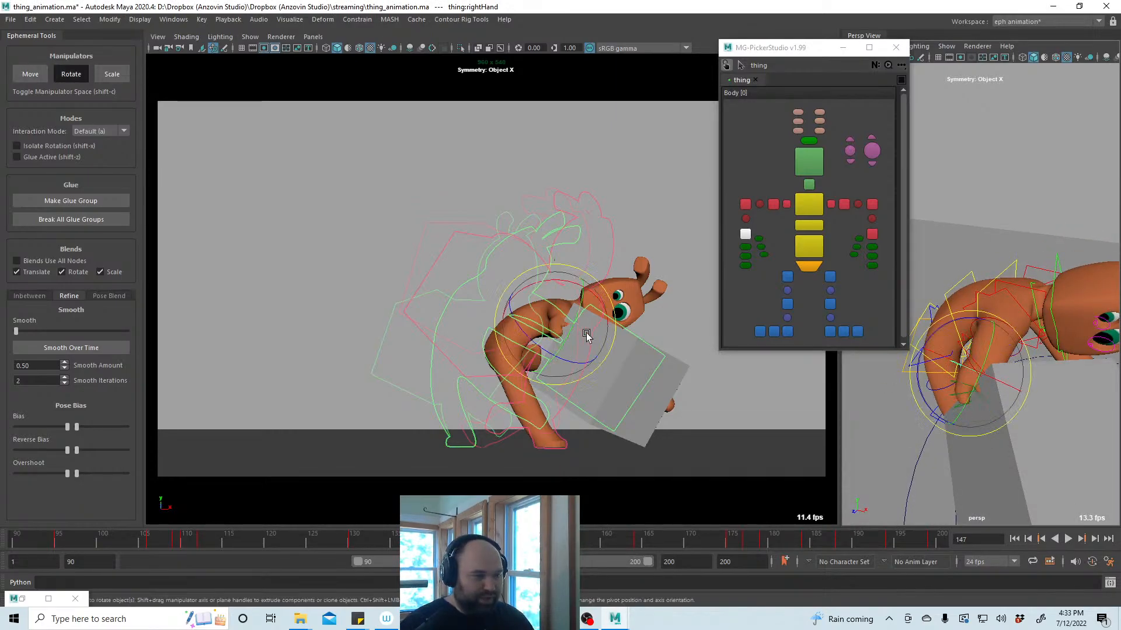
{"action": "left_click_drag", "start_coordinate": [587, 333], "coordinate": [557, 313]}
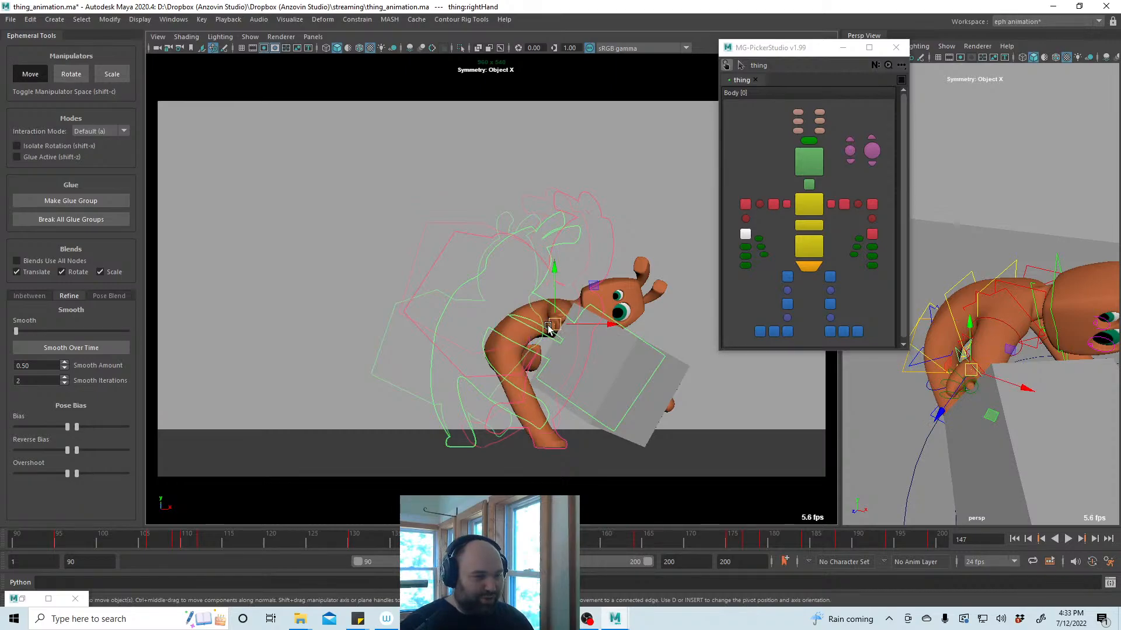
{"action": "left_click_drag", "start_coordinate": [553, 326], "coordinate": [558, 329]}
{"action": "left_click_drag", "start_coordinate": [993, 418], "coordinate": [988, 450], "text": "alt"}
{"action": "middle_click_drag", "start_coordinate": [988, 450], "coordinate": [940, 500], "text": "alt"}
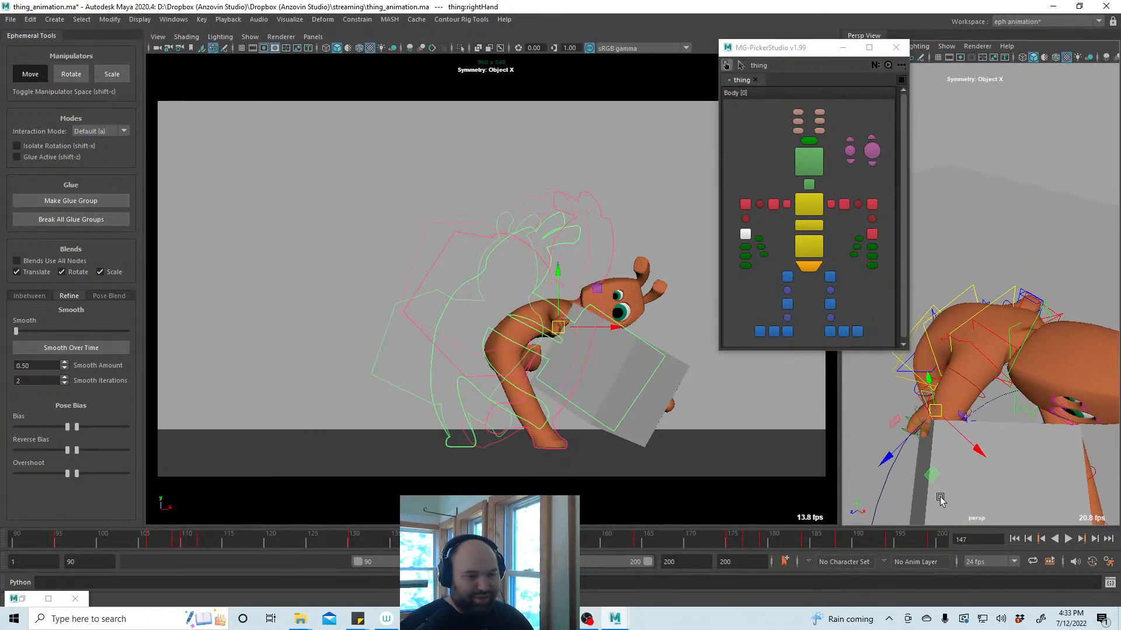
{"action": "left_click_drag", "start_coordinate": [931, 409], "coordinate": [943, 405]}
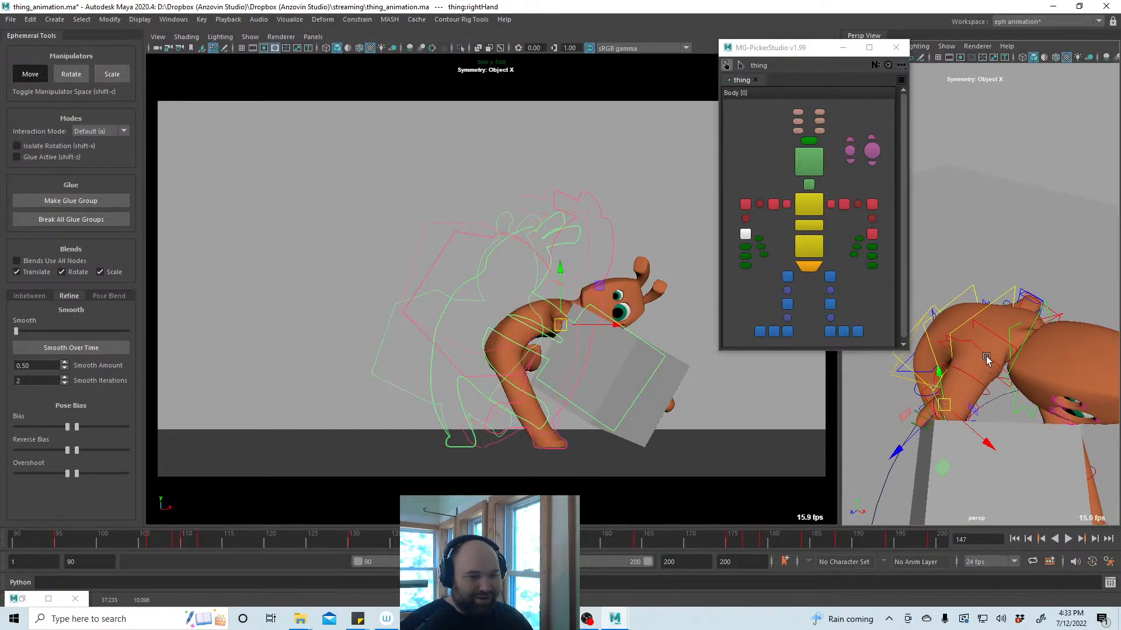
Refine the right elbow's position at frame 147 and play back the animation
{"action": "left_click", "coordinate": [745, 204]}
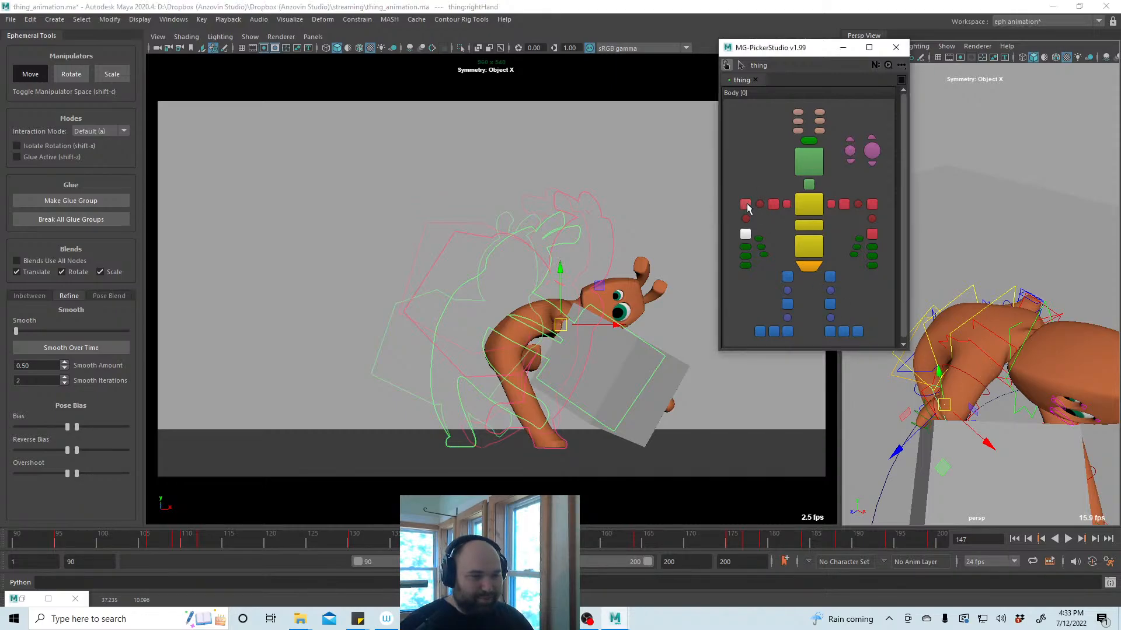
{"action": "left_click_drag", "start_coordinate": [952, 405], "coordinate": [975, 389]}
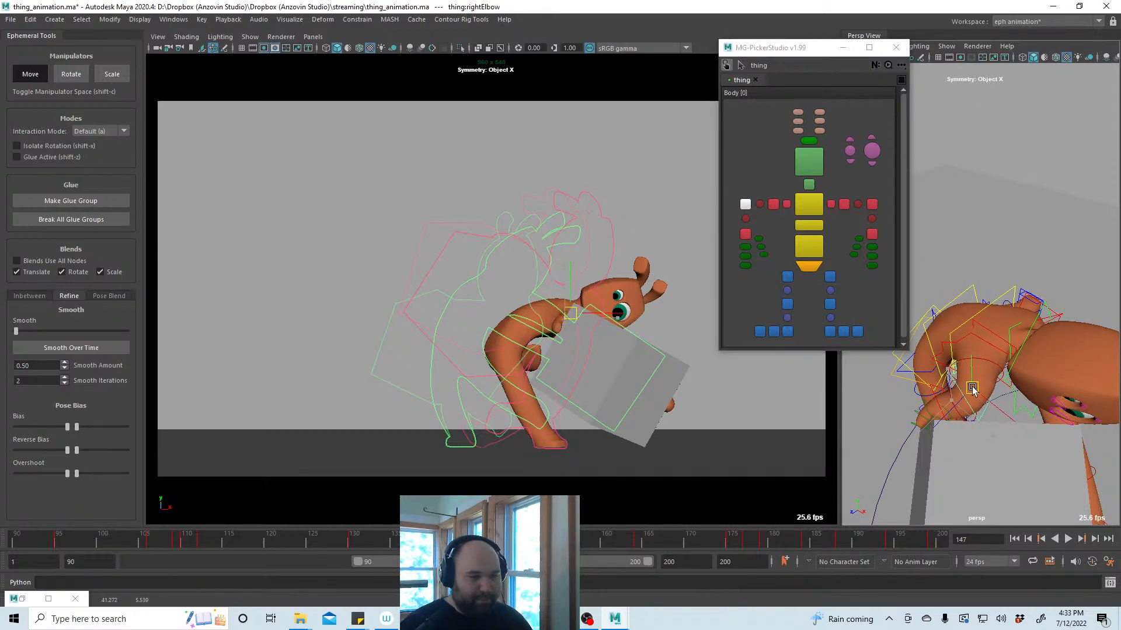
{"action": "left_click_drag", "start_coordinate": [570, 314], "coordinate": [567, 313]}
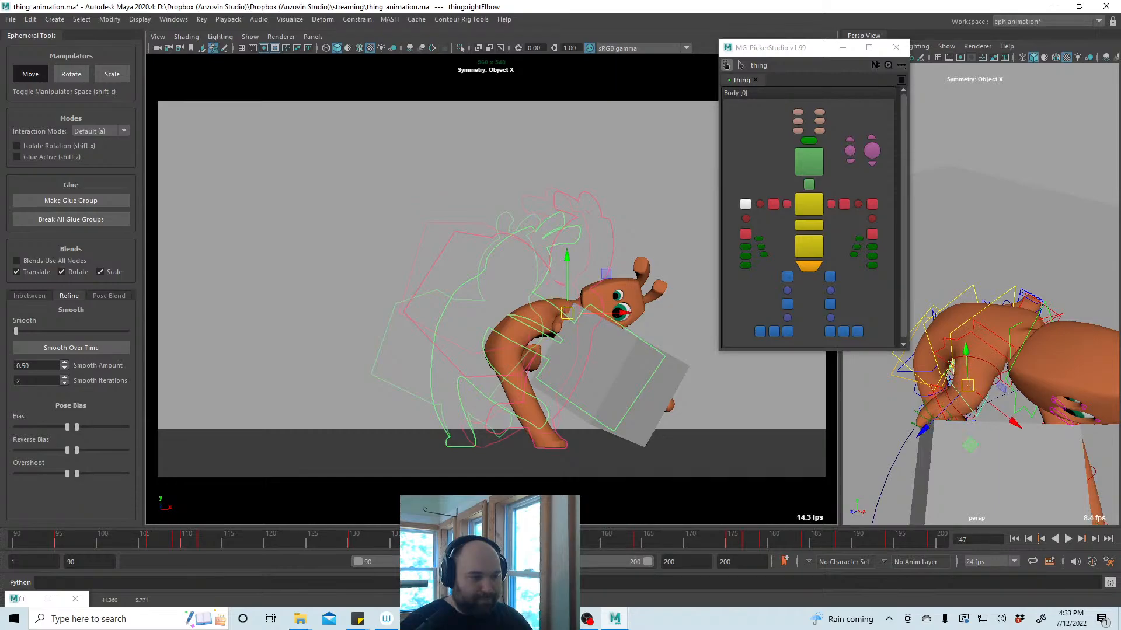
{"action": "key", "text": "alt+v"}
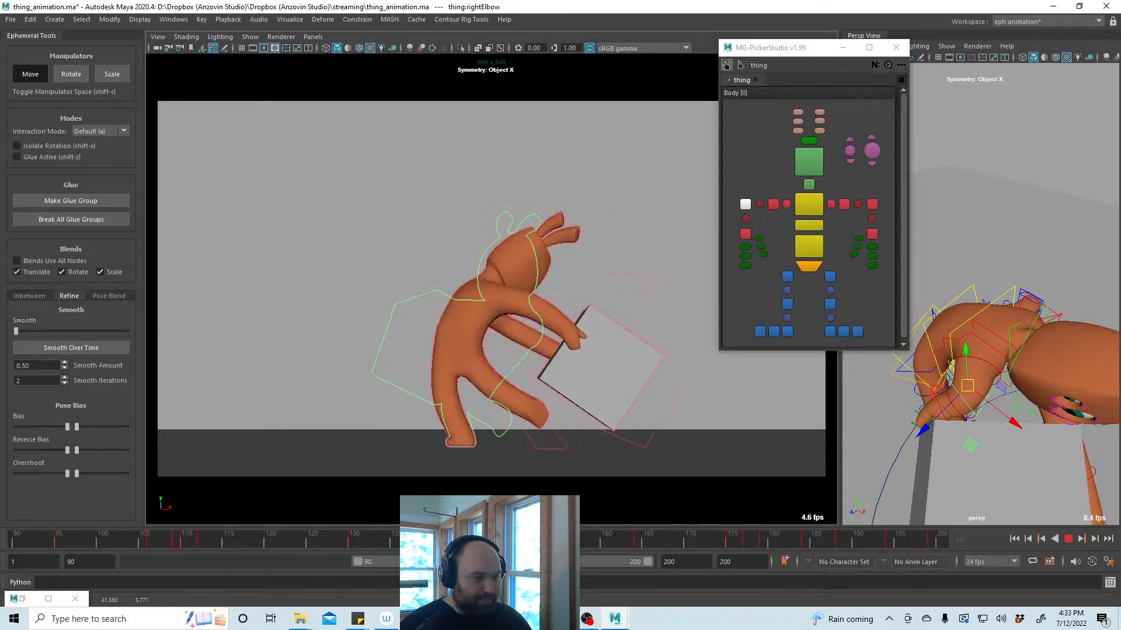
{"action": "key", "text": "alt+v"}
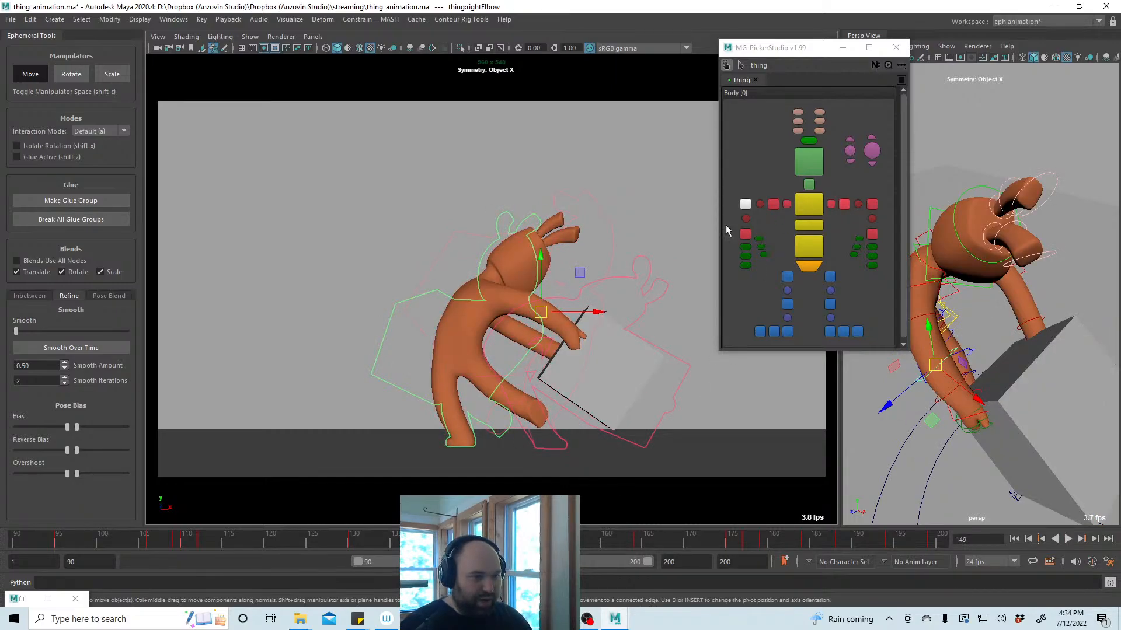
Lower the right elbow at frame 149 and adjust the contour controls of the upper arm and forearm
{"action": "left_click_drag", "start_coordinate": [529, 312], "coordinate": [520, 321]}
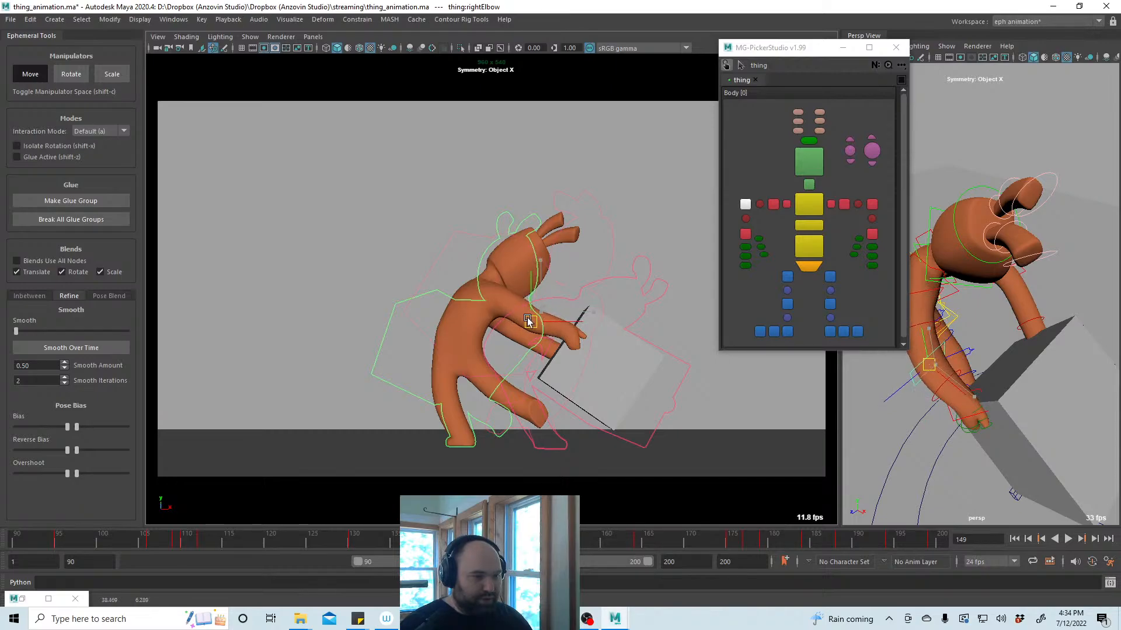
{"action": "left_click", "coordinate": [760, 204]}
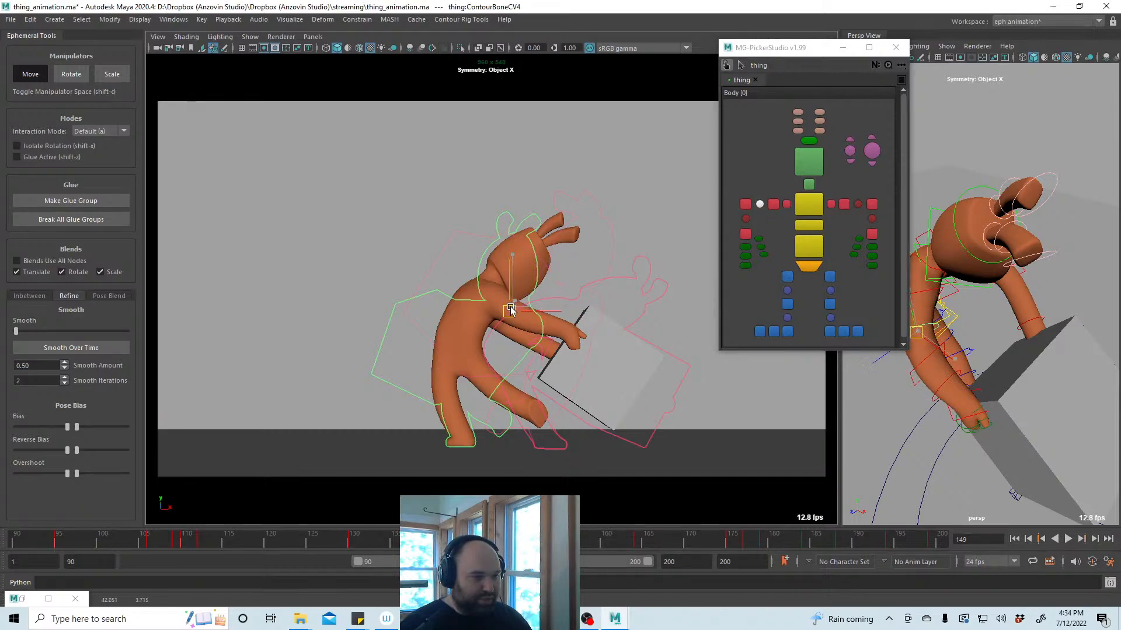
{"action": "left_click", "coordinate": [745, 218]}
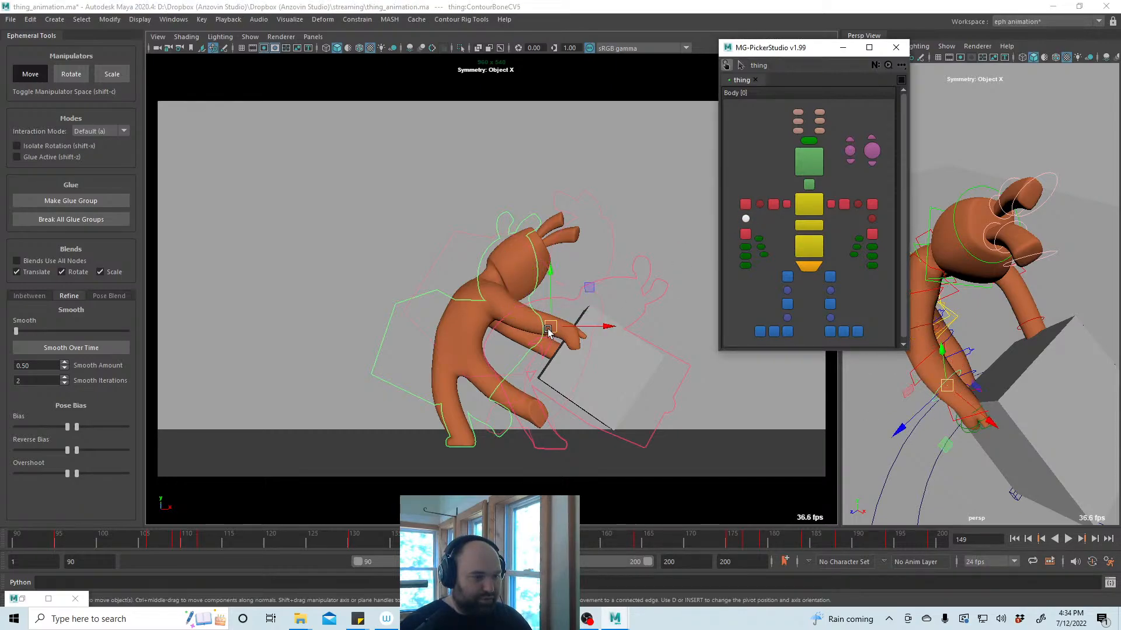
Lower the right shoulder slightly at frame 149 and fine-tune the right elbow's position
{"action": "left_click", "coordinate": [779, 205]}
{"action": "left_click", "coordinate": [774, 206]}
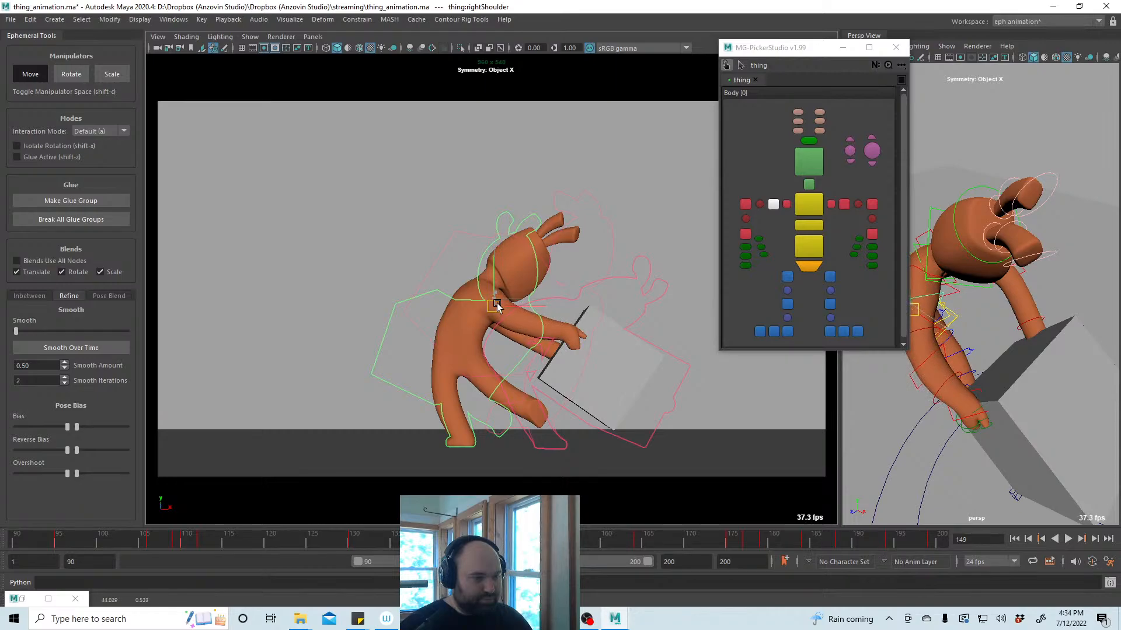
{"action": "left_click", "coordinate": [746, 205]}
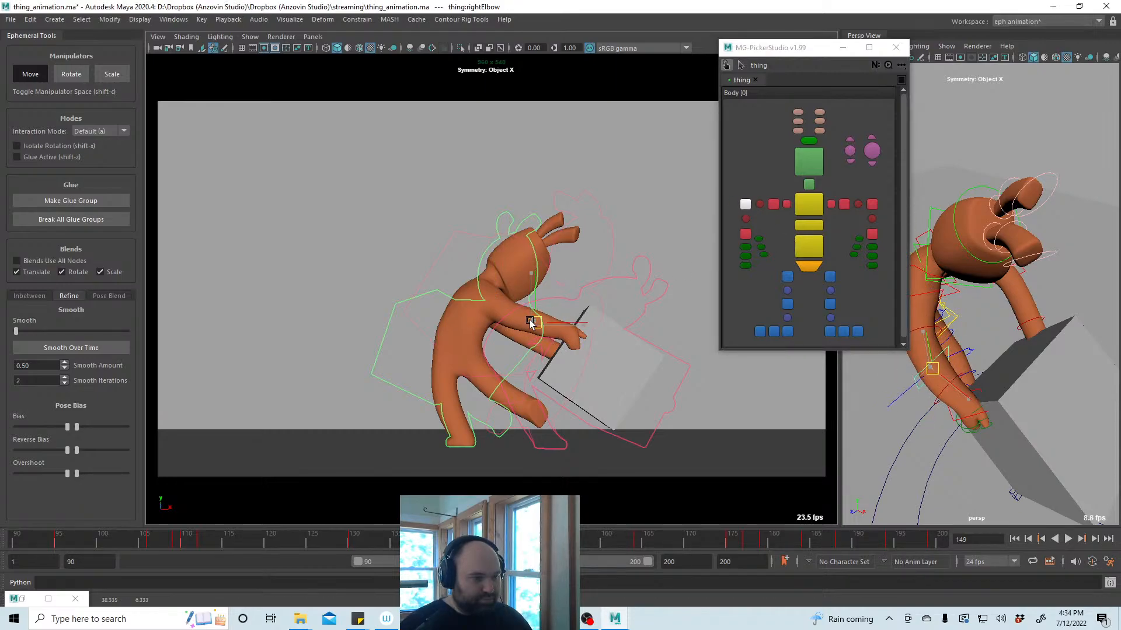
{"action": "left_click_drag", "start_coordinate": [530, 321], "coordinate": [531, 323]}
{"action": "key", "text": "Up"}
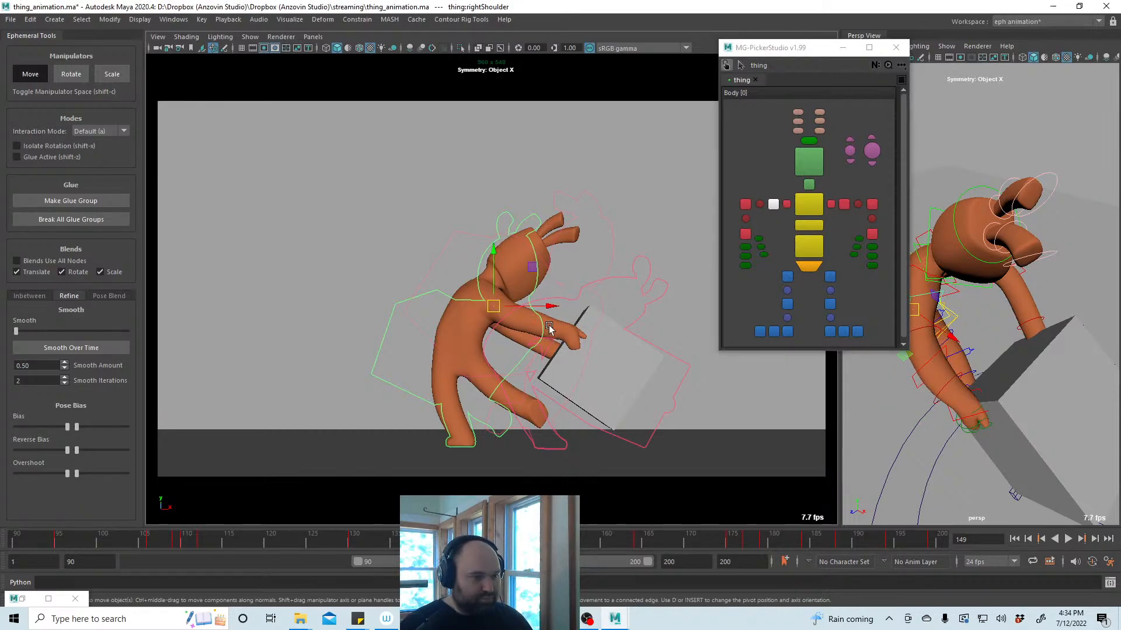
Refine the curve of the right arm at frame 149 with its upper arm and forearm contour controls
{"action": "left_click", "coordinate": [760, 205]}
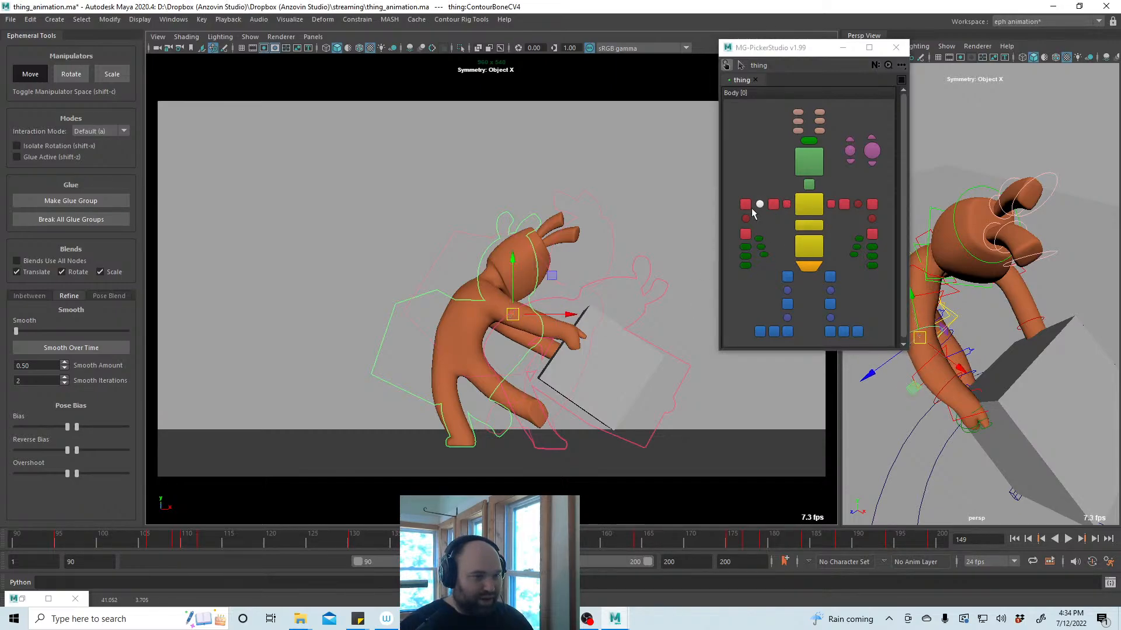
{"action": "left_click", "coordinate": [529, 325]}
{"action": "left_click_drag", "start_coordinate": [526, 328], "coordinate": [550, 331]}
{"action": "left_click", "coordinate": [745, 219]}
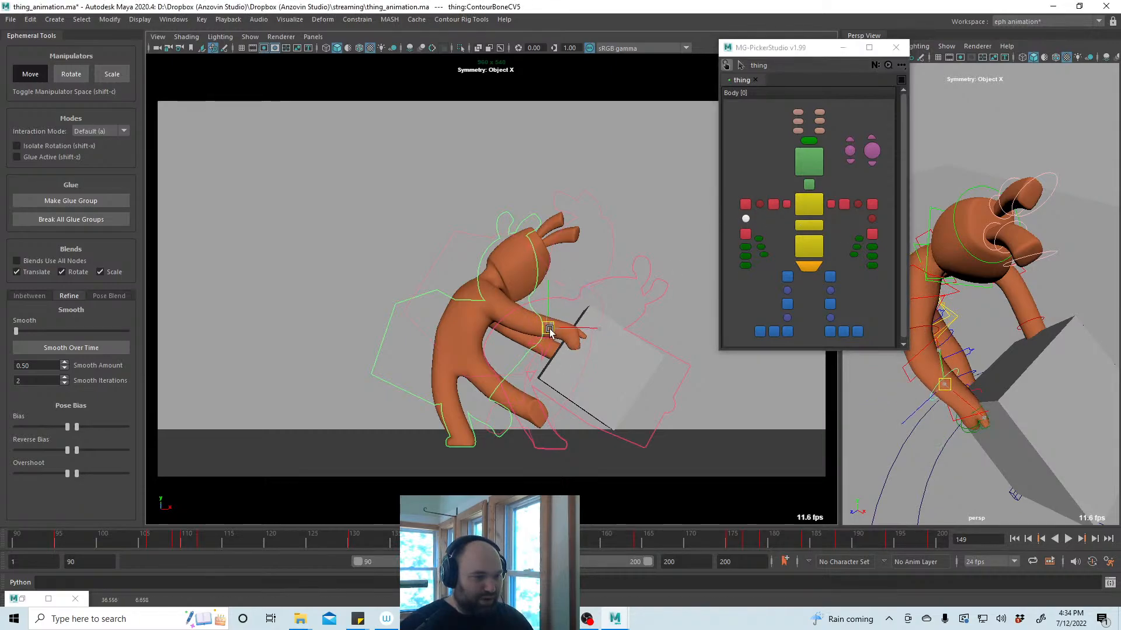
Rotate the base contour control of the right thumb at frame 149 and check the pose in playback
{"action": "left_click", "coordinate": [760, 248]}
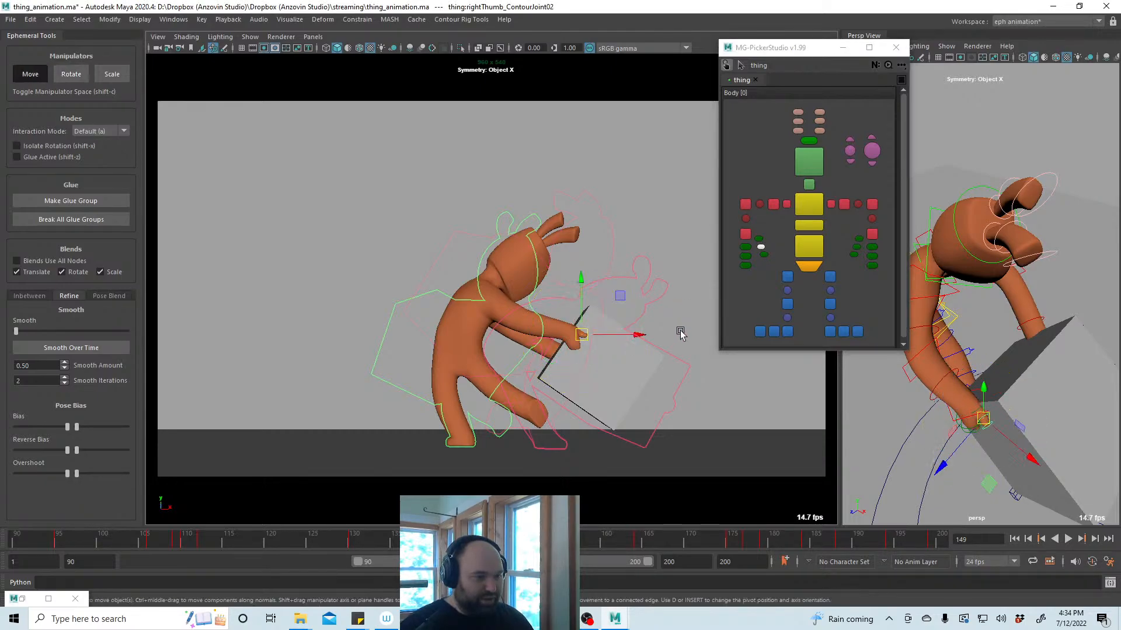
{"action": "left_click", "coordinate": [758, 238]}
{"action": "key", "text": "e"}
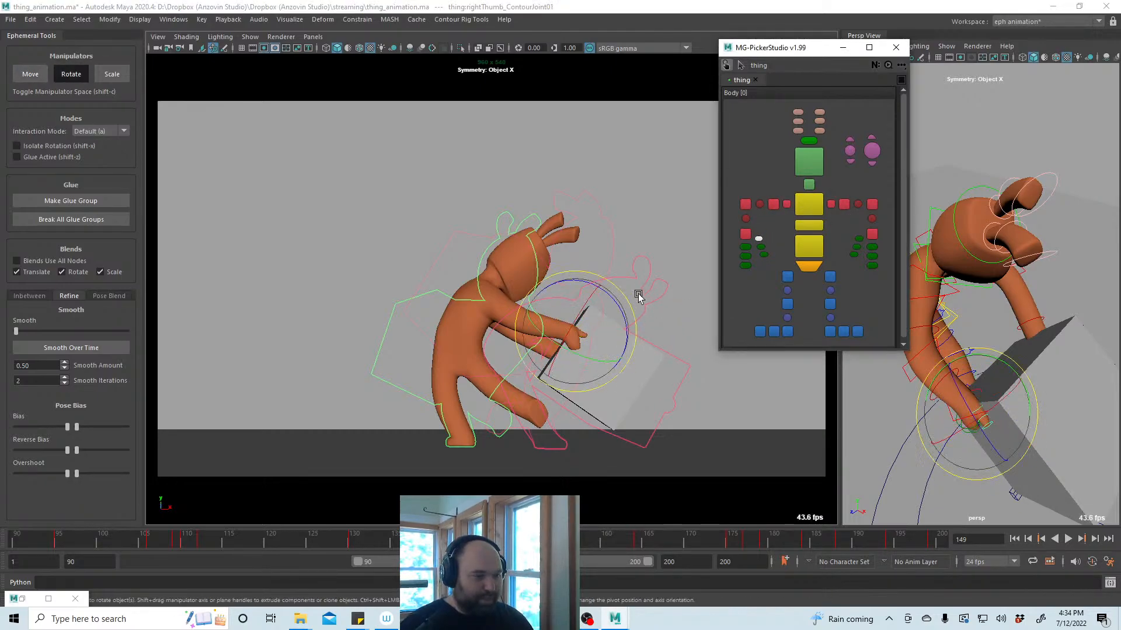
{"action": "left_click_drag", "start_coordinate": [611, 270], "coordinate": [610, 323]}
{"action": "key", "text": "w"}
{"action": "key", "text": "alt+v"}
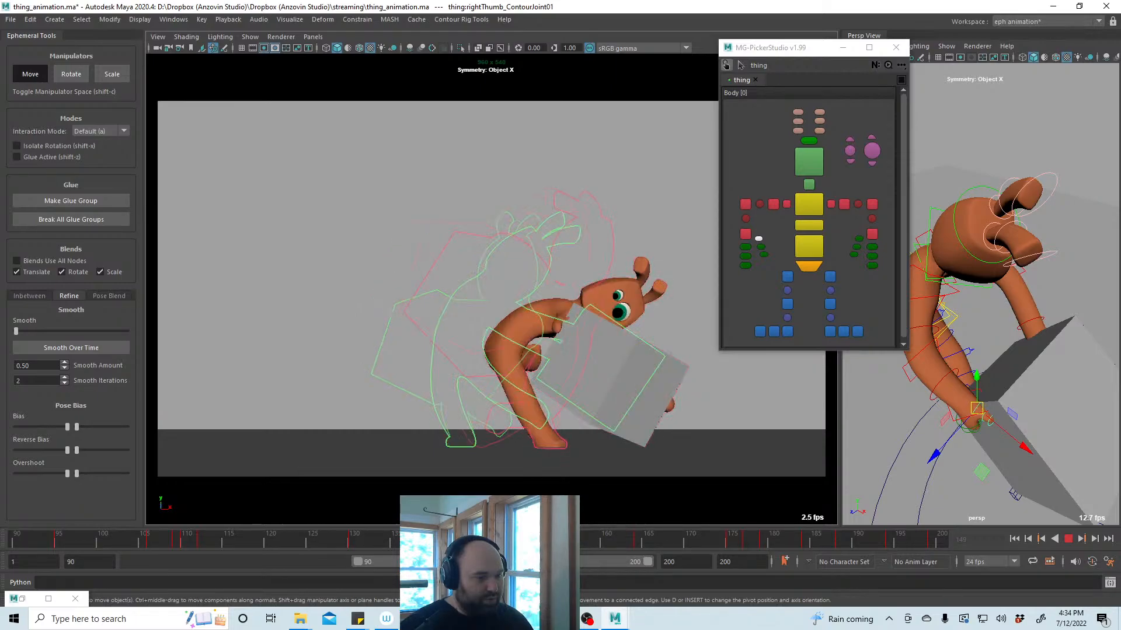
{"action": "key", "text": "alt+v"}
Enable Glue Active, rotate and slightly lower the box together with the hands at frame 149, and play back the animation
{"action": "left_click", "coordinate": [590, 405]}
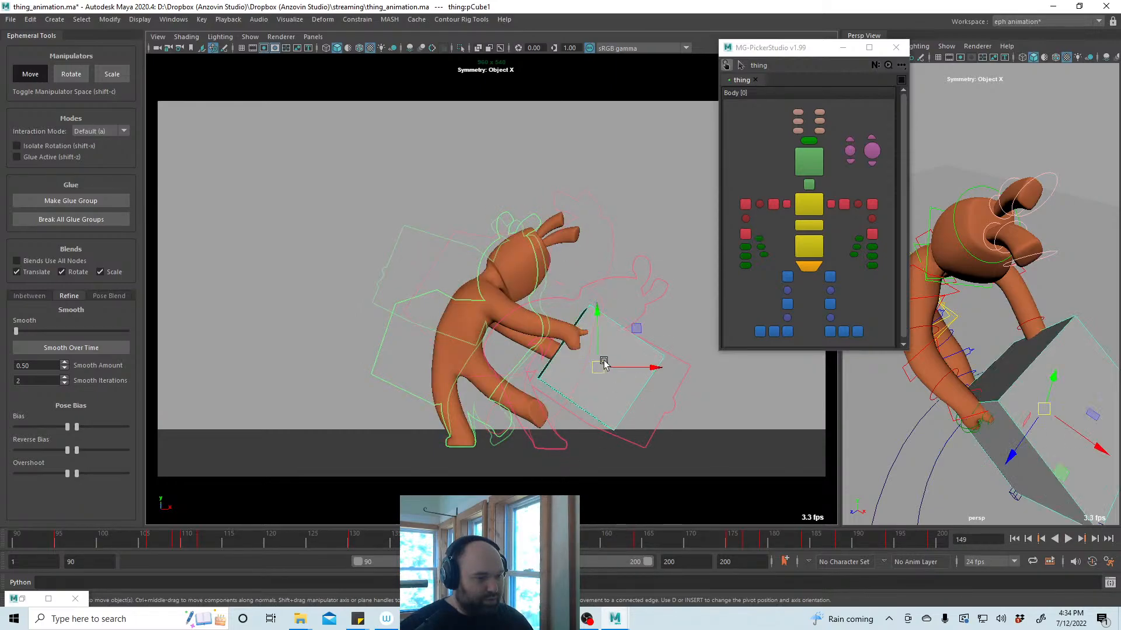
{"action": "left_click_drag", "start_coordinate": [597, 365], "coordinate": [604, 374]}
{"action": "key", "text": "ctrl+z"}
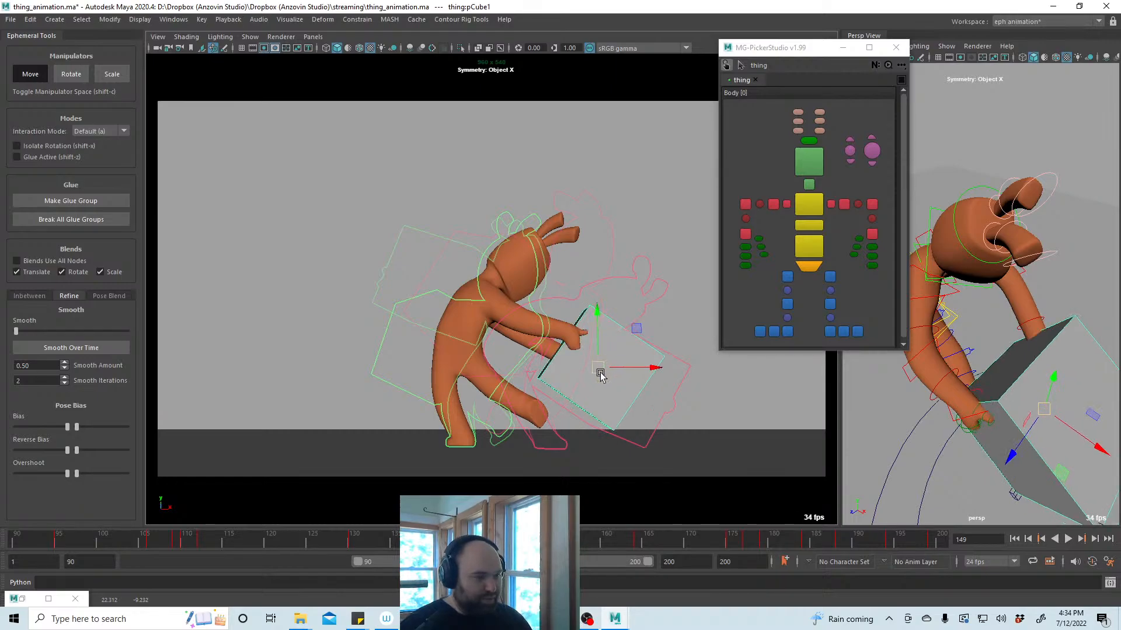
{"action": "key", "text": "e"}
{"action": "left_click_drag", "start_coordinate": [660, 366], "coordinate": [657, 341]}
{"action": "key", "text": "w"}
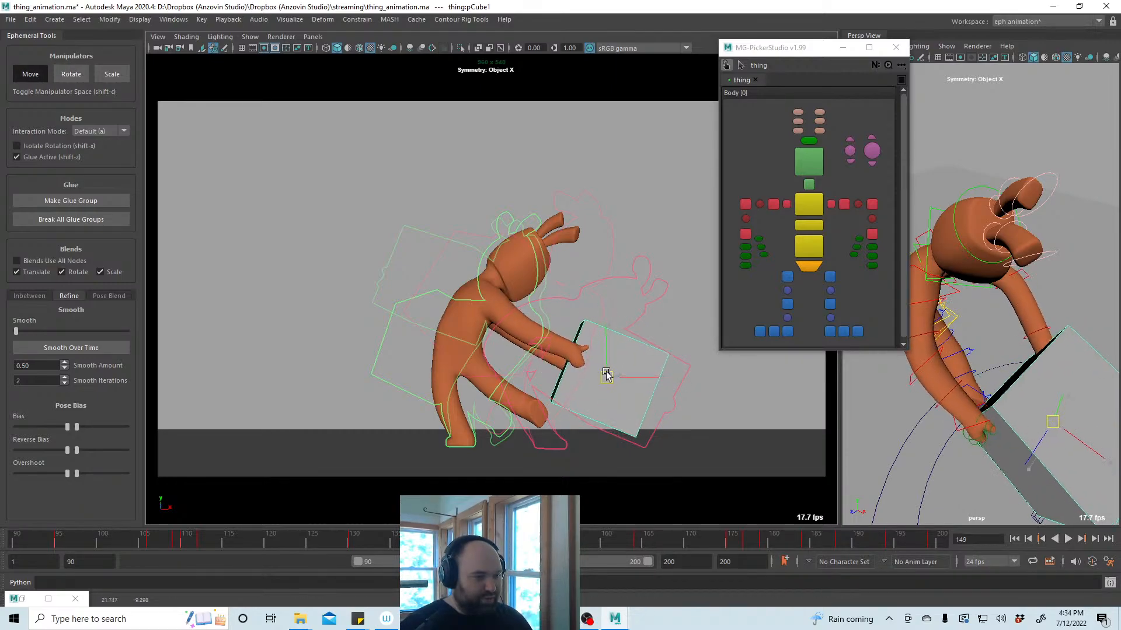
{"action": "key", "text": "alt+v"}
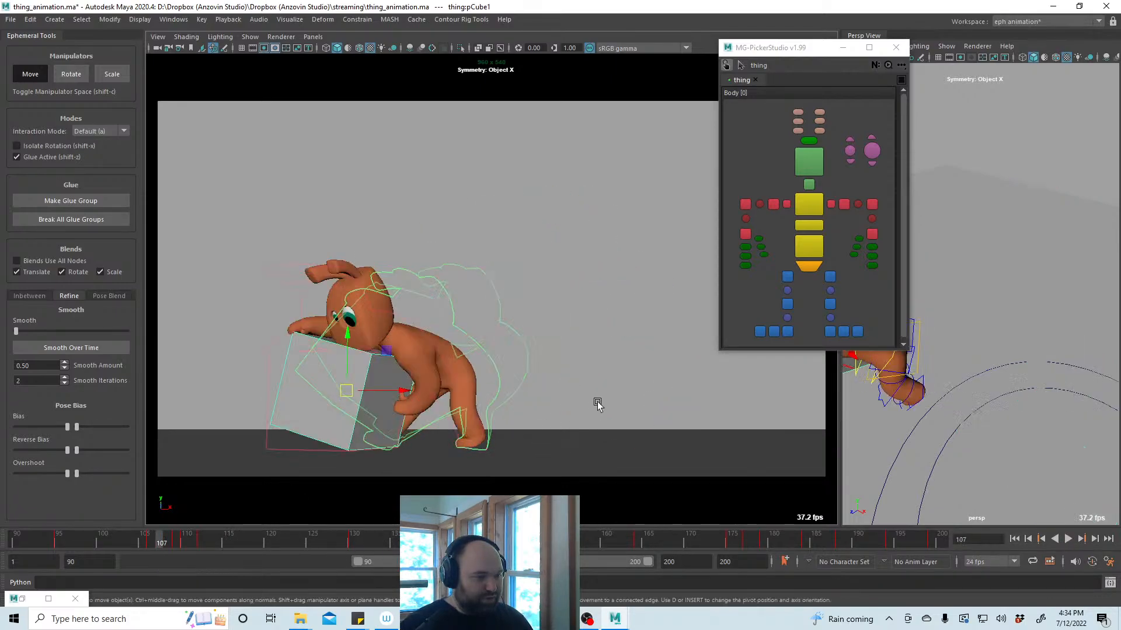
{"action": "left_click", "coordinate": [1066, 538]}
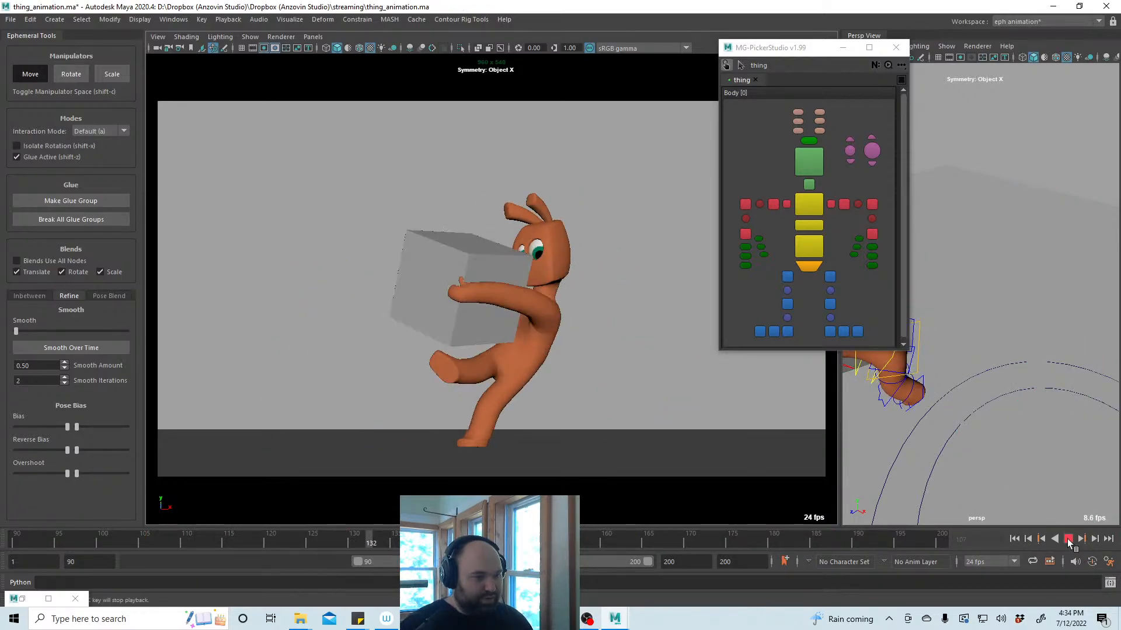
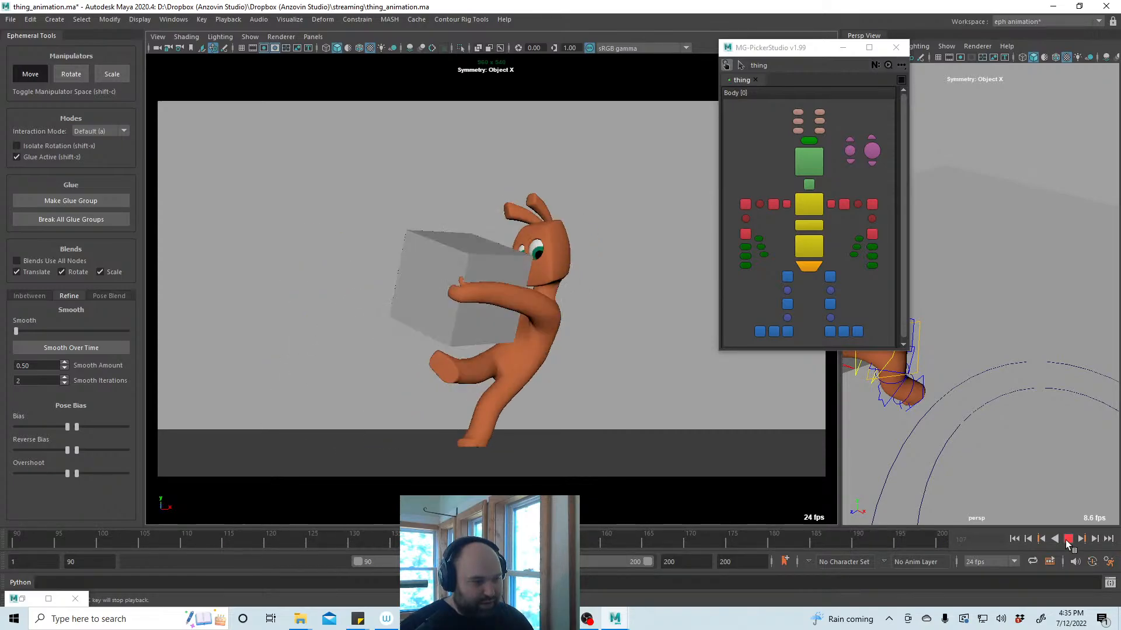
{"action": "left_click", "coordinate": [1067, 539]}
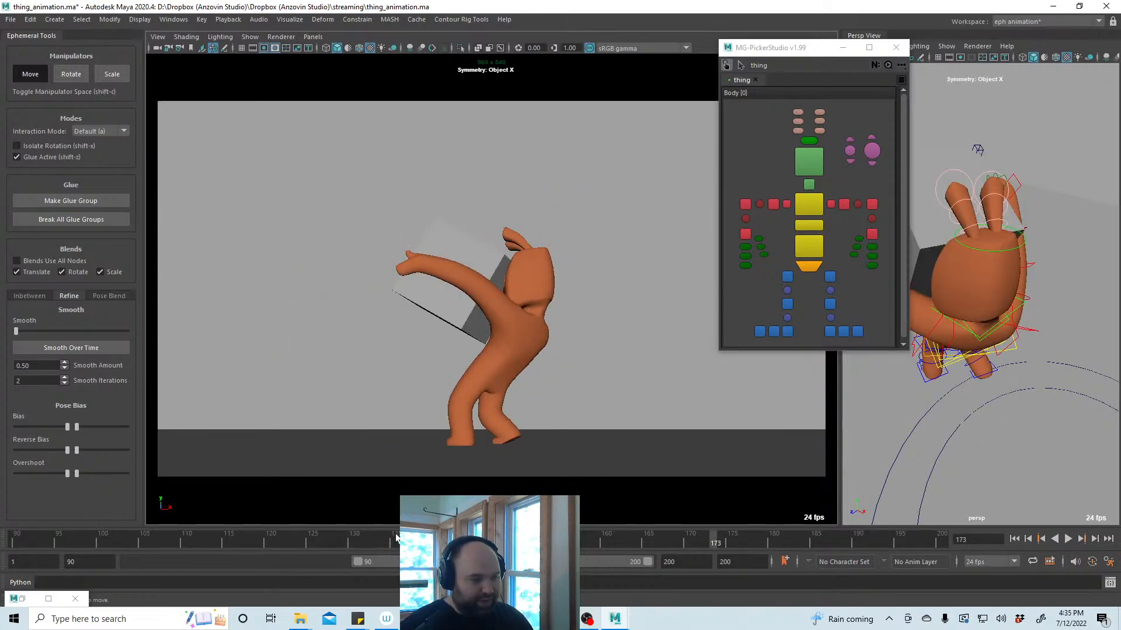
{"action": "left_click", "coordinate": [1065, 539]}
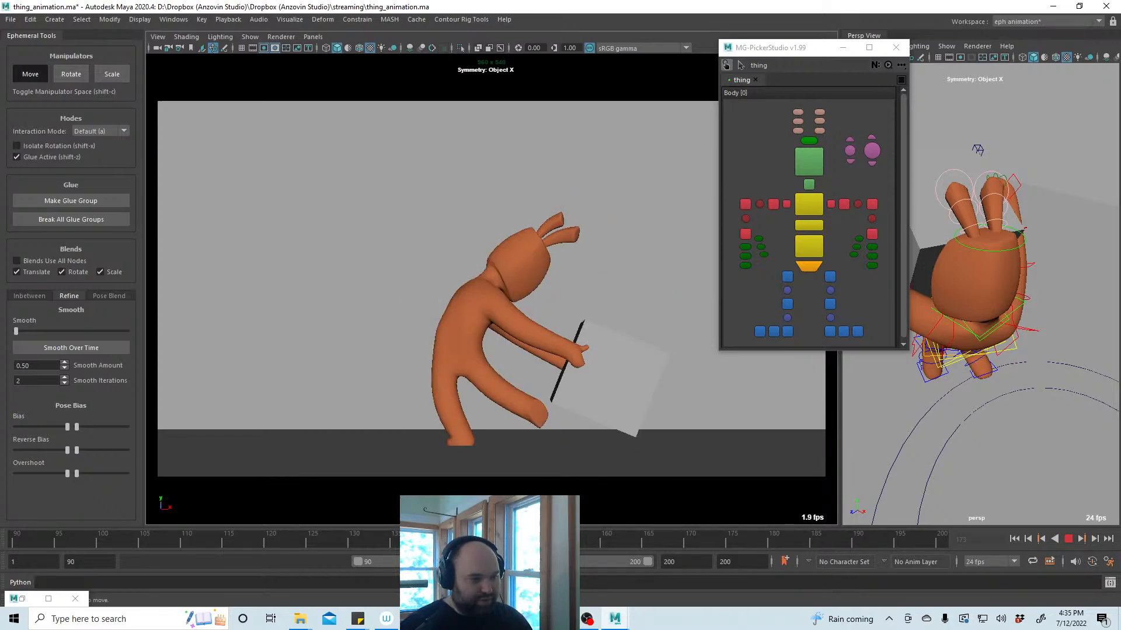
{"action": "key", "text": "alt+v"}
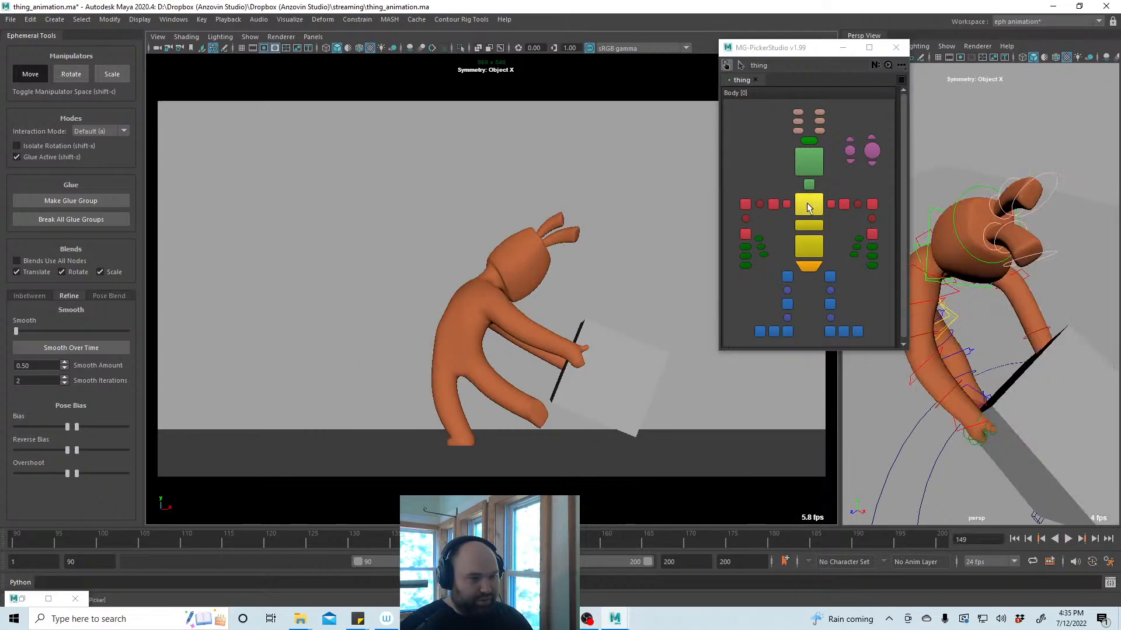
Move the upper spine slightly toward the box at frame 149 and tilt it further forward
{"action": "left_click", "coordinate": [808, 208]}
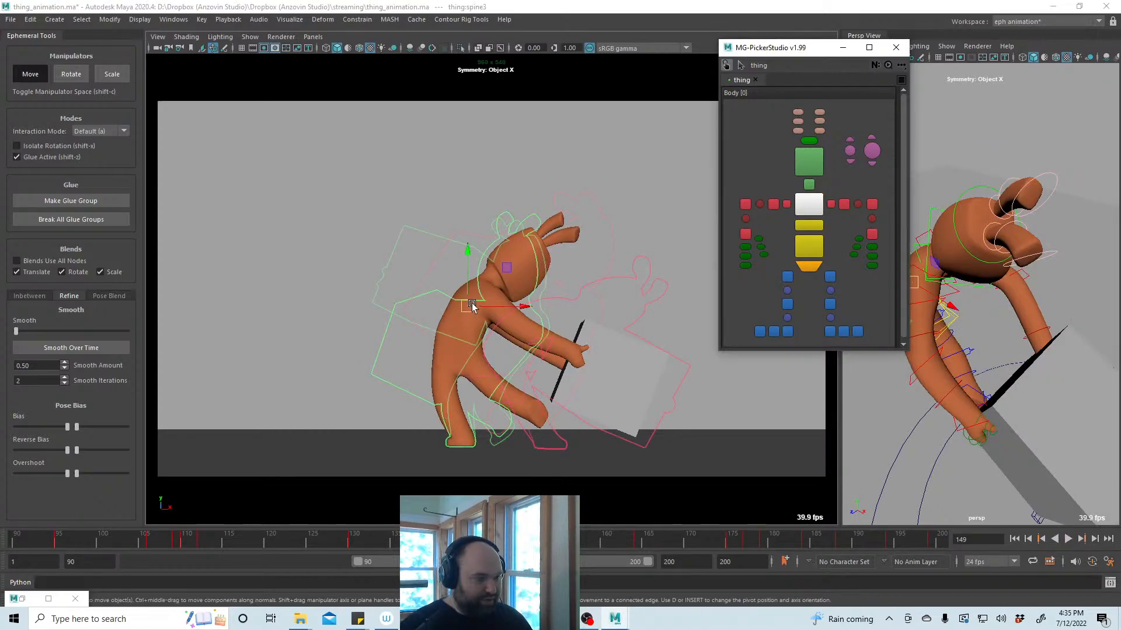
{"action": "left_click_drag", "start_coordinate": [469, 306], "coordinate": [476, 307]}
{"action": "key", "text": "e"}
{"action": "left_click_drag", "start_coordinate": [524, 271], "coordinate": [531, 281]}
{"action": "key", "text": "w"}
{"action": "left_click_drag", "start_coordinate": [473, 305], "coordinate": [475, 307]}
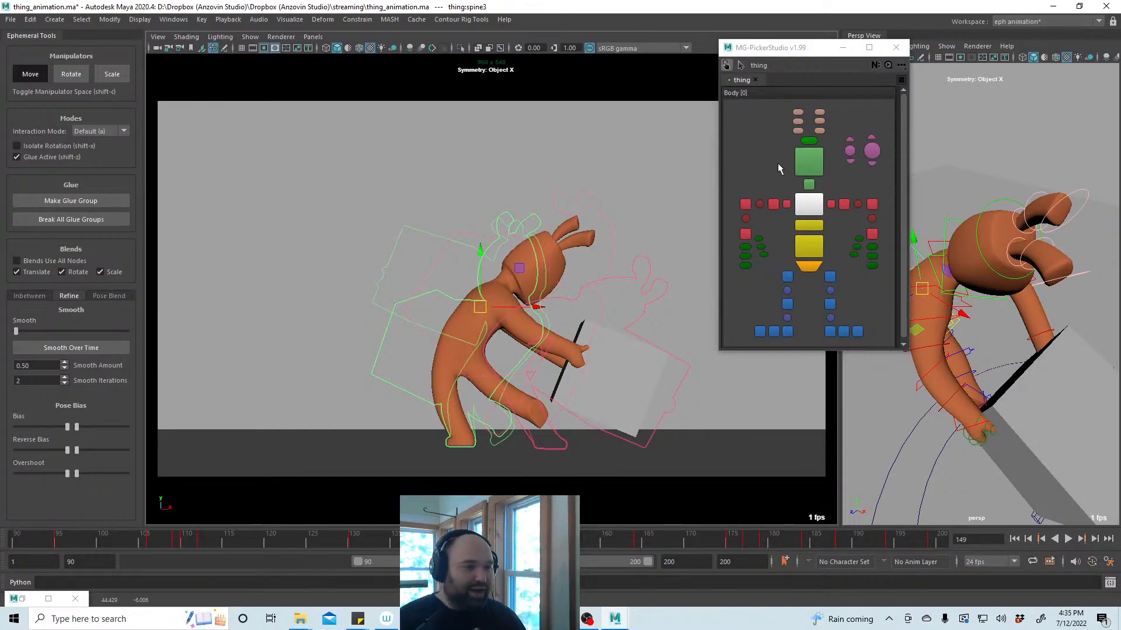
Rotate all the ear controls together at frame 149 so the ears bend further forward
{"action": "left_click", "coordinate": [800, 165]}
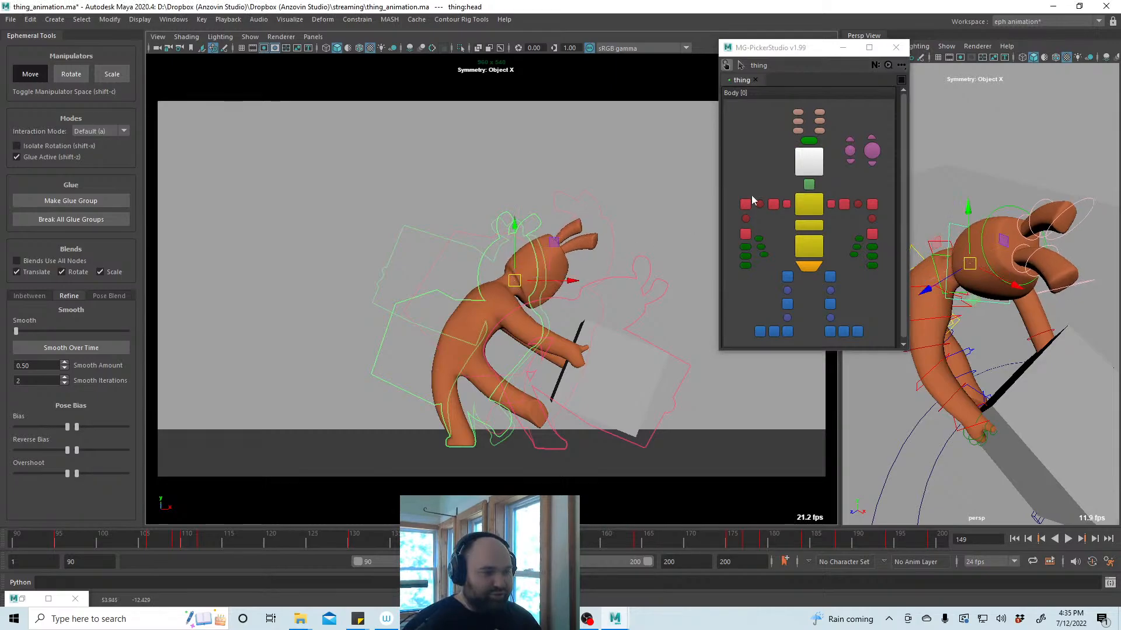
{"action": "left_click_drag", "start_coordinate": [795, 142], "coordinate": [792, 138]}
{"action": "key", "text": "e"}
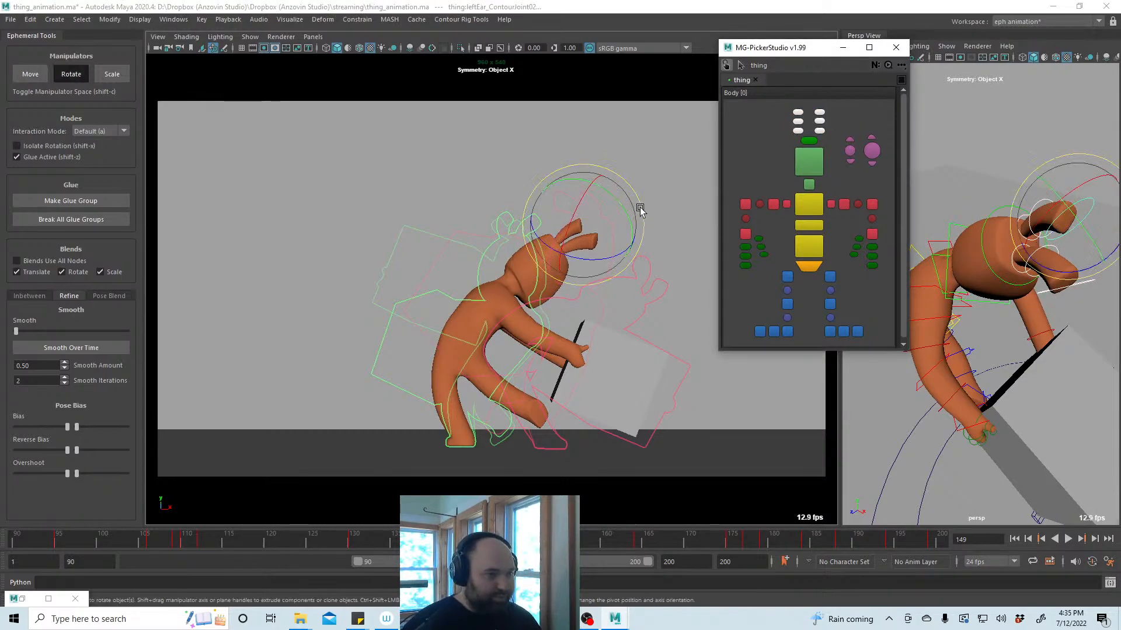
{"action": "left_click_drag", "start_coordinate": [639, 194], "coordinate": [642, 199]}
{"action": "key", "text": "w"}
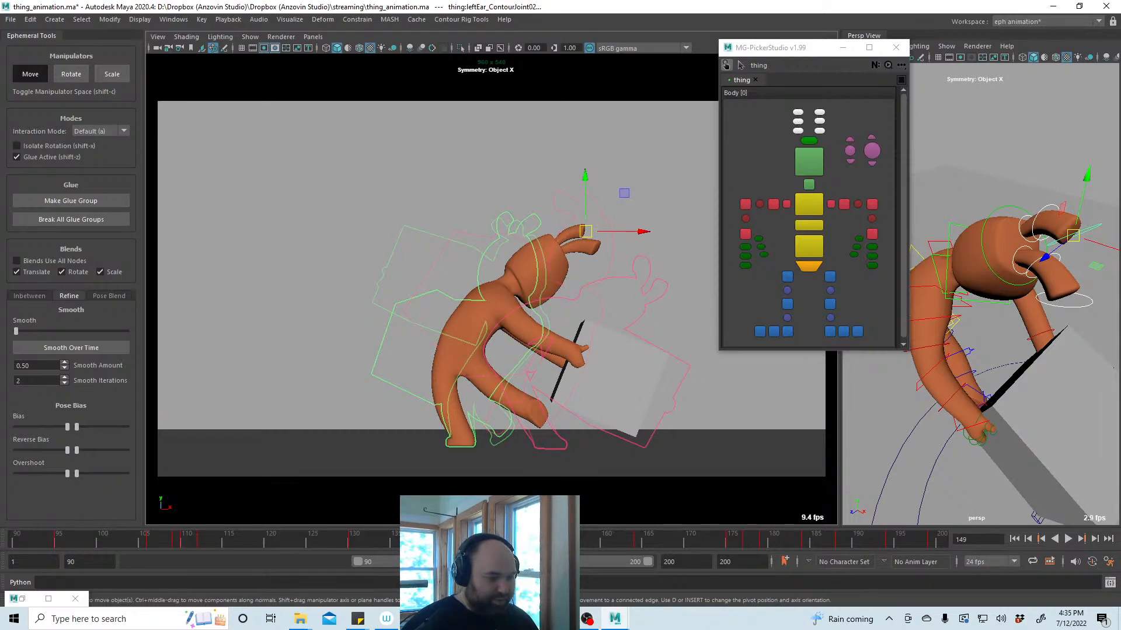
Extend the end of the playback and animation range to frame 220
{"action": "key", "text": "alt+comma"}
{"action": "key", "text": "alt+comma"}
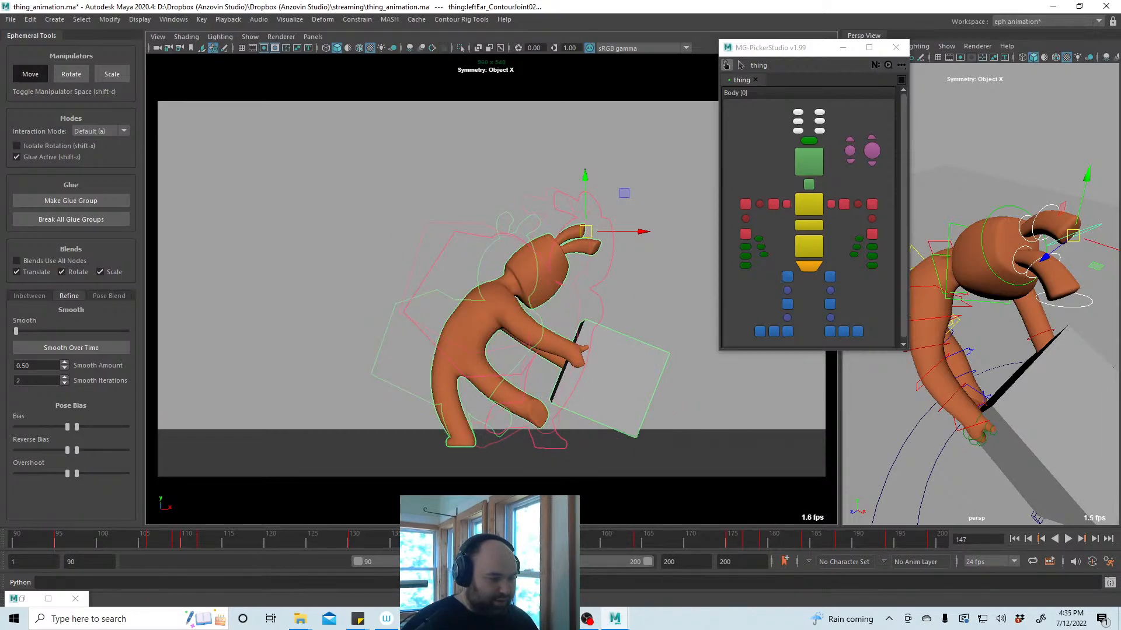
{"action": "key", "text": "alt+v"}
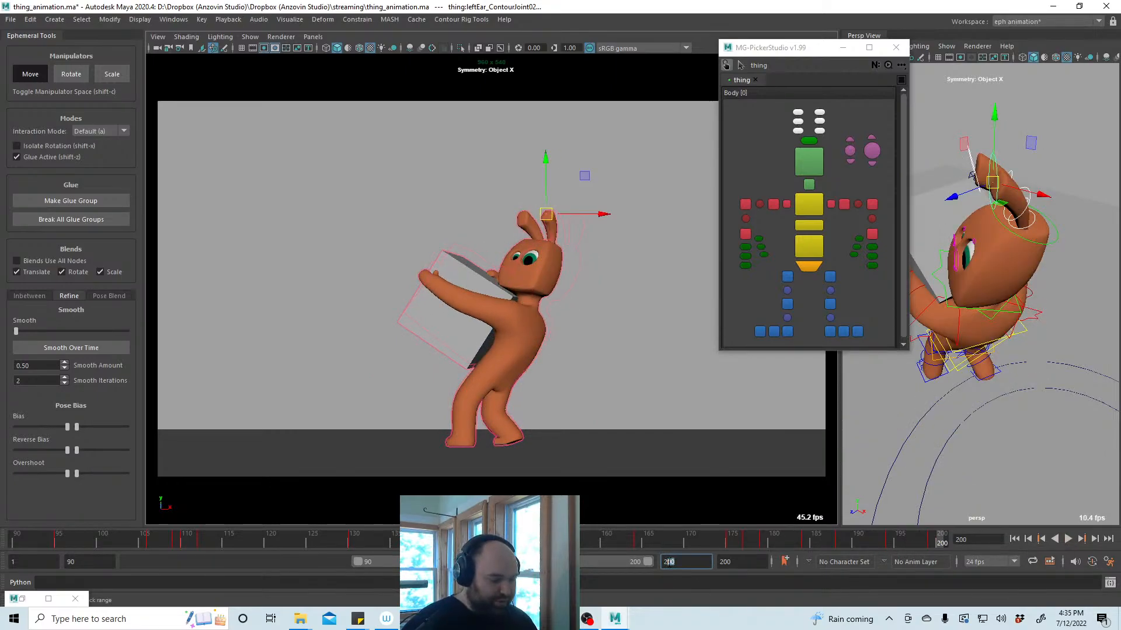
{"action": "key", "text": "Return"}
{"action": "key", "text": "alt+v"}
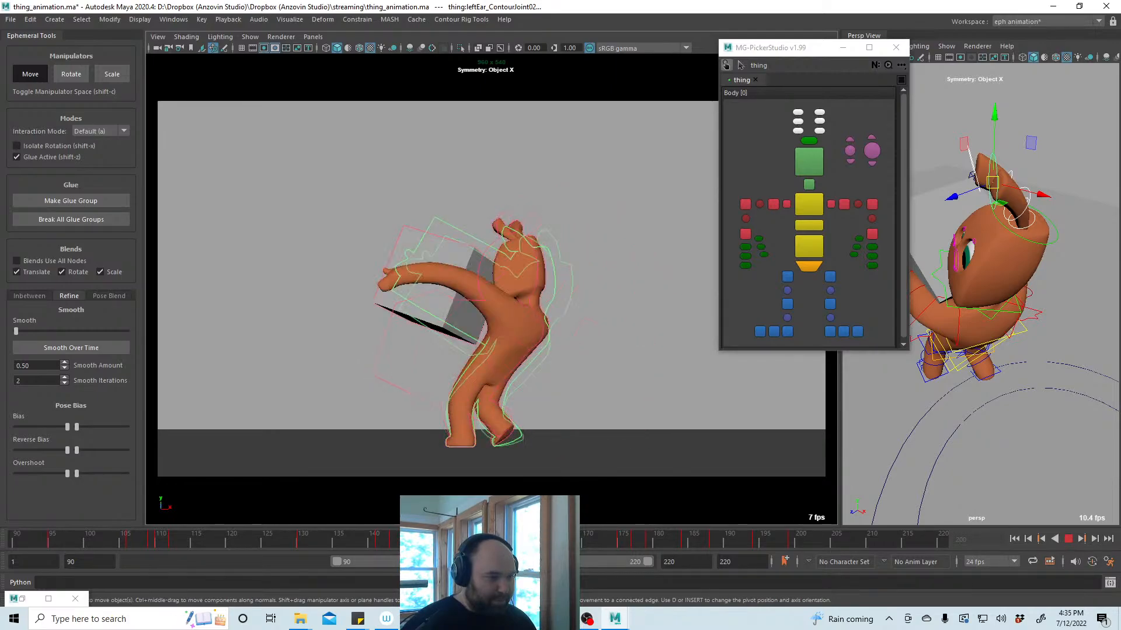
{"action": "key", "text": "alt+v"}
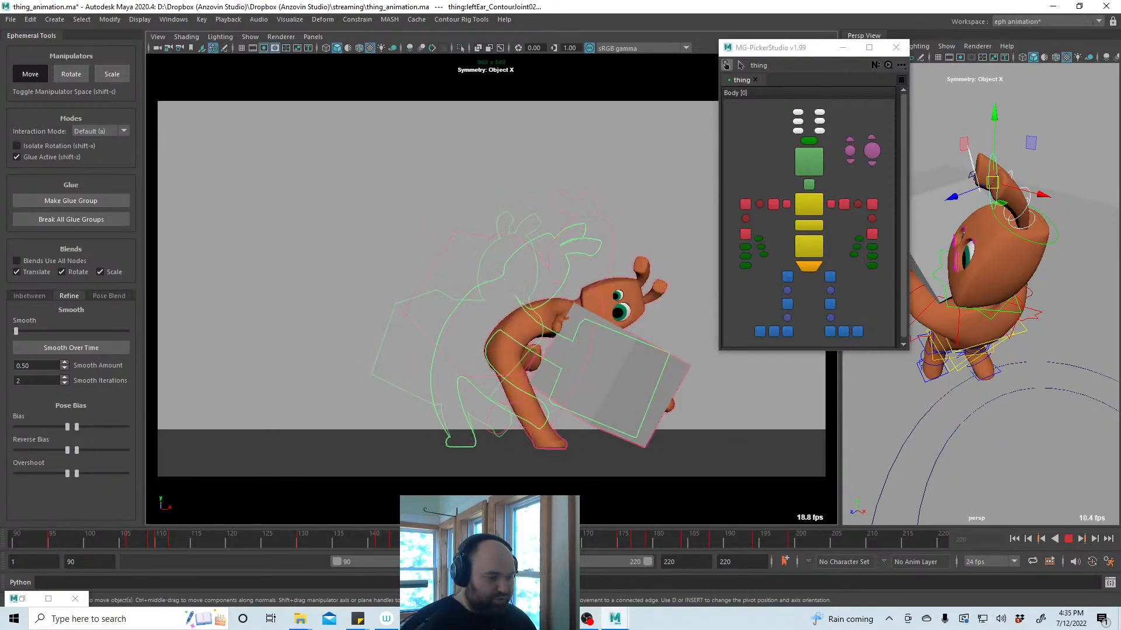
Select the block of keys from about frame 148 to 202, shift it along the timeline, and scrub through the surrounding frames
{"action": "left_click_drag", "start_coordinate": [428, 542], "coordinate": [816, 542], "text": "shift"}
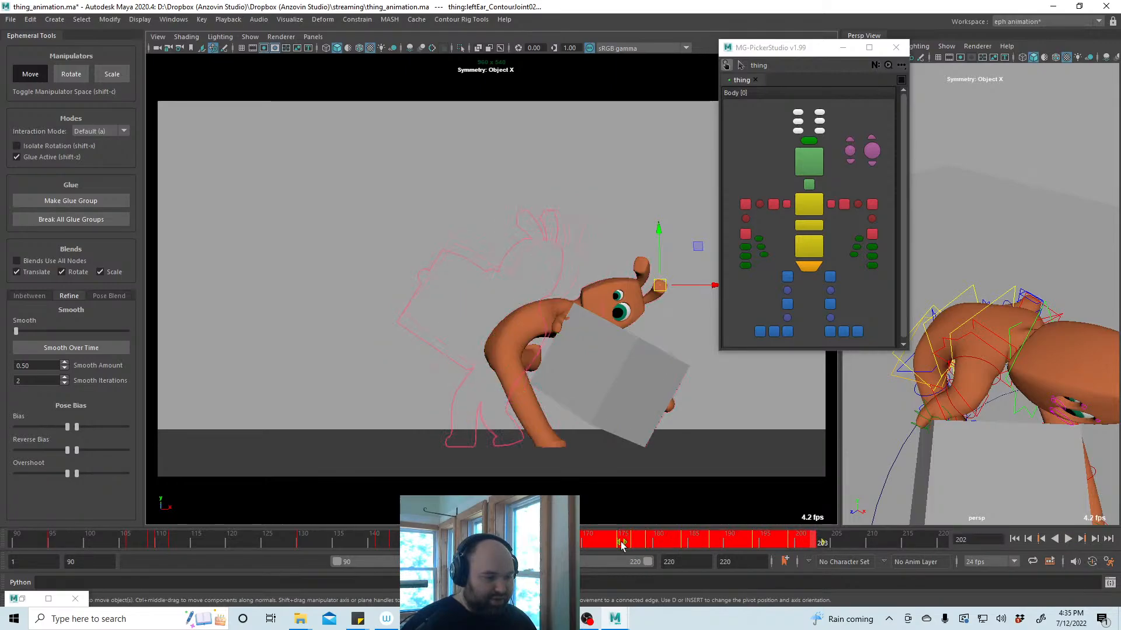
{"action": "left_click_drag", "start_coordinate": [621, 542], "coordinate": [268, 555]}
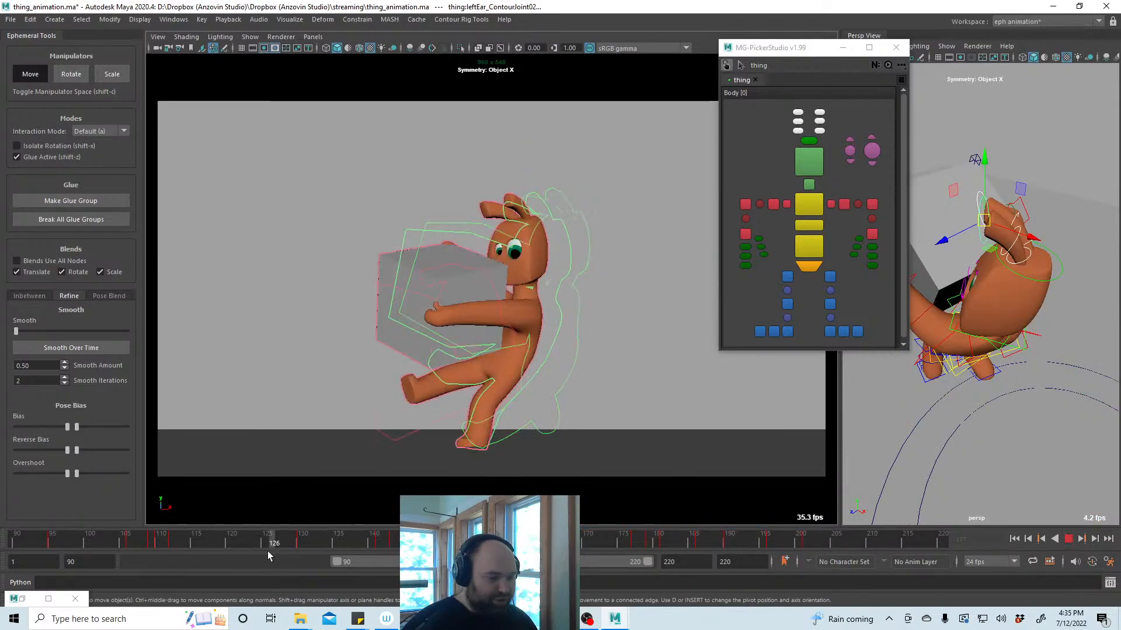
{"action": "left_click_drag", "start_coordinate": [189, 554], "coordinate": [412, 554]}
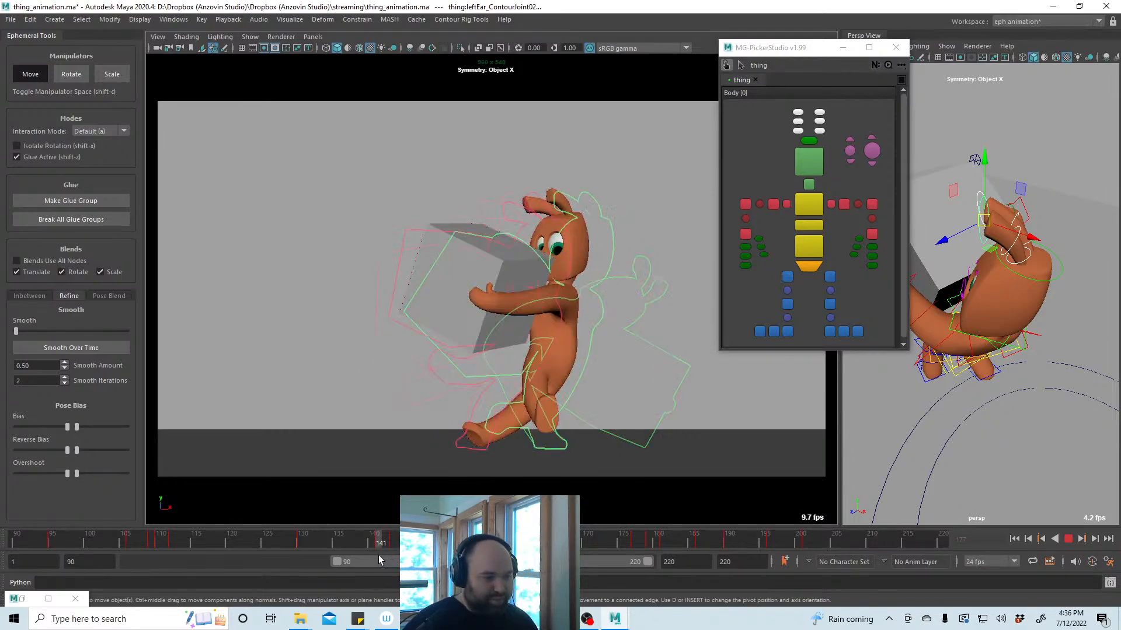
{"action": "left_click_drag", "start_coordinate": [378, 560], "coordinate": [221, 554]}
Play back the animation repeatedly from earlier frames to check the timing of the box throw
{"action": "left_click", "coordinate": [1067, 539]}
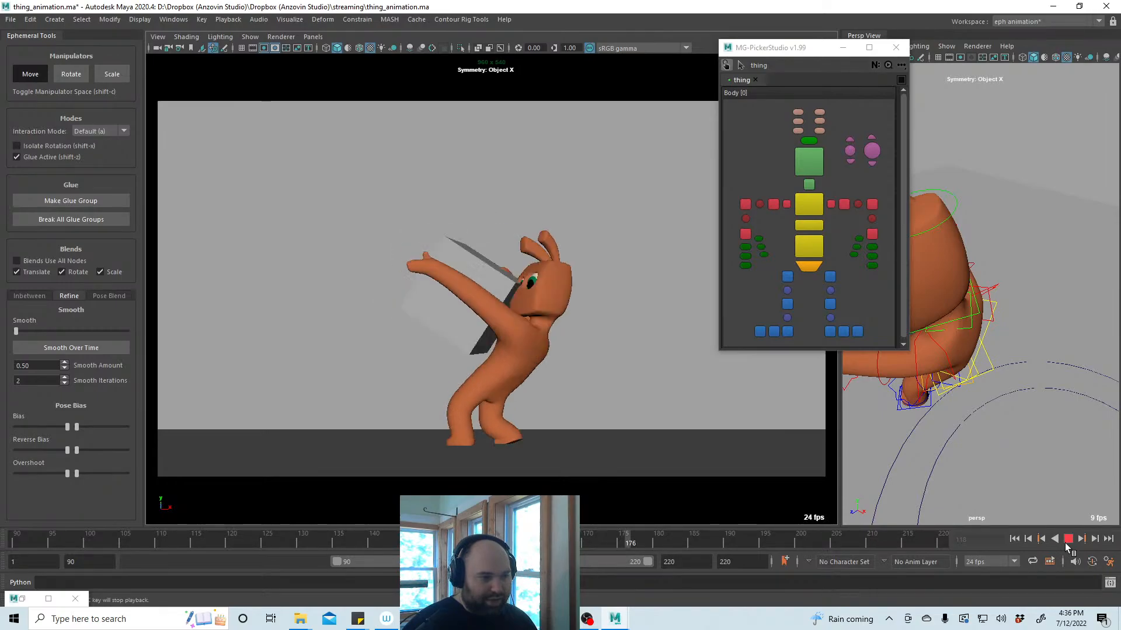
{"action": "left_click", "coordinate": [1065, 541]}
{"action": "left_click_drag", "start_coordinate": [617, 538], "coordinate": [296, 539]}
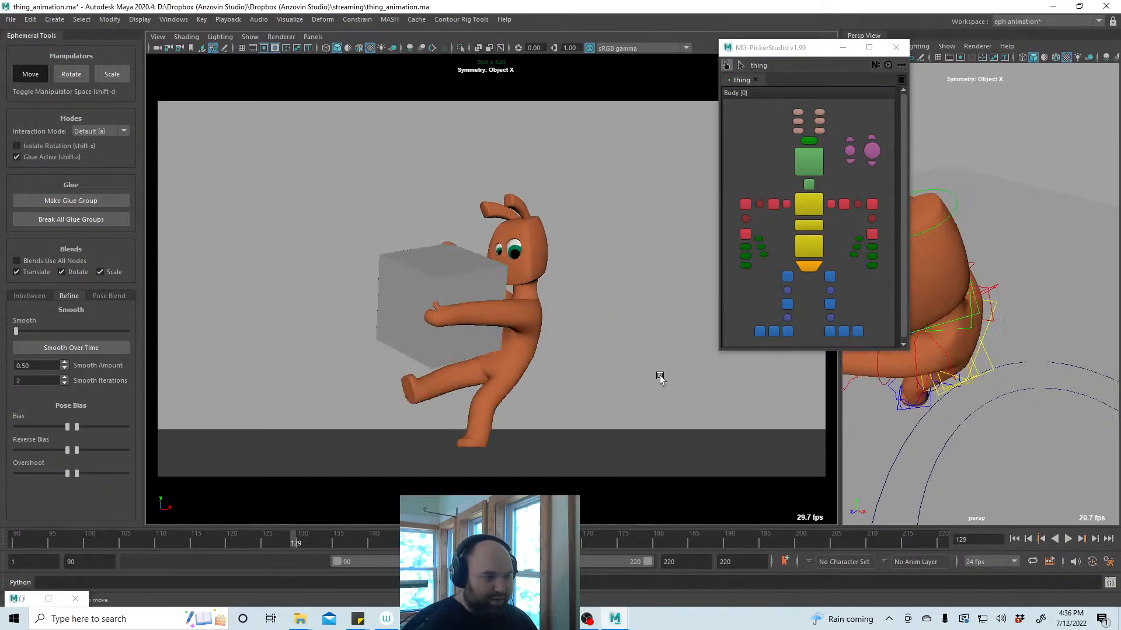
{"action": "left_click", "coordinate": [1065, 539]}
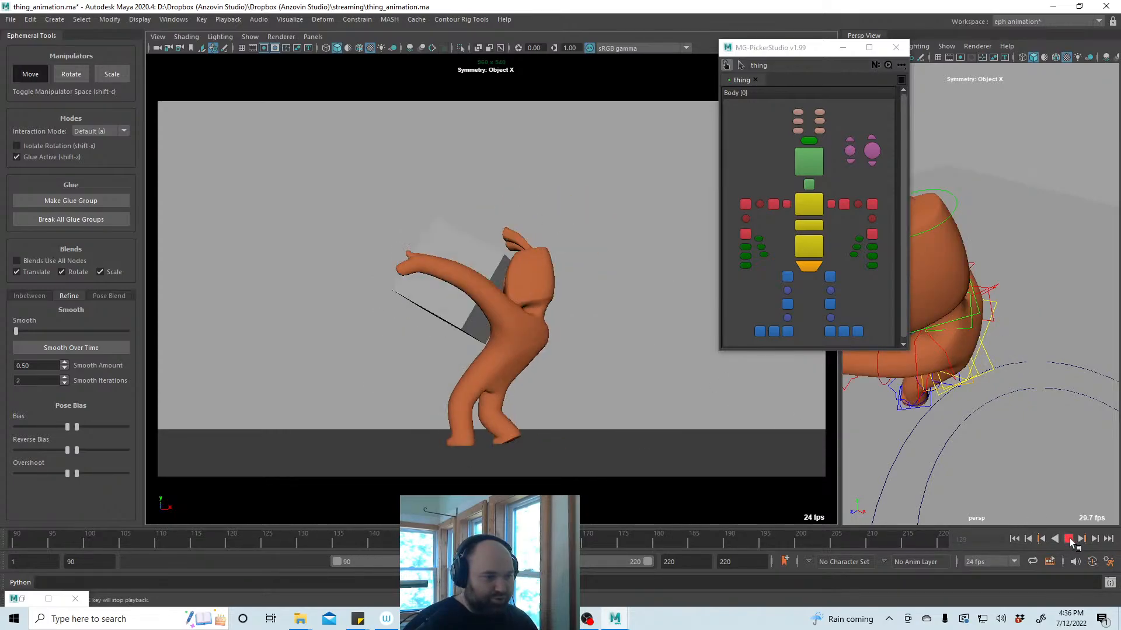
{"action": "left_click", "coordinate": [1068, 538]}
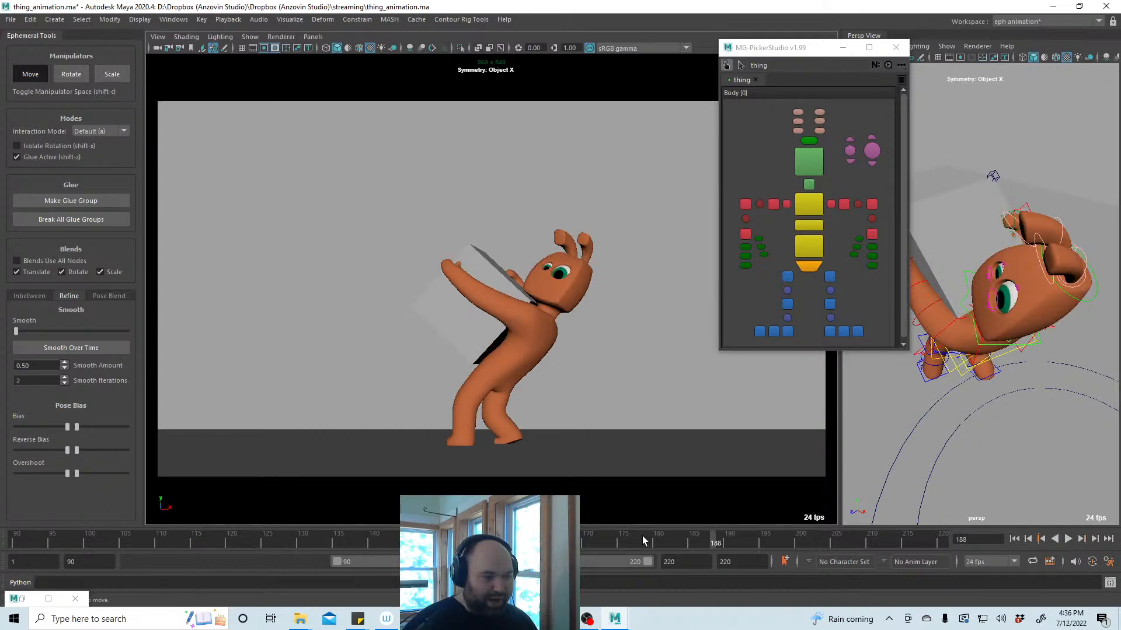
{"action": "left_click_drag", "start_coordinate": [635, 548], "coordinate": [81, 541]}
{"action": "left_click", "coordinate": [1072, 541]}
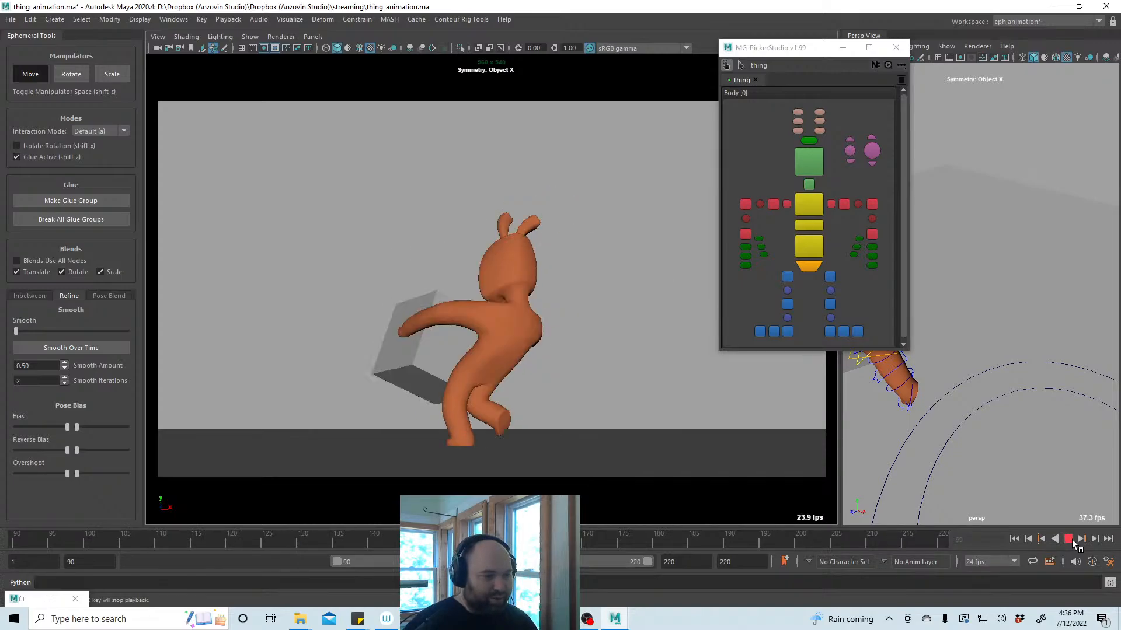
{"action": "left_click", "coordinate": [1072, 541]}
Add a breakdown pose at frame 137 for all nodes, blended partway toward the next pose
{"action": "left_click", "coordinate": [809, 204]}
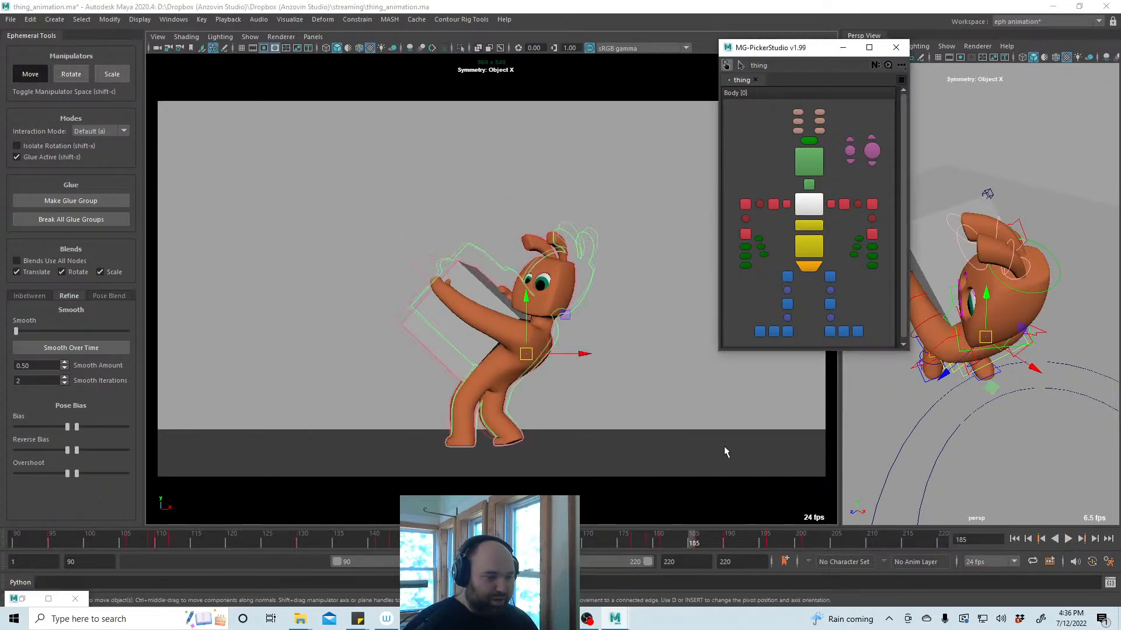
{"action": "key", "text": "alt+v"}
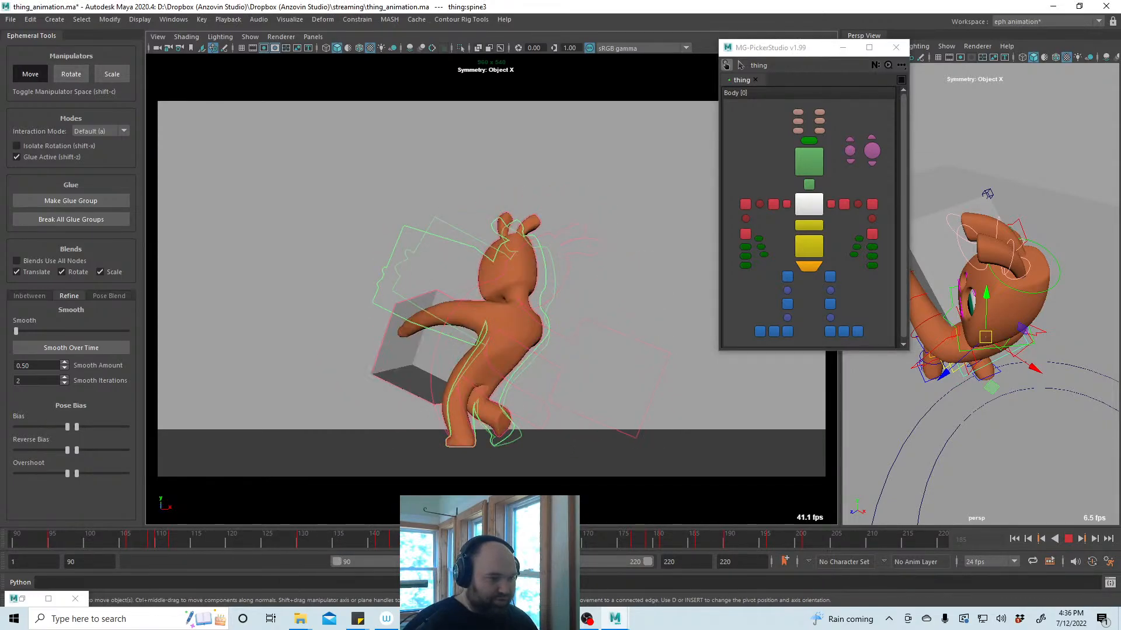
{"action": "left_click_drag", "start_coordinate": [590, 552], "coordinate": [366, 544]}
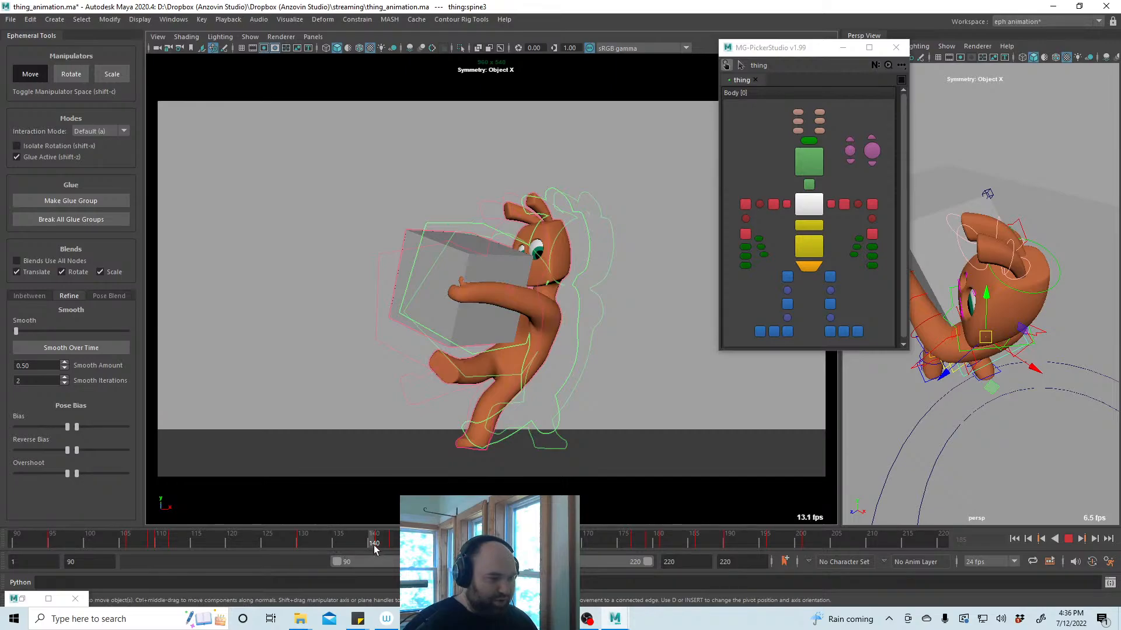
{"action": "left_click_drag", "start_coordinate": [310, 546], "coordinate": [352, 545]}
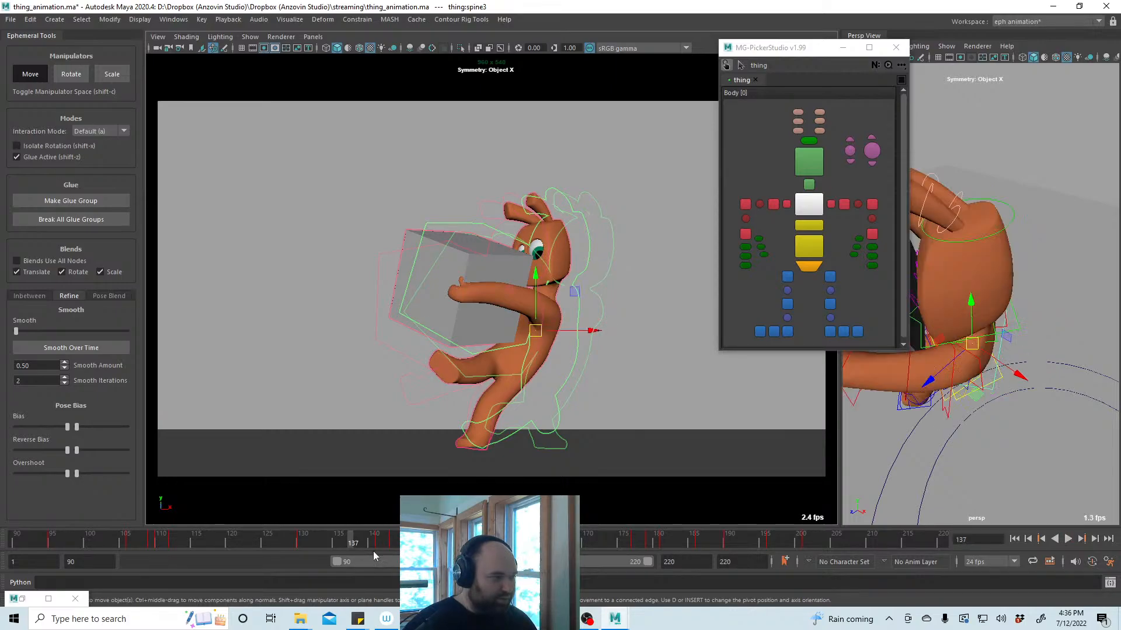
{"action": "left_click", "coordinate": [28, 296]}
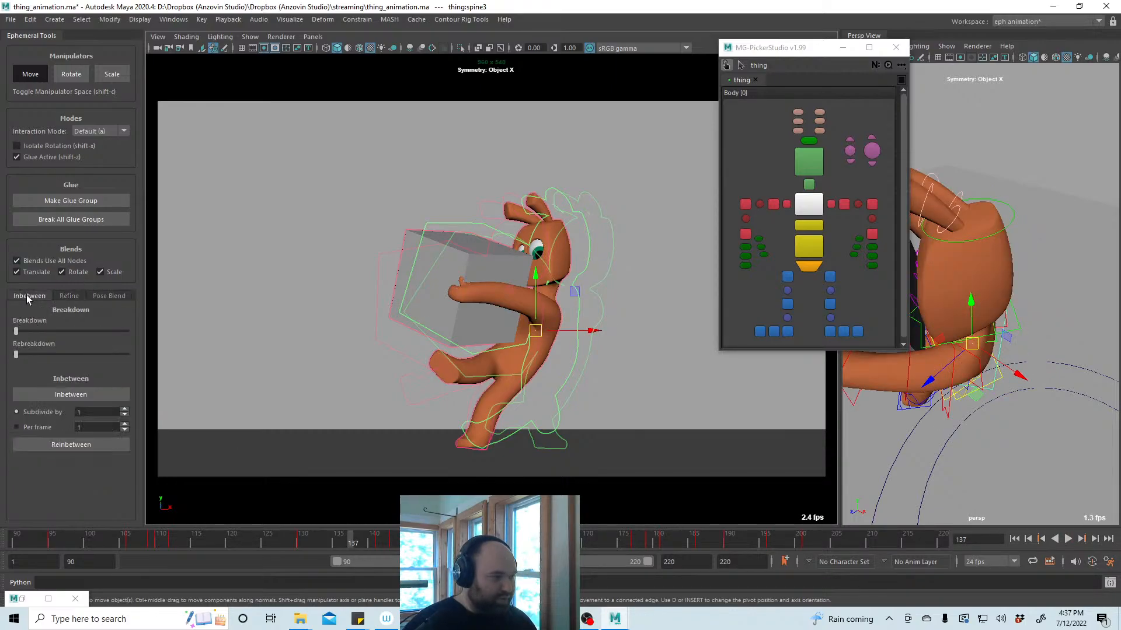
{"action": "left_click_drag", "start_coordinate": [37, 335], "coordinate": [41, 338]}
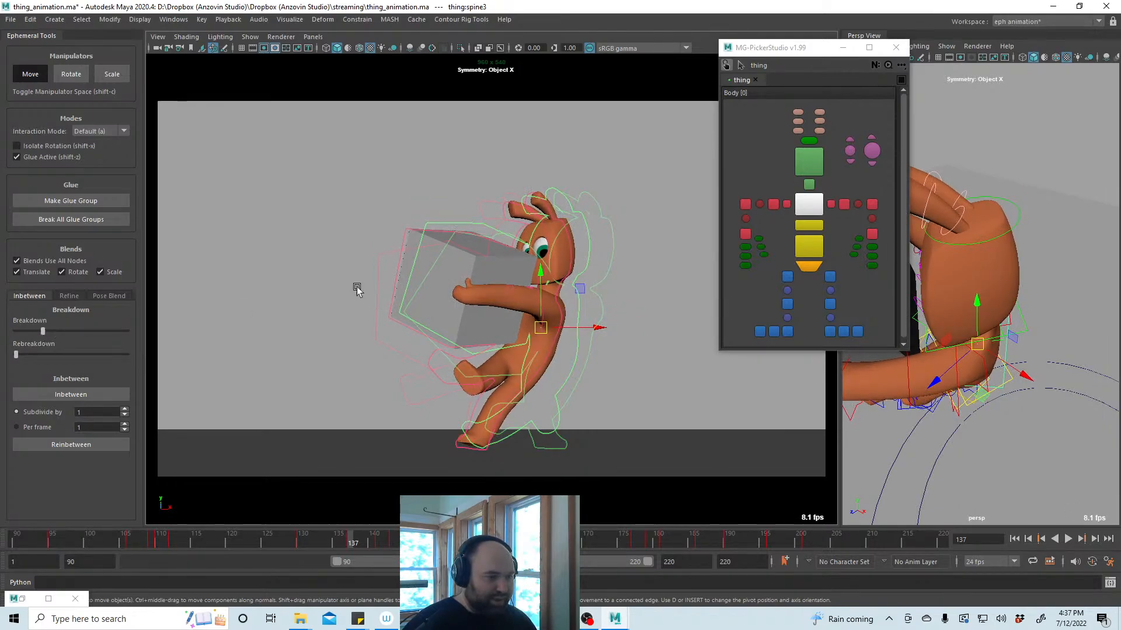
Rotate and reposition the character's raised right foot at frame 137, then save the scene
{"action": "left_click", "coordinate": [746, 235]}
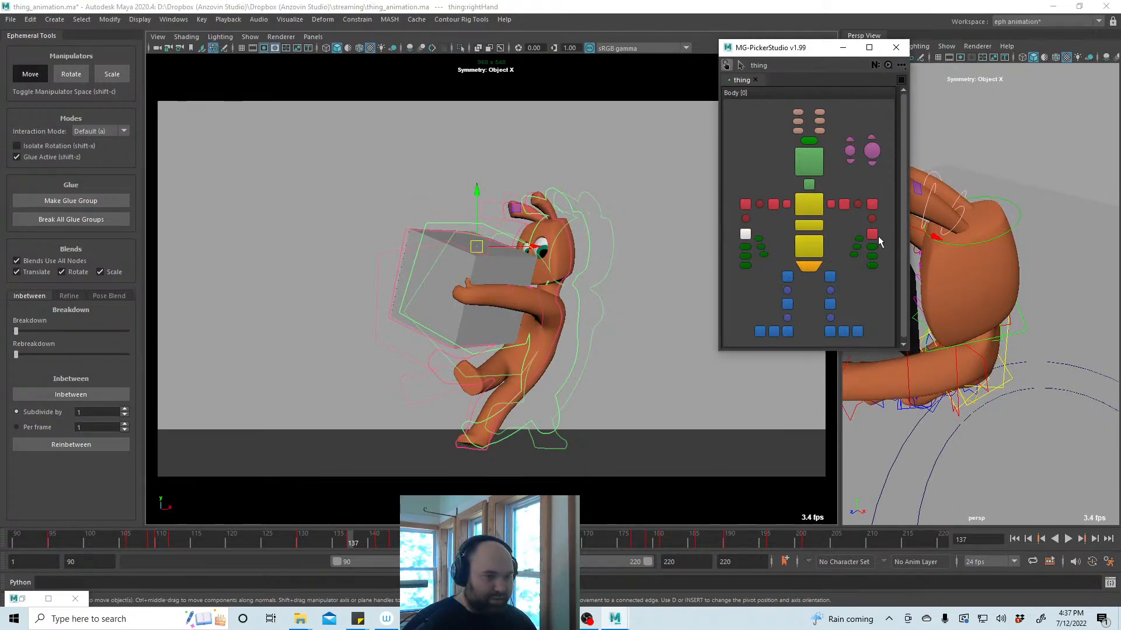
{"action": "left_click", "coordinate": [471, 390]}
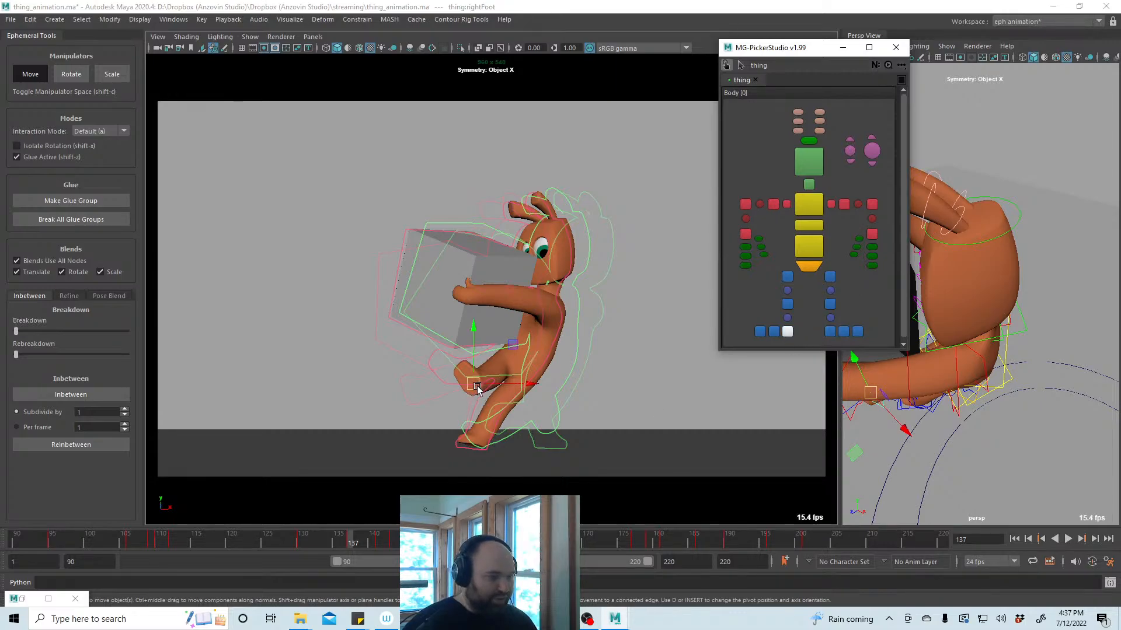
{"action": "key", "text": "e"}
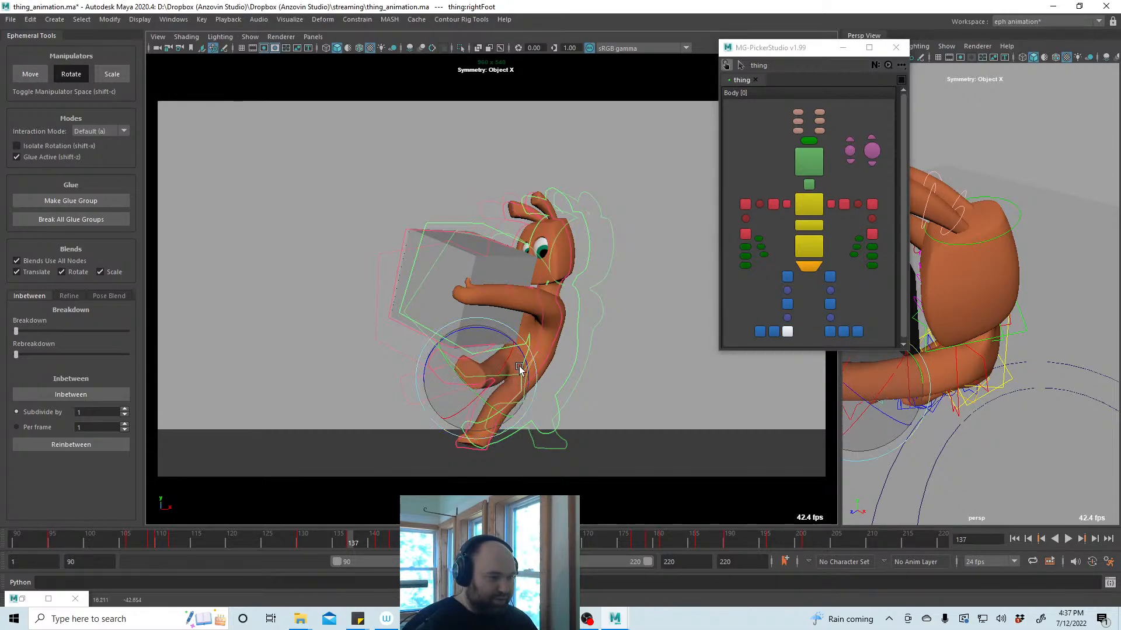
{"action": "key", "text": "w"}
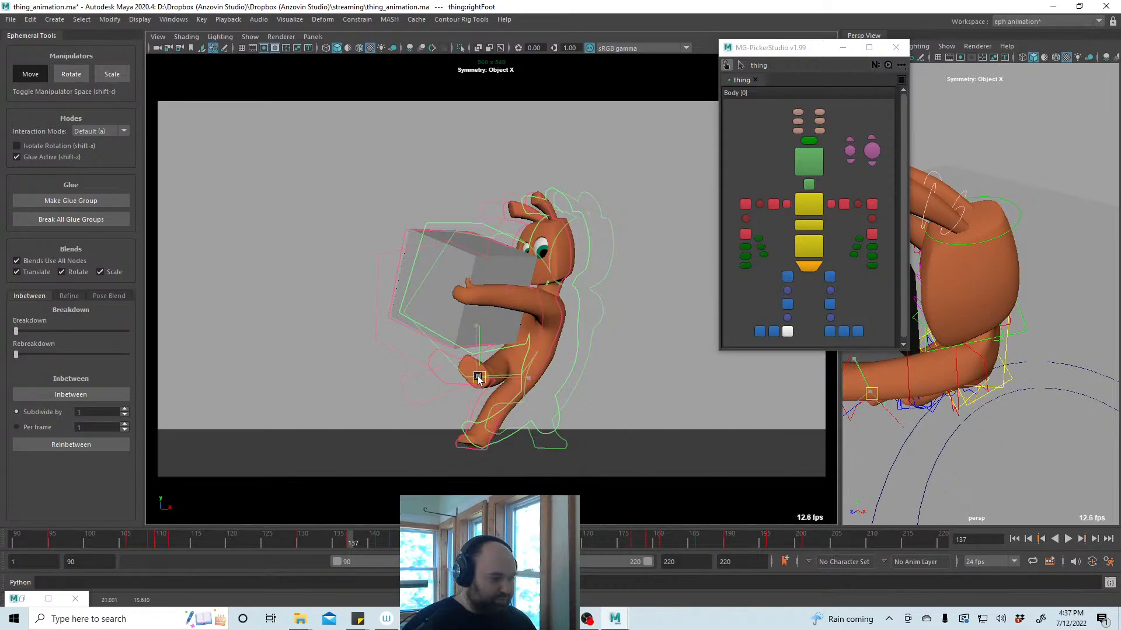
{"action": "key", "text": "ctrl+s"}
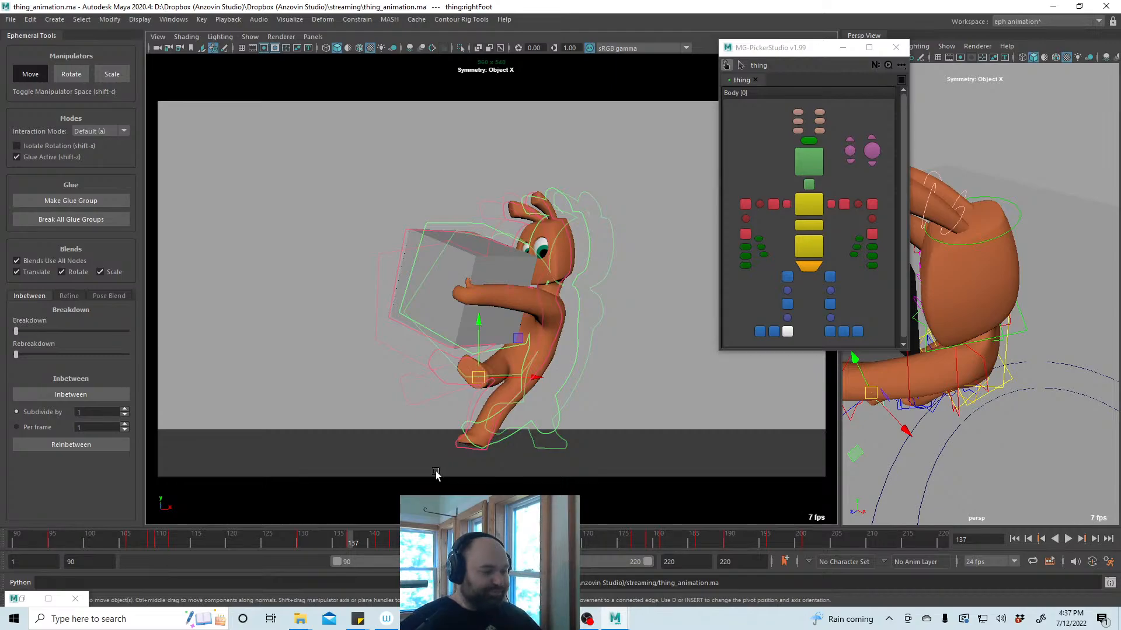
Go to frame 141 and lift and rotate the right foot slightly off the ground
{"action": "key", "text": "alt+v"}
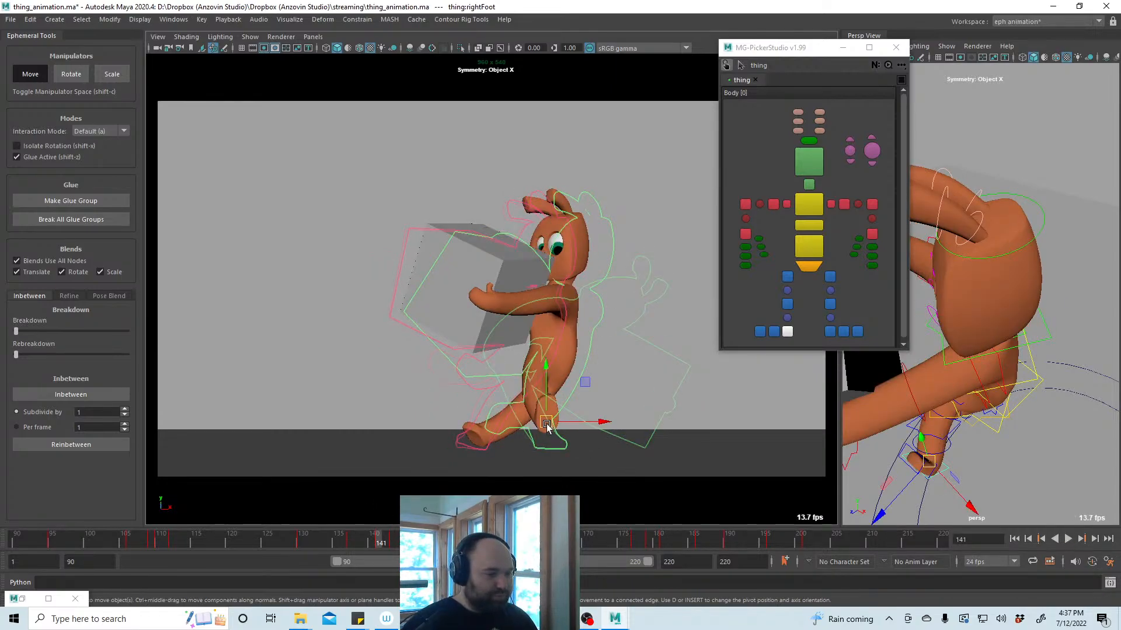
{"action": "left_click_drag", "start_coordinate": [548, 423], "coordinate": [562, 364]}
{"action": "key", "text": "e"}
{"action": "key", "text": "w"}
{"action": "left_click_drag", "start_coordinate": [554, 417], "coordinate": [558, 426]}
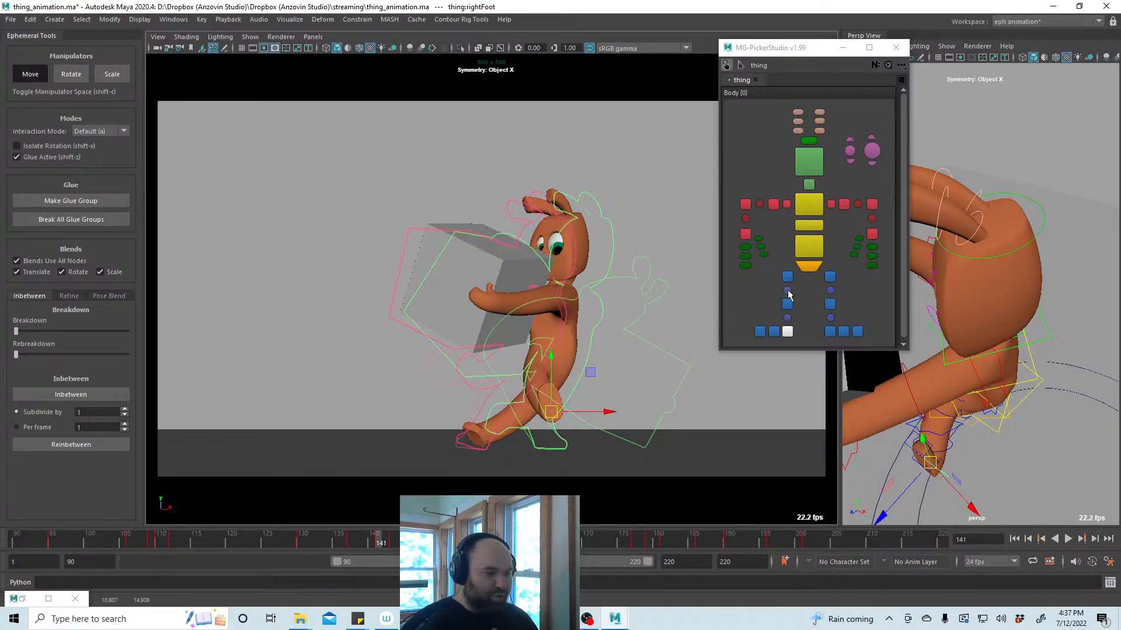
Adjust the right toe's position at frame 141 and play back the animation to check it
{"action": "left_click", "coordinate": [773, 332]}
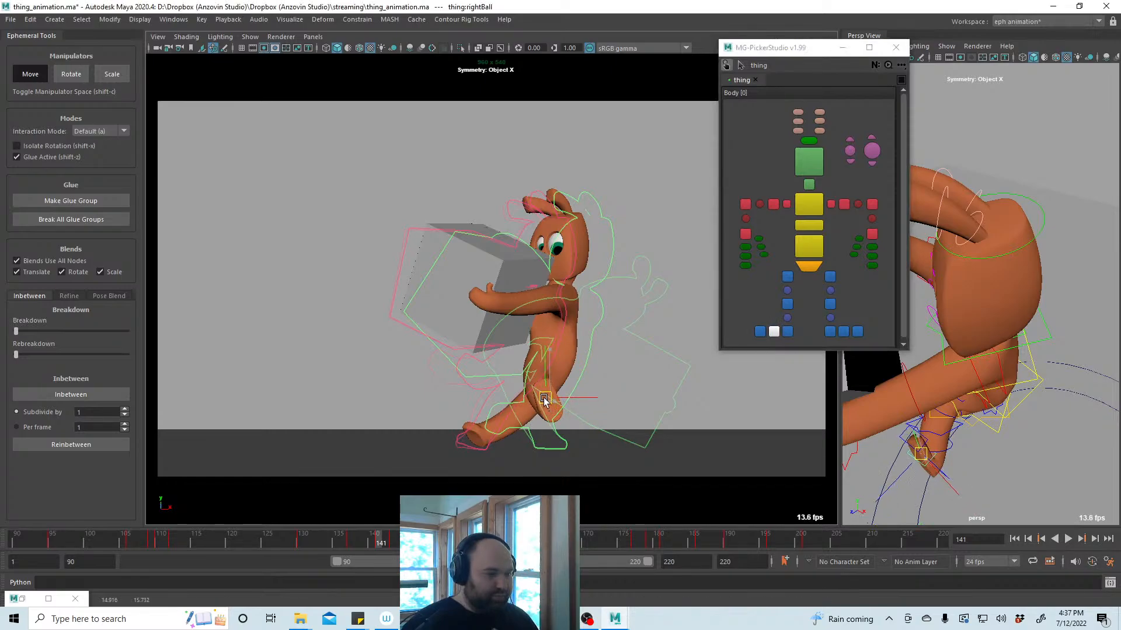
{"action": "left_click", "coordinate": [759, 331]}
{"action": "left_click_drag", "start_coordinate": [534, 387], "coordinate": [524, 379]}
{"action": "key", "text": "alt+v"}
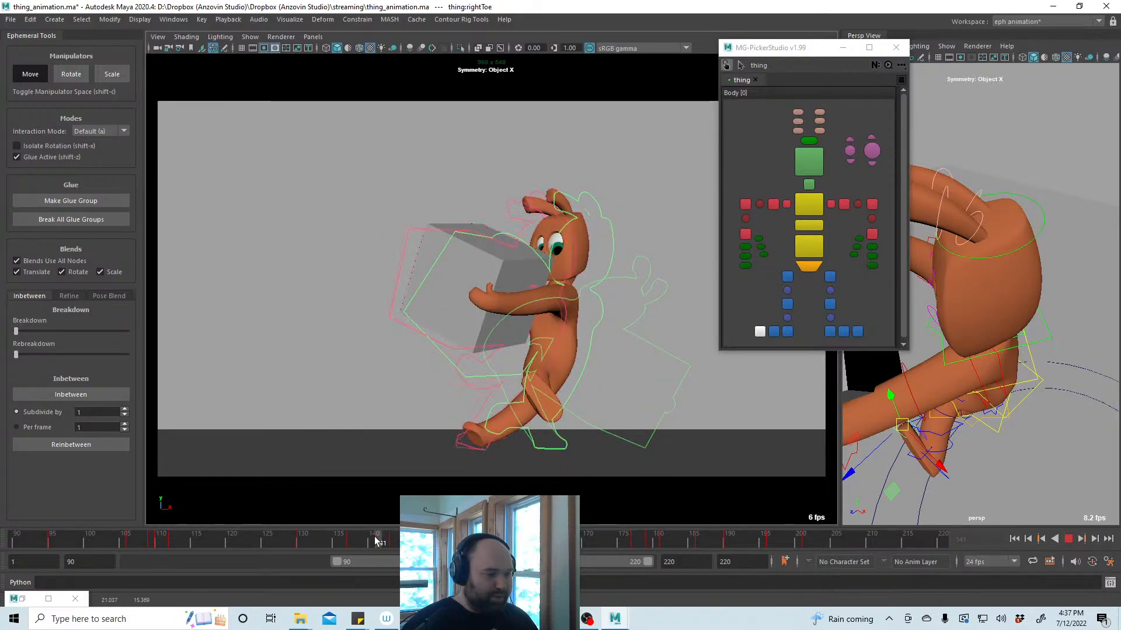
{"action": "key", "text": "alt+v"}
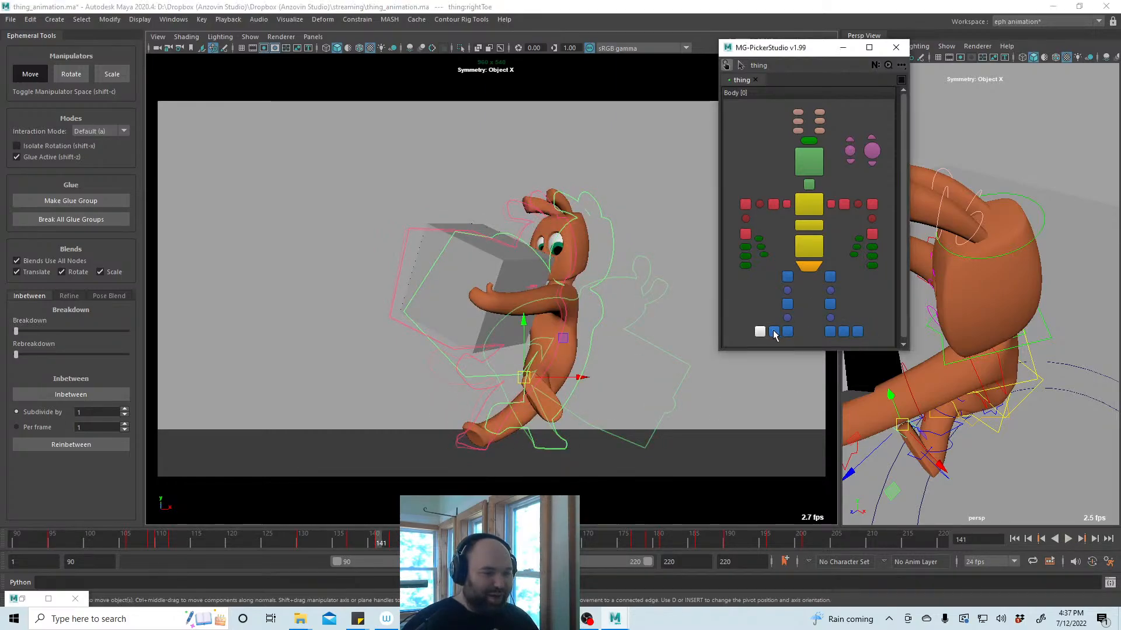
Refine the rotation and position of the right foot's ball control at frame 141, then save the scene
{"action": "left_click", "coordinate": [545, 395]}
{"action": "key", "text": "e"}
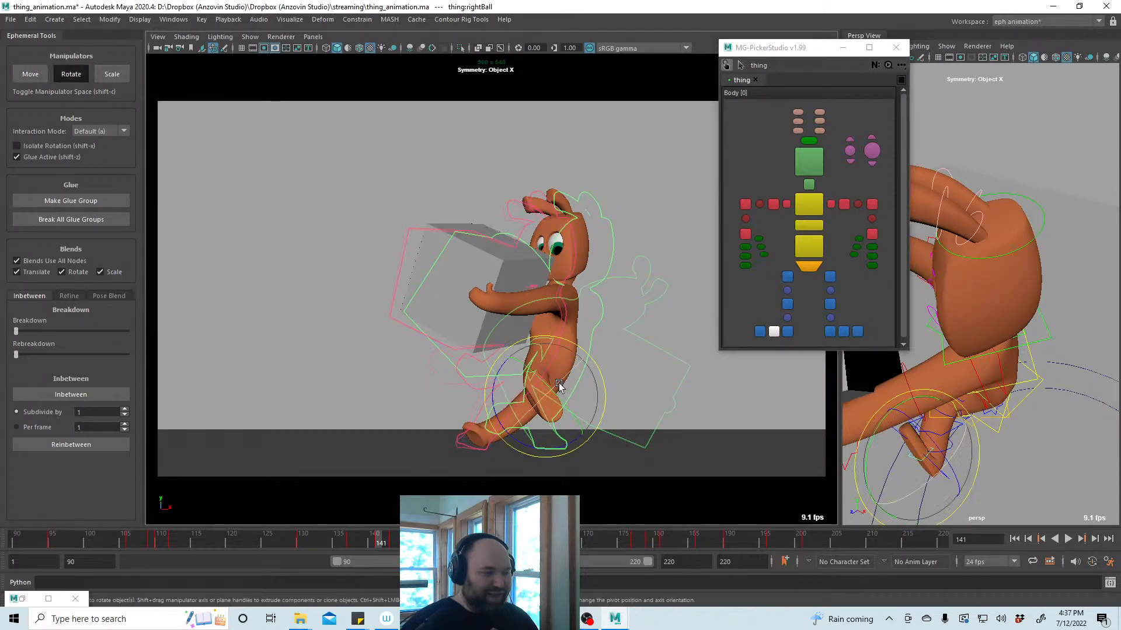
{"action": "key", "text": "w"}
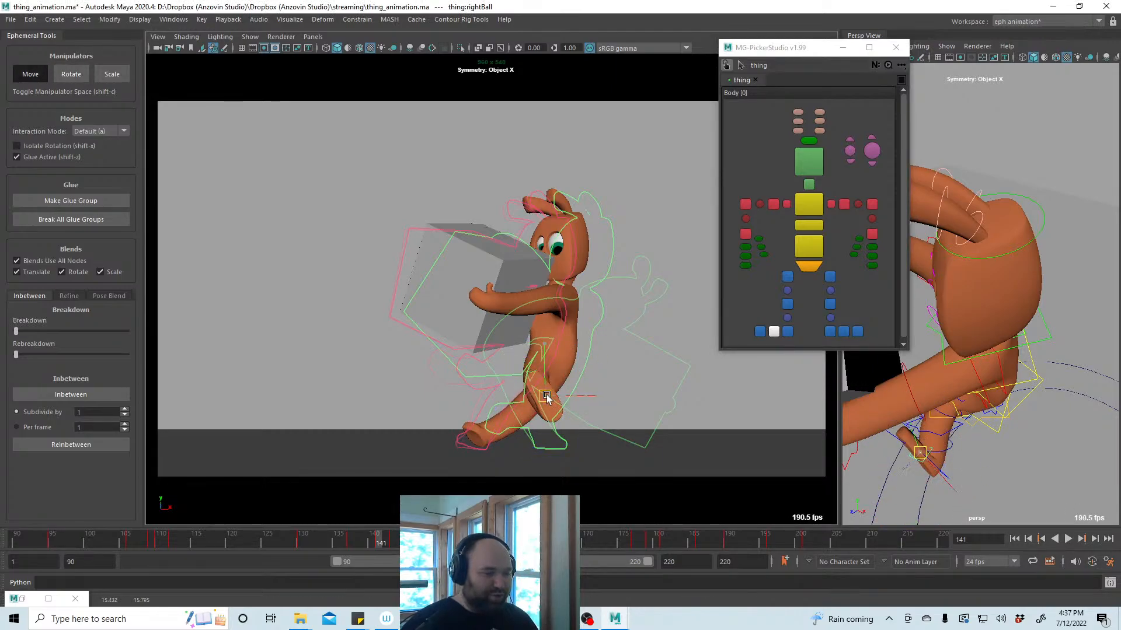
{"action": "key", "text": "e"}
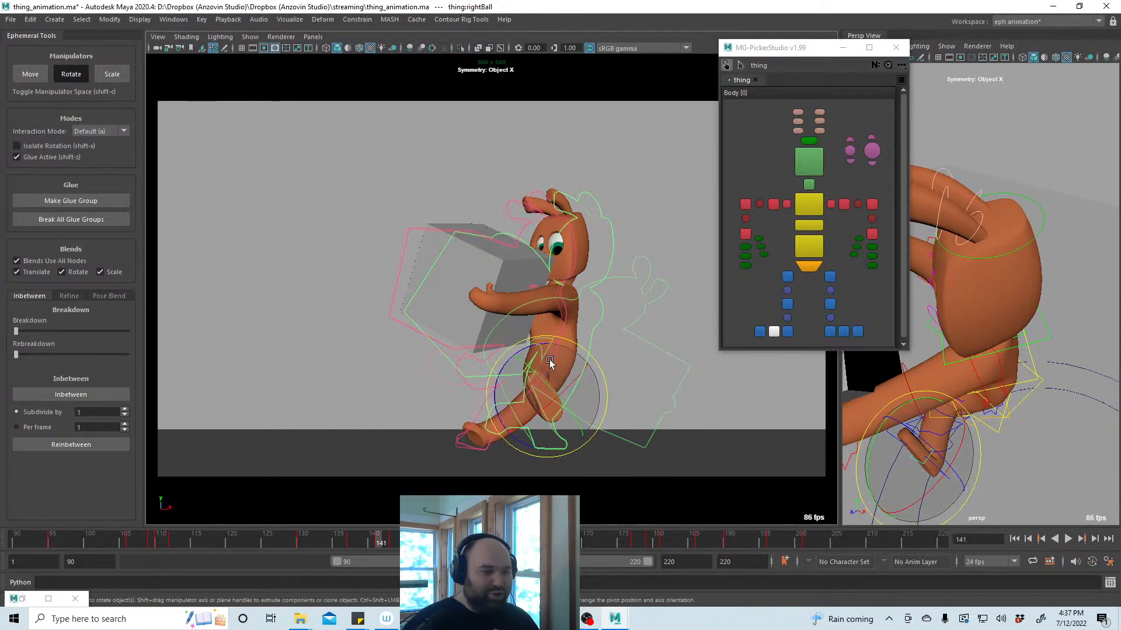
{"action": "key", "text": "w"}
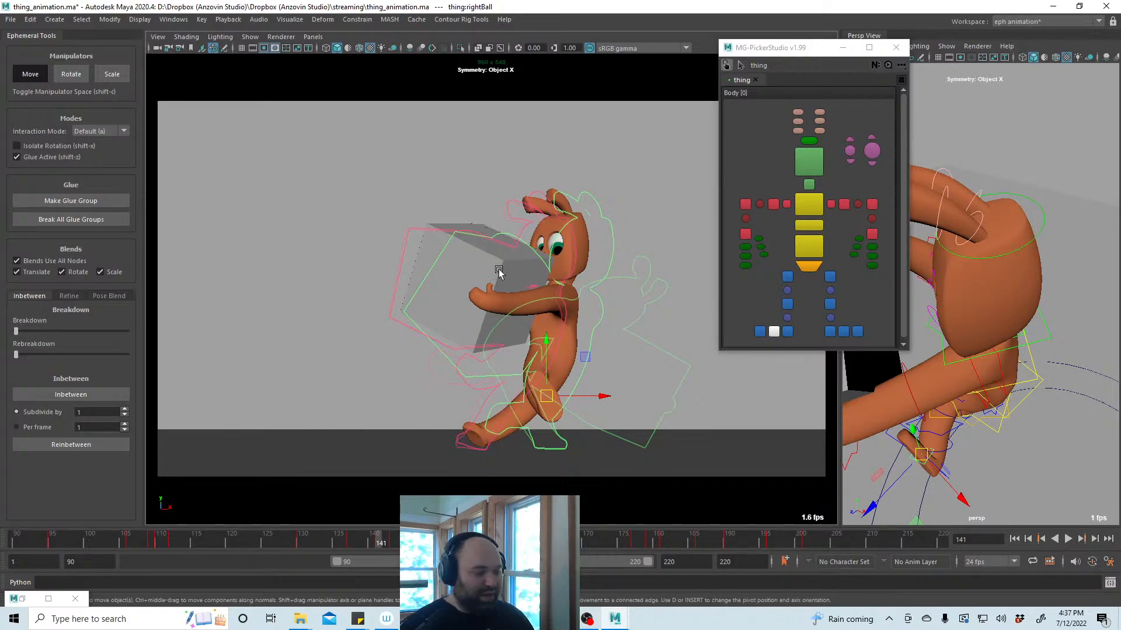
{"action": "key", "text": "ctrl+s"}
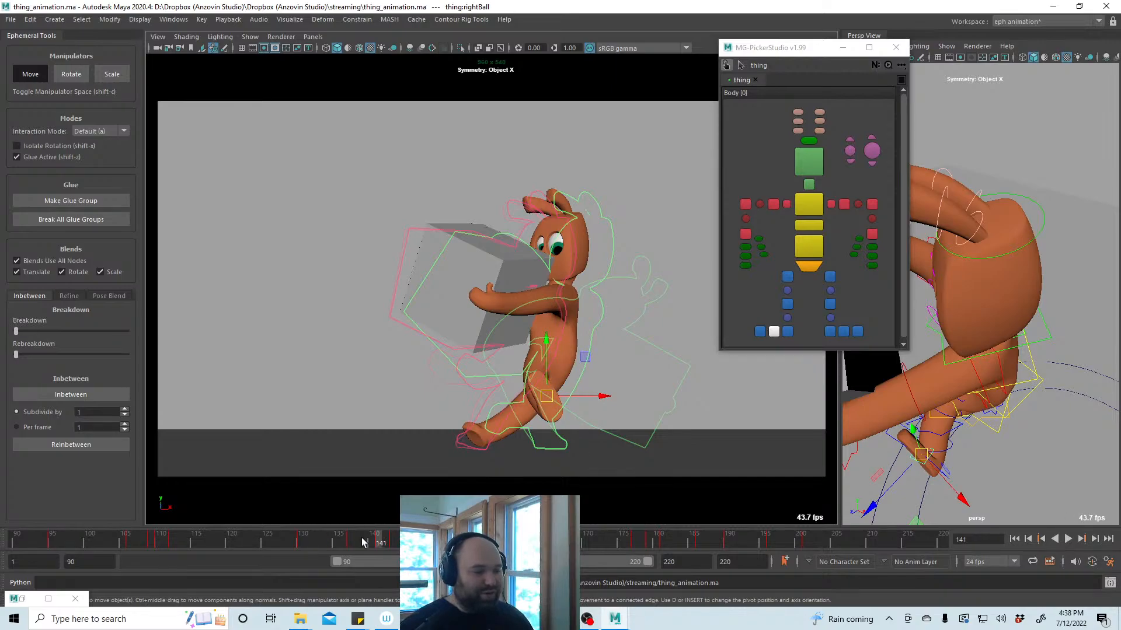
Return to frame 137, raise the right foot slightly, and review the motion around that frame
{"action": "left_click_drag", "start_coordinate": [376, 542], "coordinate": [353, 541]}
{"action": "left_click", "coordinate": [474, 442]}
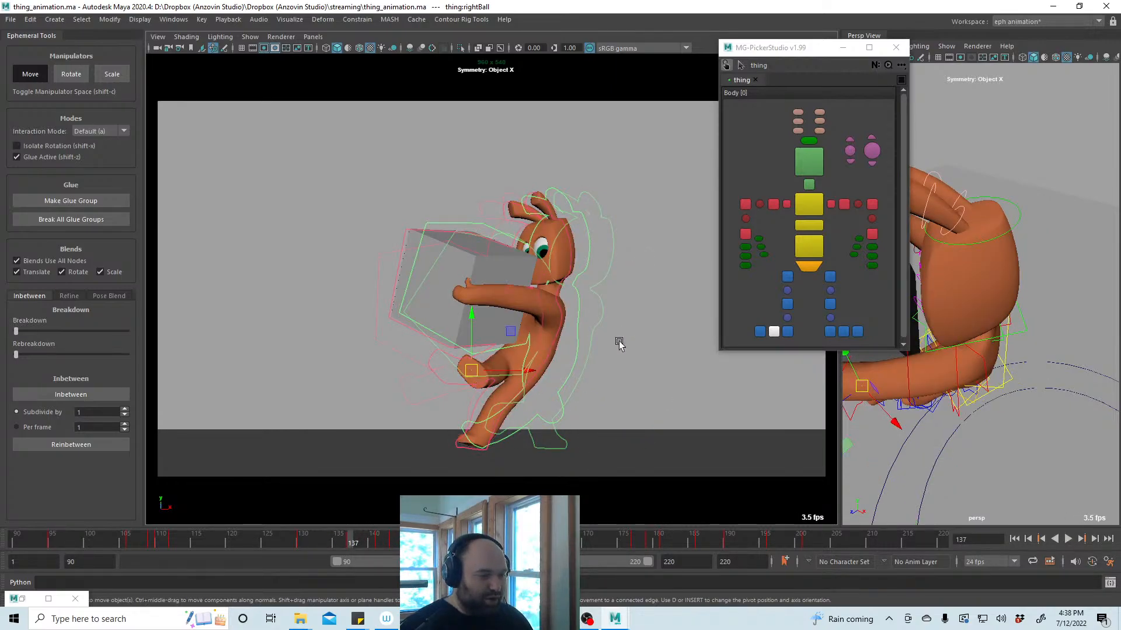
{"action": "left_click", "coordinate": [789, 334]}
{"action": "left_click_drag", "start_coordinate": [481, 378], "coordinate": [483, 370]}
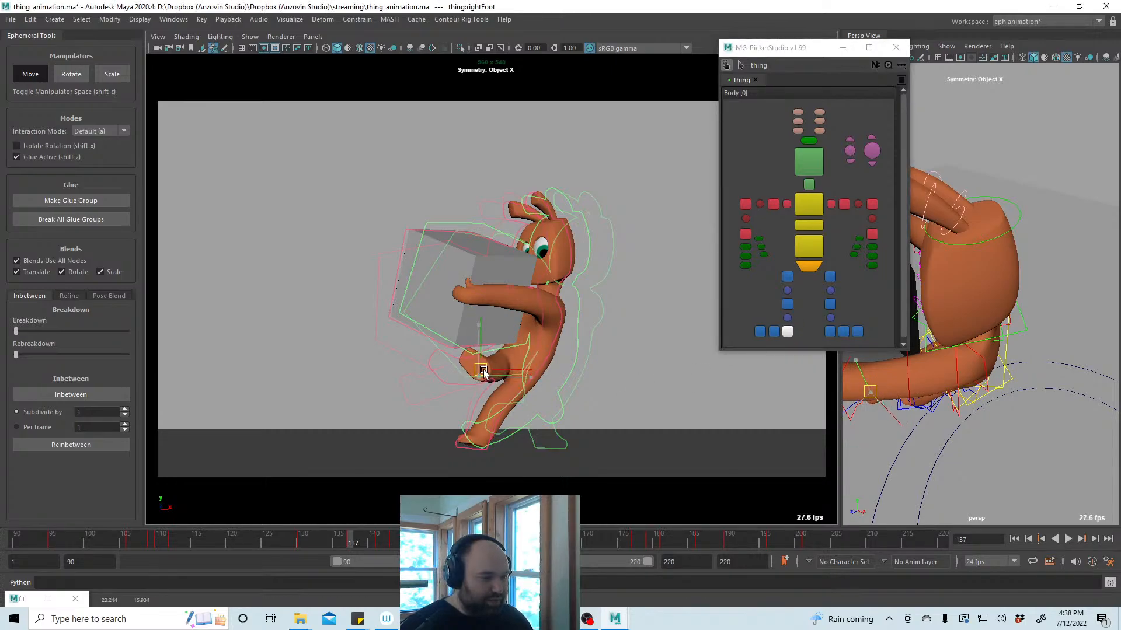
{"action": "key", "text": "alt+v"}
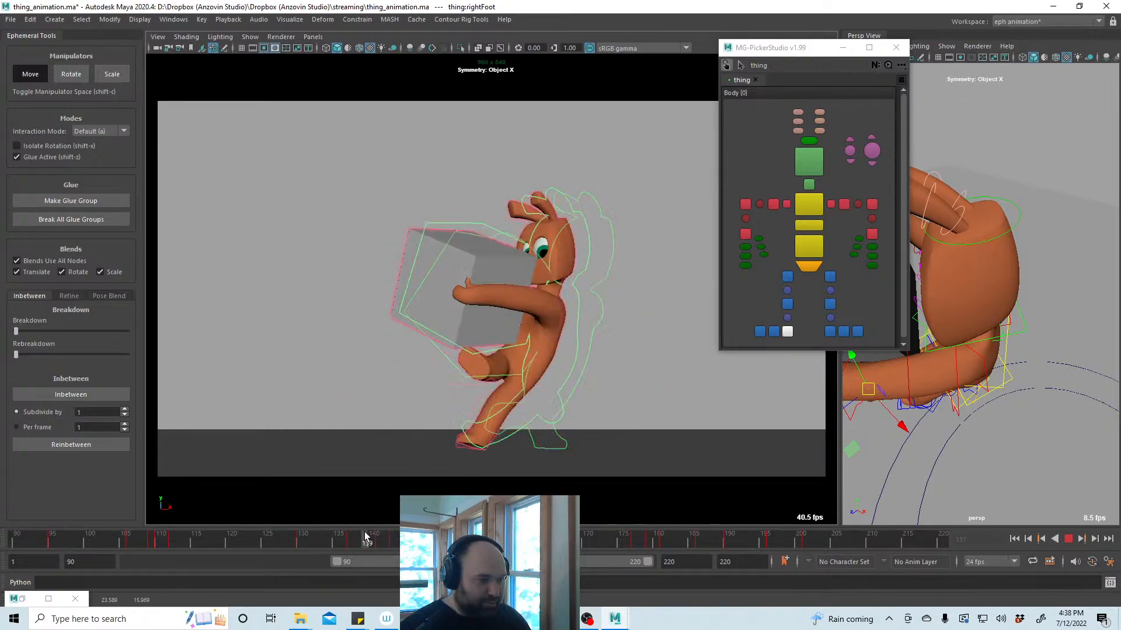
{"action": "mouse_move", "coordinate": [316, 532]}
{"action": "left_mouse_down"}
{"action": "mouse_move", "coordinate": [398, 535]}
{"action": "mouse_move", "coordinate": [353, 535]}
{"action": "left_mouse_up"}
Move the box slightly up and closer to the character at frame 137, and play back from about frame 130
{"action": "left_click", "coordinate": [487, 278]}
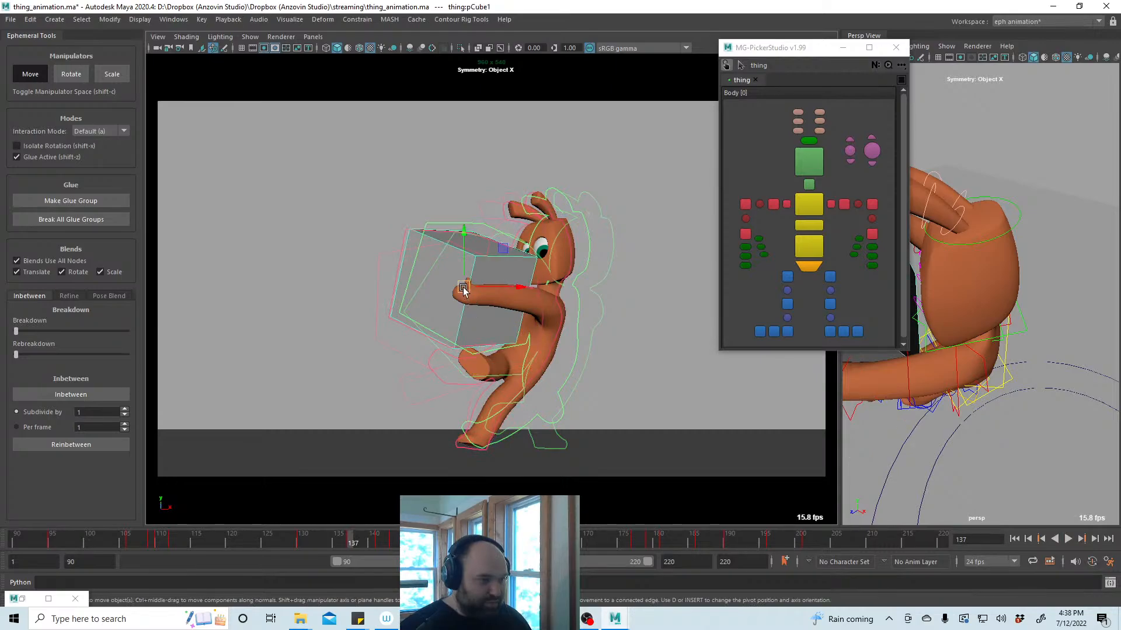
{"action": "left_click_drag", "start_coordinate": [472, 281], "coordinate": [474, 280]}
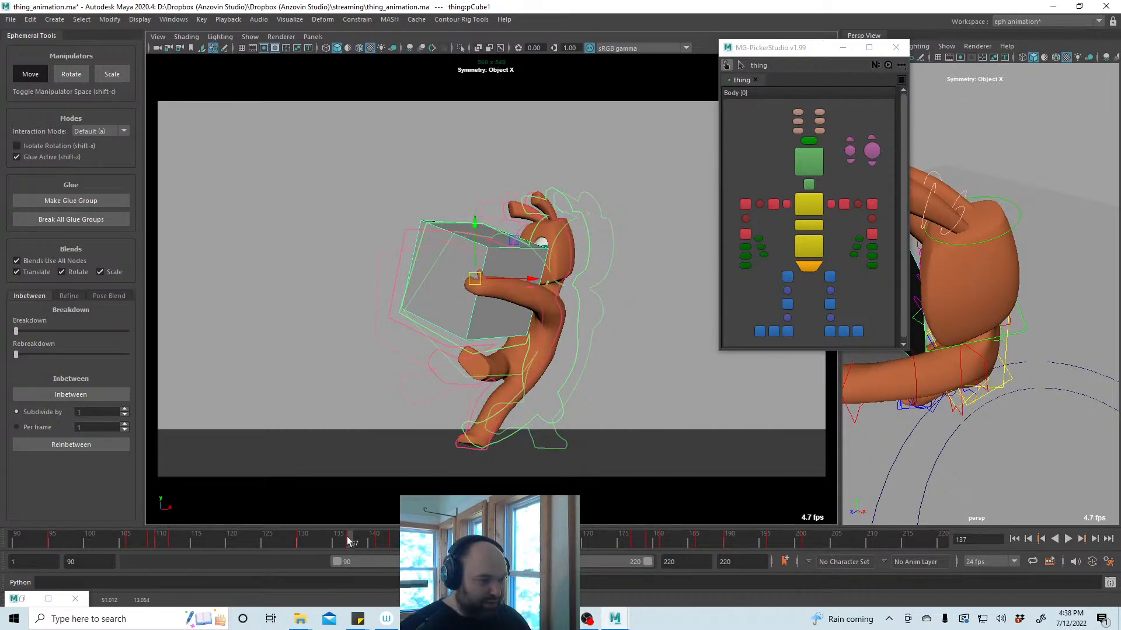
{"action": "mouse_move", "coordinate": [350, 538]}
{"action": "left_mouse_down"}
{"action": "mouse_move", "coordinate": [292, 542]}
{"action": "mouse_move", "coordinate": [303, 543]}
{"action": "left_mouse_up"}
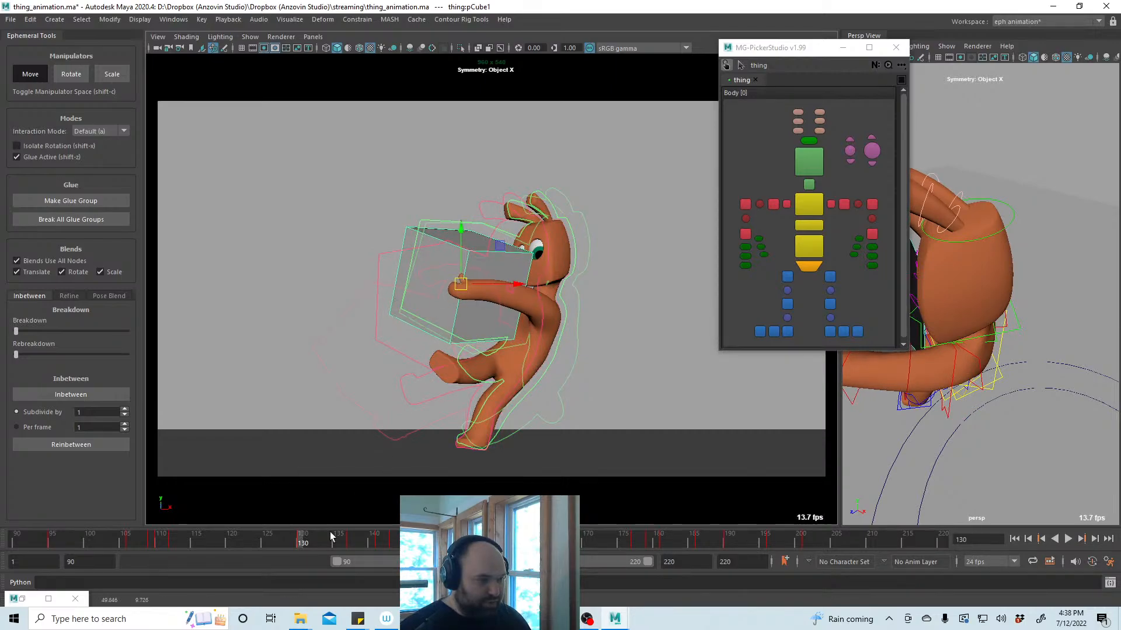
{"action": "key", "text": "alt+v"}
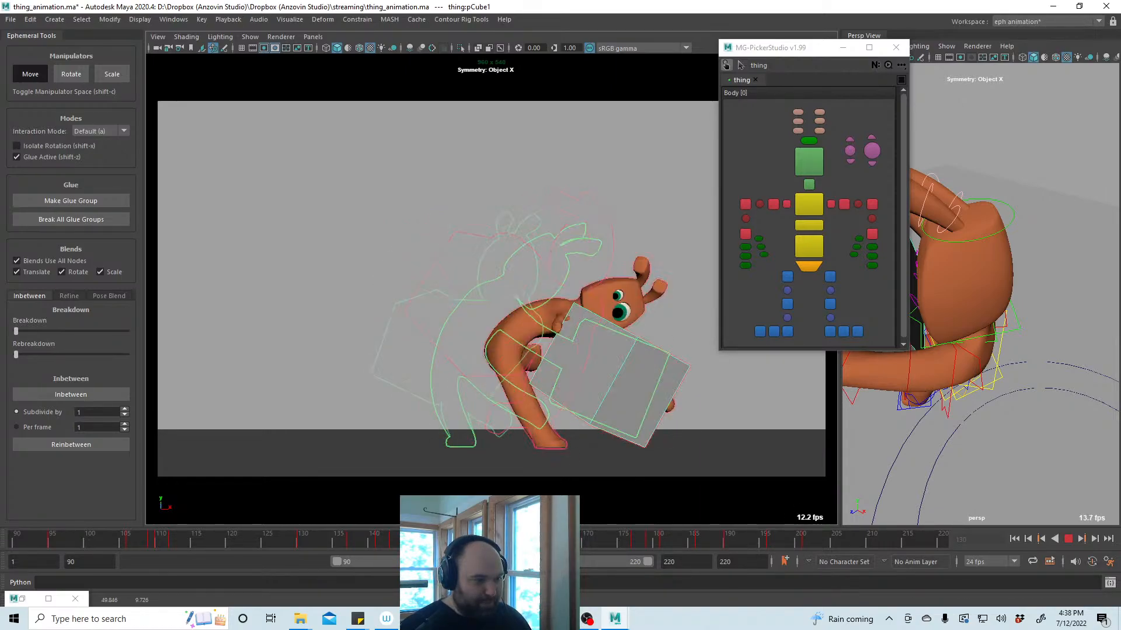
Rotate the box slightly at frame 148 and move it slightly downward
{"action": "key", "text": "Escape"}
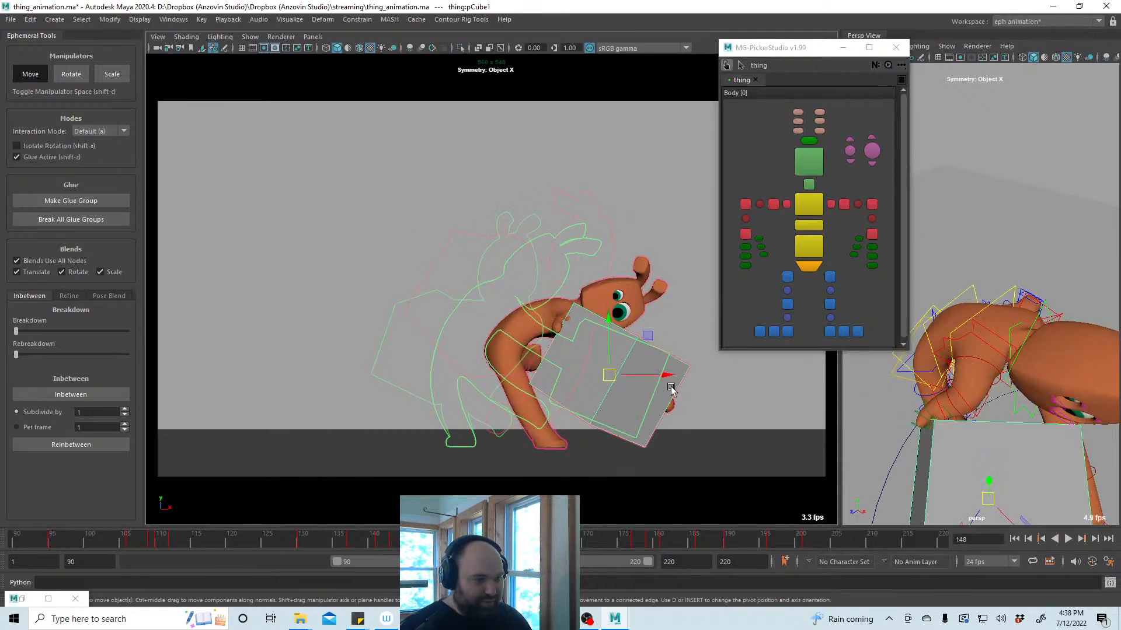
{"action": "key", "text": "e"}
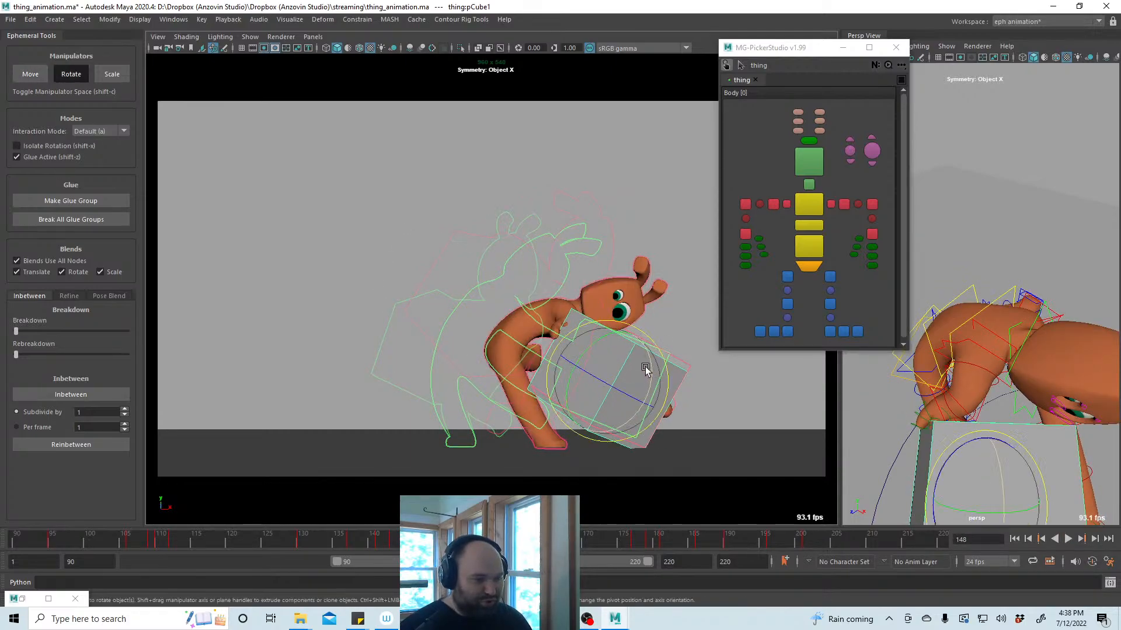
{"action": "key", "text": "w"}
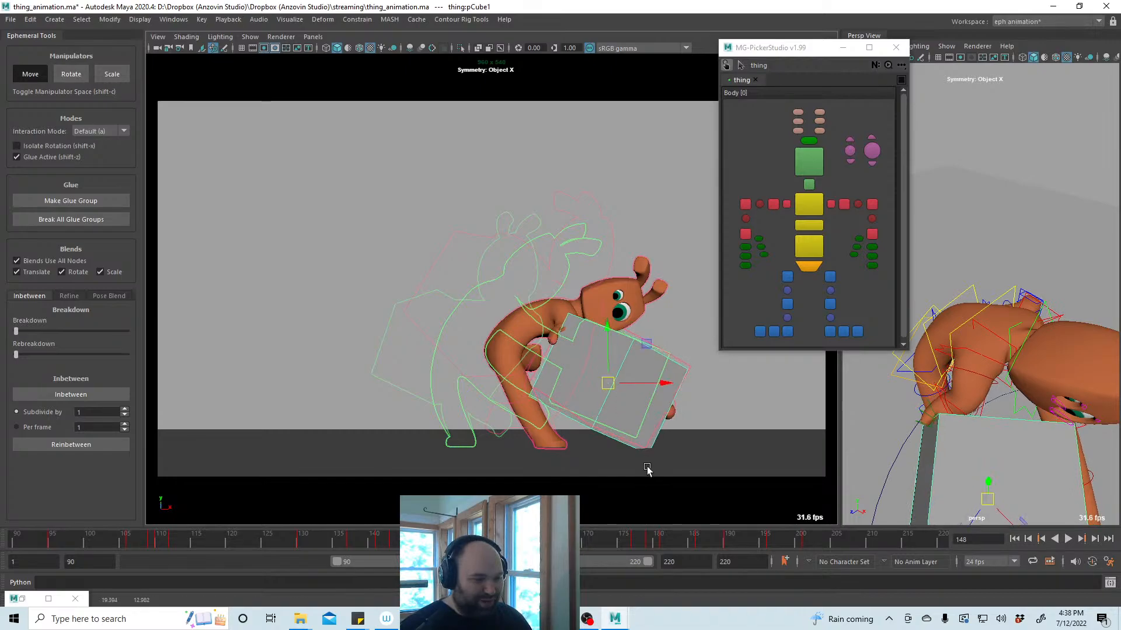
Play back the whole shot to check the timing of the foot and box motion
{"action": "key", "text": "alt+v"}
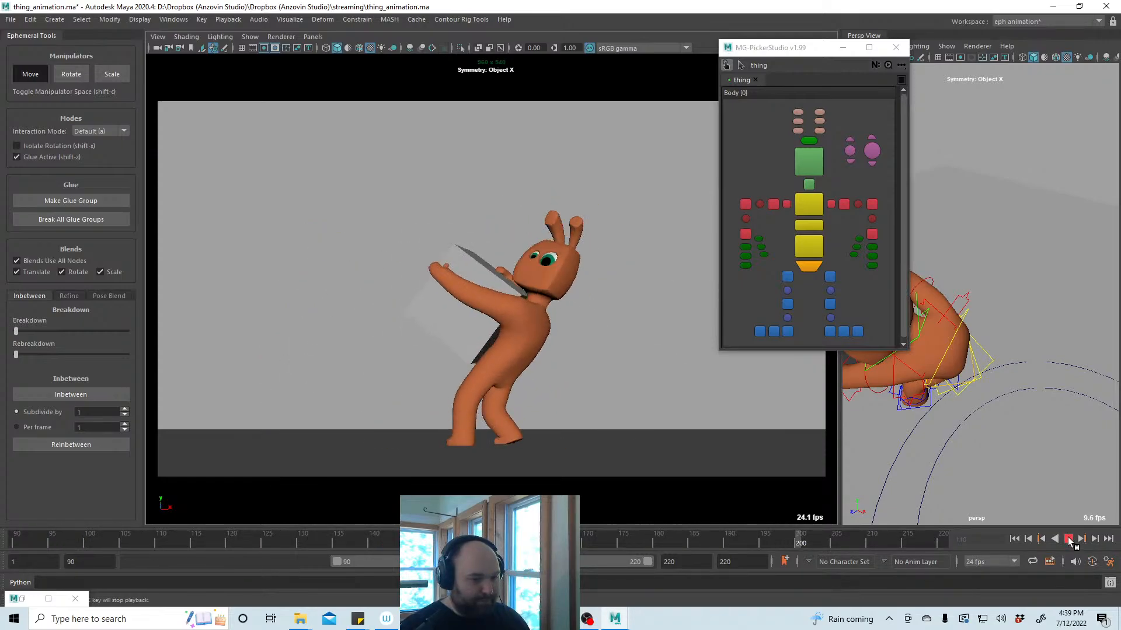
{"action": "left_click", "coordinate": [1069, 540]}
{"action": "key", "text": "alt+v"}
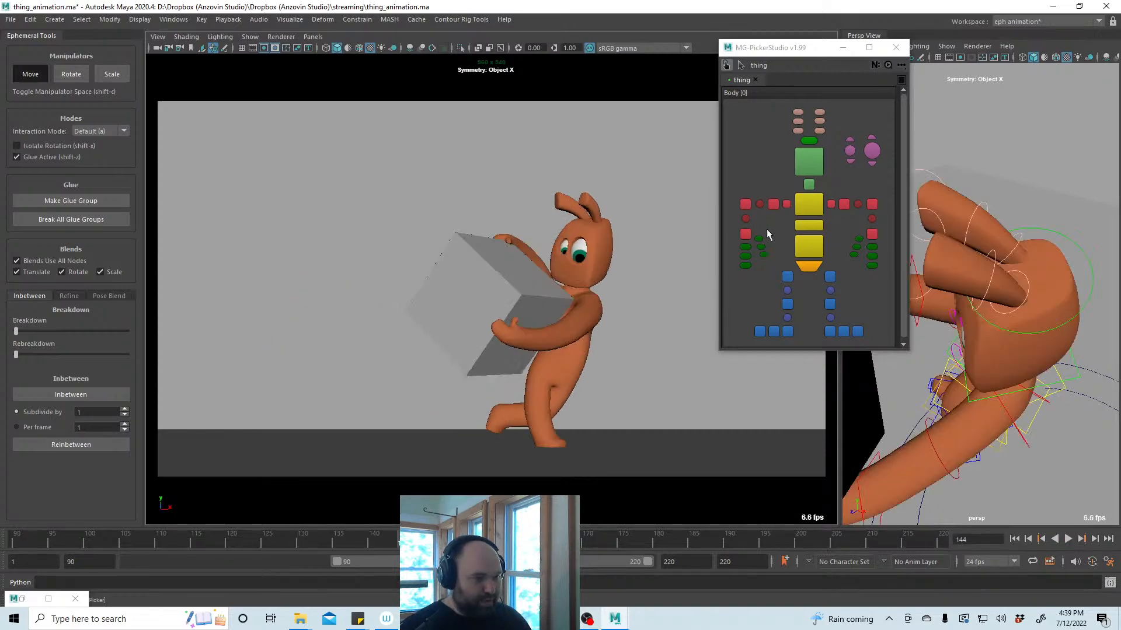
Select the chest control, scrub to the arm-raising pose at frame 177, and save the scene
{"action": "left_click", "coordinate": [801, 202]}
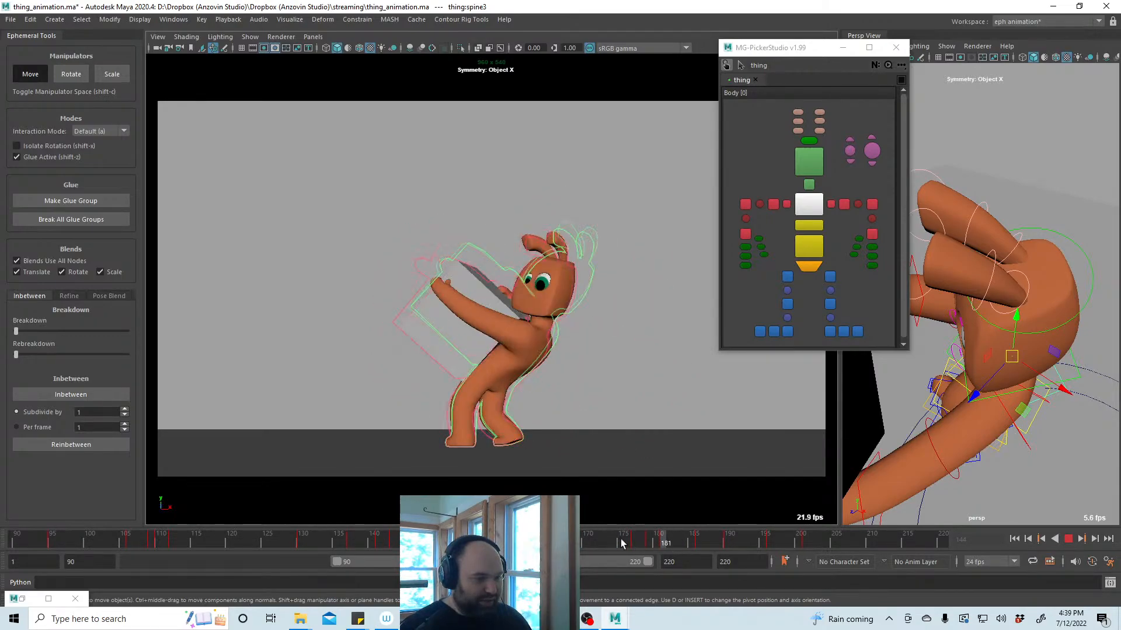
{"action": "mouse_move", "coordinate": [621, 543]}
{"action": "left_mouse_down"}
{"action": "mouse_move", "coordinate": [660, 541]}
{"action": "mouse_move", "coordinate": [611, 543]}
{"action": "mouse_move", "coordinate": [638, 543]}
{"action": "left_mouse_up"}
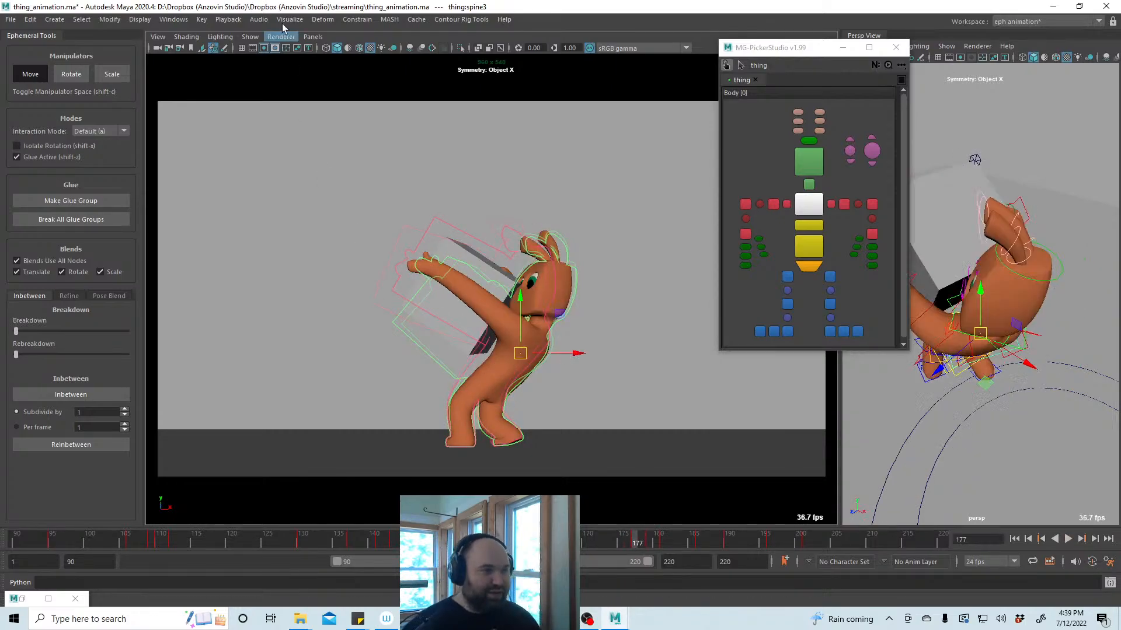
{"action": "key", "text": "ctrl+s"}
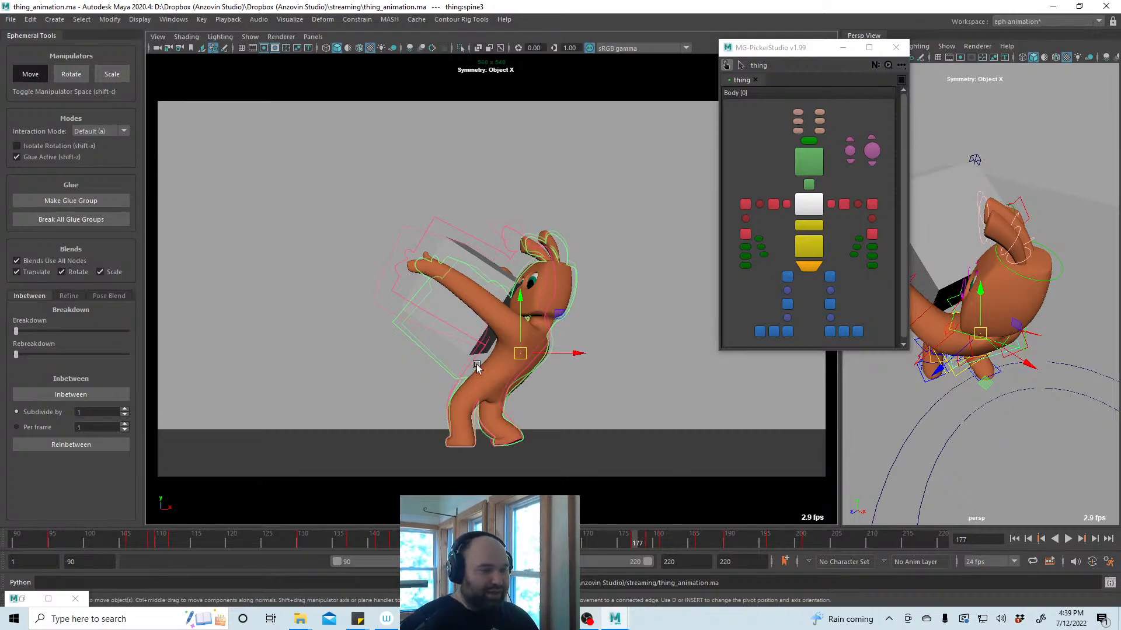
Scrub back to frame 125, play the shot, and examine the poses at frames 176 to 179
{"action": "left_click_drag", "start_coordinate": [632, 544], "coordinate": [267, 549]}
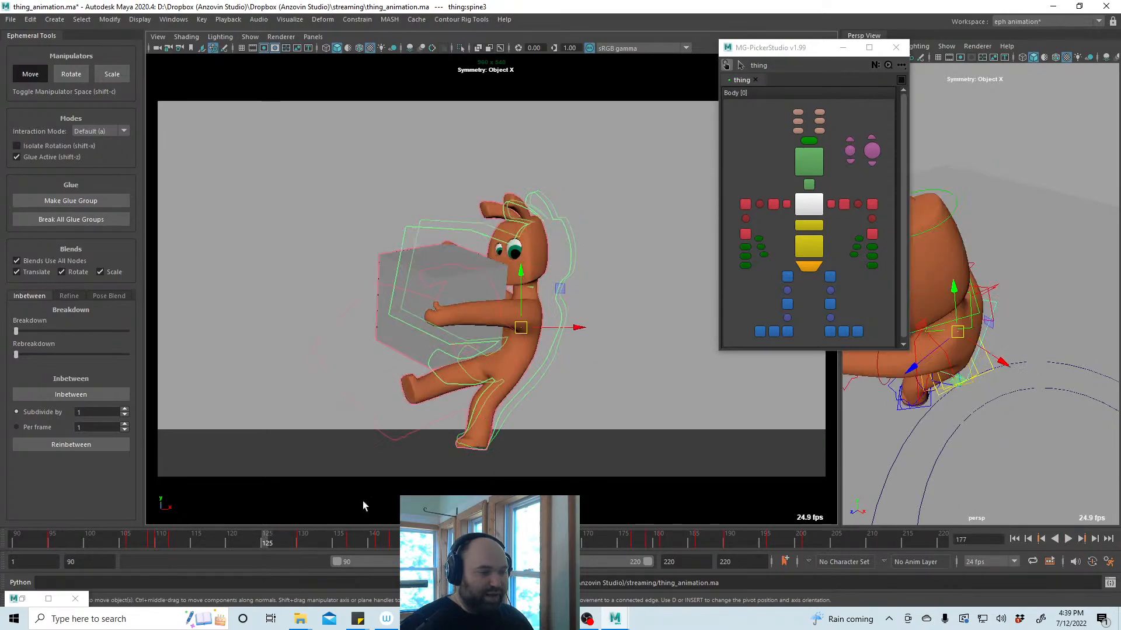
{"action": "left_click", "coordinate": [1068, 539]}
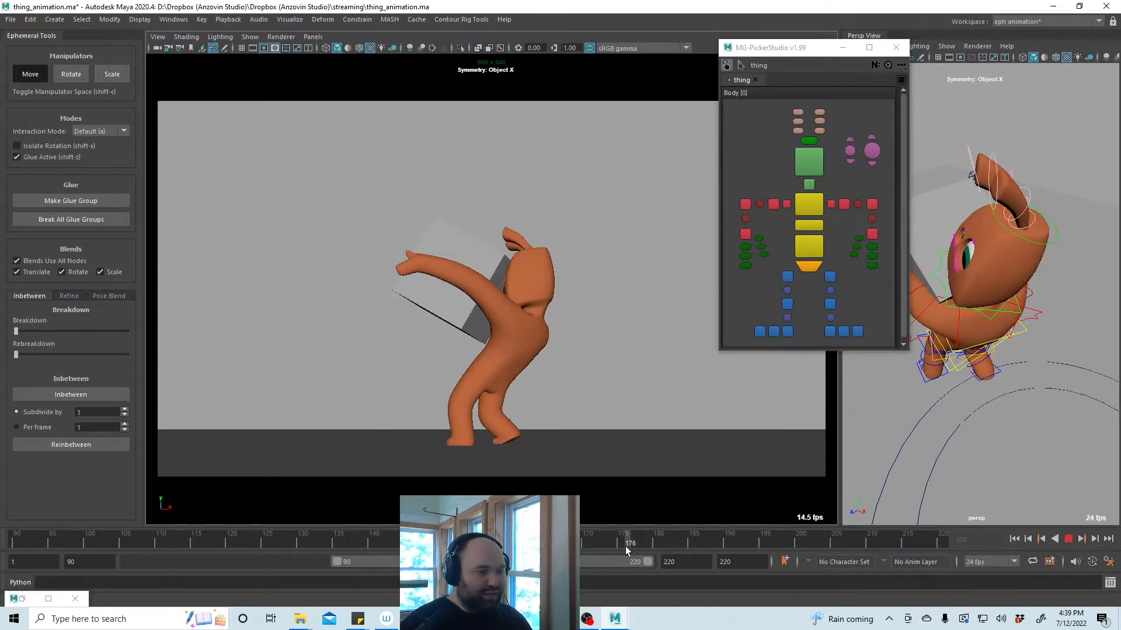
{"action": "left_click_drag", "start_coordinate": [625, 546], "coordinate": [651, 549]}
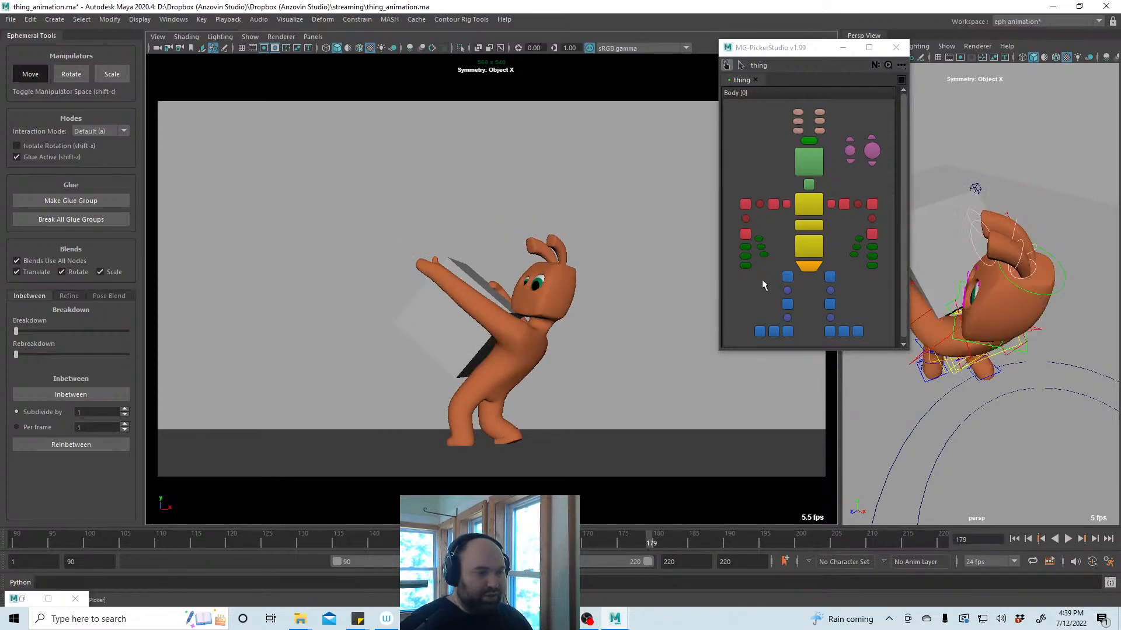
Select the character's hand controls at frame 179 and undo the last action
{"action": "left_click", "coordinate": [749, 234]}
{"action": "left_click", "coordinate": [746, 234]}
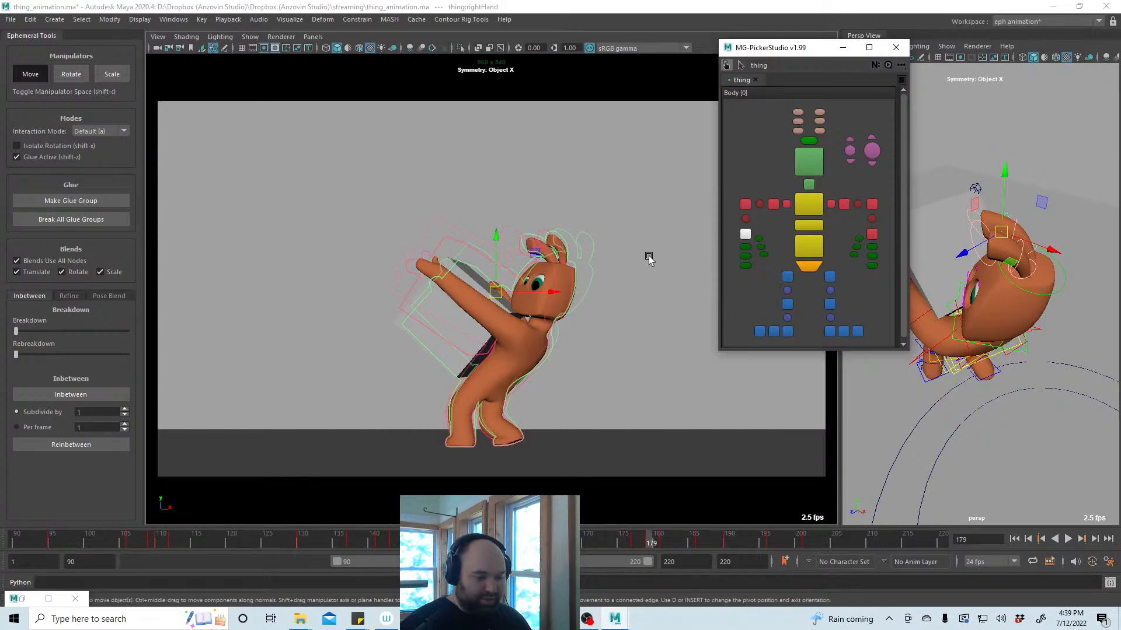
{"action": "key", "text": "ctrl+z"}
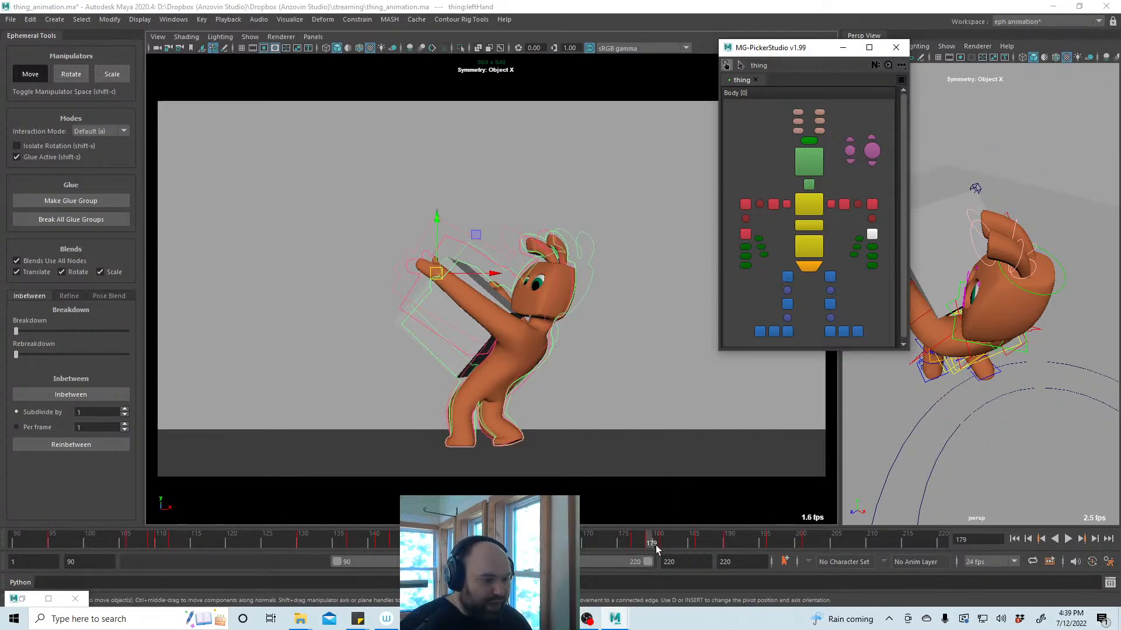
Play back the box-lifting animation and check the left hand's poses between frames 178 and 182
{"action": "left_click", "coordinate": [652, 544]}
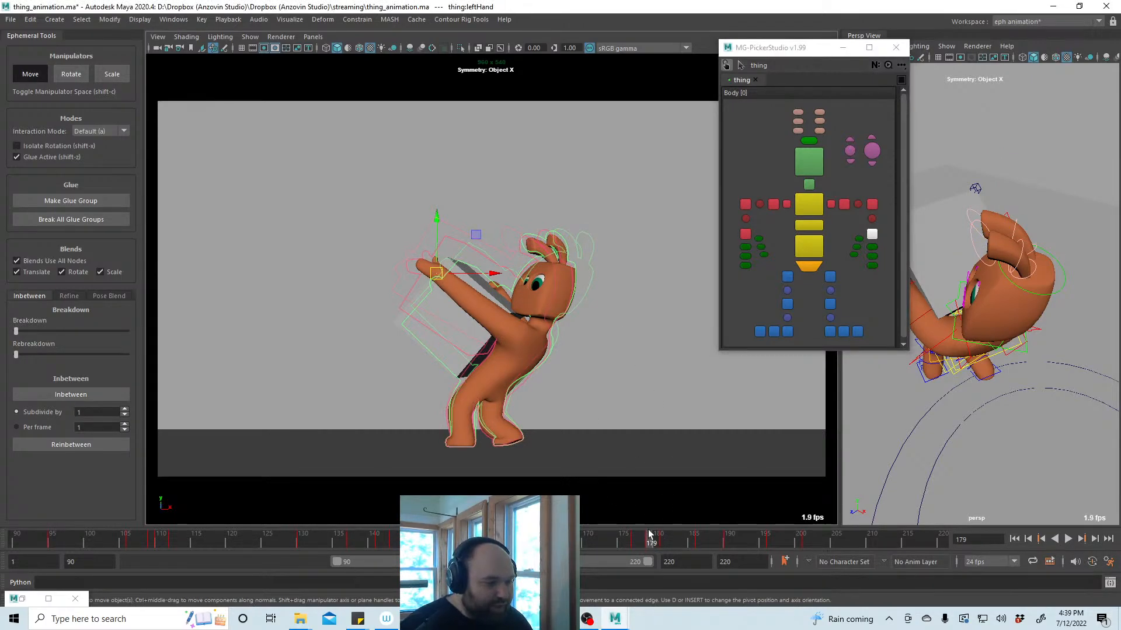
{"action": "key", "text": "alt+v"}
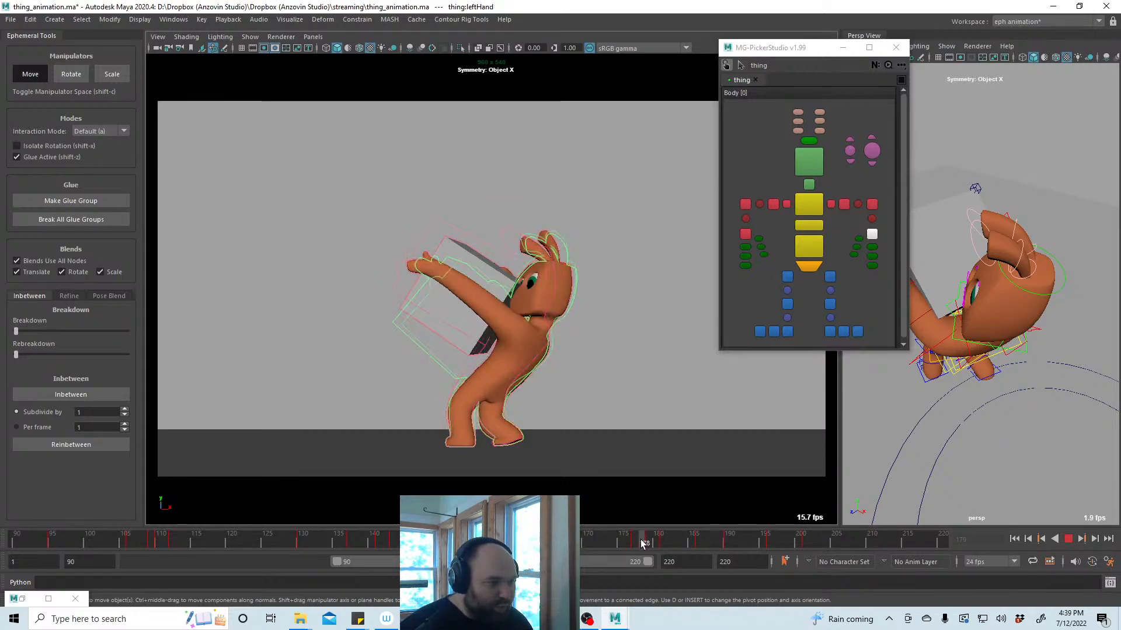
{"action": "key", "text": "alt+v"}
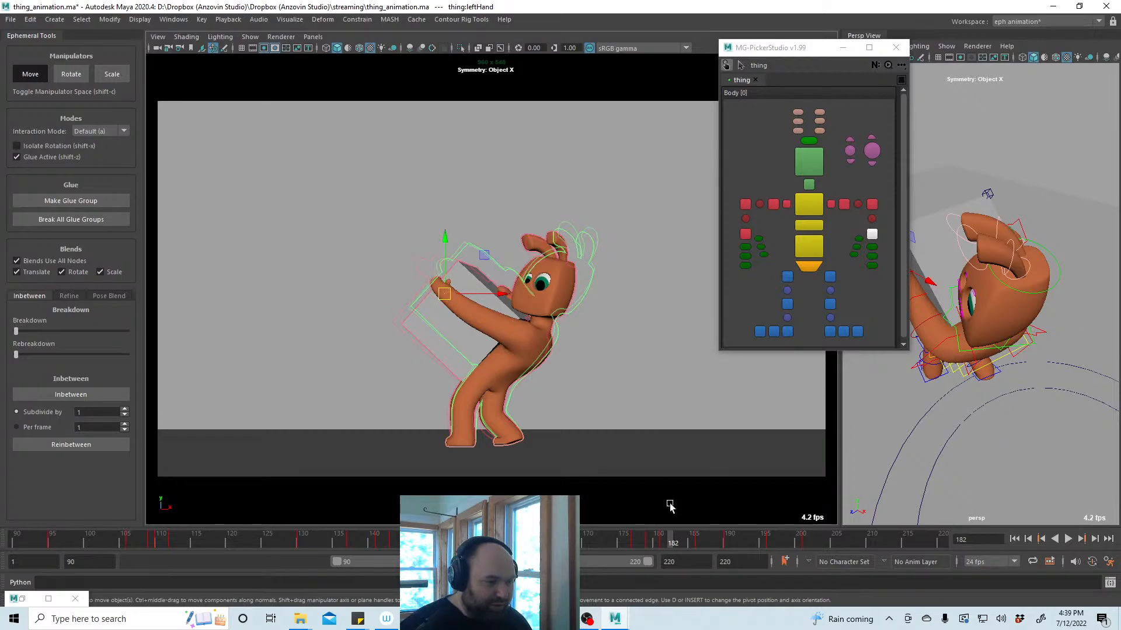
{"action": "mouse_move", "coordinate": [670, 541]}
{"action": "left_mouse_down"}
{"action": "mouse_move", "coordinate": [616, 544]}
{"action": "mouse_move", "coordinate": [641, 542]}
{"action": "left_mouse_up"}
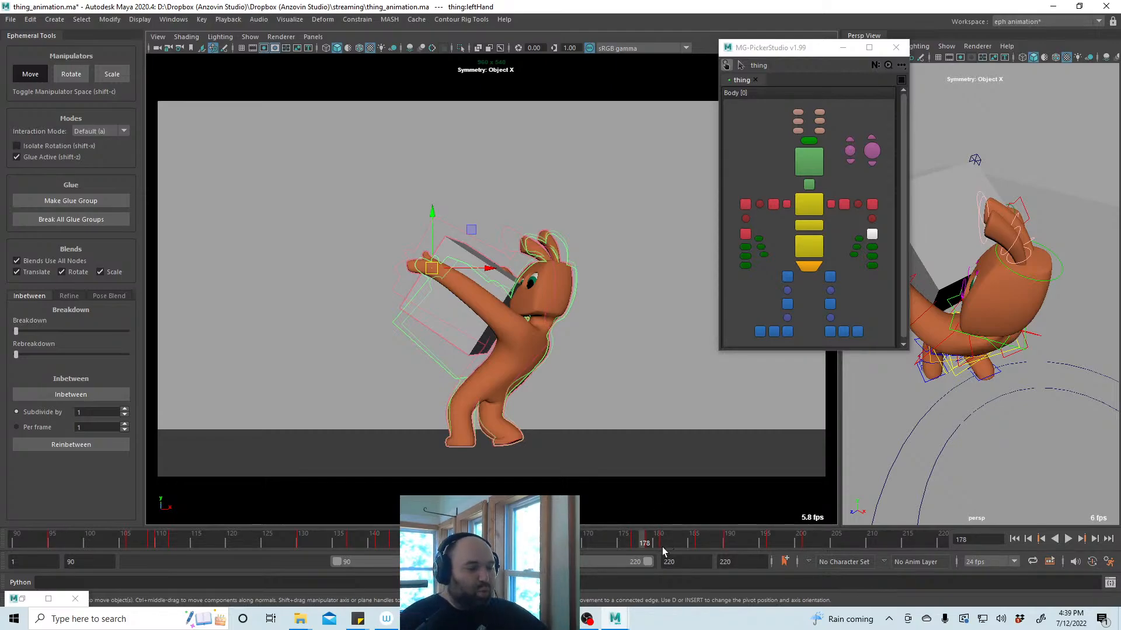
{"action": "left_click", "coordinate": [652, 542]}
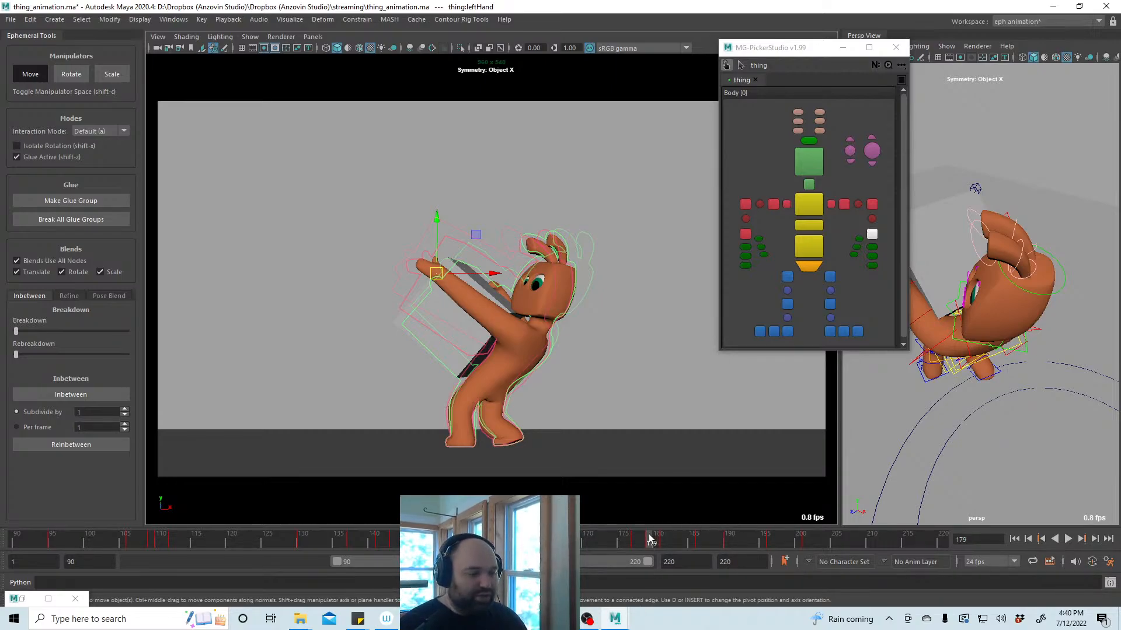
{"action": "key", "text": "alt+v"}
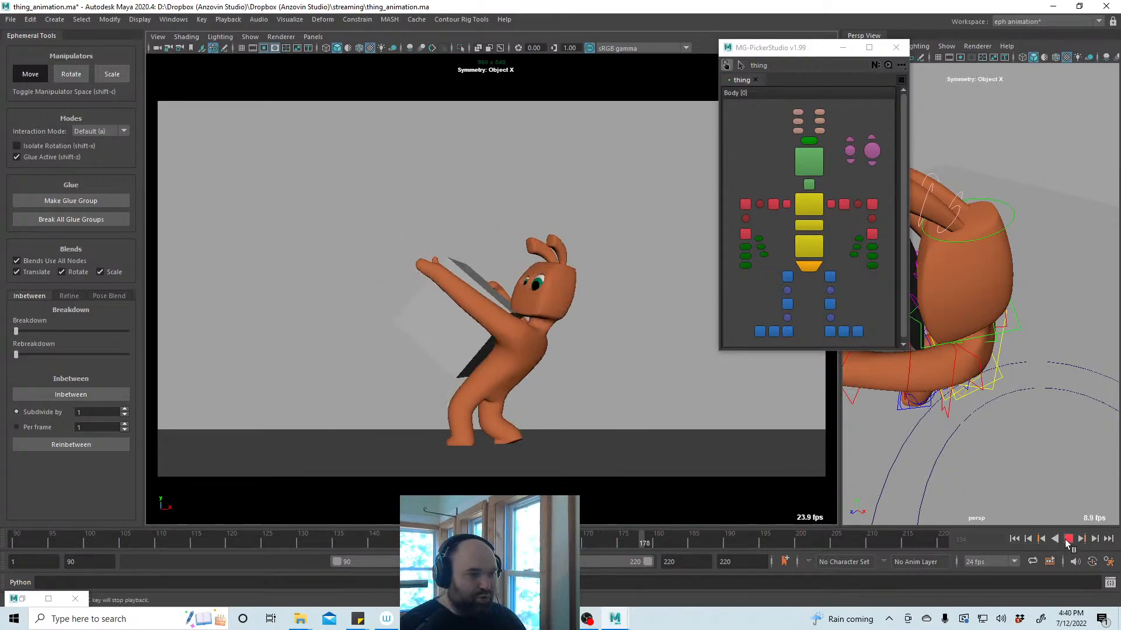
{"action": "left_click", "coordinate": [1067, 539]}
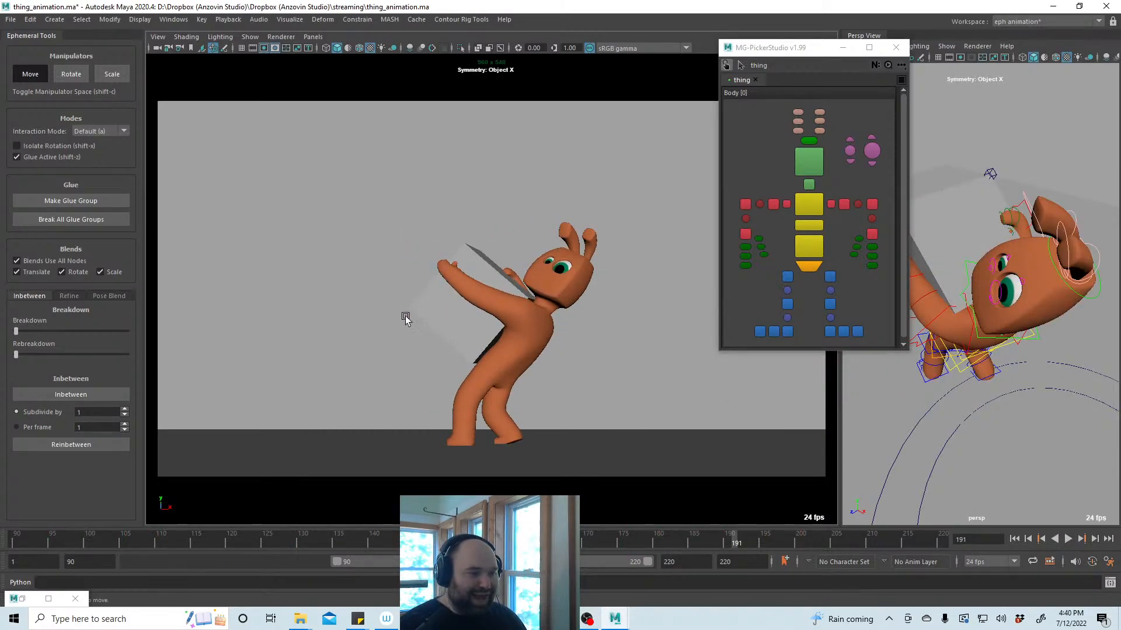
Select the right hand and replay the shot, and examine the left hand's motion between frames 177 and 181
{"action": "left_click", "coordinate": [747, 234]}
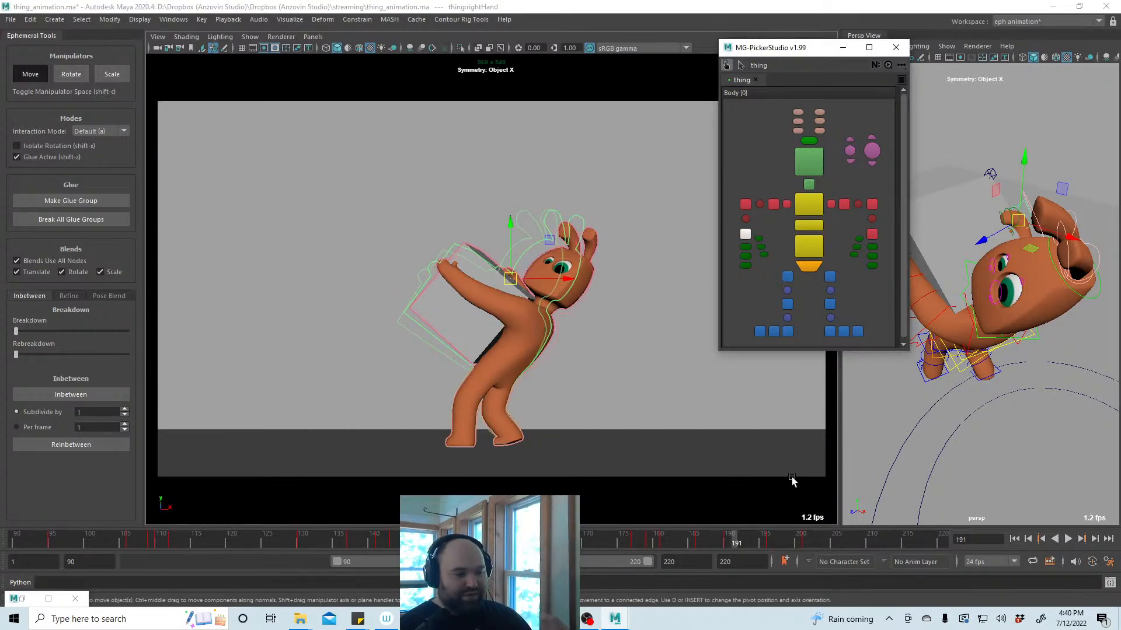
{"action": "key", "text": "alt+v"}
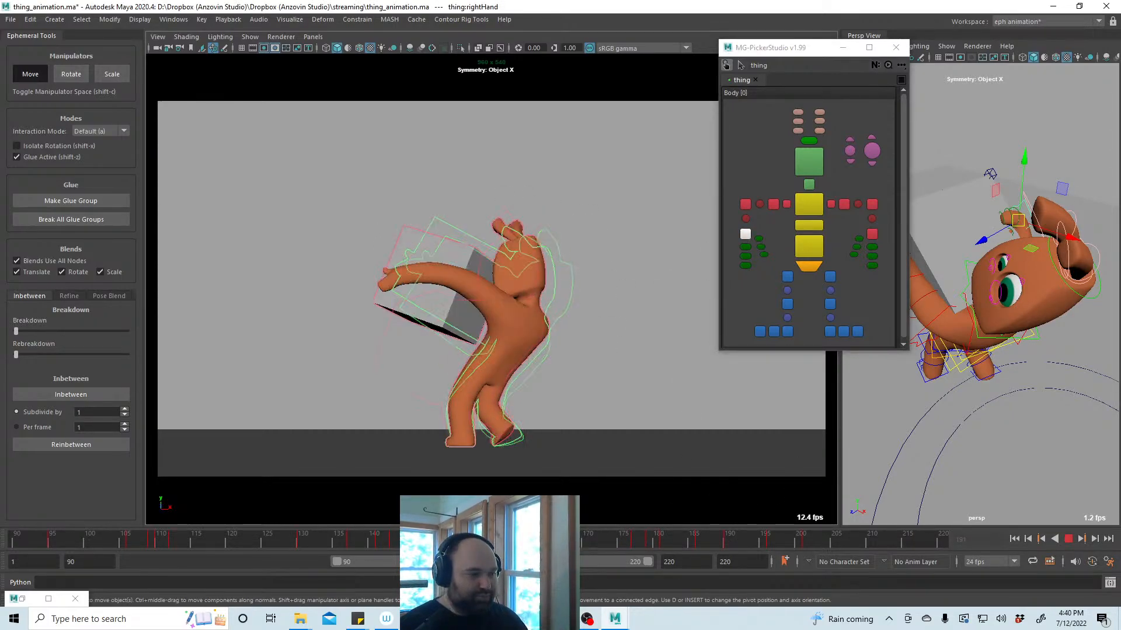
{"action": "left_click", "coordinate": [650, 548]}
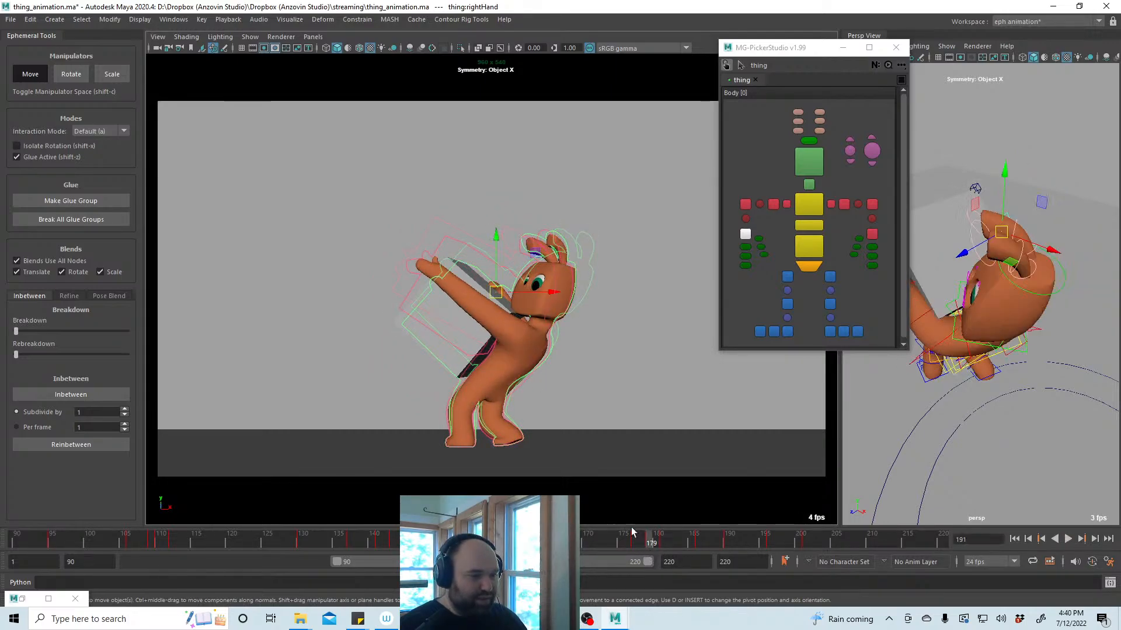
{"action": "left_click", "coordinate": [442, 321]}
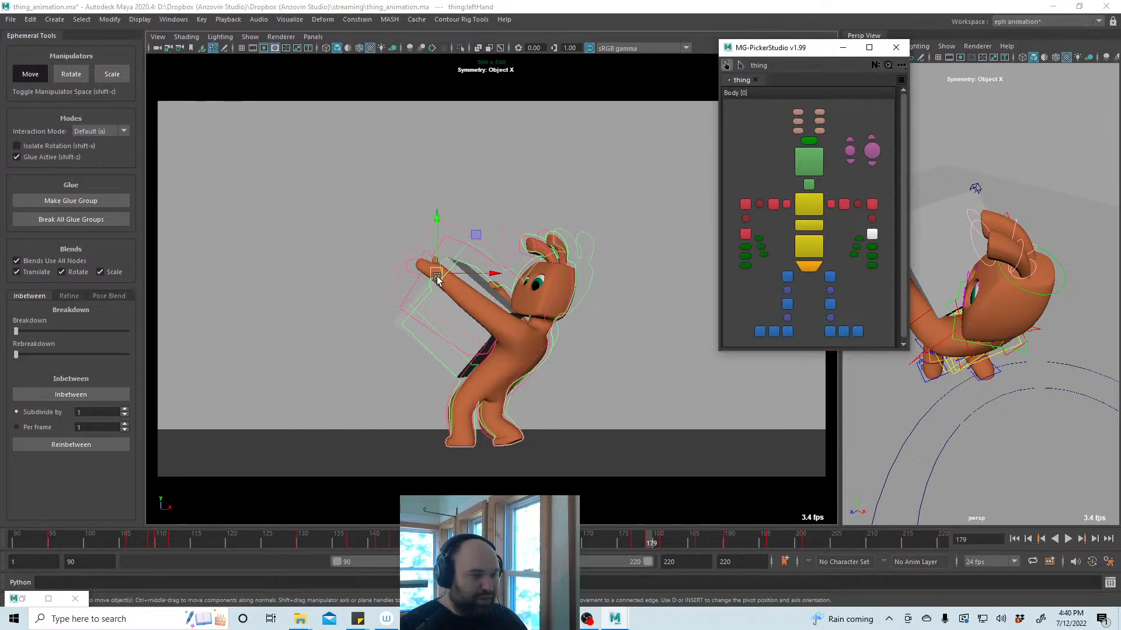
{"action": "left_click", "coordinate": [664, 541]}
{"action": "mouse_move", "coordinate": [667, 541]}
{"action": "left_mouse_down"}
{"action": "mouse_move", "coordinate": [699, 539]}
{"action": "mouse_move", "coordinate": [620, 538]}
{"action": "mouse_move", "coordinate": [678, 540]}
{"action": "mouse_move", "coordinate": [640, 542]}
{"action": "mouse_move", "coordinate": [668, 555]}
{"action": "mouse_move", "coordinate": [660, 543]}
{"action": "mouse_move", "coordinate": [637, 546]}
{"action": "left_mouse_up"}
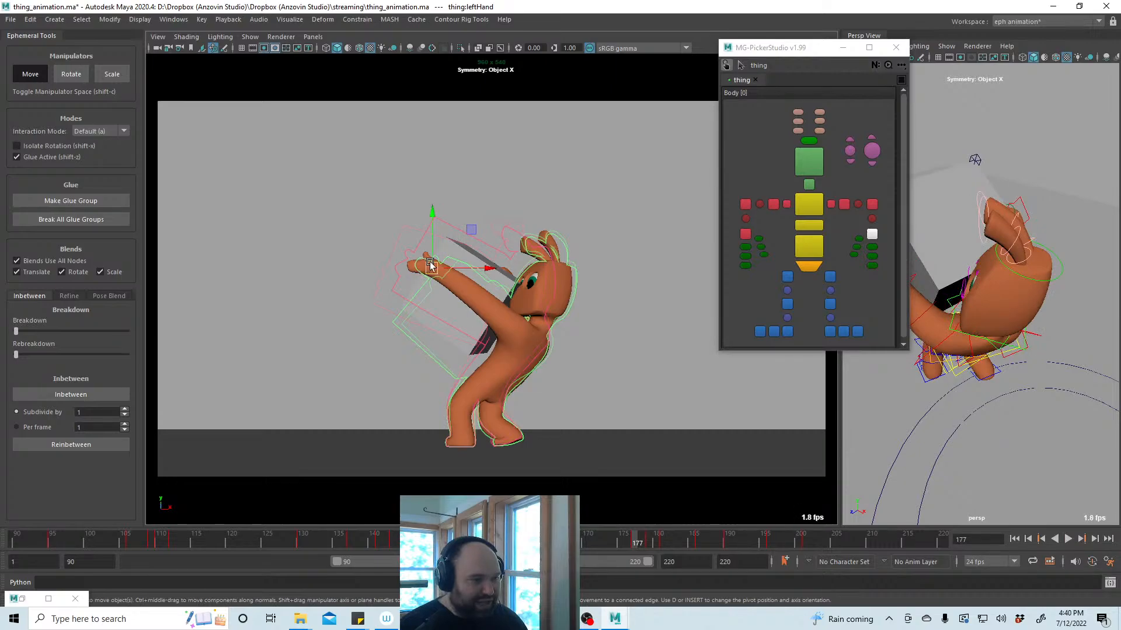
Replay the shot, check the right hand at frame 181, and return to the left hand's key at frame 179
{"action": "key", "text": "alt+v"}
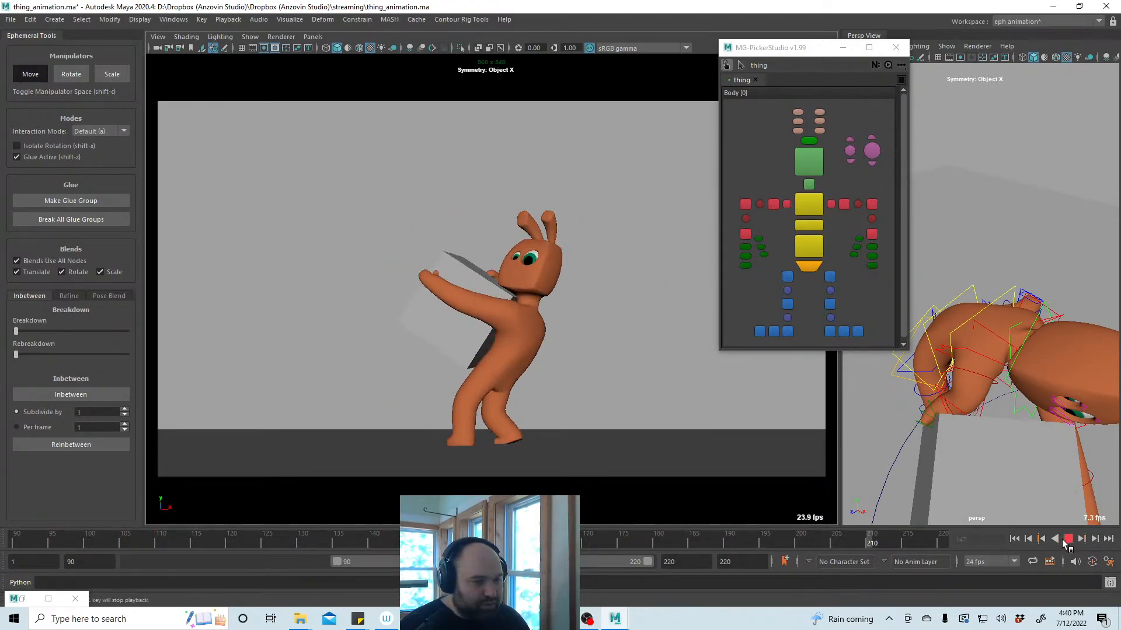
{"action": "left_click", "coordinate": [1066, 540]}
{"action": "left_click", "coordinate": [745, 234]}
{"action": "left_click", "coordinate": [664, 538]}
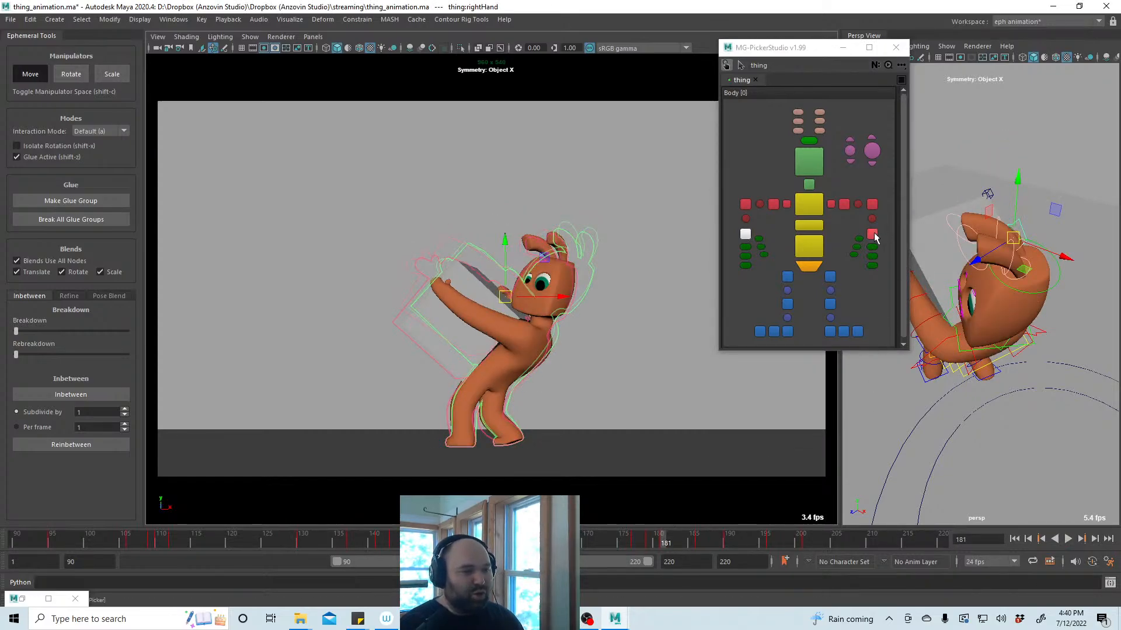
{"action": "left_click", "coordinate": [872, 234]}
{"action": "key", "text": "comma"}
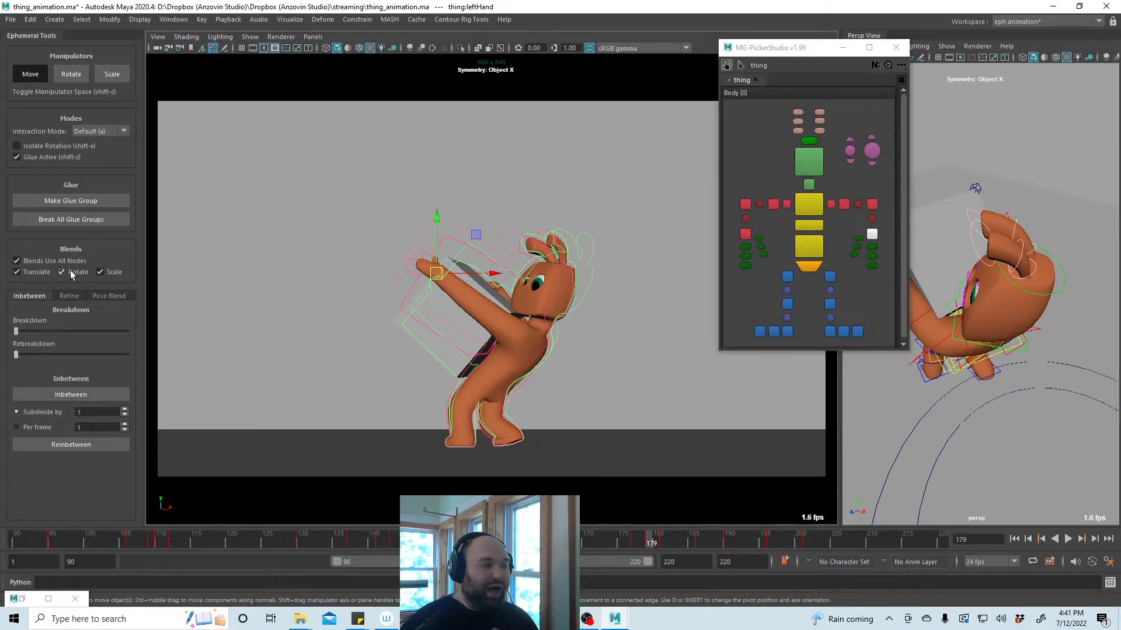
Turn off Blends Use All Nodes and save the scene
{"action": "left_click", "coordinate": [38, 261]}
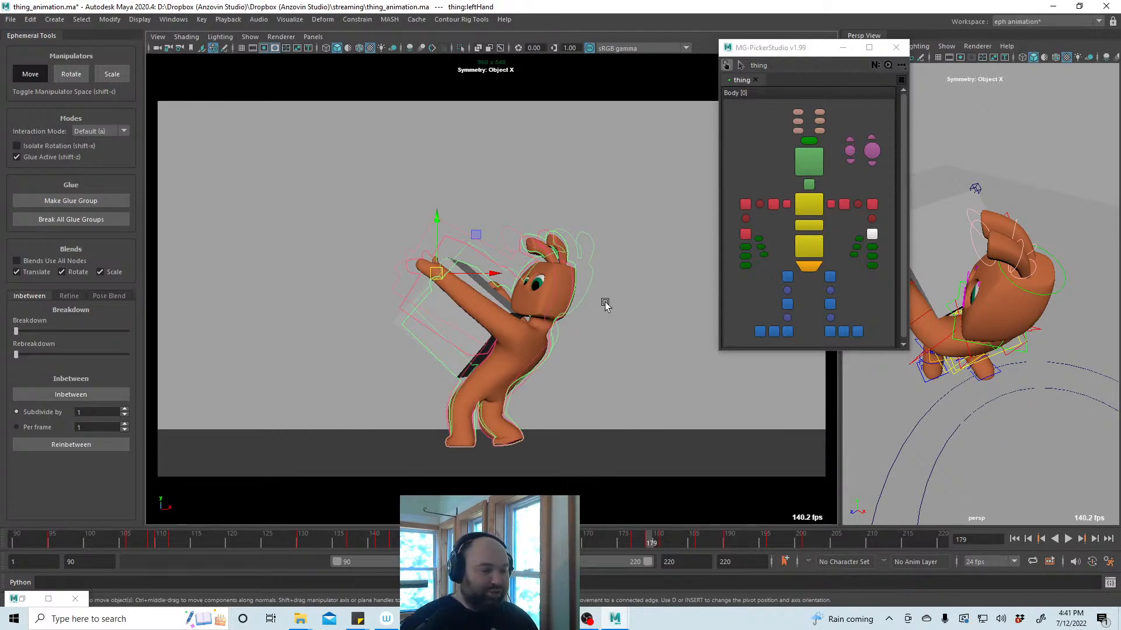
{"action": "key", "text": "ctrl+s"}
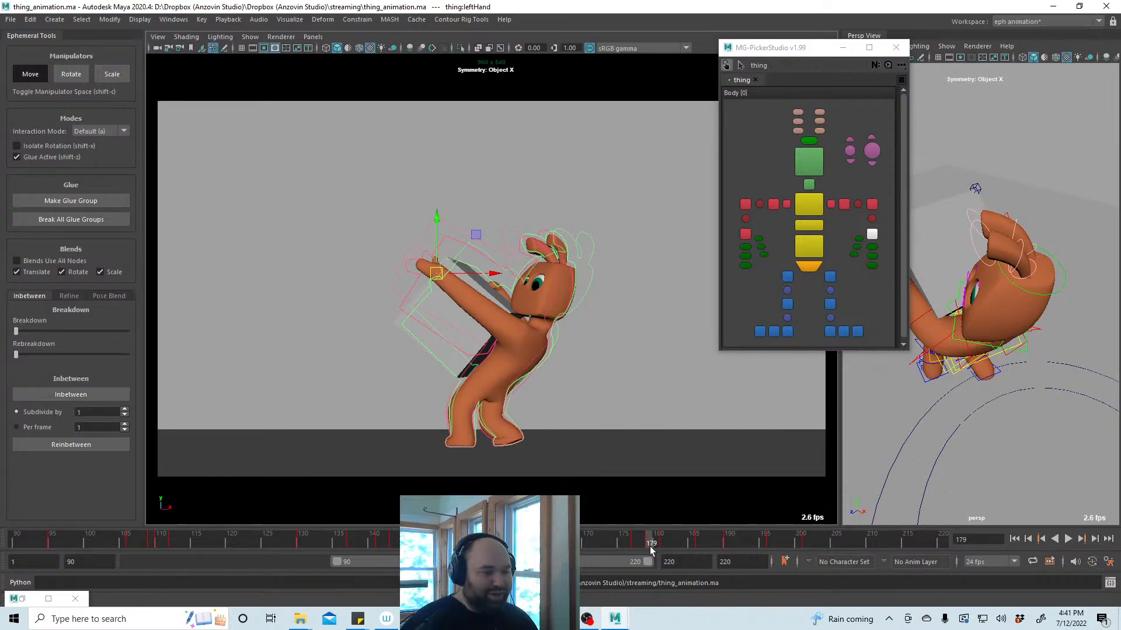
Compare the left hand's pose at frames 179 and 181
{"action": "mouse_move", "coordinate": [653, 544]}
{"action": "left_mouse_down"}
{"action": "mouse_move", "coordinate": [671, 542]}
{"action": "mouse_move", "coordinate": [651, 543]}
{"action": "left_mouse_up"}
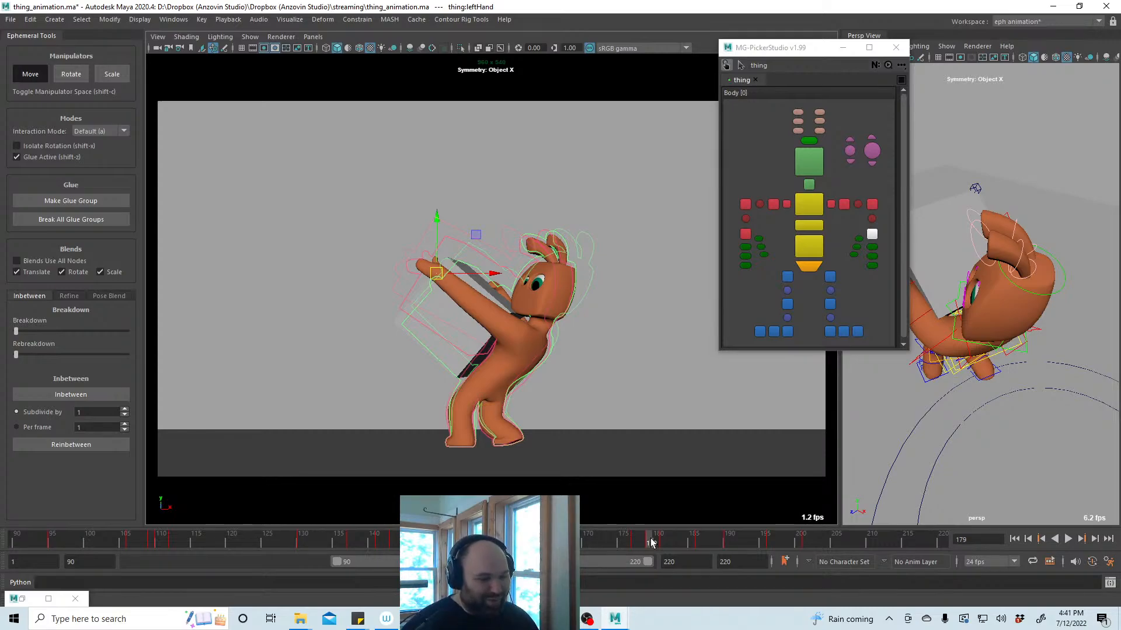
{"action": "left_click", "coordinate": [666, 543]}
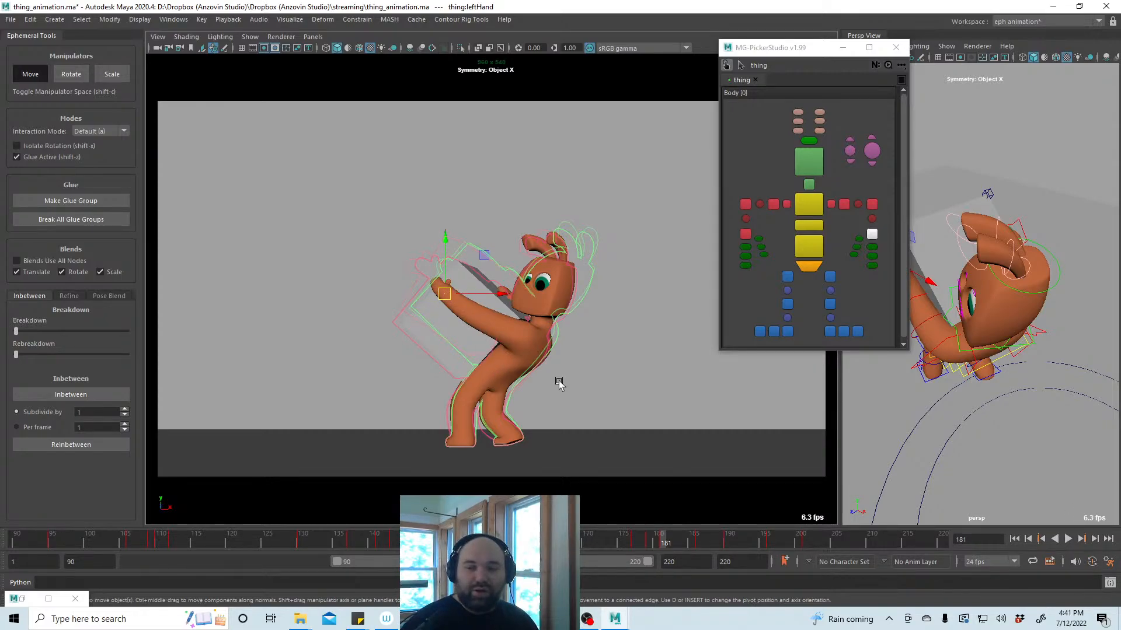
{"action": "left_click", "coordinate": [651, 539]}
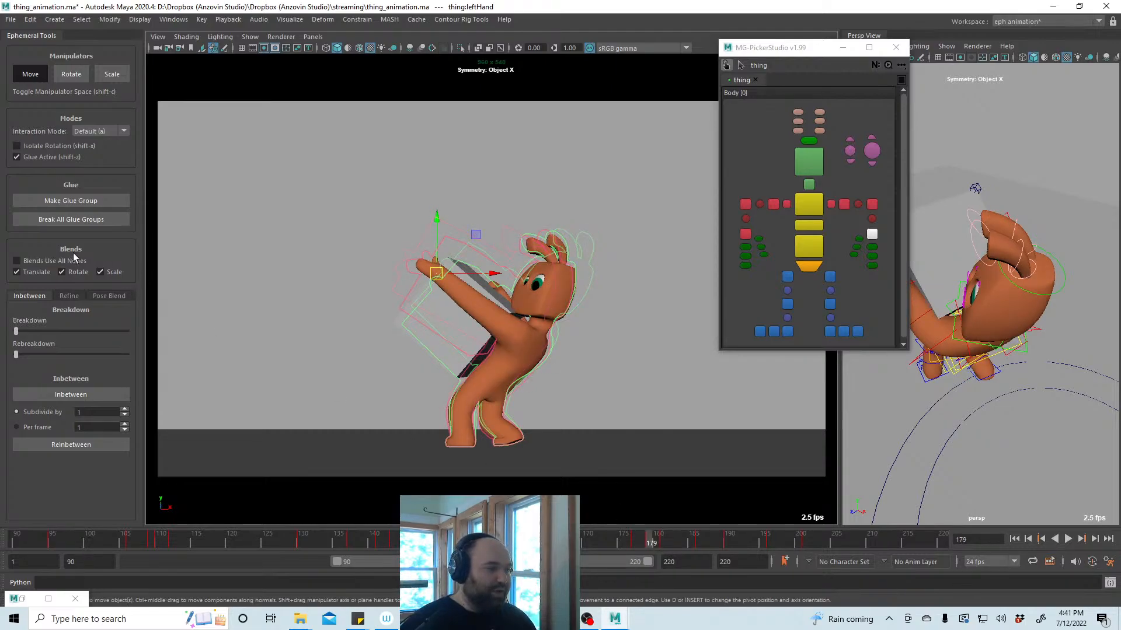
Switch the interaction mode to Forward and back to Default
{"action": "left_click", "coordinate": [99, 131]}
{"action": "left_click", "coordinate": [97, 143]}
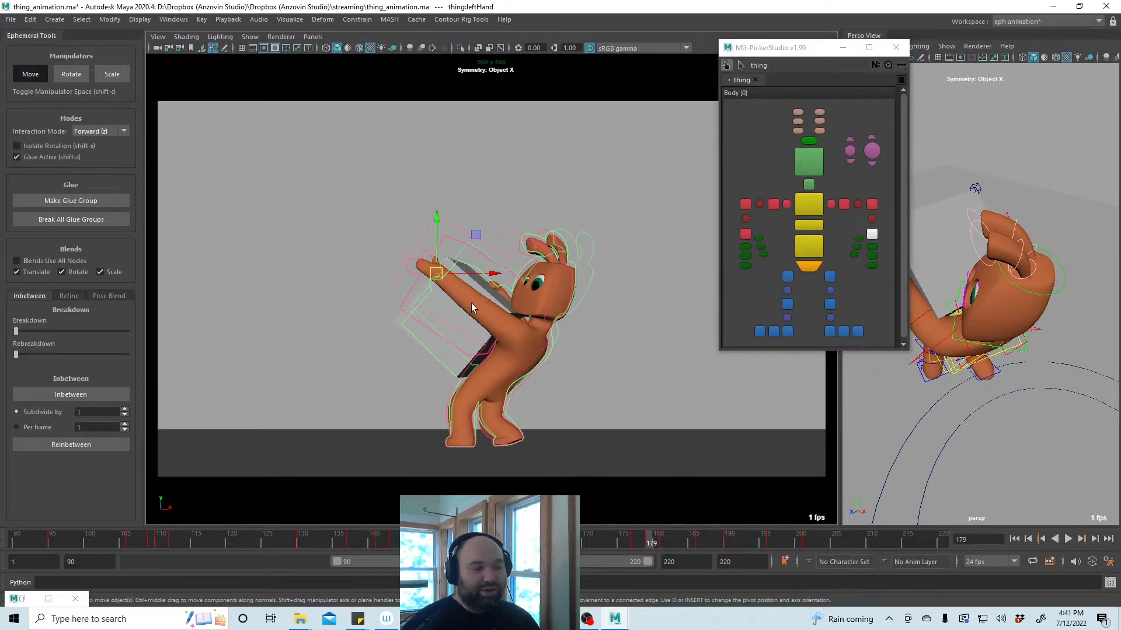
{"action": "left_click", "coordinate": [102, 131]}
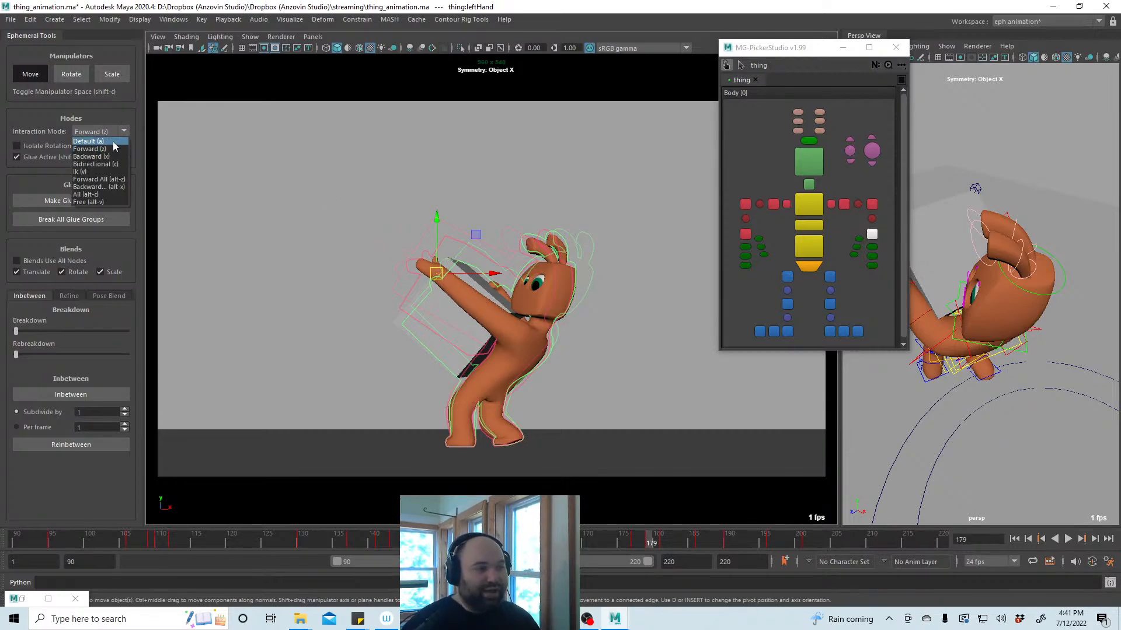
{"action": "left_click", "coordinate": [93, 141]}
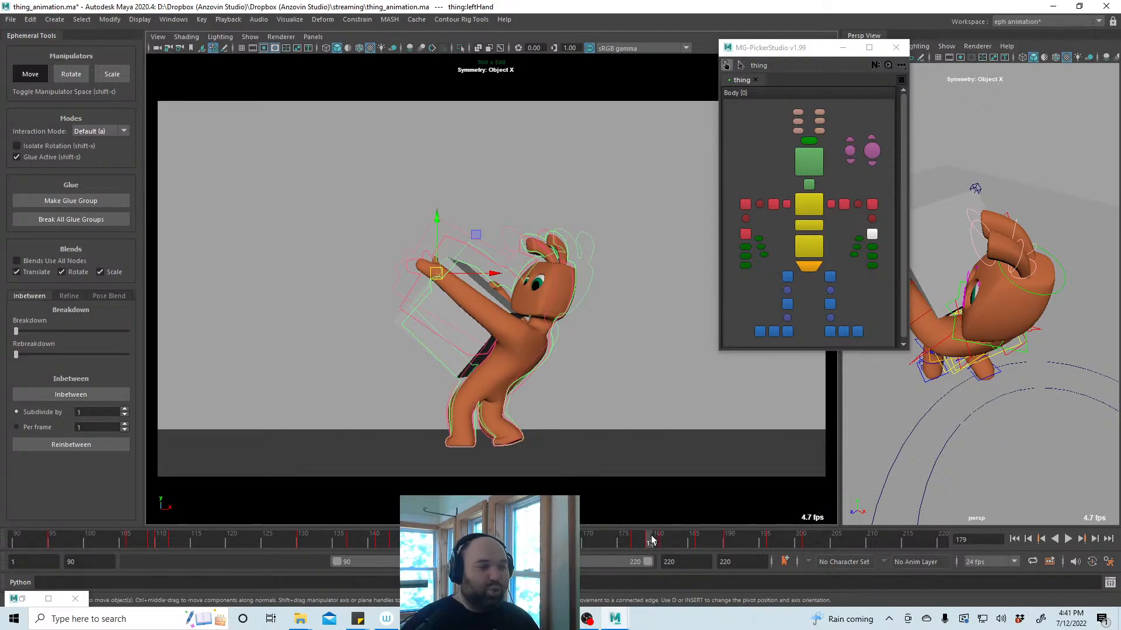
Try to bias the left hand's pose at frame 179 fully toward the next pose with Pose Bias, and undo it
{"action": "mouse_move", "coordinate": [652, 541]}
{"action": "left_mouse_down"}
{"action": "mouse_move", "coordinate": [664, 541]}
{"action": "mouse_move", "coordinate": [651, 539]}
{"action": "left_mouse_up"}
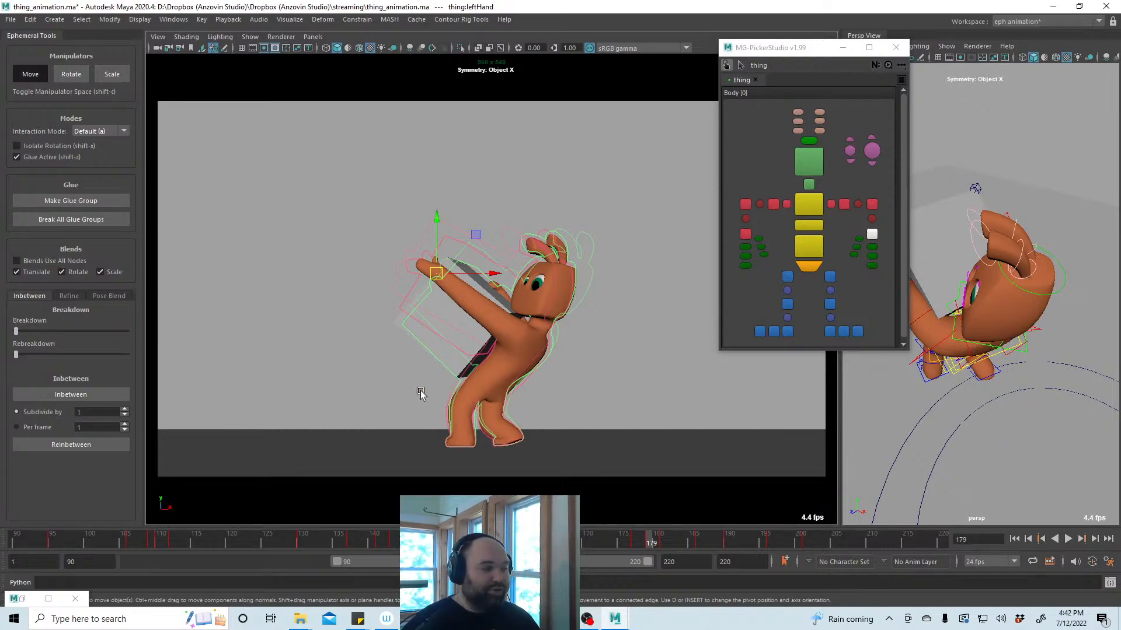
{"action": "left_click", "coordinate": [74, 296]}
{"action": "left_click_drag", "start_coordinate": [77, 426], "coordinate": [148, 428]}
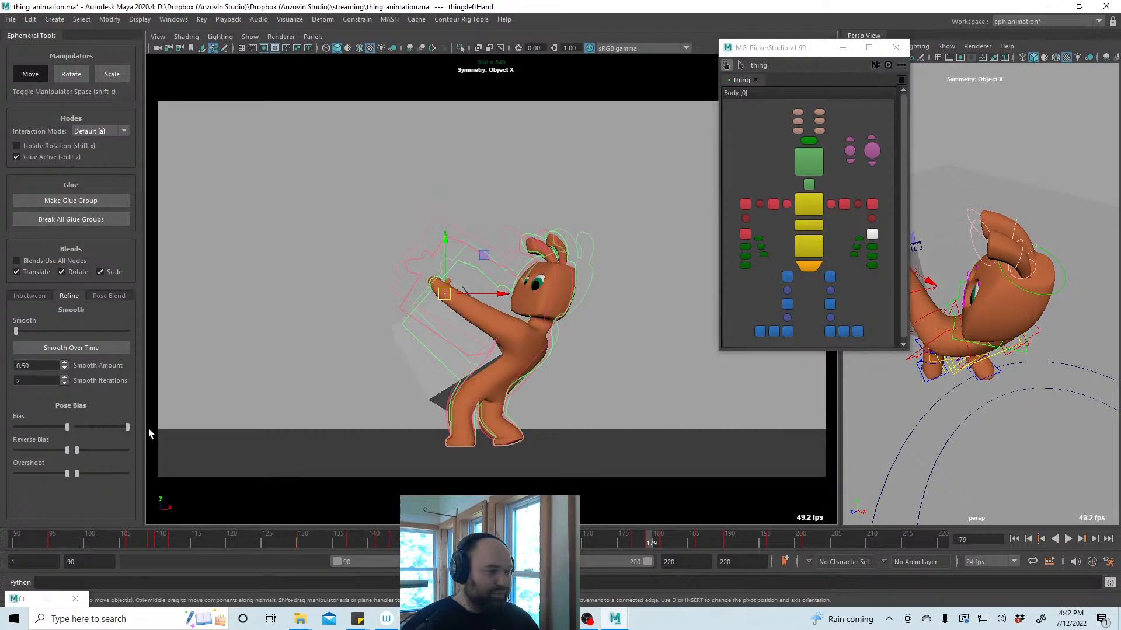
{"action": "left_click", "coordinate": [519, 167]}
{"action": "key", "text": "ctrl+z"}
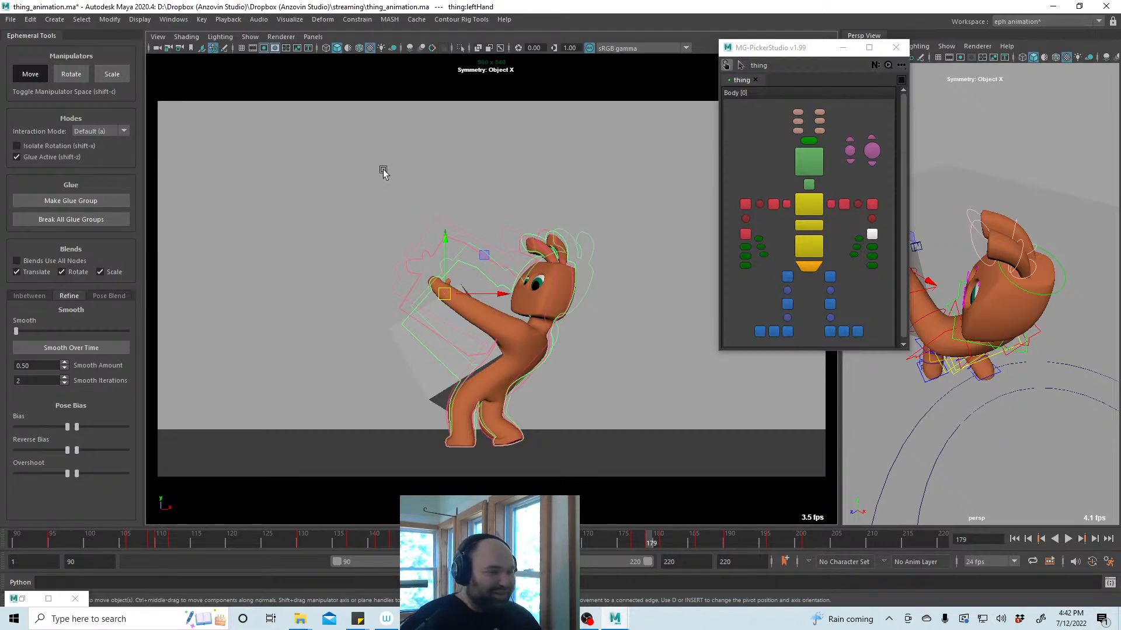
{"action": "left_click", "coordinate": [258, 142]}
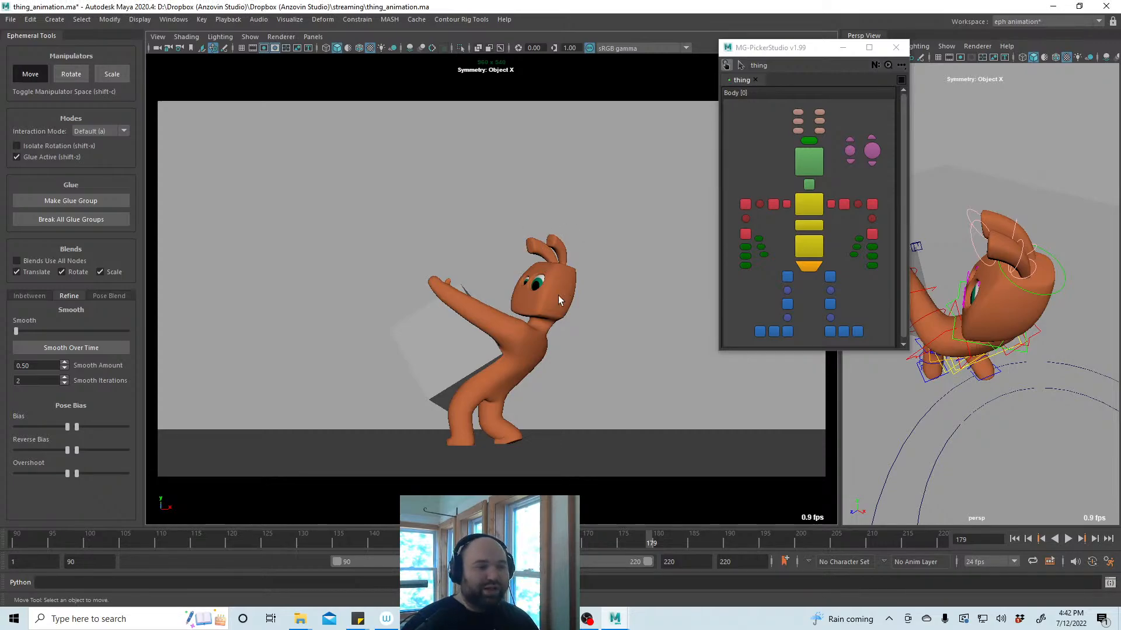
Reopen the recent scene thing_animation.ma, discarding the unsaved changes
{"action": "left_click", "coordinate": [11, 19]}
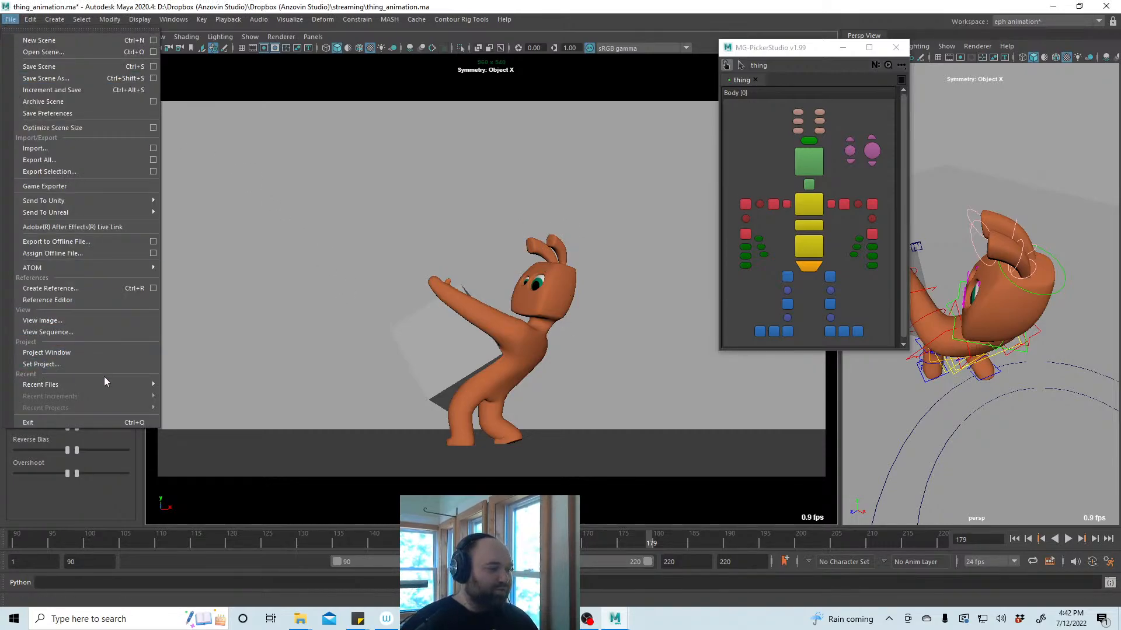
{"action": "mouse_move", "coordinate": [104, 380]}
{"action": "left_click", "coordinate": [219, 383]}
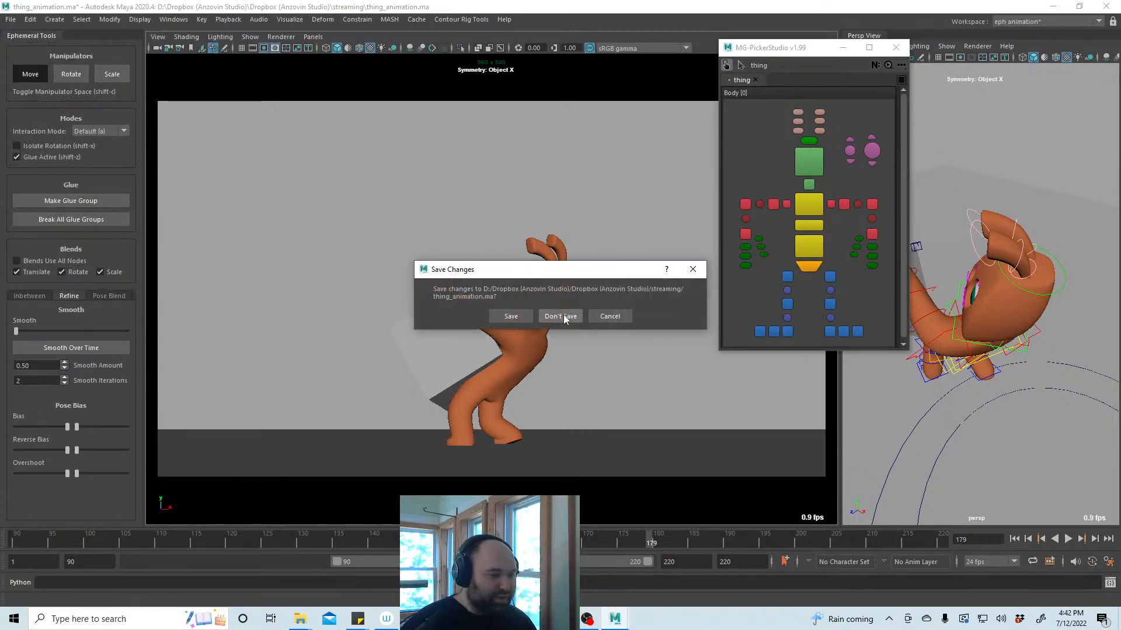
{"action": "left_click", "coordinate": [562, 314]}
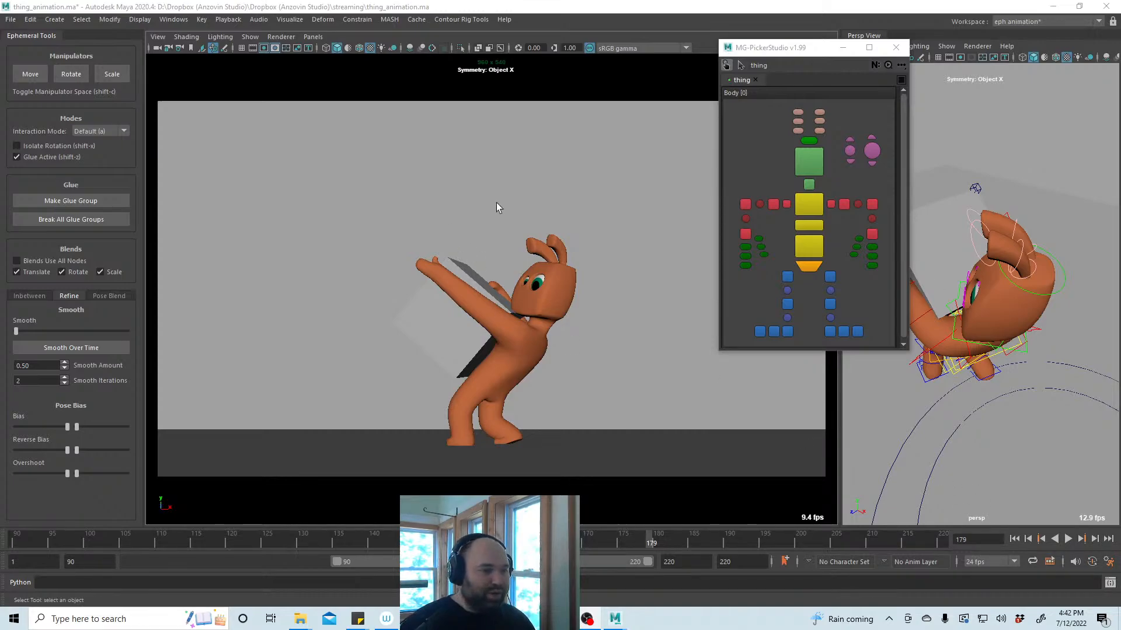
{"action": "left_click", "coordinate": [1110, 583]}
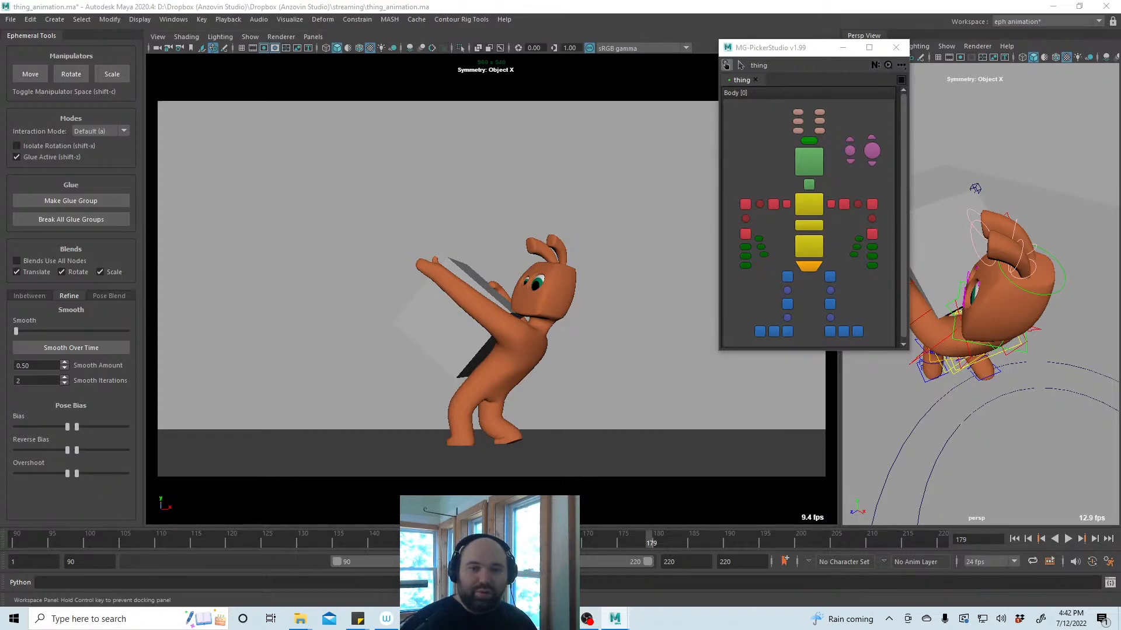
{"action": "left_click_drag", "start_coordinate": [170, 12], "coordinate": [174, 17]}
{"action": "left_click", "coordinate": [1056, 8]}
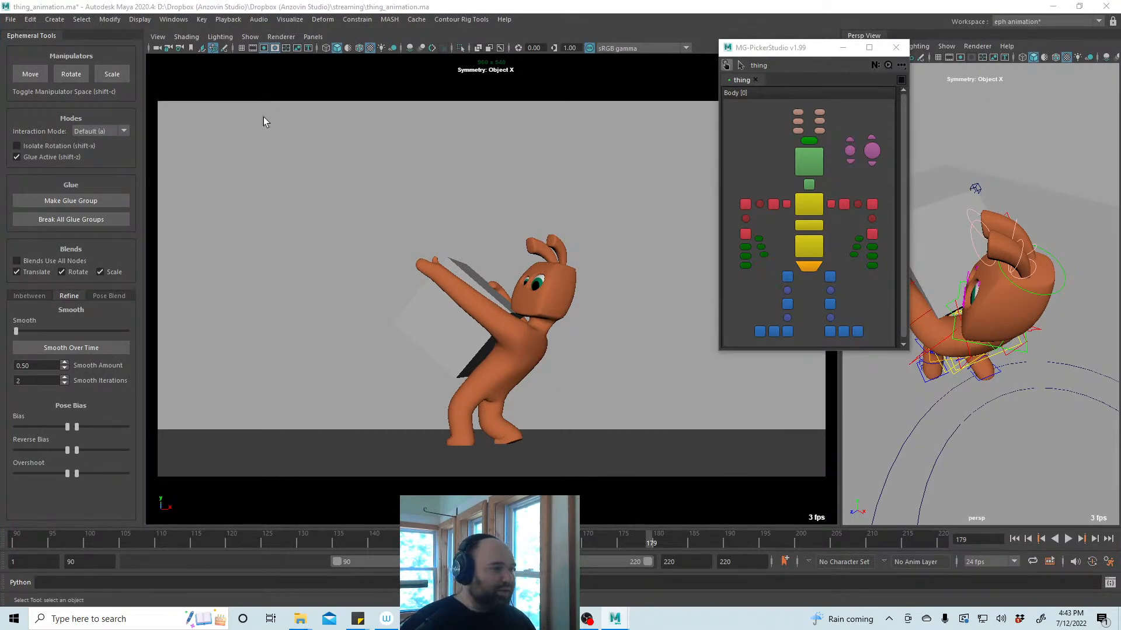
{"action": "left_click", "coordinate": [177, 20]}
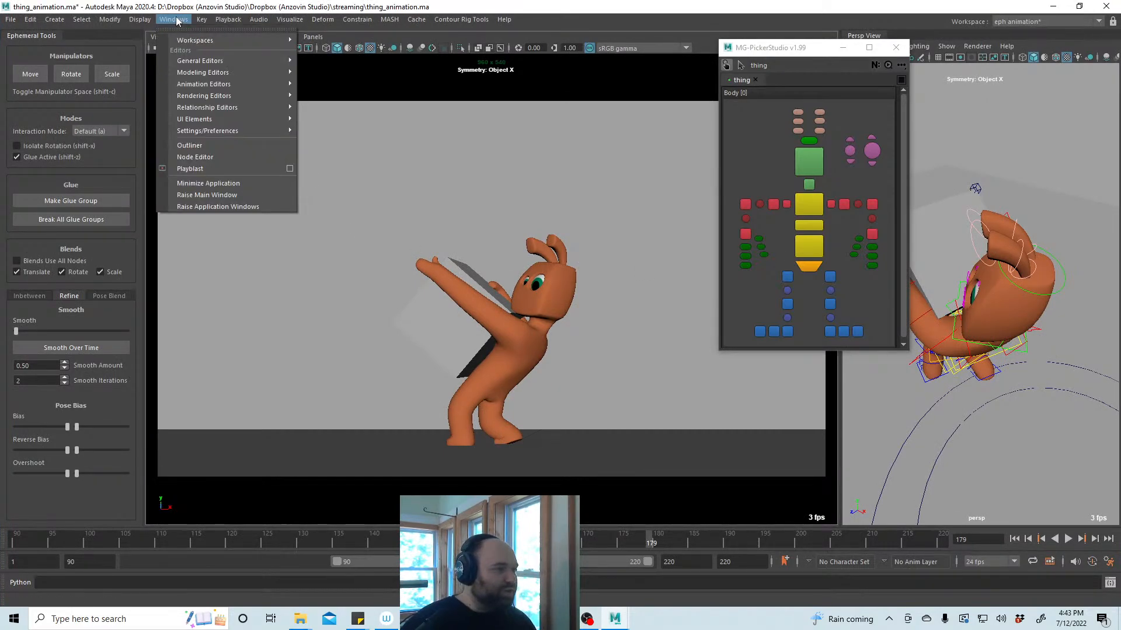
{"action": "left_click", "coordinate": [159, 23]}
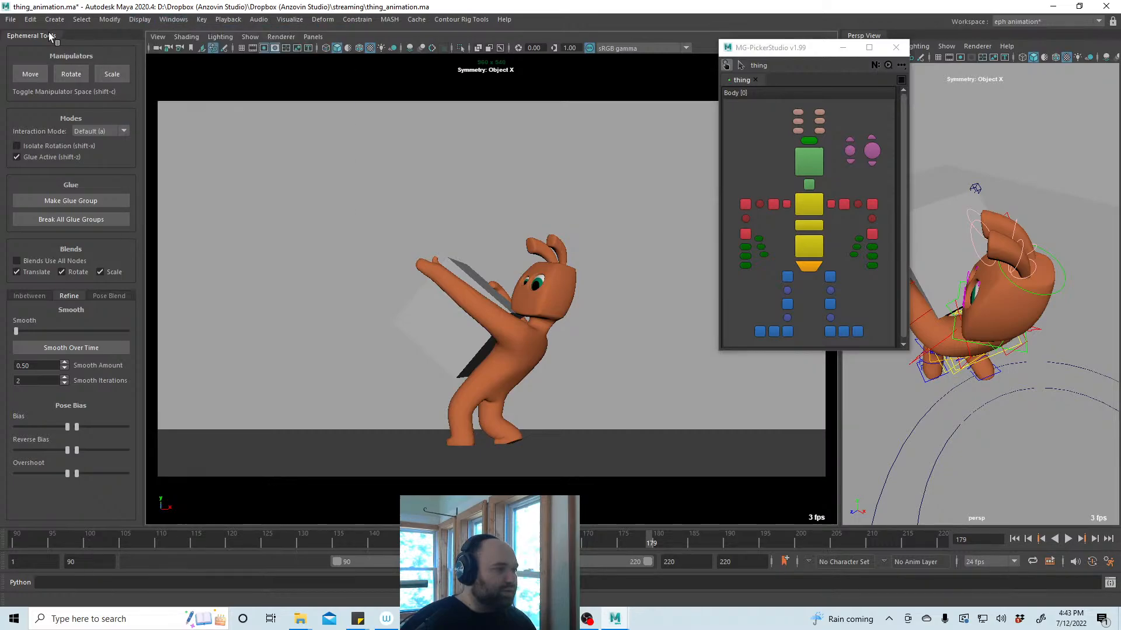
Undock the Ephemeral Tools panel and try to reload the eph animation workspace
{"action": "left_click_drag", "start_coordinate": [51, 36], "coordinate": [268, 146]}
{"action": "left_click", "coordinate": [173, 19]}
{"action": "mouse_move", "coordinate": [233, 40]}
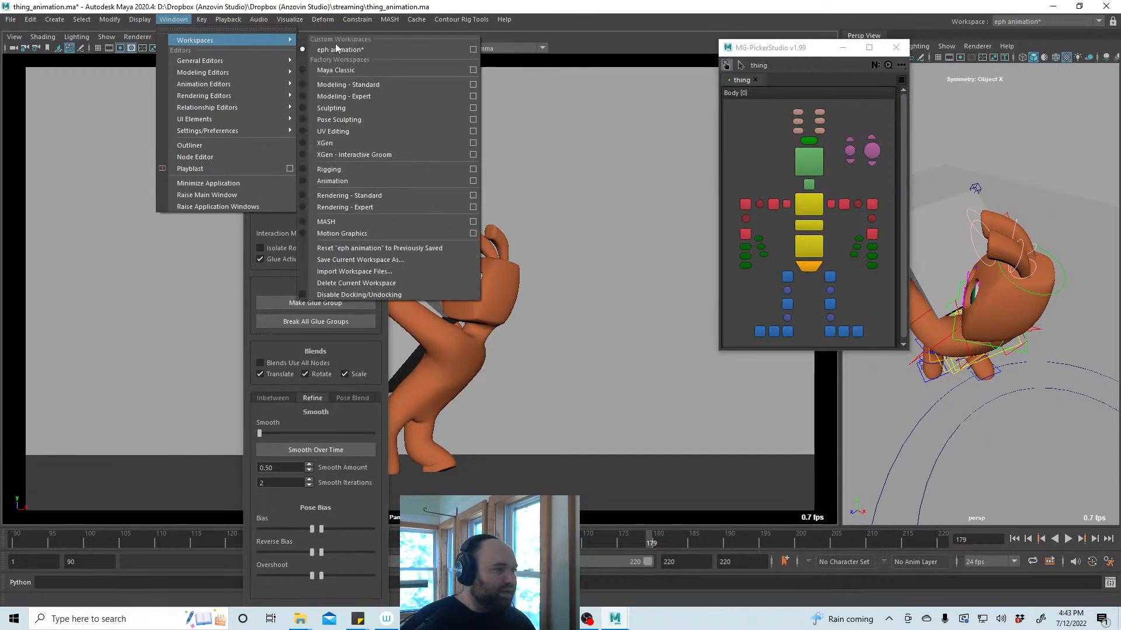
{"action": "left_click", "coordinate": [358, 50]}
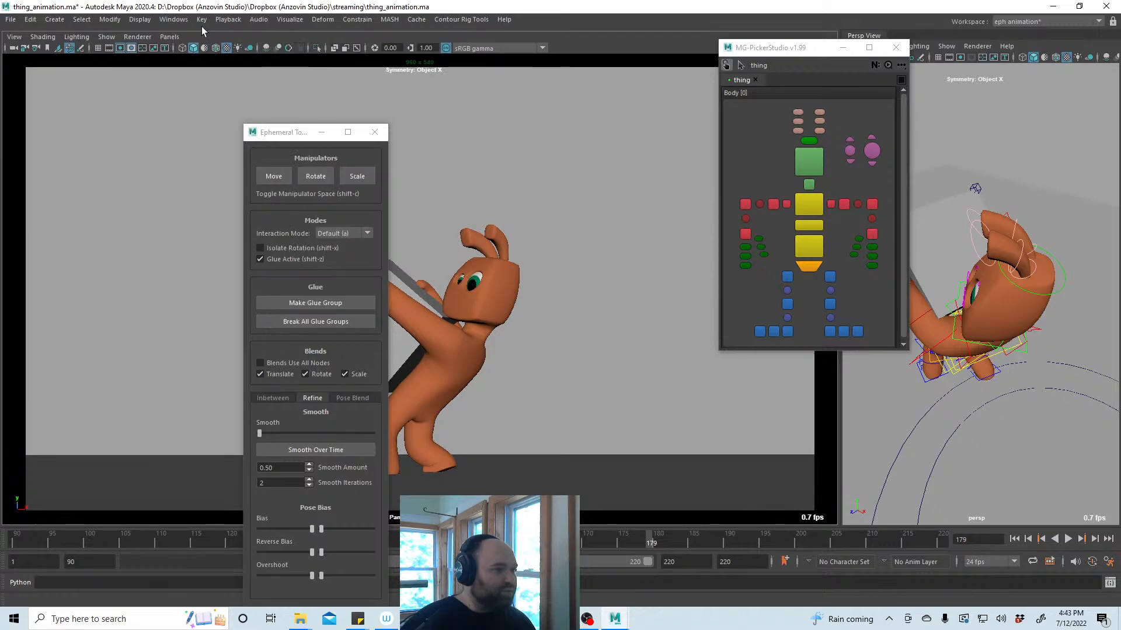
Switch the workspace to Maya Classic and back to eph animation to restore the panel layout
{"action": "left_click", "coordinate": [173, 19]}
{"action": "mouse_move", "coordinate": [245, 40]}
{"action": "left_click", "coordinate": [326, 69]}
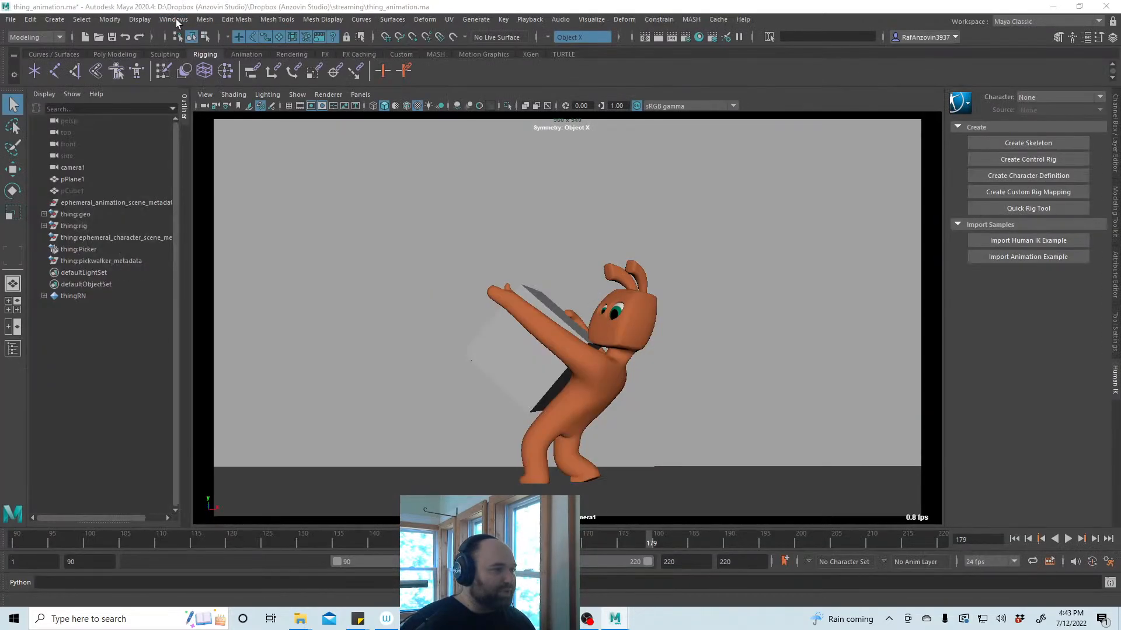
{"action": "left_click", "coordinate": [174, 19]}
{"action": "mouse_move", "coordinate": [201, 40]}
{"action": "left_click", "coordinate": [340, 70]}
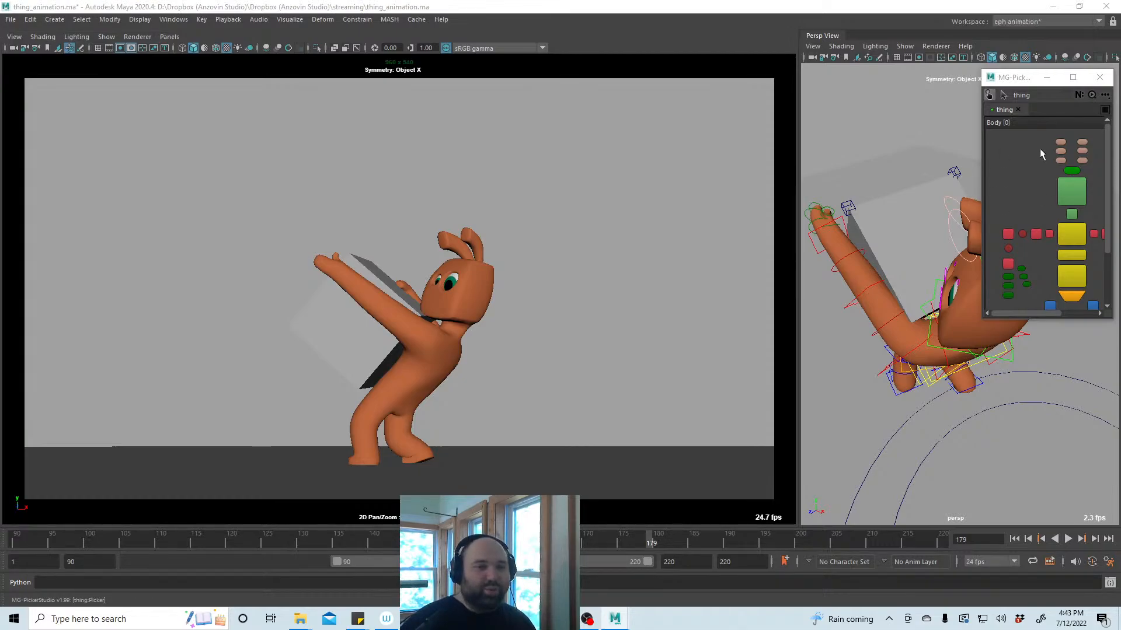
Reposition and enlarge the picker window to show the whole body map, and save the scene
{"action": "left_click_drag", "start_coordinate": [1027, 77], "coordinate": [804, 75]}
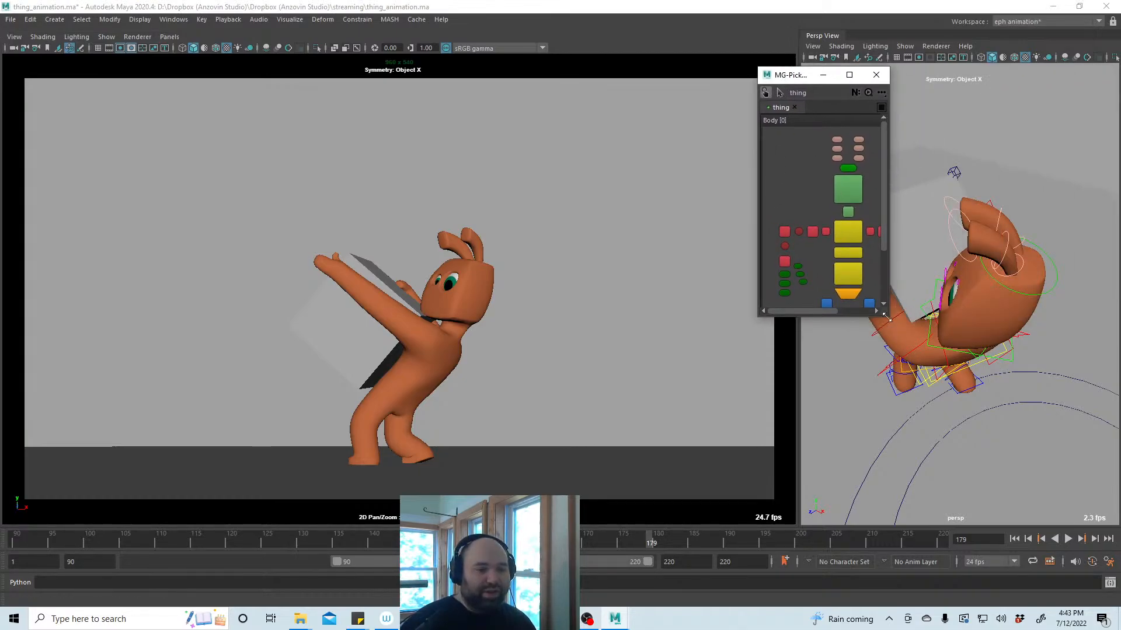
{"action": "left_click_drag", "start_coordinate": [888, 316], "coordinate": [944, 382]}
{"action": "left_click_drag", "start_coordinate": [797, 78], "coordinate": [742, 98]}
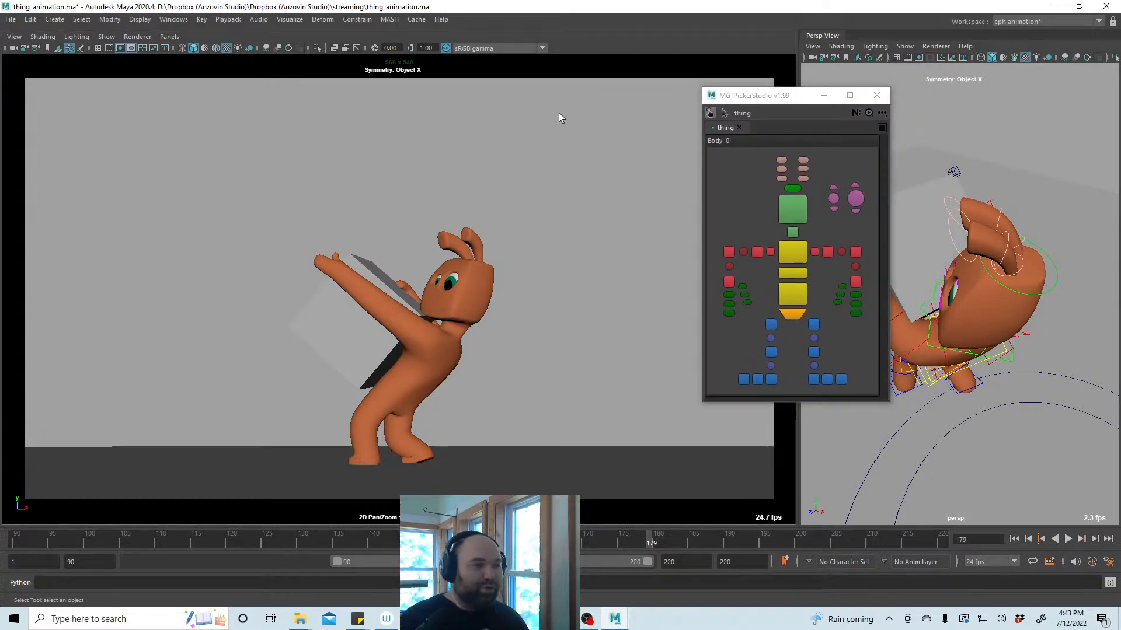
{"action": "key", "text": "ctrl+s"}
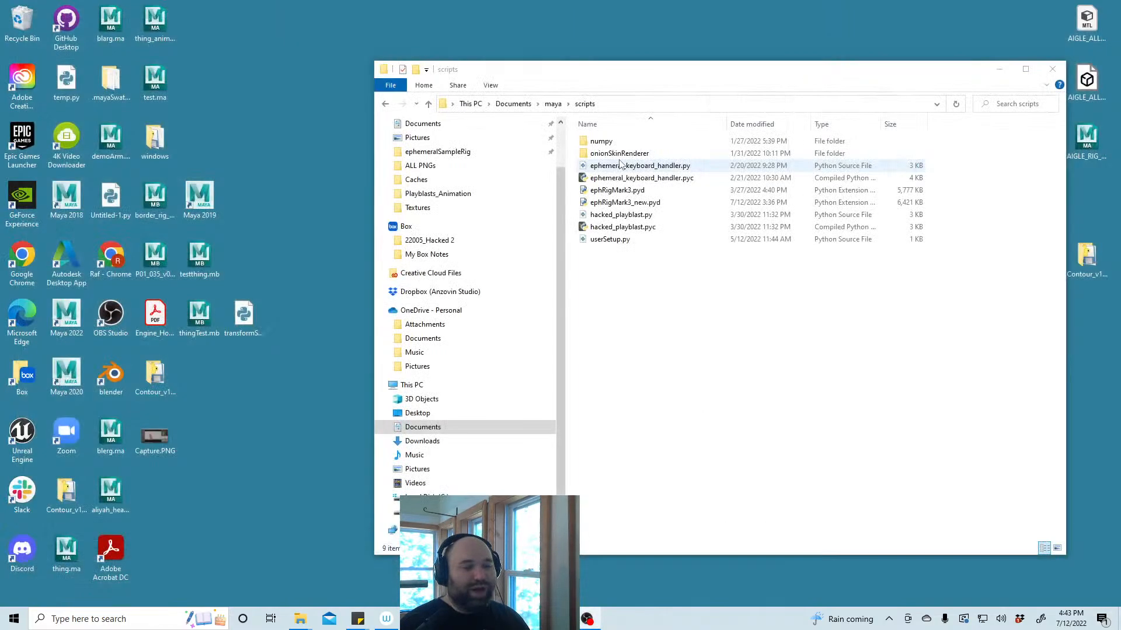
Search the computer for maya and launch Maya 2020
{"action": "left_click", "coordinate": [122, 617]}
{"action": "type", "text": "maya"}
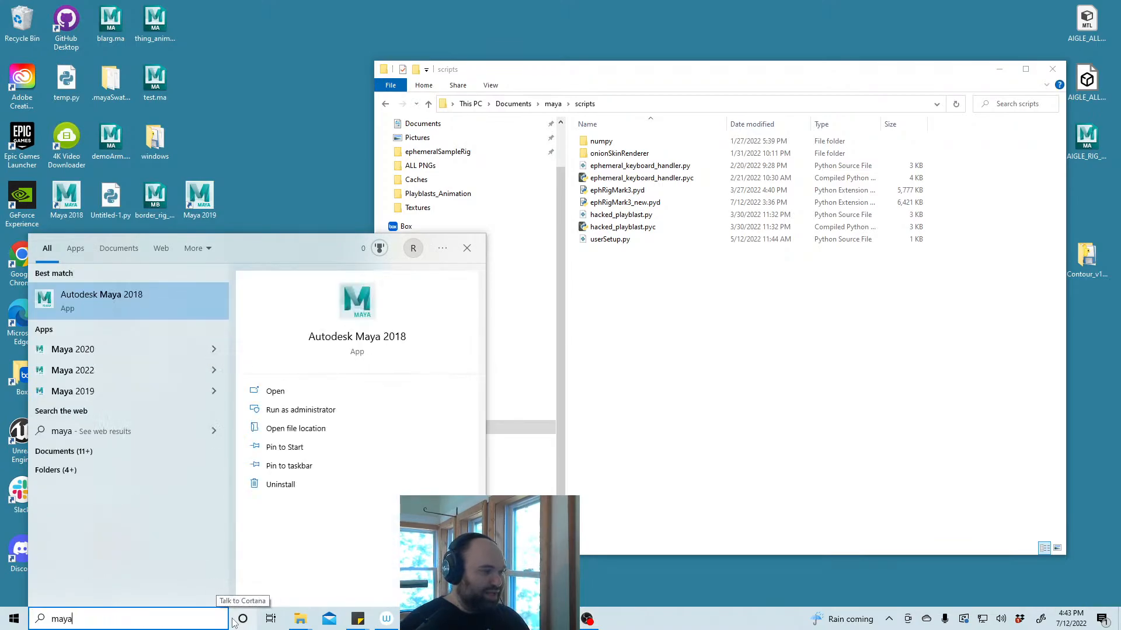
{"action": "left_click", "coordinate": [124, 348]}
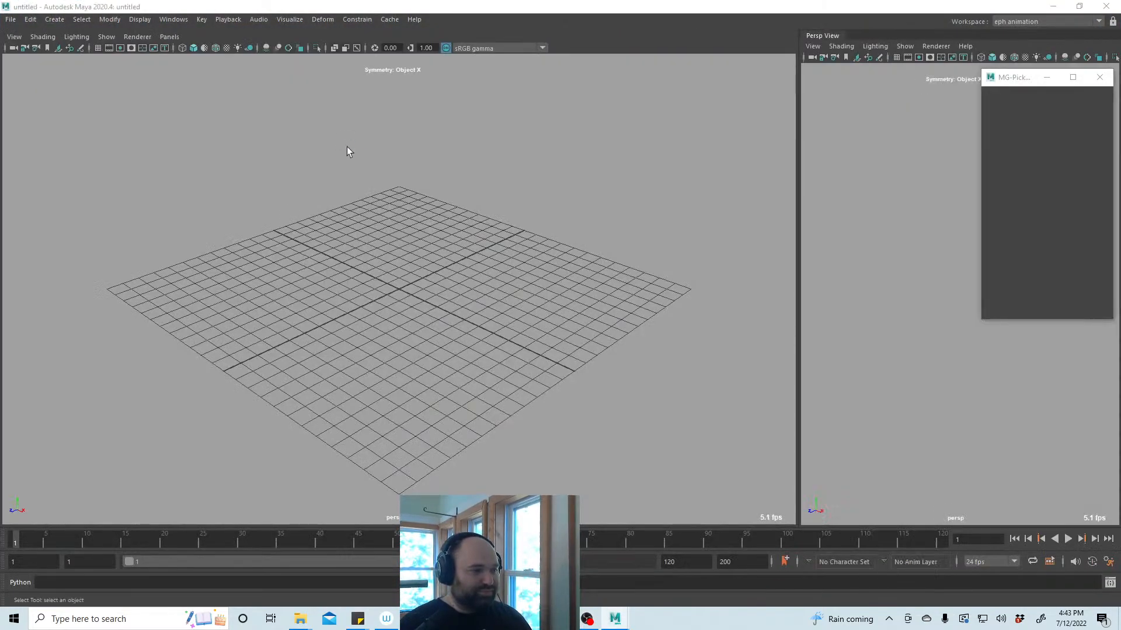
{"action": "left_click_drag", "start_coordinate": [322, 124], "coordinate": [285, 169]}
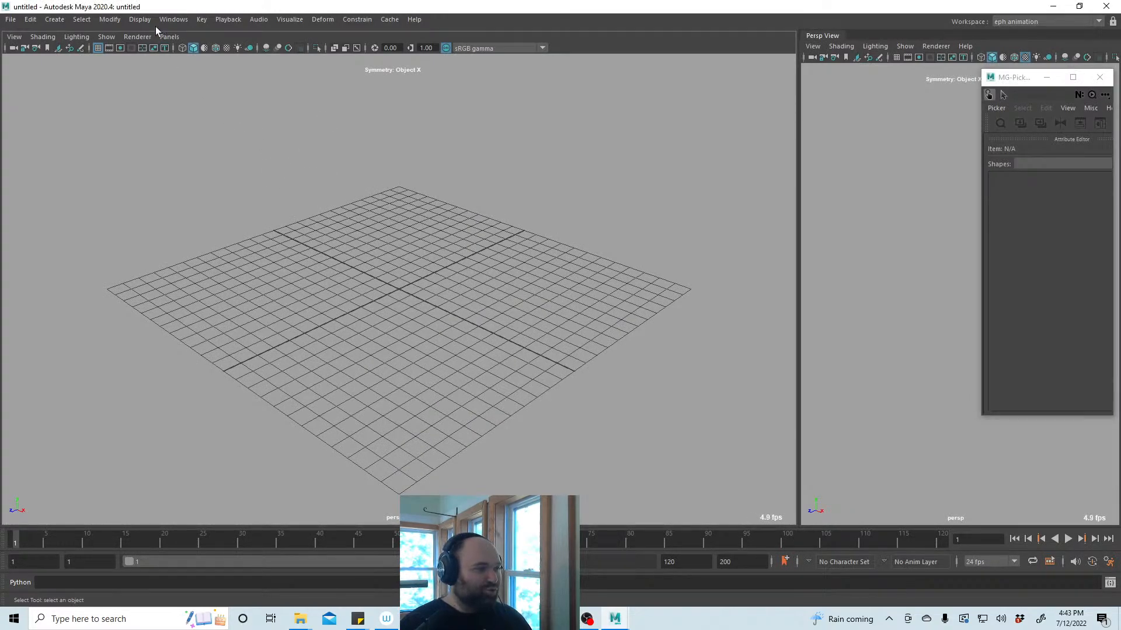
{"action": "left_click", "coordinate": [172, 21]}
{"action": "mouse_move", "coordinate": [195, 41]}
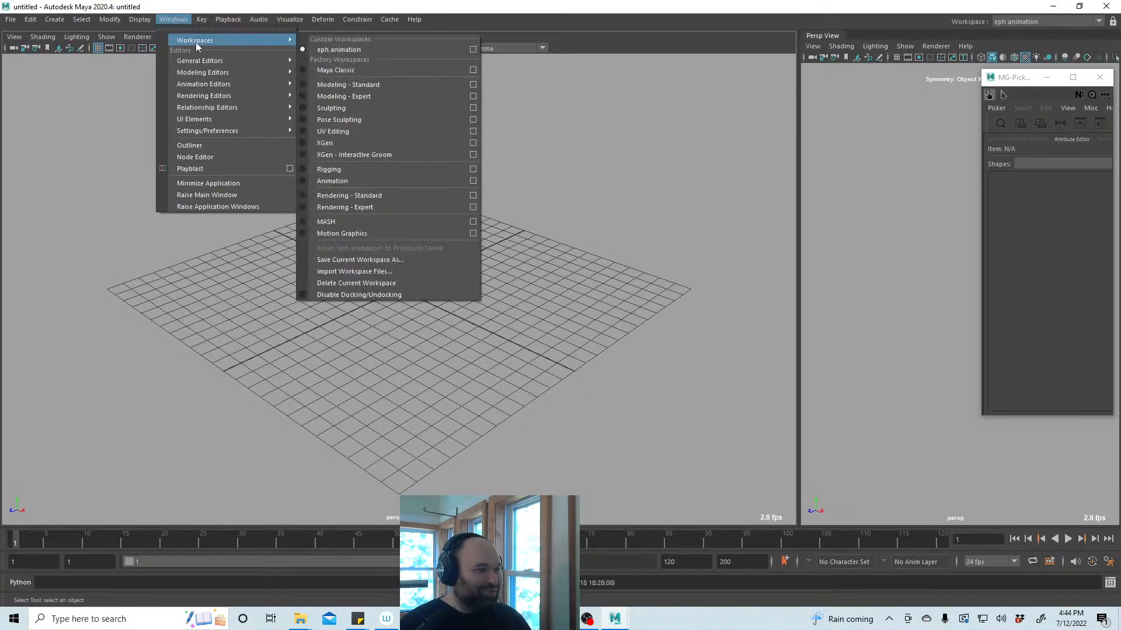
{"action": "left_click", "coordinate": [698, 163]}
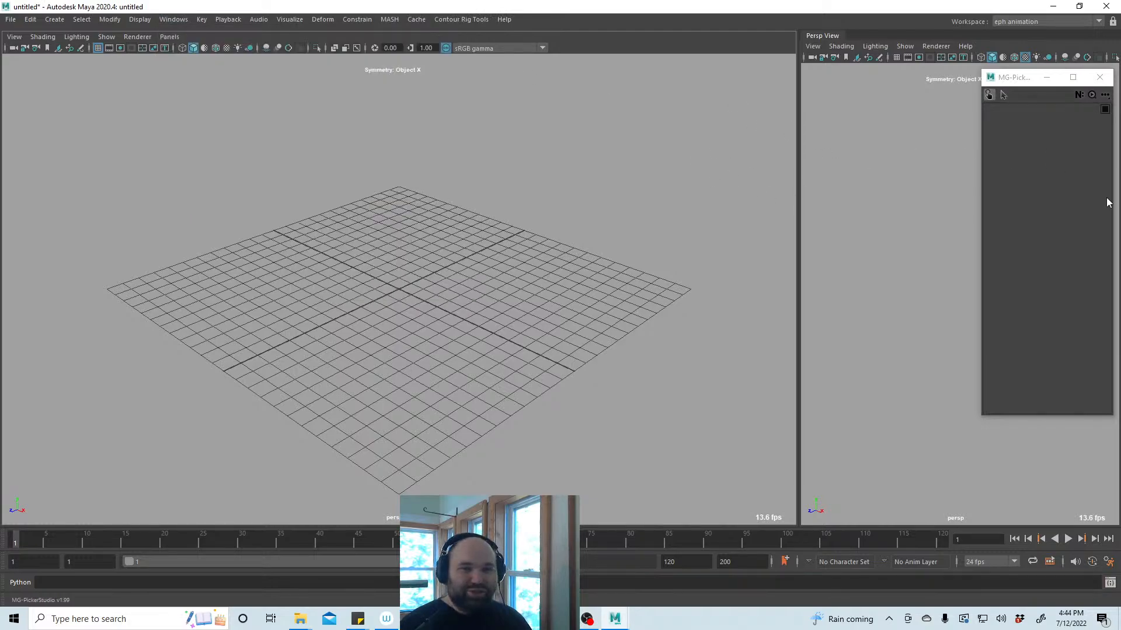
Open the recent scene thing_animation.ma without saving the untitled scene
{"action": "left_click", "coordinate": [11, 20]}
{"action": "mouse_move", "coordinate": [143, 384]}
{"action": "left_click", "coordinate": [275, 388]}
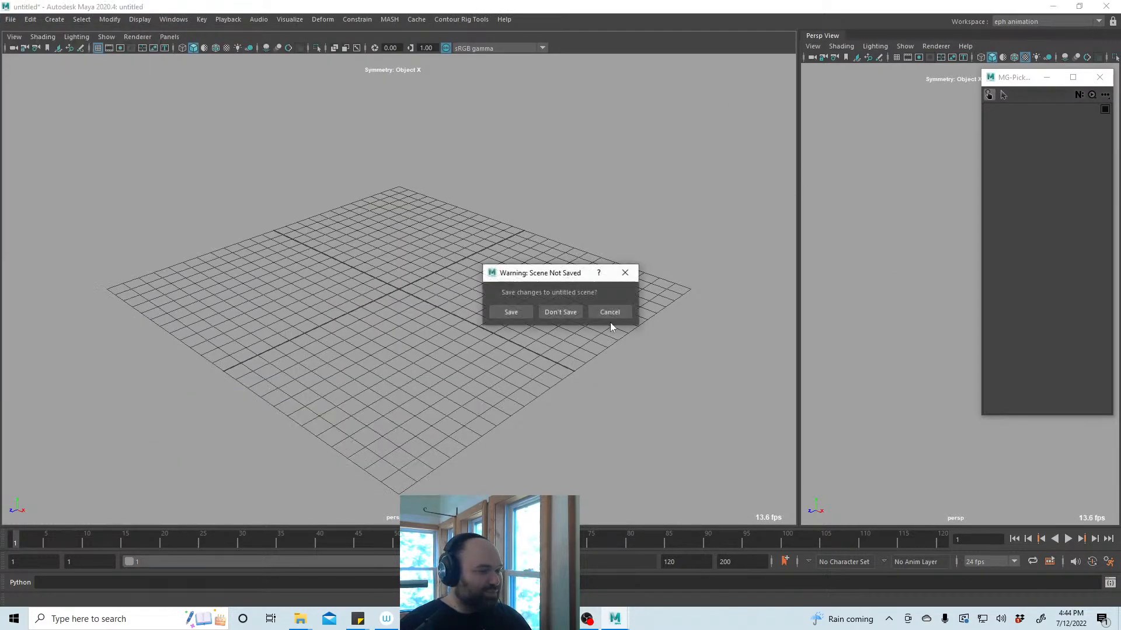
{"action": "left_click", "coordinate": [560, 312]}
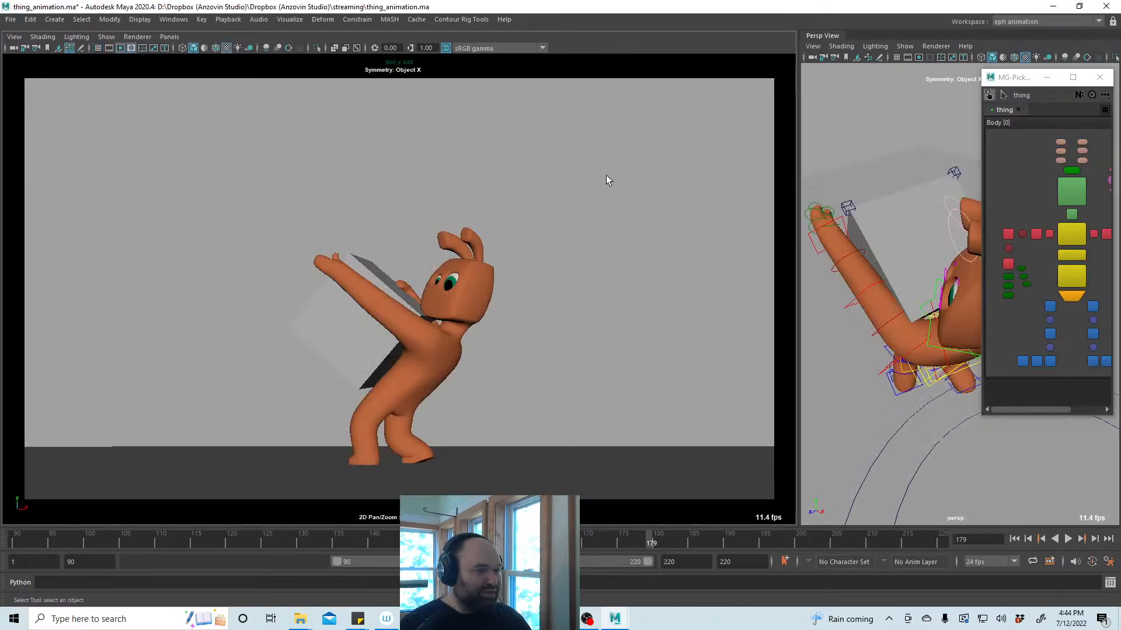
Resize the picker window to show the whole body map, and dock the Ephemeral Tools panel beside the camera view
{"action": "left_click_drag", "start_coordinate": [1018, 81], "coordinate": [726, 82]}
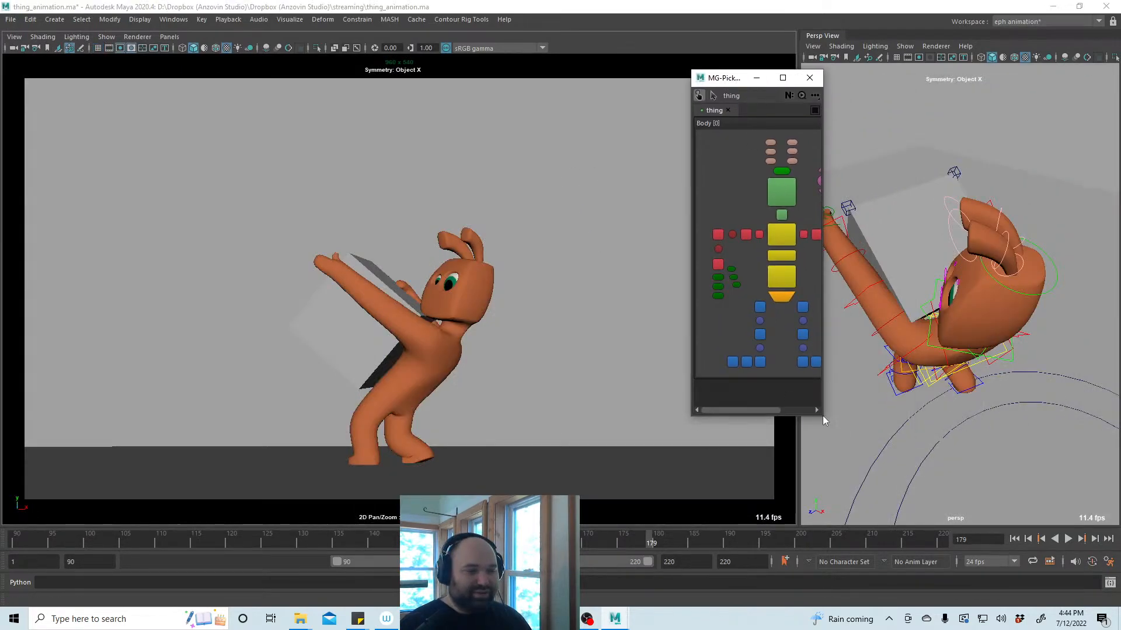
{"action": "left_click_drag", "start_coordinate": [823, 421], "coordinate": [858, 361]}
{"action": "left_click_drag", "start_coordinate": [747, 81], "coordinate": [744, 58]}
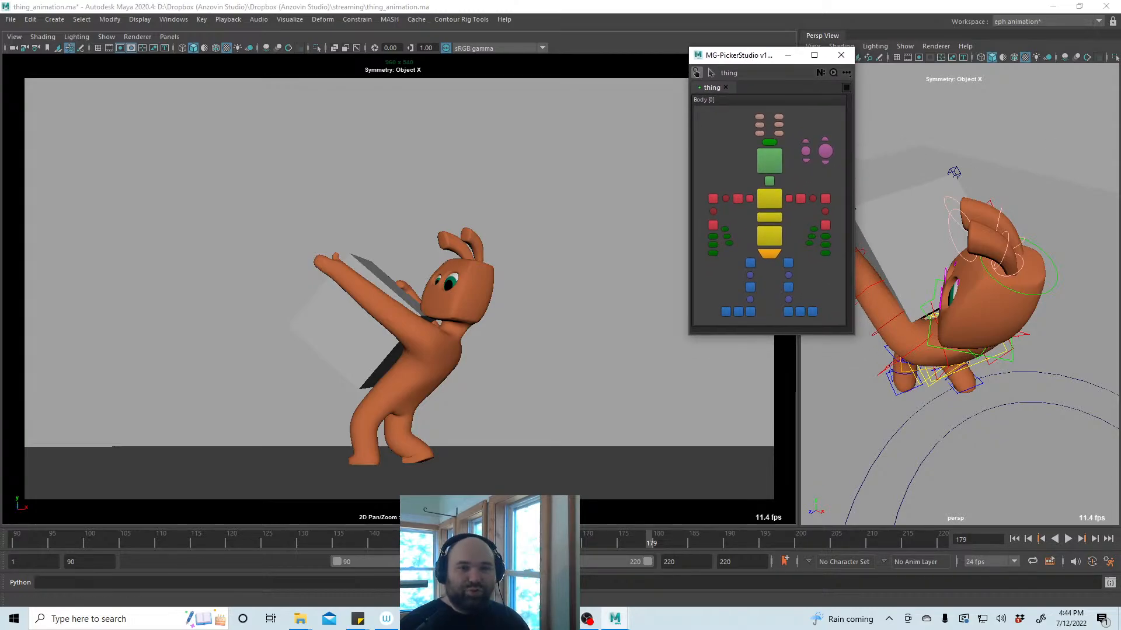
{"action": "left_click_drag", "start_coordinate": [181, 111], "coordinate": [3, 108]}
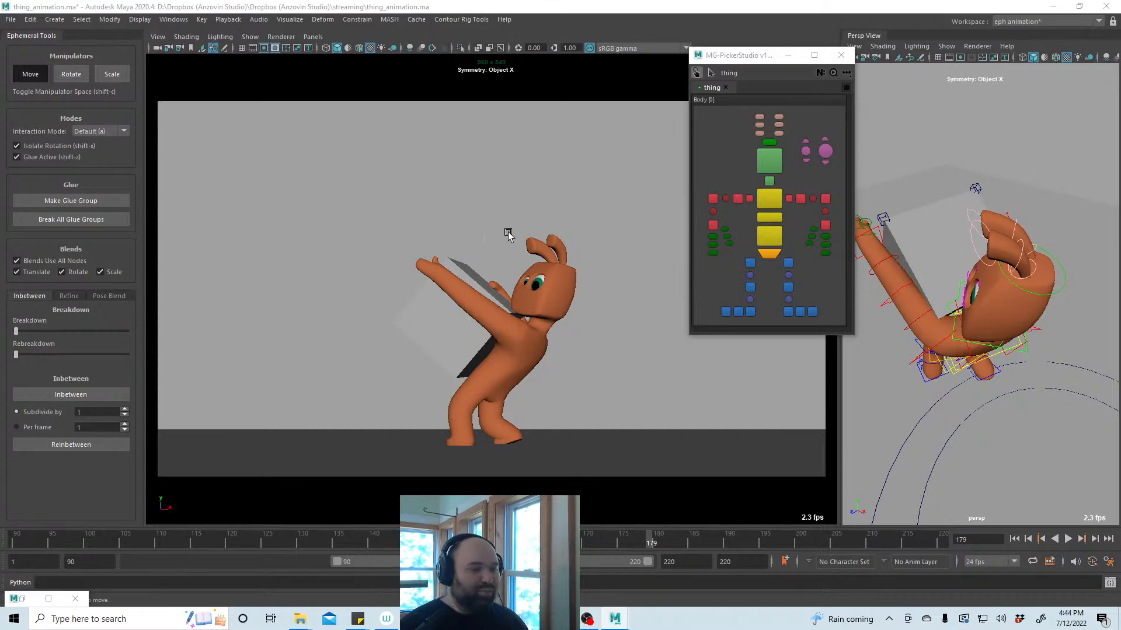
{"action": "left_click", "coordinate": [534, 365]}
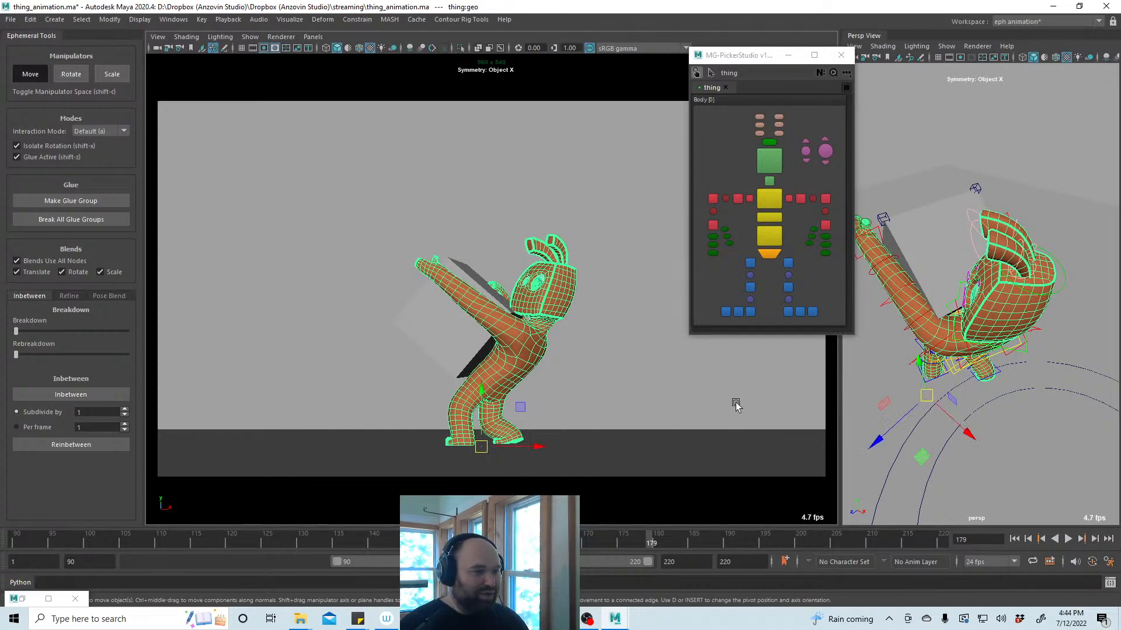
{"action": "left_click", "coordinate": [414, 341]}
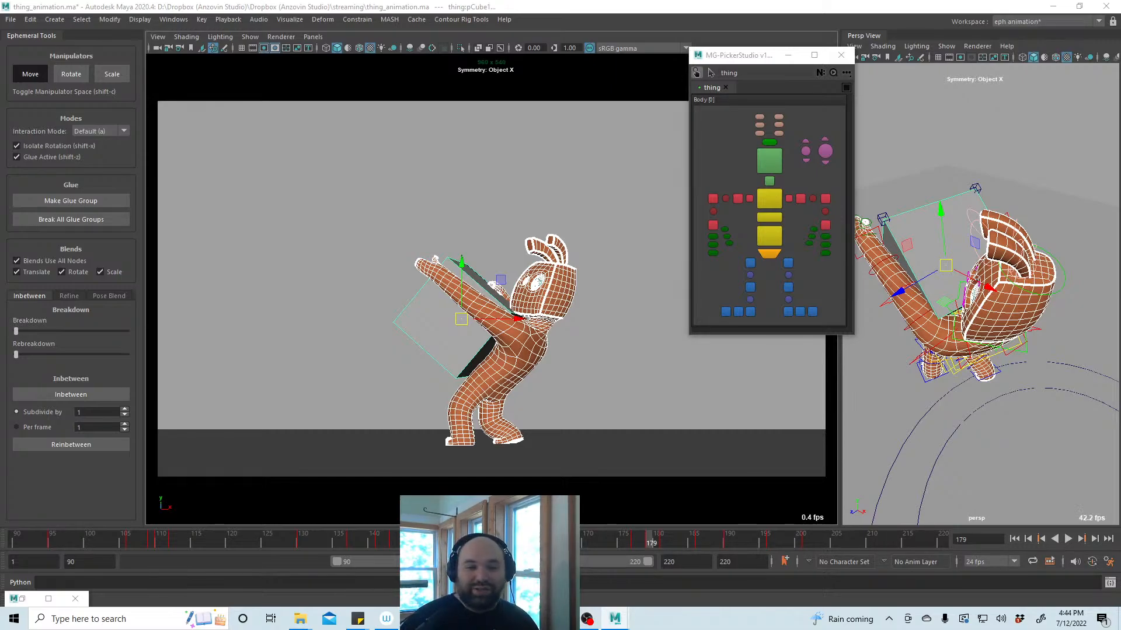
{"action": "left_click", "coordinate": [354, 198]}
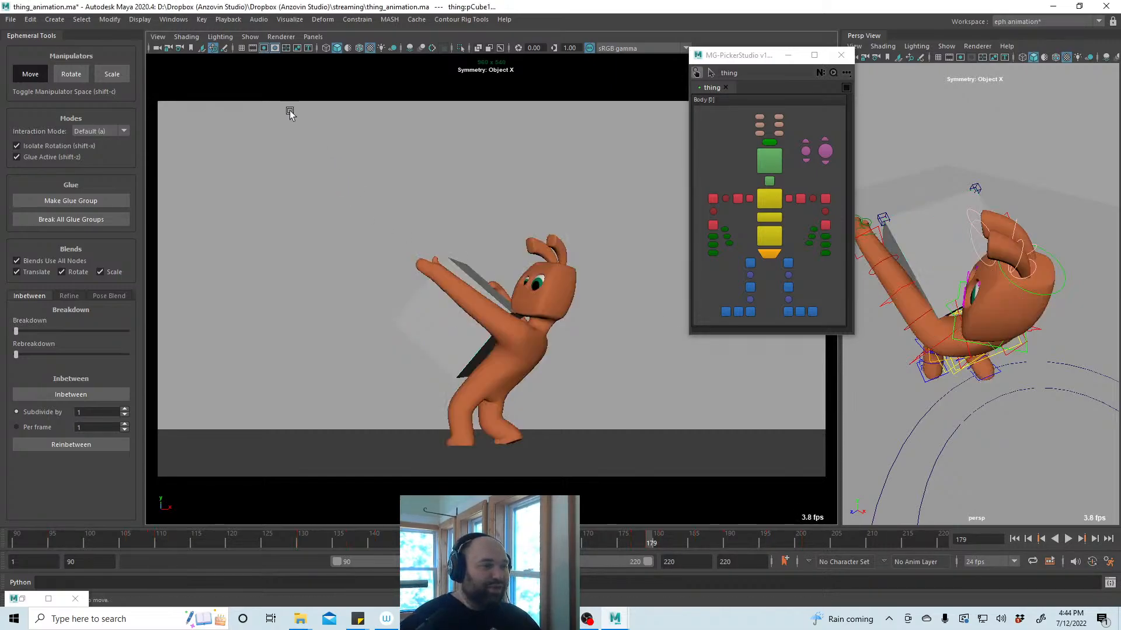
Switch the camera view to the onion skin renderer and play the animation with the head control selected
{"action": "left_click", "coordinate": [281, 36]}
{"action": "left_click", "coordinate": [308, 70]}
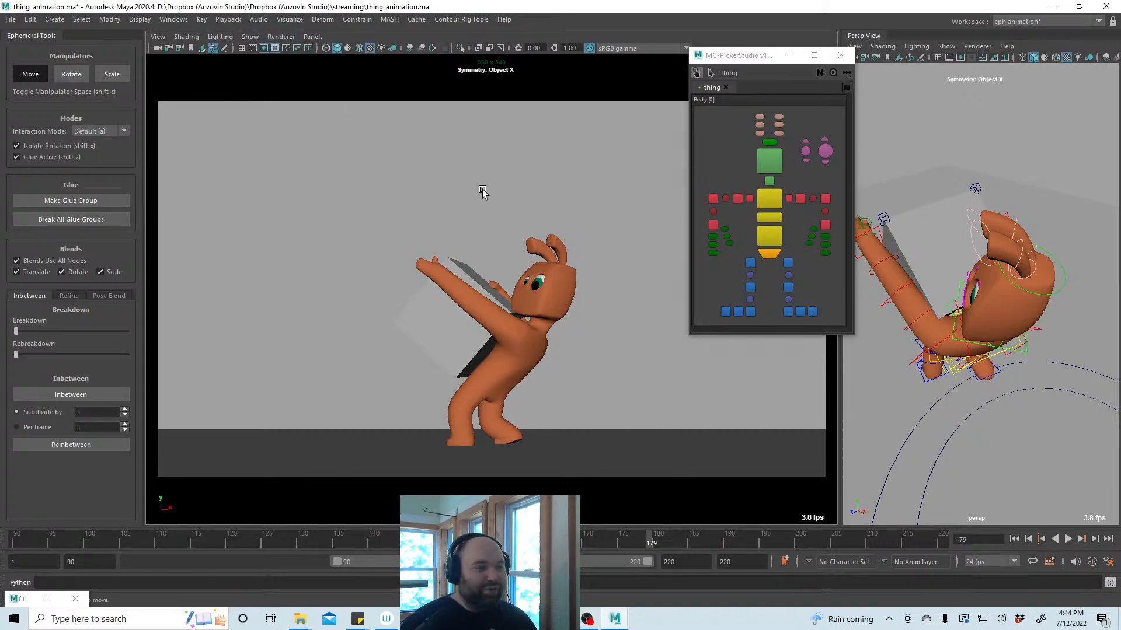
{"action": "left_click", "coordinate": [768, 162]}
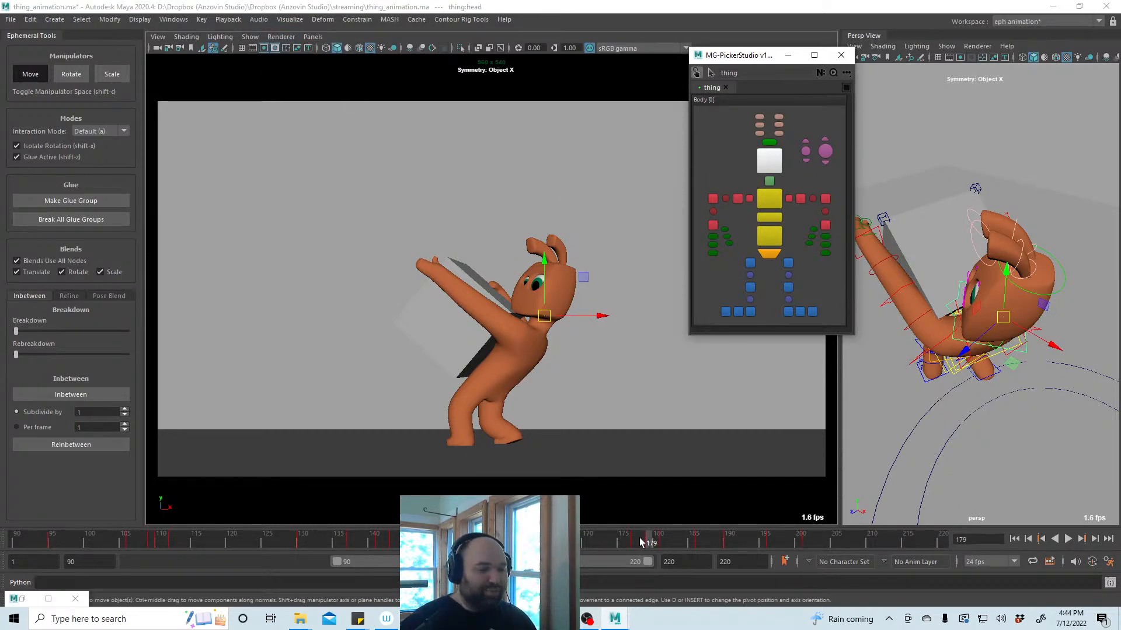
{"action": "key", "text": "alt+v"}
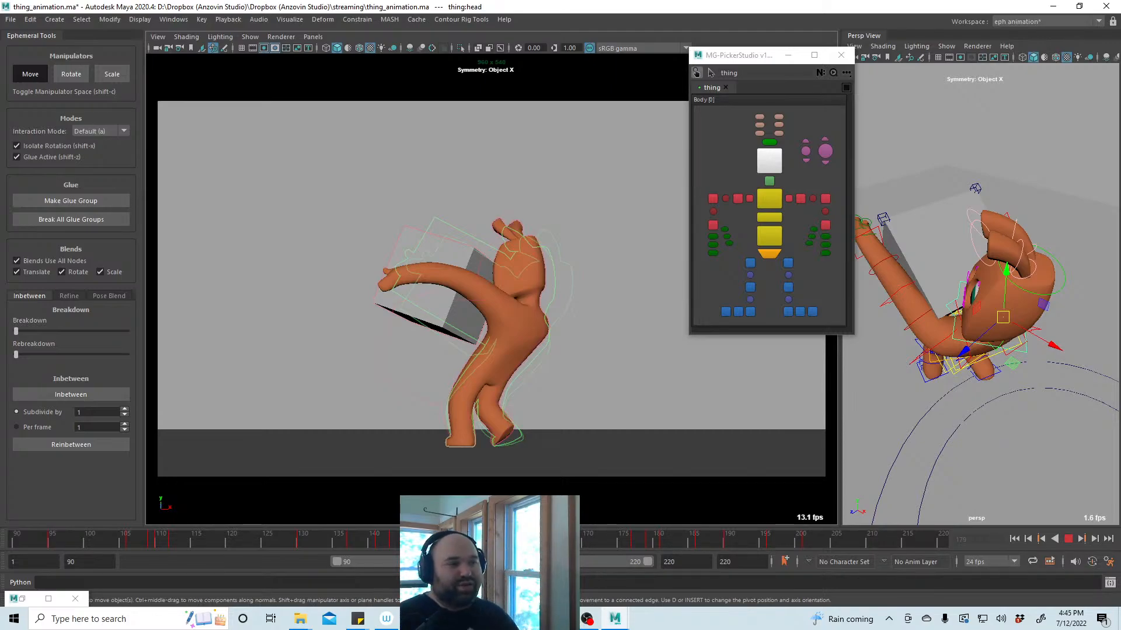
At frame 179, select the left hand control and turn off Glue Active and Isolate Rotation
{"action": "mouse_move", "coordinate": [563, 546]}
{"action": "left_mouse_down"}
{"action": "mouse_move", "coordinate": [670, 549]}
{"action": "mouse_move", "coordinate": [650, 542]}
{"action": "left_mouse_up"}
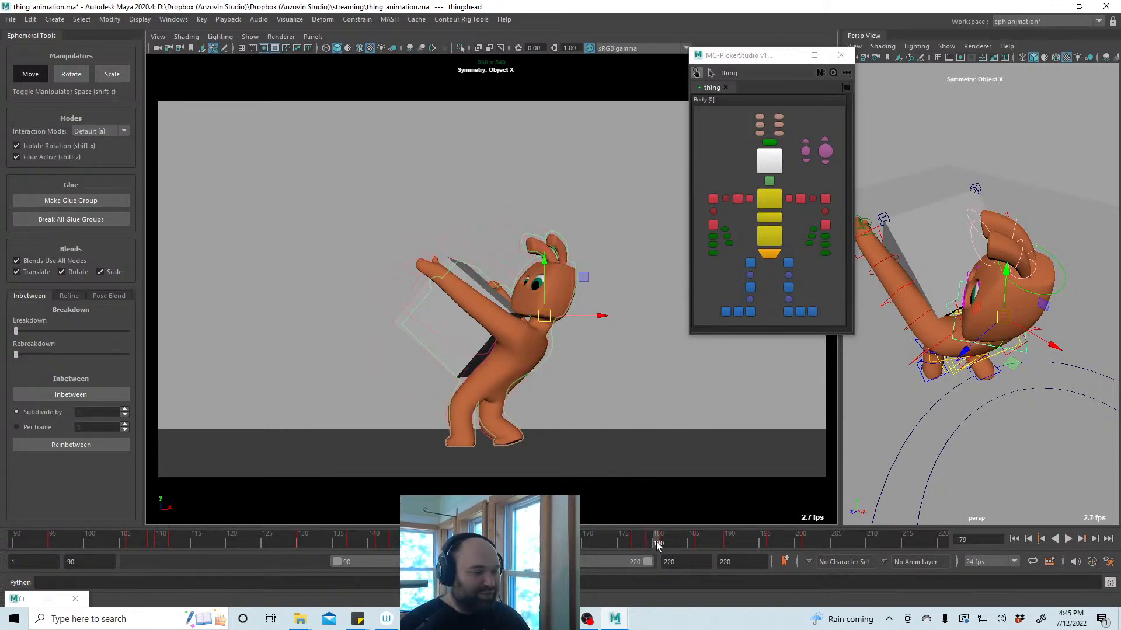
{"action": "mouse_move", "coordinate": [654, 544]}
{"action": "left_mouse_down"}
{"action": "mouse_move", "coordinate": [670, 543]}
{"action": "mouse_move", "coordinate": [627, 543]}
{"action": "mouse_move", "coordinate": [651, 543]}
{"action": "left_mouse_up"}
{"action": "left_click", "coordinate": [824, 225]}
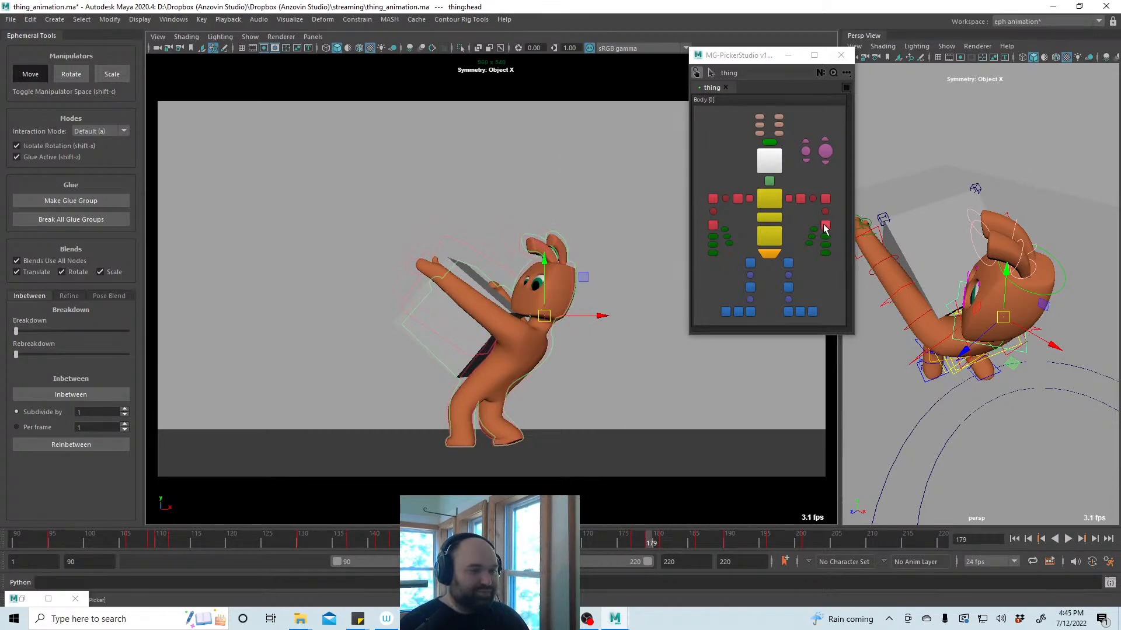
{"action": "key", "text": "shift+z"}
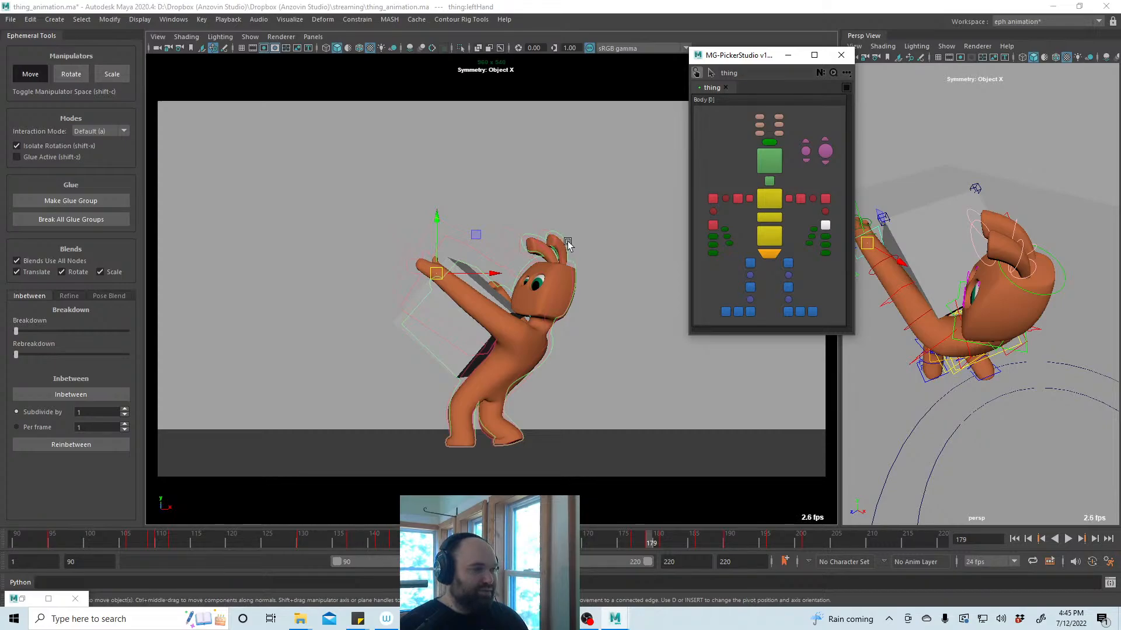
{"action": "key", "text": "shift+x"}
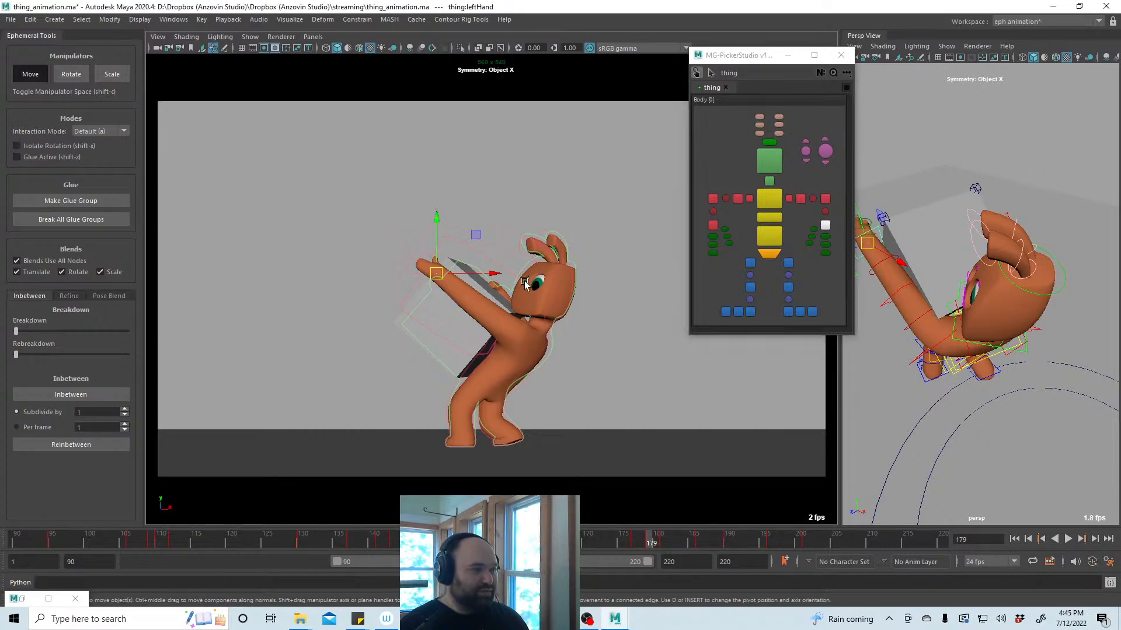
Compare the left hand's pose against the box at frames 179 and 181, ending on frame 179
{"action": "left_click_drag", "start_coordinate": [960, 351], "coordinate": [925, 335], "text": "alt"}
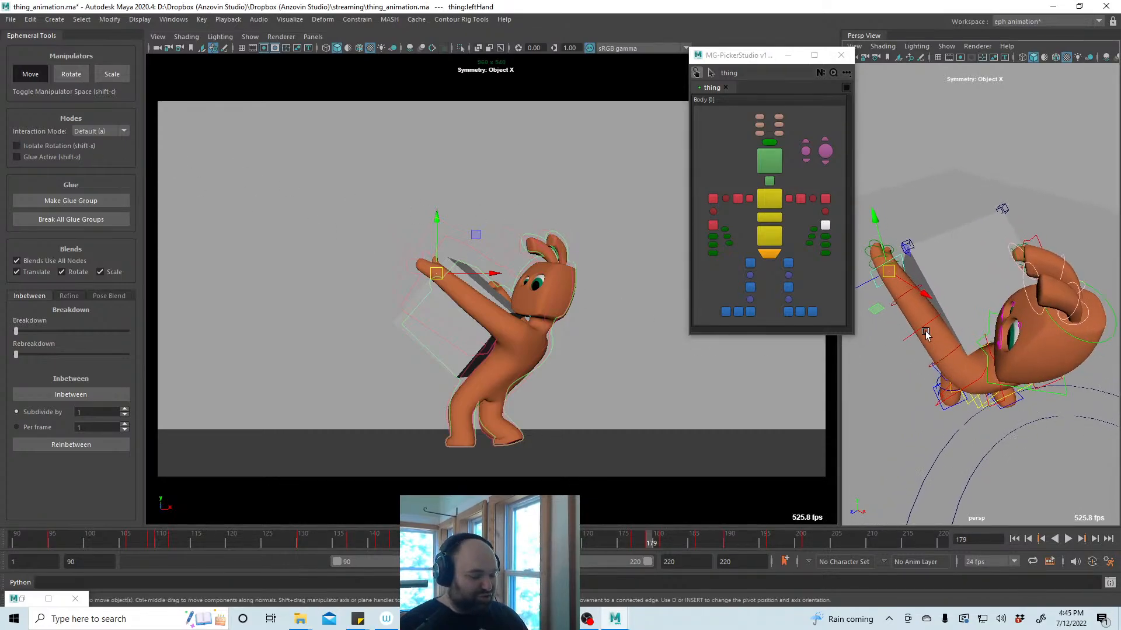
{"action": "right_click_drag", "start_coordinate": [926, 335], "coordinate": [1018, 388], "text": "alt"}
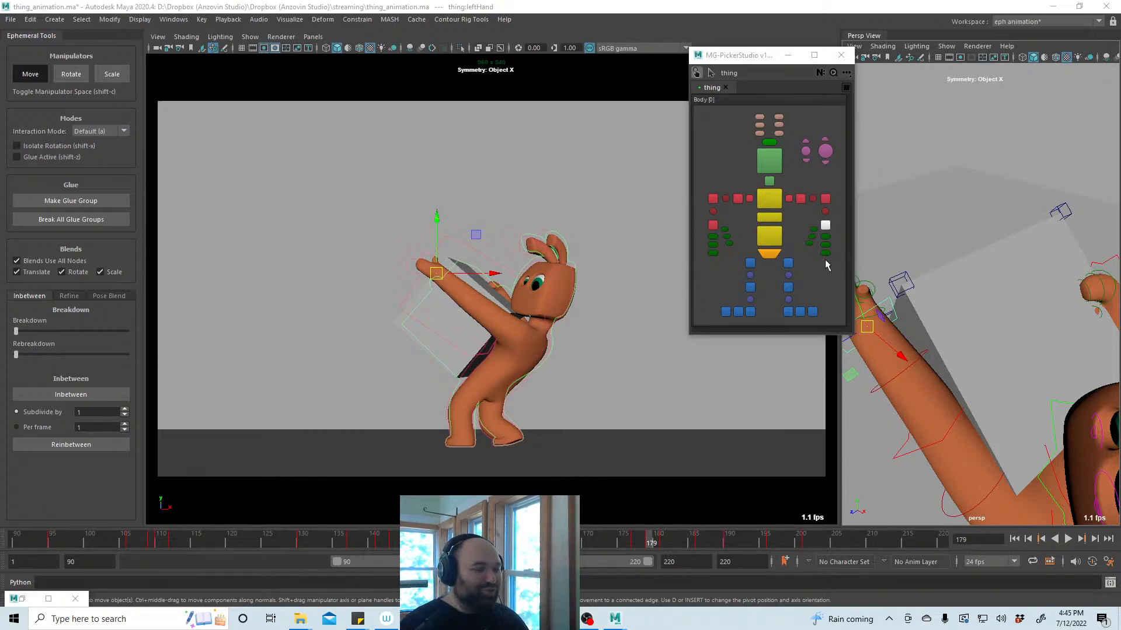
{"action": "left_click", "coordinate": [665, 543]}
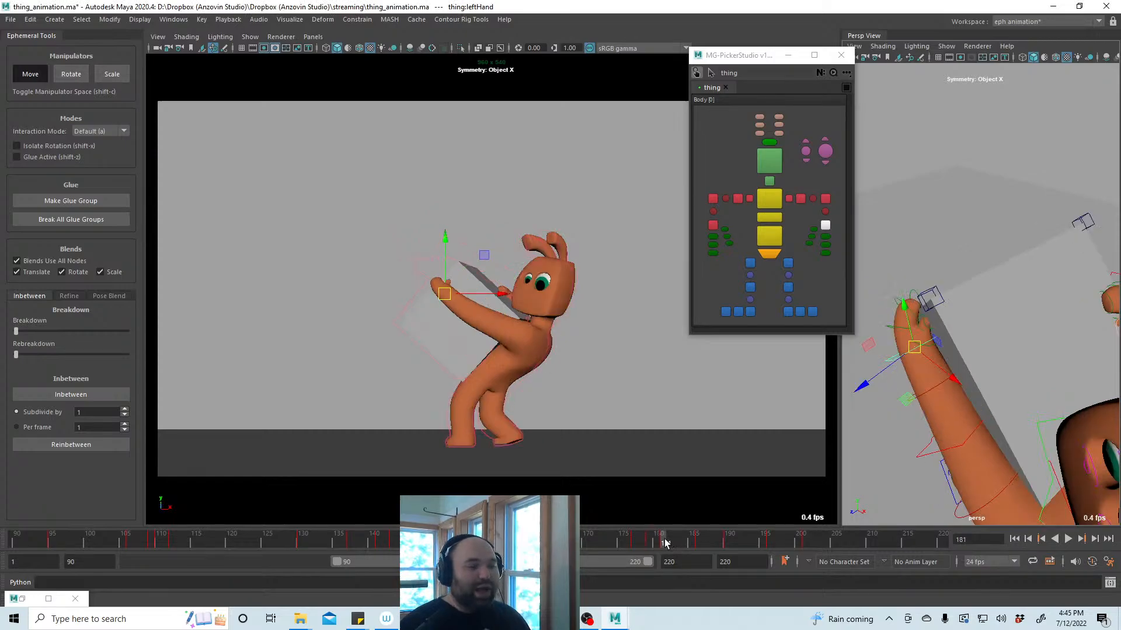
{"action": "left_click", "coordinate": [652, 543]}
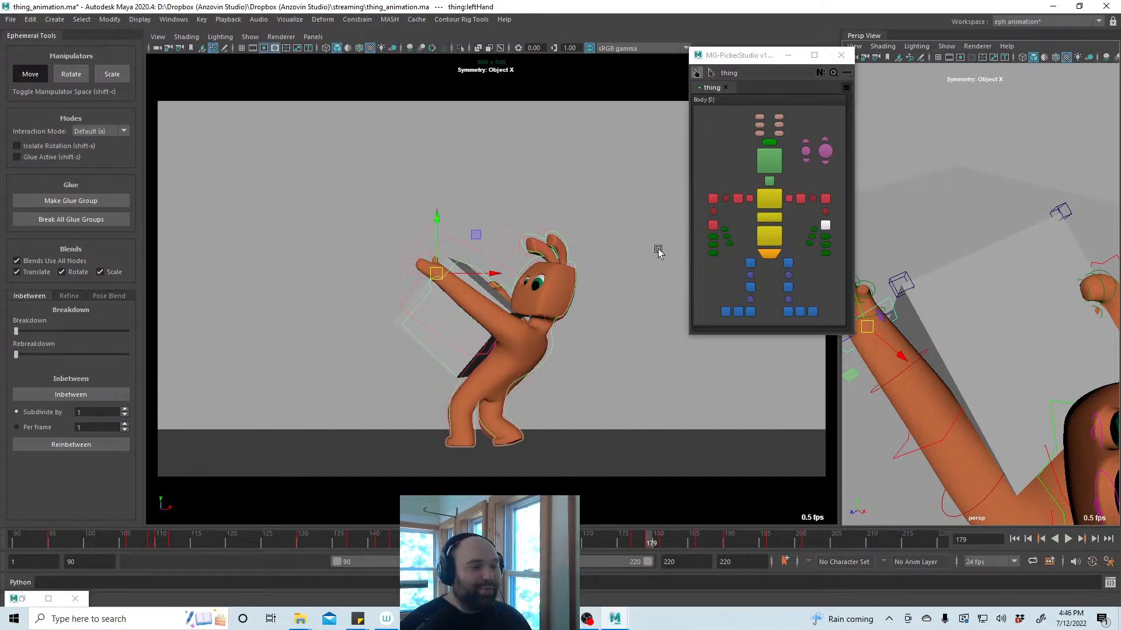
{"action": "left_click", "coordinate": [663, 541]}
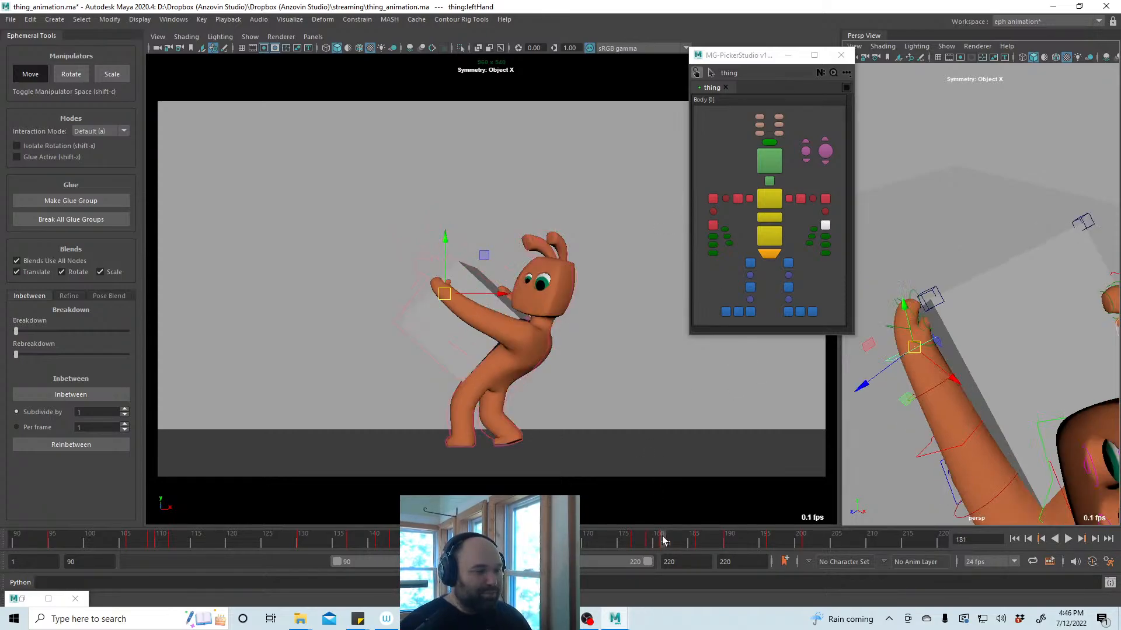
{"action": "left_click_drag", "start_coordinate": [662, 541], "coordinate": [651, 541]}
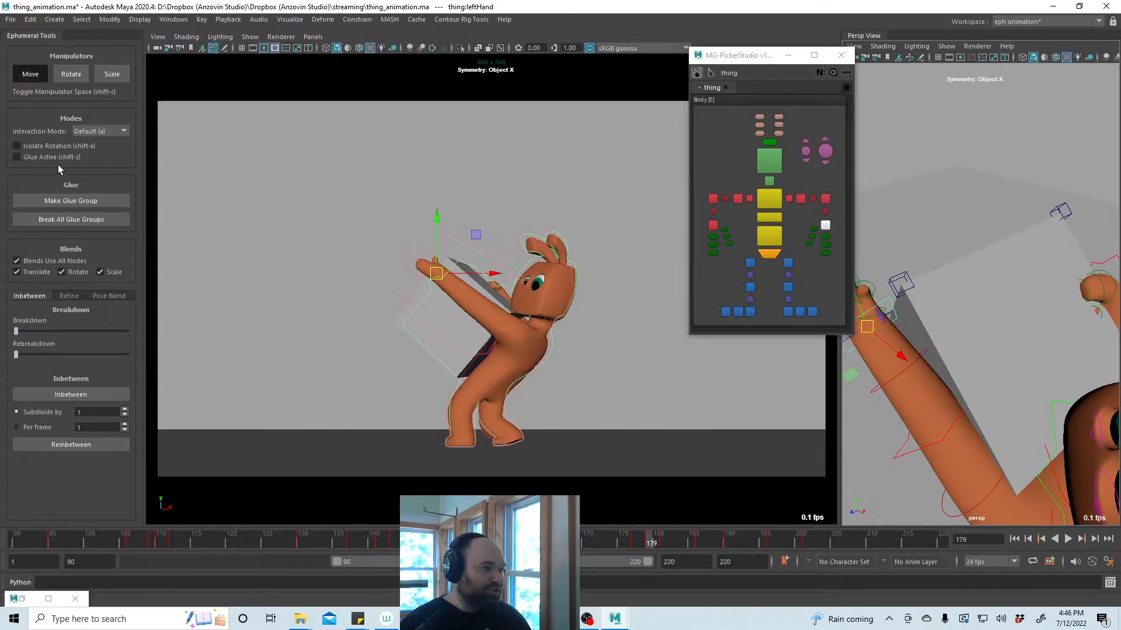
Turn off Blends Use All Nodes and apply Pose Bias to the left hand and fingers at frame 179, toward the following pose
{"action": "left_click", "coordinate": [69, 261]}
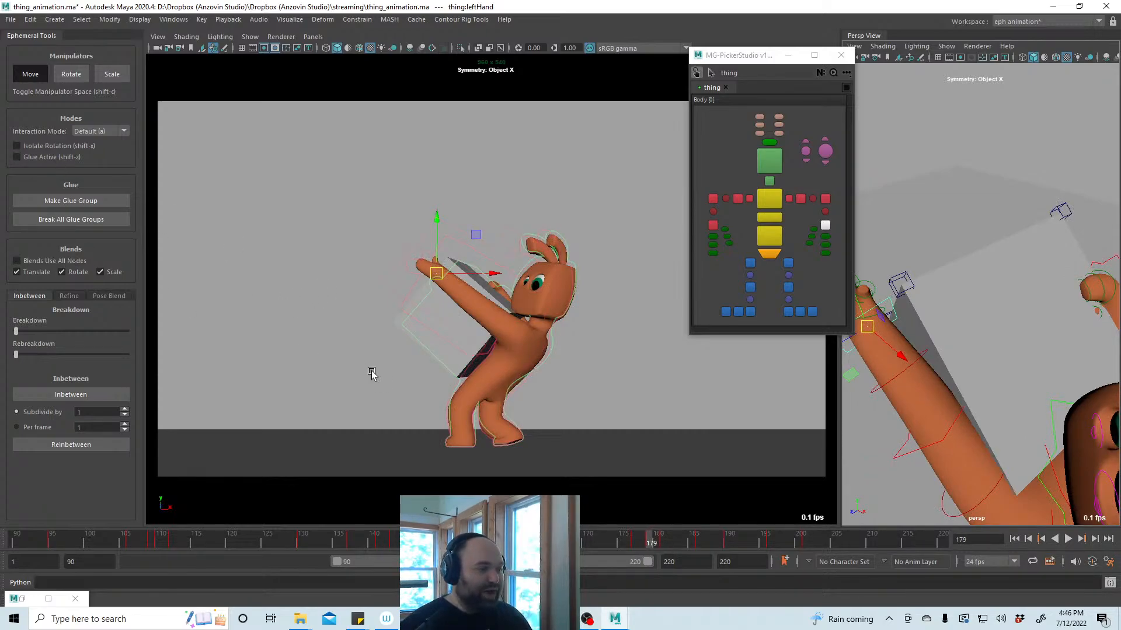
{"action": "left_click_drag", "start_coordinate": [840, 225], "coordinate": [805, 263]}
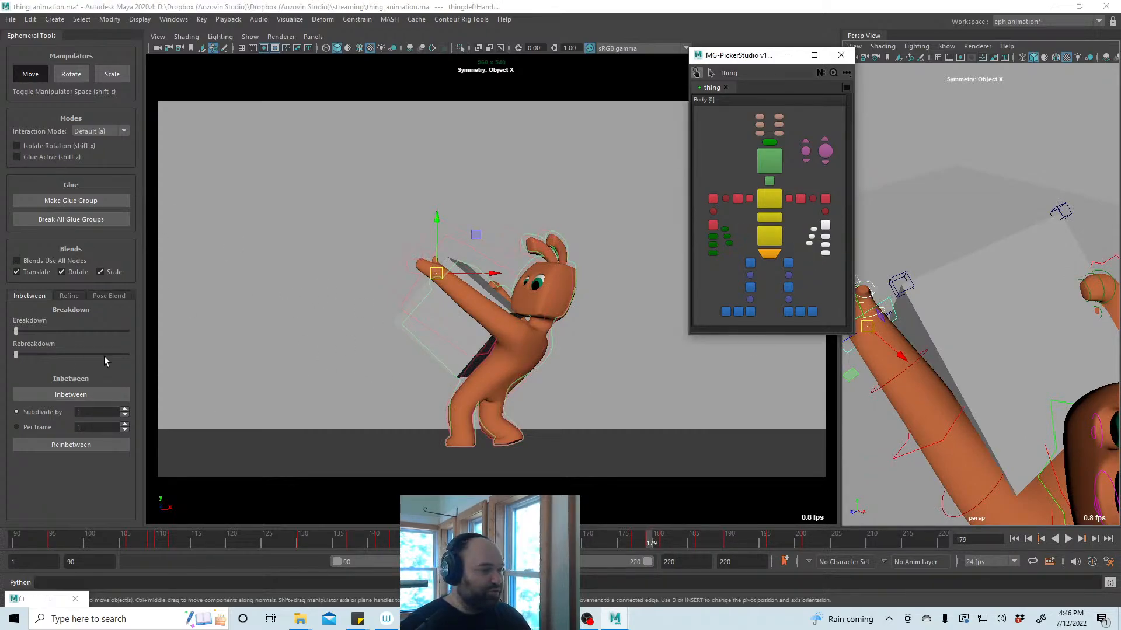
{"action": "left_click", "coordinate": [69, 296]}
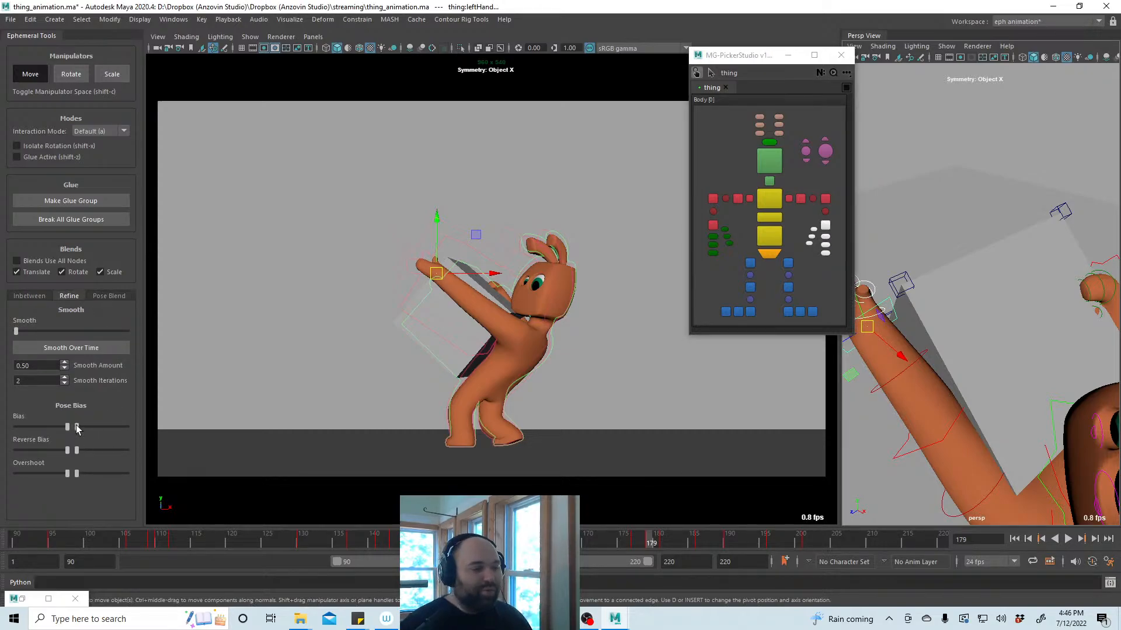
{"action": "left_click_drag", "start_coordinate": [78, 427], "coordinate": [182, 416]}
Move and rotate the left hand control against the box at frame 179, checking the pose against frame 181
{"action": "left_click", "coordinate": [829, 224]}
{"action": "left_click_drag", "start_coordinate": [446, 294], "coordinate": [439, 289]}
{"action": "left_click_drag", "start_coordinate": [903, 335], "coordinate": [892, 338]}
{"action": "key", "text": "e"}
{"action": "mouse_move", "coordinate": [443, 251]}
{"action": "left_mouse_down"}
{"action": "mouse_move", "coordinate": [431, 248]}
{"action": "mouse_move", "coordinate": [452, 259]}
{"action": "left_mouse_up"}
{"action": "key", "text": "w"}
{"action": "key", "text": "period"}
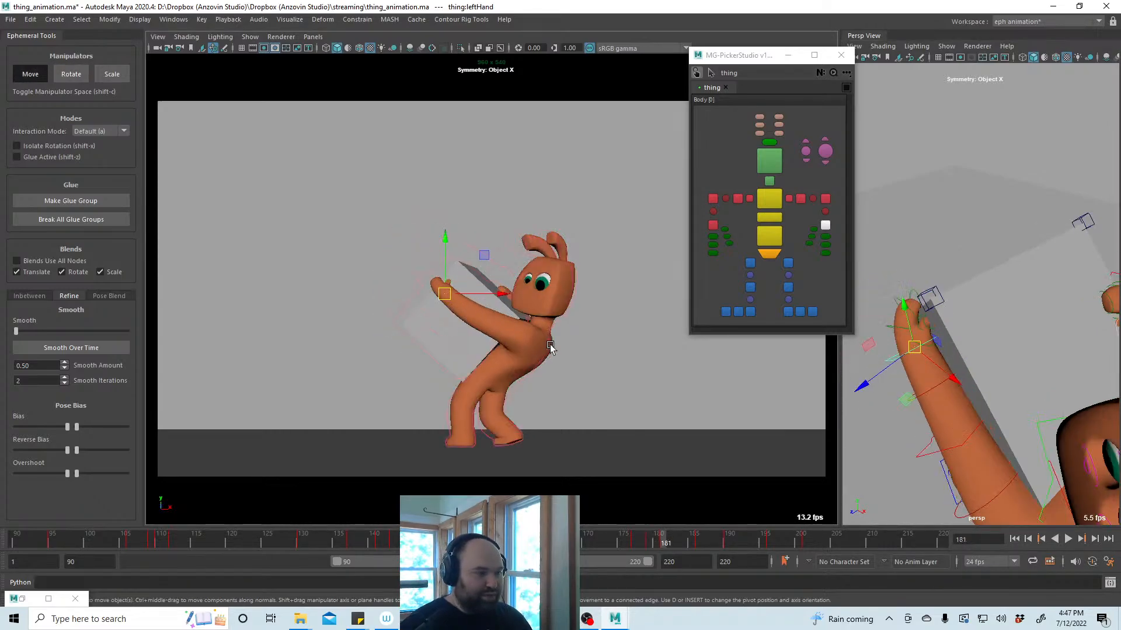
{"action": "key", "text": "comma"}
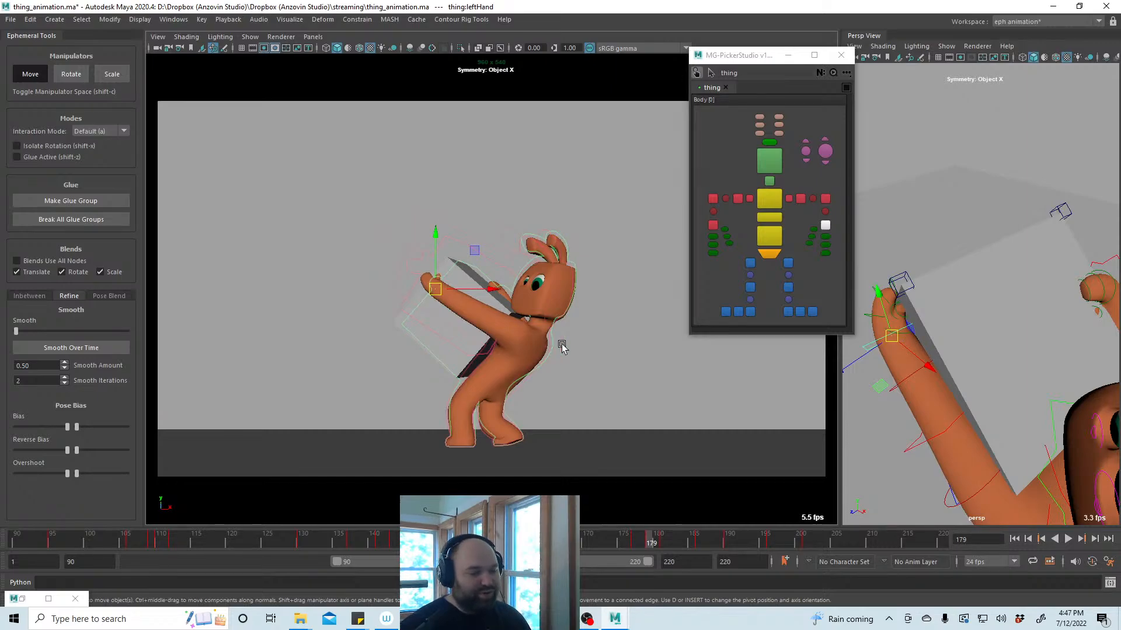
At frame 177, bias the left hand and fingers toward the following pose, nudge the hand control into place, and play the motion
{"action": "left_click_drag", "start_coordinate": [651, 541], "coordinate": [635, 540]}
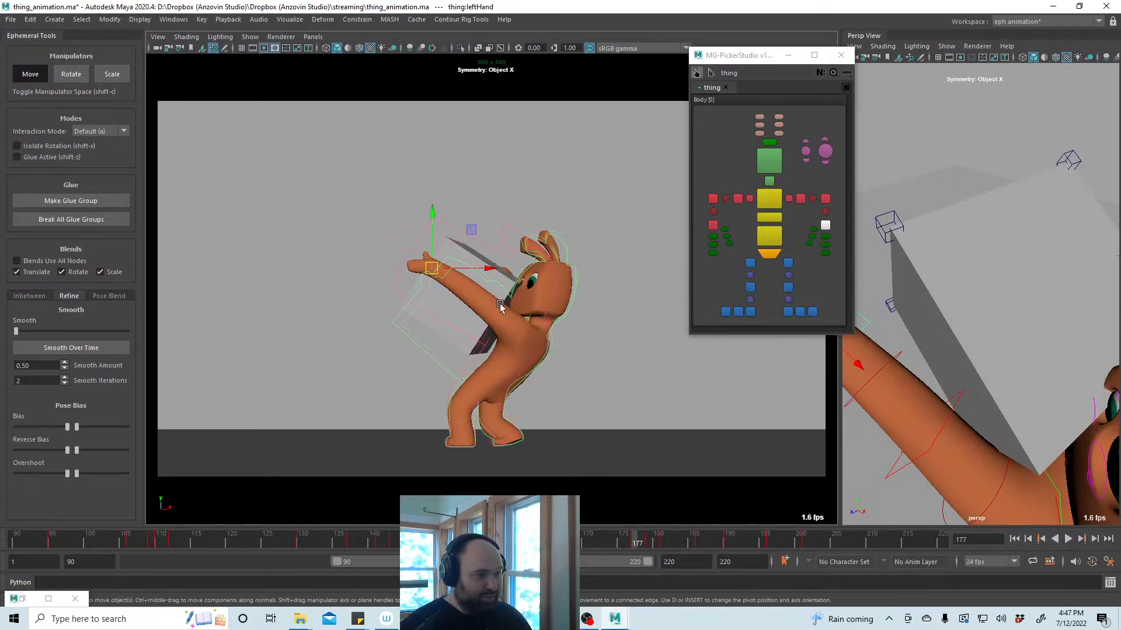
{"action": "left_click_drag", "start_coordinate": [835, 223], "coordinate": [801, 259]}
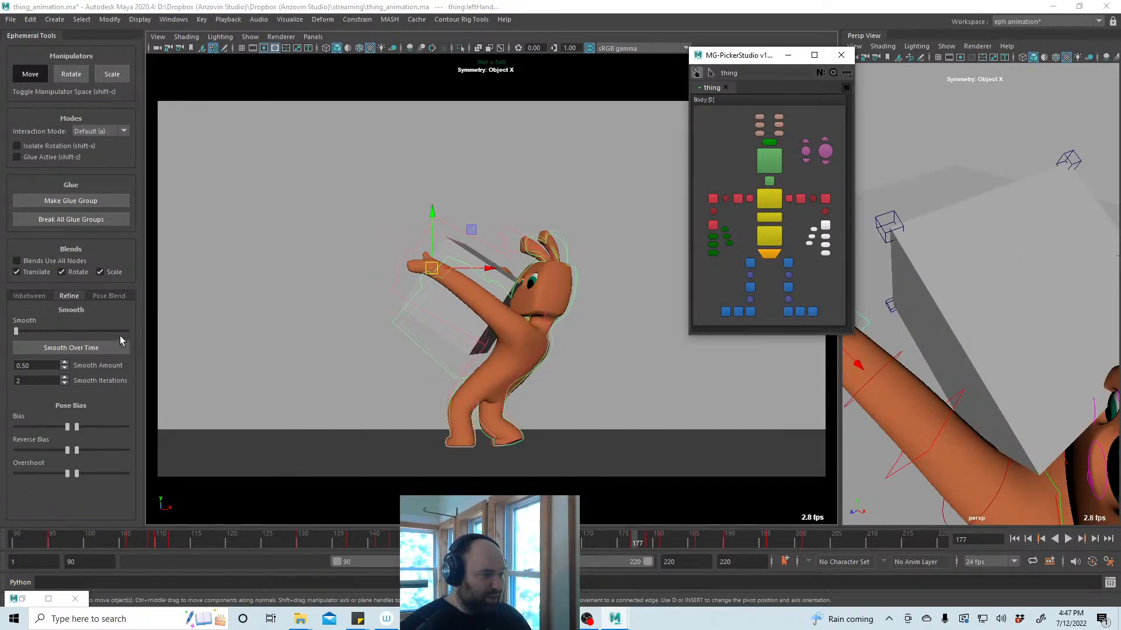
{"action": "left_click_drag", "start_coordinate": [77, 430], "coordinate": [103, 427]}
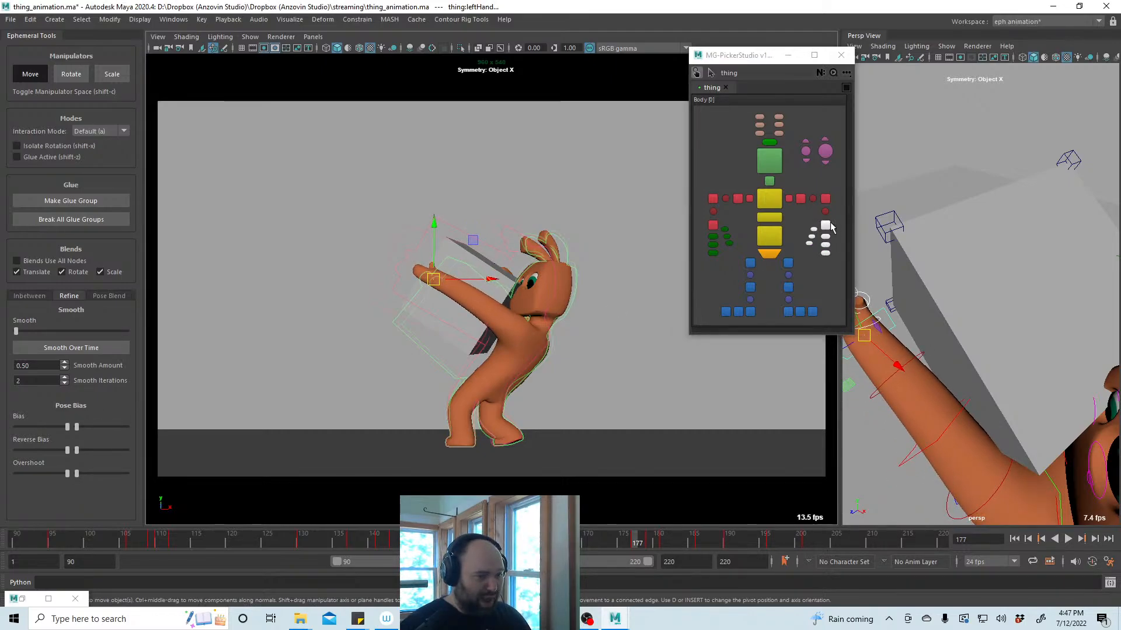
{"action": "left_click", "coordinate": [827, 225]}
{"action": "left_click_drag", "start_coordinate": [435, 284], "coordinate": [440, 278]}
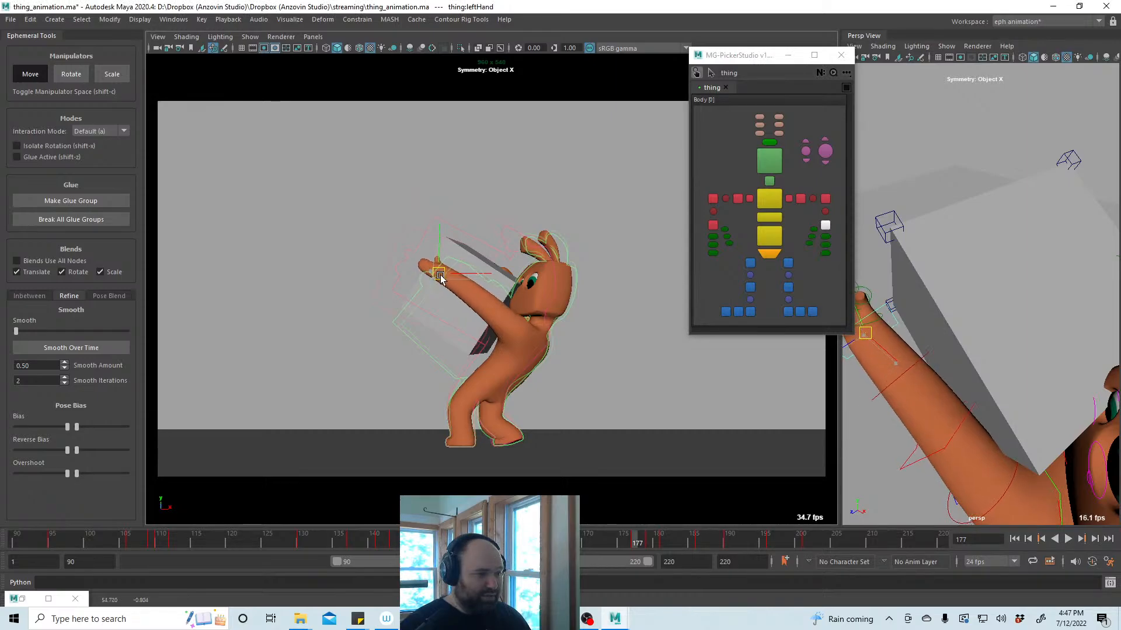
{"action": "key", "text": "alt+v"}
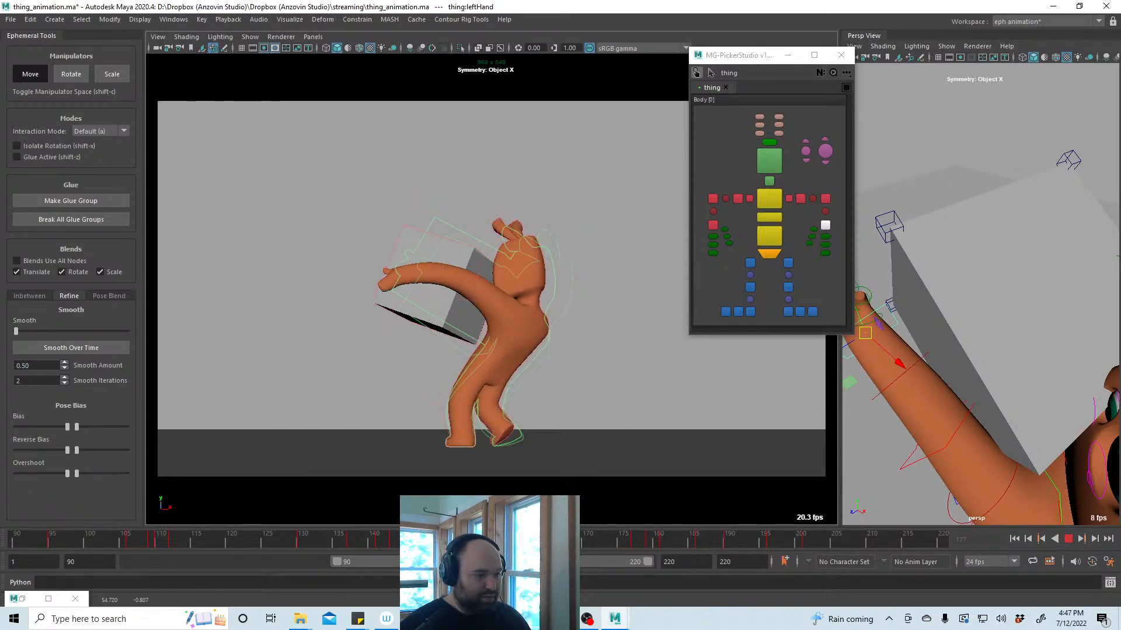
{"action": "key", "text": "alt+v"}
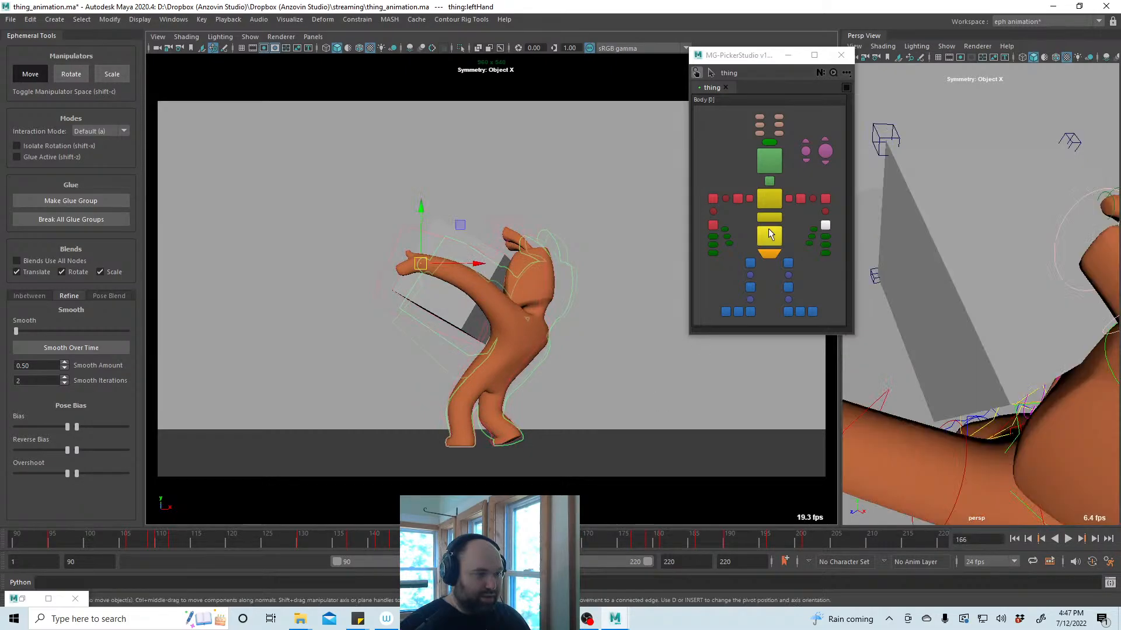
Reposition the left hand control at frame 166, and lower it toward the box's underside at frame 158
{"action": "left_click", "coordinate": [713, 226]}
{"action": "left_click", "coordinate": [827, 227]}
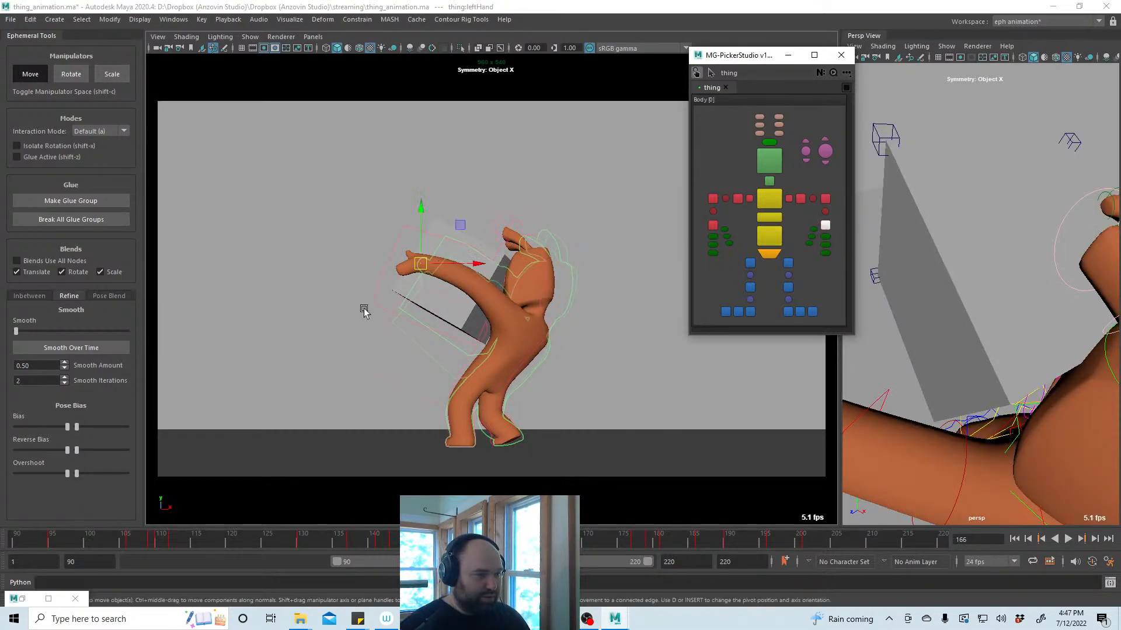
{"action": "mouse_move", "coordinate": [415, 268]}
{"action": "left_mouse_down"}
{"action": "mouse_move", "coordinate": [403, 272]}
{"action": "mouse_move", "coordinate": [410, 281]}
{"action": "left_mouse_up"}
{"action": "left_click_drag", "start_coordinate": [619, 543], "coordinate": [502, 549]}
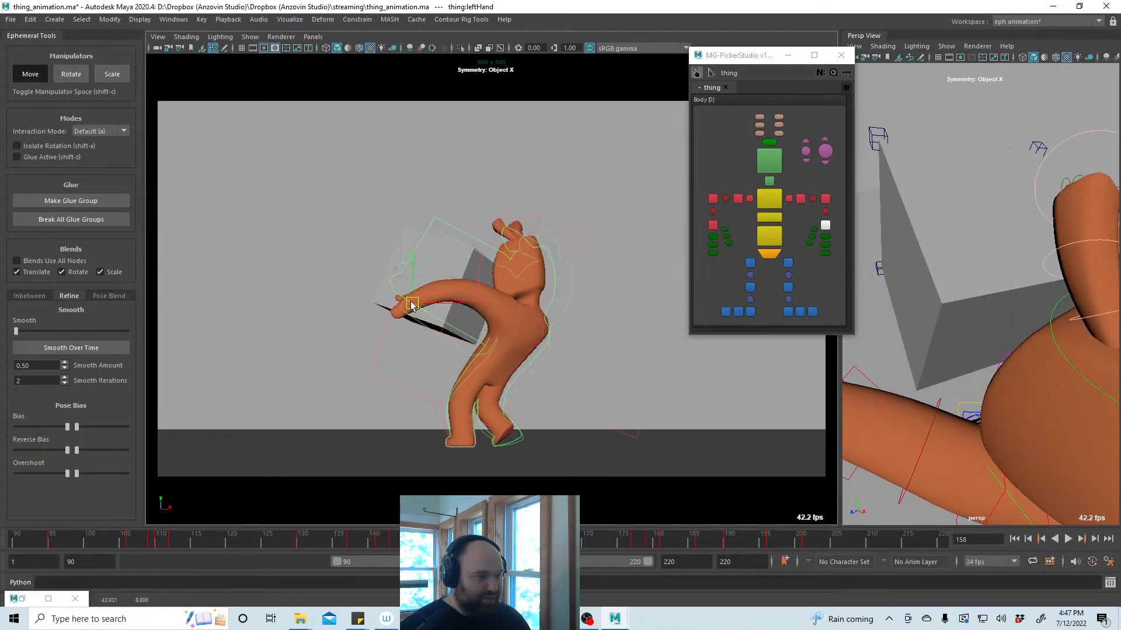
{"action": "left_click", "coordinate": [411, 302]}
{"action": "key", "text": "e"}
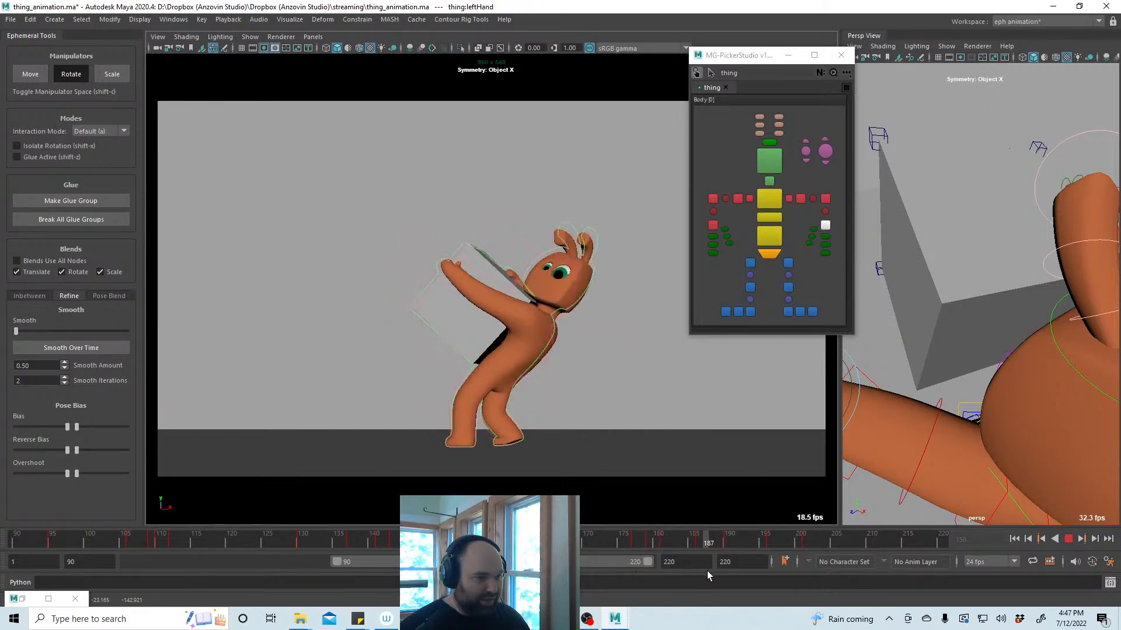
Scrub back to about frame 120, clear the selection, and play the animation to review the hand motion
{"action": "left_click", "coordinate": [598, 543]}
{"action": "left_click_drag", "start_coordinate": [610, 544], "coordinate": [230, 540]}
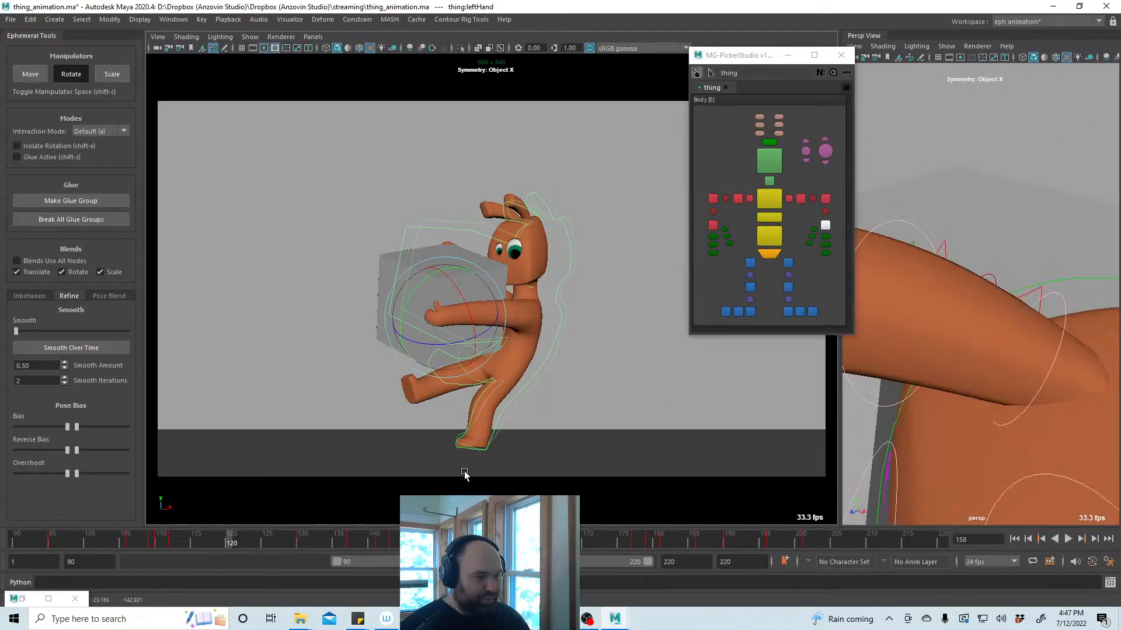
{"action": "left_click", "coordinate": [465, 474]}
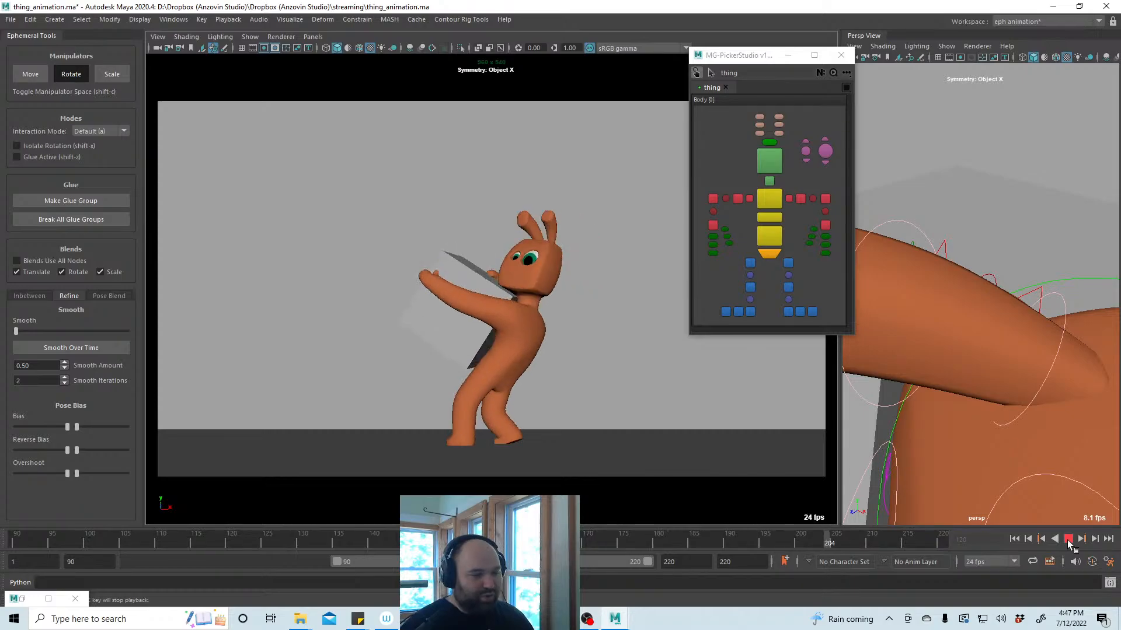
{"action": "left_click", "coordinate": [1067, 541]}
Select only the left finger and thumb controls at frame 177 and bias them toward the following pose
{"action": "left_click", "coordinate": [825, 225]}
{"action": "left_click_drag", "start_coordinate": [595, 536], "coordinate": [634, 535]}
{"action": "left_click_drag", "start_coordinate": [834, 235], "coordinate": [806, 257]}
{"action": "left_click", "coordinate": [814, 230], "text": "shift"}
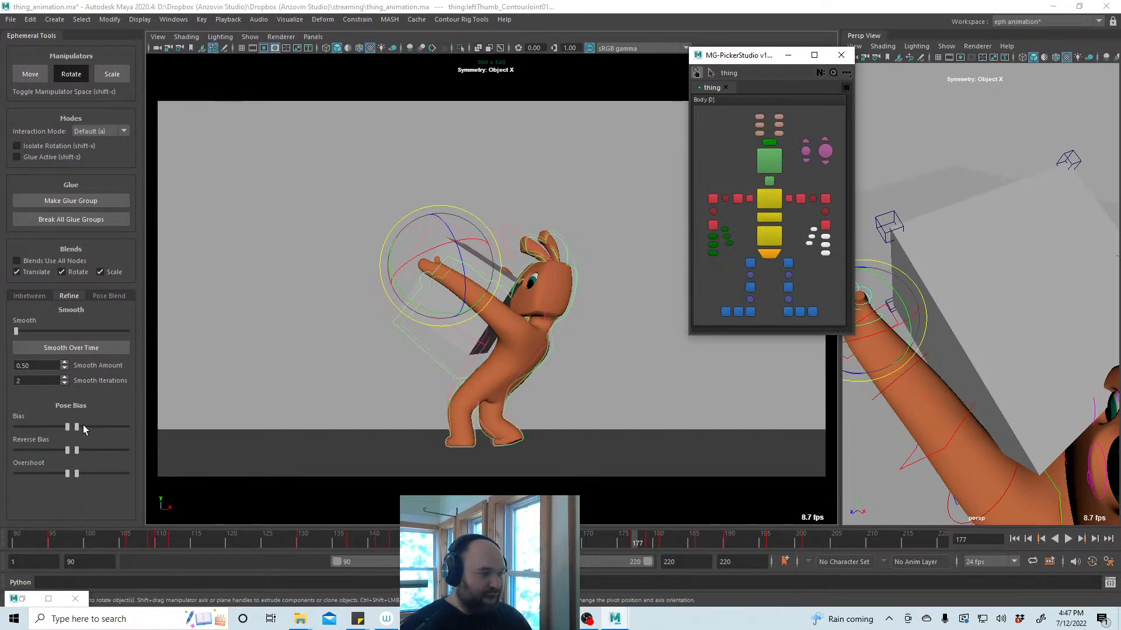
{"action": "left_click_drag", "start_coordinate": [83, 425], "coordinate": [160, 432]}
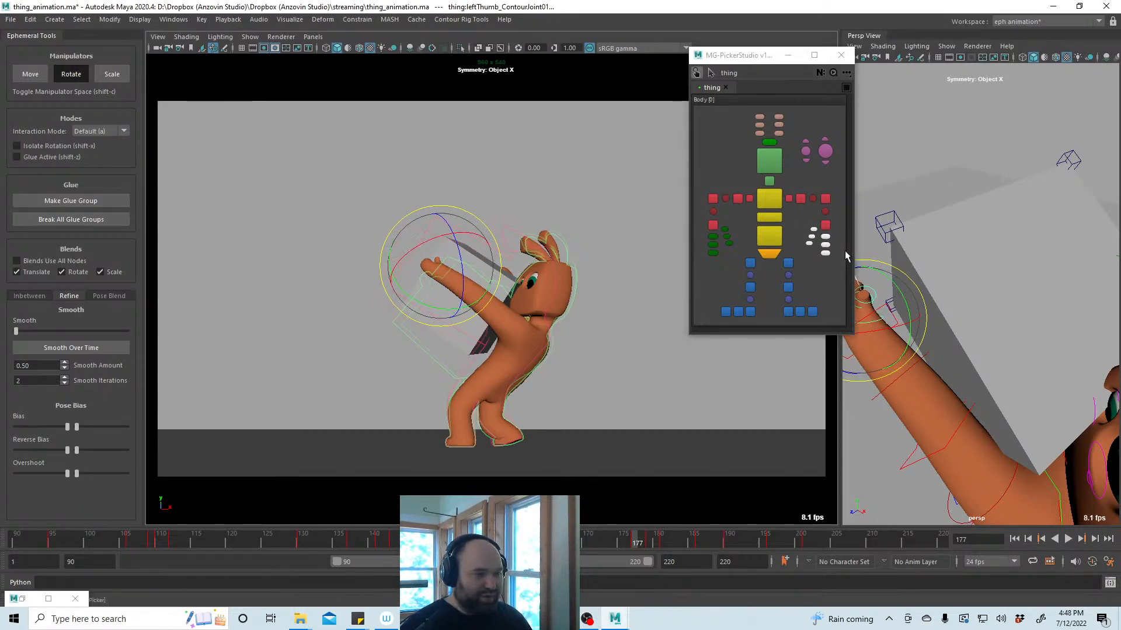
At frame 173, turn on Glue Active and Blends Use All Nodes, and create a breakdown pose with the Breakdown blend
{"action": "left_click", "coordinate": [826, 225]}
{"action": "left_click_drag", "start_coordinate": [617, 544], "coordinate": [608, 544]}
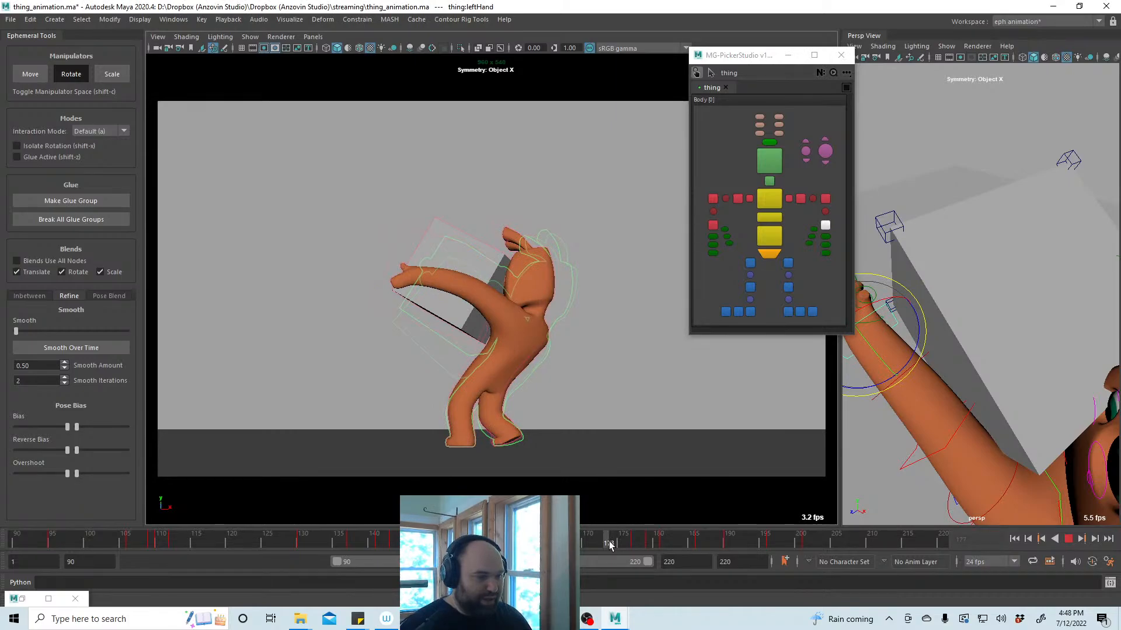
{"action": "left_click", "coordinate": [69, 157]}
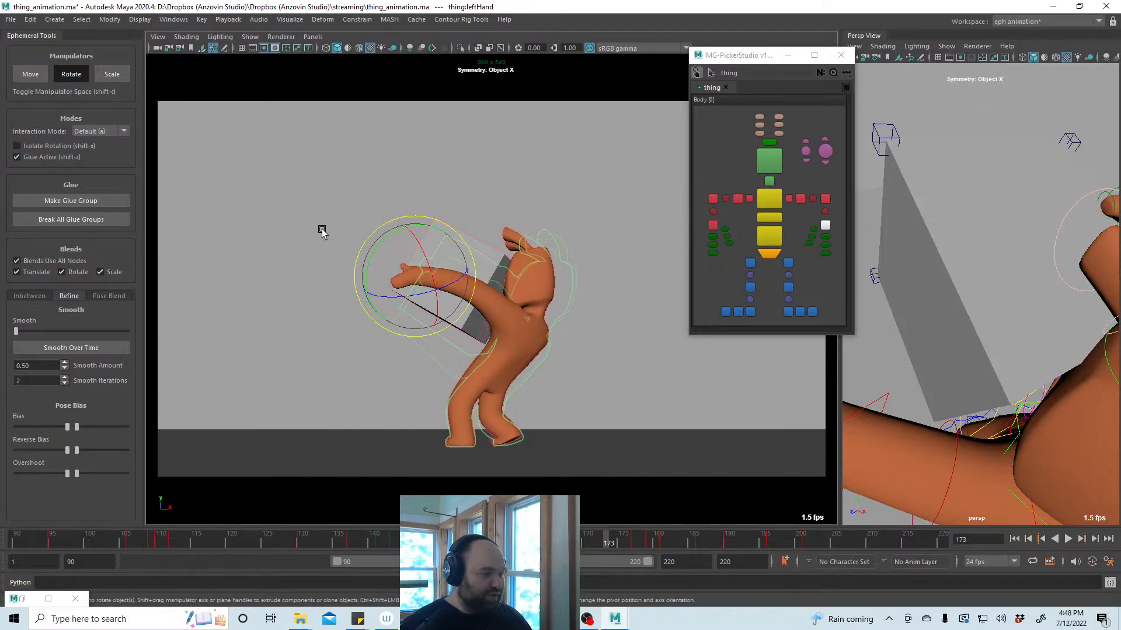
{"action": "left_click", "coordinate": [30, 297]}
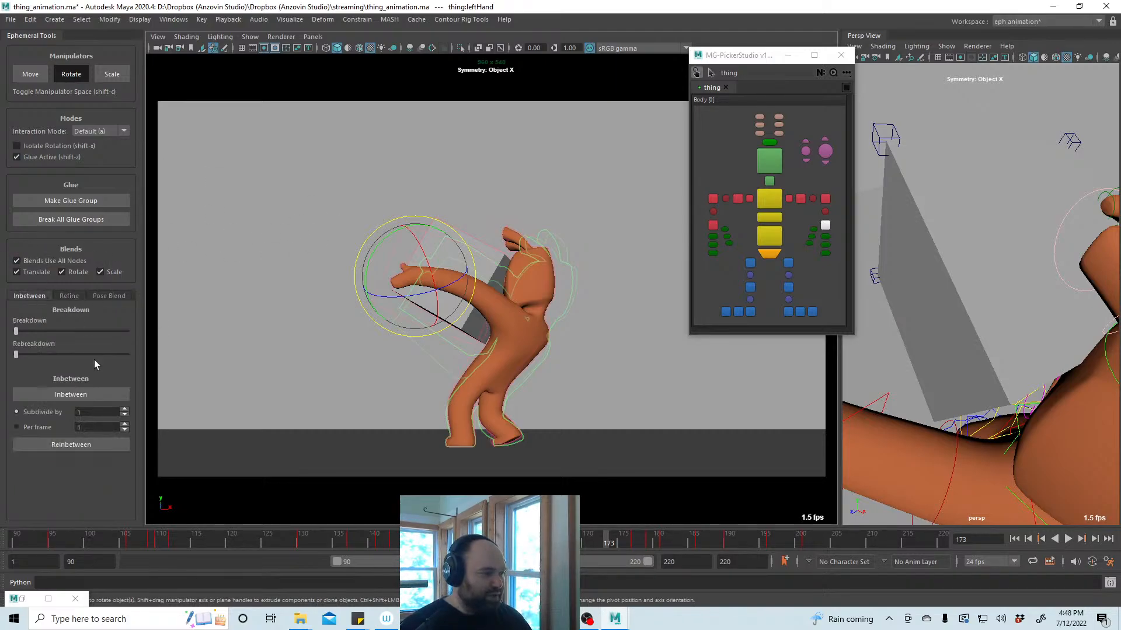
{"action": "left_click_drag", "start_coordinate": [17, 330], "coordinate": [65, 342]}
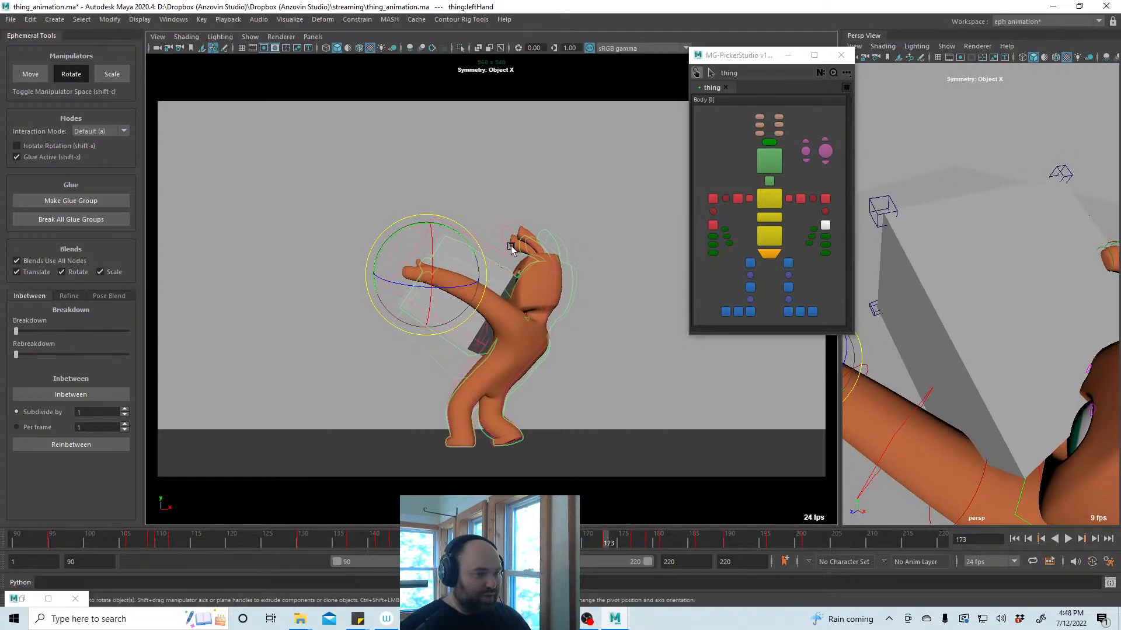
Select the box at frame 173 and adjust its pose toward the preceding one using Pose Bias and the Move manipulator
{"action": "left_click", "coordinate": [462, 271]}
{"action": "left_click", "coordinate": [465, 251]}
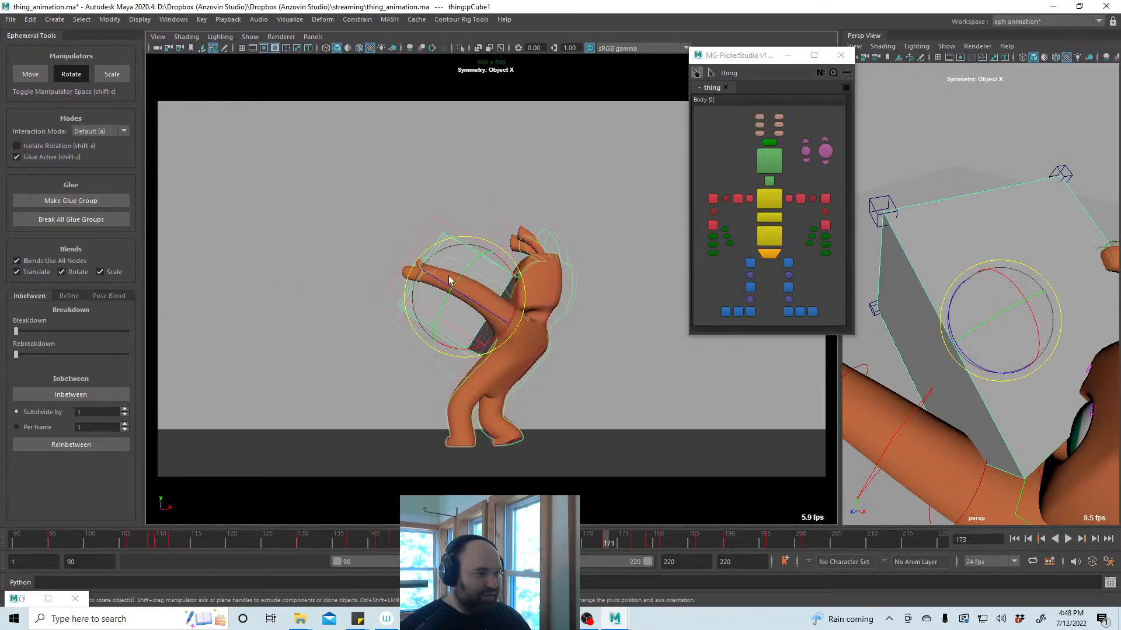
{"action": "left_click", "coordinate": [68, 295]}
{"action": "left_click_drag", "start_coordinate": [68, 429], "coordinate": [39, 416]}
{"action": "key", "text": "w"}
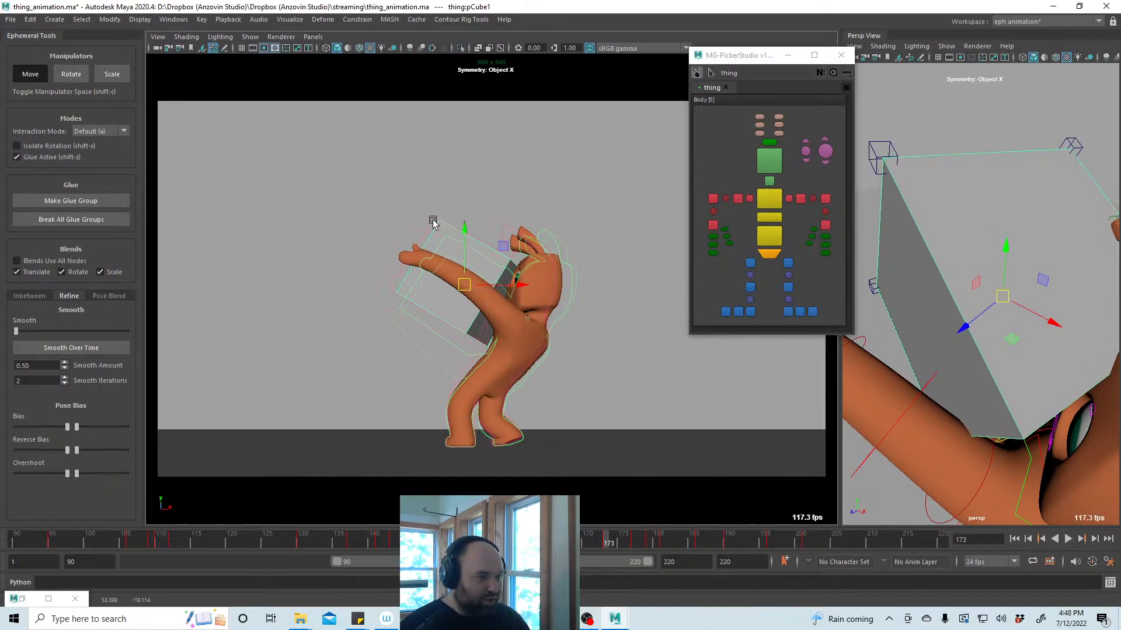
{"action": "mouse_move", "coordinate": [586, 540]}
{"action": "left_mouse_down"}
{"action": "mouse_move", "coordinate": [642, 541]}
{"action": "mouse_move", "coordinate": [698, 563]}
{"action": "mouse_move", "coordinate": [613, 561]}
{"action": "mouse_move", "coordinate": [733, 563]}
{"action": "mouse_move", "coordinate": [580, 561]}
{"action": "mouse_move", "coordinate": [618, 554]}
{"action": "left_mouse_up"}
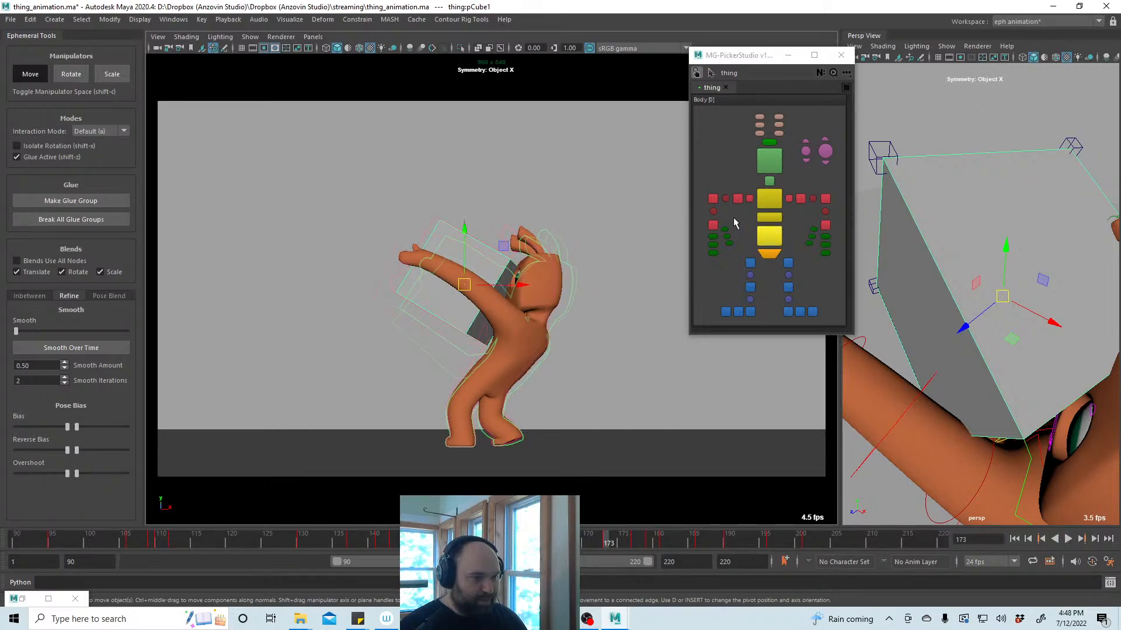
At frame 173, turn off Glue Active, raise the left hand control slightly, and rotate the left thumb's base control
{"action": "left_click", "coordinate": [713, 225]}
{"action": "left_click", "coordinate": [825, 226]}
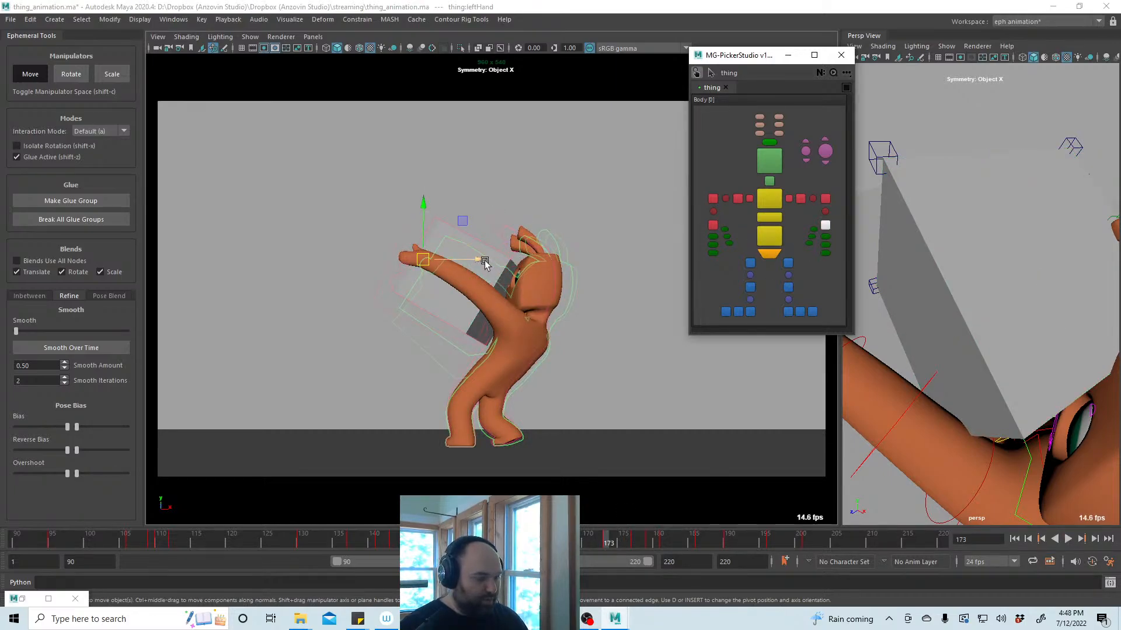
{"action": "mouse_move", "coordinate": [424, 261]}
{"action": "left_mouse_down"}
{"action": "mouse_move", "coordinate": [397, 243]}
{"action": "mouse_move", "coordinate": [420, 259]}
{"action": "left_mouse_up"}
{"action": "key", "text": "shift+z"}
{"action": "key", "text": "e"}
{"action": "left_click", "coordinate": [812, 228]}
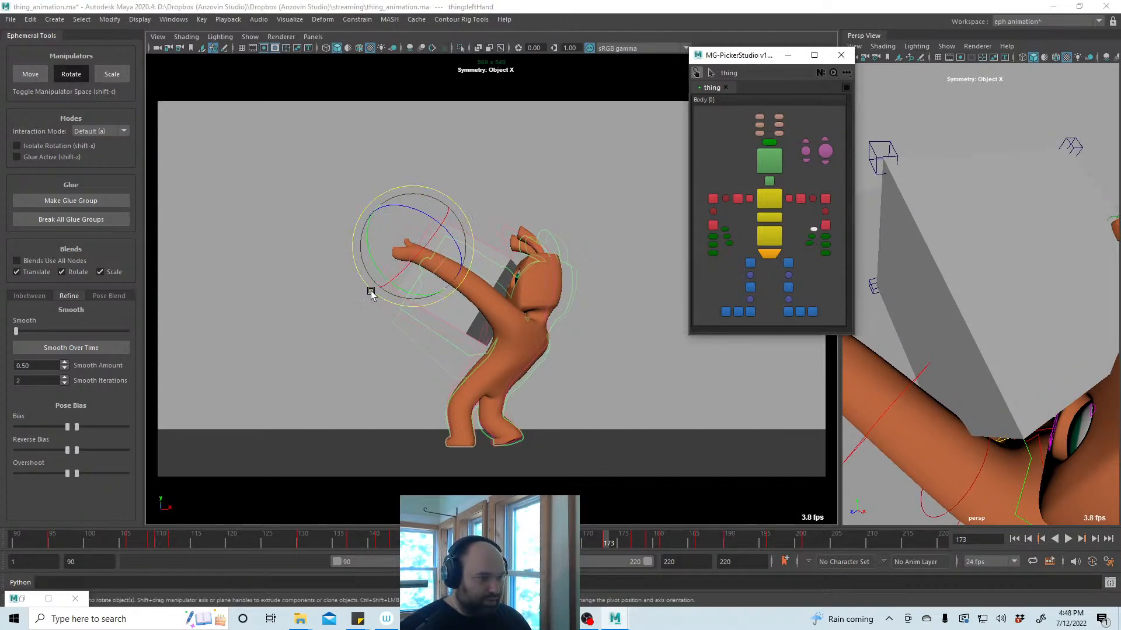
{"action": "left_click_drag", "start_coordinate": [387, 266], "coordinate": [385, 264]}
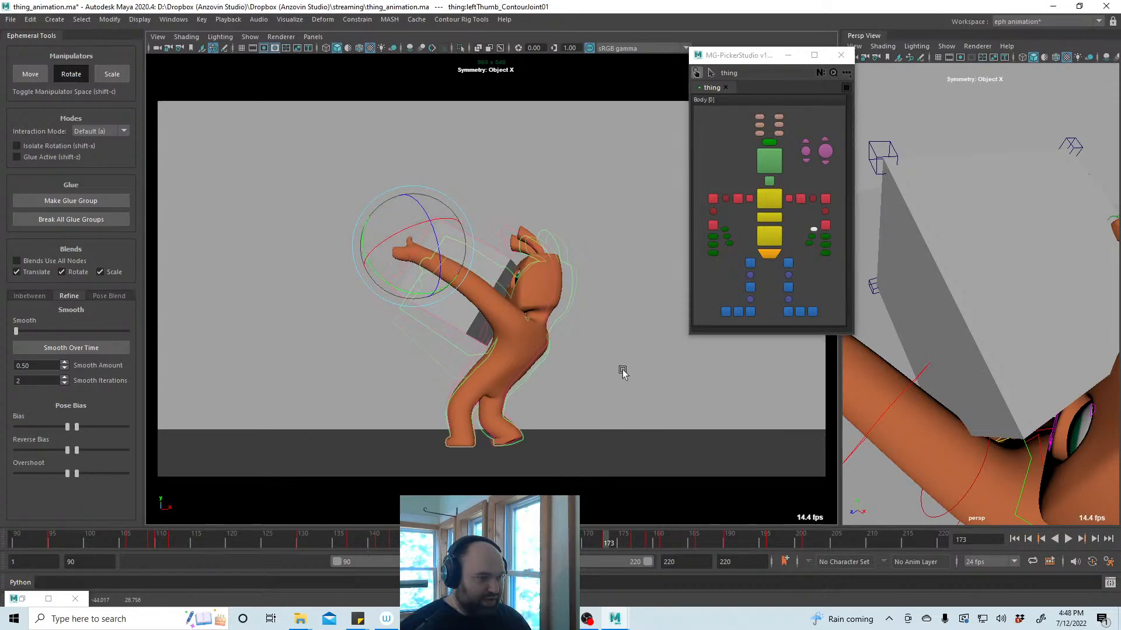
Scrub around frames 173 to 178 and play the animation to review the new breakdown
{"action": "key", "text": "alt+v"}
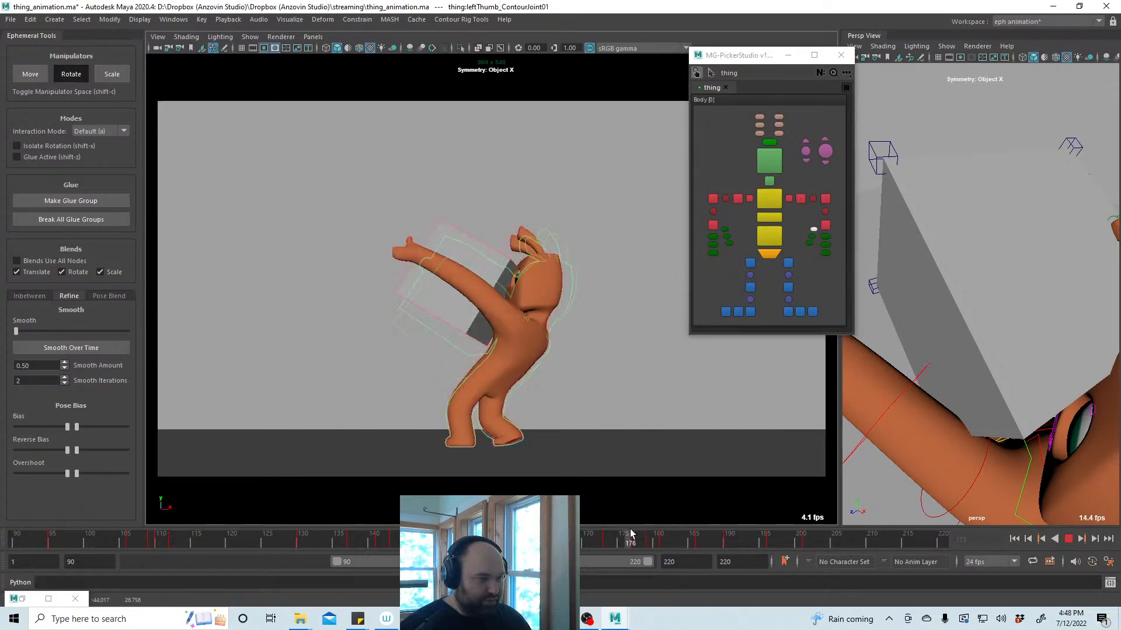
{"action": "left_click_drag", "start_coordinate": [642, 529], "coordinate": [613, 520]}
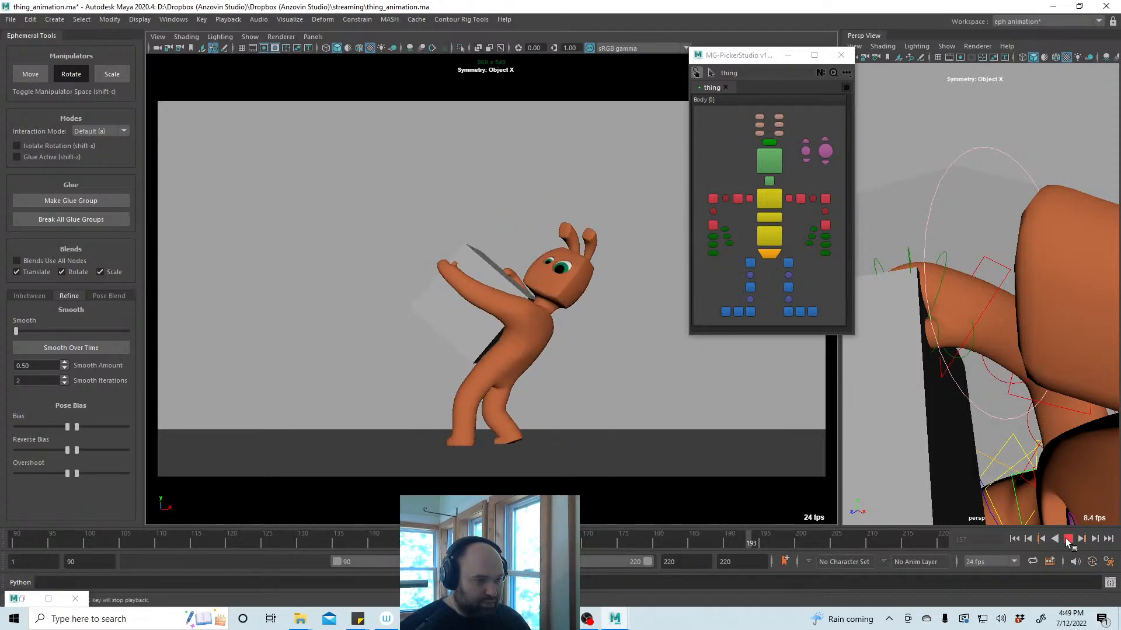
{"action": "left_click", "coordinate": [1068, 540]}
With the upper spine control selected, shift the keys in frames 172 to 205 about five frames earlier and review from around frame 135
{"action": "left_click", "coordinate": [770, 199]}
{"action": "left_click", "coordinate": [613, 540]}
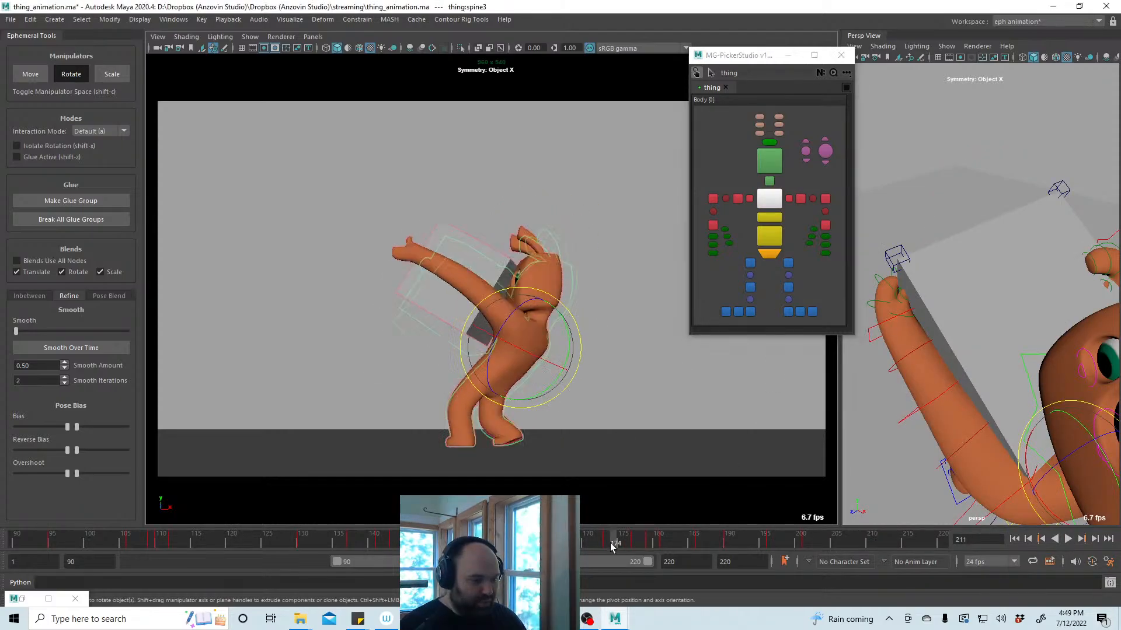
{"action": "key", "text": "alt+v"}
{"action": "left_click_drag", "start_coordinate": [636, 546], "coordinate": [598, 538]}
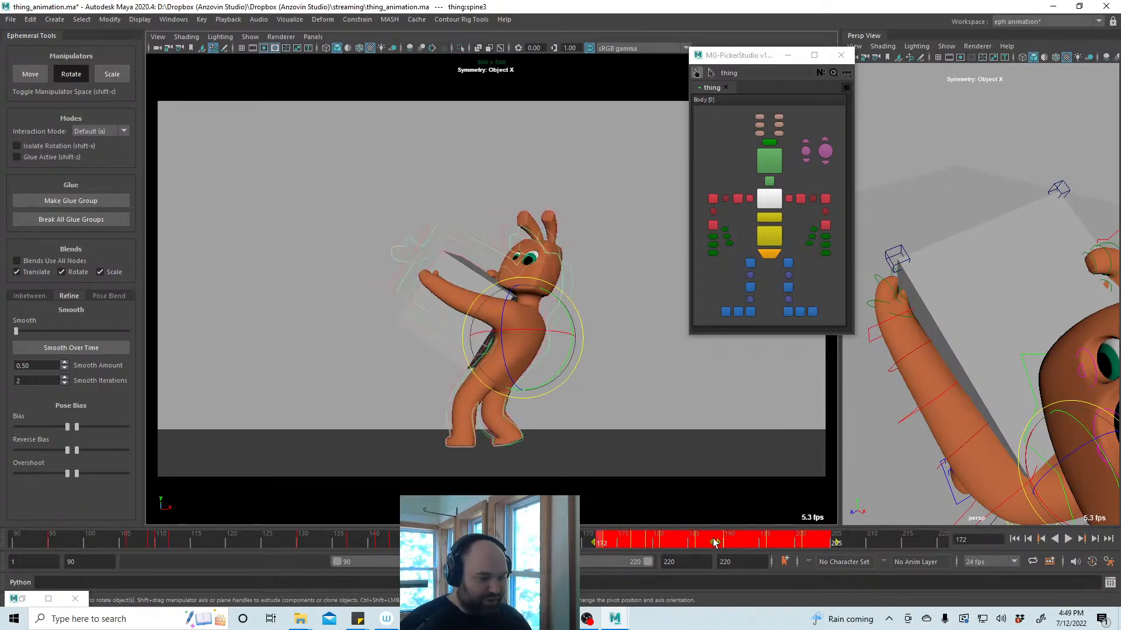
{"action": "left_click_drag", "start_coordinate": [715, 542], "coordinate": [701, 544]}
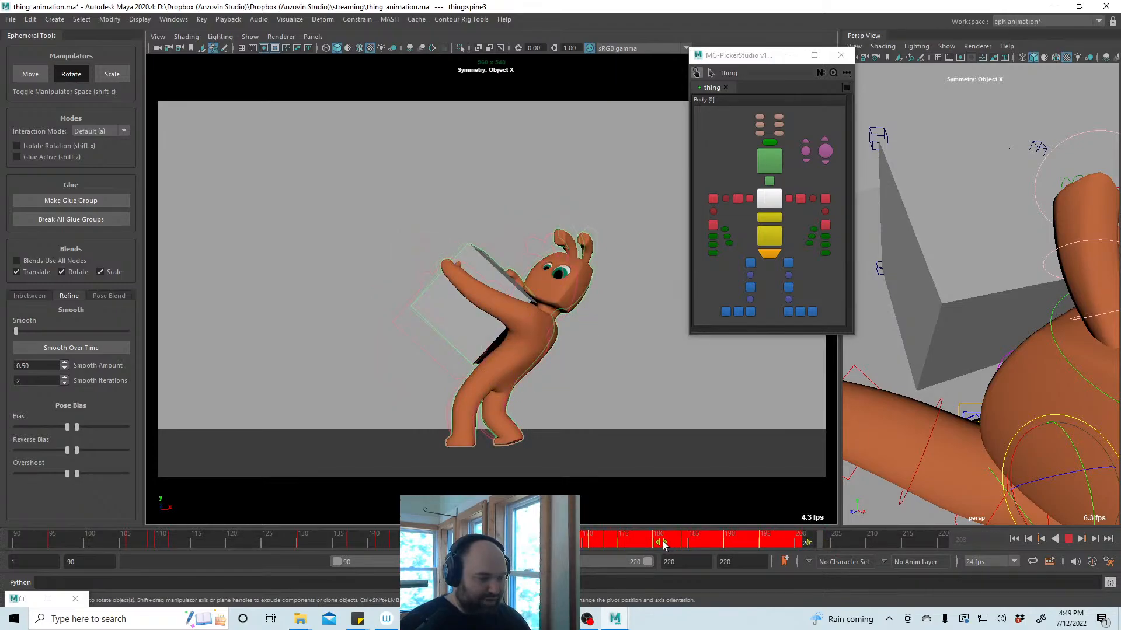
{"action": "left_click", "coordinate": [660, 543]}
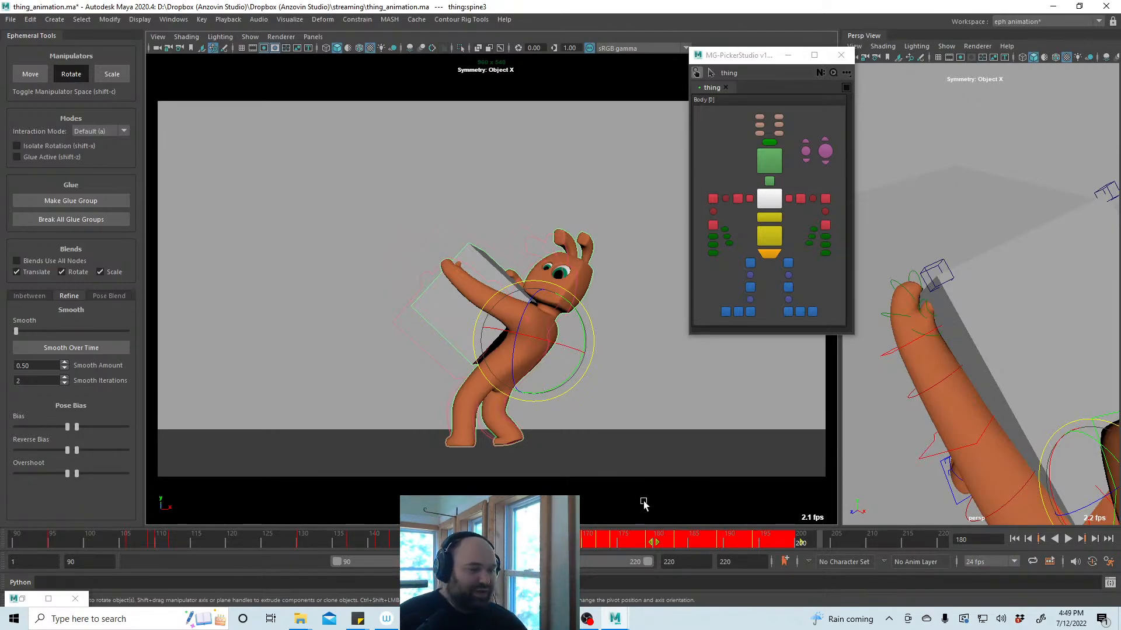
{"action": "key", "text": "alt+v"}
{"action": "left_click", "coordinate": [335, 536]}
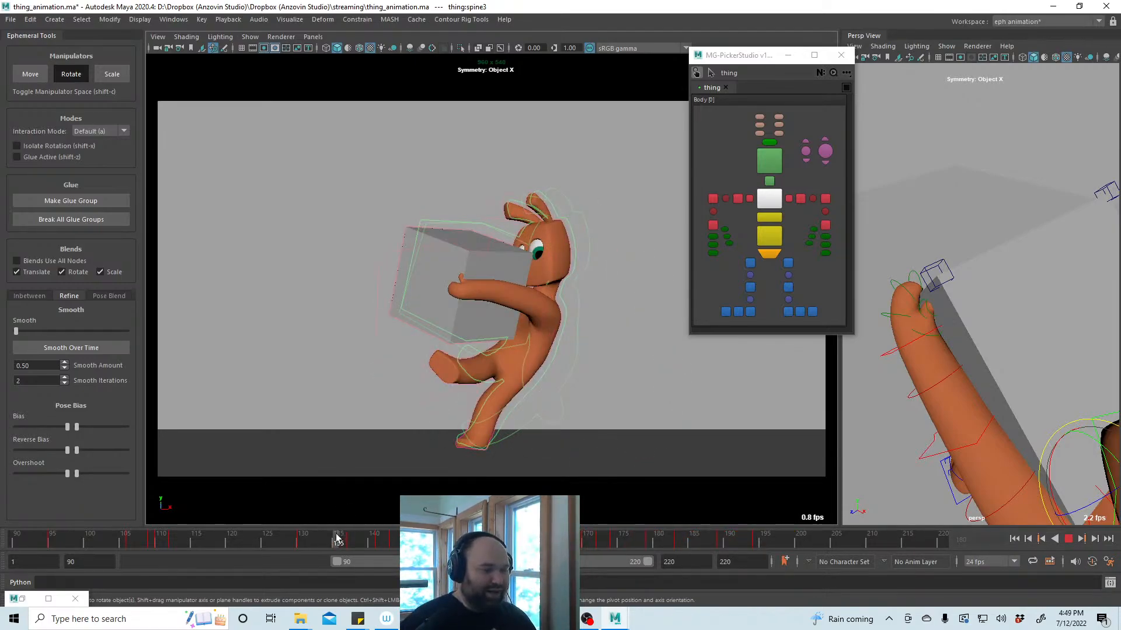
Scrub through the box lift from around frame 135 and play the animation to review the retimed motion
{"action": "left_click_drag", "start_coordinate": [335, 534], "coordinate": [661, 544]}
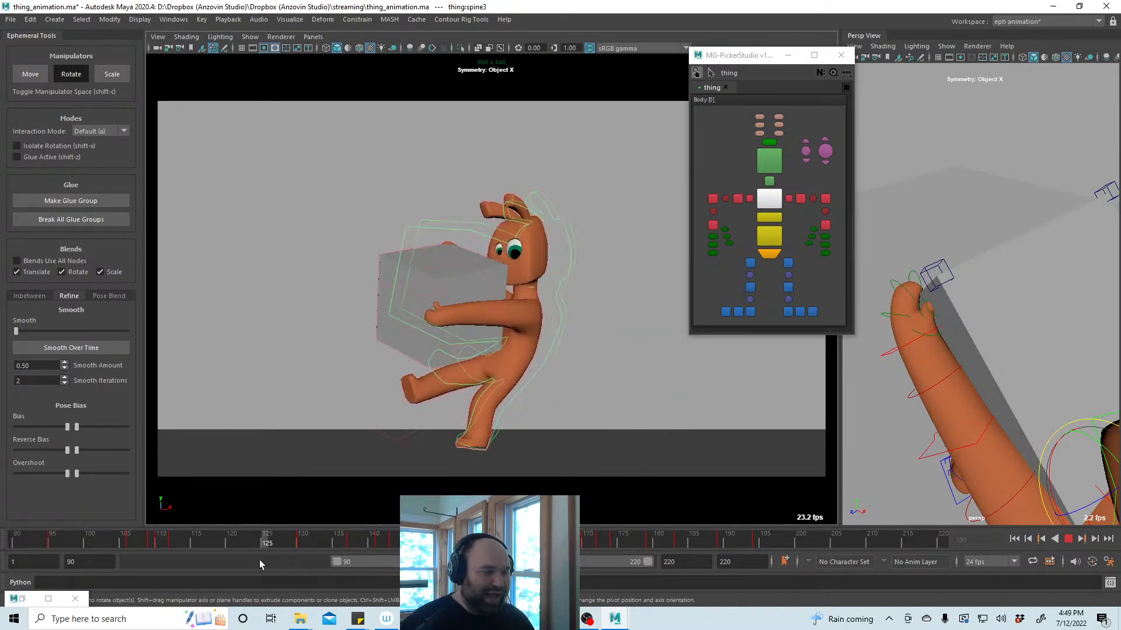
{"action": "key", "text": "Escape"}
{"action": "left_click_drag", "start_coordinate": [272, 544], "coordinate": [59, 544]}
{"action": "left_click", "coordinate": [1068, 539]}
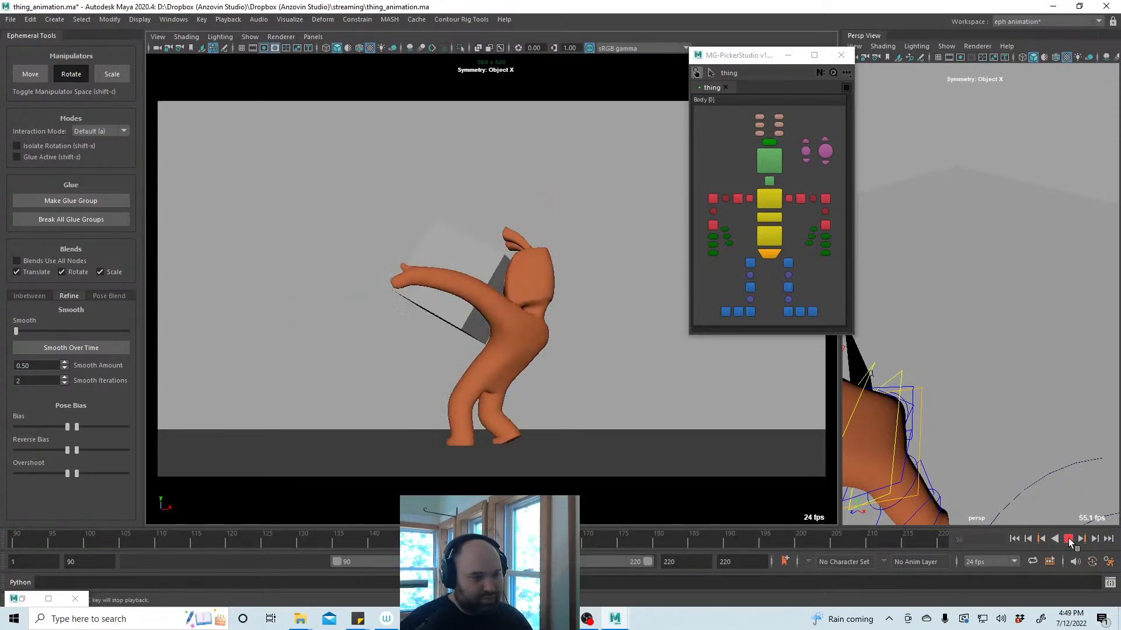
{"action": "left_click", "coordinate": [1068, 539]}
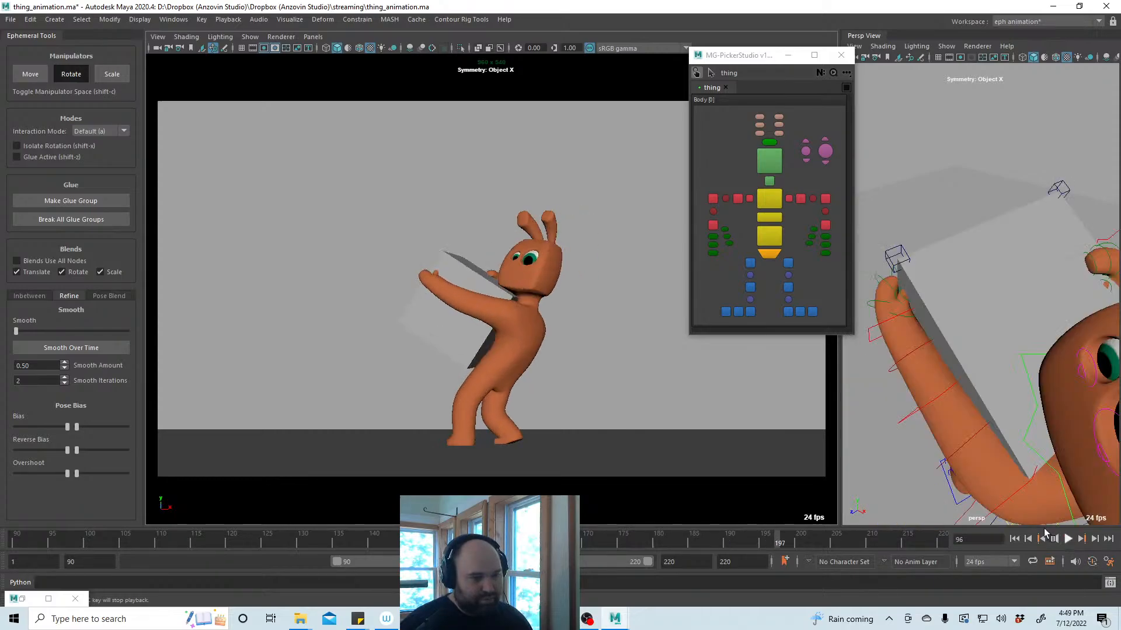
With the right hand control selected at frame 168, turn on Blends Use All Nodes and Glue Active, and blend the pose with Breakdown
{"action": "left_click", "coordinate": [712, 225]}
{"action": "left_click", "coordinate": [584, 541]}
{"action": "key", "text": "alt+v"}
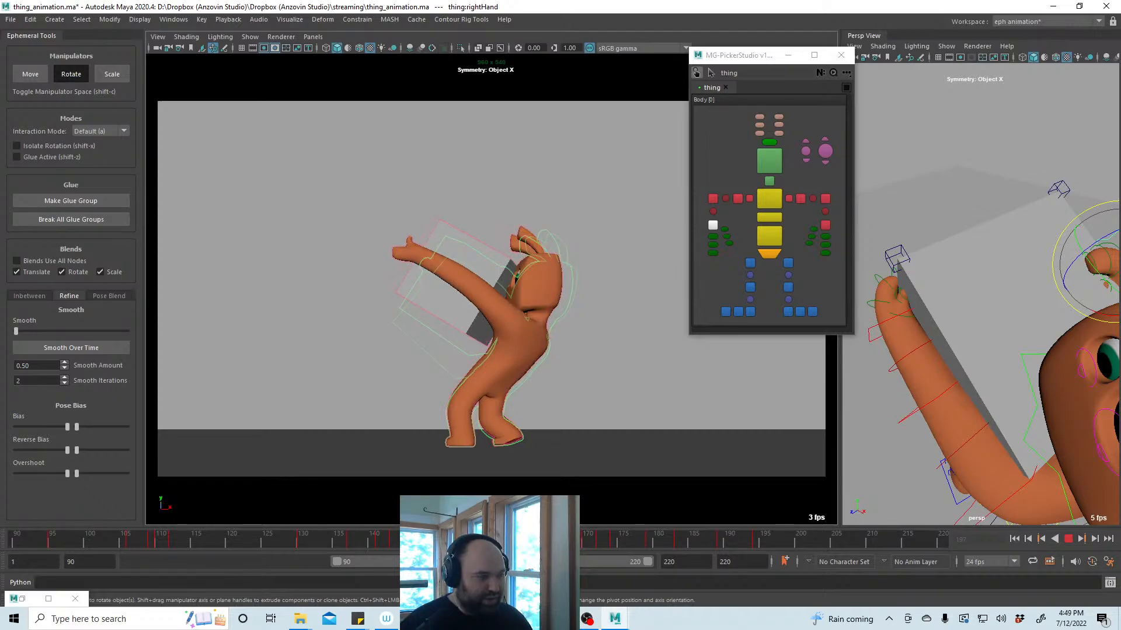
{"action": "key", "text": "alt+v"}
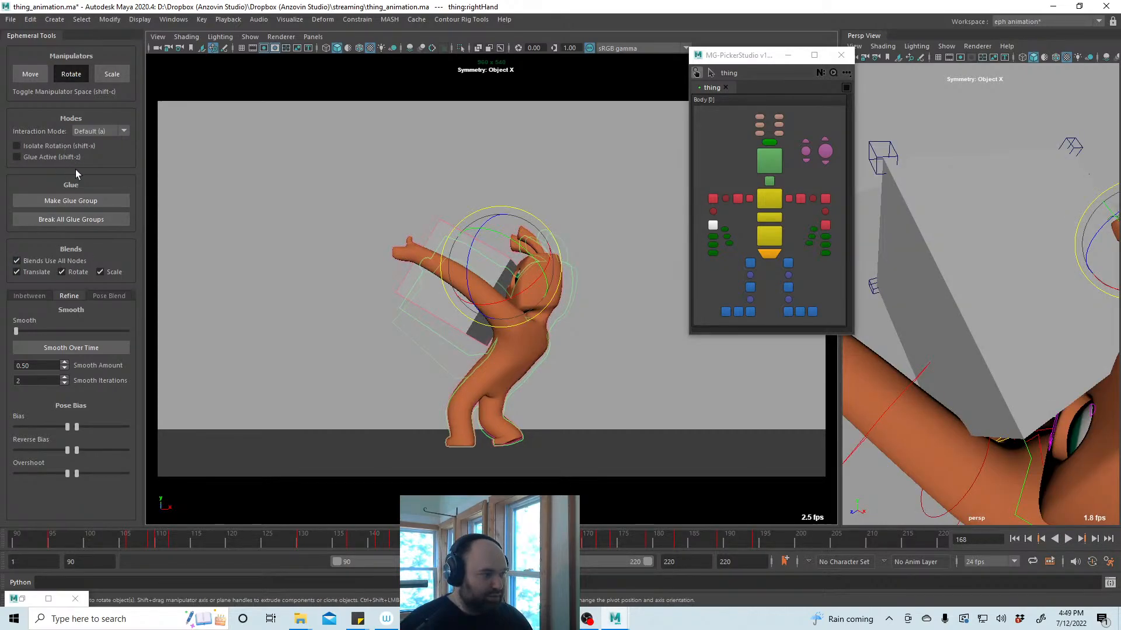
{"action": "left_click", "coordinate": [29, 295]}
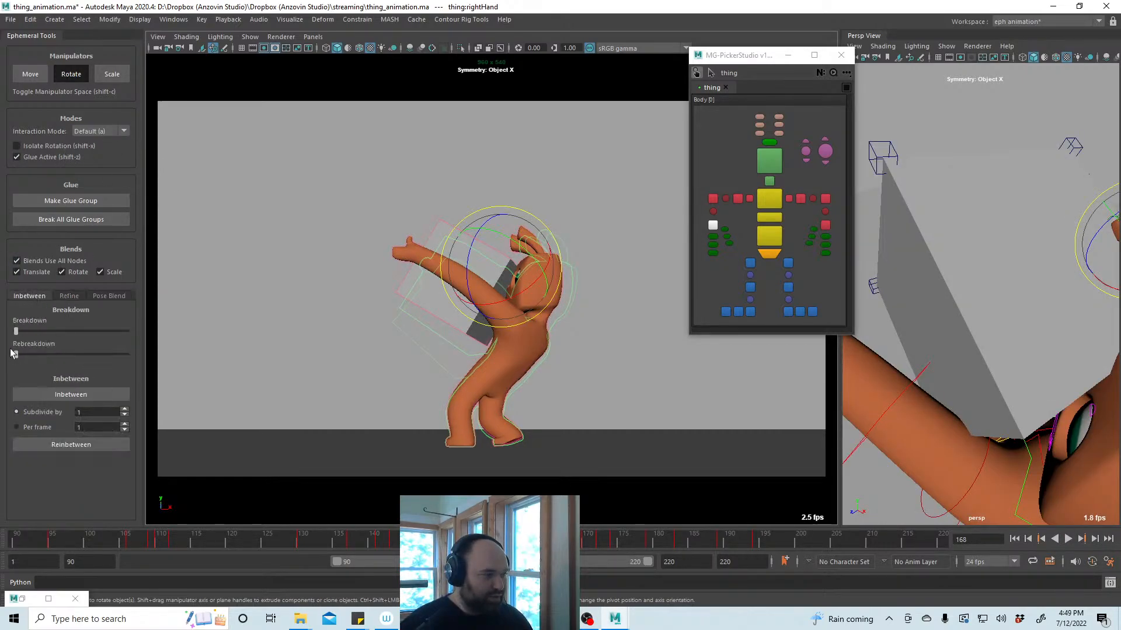
{"action": "left_click_drag", "start_coordinate": [16, 331], "coordinate": [63, 345]}
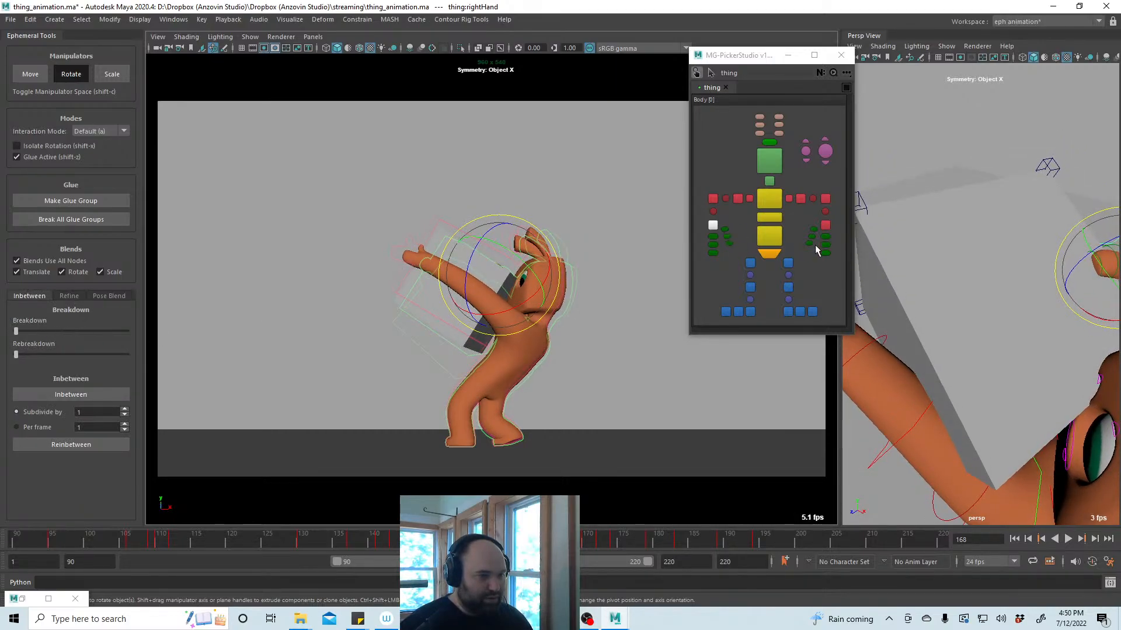
Select the left hand control at frame 168, move it slightly up and toward the head, and compare with the preceding pose
{"action": "left_click", "coordinate": [825, 226]}
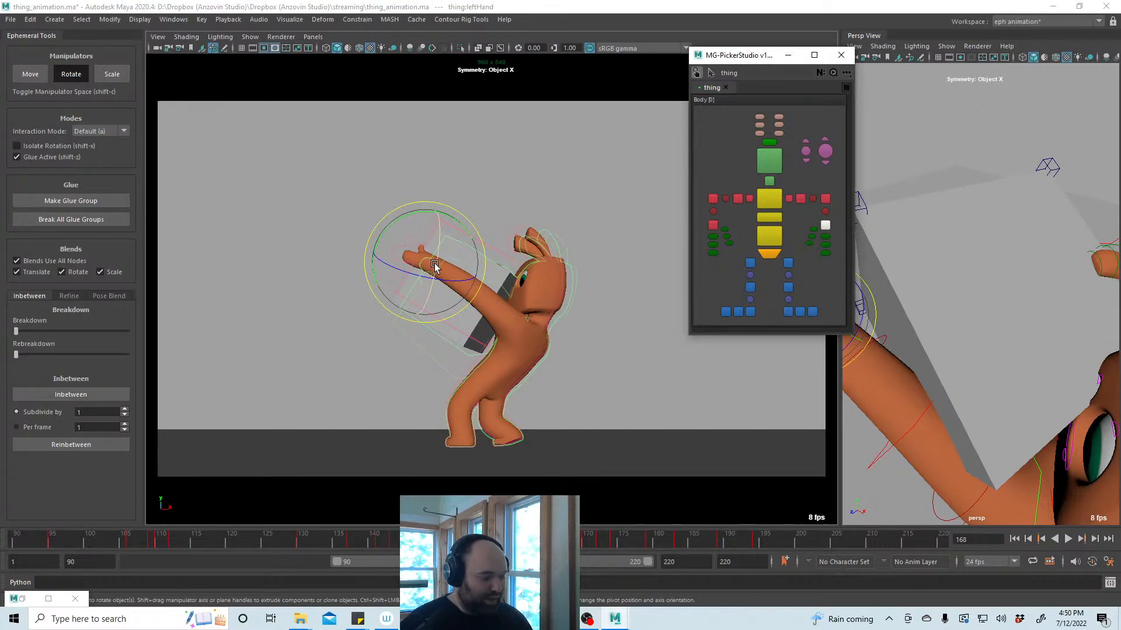
{"action": "key", "text": "w"}
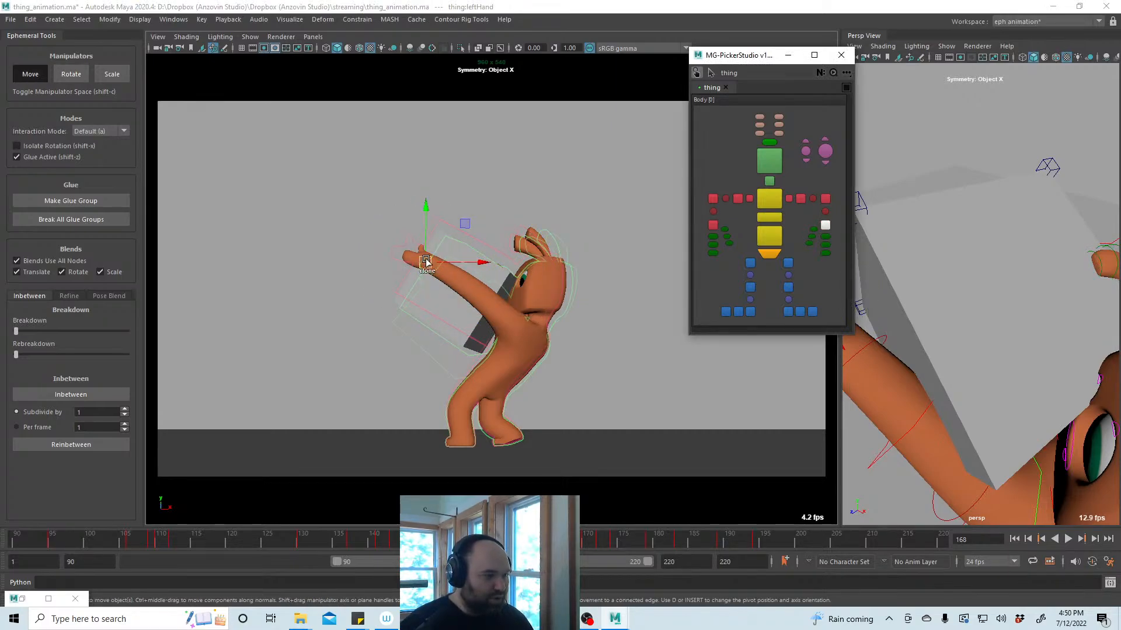
{"action": "left_click_drag", "start_coordinate": [427, 262], "coordinate": [434, 257]}
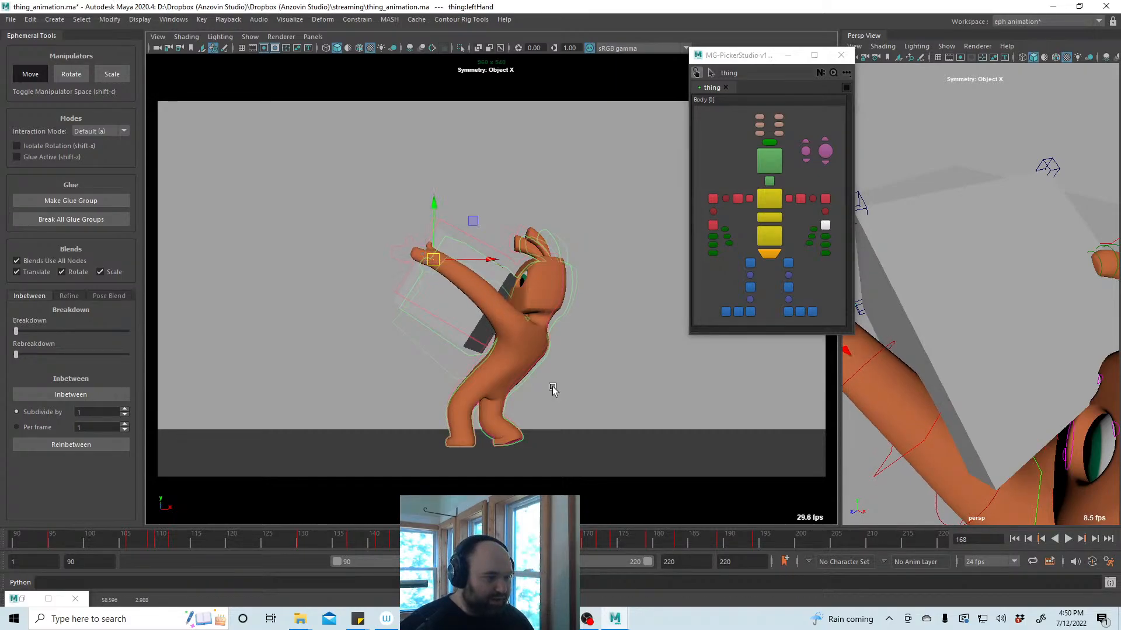
{"action": "key", "text": "alt+v"}
{"action": "key", "text": "alt+v"}
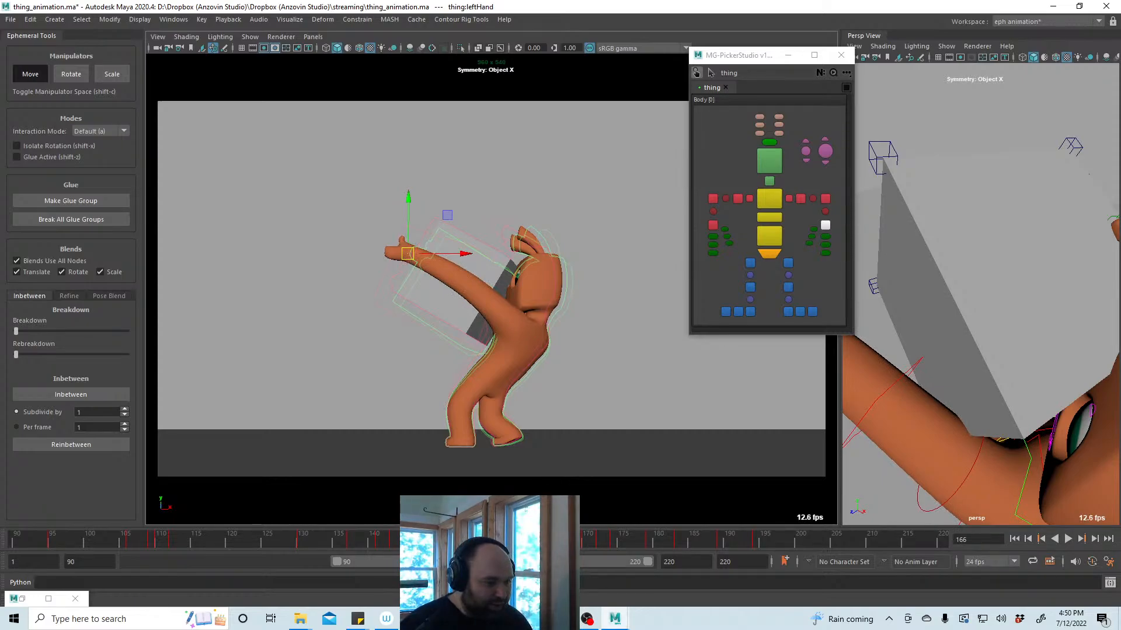
Play the animation from around frame 128 to review the adjusted hand breakdown
{"action": "key", "text": "alt+v"}
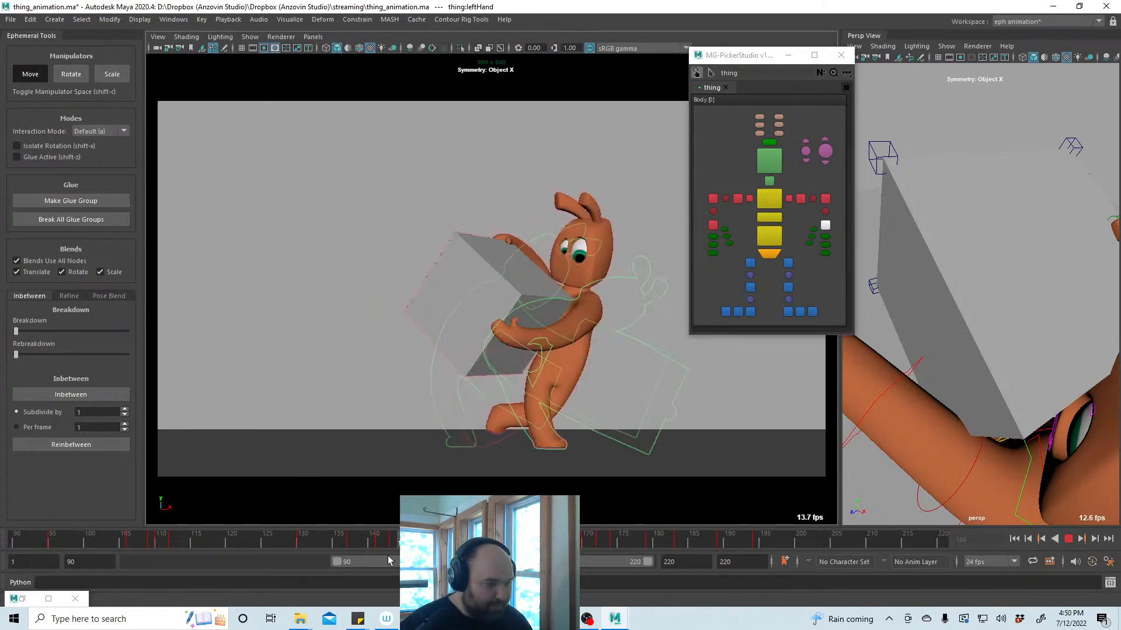
{"action": "left_click", "coordinate": [287, 542]}
{"action": "left_click", "coordinate": [1065, 540]}
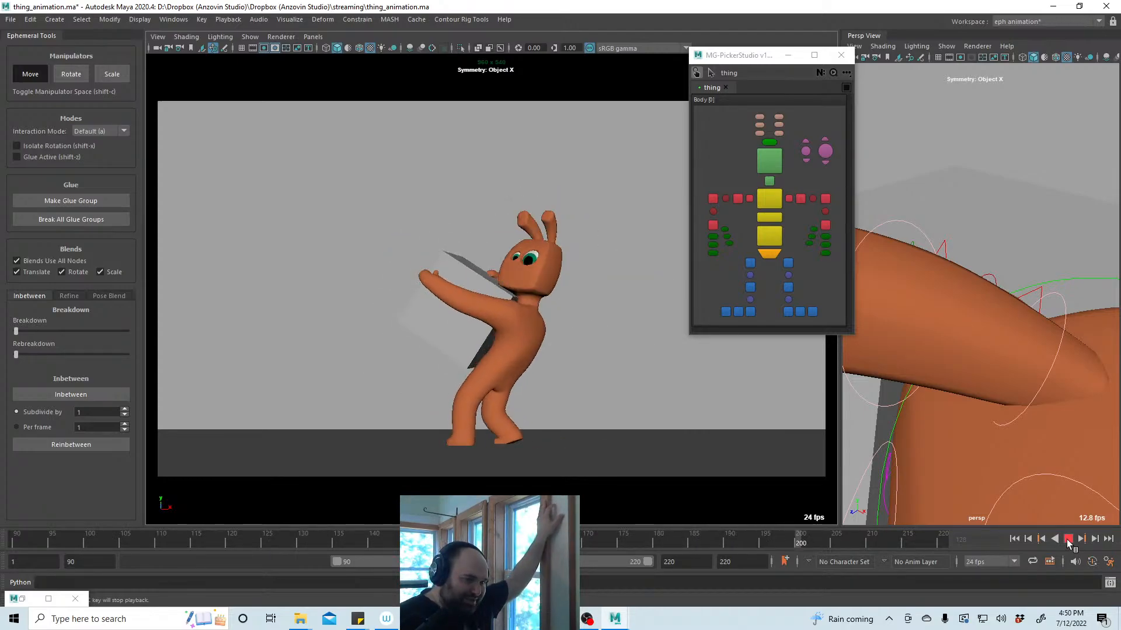
{"action": "left_click", "coordinate": [1067, 539]}
With the lower spine control selected, shift the keys from about frame 166 to 203, and a narrower range within them, about one frame earlier each
{"action": "left_click", "coordinate": [771, 233]}
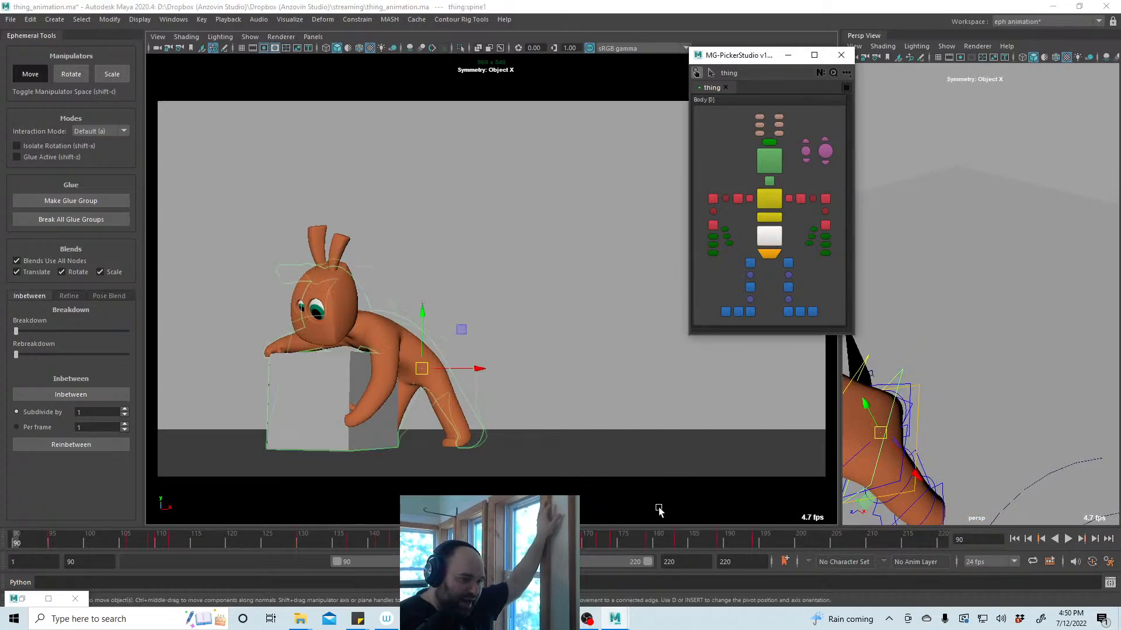
{"action": "left_click_drag", "start_coordinate": [557, 540], "coordinate": [811, 539]}
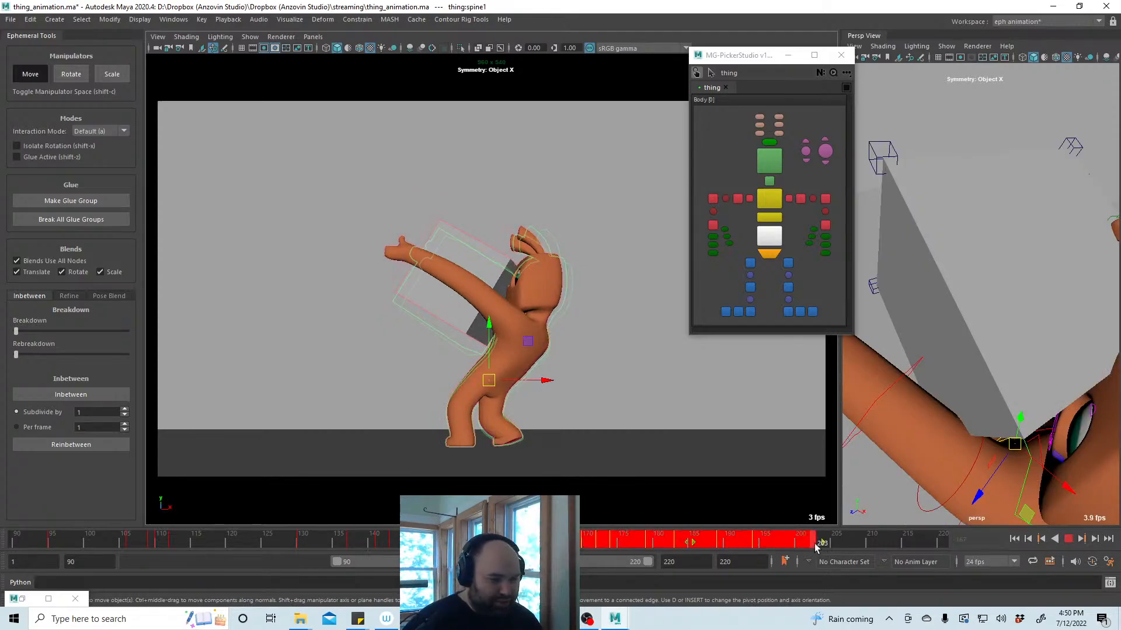
{"action": "left_click_drag", "start_coordinate": [688, 541], "coordinate": [680, 542]}
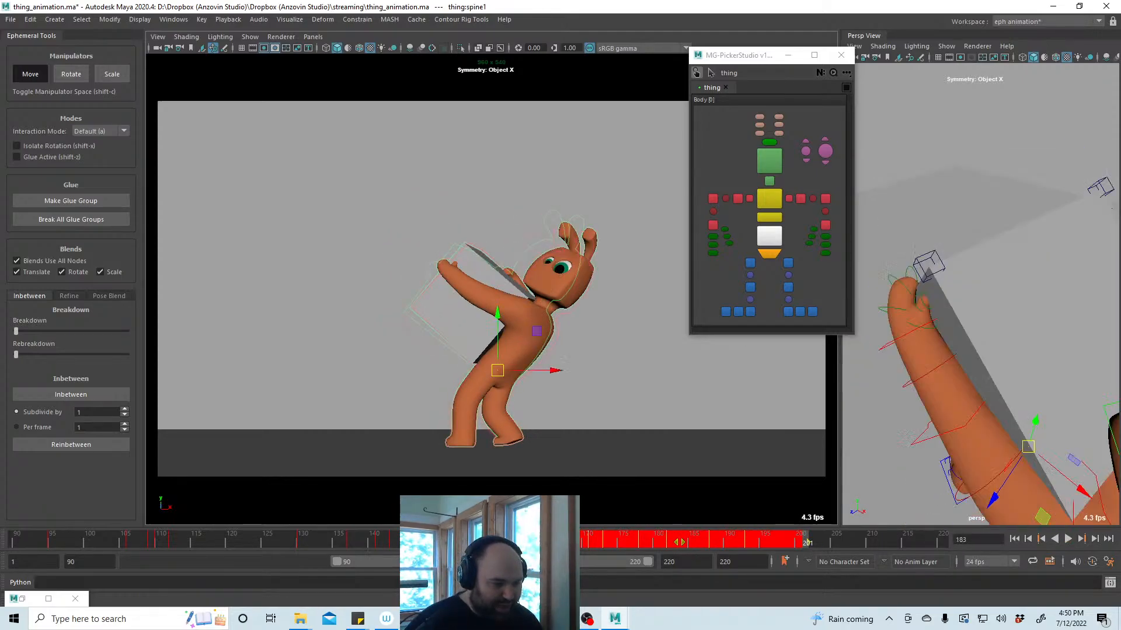
{"action": "left_click", "coordinate": [482, 540]}
{"action": "left_click_drag", "start_coordinate": [569, 541], "coordinate": [793, 544], "text": "shift"}
{"action": "left_click_drag", "start_coordinate": [690, 542], "coordinate": [681, 543]}
Shift the keys in frames 169 to 198 and in frames 170 to 197 about one frame earlier each, and scrub the result
{"action": "left_click", "coordinate": [497, 543]}
{"action": "left_click_drag", "start_coordinate": [580, 544], "coordinate": [777, 543], "text": "shift"}
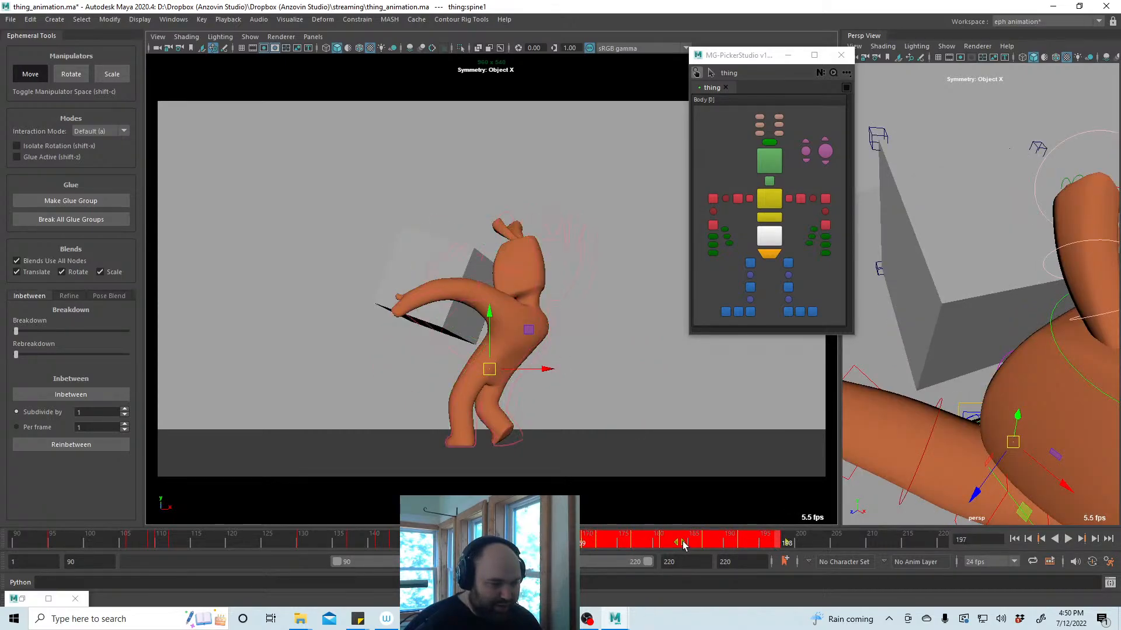
{"action": "left_click_drag", "start_coordinate": [683, 544], "coordinate": [675, 544]}
{"action": "left_click", "coordinate": [504, 543]}
{"action": "left_click", "coordinate": [594, 544]}
{"action": "key", "text": "alt+v"}
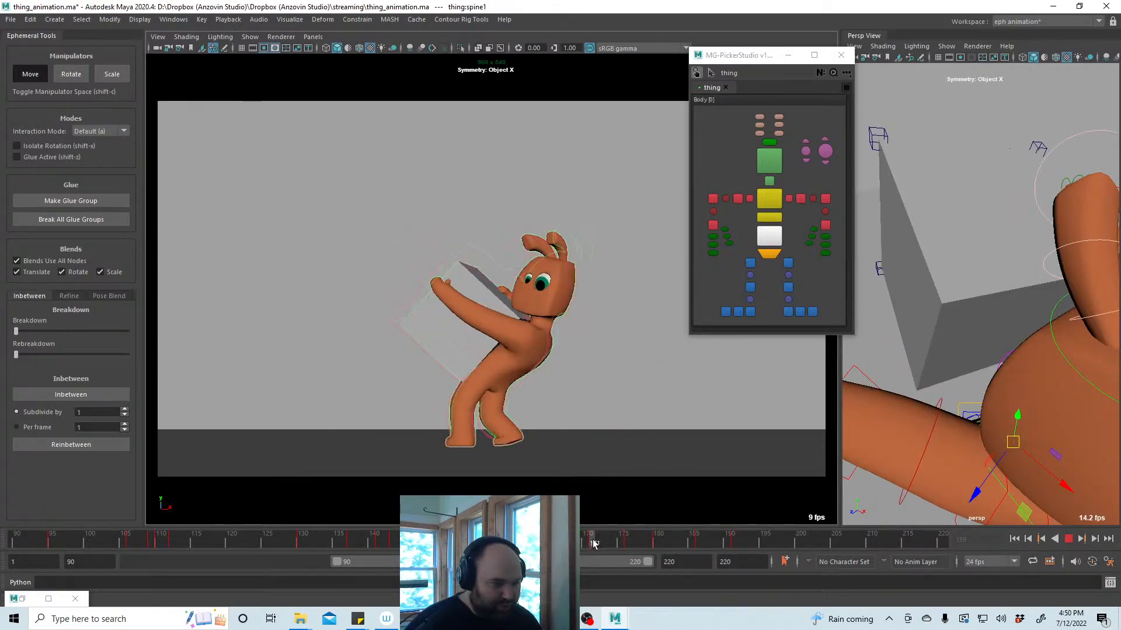
{"action": "left_click_drag", "start_coordinate": [585, 544], "coordinate": [771, 543], "text": "shift"}
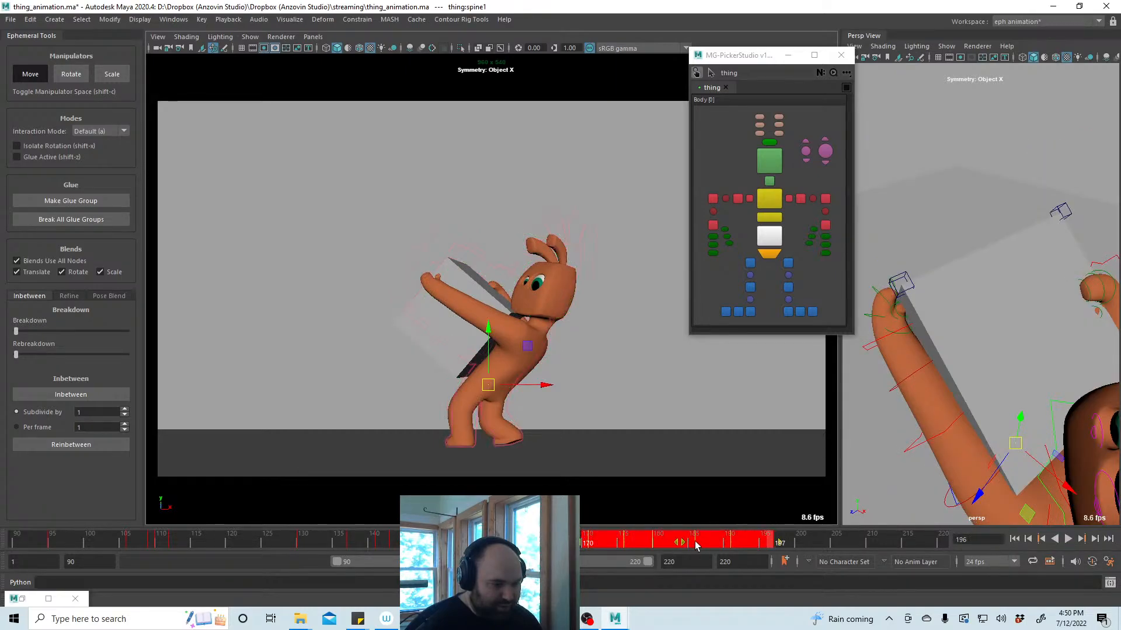
{"action": "left_click_drag", "start_coordinate": [682, 544], "coordinate": [514, 543]}
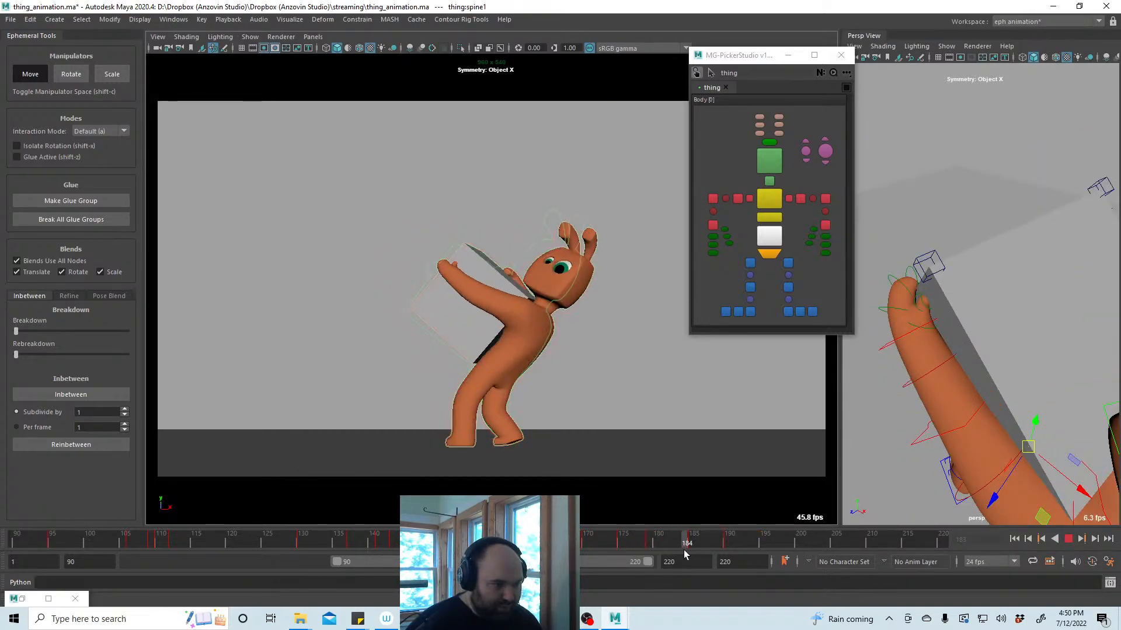
{"action": "key", "text": "alt+v"}
Deselect the spine control and play the animation to review the tightened key spacing
{"action": "left_click", "coordinate": [741, 384]}
{"action": "left_click", "coordinate": [1070, 540]}
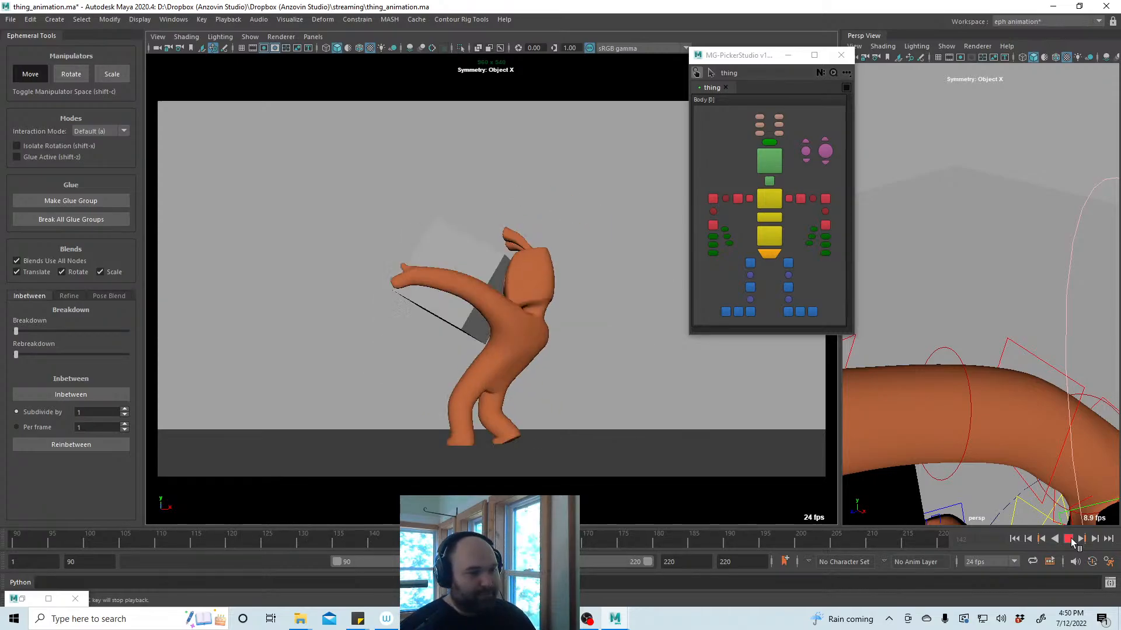
{"action": "left_click", "coordinate": [1068, 538]}
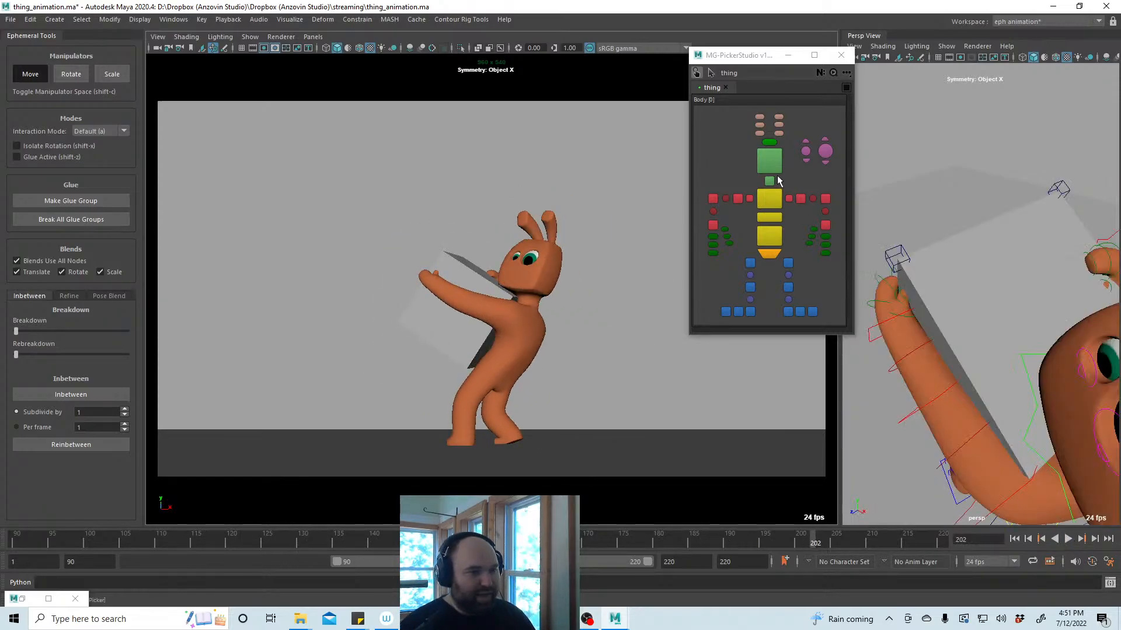
With the upper spine control selected, shift the keys after frame 160 about one frame later and those after about frame 166 two frames later
{"action": "left_click", "coordinate": [769, 199]}
{"action": "left_click_drag", "start_coordinate": [513, 538], "coordinate": [490, 539]}
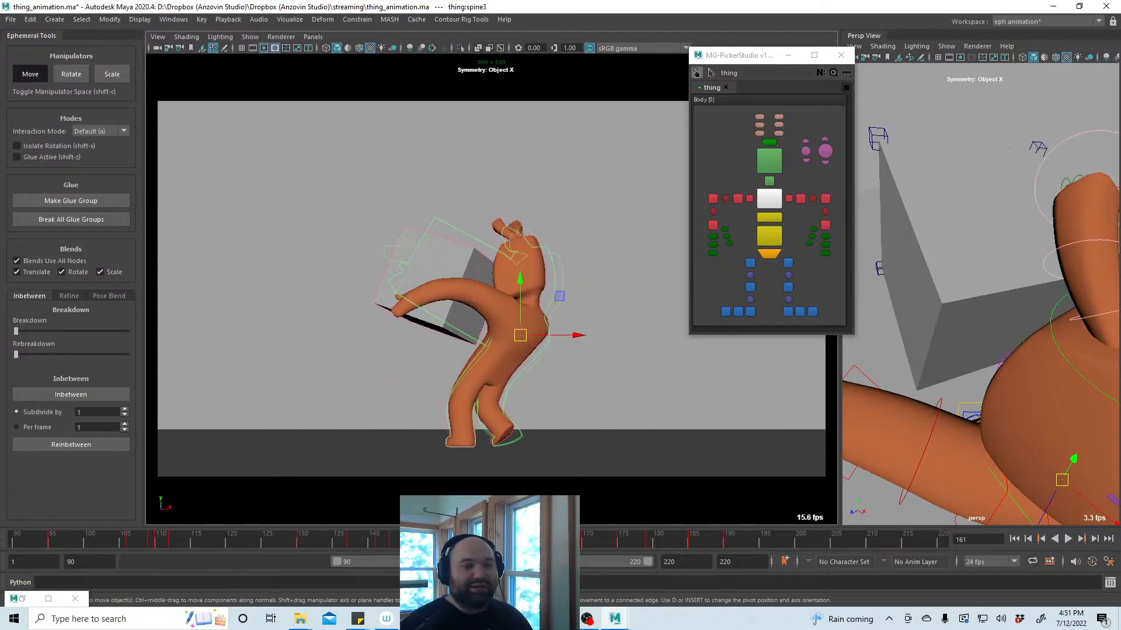
{"action": "left_click_drag", "start_coordinate": [517, 538], "coordinate": [568, 539]}
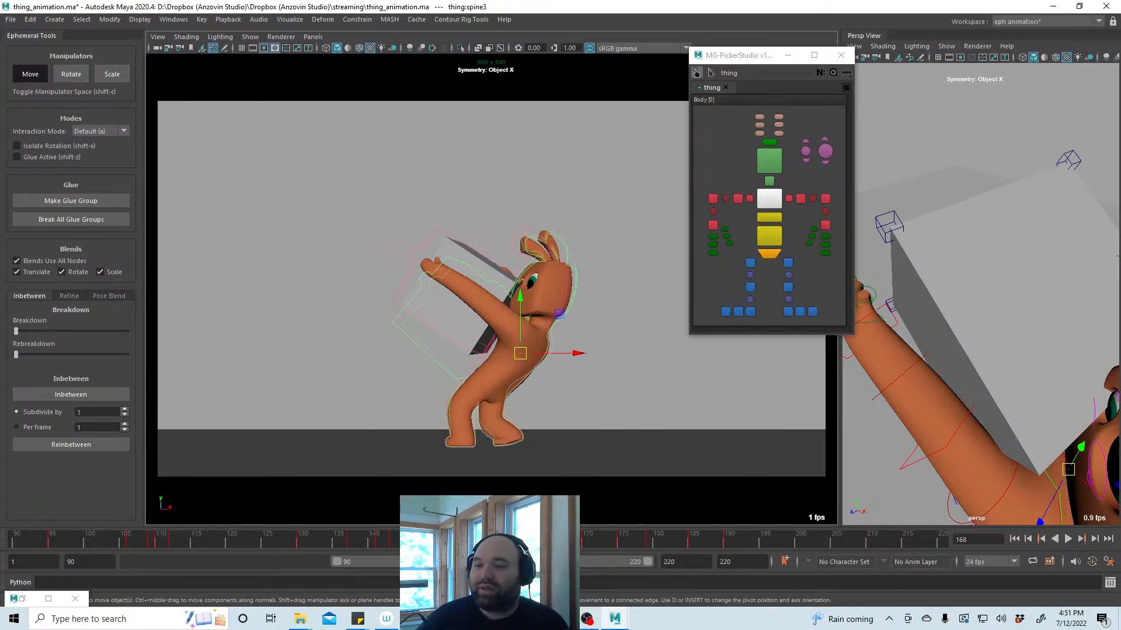
{"action": "key", "text": "alt+v"}
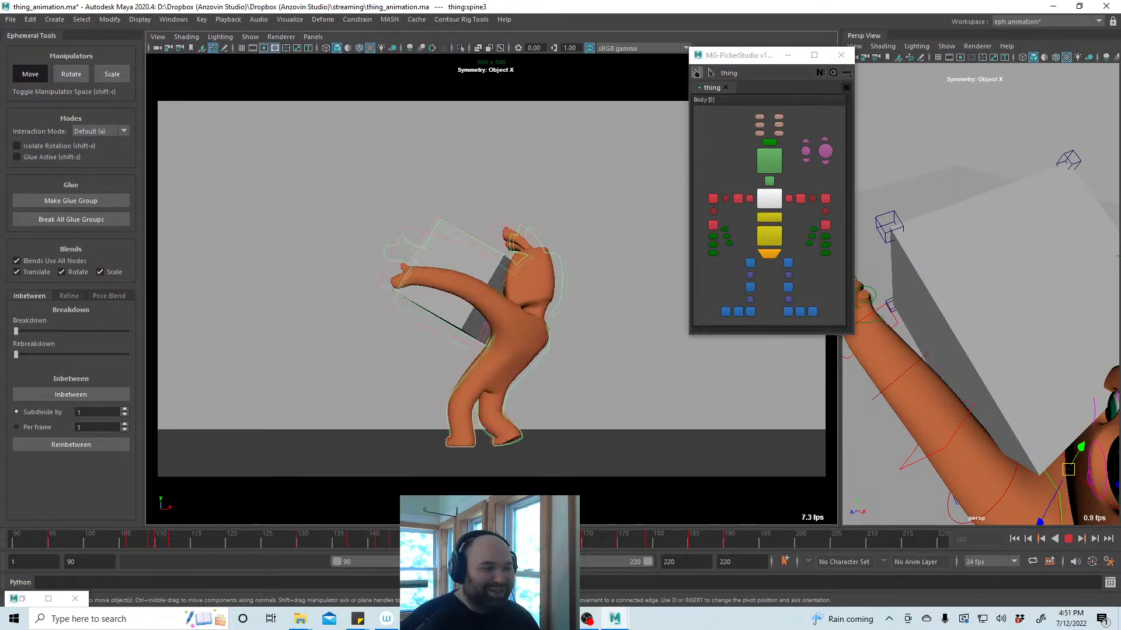
{"action": "key", "text": "alt+v"}
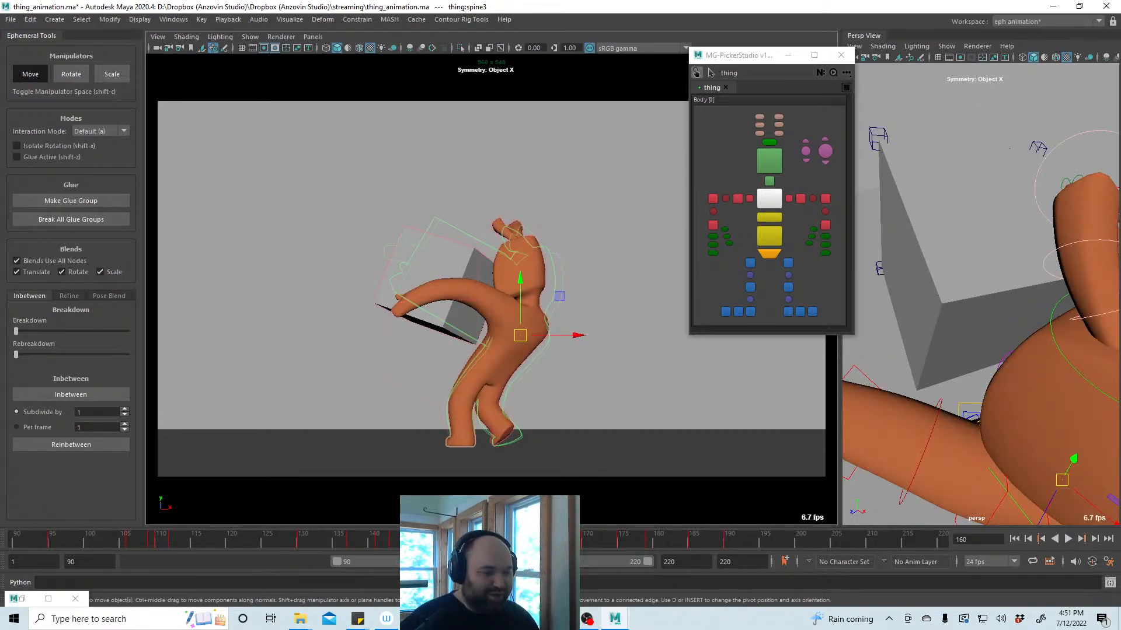
{"action": "left_click_drag", "start_coordinate": [520, 541], "coordinate": [759, 540], "text": "shift"}
{"action": "left_click_drag", "start_coordinate": [642, 541], "coordinate": [648, 541]}
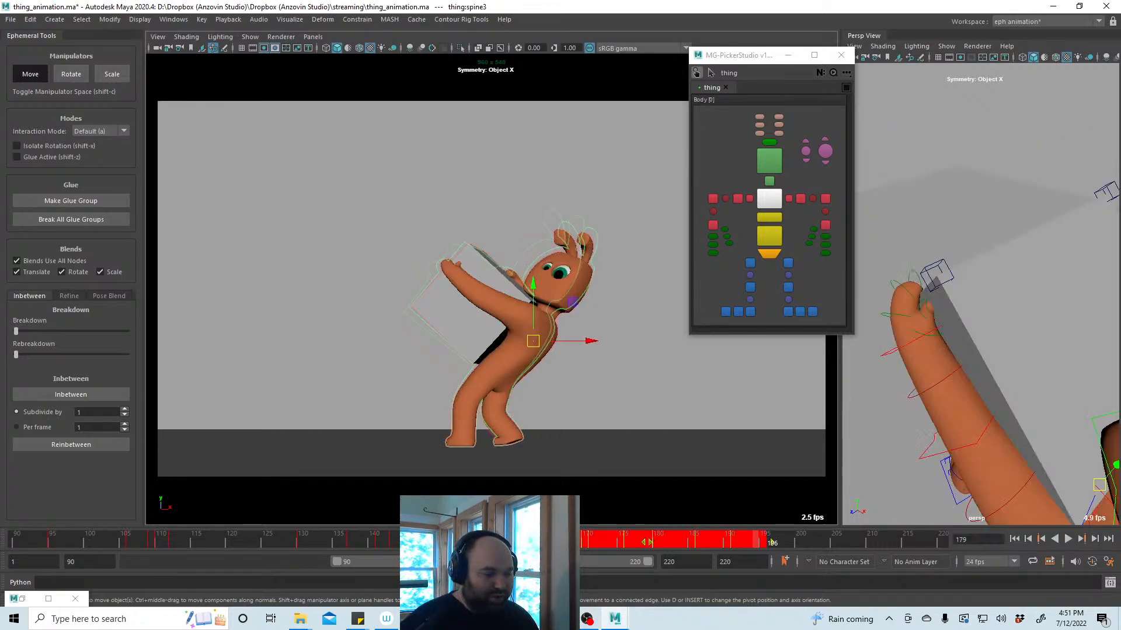
{"action": "left_click_drag", "start_coordinate": [557, 540], "coordinate": [769, 541], "text": "shift"}
{"action": "left_click_drag", "start_coordinate": [670, 544], "coordinate": [682, 545]}
{"action": "left_click_drag", "start_coordinate": [526, 541], "coordinate": [554, 542]}
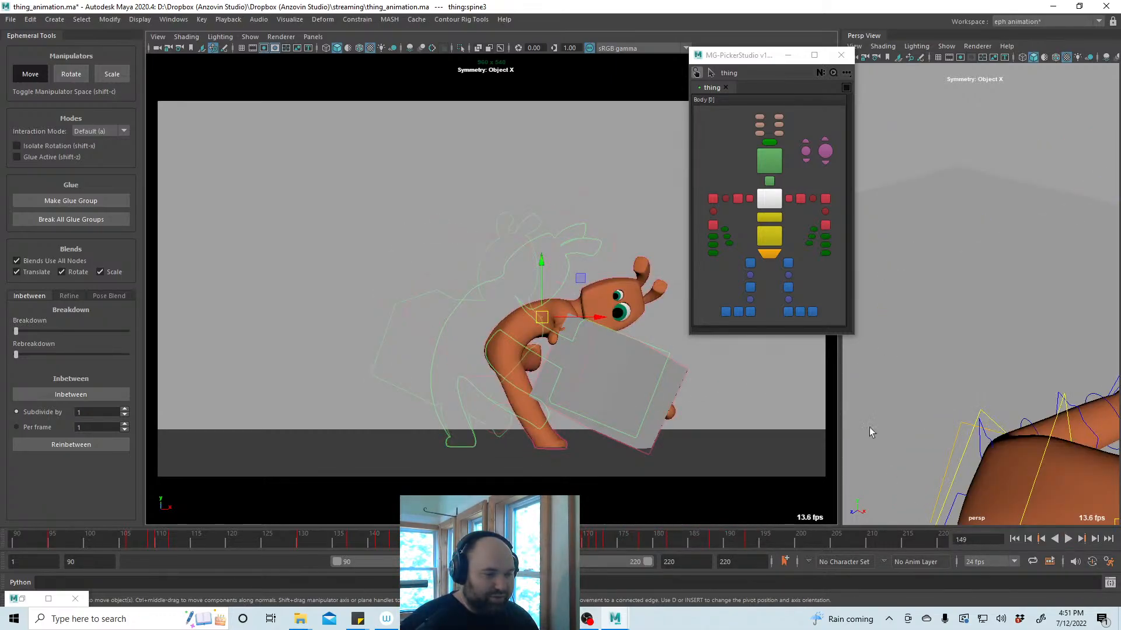
Clear the control selection and play the animation to review the loosened timing after frame 160
{"action": "left_click", "coordinate": [870, 427]}
{"action": "left_click", "coordinate": [1067, 540]}
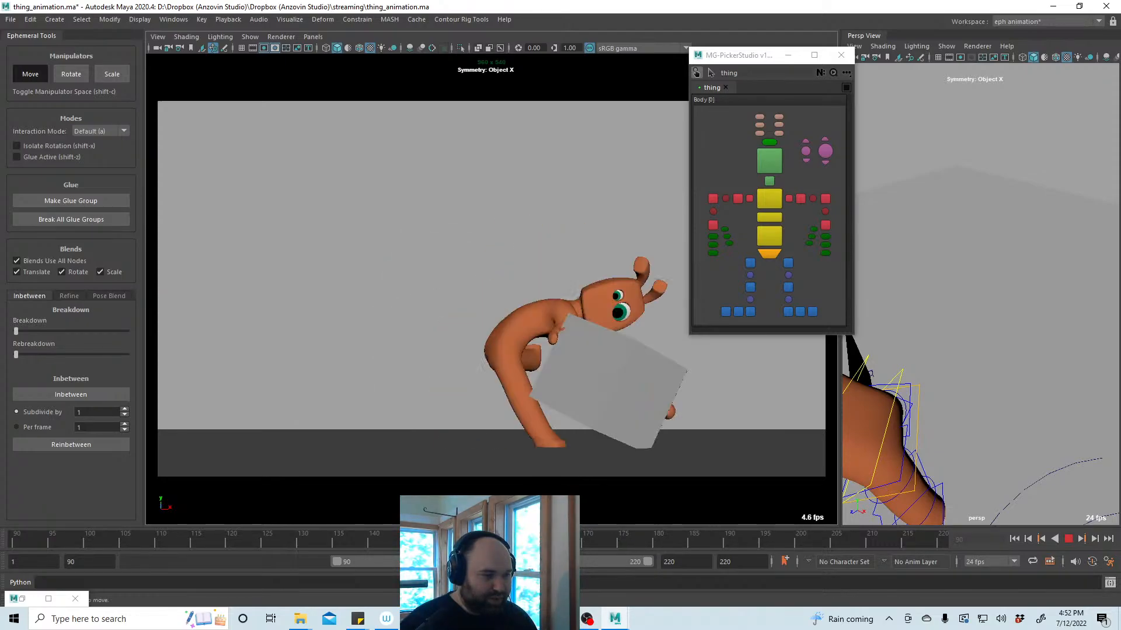
{"action": "key", "text": "alt+v"}
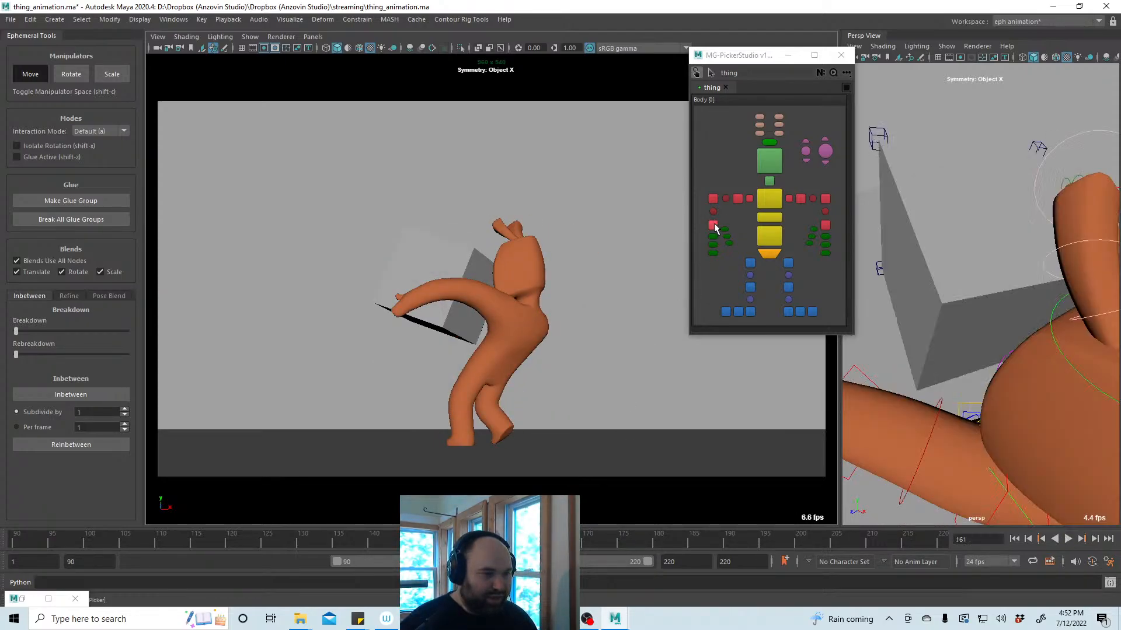
Rotate the left shoulder around frame 163 using the Forward interaction mode to adjust the arm holding the box
{"action": "left_click", "coordinate": [737, 199]}
{"action": "key", "text": "e"}
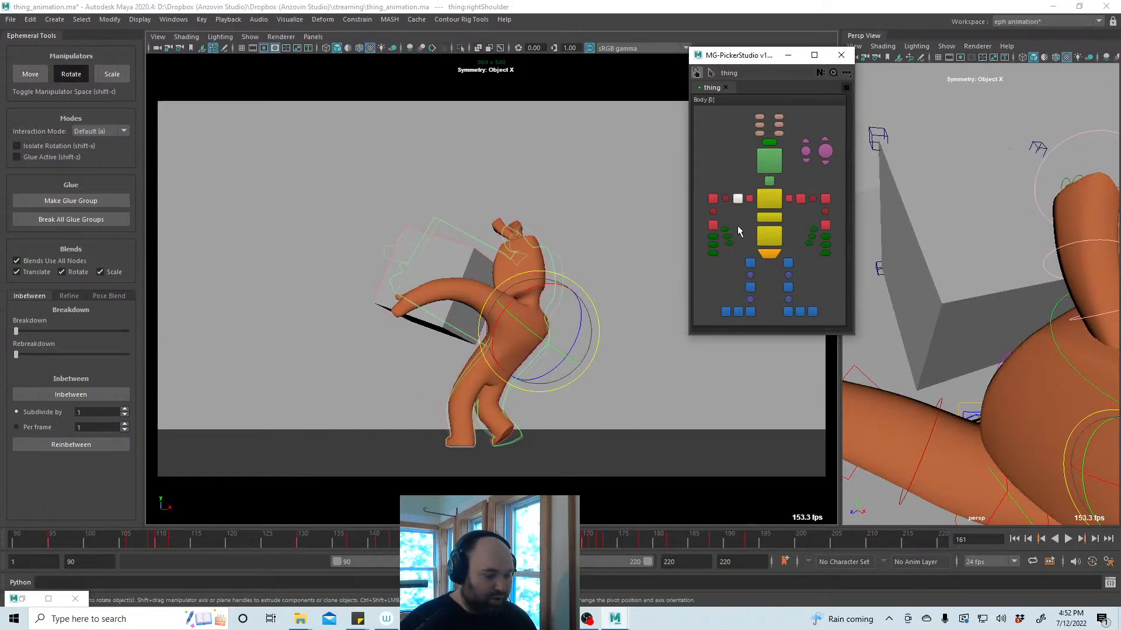
{"action": "left_click", "coordinate": [801, 199]}
{"action": "left_click_drag", "start_coordinate": [576, 298], "coordinate": [492, 299]}
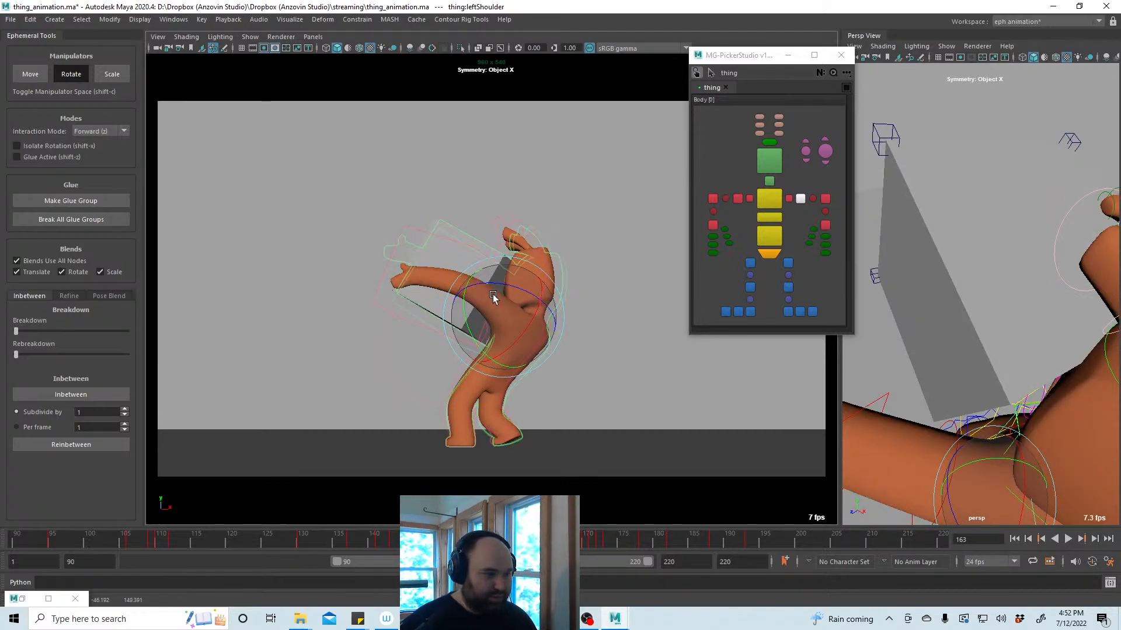
{"action": "left_click_drag", "start_coordinate": [483, 299], "coordinate": [499, 309]}
Step through the following keys to frame 171 and play the animation to review the arm motion
{"action": "key", "text": "period"}
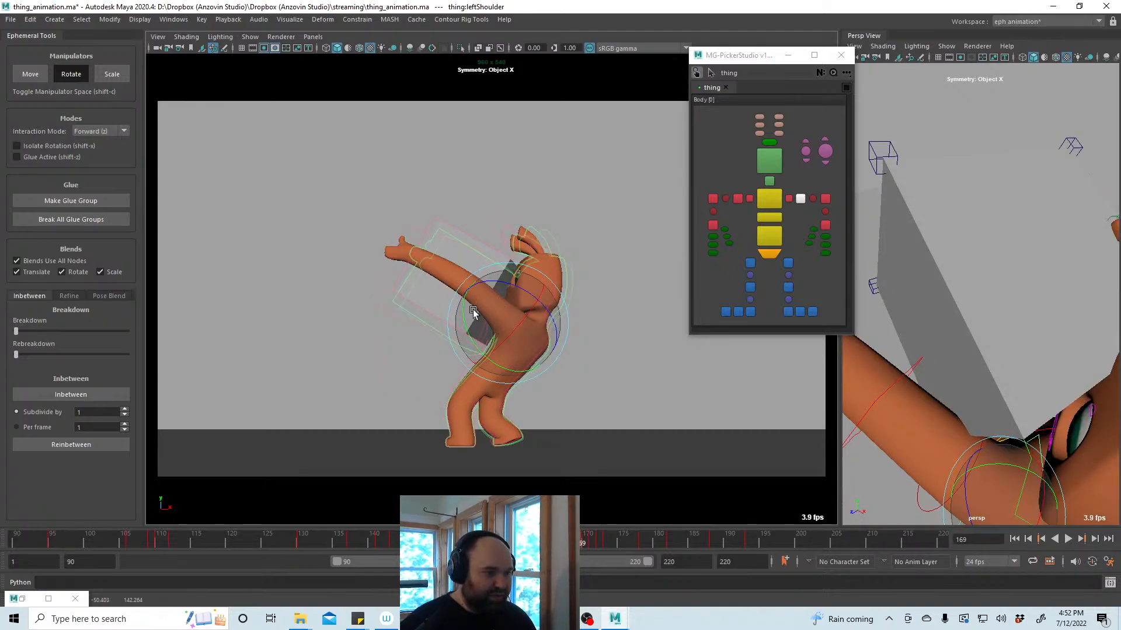
{"action": "key", "text": "period"}
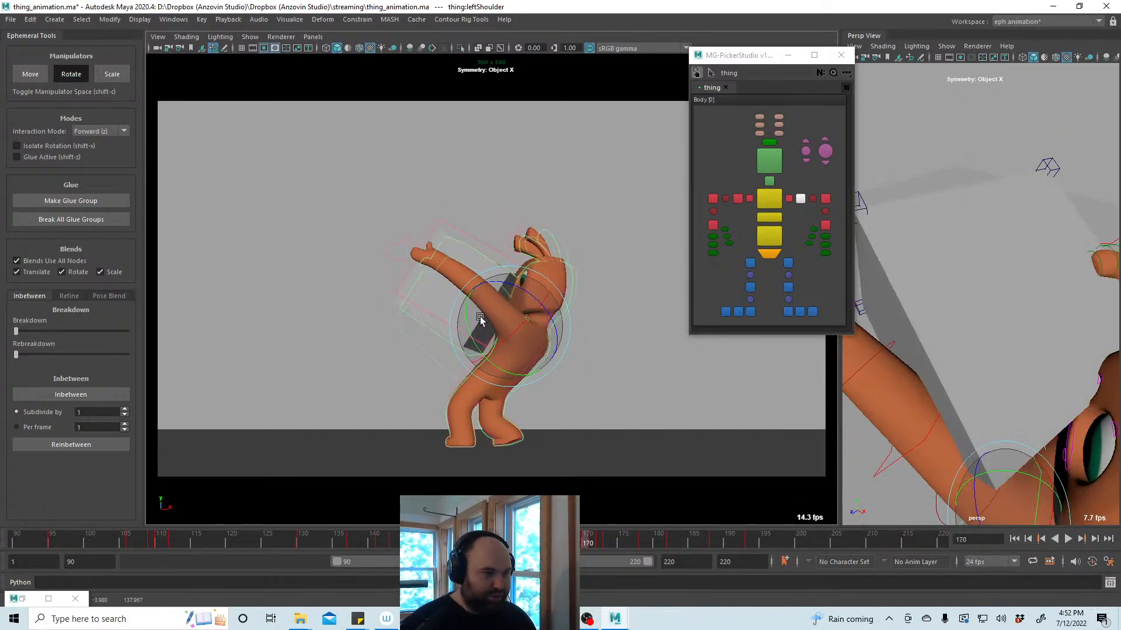
{"action": "key", "text": "period"}
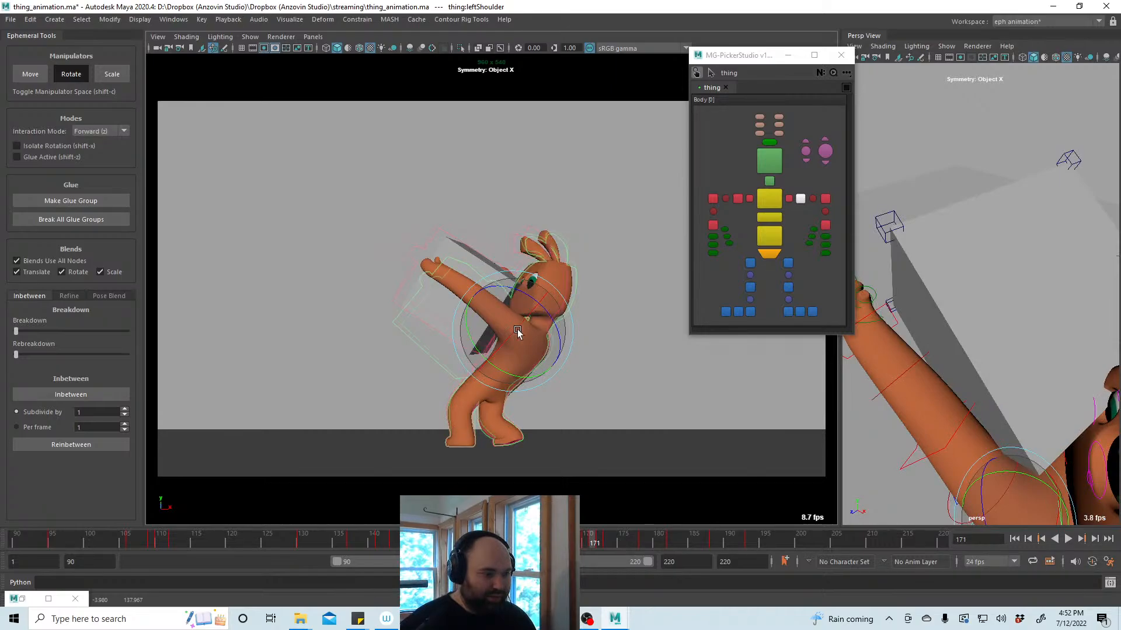
{"action": "key", "text": "alt+v"}
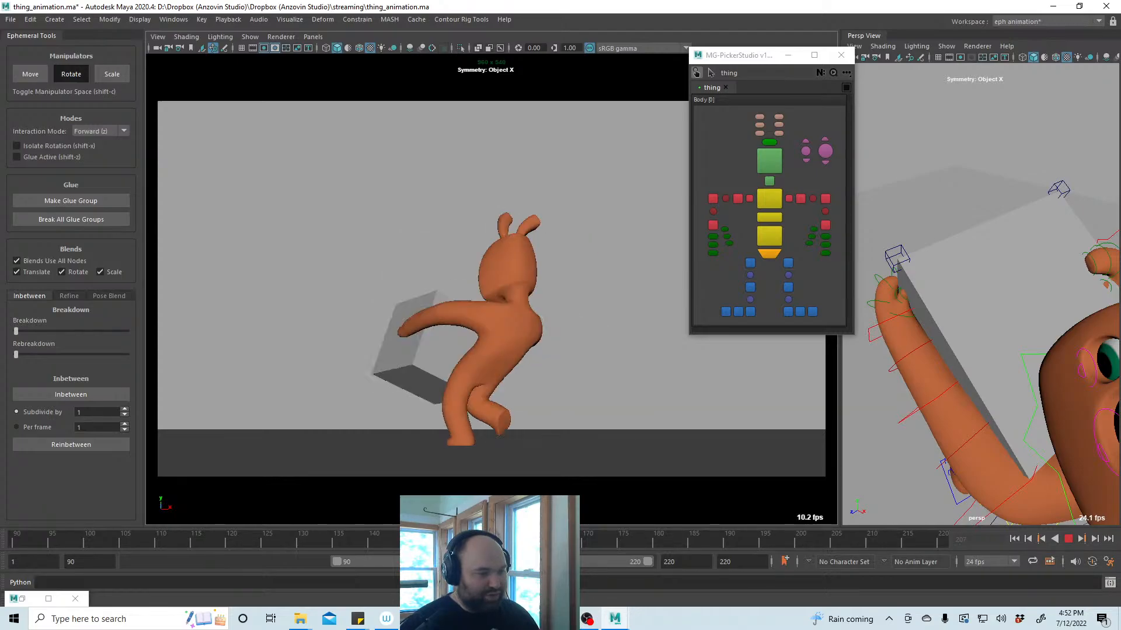
{"action": "key", "text": "Escape"}
At frame 155, restore the Default interaction mode and lower the left hand along the side of the box
{"action": "left_click", "coordinate": [713, 224]}
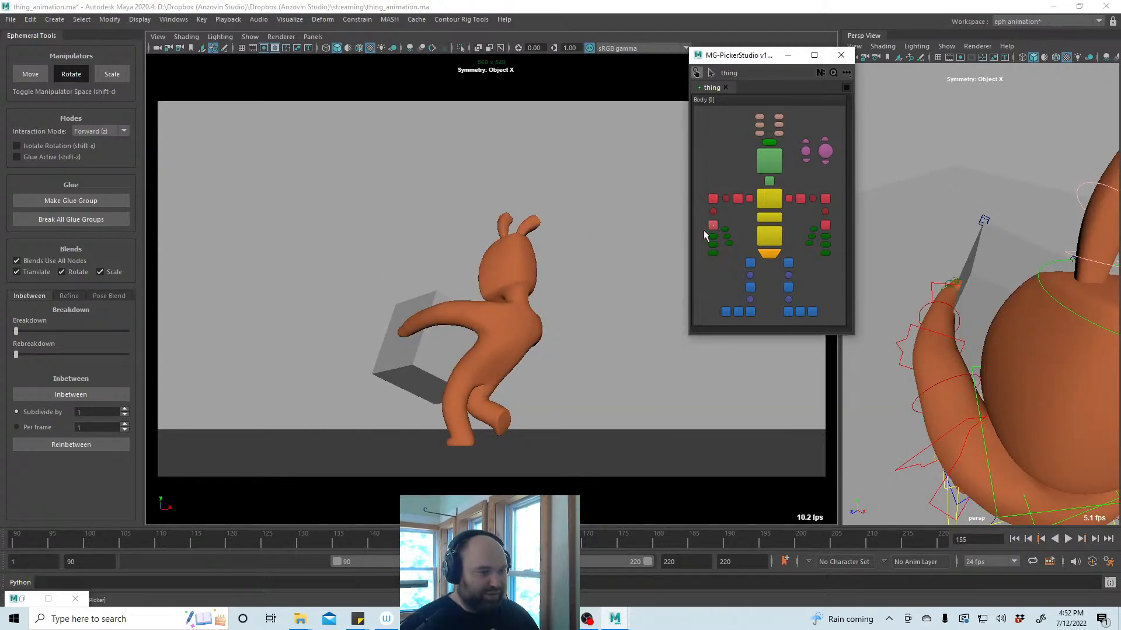
{"action": "key", "text": "shift+a"}
{"action": "key", "text": "a"}
{"action": "key", "text": "w"}
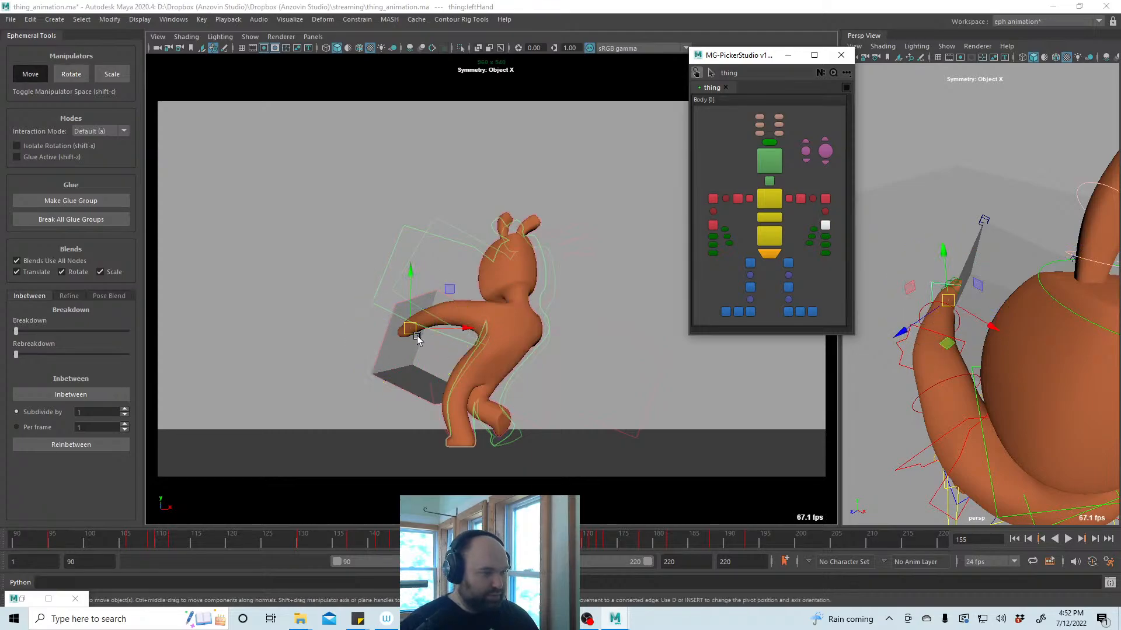
{"action": "left_click_drag", "start_coordinate": [410, 330], "coordinate": [403, 355]}
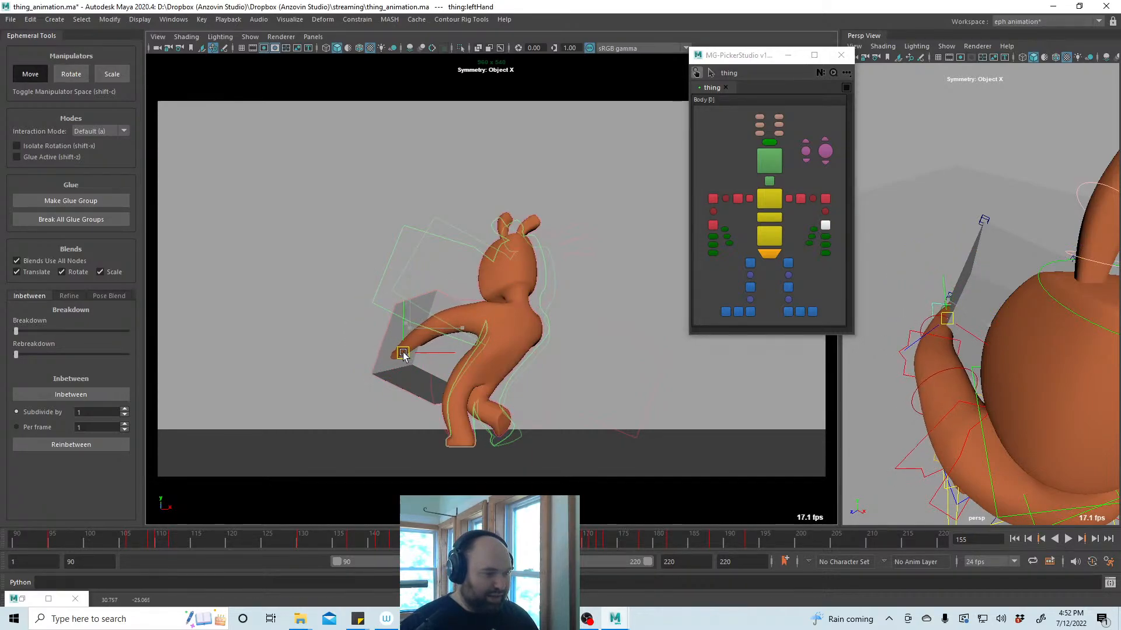
Rotate the left hand slightly at frame 155, checking its placement against the box in the perspective view
{"action": "left_click_drag", "start_coordinate": [1031, 366], "coordinate": [950, 377], "text": "alt"}
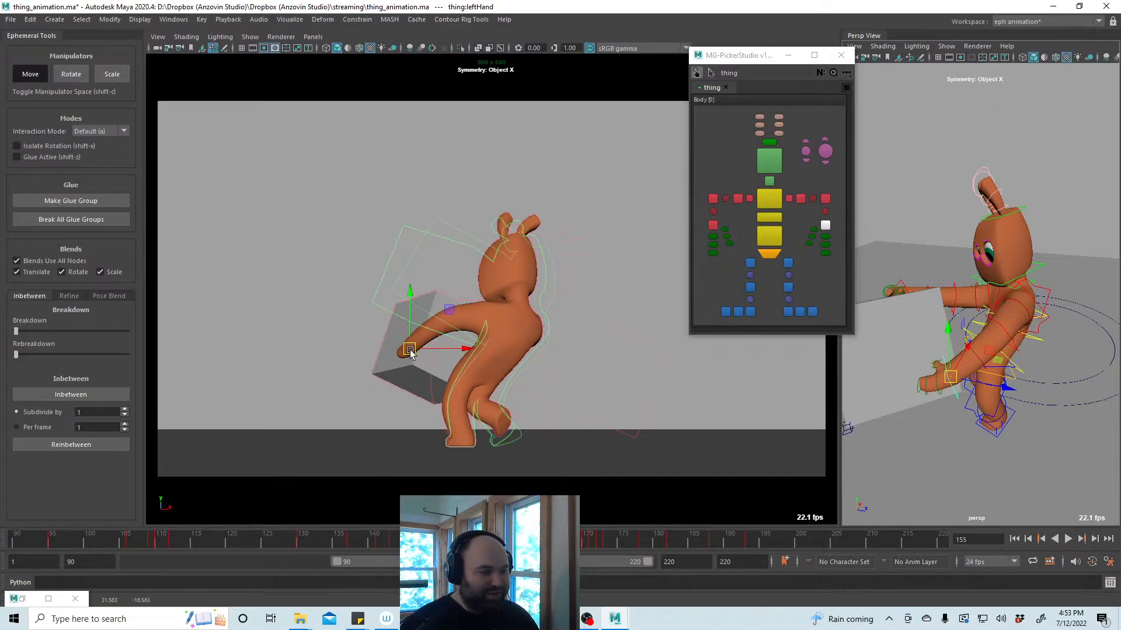
{"action": "key", "text": "e"}
{"action": "left_click_drag", "start_coordinate": [448, 353], "coordinate": [443, 341]}
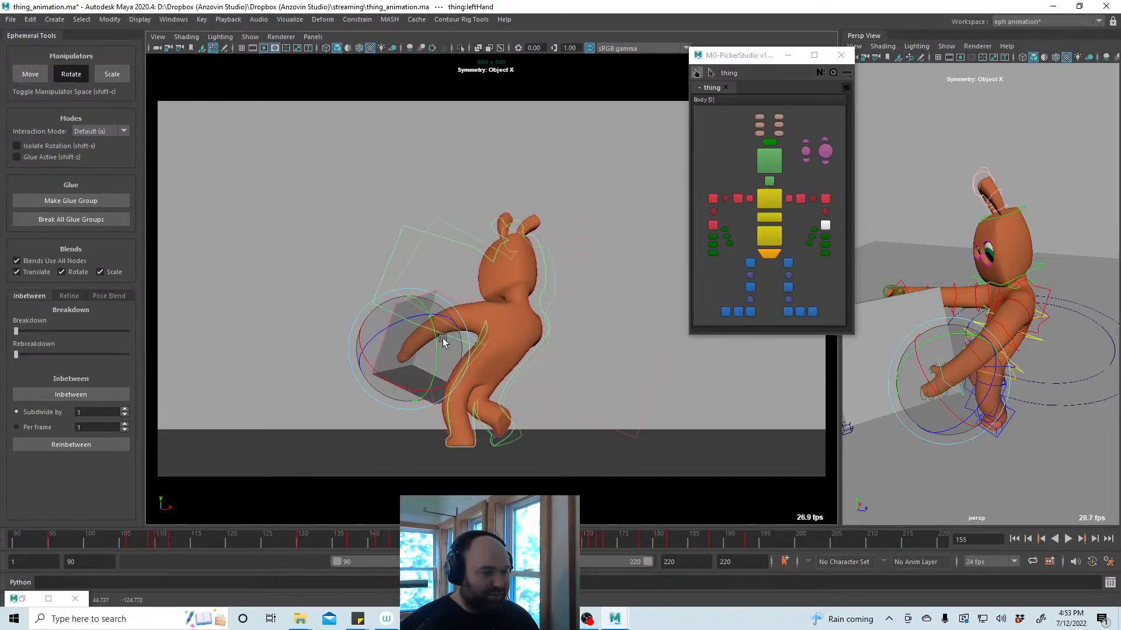
{"action": "key", "text": "w"}
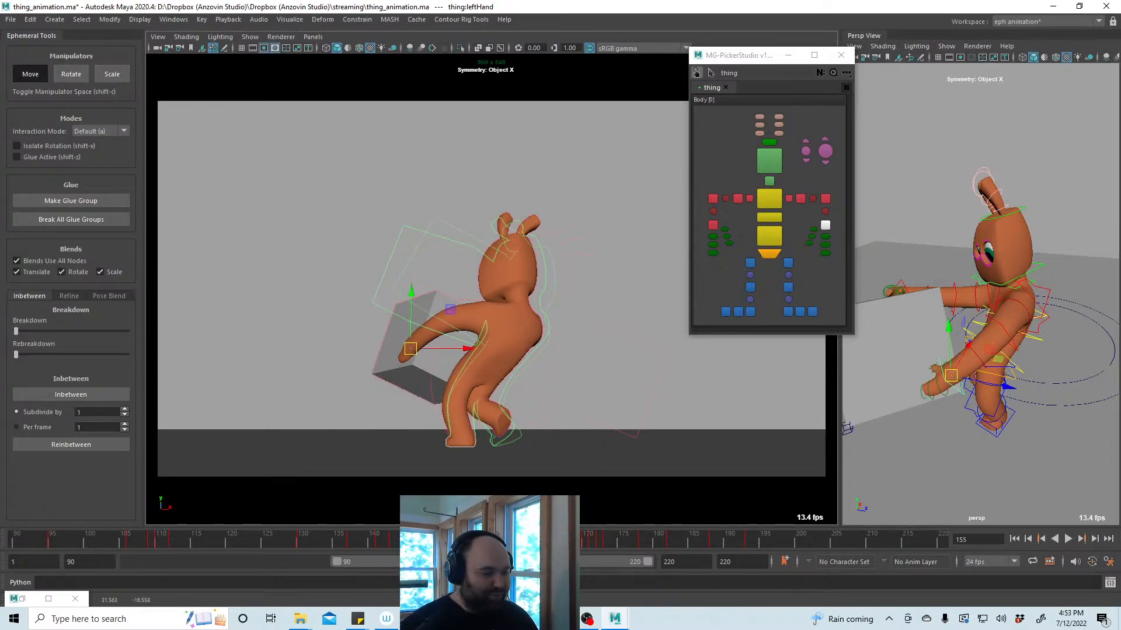
Lower the left hand slightly at frames 159, 163 and 169
{"action": "left_click_drag", "start_coordinate": [477, 540], "coordinate": [506, 539]}
{"action": "left_click_drag", "start_coordinate": [430, 305], "coordinate": [428, 332]}
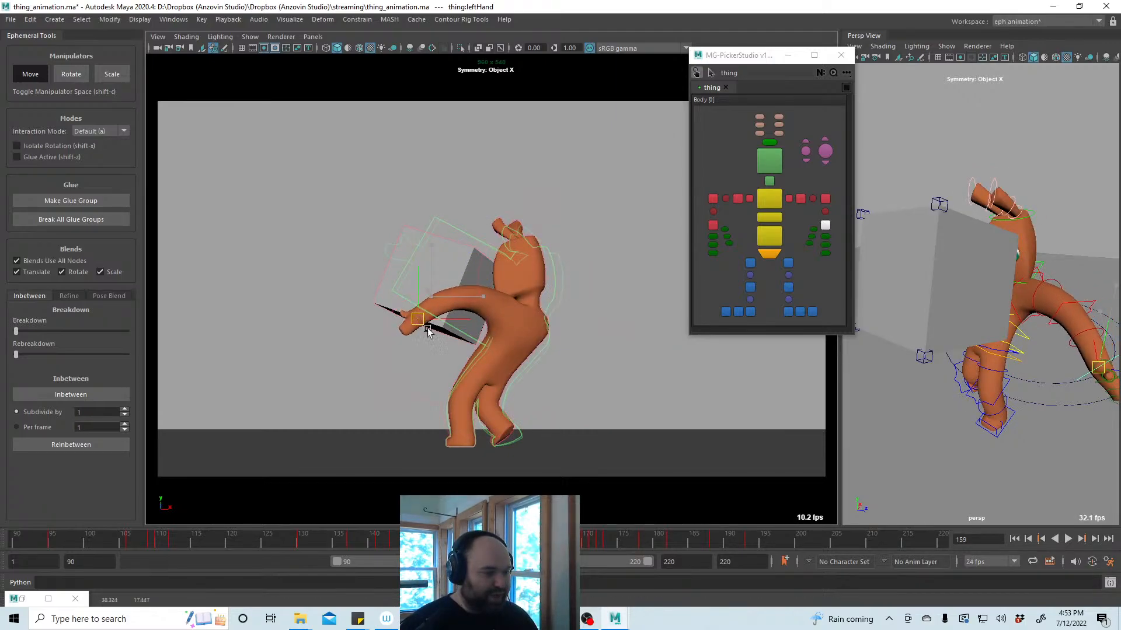
{"action": "key", "text": "alt+v"}
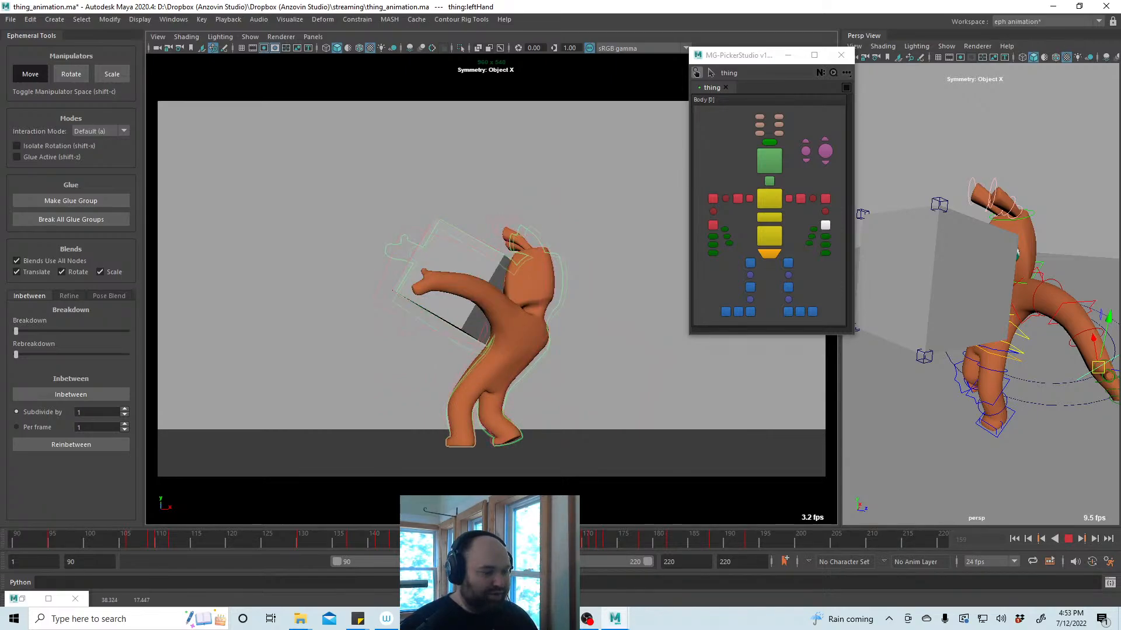
{"action": "key", "text": "alt+v"}
{"action": "left_click_drag", "start_coordinate": [437, 287], "coordinate": [428, 293]}
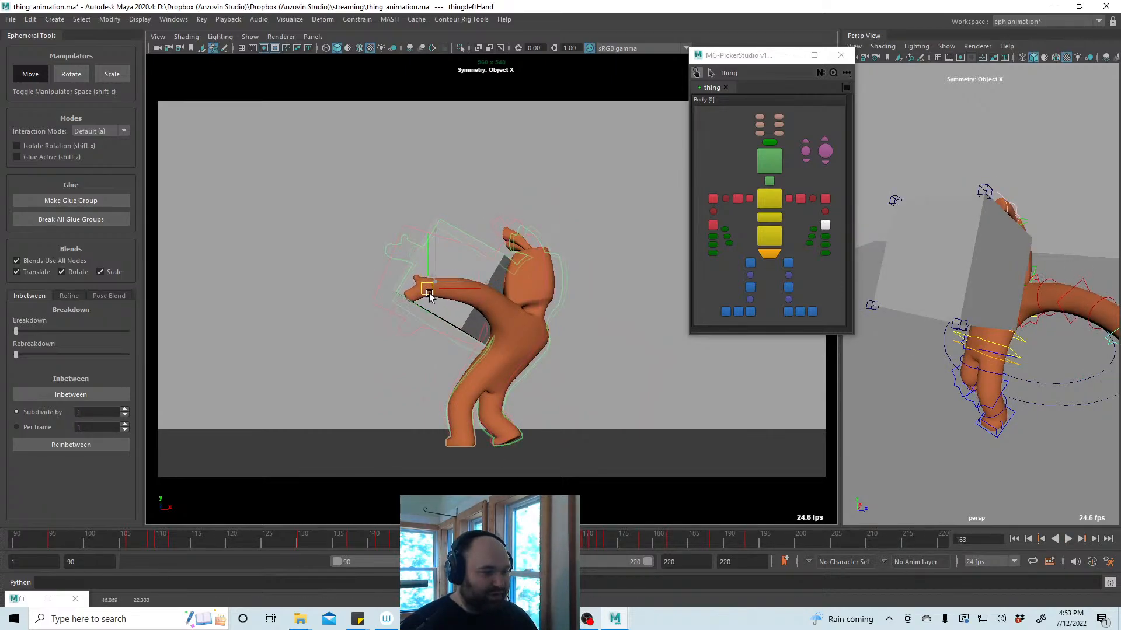
{"action": "key", "text": "alt+v"}
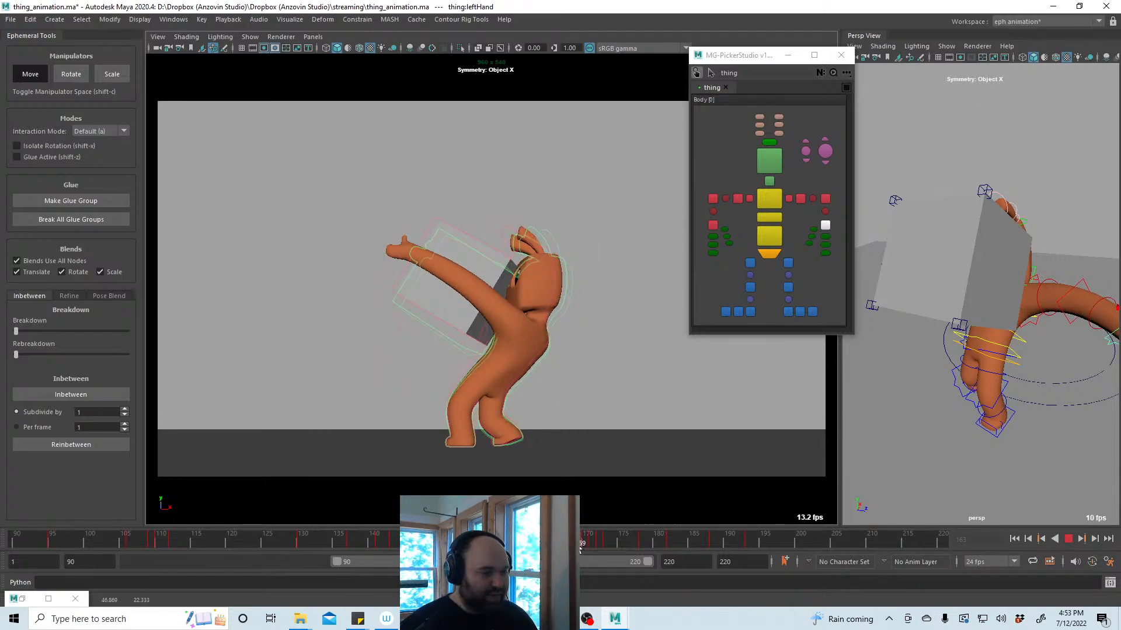
{"action": "key", "text": "alt+v"}
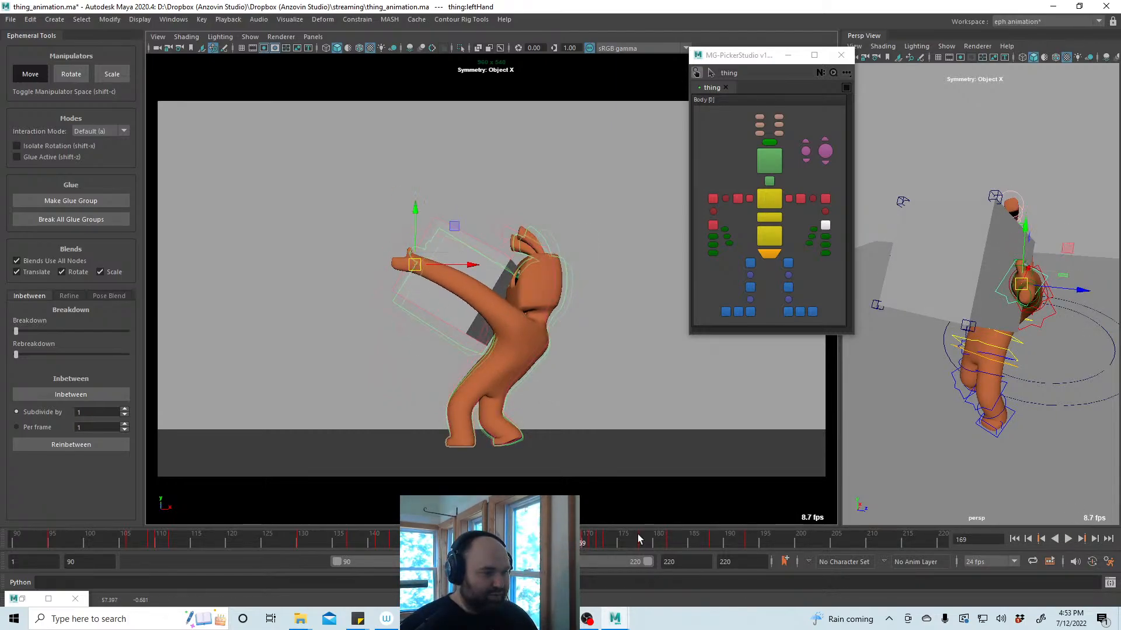
At frame 154, rotate the left hand and shift it slightly forward, away from the body
{"action": "key", "text": "alt+v"}
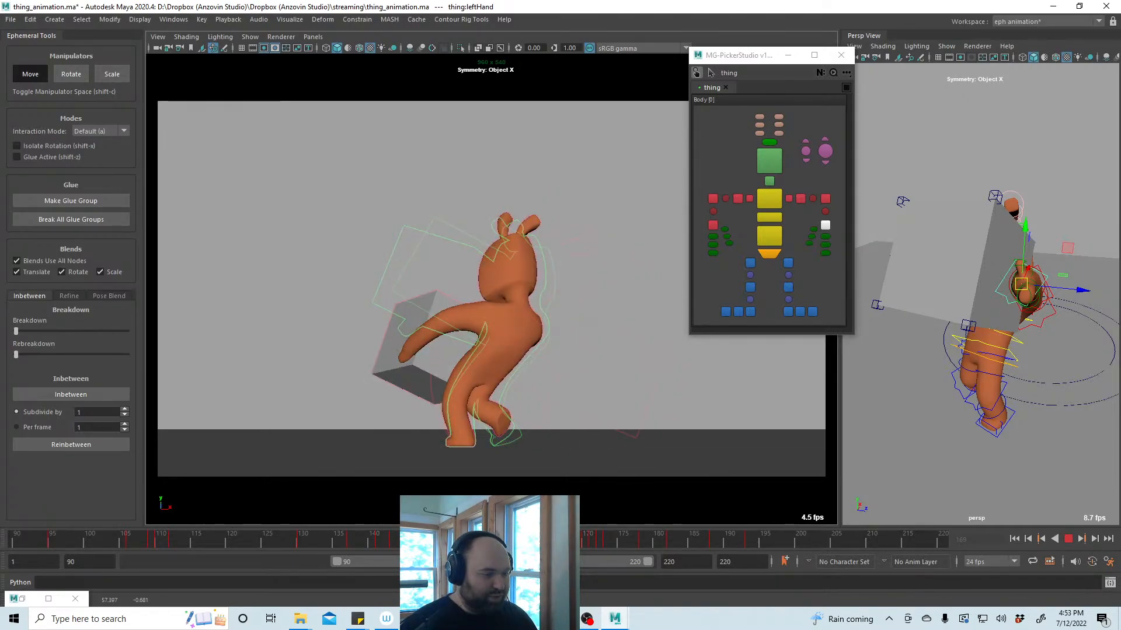
{"action": "key", "text": "alt+v"}
{"action": "key", "text": "e"}
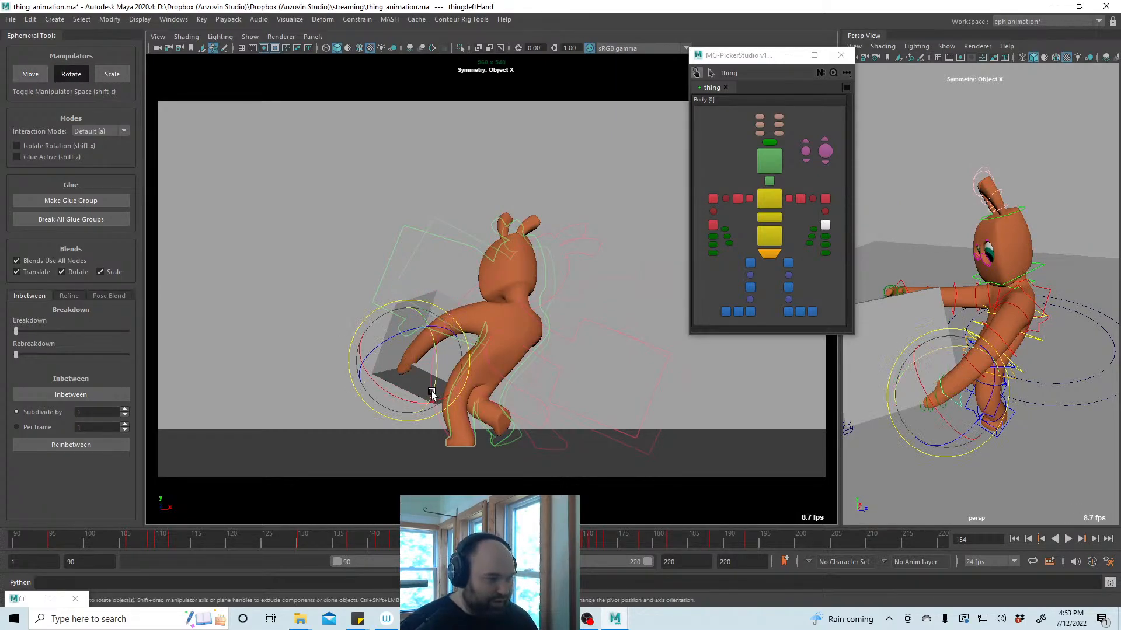
{"action": "left_click_drag", "start_coordinate": [432, 391], "coordinate": [442, 325]}
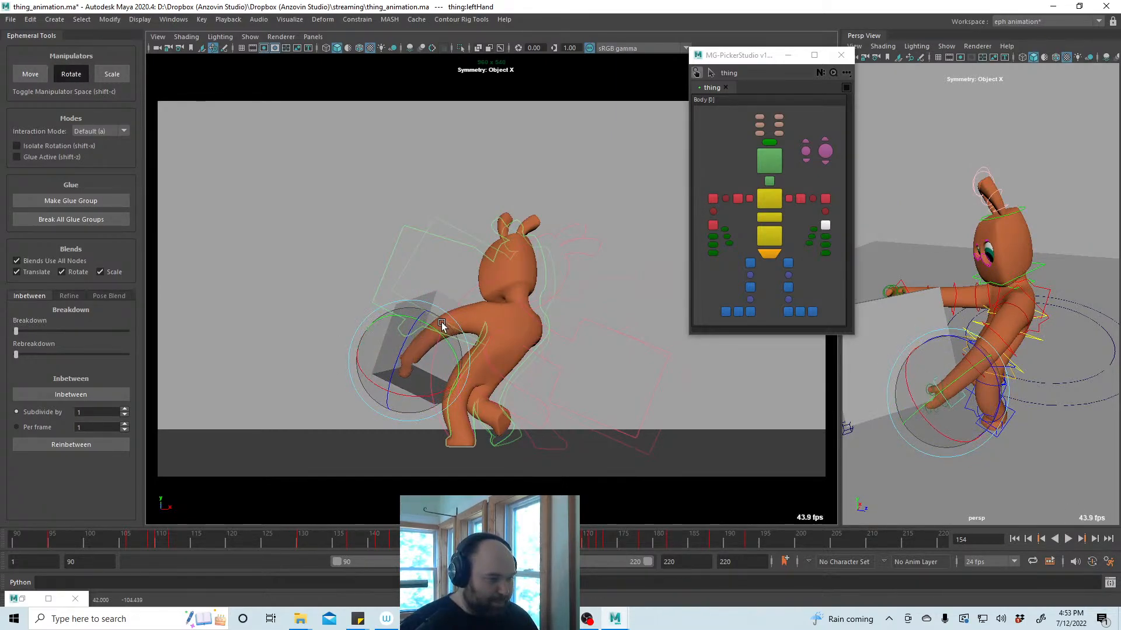
{"action": "key", "text": "w"}
{"action": "key", "text": "f"}
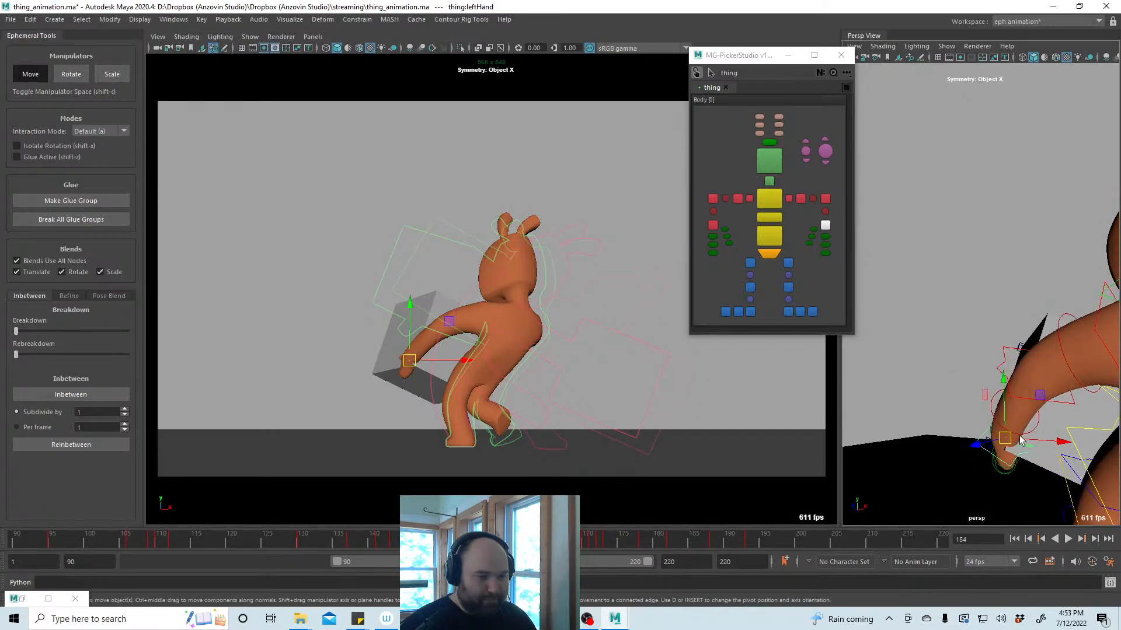
{"action": "left_click_drag", "start_coordinate": [1020, 440], "coordinate": [990, 440]}
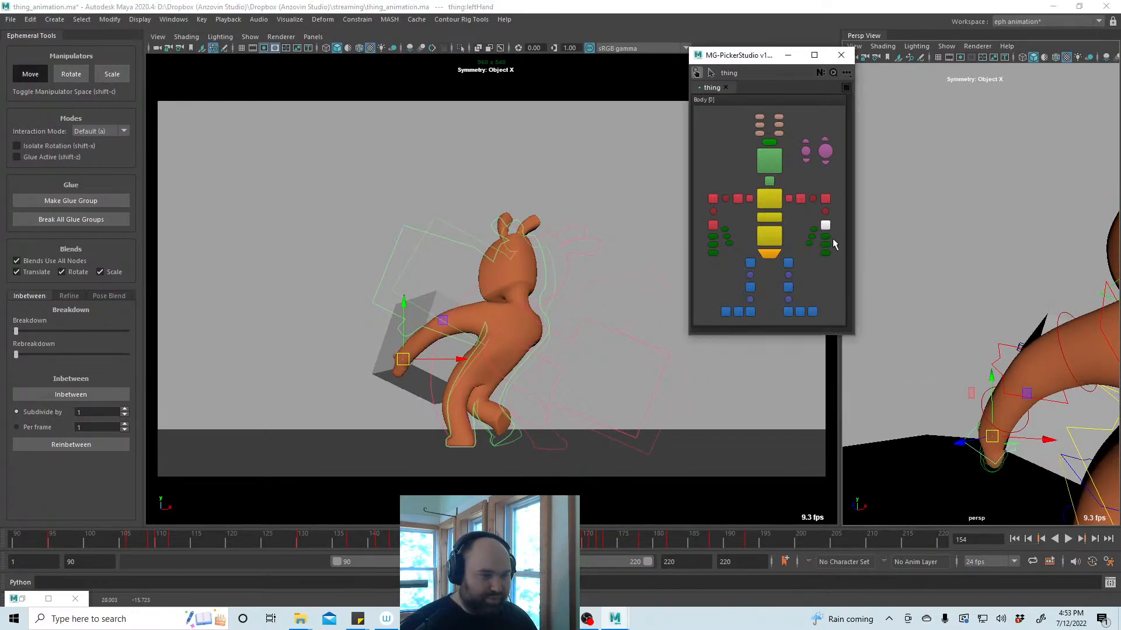
Select the left finger controls and rotate them together to adjust the fingers at frame 154
{"action": "left_click_drag", "start_coordinate": [833, 231], "coordinate": [819, 258]}
{"action": "key", "text": "e"}
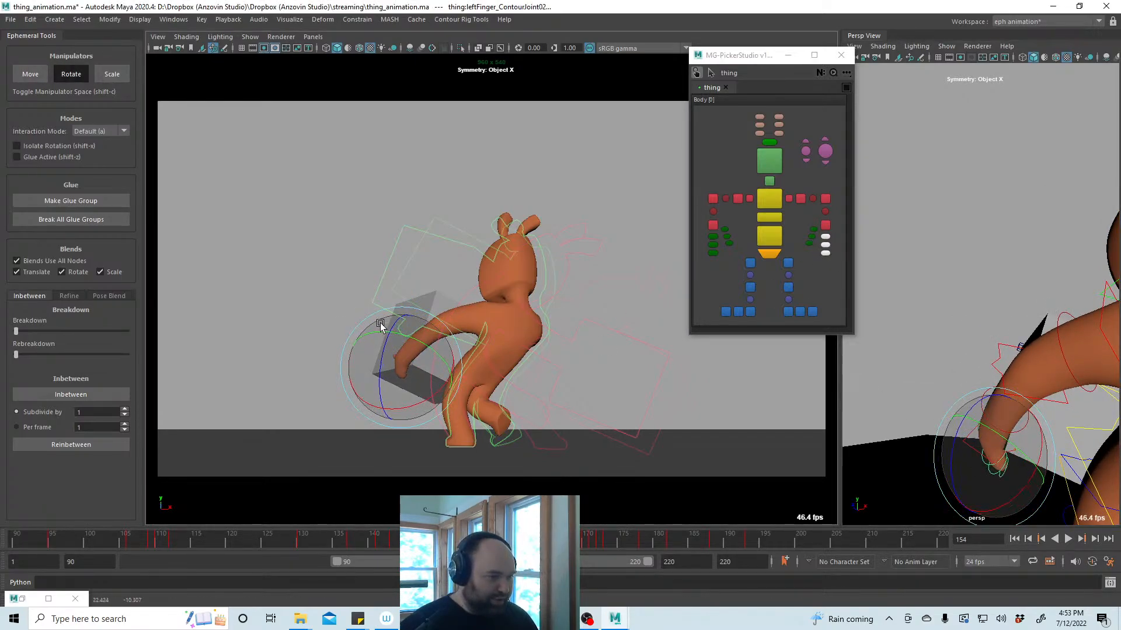
{"action": "key", "text": "alt+v"}
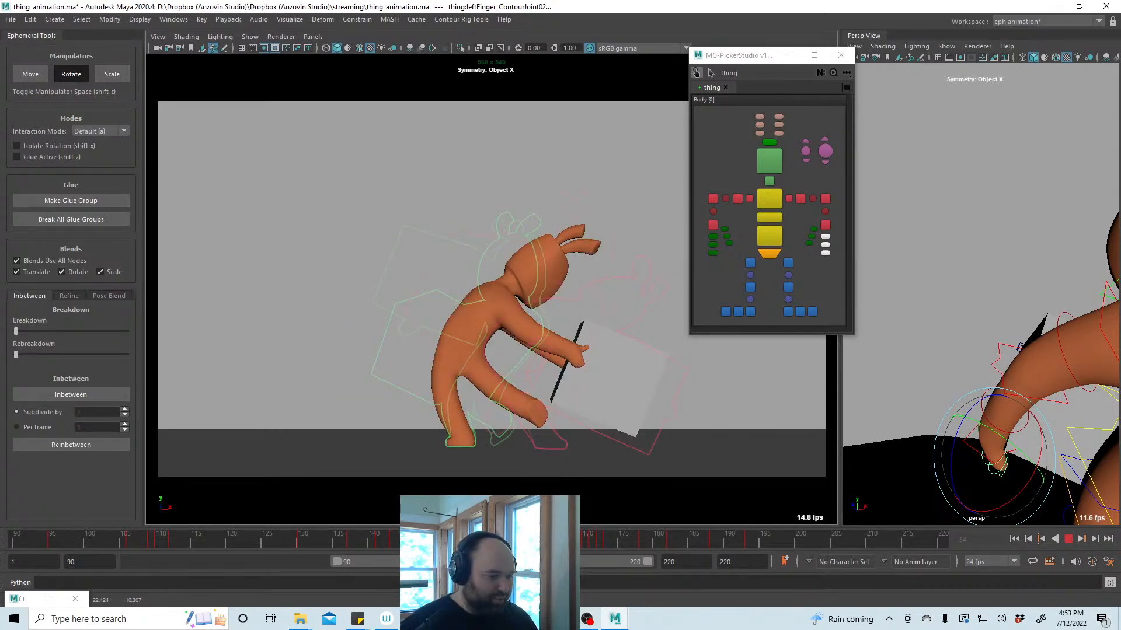
At frame 151, move the left hand back toward the near edge of the box
{"action": "left_click", "coordinate": [825, 226]}
{"action": "key", "text": "alt+v"}
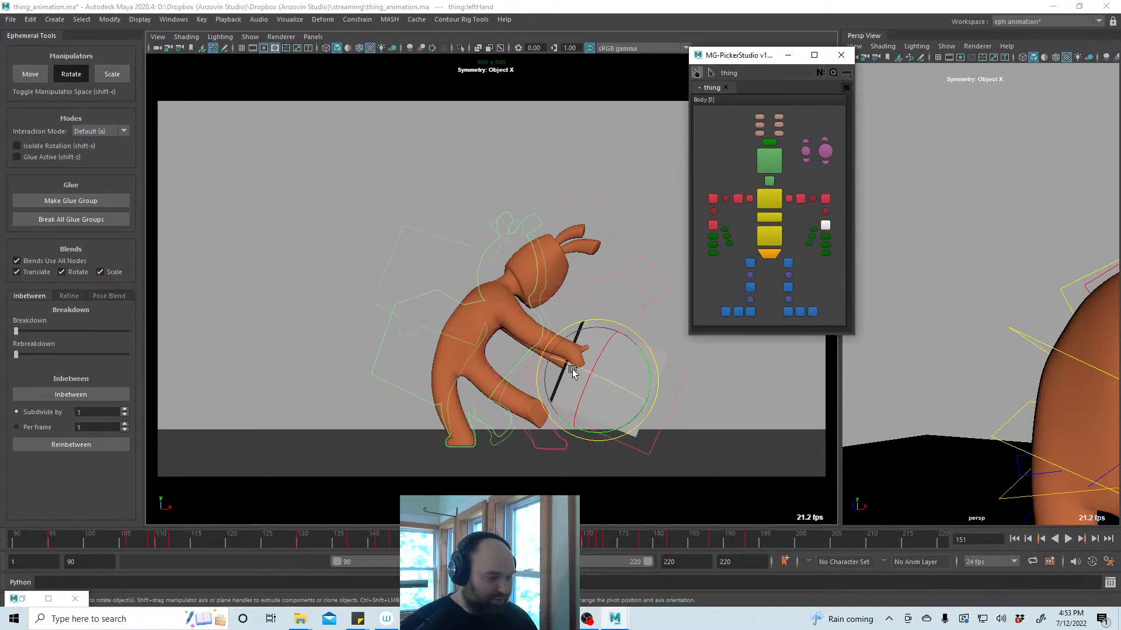
{"action": "key", "text": "w"}
{"action": "left_click_drag", "start_coordinate": [595, 381], "coordinate": [567, 386]}
Adjust the left elbow and the upper arm's contour bone control at frame 151 to reshape the arm's bend
{"action": "left_click", "coordinate": [512, 337]}
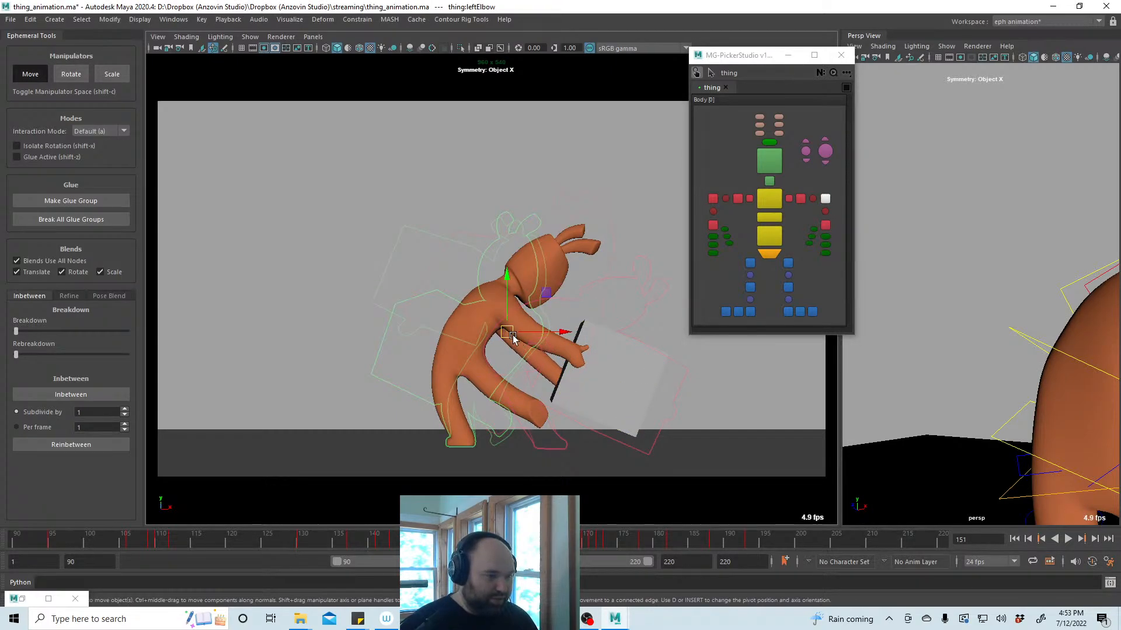
{"action": "left_click_drag", "start_coordinate": [511, 337], "coordinate": [543, 371]}
{"action": "left_click", "coordinate": [544, 369]}
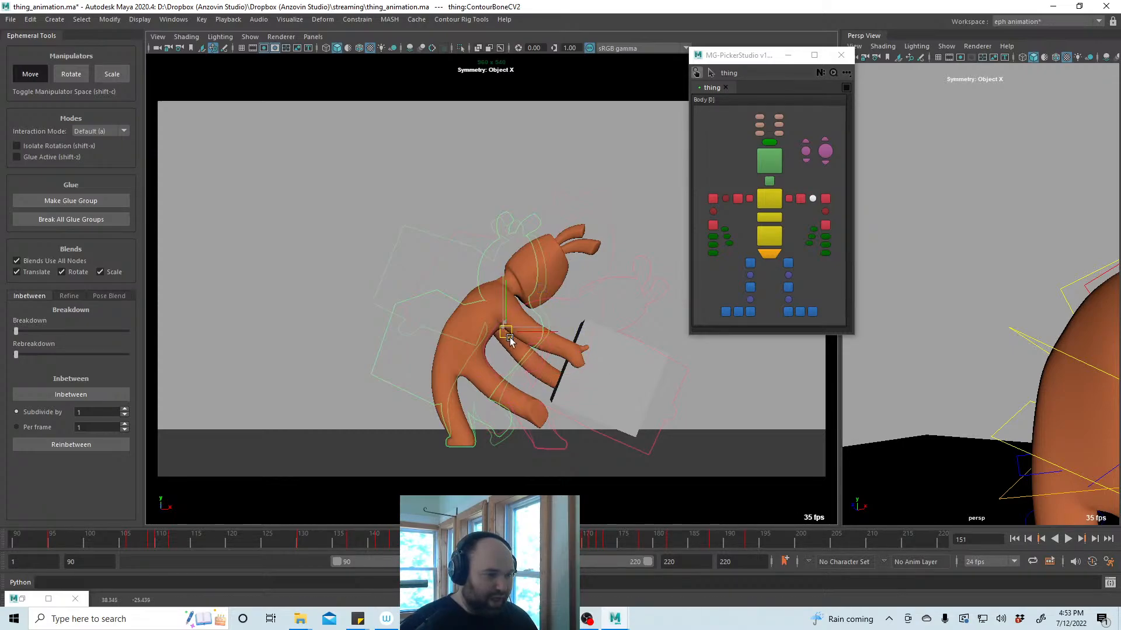
{"action": "left_click", "coordinate": [509, 338]}
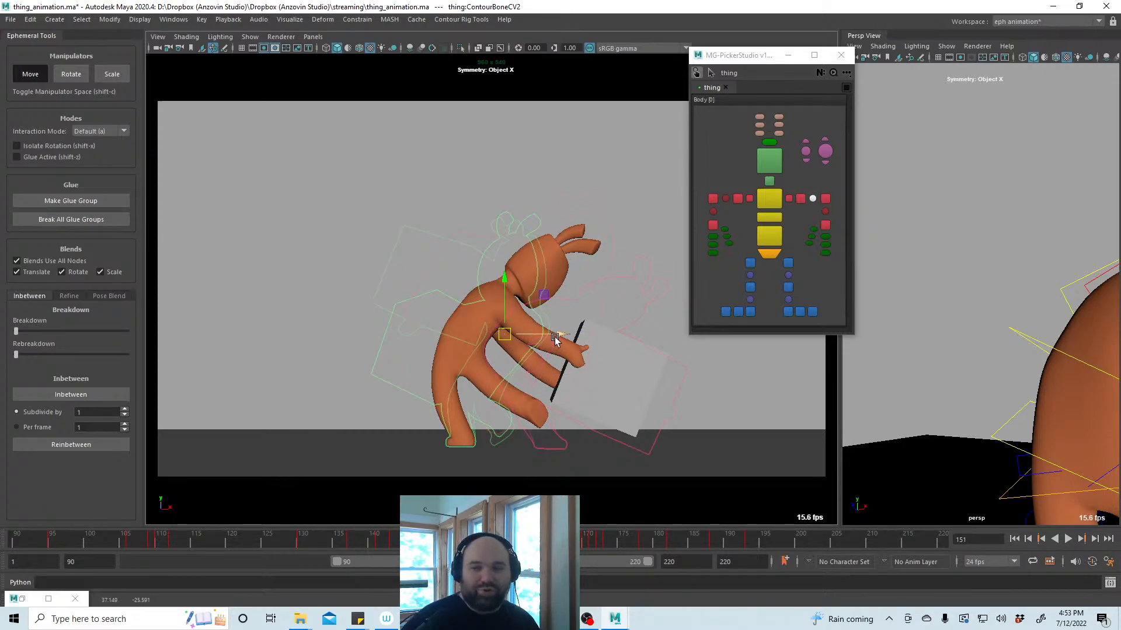
Clear the selection, play the animation, and scrub through it back to frame 90 to review the arm changes
{"action": "key", "text": "alt+v"}
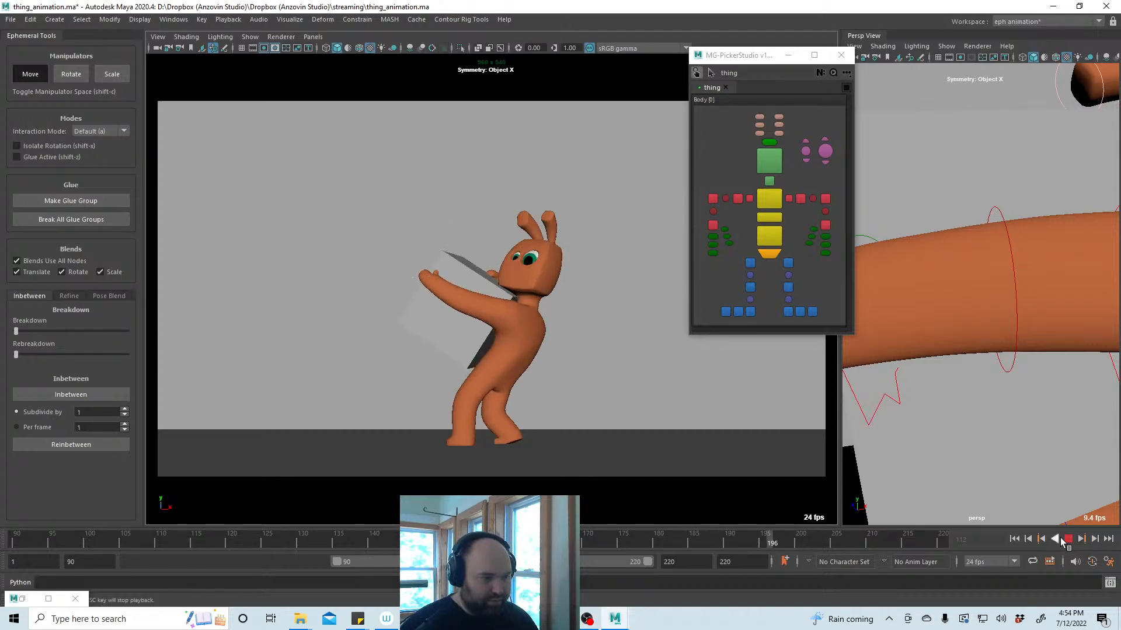
{"action": "left_click", "coordinate": [1066, 541]}
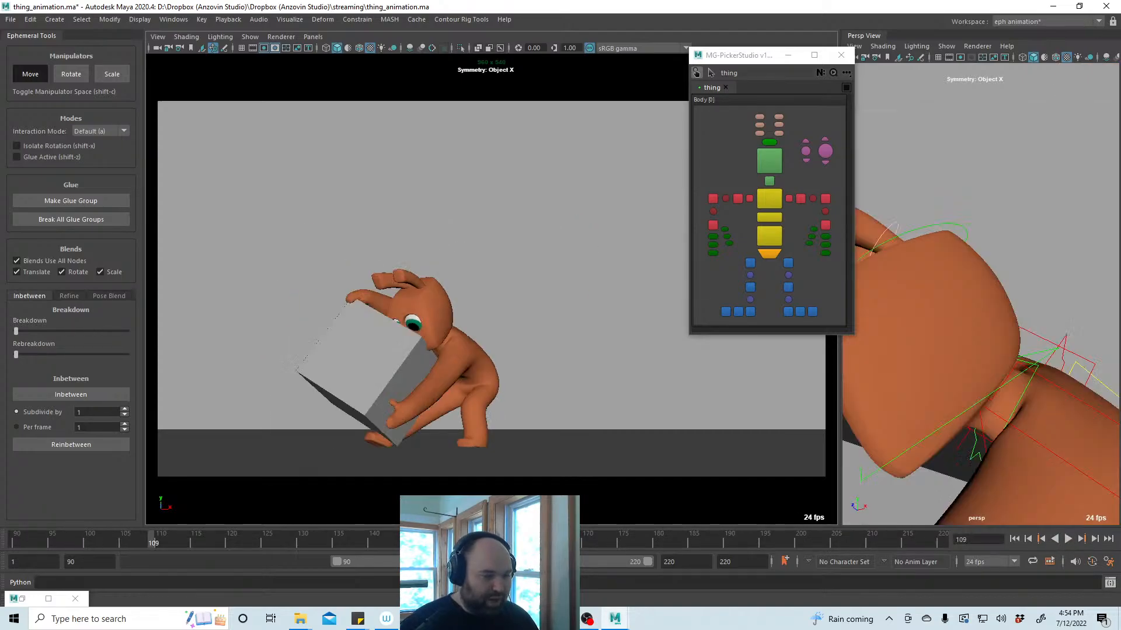
{"action": "left_click", "coordinate": [563, 540]}
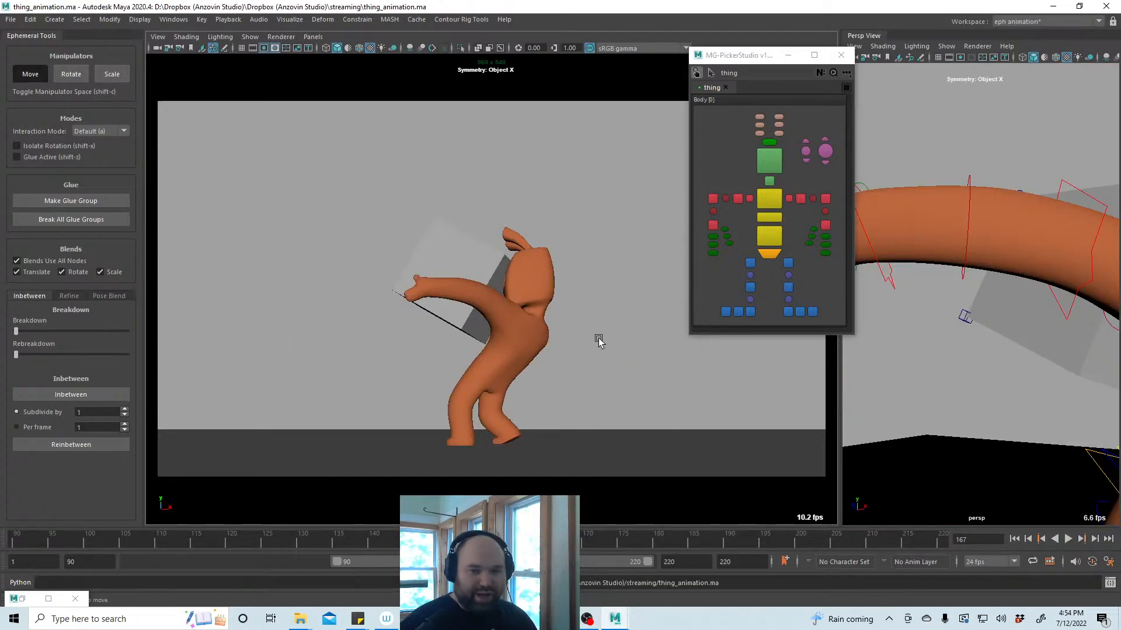
{"action": "left_click_drag", "start_coordinate": [231, 540], "coordinate": [16, 542]}
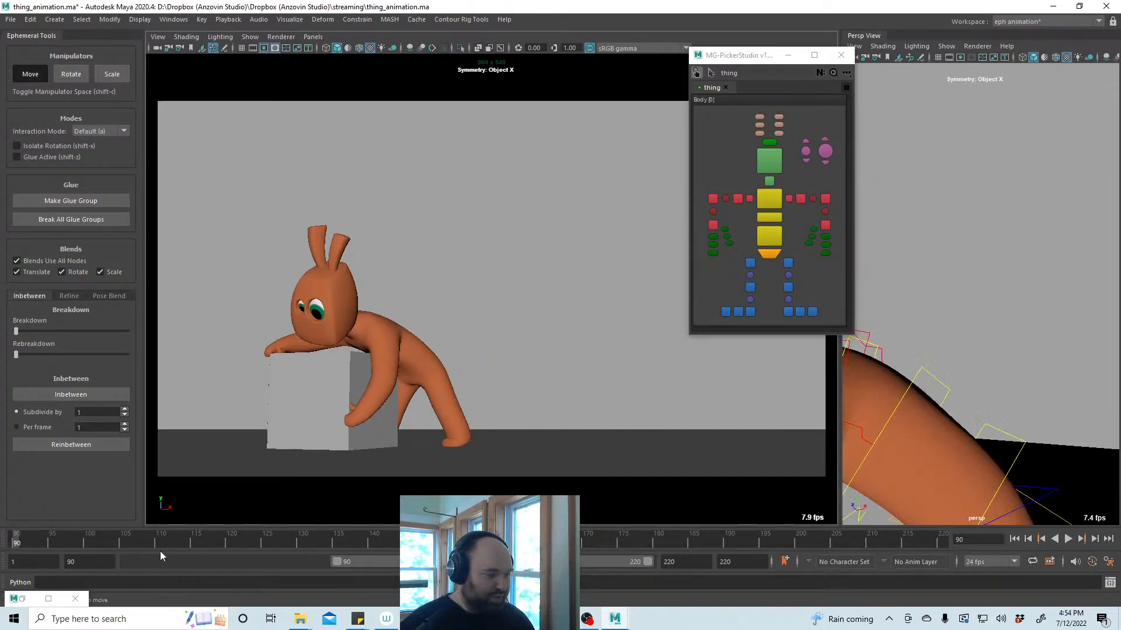
Extend the playback range to start at frame 20 and play the longer animation
{"action": "left_click_drag", "start_coordinate": [337, 562], "coordinate": [111, 562]}
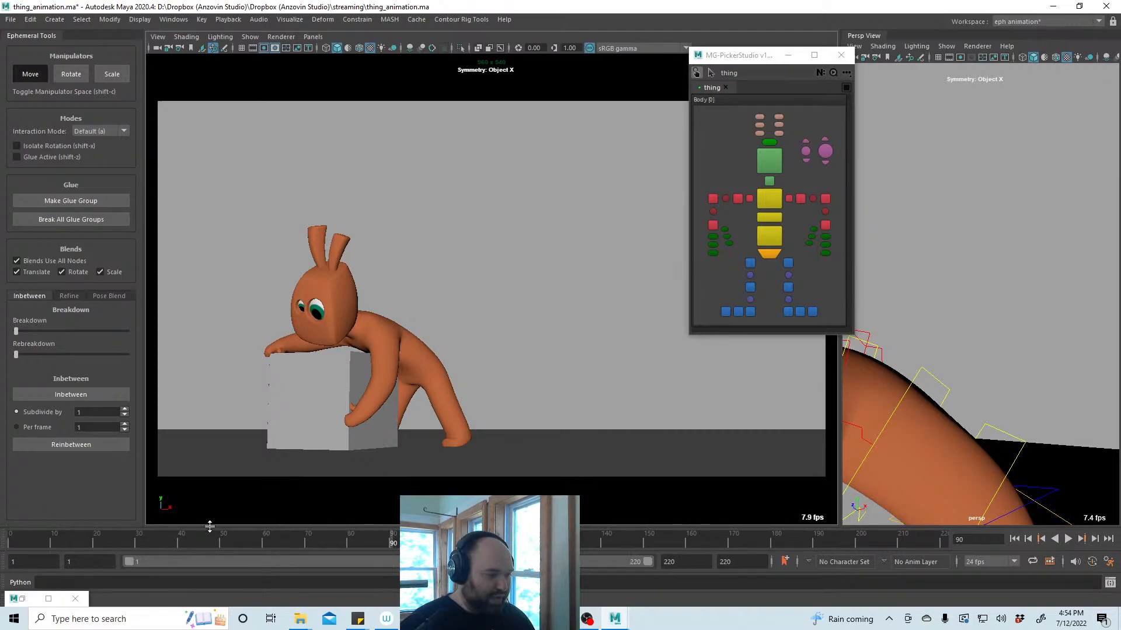
{"action": "left_click_drag", "start_coordinate": [175, 541], "coordinate": [71, 541]}
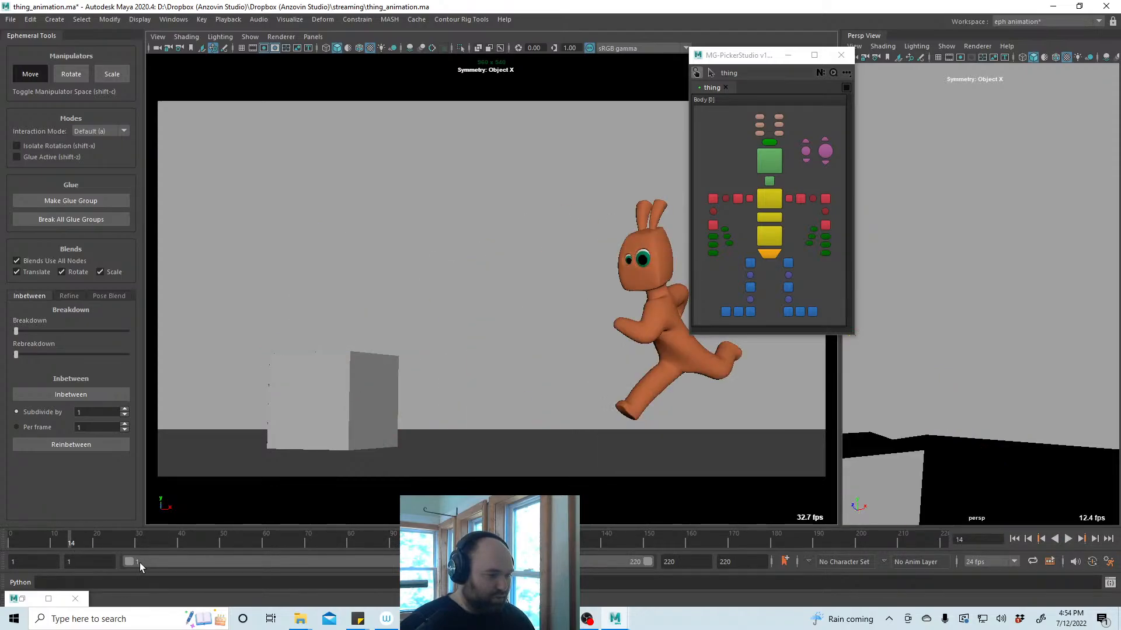
{"action": "left_click_drag", "start_coordinate": [139, 563], "coordinate": [170, 563]}
{"action": "key", "text": "alt+v"}
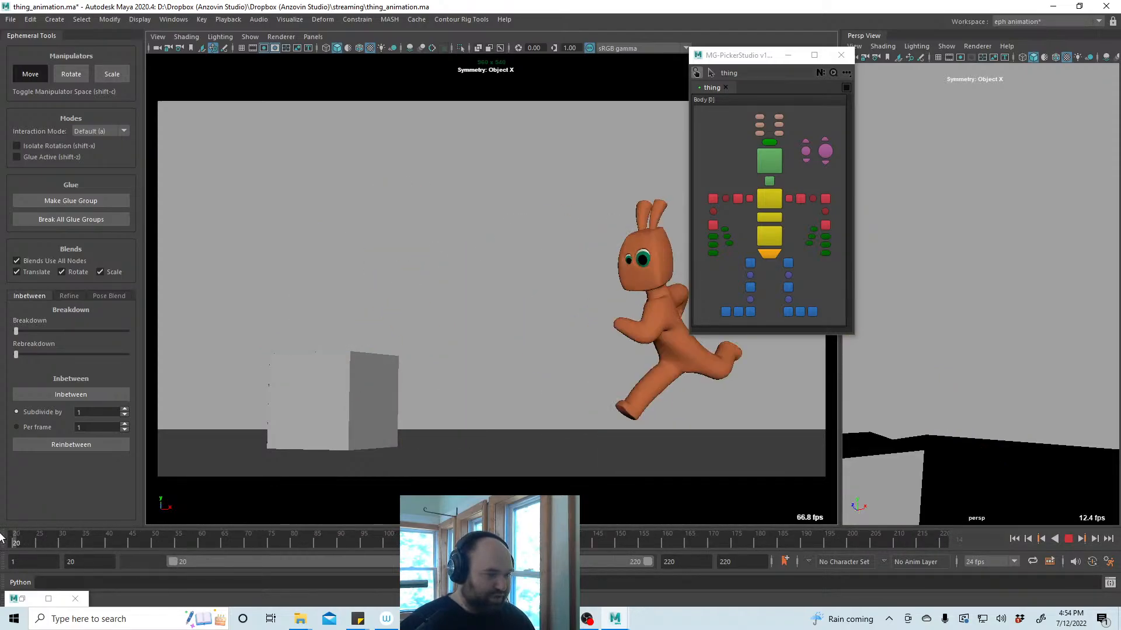
Play the full animation, then scrub between frames 63 and 196 to review the approach and box lift
{"action": "key", "text": "alt+v"}
{"action": "left_click", "coordinate": [1067, 540]}
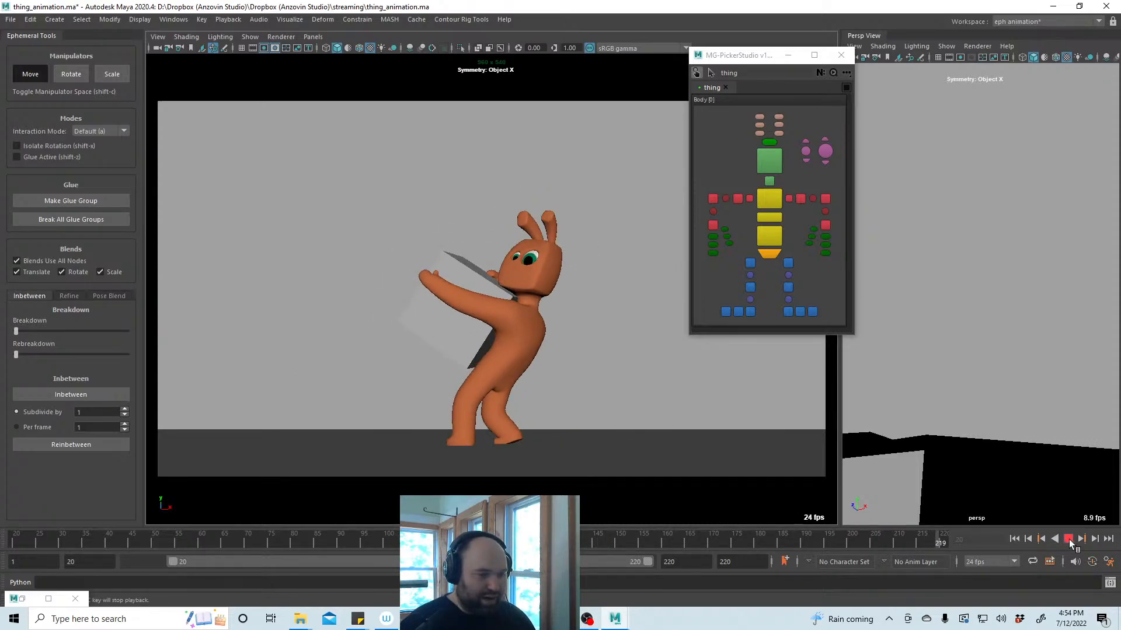
{"action": "left_click_drag", "start_coordinate": [599, 543], "coordinate": [226, 544]}
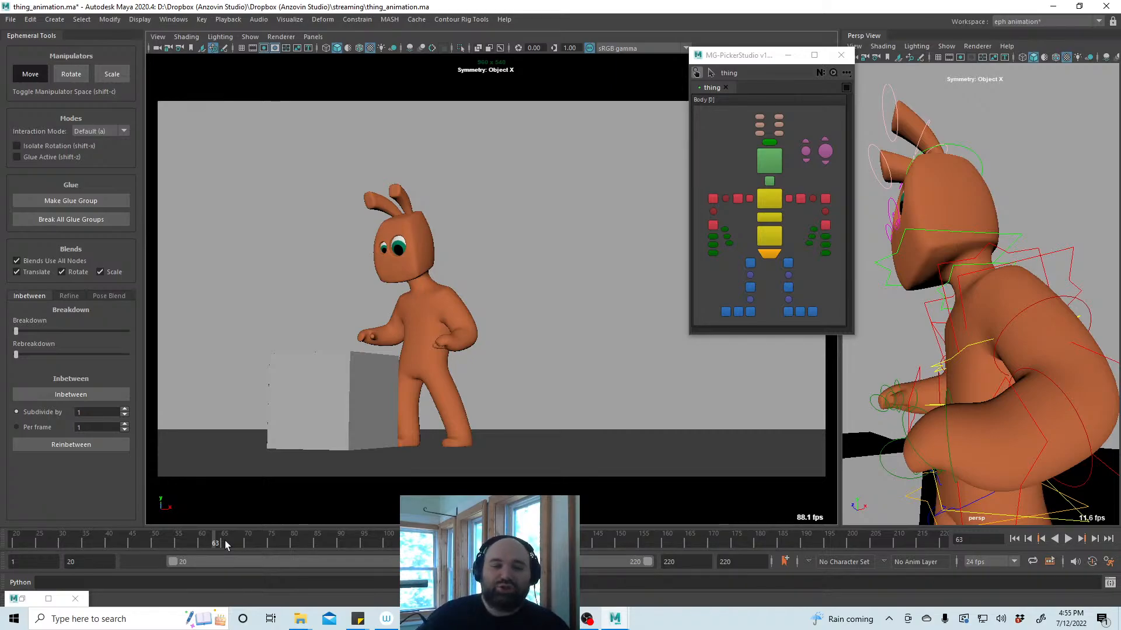
{"action": "left_click_drag", "start_coordinate": [741, 540], "coordinate": [820, 565]}
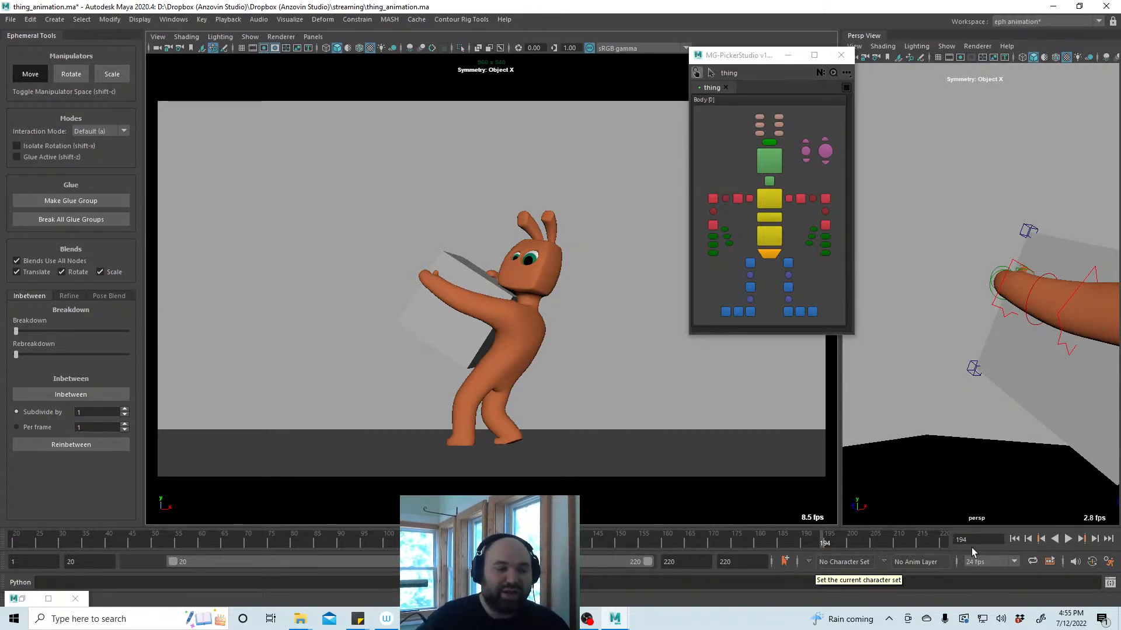
{"action": "mouse_move", "coordinate": [821, 544]}
{"action": "left_mouse_down"}
{"action": "mouse_move", "coordinate": [853, 547]}
{"action": "mouse_move", "coordinate": [785, 549]}
{"action": "mouse_move", "coordinate": [818, 548]}
{"action": "left_mouse_up"}
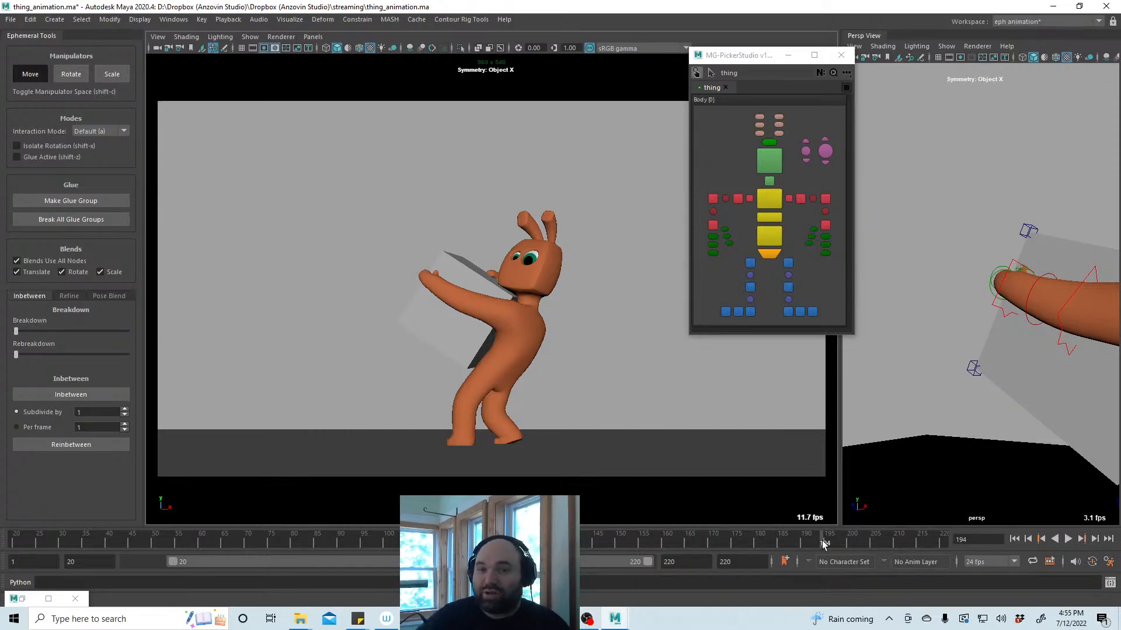
{"action": "left_click_drag", "start_coordinate": [838, 542], "coordinate": [832, 545]}
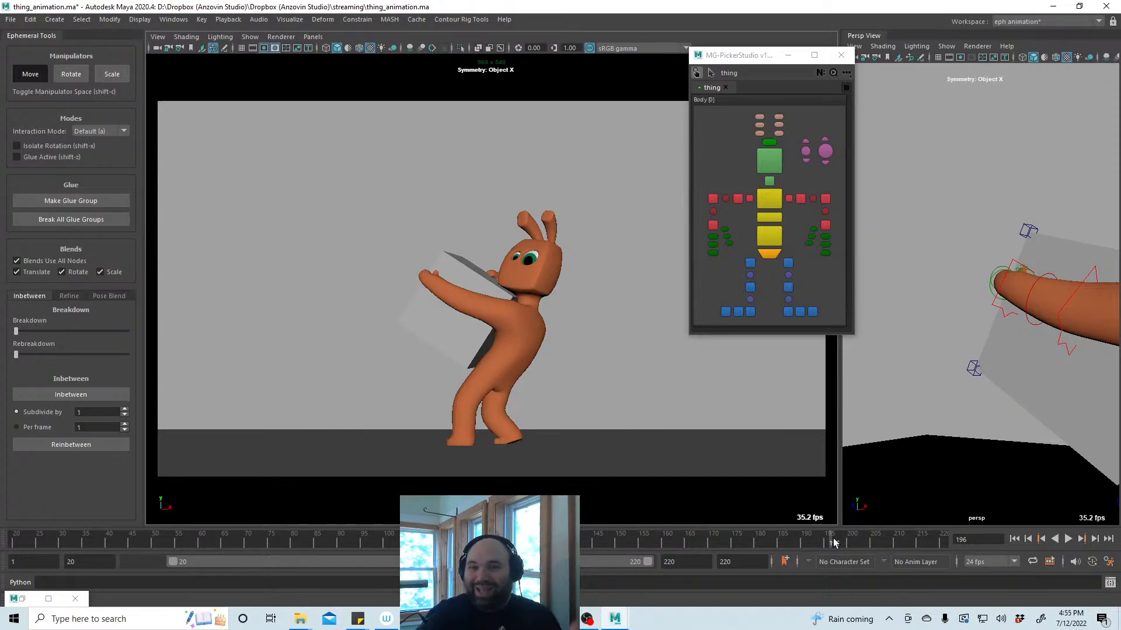
Rewind to frame 20 and replay the sequence several times, pausing at frame 107 to examine the start of the lift
{"action": "key", "text": "alt+v"}
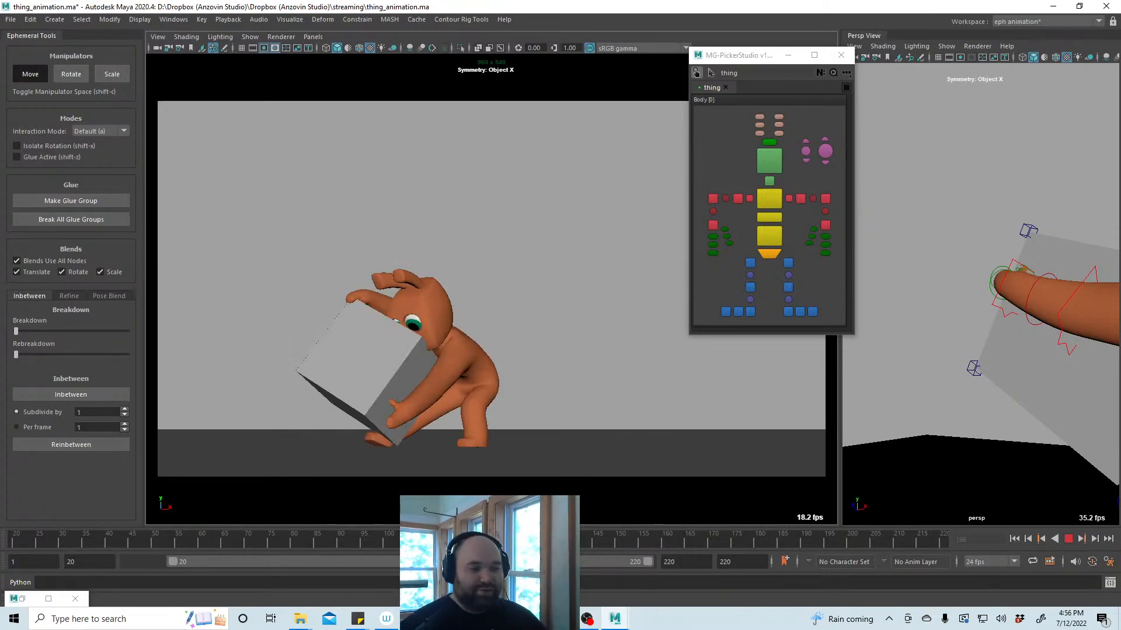
{"action": "mouse_move", "coordinate": [453, 548]}
{"action": "left_mouse_down"}
{"action": "mouse_move", "coordinate": [302, 541]}
{"action": "mouse_move", "coordinate": [647, 565]}
{"action": "mouse_move", "coordinate": [8, 559]}
{"action": "left_mouse_up"}
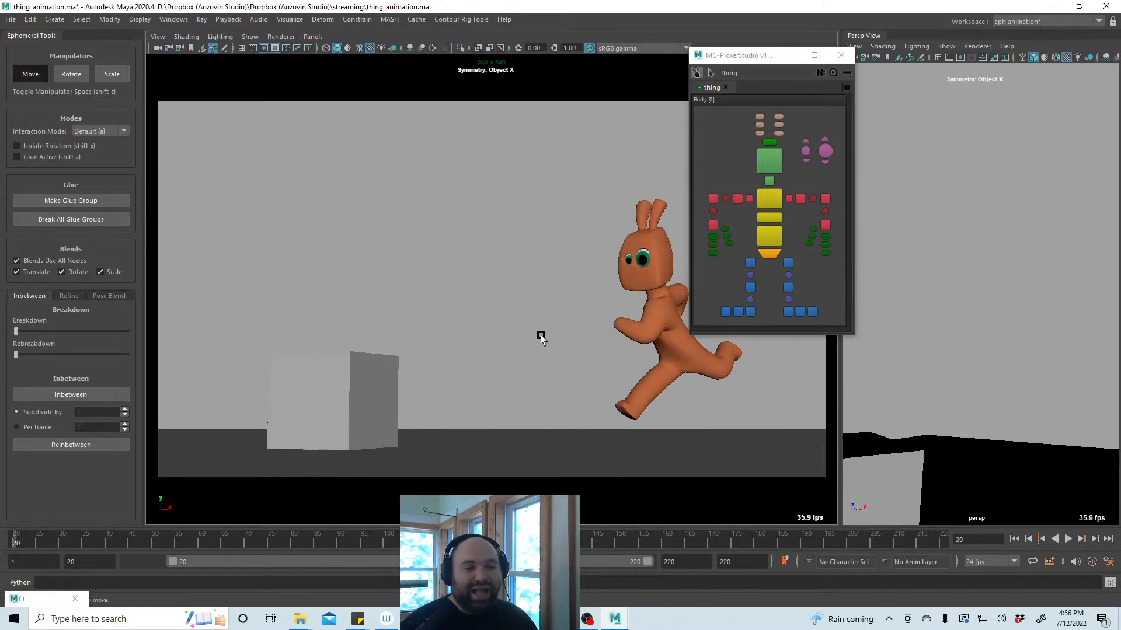
{"action": "left_click", "coordinate": [1068, 541]}
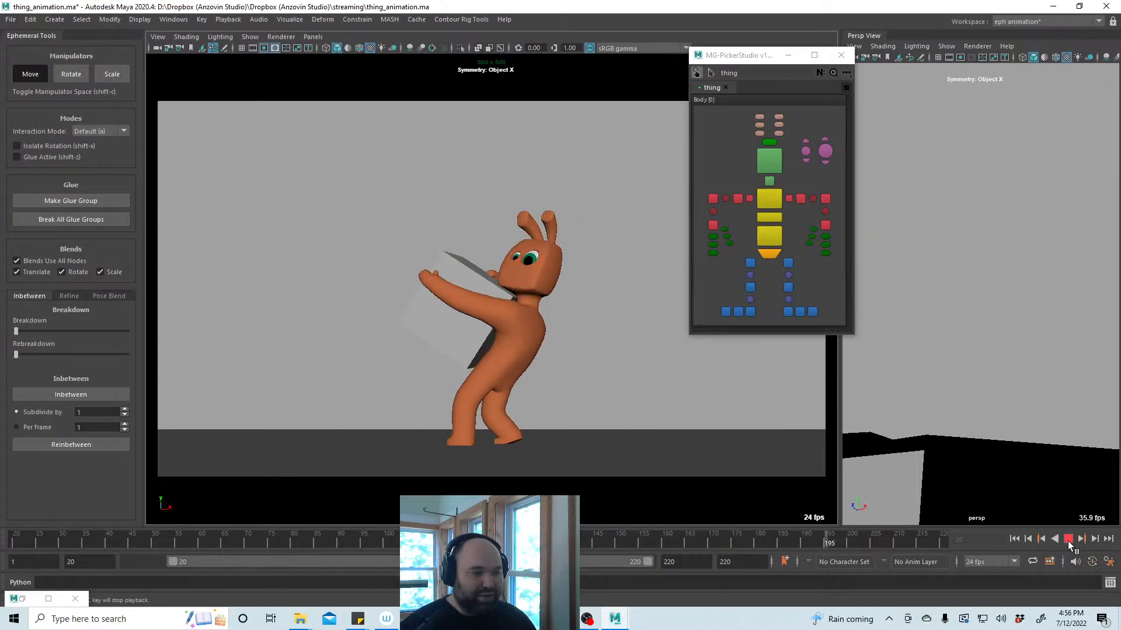
{"action": "left_click", "coordinate": [1068, 539]}
{"action": "left_click_drag", "start_coordinate": [694, 546], "coordinate": [822, 545]}
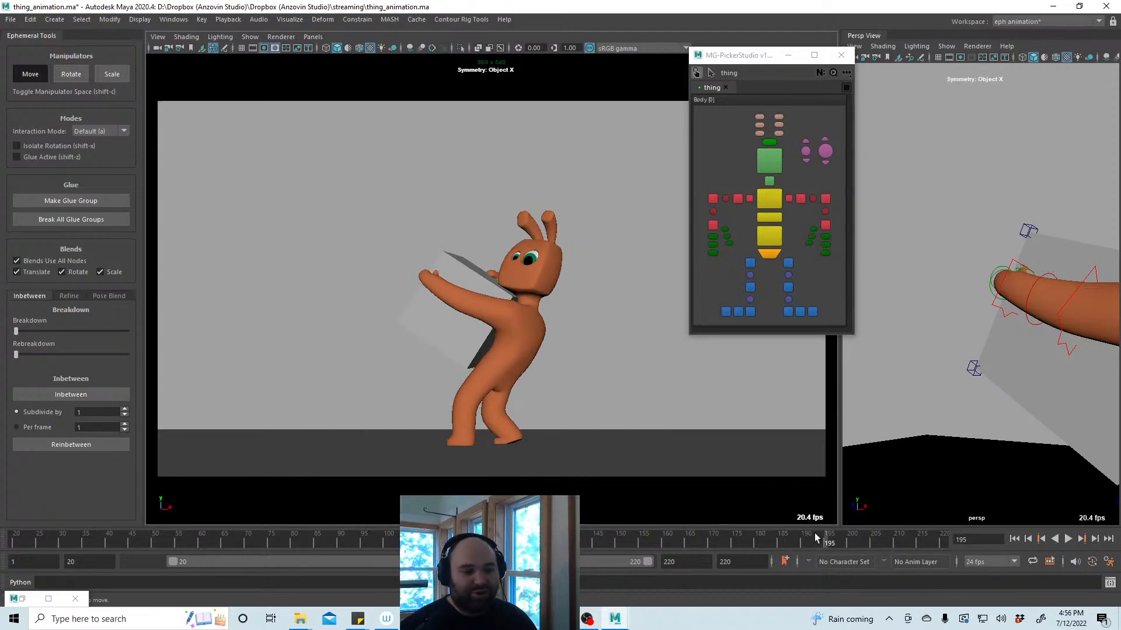
{"action": "key", "text": "alt+v"}
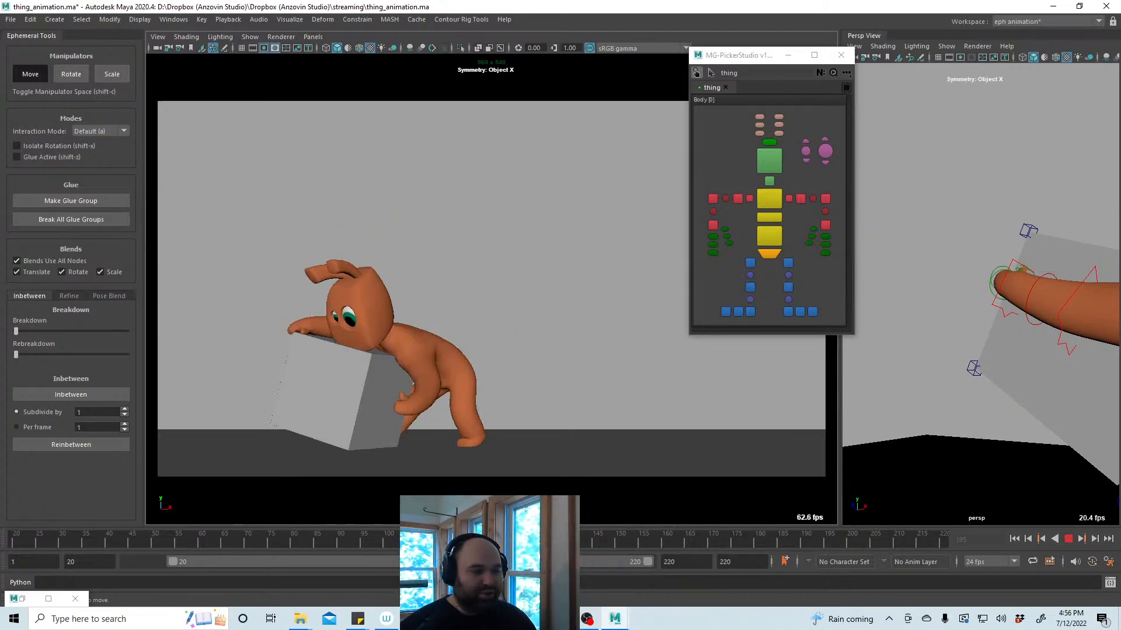
{"action": "key", "text": "alt+v"}
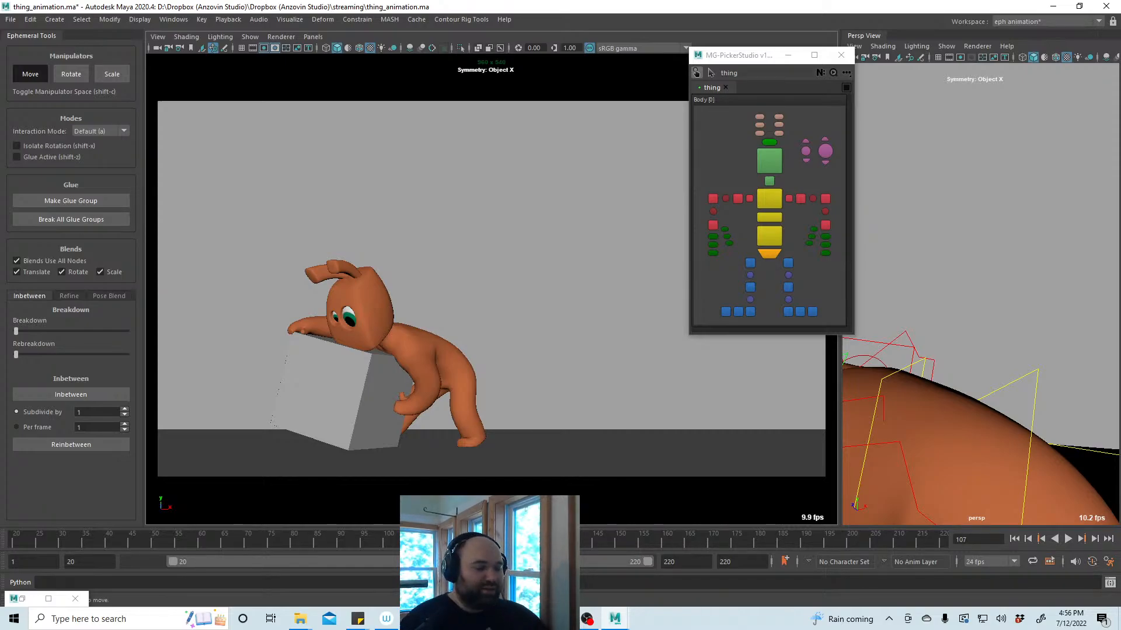
{"action": "key", "text": "alt+v"}
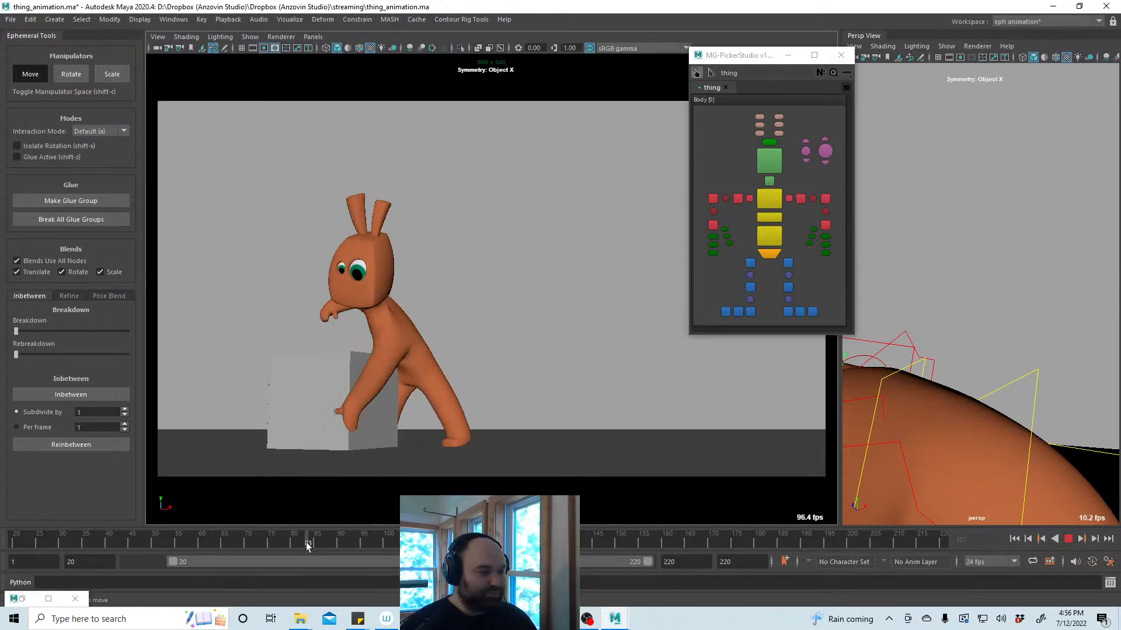
Narrow the playback range to frames 45–141 and save the scene
{"action": "left_click_drag", "start_coordinate": [326, 549], "coordinate": [234, 564]}
{"action": "left_click_drag", "start_coordinate": [163, 540], "coordinate": [473, 542]}
{"action": "left_click_drag", "start_coordinate": [648, 564], "coordinate": [454, 570]}
{"action": "left_click_drag", "start_coordinate": [245, 543], "coordinate": [15, 543]}
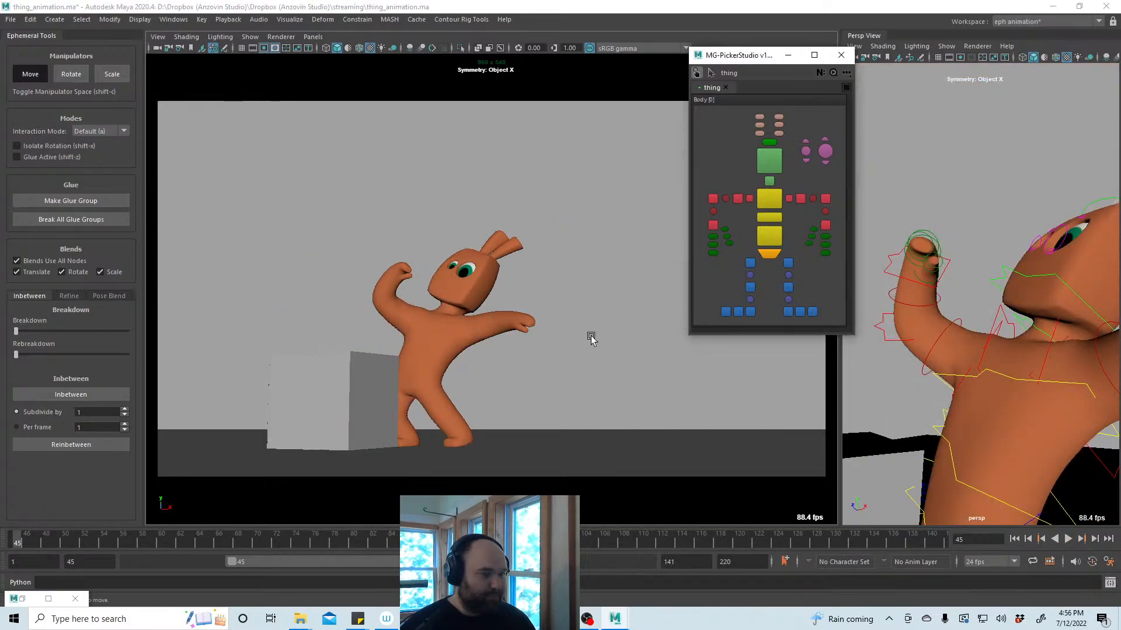
{"action": "key", "text": "ctrl+s"}
Play the shortened range, select the upper spine control, and scrub around frames 108–111 to inspect the lift timing
{"action": "left_click", "coordinate": [1068, 538]}
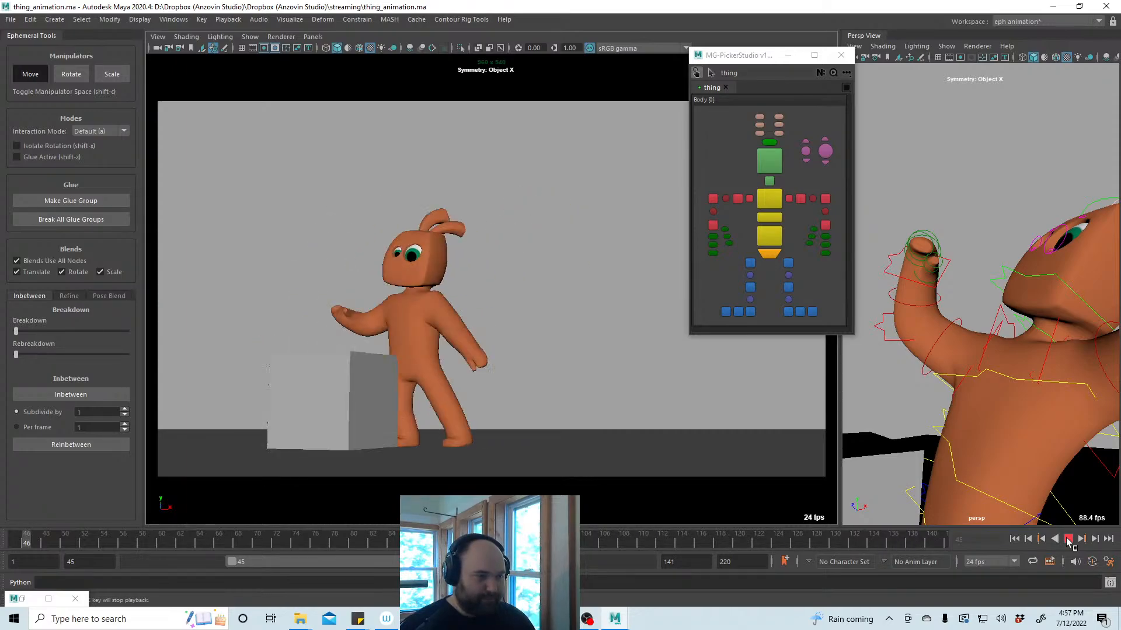
{"action": "left_click", "coordinate": [1068, 540]}
{"action": "left_click", "coordinate": [781, 198]}
{"action": "key", "text": "alt+v"}
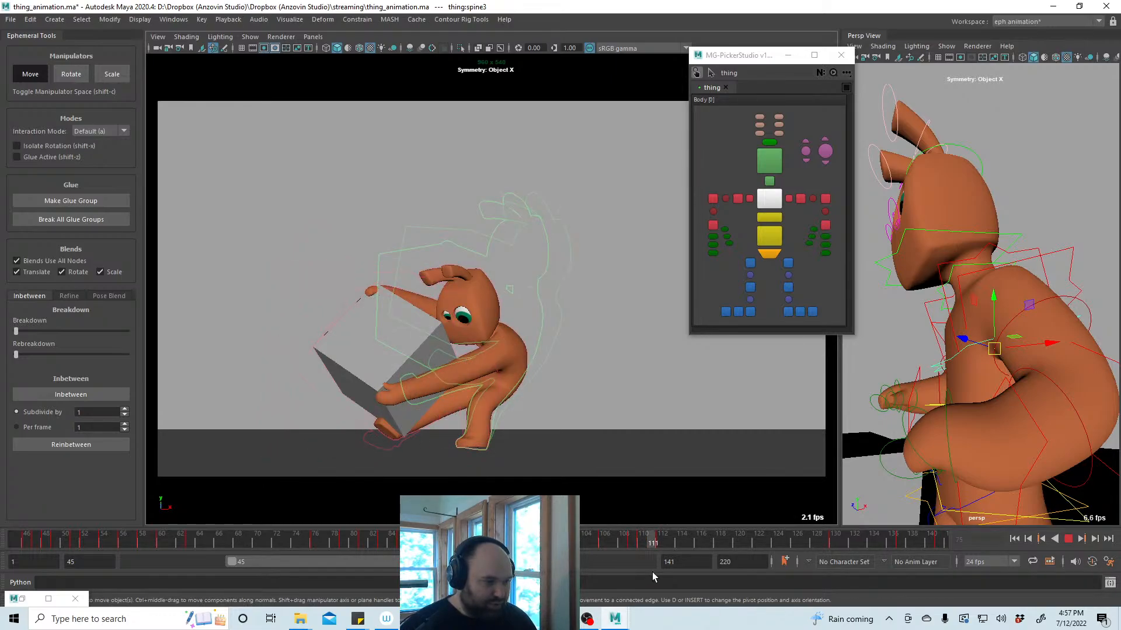
{"action": "mouse_move", "coordinate": [652, 572]}
{"action": "left_mouse_down"}
{"action": "mouse_move", "coordinate": [548, 570]}
{"action": "mouse_move", "coordinate": [606, 549]}
{"action": "mouse_move", "coordinate": [562, 550]}
{"action": "mouse_move", "coordinate": [613, 559]}
{"action": "left_mouse_up"}
{"action": "key", "text": "alt+v"}
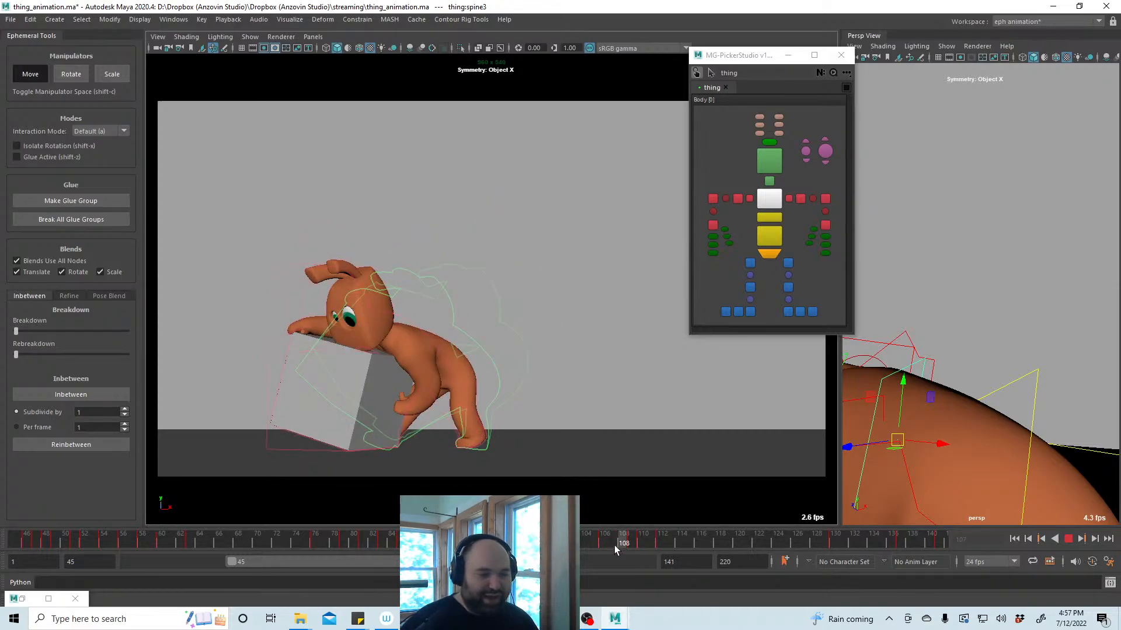
At frame 102, select the box and blend the whole pose about halfway toward the tipped-box pose with Breakdown
{"action": "left_click_drag", "start_coordinate": [614, 546], "coordinate": [571, 544]}
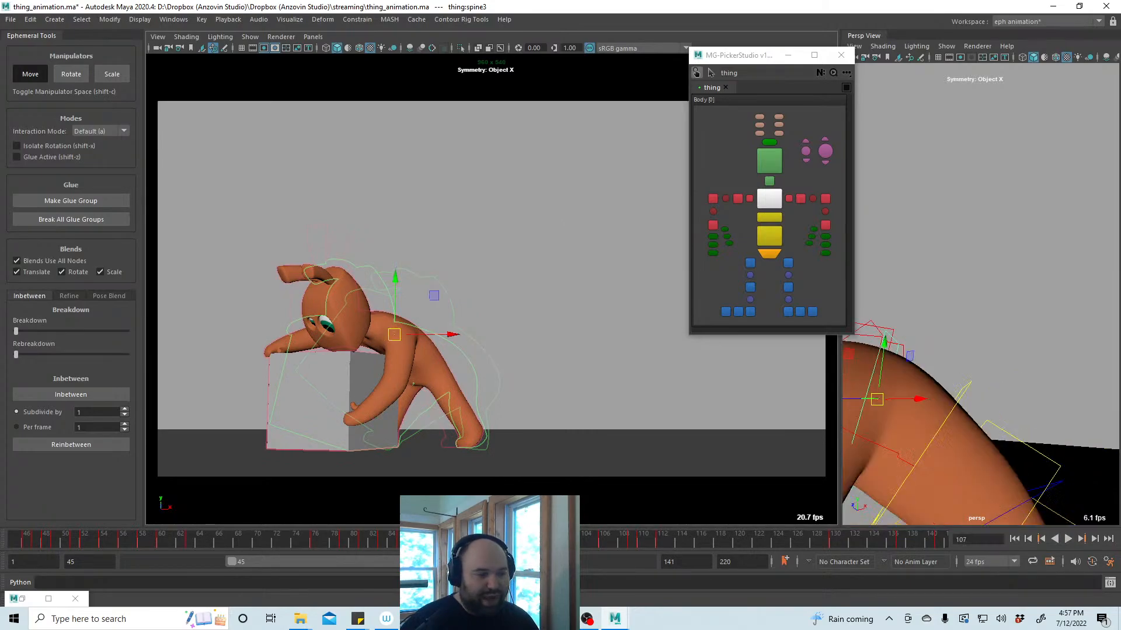
{"action": "left_click", "coordinate": [350, 351]}
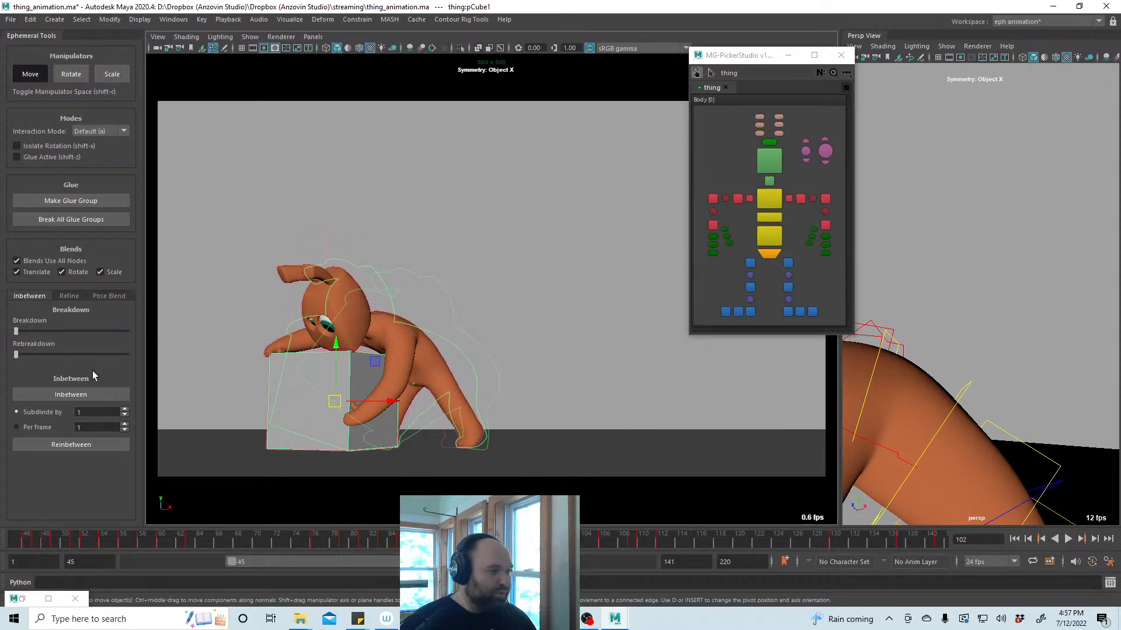
{"action": "left_click_drag", "start_coordinate": [16, 332], "coordinate": [80, 337]}
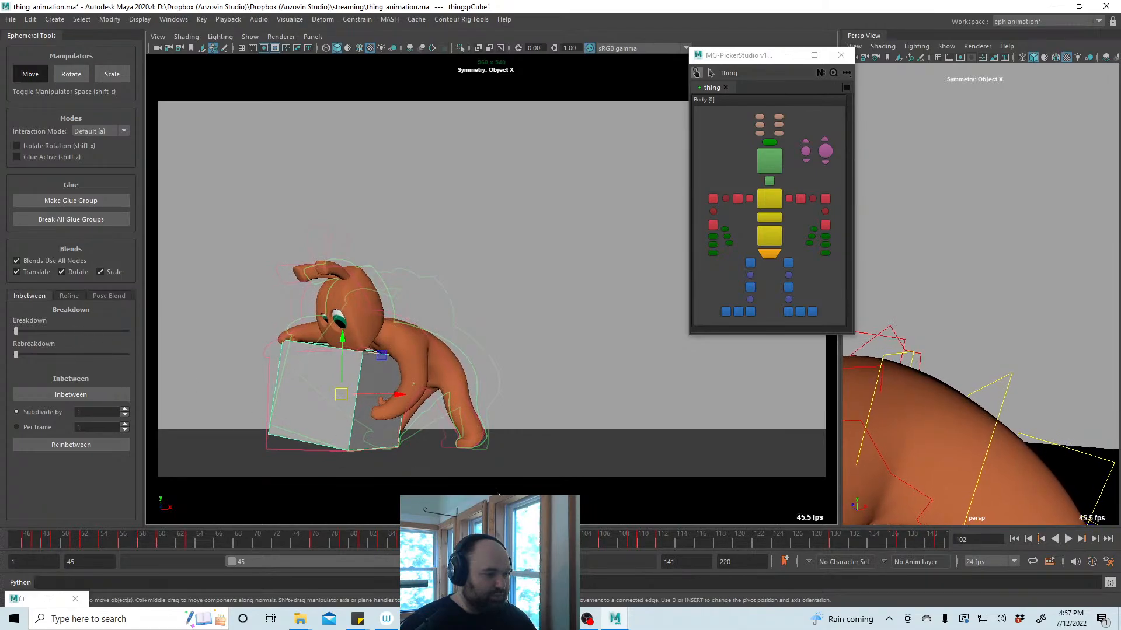
{"action": "key", "text": "alt+v"}
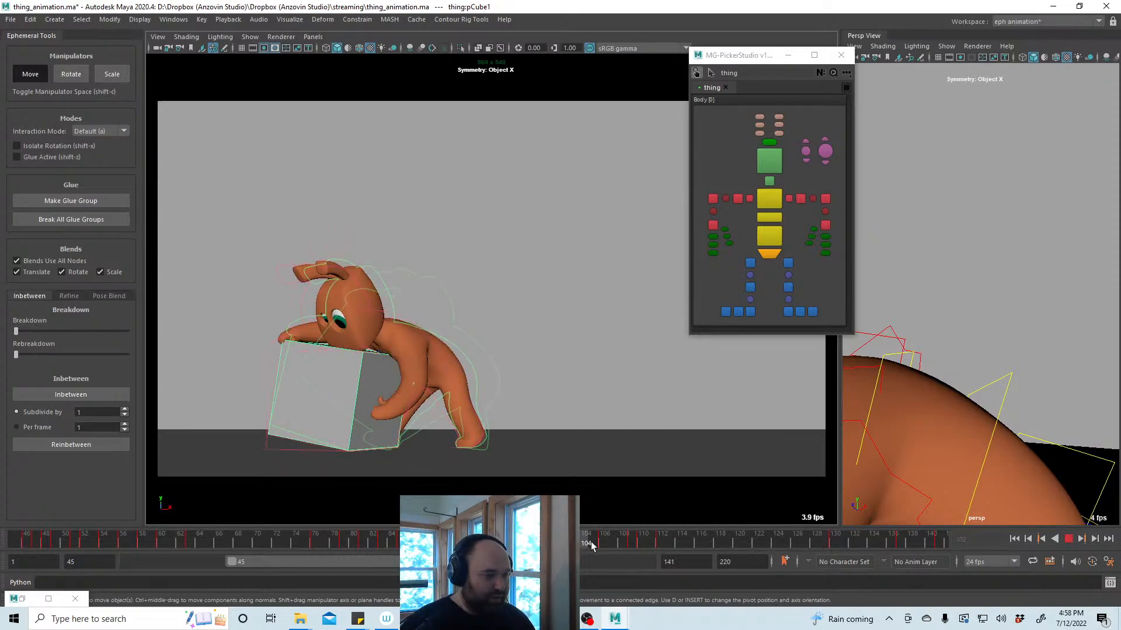
{"action": "key", "text": "alt+v"}
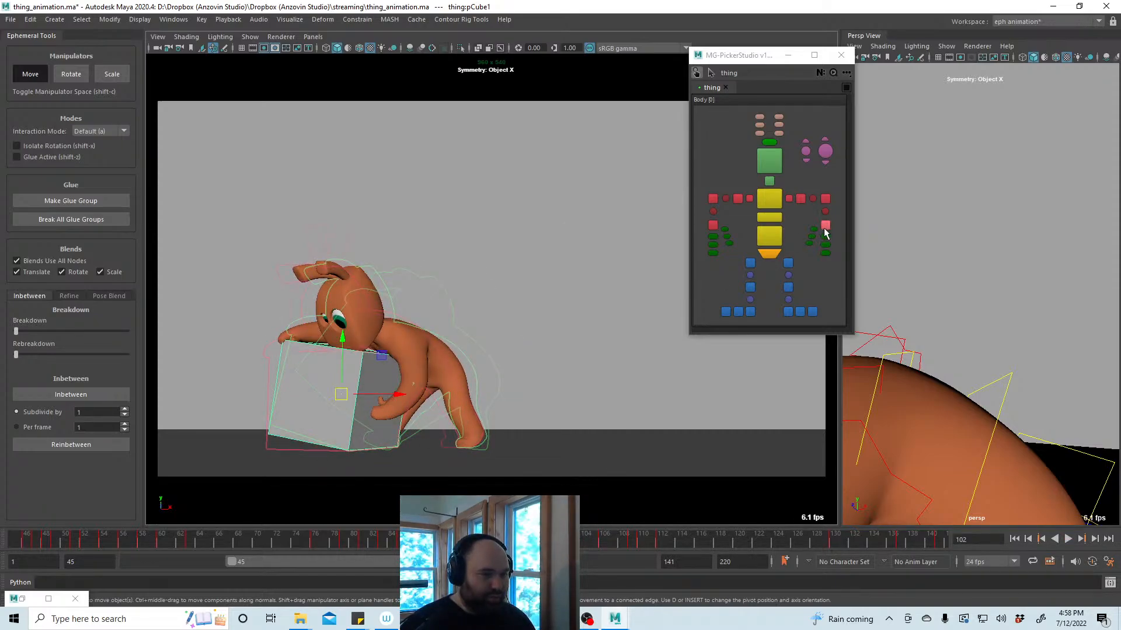
Pull the left hand slightly back toward the body at frame 102 and adjust the left elbow
{"action": "left_click", "coordinate": [390, 403]}
{"action": "left_click_drag", "start_coordinate": [390, 403], "coordinate": [411, 403]}
{"action": "left_click", "coordinate": [424, 380]}
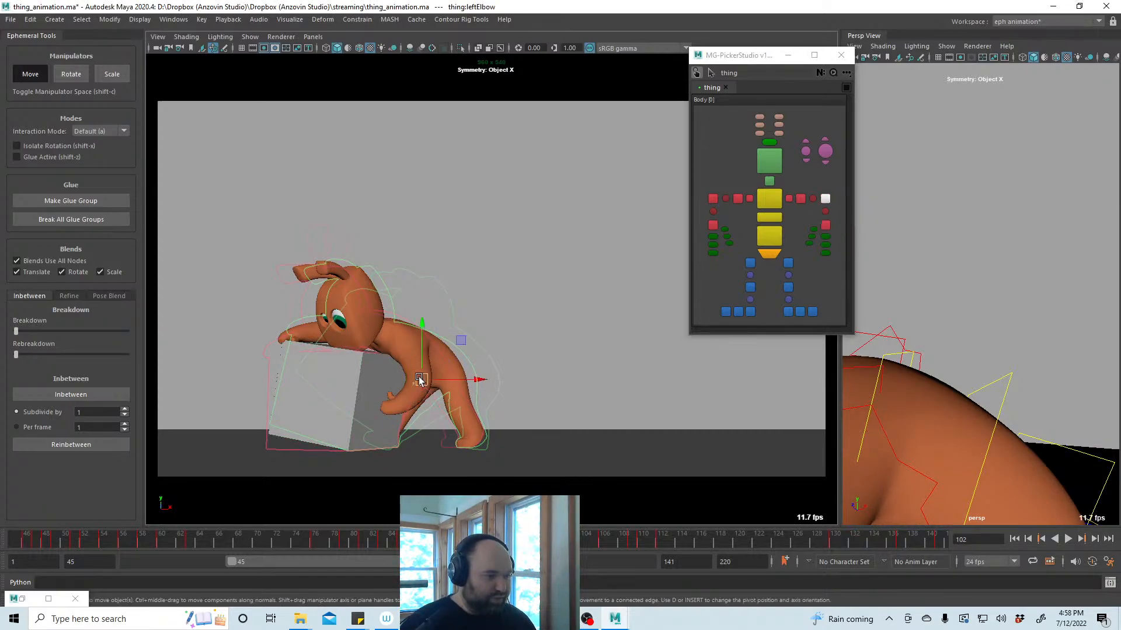
{"action": "key", "text": "alt+v"}
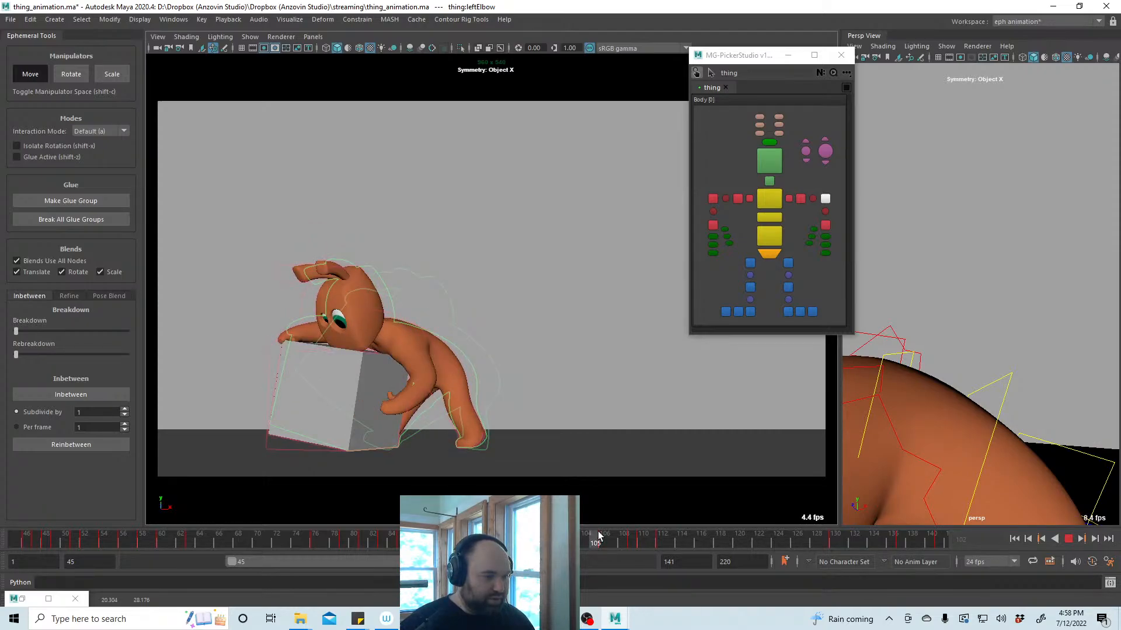
Reposition the left hand and elbow at frame 106, and scrub through the surrounding frames to check the arm's motion
{"action": "key", "text": "alt+v"}
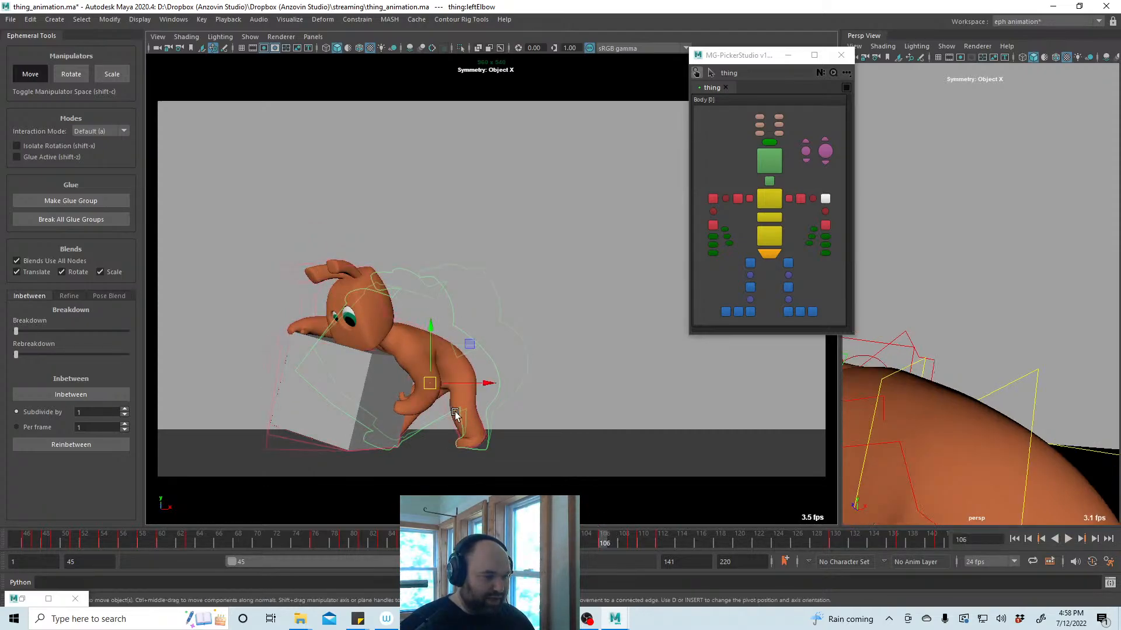
{"action": "left_click", "coordinate": [825, 227]}
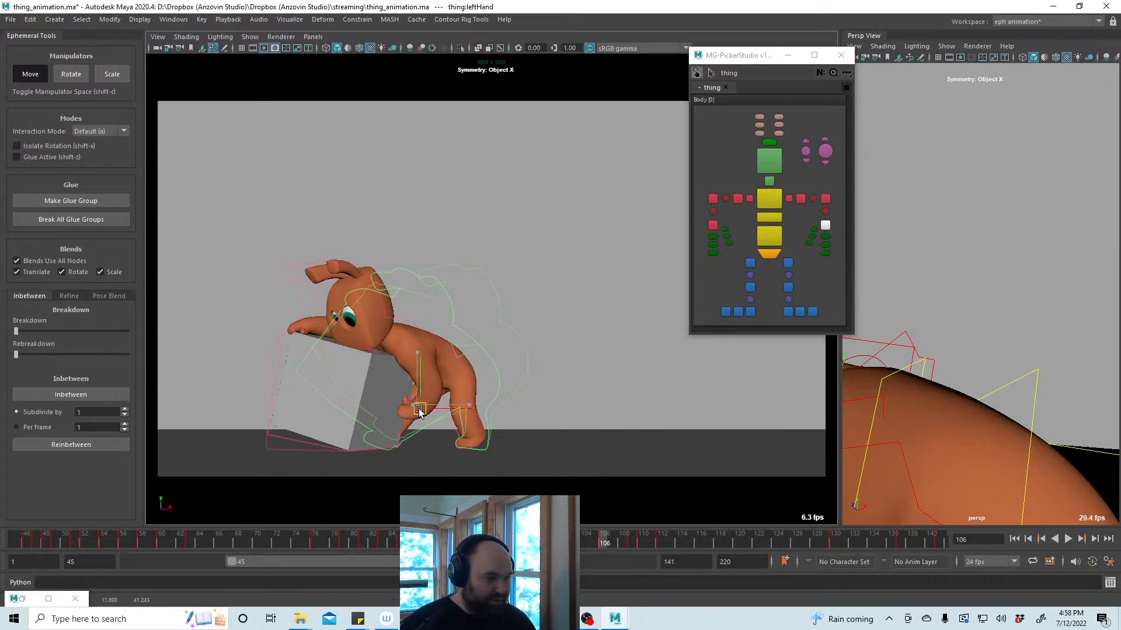
{"action": "left_click_drag", "start_coordinate": [418, 408], "coordinate": [421, 385]}
{"action": "left_click", "coordinate": [427, 386]}
{"action": "key", "text": "alt+v"}
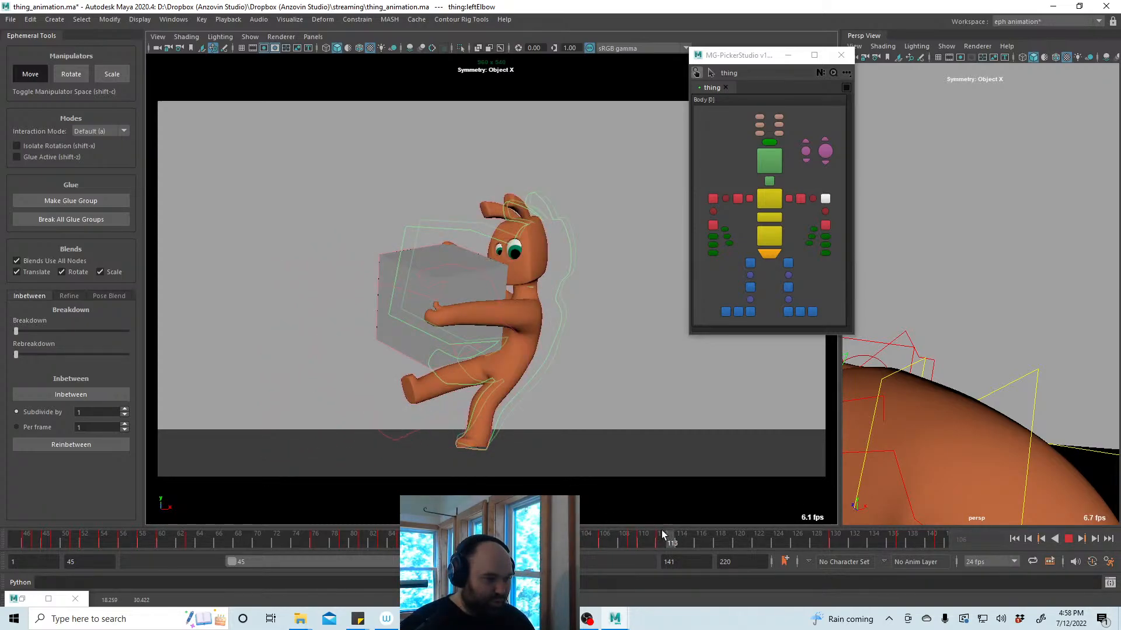
{"action": "left_click", "coordinate": [600, 531]}
{"action": "left_click", "coordinate": [596, 538]}
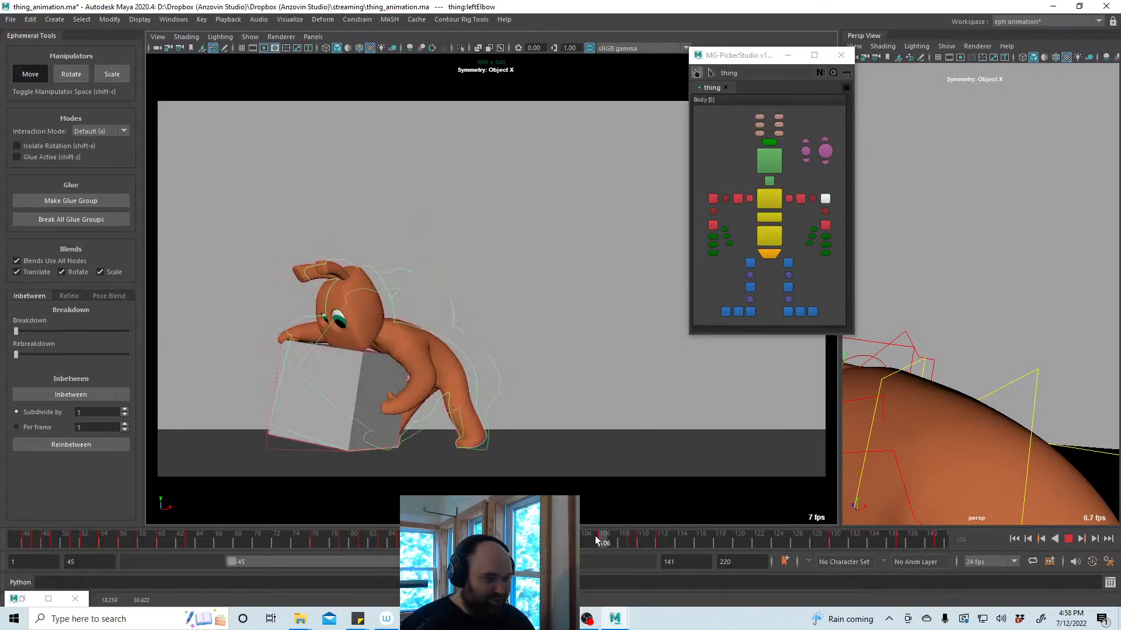
Rotate the left finger joints at frame 109 to adjust the grip on the box, and save the scene
{"action": "mouse_move", "coordinate": [596, 539]}
{"action": "left_mouse_down"}
{"action": "mouse_move", "coordinate": [678, 543]}
{"action": "mouse_move", "coordinate": [607, 544]}
{"action": "mouse_move", "coordinate": [642, 544]}
{"action": "mouse_move", "coordinate": [632, 545]}
{"action": "left_mouse_up"}
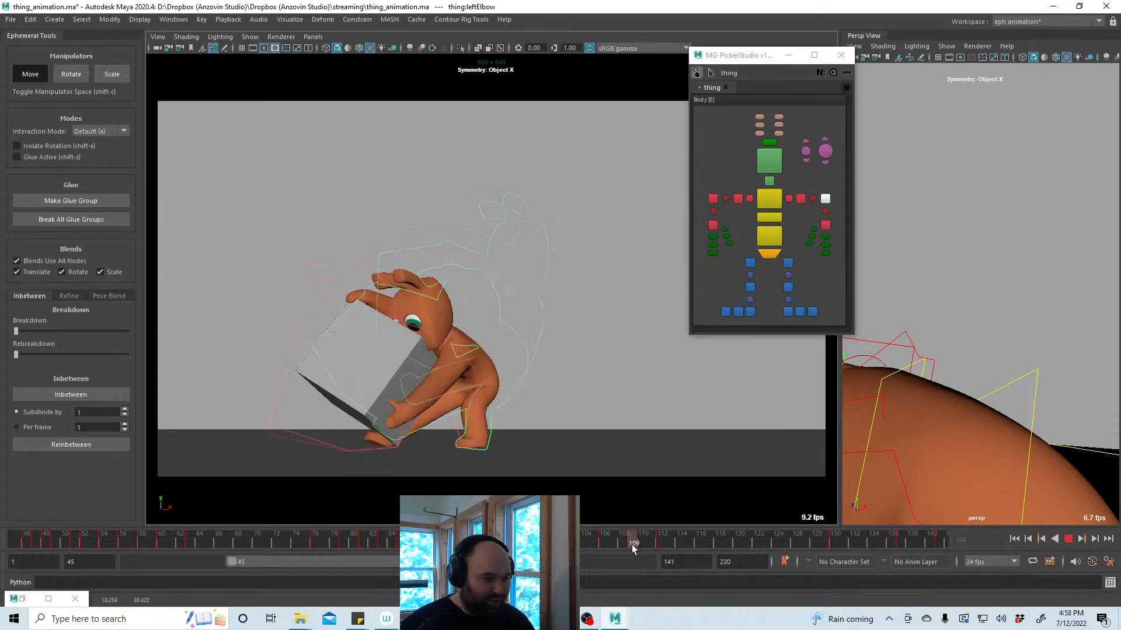
{"action": "left_click", "coordinate": [824, 225]}
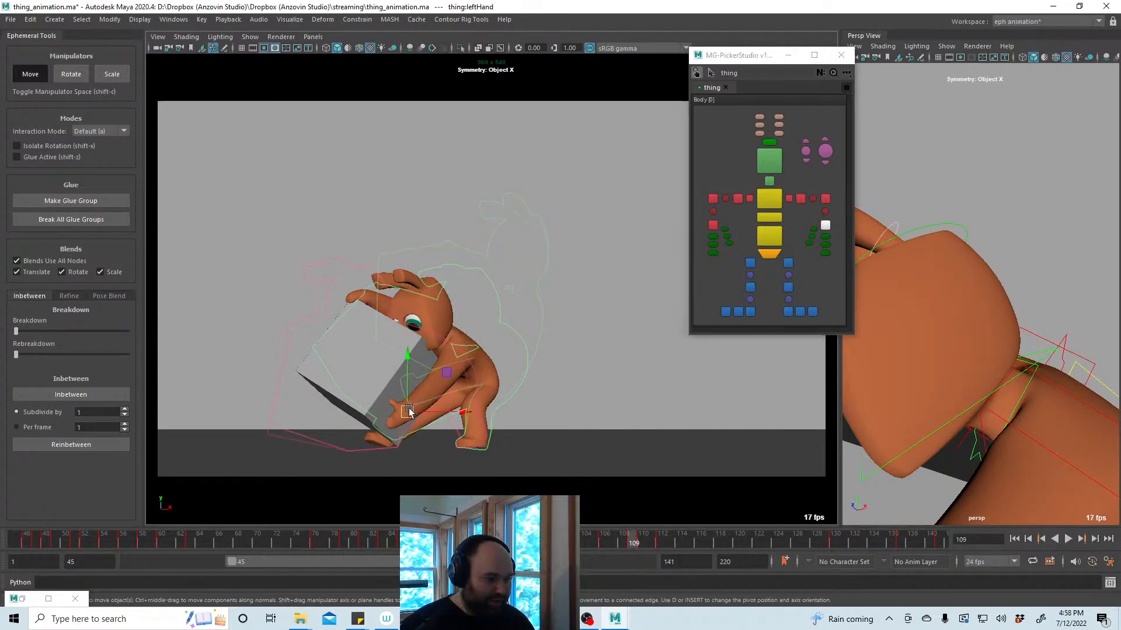
{"action": "key", "text": "e"}
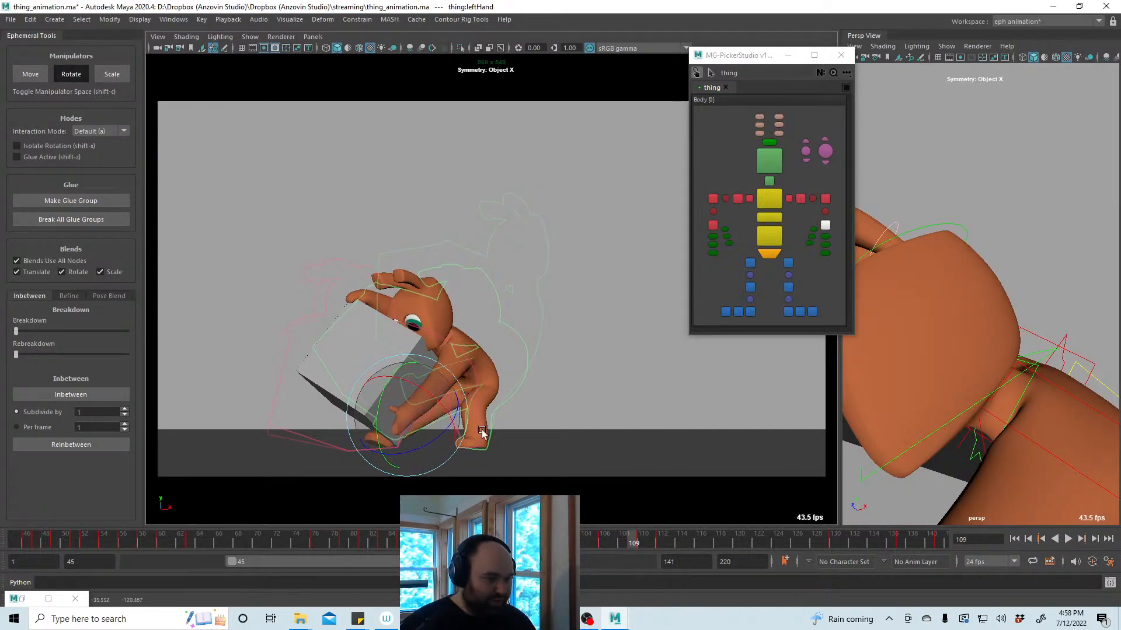
{"action": "left_click_drag", "start_coordinate": [835, 239], "coordinate": [817, 258]}
{"action": "mouse_move", "coordinate": [403, 454]}
{"action": "left_mouse_down"}
{"action": "mouse_move", "coordinate": [424, 464]}
{"action": "mouse_move", "coordinate": [409, 458]}
{"action": "left_mouse_up"}
{"action": "key", "text": "alt+v"}
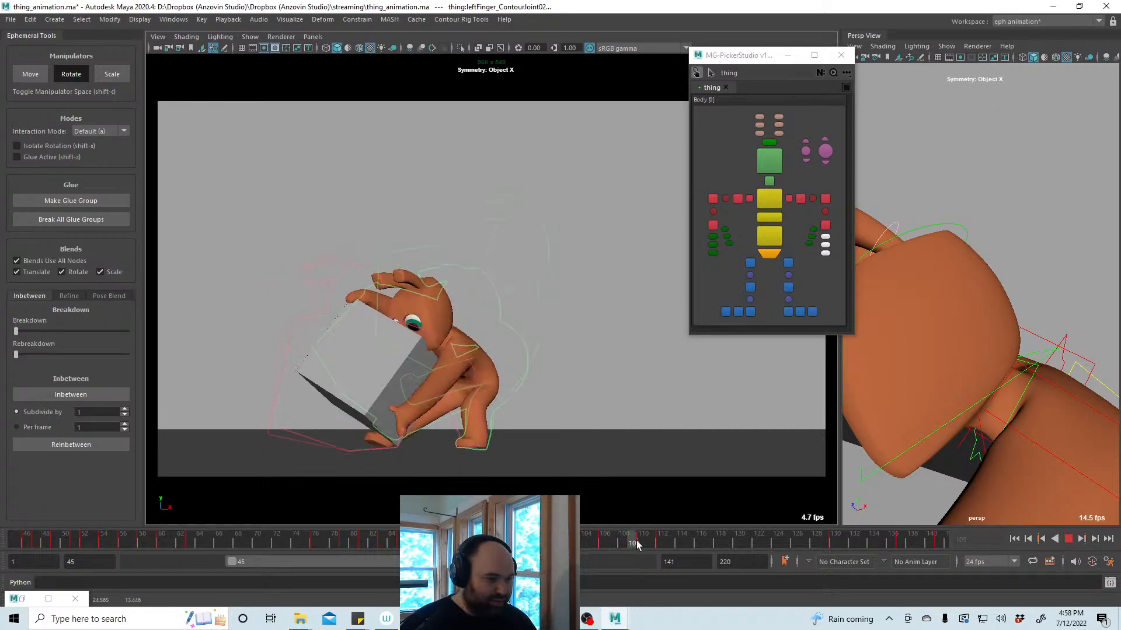
{"action": "left_click_drag", "start_coordinate": [662, 546], "coordinate": [539, 544]}
{"action": "key", "text": "ctrl+s"}
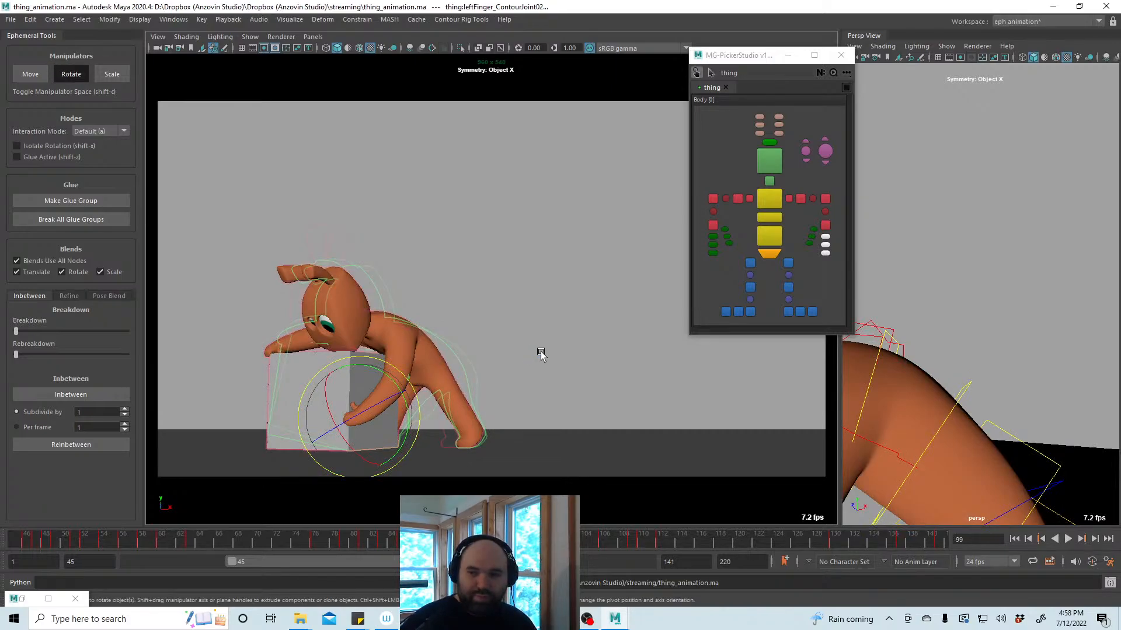
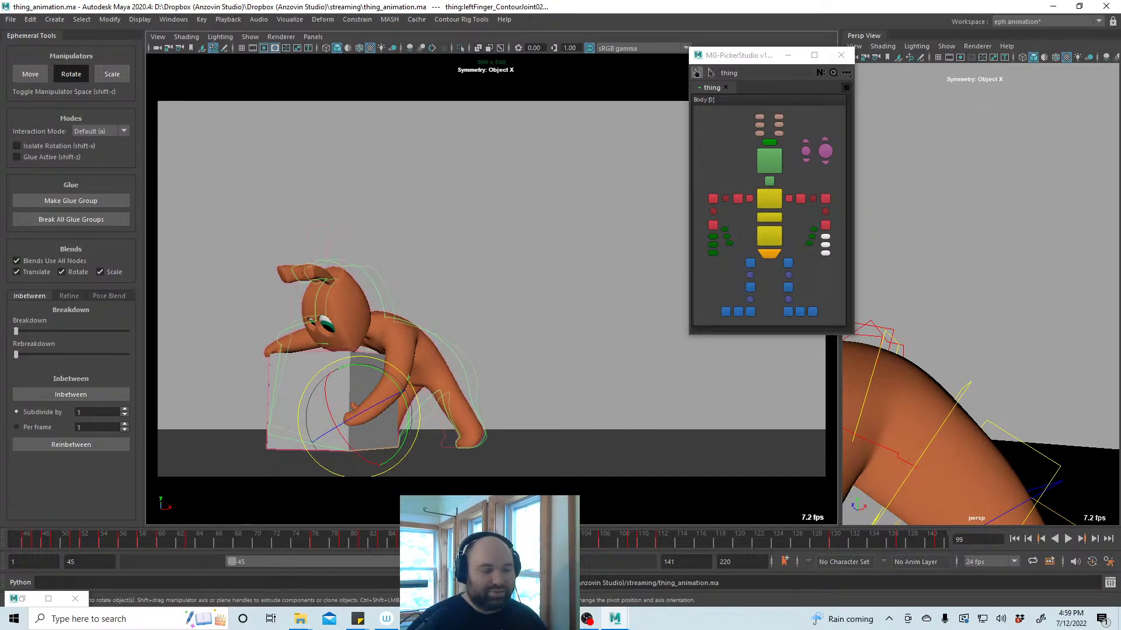
Play the animation and scrub back to frame 99 to review the revised lift
{"action": "key", "text": "alt+v"}
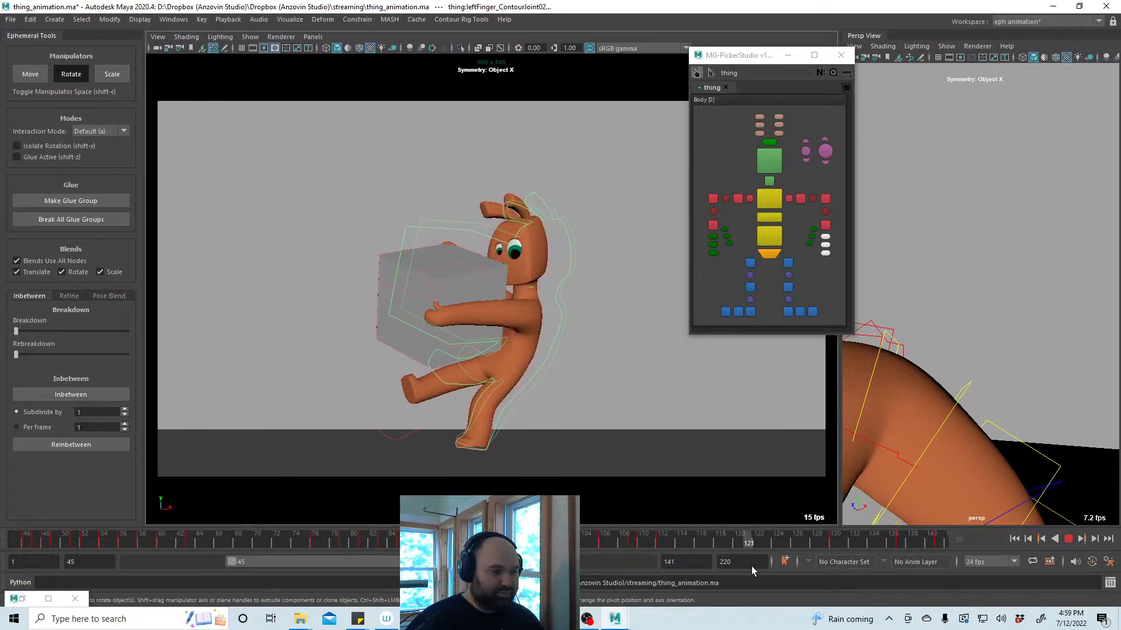
{"action": "left_click_drag", "start_coordinate": [587, 551], "coordinate": [530, 552]}
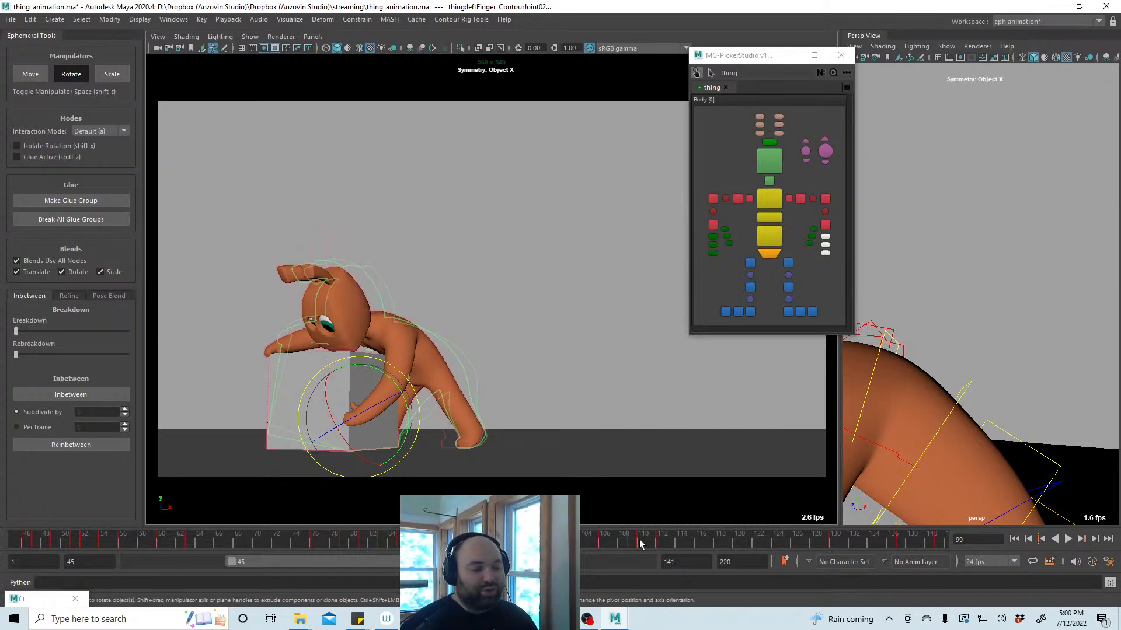
Play the animation repeatedly around the start of the lift near frame 99 to review the revised motion
{"action": "left_click_drag", "start_coordinate": [674, 538], "coordinate": [608, 544], "text": "shift"}
{"action": "key", "text": "alt+v"}
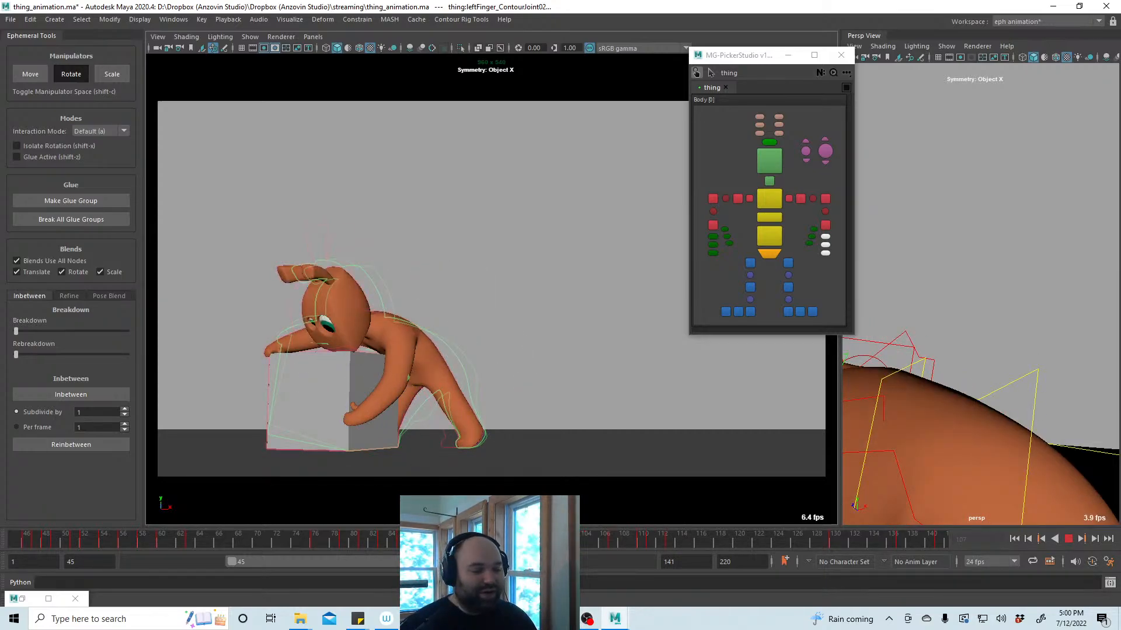
{"action": "key", "text": "alt+v"}
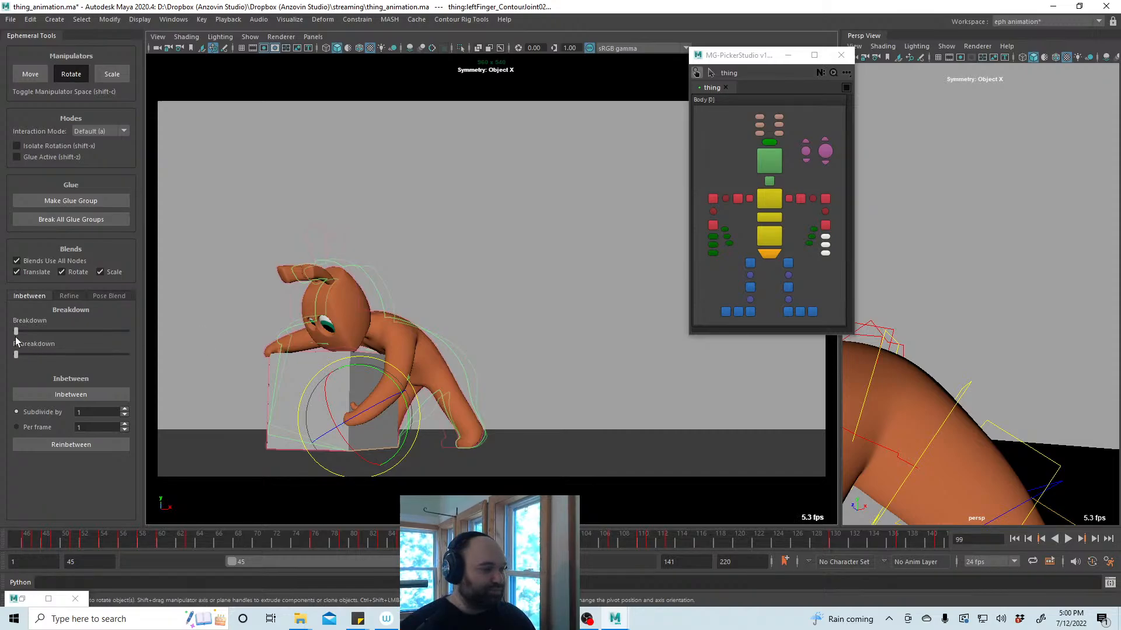
{"action": "left_click", "coordinate": [600, 544]}
{"action": "key", "text": "alt+v"}
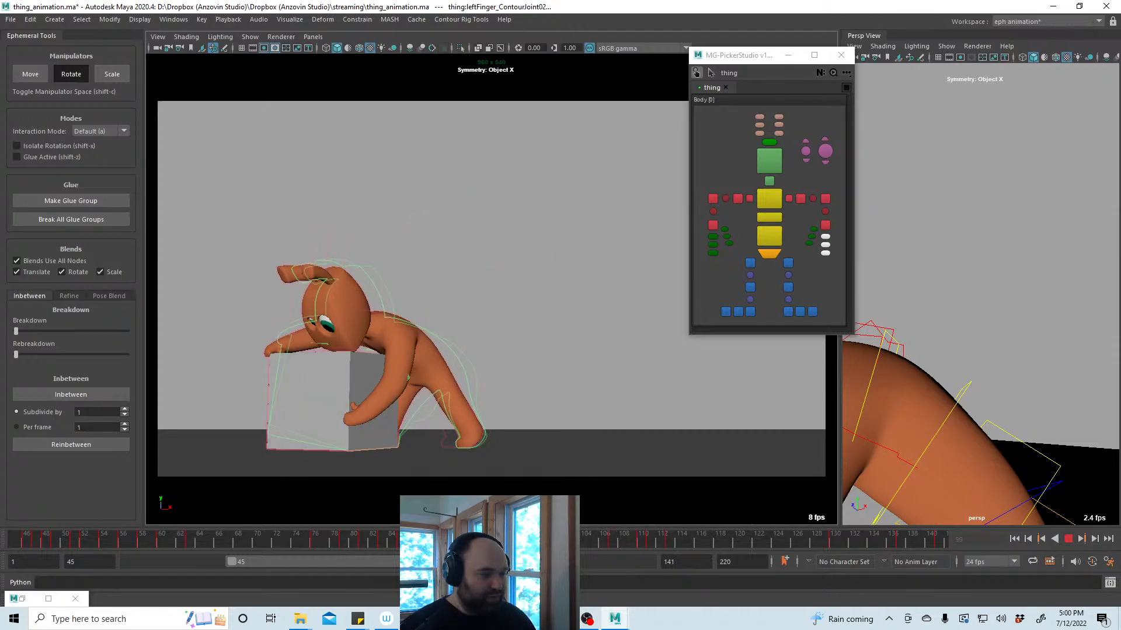
At frame 103, tilt the head down and rotate the upper ear joints, and play back the lift
{"action": "mouse_move", "coordinate": [597, 545]}
{"action": "left_mouse_down"}
{"action": "mouse_move", "coordinate": [612, 545]}
{"action": "mouse_move", "coordinate": [519, 545]}
{"action": "mouse_move", "coordinate": [574, 544]}
{"action": "left_mouse_up"}
{"action": "left_click", "coordinate": [779, 160]}
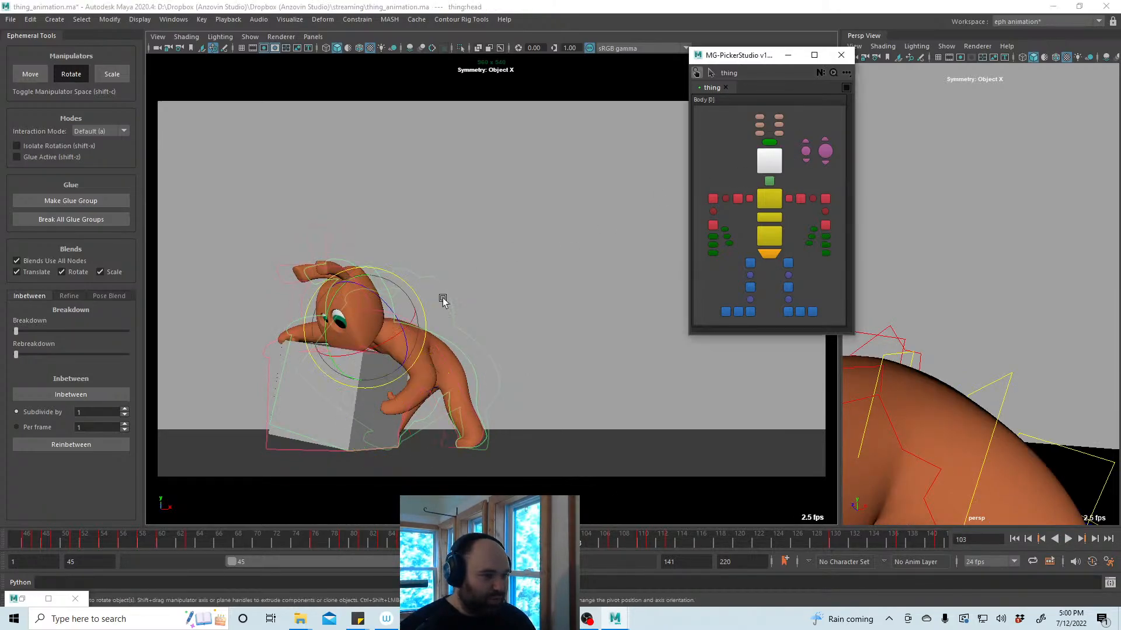
{"action": "left_click_drag", "start_coordinate": [336, 303], "coordinate": [362, 325]}
{"action": "key", "text": "w"}
{"action": "left_click_drag", "start_coordinate": [788, 112], "coordinate": [755, 128]}
{"action": "key", "text": "e"}
{"action": "left_click_drag", "start_coordinate": [277, 304], "coordinate": [260, 289]}
{"action": "key", "text": "alt+v"}
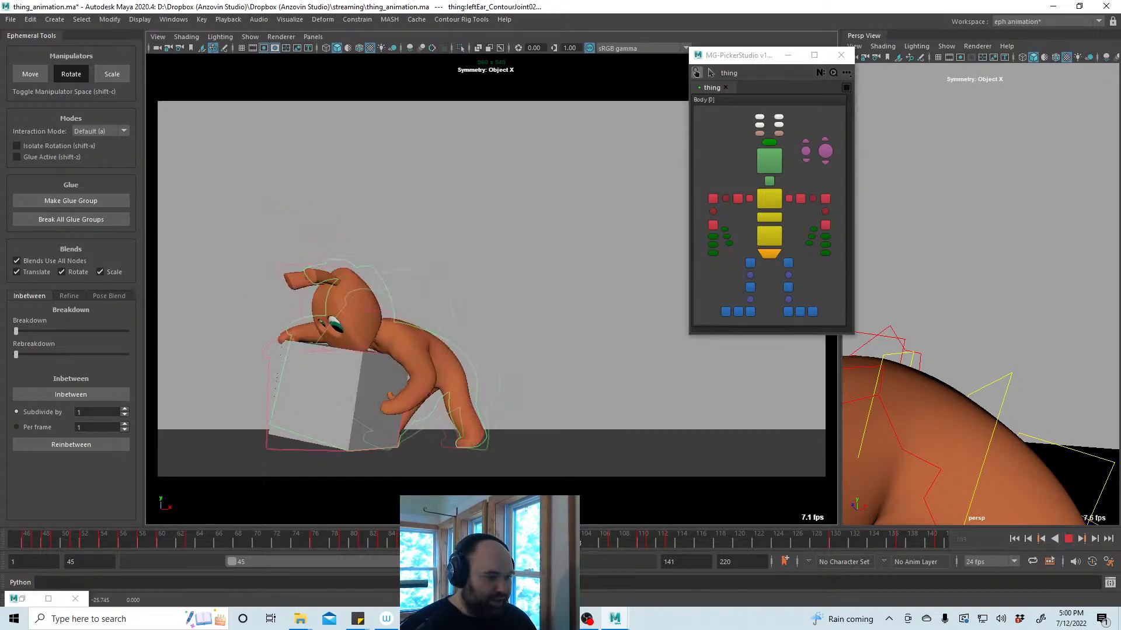
At frame 107, tilt the head down toward the box and shift it slightly
{"action": "left_click", "coordinate": [614, 541]}
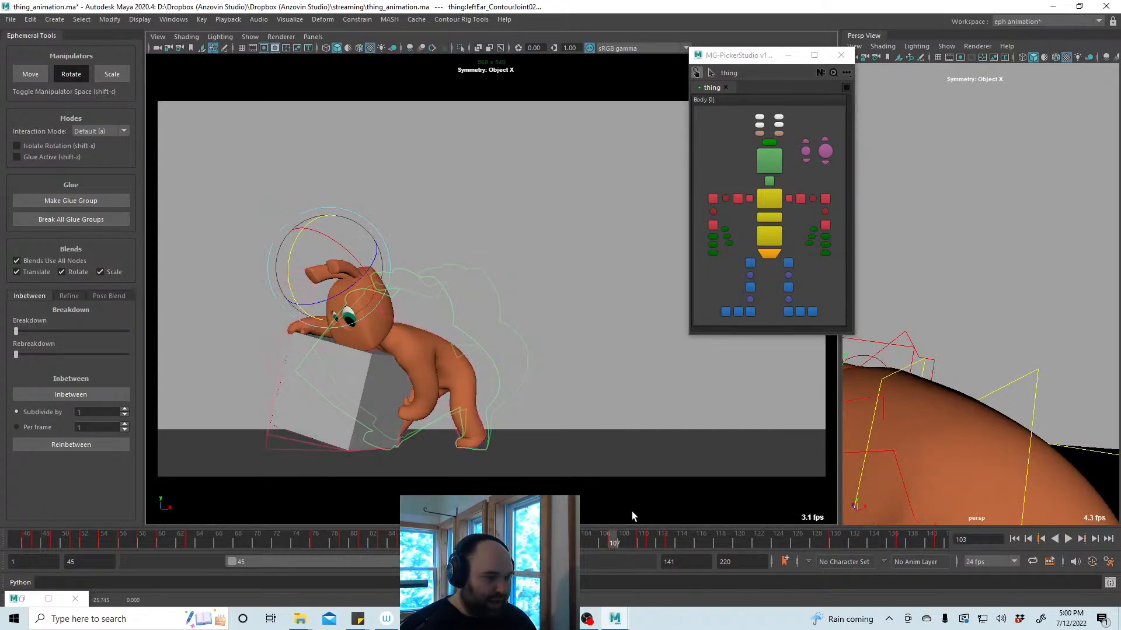
{"action": "left_click", "coordinate": [770, 161]}
{"action": "left_click_drag", "start_coordinate": [345, 302], "coordinate": [374, 328]}
{"action": "key", "text": "w"}
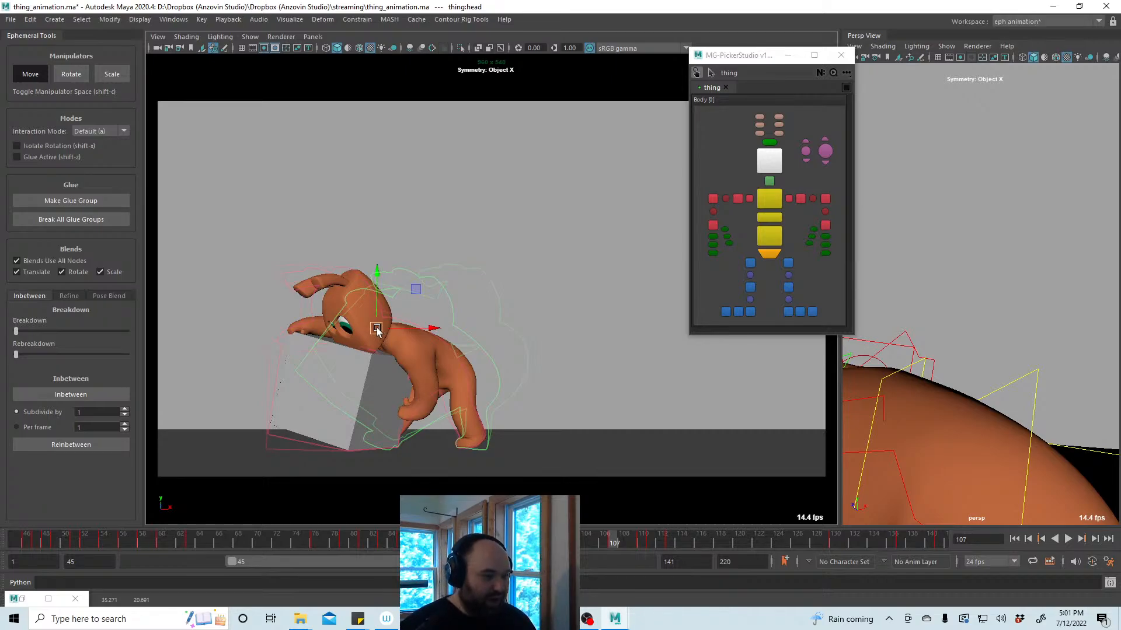
{"action": "left_click_drag", "start_coordinate": [377, 330], "coordinate": [388, 334]}
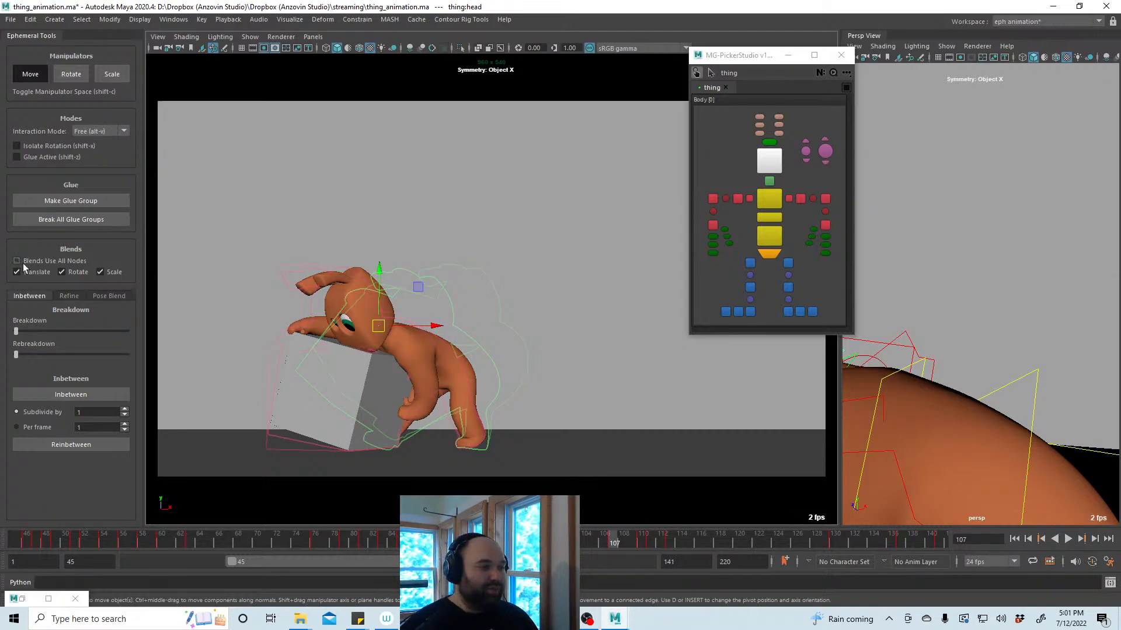
Rebreakdown the head at frame 107 with blending limited to the selected nodes, and fine-tune its rotation
{"action": "left_click", "coordinate": [70, 296]}
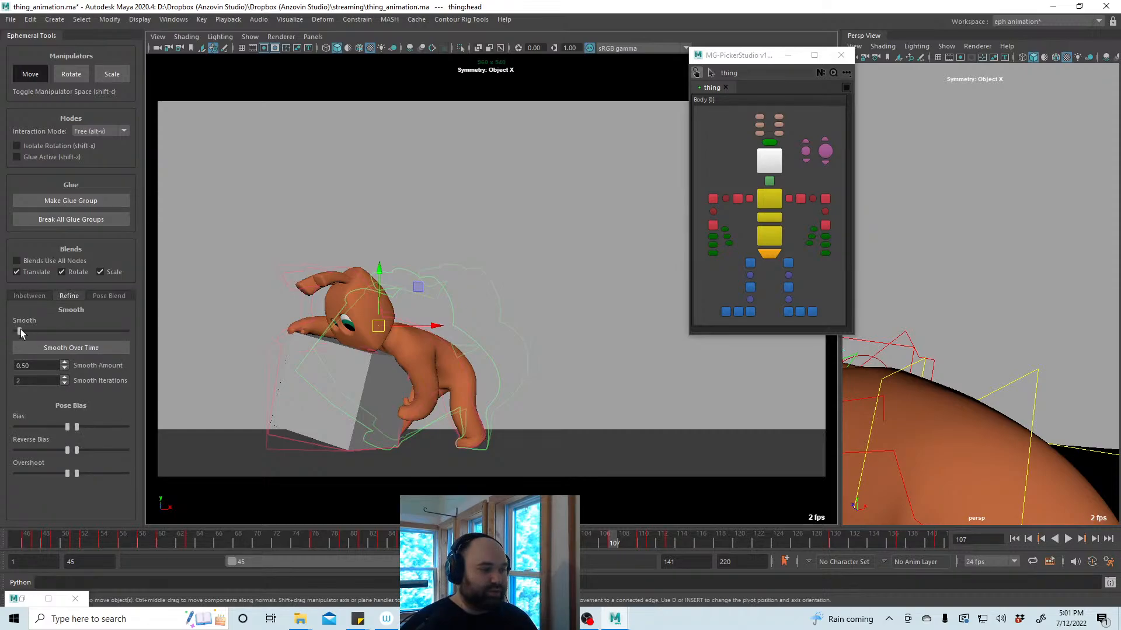
{"action": "mouse_move", "coordinate": [21, 333]}
{"action": "left_mouse_down"}
{"action": "mouse_move", "coordinate": [114, 336]}
{"action": "mouse_move", "coordinate": [1, 339]}
{"action": "mouse_move", "coordinate": [156, 341]}
{"action": "mouse_move", "coordinate": [1, 333]}
{"action": "left_mouse_up"}
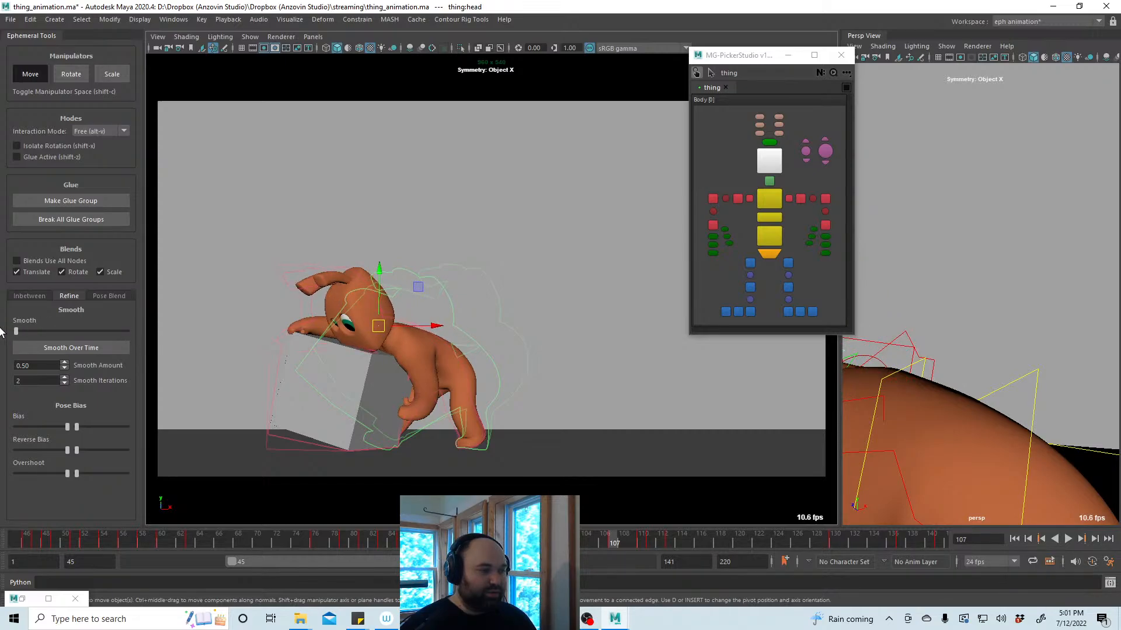
{"action": "left_click", "coordinate": [29, 296]}
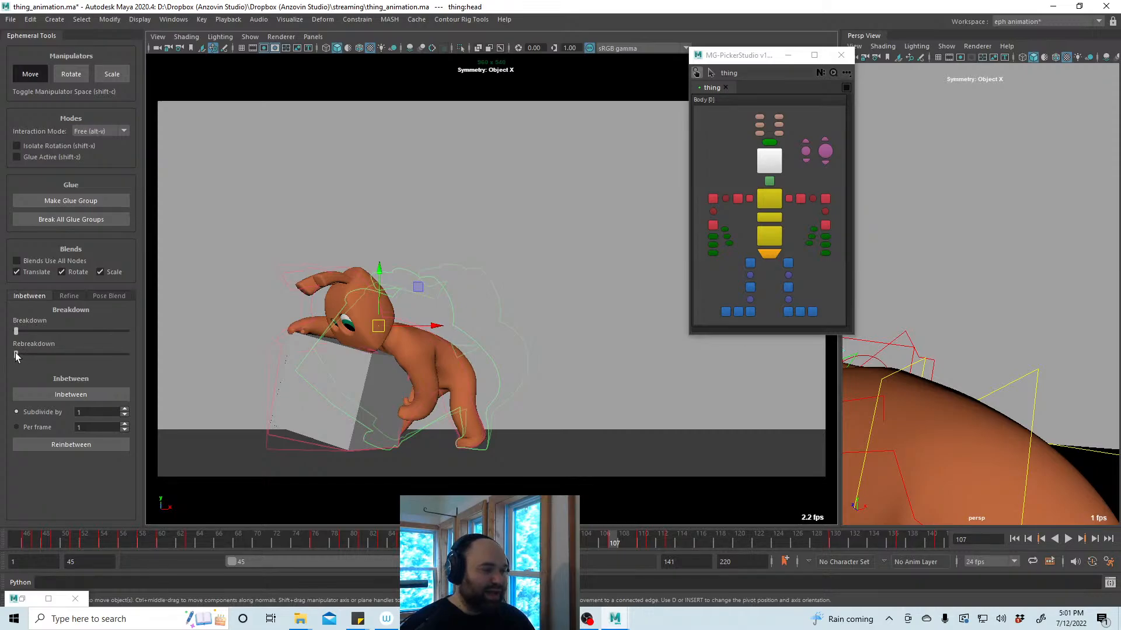
{"action": "left_click_drag", "start_coordinate": [20, 356], "coordinate": [41, 343]}
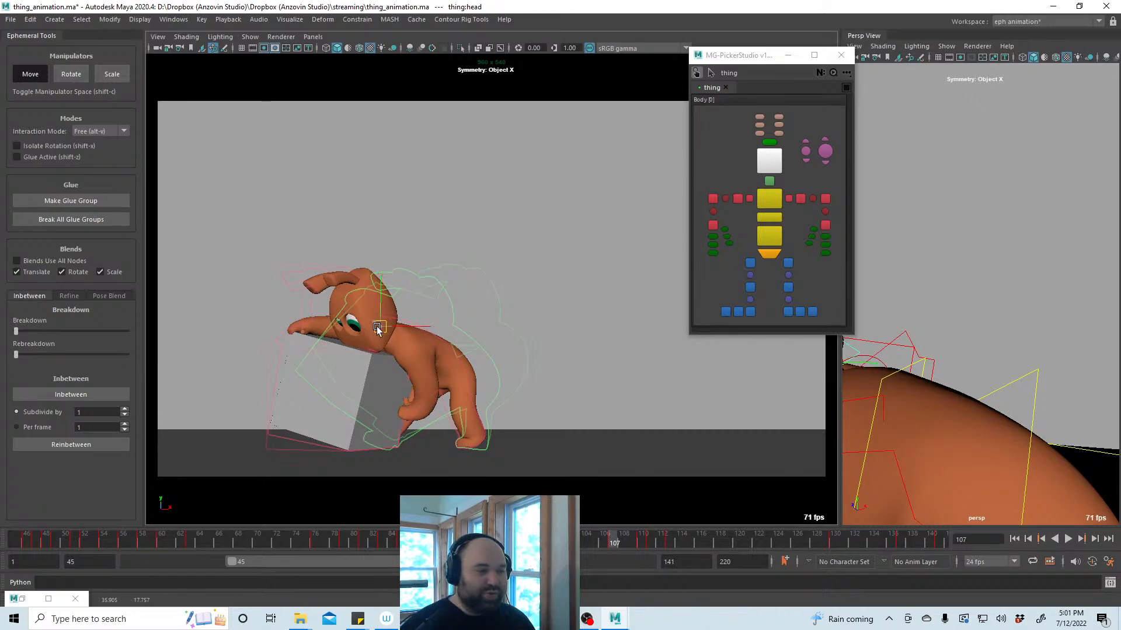
{"action": "key", "text": "e"}
{"action": "left_click_drag", "start_coordinate": [355, 300], "coordinate": [356, 303]}
Rebreakdown the upper ear joints at frame 107, rotate them slightly upward, and save the scene
{"action": "left_click_drag", "start_coordinate": [791, 116], "coordinate": [752, 129]}
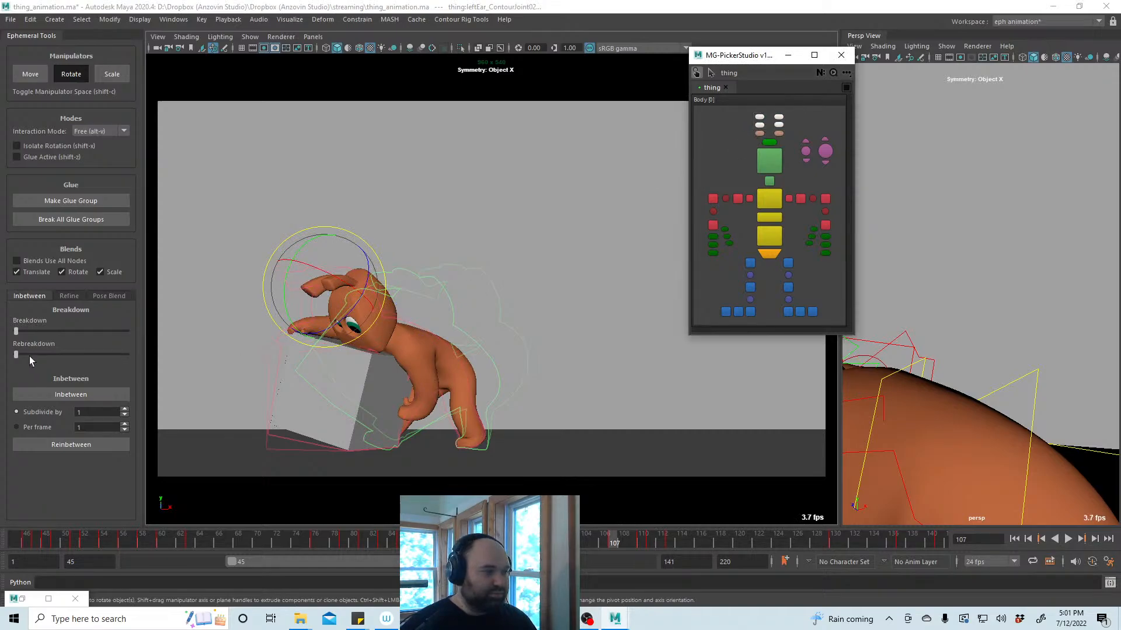
{"action": "left_click_drag", "start_coordinate": [19, 354], "coordinate": [39, 354]}
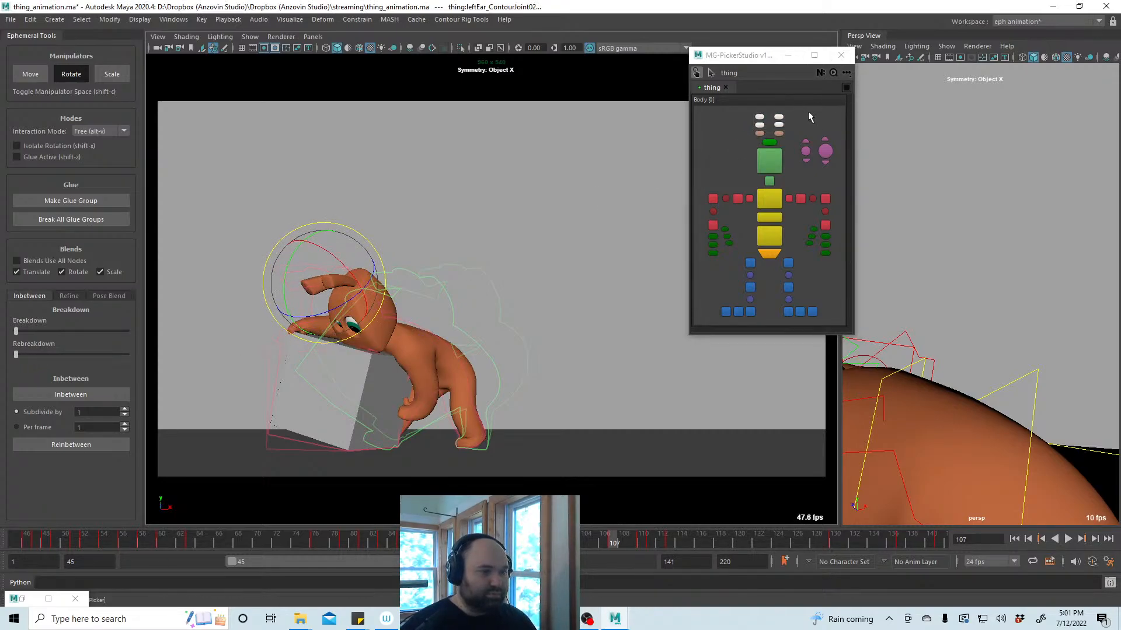
{"action": "left_click_drag", "start_coordinate": [807, 111], "coordinate": [744, 126]}
{"action": "left_click_drag", "start_coordinate": [283, 287], "coordinate": [280, 280]}
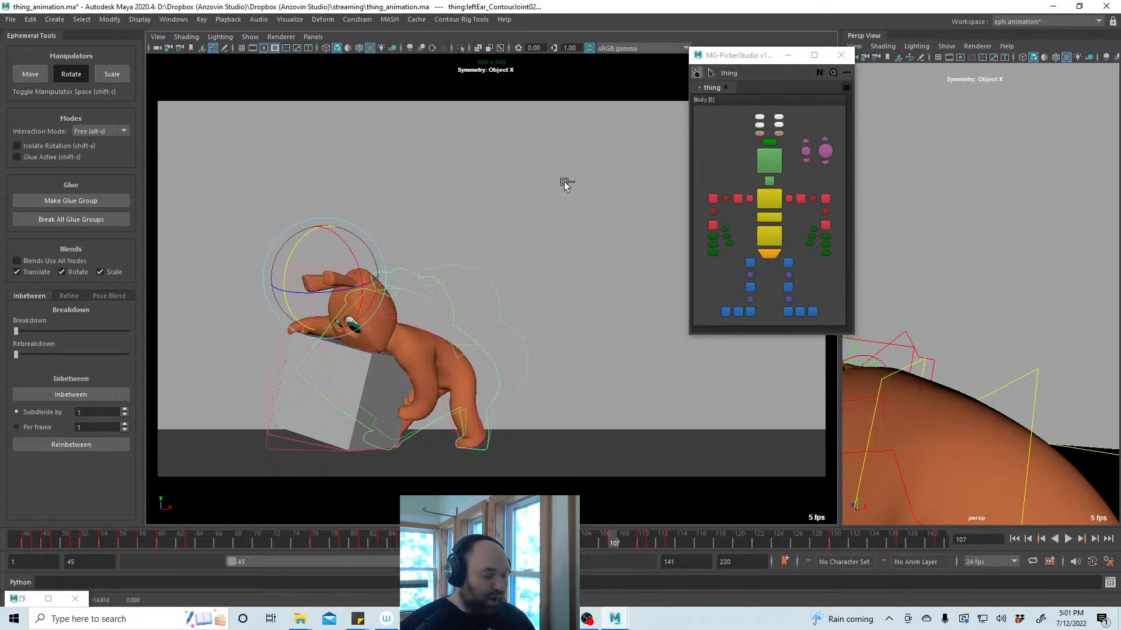
{"action": "key", "text": "ctrl+s"}
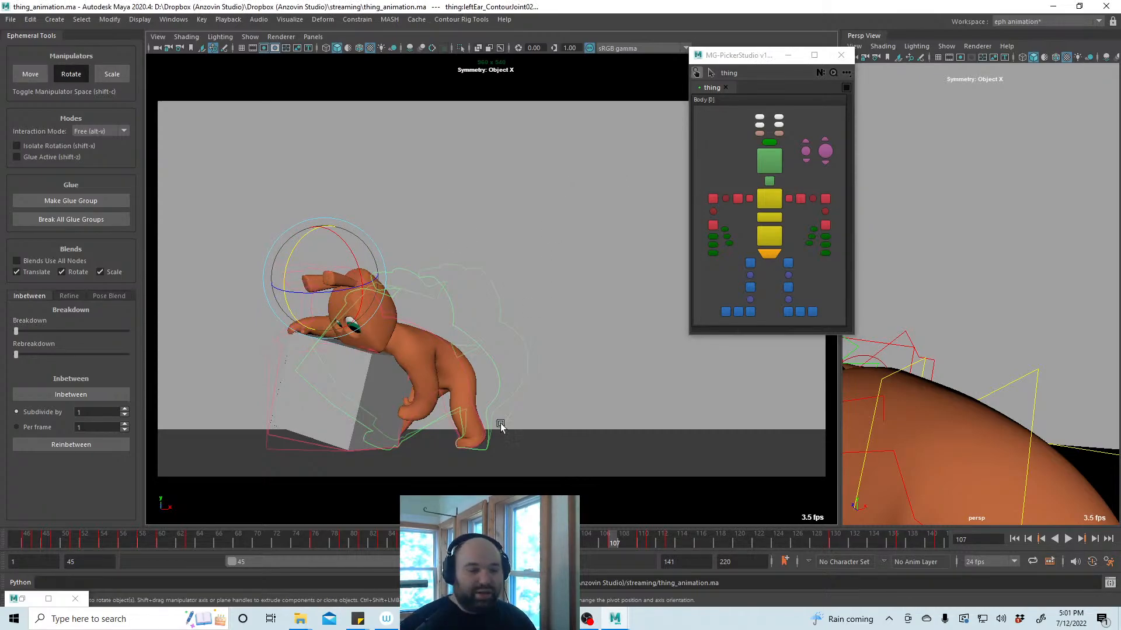
Play and scrub the lift forward to frame 120, and extend the playback range to frame 220
{"action": "key", "text": "alt+v"}
{"action": "mouse_move", "coordinate": [508, 544]}
{"action": "left_mouse_down"}
{"action": "mouse_move", "coordinate": [883, 543]}
{"action": "mouse_move", "coordinate": [647, 555]}
{"action": "mouse_move", "coordinate": [738, 551]}
{"action": "left_mouse_up"}
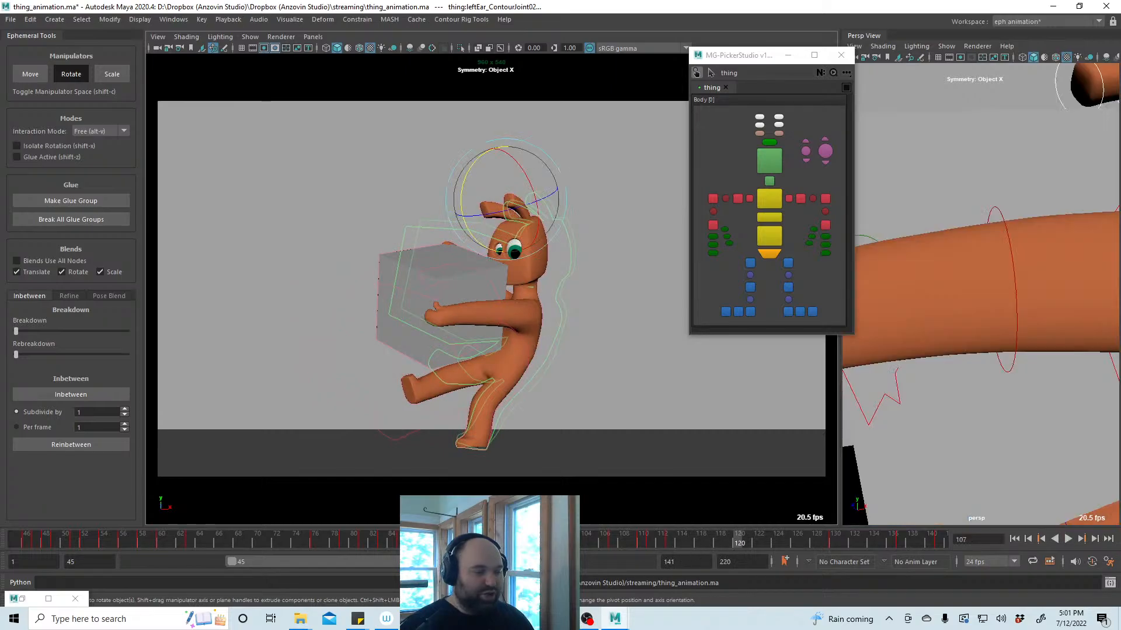
{"action": "left_click_drag", "start_coordinate": [458, 561], "coordinate": [650, 561]}
At frame 206, rotate the whole body backward from the middle spine control in All interaction mode
{"action": "left_click_drag", "start_coordinate": [843, 541], "coordinate": [874, 548]}
{"action": "left_click", "coordinate": [769, 217]}
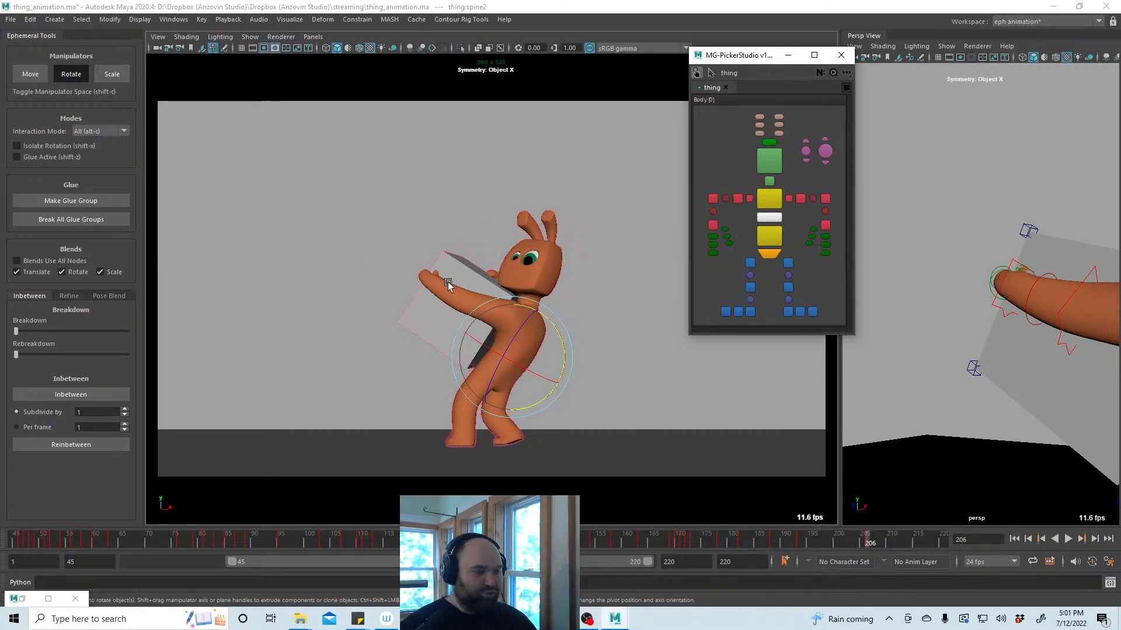
{"action": "left_click_drag", "start_coordinate": [560, 316], "coordinate": [516, 368]}
{"action": "key", "text": "w"}
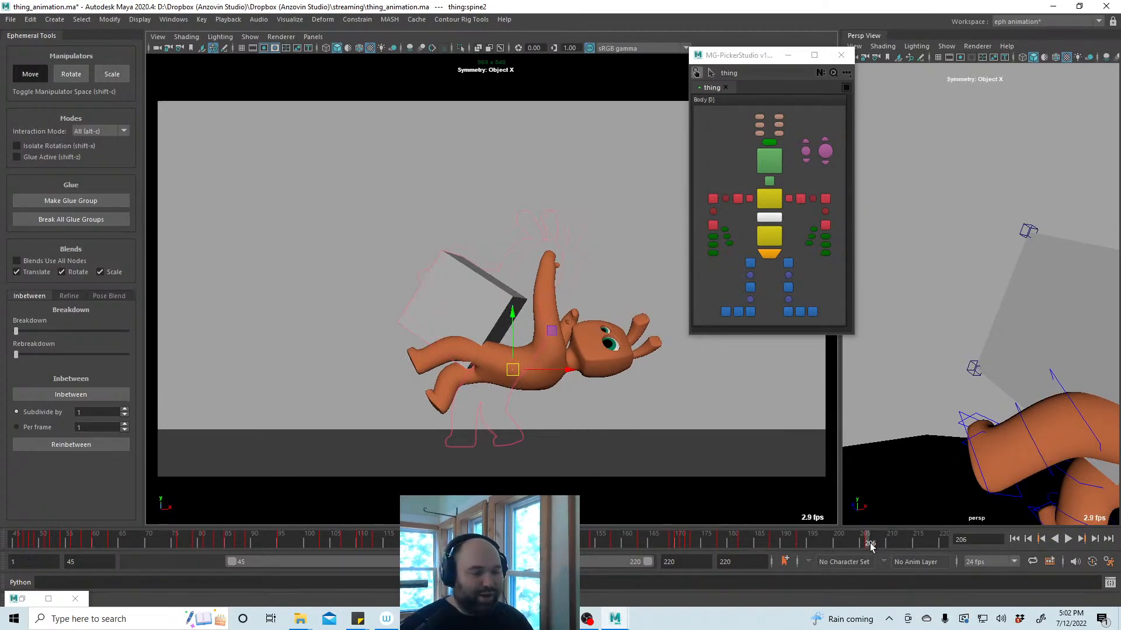
At frame 199, enable Blends Use All Nodes and set the interaction mode to Default
{"action": "left_click_drag", "start_coordinate": [870, 546], "coordinate": [828, 544]}
{"action": "left_click", "coordinate": [57, 261]}
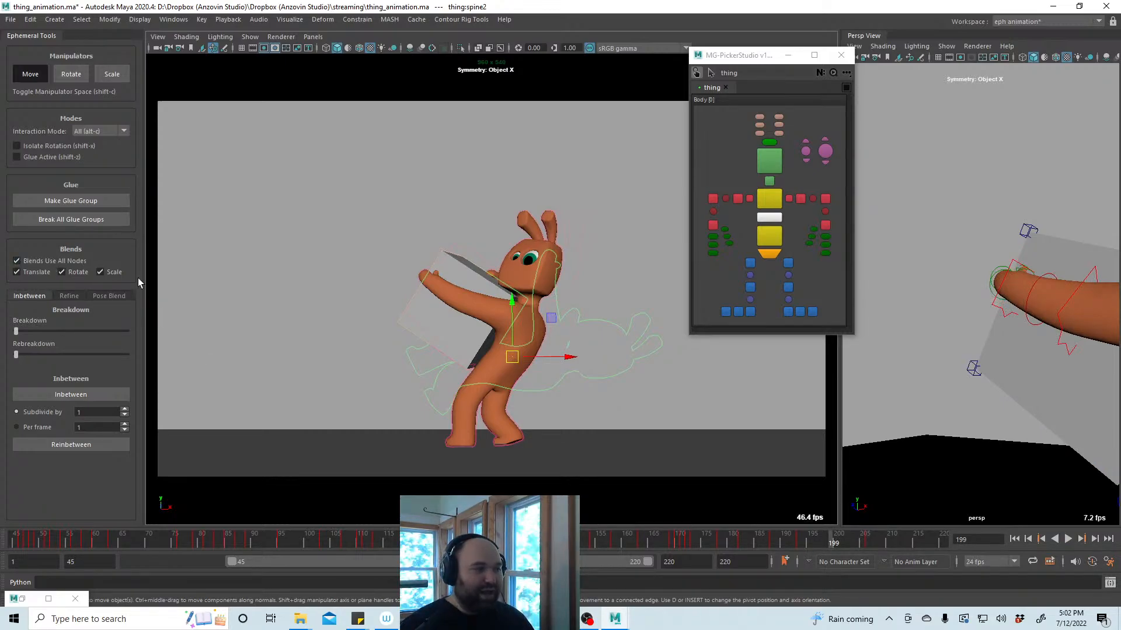
{"action": "left_click", "coordinate": [98, 131]}
{"action": "left_click", "coordinate": [99, 194]}
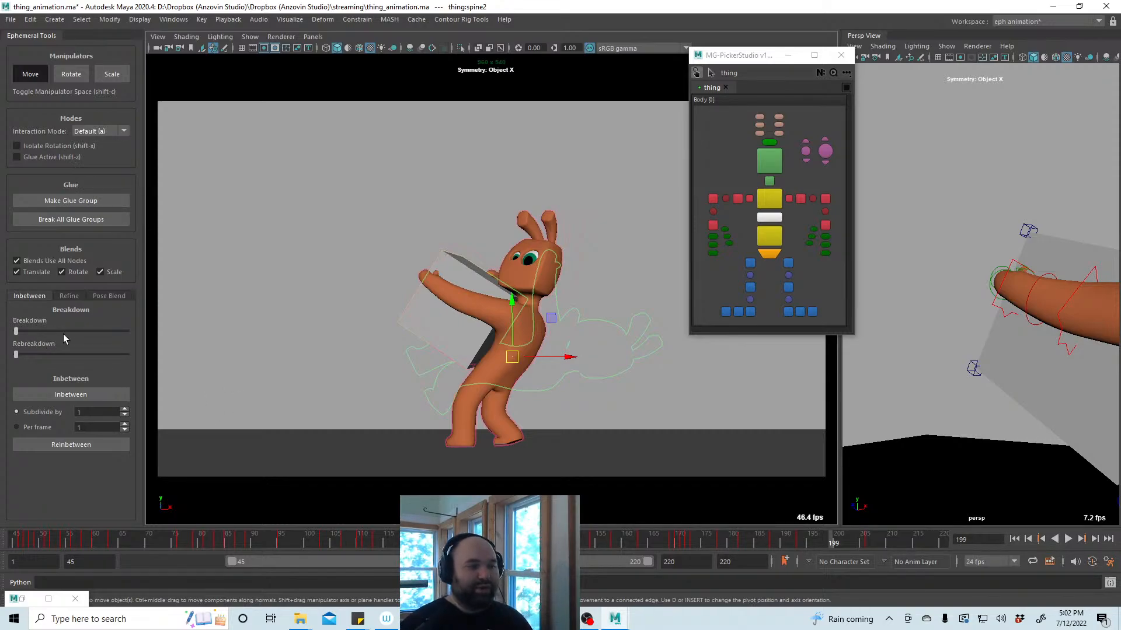
Try a whole-body breakdown about halfway between the surrounding poses at frame 199, and delete its key
{"action": "right_click_drag", "start_coordinate": [1026, 400], "coordinate": [1006, 380], "text": "alt"}
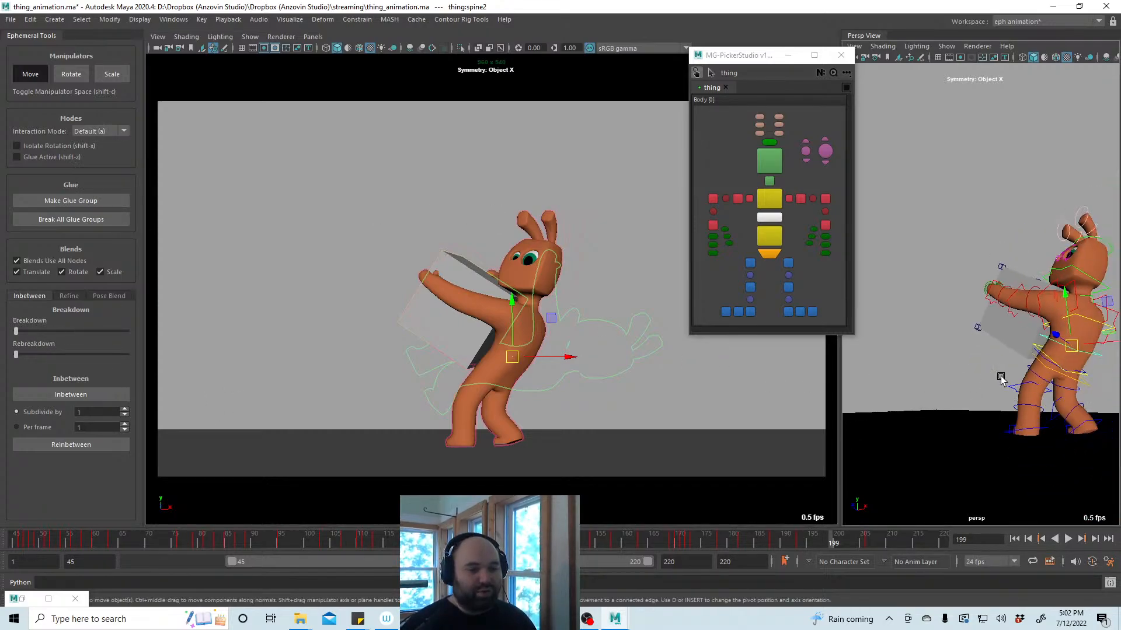
{"action": "left_click_drag", "start_coordinate": [1006, 379], "coordinate": [986, 400], "text": "alt"}
{"action": "middle_click_drag", "start_coordinate": [986, 401], "coordinate": [962, 398], "text": "alt"}
{"action": "right_click_drag", "start_coordinate": [962, 398], "coordinate": [962, 316], "text": "alt"}
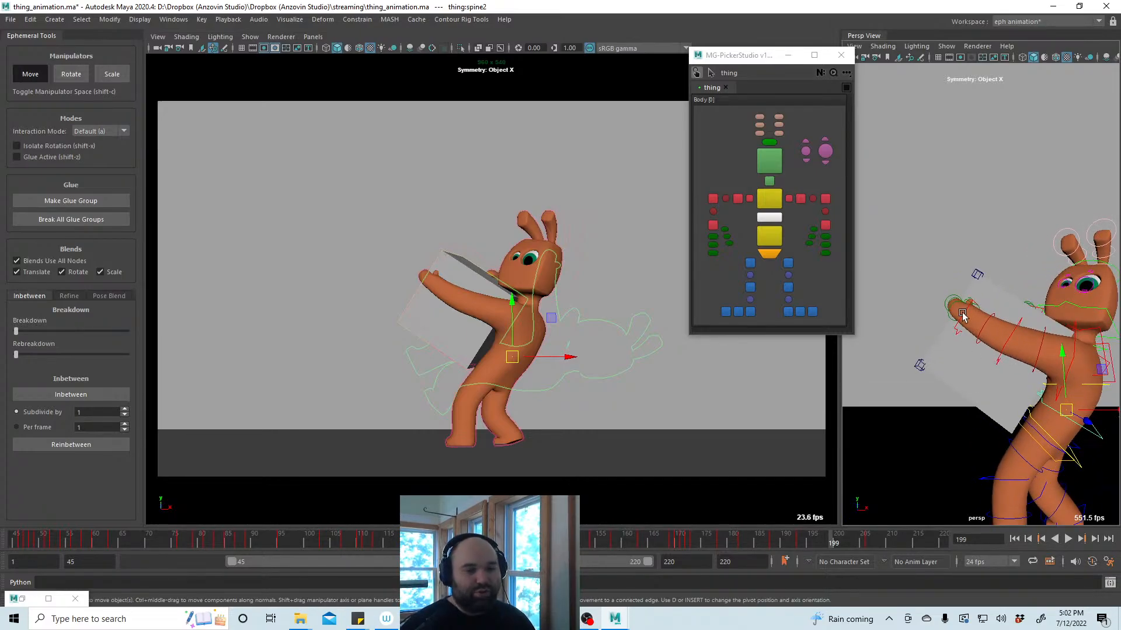
{"action": "middle_click_drag", "start_coordinate": [1005, 412], "coordinate": [977, 386], "text": "alt"}
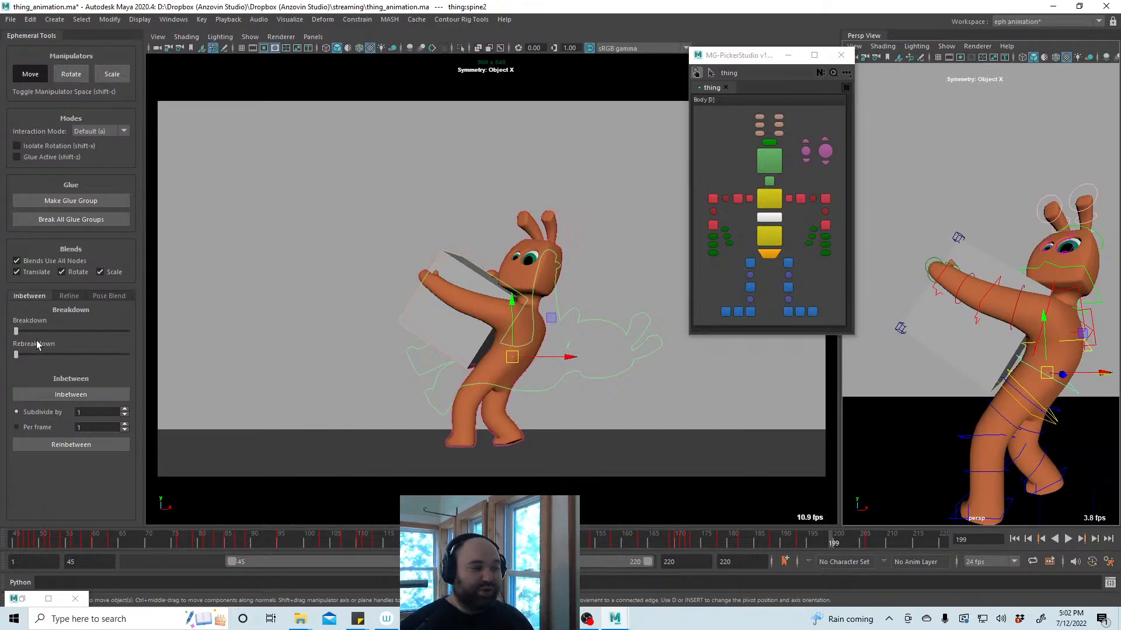
{"action": "left_click_drag", "start_coordinate": [18, 331], "coordinate": [70, 346]}
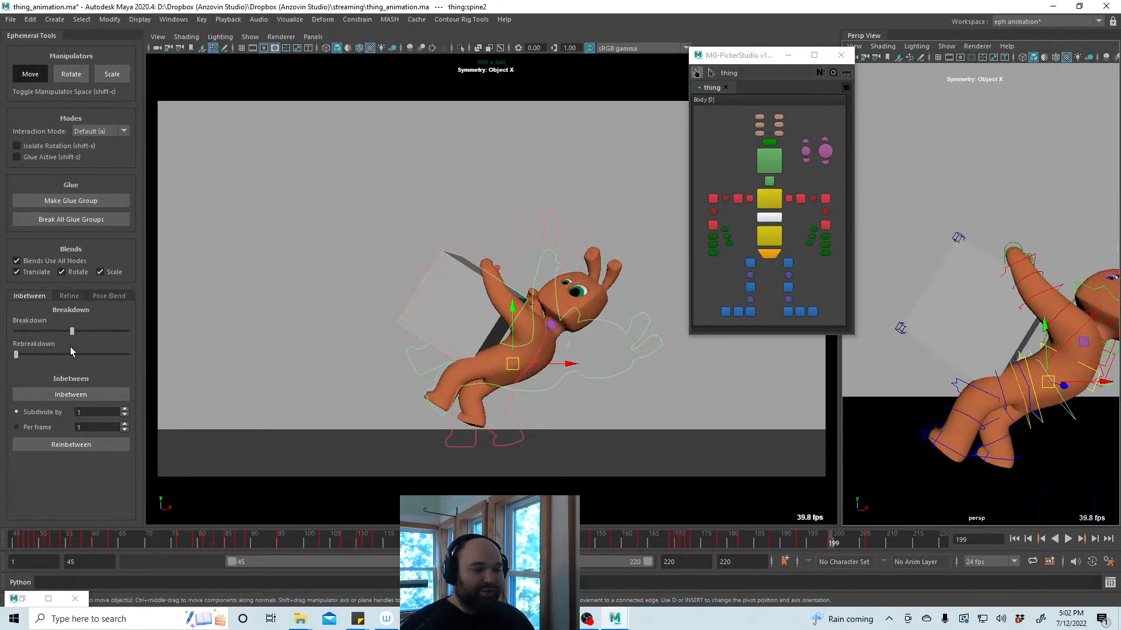
{"action": "right_click", "coordinate": [834, 543]}
{"action": "left_click", "coordinate": [877, 354]}
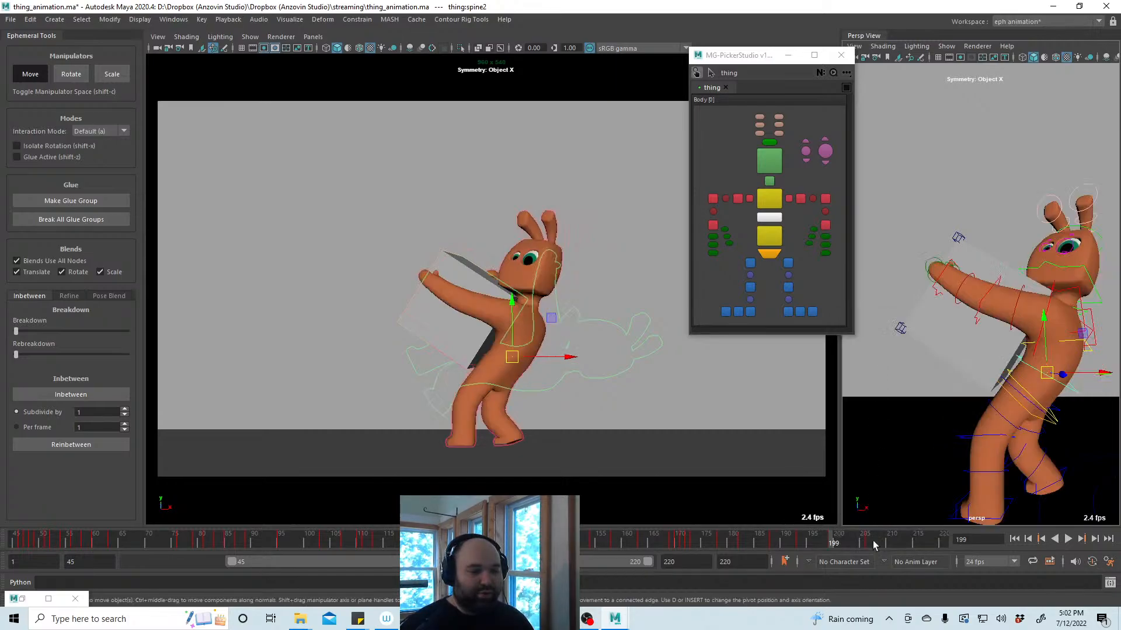
At frame 207, twist the whole body around the middle spine control in All interaction mode
{"action": "left_click", "coordinate": [873, 543]}
{"action": "key", "text": "alt+c"}
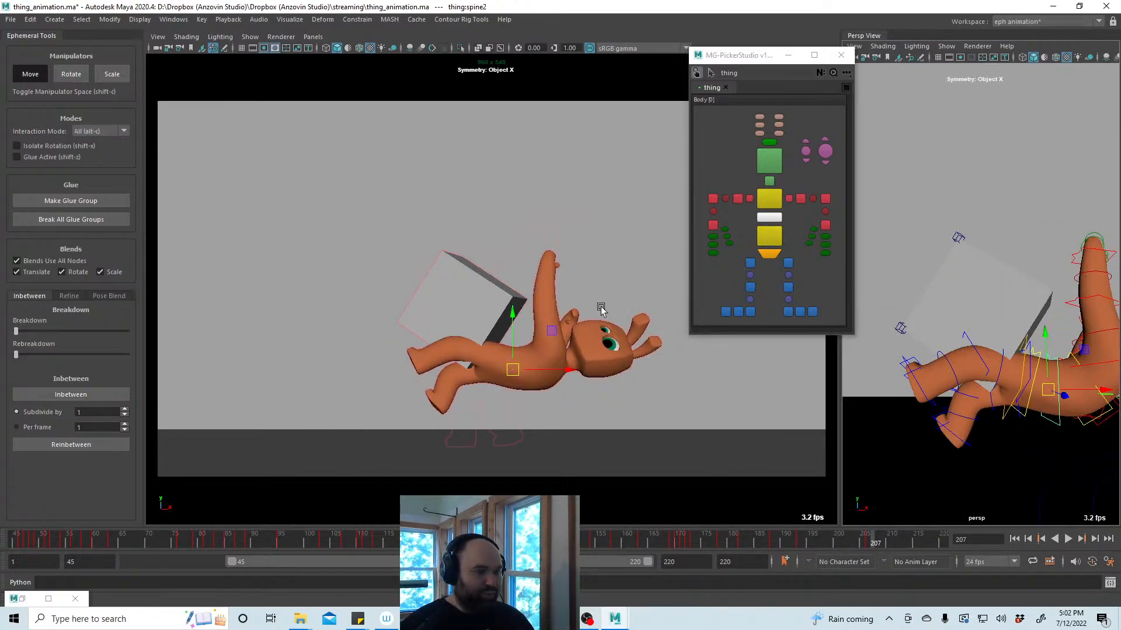
{"action": "key", "text": "e"}
{"action": "left_click_drag", "start_coordinate": [521, 344], "coordinate": [545, 400]}
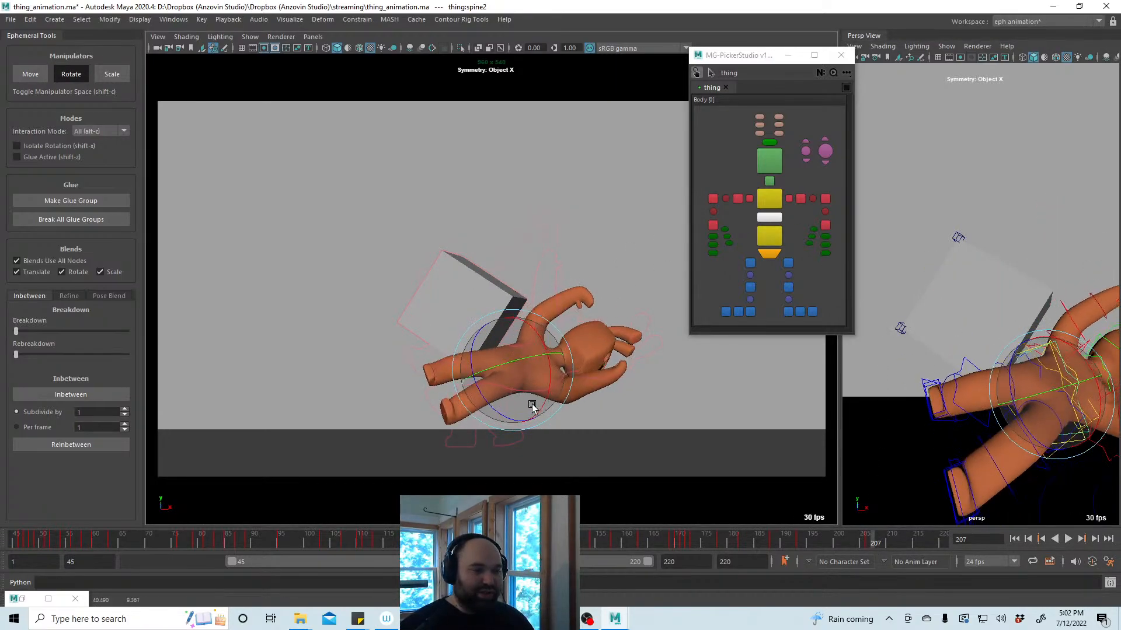
{"action": "key", "text": "w"}
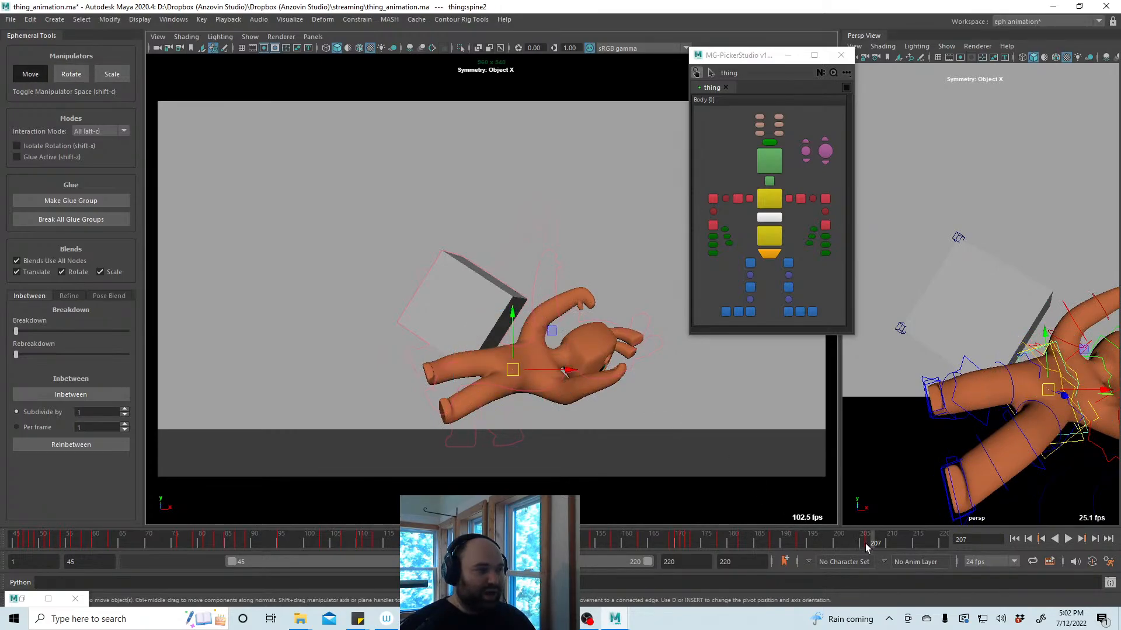
Try a breakdown toward the twisted body pose at frame 199 in All mode, and reset the blend
{"action": "left_click", "coordinate": [835, 542]}
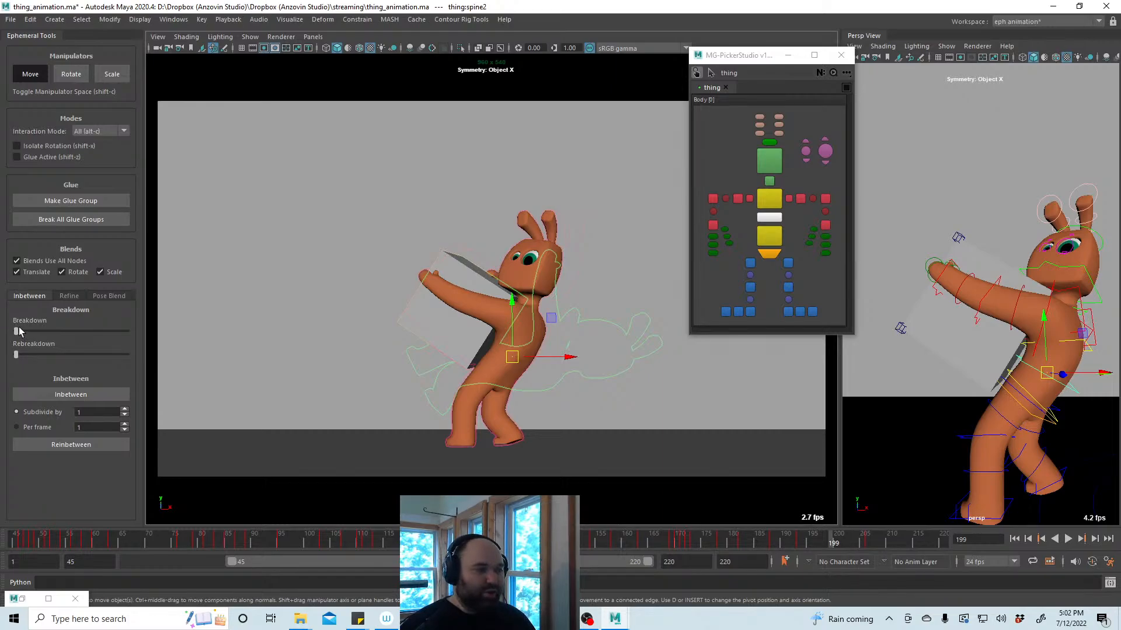
{"action": "left_click_drag", "start_coordinate": [32, 336], "coordinate": [6, 340]}
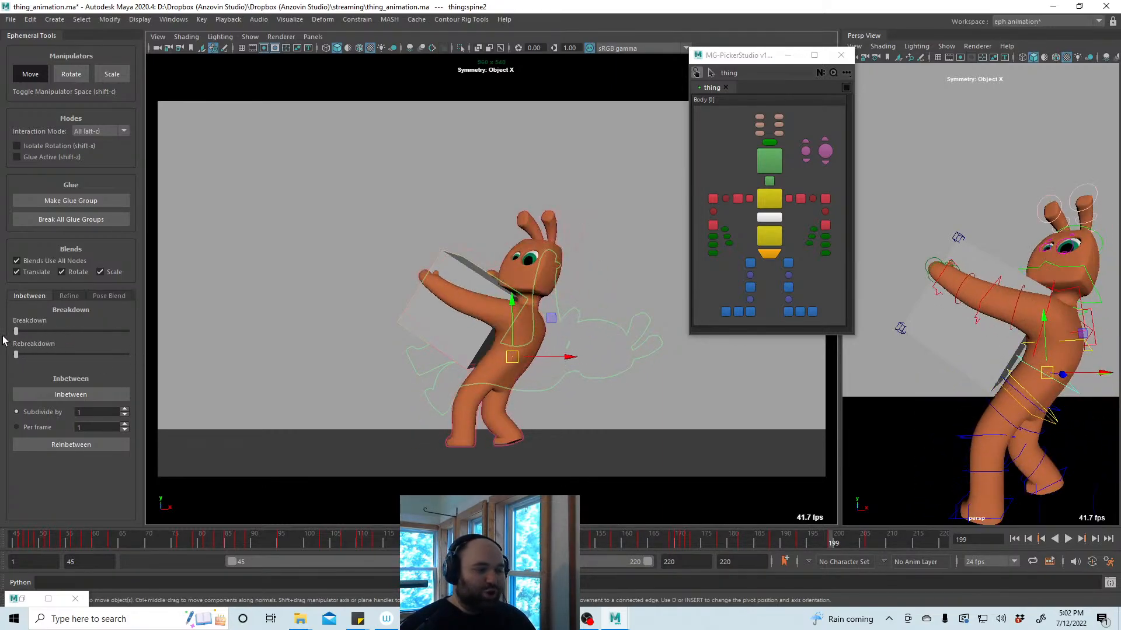
{"action": "right_click", "coordinate": [843, 545]}
{"action": "left_click", "coordinate": [815, 378]}
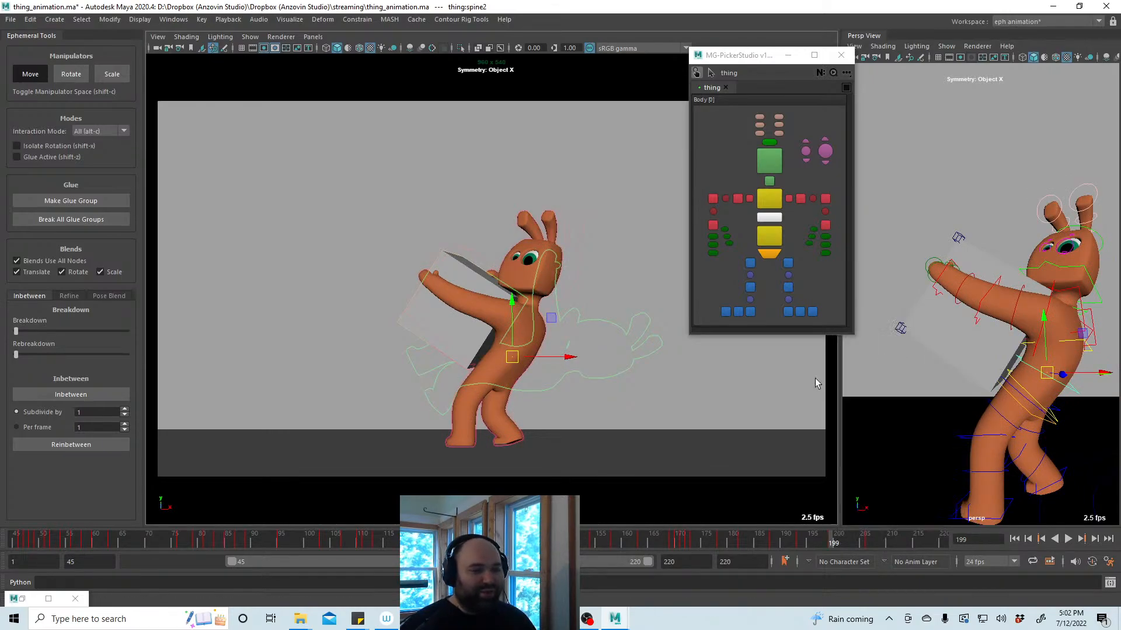
Set the interaction mode to Default and blend a whole-body breakdown toward the twisted pose at frame 200
{"action": "left_click", "coordinate": [104, 131]}
{"action": "left_click", "coordinate": [109, 143]}
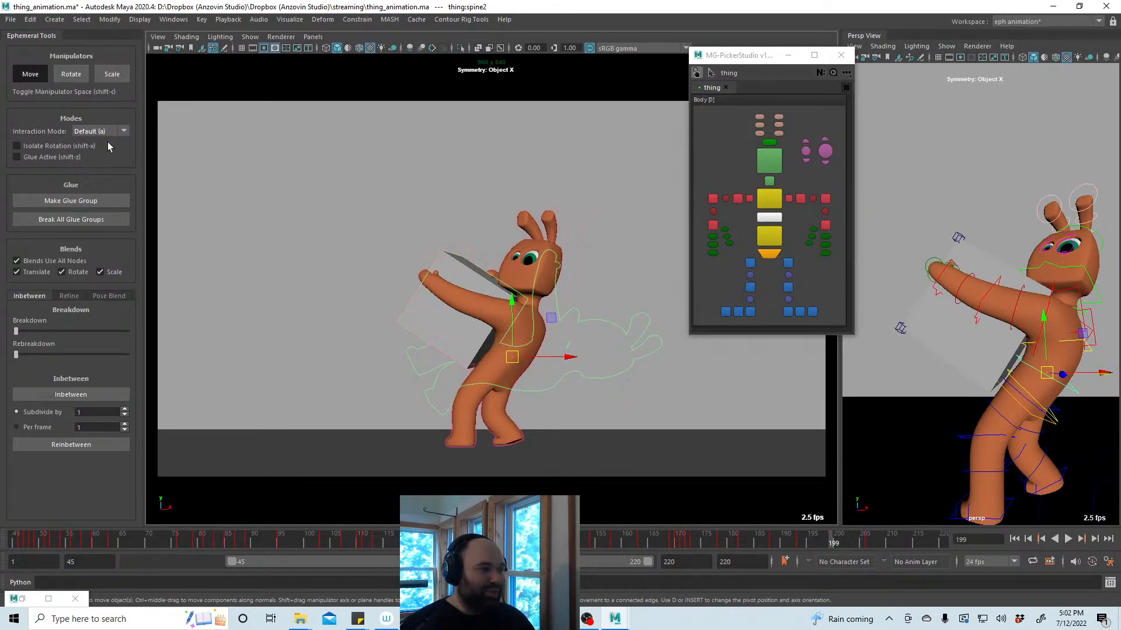
{"action": "left_click", "coordinate": [833, 540]}
{"action": "left_click_drag", "start_coordinate": [18, 331], "coordinate": [97, 338]}
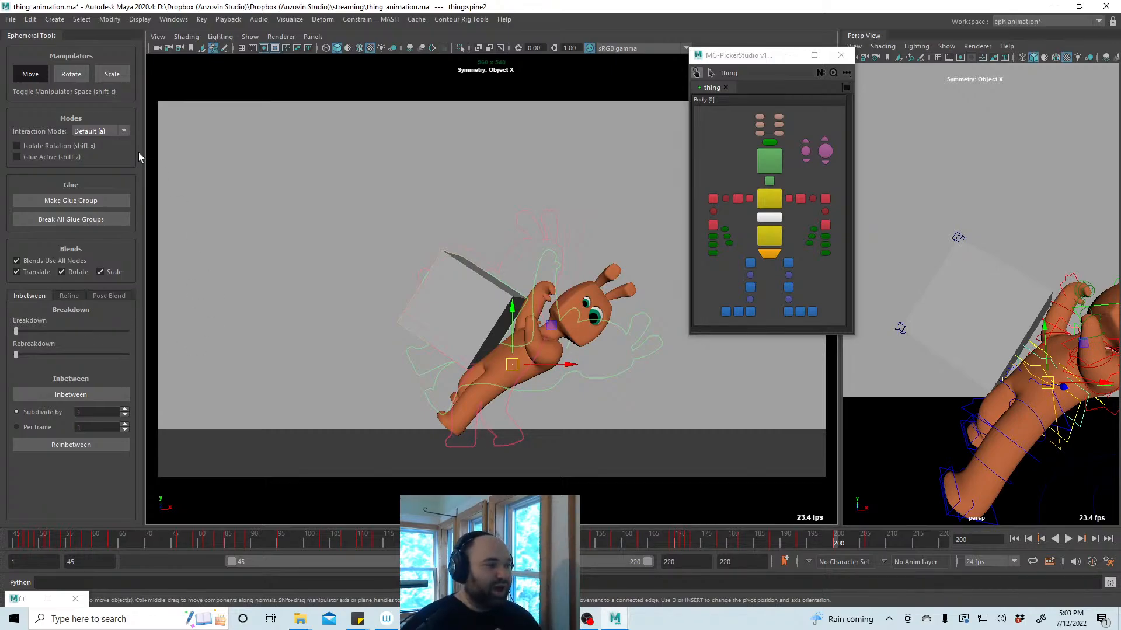
Try a whole-body rebreakdown at frame 200 with the interaction mode set to Forward
{"action": "left_click", "coordinate": [111, 132]}
{"action": "left_click", "coordinate": [99, 148]}
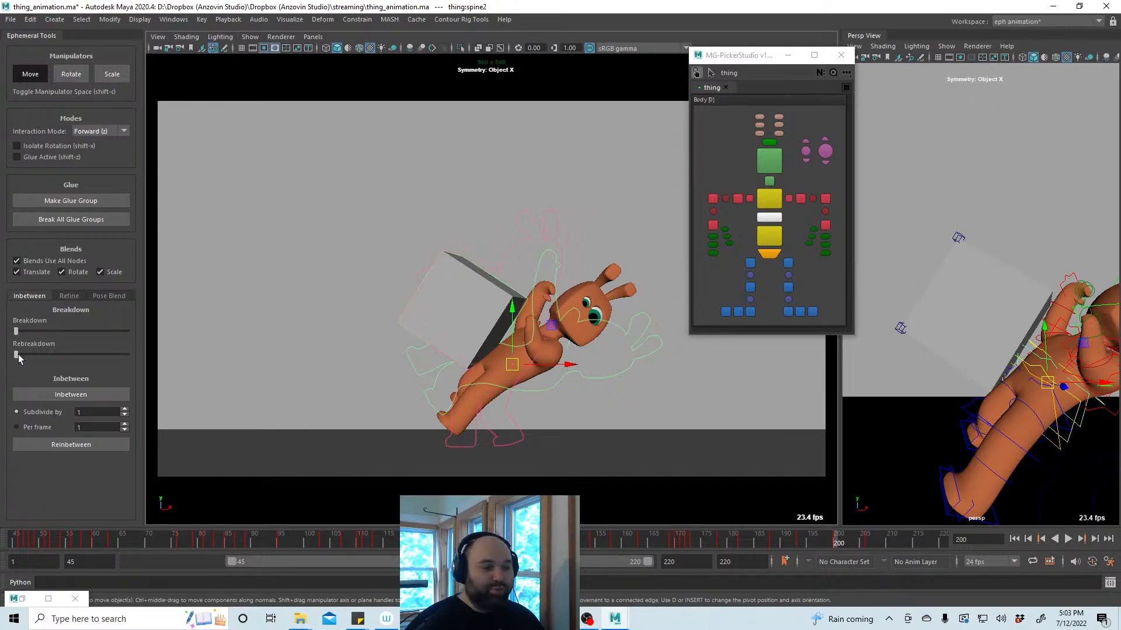
{"action": "left_click_drag", "start_coordinate": [19, 355], "coordinate": [70, 368]}
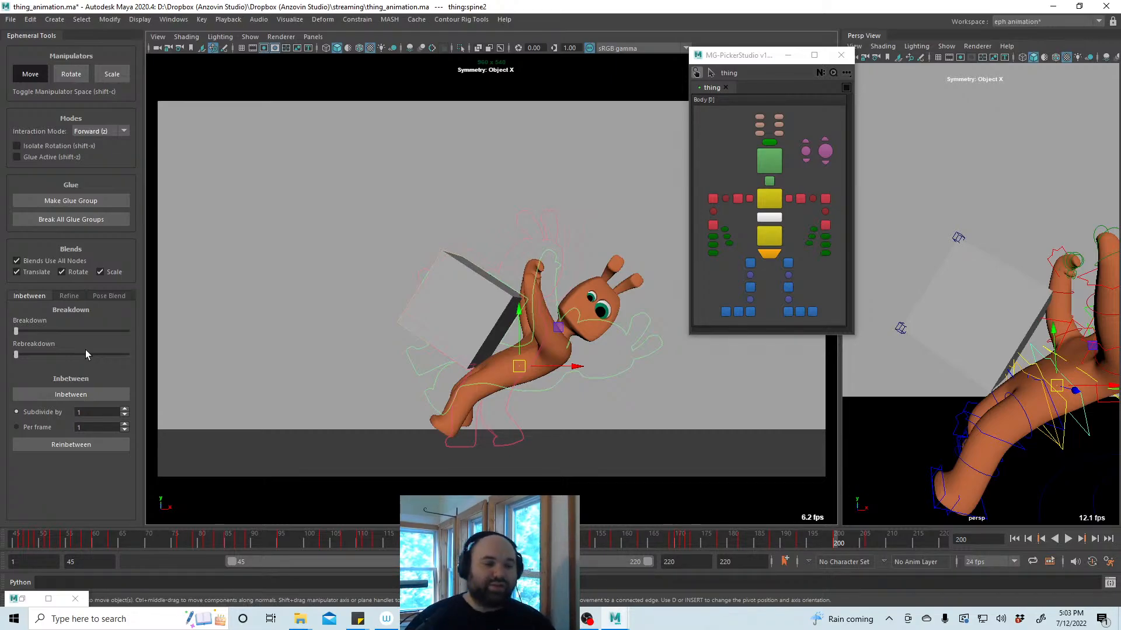
Try a rebreakdown of only the left foot at frame 200 in Default mode, with blending of all nodes disabled
{"action": "left_click", "coordinate": [786, 313]}
{"action": "left_click", "coordinate": [17, 261]}
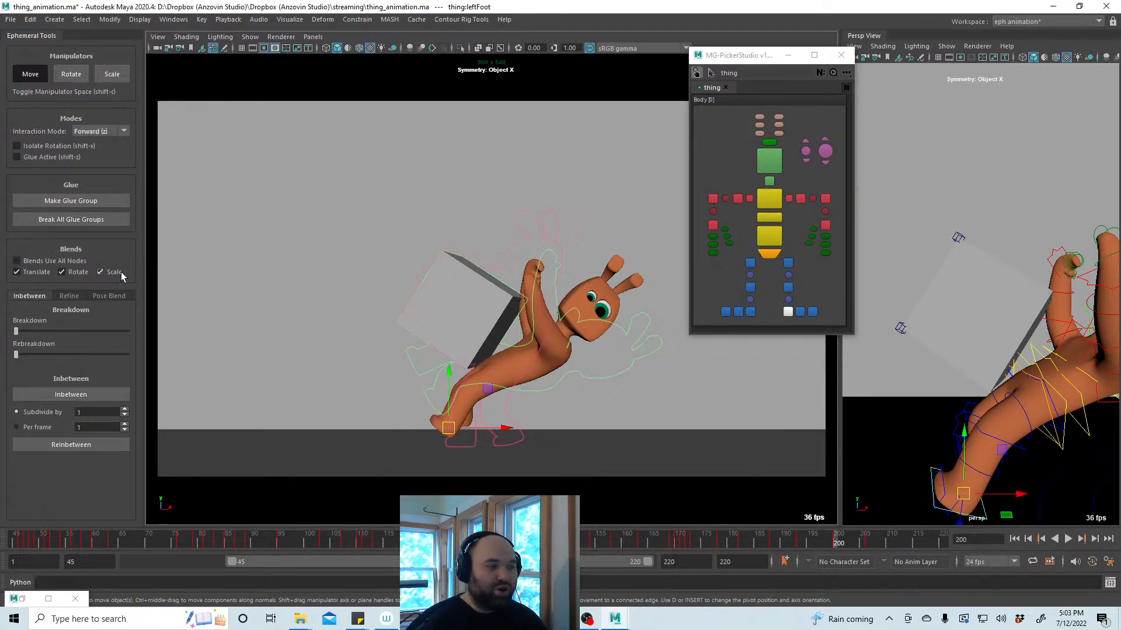
{"action": "left_click", "coordinate": [97, 132]}
{"action": "left_click", "coordinate": [96, 147]}
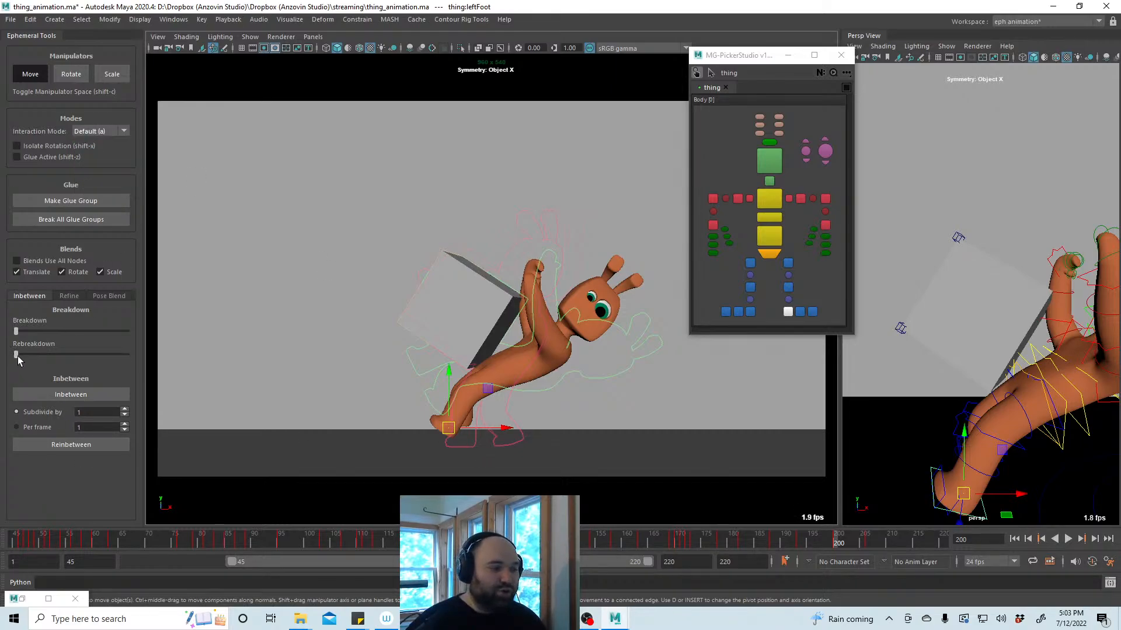
{"action": "left_click_drag", "start_coordinate": [18, 355], "coordinate": [70, 376]}
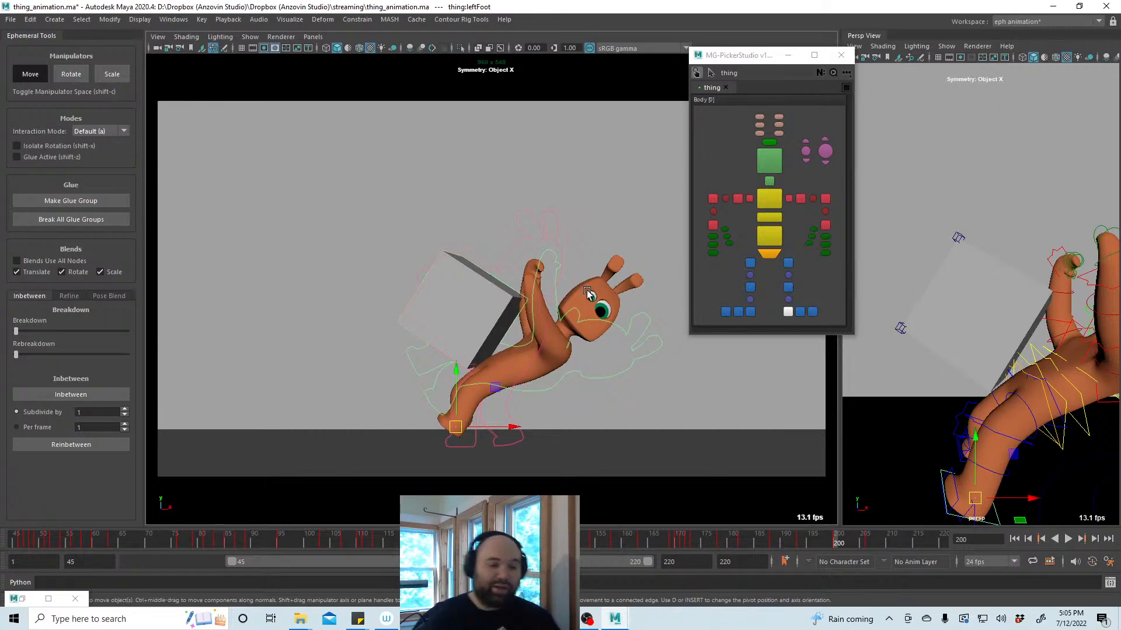
Delete the key at frame 200 and go to frame 199
{"action": "right_click", "coordinate": [843, 545]}
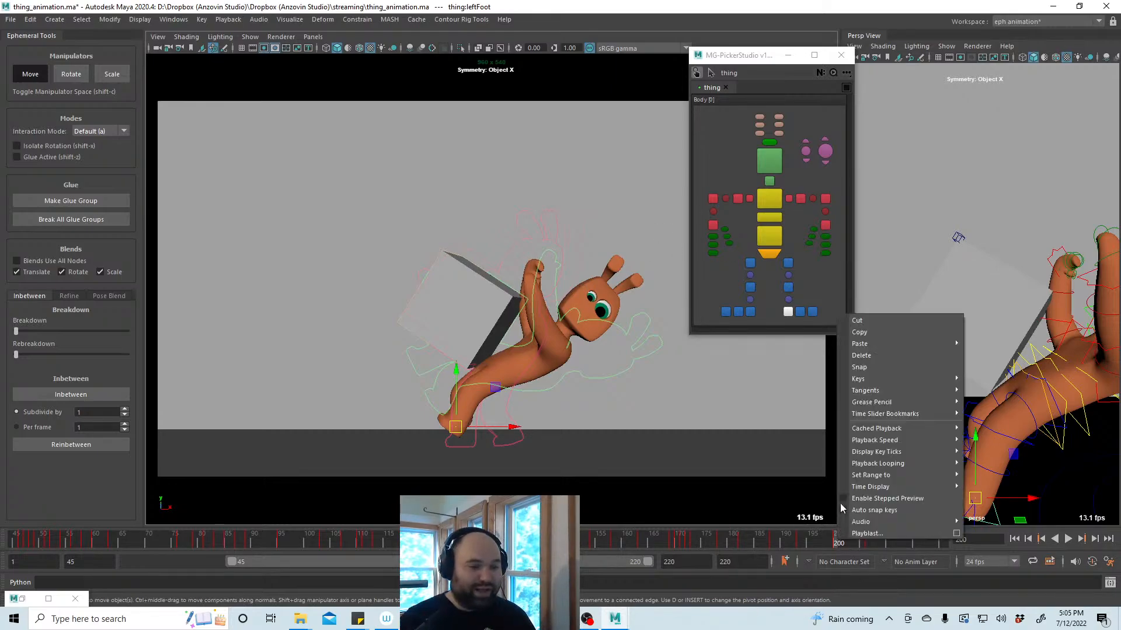
{"action": "left_click", "coordinate": [863, 356]}
{"action": "left_click_drag", "start_coordinate": [833, 540], "coordinate": [830, 539]}
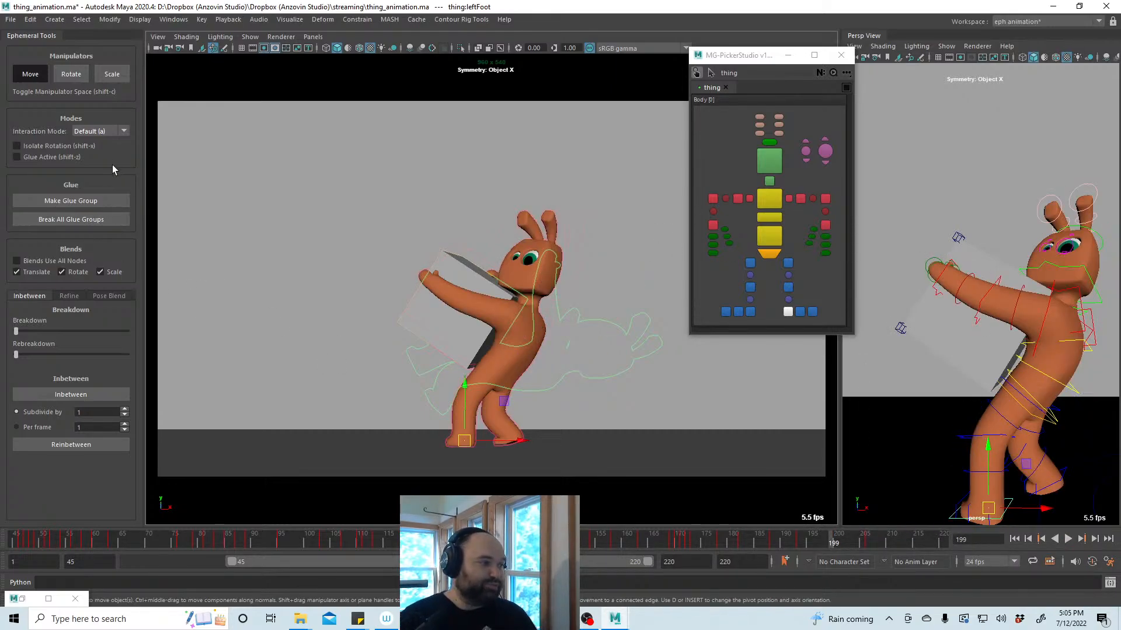
Set the interaction mode to Forward, enable blending of all nodes, and choose per-frame inbetweening
{"action": "left_click", "coordinate": [113, 131]}
{"action": "left_click", "coordinate": [107, 148]}
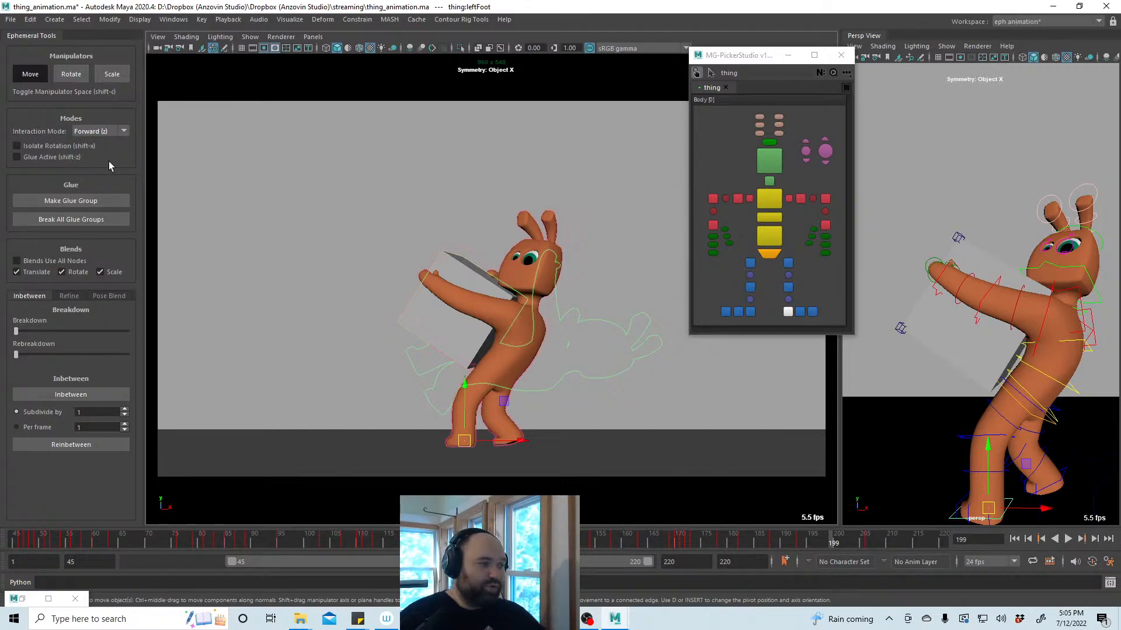
{"action": "left_click", "coordinate": [56, 261]}
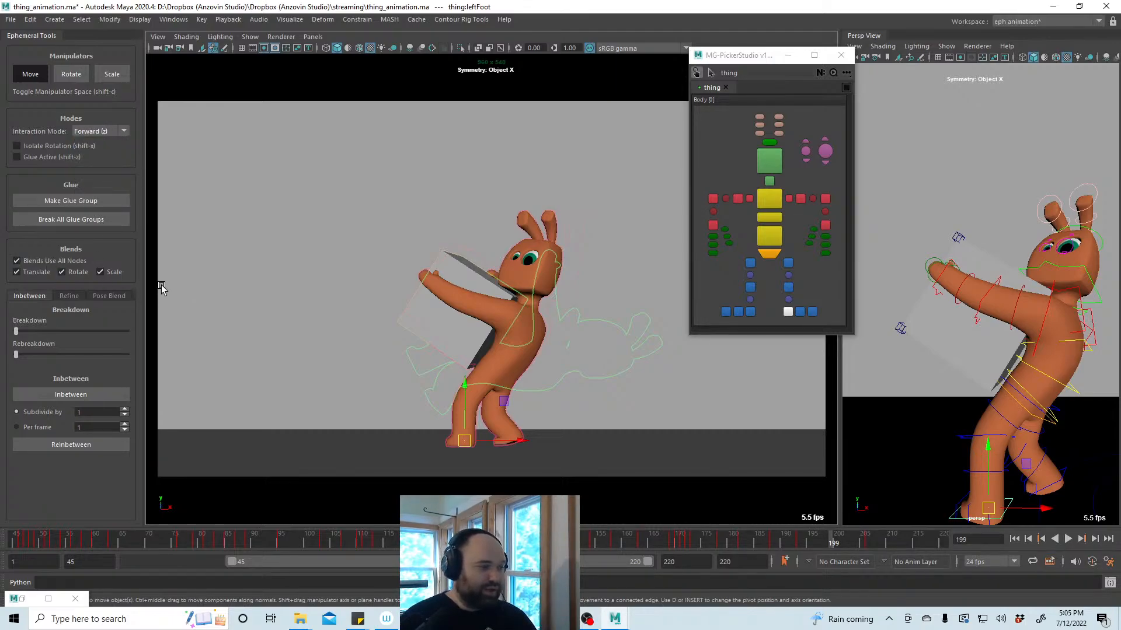
{"action": "left_click", "coordinate": [46, 428]}
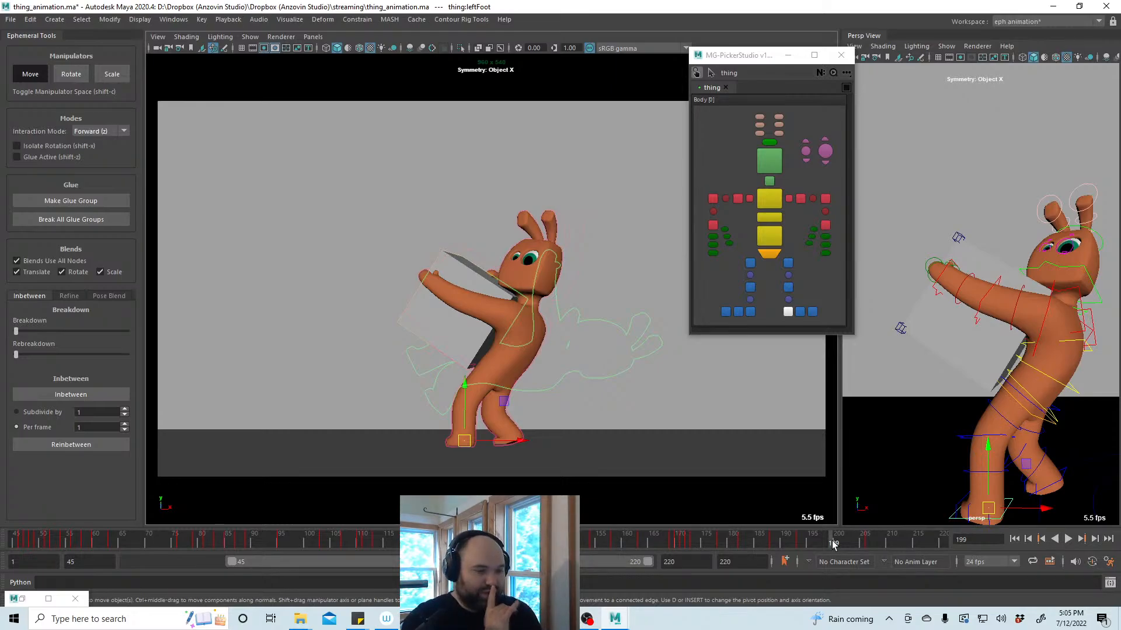
At frame 217, rotate the whole body around the upper spine control in All interaction mode
{"action": "left_click_drag", "start_coordinate": [833, 544], "coordinate": [929, 546]}
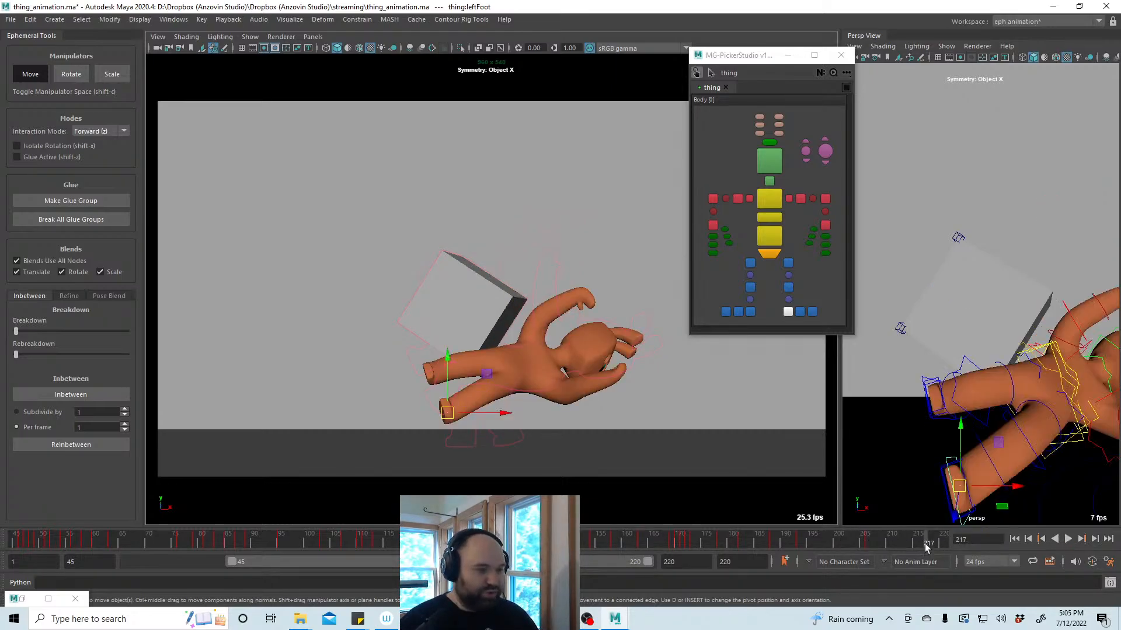
{"action": "left_click", "coordinate": [769, 198]}
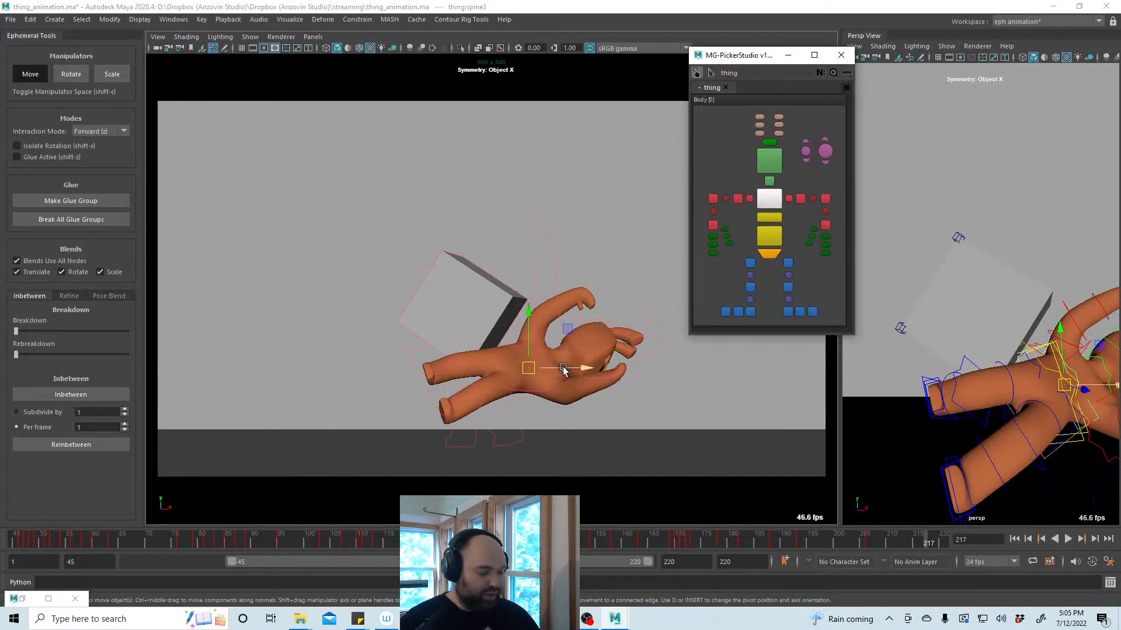
{"action": "key", "text": "alt+c"}
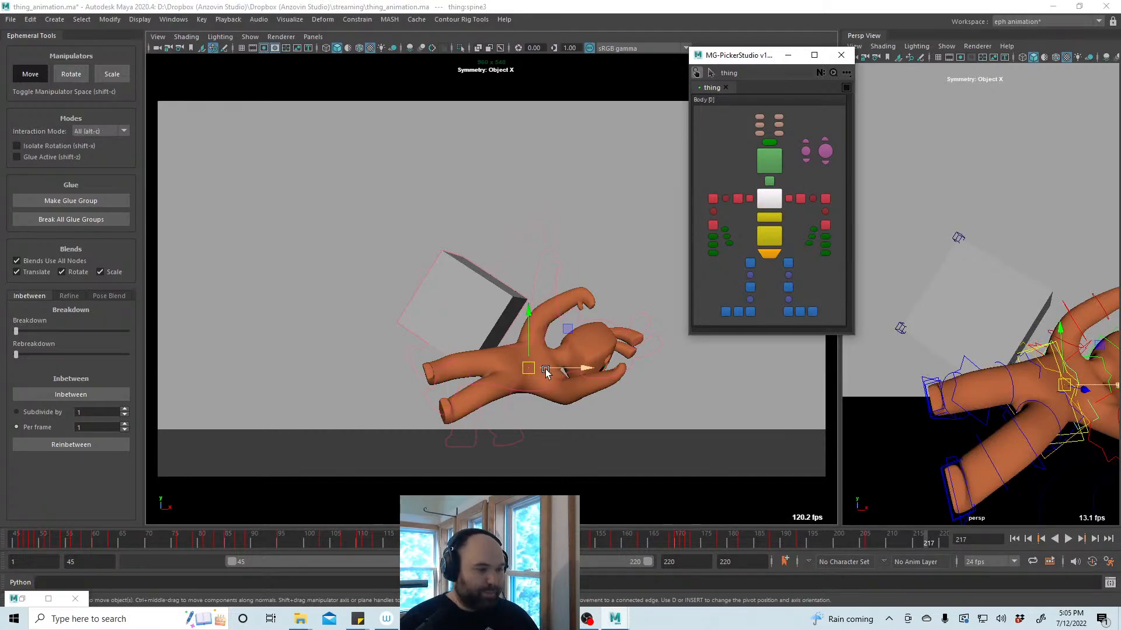
{"action": "key", "text": "e"}
{"action": "left_click_drag", "start_coordinate": [516, 383], "coordinate": [554, 330]}
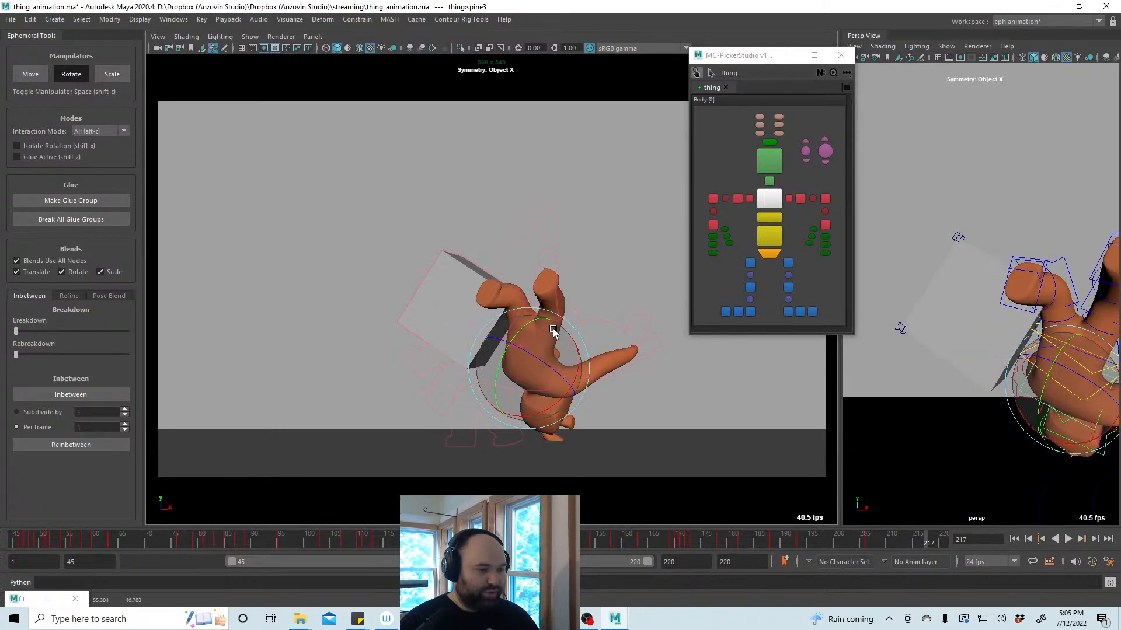
{"action": "left_click", "coordinate": [932, 543]}
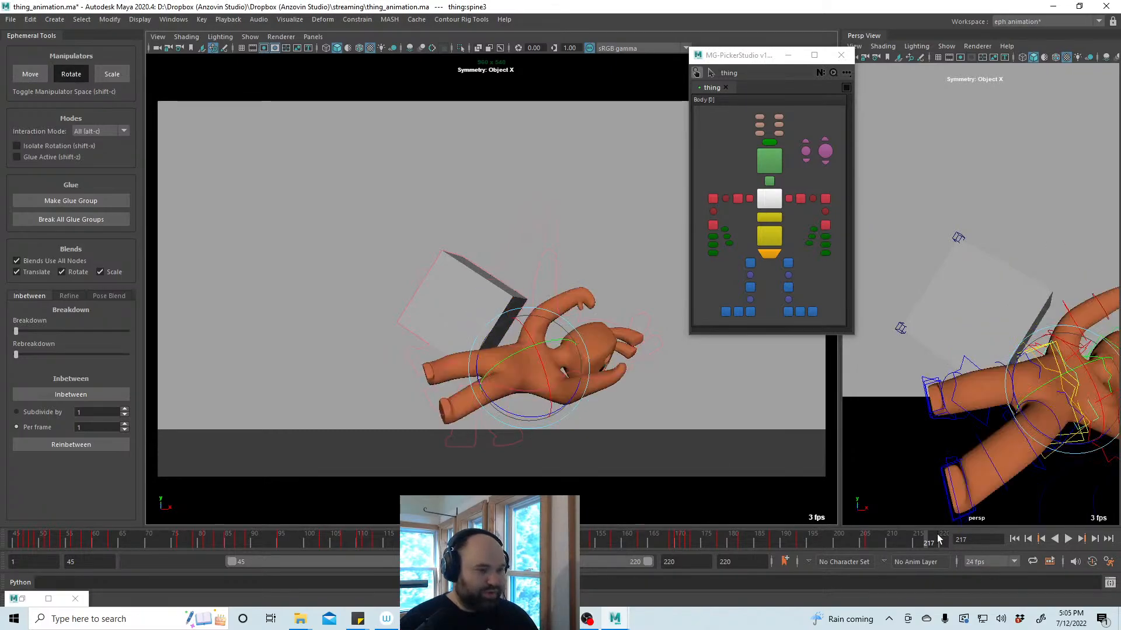
{"action": "left_click_drag", "start_coordinate": [536, 375], "coordinate": [550, 329]}
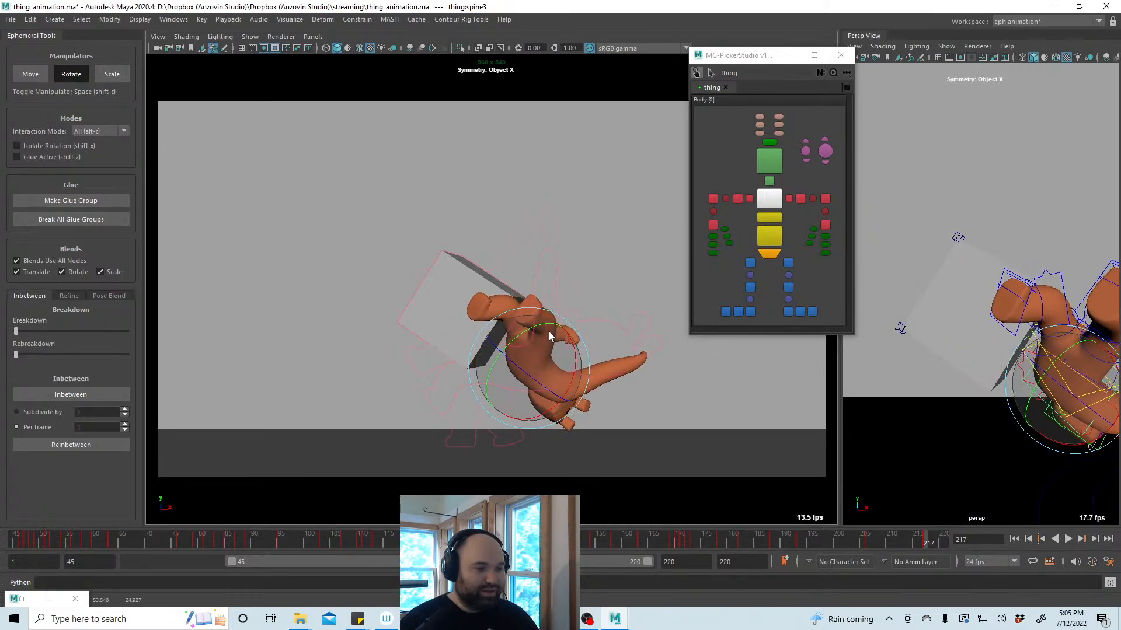
{"action": "key", "text": "alt+v"}
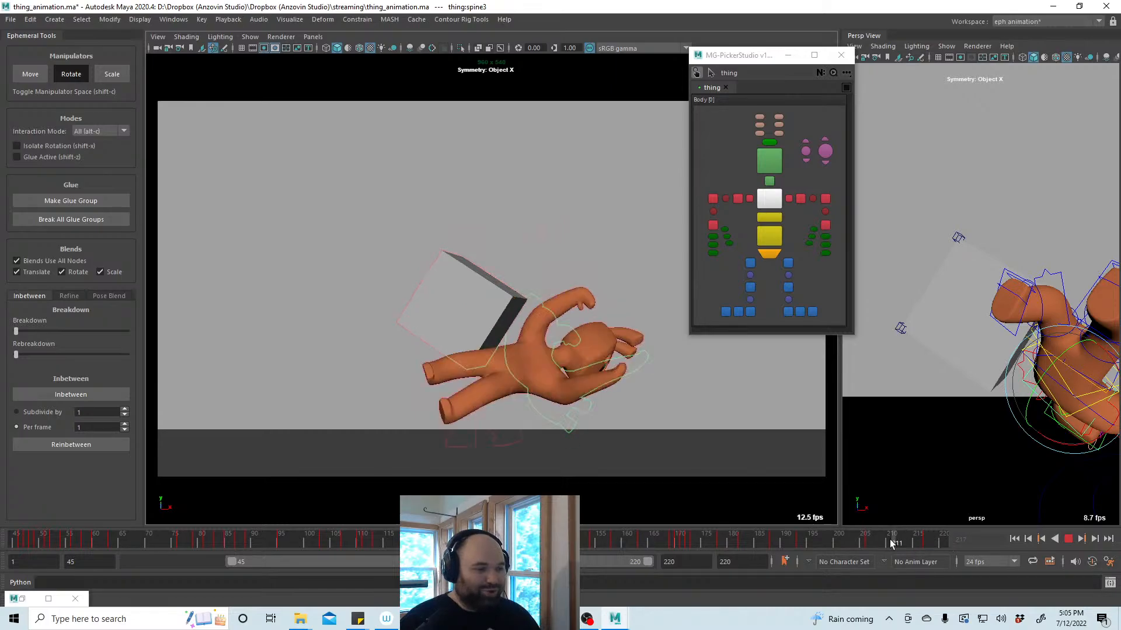
Generate whole-body inbetweens every 2 frames in Forward mode for the intervals around frames 199 and 212
{"action": "left_click", "coordinate": [834, 540]}
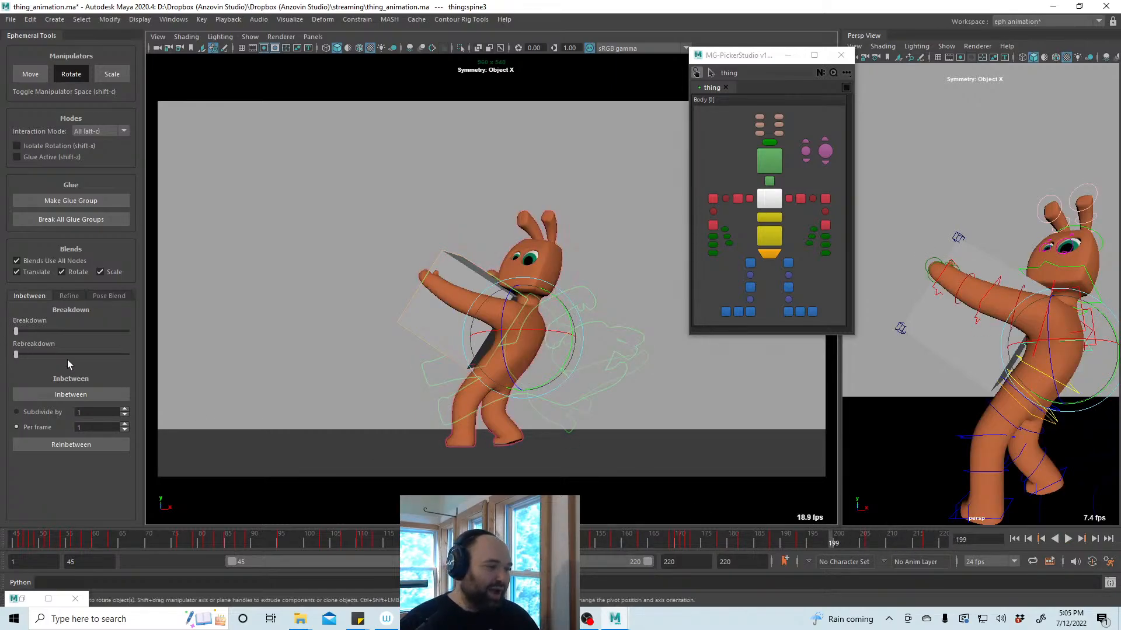
{"action": "double_click", "coordinate": [84, 424]}
{"action": "type", "text": "2"}
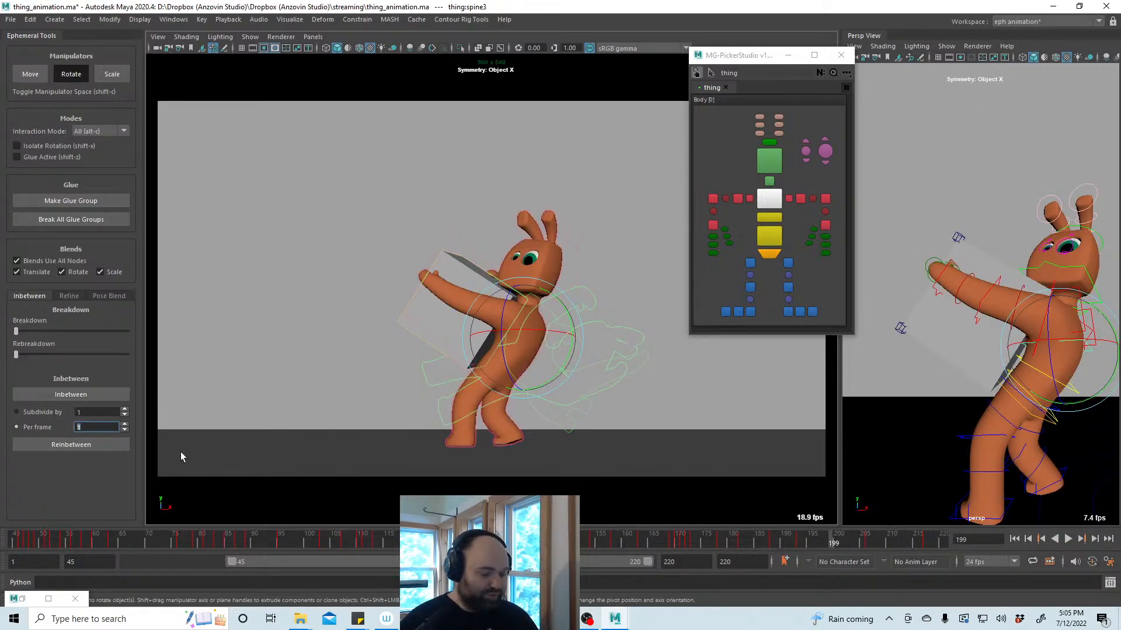
{"action": "left_click", "coordinate": [105, 134]}
{"action": "left_click", "coordinate": [106, 135]}
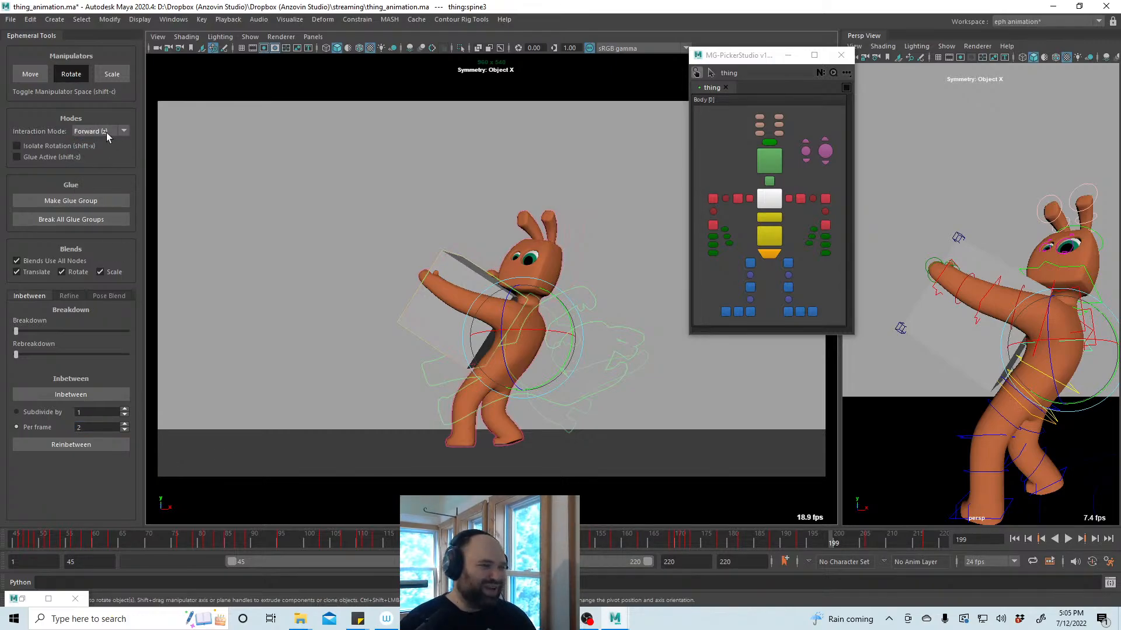
{"action": "left_click", "coordinate": [89, 394]}
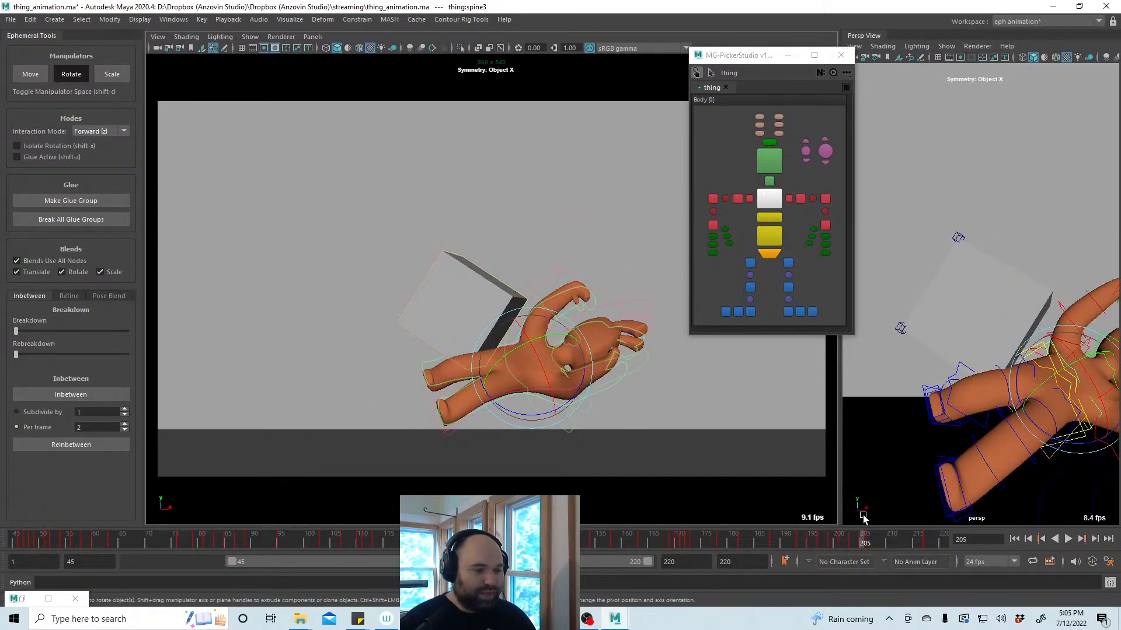
{"action": "left_click", "coordinate": [901, 542]}
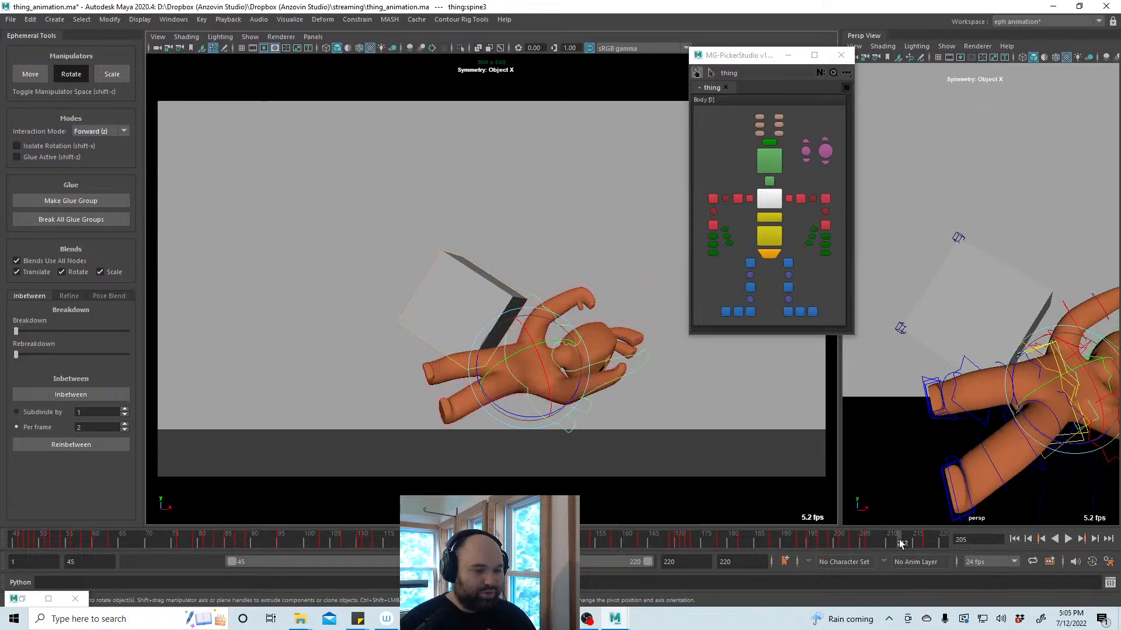
{"action": "left_click", "coordinate": [71, 398]}
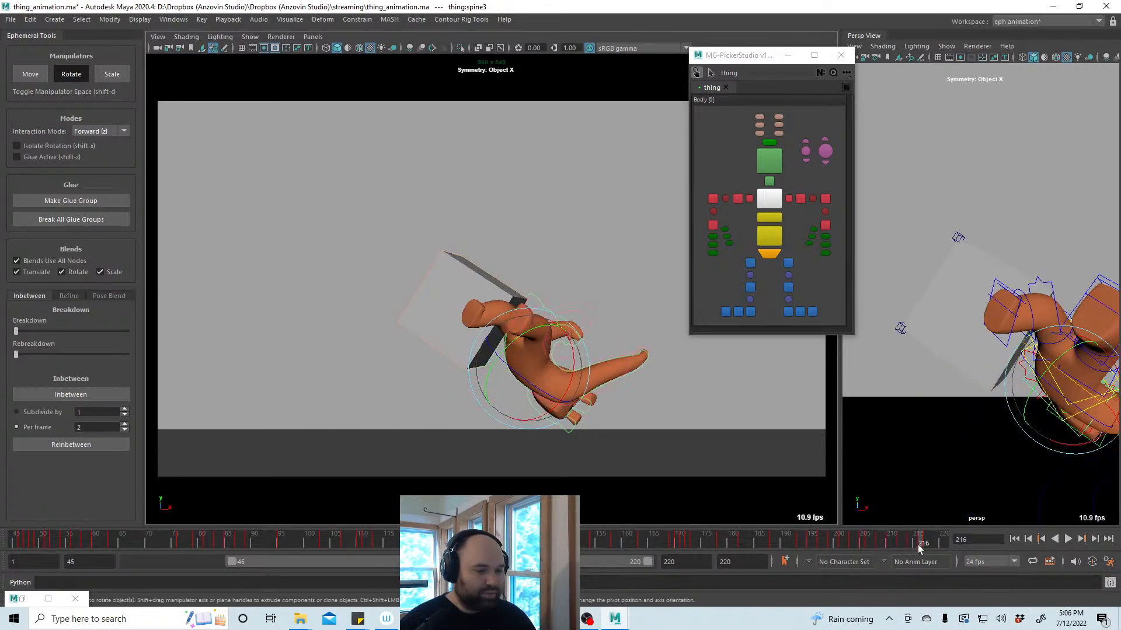
Smooth the whole-body motion over time across about frames 202–211, and scrub through to check it
{"action": "left_click_drag", "start_coordinate": [918, 544], "coordinate": [848, 543]}
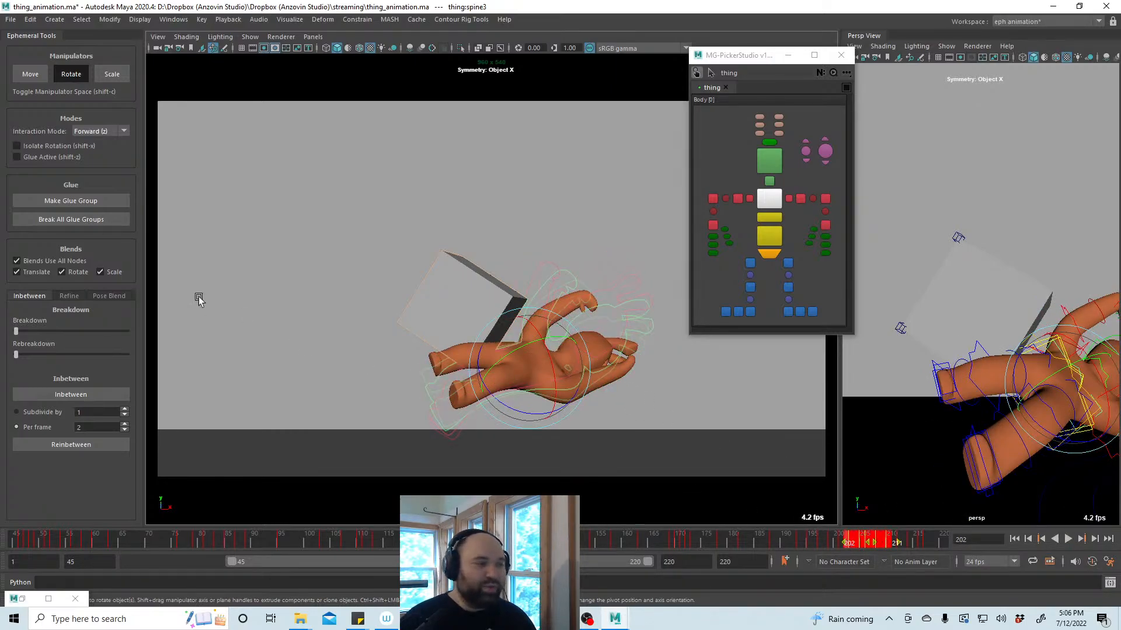
{"action": "left_click", "coordinate": [70, 296]}
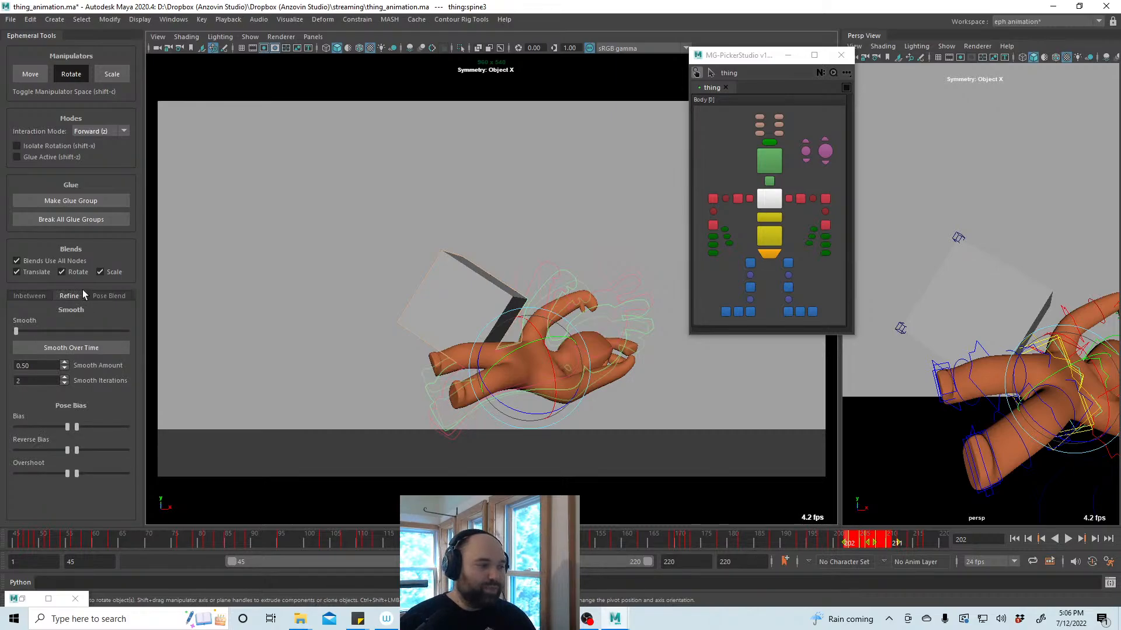
{"action": "left_click", "coordinate": [87, 348]}
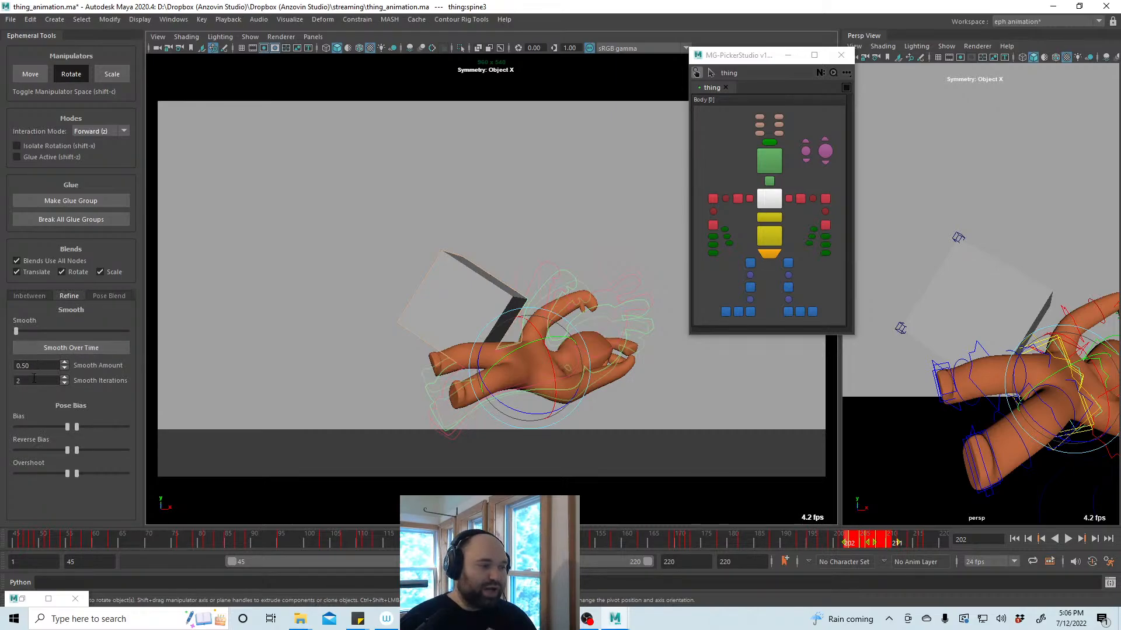
{"action": "left_click", "coordinate": [75, 348]}
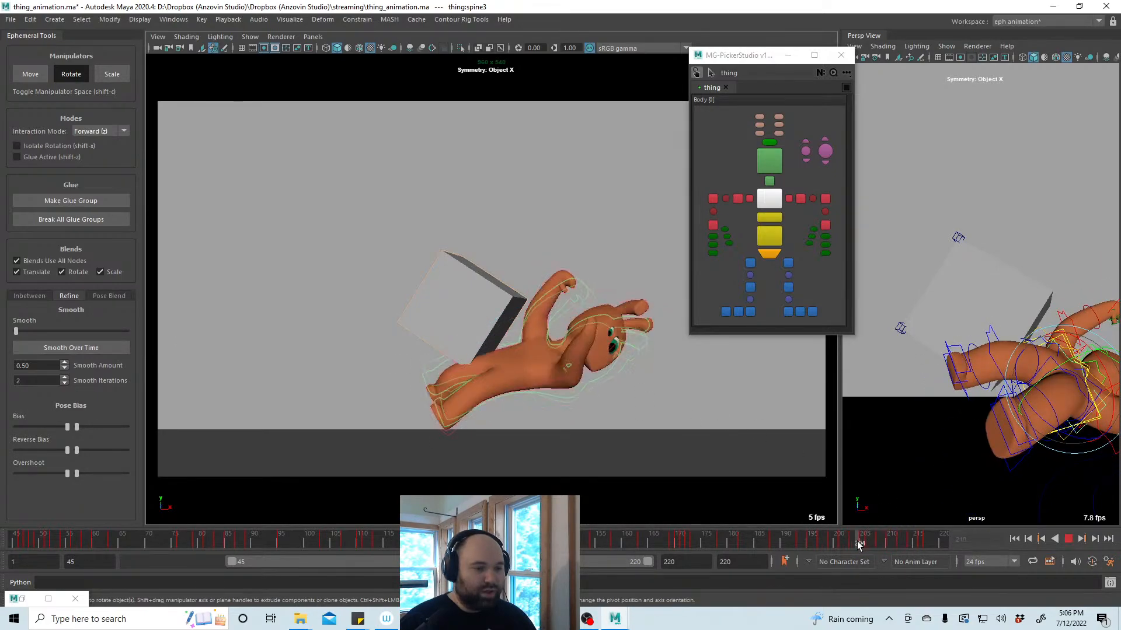
{"action": "left_click_drag", "start_coordinate": [850, 545], "coordinate": [875, 538]}
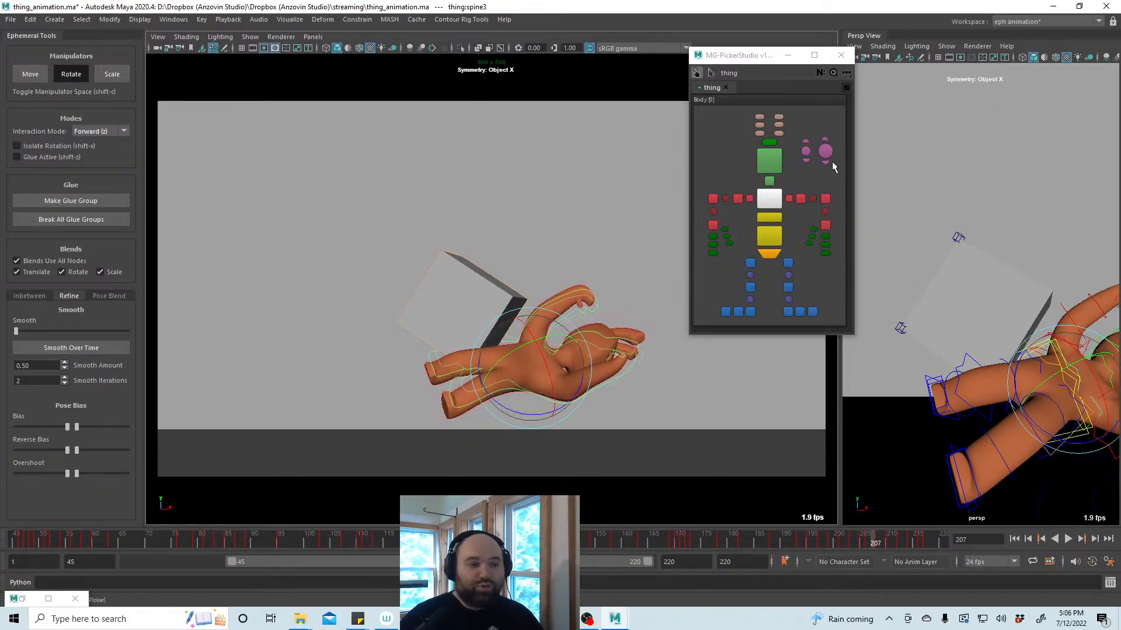
Smooth only the left hand over about frames 200–212 in Default mode, with blending of all nodes disabled
{"action": "left_click", "coordinate": [825, 225]}
{"action": "key", "text": "w"}
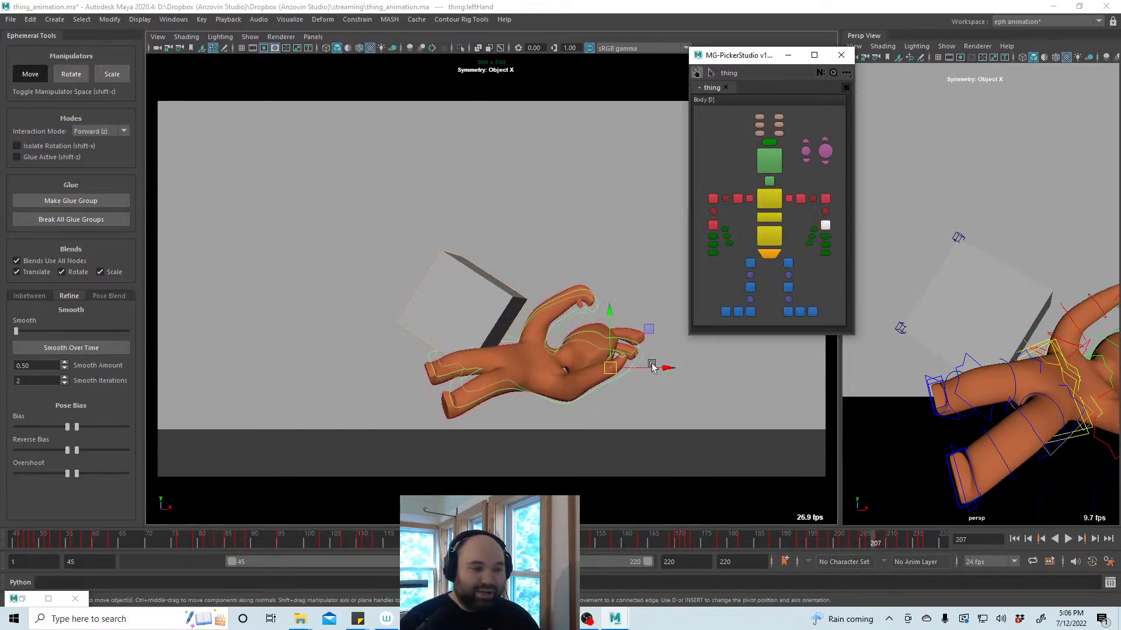
{"action": "left_click", "coordinate": [108, 131]}
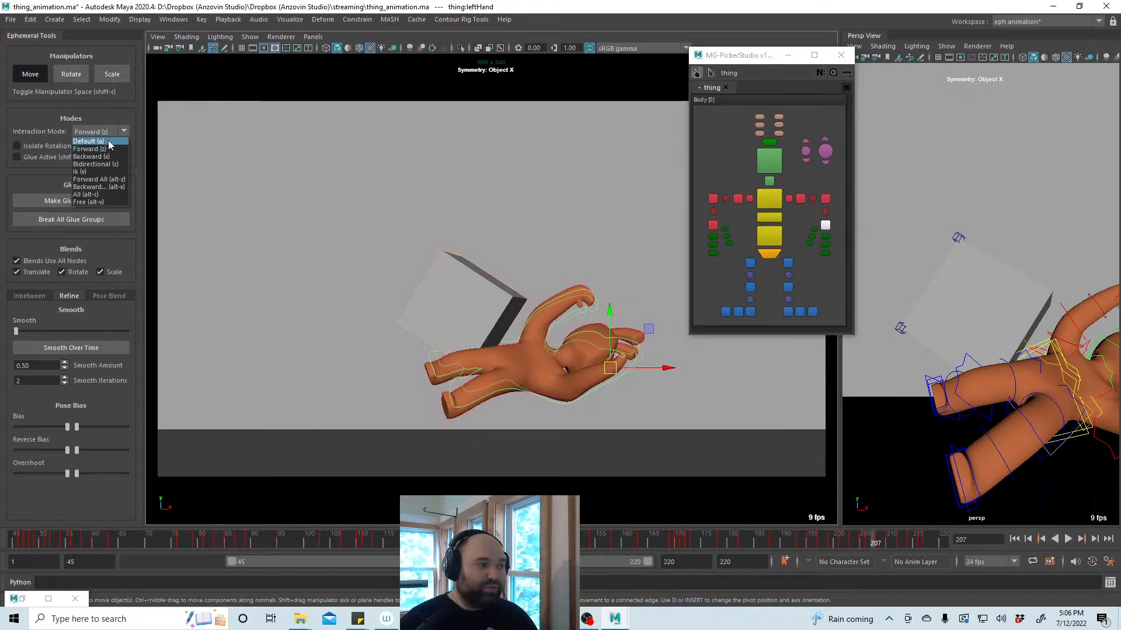
{"action": "left_click", "coordinate": [87, 139]}
{"action": "left_click", "coordinate": [45, 261]}
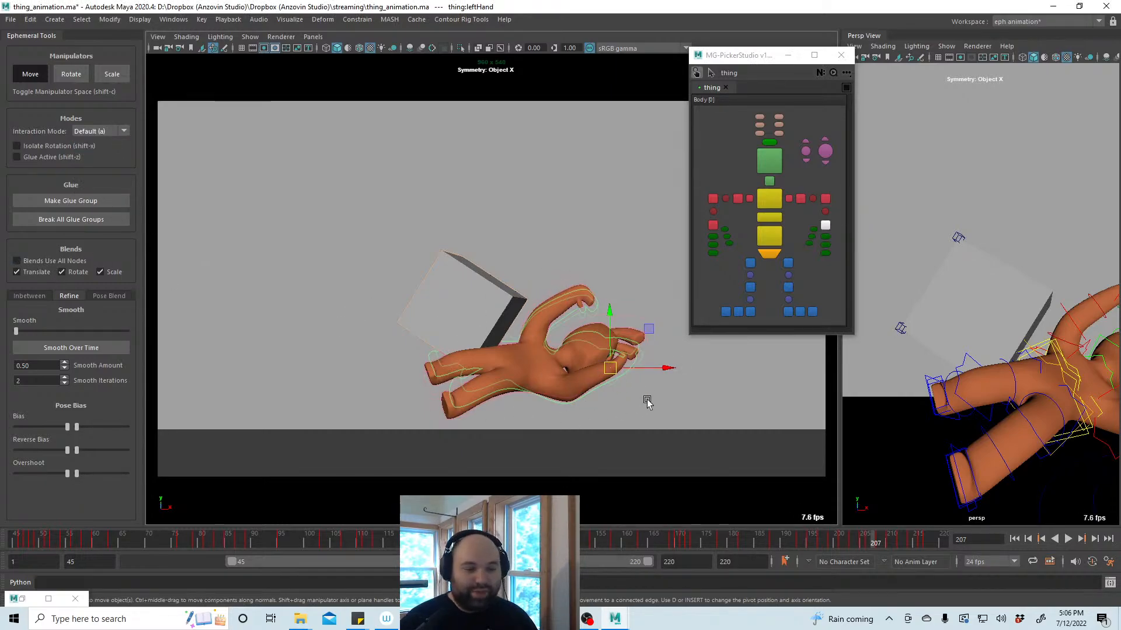
{"action": "left_click_drag", "start_coordinate": [900, 542], "coordinate": [838, 543], "text": "shift"}
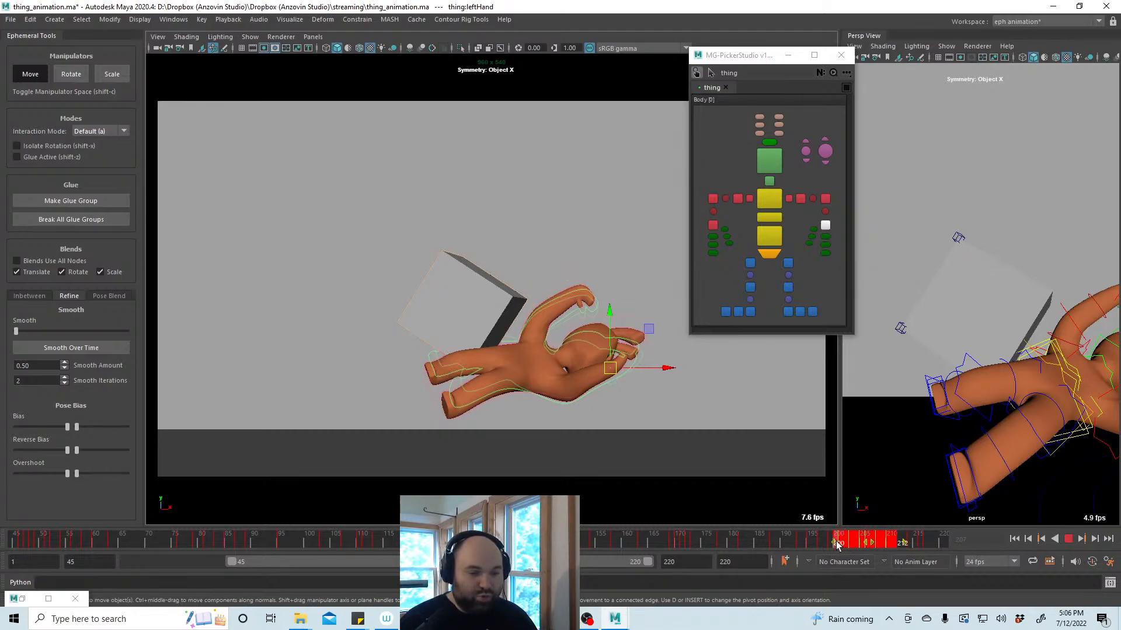
{"action": "left_click", "coordinate": [98, 347]}
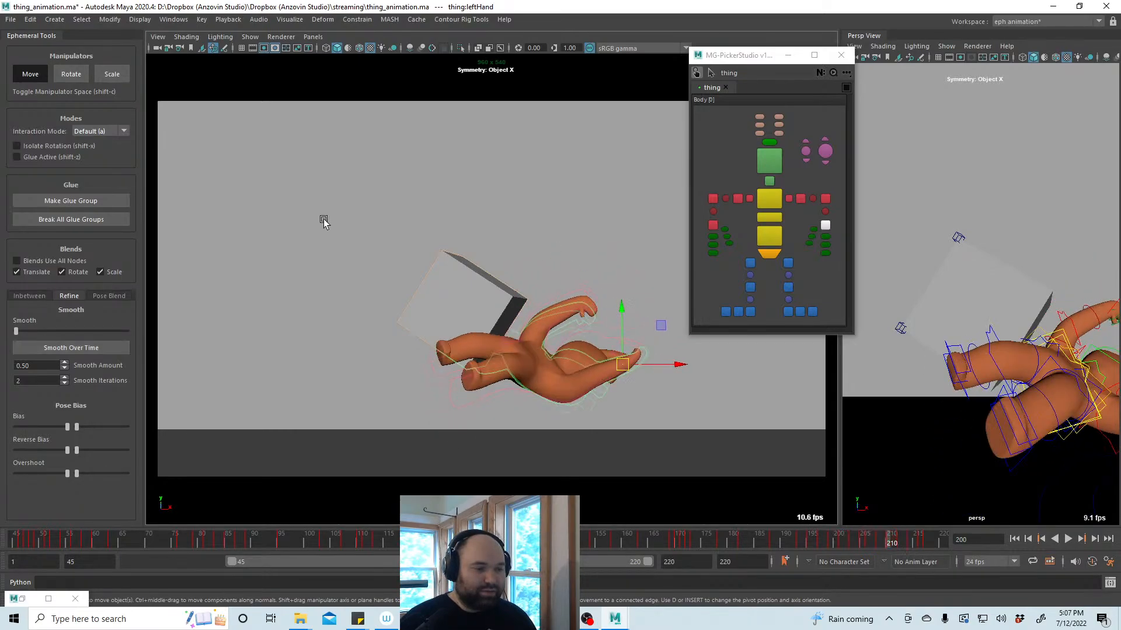
{"action": "left_click_drag", "start_coordinate": [880, 543], "coordinate": [849, 525]}
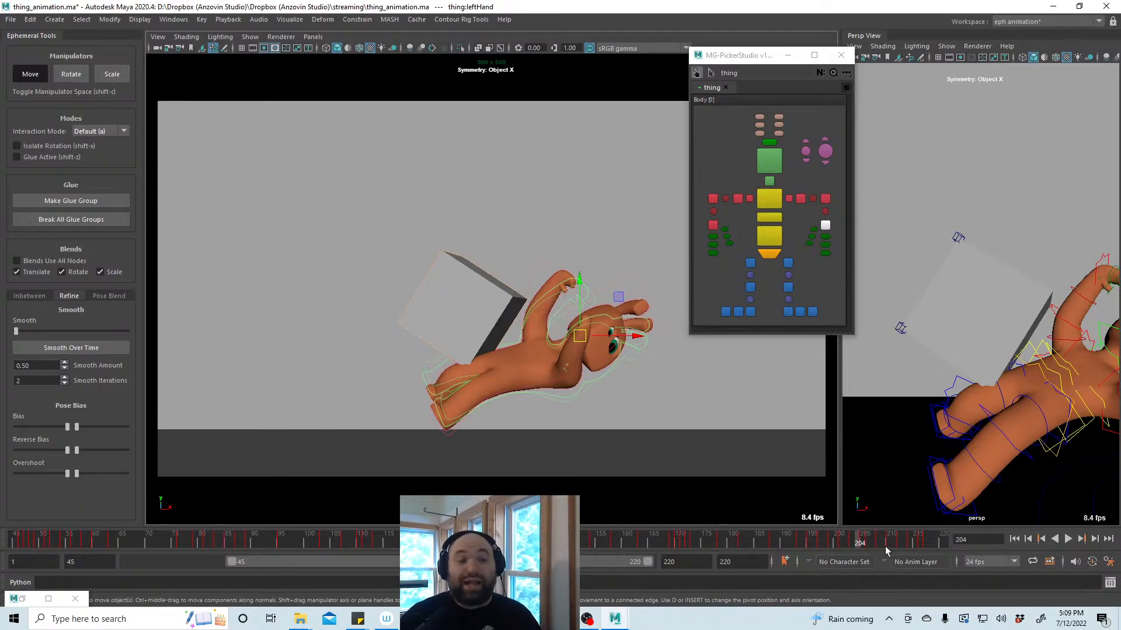
Delete all the test keys between about frames 194 and 219, and return to frame 159
{"action": "mouse_move", "coordinate": [885, 551]}
{"action": "left_mouse_down"}
{"action": "mouse_move", "coordinate": [794, 545]}
{"action": "mouse_move", "coordinate": [932, 545]}
{"action": "left_mouse_up"}
{"action": "right_click", "coordinate": [932, 544]}
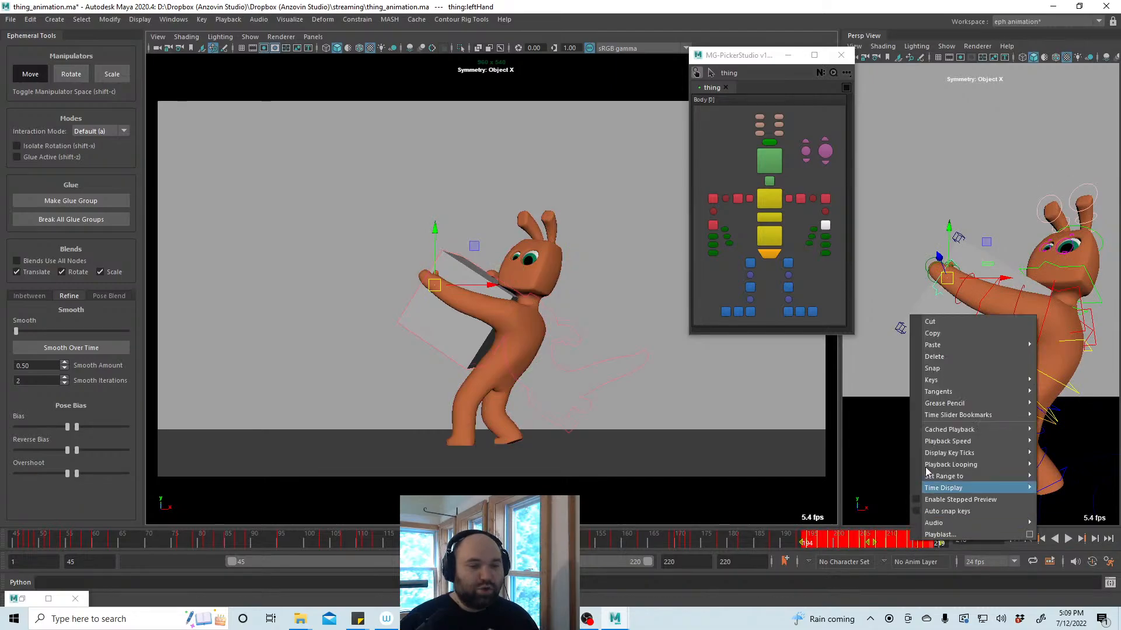
{"action": "left_click", "coordinate": [944, 356]}
{"action": "left_click_drag", "start_coordinate": [804, 542], "coordinate": [619, 542]}
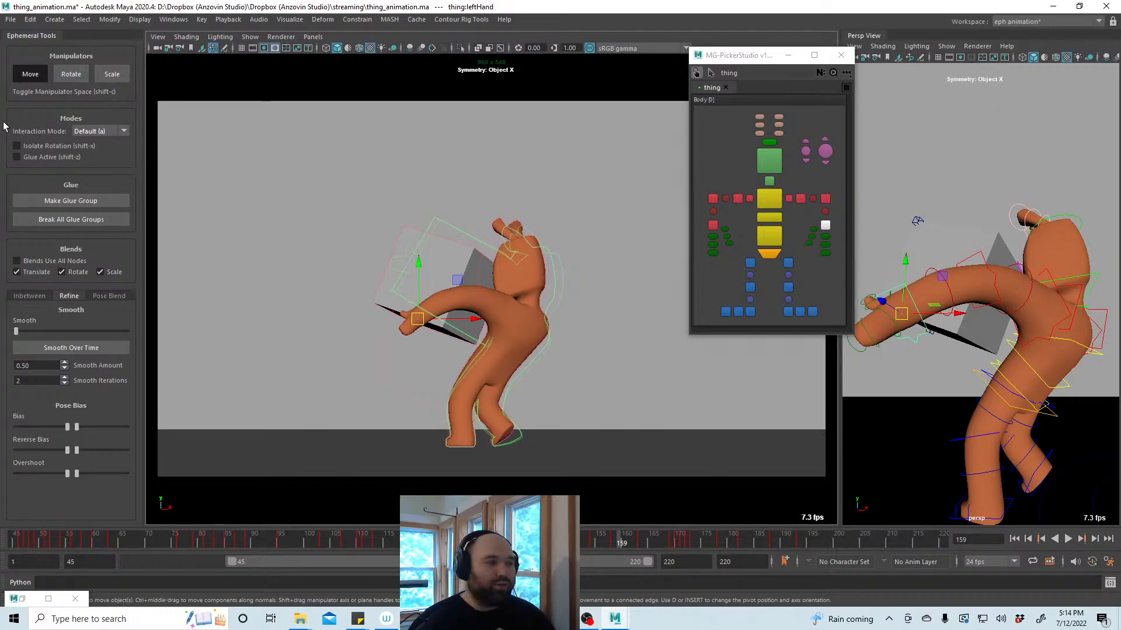
Bring up the Inbetween tools and play the shot from about frame 67 to frame 146 to review the motion
{"action": "left_click", "coordinate": [105, 298]}
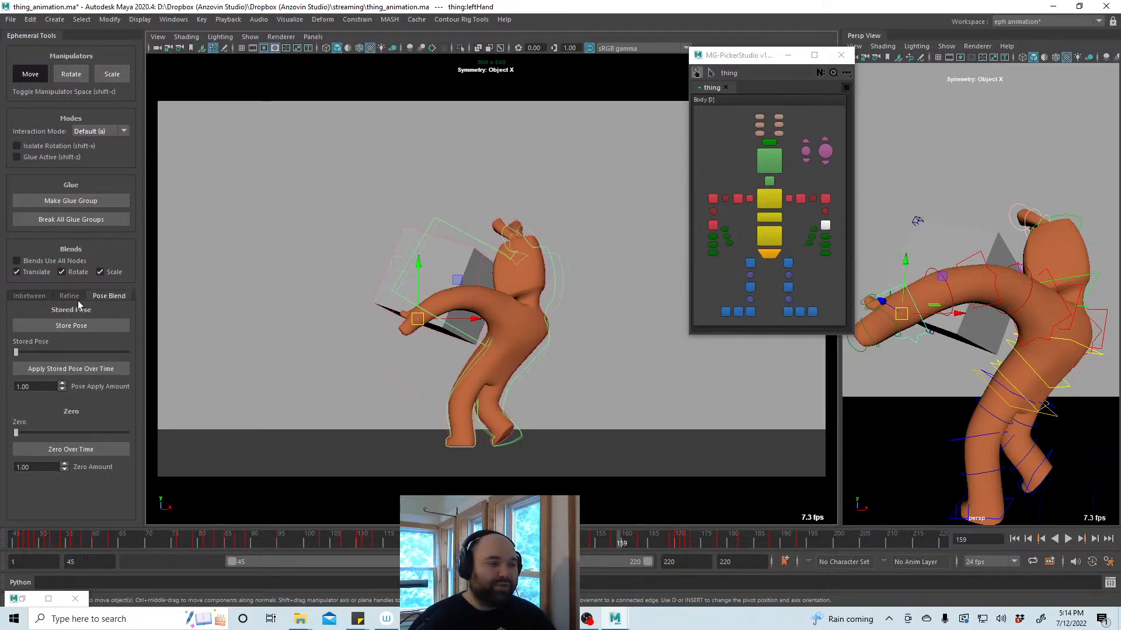
{"action": "left_click", "coordinate": [70, 295]}
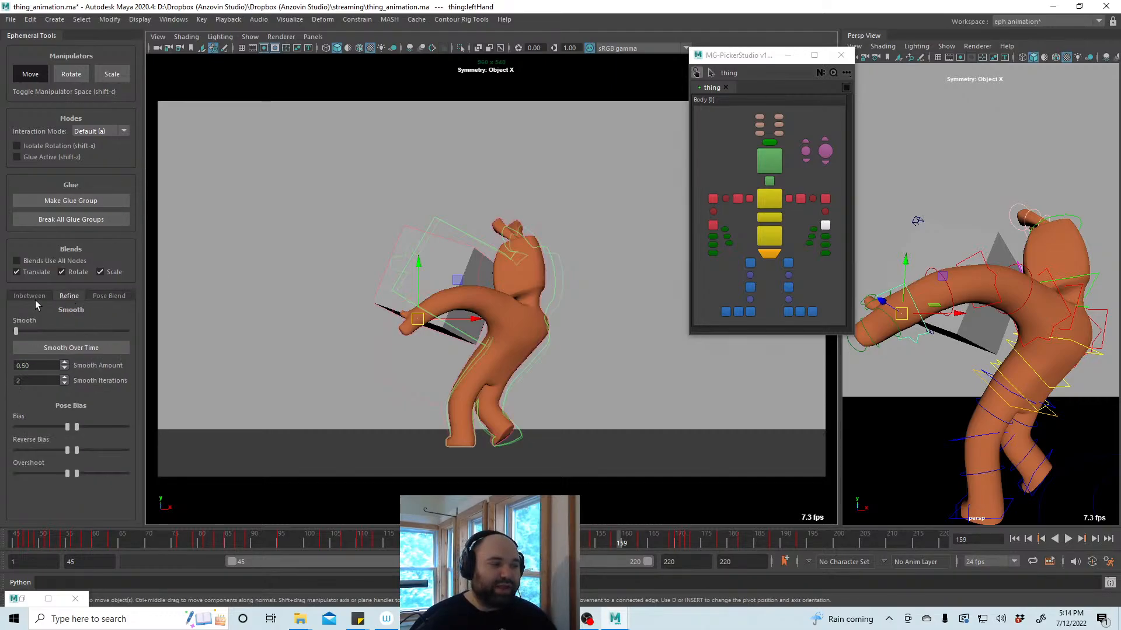
{"action": "left_click", "coordinate": [33, 296]}
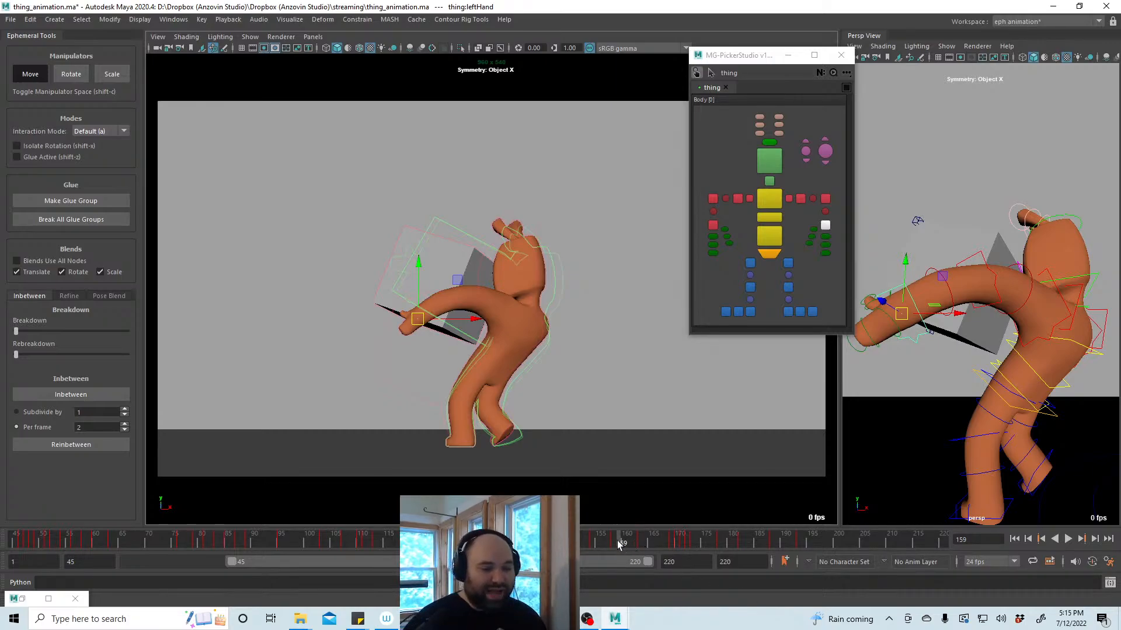
{"action": "mouse_move", "coordinate": [609, 543]}
{"action": "left_mouse_down"}
{"action": "mouse_move", "coordinate": [514, 548]}
{"action": "mouse_move", "coordinate": [637, 549]}
{"action": "mouse_move", "coordinate": [109, 540]}
{"action": "mouse_move", "coordinate": [136, 540]}
{"action": "left_mouse_up"}
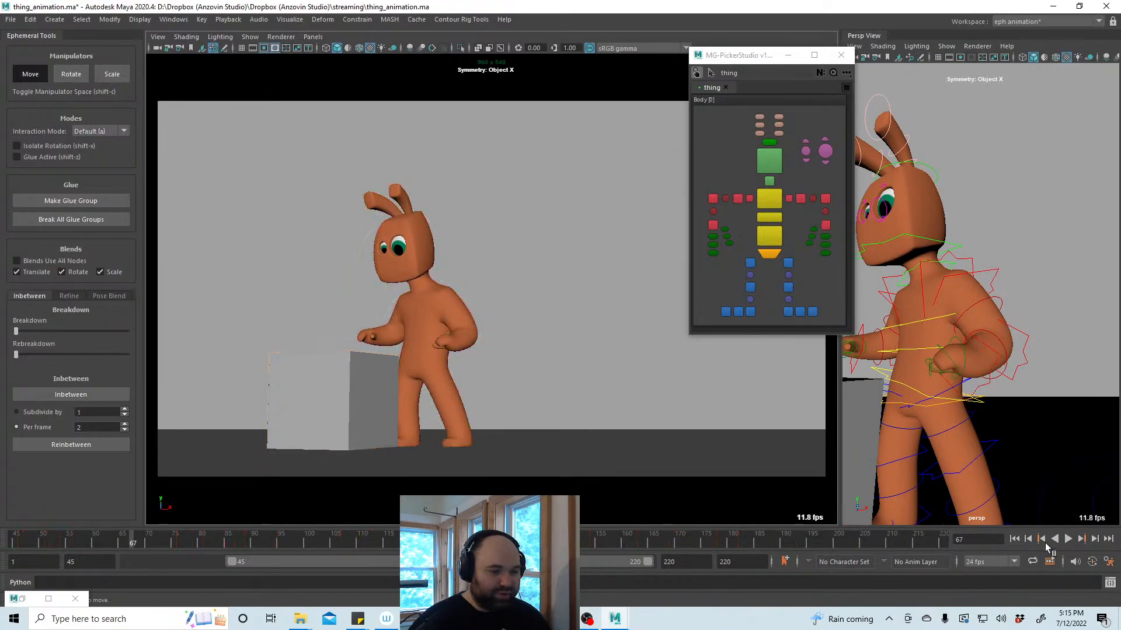
{"action": "left_click", "coordinate": [1068, 539]}
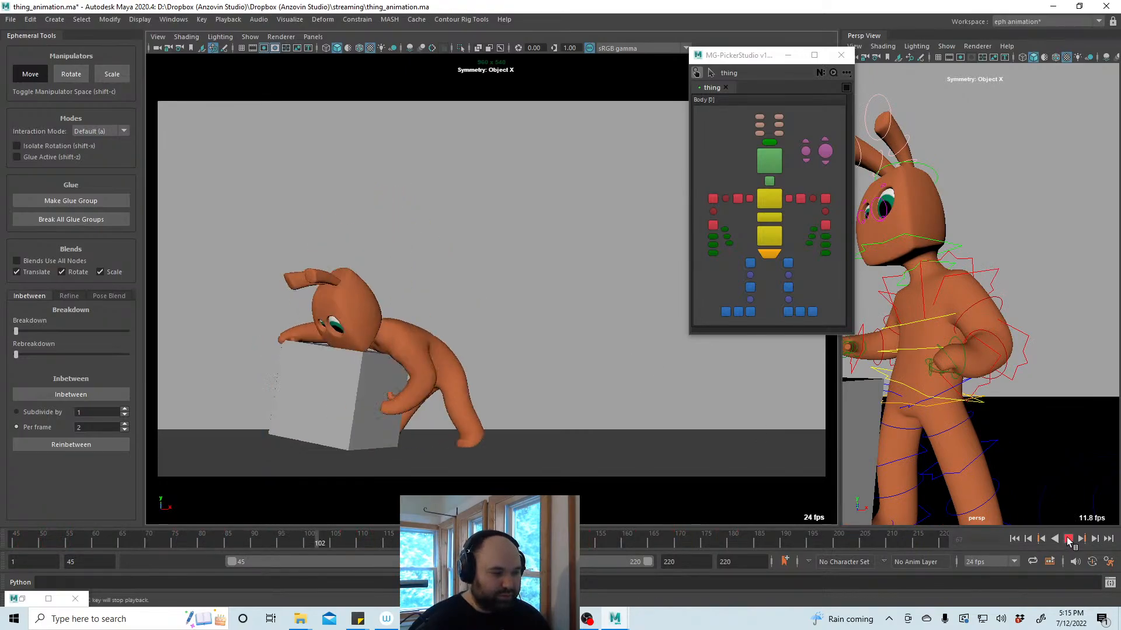
{"action": "left_click", "coordinate": [1067, 539]}
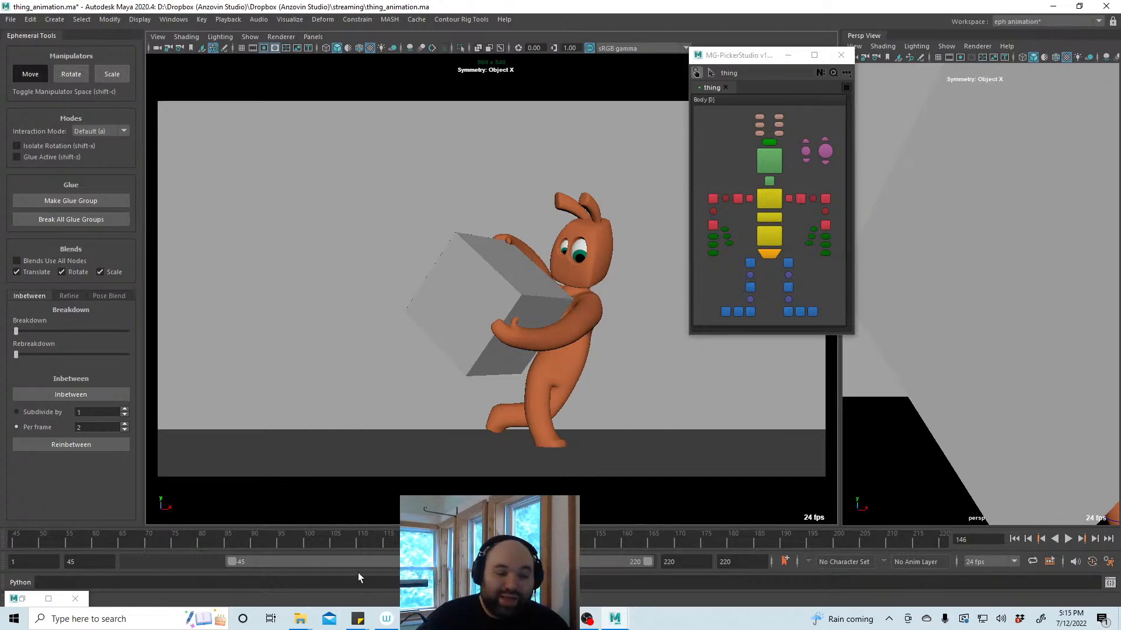
With the lower spine control selected, examine the character's box-lifting poses around frames 106–112
{"action": "left_click_drag", "start_coordinate": [359, 545], "coordinate": [344, 543]}
{"action": "left_click", "coordinate": [770, 241]}
{"action": "key", "text": "alt+v"}
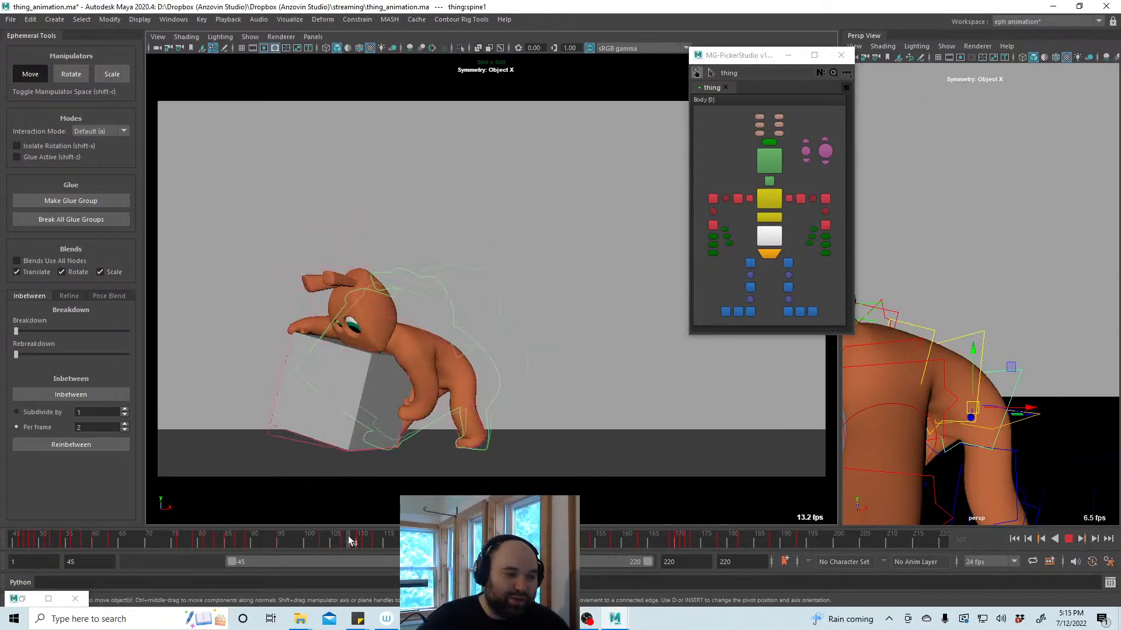
{"action": "key", "text": "alt+v"}
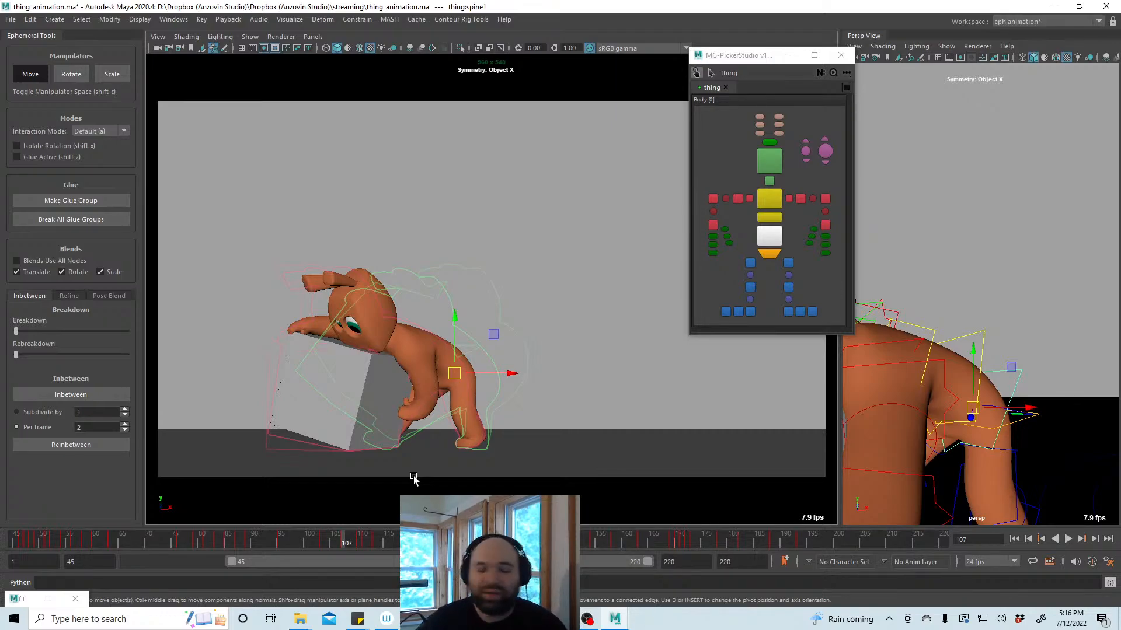
{"action": "left_click_drag", "start_coordinate": [346, 543], "coordinate": [373, 547]}
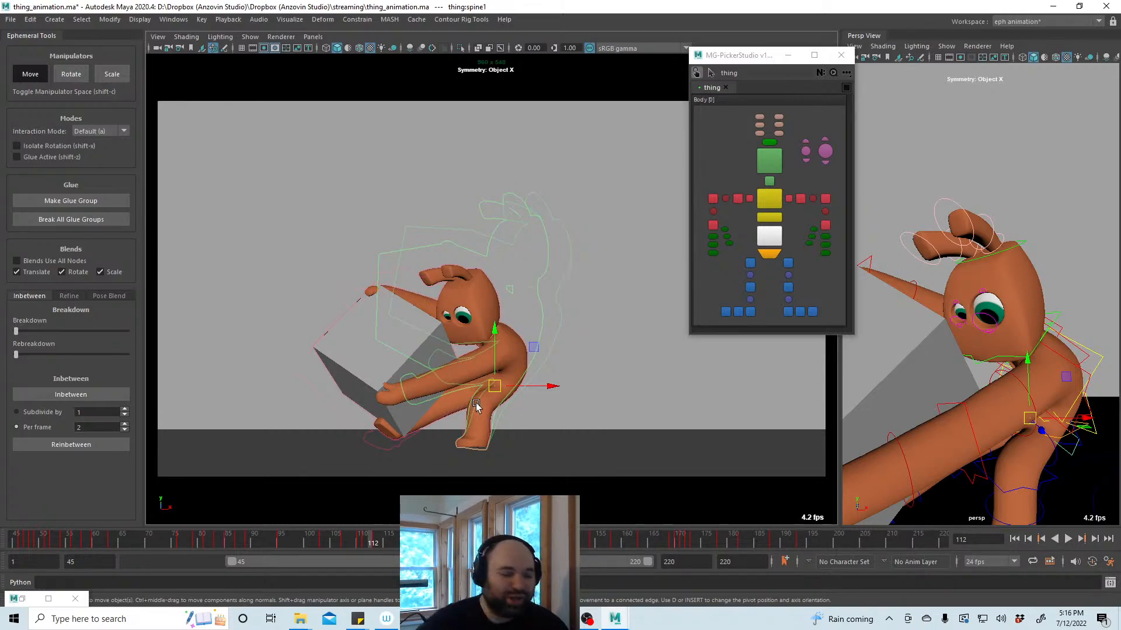
{"action": "left_click_drag", "start_coordinate": [363, 540], "coordinate": [341, 539]}
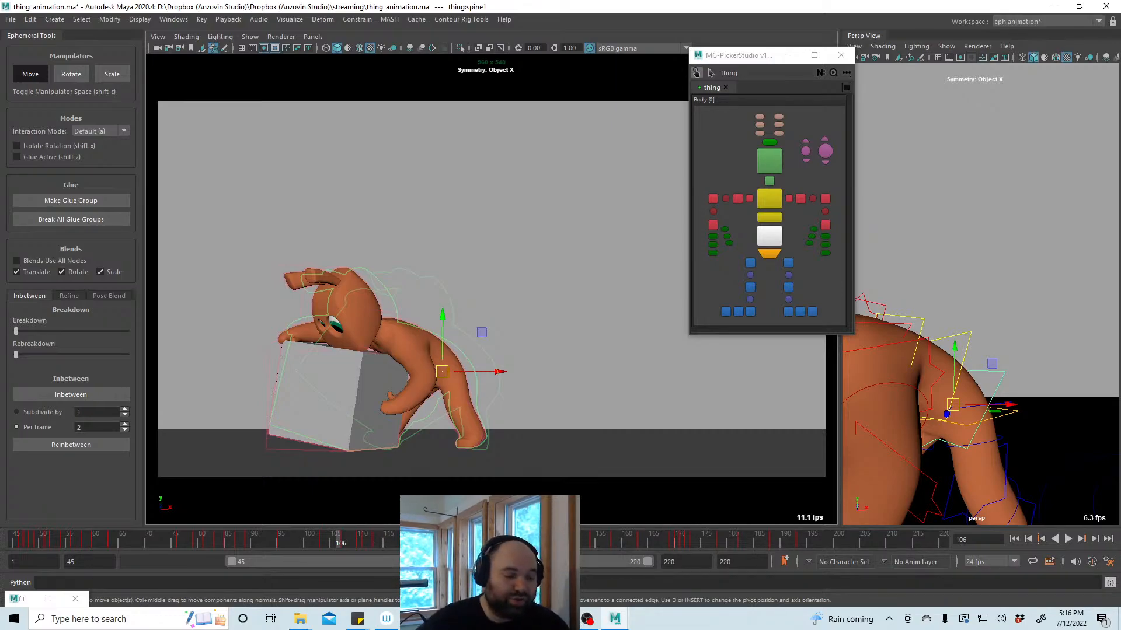
Limit the playback range to frames 51–150, return to frame 51 and save the scene
{"action": "left_click_drag", "start_coordinate": [648, 561], "coordinate": [483, 562]}
{"action": "left_click_drag", "start_coordinate": [231, 562], "coordinate": [246, 562]}
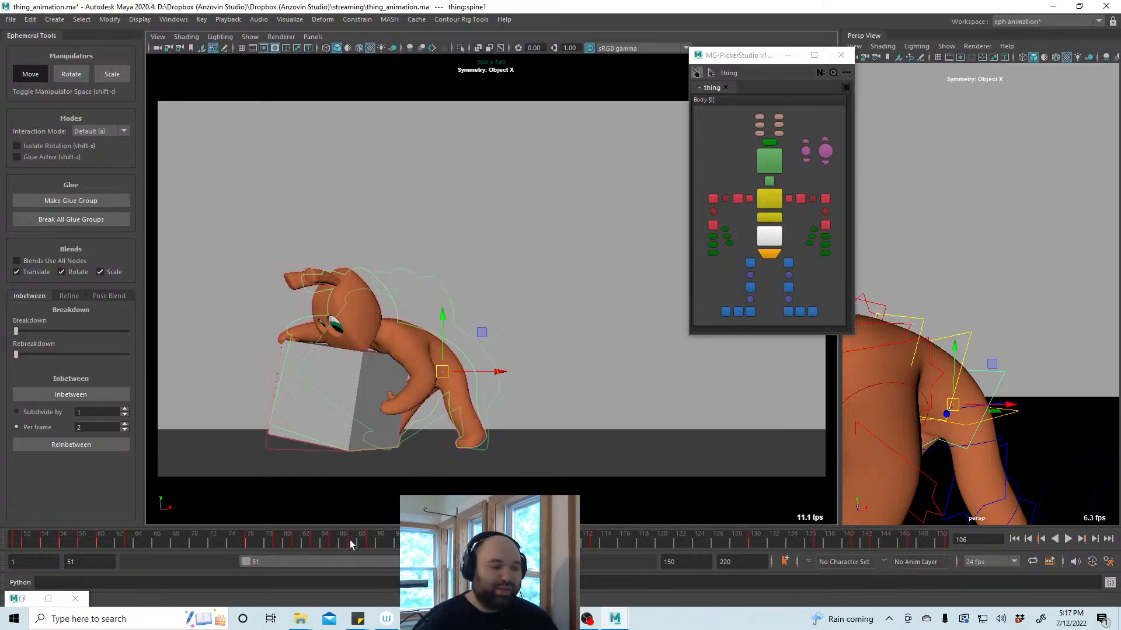
{"action": "key", "text": "alt+v"}
{"action": "left_click_drag", "start_coordinate": [313, 545], "coordinate": [194, 552]}
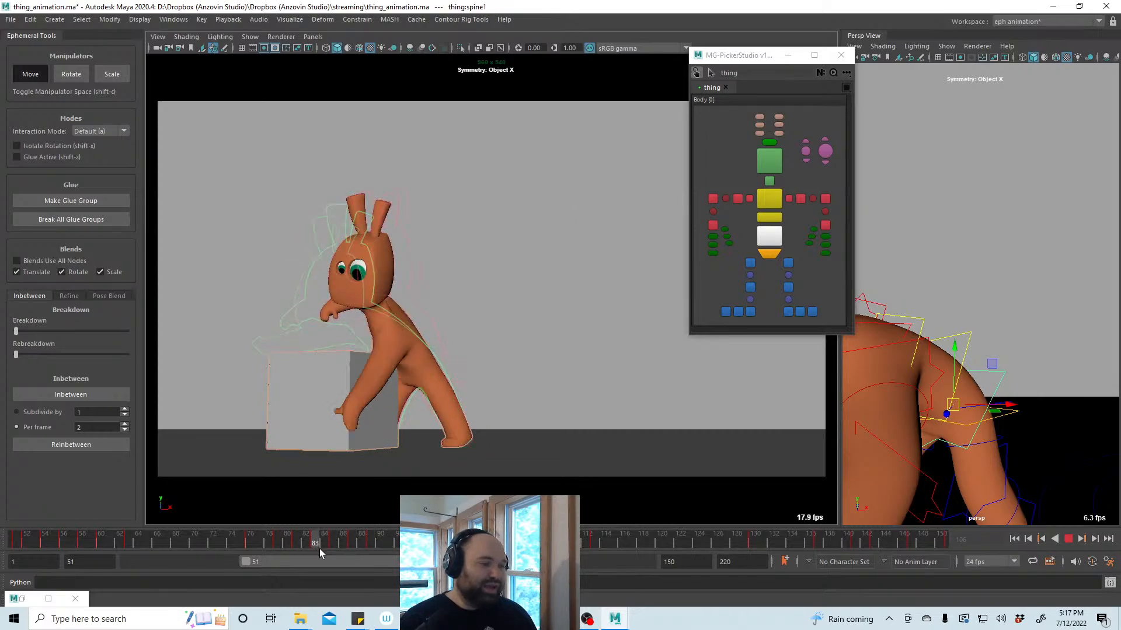
{"action": "left_click_drag", "start_coordinate": [587, 549], "coordinate": [18, 549]}
{"action": "left_click", "coordinate": [580, 281]}
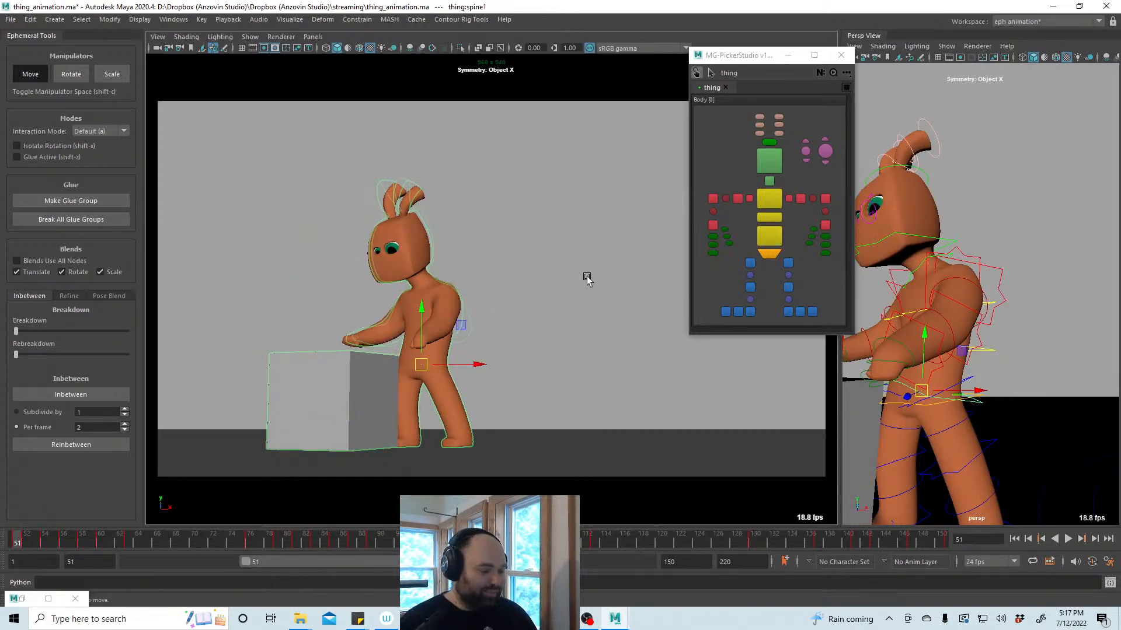
{"action": "key", "text": "ctrl+s"}
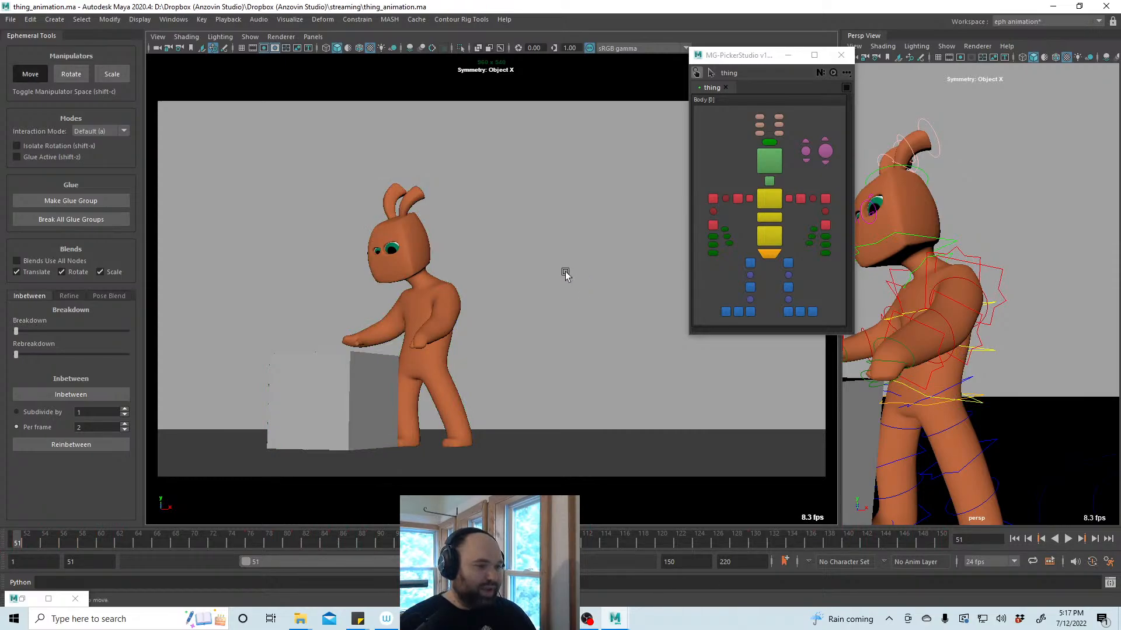
Play the shot and examine the transition from crouch to standing with the box around frames 112–118
{"action": "left_click", "coordinate": [1067, 540]}
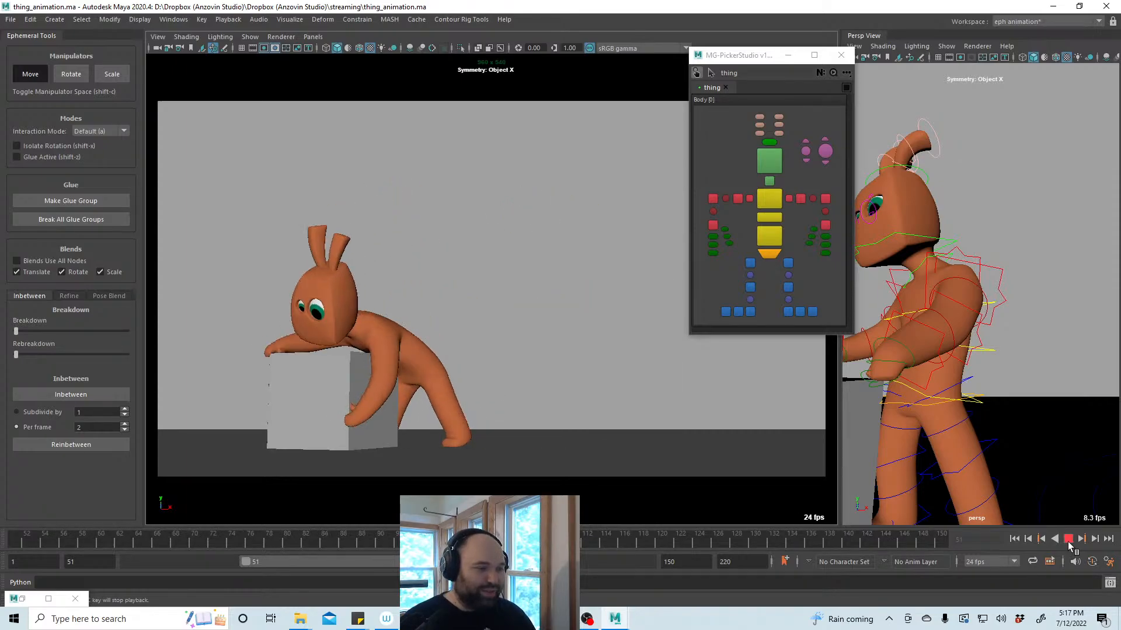
{"action": "left_click", "coordinate": [1069, 543]}
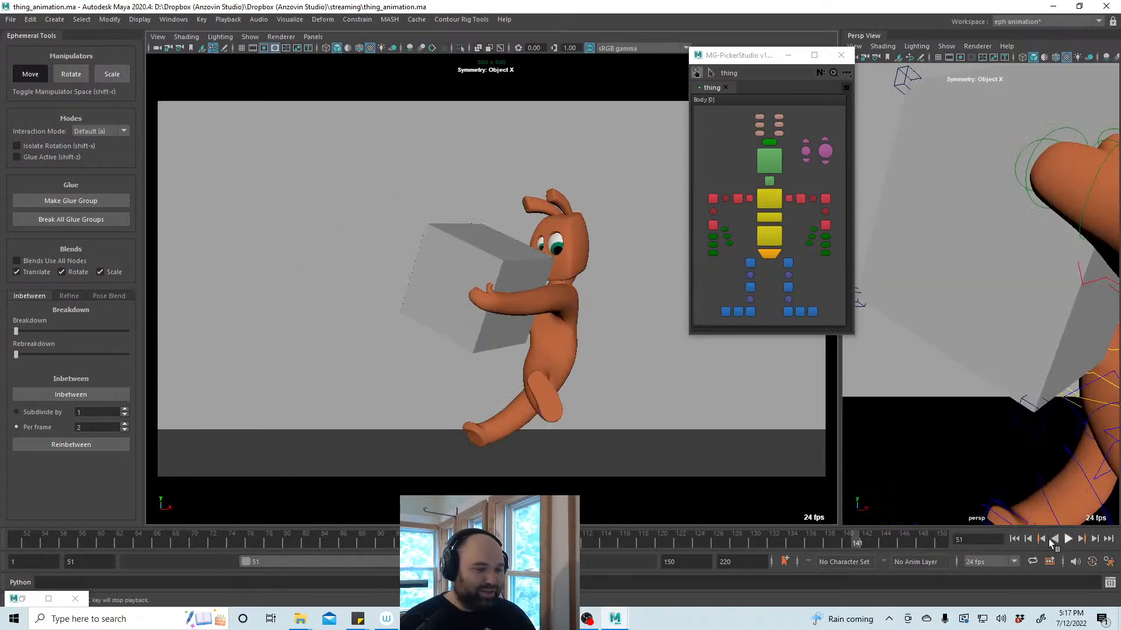
{"action": "left_click", "coordinate": [769, 199]}
{"action": "left_click", "coordinate": [347, 544]}
{"action": "key", "text": "alt+v"}
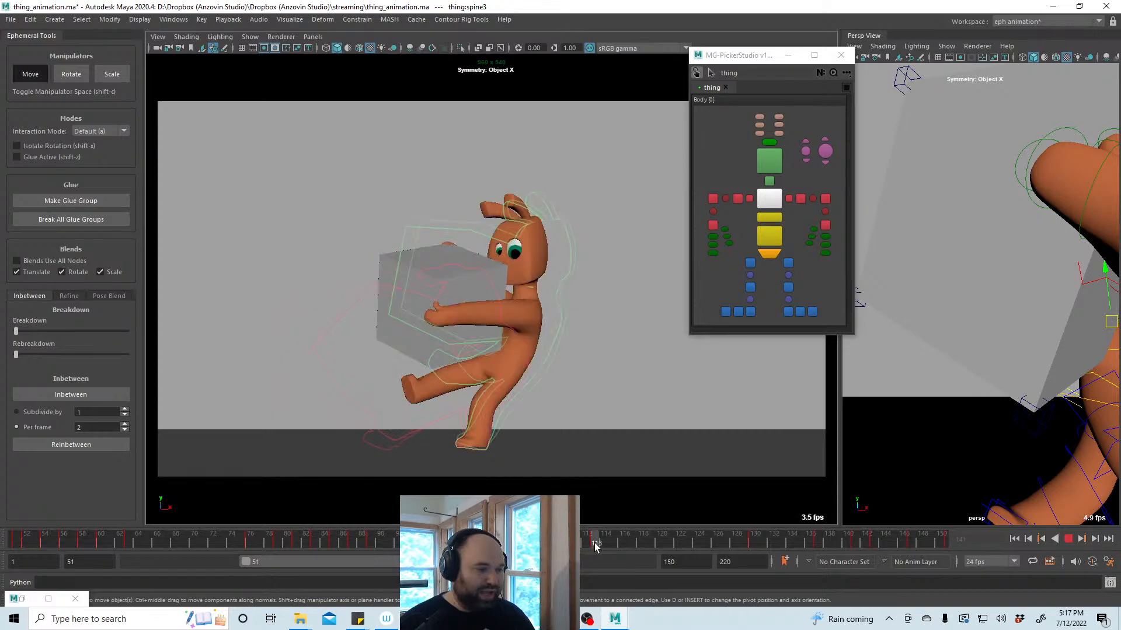
{"action": "mouse_move", "coordinate": [589, 545]}
{"action": "left_mouse_down"}
{"action": "mouse_move", "coordinate": [579, 543]}
{"action": "mouse_move", "coordinate": [594, 543]}
{"action": "left_mouse_up"}
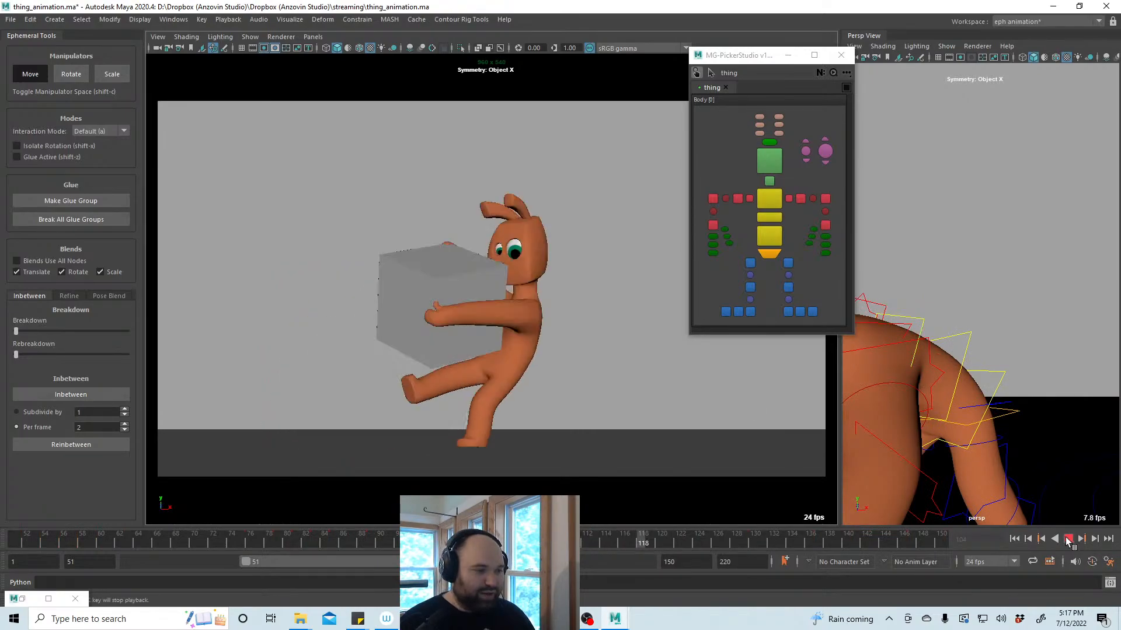
{"action": "left_click", "coordinate": [1067, 540]}
At frame 113, create a whole-body breakdown strongly favouring the standing pose, with Glue Active and Blends Use All Nodes enabled
{"action": "left_click", "coordinate": [770, 209]}
{"action": "left_click", "coordinate": [769, 212]}
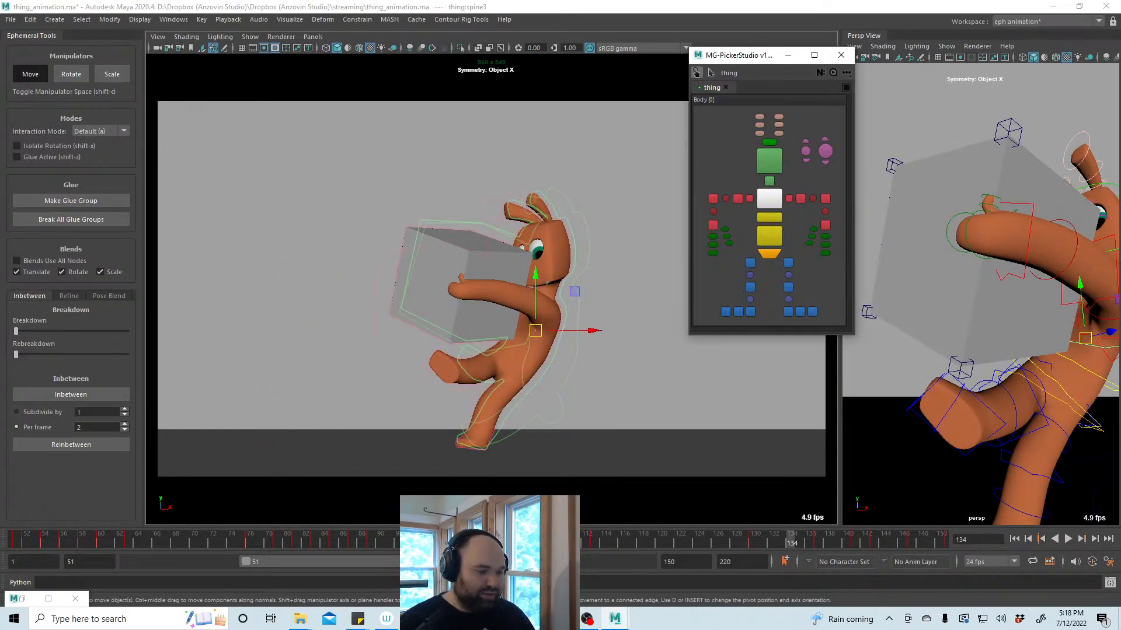
{"action": "mouse_move", "coordinate": [581, 544]}
{"action": "left_mouse_down"}
{"action": "mouse_move", "coordinate": [782, 543]}
{"action": "mouse_move", "coordinate": [595, 543]}
{"action": "left_mouse_up"}
{"action": "key", "text": "alt+v"}
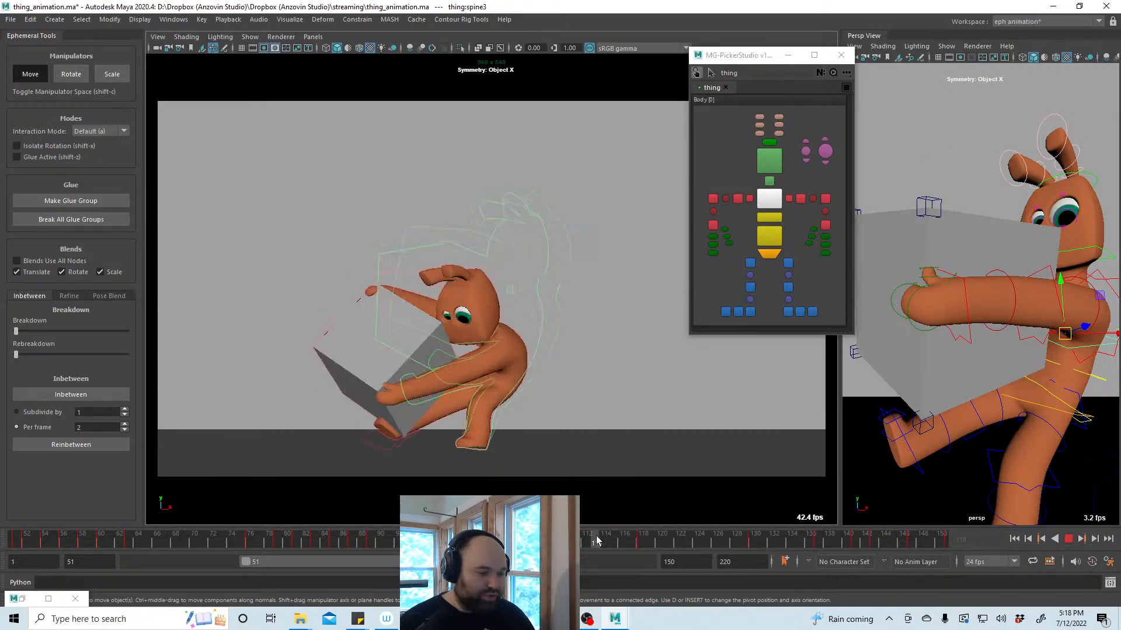
{"action": "left_click", "coordinate": [595, 542]}
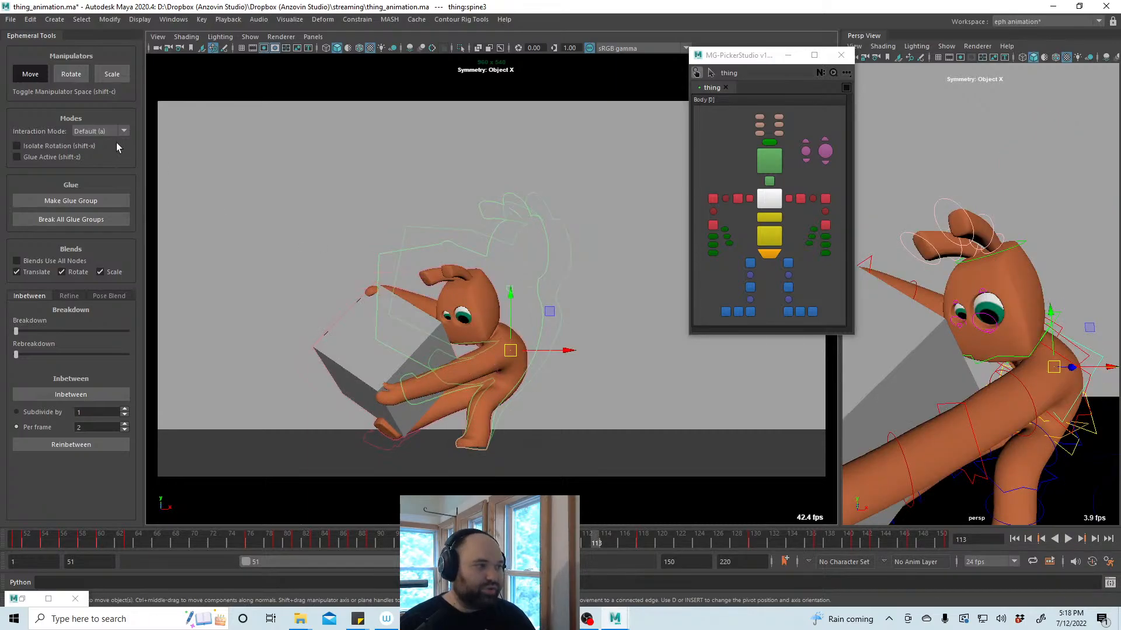
{"action": "left_click", "coordinate": [75, 157]}
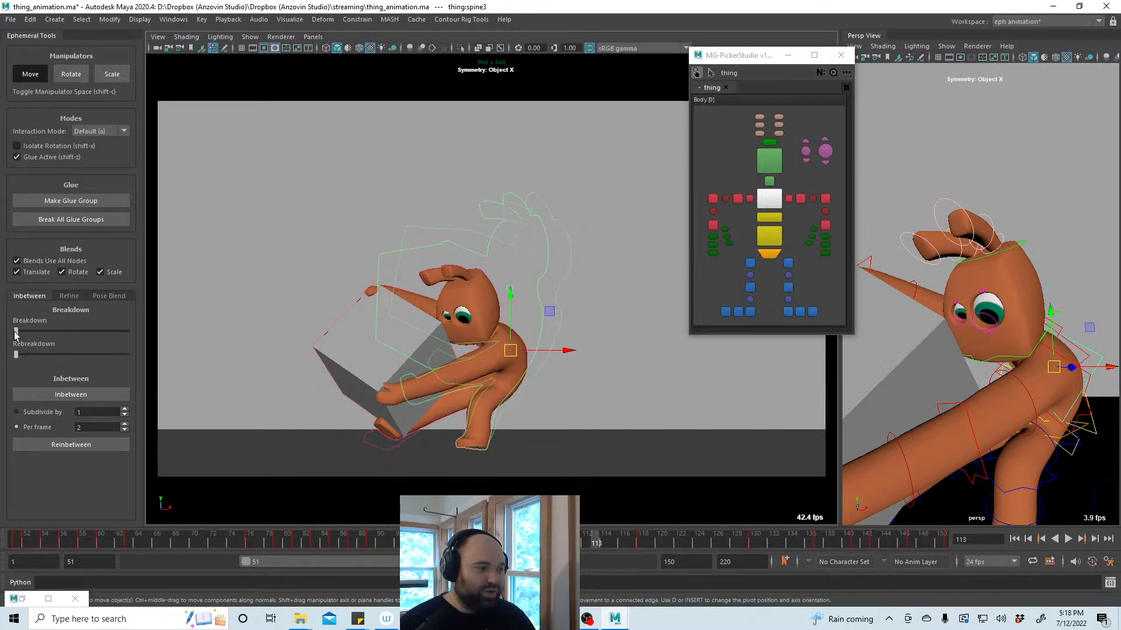
{"action": "left_click_drag", "start_coordinate": [18, 332], "coordinate": [104, 332]}
{"action": "mouse_move", "coordinate": [603, 542]}
{"action": "left_mouse_down"}
{"action": "mouse_move", "coordinate": [571, 542]}
{"action": "mouse_move", "coordinate": [596, 544]}
{"action": "left_mouse_up"}
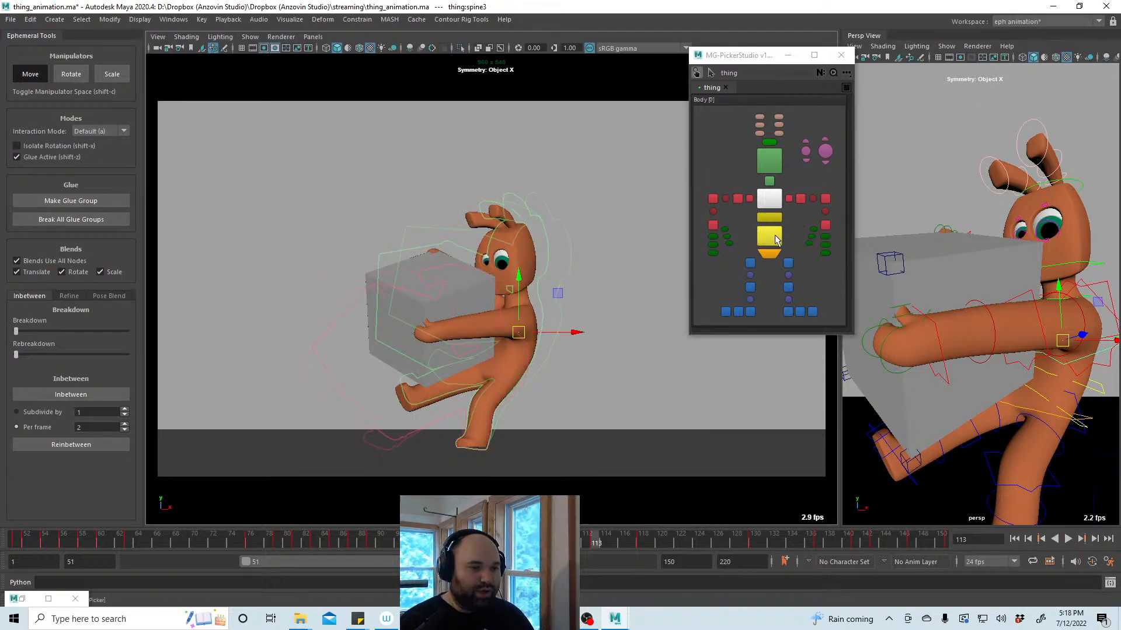
Pull the upper spine control back away from the box at frames 113 and 118, and play through to check the motion
{"action": "left_click_drag", "start_coordinate": [520, 333], "coordinate": [536, 340]}
{"action": "left_click_drag", "start_coordinate": [596, 544], "coordinate": [643, 545]}
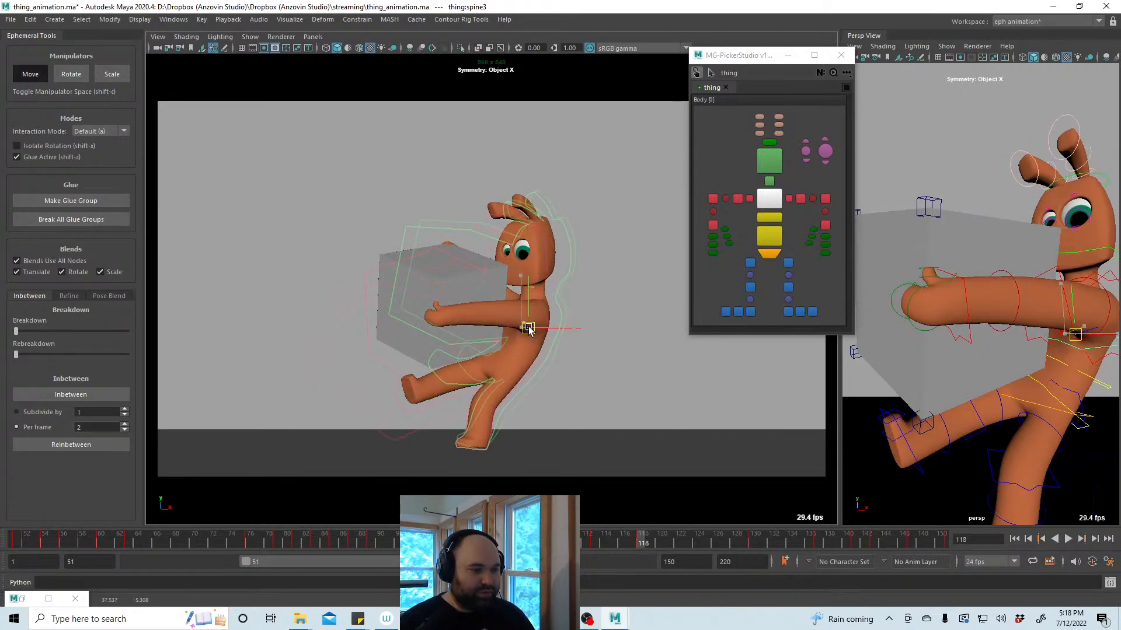
{"action": "key", "text": "alt+v"}
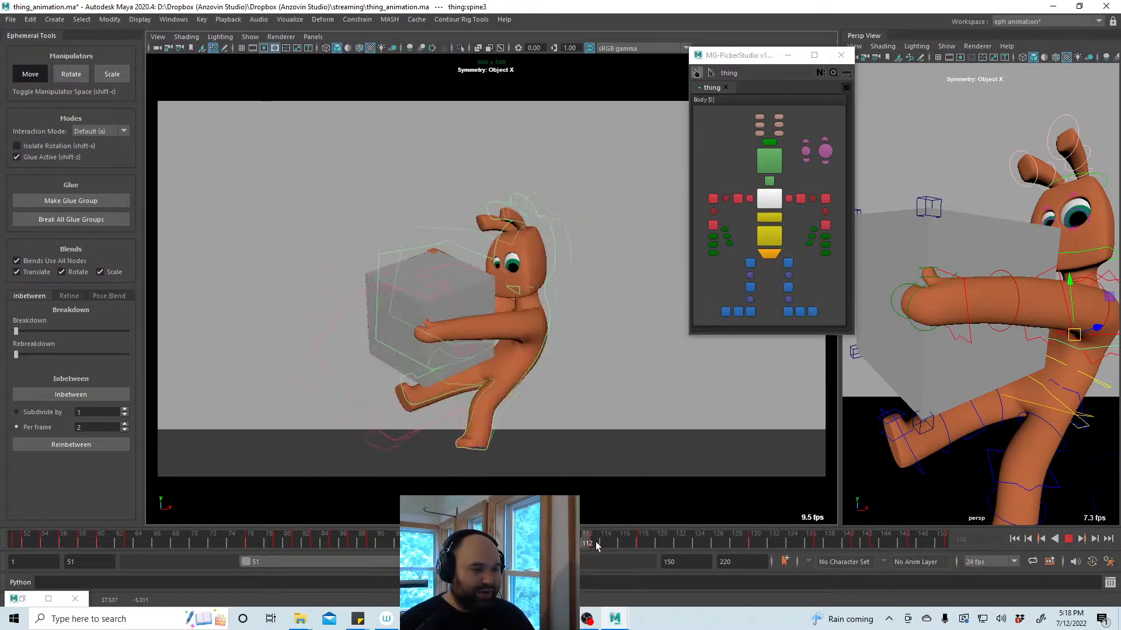
{"action": "key", "text": "alt+v"}
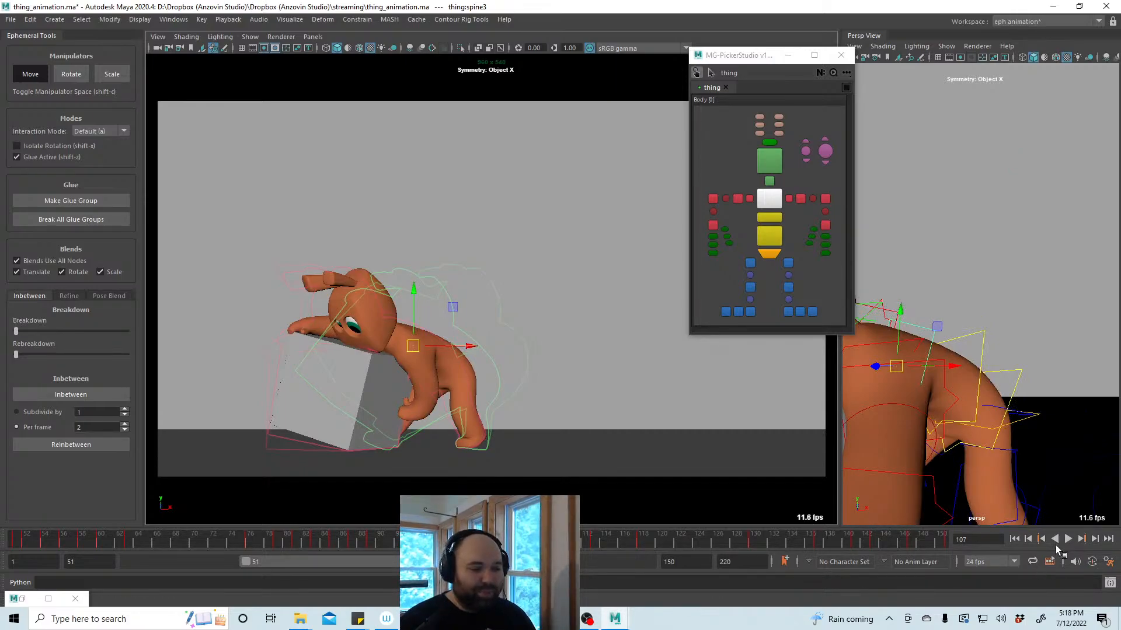
{"action": "key", "text": "alt+v"}
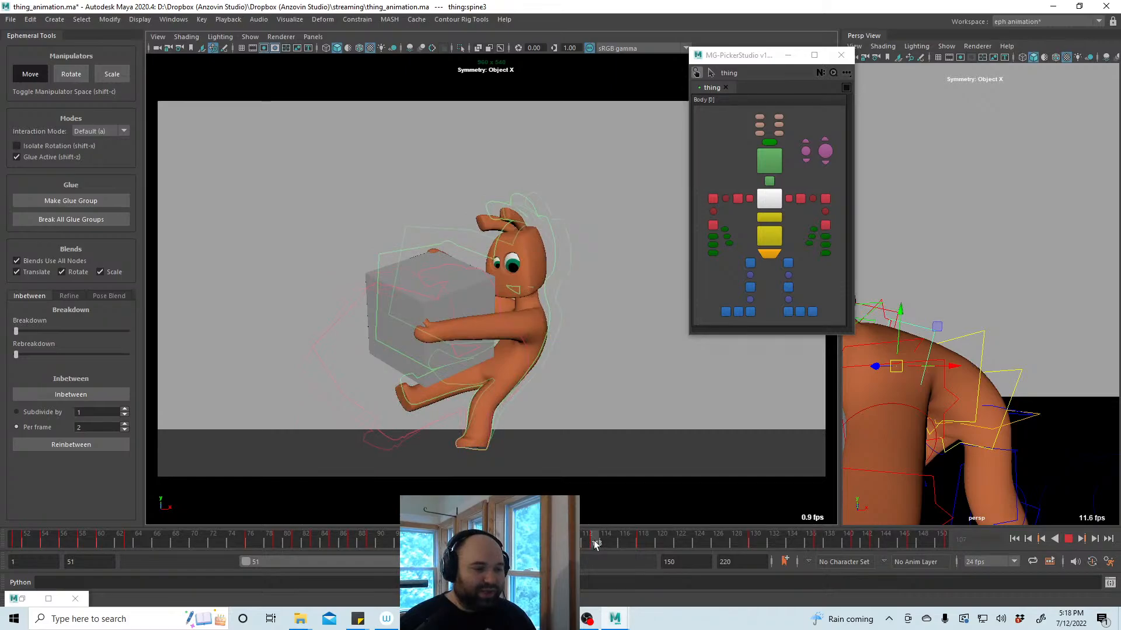
{"action": "mouse_move", "coordinate": [596, 544]}
{"action": "left_mouse_down"}
{"action": "mouse_move", "coordinate": [652, 546]}
{"action": "mouse_move", "coordinate": [596, 544]}
{"action": "left_mouse_up"}
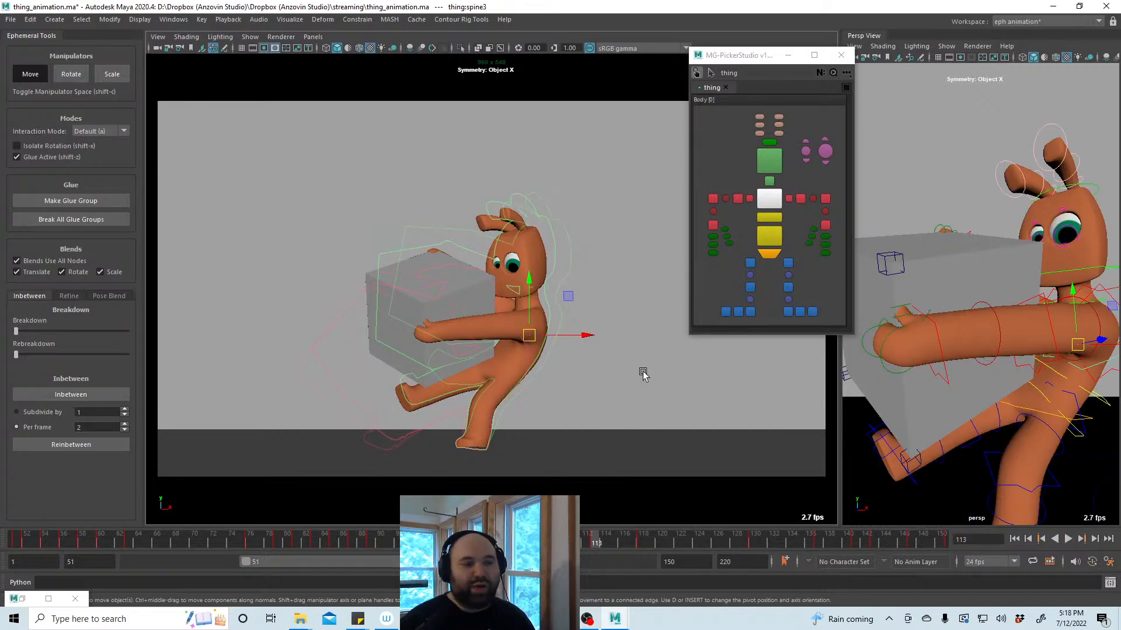
Rotate the head further down toward the box at frame 111, comparing it with the neighbouring frames
{"action": "left_click", "coordinate": [776, 162]}
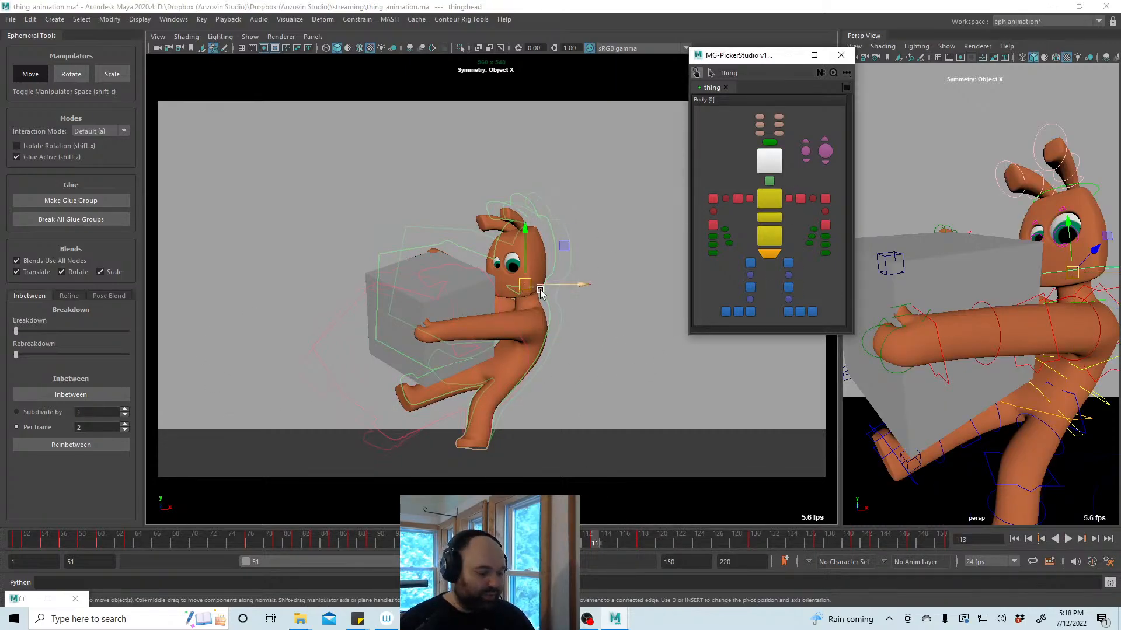
{"action": "left_click", "coordinate": [643, 542]}
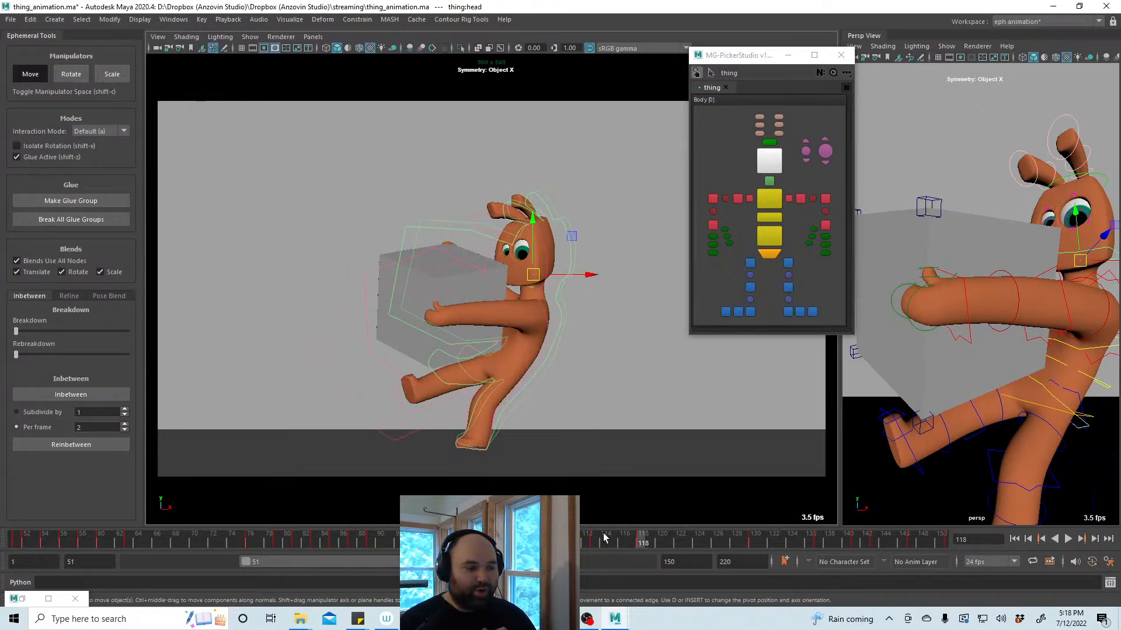
{"action": "left_click", "coordinate": [598, 538]}
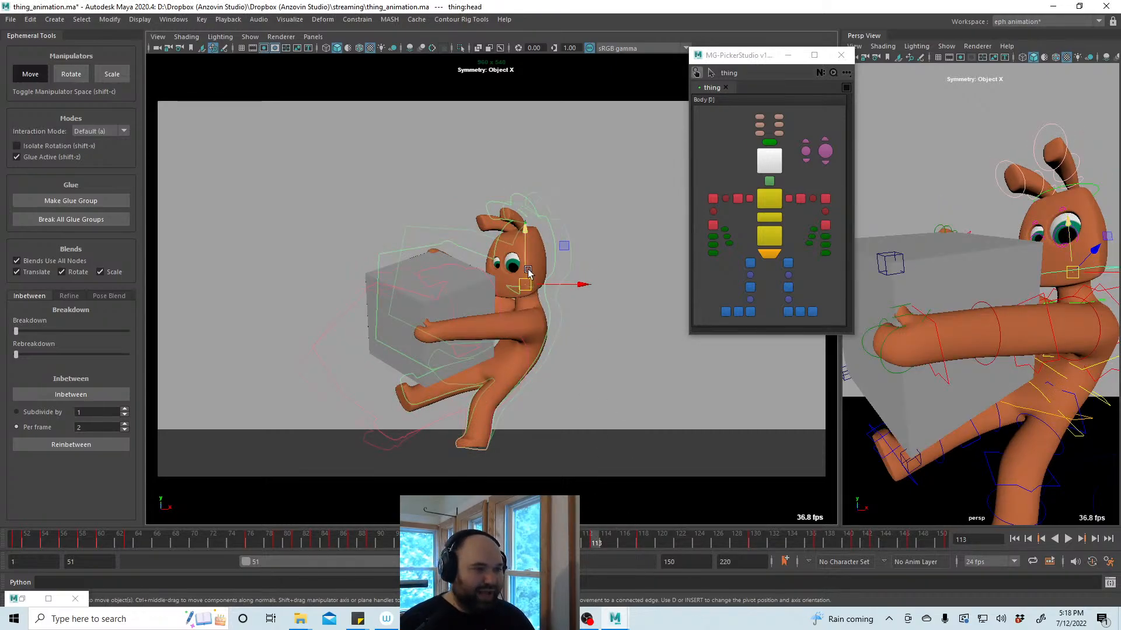
{"action": "key", "text": "e"}
{"action": "key", "text": "comma"}
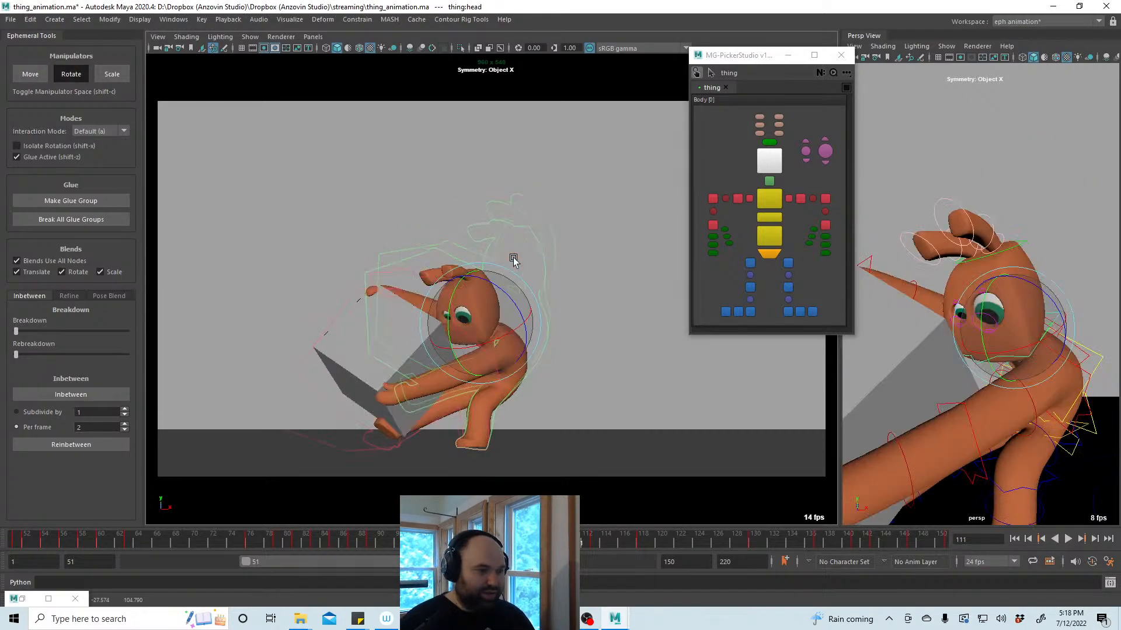
{"action": "left_click_drag", "start_coordinate": [513, 258], "coordinate": [469, 306]}
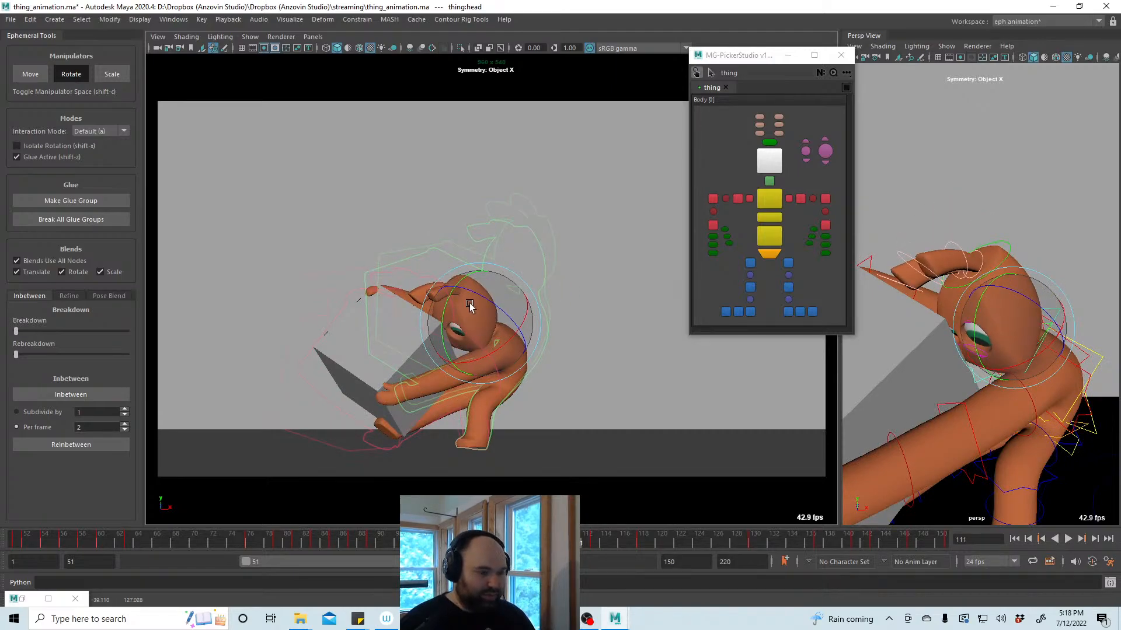
{"action": "key", "text": "comma"}
{"action": "key", "text": "period"}
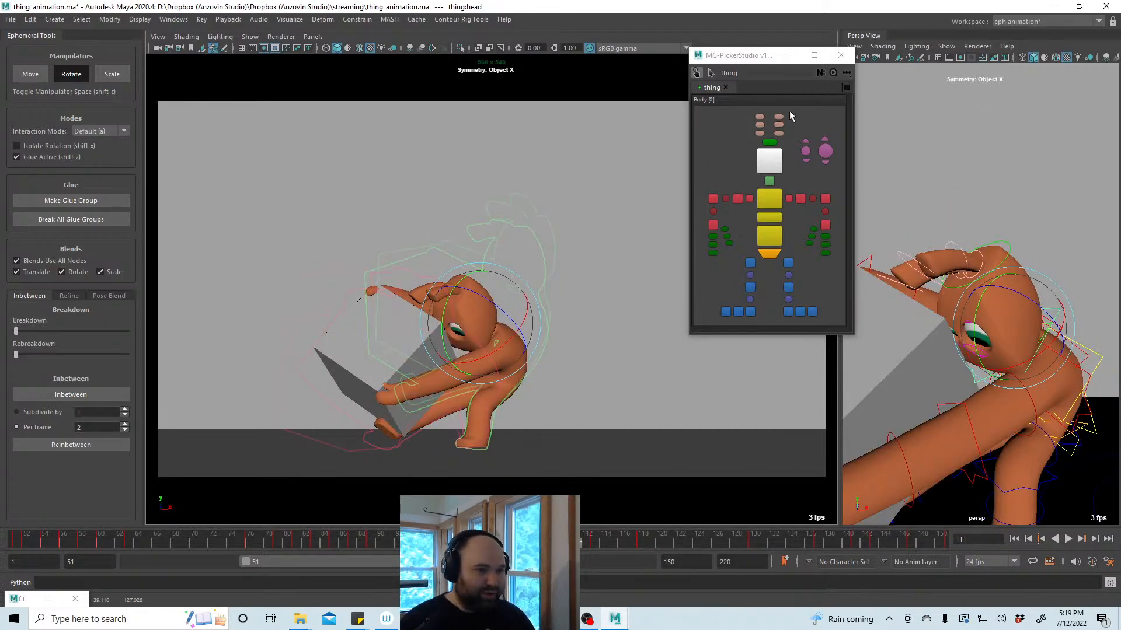
At frame 111, rotate the base joints of both ears and their middle and tip joints to follow the lowered head
{"action": "left_click_drag", "start_coordinate": [791, 114], "coordinate": [755, 137]}
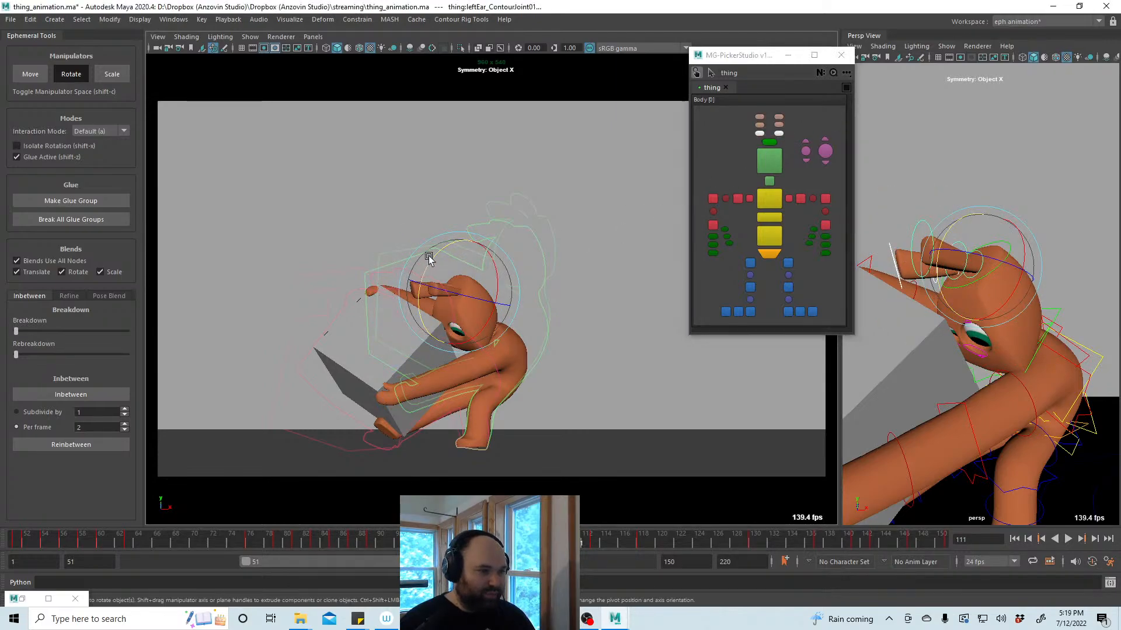
{"action": "left_click_drag", "start_coordinate": [429, 257], "coordinate": [431, 260]}
{"action": "left_click_drag", "start_coordinate": [791, 112], "coordinate": [745, 129]}
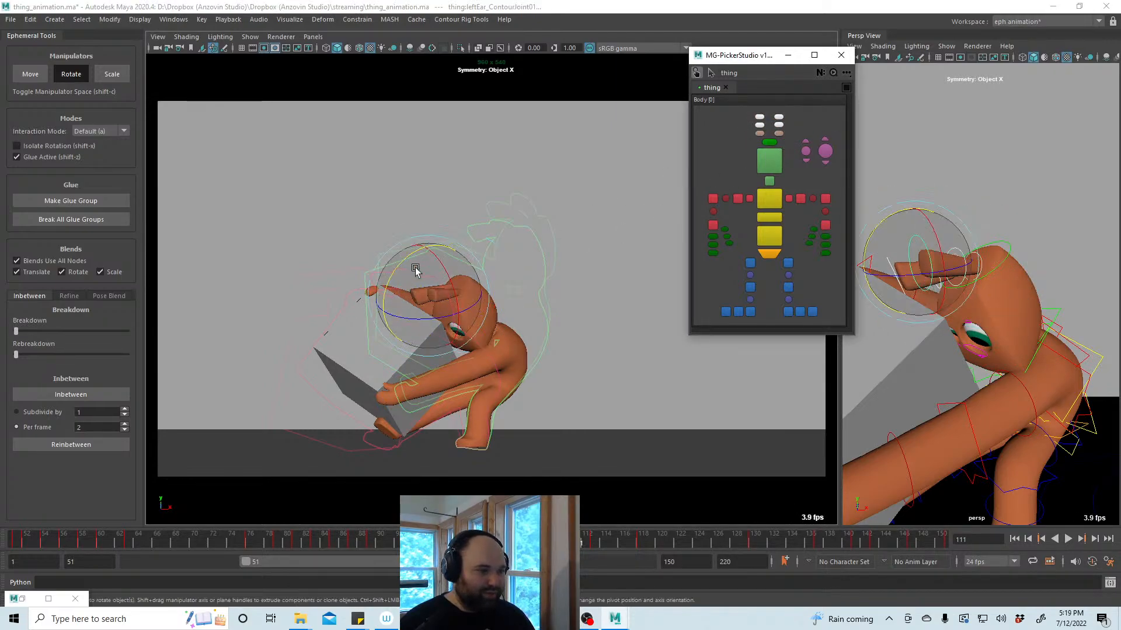
{"action": "left_click_drag", "start_coordinate": [415, 271], "coordinate": [405, 250]}
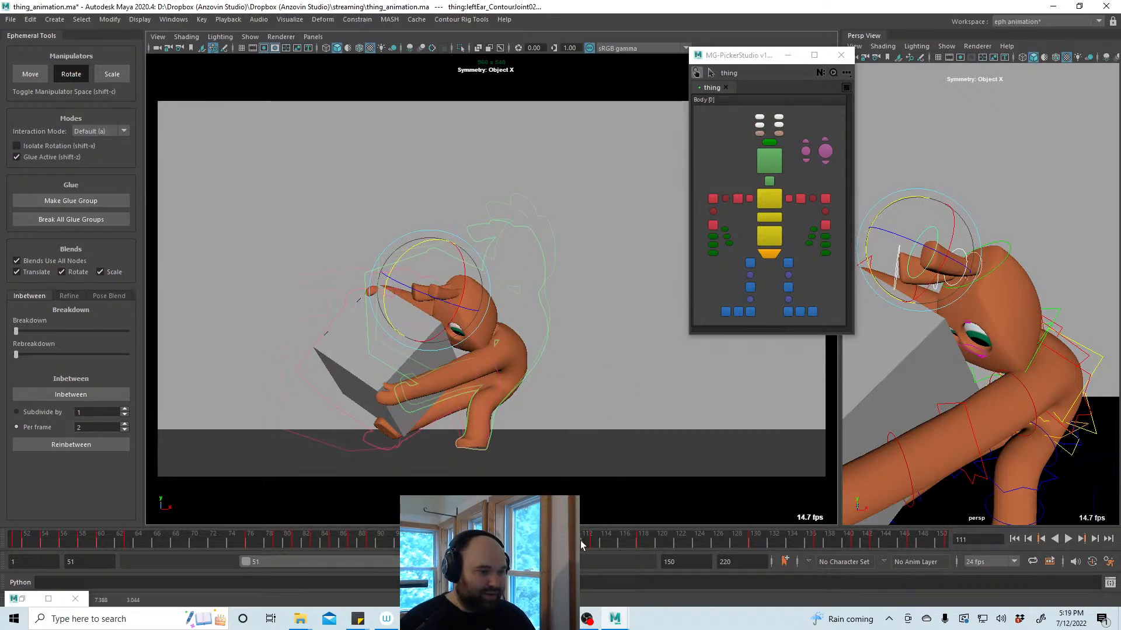
Rotate both ear base controls at frame 113 and both ears' upper controls at frame 118
{"action": "left_click_drag", "start_coordinate": [580, 545], "coordinate": [594, 540]}
{"action": "left_click_drag", "start_coordinate": [788, 131], "coordinate": [754, 135]}
{"action": "left_click_drag", "start_coordinate": [491, 194], "coordinate": [491, 214]}
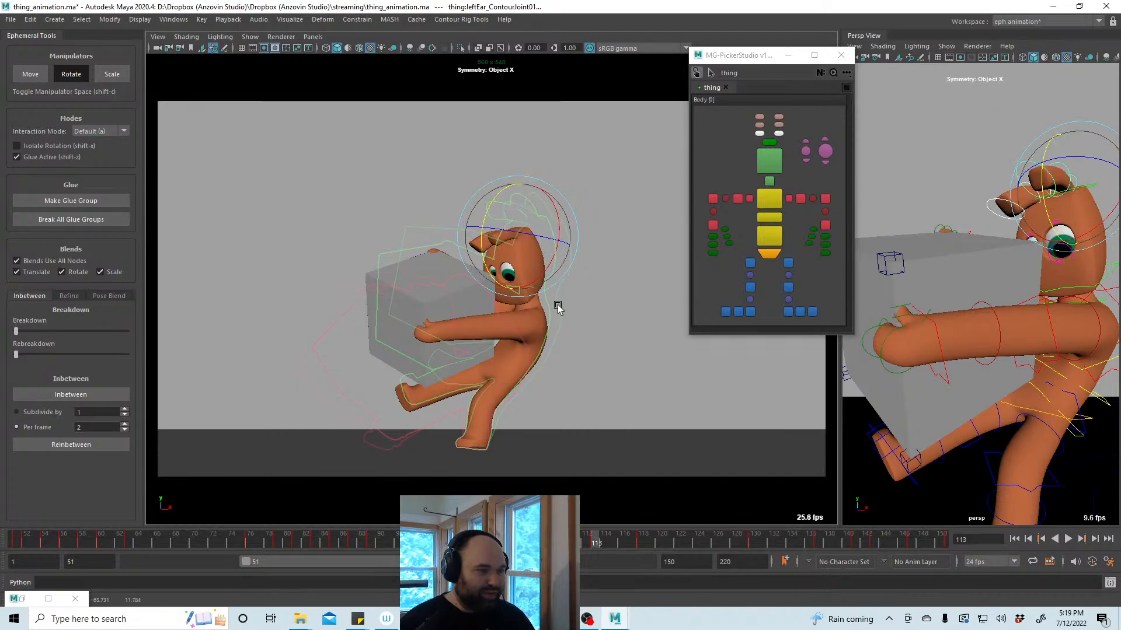
{"action": "key", "text": "alt+v"}
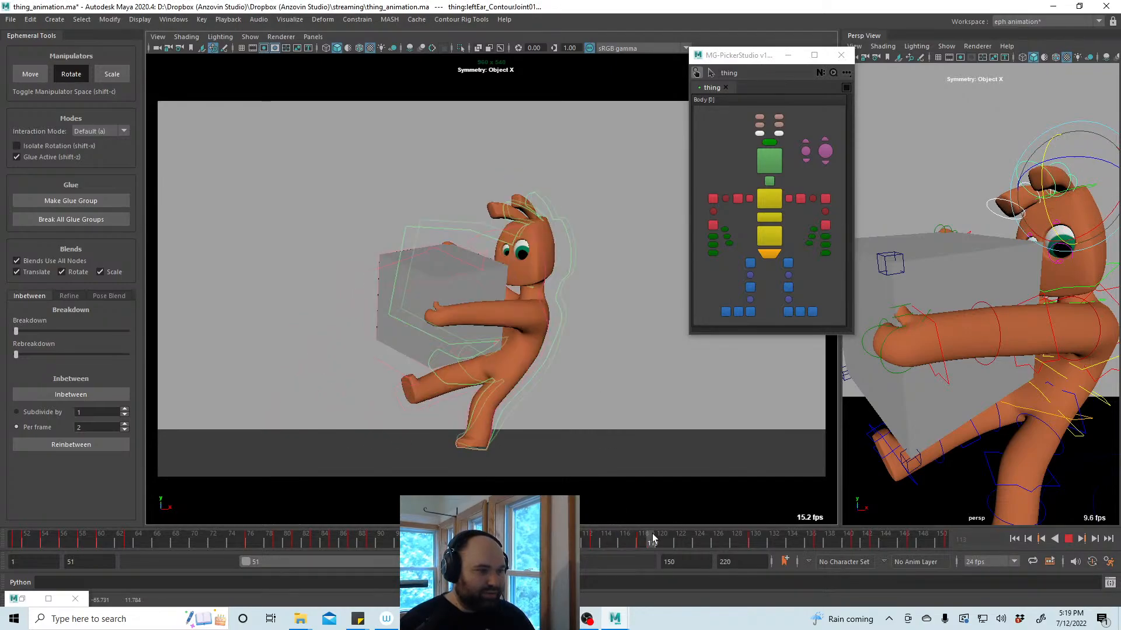
{"action": "left_click_drag", "start_coordinate": [795, 115], "coordinate": [751, 128]}
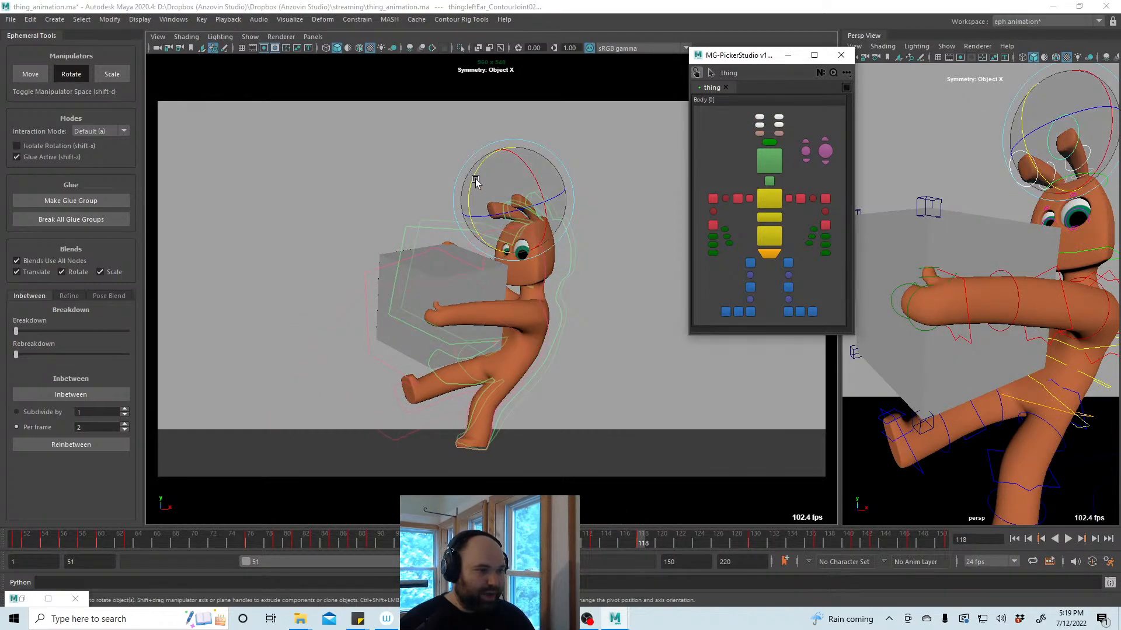
{"action": "left_click_drag", "start_coordinate": [473, 178], "coordinate": [468, 187]}
Adjust the rotation of both ears, base and upper controls, at frames 130 and 137
{"action": "key", "text": "alt+v"}
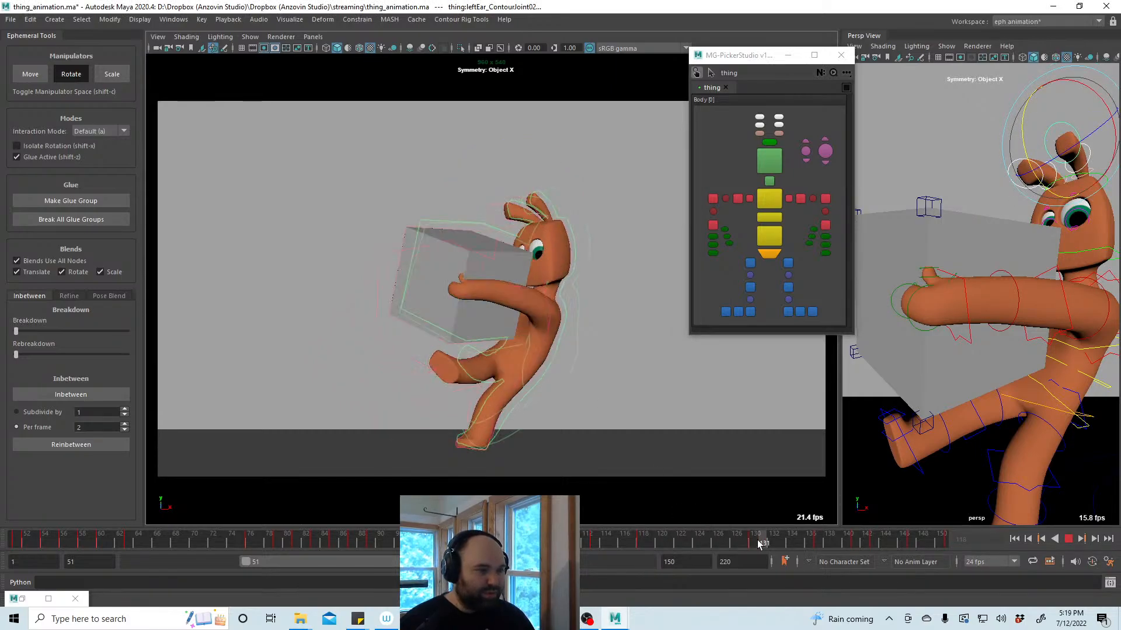
{"action": "left_click", "coordinate": [755, 543]}
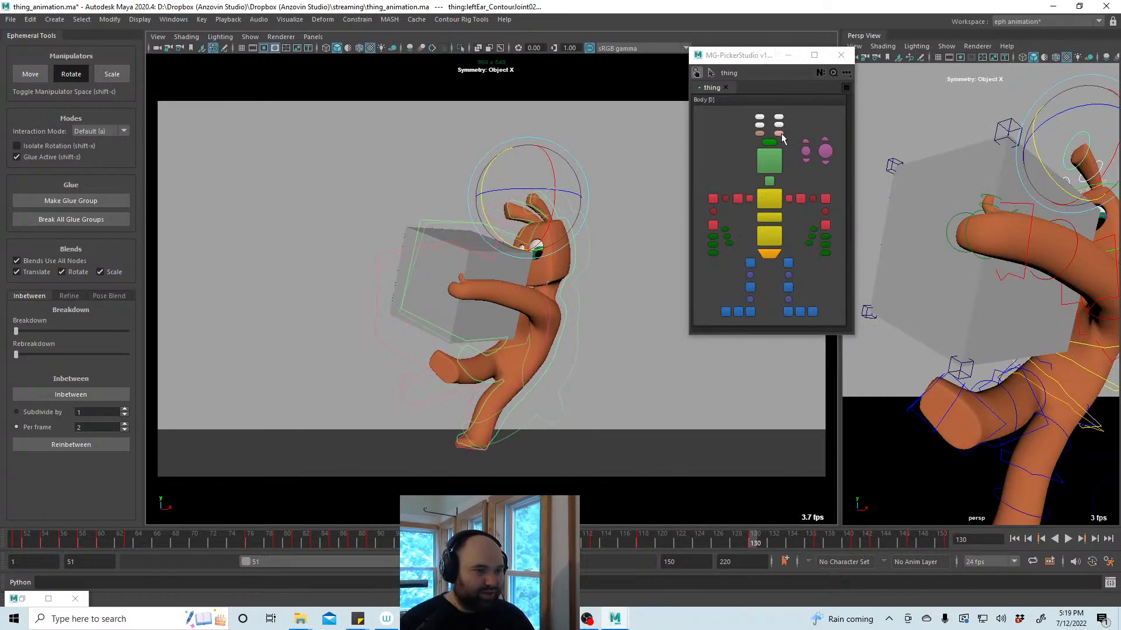
{"action": "left_click", "coordinate": [759, 134]}
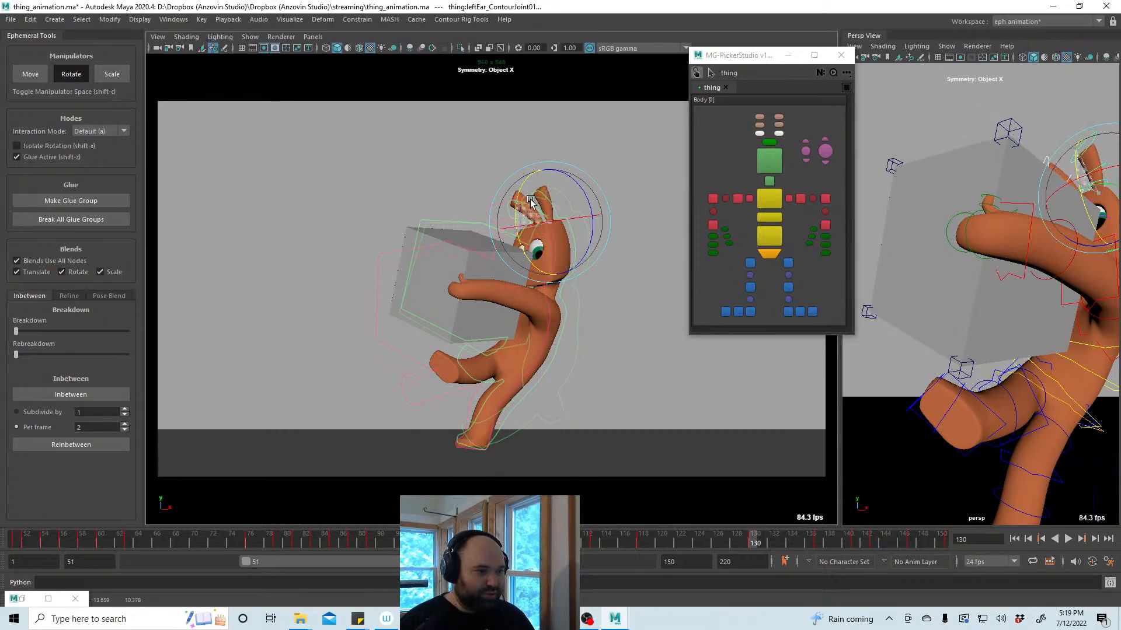
{"action": "key", "text": "alt+v"}
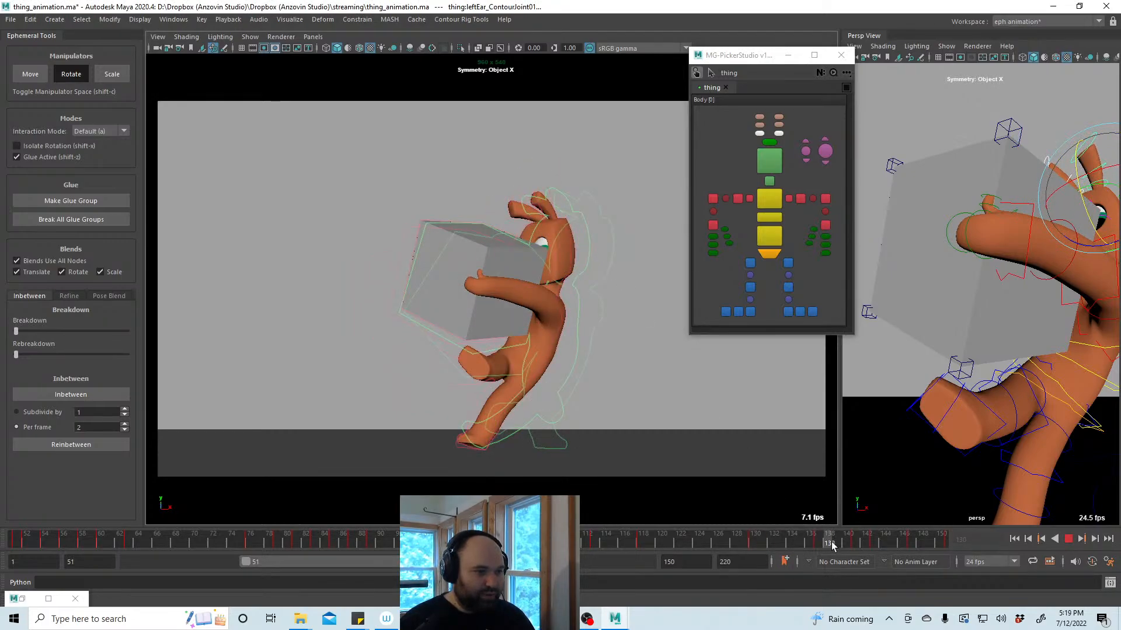
{"action": "left_click", "coordinate": [824, 546]}
{"action": "left_click", "coordinate": [517, 216]}
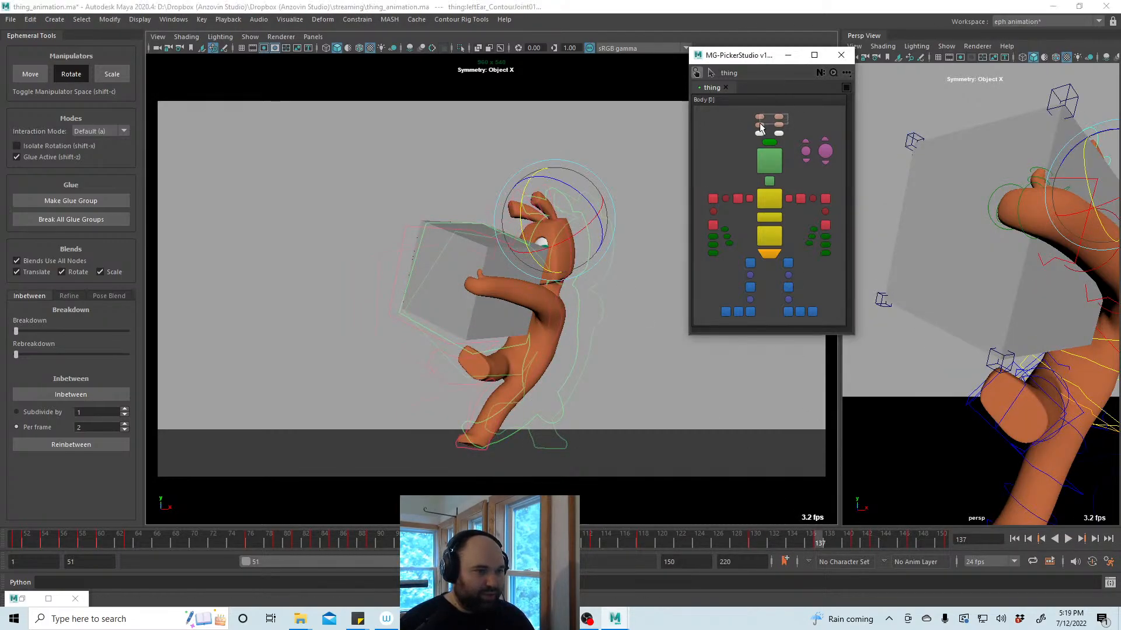
{"action": "left_click_drag", "start_coordinate": [489, 211], "coordinate": [484, 184]}
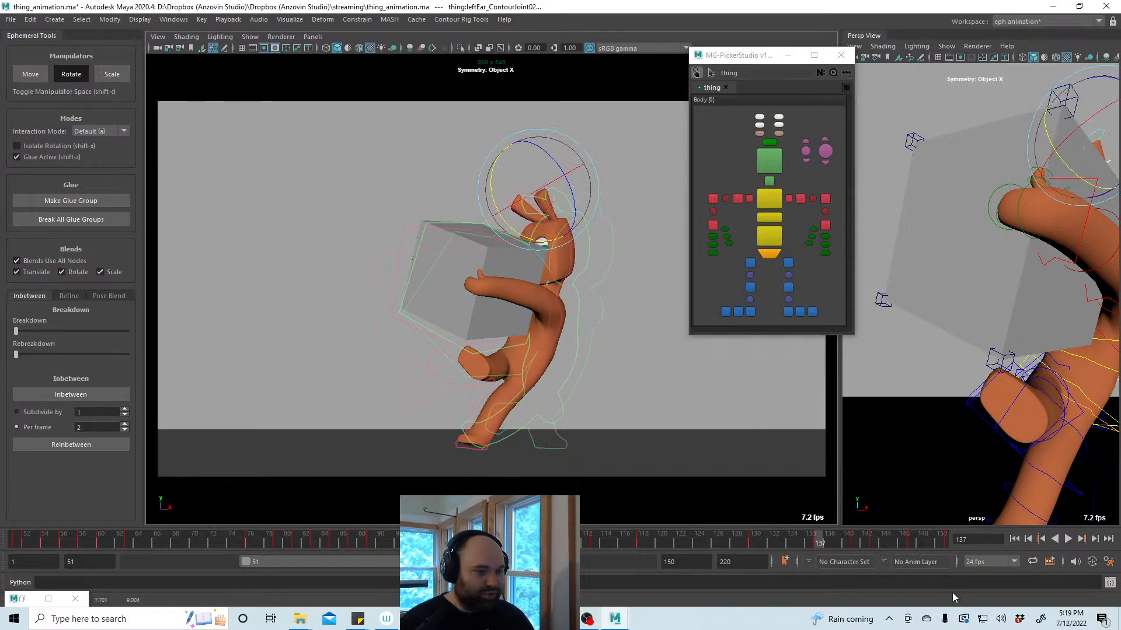
Rotate both ears' upper controls and base controls at frame 141
{"action": "left_click_drag", "start_coordinate": [794, 548], "coordinate": [784, 547]}
{"action": "key", "text": "alt+v"}
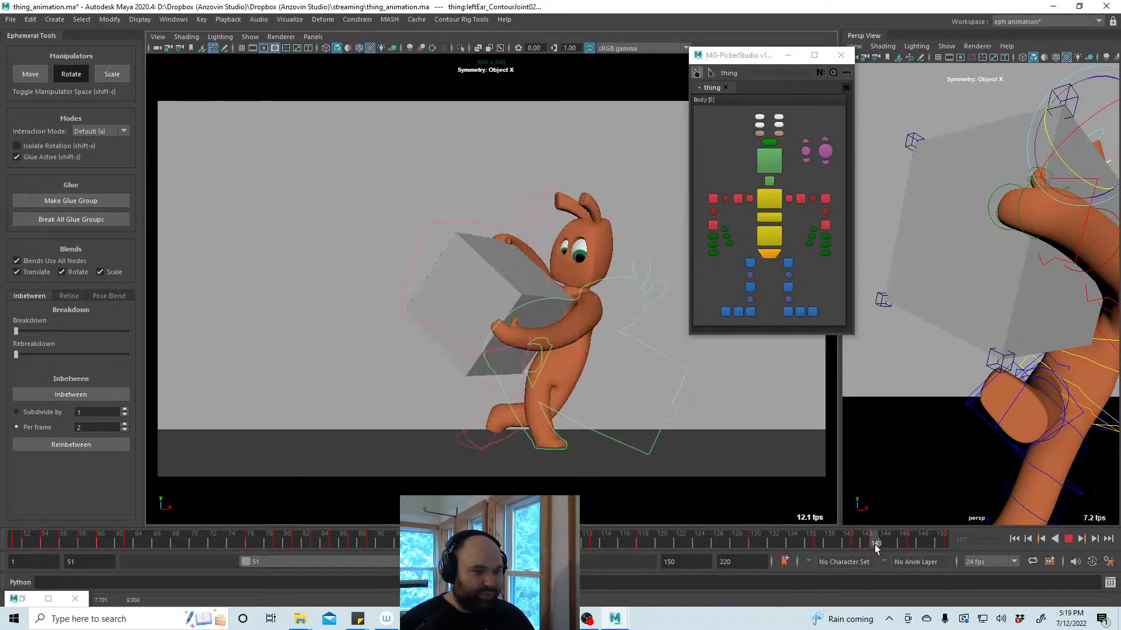
{"action": "left_click", "coordinate": [856, 545]}
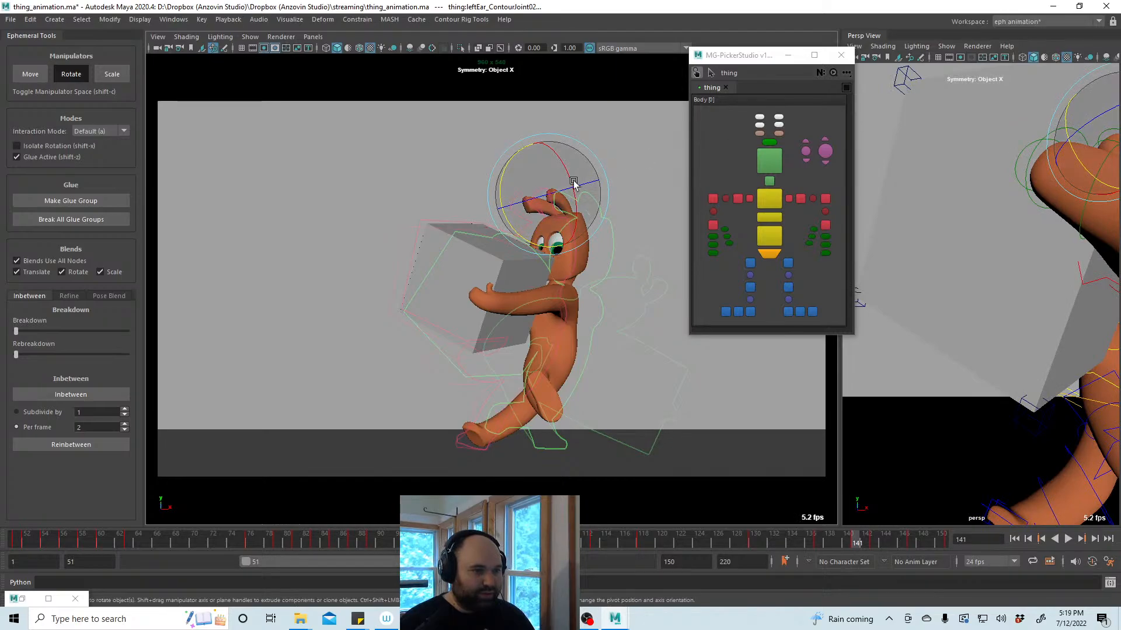
{"action": "left_click_drag", "start_coordinate": [500, 179], "coordinate": [505, 164]}
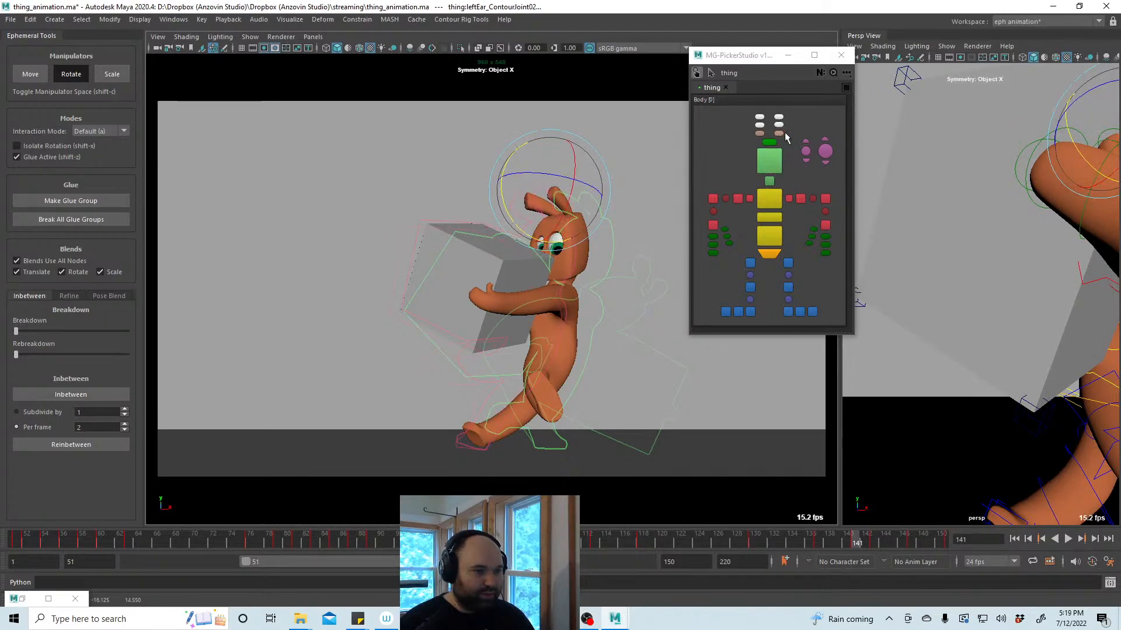
{"action": "left_click_drag", "start_coordinate": [786, 132], "coordinate": [748, 146]}
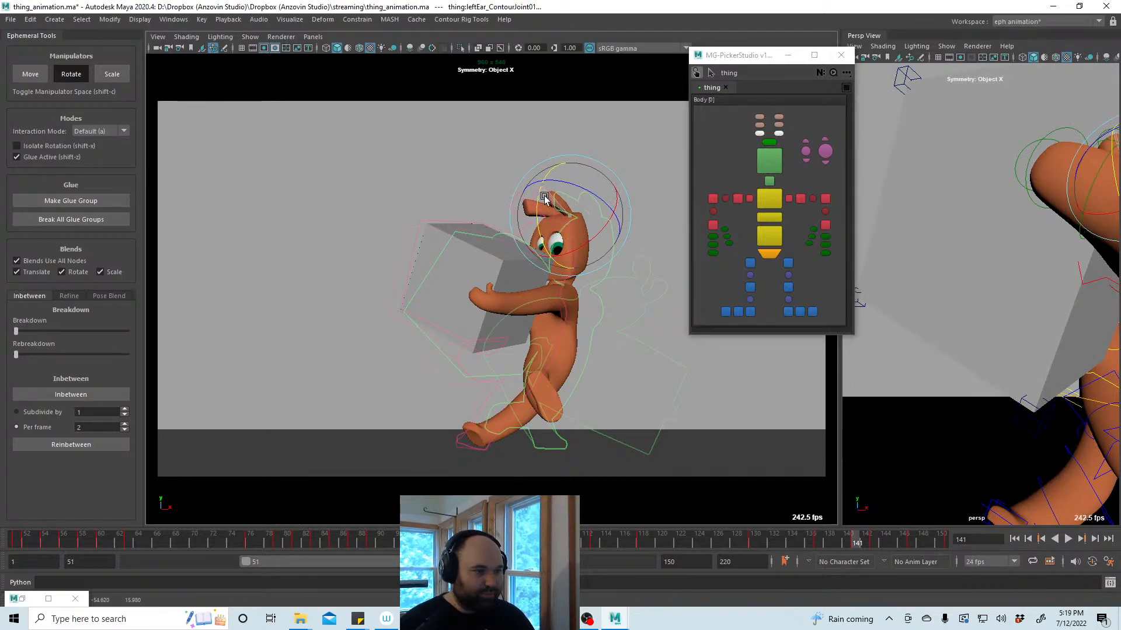
Check the motion up to the end of the range, then rotate the head control downward at frame 110
{"action": "key", "text": "alt+v"}
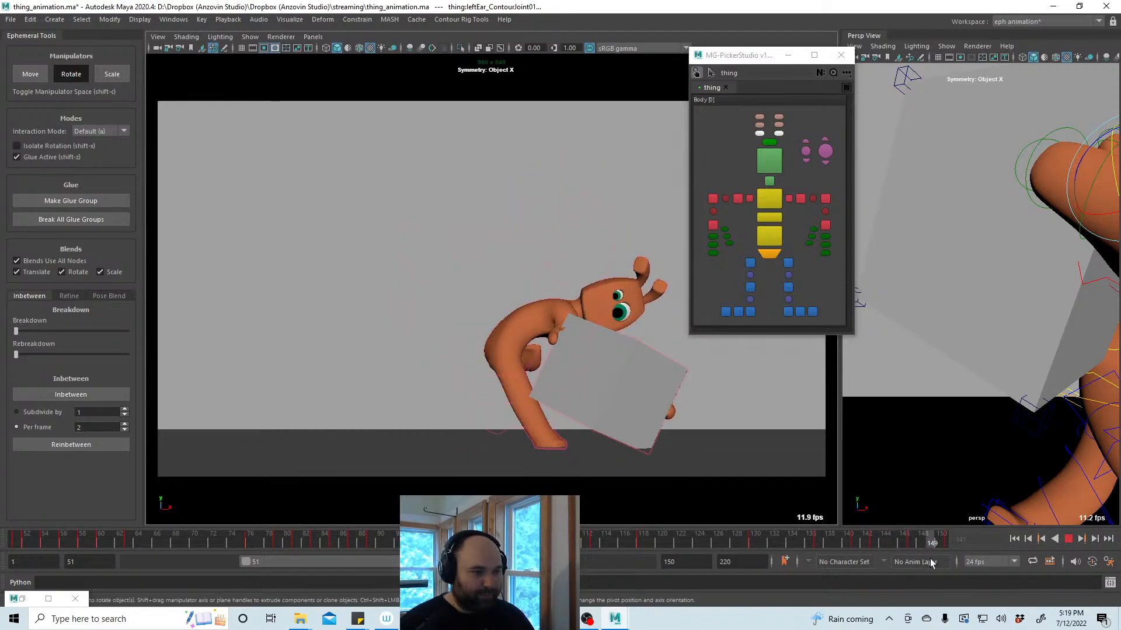
{"action": "left_click", "coordinate": [792, 536]}
{"action": "left_click_drag", "start_coordinate": [791, 536], "coordinate": [633, 532]}
{"action": "key", "text": "alt+v"}
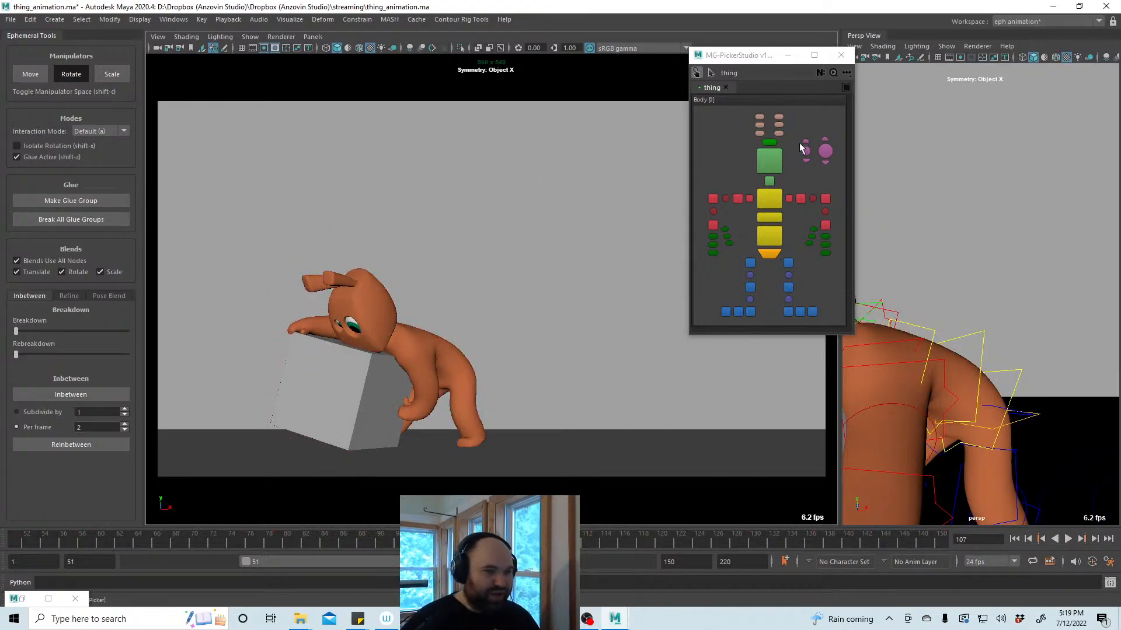
{"action": "left_click", "coordinate": [769, 160]}
{"action": "key", "text": "alt+v"}
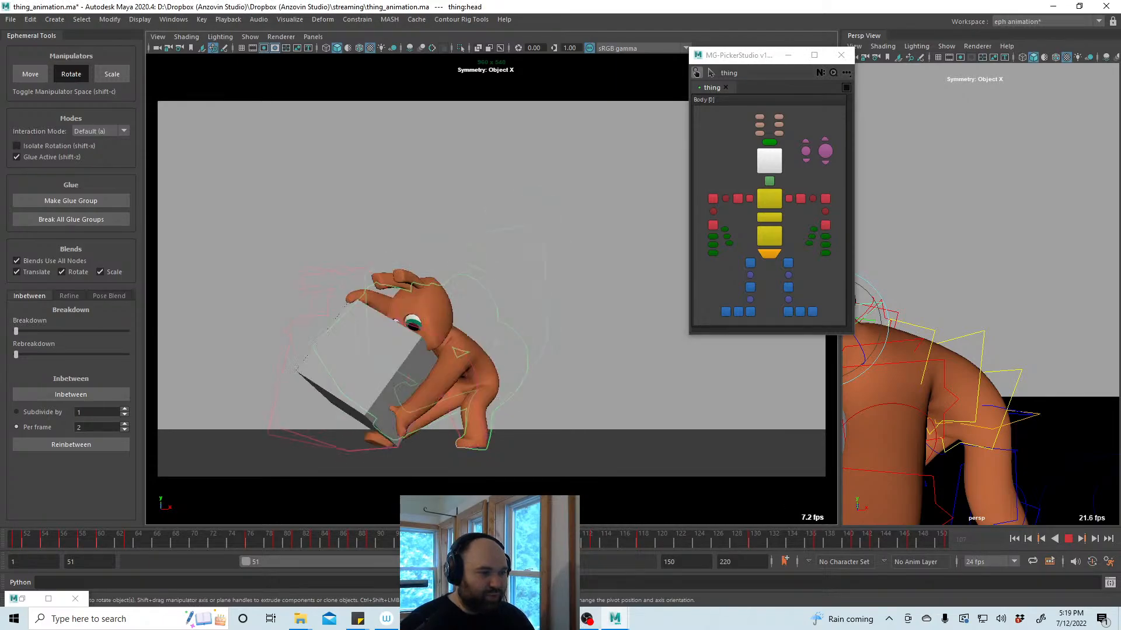
{"action": "key", "text": "alt+v"}
{"action": "left_click", "coordinate": [775, 161]}
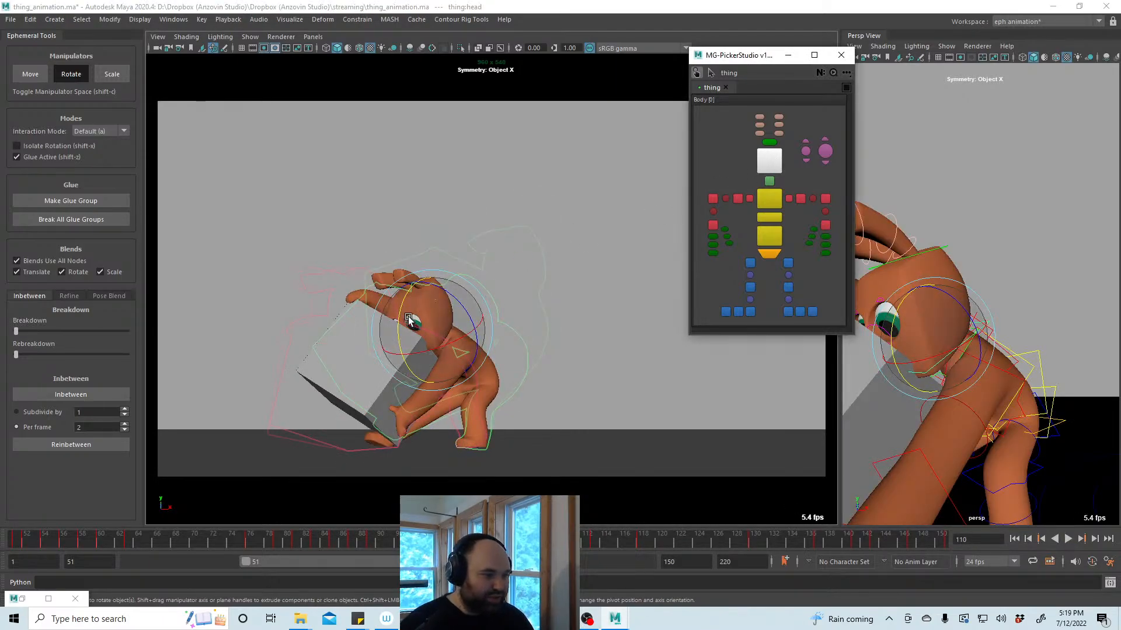
{"action": "left_click_drag", "start_coordinate": [414, 304], "coordinate": [418, 330]}
Rotate both ear base controls upward at frame 110 and clear the selection
{"action": "left_click_drag", "start_coordinate": [790, 132], "coordinate": [758, 138]}
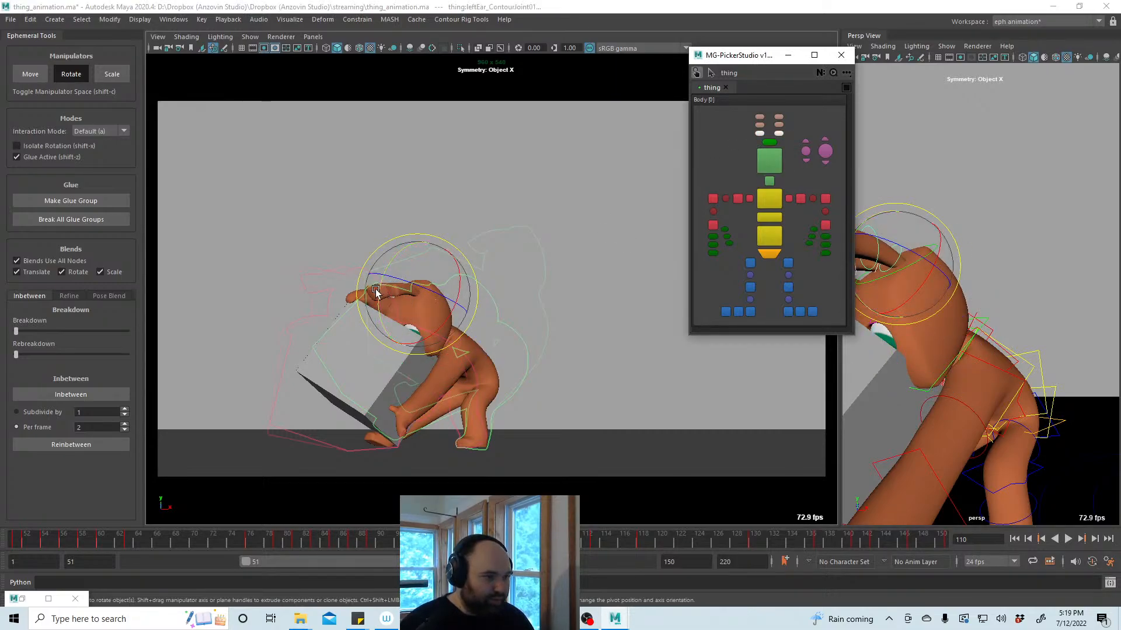
{"action": "left_click_drag", "start_coordinate": [390, 278], "coordinate": [331, 267]}
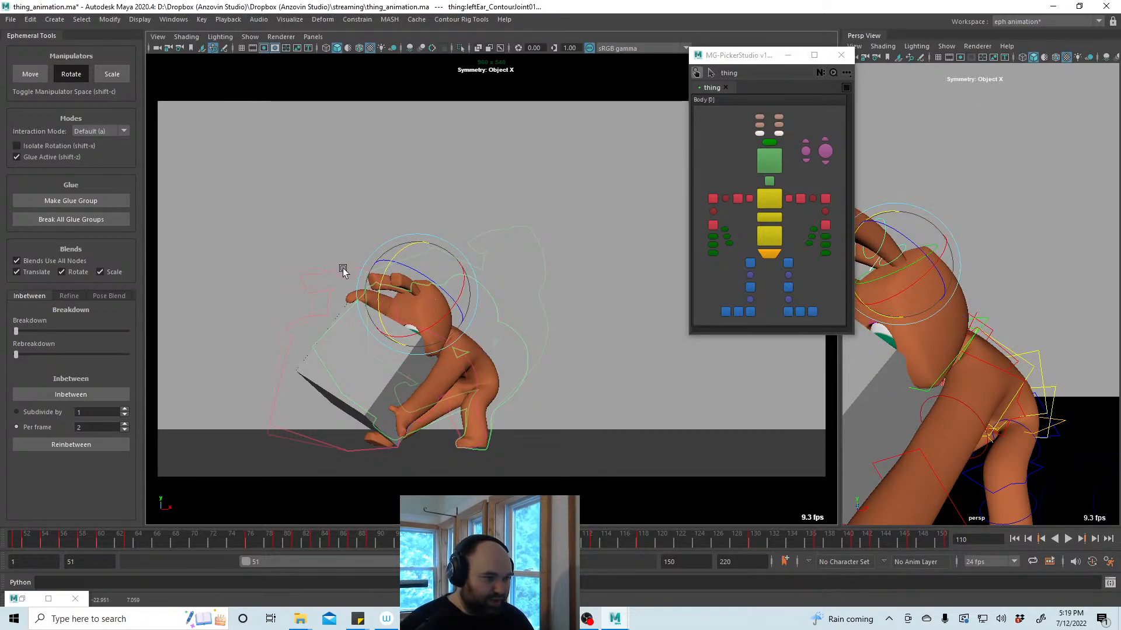
{"action": "left_click", "coordinate": [555, 173]}
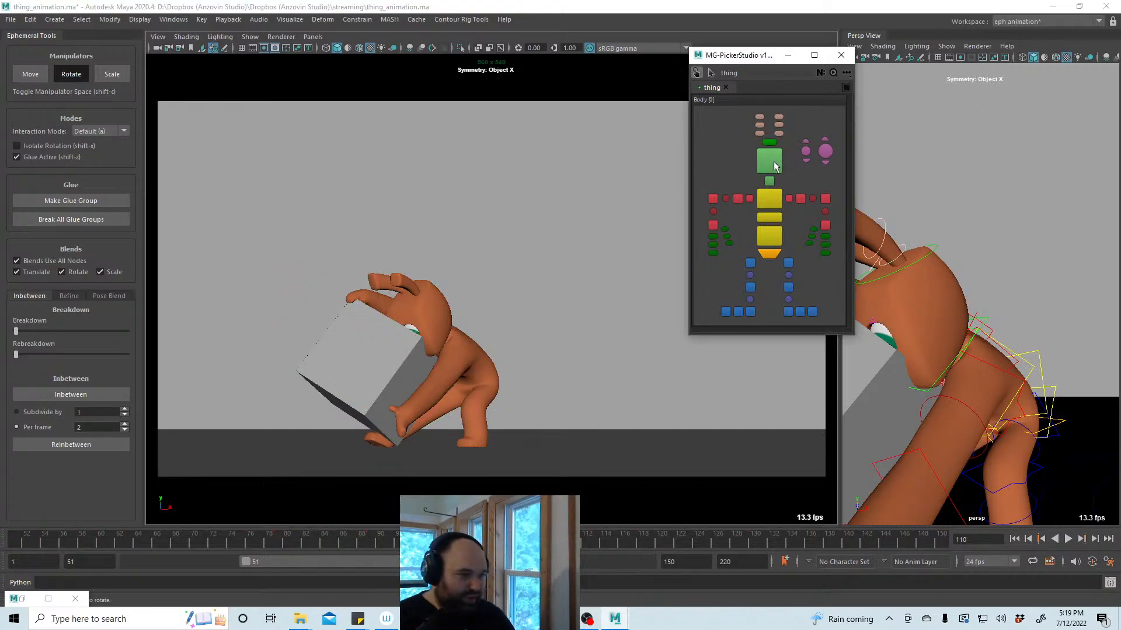
Select the lower spine control for rotation and save the scene
{"action": "left_click", "coordinate": [769, 162]}
{"action": "left_click", "coordinate": [769, 236]}
{"action": "key", "text": "ctrl+s"}
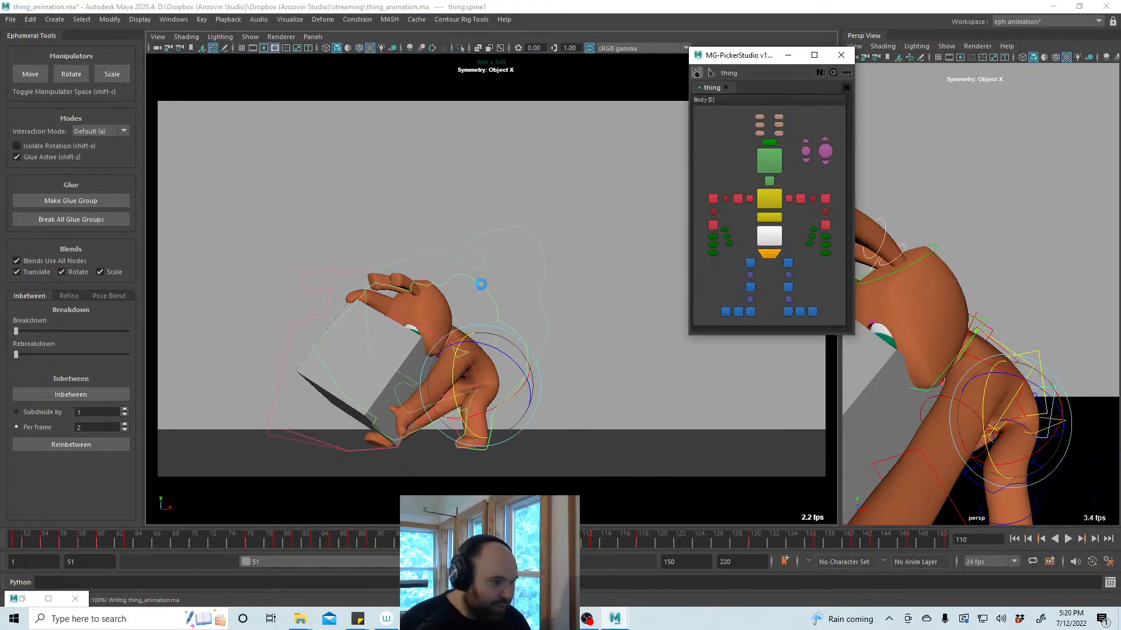
{"action": "key", "text": "e"}
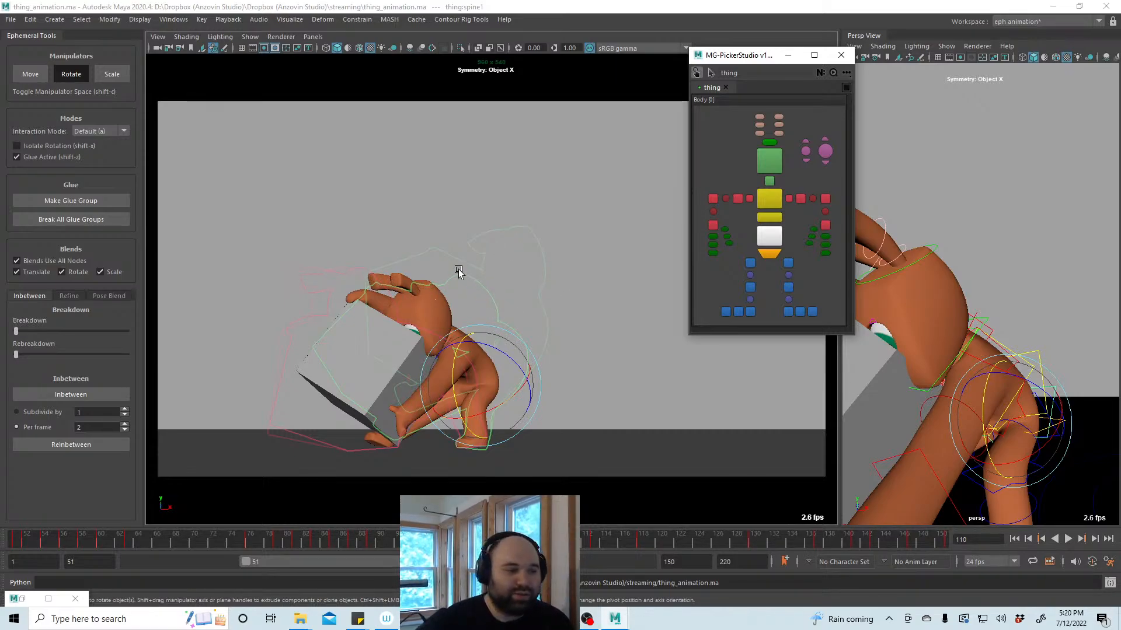
Move the head squash control slightly down at frame 113 to compress the head
{"action": "key", "text": "alt+v"}
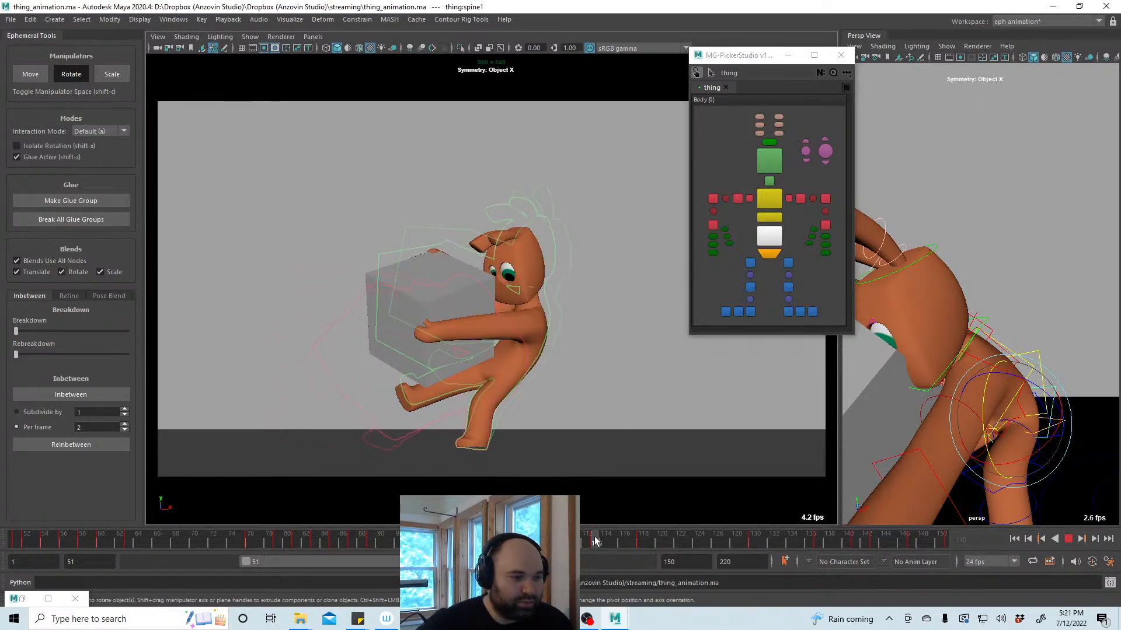
{"action": "key", "text": "alt+v"}
{"action": "left_click", "coordinate": [769, 142]}
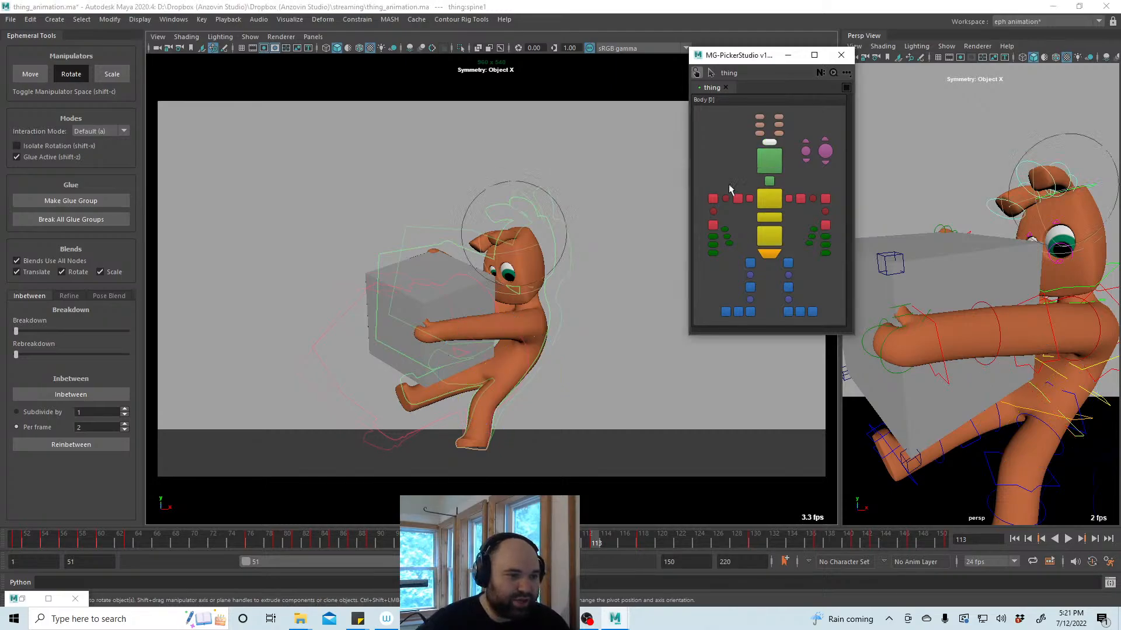
{"action": "key", "text": "w"}
{"action": "left_click_drag", "start_coordinate": [509, 187], "coordinate": [510, 195]}
{"action": "key", "text": "alt+v"}
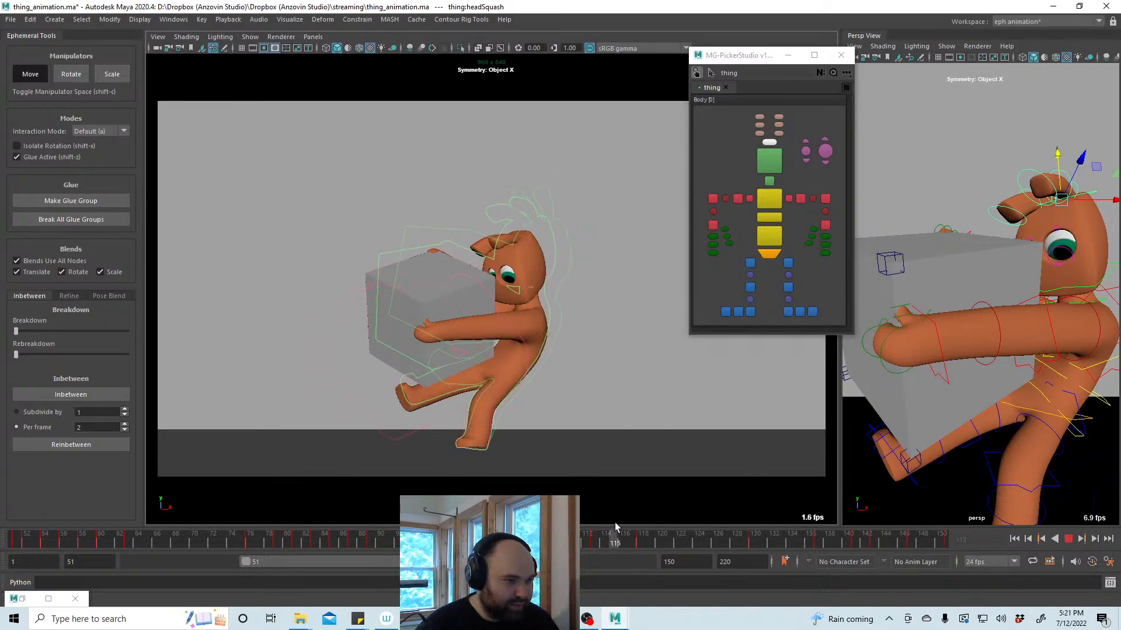
Scrub back to frame 51, clear the selection and play the animation from there
{"action": "left_click_drag", "start_coordinate": [614, 523], "coordinate": [642, 521]}
{"action": "mouse_move", "coordinate": [724, 526]}
{"action": "left_mouse_down"}
{"action": "mouse_move", "coordinate": [867, 552]}
{"action": "mouse_move", "coordinate": [314, 547]}
{"action": "mouse_move", "coordinate": [595, 569]}
{"action": "mouse_move", "coordinate": [653, 558]}
{"action": "mouse_move", "coordinate": [185, 537]}
{"action": "mouse_move", "coordinate": [646, 552]}
{"action": "mouse_move", "coordinate": [352, 549]}
{"action": "left_mouse_up"}
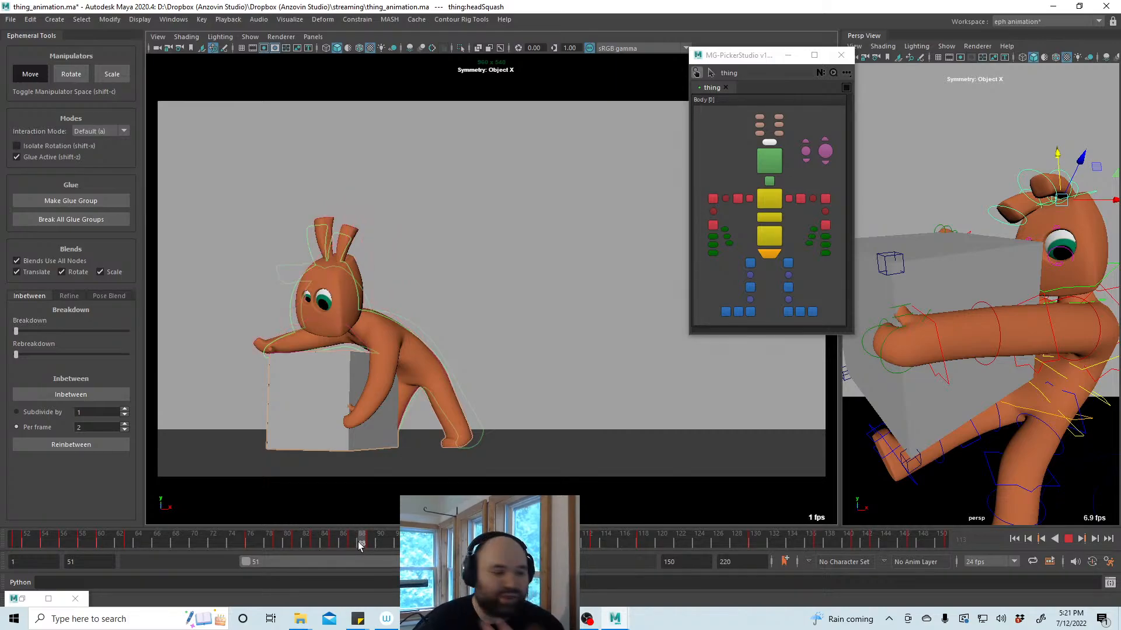
{"action": "left_click_drag", "start_coordinate": [355, 544], "coordinate": [19, 541]}
{"action": "left_click", "coordinate": [575, 332]}
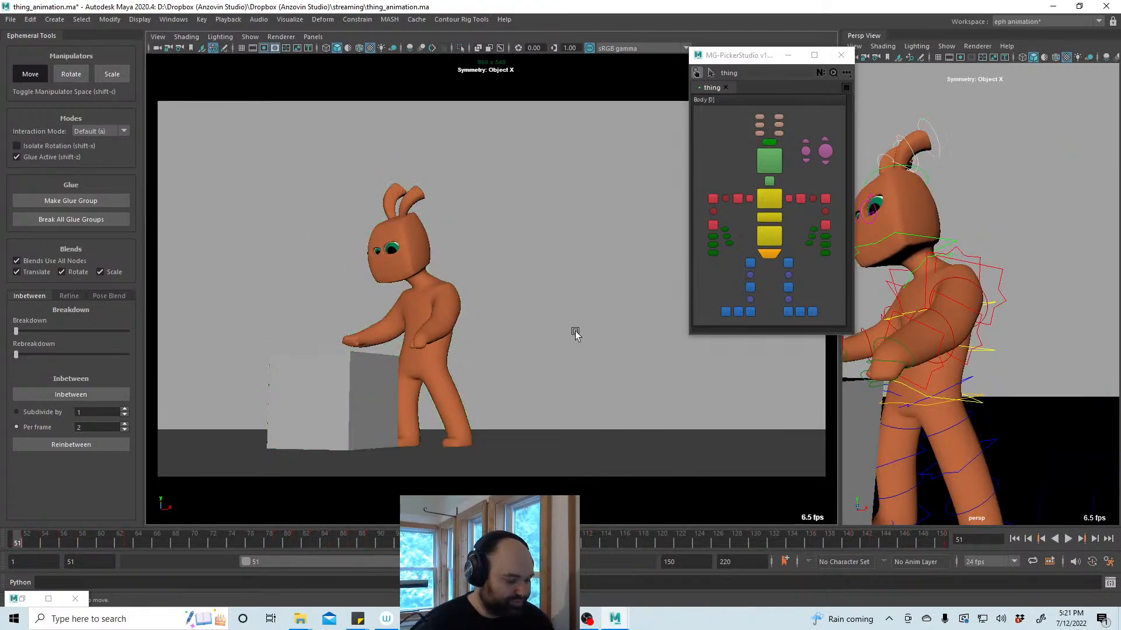
{"action": "left_click", "coordinate": [1067, 539]}
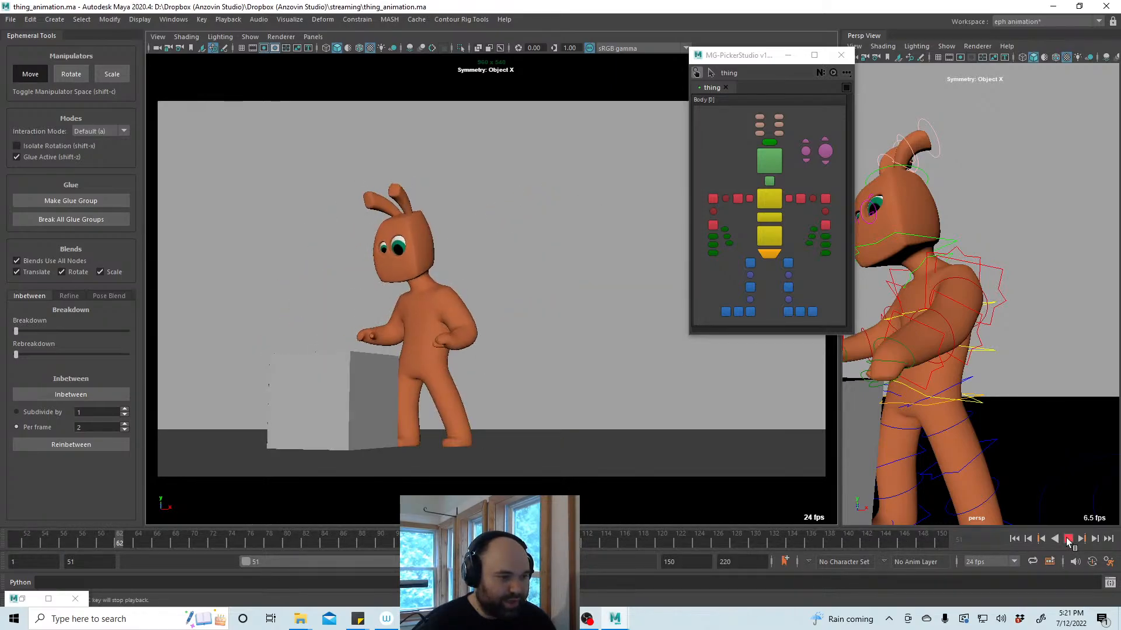
{"action": "left_click", "coordinate": [1068, 539]}
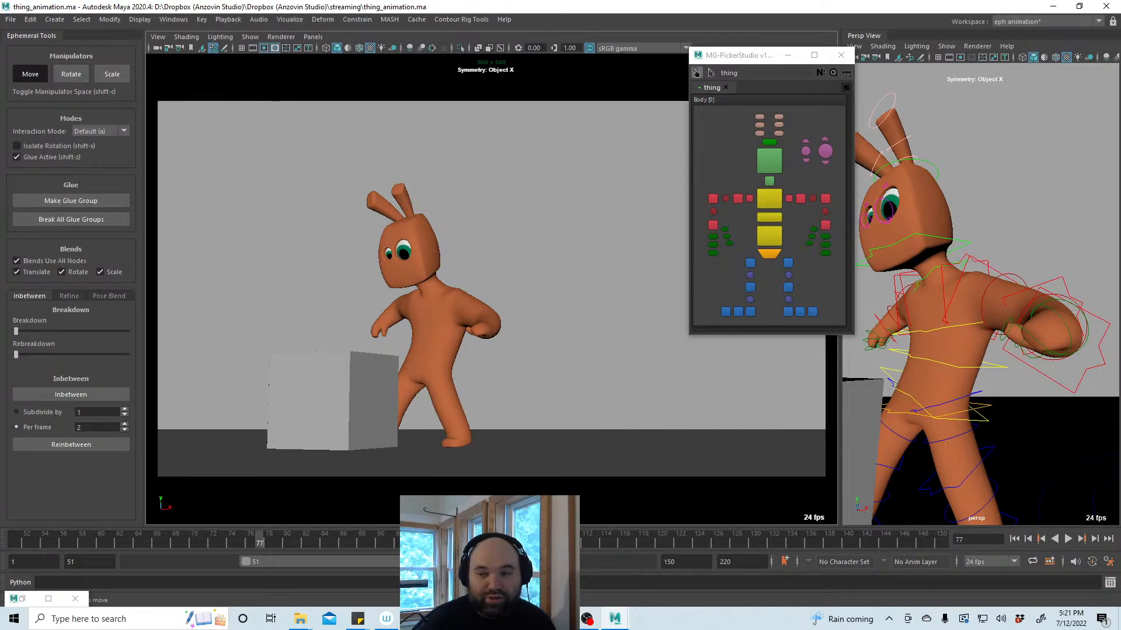
Extend the playback range to frames 26 through 197 and save the scene
{"action": "left_click_drag", "start_coordinate": [513, 562], "coordinate": [790, 545]}
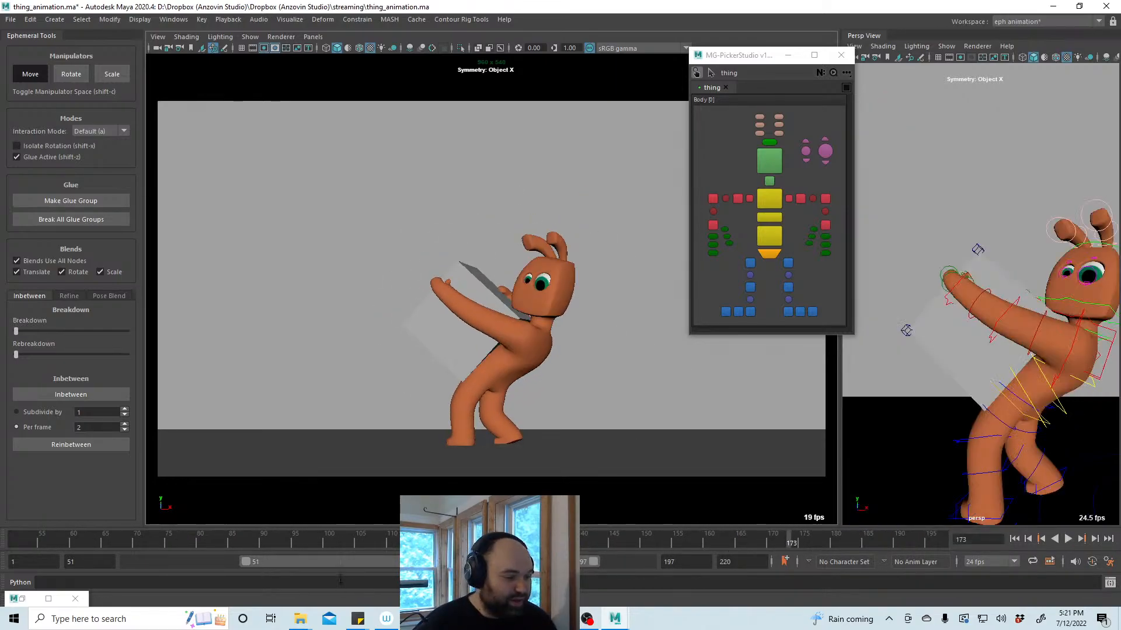
{"action": "left_click_drag", "start_coordinate": [249, 562], "coordinate": [4, 540]}
{"action": "key", "text": "alt+v"}
{"action": "key", "text": "ctrl+s"}
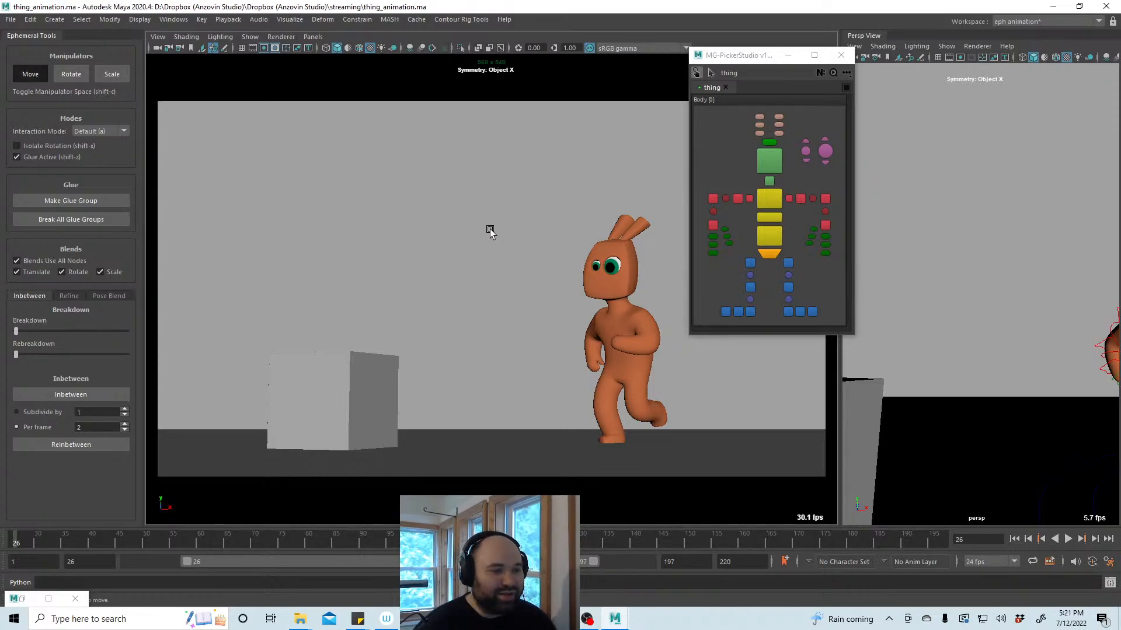
Play back the extended frame range and scrub through it with the head control selected
{"action": "left_click", "coordinate": [1067, 538]}
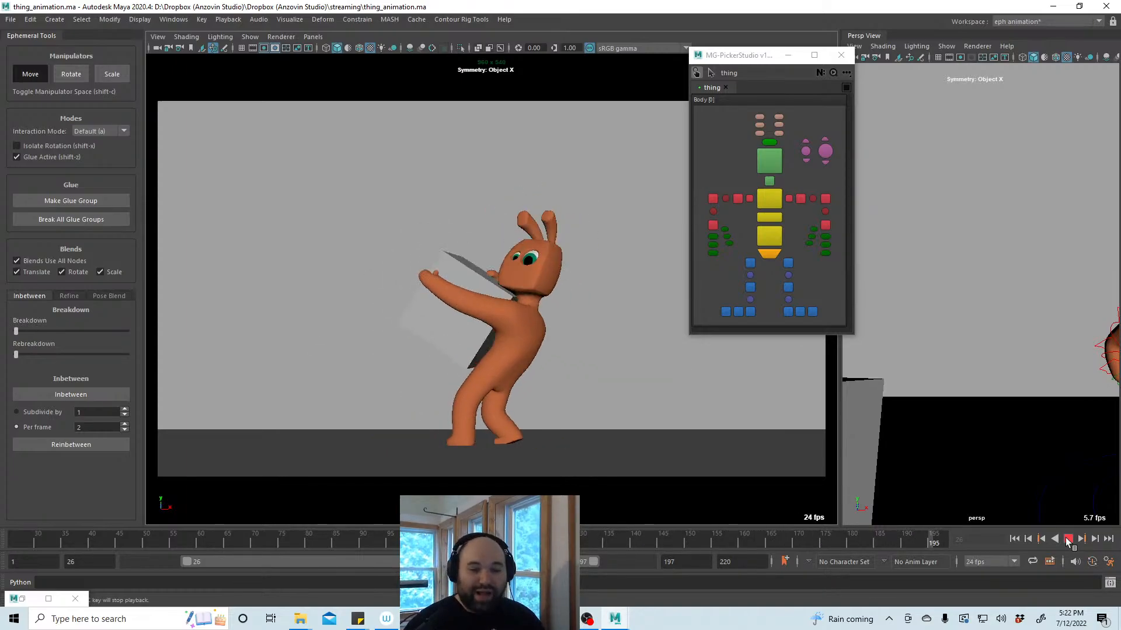
{"action": "left_click", "coordinate": [1068, 542]}
{"action": "left_click", "coordinate": [769, 160]}
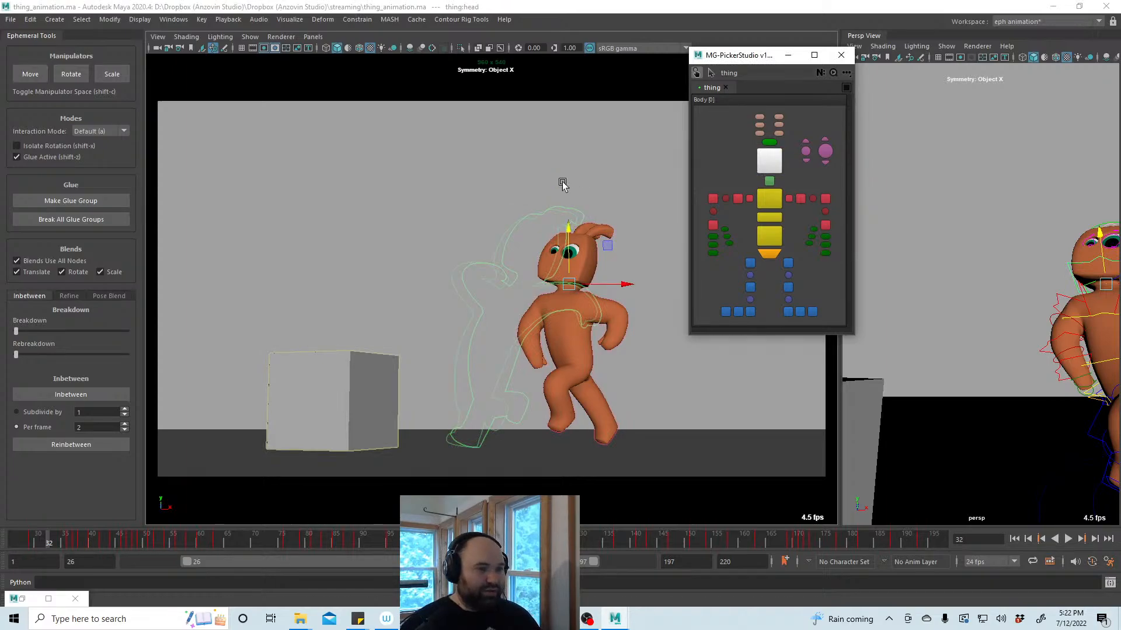
{"action": "key", "text": "w"}
{"action": "key", "text": "alt+v"}
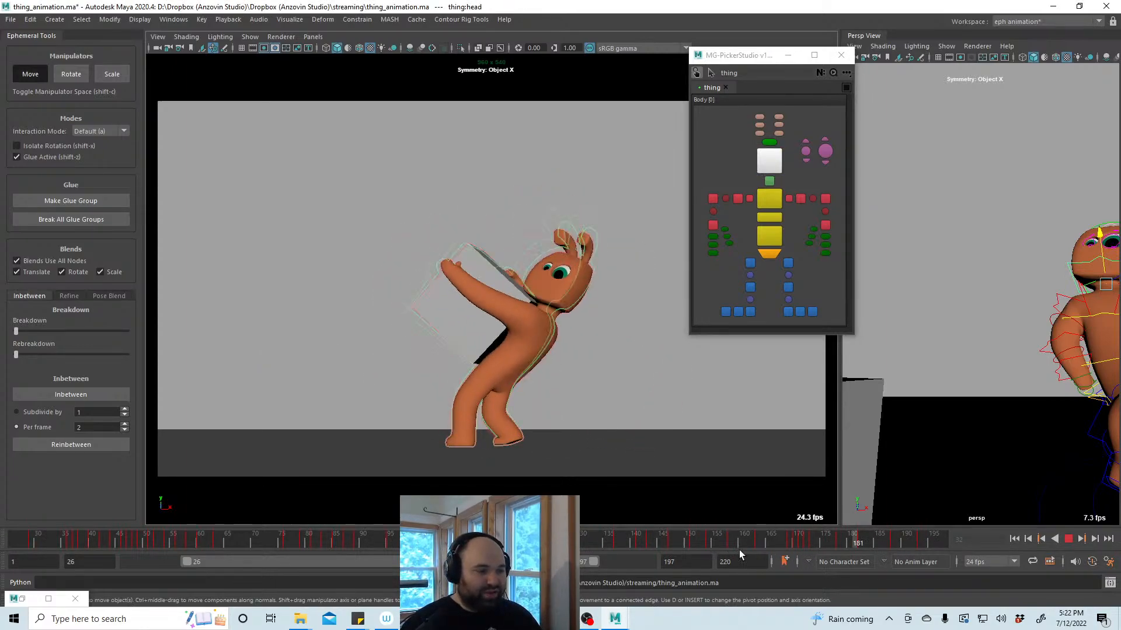
Return to frame 26 and save the scene with nothing selected
{"action": "key", "text": "alt+shift+v"}
{"action": "left_click", "coordinate": [363, 253]}
{"action": "key", "text": "ctrl+s"}
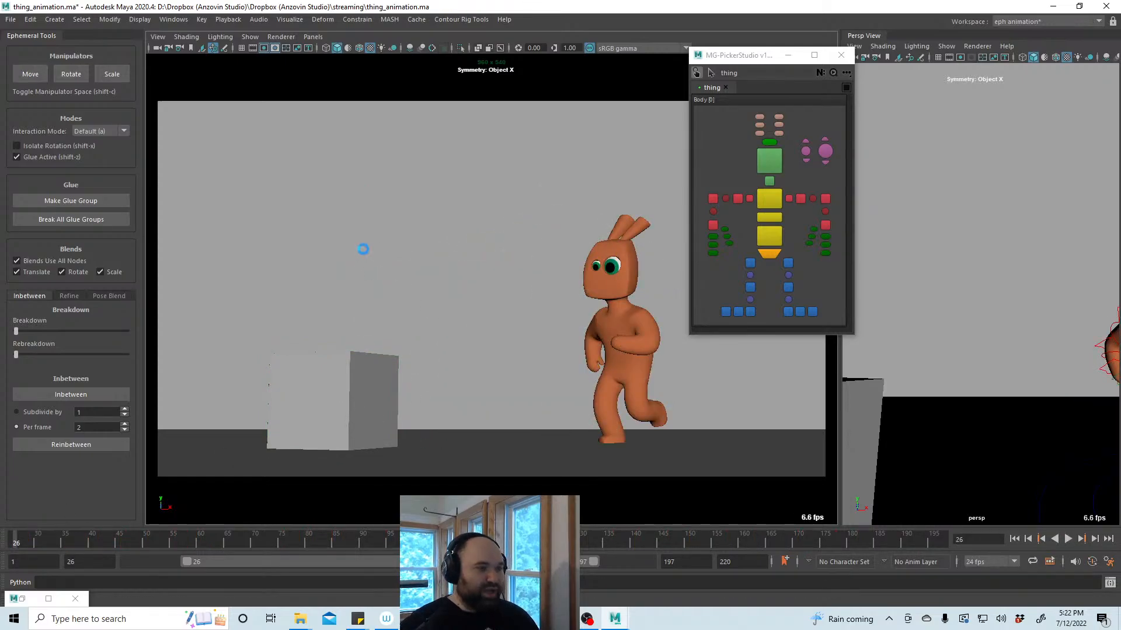
Play the animation from frame 26, and scrub to frame 188 with the head control selected
{"action": "left_click", "coordinate": [1068, 539]}
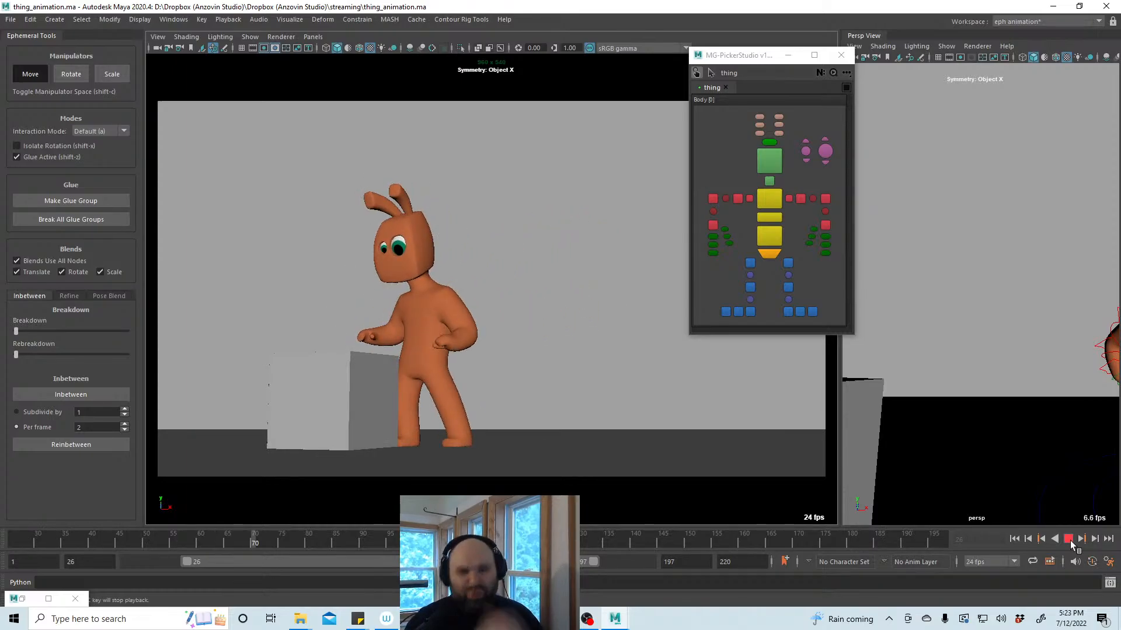
{"action": "left_click", "coordinate": [1068, 539]}
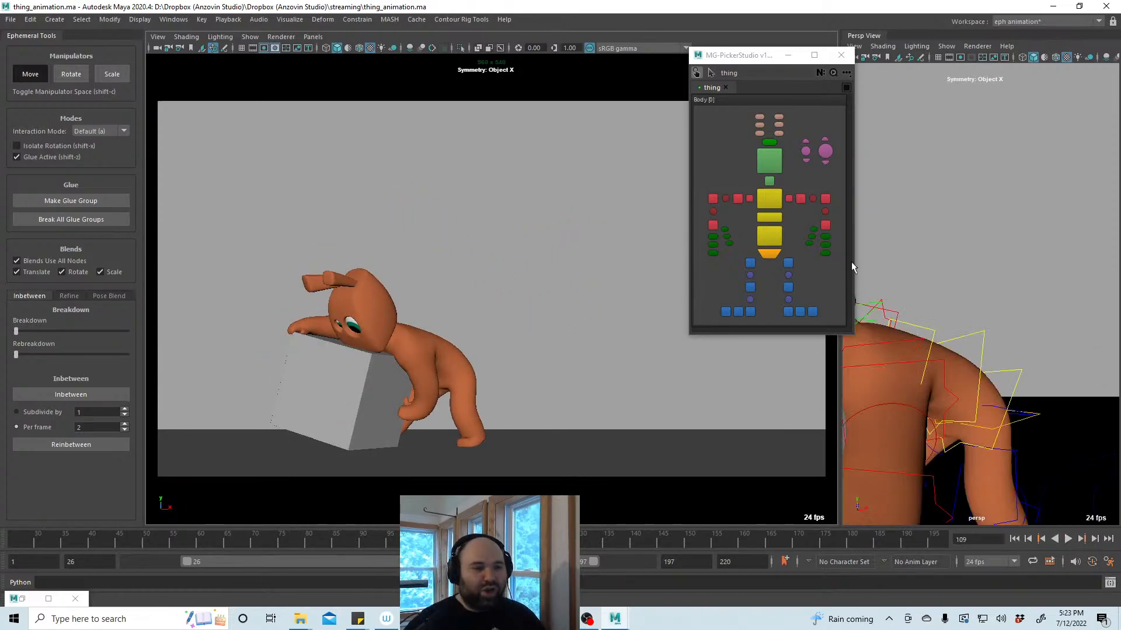
{"action": "left_click", "coordinate": [768, 162]}
{"action": "key", "text": "alt+v"}
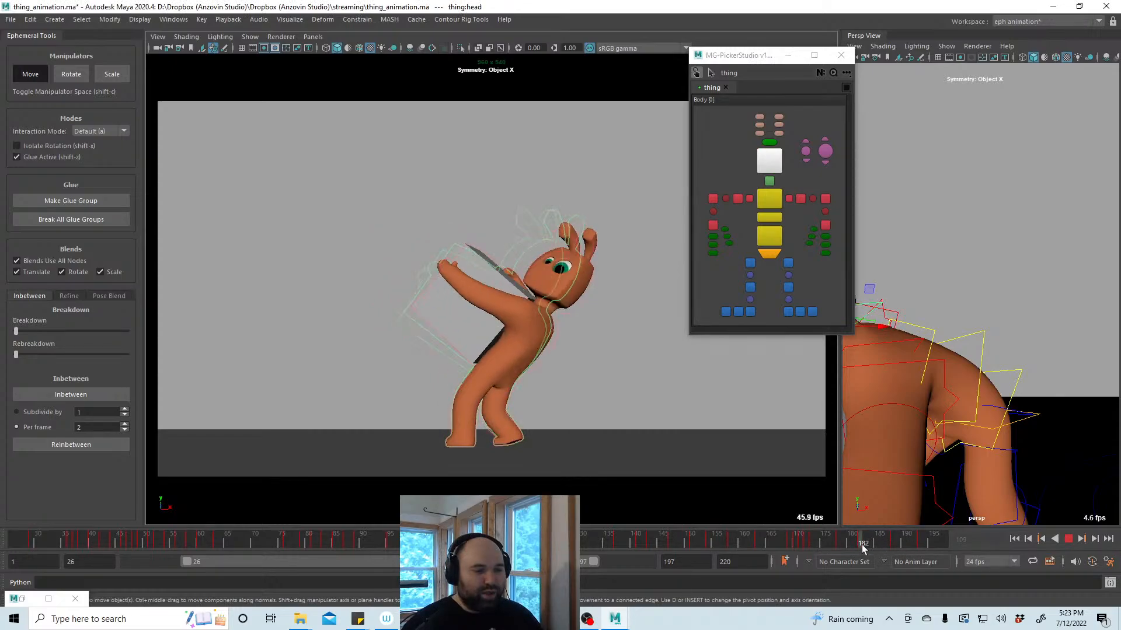
{"action": "left_click", "coordinate": [893, 544]}
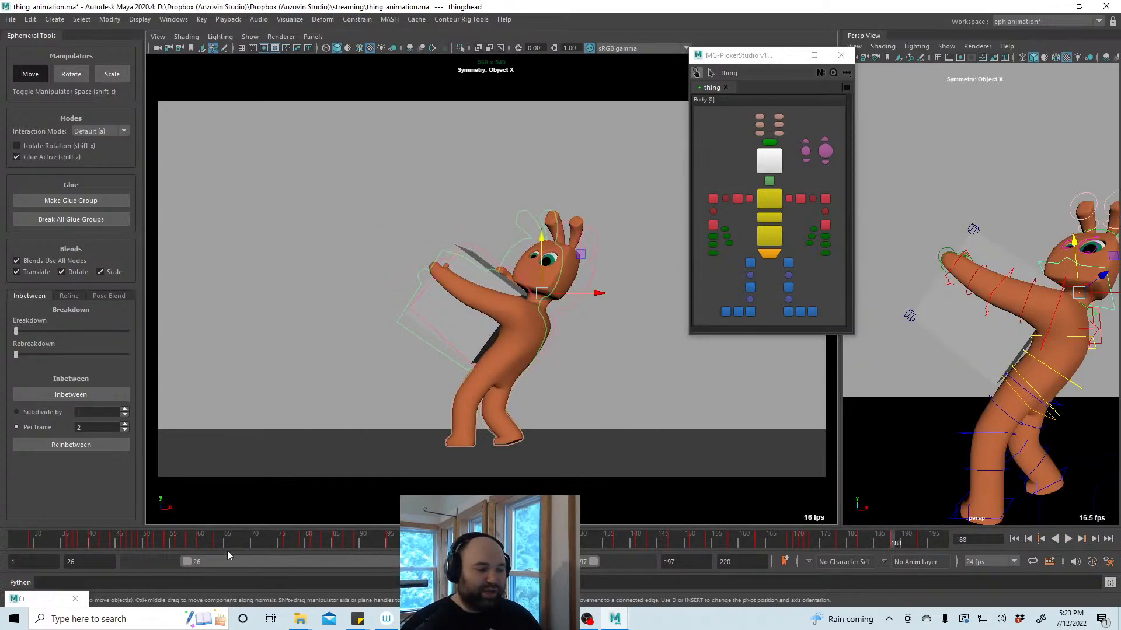
Shorten the playback range to frames 139 through 197, clear the selection at frame 144 and save the scene
{"action": "left_click_drag", "start_coordinate": [187, 561], "coordinate": [528, 562]}
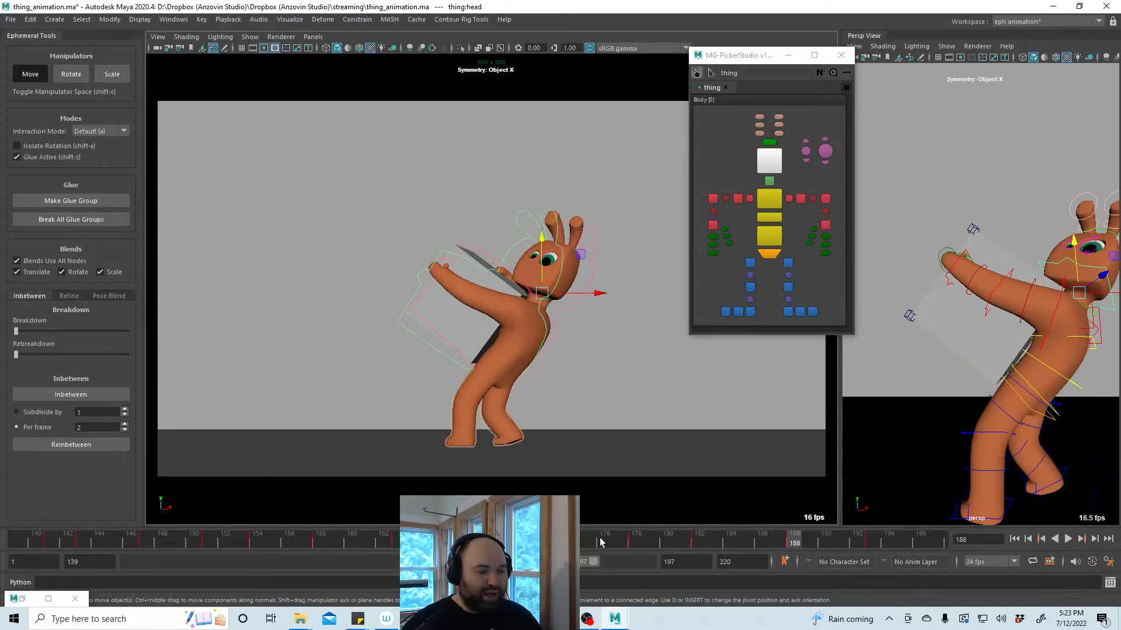
{"action": "key", "text": "alt+v"}
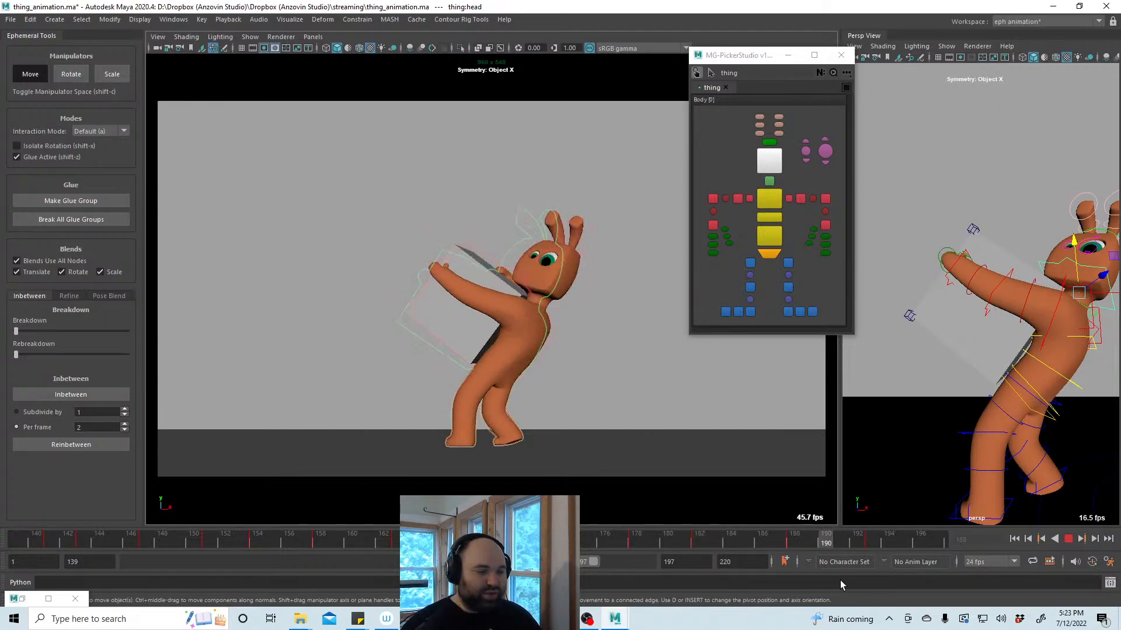
{"action": "left_click_drag", "start_coordinate": [835, 585], "coordinate": [94, 545]}
{"action": "left_click", "coordinate": [334, 239]}
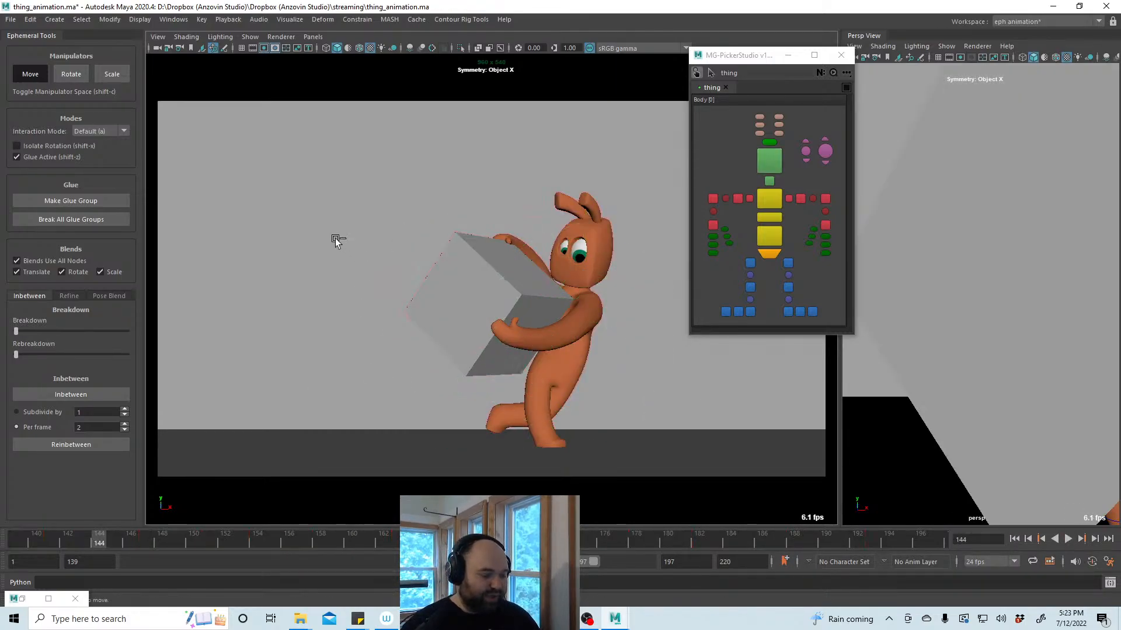
{"action": "key", "text": "ctrl+s"}
Narrow the playback range to frames 156 through 197 and play back the end of the lift
{"action": "left_click", "coordinate": [1067, 538]}
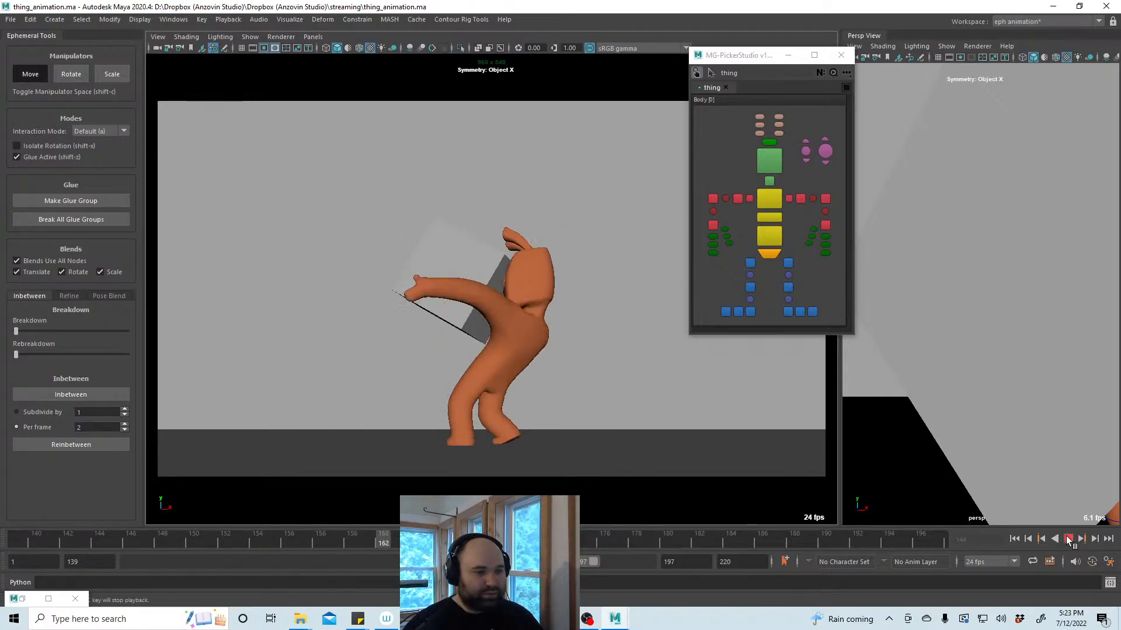
{"action": "left_click", "coordinate": [1067, 537]}
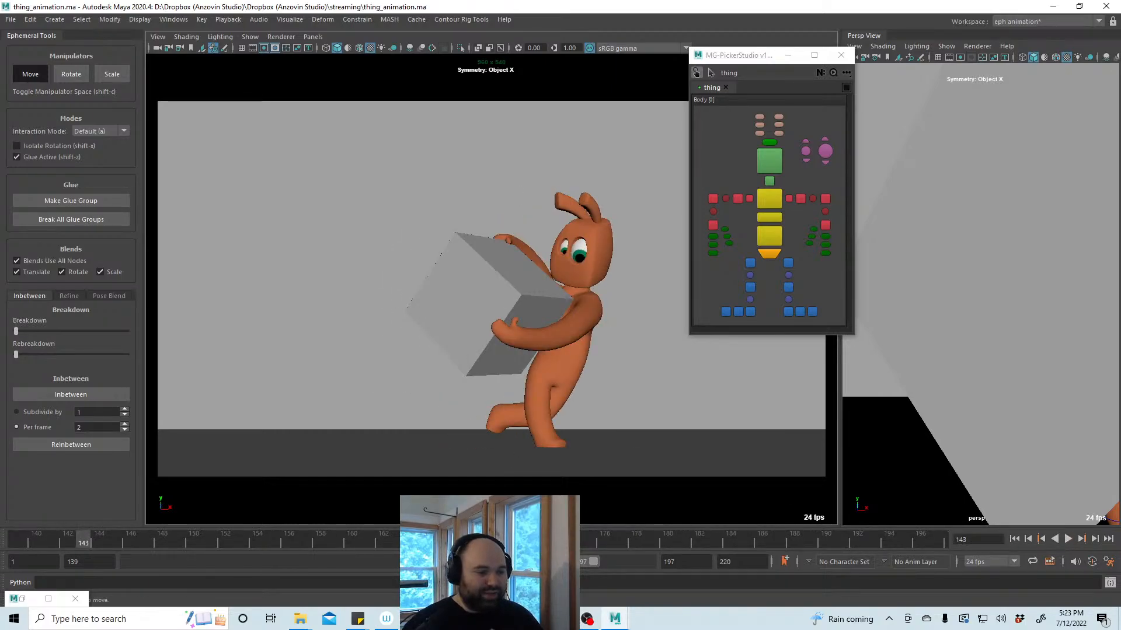
{"action": "left_click_drag", "start_coordinate": [435, 538], "coordinate": [319, 534]}
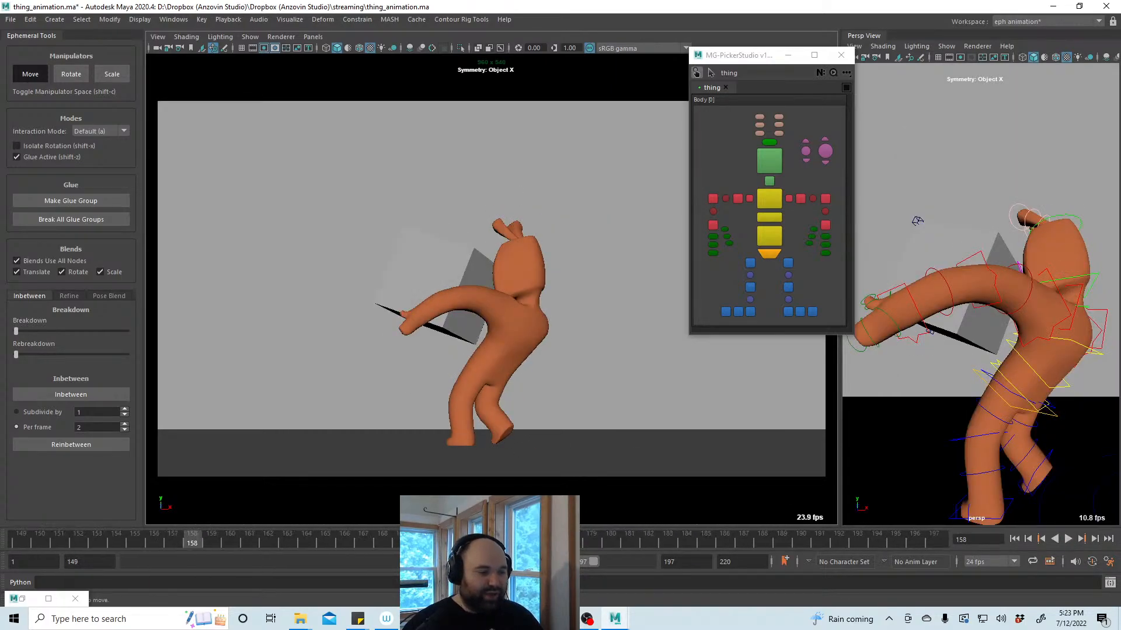
{"action": "key", "text": "alt+v"}
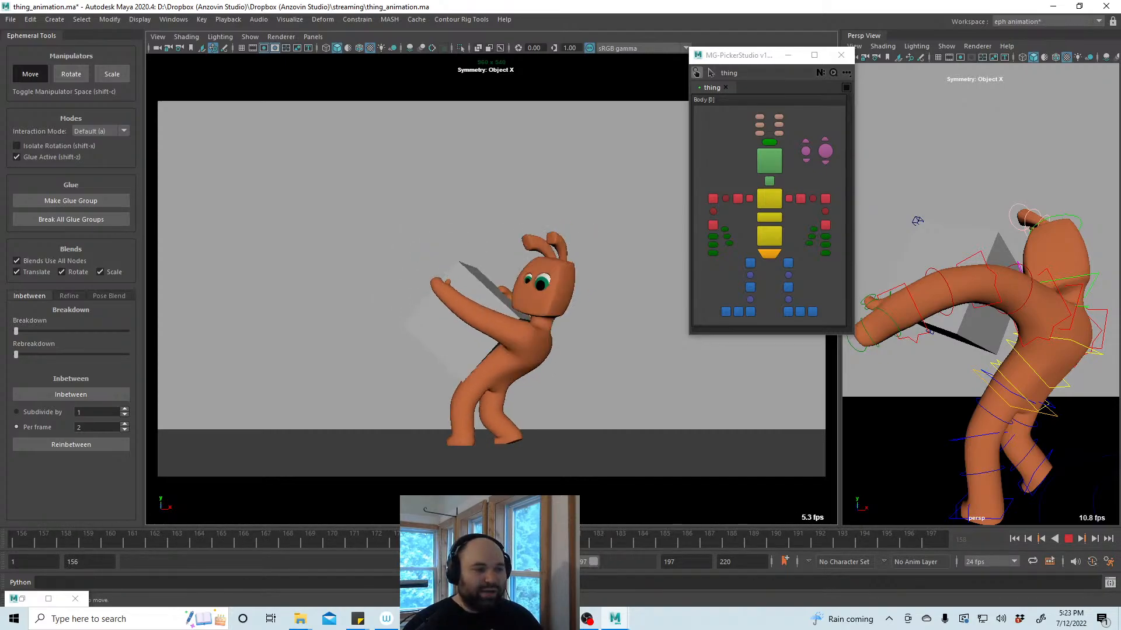
{"action": "key", "text": "Escape"}
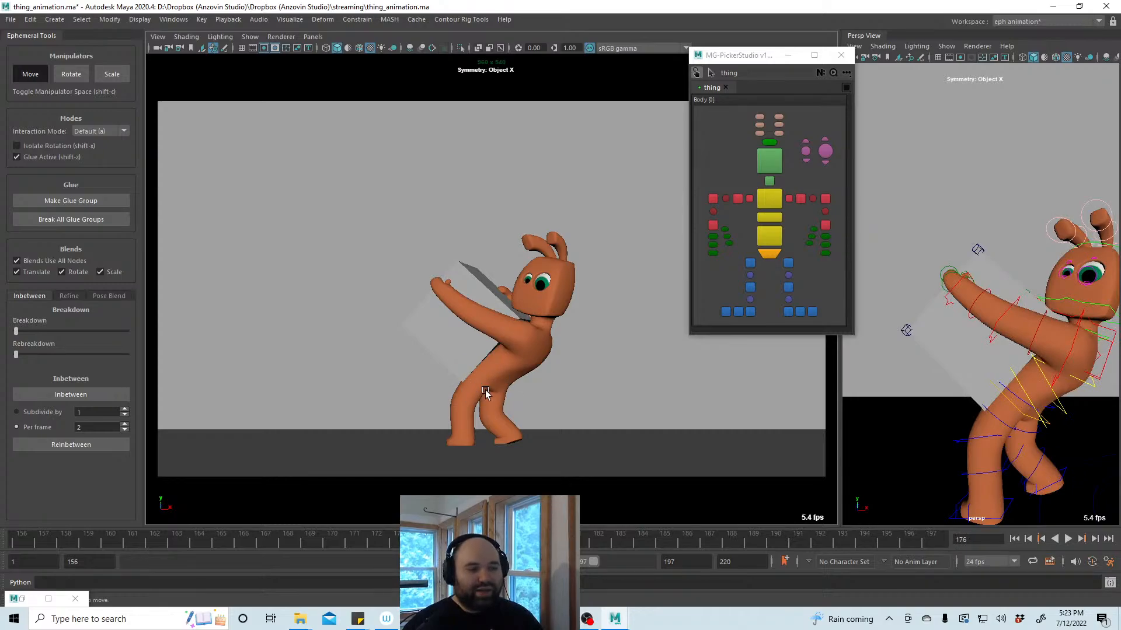
{"action": "key", "text": "alt+v"}
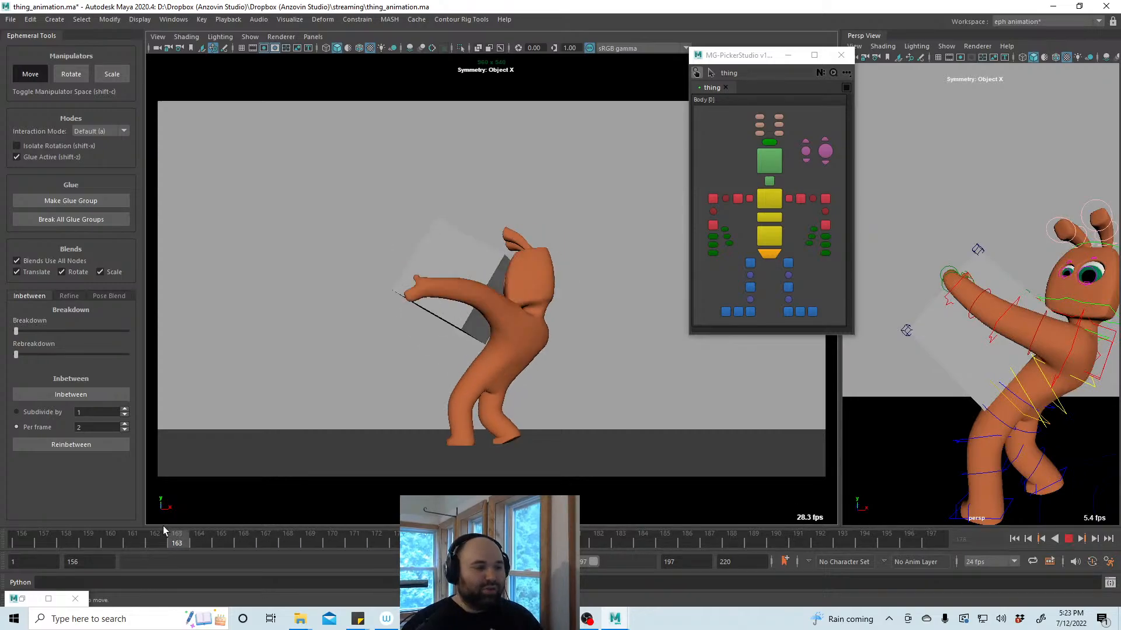
{"action": "left_click", "coordinate": [1067, 539]}
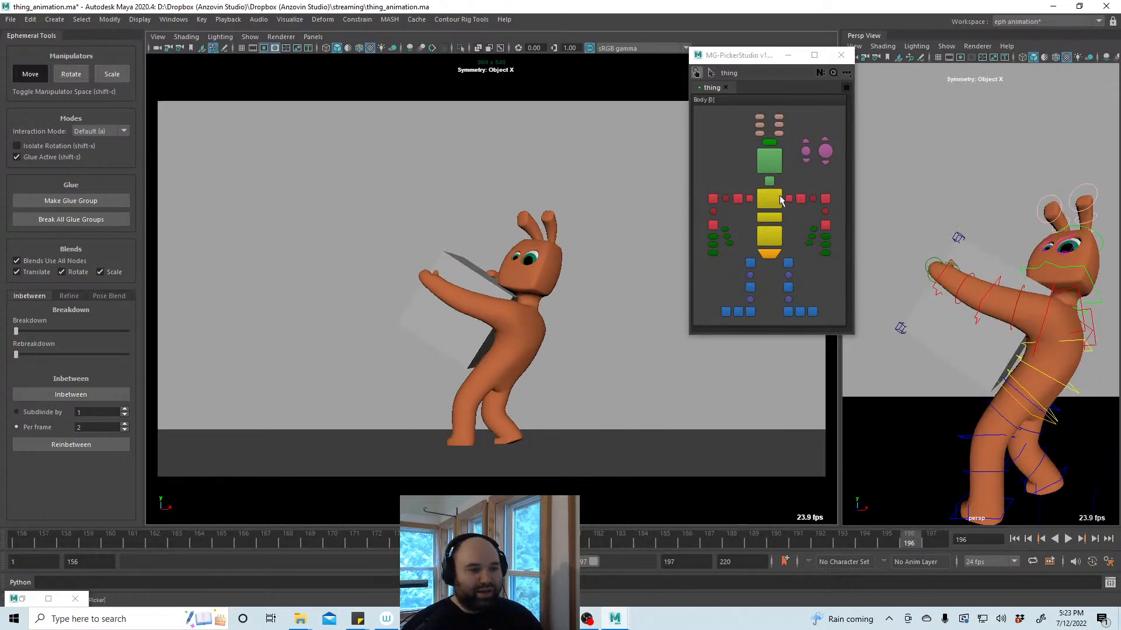
Select the box, scrub through its motion to frame 176 and save the scene
{"action": "left_click", "coordinate": [977, 344]}
{"action": "key", "text": "alt+v"}
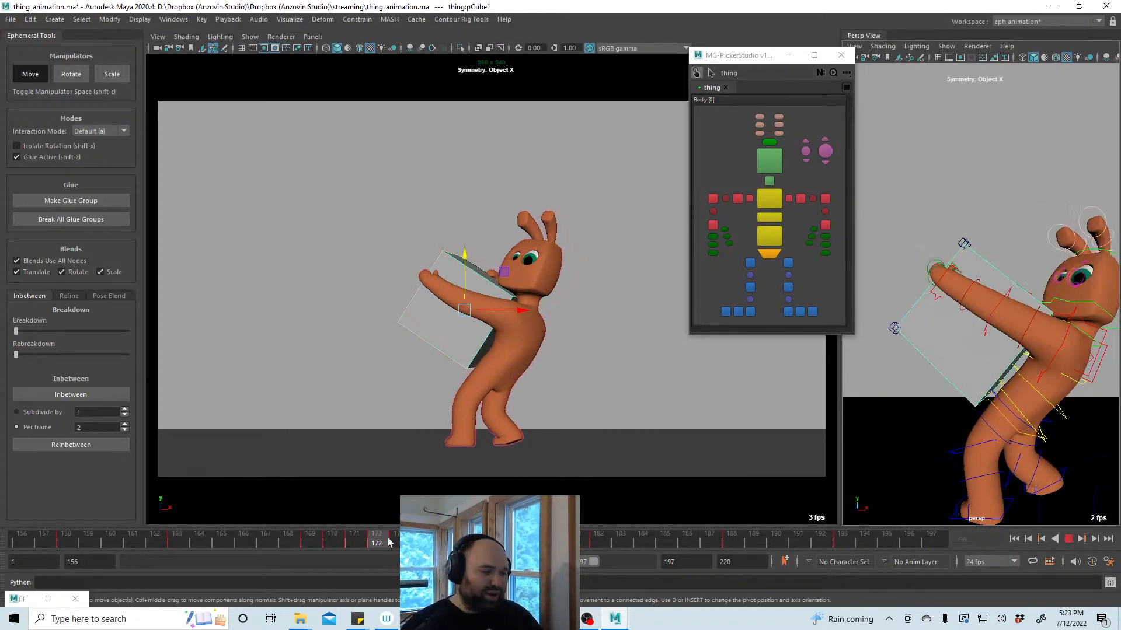
{"action": "key", "text": "alt+v"}
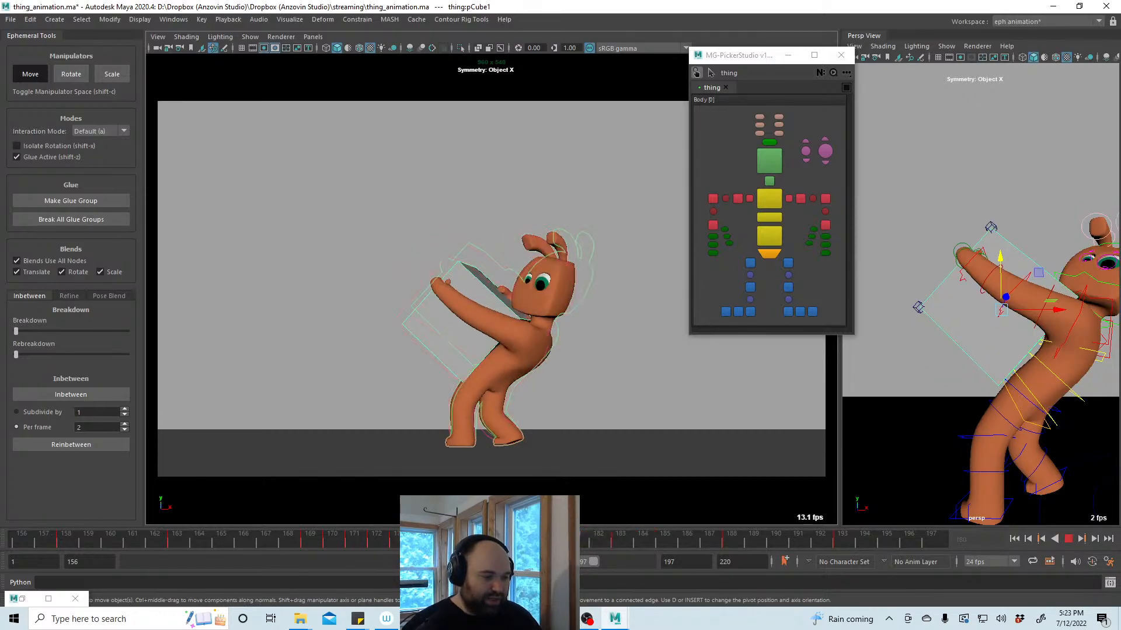
{"action": "key", "text": "Escape"}
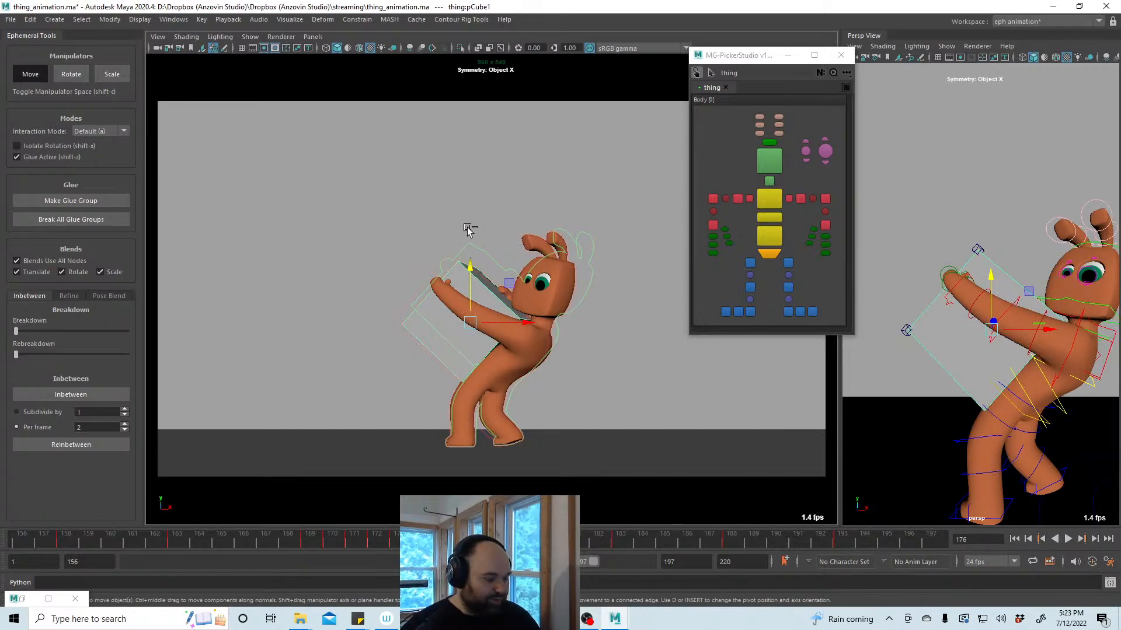
{"action": "key", "text": "ctrl+s"}
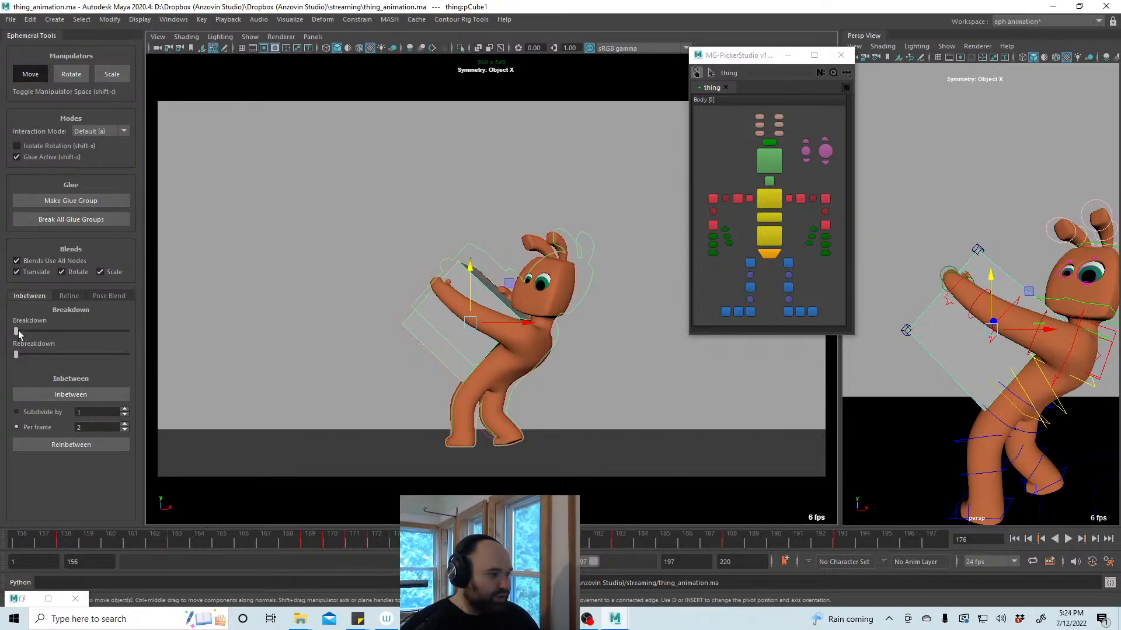
At frame 176, blend the whole pose with Breakdown and lower the pelvis slightly in Forward All mode
{"action": "left_click_drag", "start_coordinate": [18, 333], "coordinate": [55, 337]}
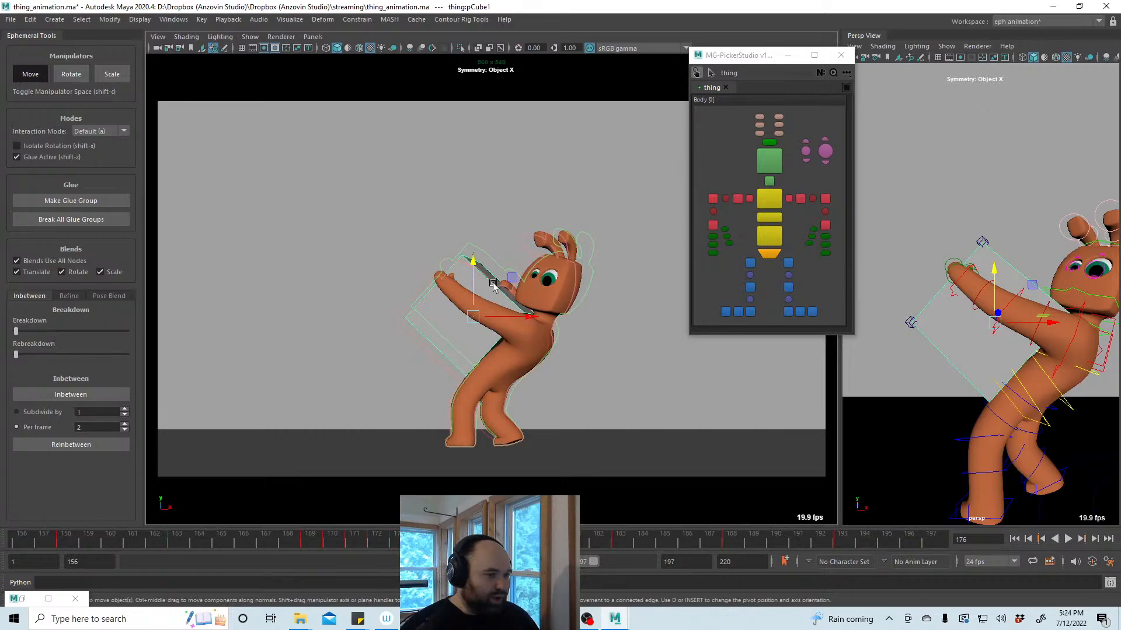
{"action": "left_click", "coordinate": [770, 242]}
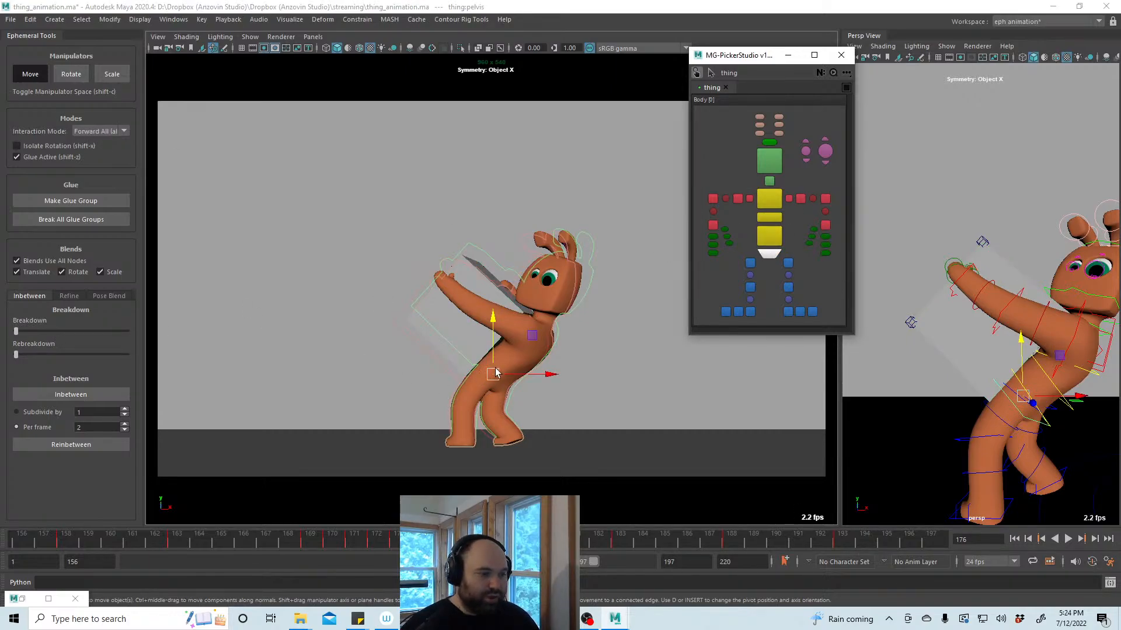
{"action": "left_click_drag", "start_coordinate": [495, 372], "coordinate": [496, 380]}
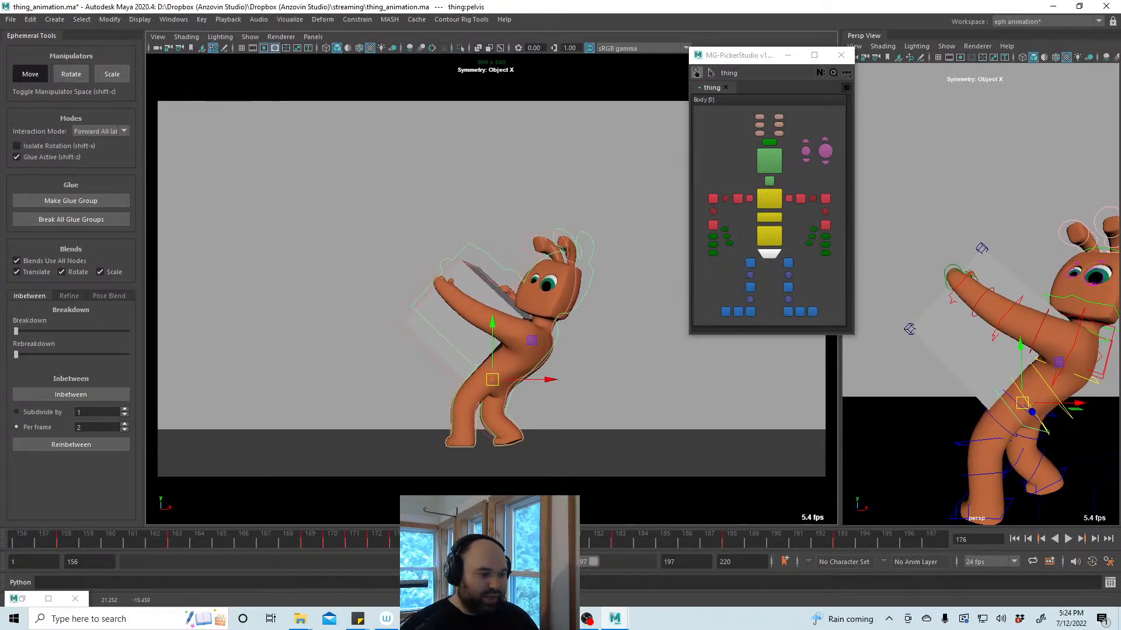
{"action": "key", "text": "alt+v"}
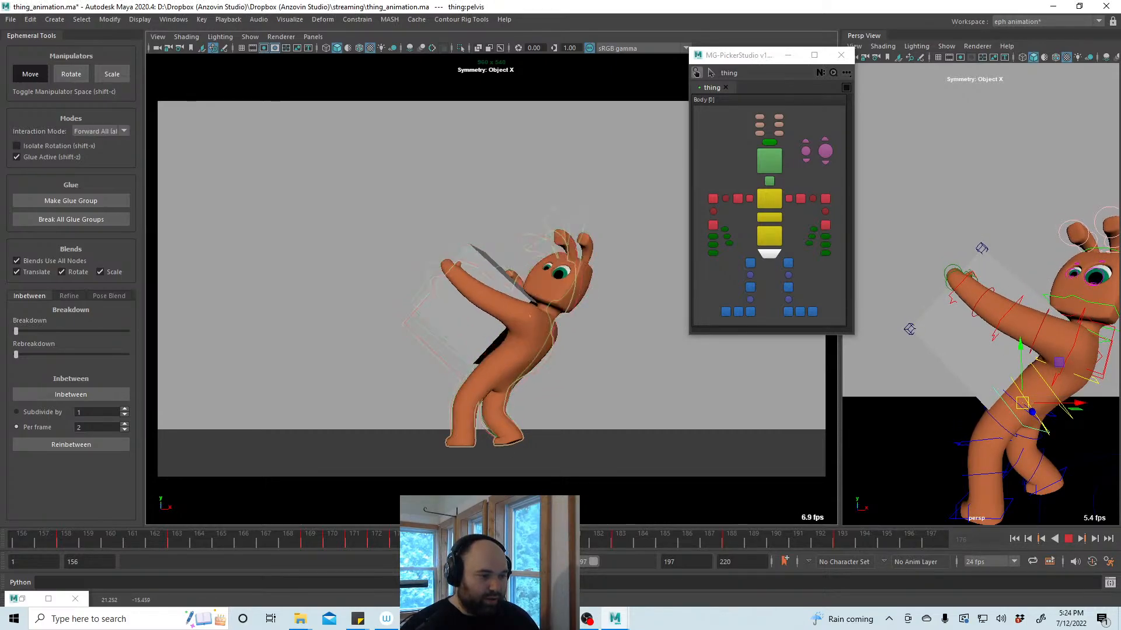
{"action": "key", "text": "alt+v"}
{"action": "left_click_drag", "start_coordinate": [492, 380], "coordinate": [492, 383]}
{"action": "key", "text": "alt+v"}
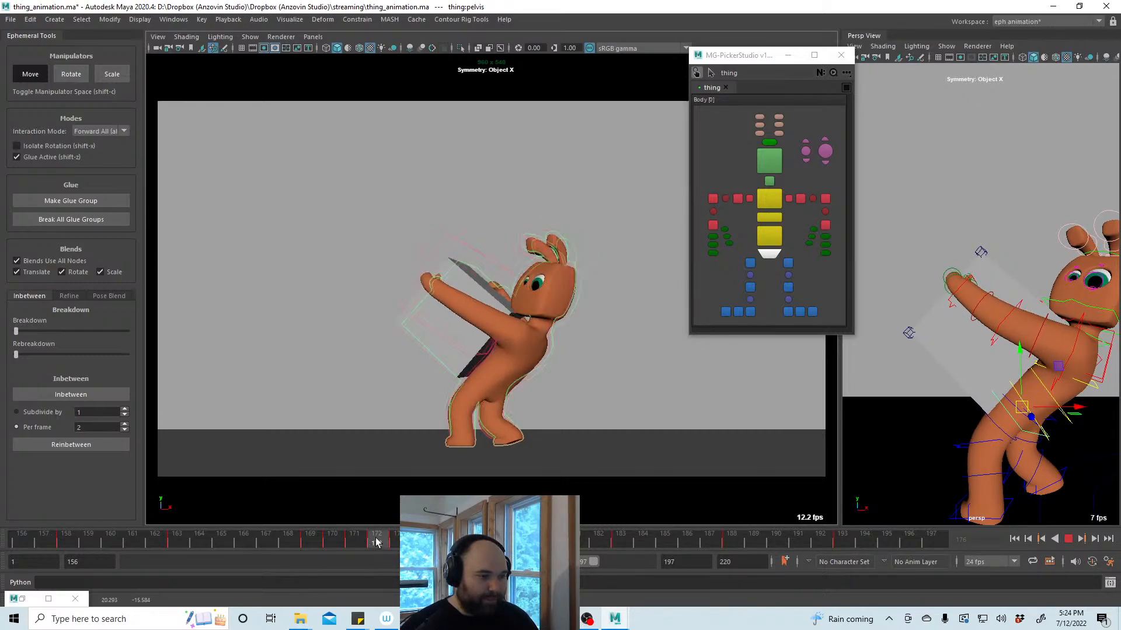
At frame 173, smooth only the pelvis, using the Default interaction mode with Blends Use All Nodes off
{"action": "left_click", "coordinate": [393, 544]}
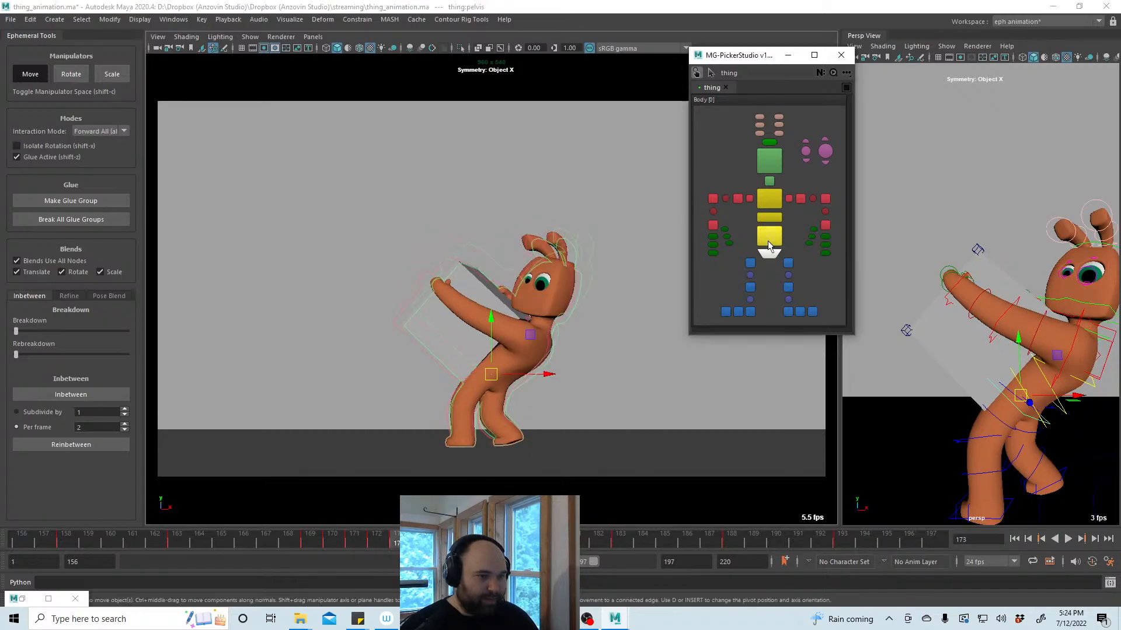
{"action": "left_click", "coordinate": [768, 240]}
{"action": "left_click", "coordinate": [770, 255]}
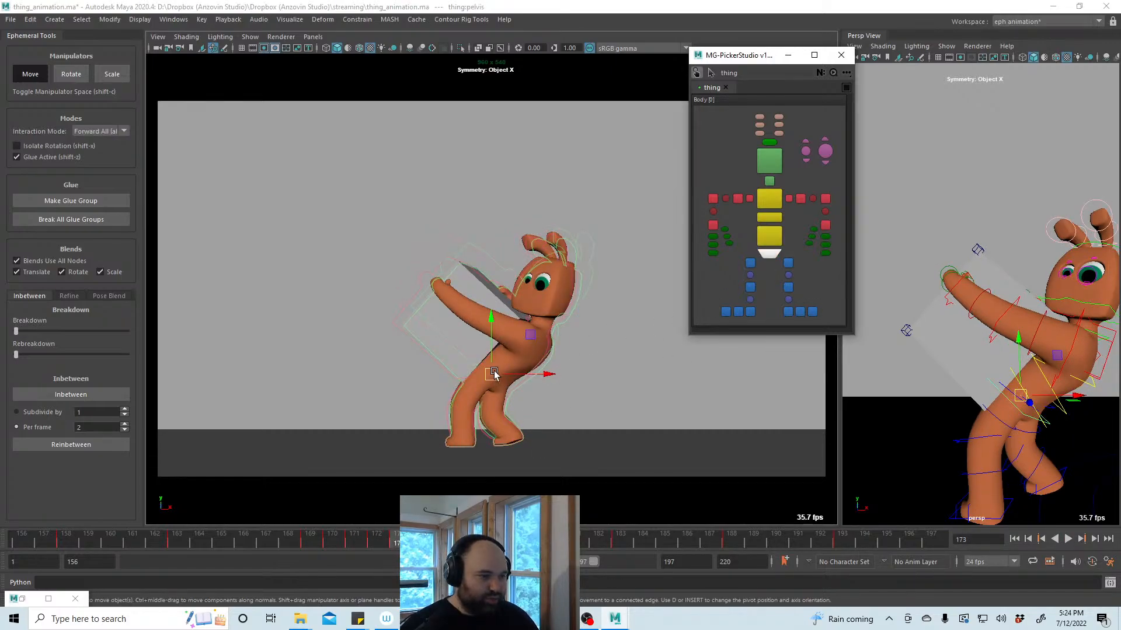
{"action": "left_click", "coordinate": [99, 131]}
{"action": "left_click", "coordinate": [97, 142]}
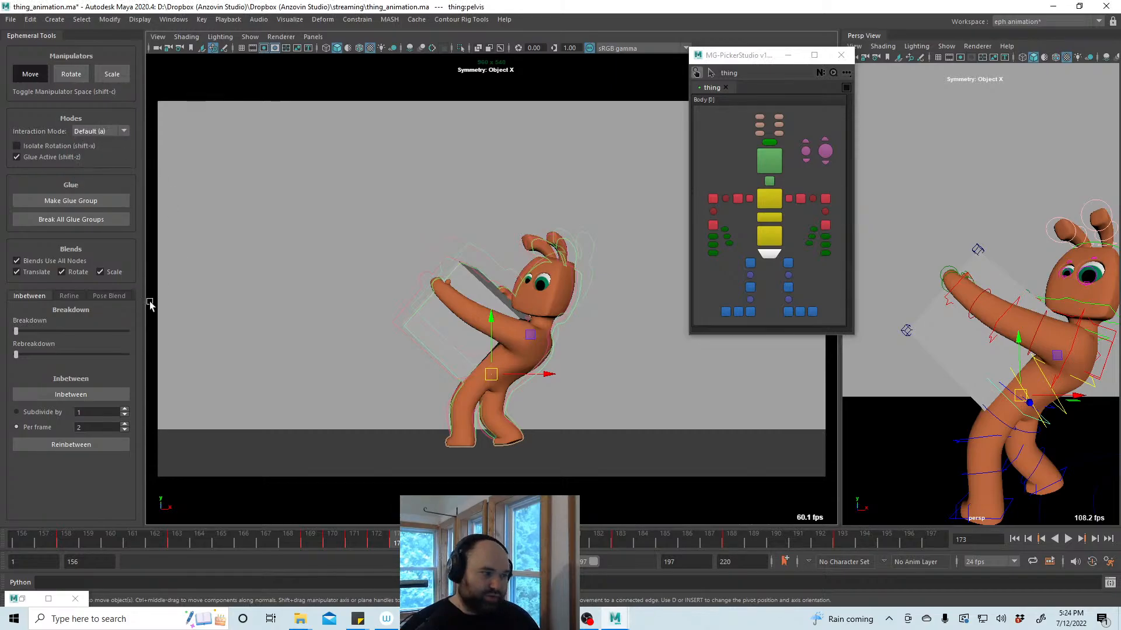
{"action": "left_click", "coordinate": [70, 296]}
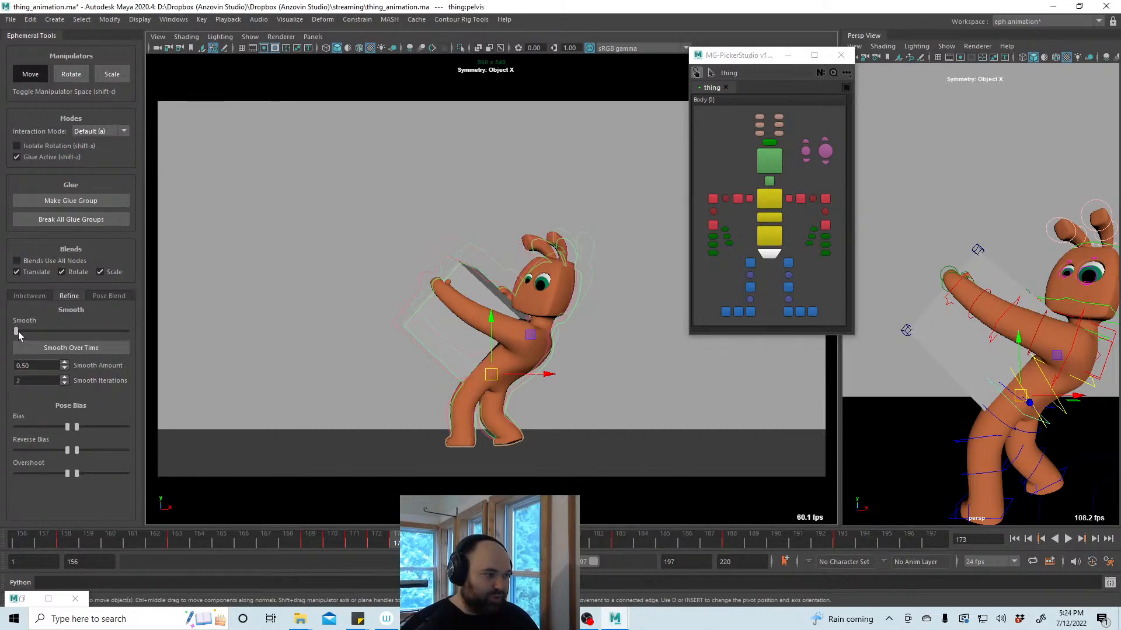
{"action": "left_click_drag", "start_coordinate": [19, 335], "coordinate": [87, 334]}
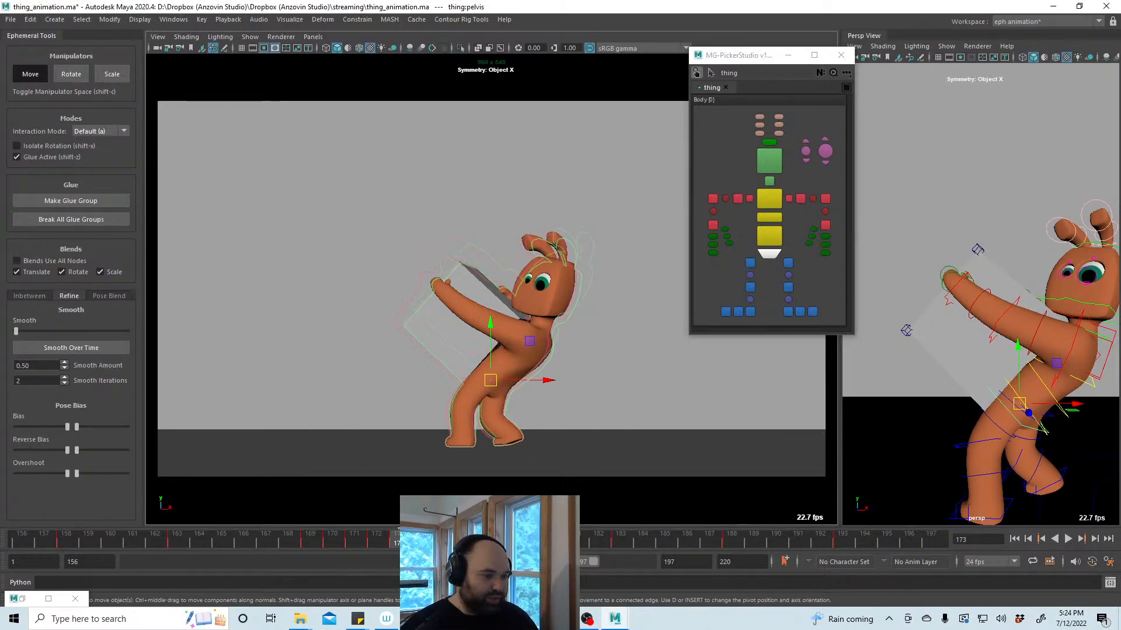
Scrub through the smoothed pelvis motion and play back frames 156 through 197 with nothing selected
{"action": "key", "text": "alt+v"}
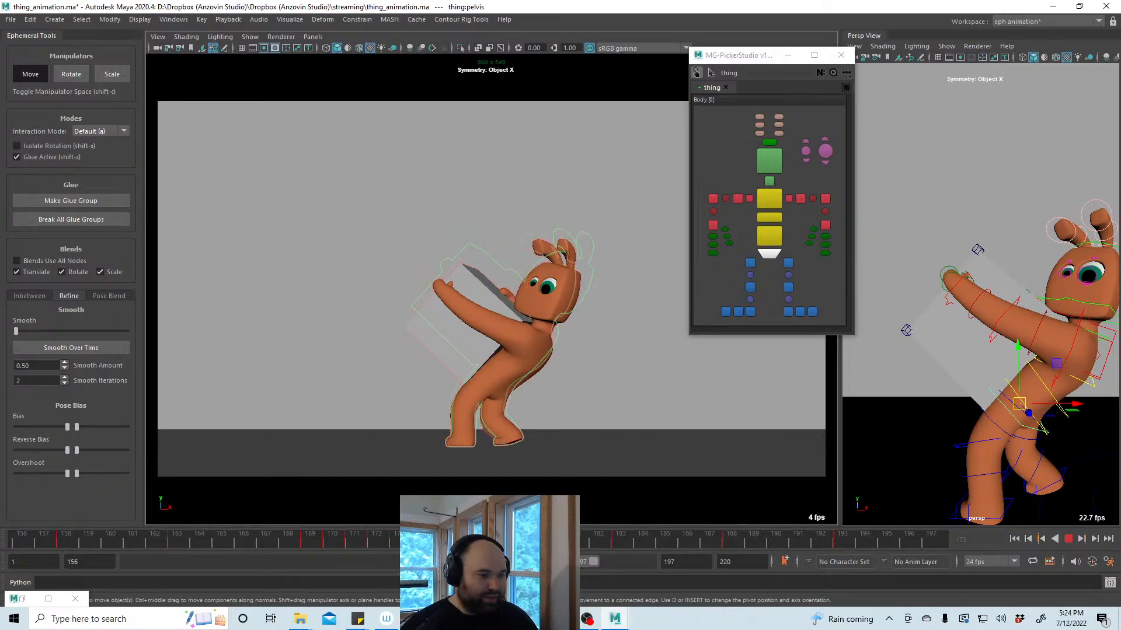
{"action": "key", "text": "Escape"}
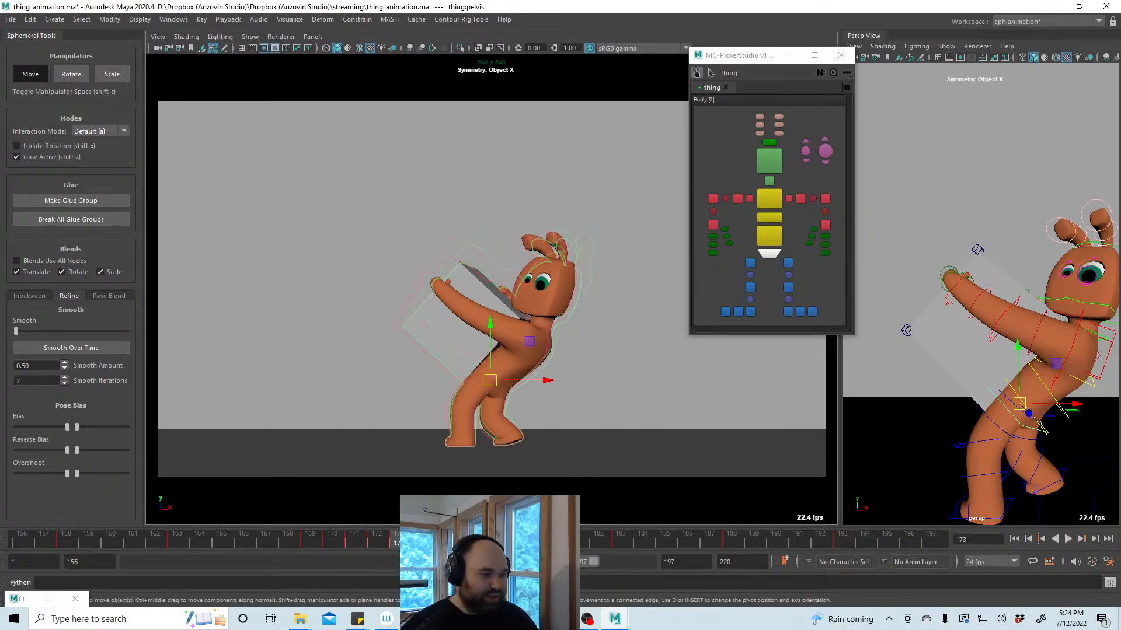
{"action": "key", "text": "alt+v"}
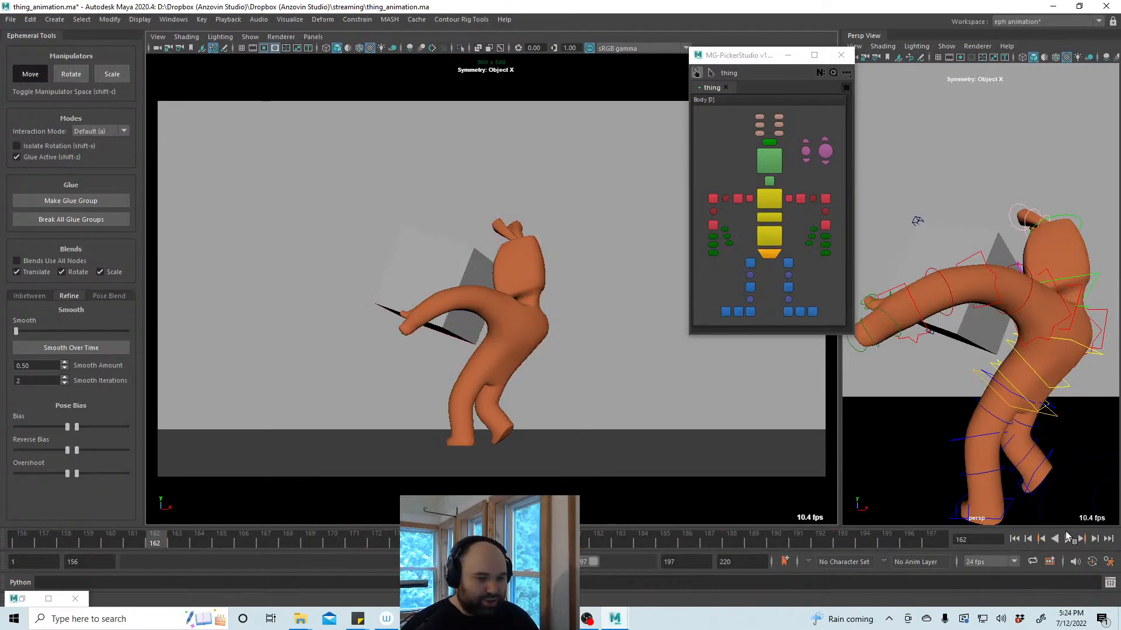
{"action": "left_click", "coordinate": [1068, 539]}
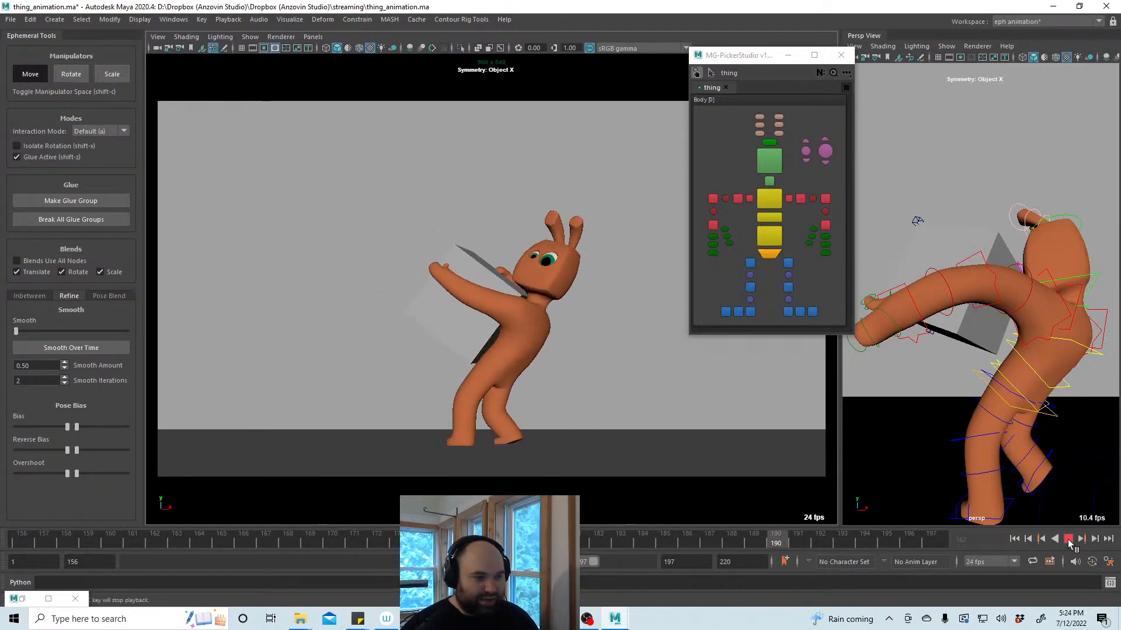
{"action": "left_click", "coordinate": [1068, 538]}
Select the upper spine control at frame 173, enable Blends Use All Nodes and smooth the whole pose
{"action": "left_click", "coordinate": [774, 202]}
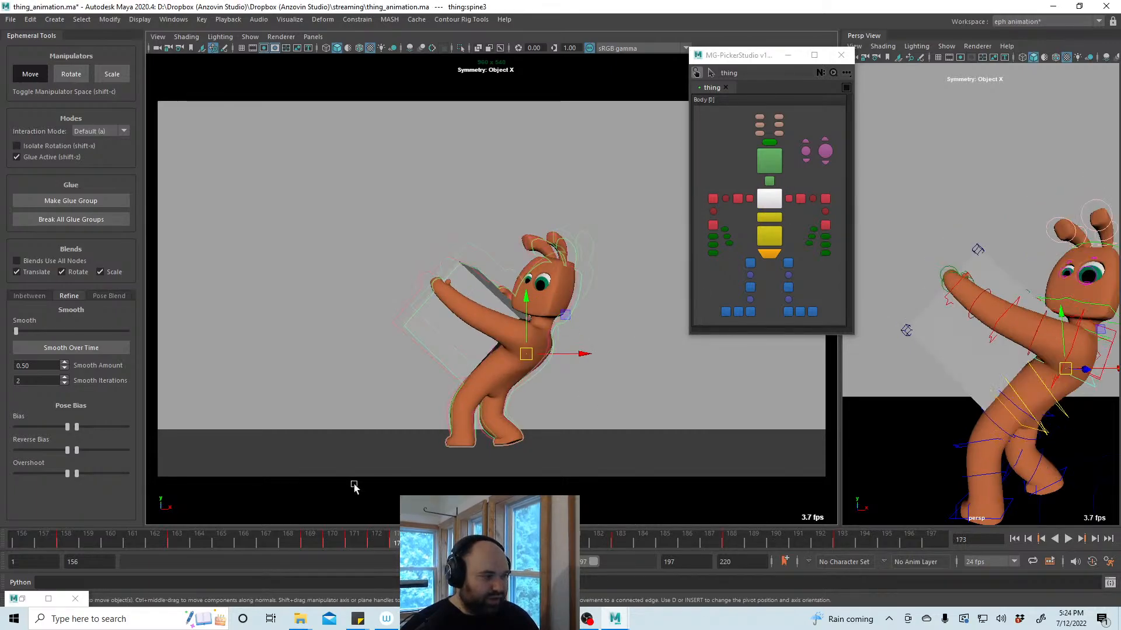
{"action": "left_click", "coordinate": [57, 261]}
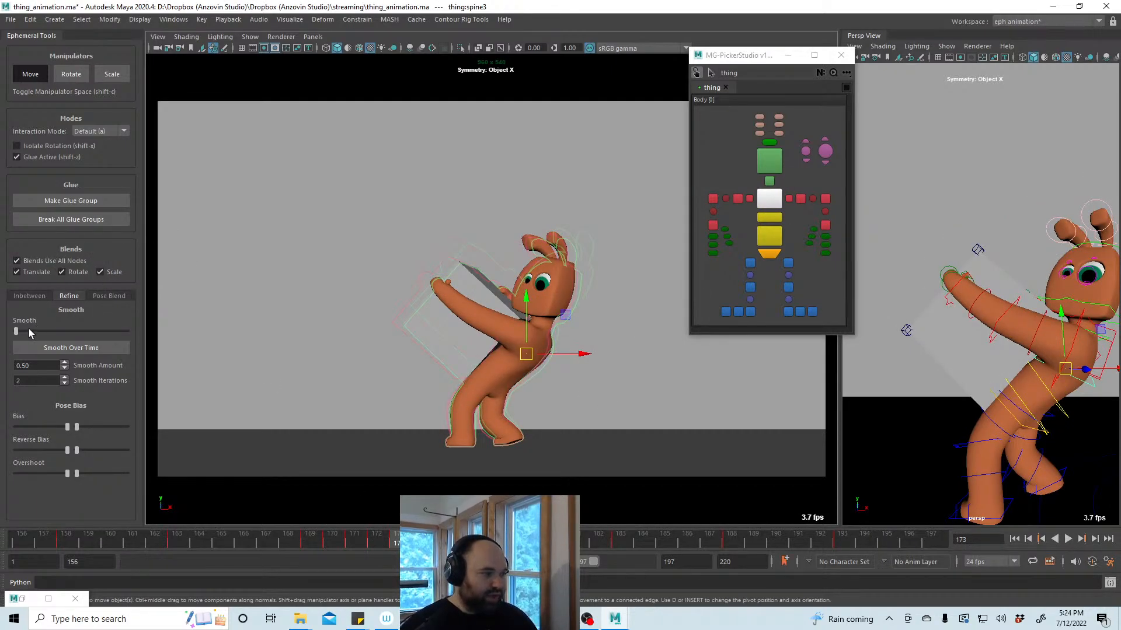
{"action": "left_click_drag", "start_coordinate": [28, 334], "coordinate": [107, 348]}
{"action": "left_click", "coordinate": [107, 348]}
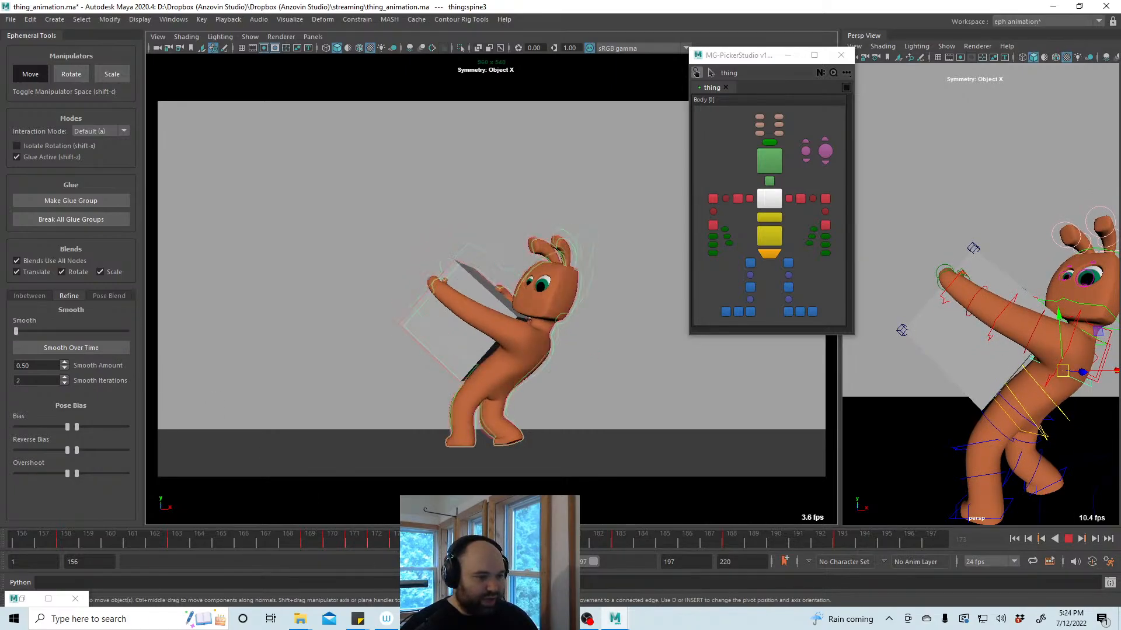
Select the pelvis, turn off Blends Use All Nodes and smooth it over time across frames 171 to 176
{"action": "left_click", "coordinate": [391, 544]}
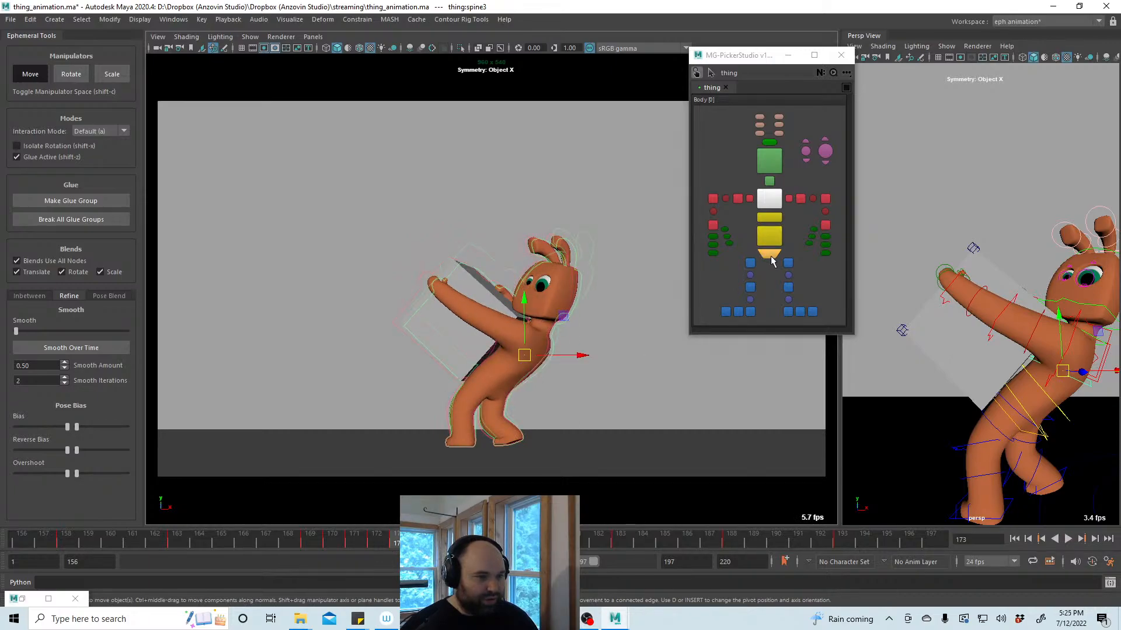
{"action": "left_click", "coordinate": [528, 434]}
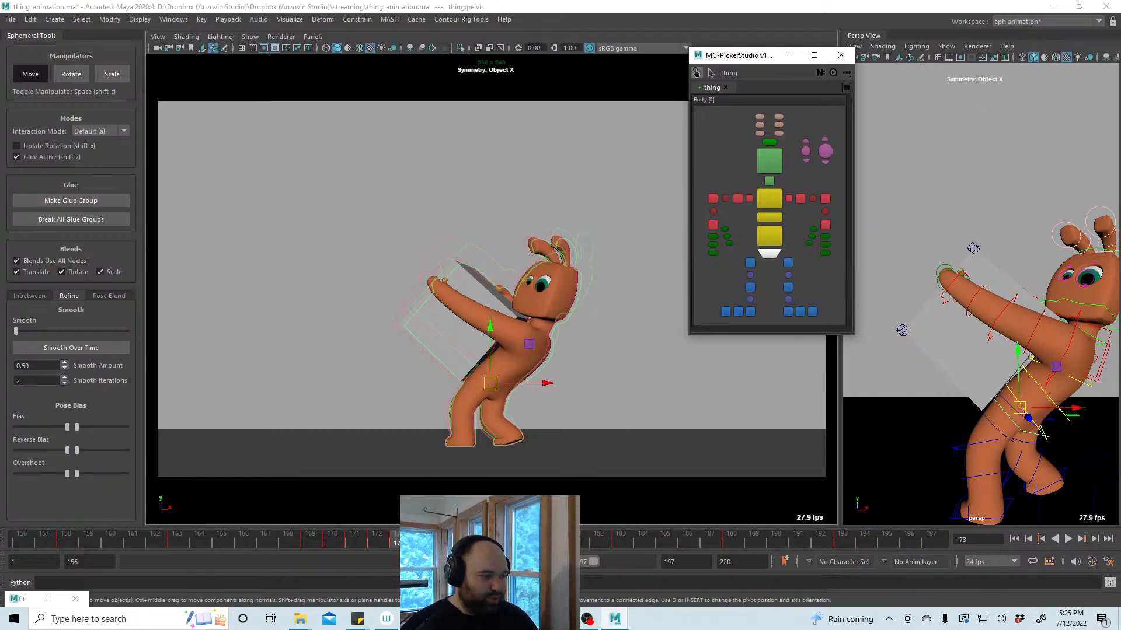
{"action": "left_click", "coordinate": [45, 262]}
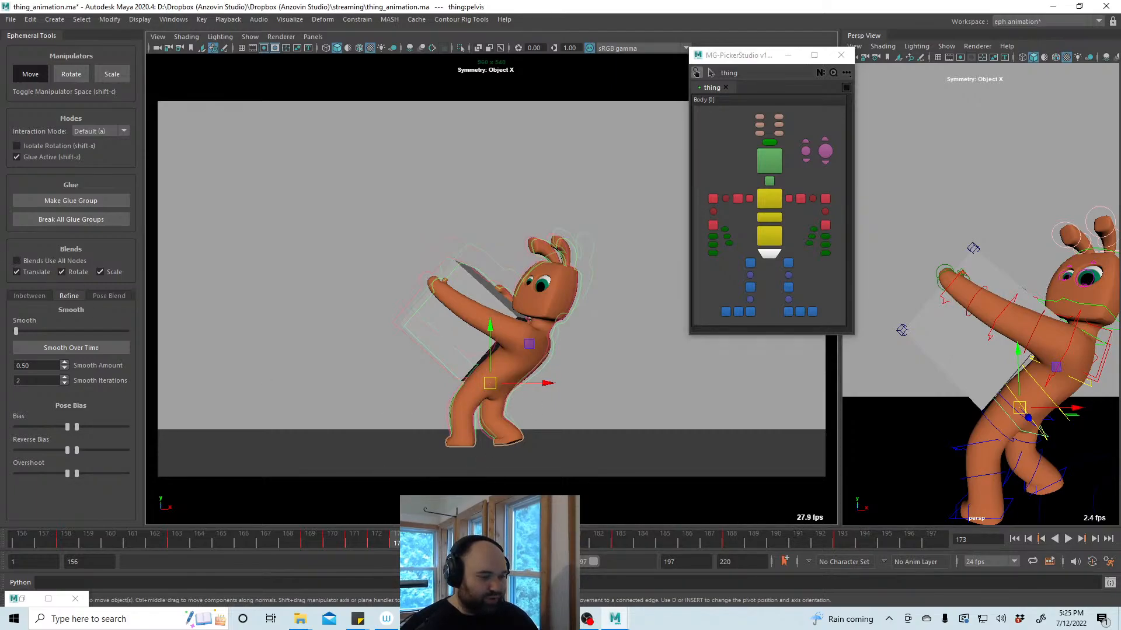
{"action": "left_click_drag", "start_coordinate": [467, 541], "coordinate": [353, 541], "text": "shift"}
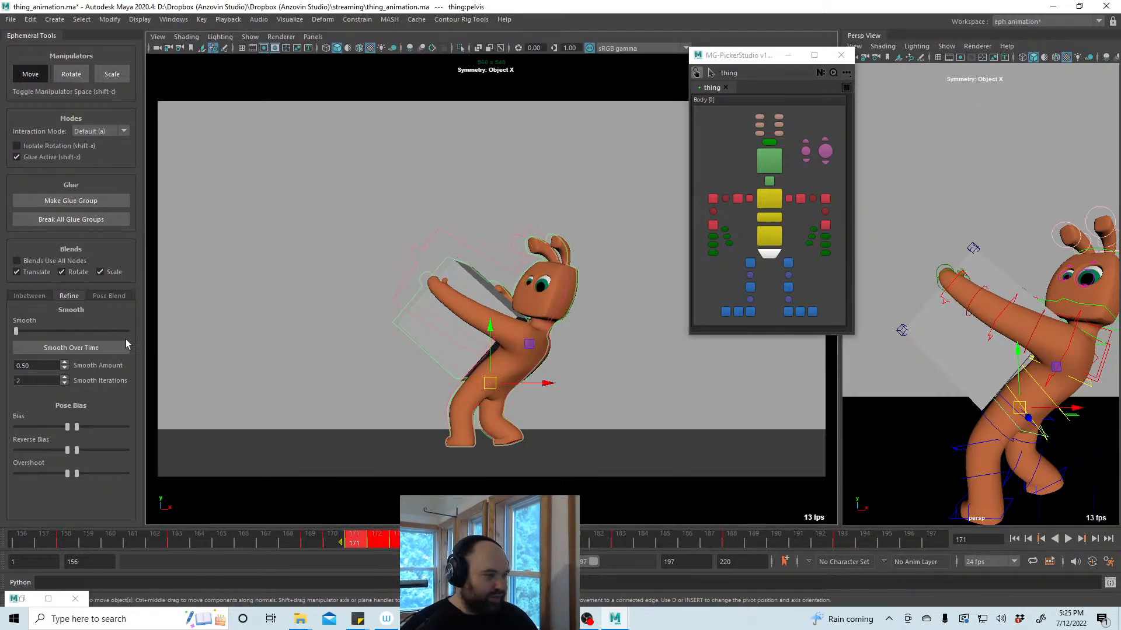
{"action": "left_click", "coordinate": [71, 348]}
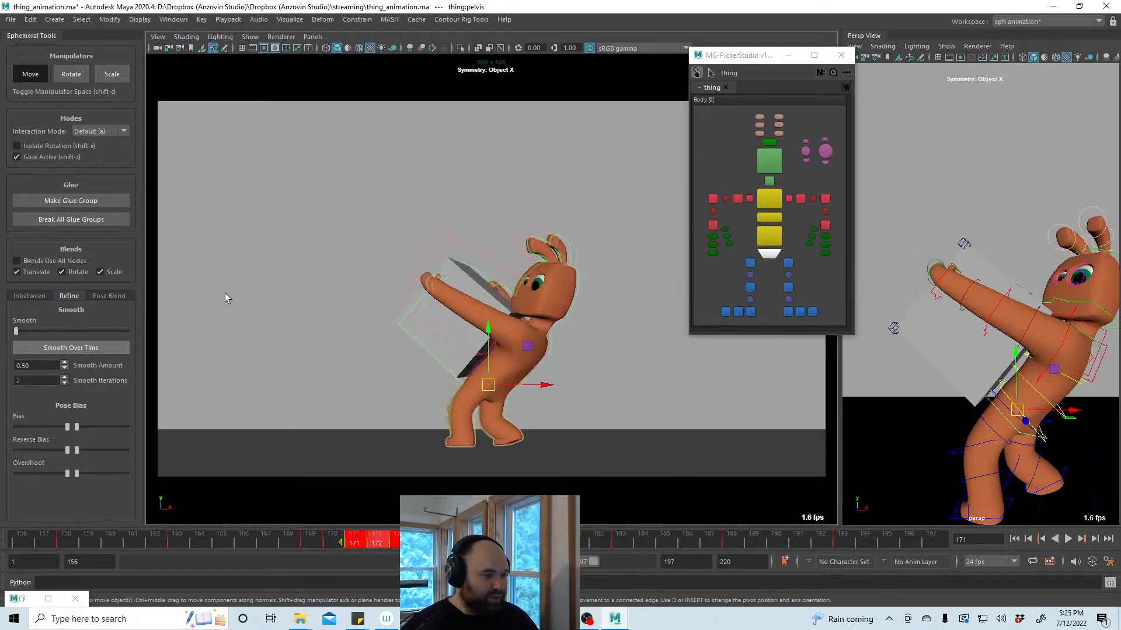
Play back and scrub the smoothed pelvis motion between frames 163 and 173
{"action": "left_click", "coordinate": [304, 541]}
{"action": "key", "text": "alt+v"}
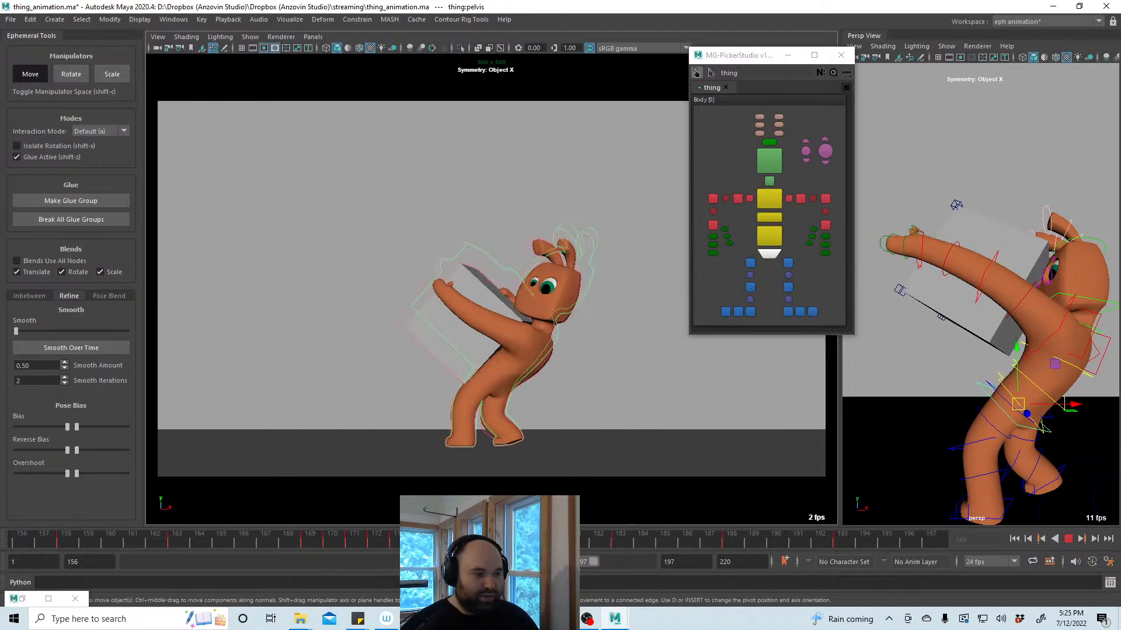
{"action": "left_click_drag", "start_coordinate": [178, 553], "coordinate": [391, 547]}
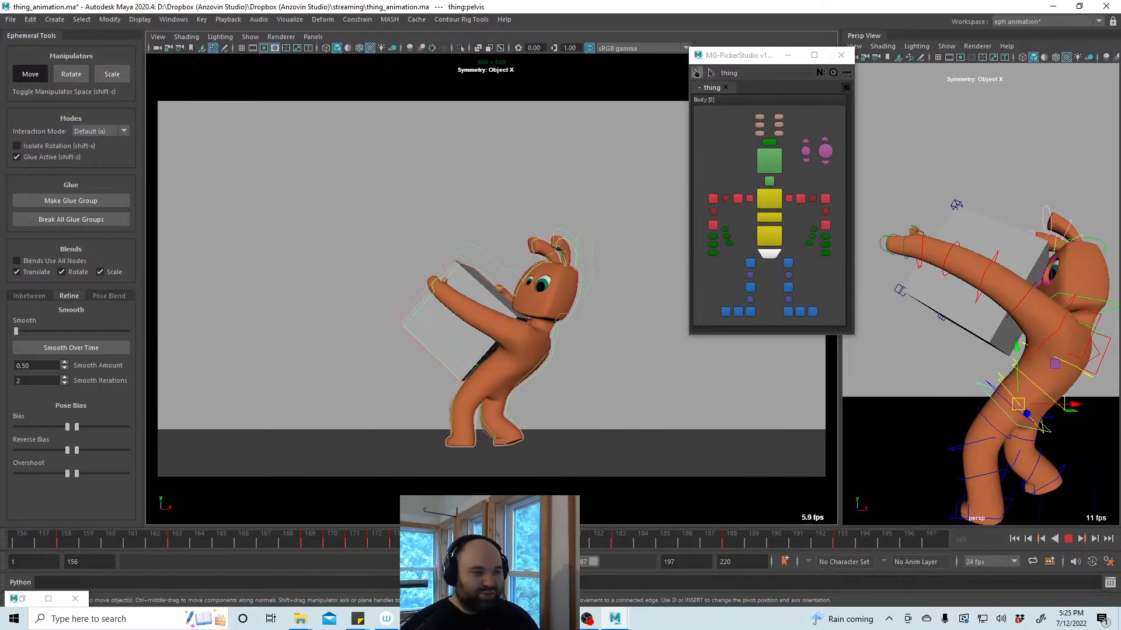
{"action": "key", "text": "Escape"}
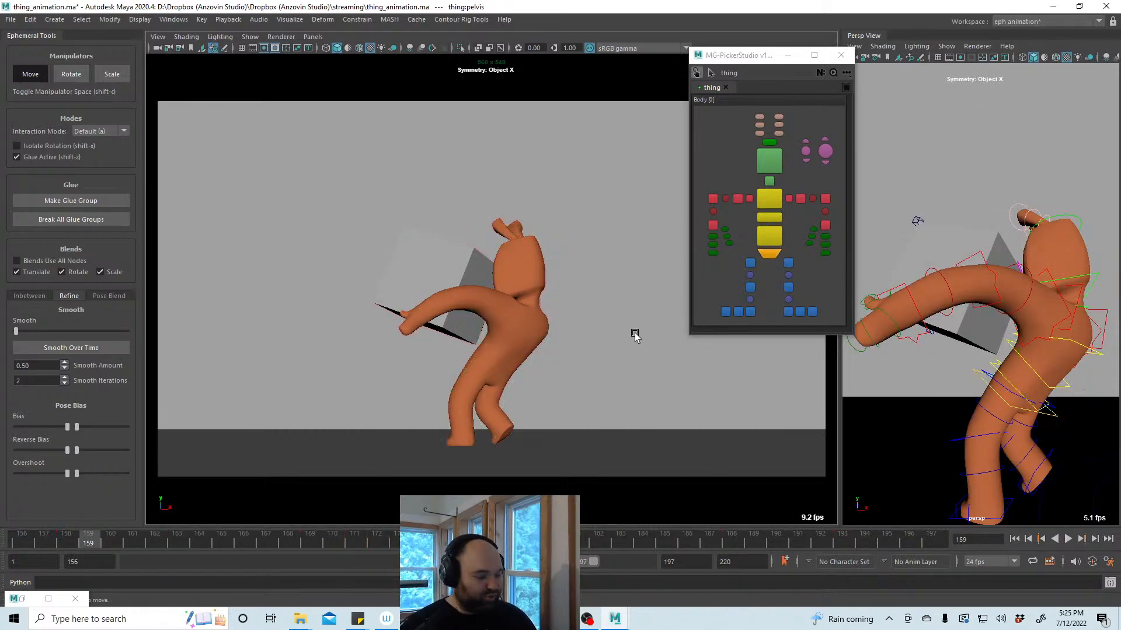
Clear the selection, save the scene and play back frames 156 through 197
{"action": "left_click", "coordinate": [633, 334]}
{"action": "key", "text": "ctrl+s"}
{"action": "left_click", "coordinate": [1068, 539]}
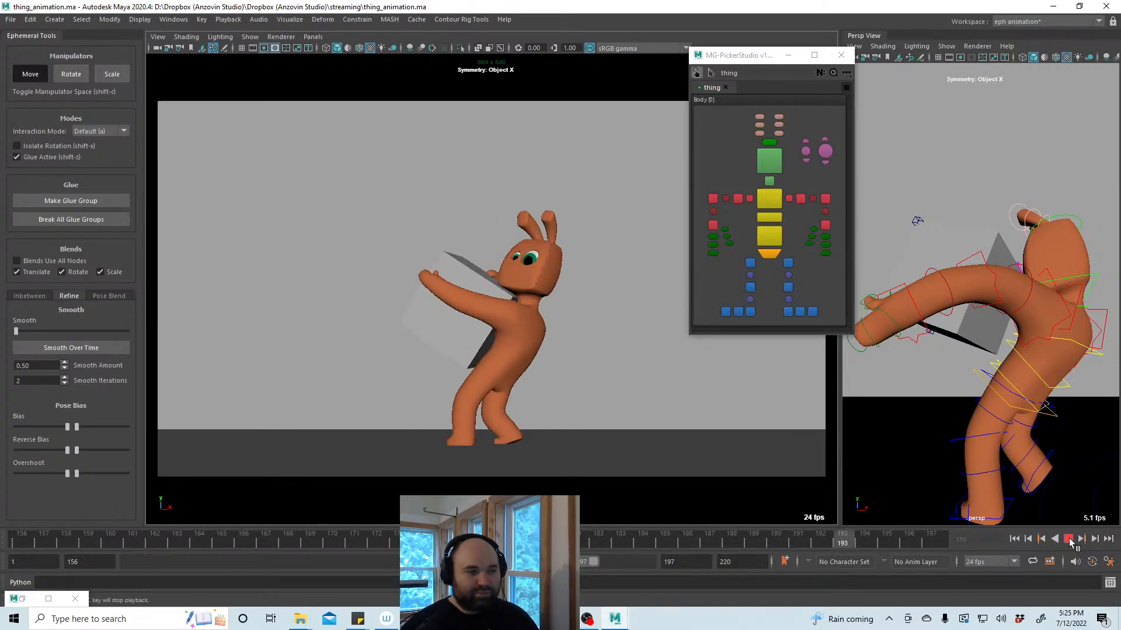
{"action": "left_click", "coordinate": [1068, 539]}
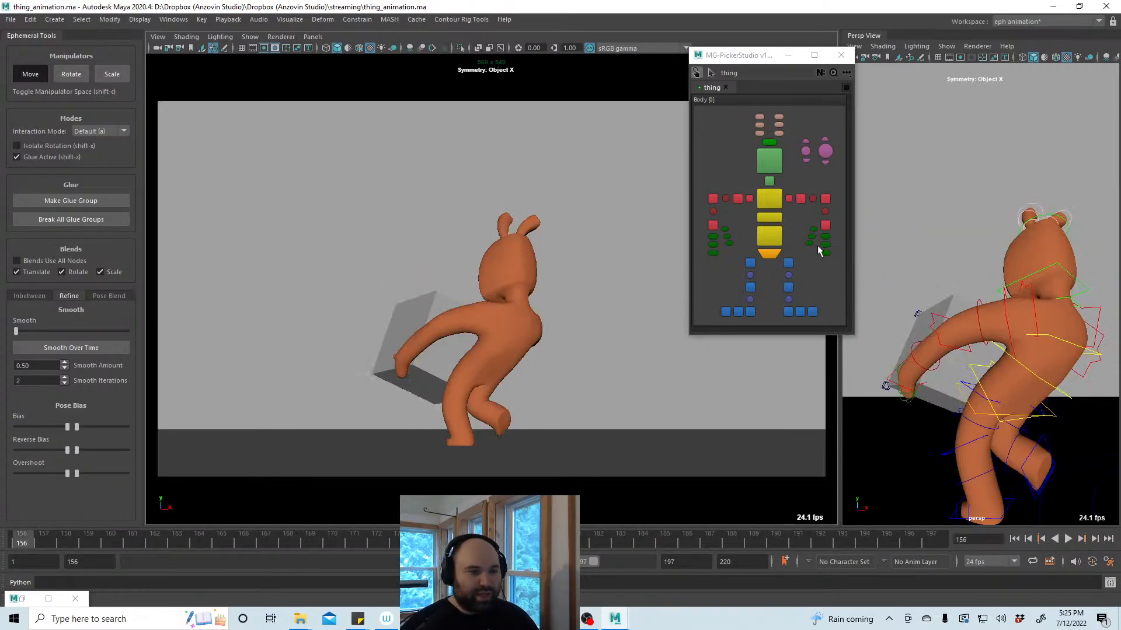
{"action": "left_click", "coordinate": [769, 199]}
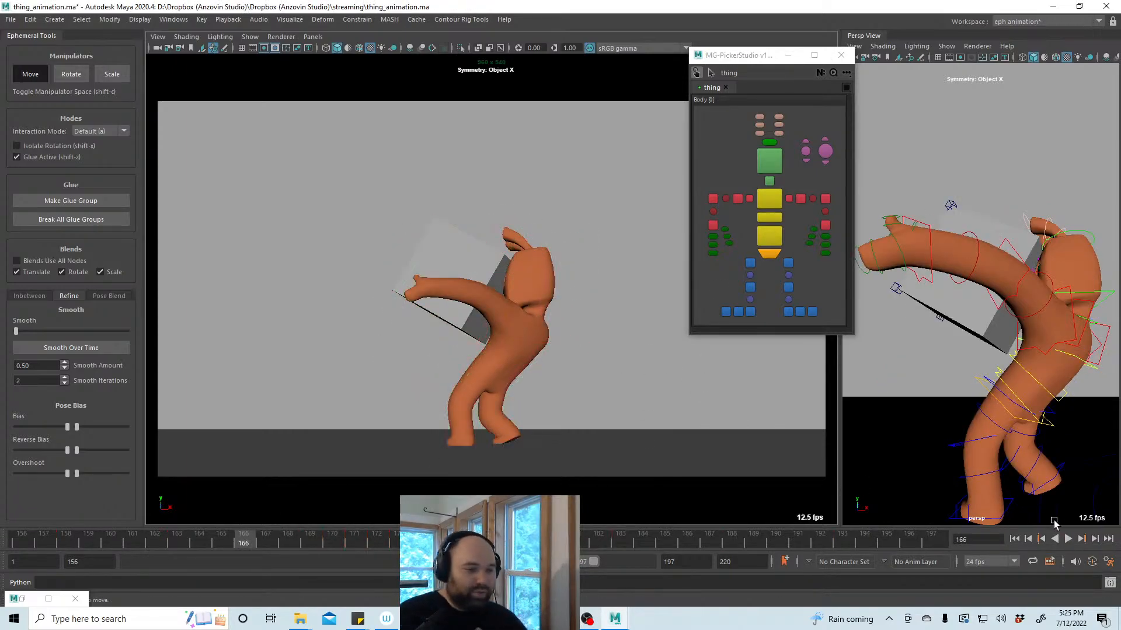
{"action": "left_click", "coordinate": [1068, 539]}
{"action": "left_click", "coordinate": [1067, 539]}
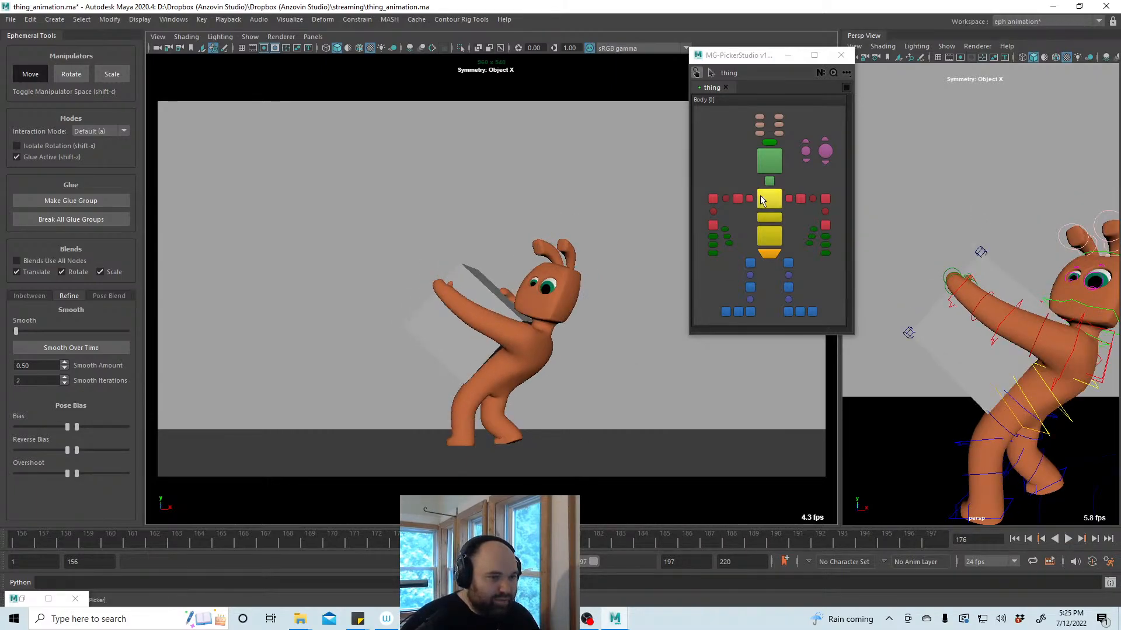
Select the upper spine control and retime its keys between frames 178 and 194 by one frame
{"action": "left_click", "coordinate": [761, 200]}
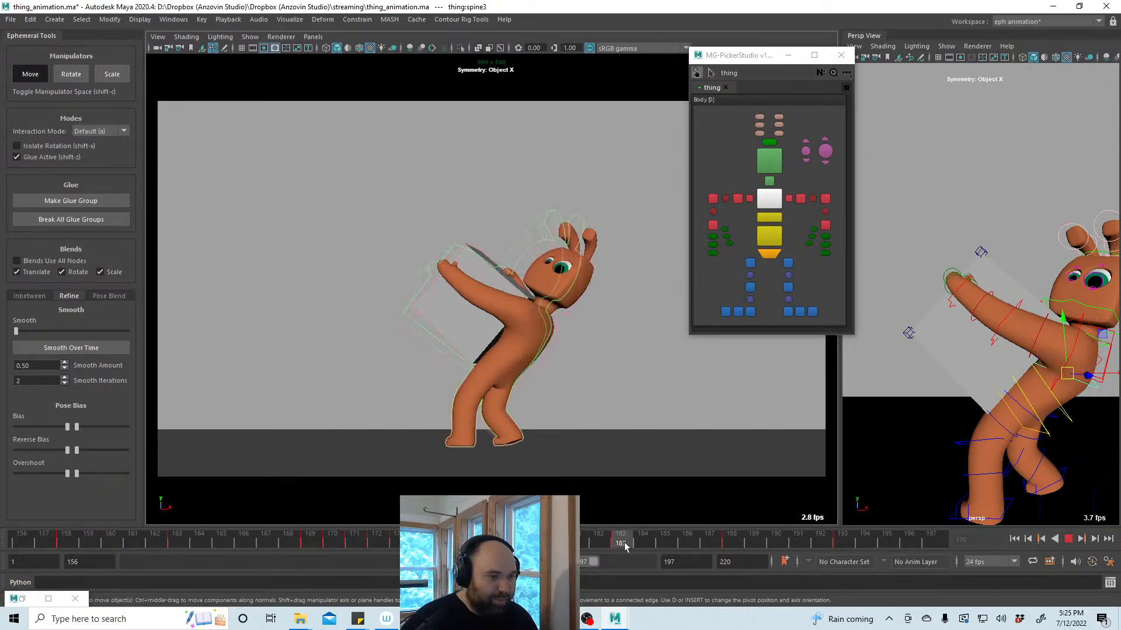
{"action": "left_click_drag", "start_coordinate": [608, 541], "coordinate": [866, 542], "text": "shift"}
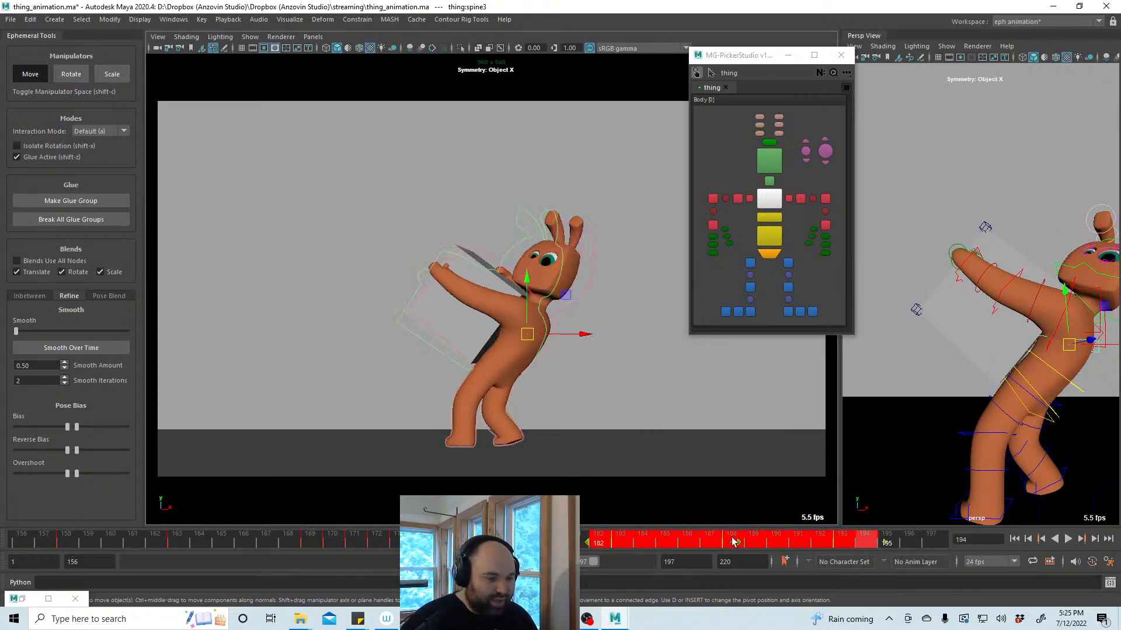
{"action": "left_click_drag", "start_coordinate": [733, 542], "coordinate": [712, 542]}
{"action": "key", "text": "ctrl+z"}
{"action": "left_click_drag", "start_coordinate": [509, 542], "coordinate": [866, 551], "text": "shift"}
{"action": "left_click_drag", "start_coordinate": [698, 543], "coordinate": [718, 542]}
{"action": "left_click", "coordinate": [511, 542]}
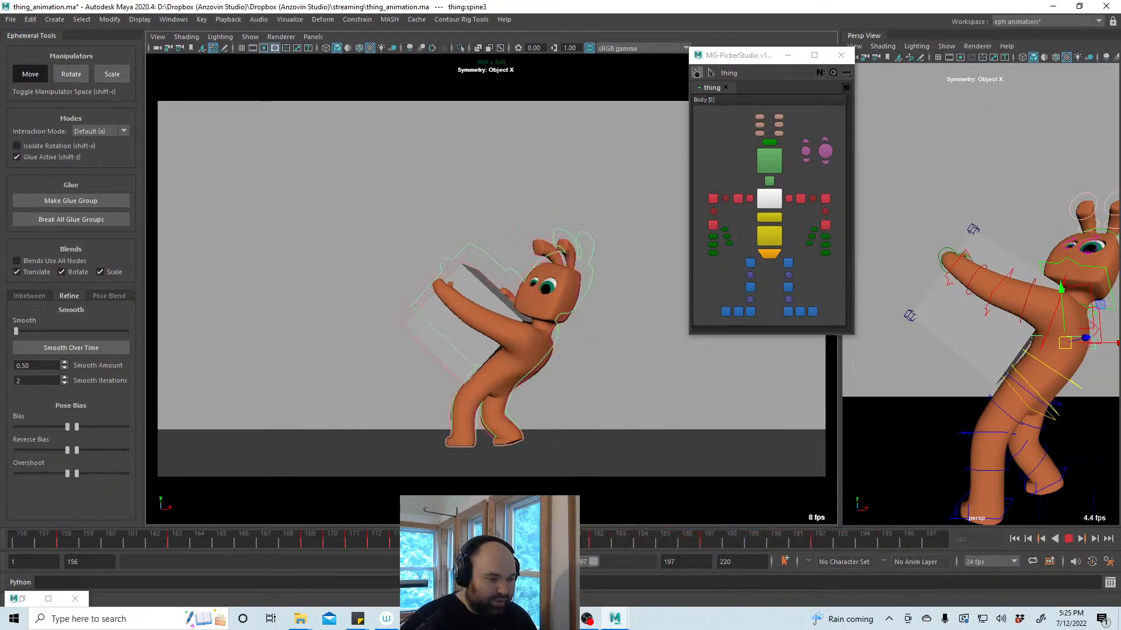
At frame 178, turn on Blends Use All Nodes and blend the whole pose with Breakdown
{"action": "left_click", "coordinate": [63, 261]}
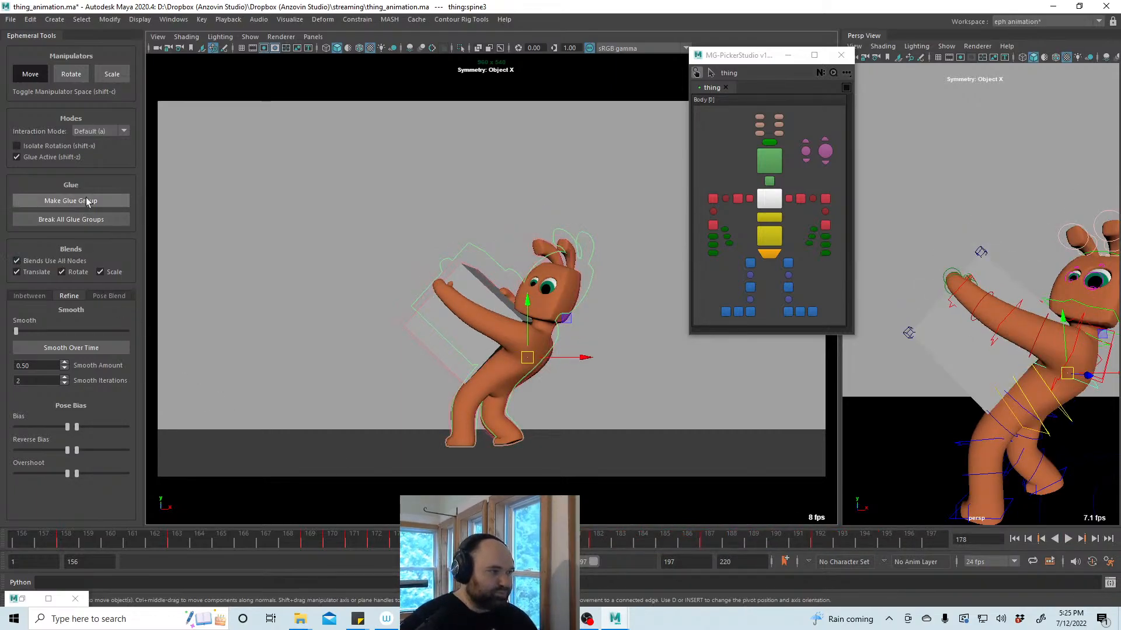
{"action": "left_click", "coordinate": [31, 297]}
{"action": "left_click_drag", "start_coordinate": [16, 331], "coordinate": [68, 338]}
Scrub and play back the blended lifting motion to check its timing
{"action": "key", "text": "alt+v"}
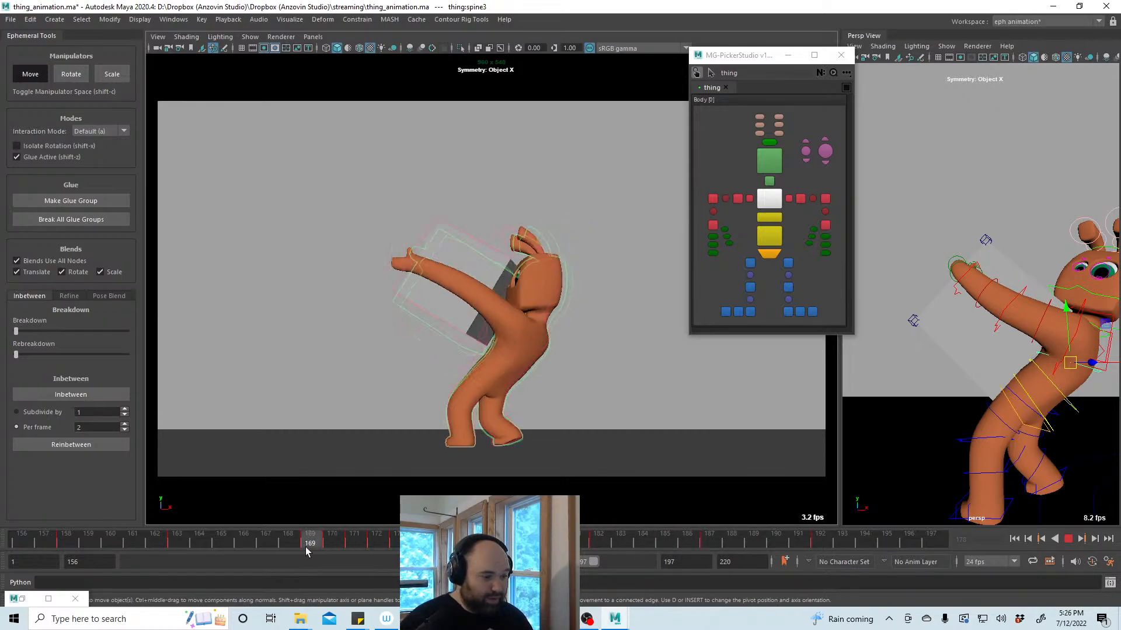
{"action": "left_click", "coordinate": [1067, 539]}
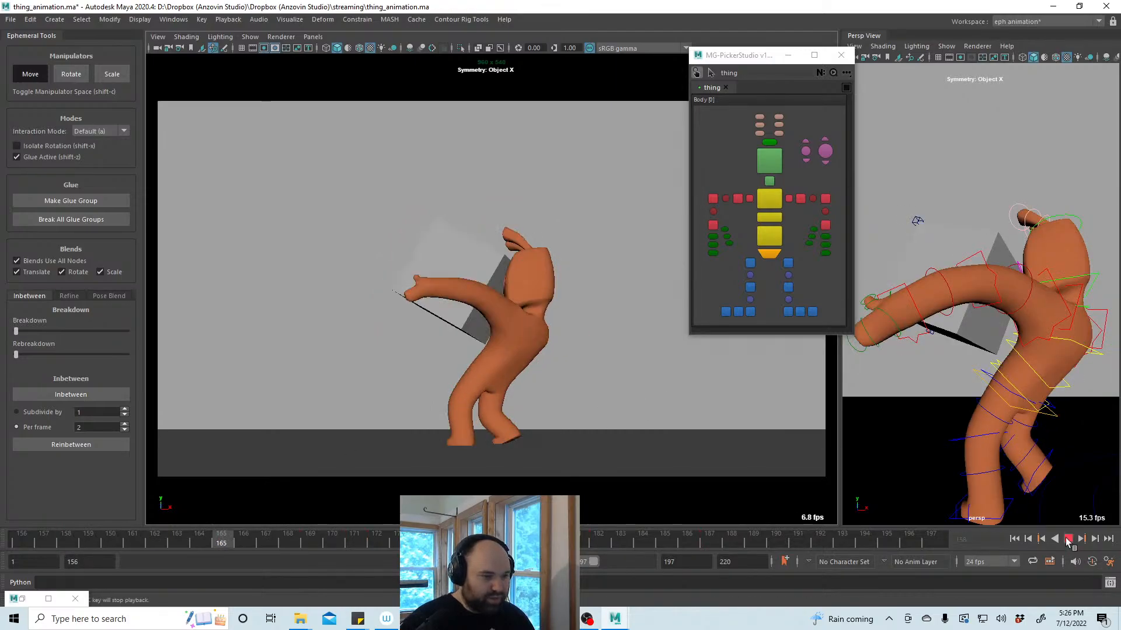
{"action": "left_click", "coordinate": [1067, 539]}
Shift the upper spine control's keys between frames 177 and 192 one frame earlier and play back the motion
{"action": "left_click", "coordinate": [763, 199]}
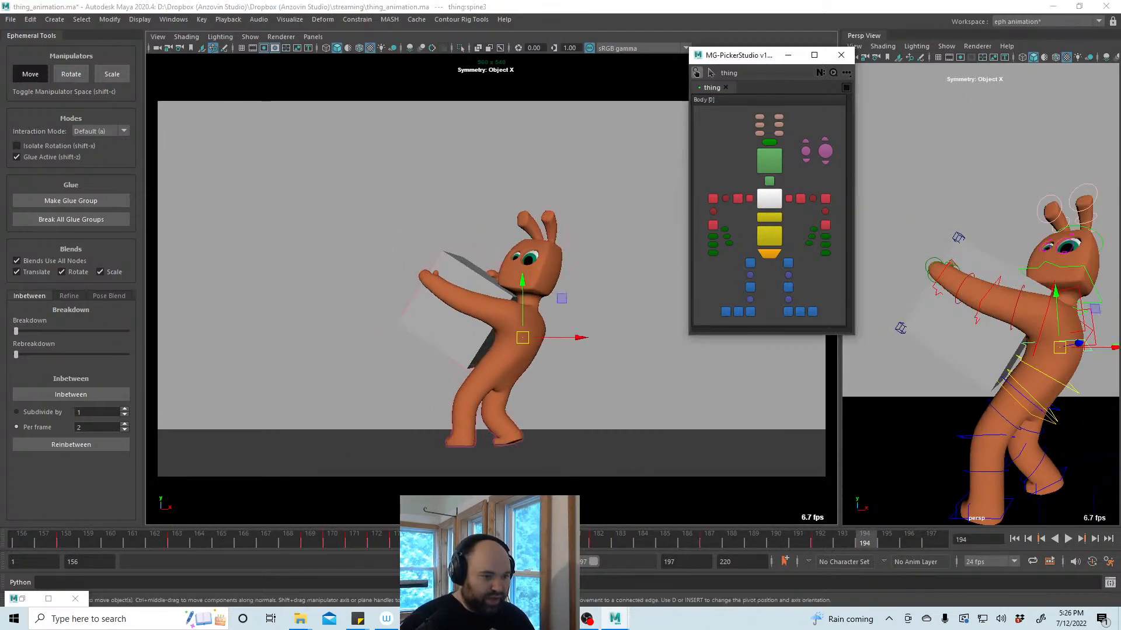
{"action": "left_click_drag", "start_coordinate": [489, 541], "coordinate": [824, 543], "text": "shift"}
{"action": "key", "text": "alt+v"}
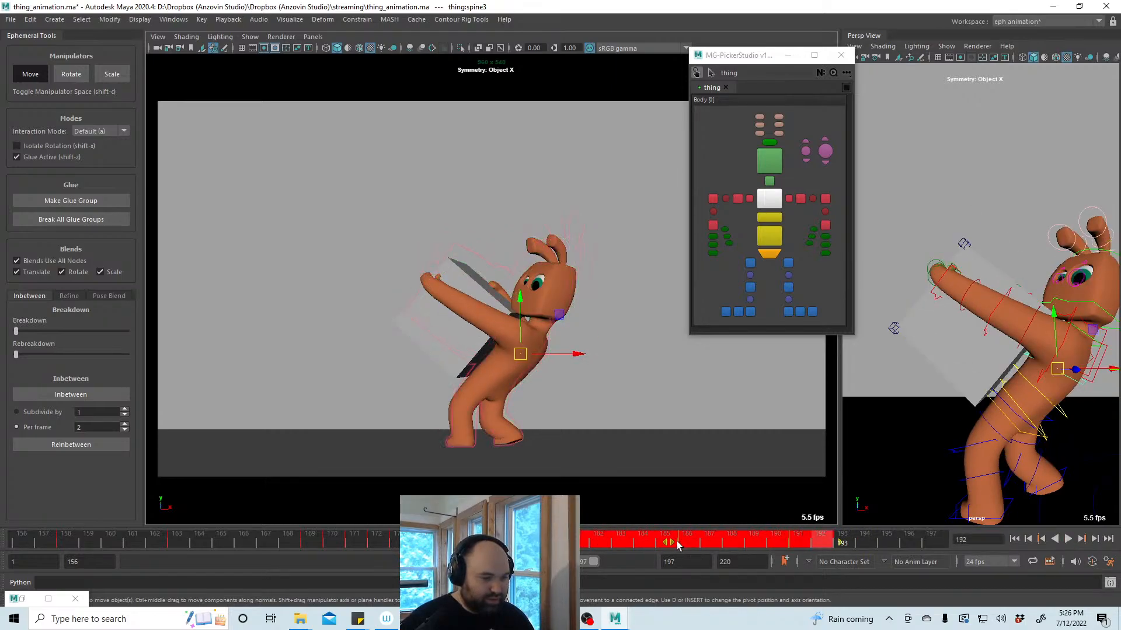
{"action": "left_click_drag", "start_coordinate": [669, 543], "coordinate": [646, 542]}
{"action": "left_click", "coordinate": [176, 541]}
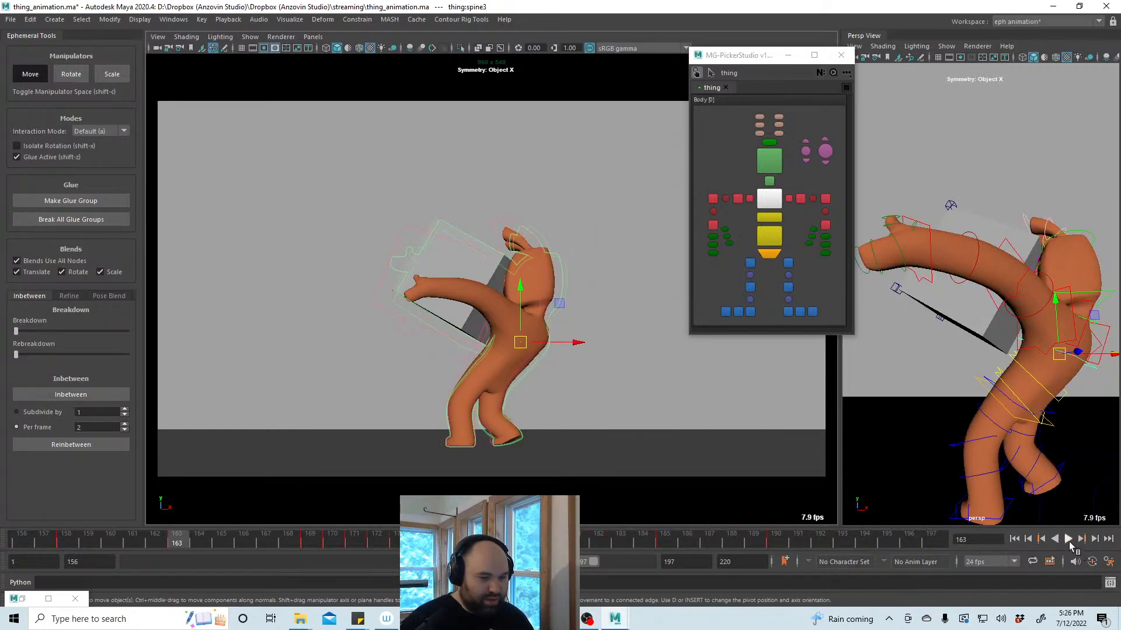
{"action": "left_click", "coordinate": [1068, 539]}
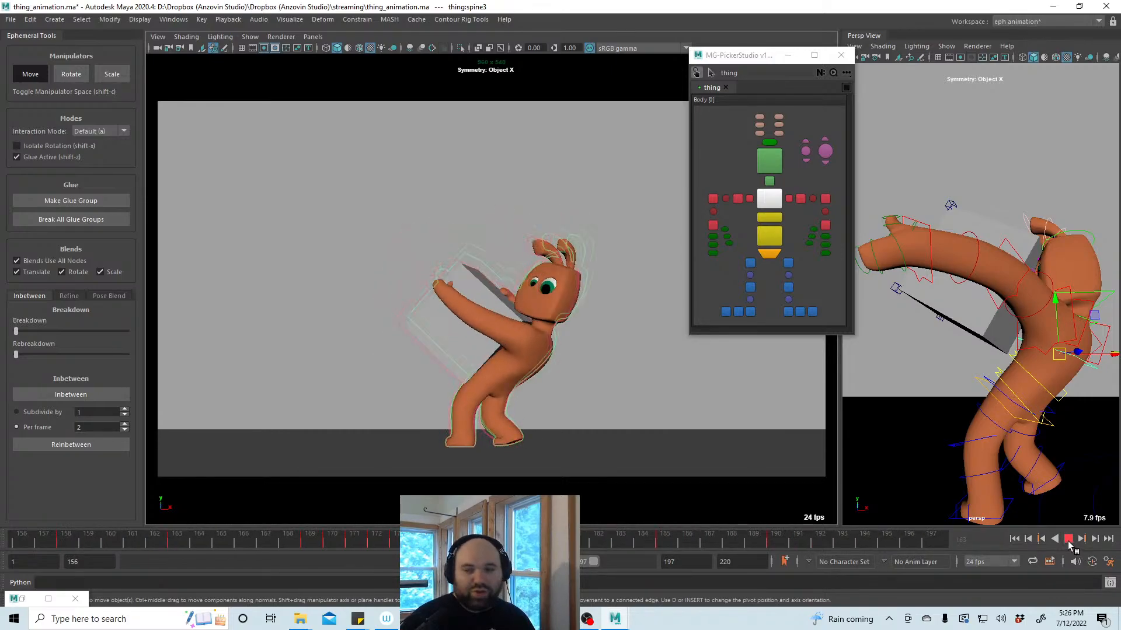
{"action": "left_click", "coordinate": [1068, 543]}
Shift the keys between frames 175 and 195 one frame later and blend the whole pose at frame 175 with Breakdown
{"action": "left_click_drag", "start_coordinate": [446, 543], "coordinate": [882, 568], "text": "shift"}
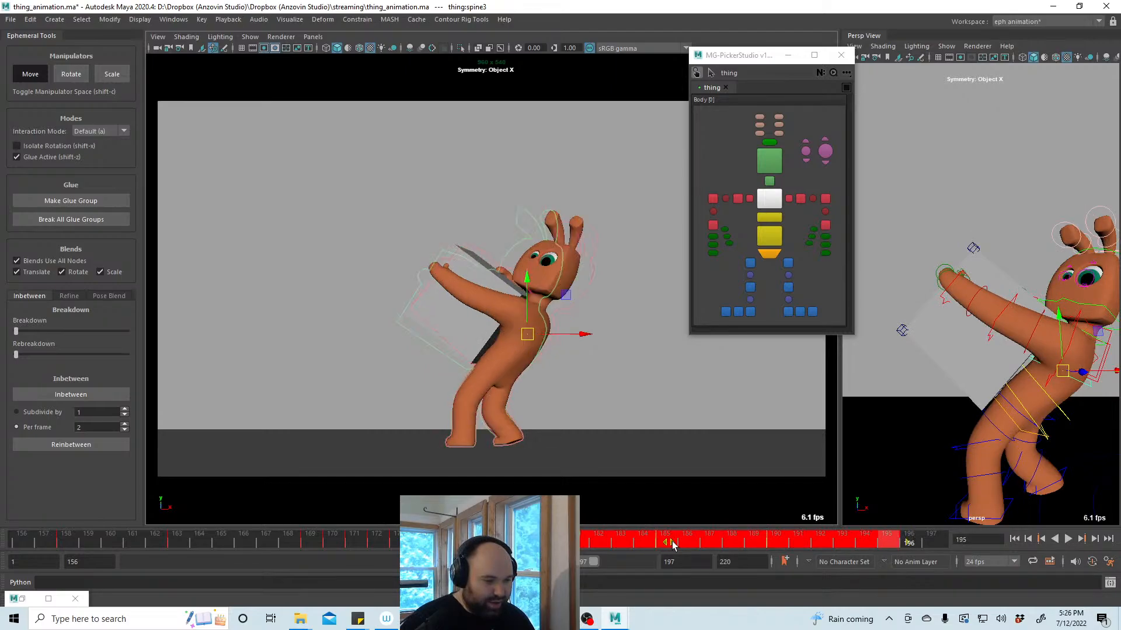
{"action": "left_click_drag", "start_coordinate": [672, 544], "coordinate": [688, 544]}
{"action": "mouse_move", "coordinate": [426, 543]}
{"action": "left_mouse_down"}
{"action": "mouse_move", "coordinate": [402, 543]}
{"action": "mouse_move", "coordinate": [442, 543]}
{"action": "left_mouse_up"}
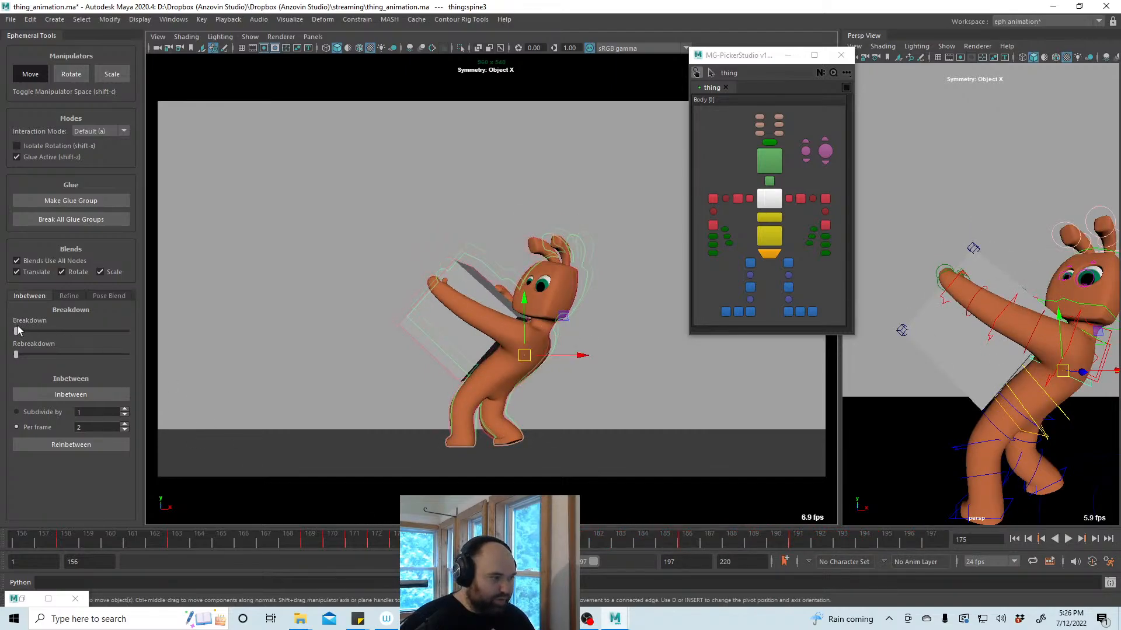
{"action": "left_click_drag", "start_coordinate": [16, 331], "coordinate": [85, 341]}
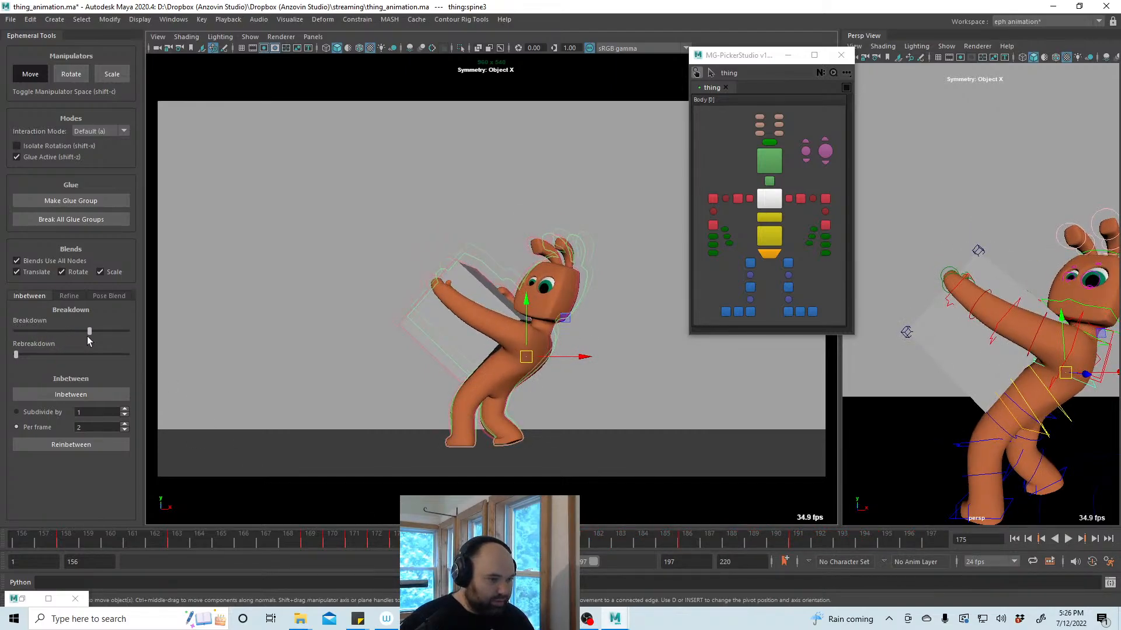
Lower the lower spine control slightly at frame 175 in Forward All mode and review the motion
{"action": "left_click", "coordinate": [525, 378]}
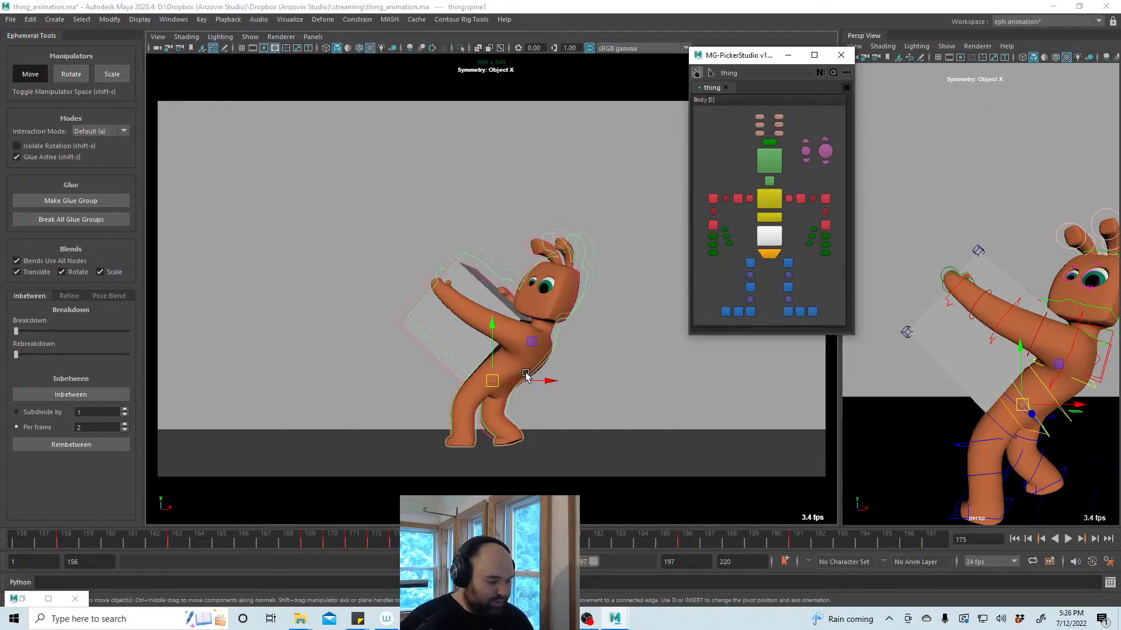
{"action": "left_click_drag", "start_coordinate": [494, 382], "coordinate": [494, 384]}
{"action": "key", "text": "alt+v"}
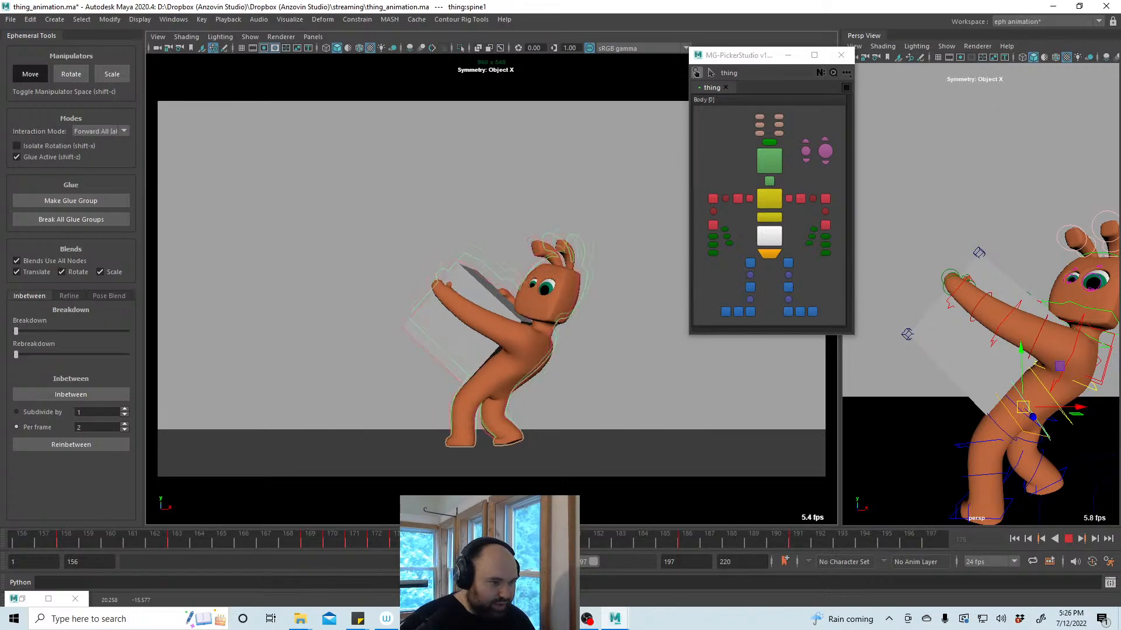
{"action": "key", "text": "alt+v"}
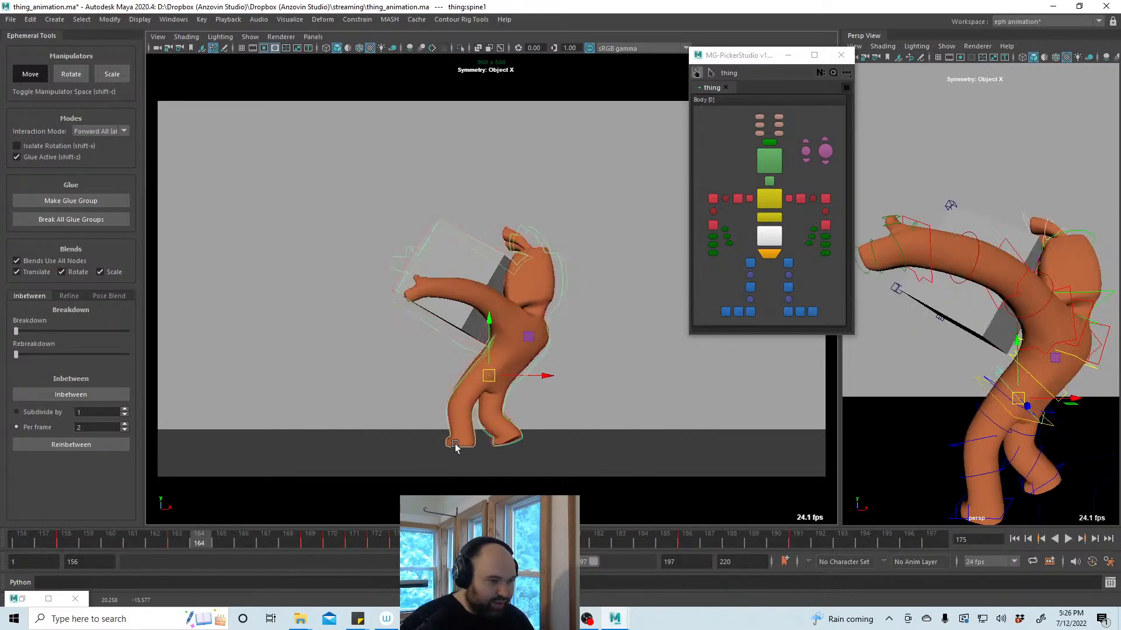
Clear the selection and play back the adjusted lifting animation
{"action": "left_click", "coordinate": [456, 451]}
{"action": "left_click", "coordinate": [1068, 544]}
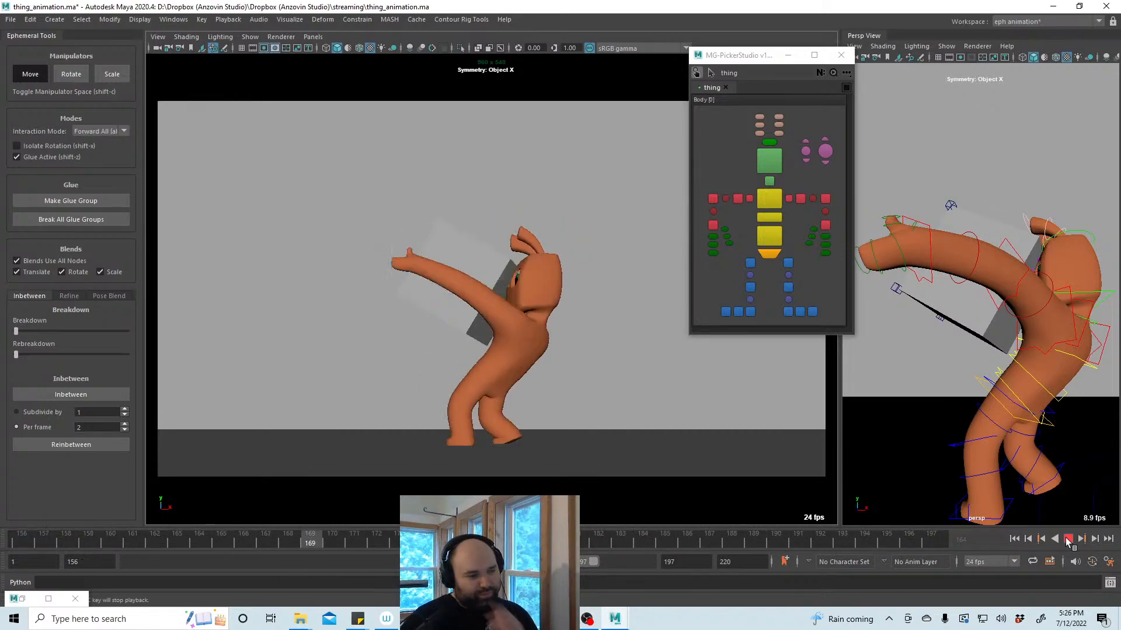
{"action": "left_click", "coordinate": [1067, 542]}
Select the upper spine control and shift its keys between frames 174 and 193 one frame later
{"action": "left_click", "coordinate": [769, 199]}
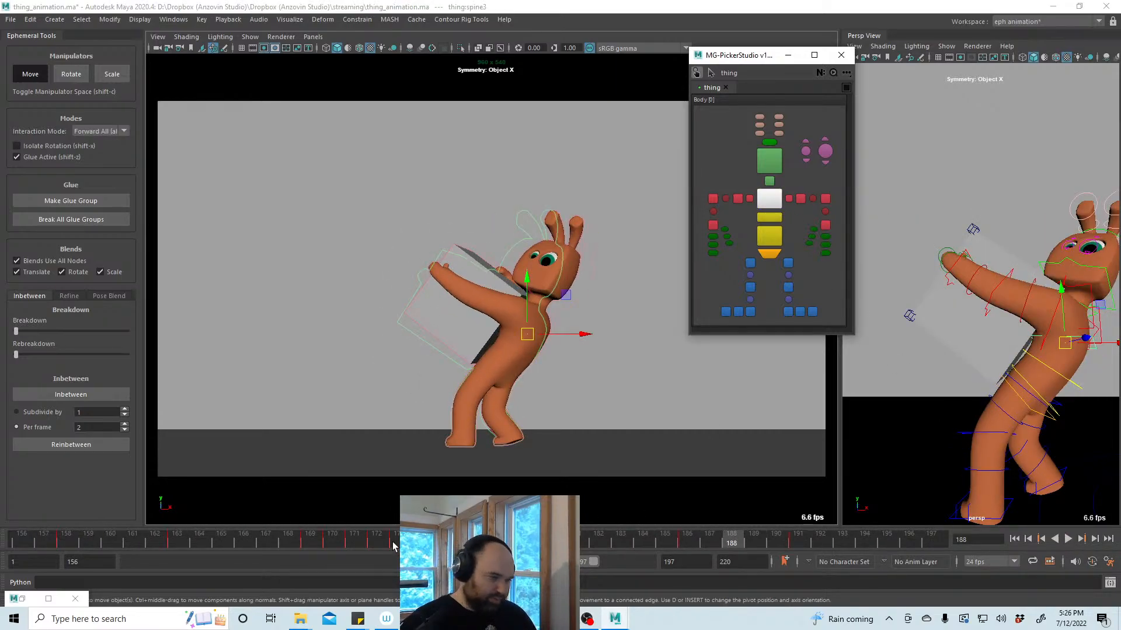
{"action": "left_click_drag", "start_coordinate": [416, 543], "coordinate": [845, 545], "text": "shift"}
{"action": "left_click_drag", "start_coordinate": [630, 541], "coordinate": [641, 541]}
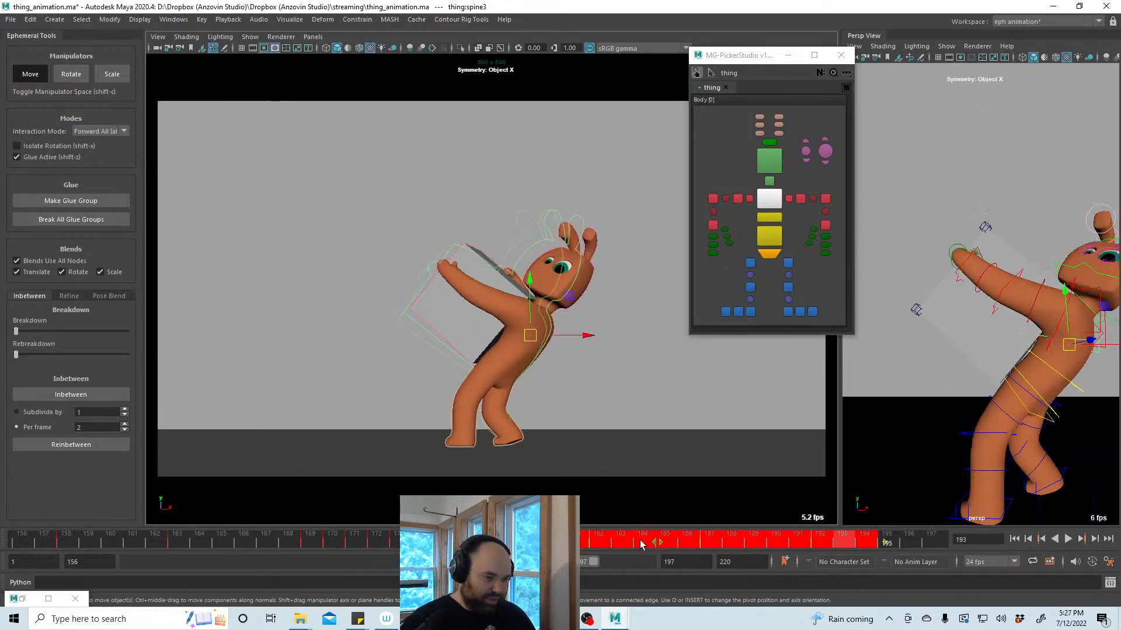
{"action": "left_click", "coordinate": [396, 541]}
{"action": "key", "text": "alt+v"}
Shift the keys between frames 176 and 196 one frame earlier and scrub back through the motion
{"action": "mouse_move", "coordinate": [467, 543]}
{"action": "left_mouse_down"}
{"action": "mouse_move", "coordinate": [421, 543]}
{"action": "mouse_move", "coordinate": [924, 560]}
{"action": "left_mouse_up"}
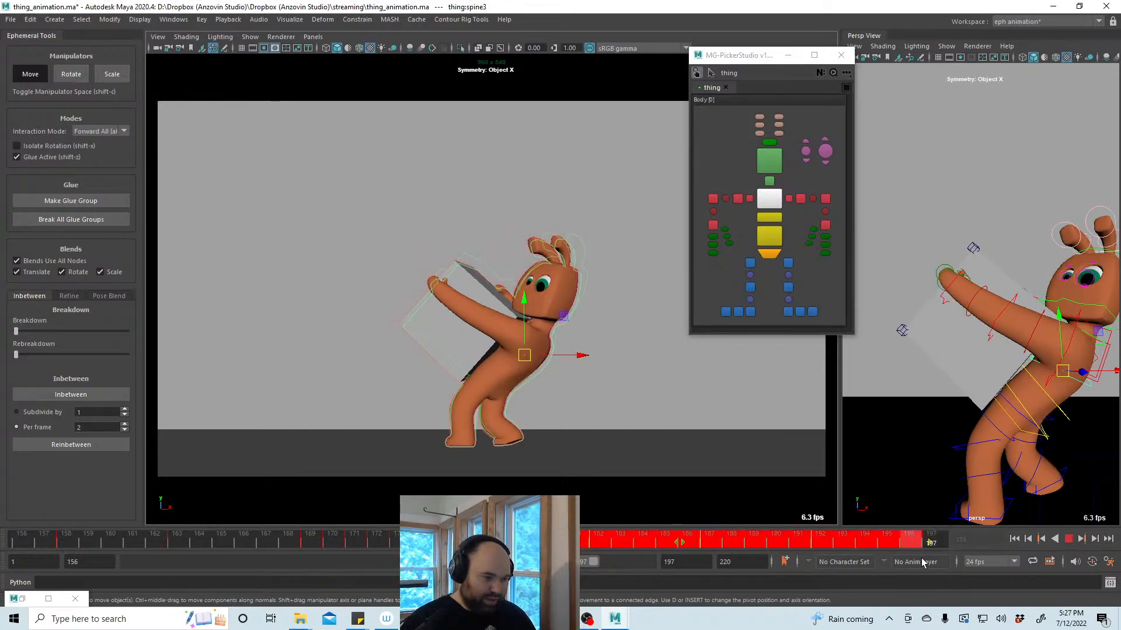
{"action": "left_click_drag", "start_coordinate": [678, 544], "coordinate": [650, 546]}
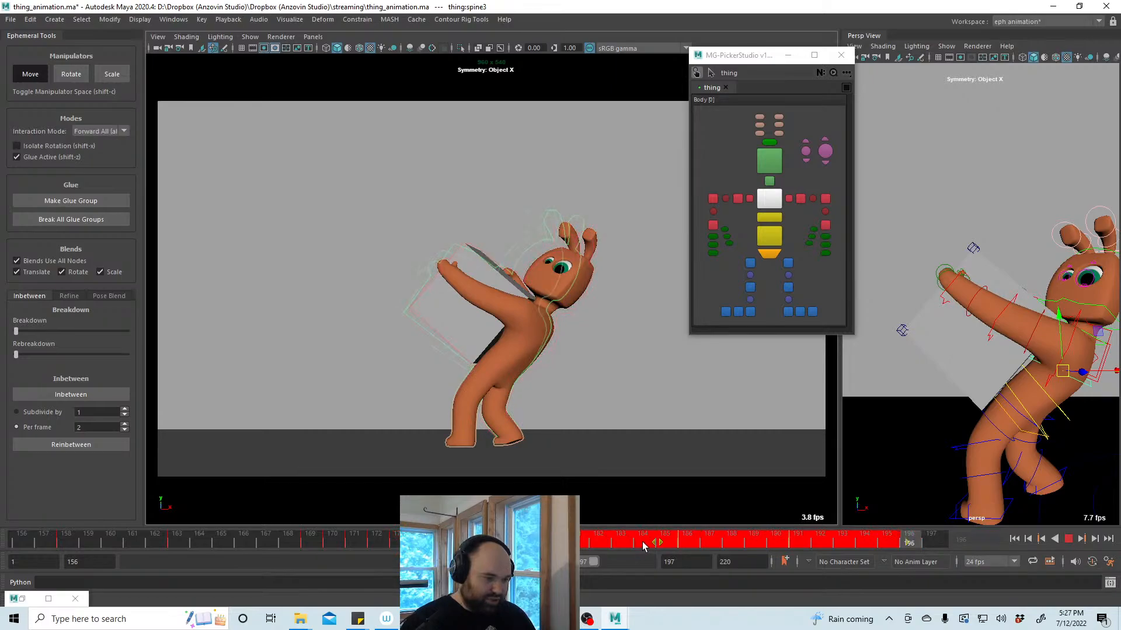
{"action": "left_click_drag", "start_coordinate": [642, 542], "coordinate": [348, 541]}
Shift the upper spine keys between frames 176 and 192 one frame later
{"action": "mouse_move", "coordinate": [467, 543]}
{"action": "left_mouse_down", "text": "shift"}
{"action": "mouse_move", "coordinate": [813, 547]}
{"action": "mouse_move", "coordinate": [473, 545]}
{"action": "left_mouse_up", "text": "shift"}
{"action": "left_click", "coordinate": [817, 545]}
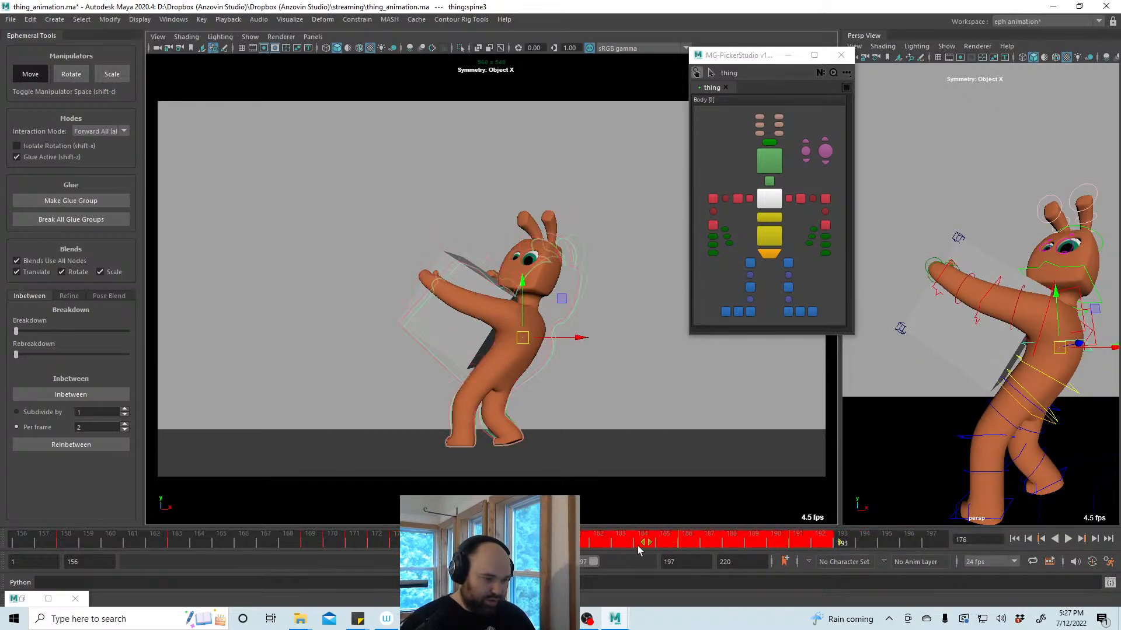
{"action": "left_click_drag", "start_coordinate": [647, 543], "coordinate": [658, 543]}
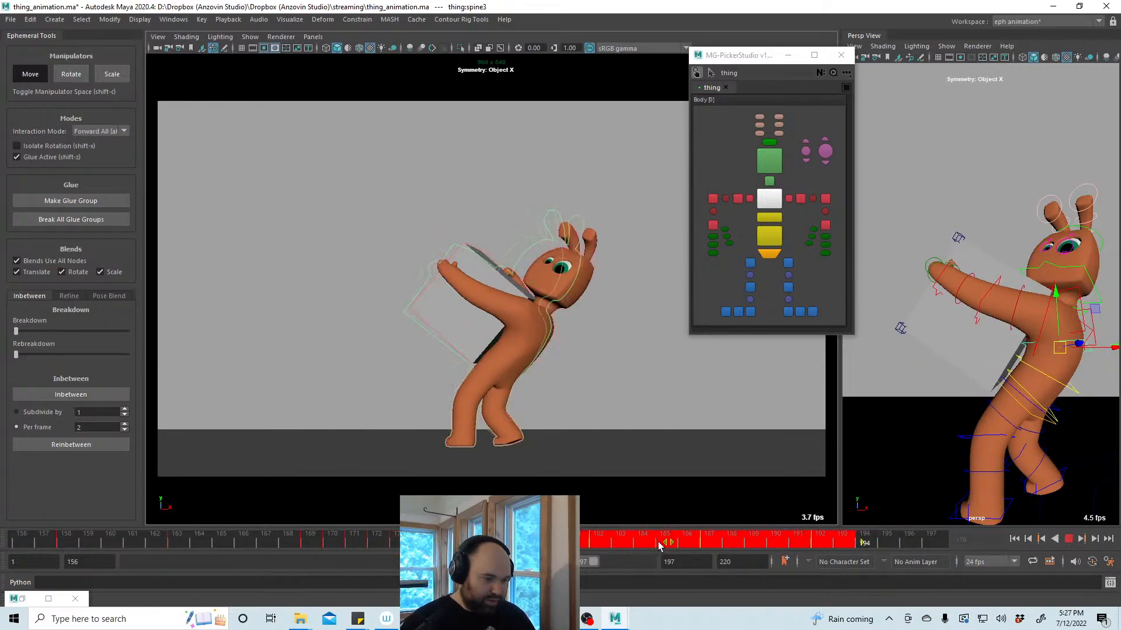
Reselect the upper spine's key range up to frame 194 and play back the lifting animation
{"action": "left_click", "coordinate": [844, 546]}
{"action": "left_click_drag", "start_coordinate": [422, 547], "coordinate": [845, 548], "text": "shift"}
{"action": "left_click", "coordinate": [1068, 539]}
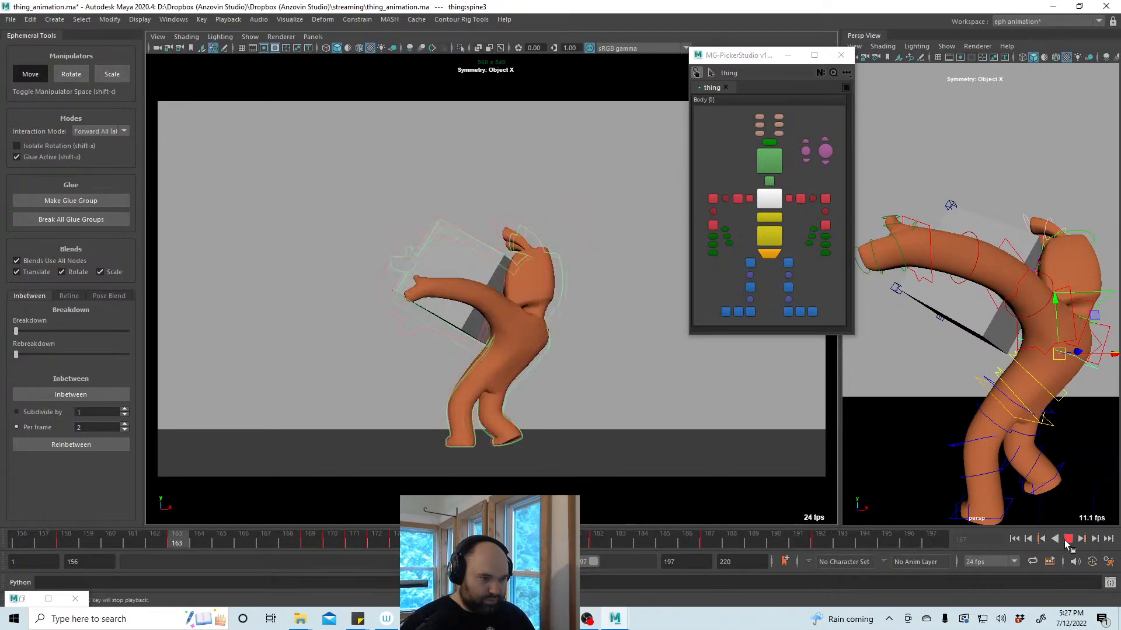
{"action": "left_click", "coordinate": [1067, 539]}
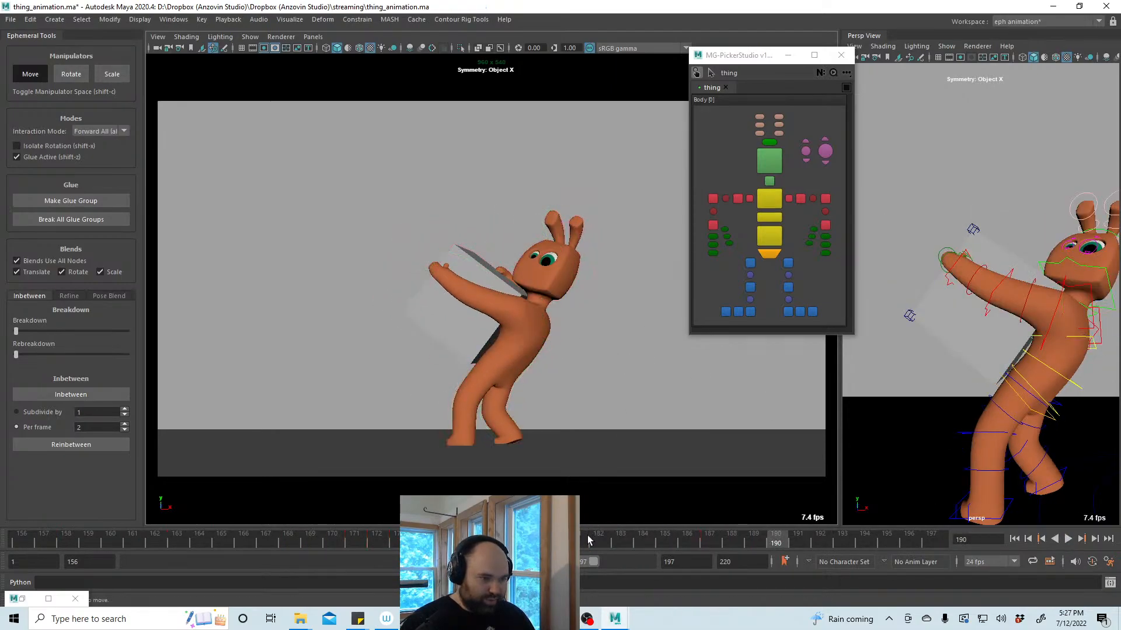
{"action": "left_click", "coordinate": [1068, 540]}
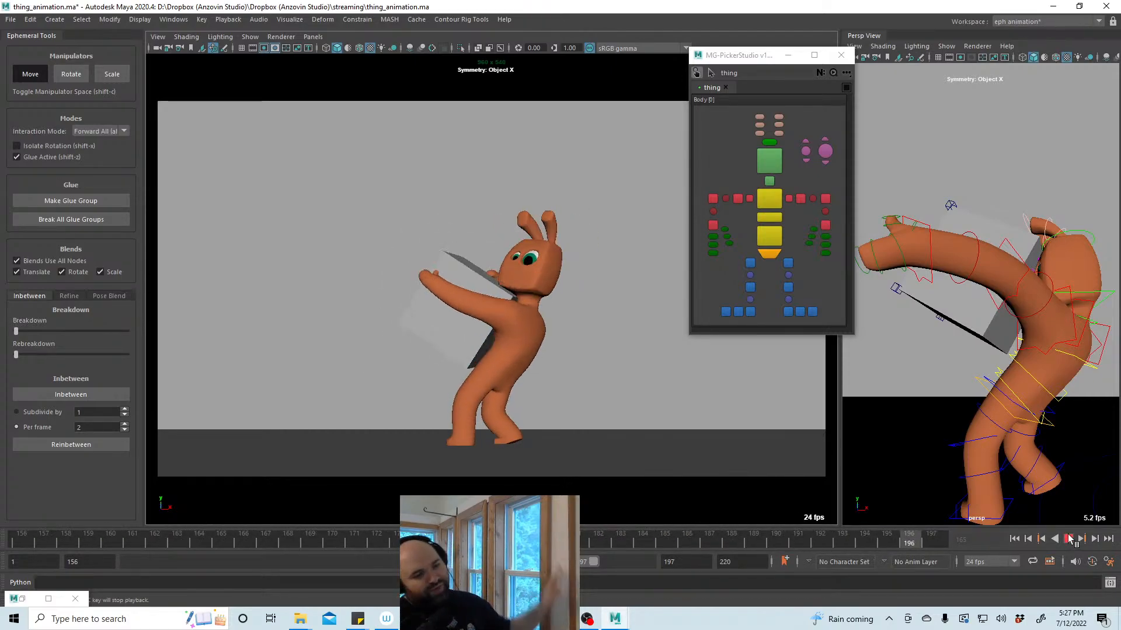
{"action": "left_click", "coordinate": [1068, 539]}
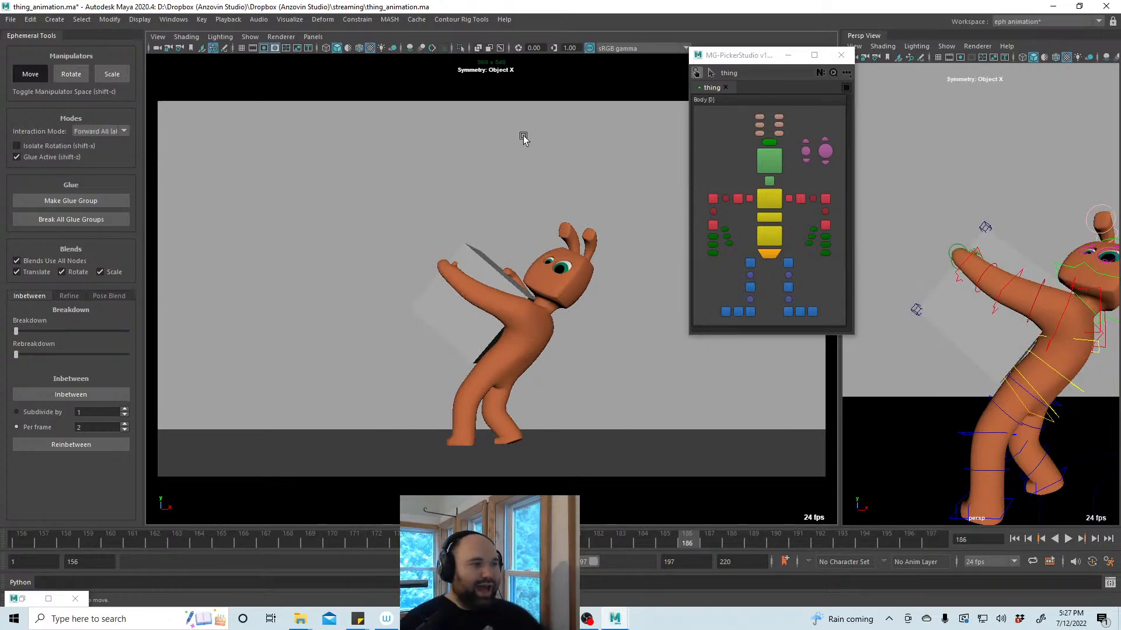
Blend a breakdown pose for the upper spine control at frame 176 and play back the motion
{"action": "left_click", "coordinate": [761, 197]}
{"action": "left_click_drag", "start_coordinate": [525, 540], "coordinate": [466, 540]}
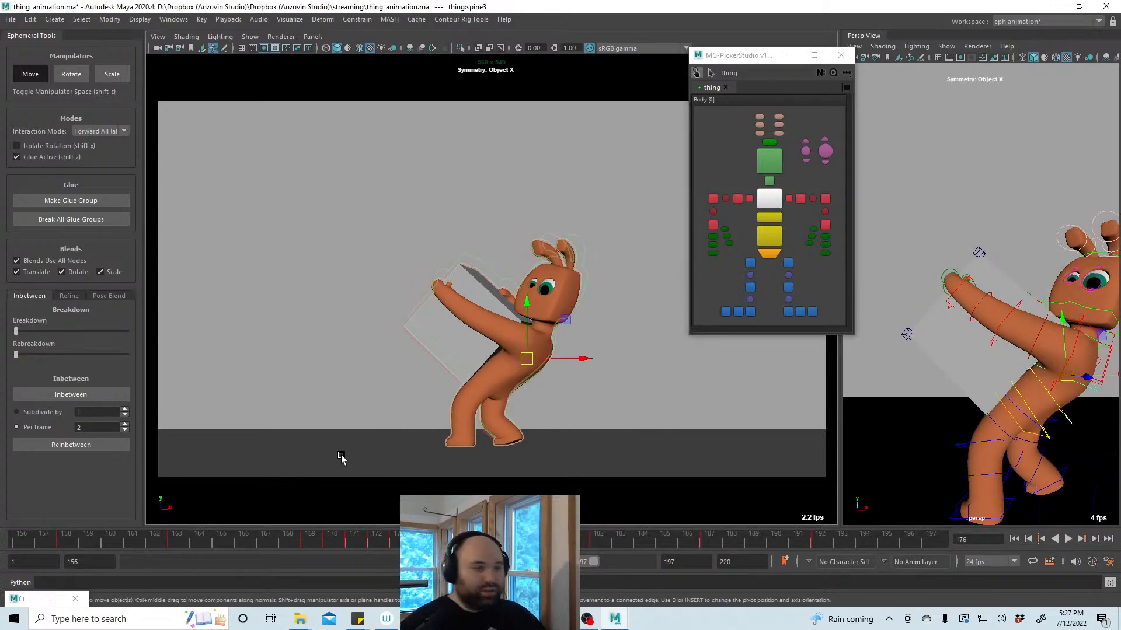
{"action": "left_click_drag", "start_coordinate": [16, 331], "coordinate": [72, 340]}
{"action": "key", "text": "alt+v"}
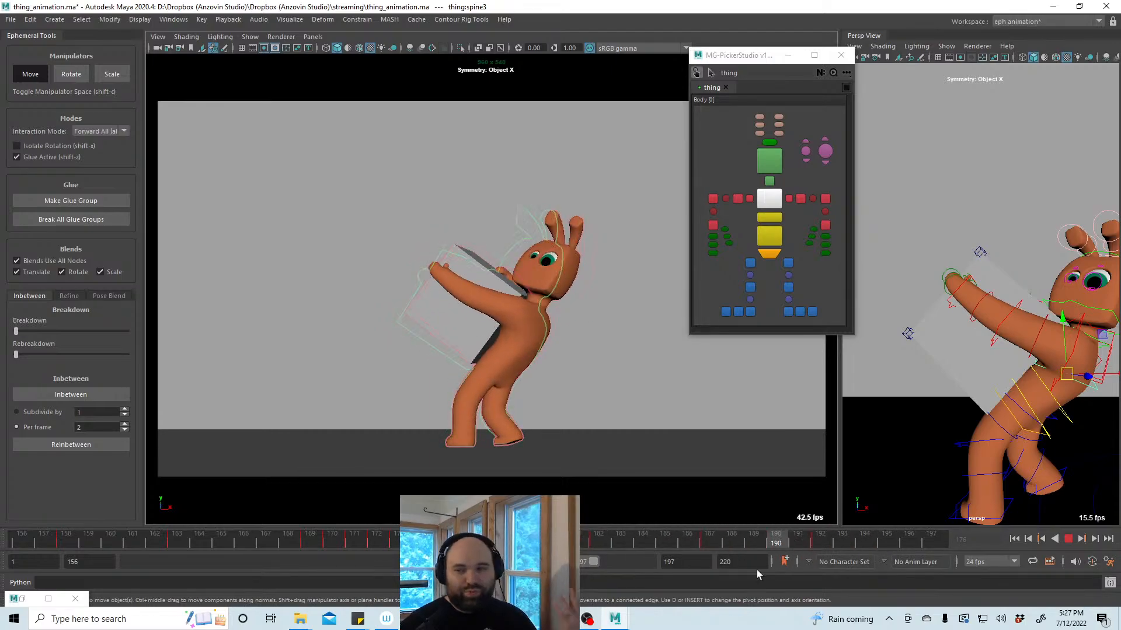
Return to frame 156, clear the selection, save the scene and play back the lift
{"action": "left_click_drag", "start_coordinate": [809, 541], "coordinate": [21, 538]}
{"action": "left_click", "coordinate": [612, 402]}
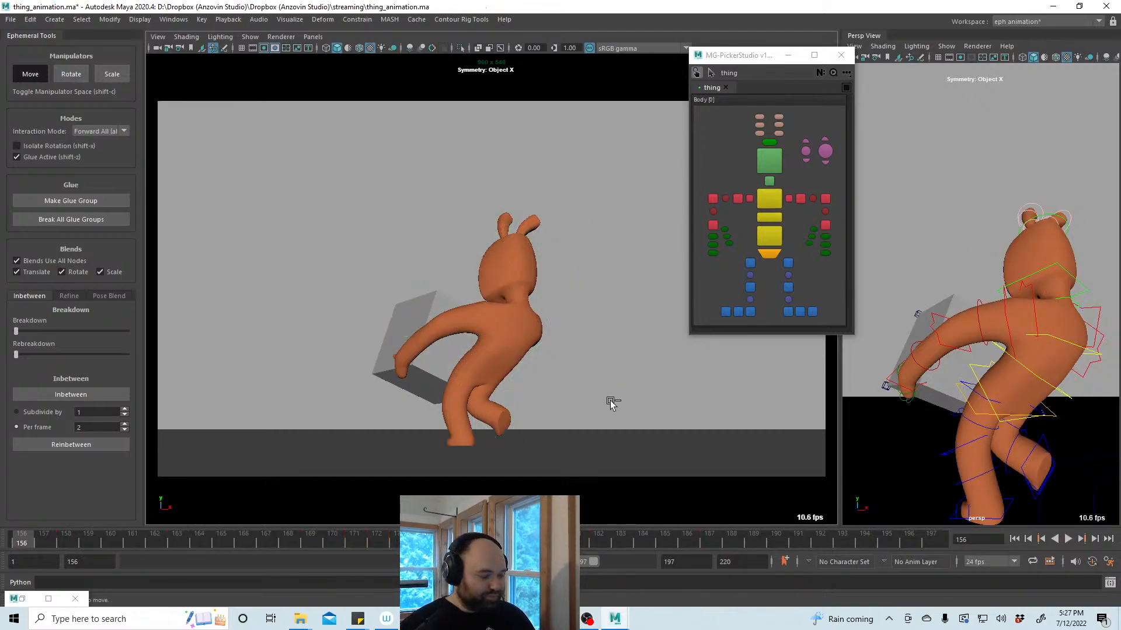
{"action": "key", "text": "ctrl+s"}
{"action": "left_click", "coordinate": [1068, 539]}
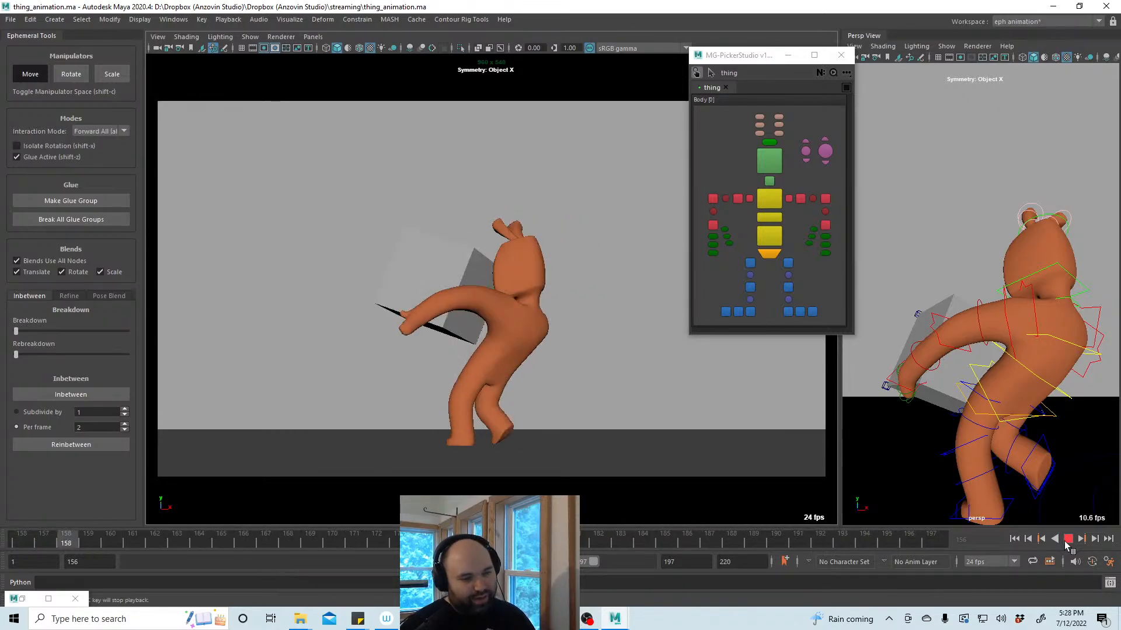
{"action": "left_click", "coordinate": [1067, 540]}
Select the upper spine control and review the motion between frames 183 and 192, stopping at frame 187
{"action": "left_click", "coordinate": [769, 198]}
{"action": "left_click", "coordinate": [819, 542]}
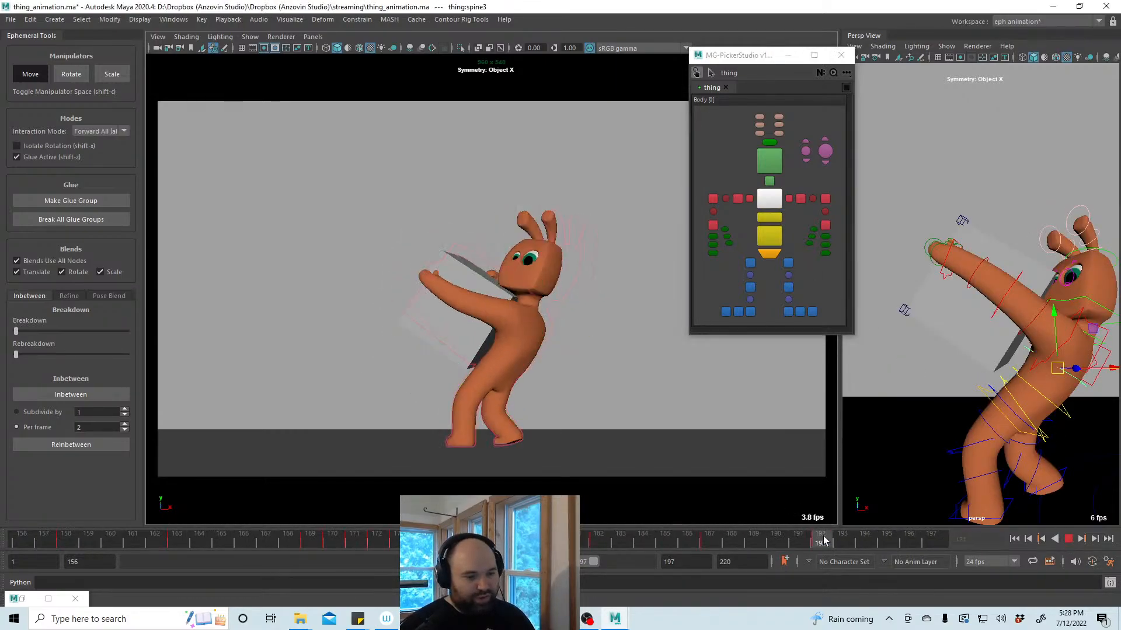
{"action": "left_click_drag", "start_coordinate": [818, 542], "coordinate": [618, 542], "text": "shift"}
{"action": "key", "text": "alt+v"}
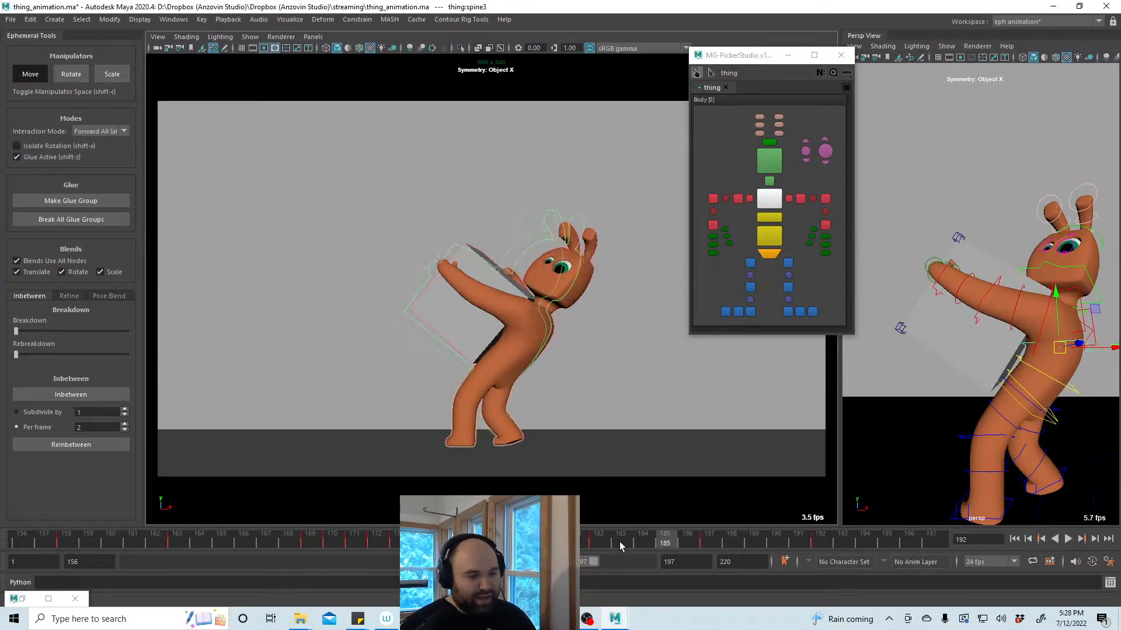
{"action": "left_click_drag", "start_coordinate": [721, 552], "coordinate": [722, 552]}
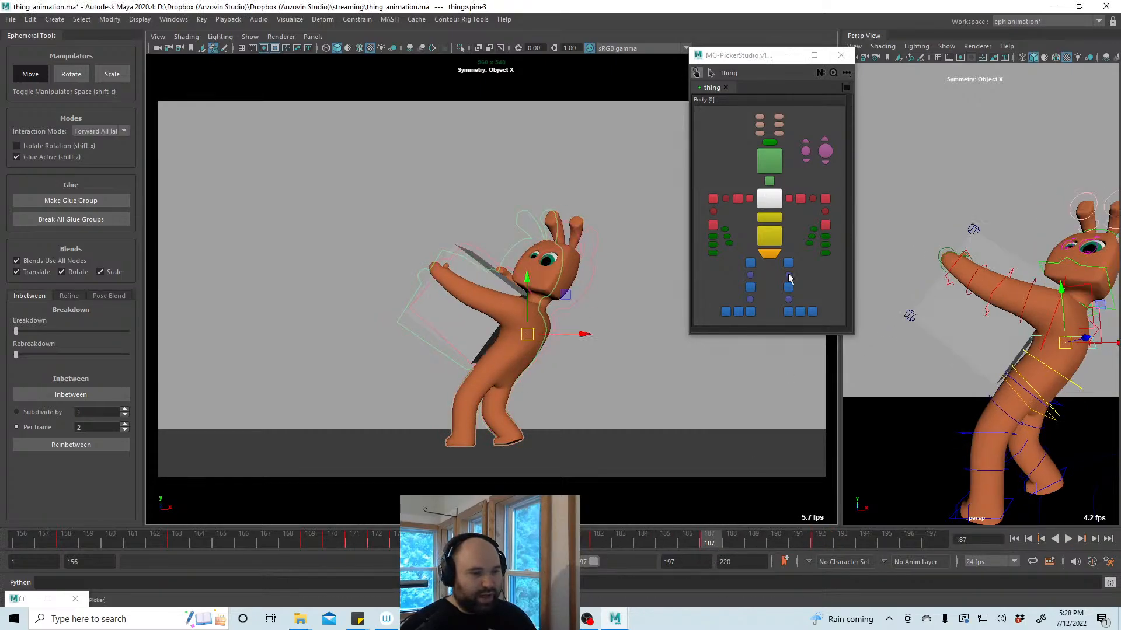
Limit blends to selected nodes in Free mode and bias the head's pose further back at frame 187
{"action": "left_click", "coordinate": [783, 175]}
{"action": "left_click", "coordinate": [768, 165]}
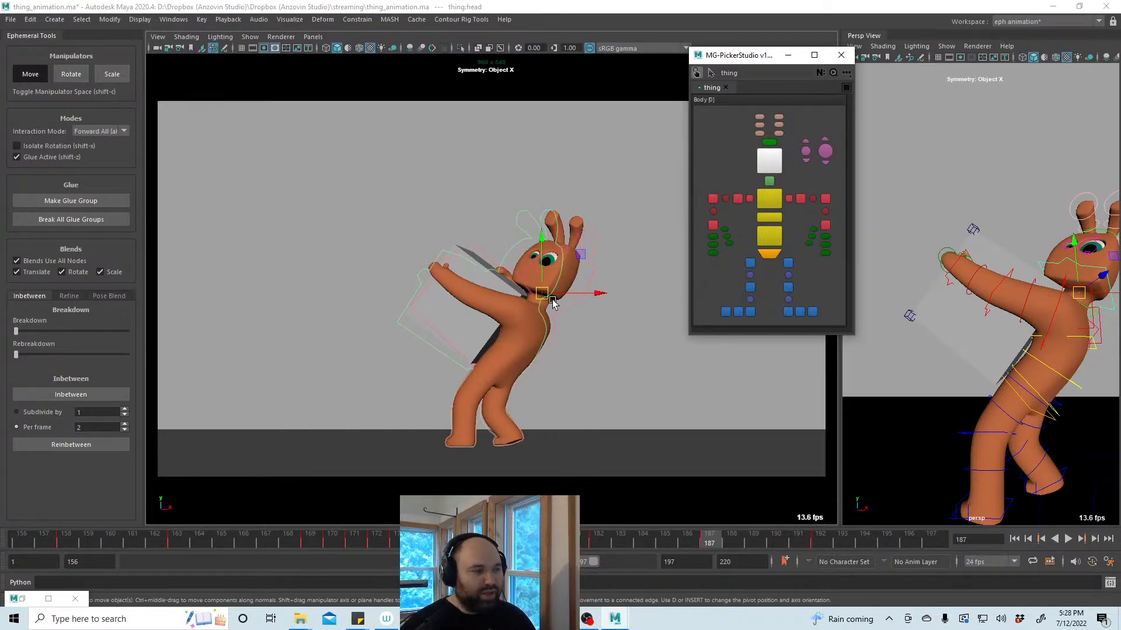
{"action": "left_click", "coordinate": [46, 260]}
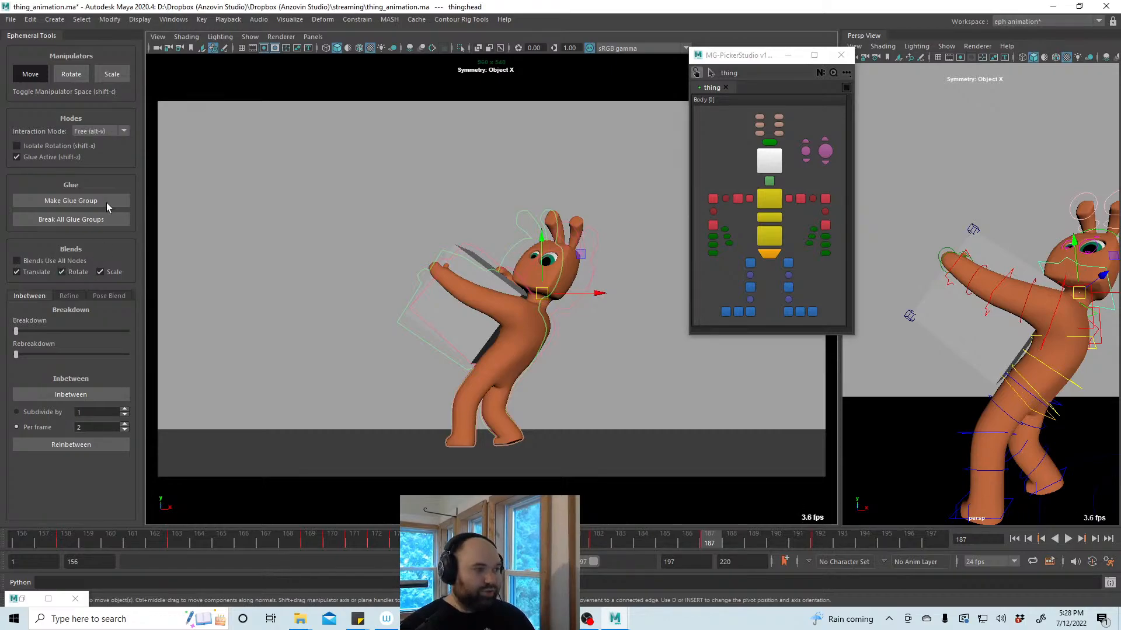
{"action": "left_click", "coordinate": [69, 296]}
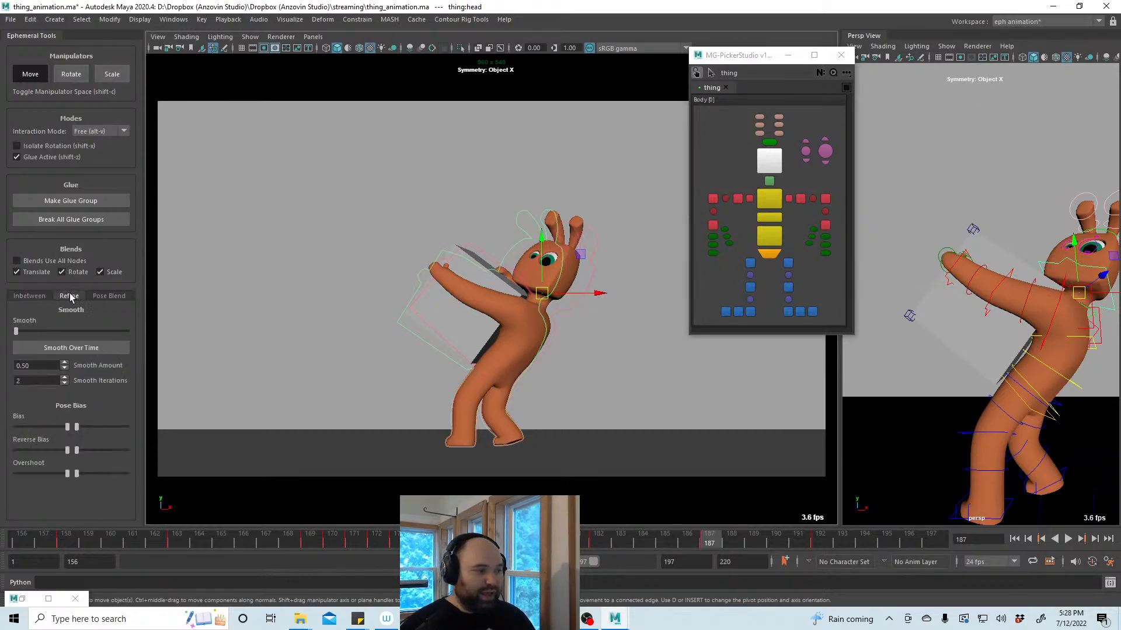
{"action": "left_click_drag", "start_coordinate": [67, 427], "coordinate": [26, 415]}
Rotate the head further back at frame 187 and slightly adjust the upper spine control's rotation
{"action": "key", "text": "e"}
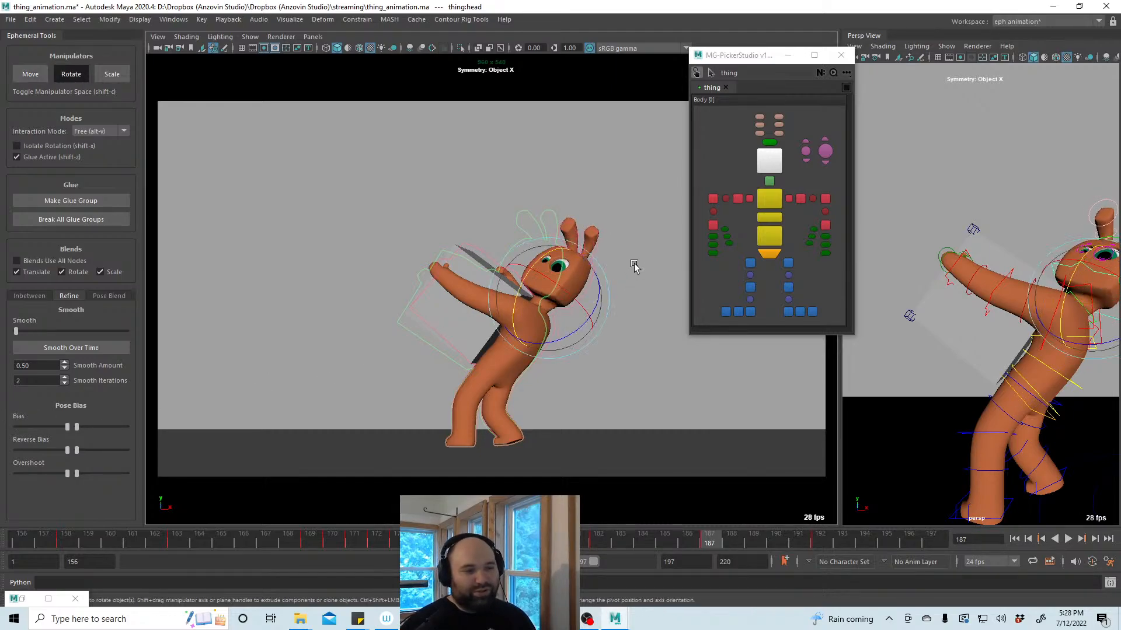
{"action": "left_click_drag", "start_coordinate": [601, 265], "coordinate": [601, 280]}
{"action": "key", "text": "w"}
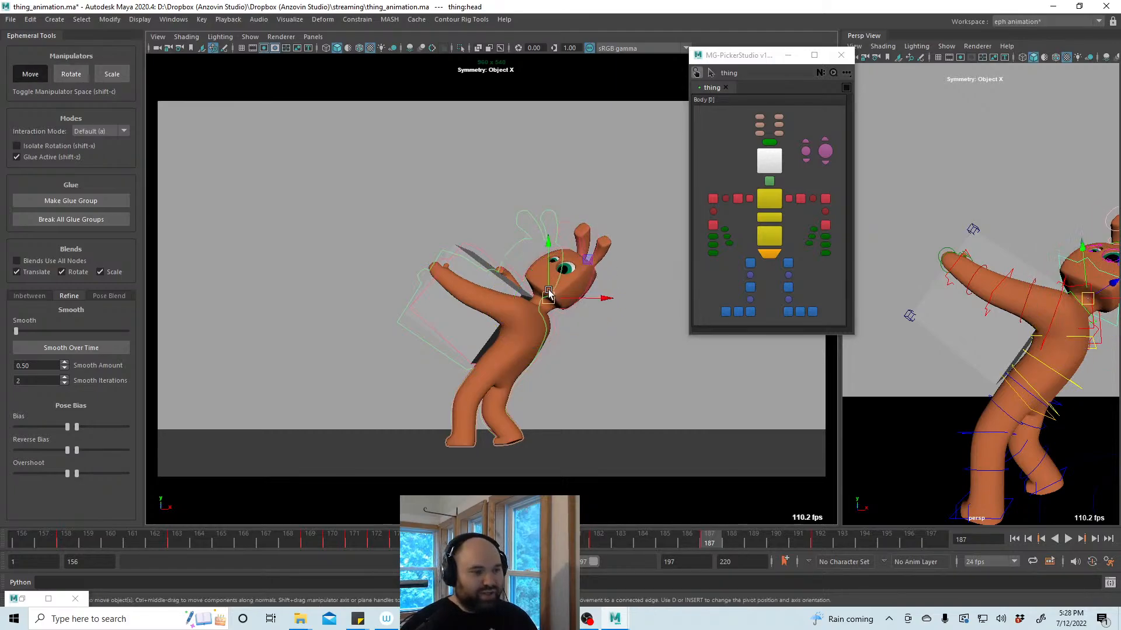
{"action": "left_click", "coordinate": [769, 199]}
{"action": "key", "text": "e"}
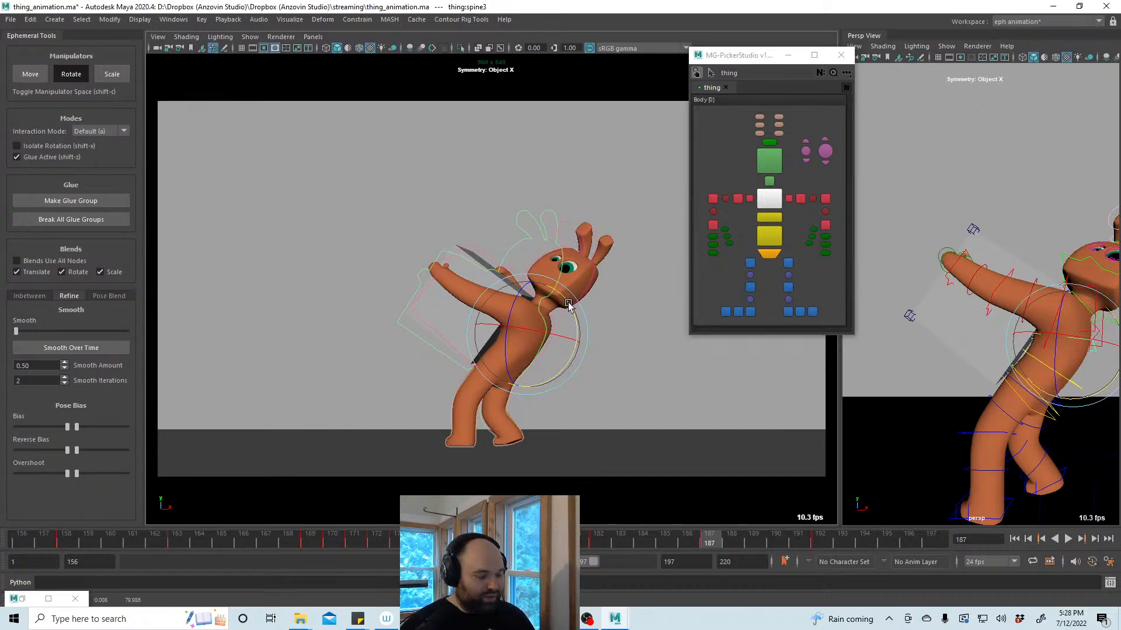
{"action": "left_click_drag", "start_coordinate": [567, 304], "coordinate": [571, 310]}
Fine-tune the head control's position in Default interaction mode at frame 187 and compare it with the adjacent frame
{"action": "left_click", "coordinate": [769, 164]}
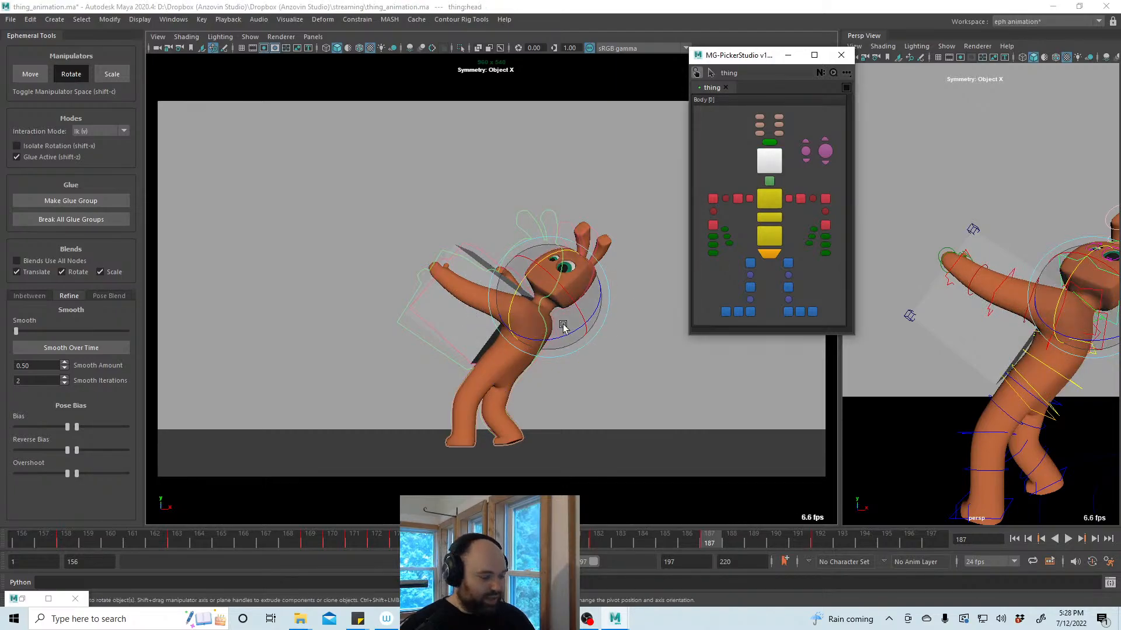
{"action": "key", "text": "a"}
{"action": "key", "text": "w"}
{"action": "left_click", "coordinate": [548, 297]}
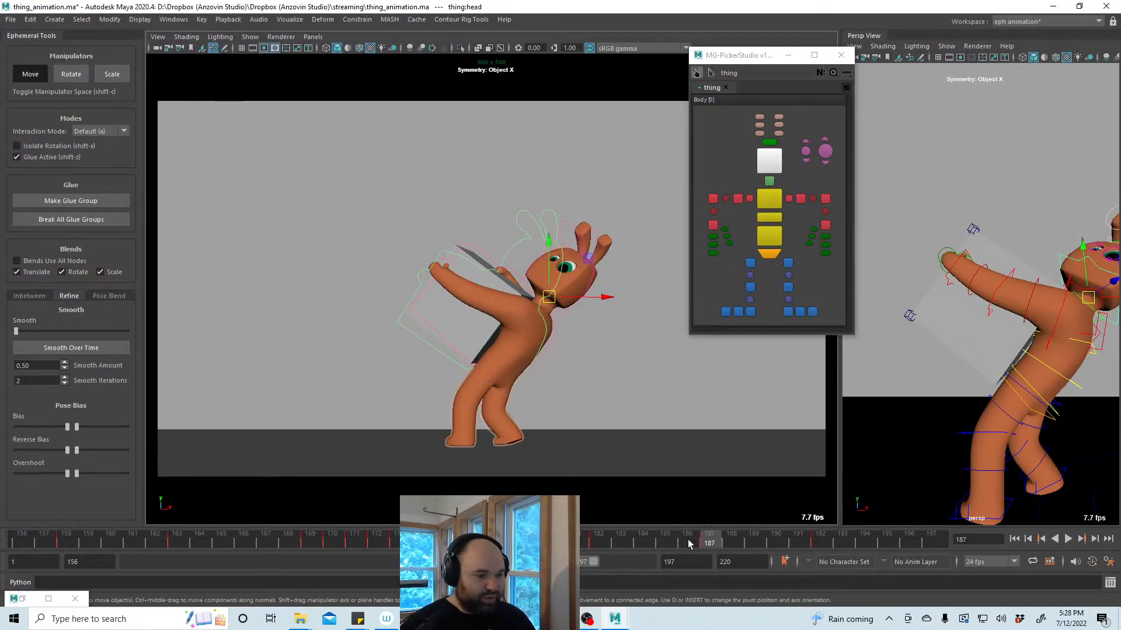
{"action": "mouse_move", "coordinate": [689, 544]}
{"action": "left_mouse_down"}
{"action": "mouse_move", "coordinate": [618, 541]}
{"action": "mouse_move", "coordinate": [708, 540]}
{"action": "left_mouse_up"}
Rotate the tip and middle controls of both ears forward at frame 187 and save the scene
{"action": "left_click_drag", "start_coordinate": [785, 114], "coordinate": [751, 128]}
{"action": "key", "text": "e"}
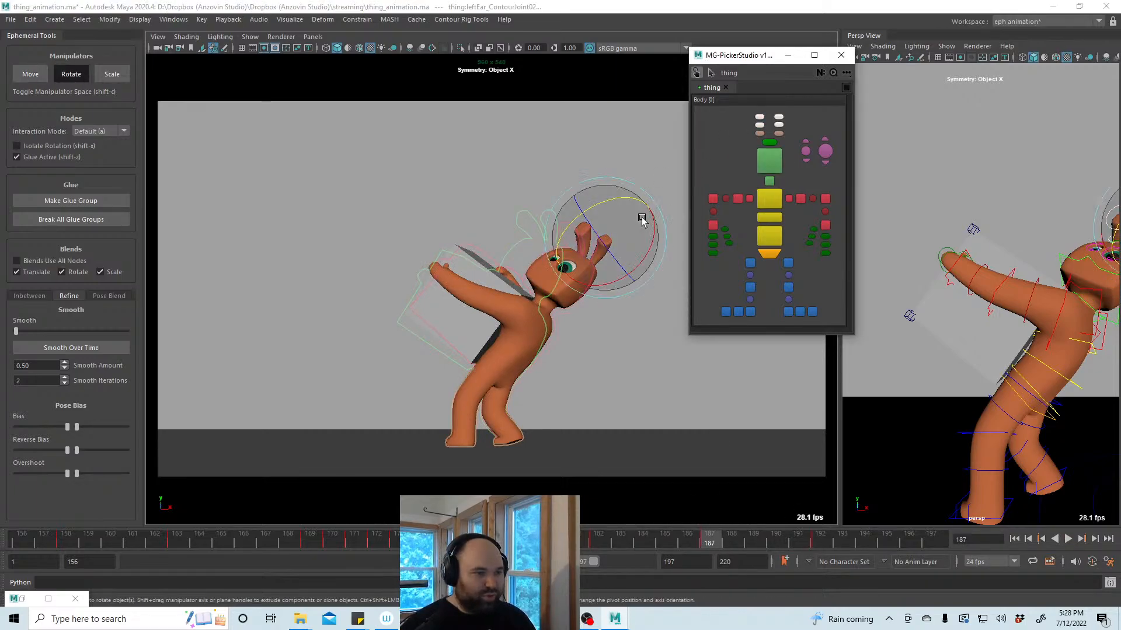
{"action": "left_click_drag", "start_coordinate": [648, 194], "coordinate": [636, 190]}
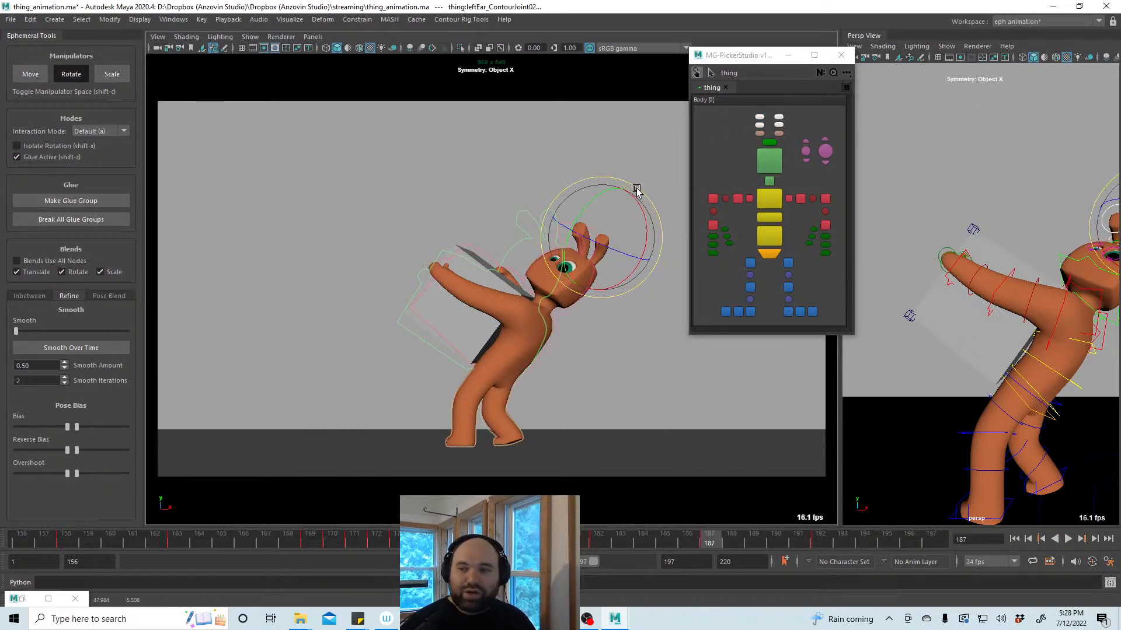
{"action": "key", "text": "ctrl+s"}
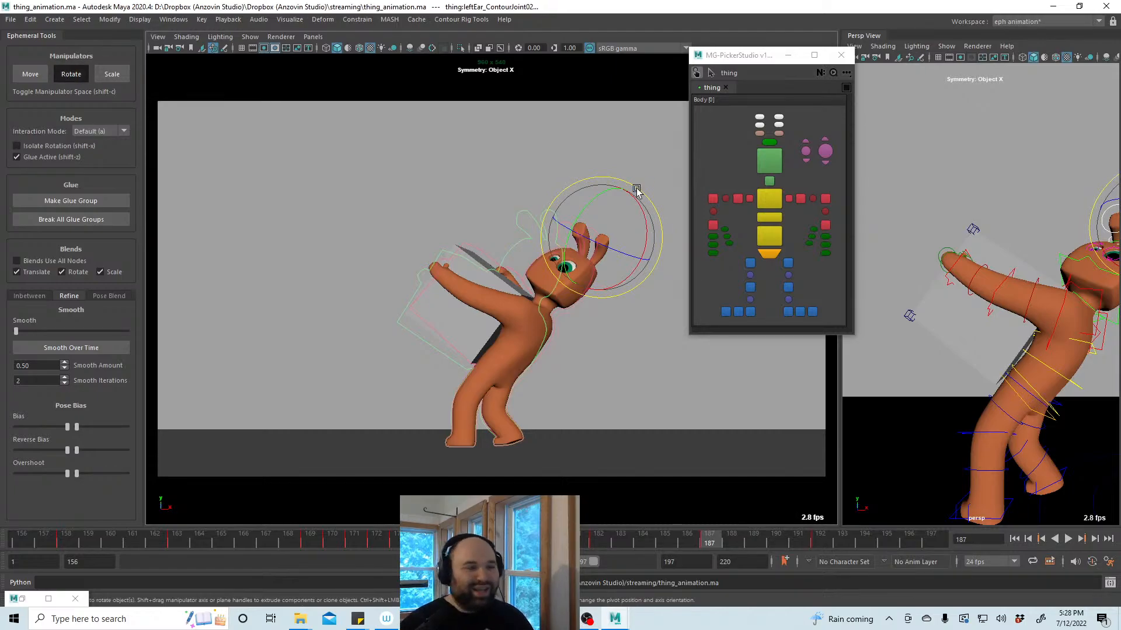
Rotate the base controls of both ears slightly forward at frame 187 and save the scene
{"action": "left_click_drag", "start_coordinate": [785, 130], "coordinate": [755, 137]}
{"action": "left_click_drag", "start_coordinate": [605, 205], "coordinate": [599, 194]}
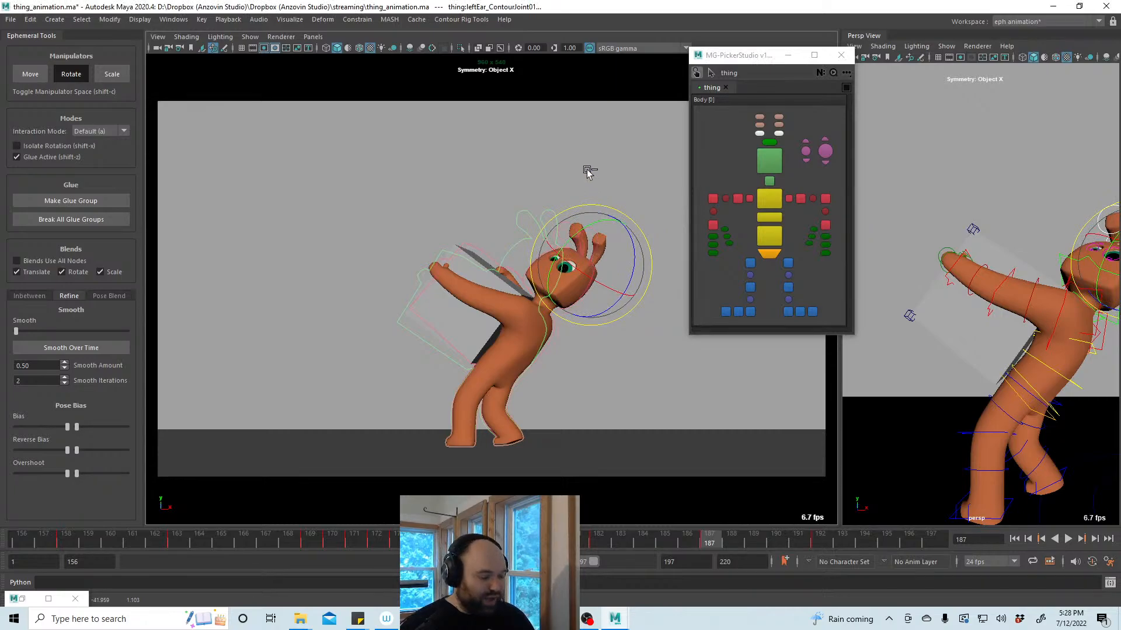
{"action": "key", "text": "ctrl+s"}
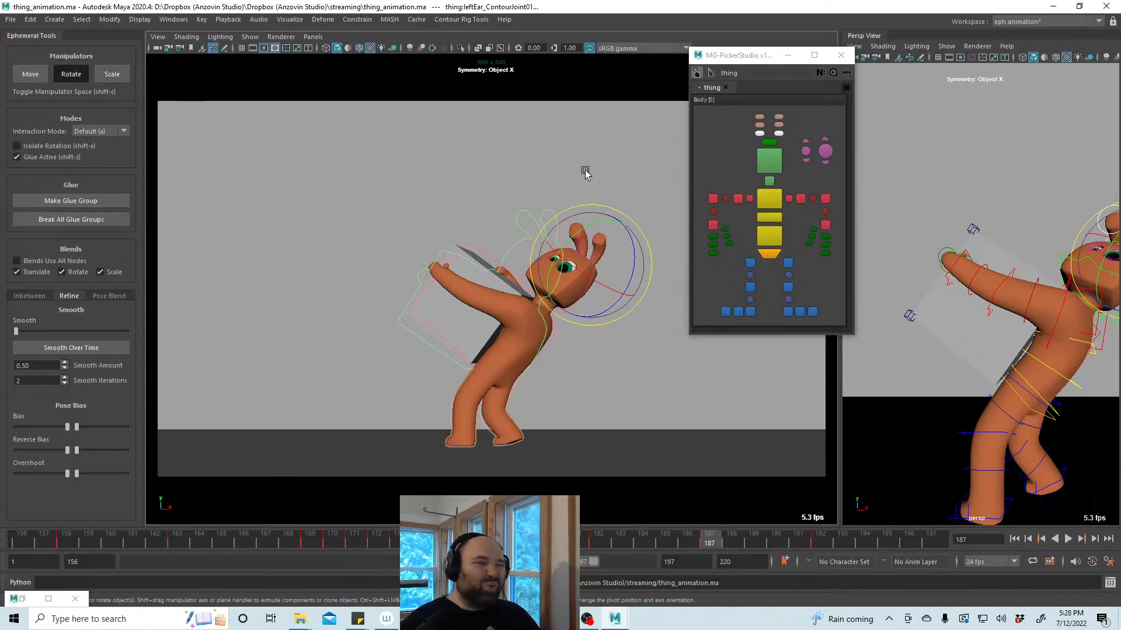
Adjust the key timing around frames 185 to 187 and play back the motion
{"action": "mouse_move", "coordinate": [593, 541]}
{"action": "left_mouse_down"}
{"action": "mouse_move", "coordinate": [865, 552]}
{"action": "mouse_move", "coordinate": [588, 542]}
{"action": "mouse_move", "coordinate": [848, 553]}
{"action": "mouse_move", "coordinate": [594, 551]}
{"action": "mouse_move", "coordinate": [700, 546]}
{"action": "mouse_move", "coordinate": [647, 543]}
{"action": "mouse_move", "coordinate": [689, 543]}
{"action": "left_mouse_up"}
{"action": "left_click", "coordinate": [703, 544], "text": "shift"}
{"action": "left_click", "coordinate": [662, 543], "text": "shift"}
{"action": "left_click", "coordinate": [690, 543]}
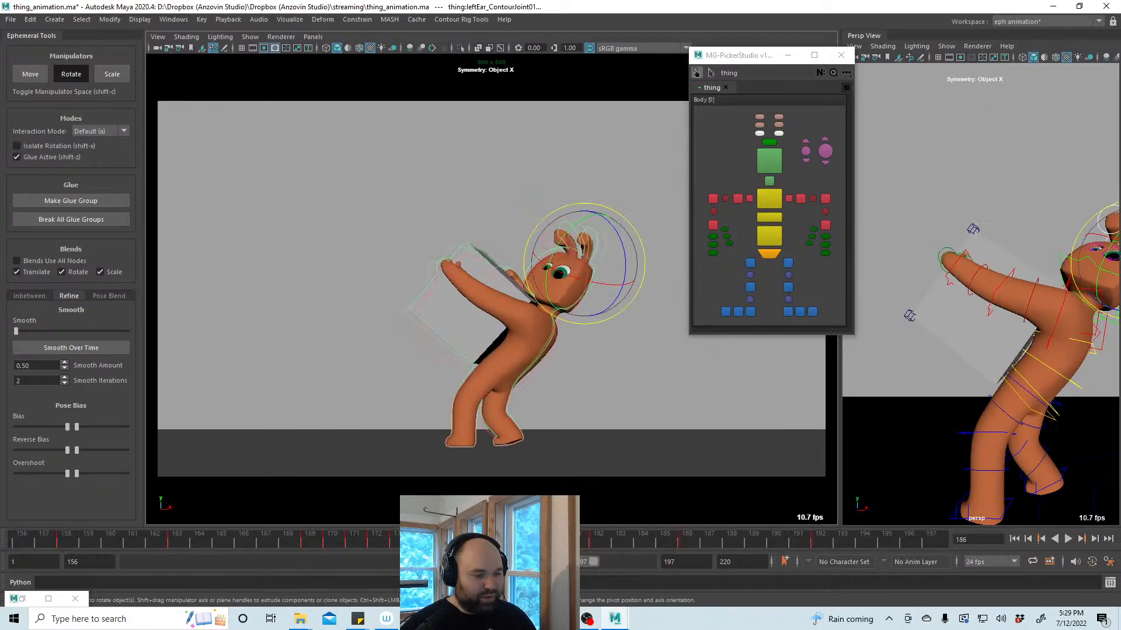
{"action": "key", "text": "alt+v"}
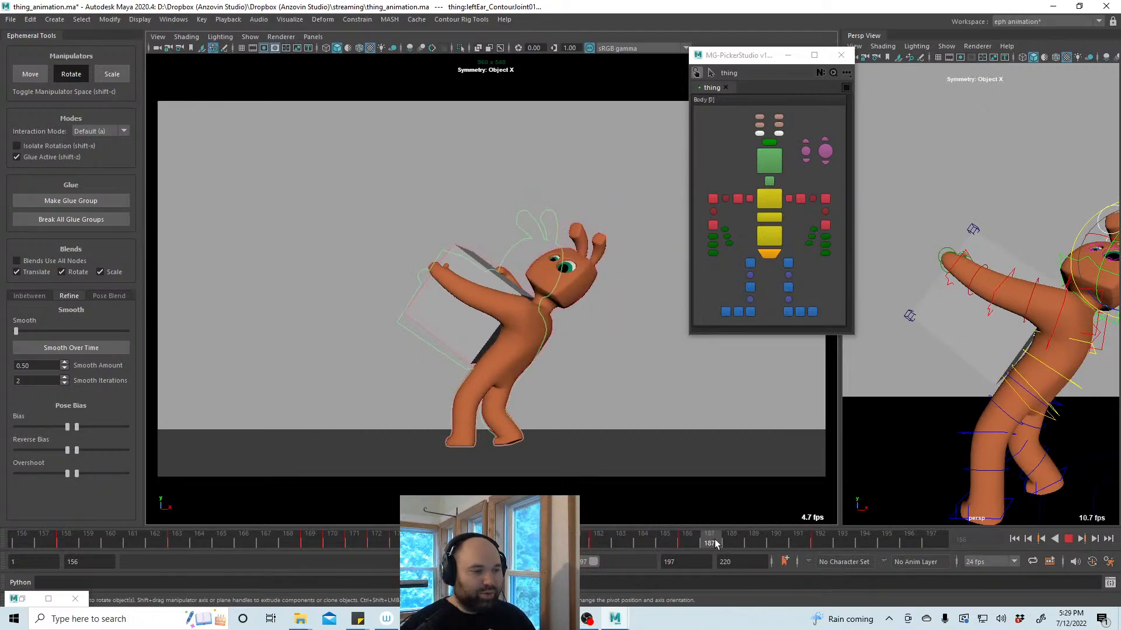
Move the key at frame 192 to frame 195 and blend a breakdown pose for all nodes at frame 190
{"action": "left_click", "coordinate": [820, 543]}
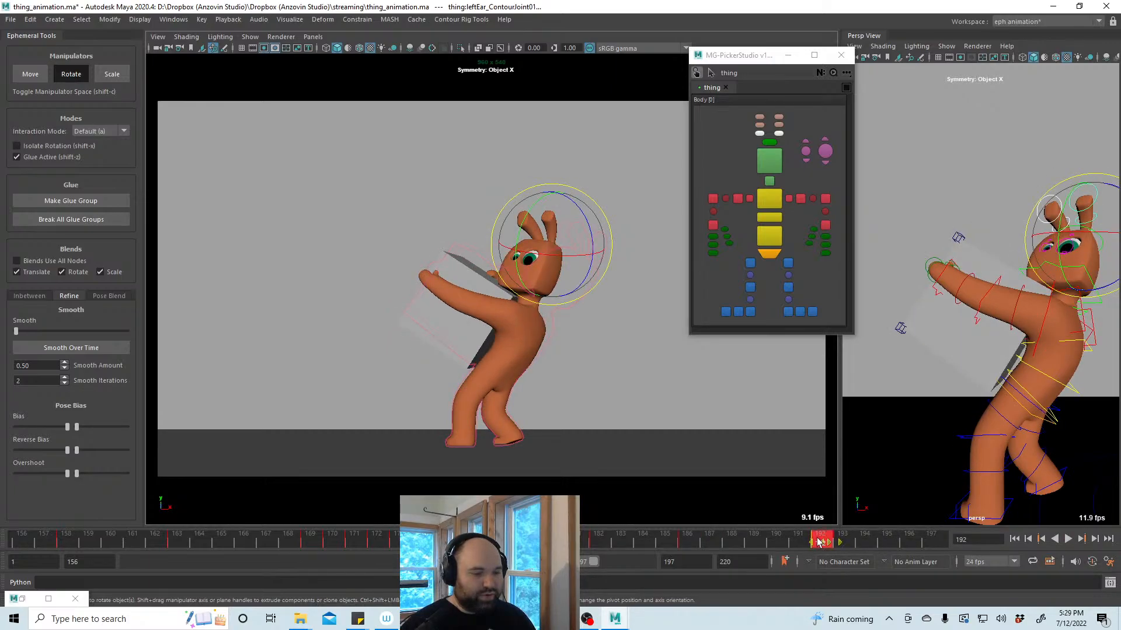
{"action": "left_click_drag", "start_coordinate": [819, 542], "coordinate": [886, 542]}
{"action": "left_click", "coordinate": [774, 542]}
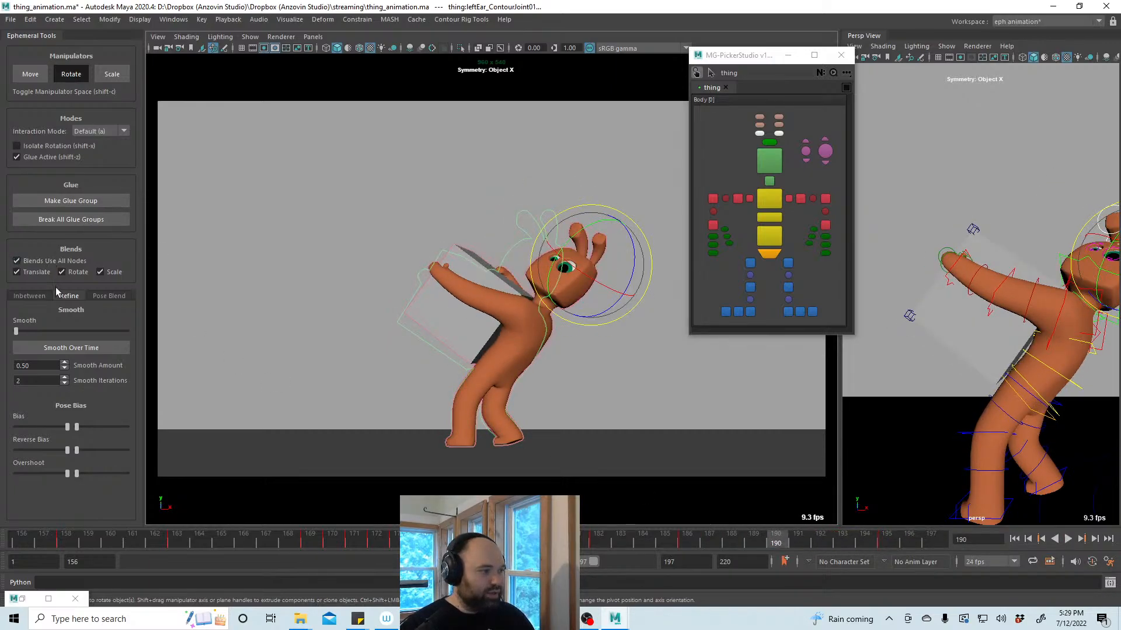
{"action": "left_click", "coordinate": [36, 296]}
{"action": "key", "text": "ctrl+s"}
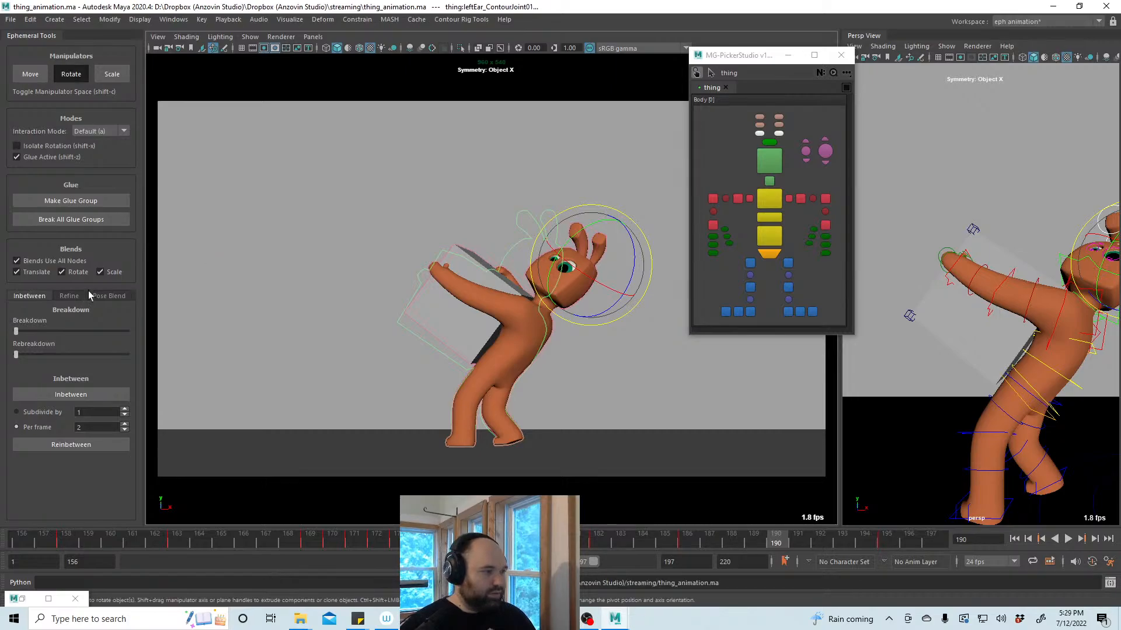
{"action": "left_click_drag", "start_coordinate": [21, 333], "coordinate": [67, 335]}
{"action": "left_click", "coordinate": [742, 216]}
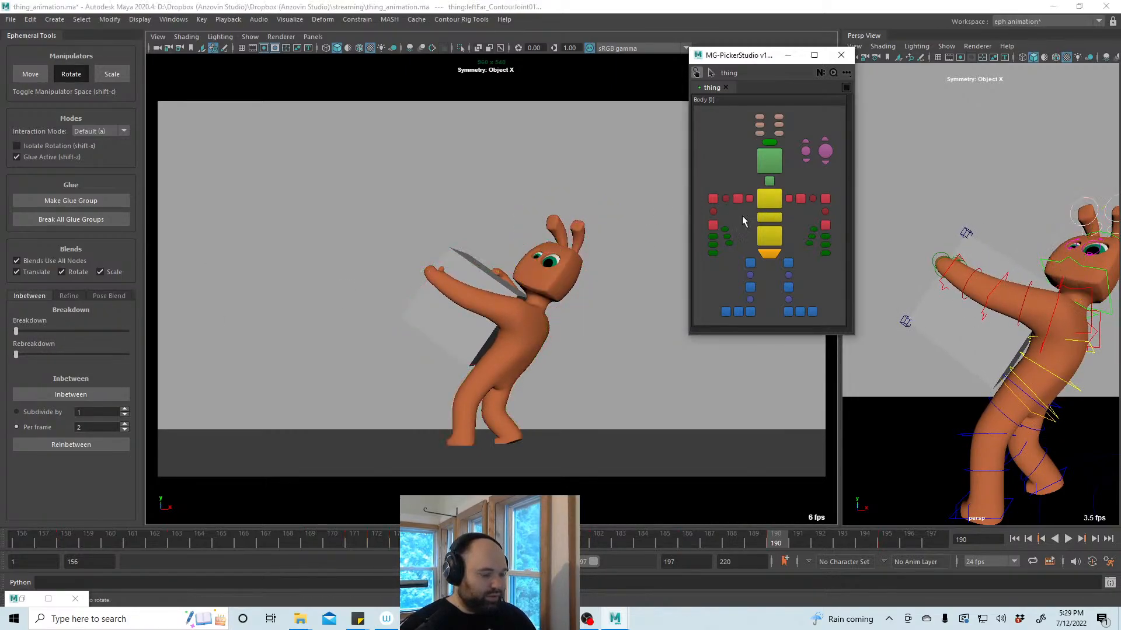
Shift the upper spine control slightly toward the box at frame 190 in Forward All mode, compare neighbouring frames and save the scene
{"action": "key", "text": "w"}
{"action": "left_click", "coordinate": [776, 203]}
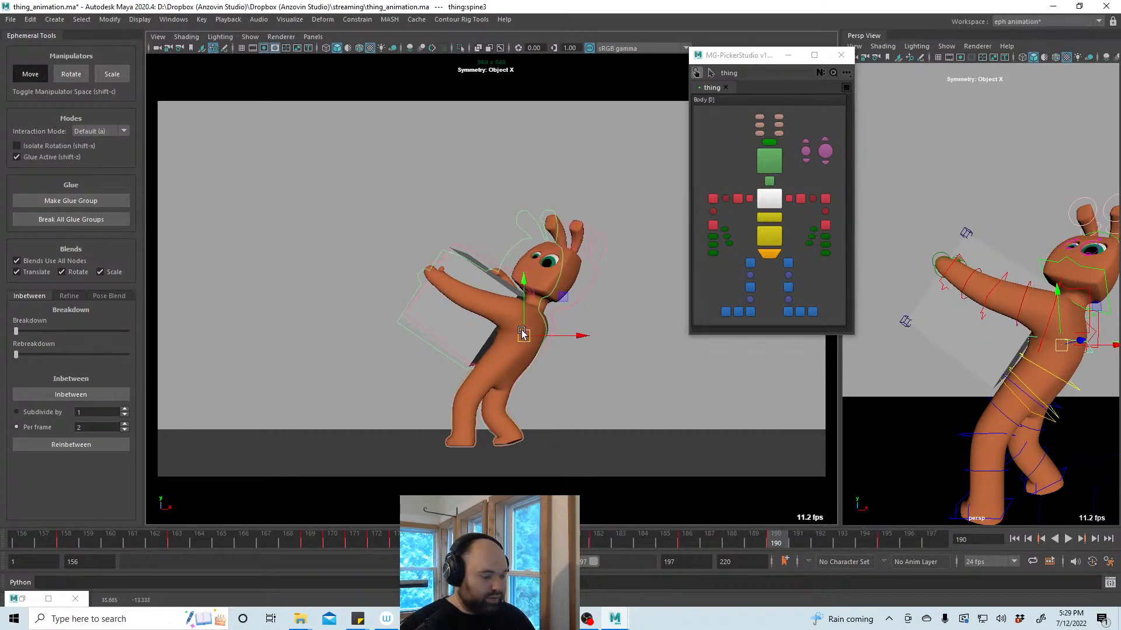
{"action": "key", "text": "alt+s"}
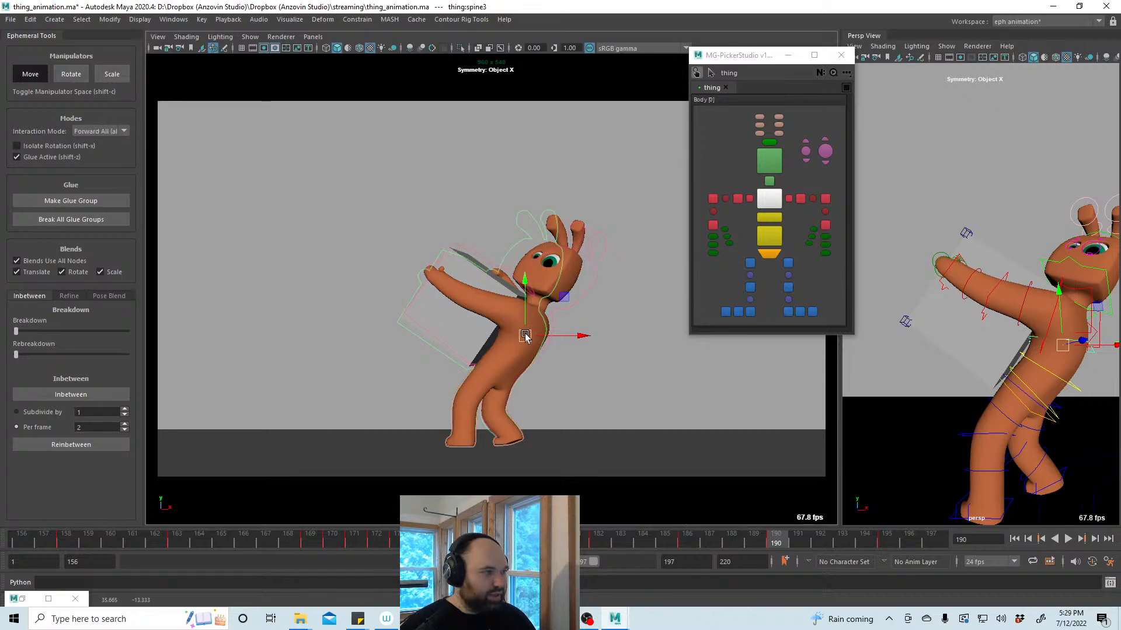
{"action": "left_click_drag", "start_coordinate": [525, 335], "coordinate": [519, 334]}
{"action": "left_click_drag", "start_coordinate": [689, 542], "coordinate": [804, 557]}
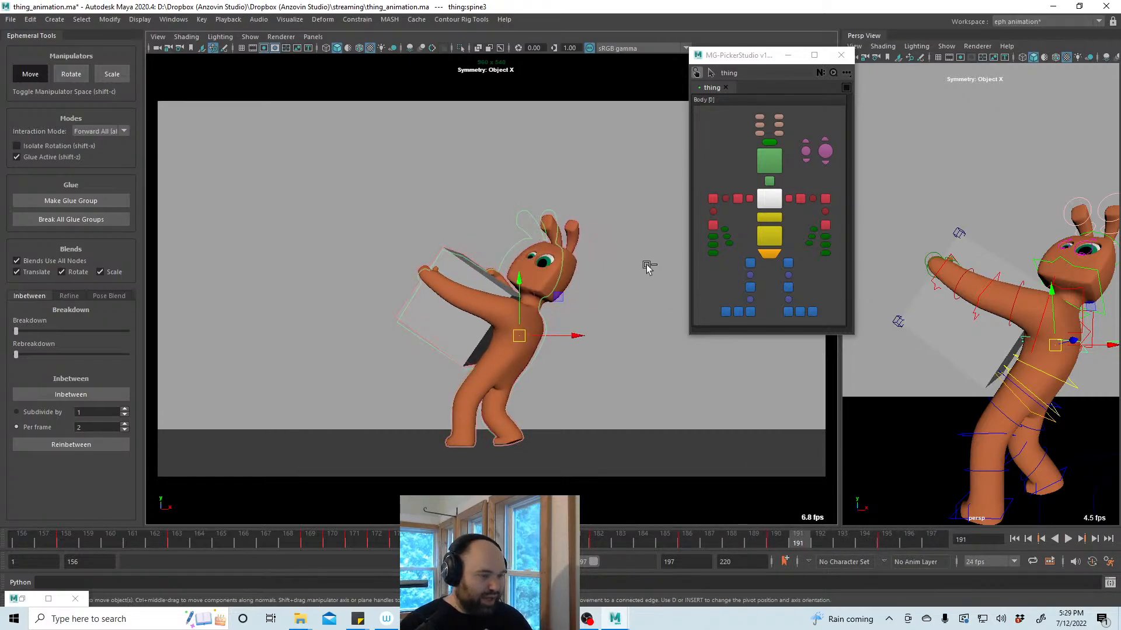
{"action": "key", "text": "ctrl+s"}
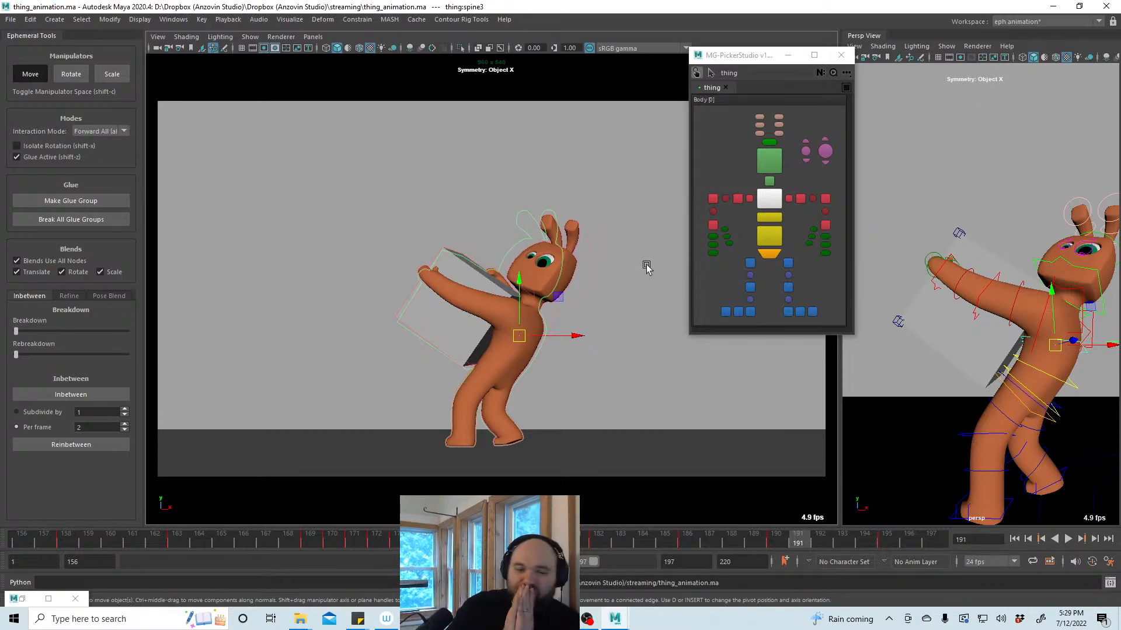
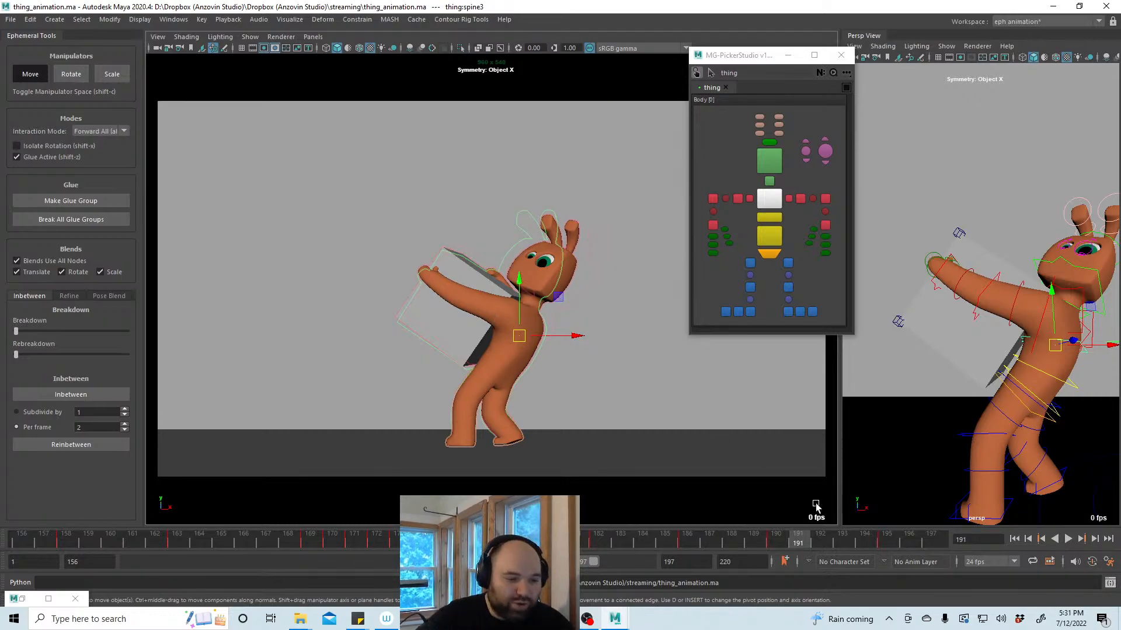
Shift the head slightly toward the box at frame 190, pick all ear controls for rotation and compare neighbouring frames
{"action": "mouse_move", "coordinate": [788, 543]}
{"action": "left_mouse_down"}
{"action": "mouse_move", "coordinate": [642, 543]}
{"action": "mouse_move", "coordinate": [919, 555]}
{"action": "mouse_move", "coordinate": [758, 545]}
{"action": "mouse_move", "coordinate": [891, 551]}
{"action": "mouse_move", "coordinate": [766, 544]}
{"action": "mouse_move", "coordinate": [776, 545]}
{"action": "left_mouse_up"}
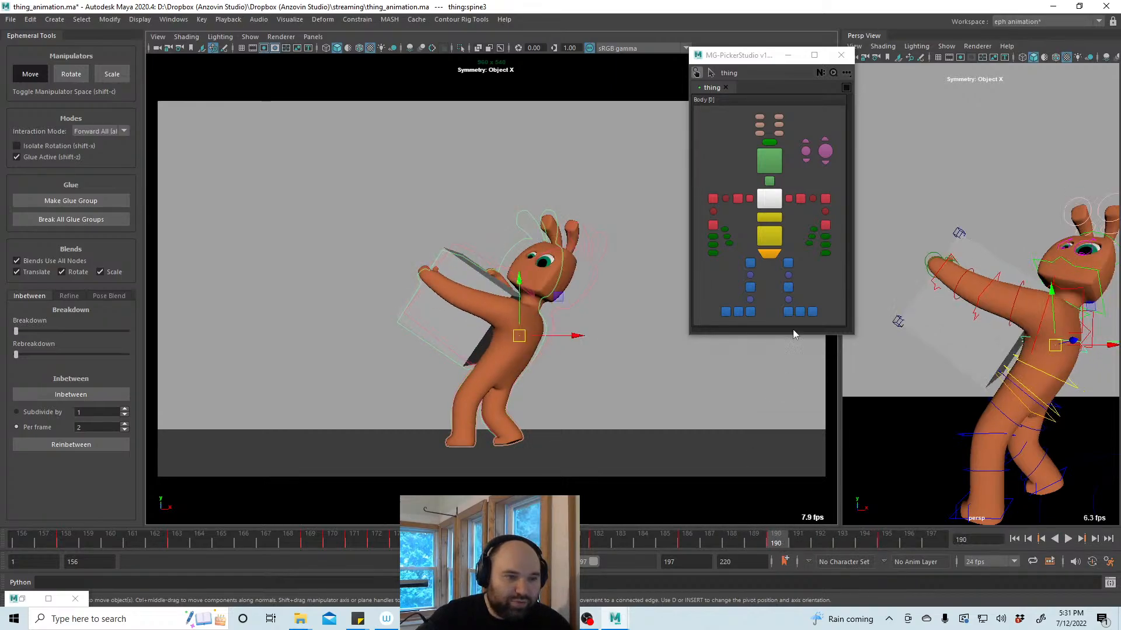
{"action": "left_click", "coordinate": [769, 160]}
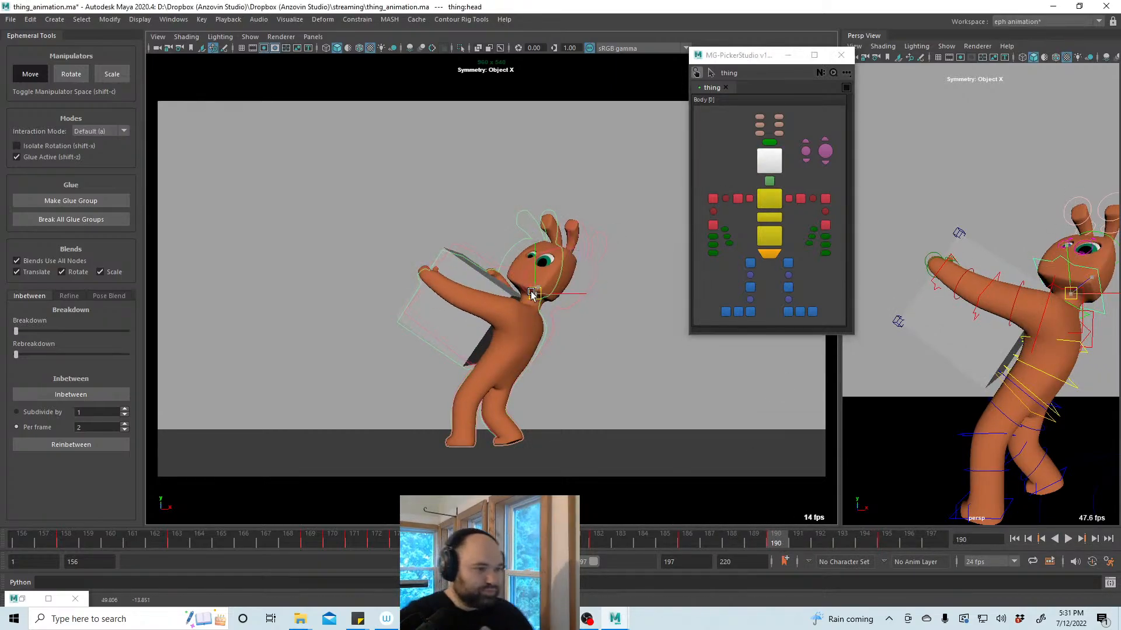
{"action": "left_click_drag", "start_coordinate": [531, 291], "coordinate": [524, 290]}
{"action": "left_click_drag", "start_coordinate": [792, 113], "coordinate": [753, 135]}
{"action": "key", "text": "e"}
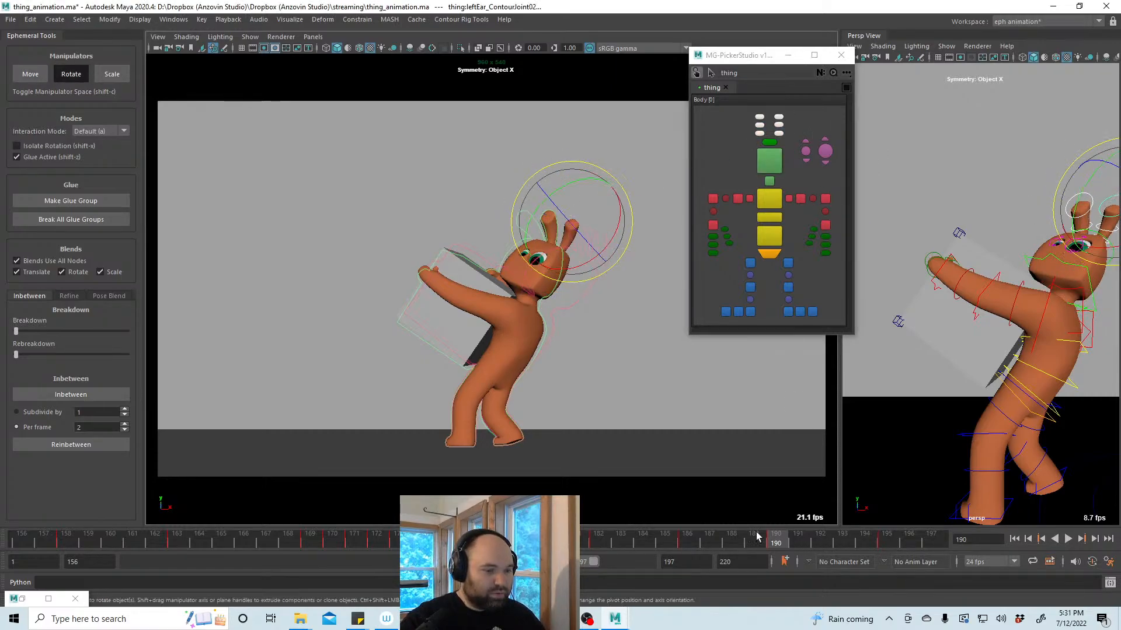
{"action": "key", "text": "alt+v"}
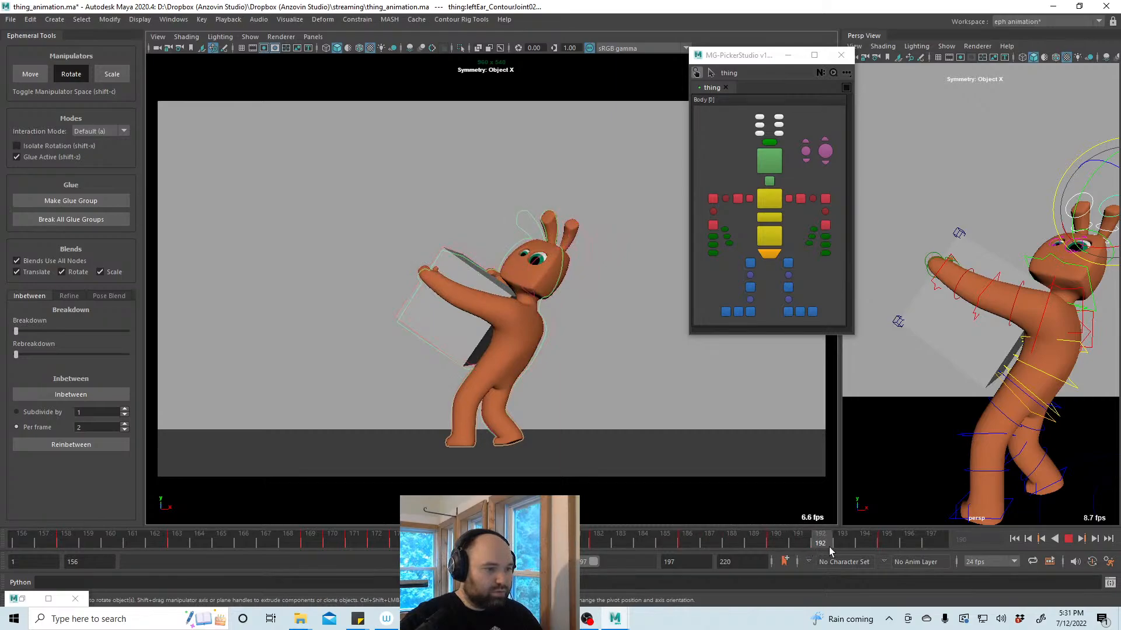
Move the key at frame 195 to frame 197 and extend the playback range to end at frame 219
{"action": "left_click_drag", "start_coordinate": [830, 547], "coordinate": [933, 541]}
{"action": "left_click", "coordinate": [889, 542], "text": "shift"}
{"action": "left_click", "coordinate": [843, 541]}
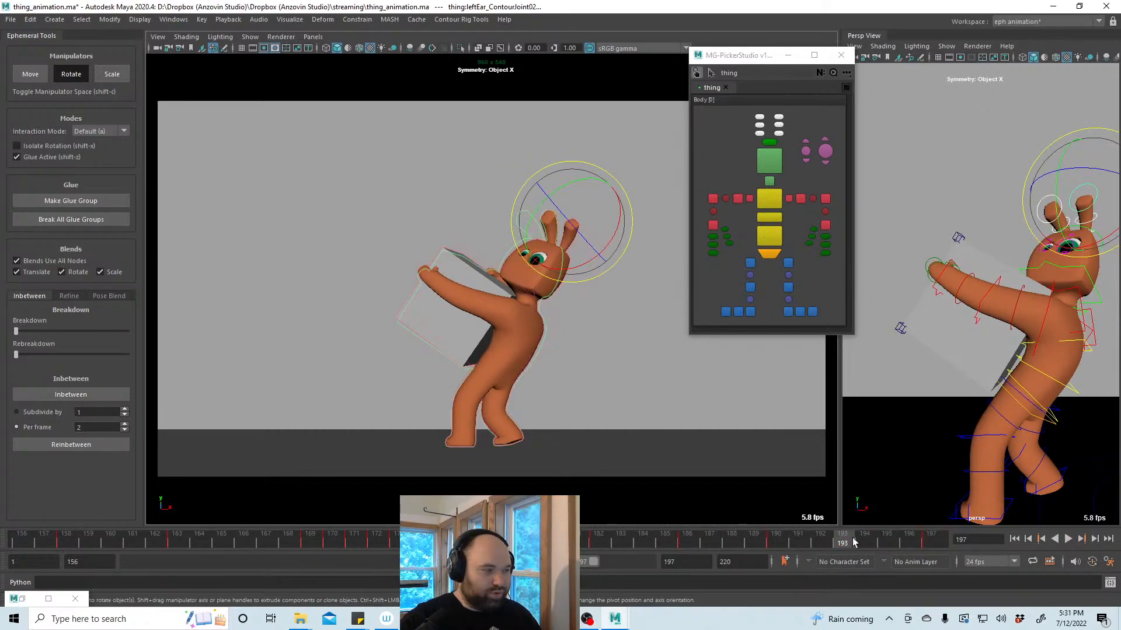
{"action": "left_click", "coordinate": [853, 542]}
{"action": "left_click_drag", "start_coordinate": [594, 561], "coordinate": [645, 561]}
{"action": "key", "text": "alt+v"}
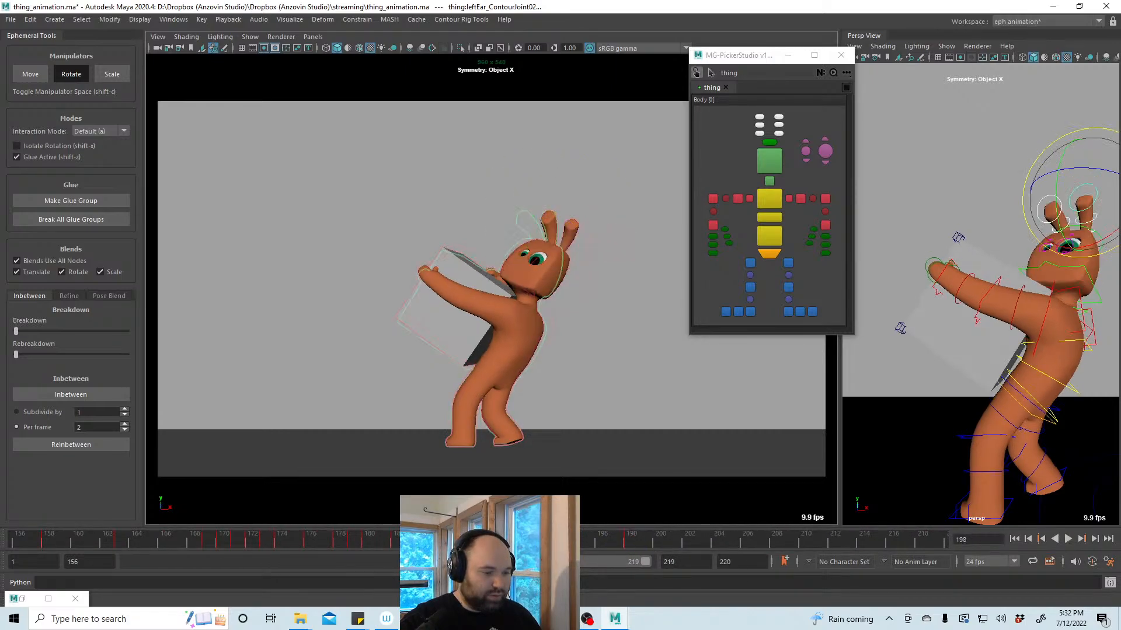
Blend a roughly halfway breakdown pose for all nodes at frame 194 and rotate the outer ear controls slightly
{"action": "key", "text": "alt+v"}
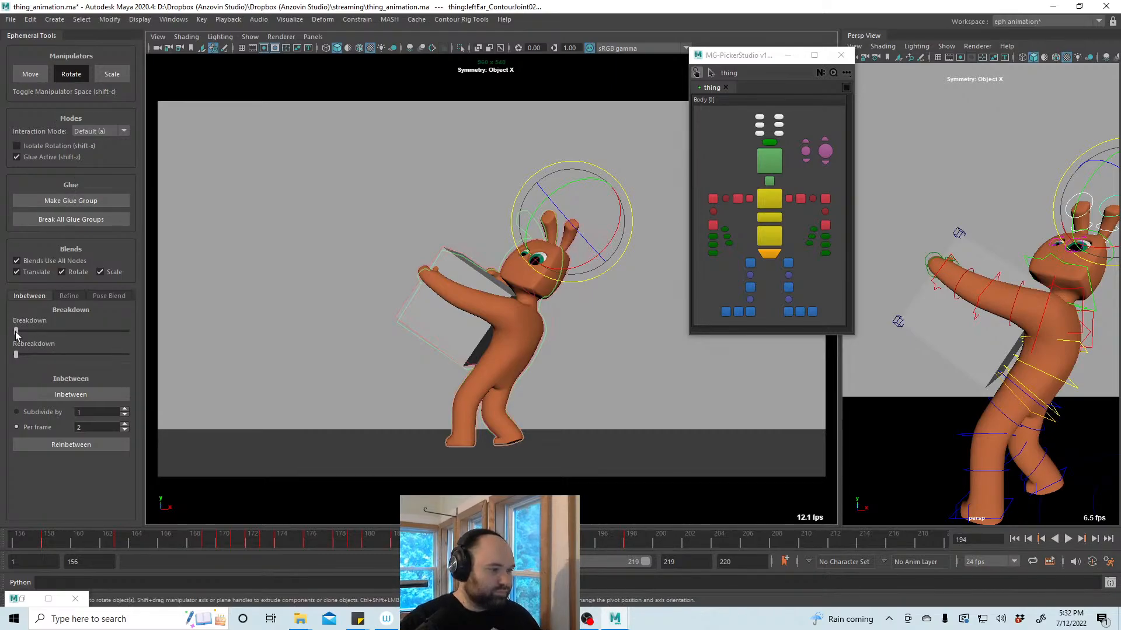
{"action": "left_click_drag", "start_coordinate": [16, 332], "coordinate": [79, 341]}
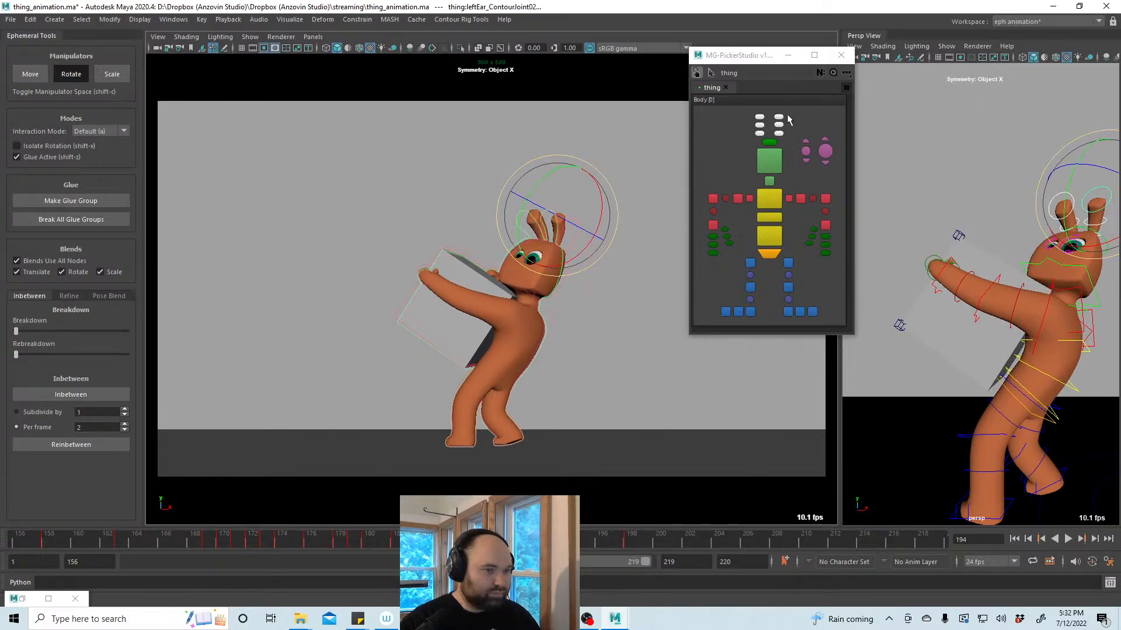
{"action": "left_click_drag", "start_coordinate": [787, 110], "coordinate": [750, 129]}
{"action": "left_click_drag", "start_coordinate": [506, 234], "coordinate": [506, 207]}
Raise the head control slightly at frame 194 and compare the pose with the earlier frames
{"action": "left_click", "coordinate": [770, 160]}
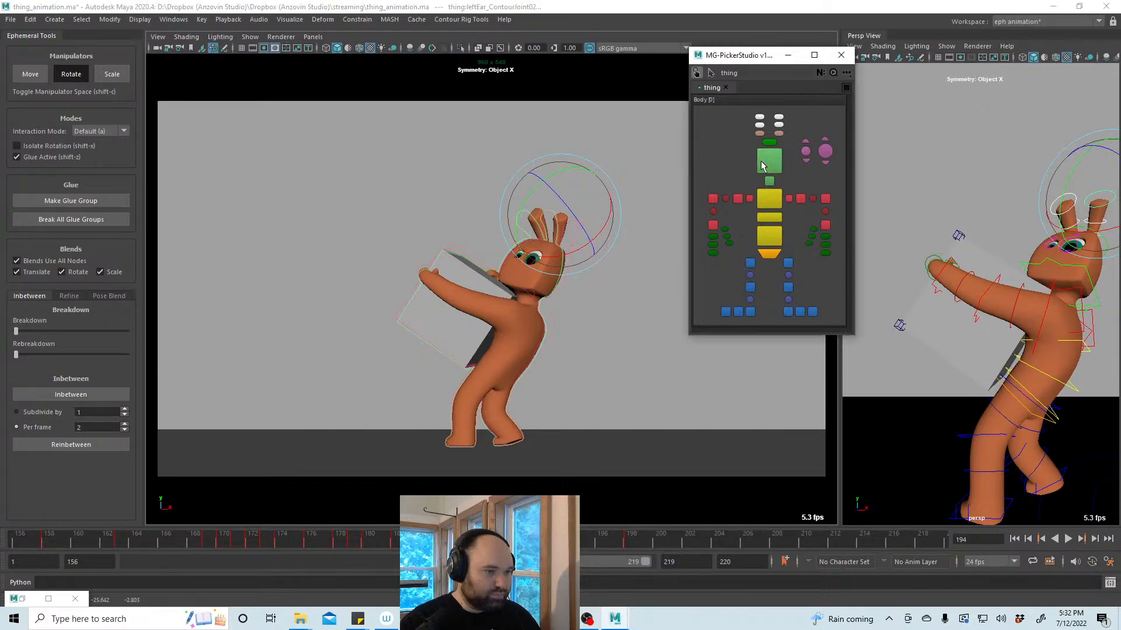
{"action": "key", "text": "w"}
{"action": "left_click_drag", "start_coordinate": [529, 297], "coordinate": [529, 294]}
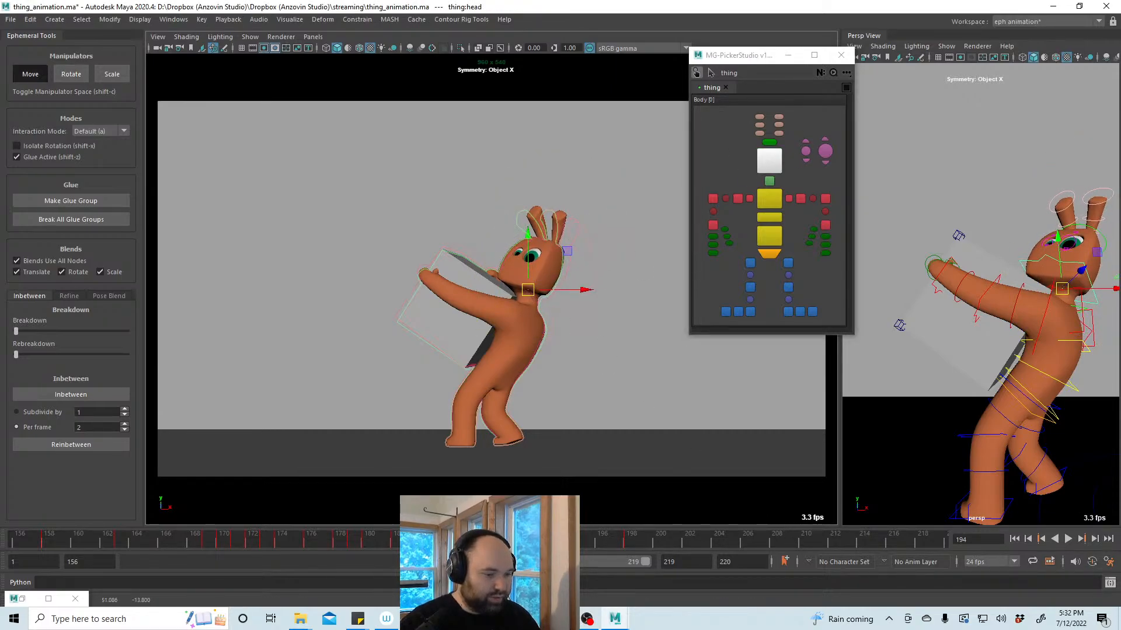
{"action": "key", "text": "alt+v"}
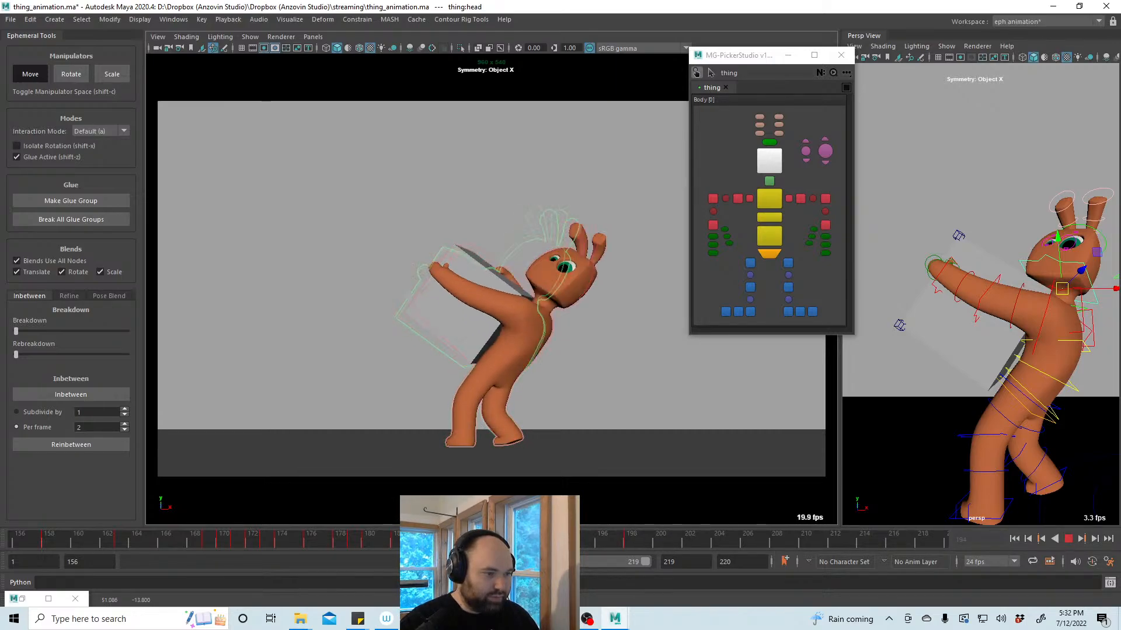
Nudge the head control slightly away from the box at frame 190 and compare the pose with frame 187
{"action": "key", "text": "Escape"}
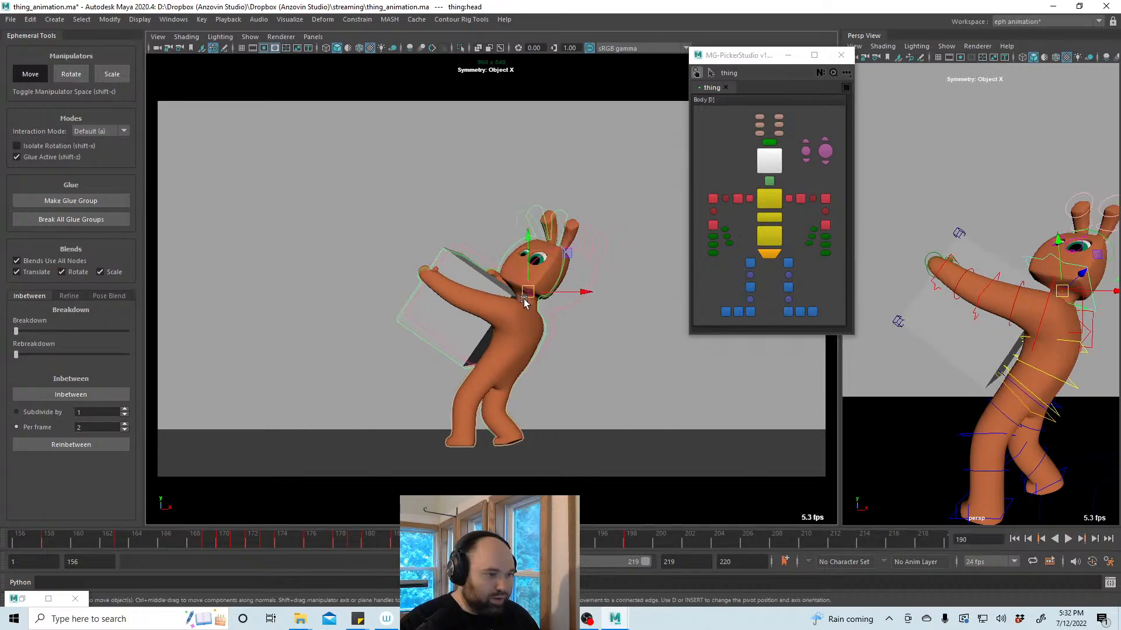
{"action": "left_click", "coordinate": [578, 243]}
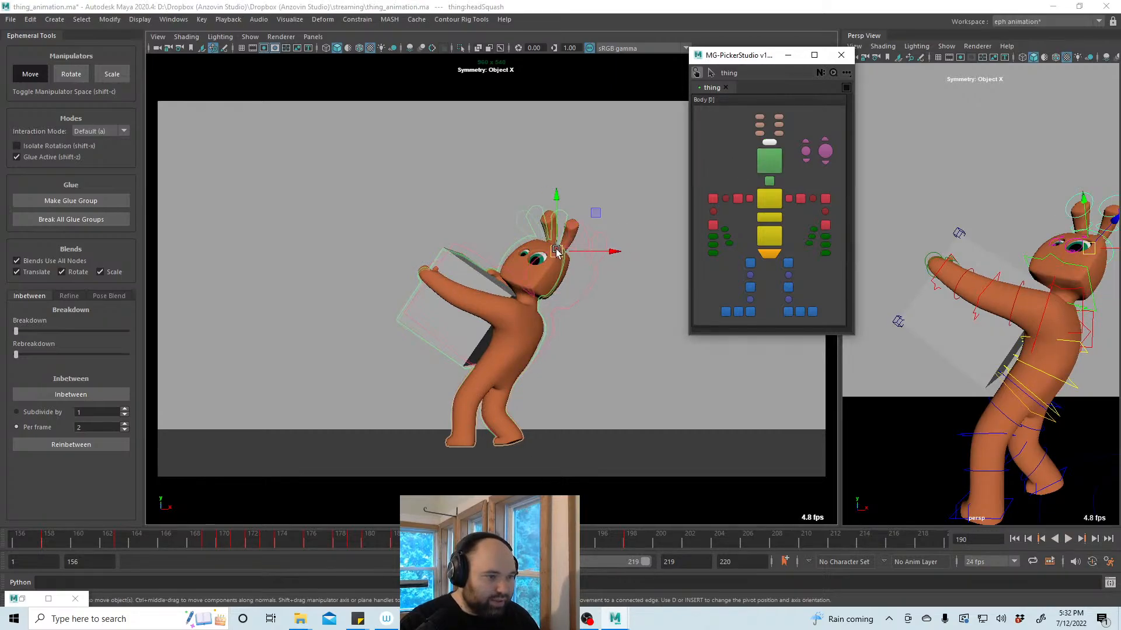
{"action": "left_click", "coordinate": [516, 331]}
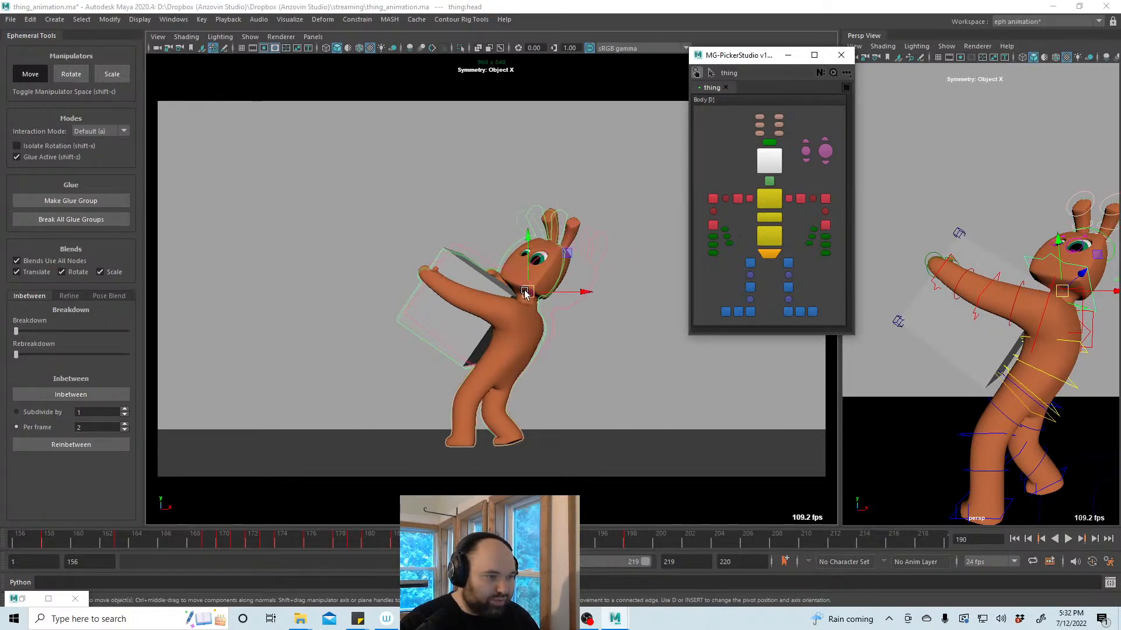
{"action": "left_click_drag", "start_coordinate": [525, 291], "coordinate": [527, 290]}
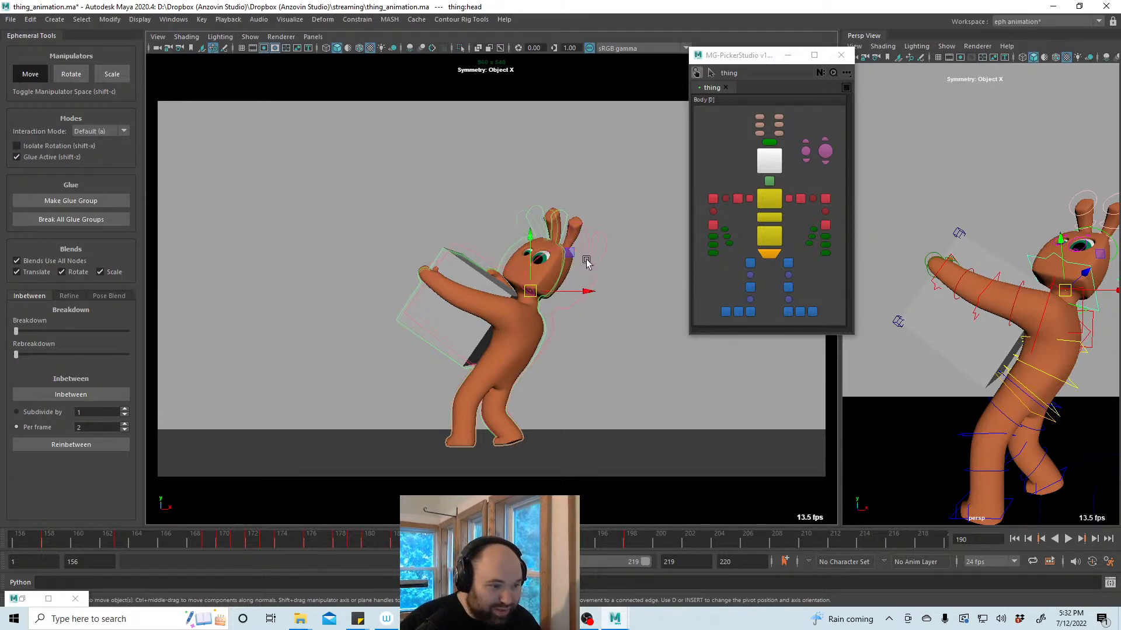
{"action": "key", "text": "alt+v"}
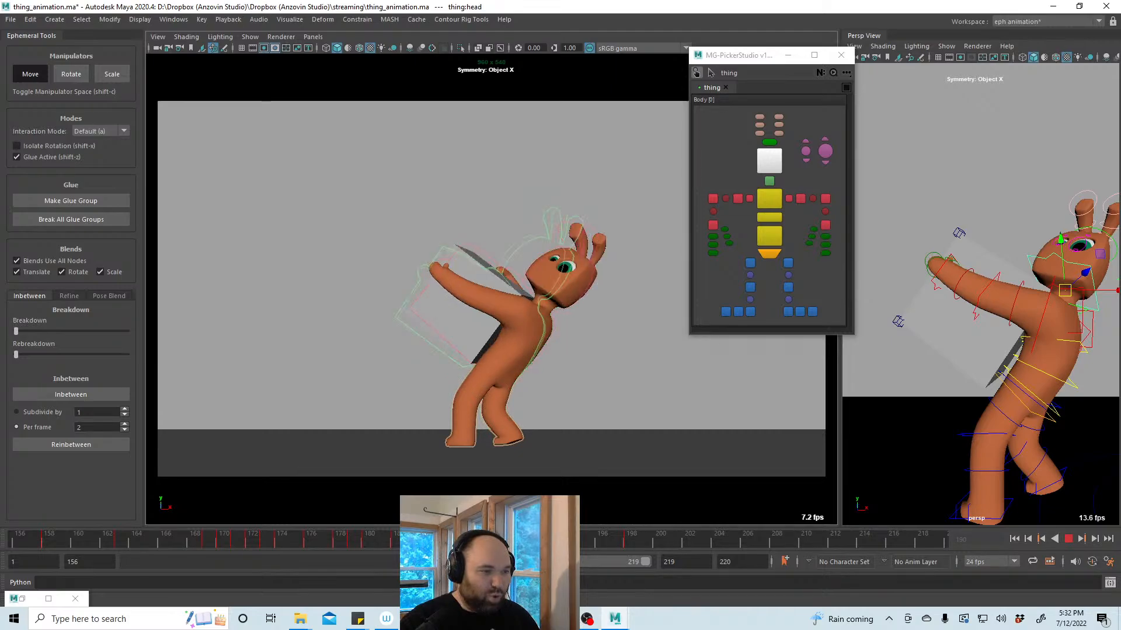
{"action": "key", "text": "alt+v"}
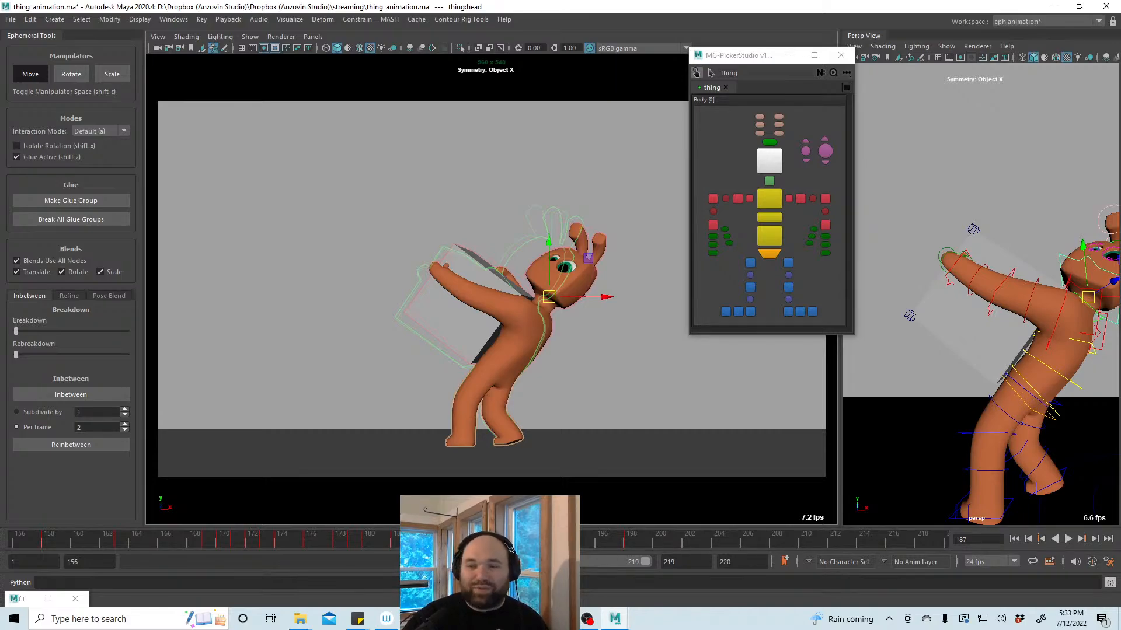
{"action": "key", "text": "alt+v"}
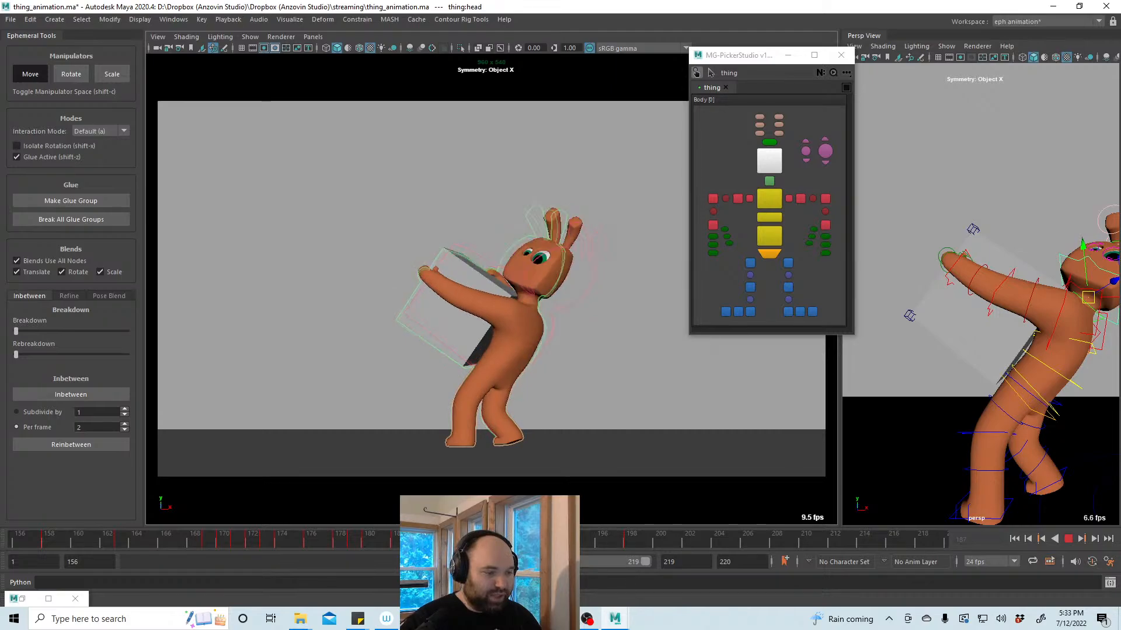
{"action": "key", "text": "alt+v"}
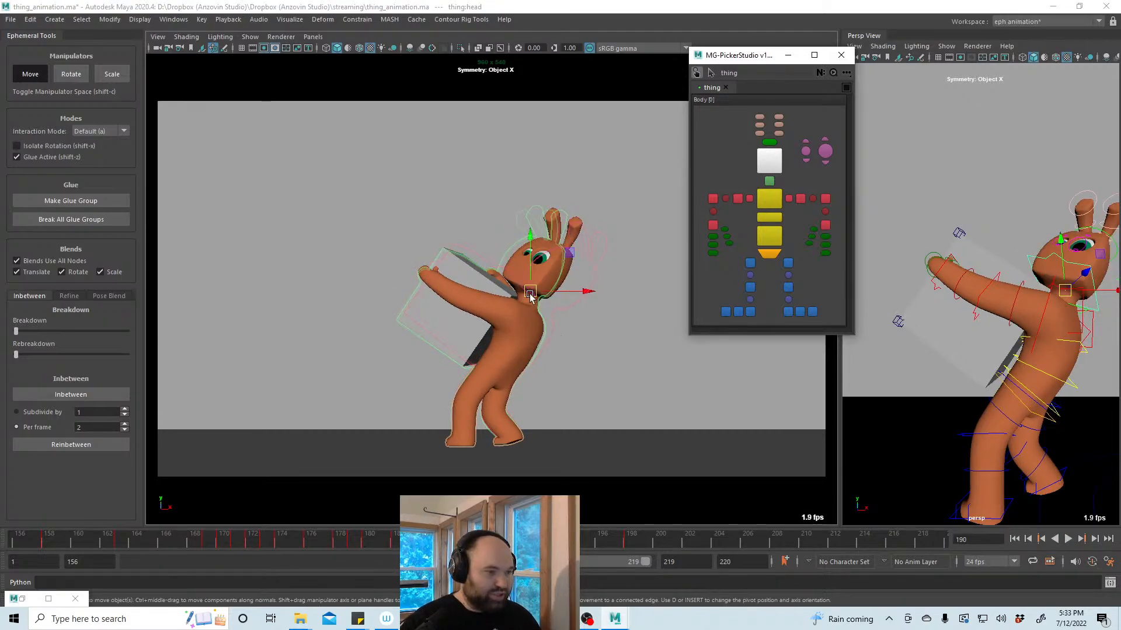
{"action": "key", "text": "alt+v"}
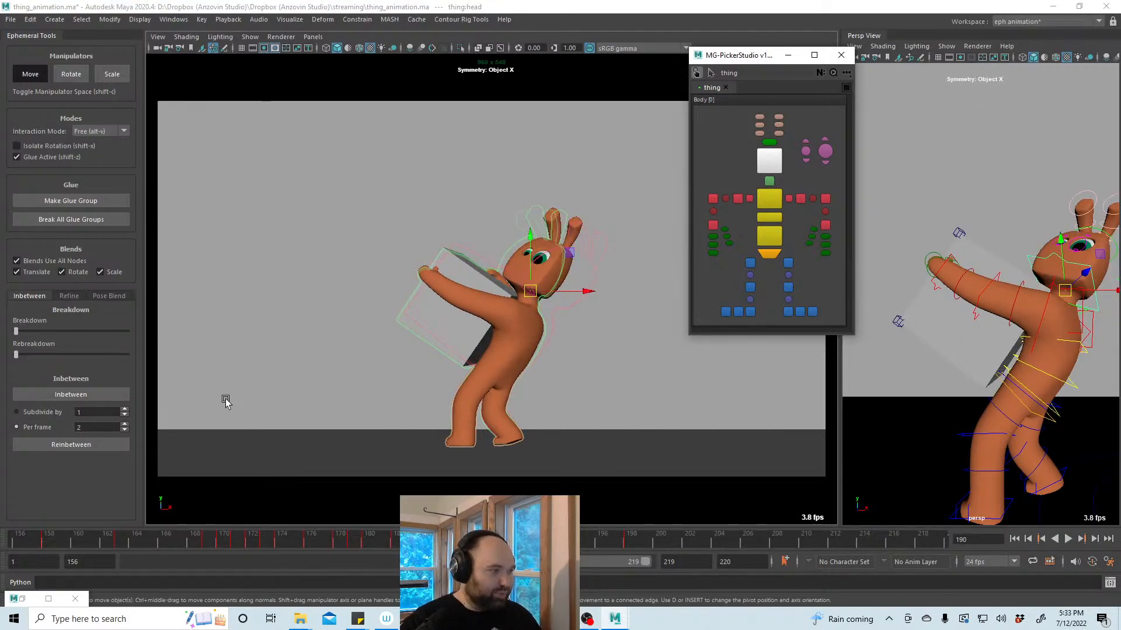
Smooth only the head control at frame 190 with Blends Use All Nodes off, then shift it slightly away from the box
{"action": "left_click", "coordinate": [56, 261]}
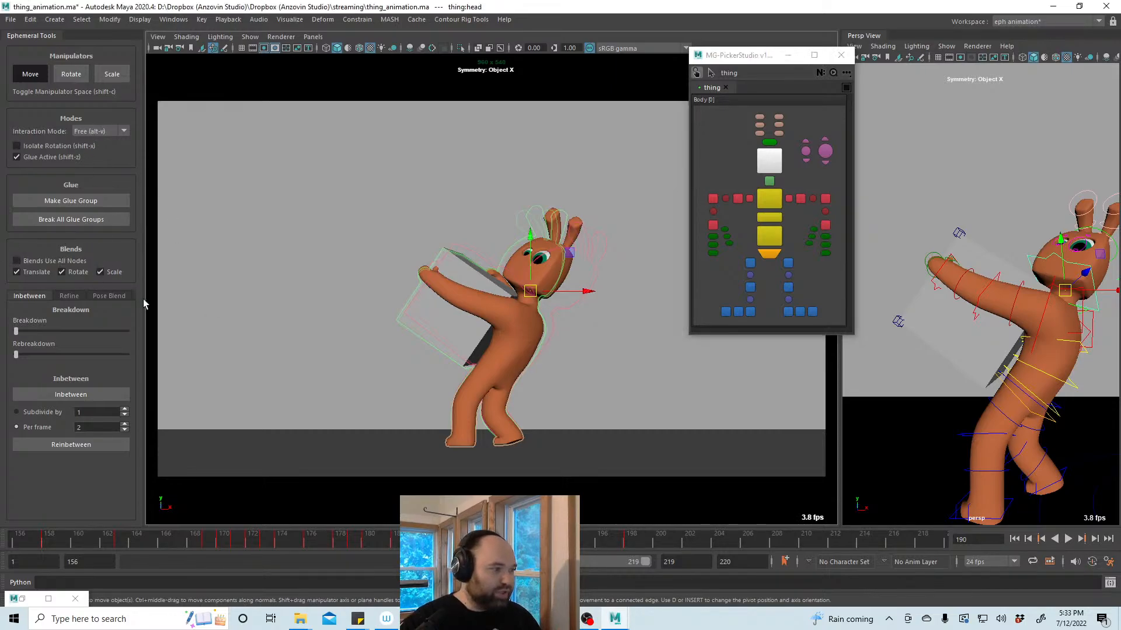
{"action": "left_click", "coordinate": [65, 295]}
{"action": "left_click_drag", "start_coordinate": [18, 331], "coordinate": [130, 330]}
{"action": "left_click_drag", "start_coordinate": [537, 290], "coordinate": [540, 288]}
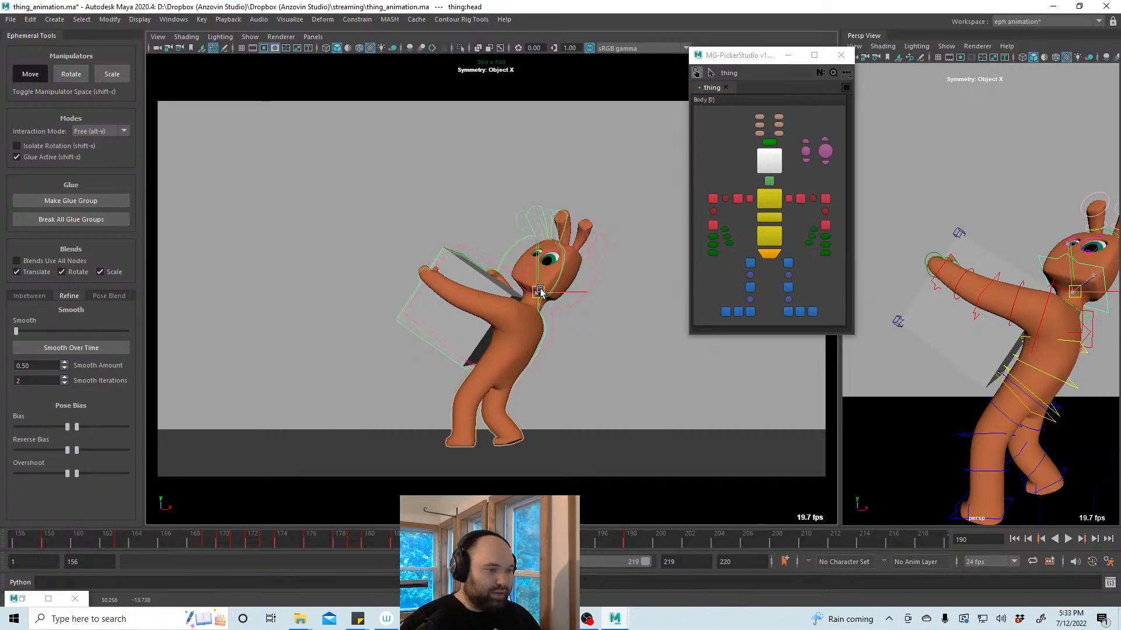
Rotate all controls of both ears slightly at frame 190 and compare the neighbouring frames
{"action": "left_click_drag", "start_coordinate": [790, 113], "coordinate": [752, 138]}
{"action": "key", "text": "e"}
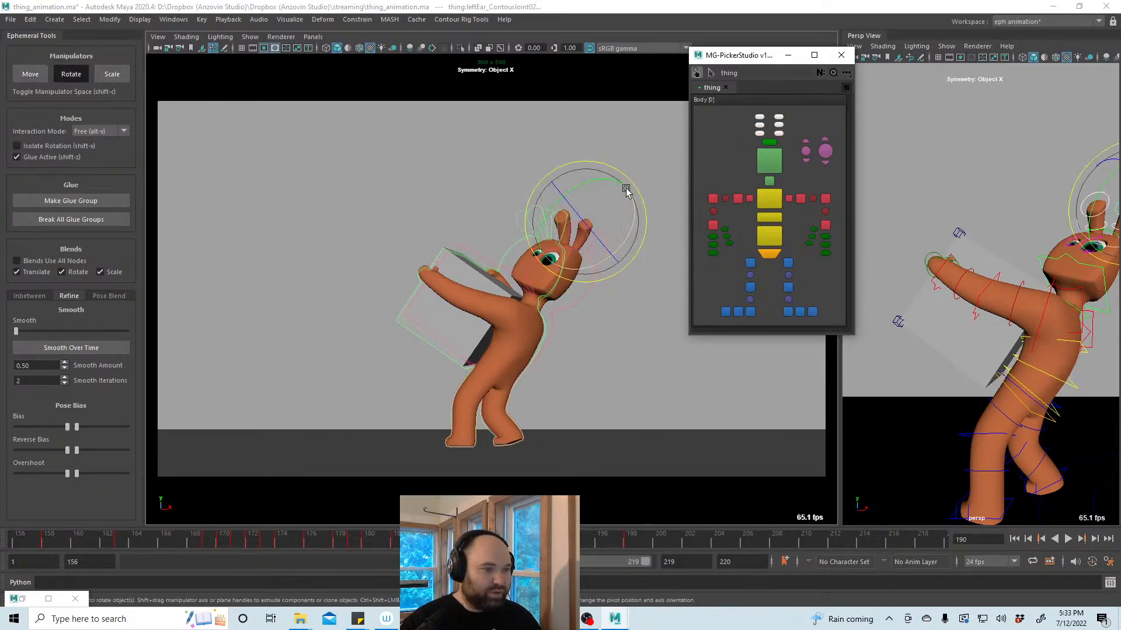
{"action": "left_click_drag", "start_coordinate": [627, 177], "coordinate": [629, 178]}
{"action": "key", "text": "alt+v"}
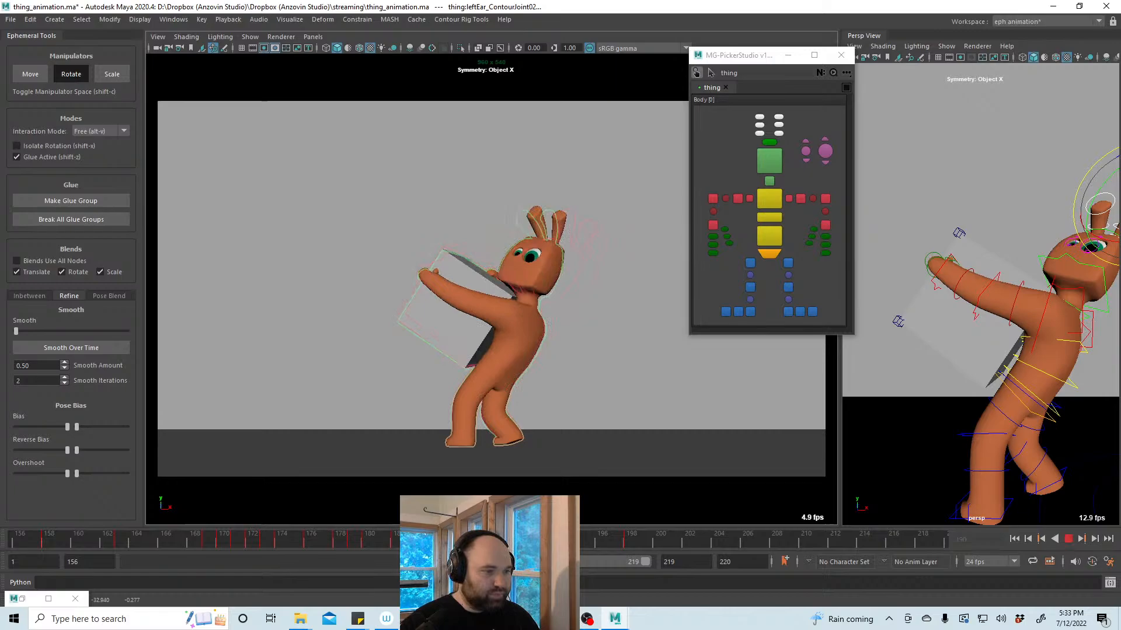
Shift the head control slightly away from the box at frame 194 in Default mode and play back the motion
{"action": "key", "text": "alt+v"}
{"action": "left_click", "coordinate": [580, 552]}
{"action": "left_click", "coordinate": [769, 165]}
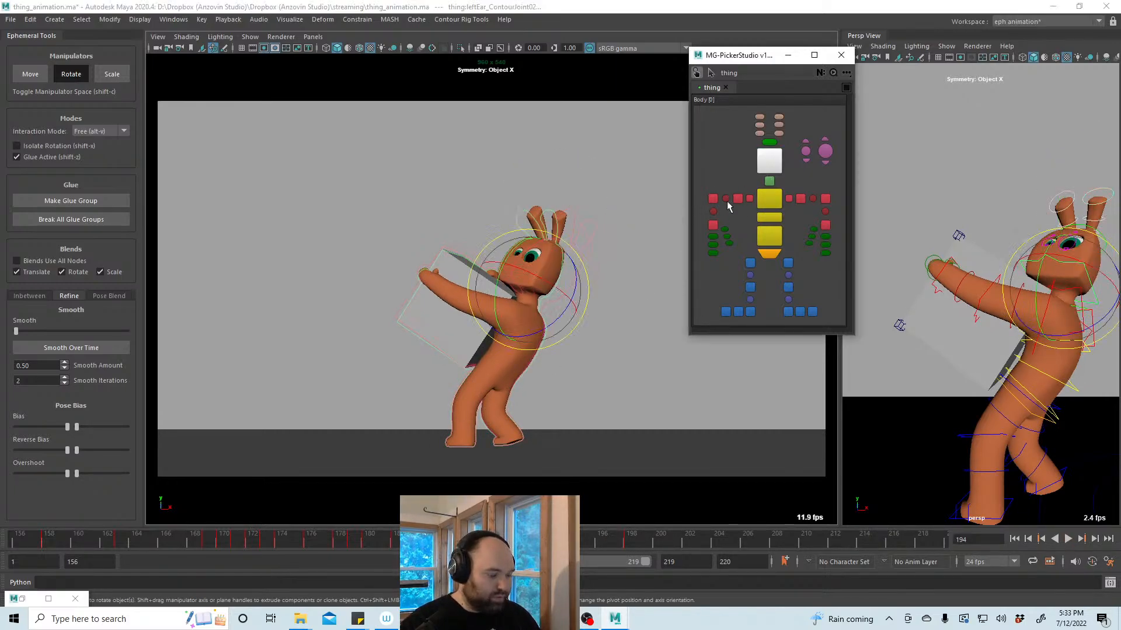
{"action": "key", "text": "a"}
{"action": "key", "text": "w"}
{"action": "left_click_drag", "start_coordinate": [528, 290], "coordinate": [530, 288]}
{"action": "key", "text": "alt+v"}
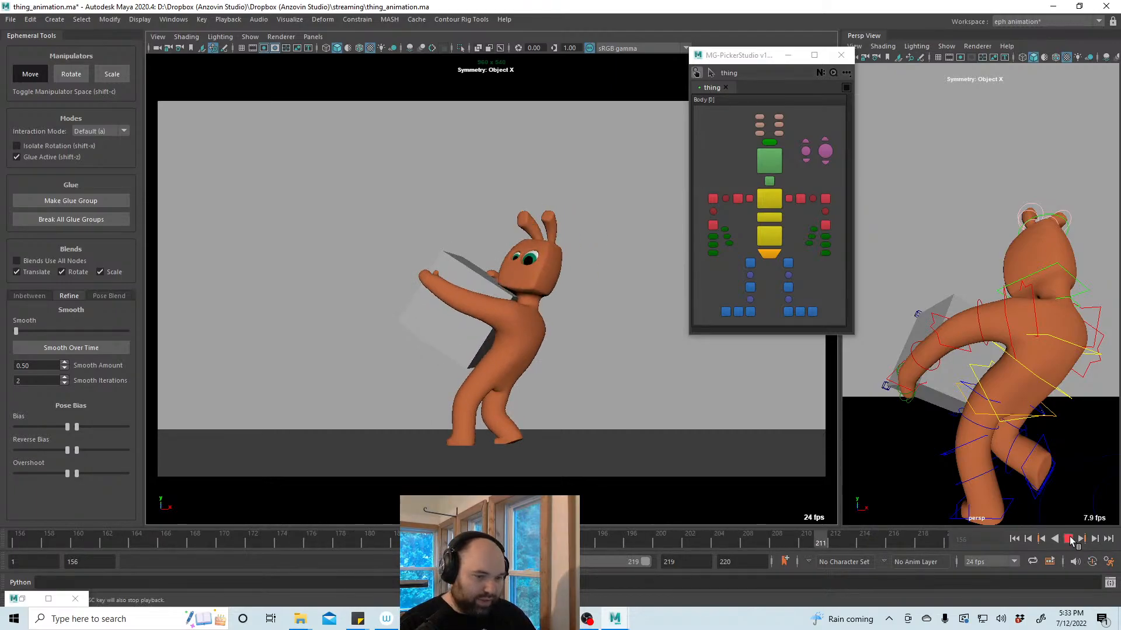
{"action": "left_click", "coordinate": [1069, 539]}
{"action": "left_click", "coordinate": [373, 542]}
{"action": "key", "text": "alt+v"}
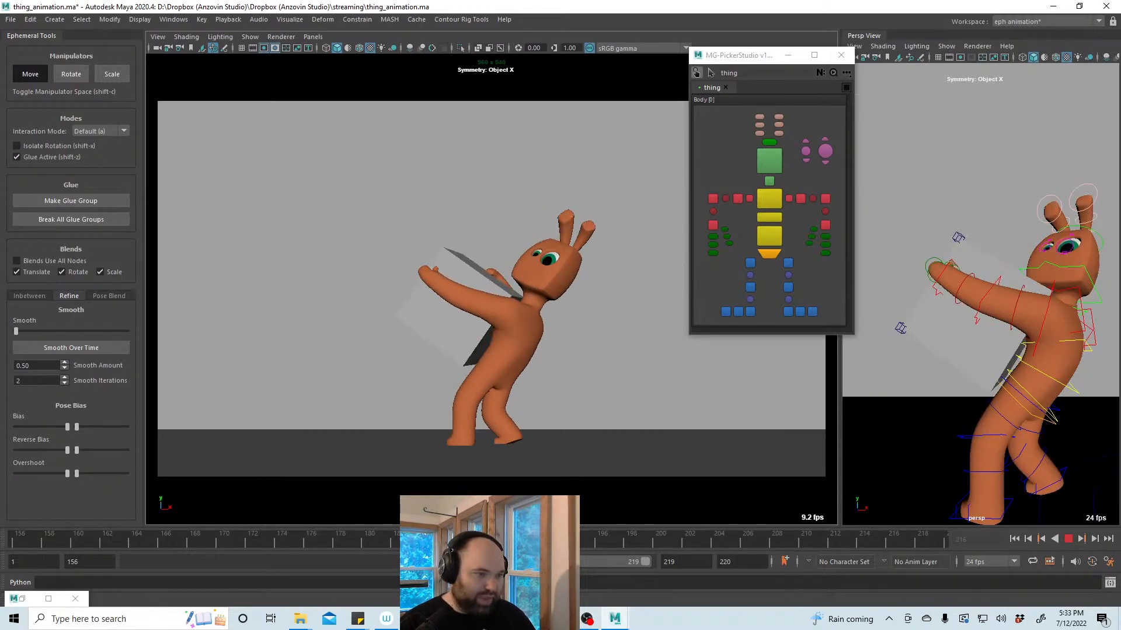
Apply Smooth Over Time to the head control across the frame range starting at 181 and review the following frames
{"action": "left_click", "coordinate": [769, 161]}
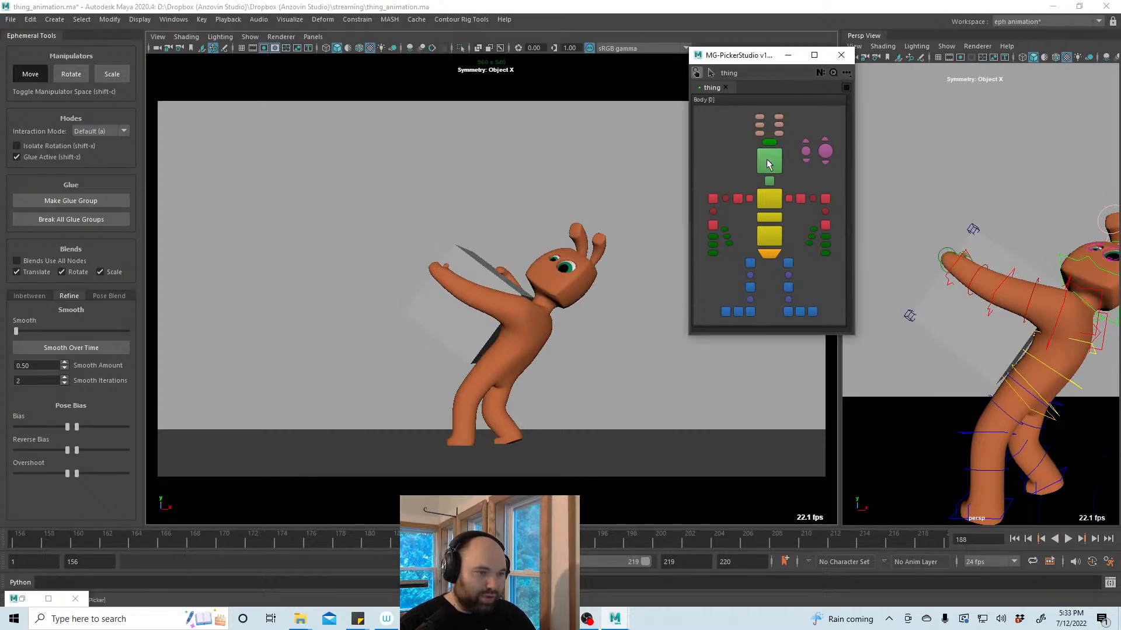
{"action": "key", "text": "alt+v"}
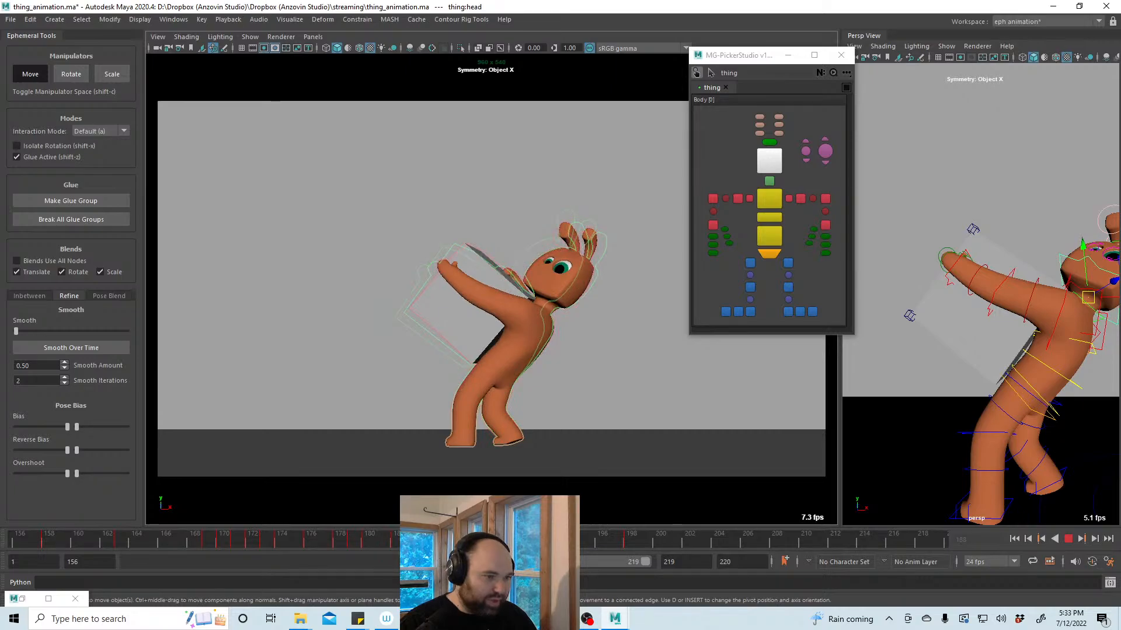
{"action": "left_click", "coordinate": [770, 181]}
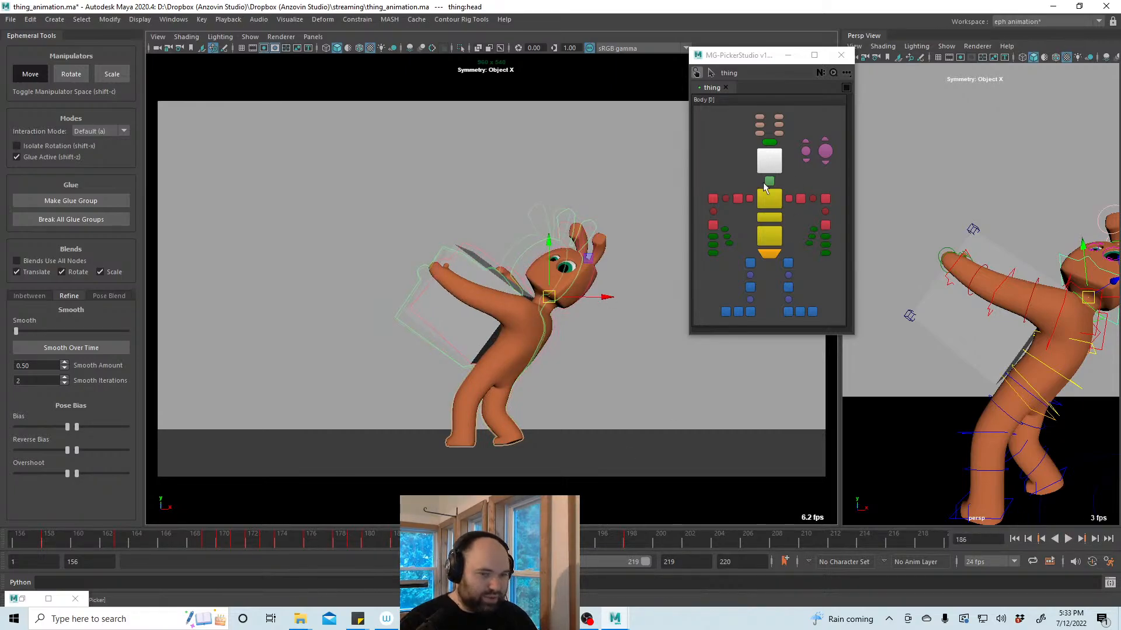
{"action": "key", "text": "alt+x"}
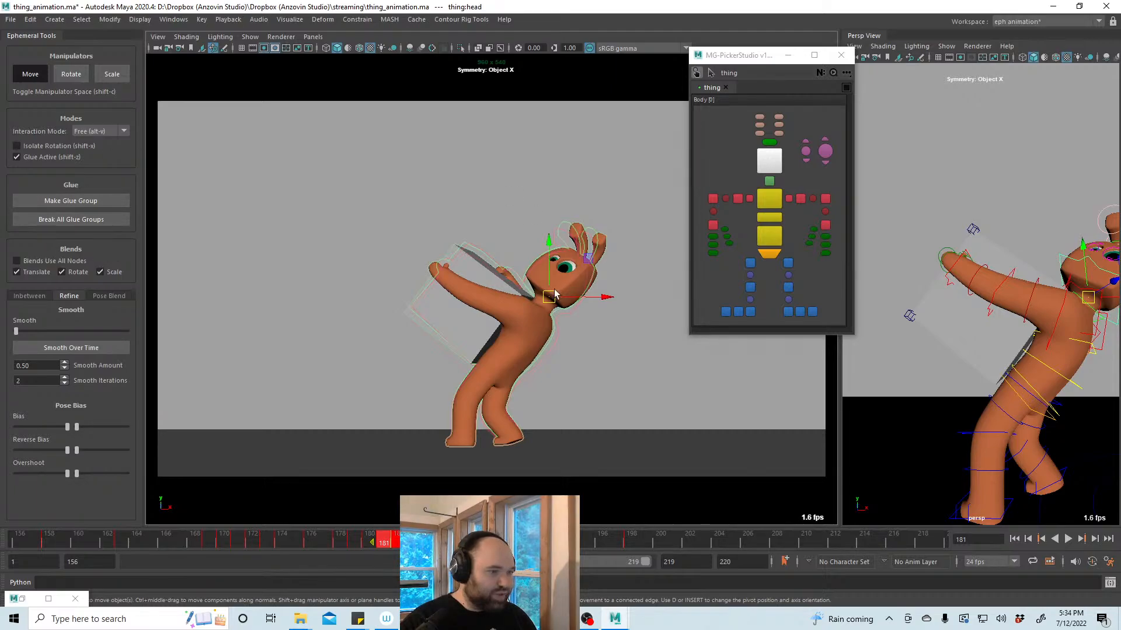
{"action": "left_click", "coordinate": [76, 349]}
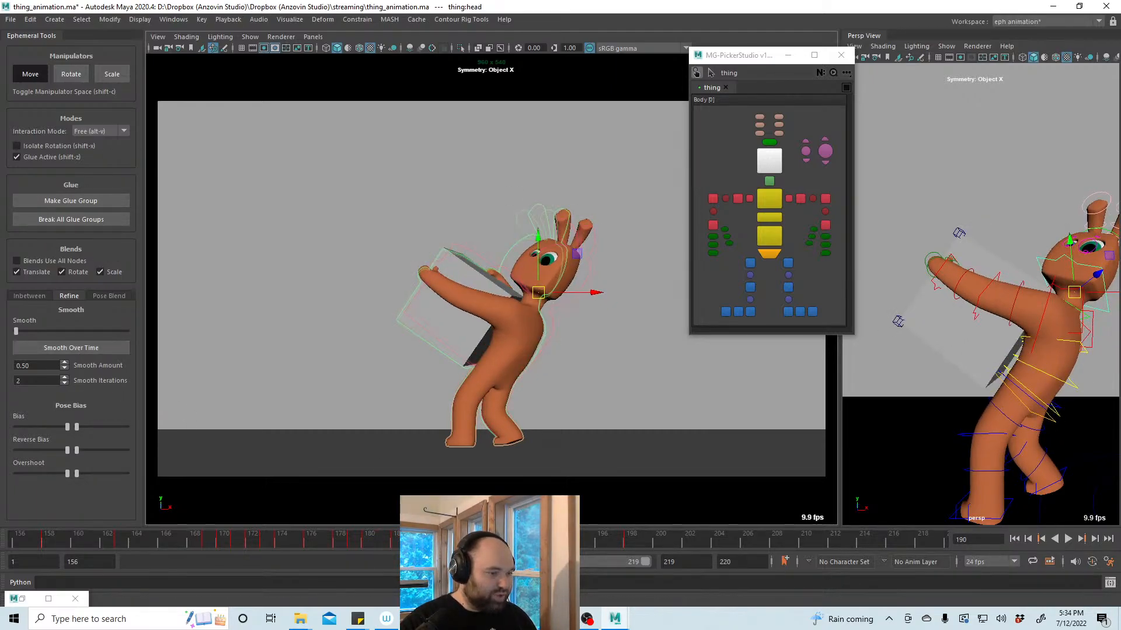
{"action": "key", "text": "alt+v"}
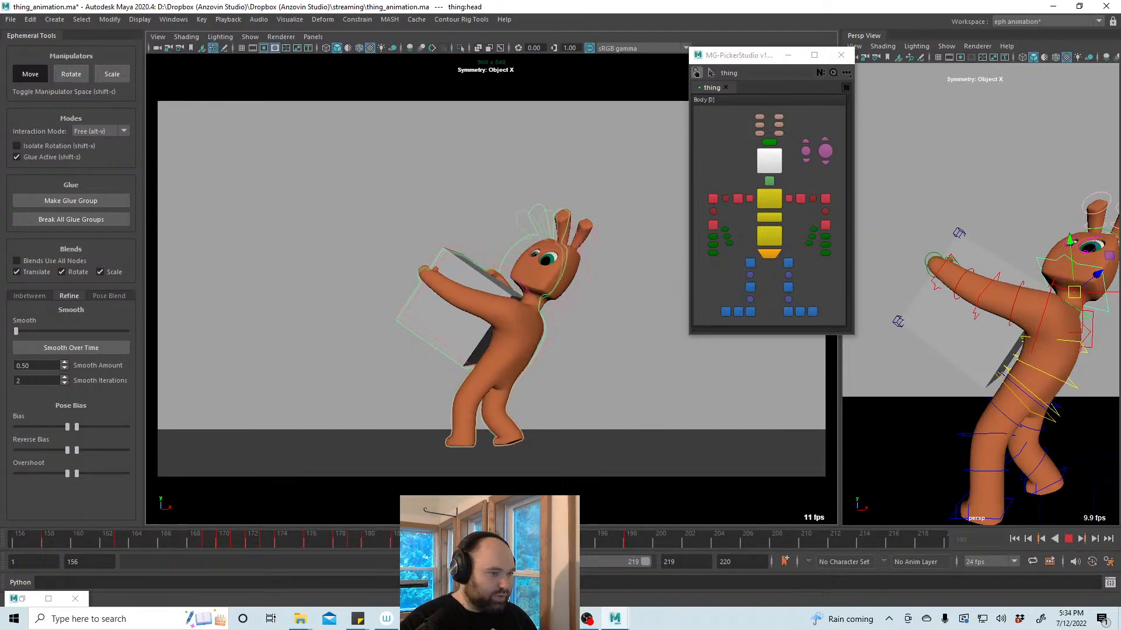
{"action": "left_click", "coordinate": [590, 548]}
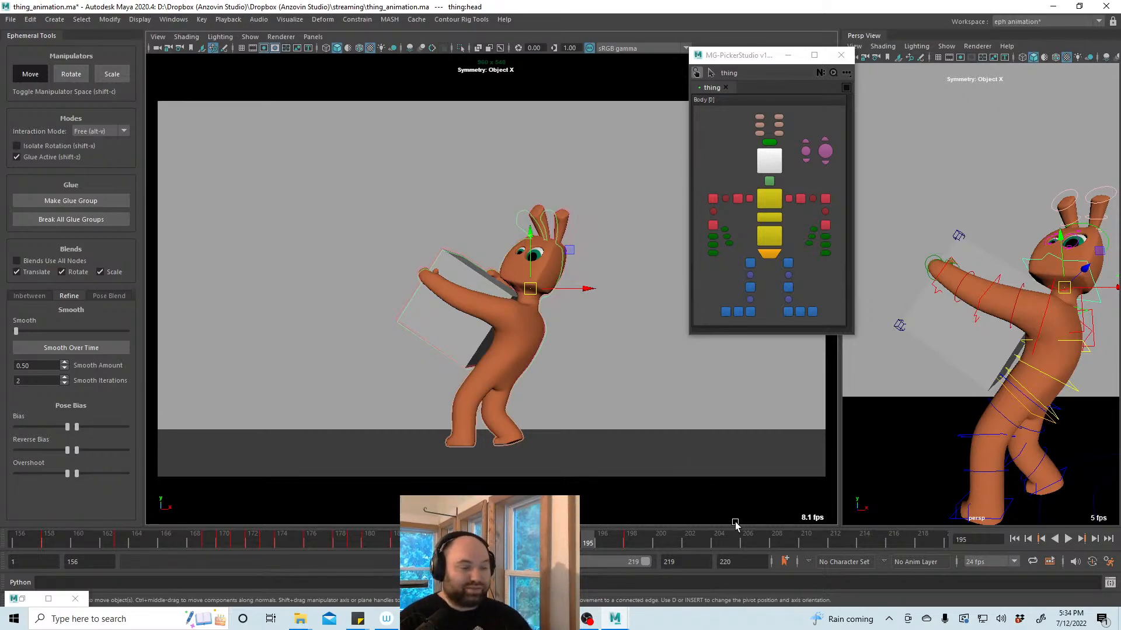
{"action": "key", "text": "alt+v"}
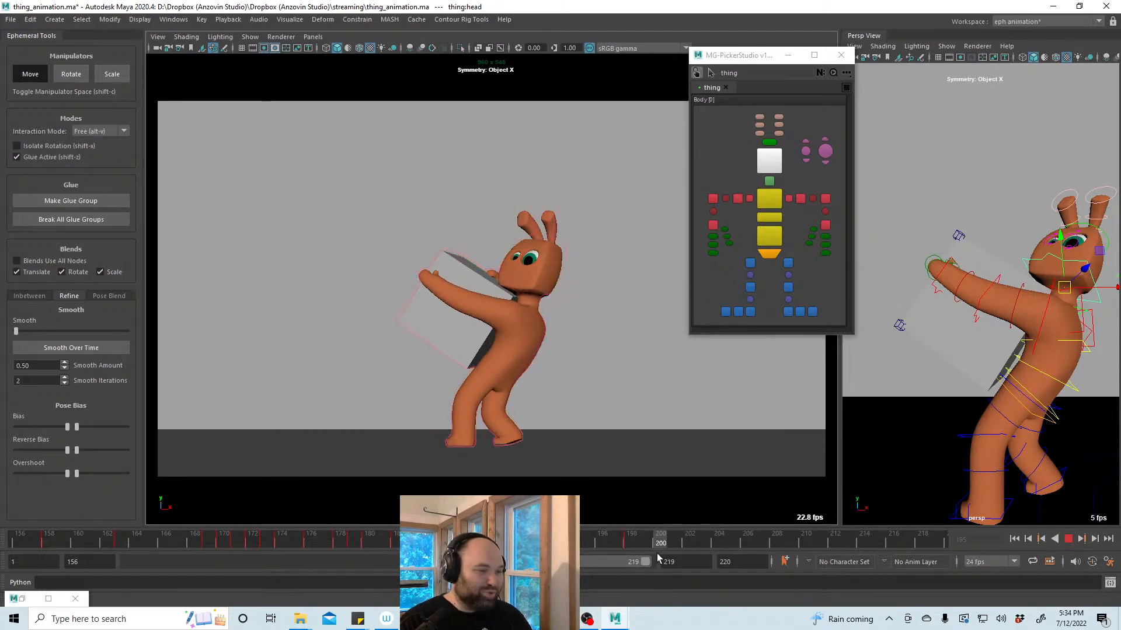
Nudge the head control slightly up and away from the box at frame 194 in Default mode and play the animation from frame 156
{"action": "key", "text": "alt+v"}
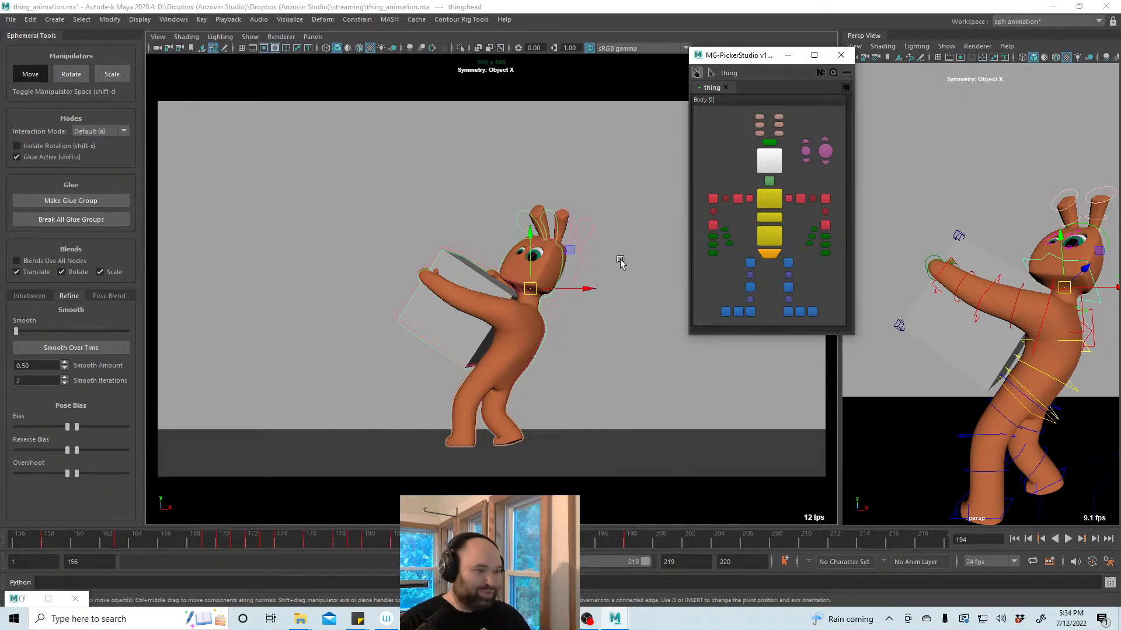
{"action": "left_click_drag", "start_coordinate": [530, 286], "coordinate": [531, 284]}
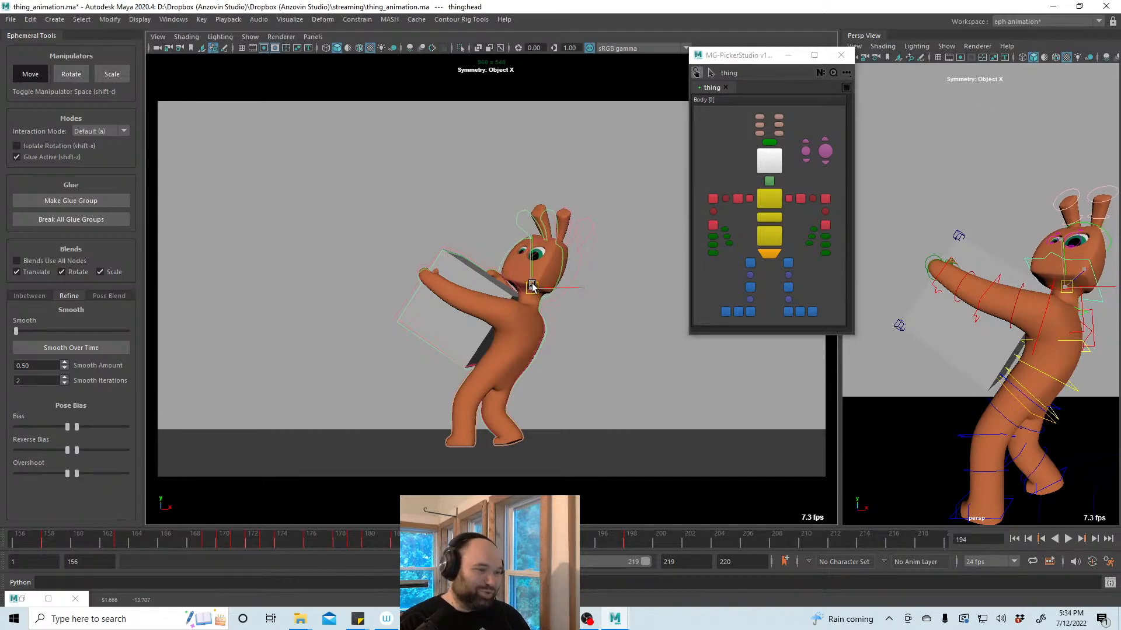
{"action": "key", "text": "alt+v"}
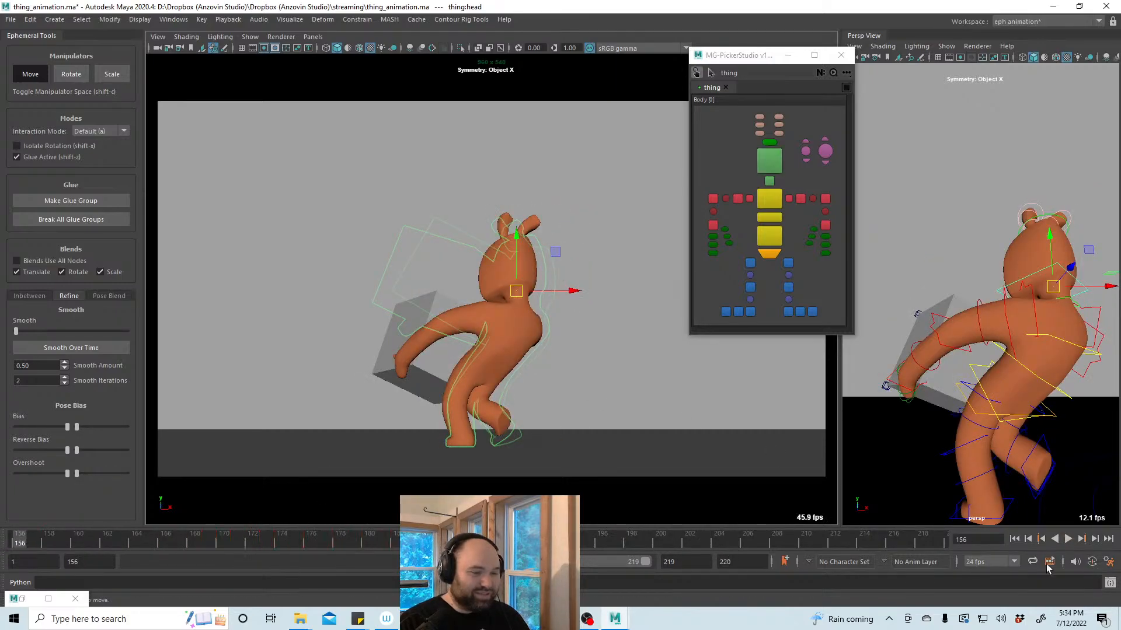
{"action": "left_click", "coordinate": [1068, 538]}
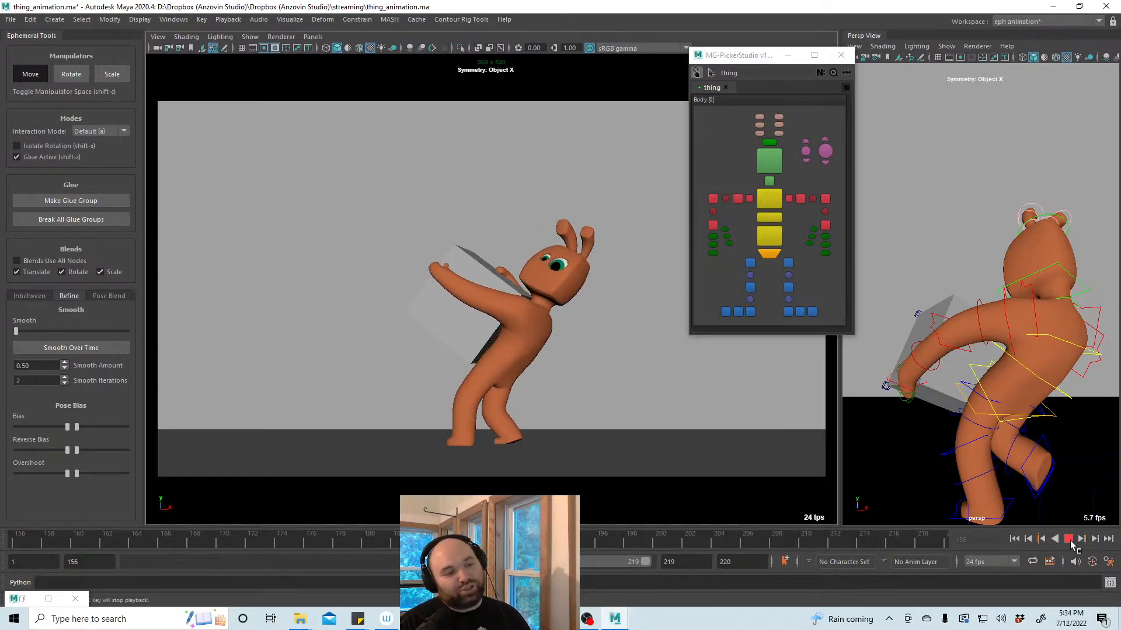
{"action": "left_click", "coordinate": [1069, 539]}
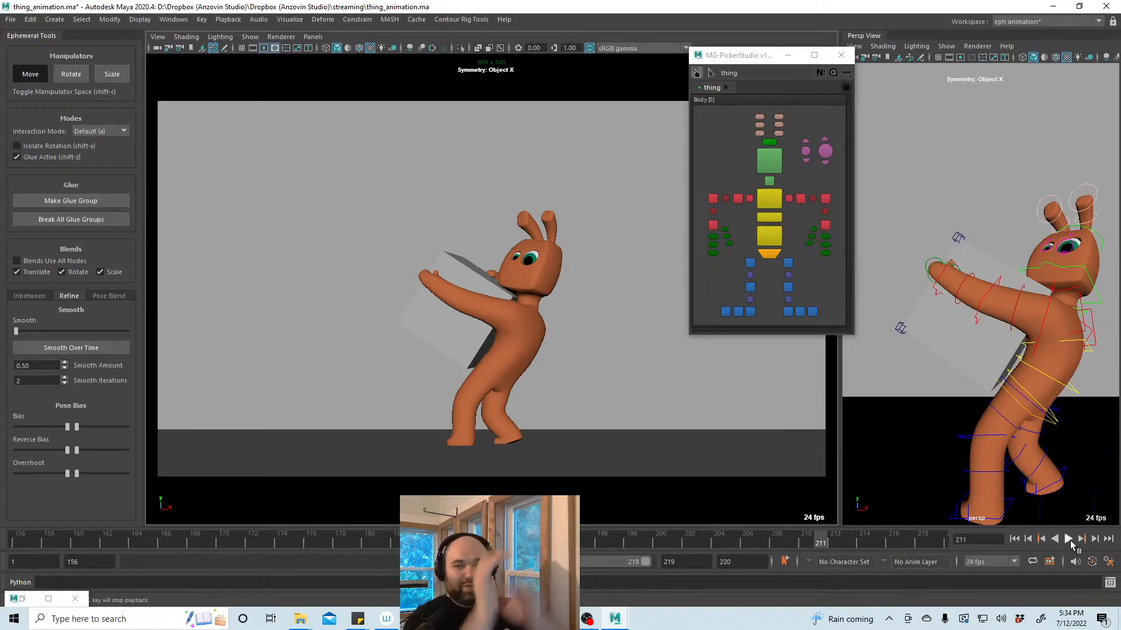
Apply Smooth Over Time to the head control across the frame range 181 to 196 and review the resulting frames
{"action": "left_click", "coordinate": [771, 166]}
{"action": "left_click_drag", "start_coordinate": [554, 544], "coordinate": [585, 552]}
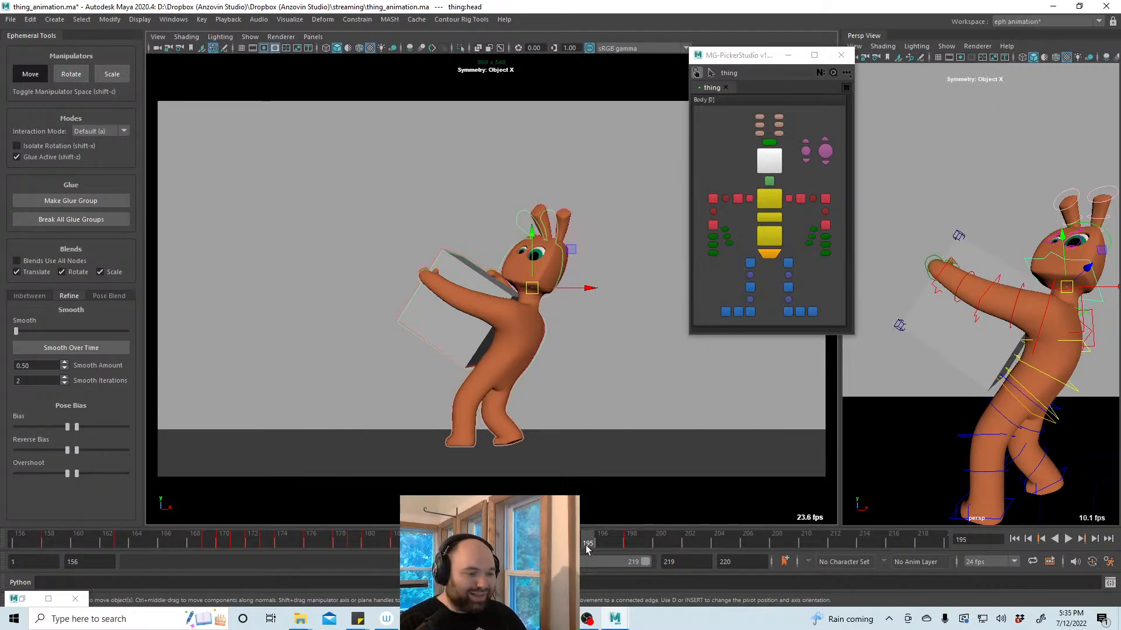
{"action": "left_click_drag", "start_coordinate": [586, 549], "coordinate": [389, 537], "text": "shift"}
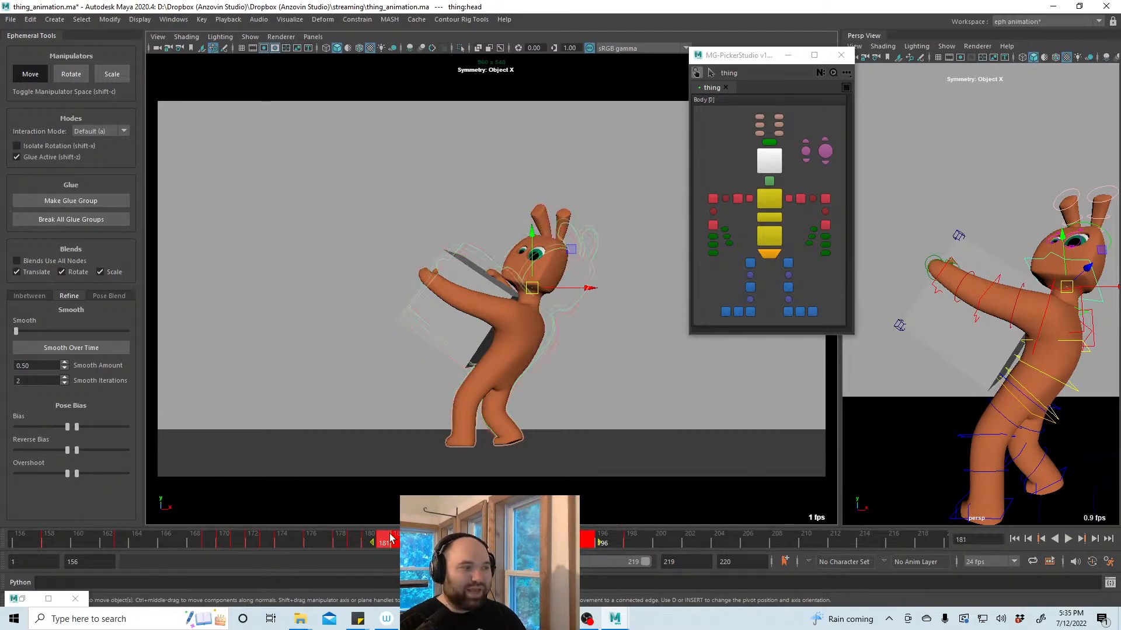
{"action": "key", "text": "alt+v"}
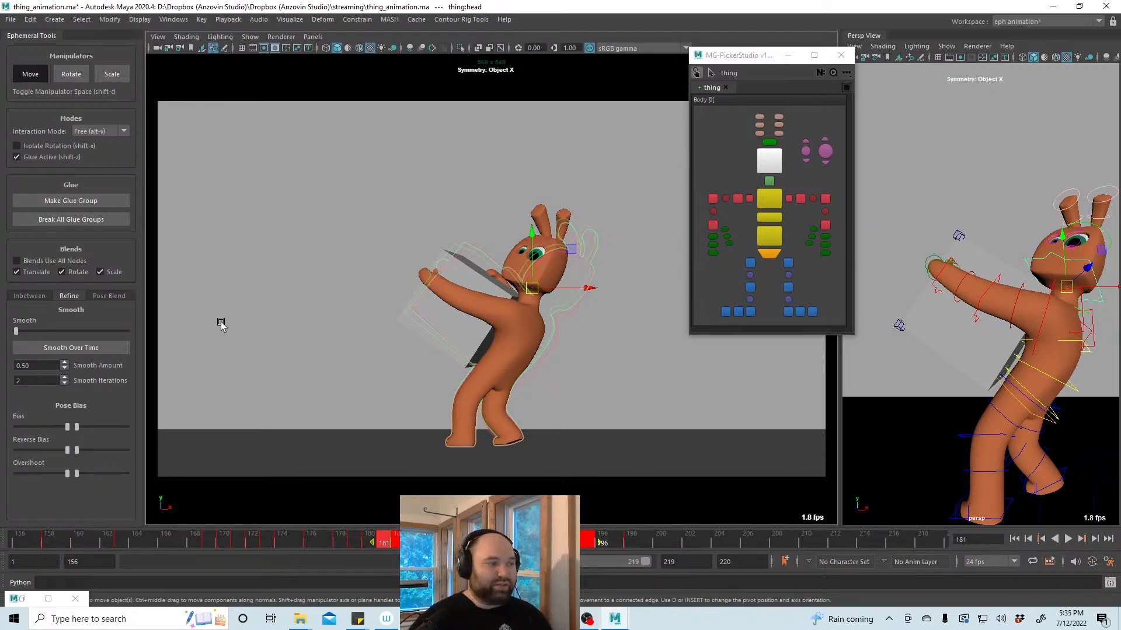
{"action": "left_click", "coordinate": [101, 348]}
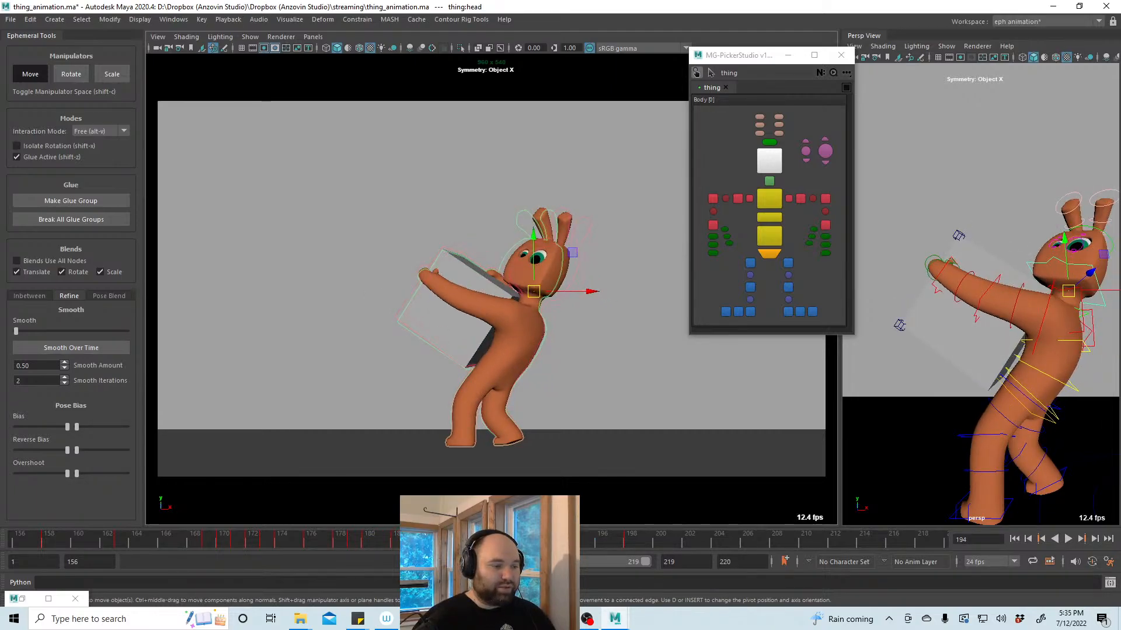
{"action": "left_click", "coordinate": [351, 536]}
{"action": "left_click_drag", "start_coordinate": [351, 538], "coordinate": [636, 549]}
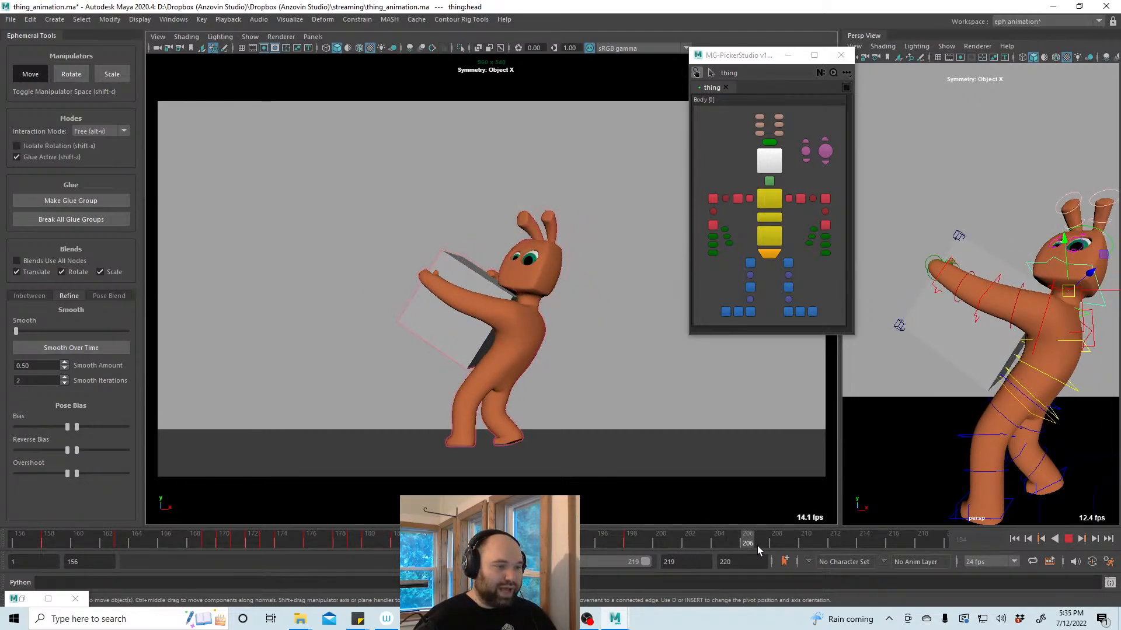
Move the pose key at frame 198 to frame 202 and create a breakdown at frame 198 with Blends Use All Nodes on
{"action": "mouse_move", "coordinate": [846, 548]}
{"action": "left_mouse_down"}
{"action": "mouse_move", "coordinate": [601, 554]}
{"action": "mouse_move", "coordinate": [629, 545]}
{"action": "left_mouse_up"}
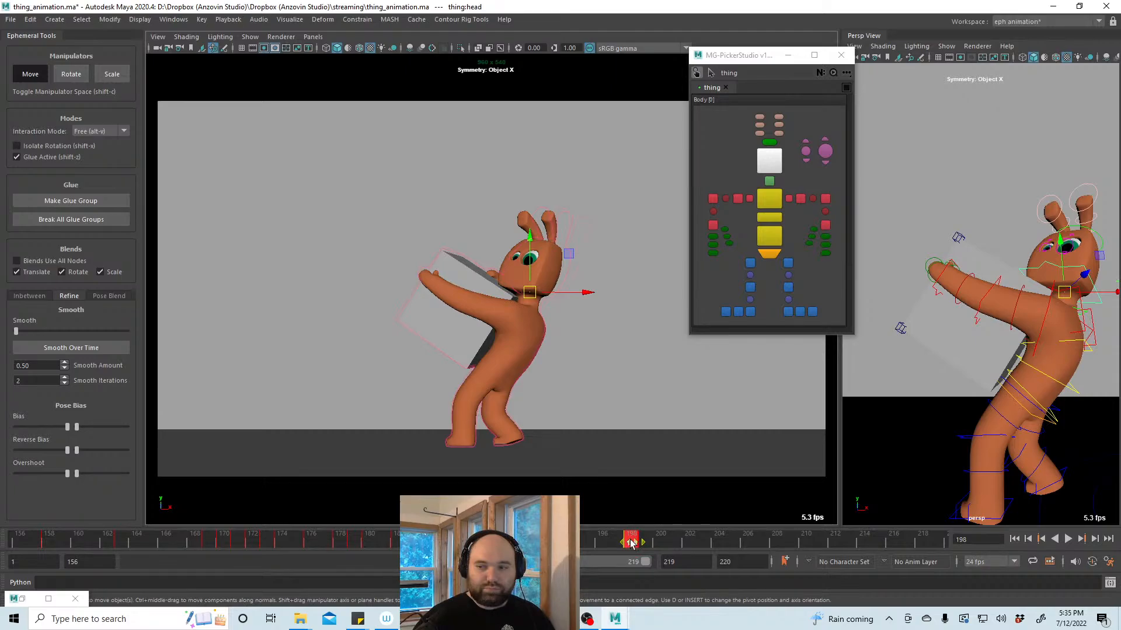
{"action": "left_click_drag", "start_coordinate": [627, 542], "coordinate": [676, 541]}
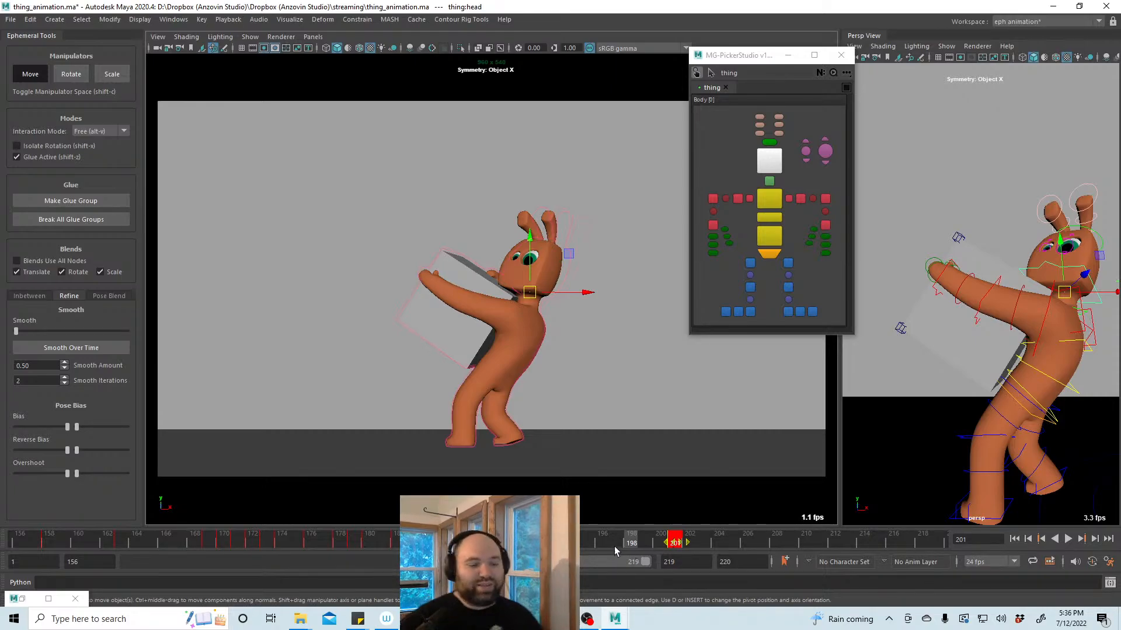
{"action": "key", "text": "alt+v"}
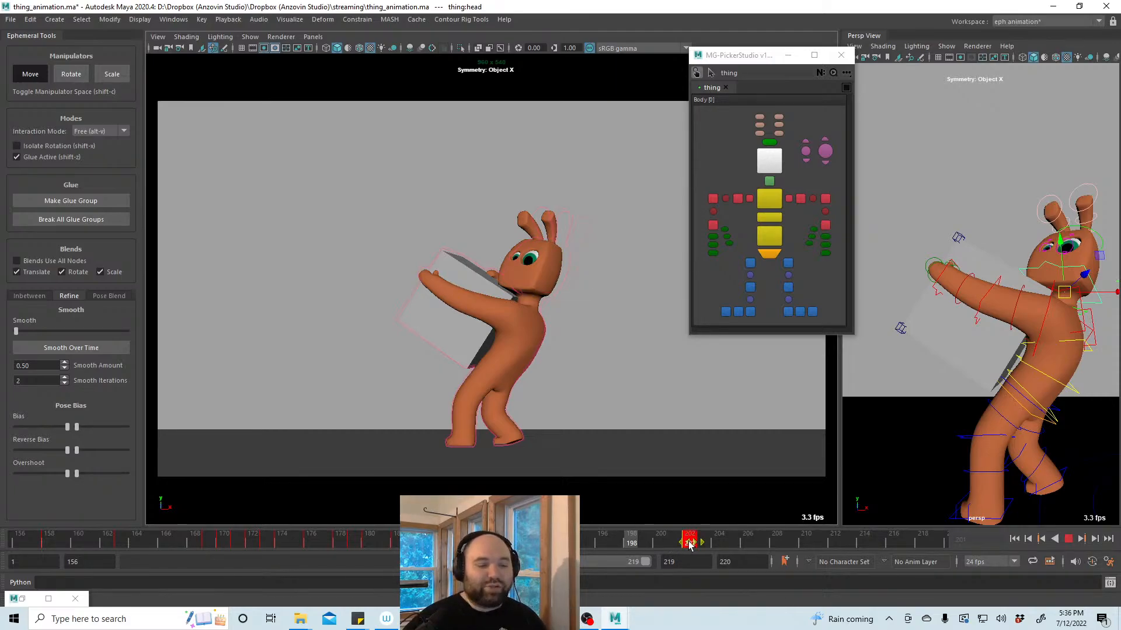
{"action": "left_click", "coordinate": [636, 543]}
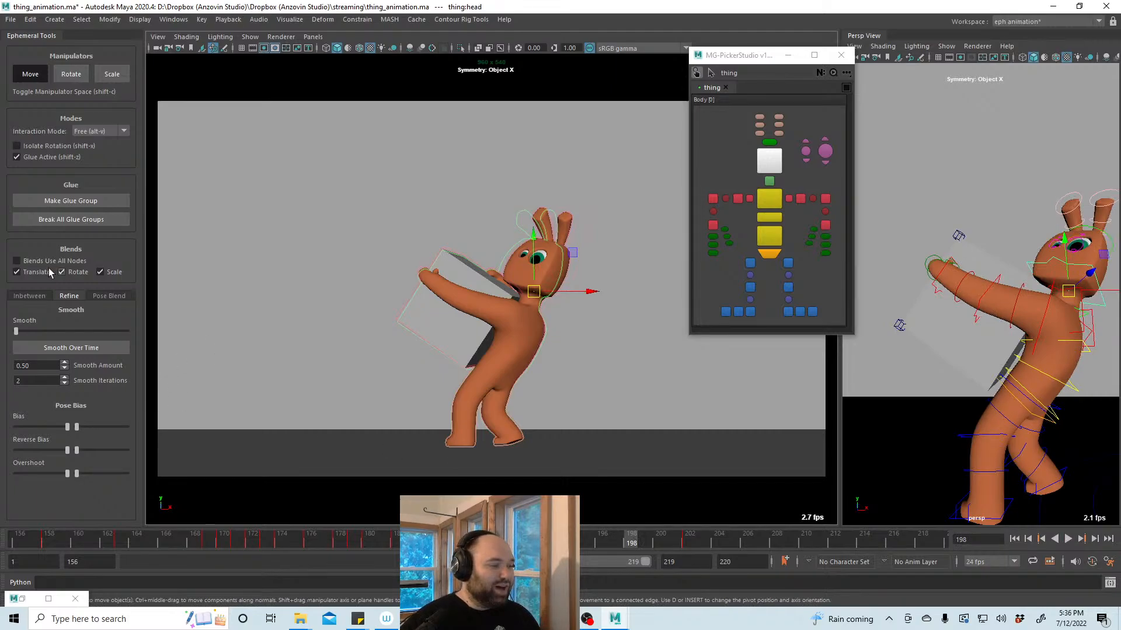
{"action": "left_click", "coordinate": [26, 296]}
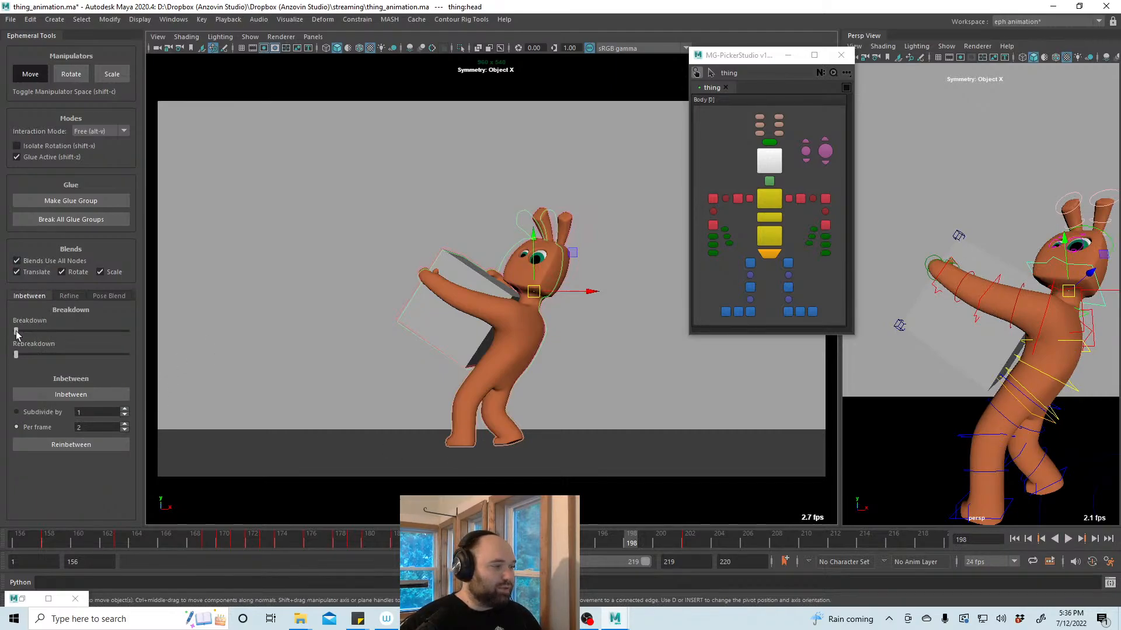
{"action": "left_click_drag", "start_coordinate": [17, 331], "coordinate": [79, 341]}
Raise the head control slightly at frame 198 in Default mode and play the whole animation from frame 156
{"action": "left_click", "coordinate": [768, 163]}
{"action": "left_click_drag", "start_coordinate": [532, 294], "coordinate": [532, 292]}
{"action": "key", "text": "alt+v"}
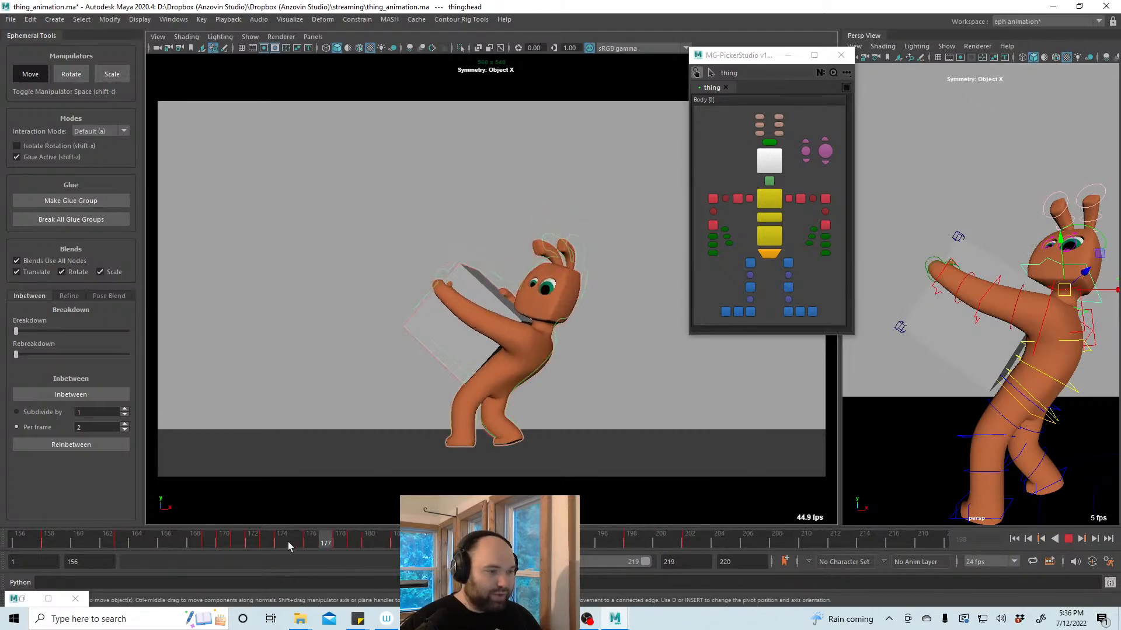
{"action": "left_click_drag", "start_coordinate": [683, 534], "coordinate": [326, 542]}
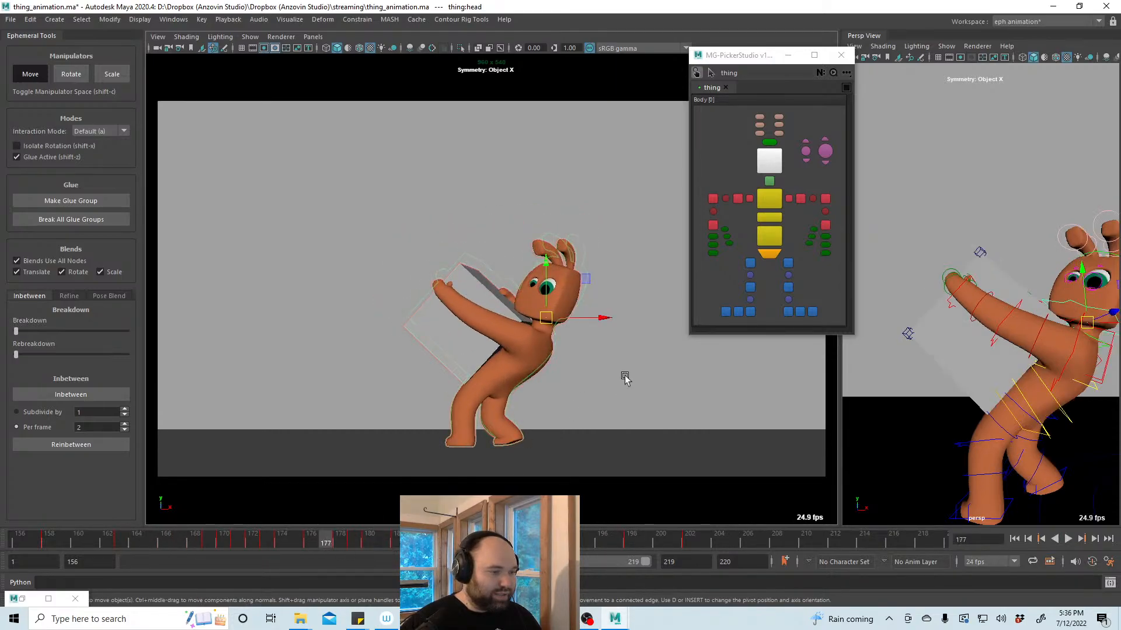
{"action": "left_click", "coordinate": [623, 375]}
{"action": "key", "text": "alt+v"}
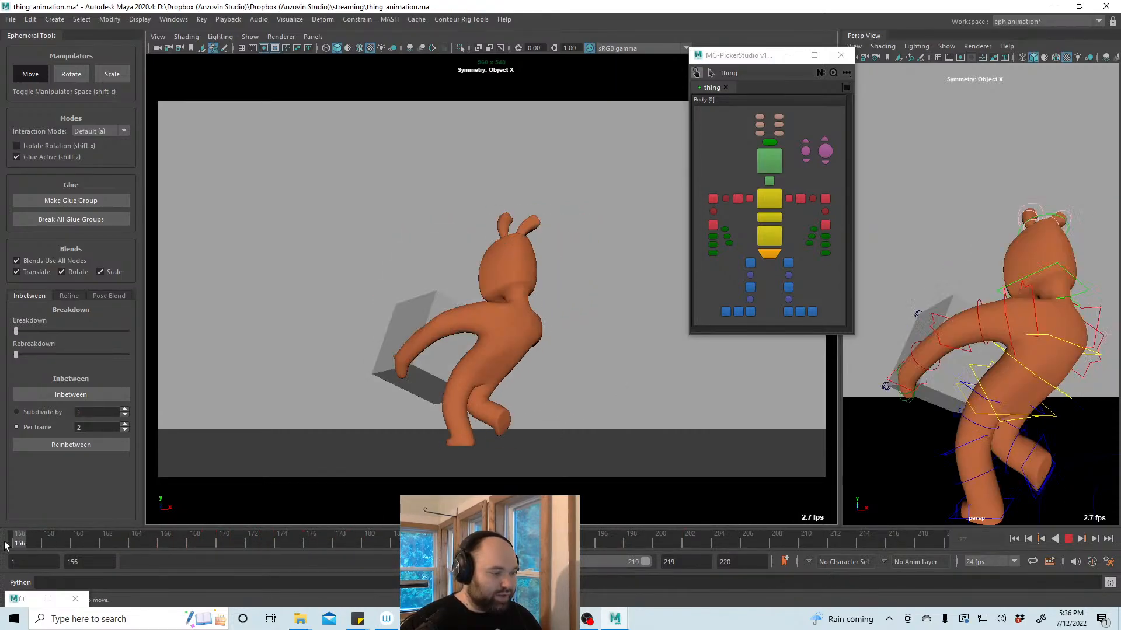
{"action": "left_click", "coordinate": [1068, 538]}
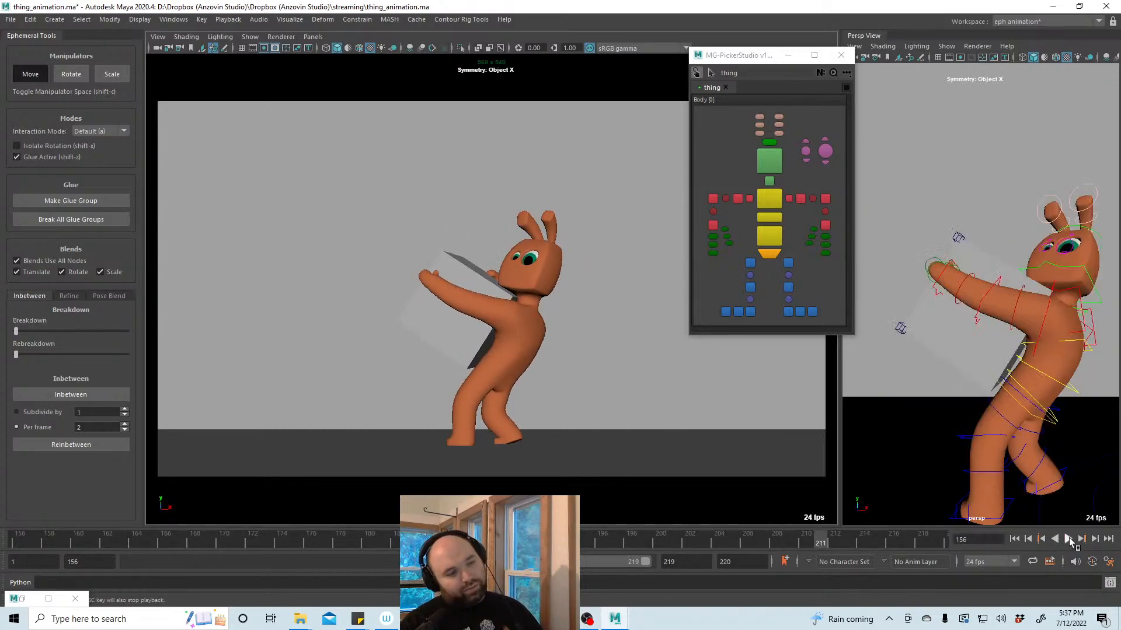
Smooth the head control at frame 190 in Free mode with Blends Use All Nodes off, then smooth the ear and head squash controls
{"action": "left_click", "coordinate": [769, 160]}
{"action": "left_click_drag", "start_coordinate": [821, 539], "coordinate": [516, 539]}
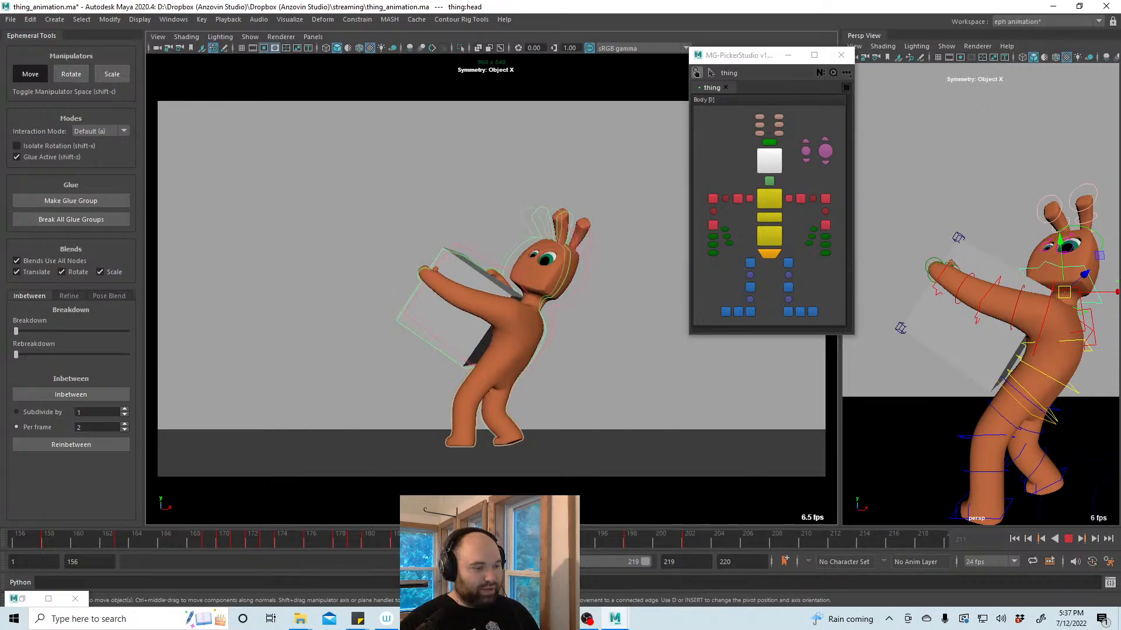
{"action": "key", "text": "alt+v"}
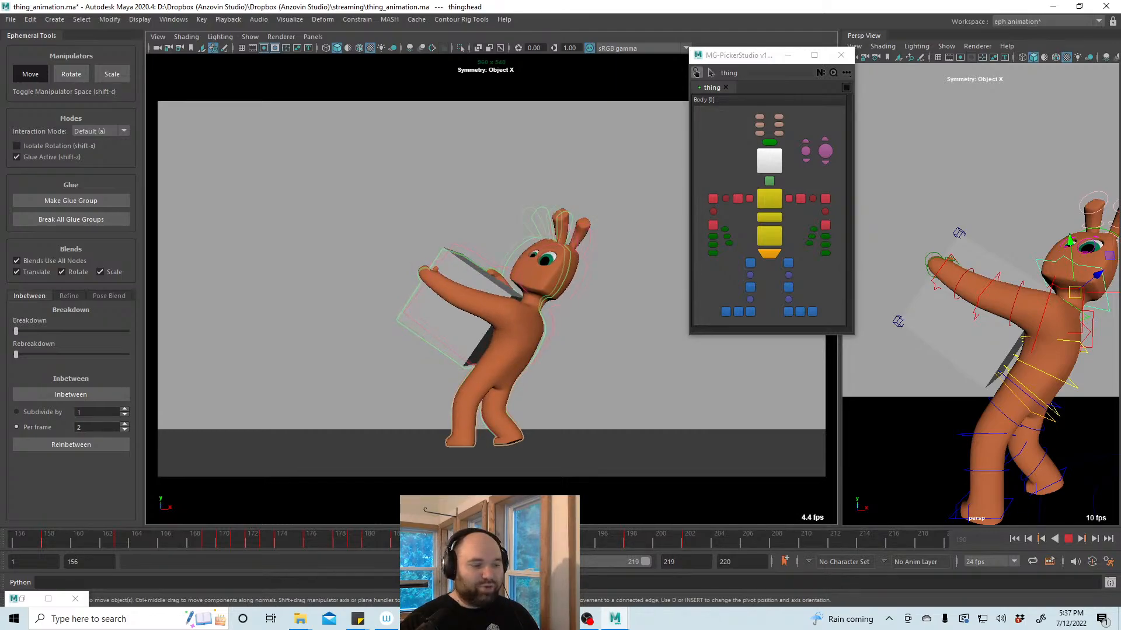
{"action": "key", "text": "alt+v"}
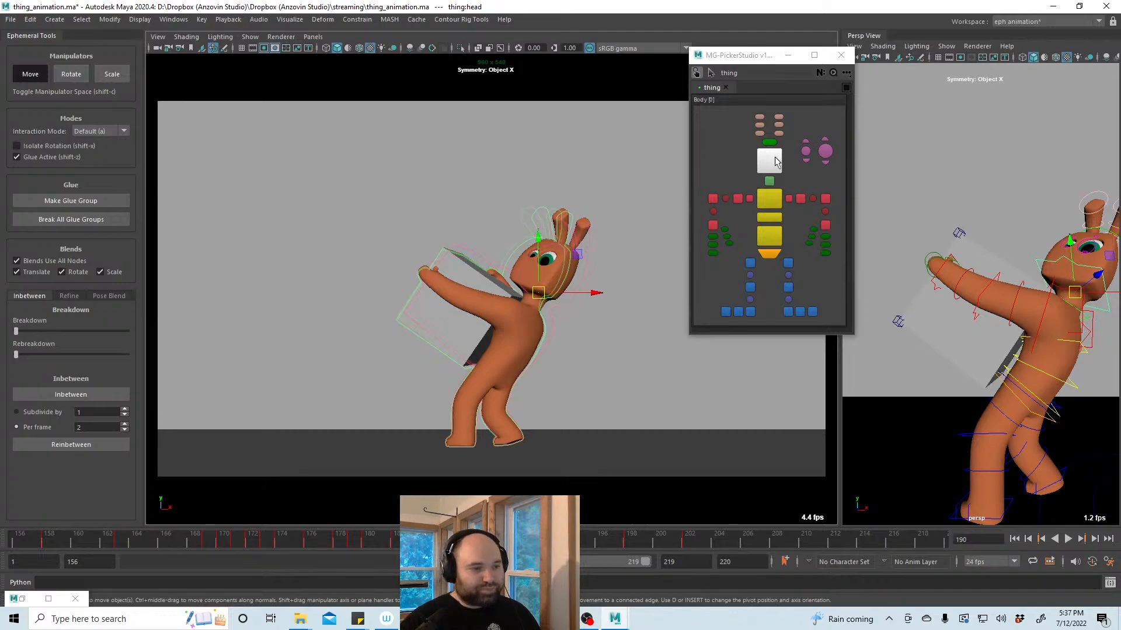
{"action": "key", "text": "alt+x"}
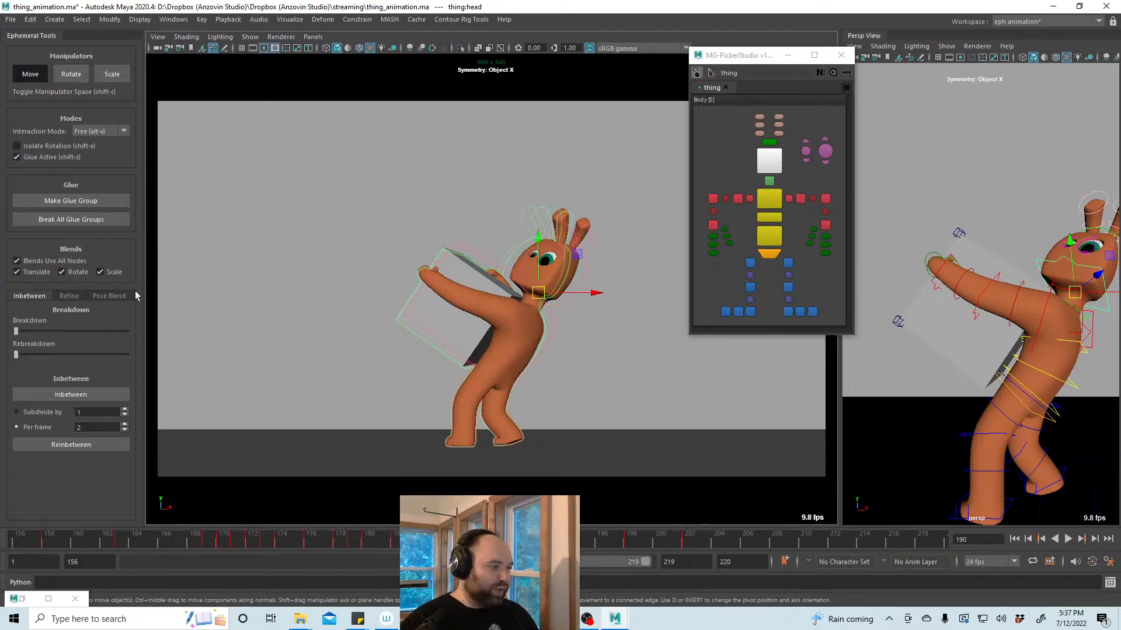
{"action": "left_click", "coordinate": [75, 297]}
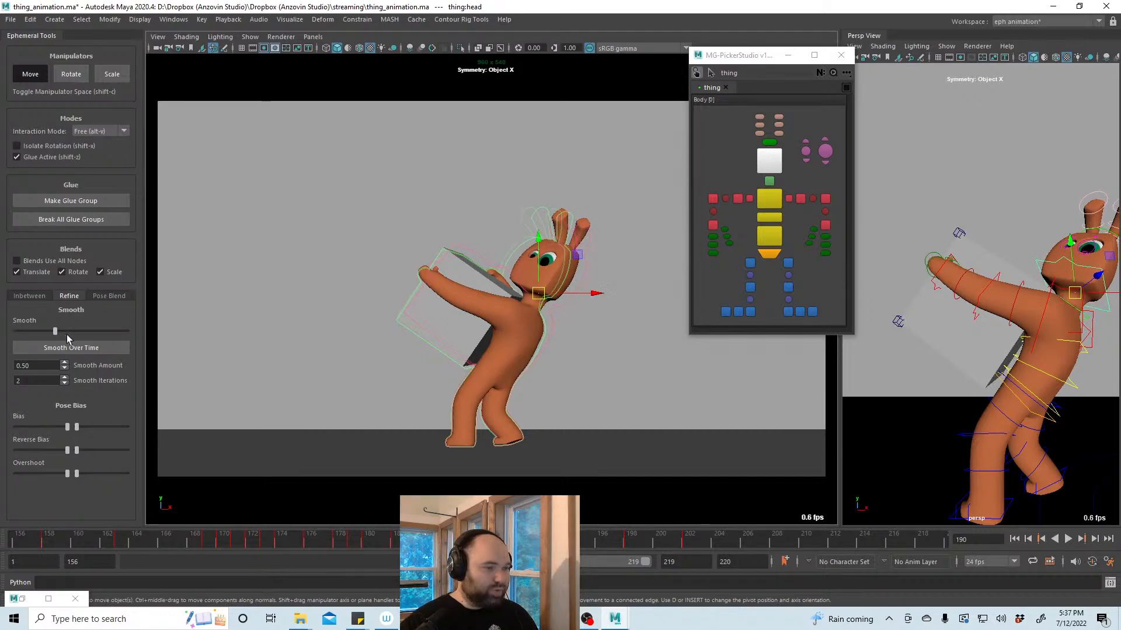
{"action": "left_click_drag", "start_coordinate": [68, 339], "coordinate": [103, 345]}
{"action": "left_click_drag", "start_coordinate": [795, 109], "coordinate": [751, 149]}
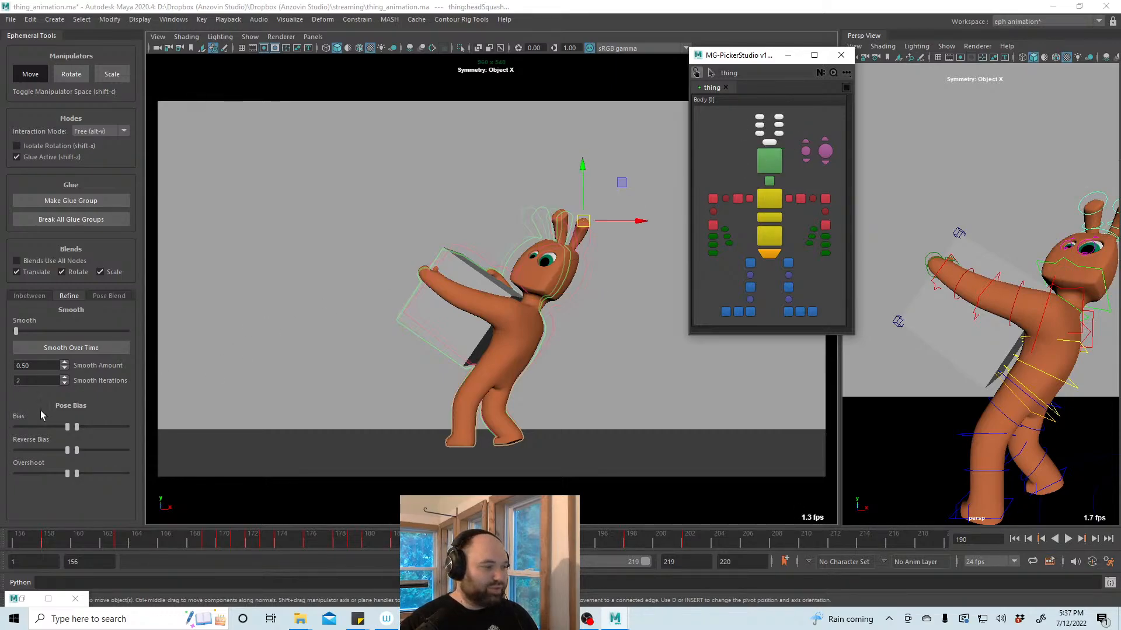
{"action": "left_click_drag", "start_coordinate": [11, 335], "coordinate": [56, 340]}
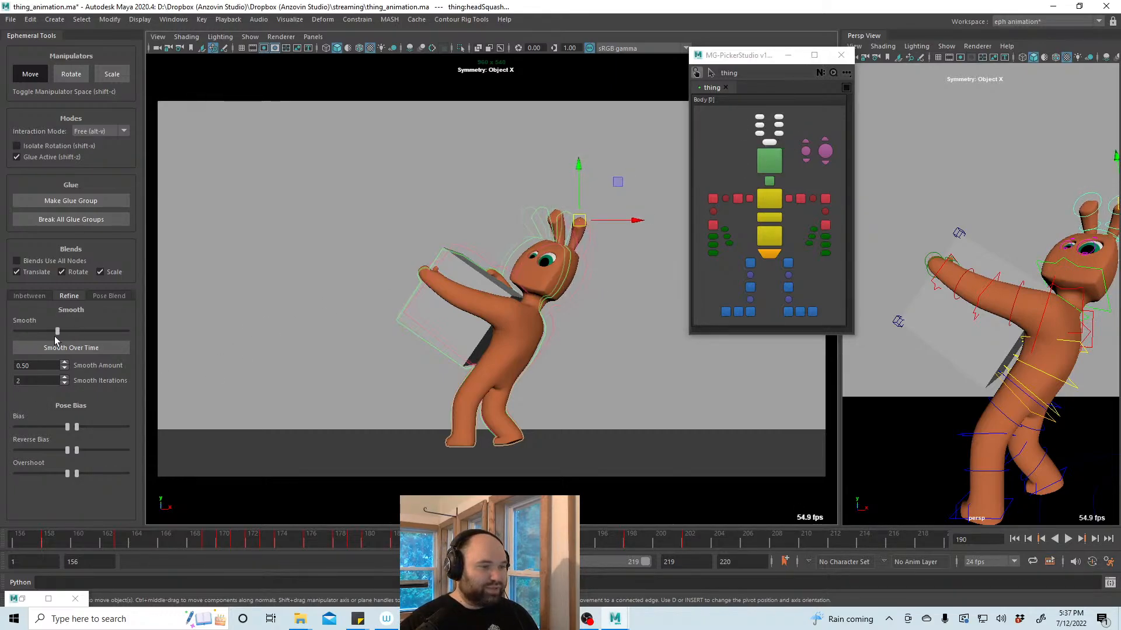
Smooth the head squash control alone on the keyed poses from frame 186 to frame 198
{"action": "key", "text": "comma"}
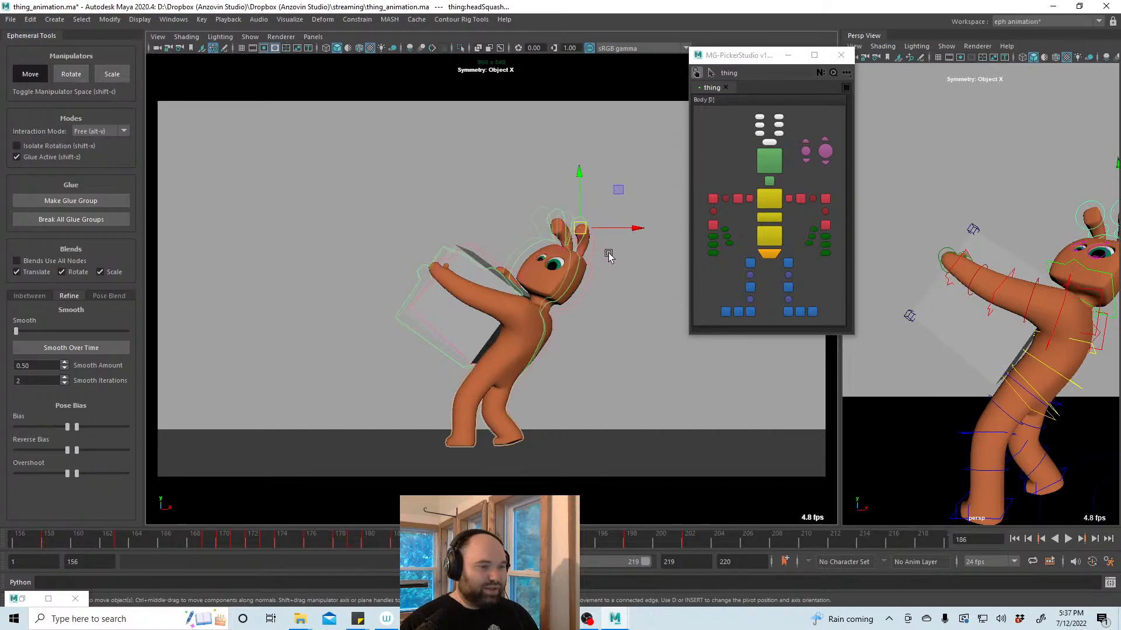
{"action": "left_click", "coordinate": [584, 249]}
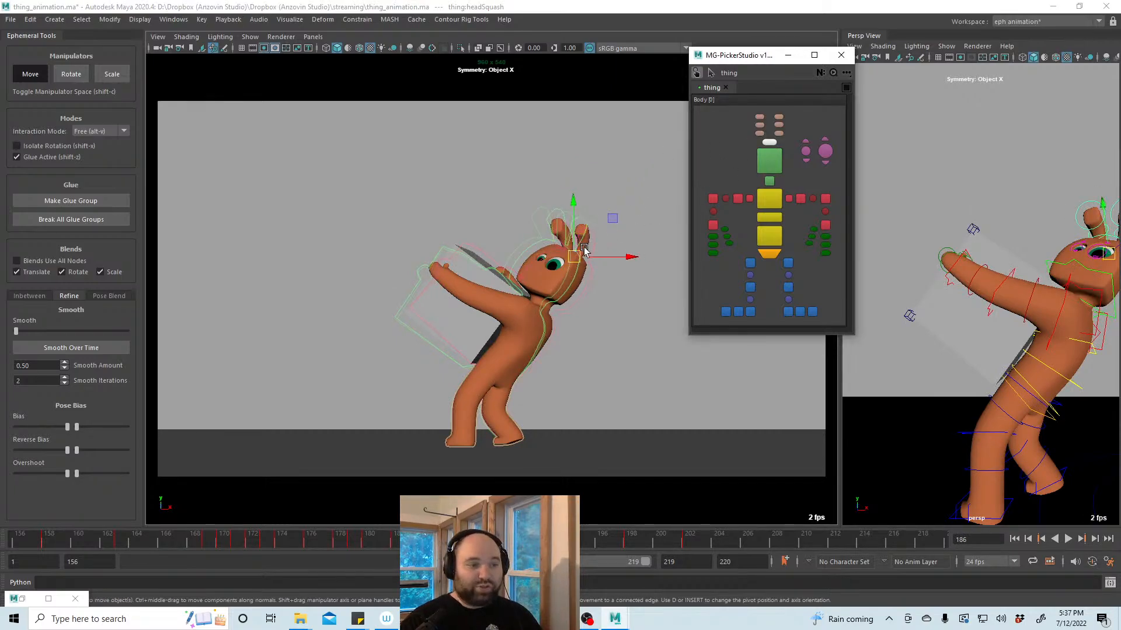
{"action": "left_click_drag", "start_coordinate": [16, 333], "coordinate": [106, 330]}
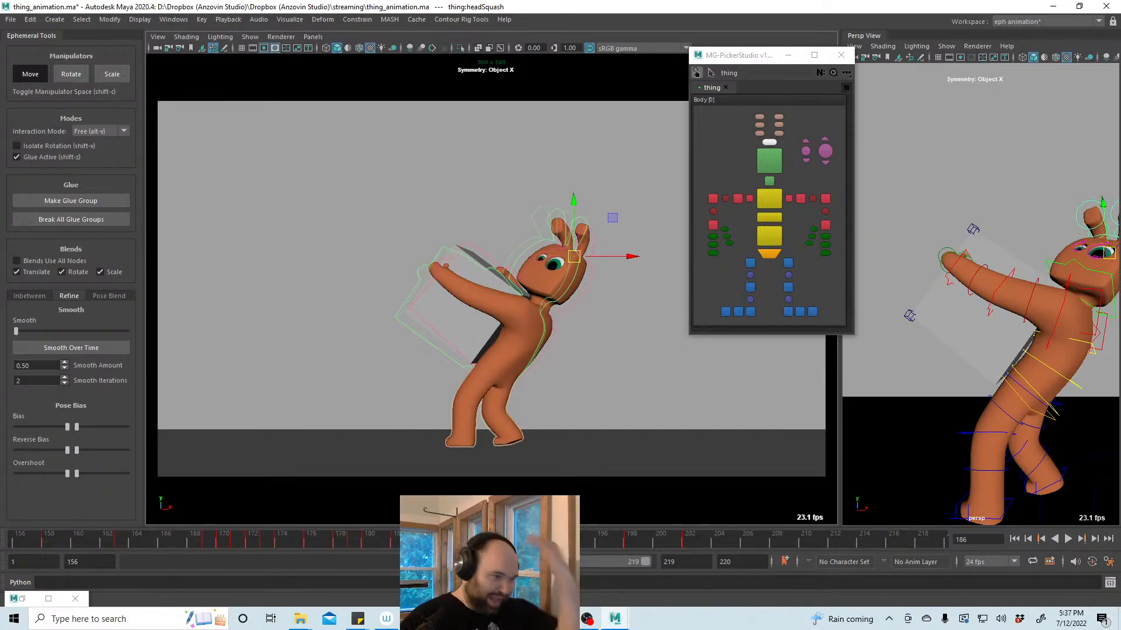
{"action": "left_click", "coordinate": [514, 544]}
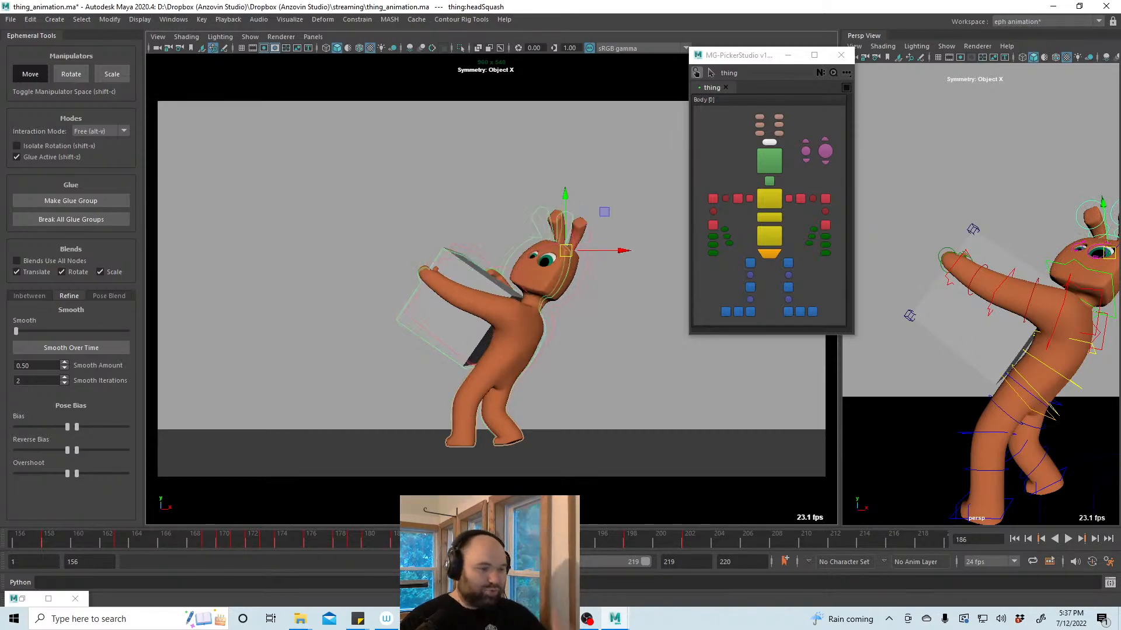
{"action": "left_click", "coordinate": [580, 543]}
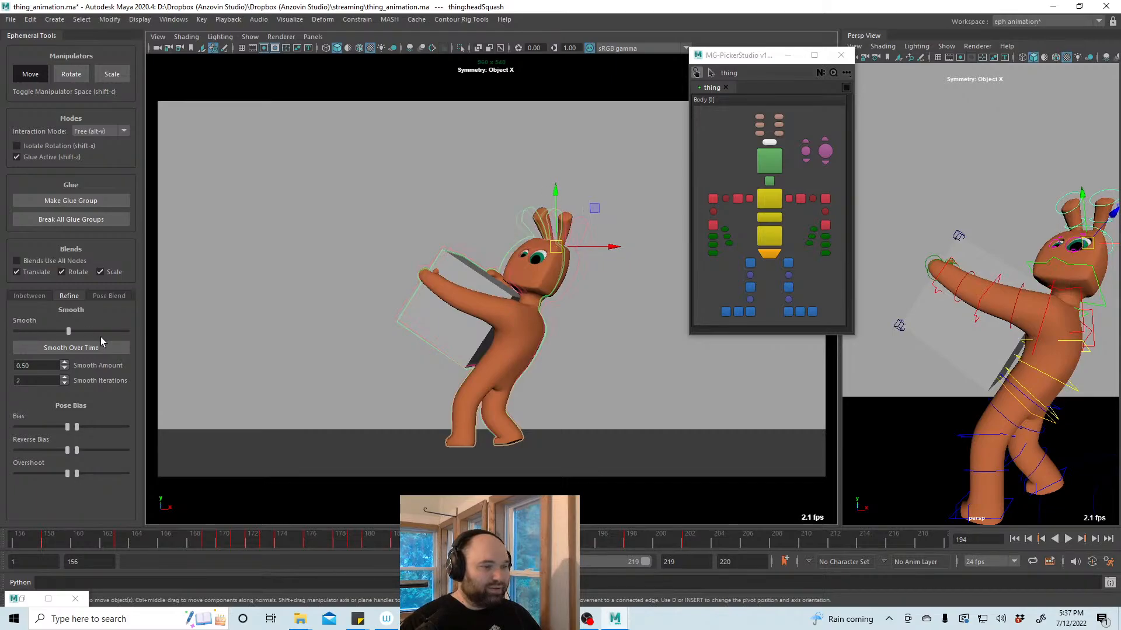
{"action": "left_click", "coordinate": [630, 542]}
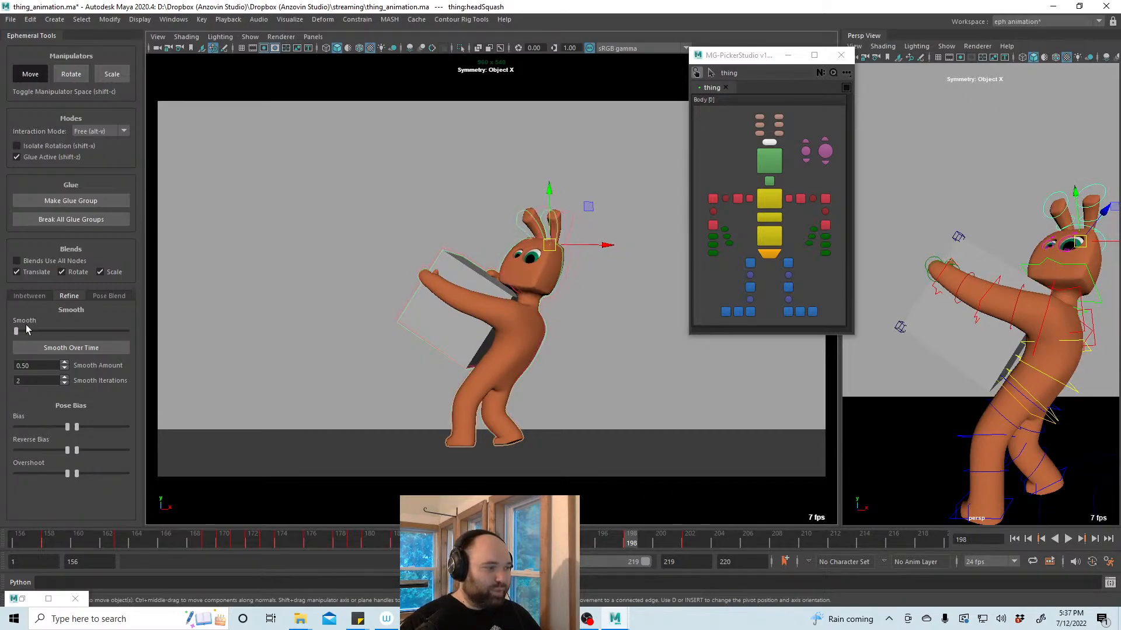
{"action": "left_click_drag", "start_coordinate": [67, 331], "coordinate": [70, 331]}
Apply Smooth Over Time to all controls of both ears across the frame range 185 to 200
{"action": "left_click_drag", "start_coordinate": [789, 110], "coordinate": [751, 137]}
{"action": "left_click", "coordinate": [514, 543]}
{"action": "key", "text": "alt+v"}
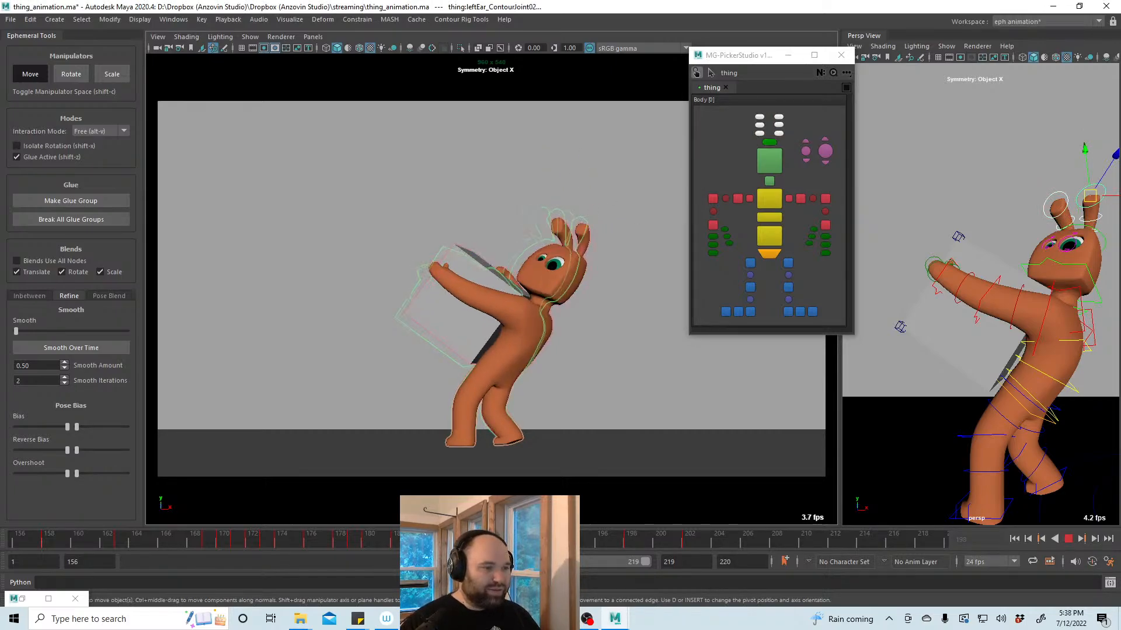
{"action": "key", "text": "alt+v"}
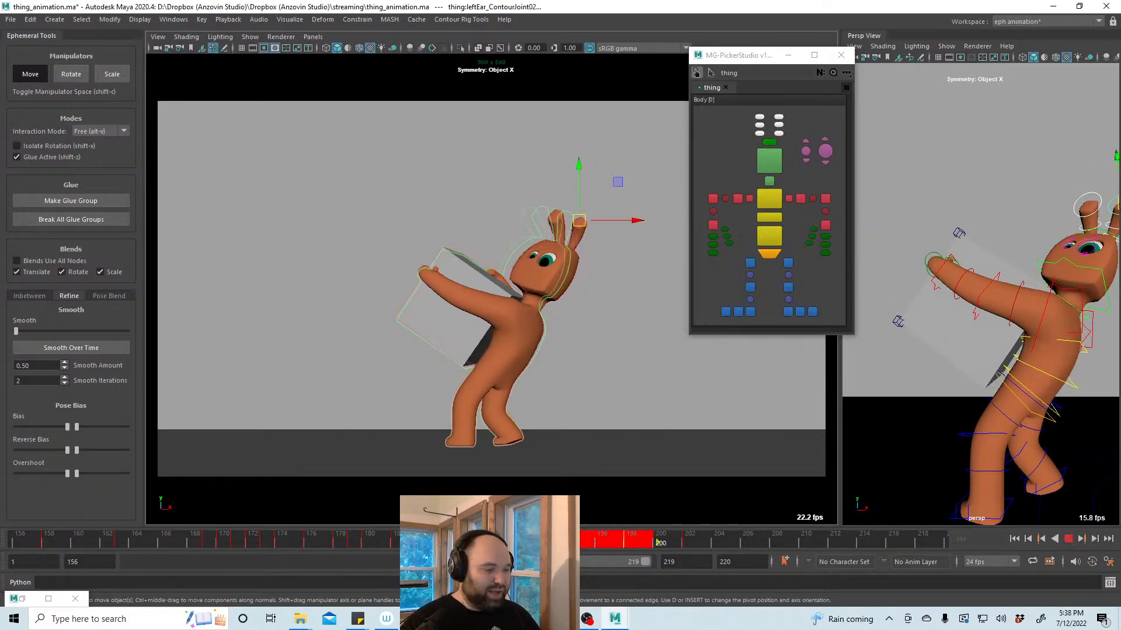
{"action": "left_click", "coordinate": [95, 349]}
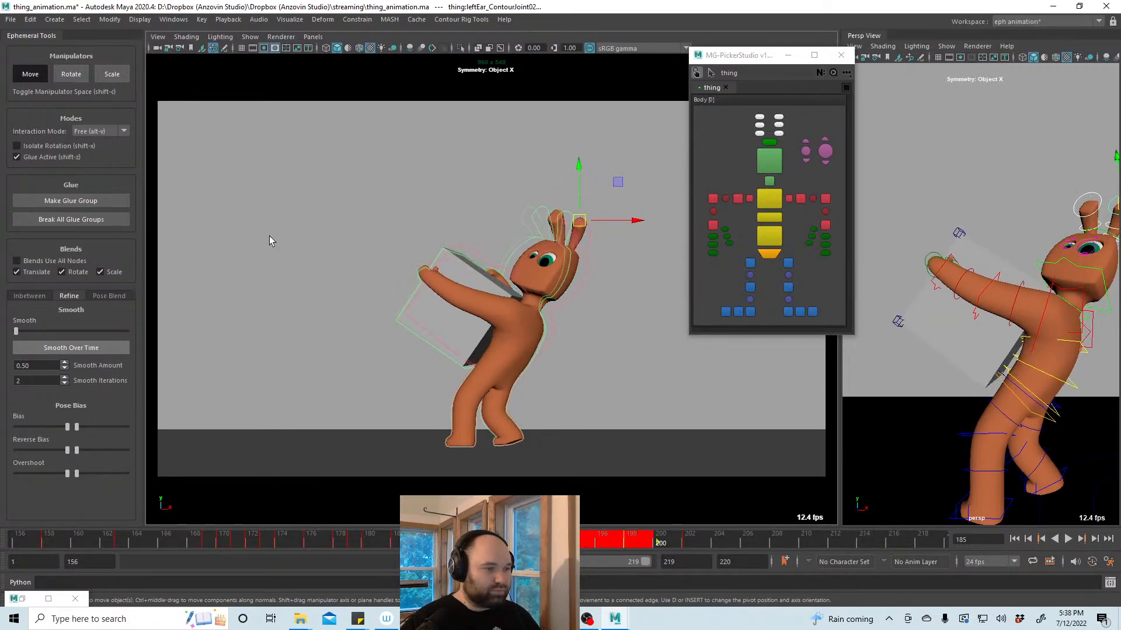
Play back the whole animation to check the smoothed ear motion
{"action": "key", "text": "alt+v"}
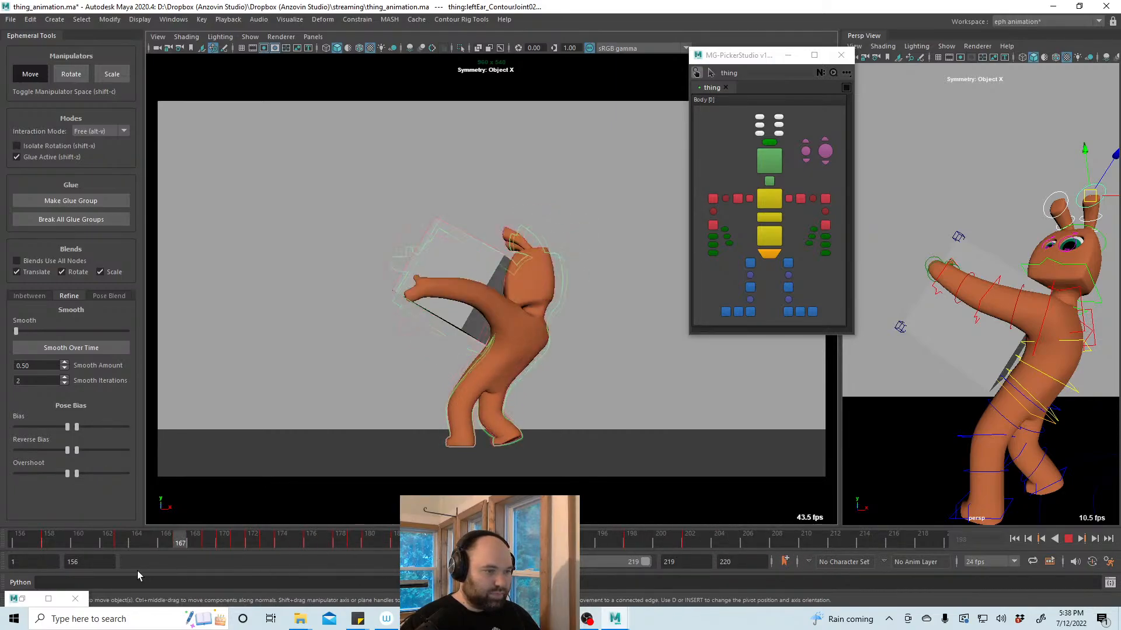
{"action": "key", "text": "alt+v"}
{"action": "left_click", "coordinate": [1070, 539]}
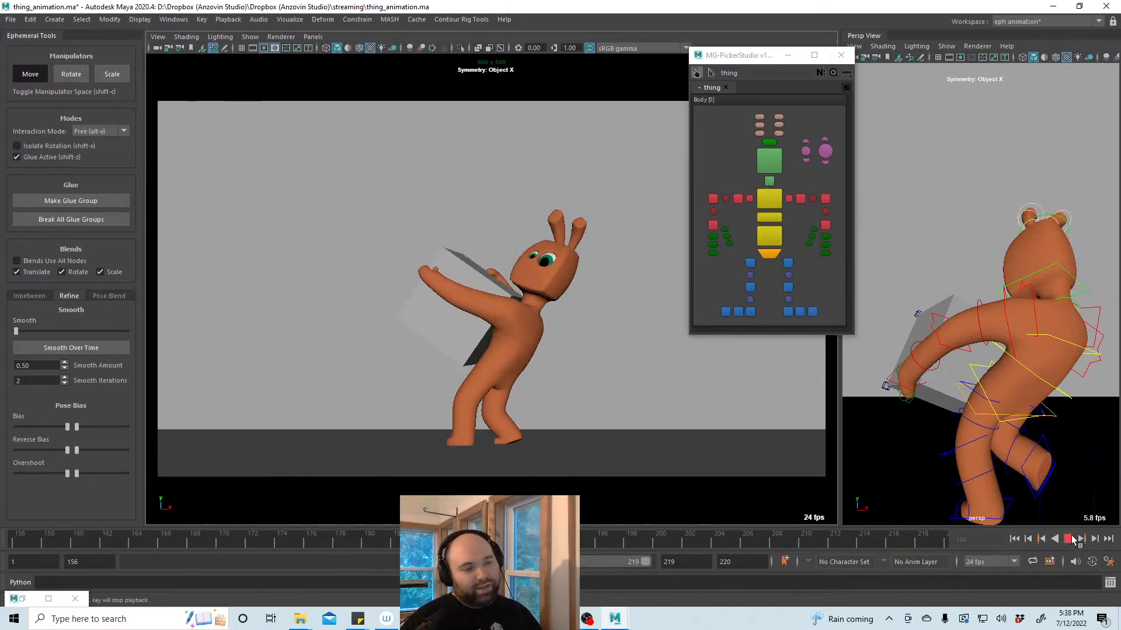
{"action": "left_click", "coordinate": [1068, 539]}
Smooth the upper spine control at frame 190 in Default mode with Blends Use All Nodes off
{"action": "left_click", "coordinate": [781, 199]}
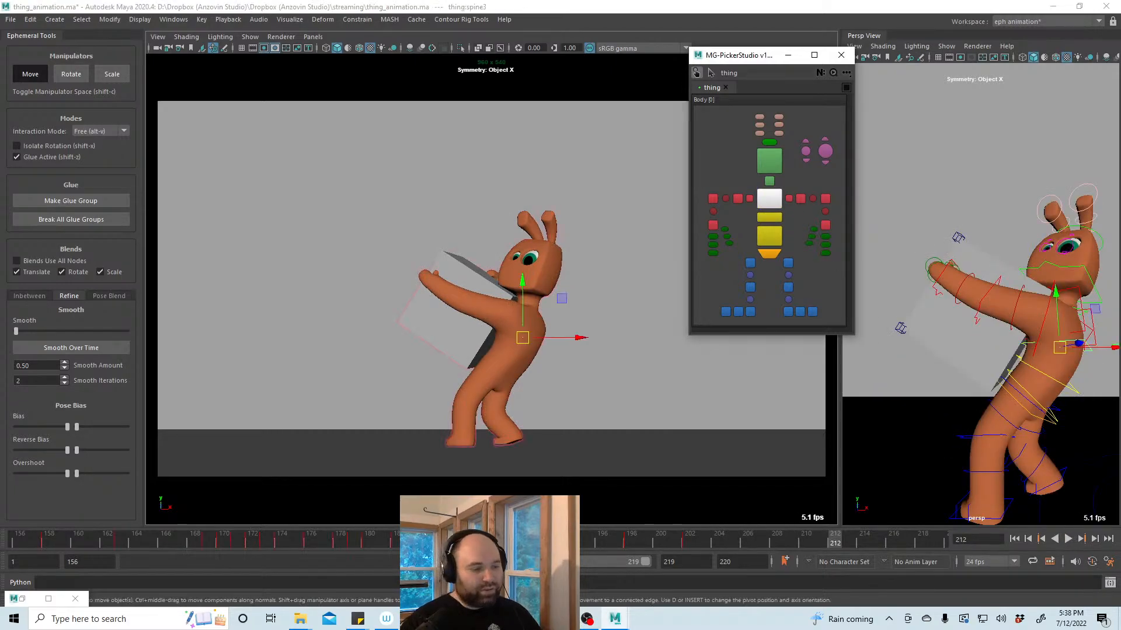
{"action": "key", "text": "alt+v"}
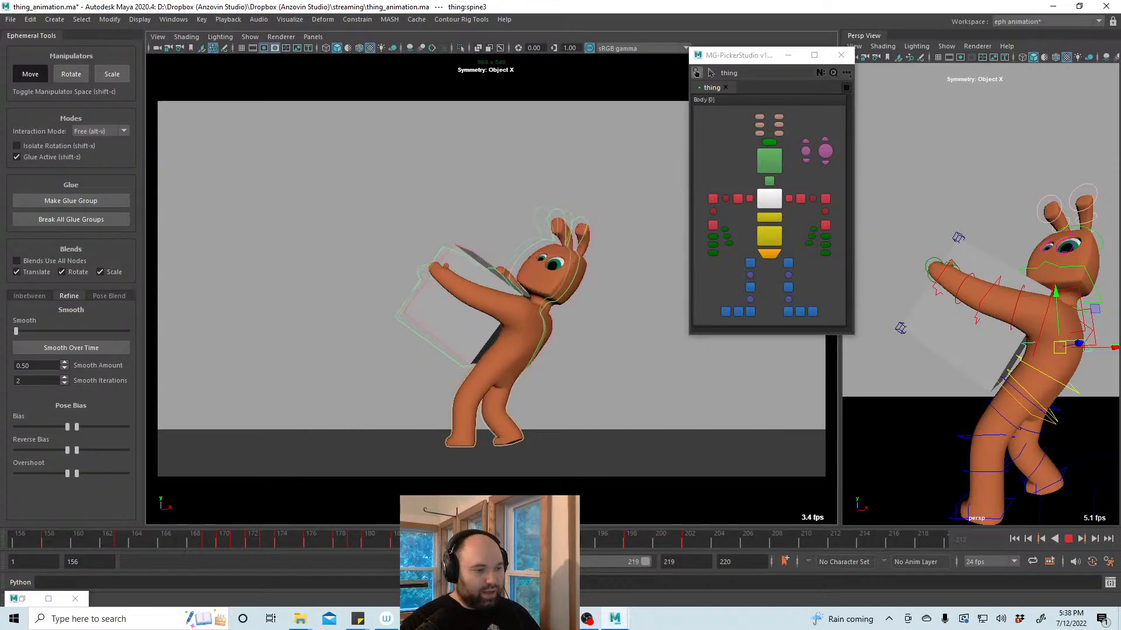
{"action": "key", "text": "alt+v"}
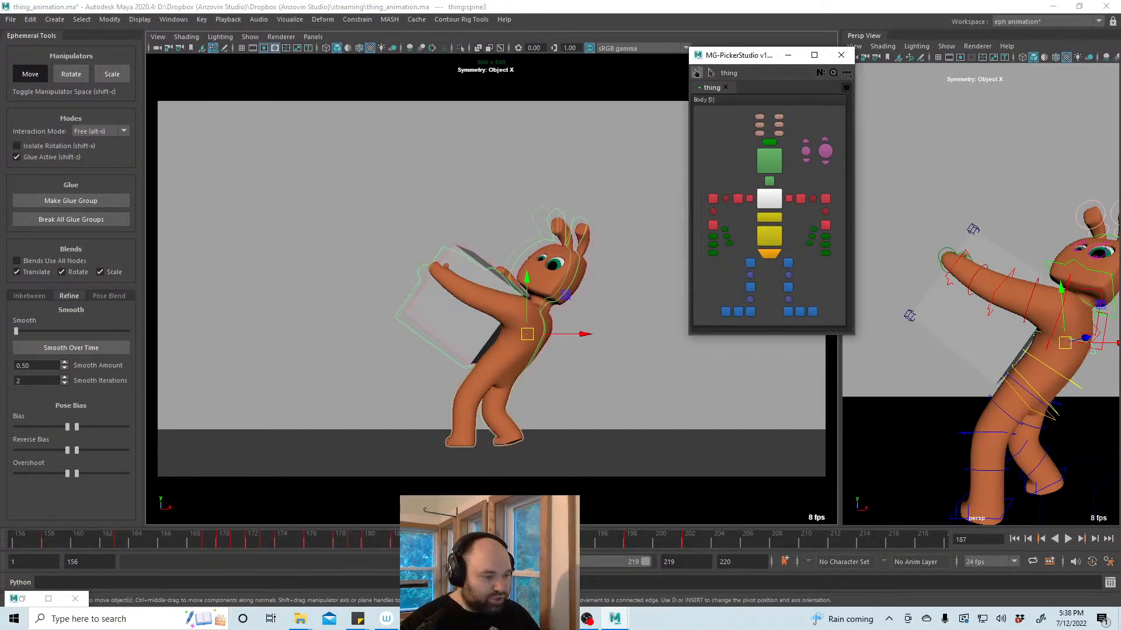
{"action": "key", "text": "alt+v"}
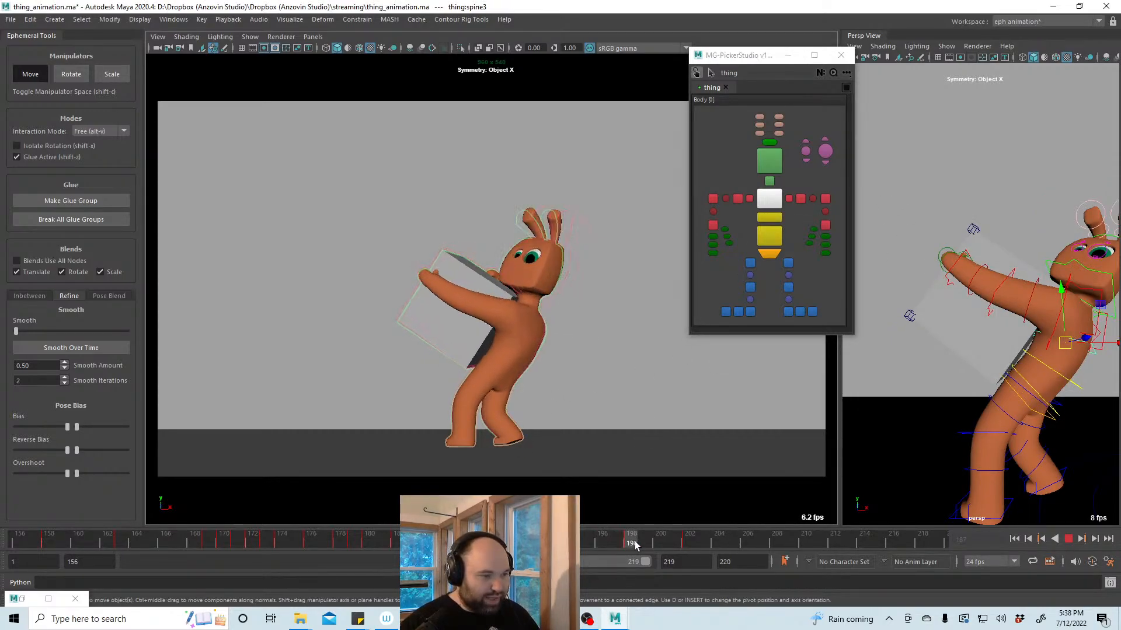
{"action": "key", "text": "alt+v"}
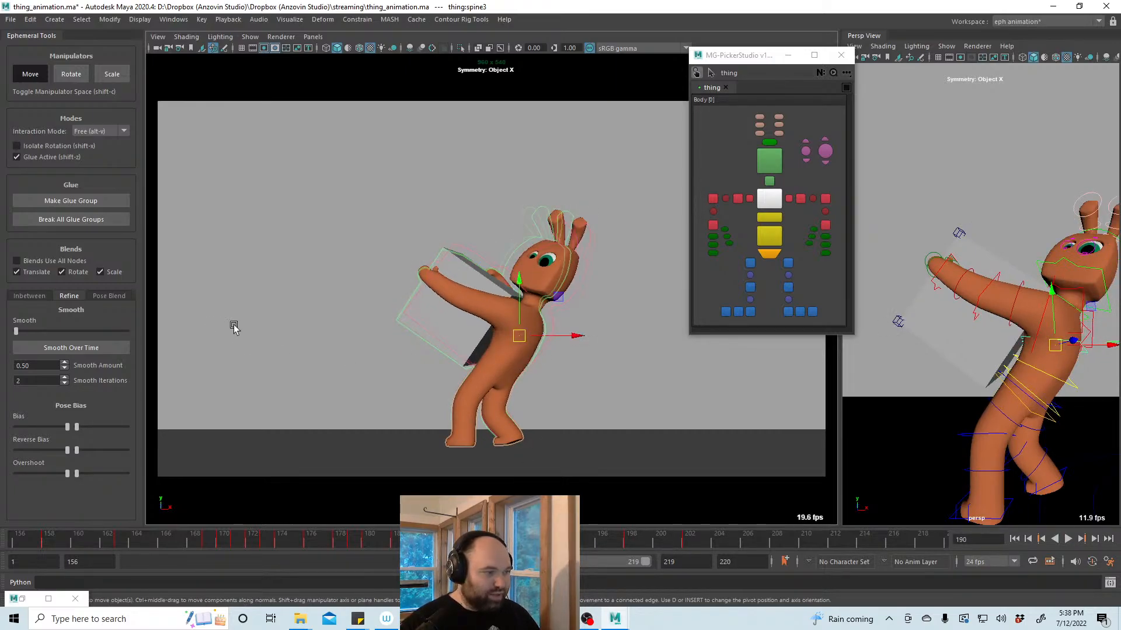
{"action": "left_click", "coordinate": [99, 131]}
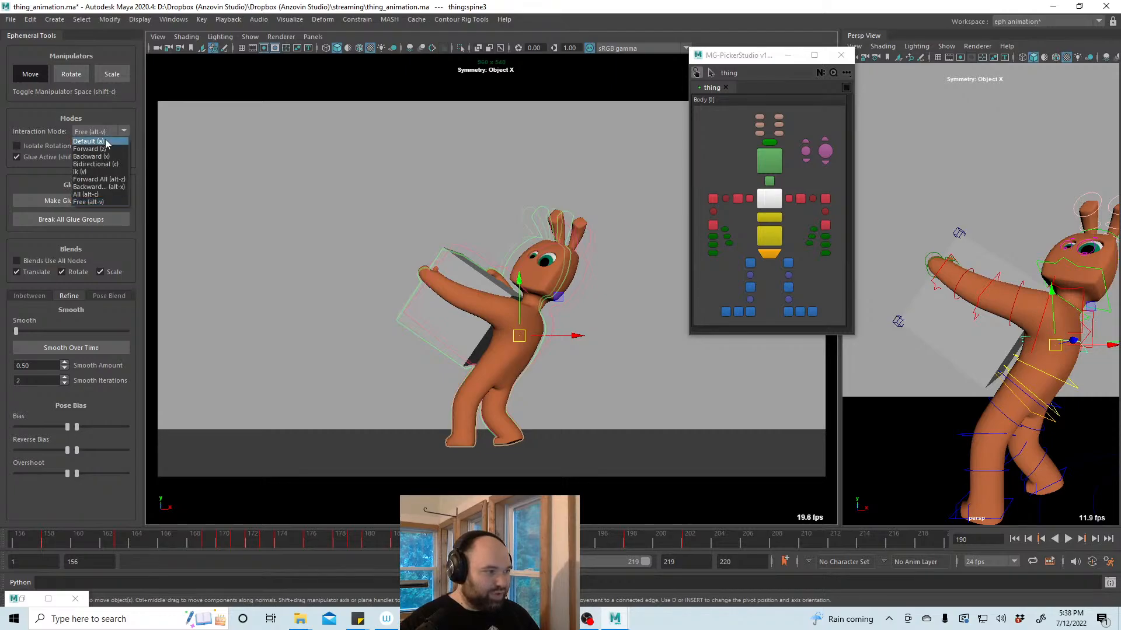
{"action": "left_click", "coordinate": [105, 143]}
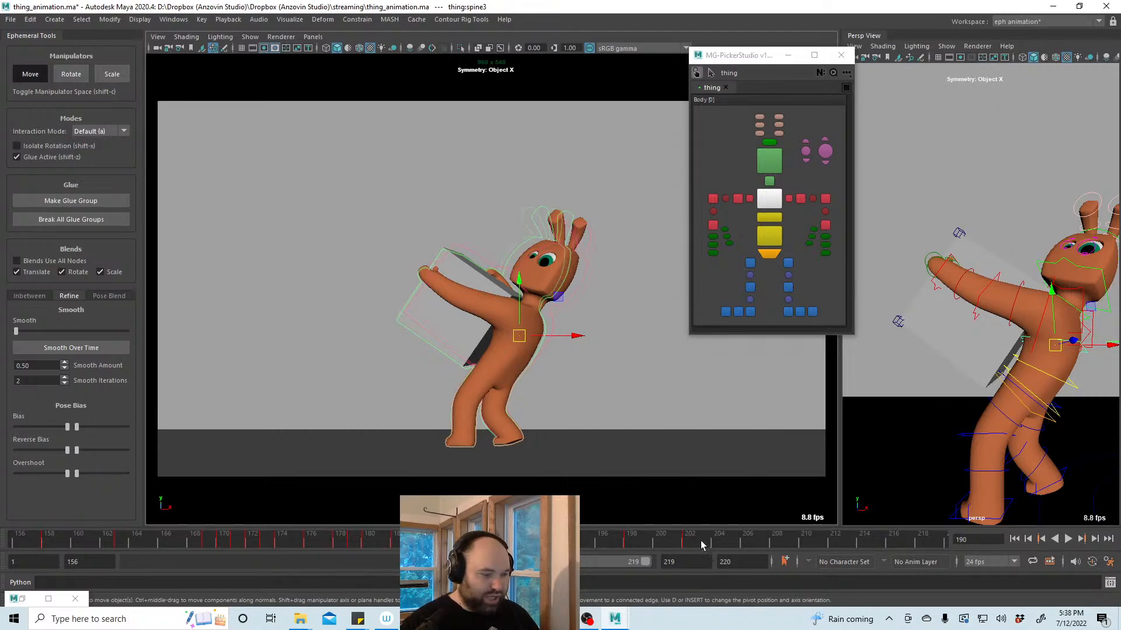
{"action": "left_click_drag", "start_coordinate": [16, 331], "coordinate": [93, 335]}
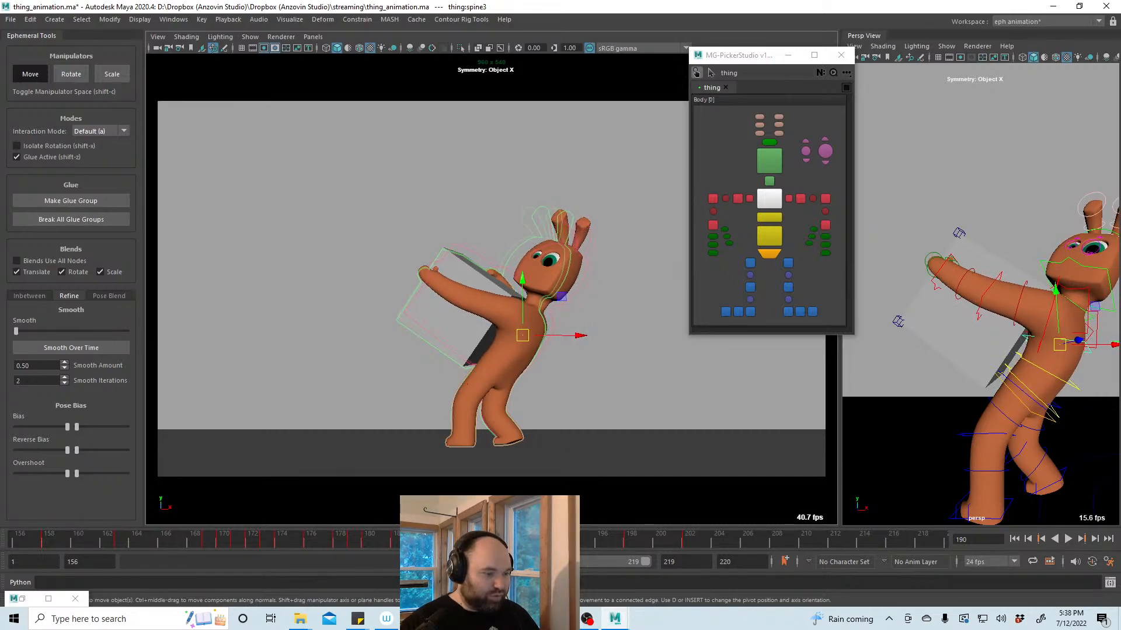
{"action": "key", "text": "alt+v"}
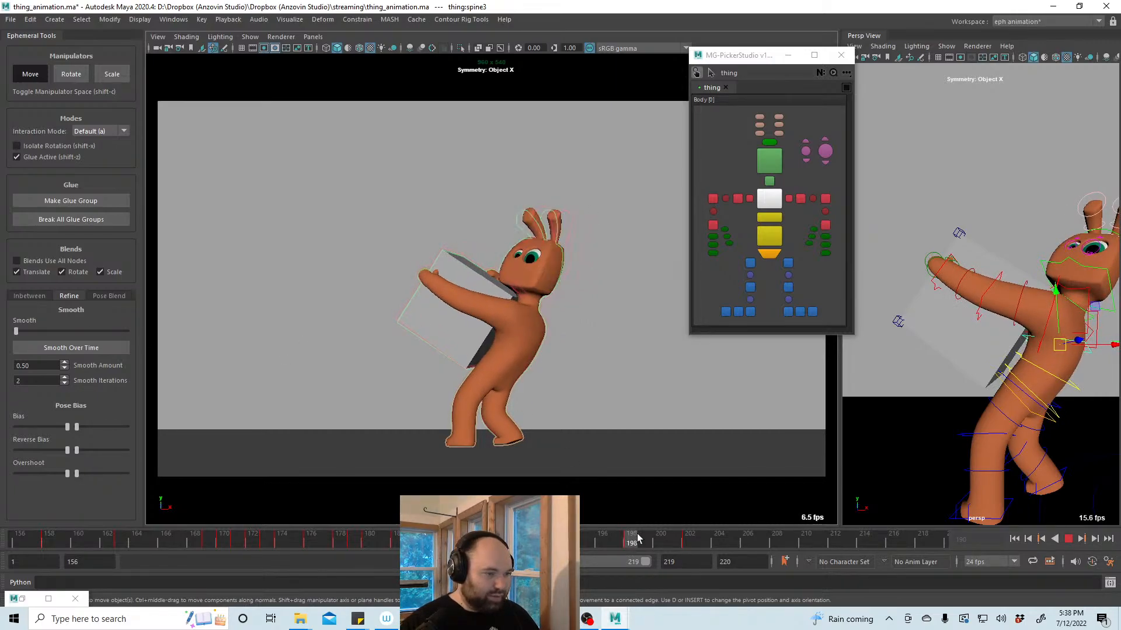
Retime the upper spine control's later keys on the timeline and snap the keys in the range ending at frame 196
{"action": "left_click_drag", "start_coordinate": [653, 543], "coordinate": [719, 544]}
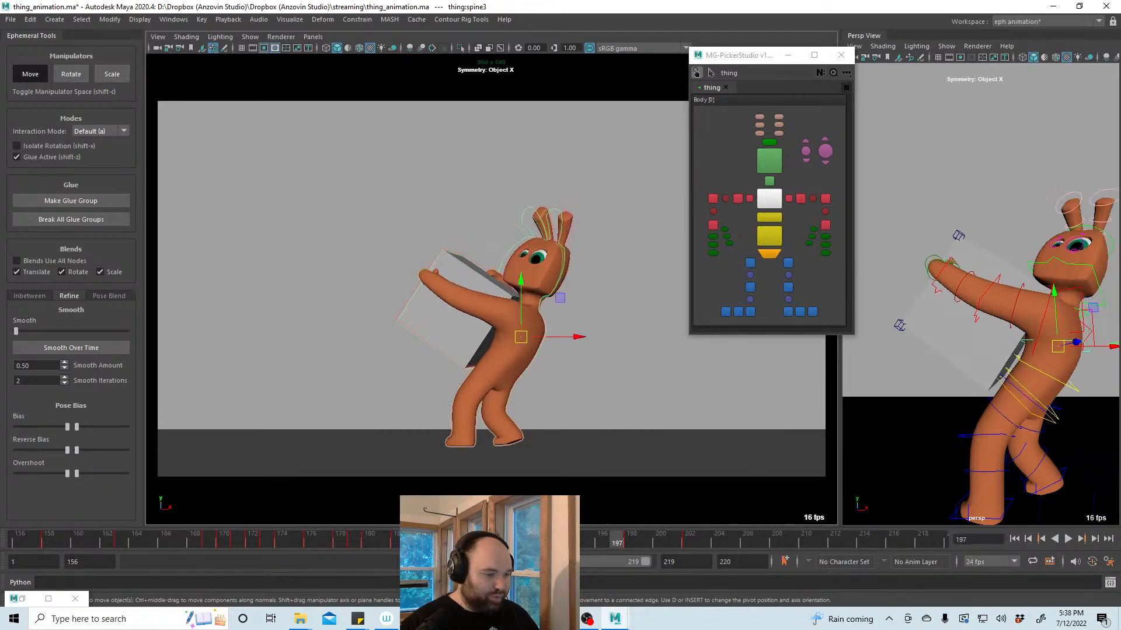
{"action": "left_click_drag", "start_coordinate": [426, 542], "coordinate": [718, 541], "text": "shift"}
{"action": "left_click_drag", "start_coordinate": [573, 542], "coordinate": [559, 542]}
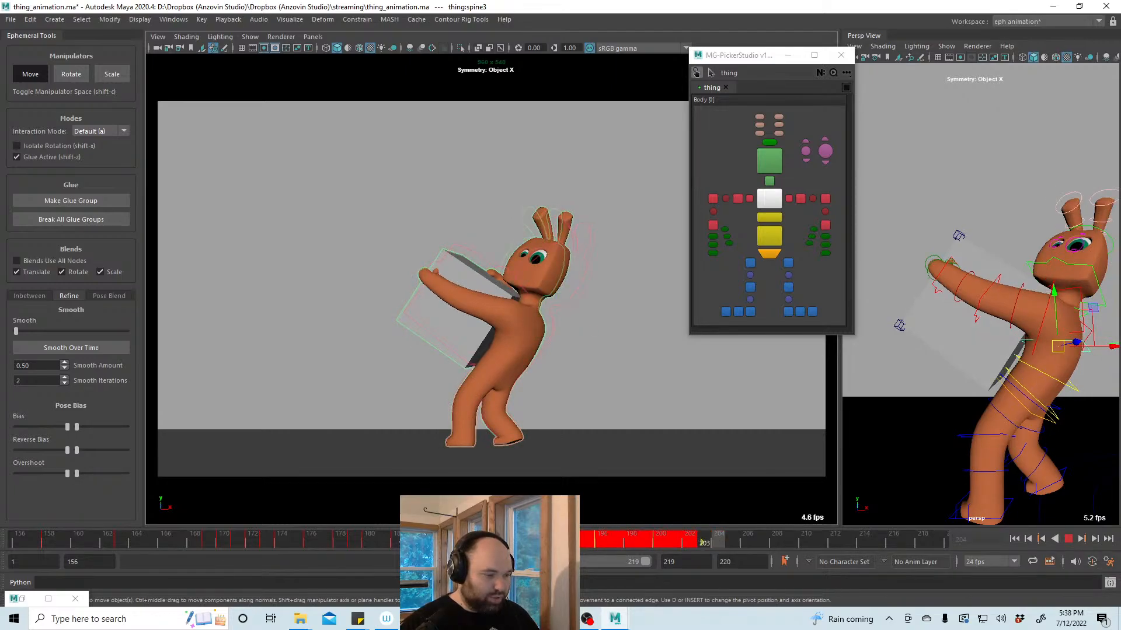
{"action": "left_click_drag", "start_coordinate": [268, 543], "coordinate": [732, 543]}
{"action": "left_click_drag", "start_coordinate": [446, 542], "coordinate": [733, 542], "text": "shift"}
{"action": "left_click_drag", "start_coordinate": [590, 541], "coordinate": [606, 540]}
{"action": "left_click", "coordinate": [393, 547]}
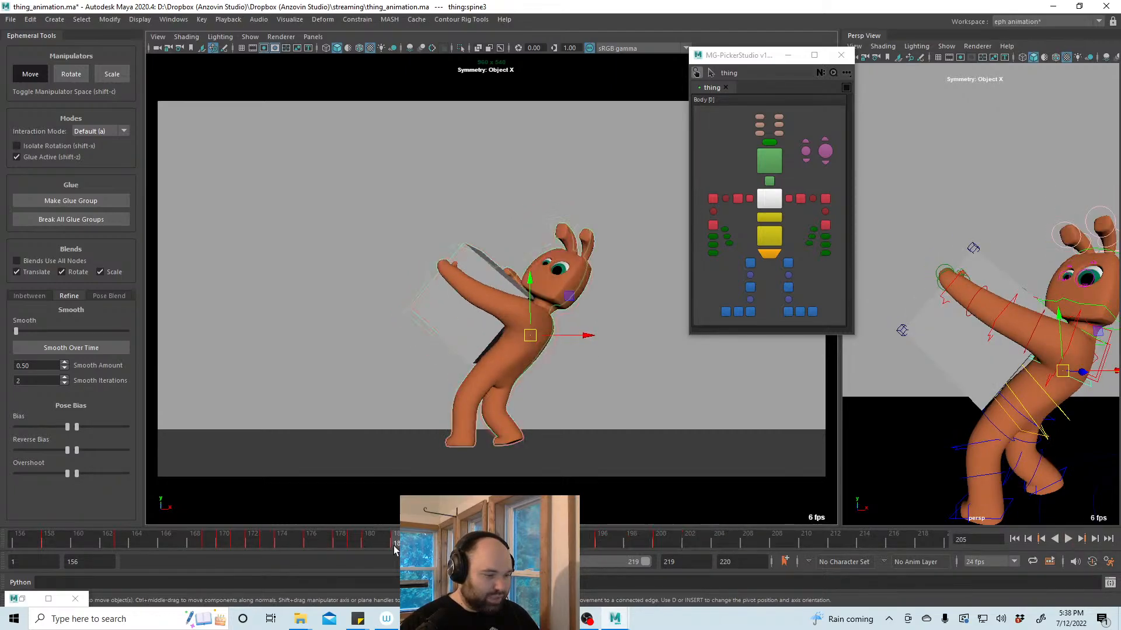
{"action": "left_click_drag", "start_coordinate": [409, 545], "coordinate": [599, 543], "text": "shift"}
{"action": "right_click", "coordinate": [622, 541]}
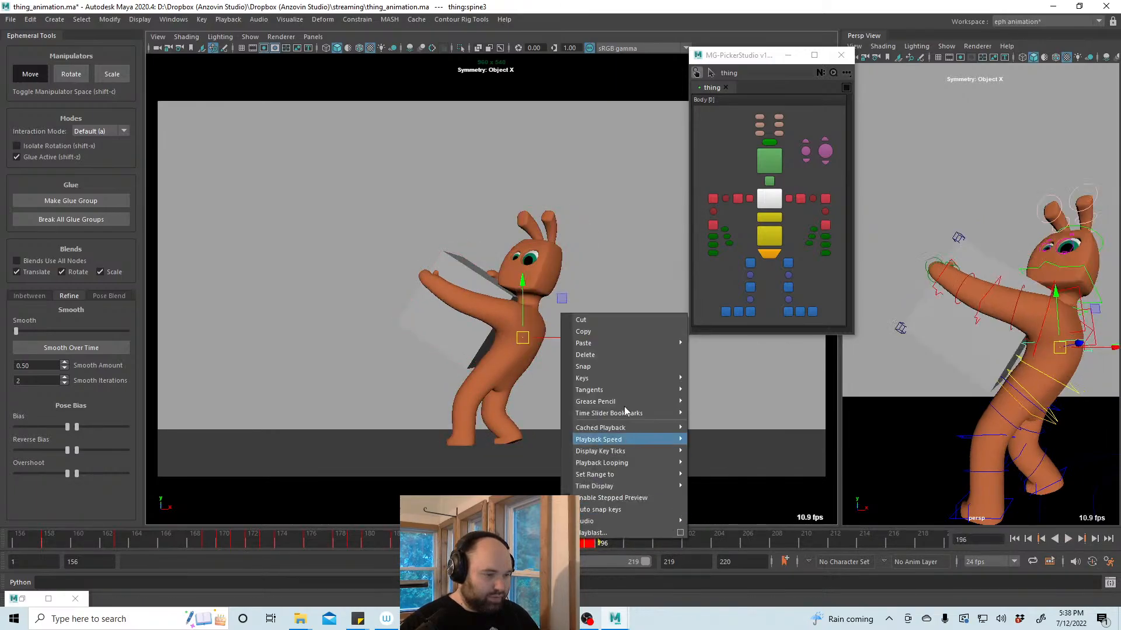
{"action": "left_click", "coordinate": [618, 366]}
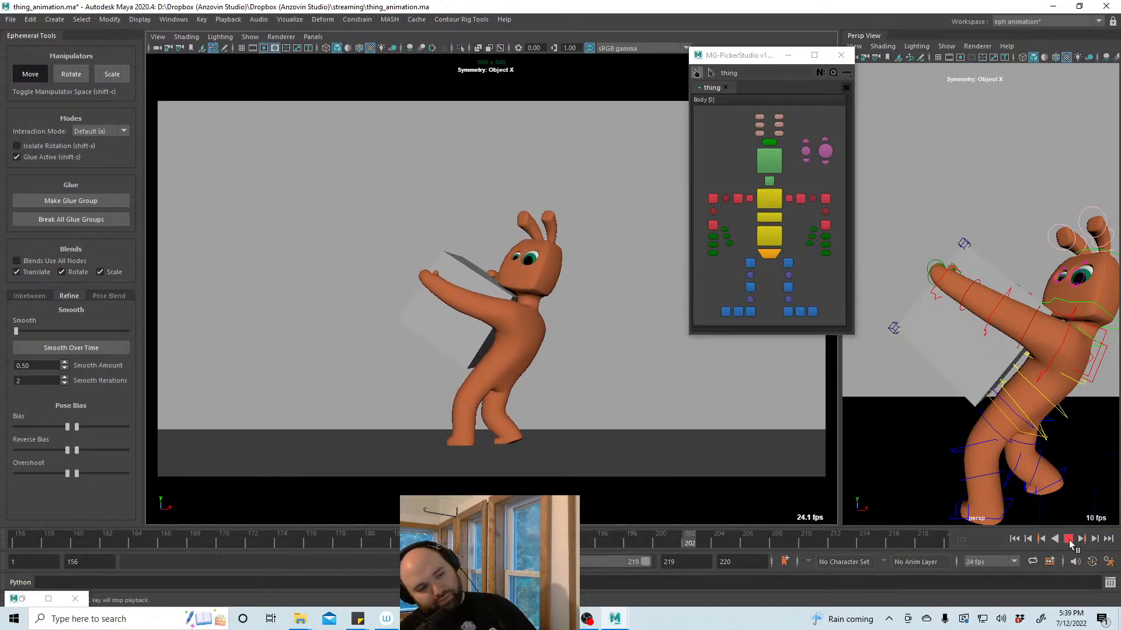
Apply Smooth Over Time in Free mode to the head, head squash and all ear controls across about frames 179 to 186
{"action": "left_click", "coordinate": [1069, 541]}
{"action": "left_click", "coordinate": [770, 162]}
{"action": "left_click_drag", "start_coordinate": [370, 543], "coordinate": [471, 541]}
{"action": "left_click_drag", "start_coordinate": [754, 174], "coordinate": [778, 107]}
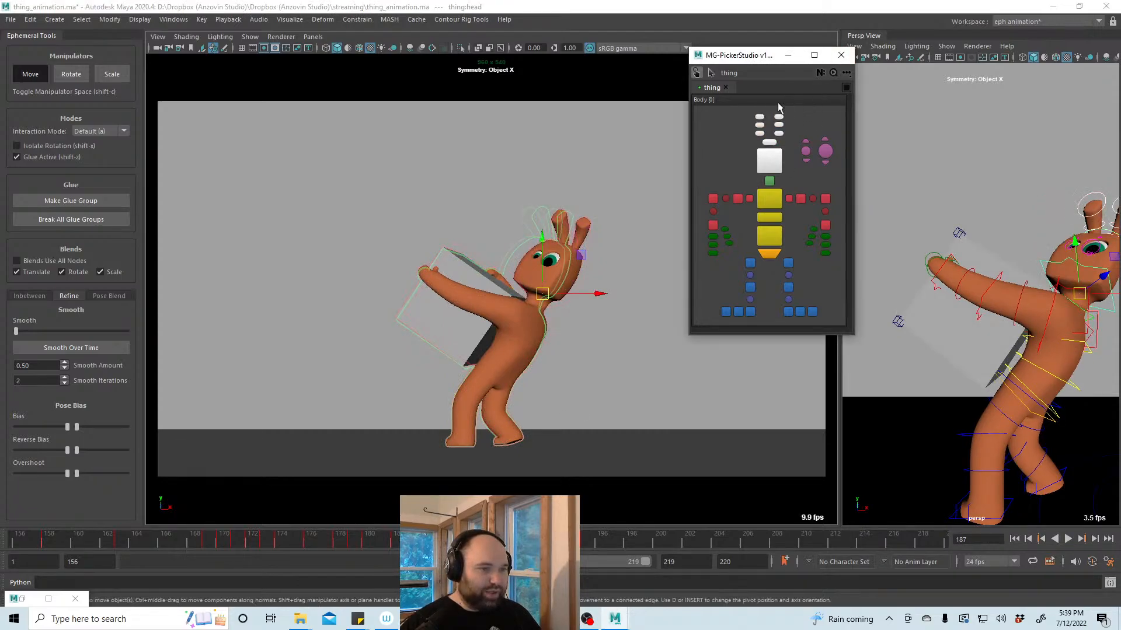
{"action": "key", "text": "alt+v"}
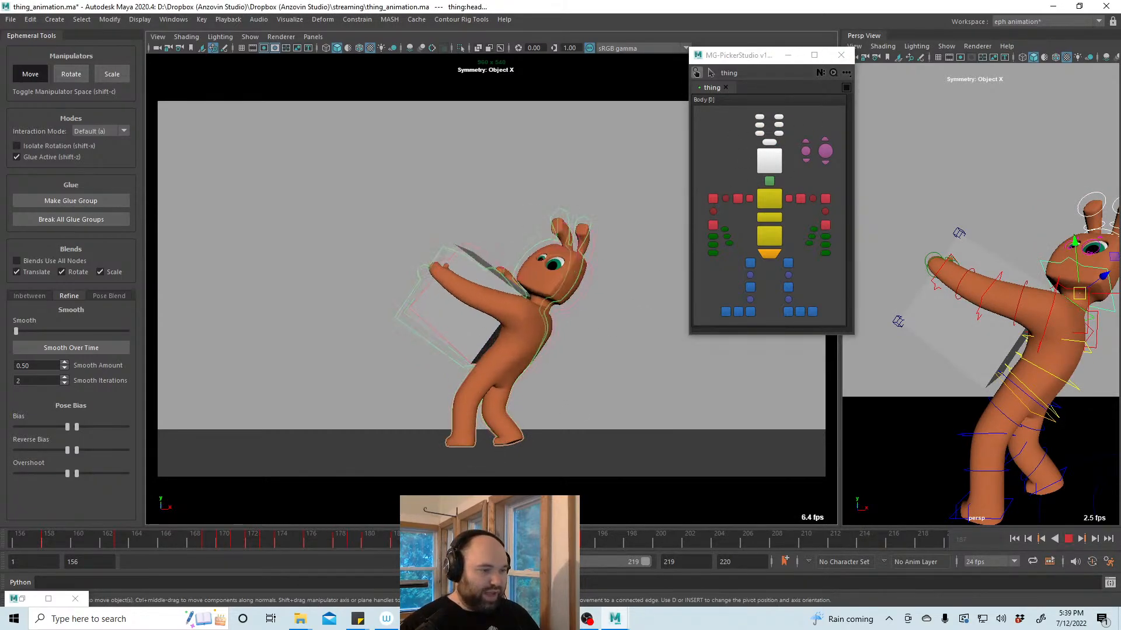
{"action": "key", "text": "alt+v"}
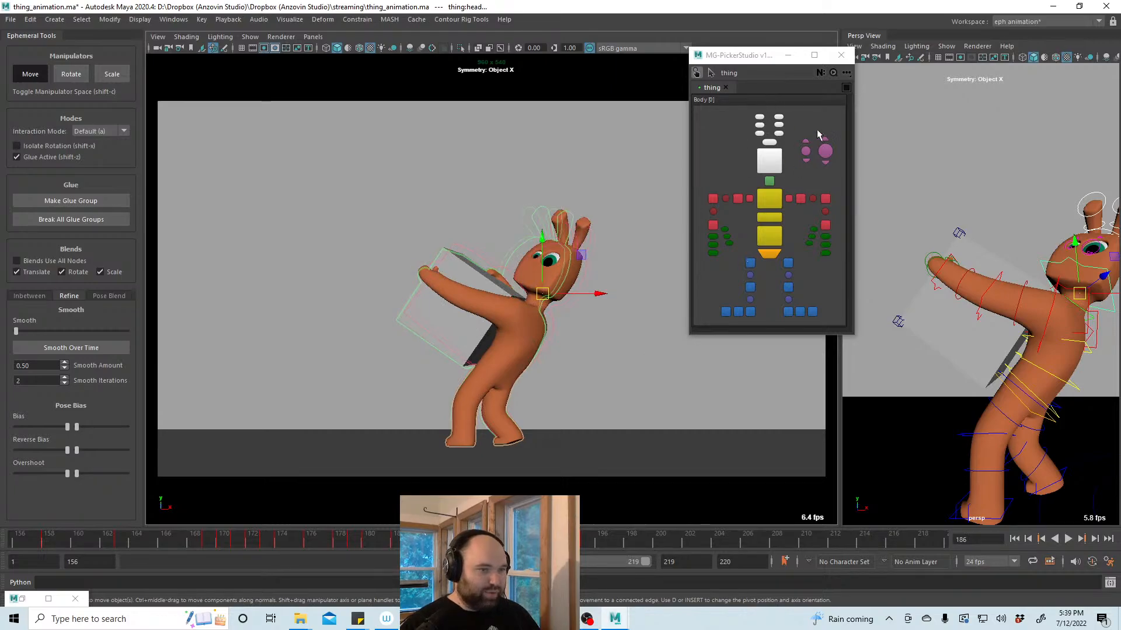
{"action": "left_click_drag", "start_coordinate": [457, 543], "coordinate": [363, 542], "text": "shift"}
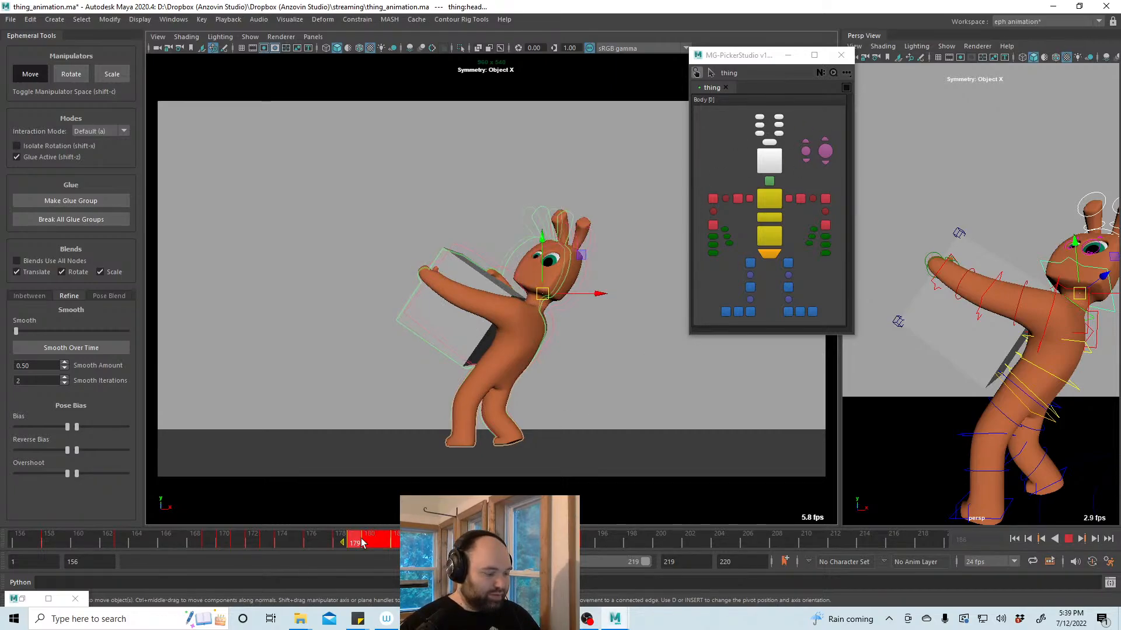
{"action": "key", "text": "alt+v"}
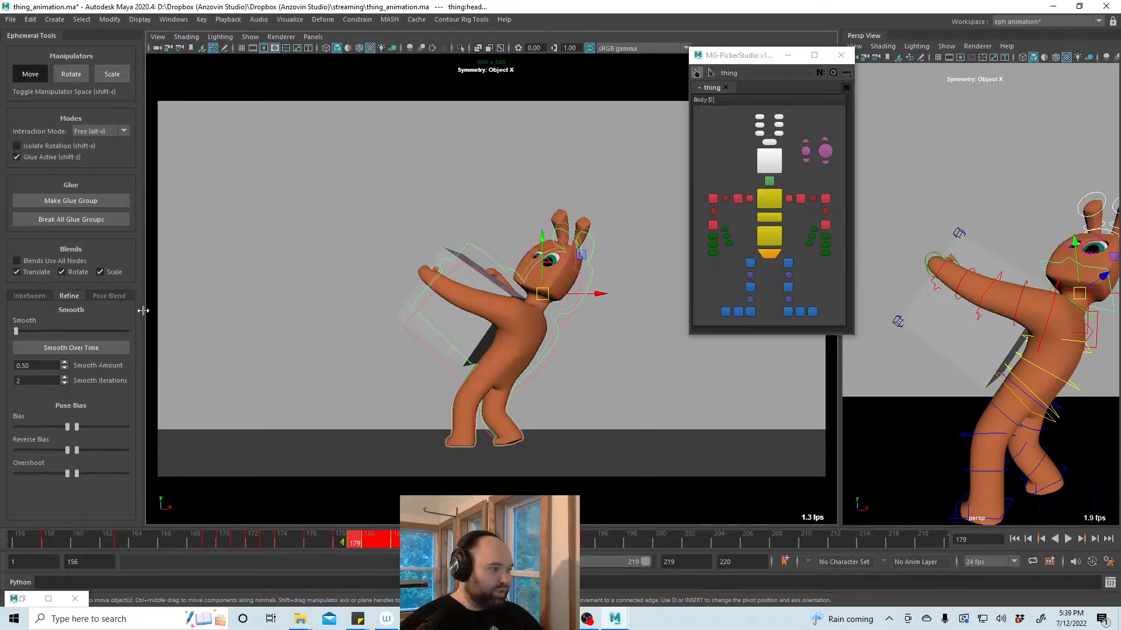
{"action": "left_click", "coordinate": [72, 348]}
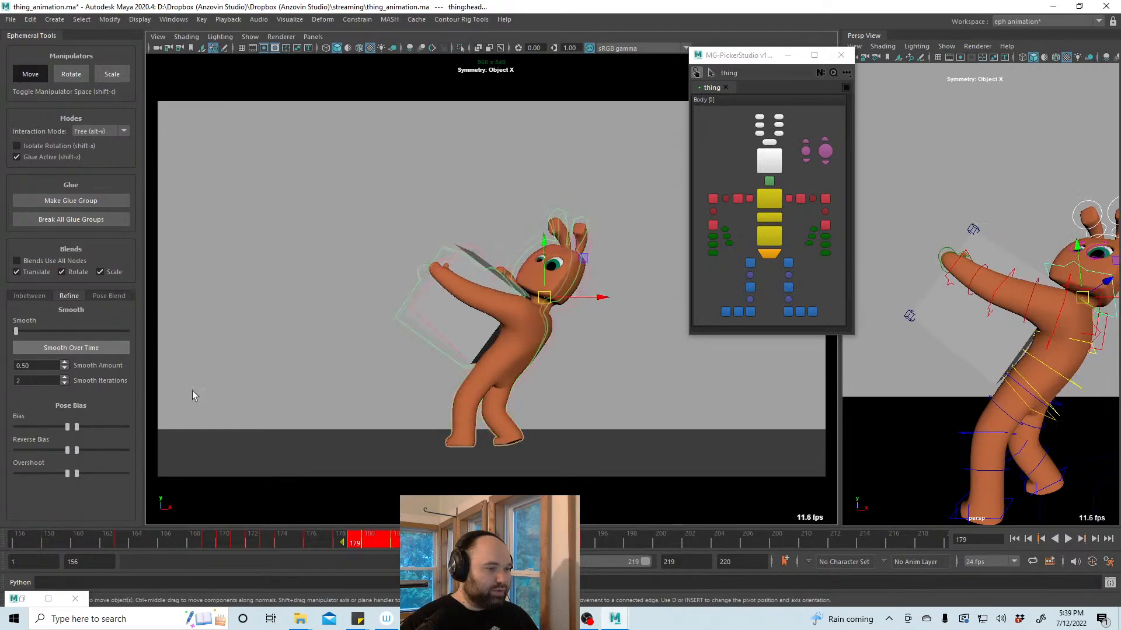
Scrub and play the animation to check the smoothing of the head and ears
{"action": "key", "text": "alt+v"}
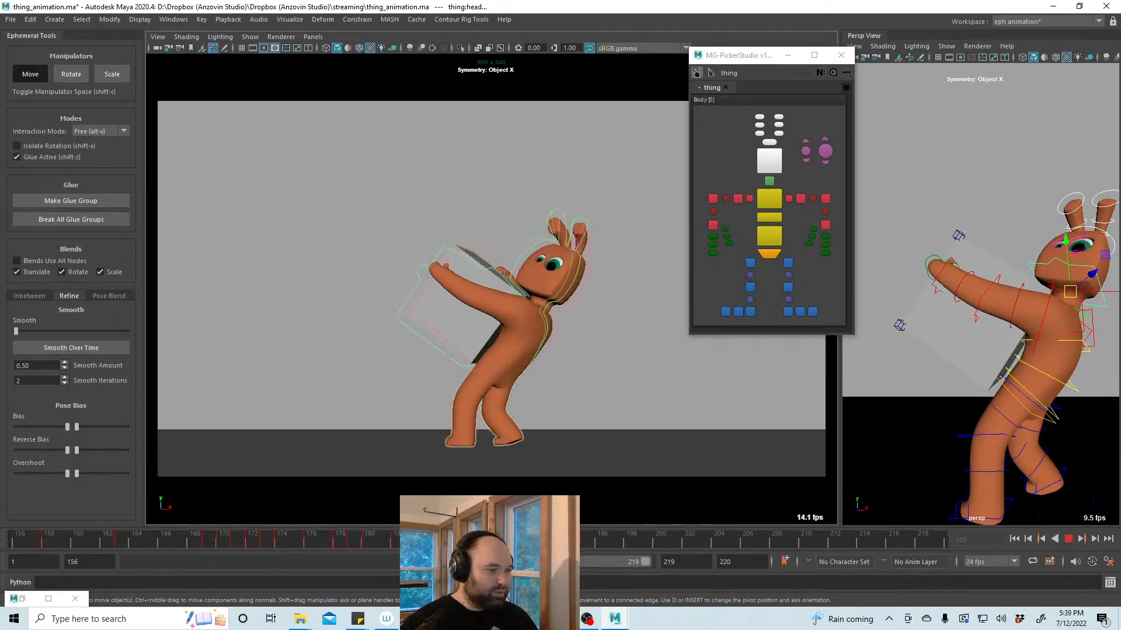
{"action": "left_click_drag", "start_coordinate": [641, 565], "coordinate": [79, 554]}
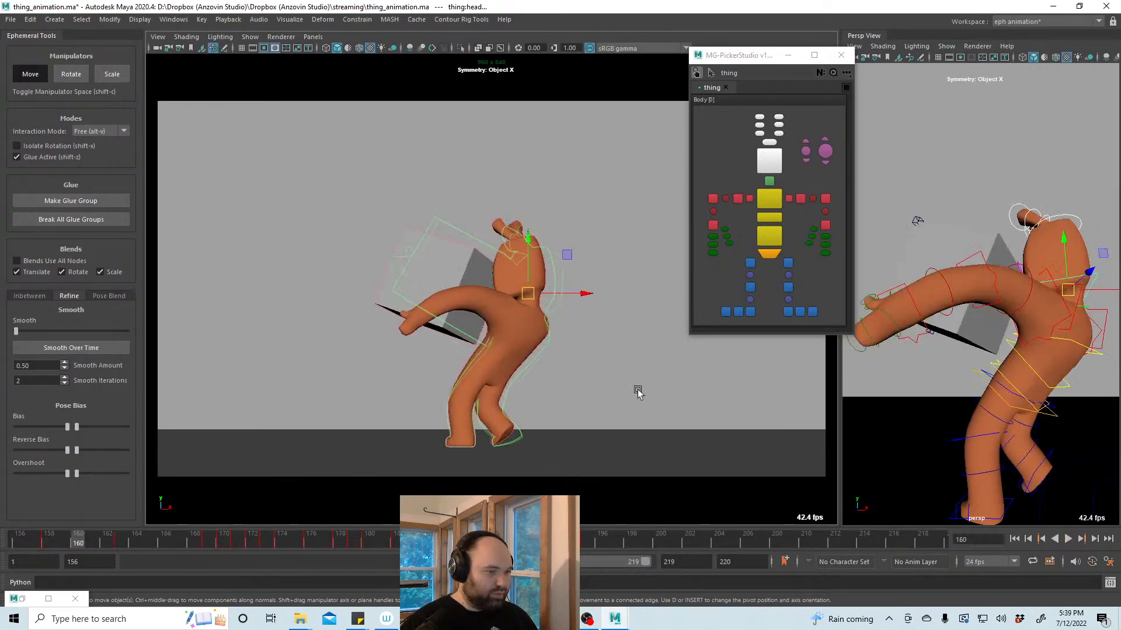
{"action": "left_click", "coordinate": [636, 389]}
{"action": "left_click", "coordinate": [1069, 539]}
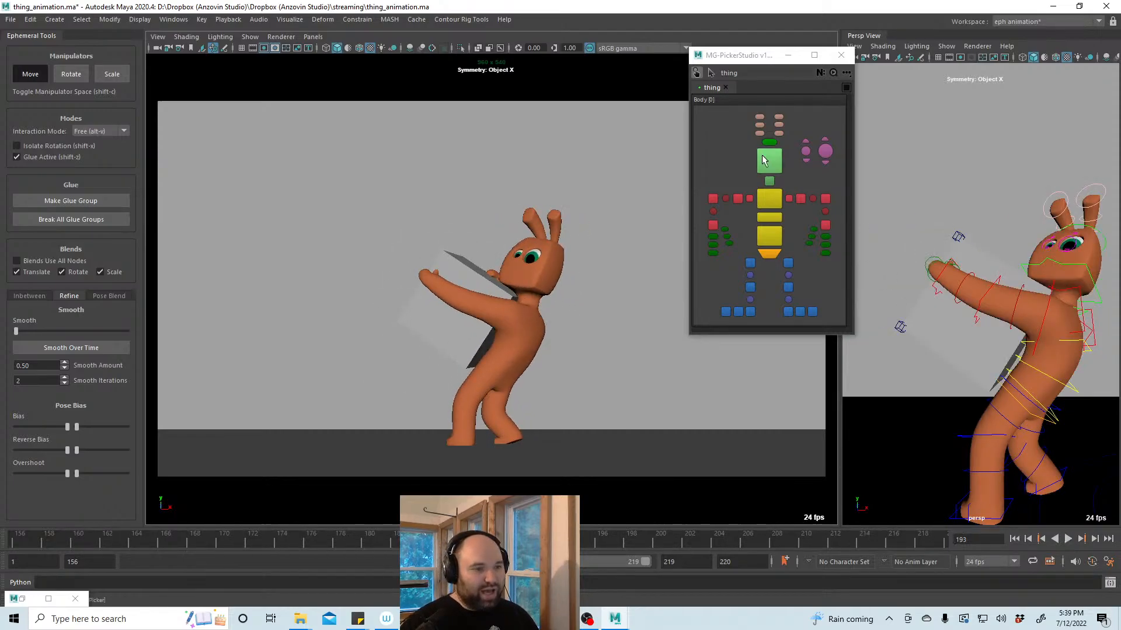
Examine the head control's motion frame by frame through the lift and settle, and play the animation again
{"action": "left_click", "coordinate": [769, 160]}
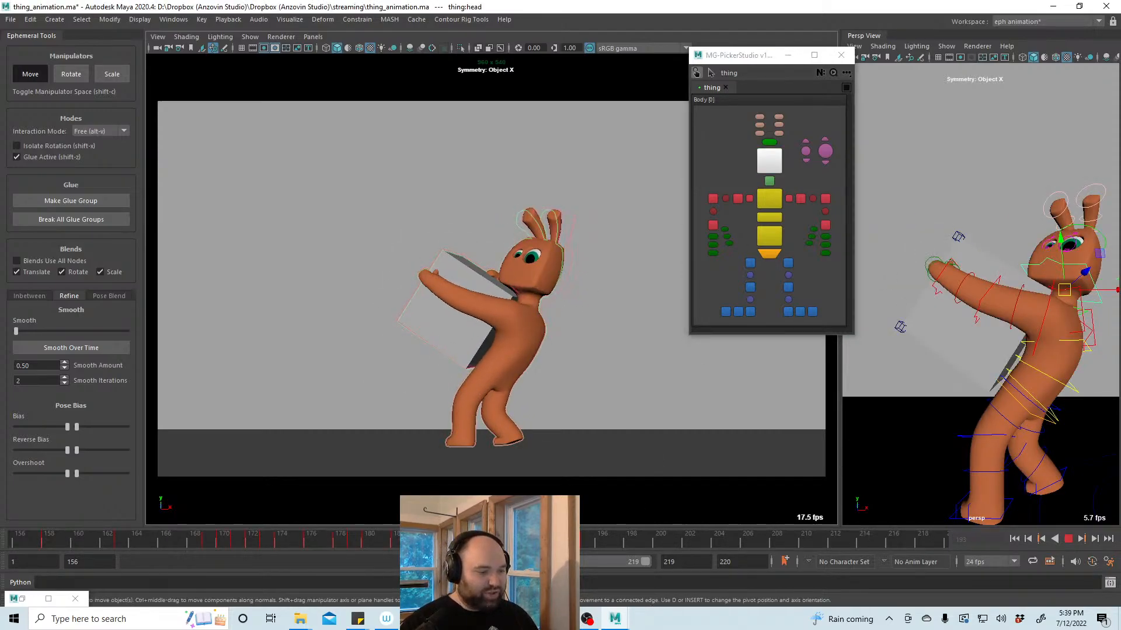
{"action": "key", "text": "alt+comma"}
{"action": "key", "text": "alt+comma"}
{"action": "key", "text": "alt+comma"}
{"action": "key", "text": "alt+comma"}
{"action": "key", "text": "alt+comma"}
{"action": "key", "text": "alt+comma"}
{"action": "key", "text": "alt+comma"}
{"action": "key", "text": "alt+comma"}
{"action": "key", "text": "alt+comma"}
{"action": "key", "text": "alt+comma"}
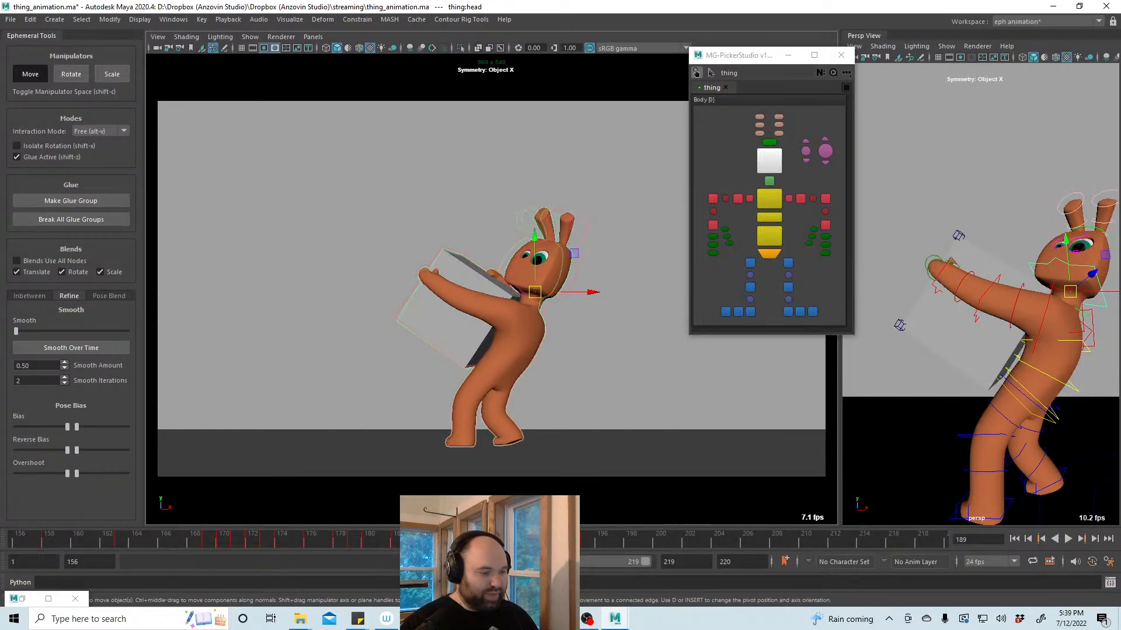
{"action": "key", "text": "alt+comma"}
{"action": "key", "text": "alt+comma"}
{"action": "key", "text": "alt+comma"}
{"action": "key", "text": "alt+comma"}
{"action": "key", "text": "alt+comma"}
{"action": "key", "text": "alt+comma"}
{"action": "key", "text": "alt+comma"}
{"action": "key", "text": "alt+comma"}
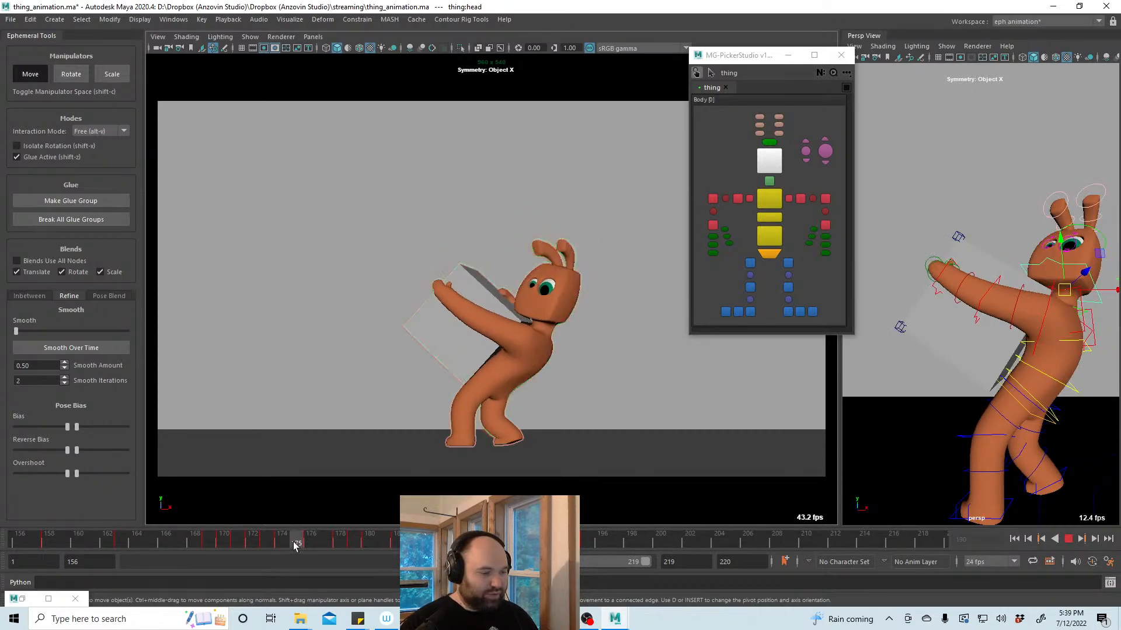
{"action": "left_click", "coordinate": [915, 476]}
{"action": "key", "text": "alt+v"}
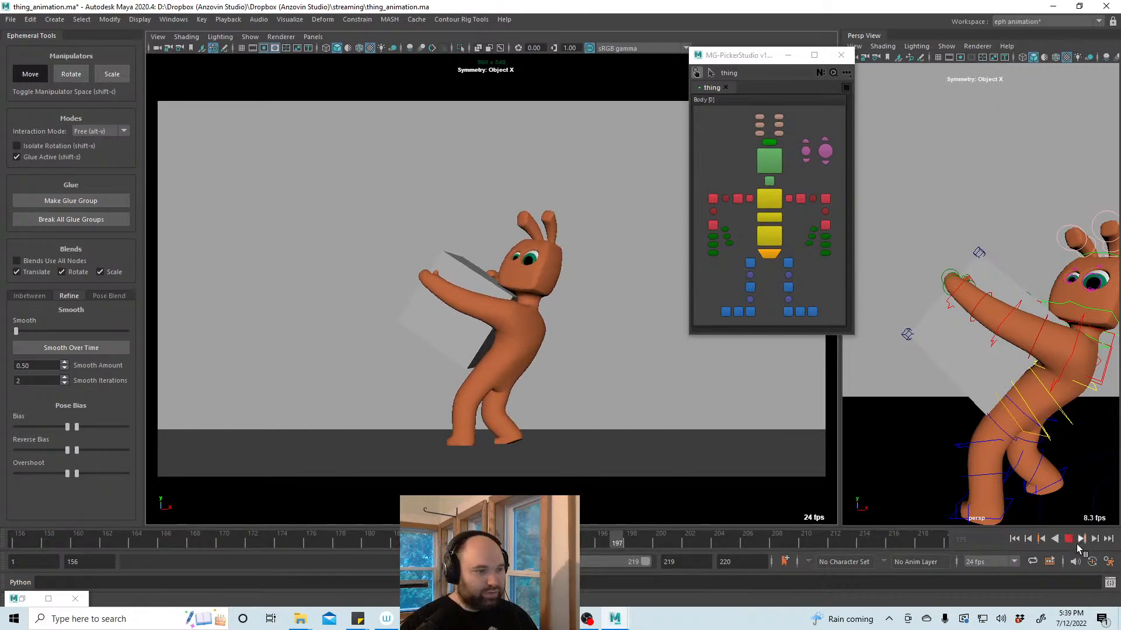
Break down the head pose at frame 193 slightly past halfway in Default mode with Blends Use All Nodes on, and play the result
{"action": "left_click", "coordinate": [769, 168]}
{"action": "left_click", "coordinate": [1068, 540]}
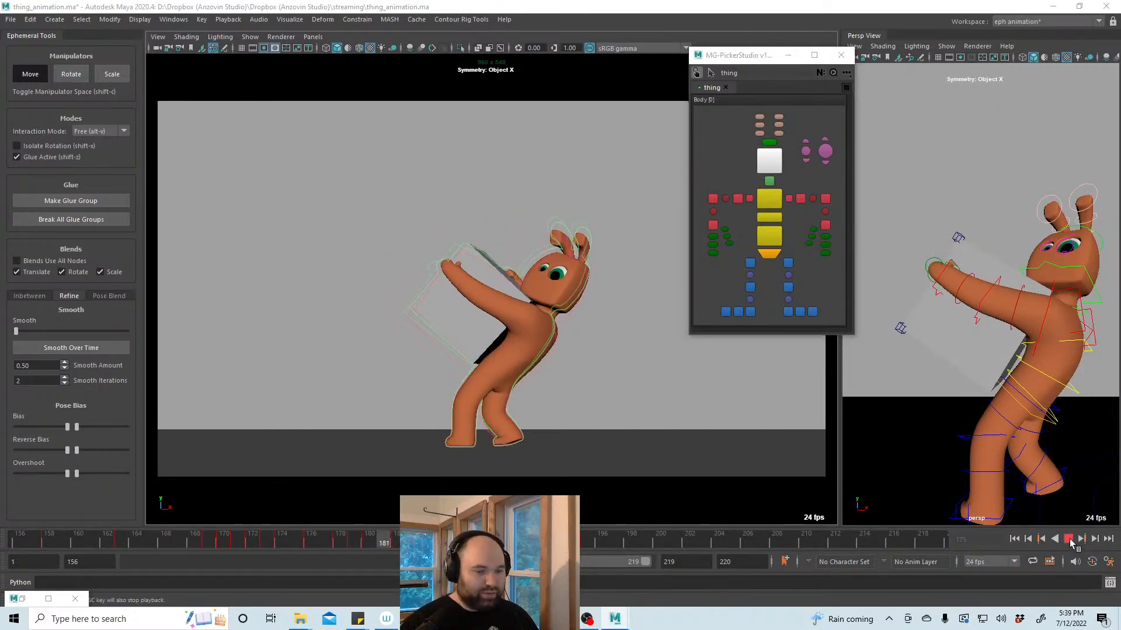
{"action": "key", "text": "alt+v"}
{"action": "key", "text": "alt+v"}
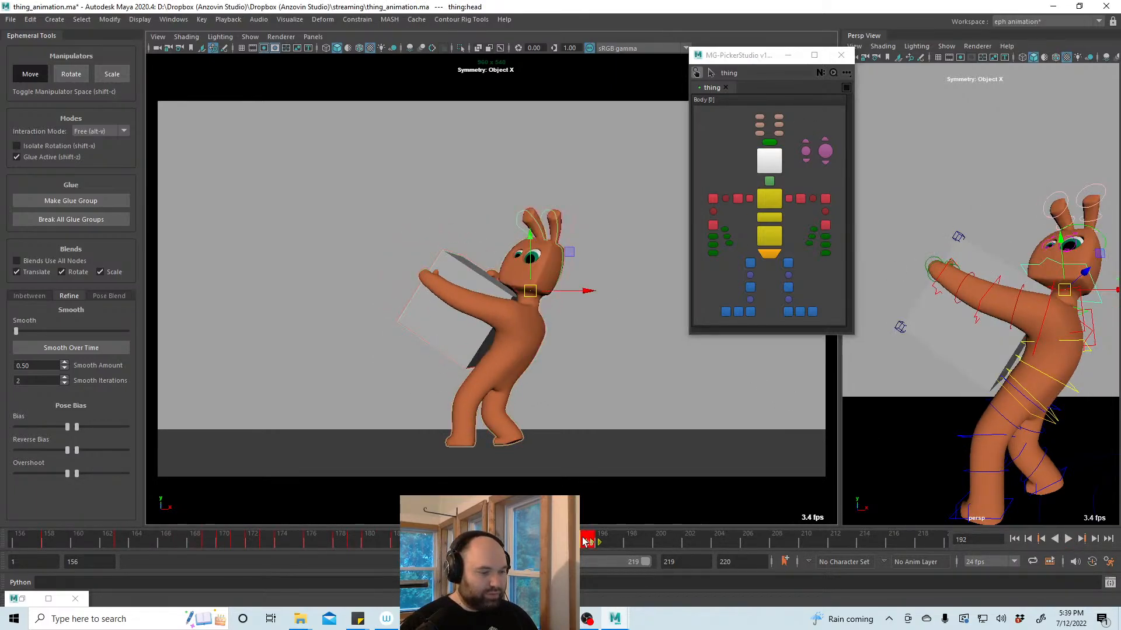
{"action": "left_click", "coordinate": [43, 296]}
{"action": "left_click", "coordinate": [92, 132]}
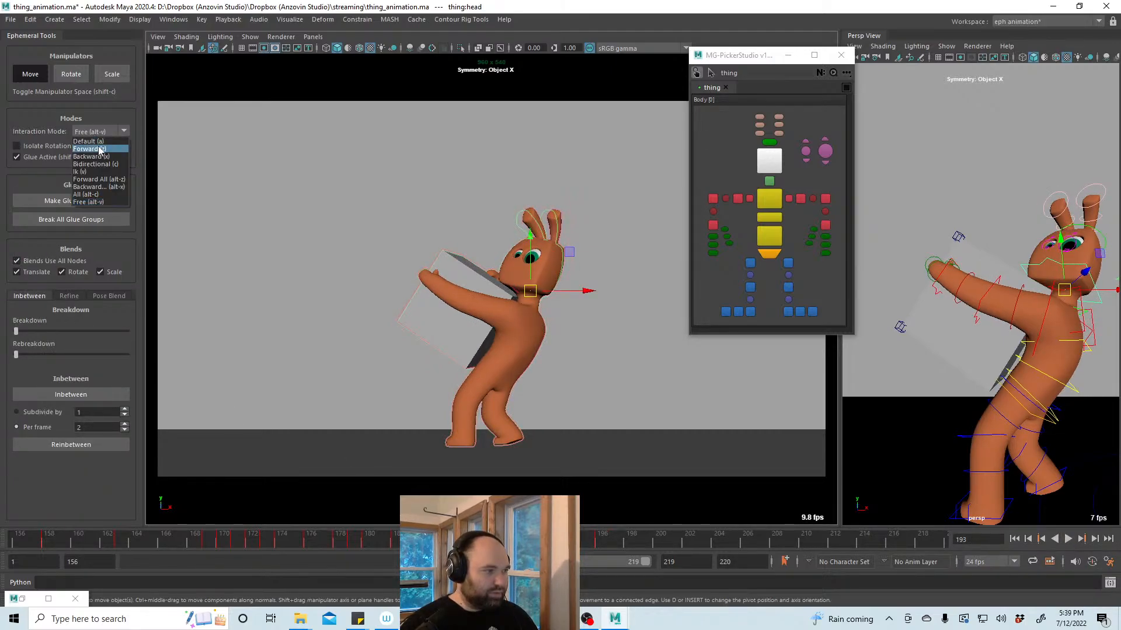
{"action": "left_click", "coordinate": [93, 144]}
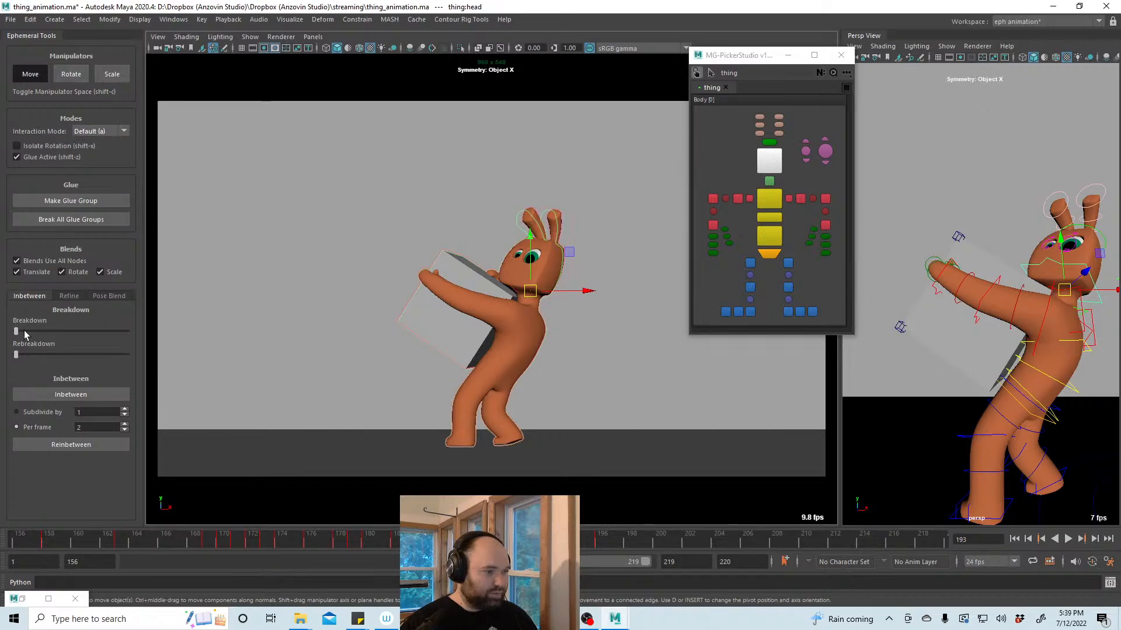
{"action": "left_click_drag", "start_coordinate": [24, 334], "coordinate": [85, 340]}
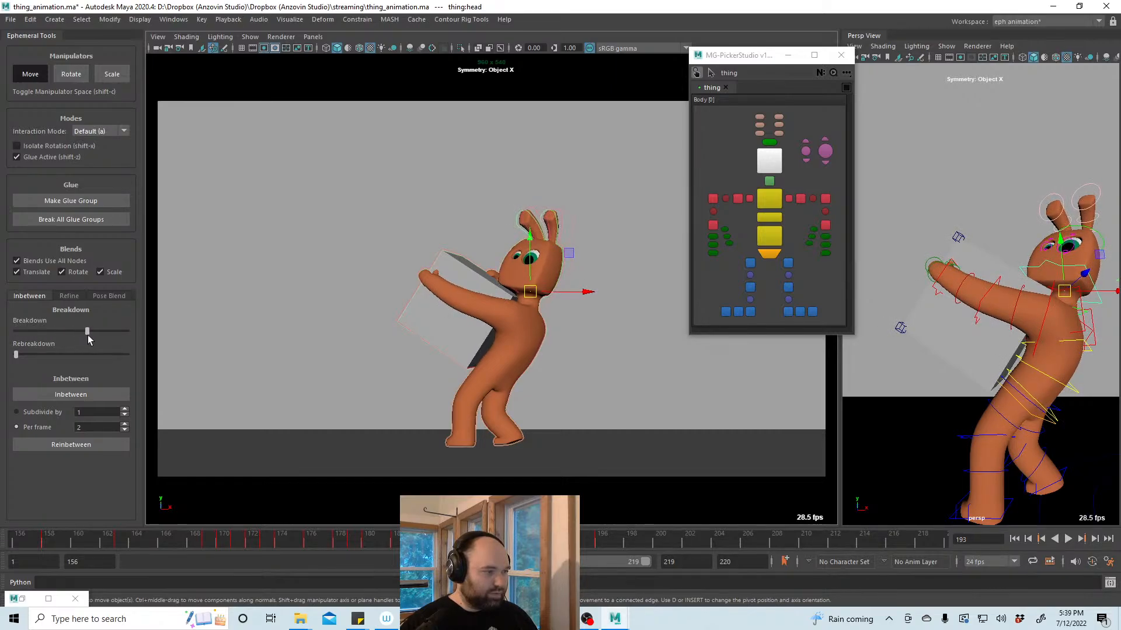
{"action": "key", "text": "alt+v"}
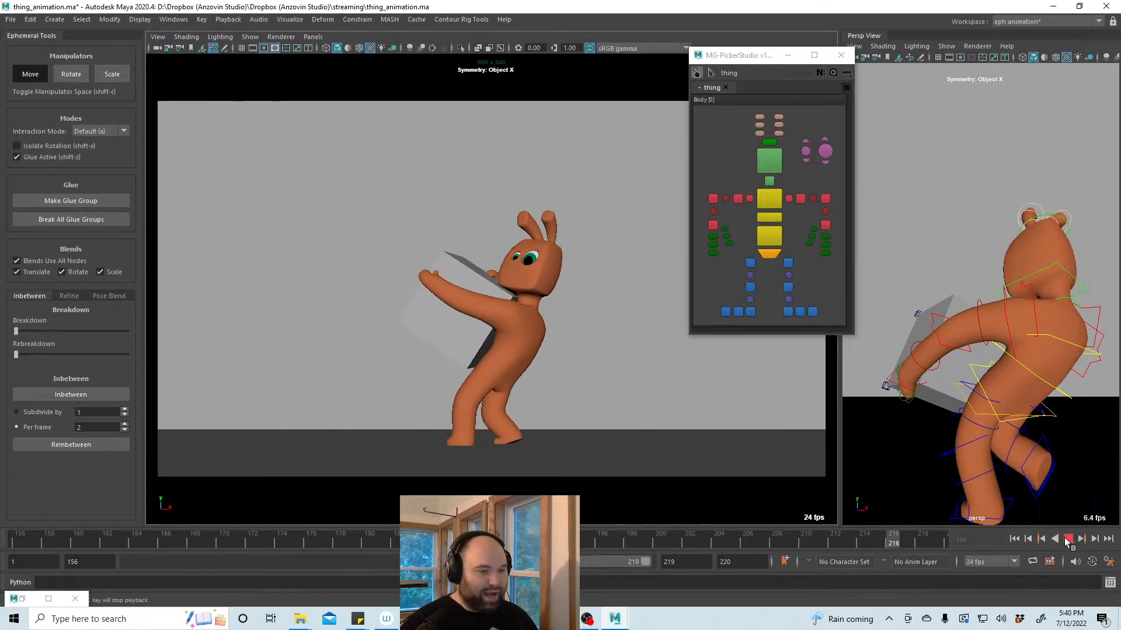
Review the box control's motion through the settle and nudge the box slightly upward at frame 188
{"action": "left_click", "coordinate": [1067, 540]}
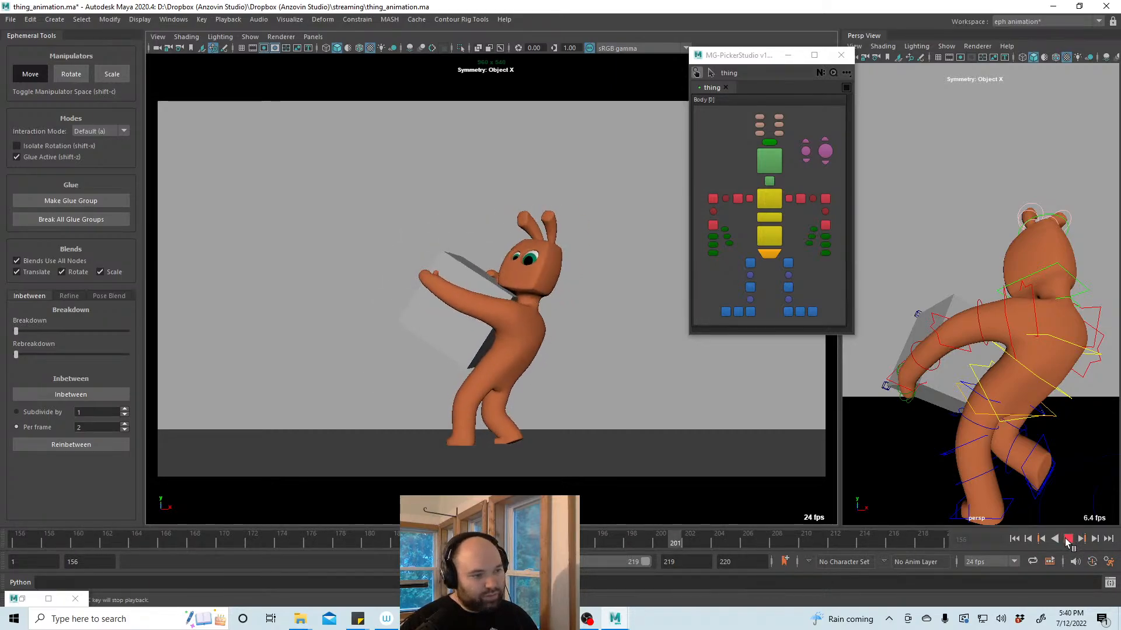
{"action": "left_click", "coordinate": [473, 350]}
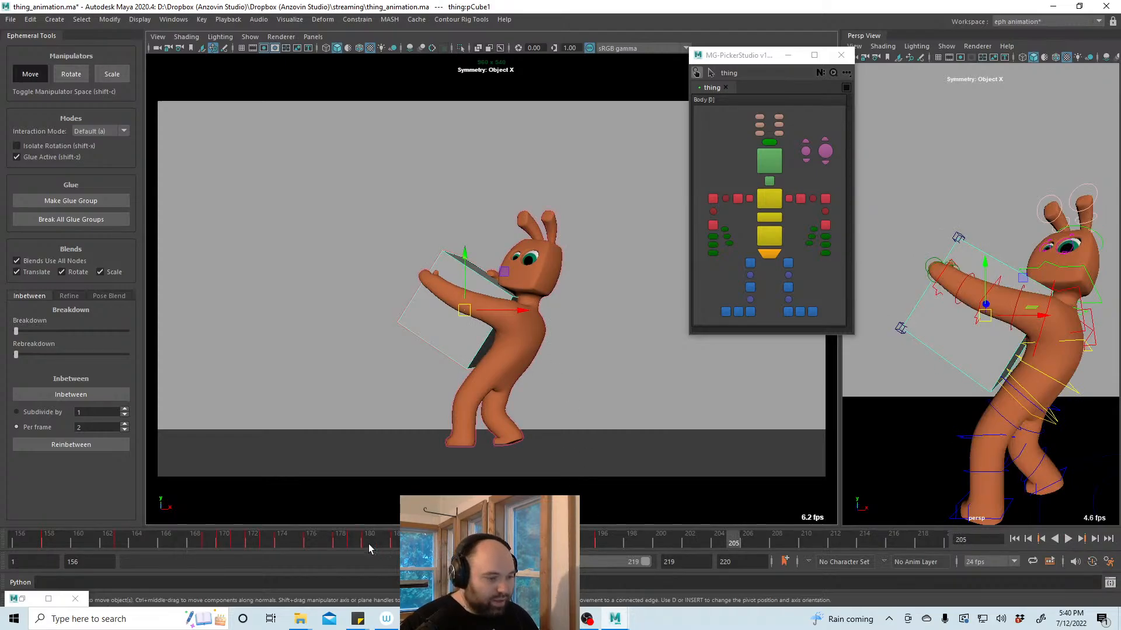
{"action": "key", "text": "alt+v"}
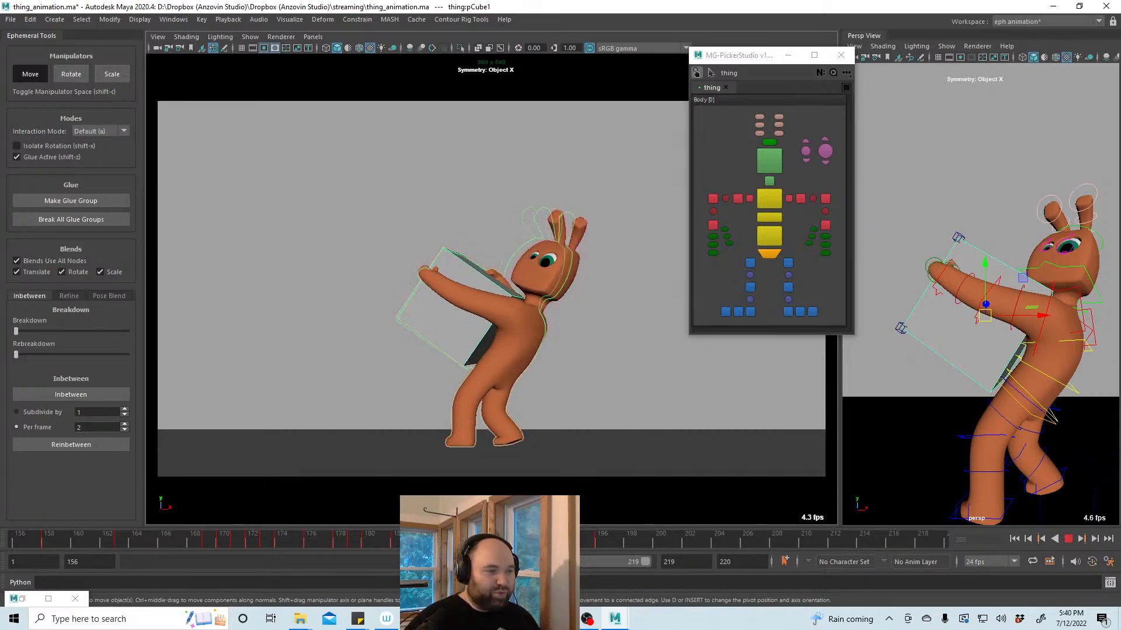
{"action": "key", "text": "Escape"}
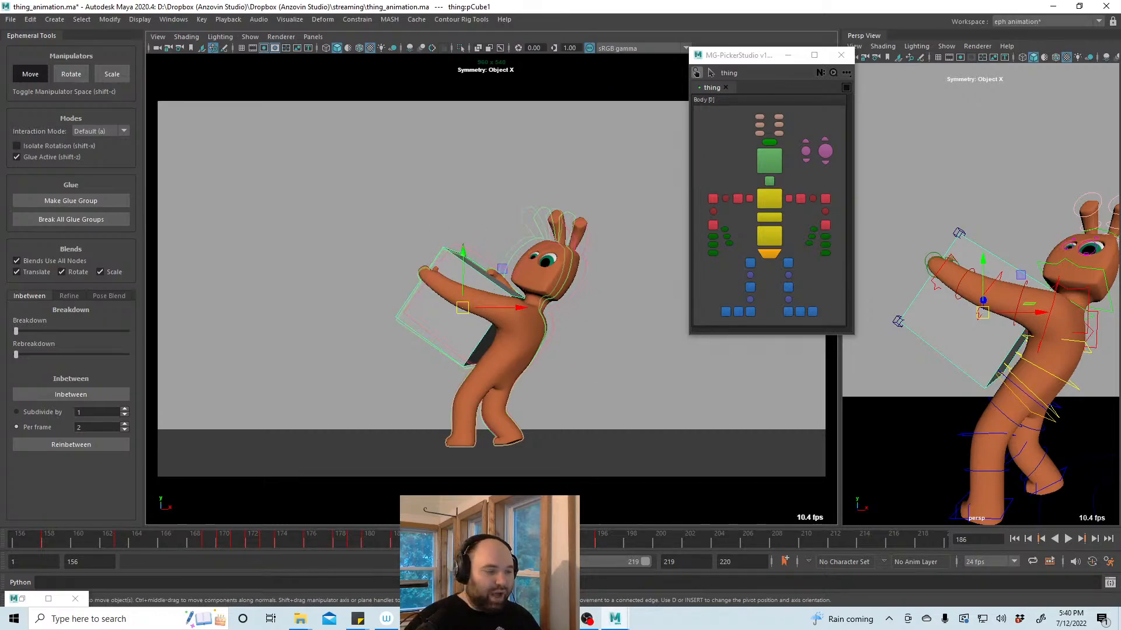
{"action": "key", "text": "alt+v"}
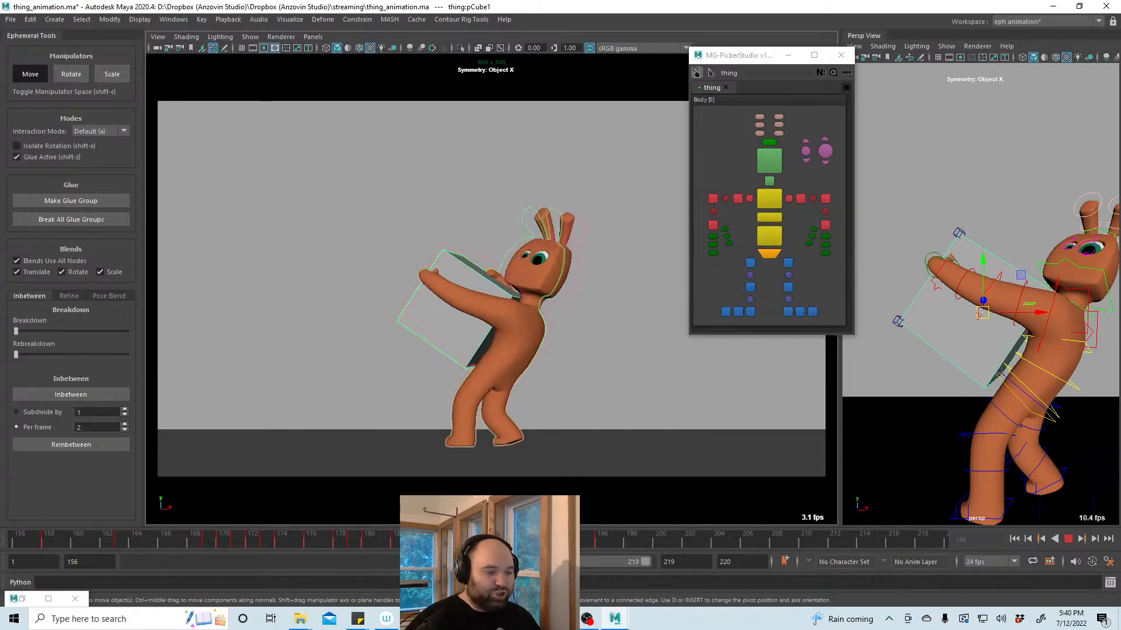
{"action": "key", "text": "alt+v"}
{"action": "left_click_drag", "start_coordinate": [463, 314], "coordinate": [462, 312]}
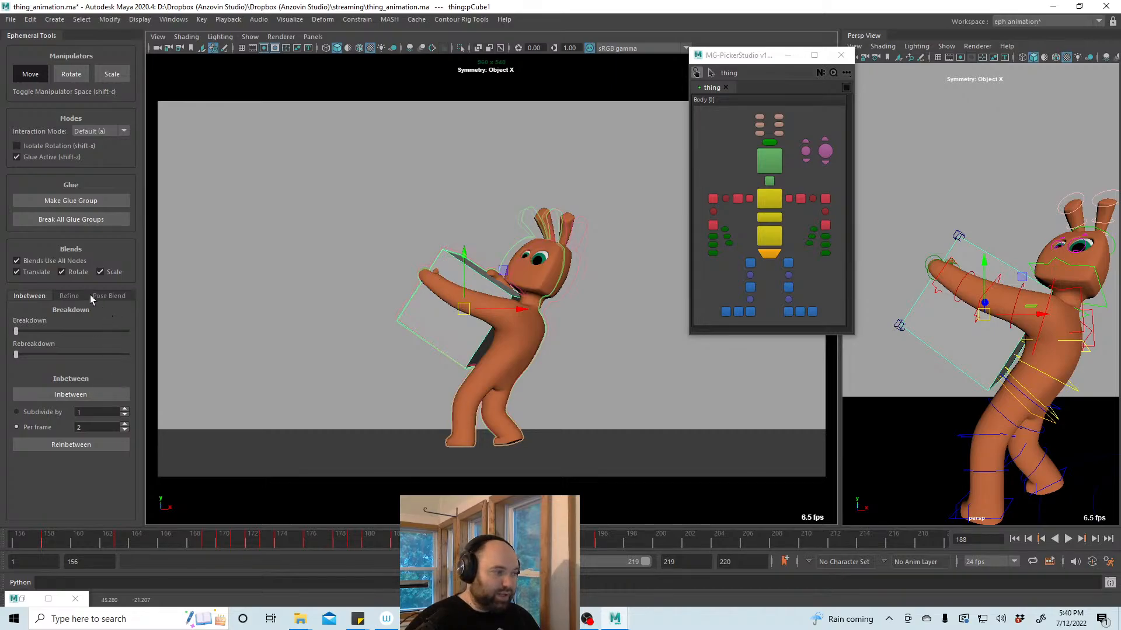
Apply a slight Overshoot to the box pose at frame 188 in Default mode with Blends Use All Nodes off
{"action": "left_click", "coordinate": [69, 296]}
{"action": "left_click", "coordinate": [16, 261]}
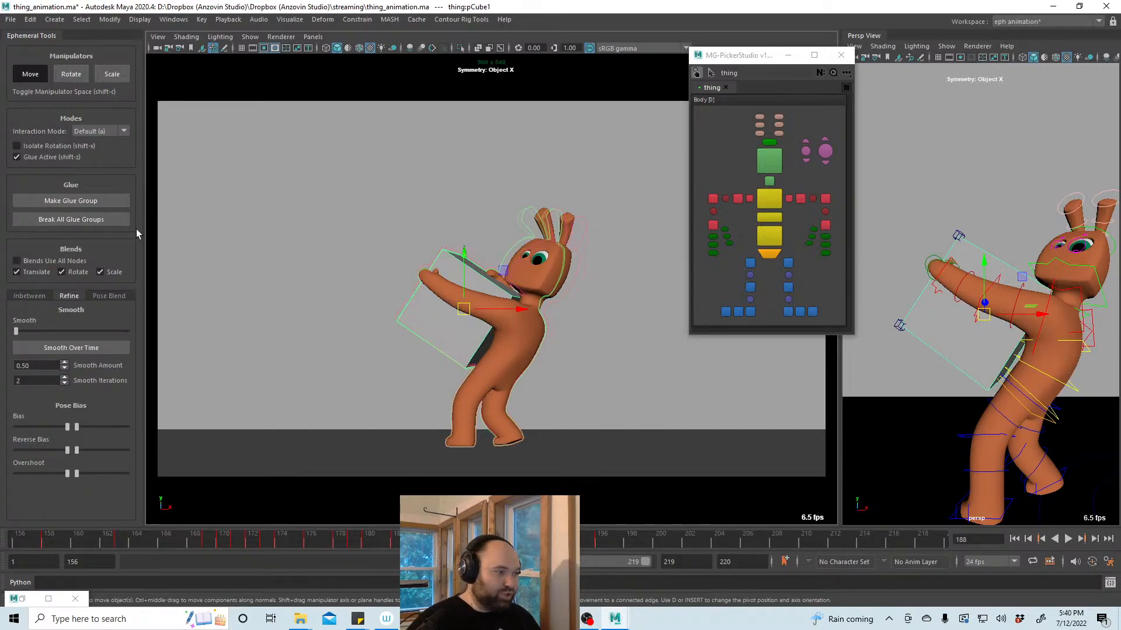
{"action": "left_click", "coordinate": [106, 132]}
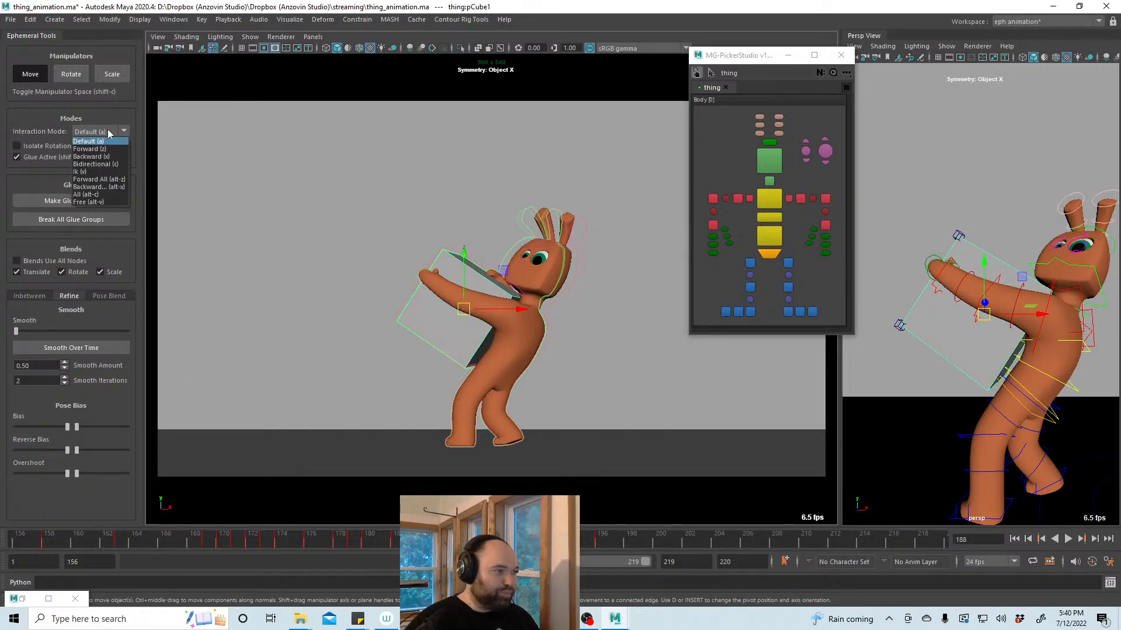
{"action": "left_click", "coordinate": [108, 132]}
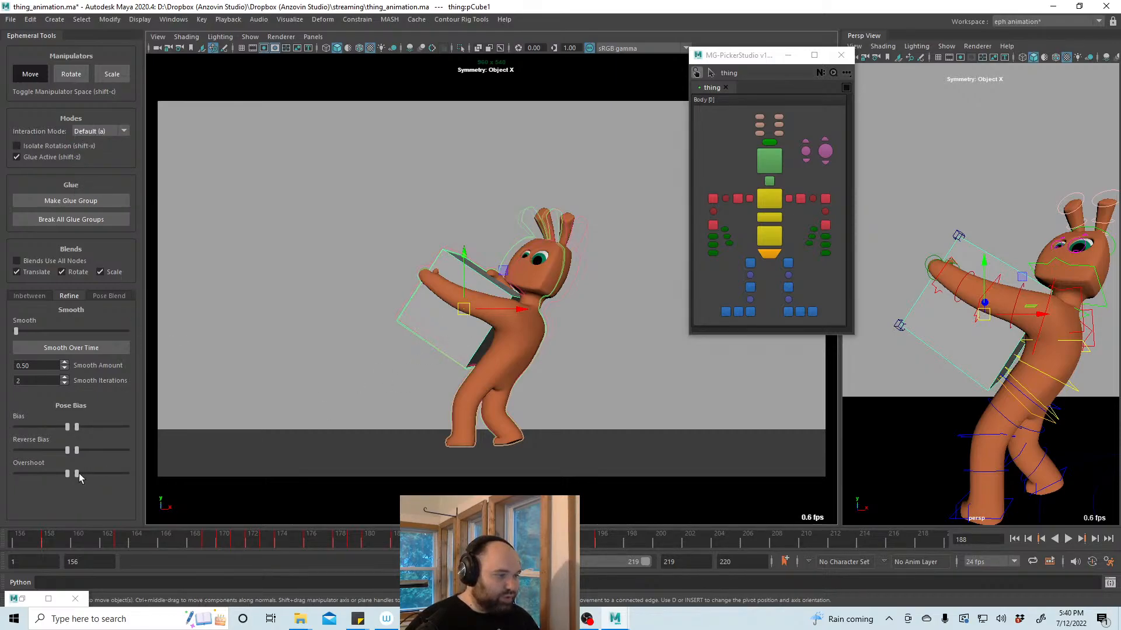
{"action": "left_click_drag", "start_coordinate": [79, 474], "coordinate": [91, 473]}
Smooth the box pose strongly at frame 190, nudge it slightly, and play the result
{"action": "key", "text": "period"}
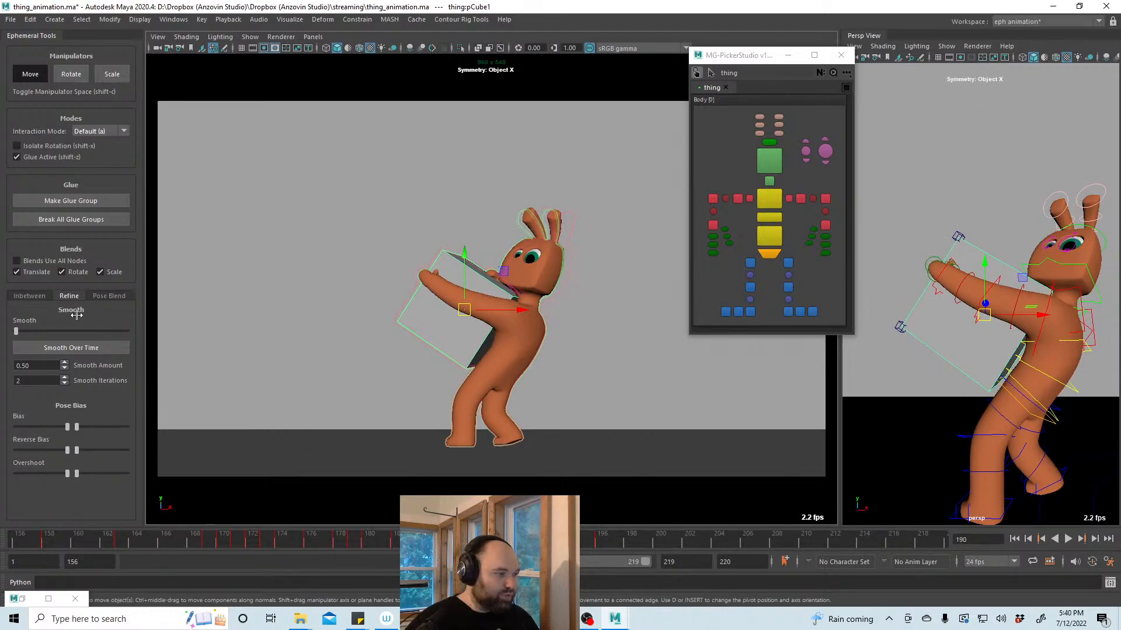
{"action": "left_click_drag", "start_coordinate": [32, 331], "coordinate": [170, 340]}
{"action": "left_click_drag", "start_coordinate": [461, 312], "coordinate": [461, 312]}
{"action": "key", "text": "alt+v"}
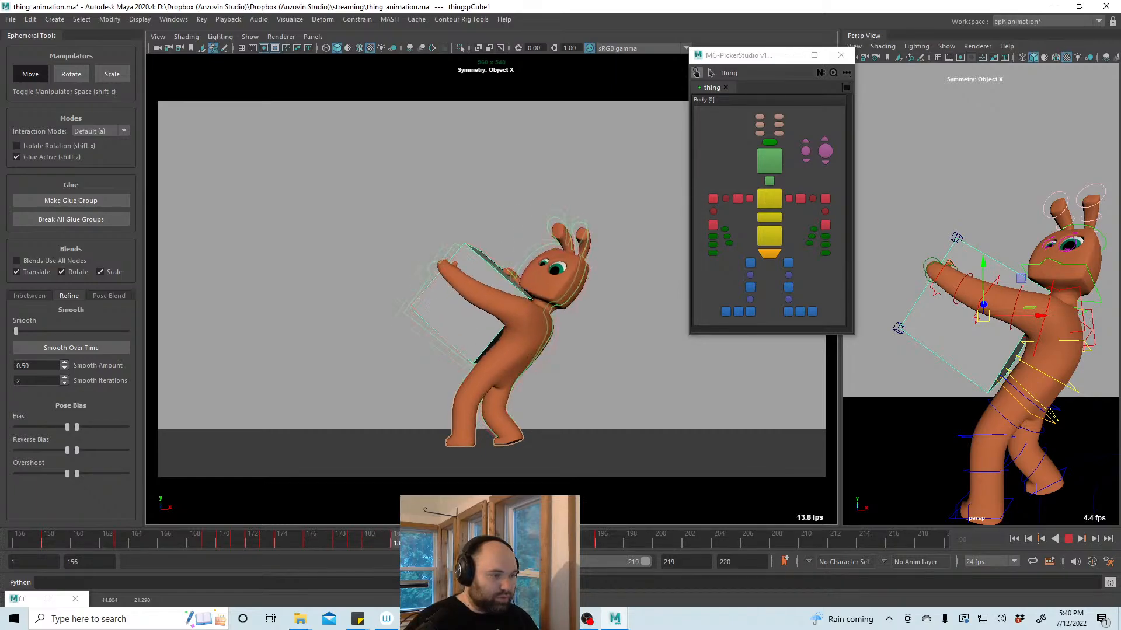
{"action": "key", "text": "alt+v"}
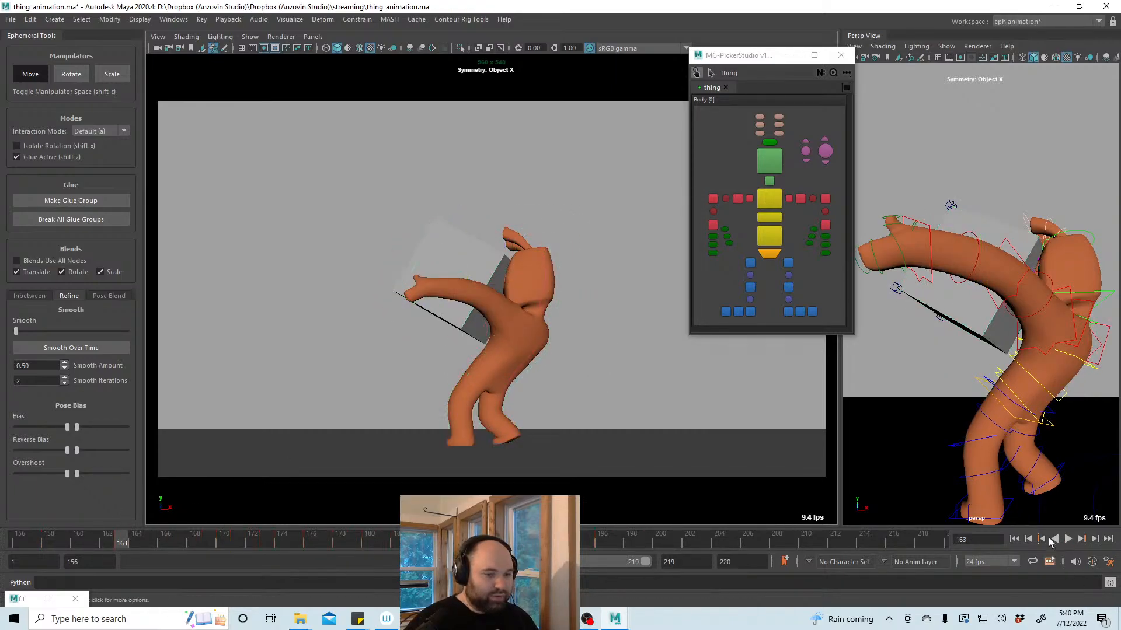
{"action": "left_click", "coordinate": [1067, 539]}
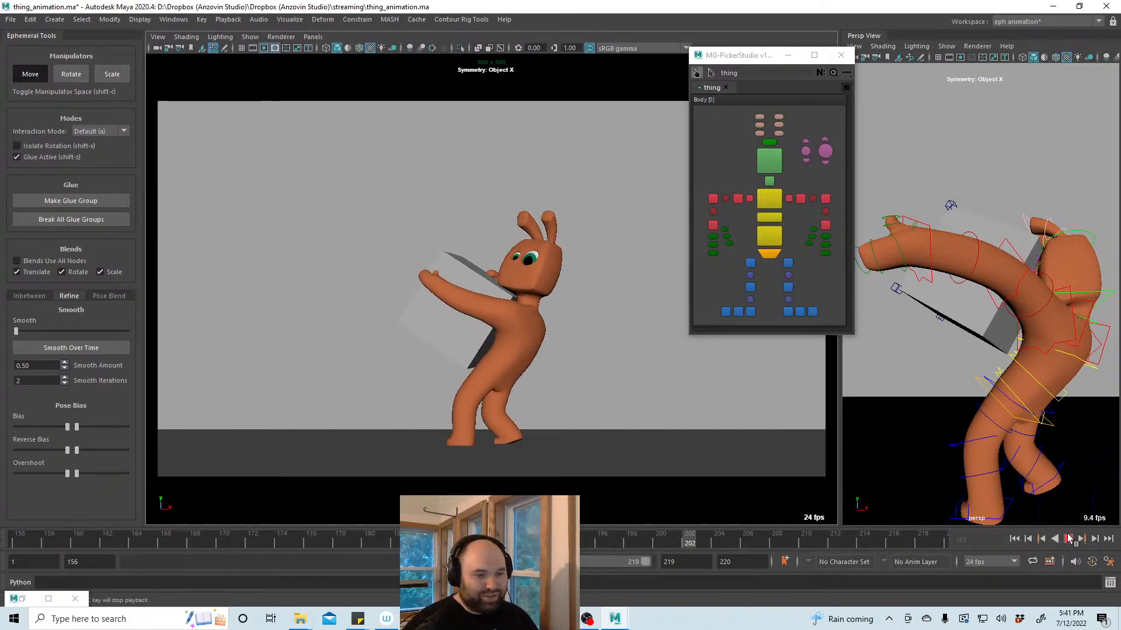
{"action": "left_click", "coordinate": [1069, 538]}
Set the animation and playback range to start at frame 10
{"action": "left_click_drag", "start_coordinate": [500, 562], "coordinate": [66, 563]}
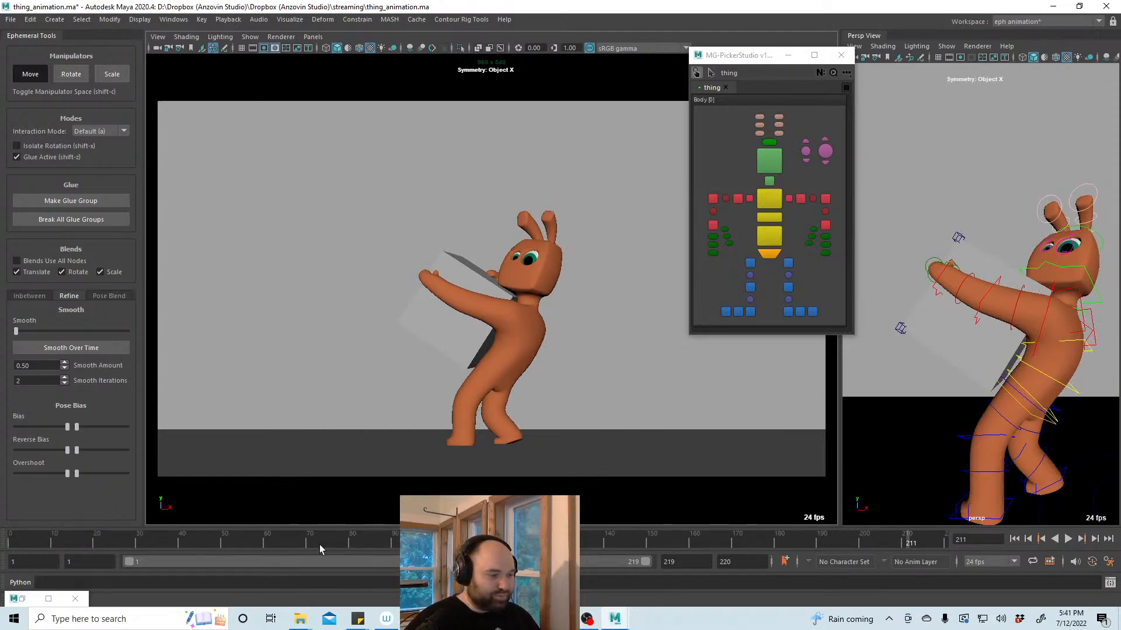
{"action": "left_click_drag", "start_coordinate": [319, 546], "coordinate": [54, 542]}
{"action": "type", "text": "0"}
{"action": "key", "text": "Return"}
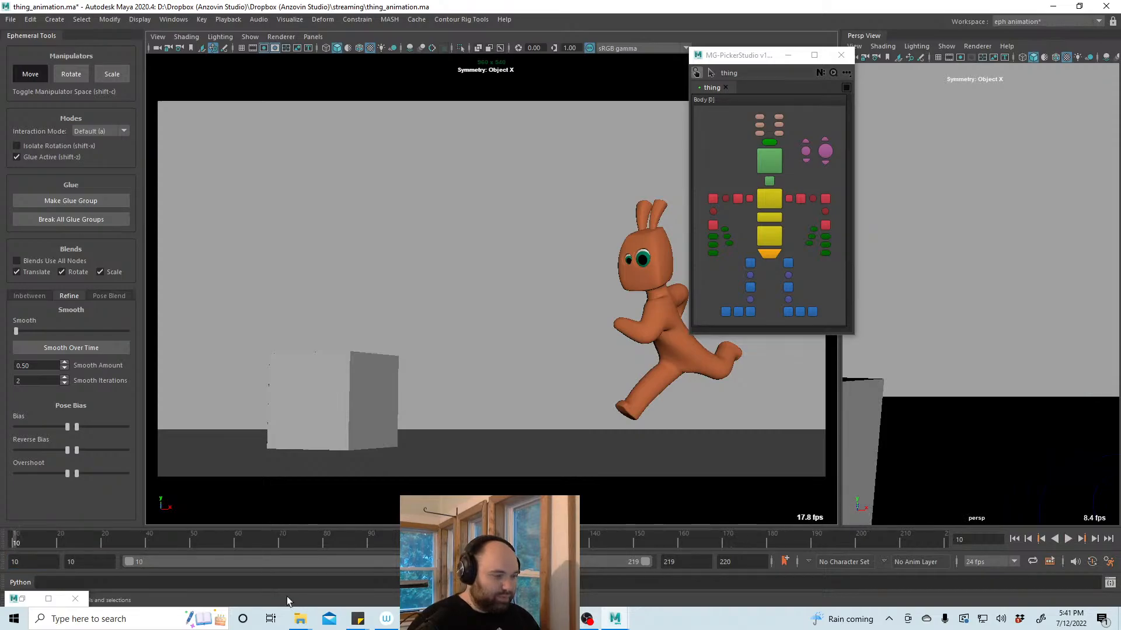
Save the scene and play the whole animation from the run-in to the final hold
{"action": "key", "text": "alt+v"}
{"action": "key", "text": "alt+v"}
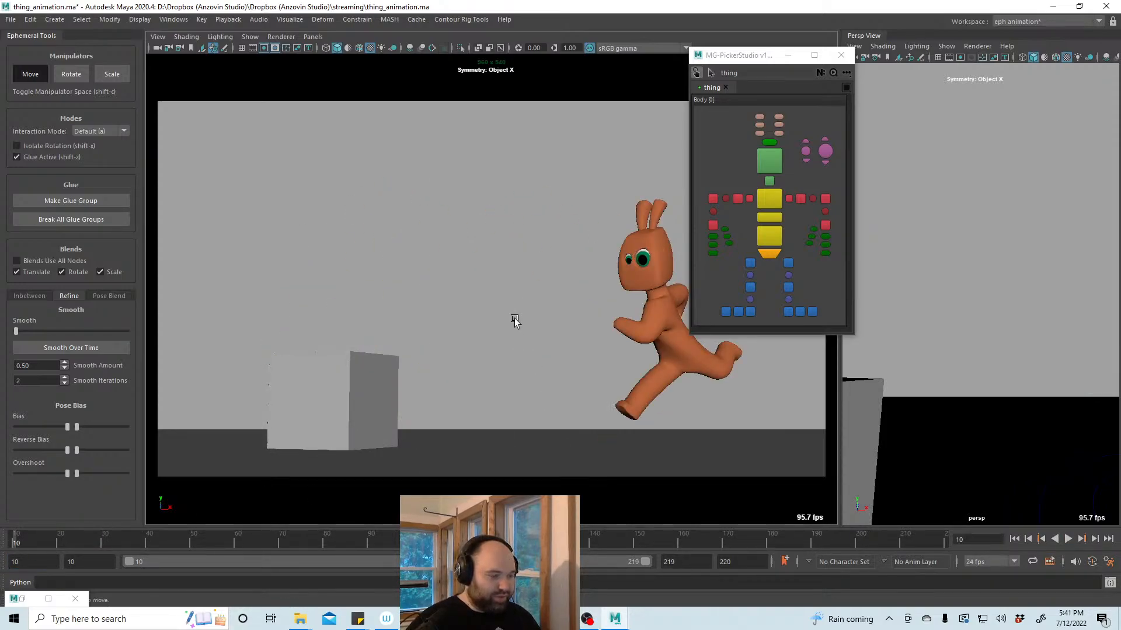
{"action": "key", "text": "ctrl+s"}
{"action": "left_click", "coordinate": [1068, 538]}
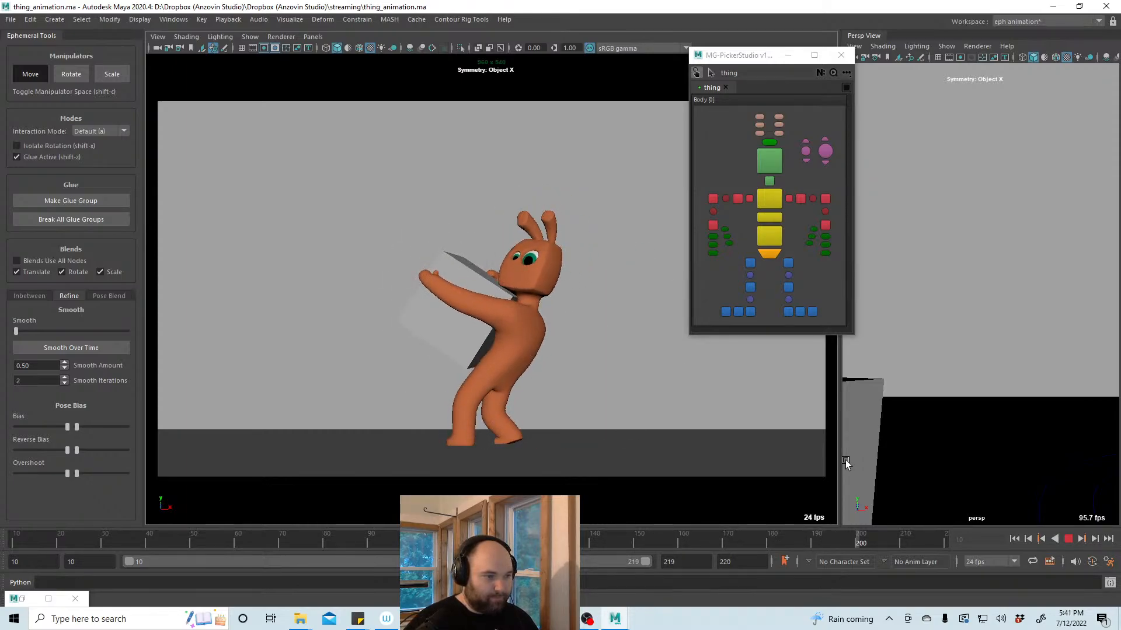
{"action": "left_click", "coordinate": [1067, 539]}
Narrow playback to start at frame 114, shift the spine3 keys across about frames 177 to 199 slightly earlier, and play the result
{"action": "left_click", "coordinate": [770, 200]}
{"action": "mouse_move", "coordinate": [744, 547]}
{"action": "left_mouse_down"}
{"action": "mouse_move", "coordinate": [719, 544]}
{"action": "mouse_move", "coordinate": [794, 548]}
{"action": "mouse_move", "coordinate": [755, 551]}
{"action": "left_mouse_up"}
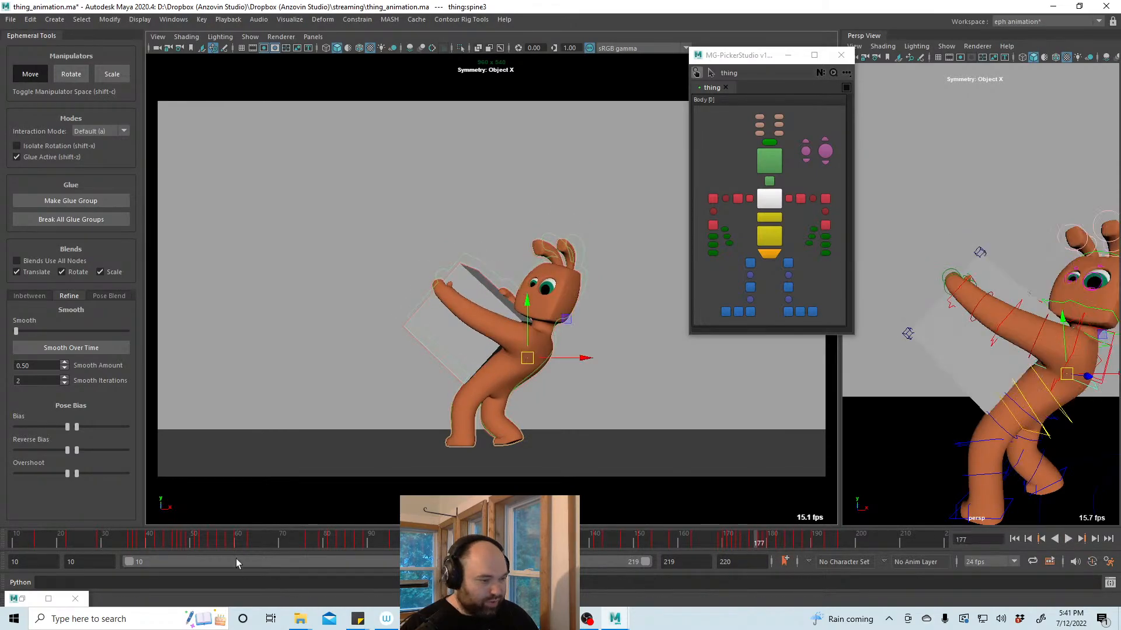
{"action": "left_click_drag", "start_coordinate": [131, 562], "coordinate": [383, 562]}
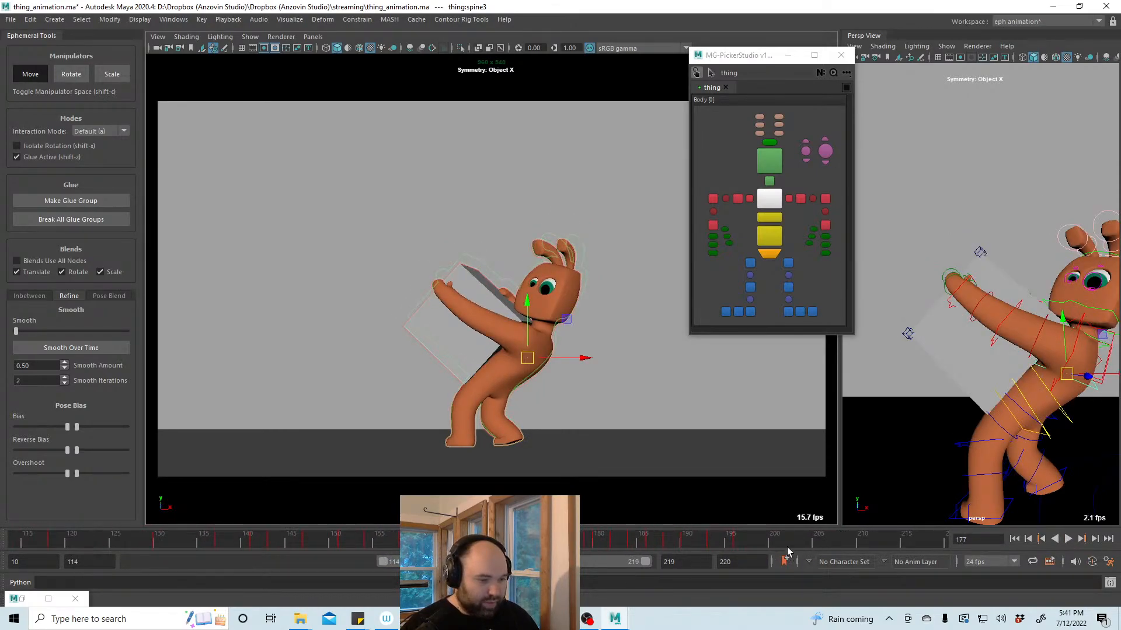
{"action": "left_click_drag", "start_coordinate": [766, 544], "coordinate": [574, 542], "text": "shift"}
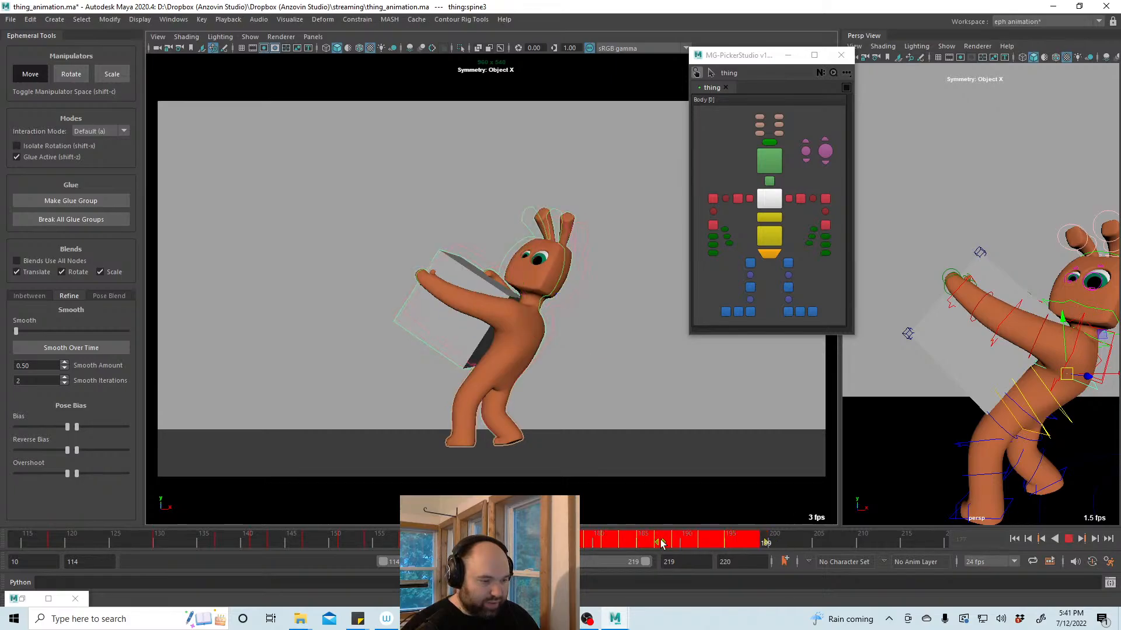
{"action": "left_click_drag", "start_coordinate": [666, 543], "coordinate": [658, 543]}
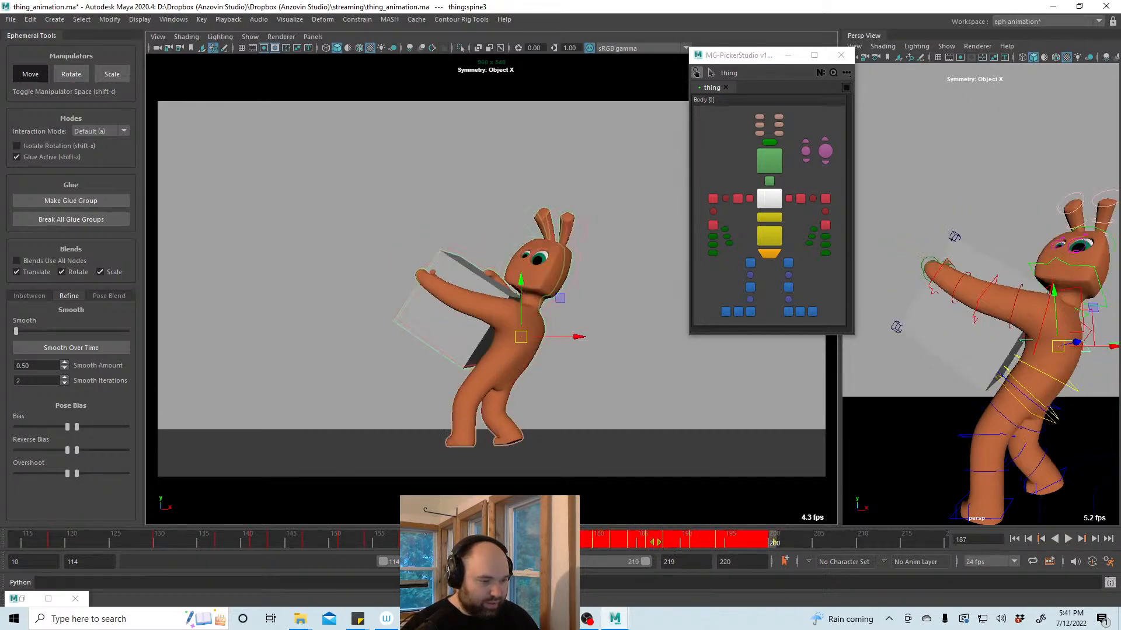
{"action": "left_click", "coordinate": [338, 538]}
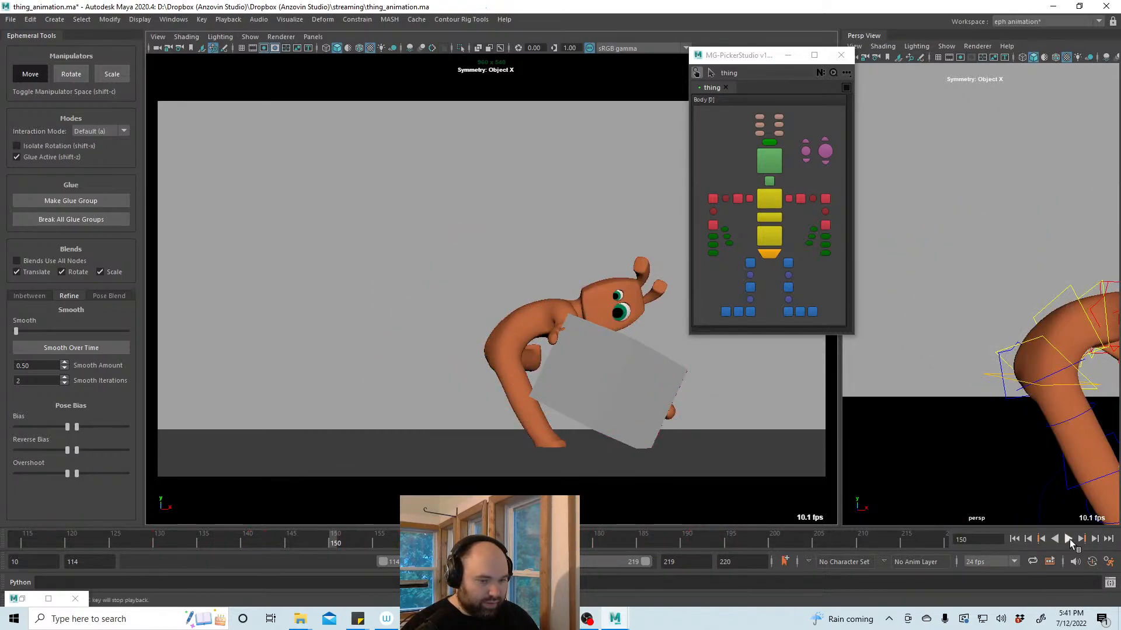
{"action": "left_click", "coordinate": [1068, 539]}
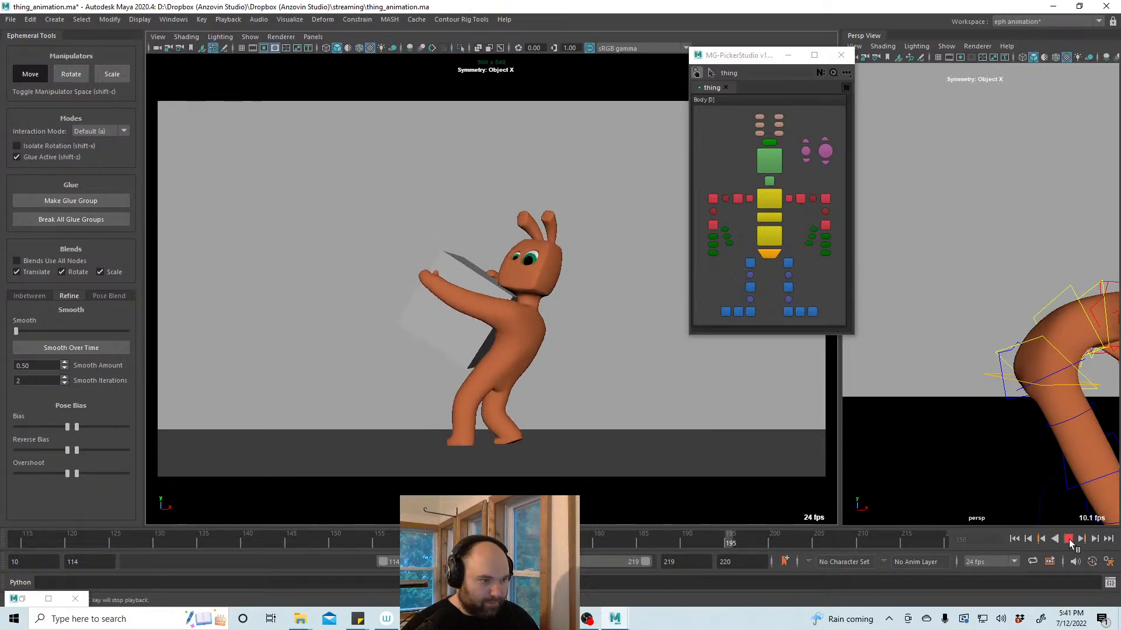
Delete the spine3 keys around frames 173 to 174 and play the lift again
{"action": "left_click", "coordinate": [1069, 539]}
{"action": "left_click", "coordinate": [772, 204]}
{"action": "key", "text": "alt+v"}
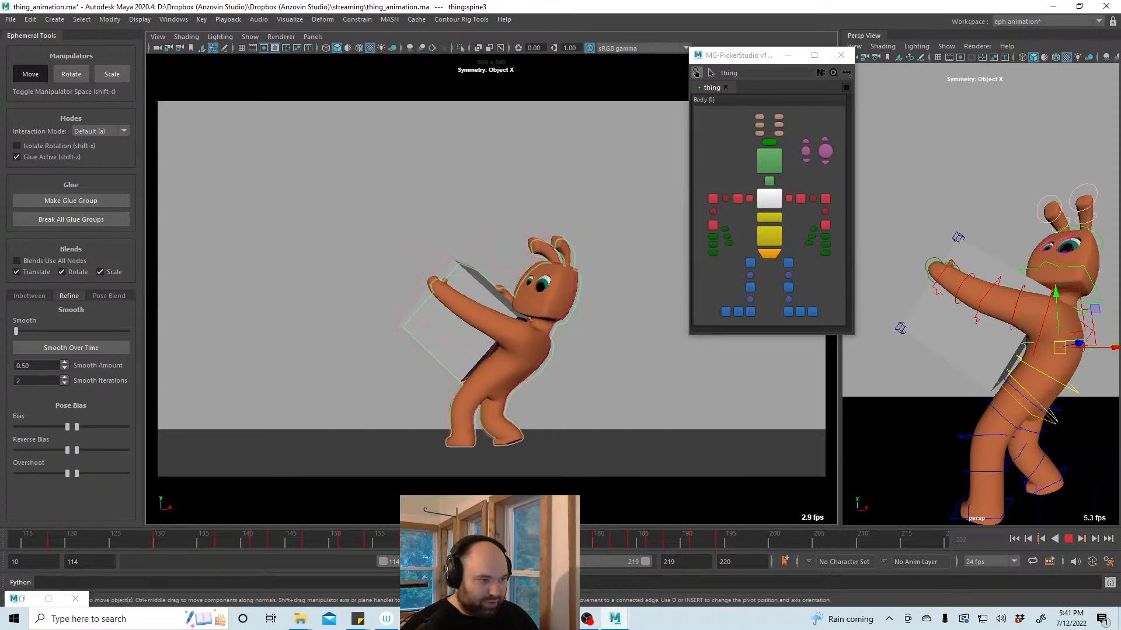
{"action": "key", "text": "alt+v"}
{"action": "right_click", "coordinate": [542, 539]}
{"action": "left_click", "coordinate": [584, 362]}
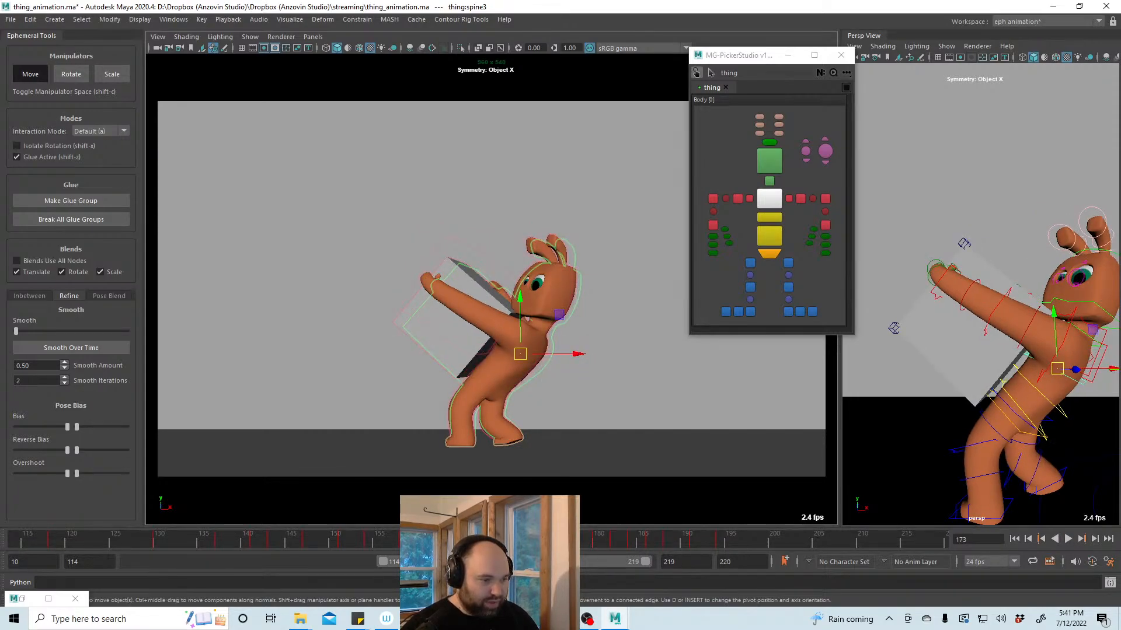
{"action": "key", "text": "alt+v"}
{"action": "key", "text": "alt+v"}
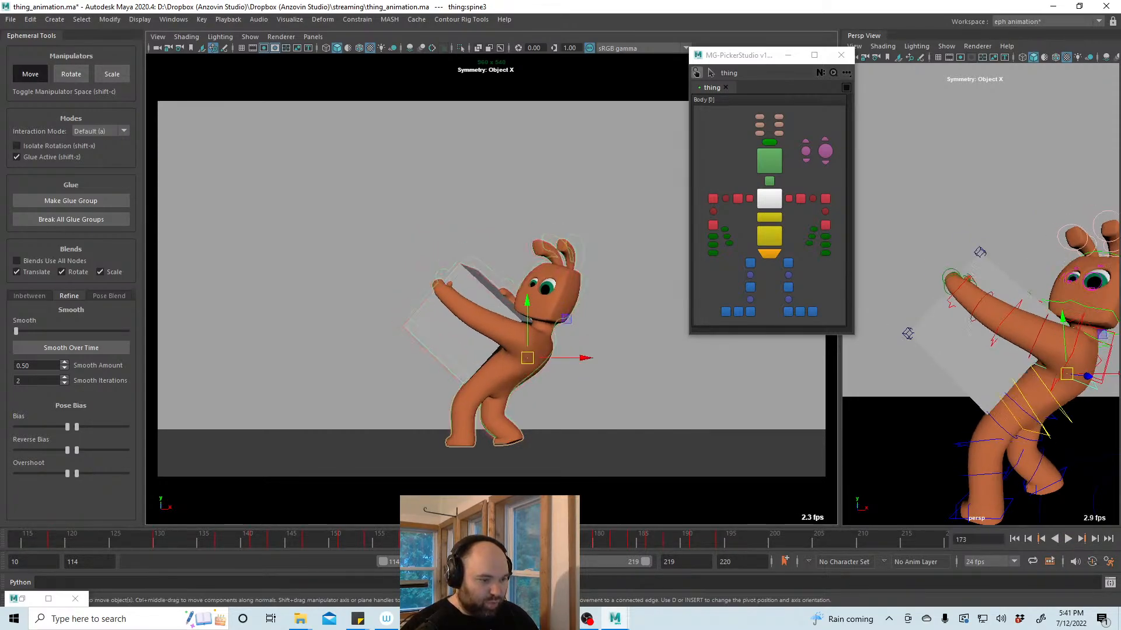
{"action": "right_click", "coordinate": [549, 539]}
{"action": "left_click", "coordinate": [601, 360]}
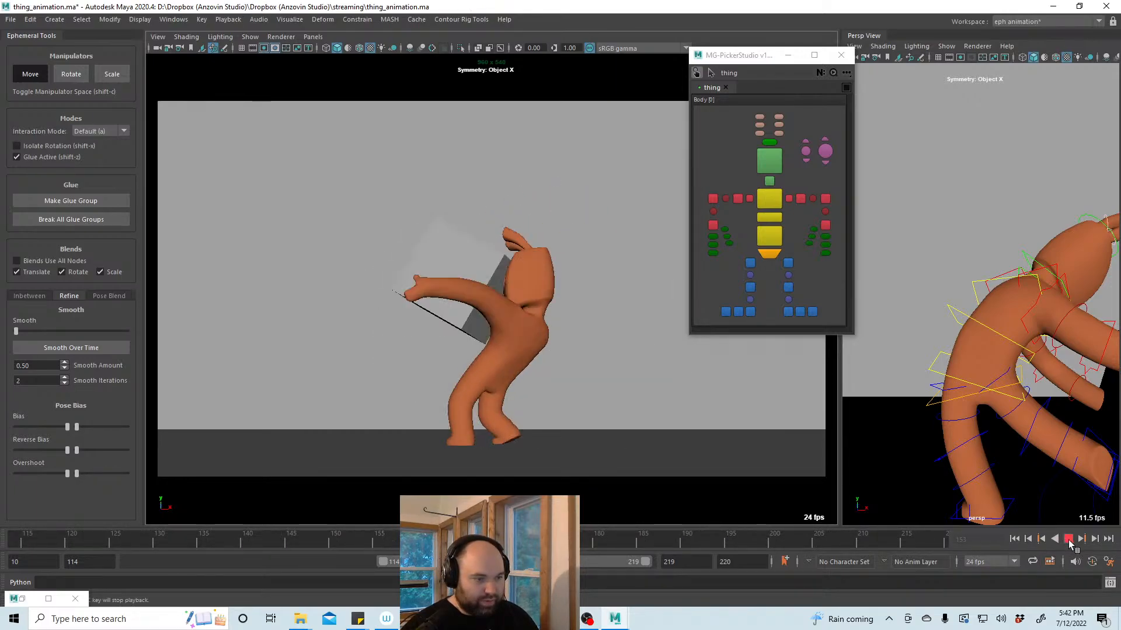
{"action": "left_click", "coordinate": [1068, 544]}
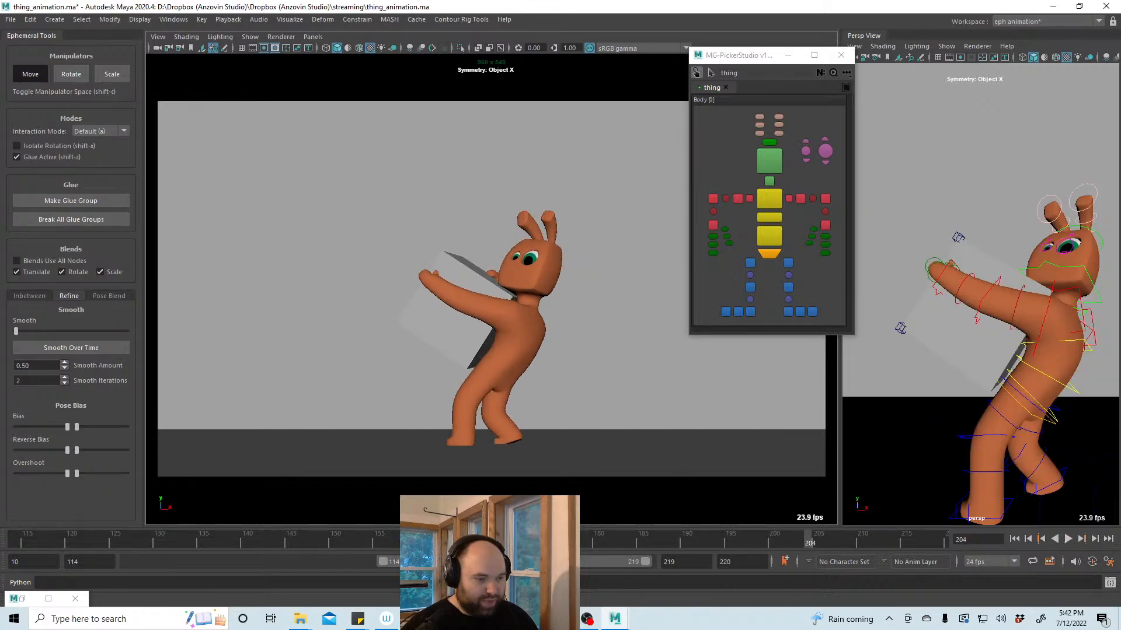
Rotate both ear base controls slightly backward at frame 186 after checking the ear motion
{"action": "left_click_drag", "start_coordinate": [619, 543], "coordinate": [653, 544]}
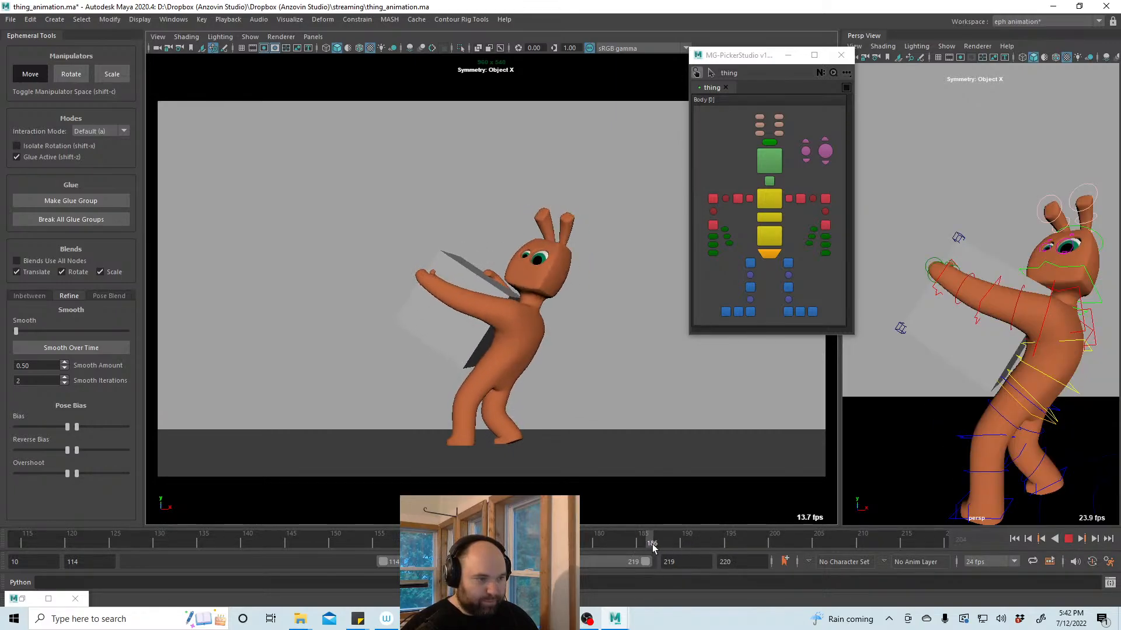
{"action": "left_click_drag", "start_coordinate": [789, 104], "coordinate": [754, 136]}
{"action": "key", "text": "alt+v"}
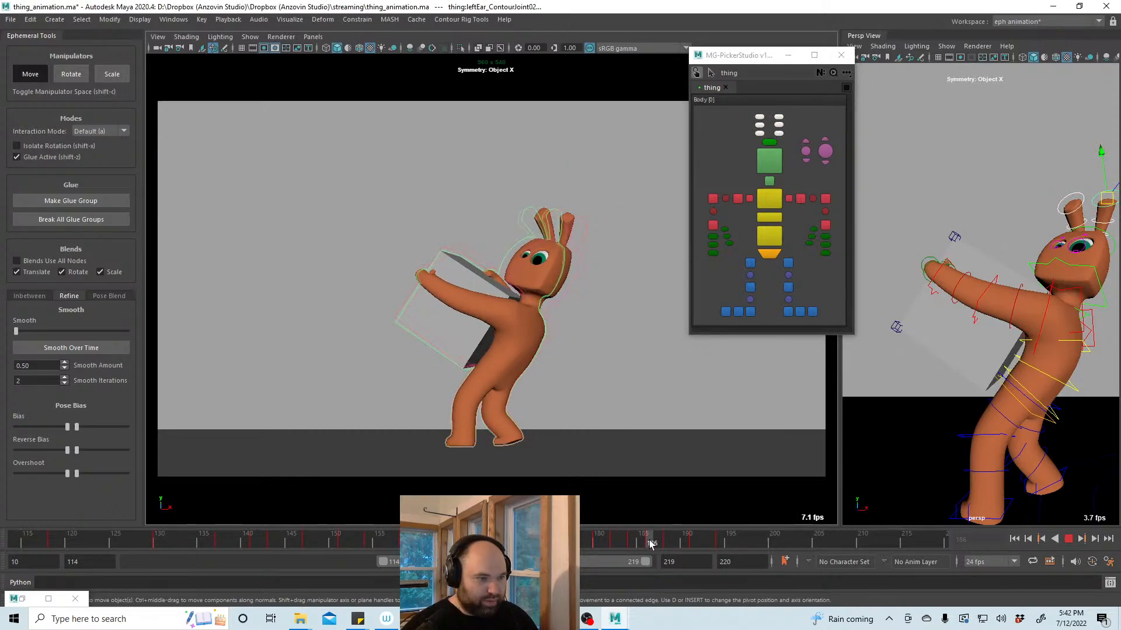
{"action": "key", "text": "alt+v"}
{"action": "left_click_drag", "start_coordinate": [789, 134], "coordinate": [756, 135]}
{"action": "key", "text": "e"}
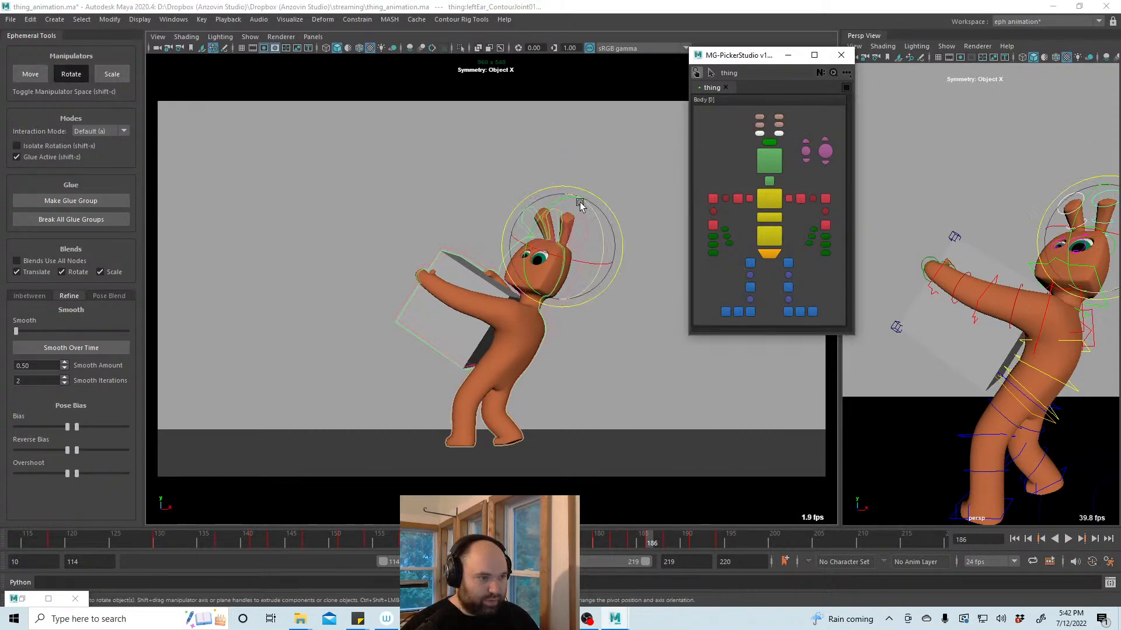
{"action": "left_click_drag", "start_coordinate": [582, 190], "coordinate": [589, 191]}
{"action": "key", "text": "period"}
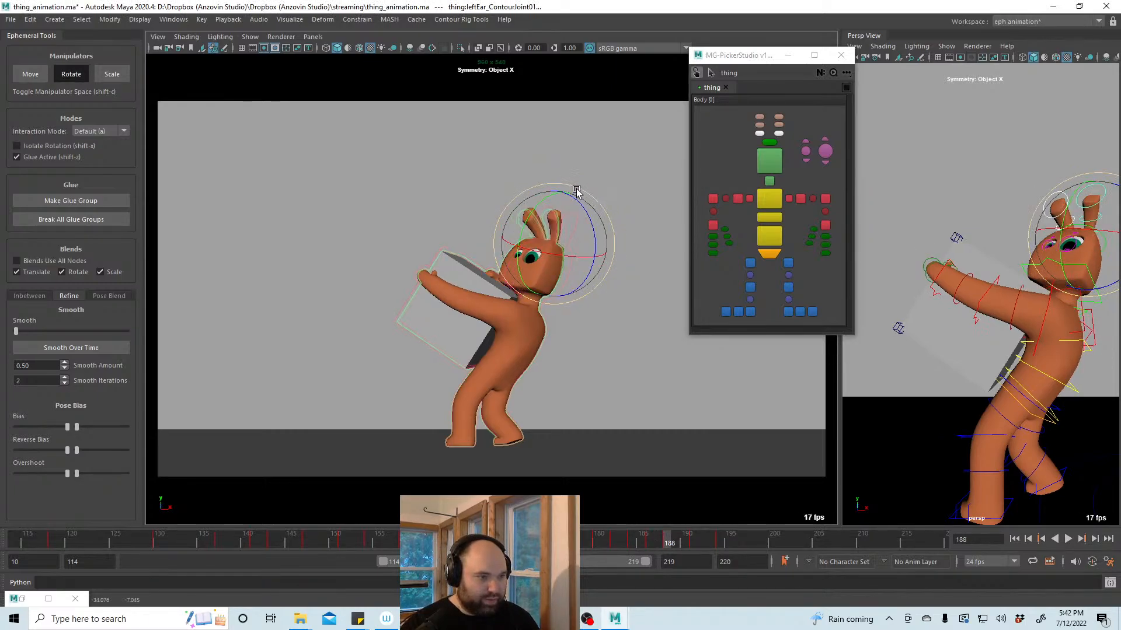
Bias the pose of all ear controls toward the previous key at frame 188 and play the result
{"action": "left_click_drag", "start_coordinate": [750, 111], "coordinate": [785, 135]}
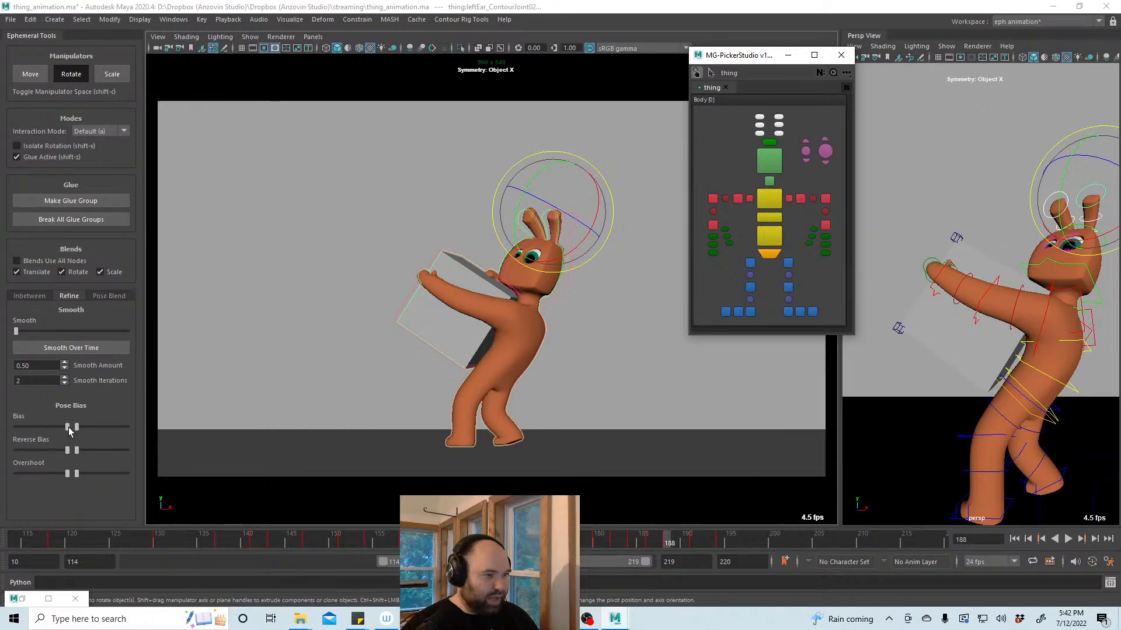
{"action": "left_click_drag", "start_coordinate": [67, 427], "coordinate": [42, 431]}
{"action": "mouse_move", "coordinate": [632, 545]}
{"action": "left_mouse_down"}
{"action": "mouse_move", "coordinate": [736, 552]}
{"action": "mouse_move", "coordinate": [632, 555]}
{"action": "left_mouse_up"}
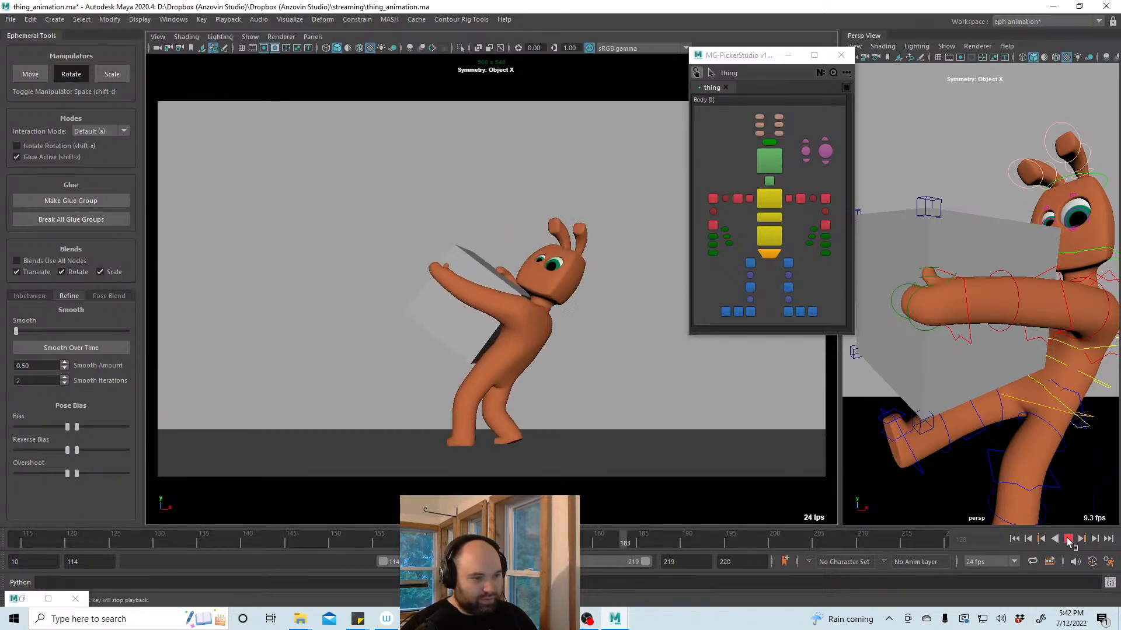
{"action": "left_click", "coordinate": [1068, 539]}
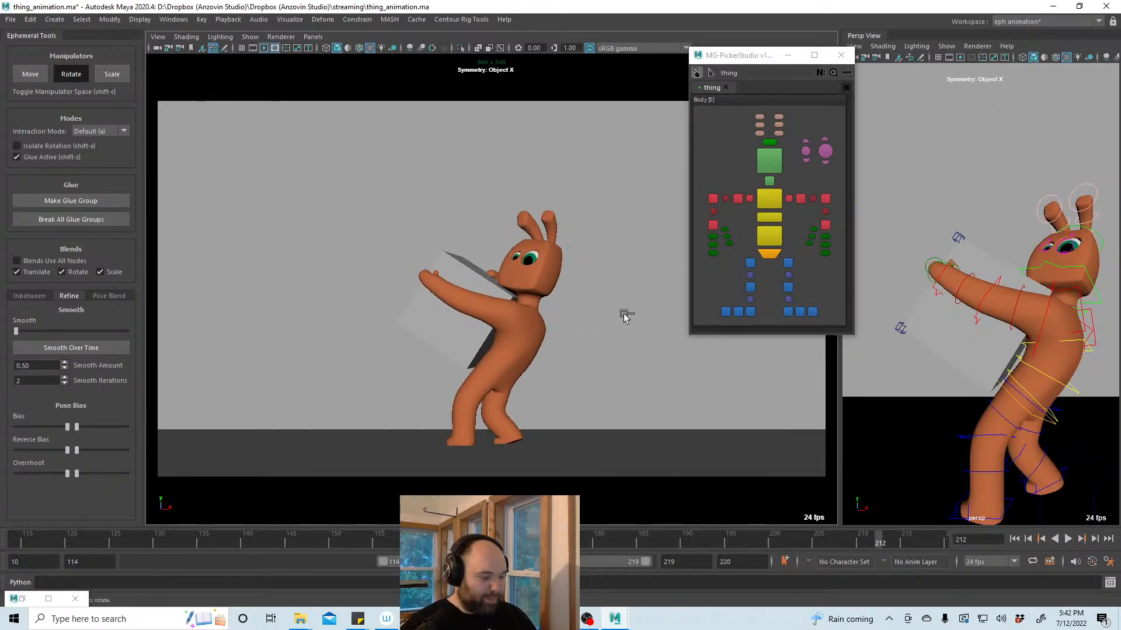
Select the spine3 control, play the animation, and widen the playback range to frames 69 to 209 to review the whole action
{"action": "left_click", "coordinate": [769, 198]}
{"action": "key", "text": "alt+v"}
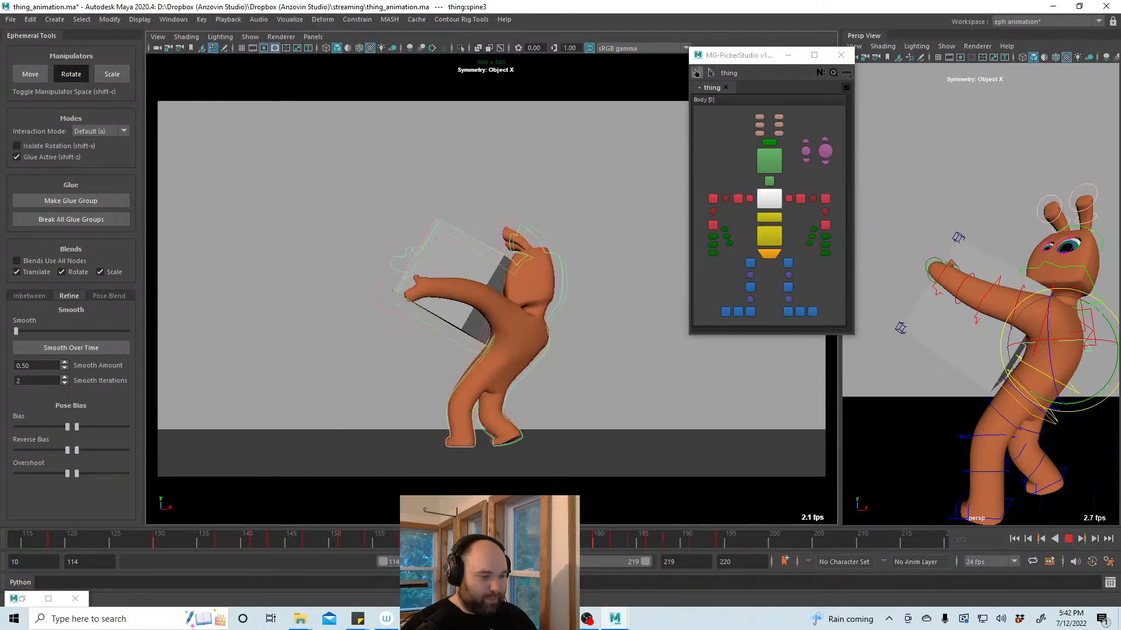
{"action": "left_click_drag", "start_coordinate": [496, 541], "coordinate": [227, 540]}
{"action": "left_click_drag", "start_coordinate": [484, 562], "coordinate": [554, 563]}
{"action": "key", "text": "alt+v"}
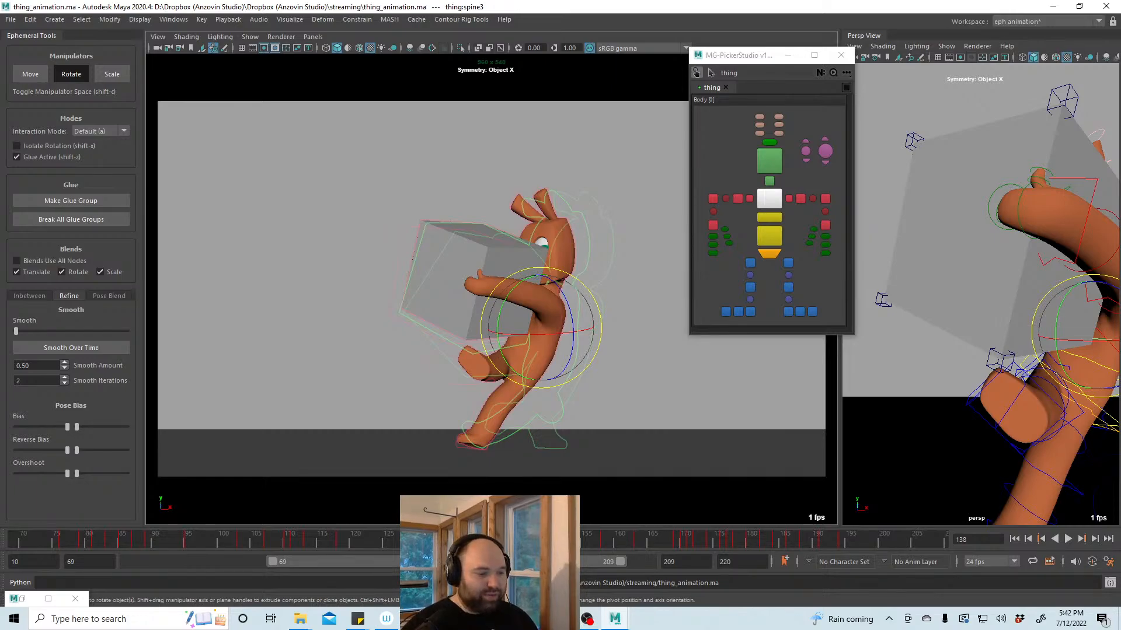
{"action": "key", "text": "alt+v"}
{"action": "key", "text": "alt+v"}
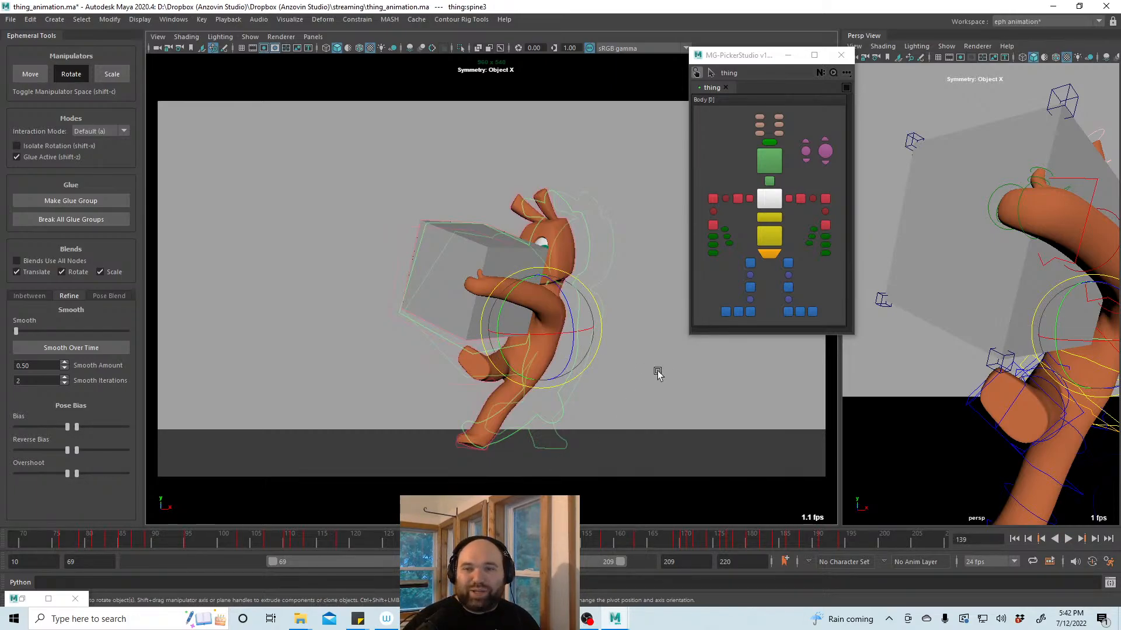
Narrow playback to start at frame 113, play the range, and go to frame 149
{"action": "left_click_drag", "start_coordinate": [274, 562], "coordinate": [380, 562]}
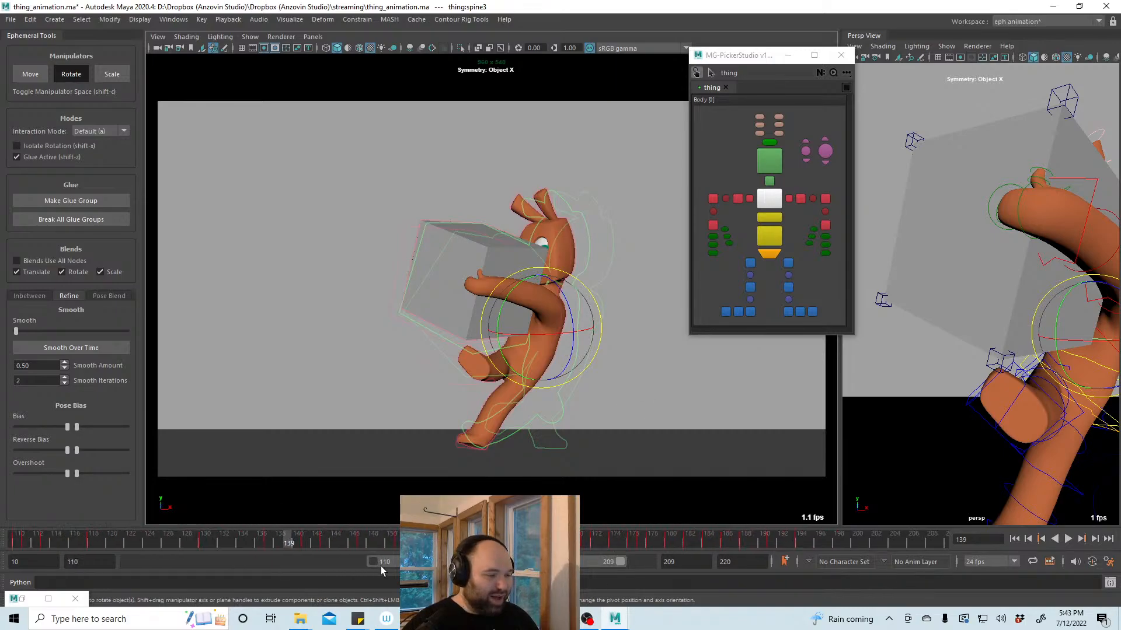
{"action": "key", "text": "alt+v"}
{"action": "left_click_drag", "start_coordinate": [315, 542], "coordinate": [363, 547]}
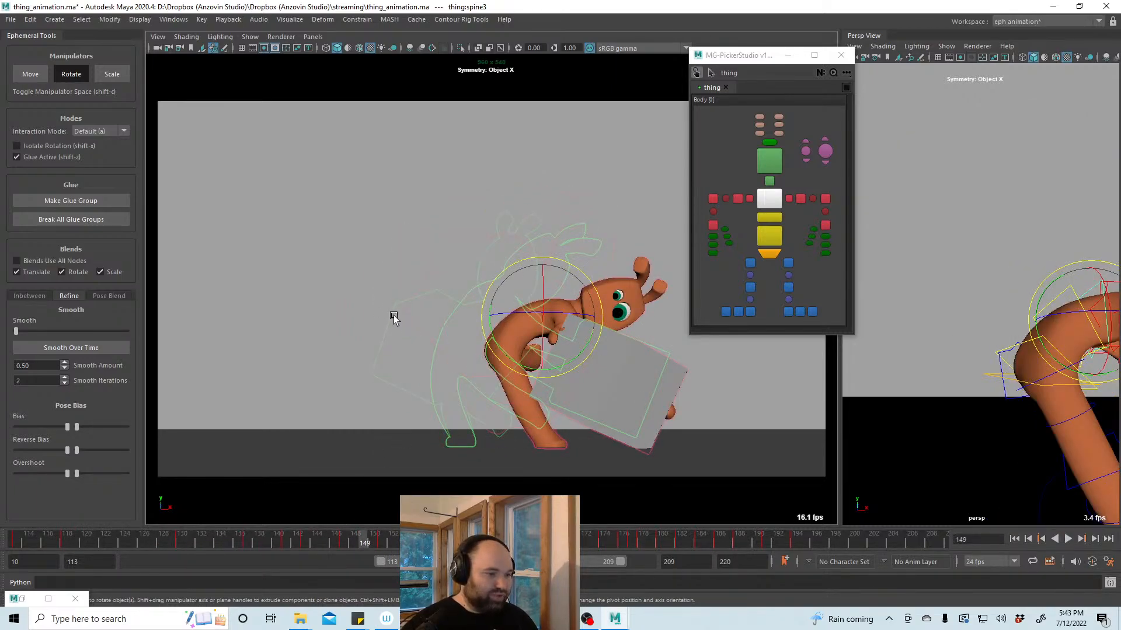
Break down the whole character and box pose forward at frame 149, with blends affecting all nodes, and play the result
{"action": "left_click", "coordinate": [99, 131]}
{"action": "left_click", "coordinate": [104, 147]}
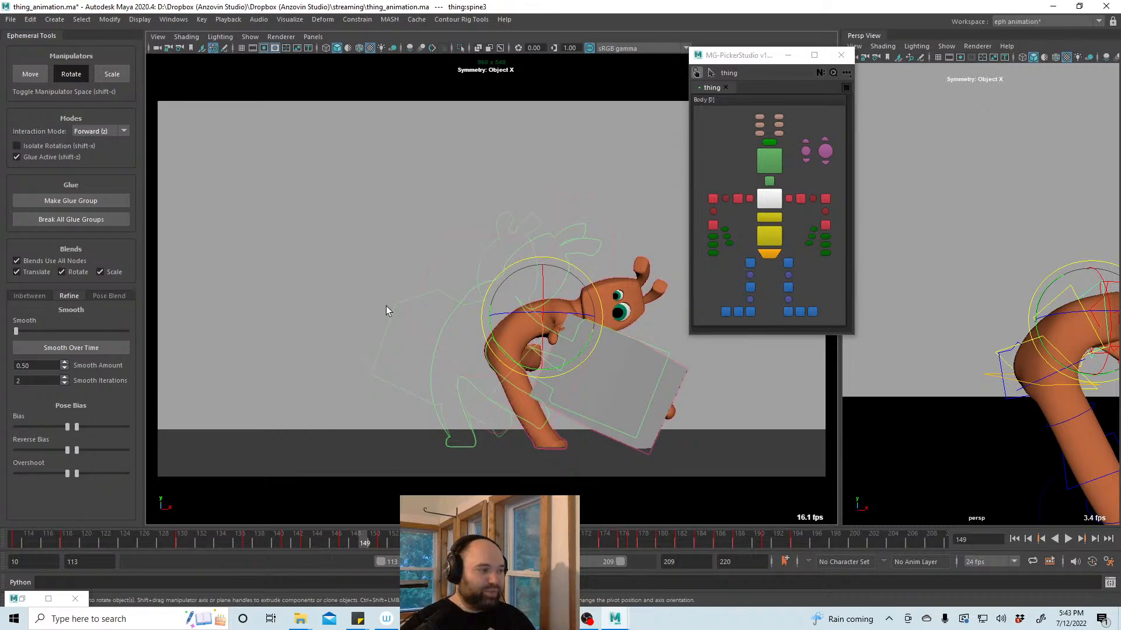
{"action": "left_click", "coordinate": [30, 296]}
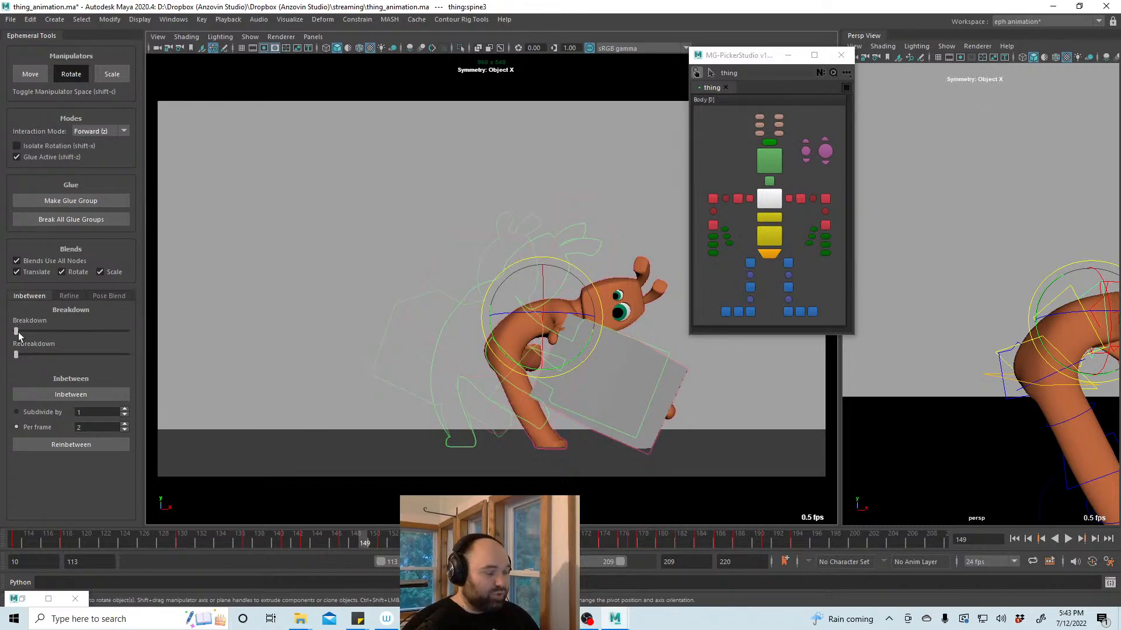
{"action": "left_click_drag", "start_coordinate": [17, 332], "coordinate": [65, 331]}
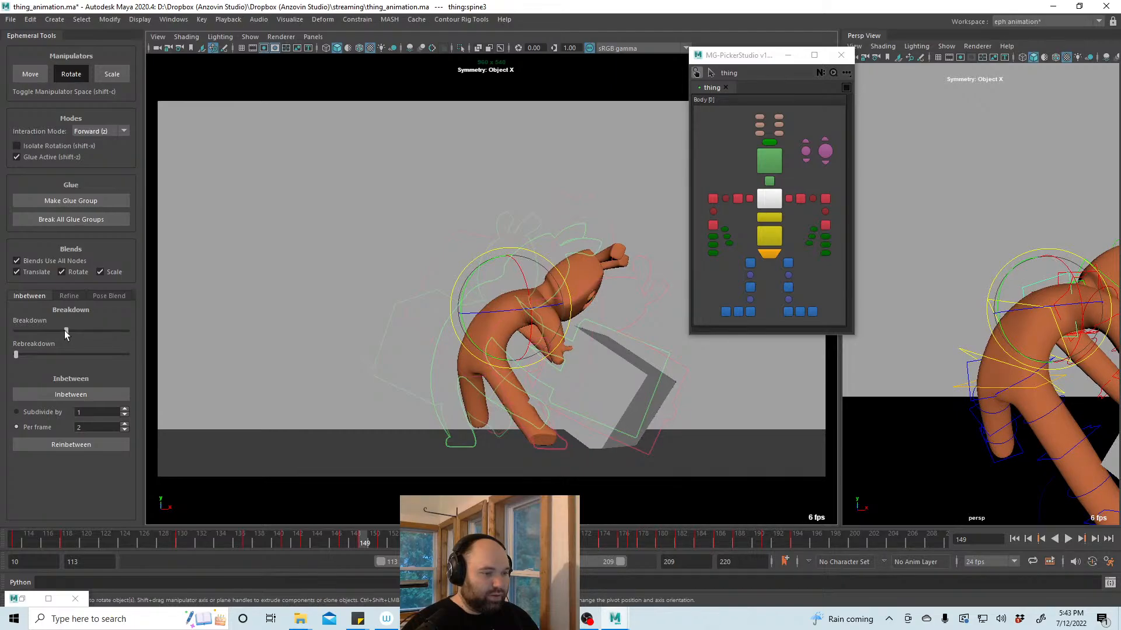
{"action": "left_click_drag", "start_coordinate": [66, 333], "coordinate": [67, 332]}
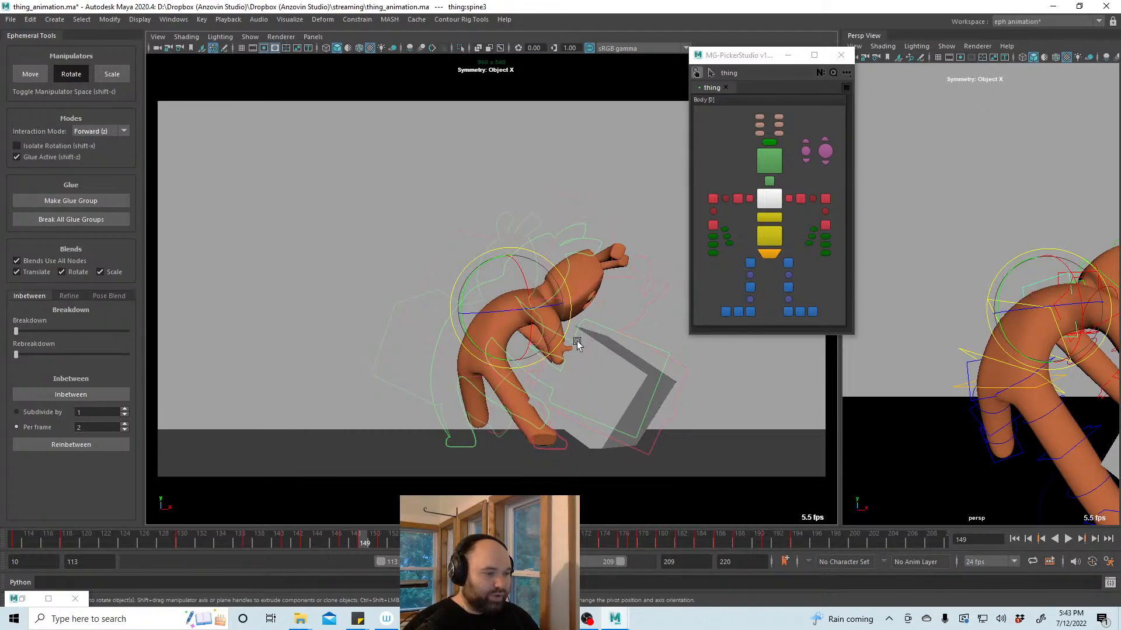
{"action": "key", "text": "alt+v"}
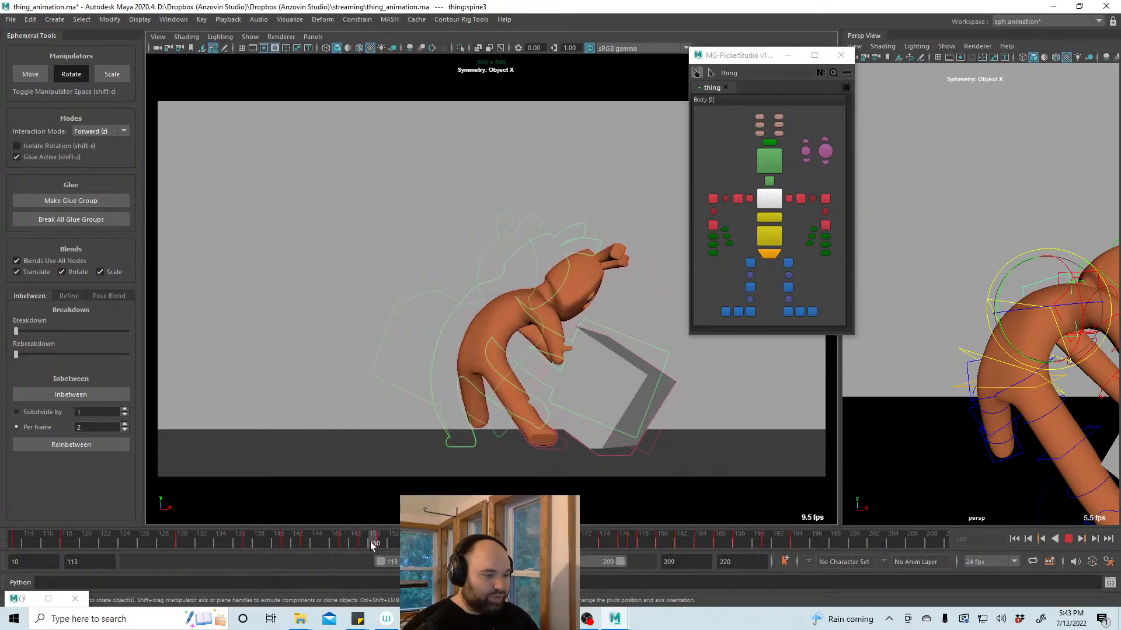
{"action": "key", "text": "alt+v"}
Limit blends to the selection, bias the left foot toward the next key at frame 149, and rotate the foot slightly
{"action": "left_click", "coordinate": [787, 312]}
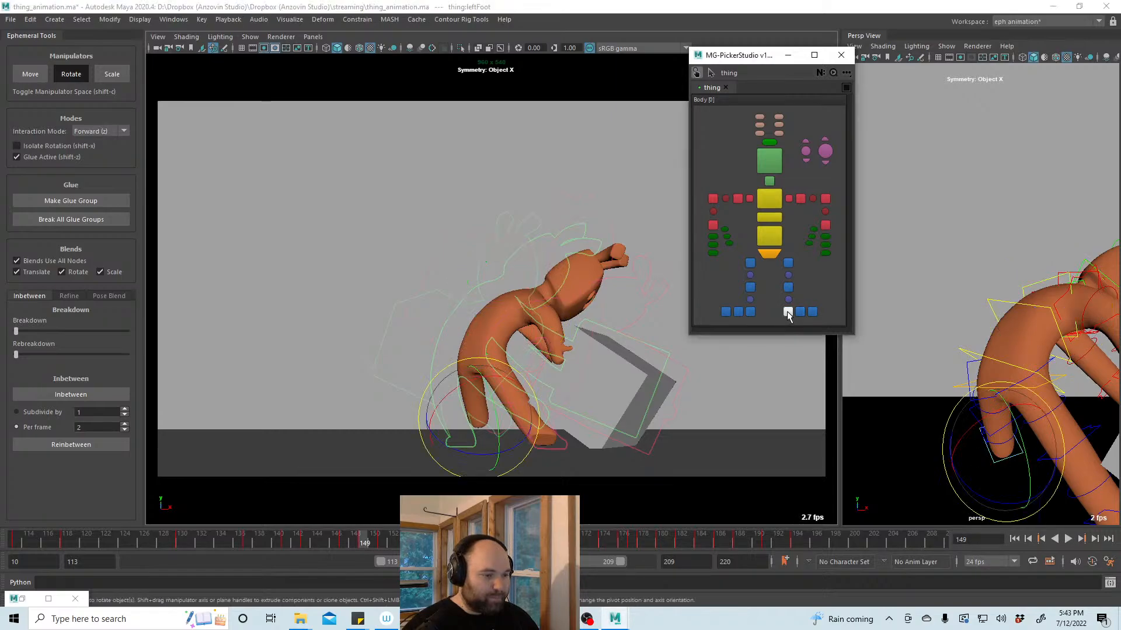
{"action": "key", "text": "a"}
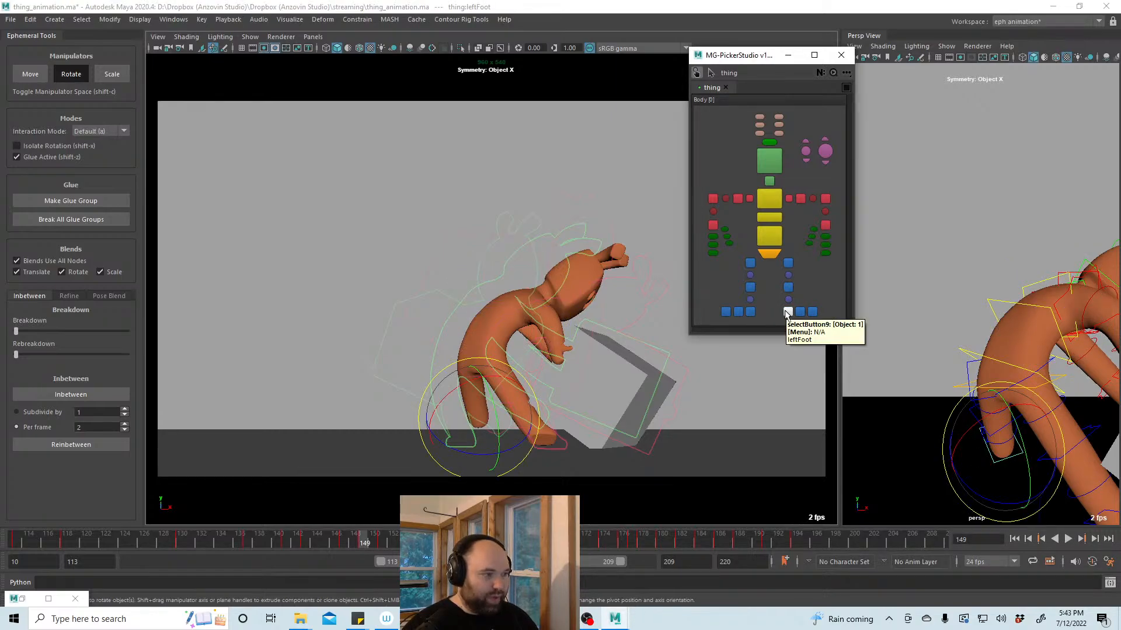
{"action": "key", "text": "w"}
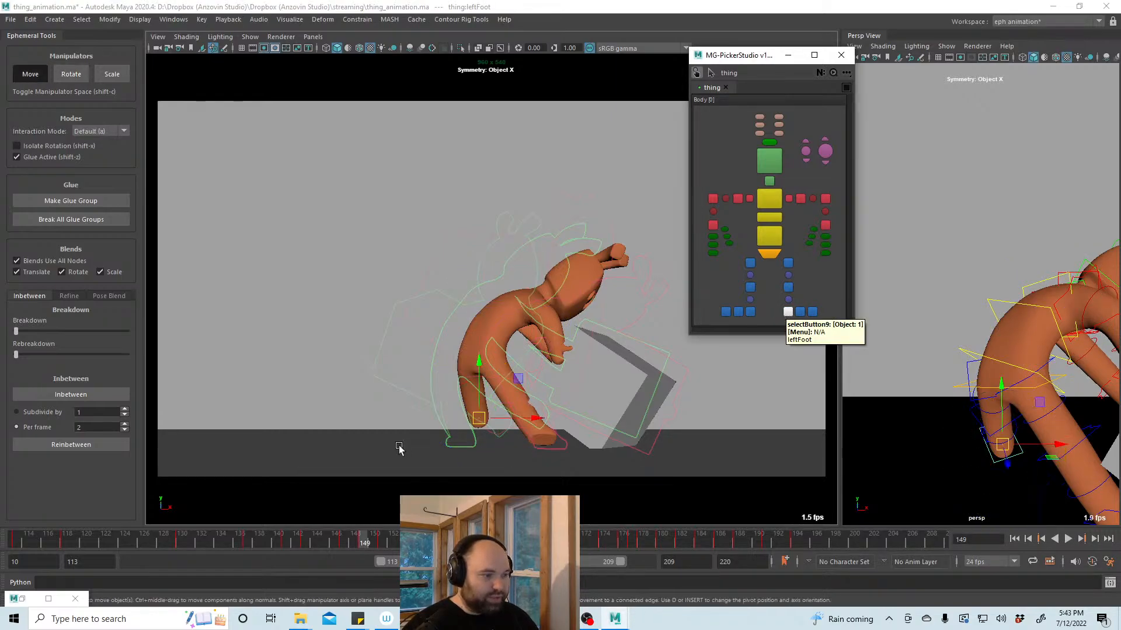
{"action": "left_click", "coordinate": [46, 262]}
{"action": "left_click", "coordinate": [69, 295]}
{"action": "left_click_drag", "start_coordinate": [77, 426], "coordinate": [178, 432]}
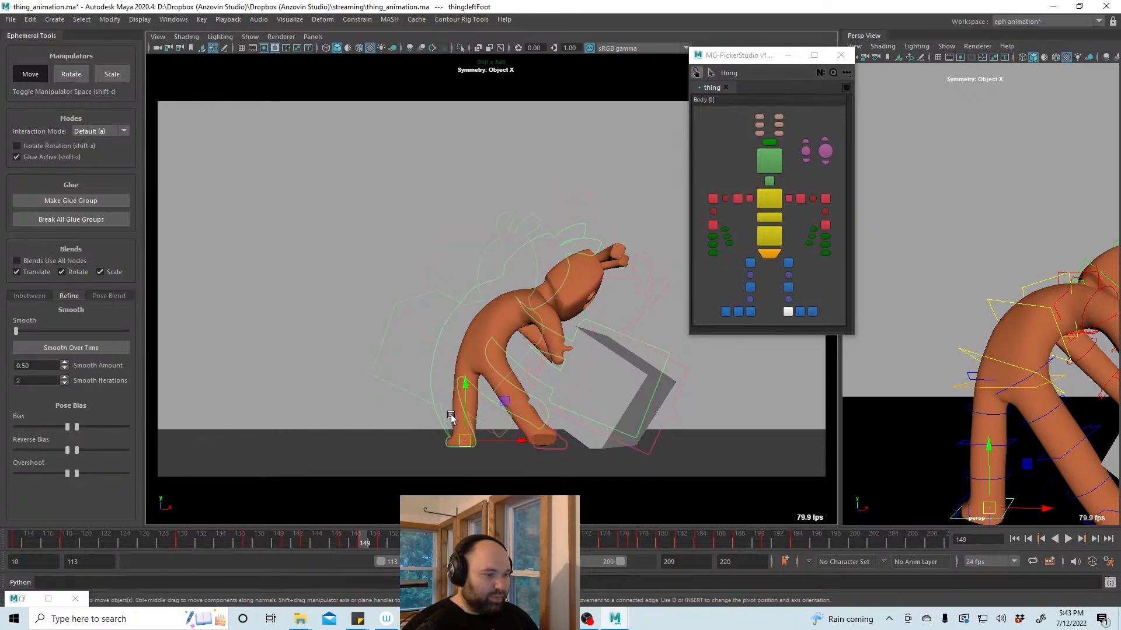
{"action": "key", "text": "e"}
{"action": "left_click_drag", "start_coordinate": [495, 401], "coordinate": [499, 416]}
{"action": "key", "text": "w"}
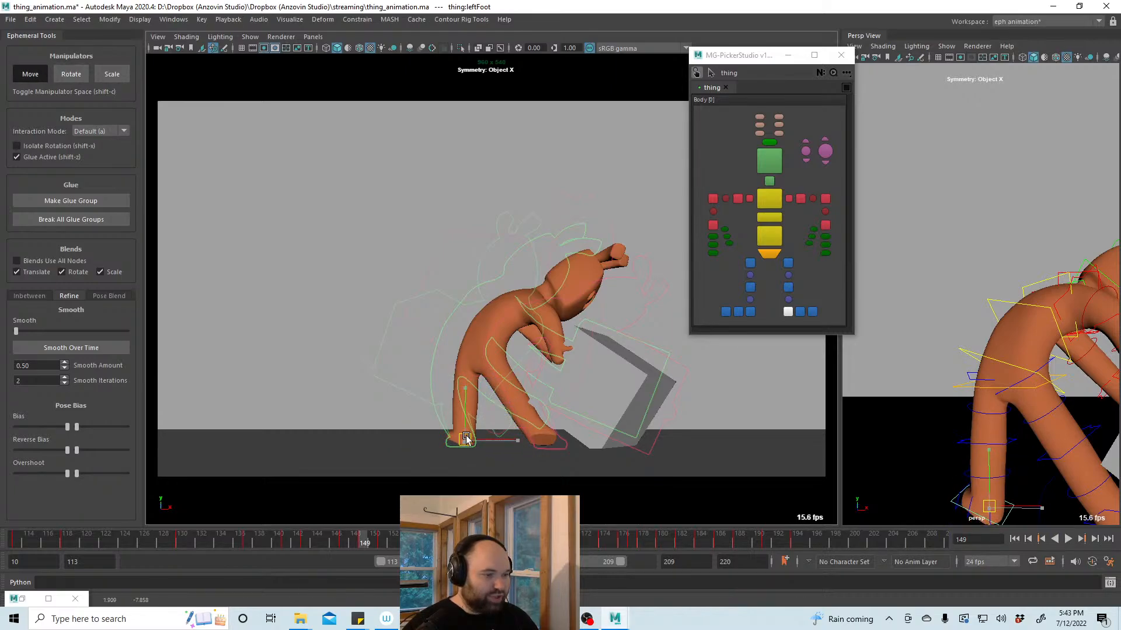
Move spine1 slightly back and up at frame 149, adjust the knees, and check the motion across neighbouring frames
{"action": "left_click", "coordinate": [772, 235]}
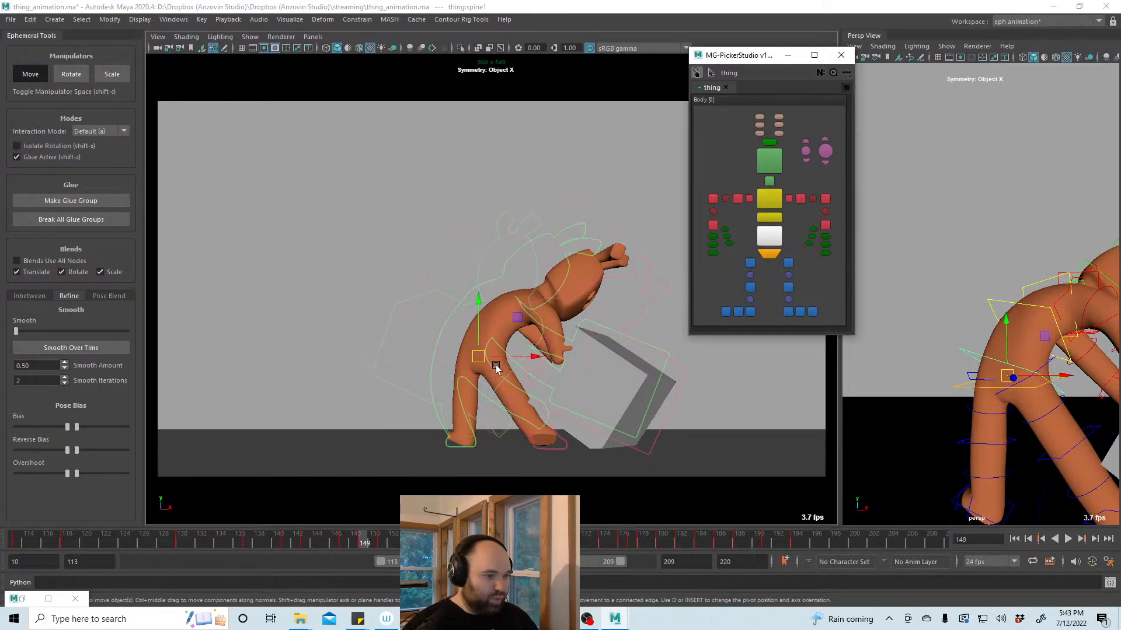
{"action": "left_click_drag", "start_coordinate": [496, 366], "coordinate": [470, 353]}
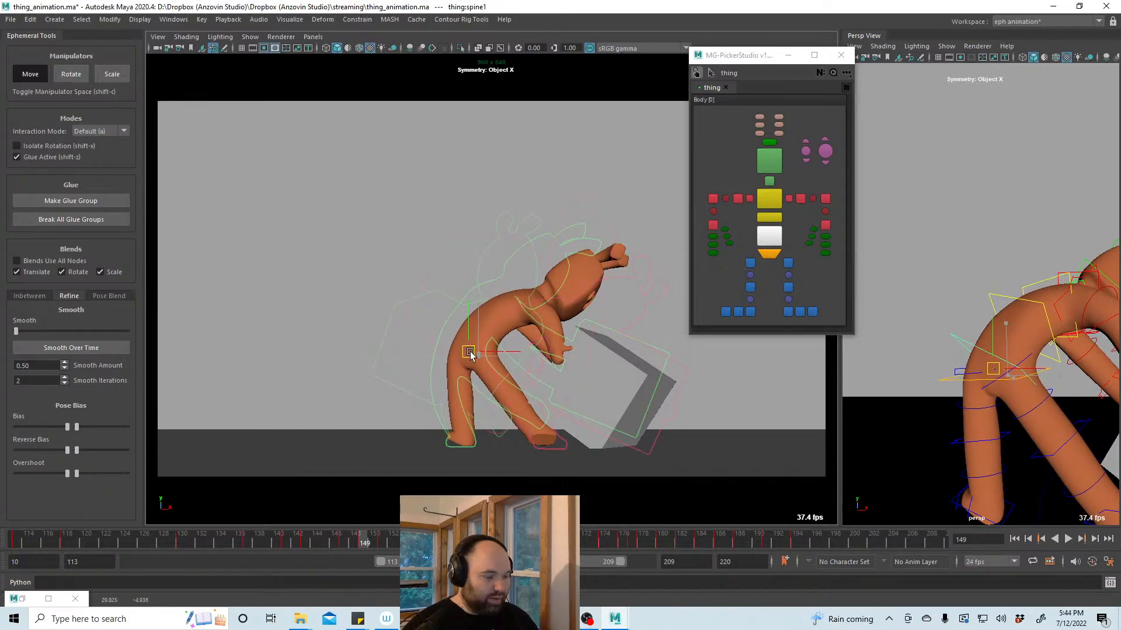
{"action": "left_click", "coordinate": [503, 394]}
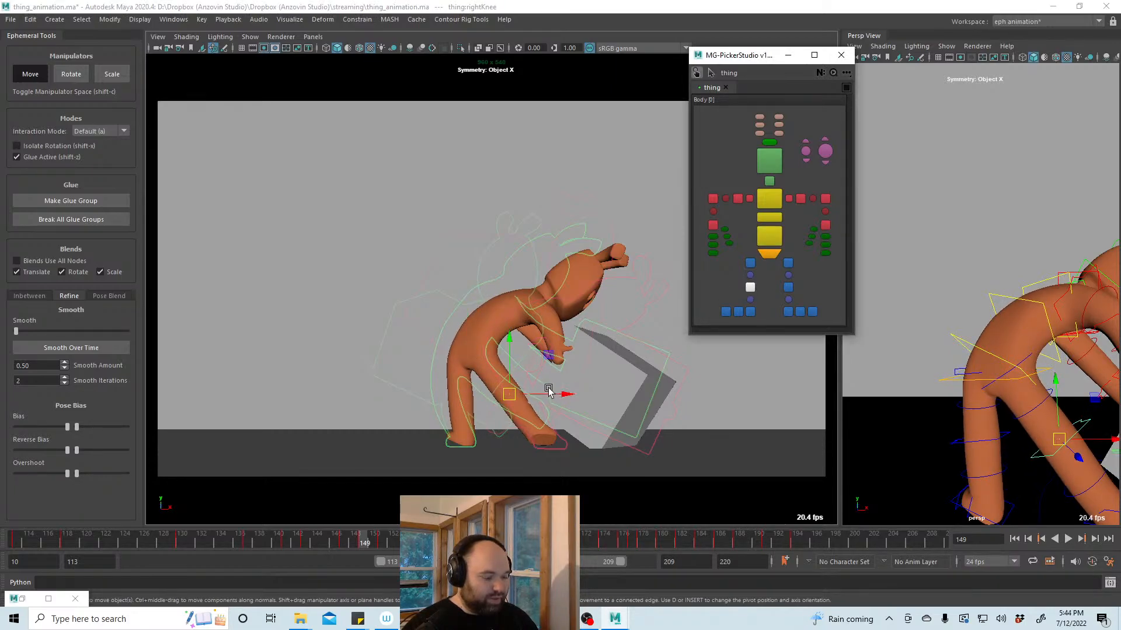
{"action": "left_click", "coordinate": [450, 399]}
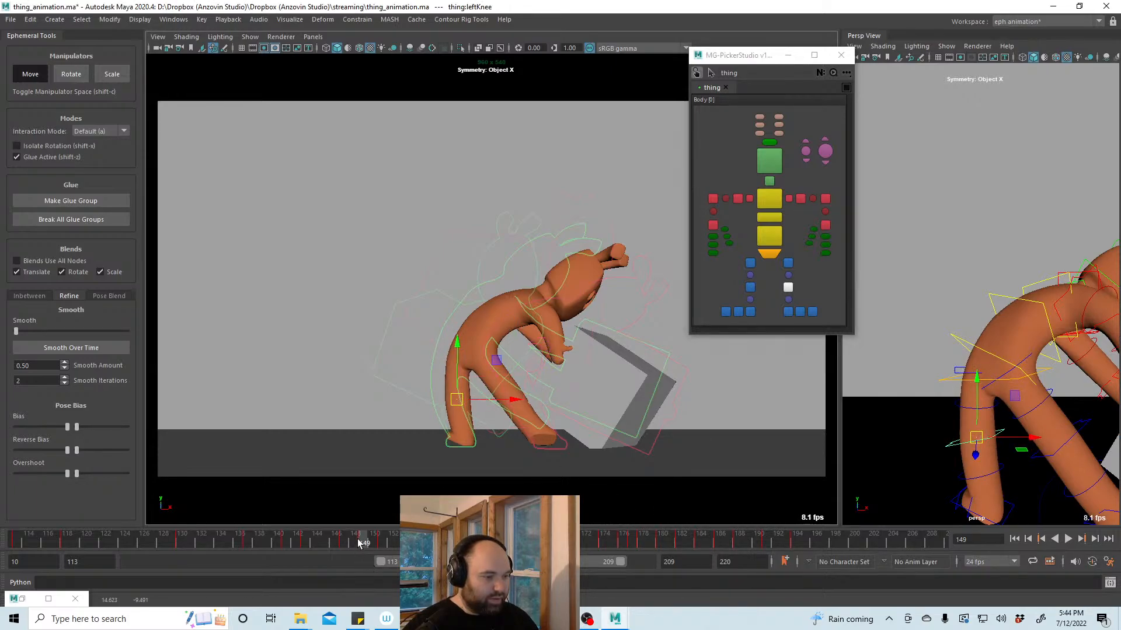
{"action": "mouse_move", "coordinate": [358, 543]}
{"action": "left_mouse_down"}
{"action": "mouse_move", "coordinate": [344, 542]}
{"action": "mouse_move", "coordinate": [429, 543]}
{"action": "mouse_move", "coordinate": [365, 543]}
{"action": "left_mouse_up"}
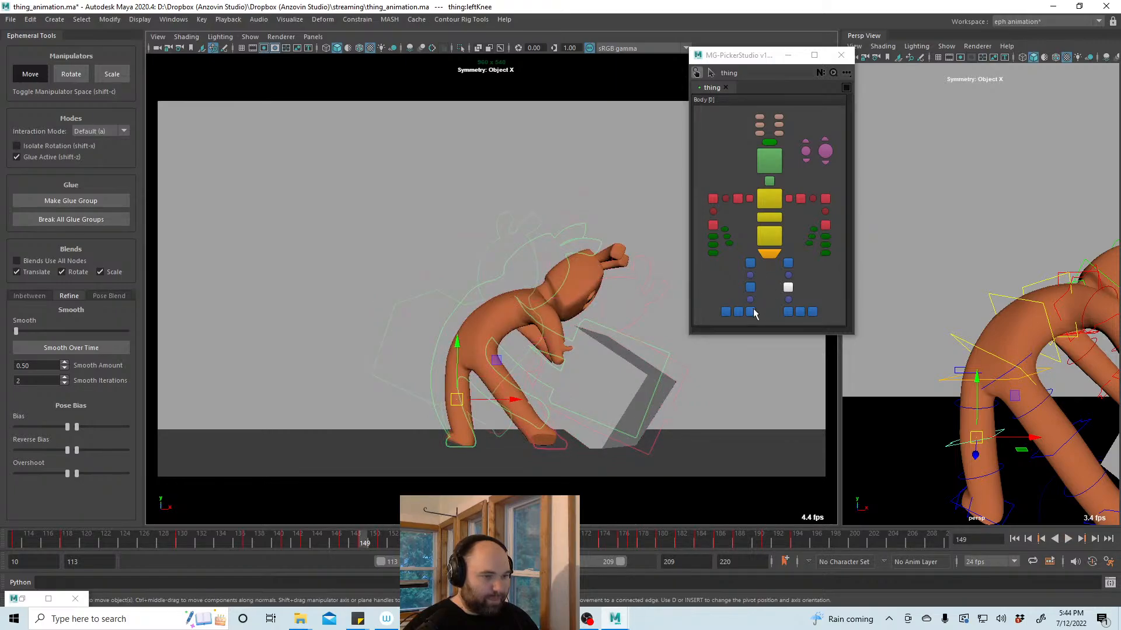
Rotate the left foot toe-down and raise it slightly off the ground at frame 149, checking against the preceding frames
{"action": "left_click", "coordinate": [751, 313]}
{"action": "left_click", "coordinate": [788, 312]}
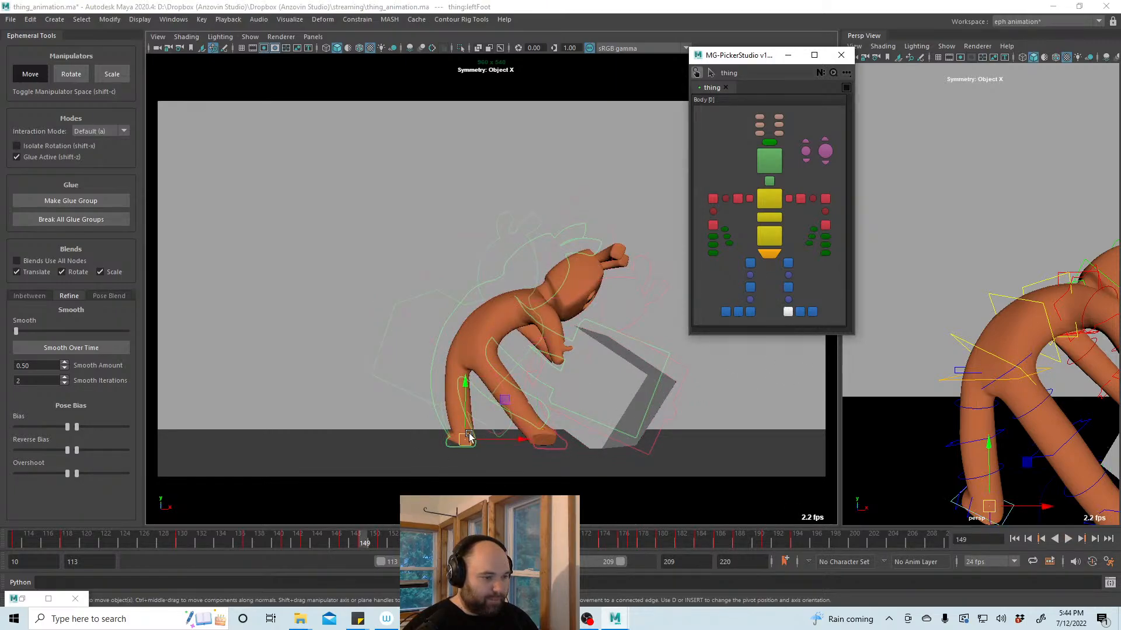
{"action": "key", "text": "e"}
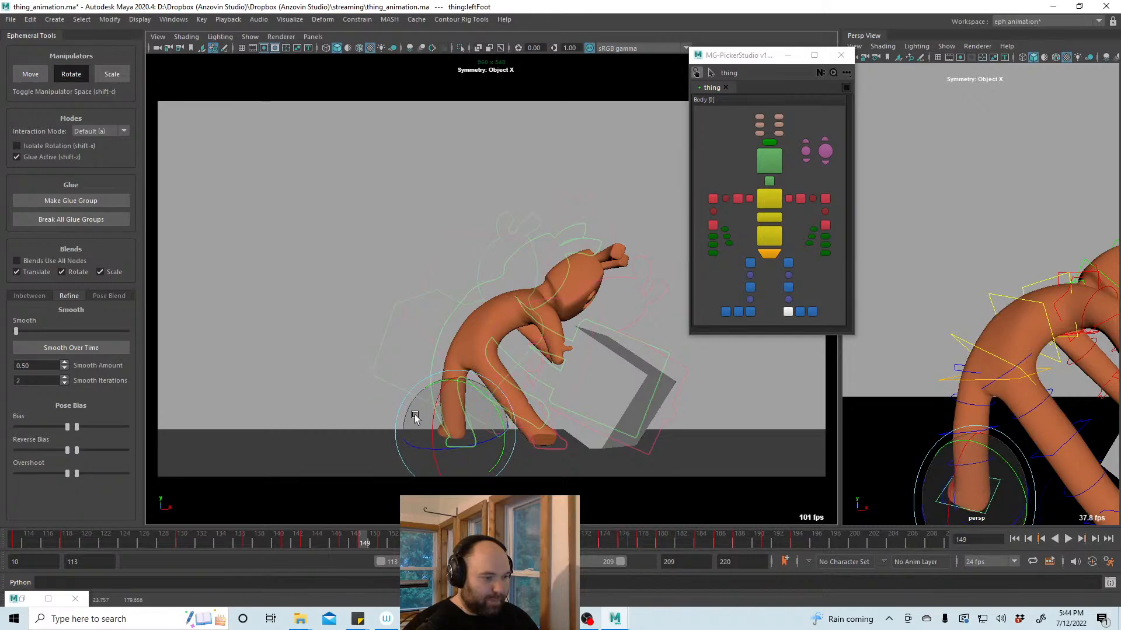
{"action": "key", "text": "w"}
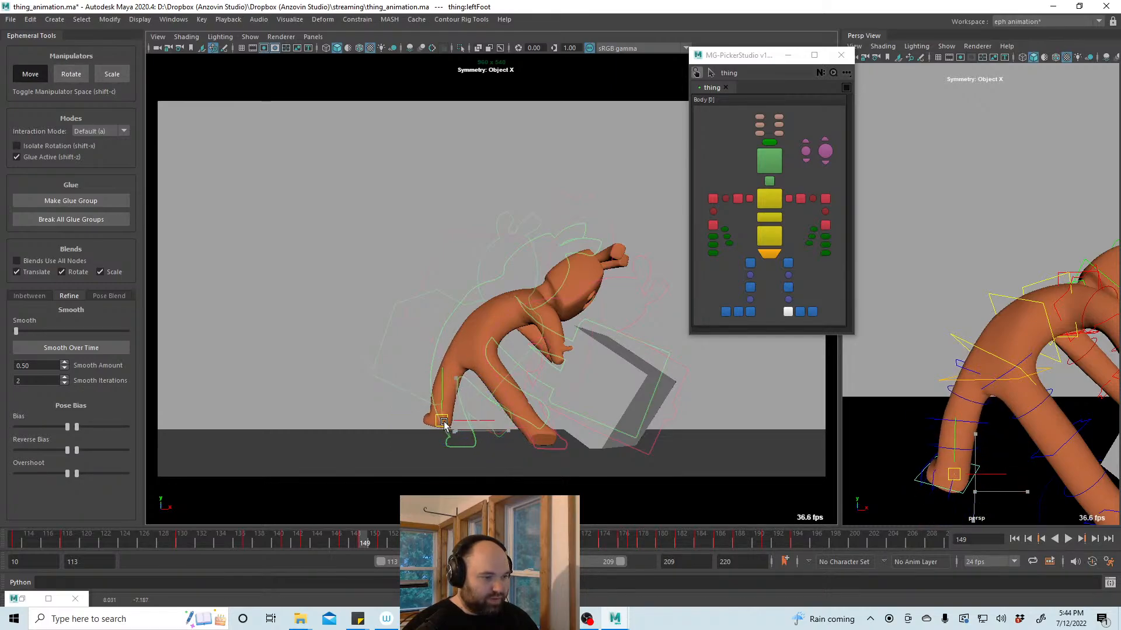
{"action": "key", "text": "e"}
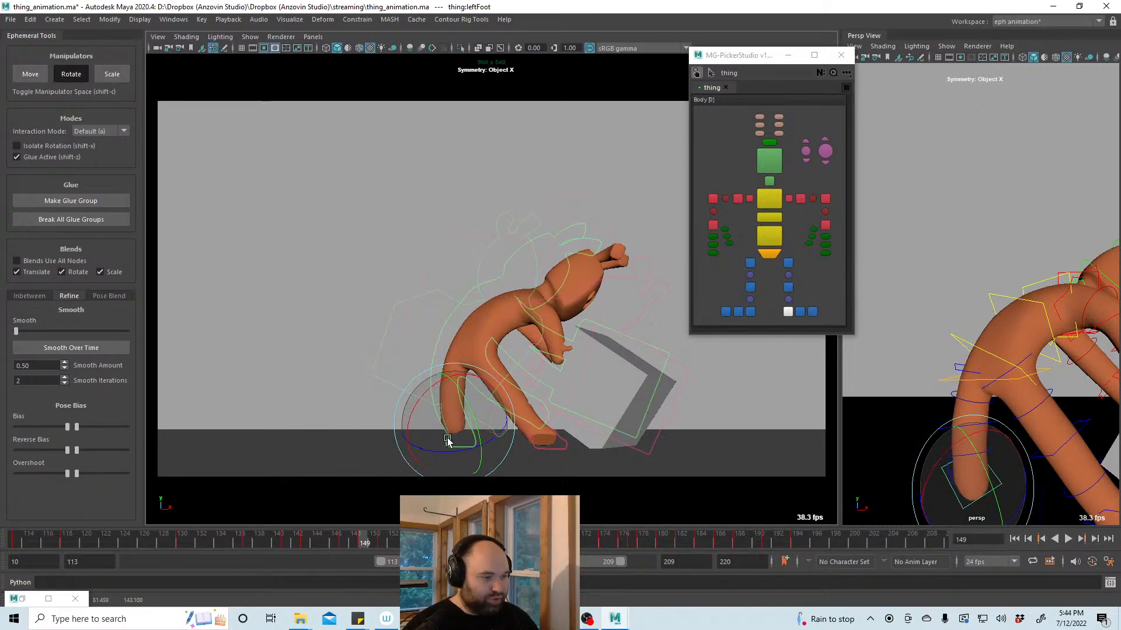
{"action": "key", "text": "w"}
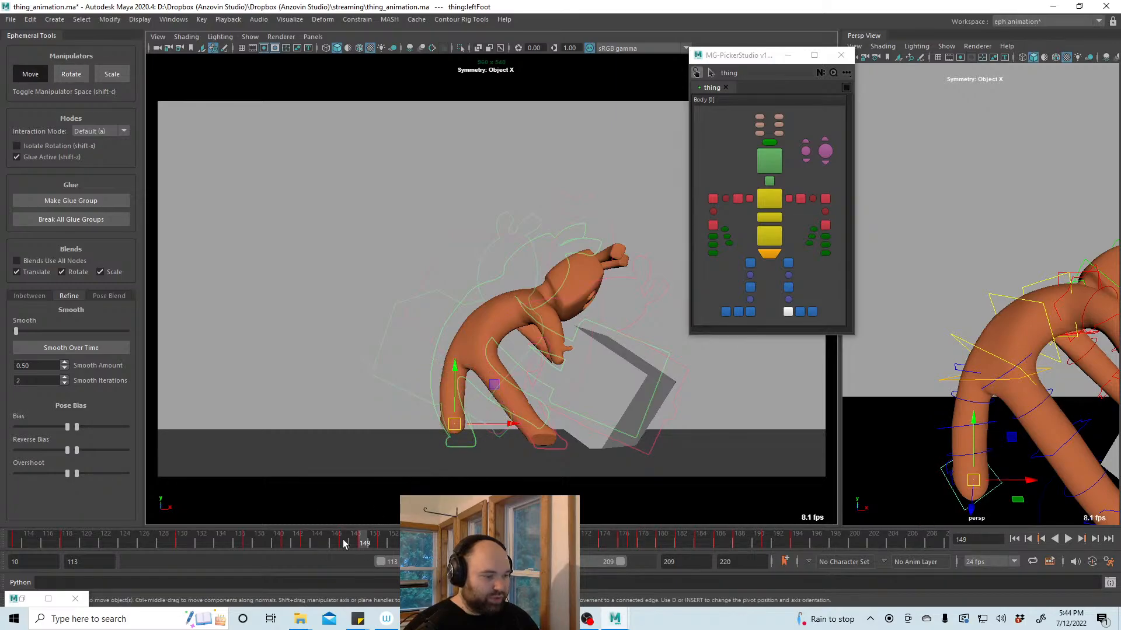
{"action": "left_click", "coordinate": [343, 544]}
{"action": "mouse_move", "coordinate": [346, 543]}
{"action": "left_mouse_down"}
{"action": "mouse_move", "coordinate": [372, 543]}
{"action": "mouse_move", "coordinate": [361, 543]}
{"action": "left_mouse_up"}
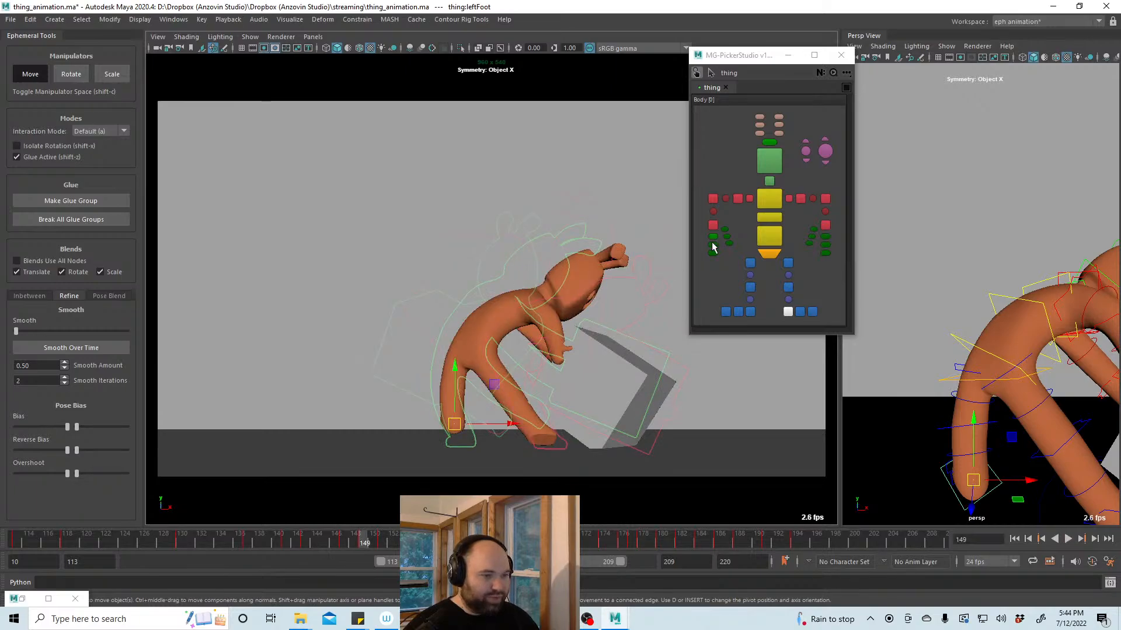
Rotate the left hip slightly at frame 149 to swing the left leg back, and play the result
{"action": "left_click", "coordinate": [787, 263]}
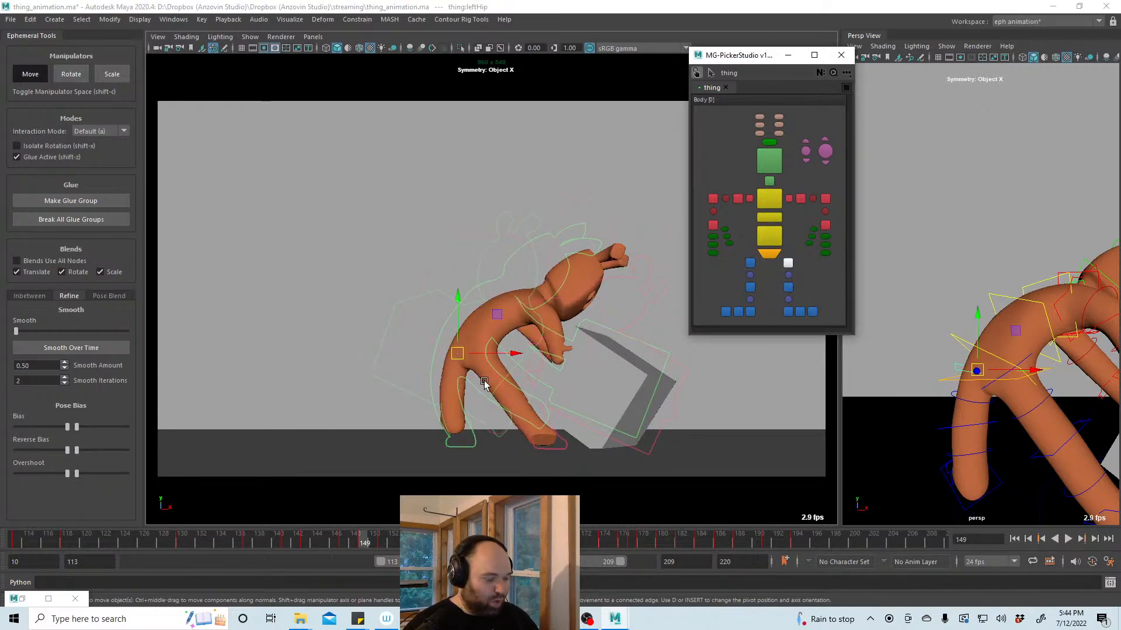
{"action": "key", "text": "e"}
{"action": "left_click_drag", "start_coordinate": [471, 348], "coordinate": [468, 358]}
{"action": "key", "text": "alt+v"}
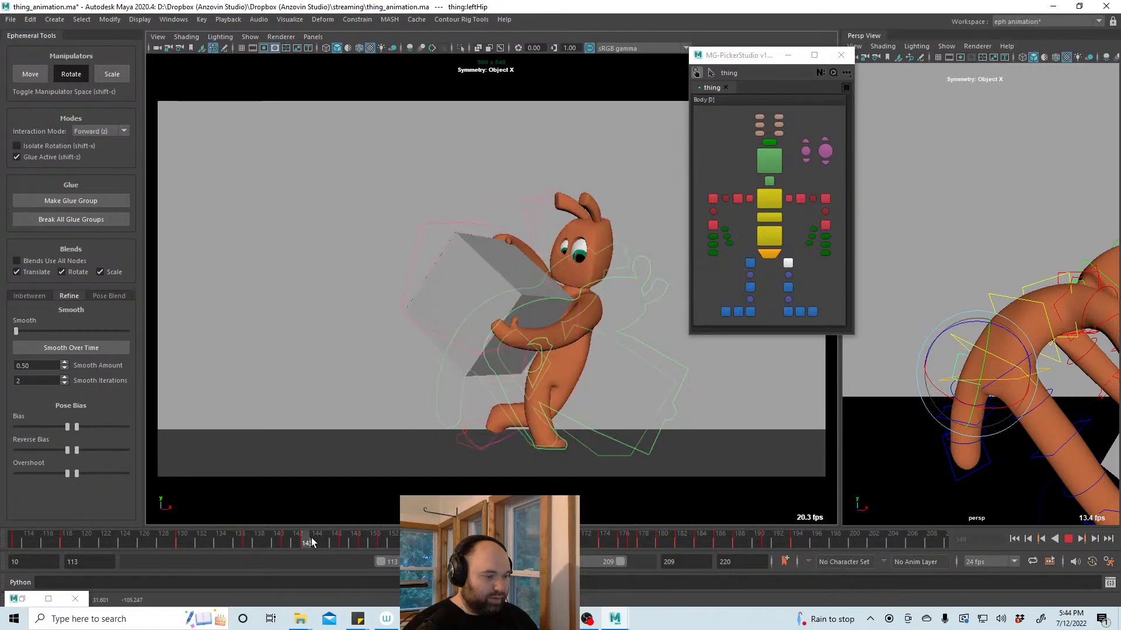
Select the box at frame 149 for moving, with the interaction mode set to Default
{"action": "mouse_move", "coordinate": [366, 543]}
{"action": "left_mouse_down"}
{"action": "mouse_move", "coordinate": [383, 543]}
{"action": "mouse_move", "coordinate": [334, 543]}
{"action": "mouse_move", "coordinate": [382, 543]}
{"action": "mouse_move", "coordinate": [364, 542]}
{"action": "left_mouse_up"}
{"action": "left_click", "coordinate": [623, 379]}
{"action": "left_click", "coordinate": [627, 378]}
{"action": "key", "text": "w"}
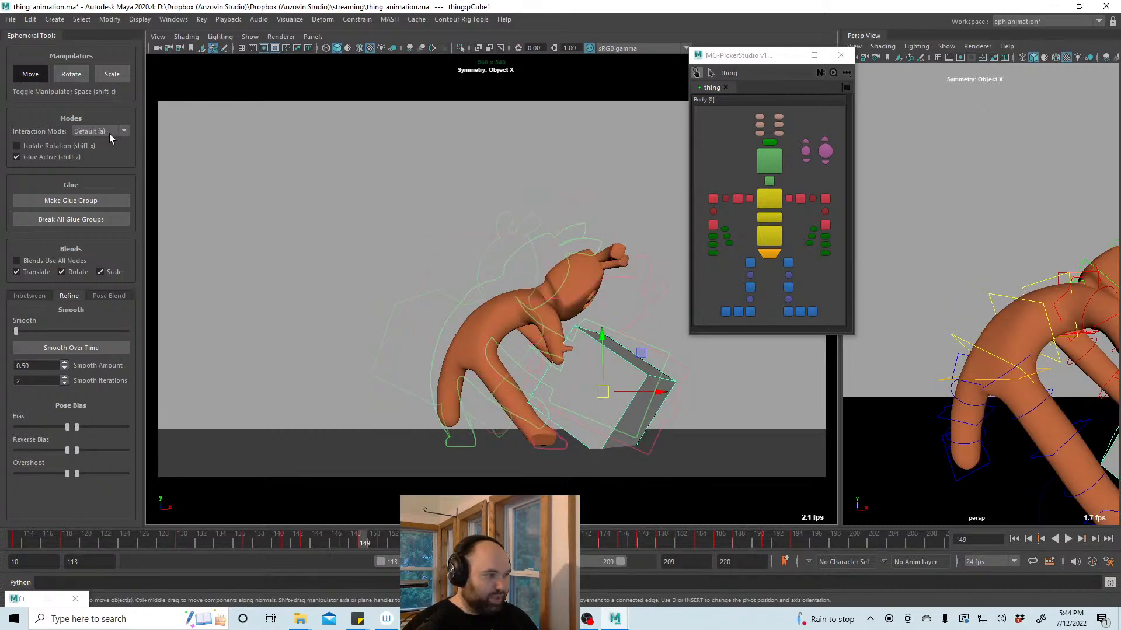
{"action": "key", "text": "a"}
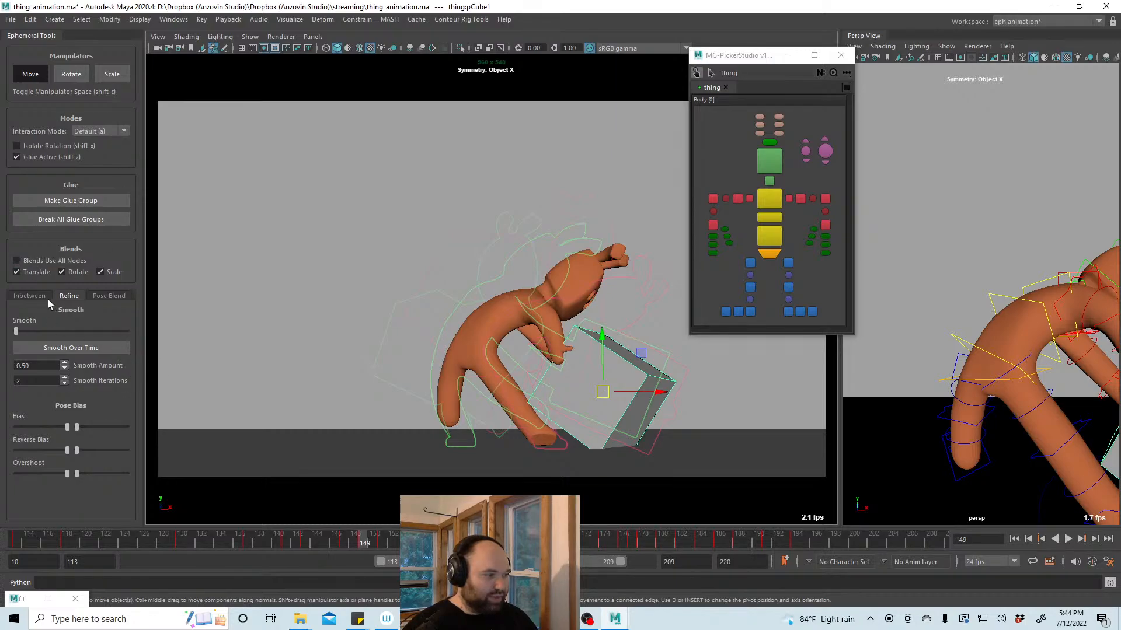
Apply a partial Rebreakdown to the selected box at frame 149, and shift it slightly away from the character
{"action": "left_click", "coordinate": [30, 296]}
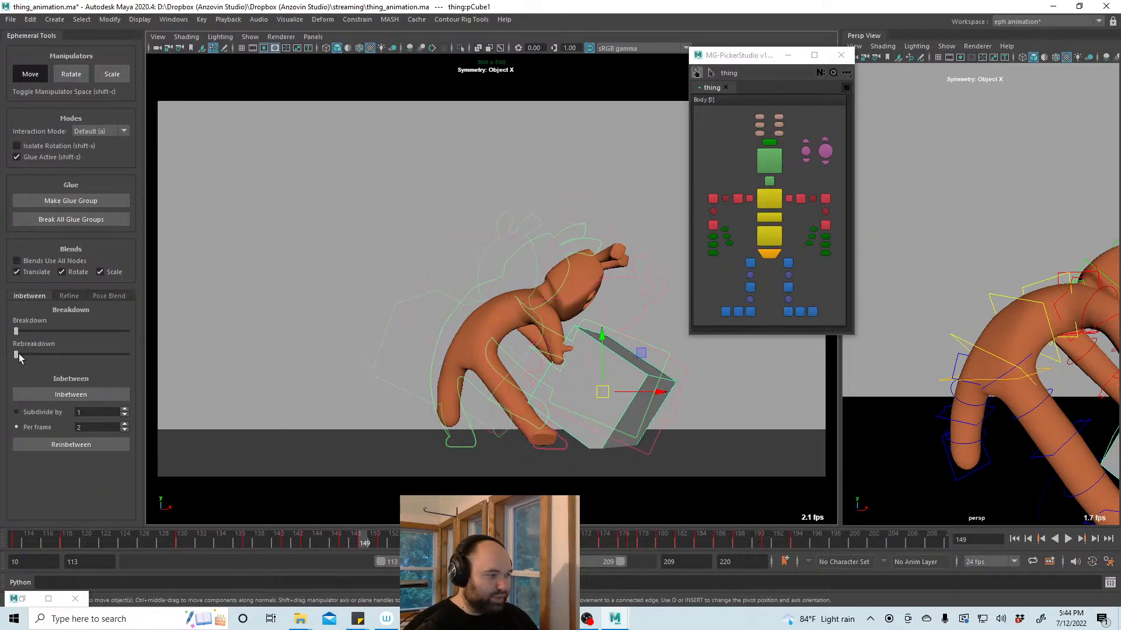
{"action": "left_click_drag", "start_coordinate": [24, 352], "coordinate": [96, 357]}
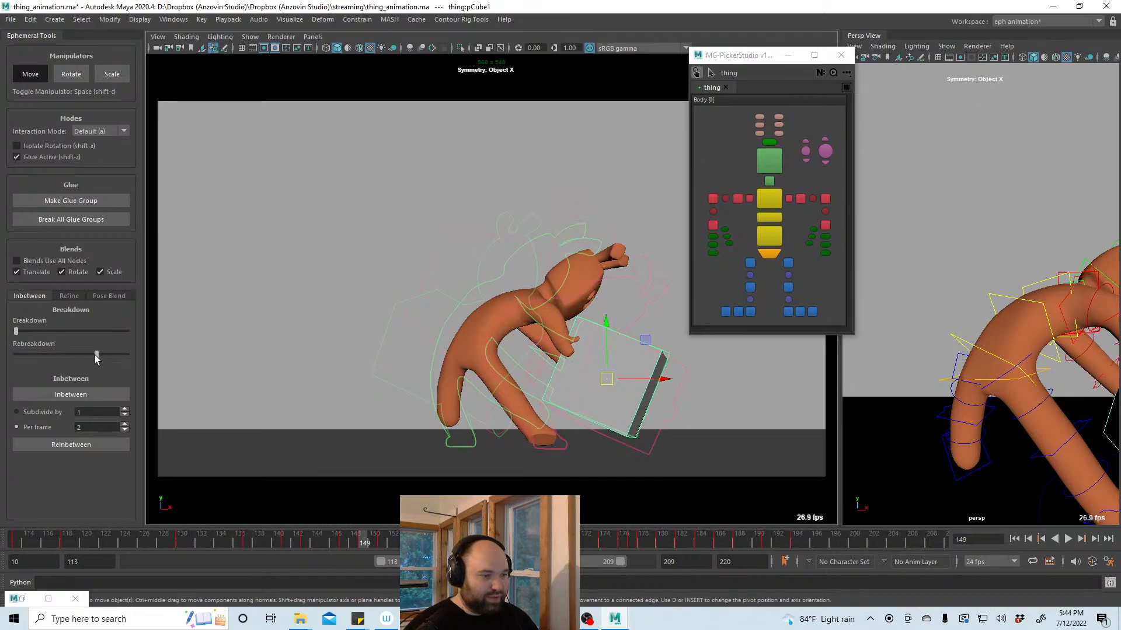
{"action": "mouse_move", "coordinate": [606, 378]}
{"action": "left_mouse_down"}
{"action": "mouse_move", "coordinate": [600, 345]}
{"action": "mouse_move", "coordinate": [627, 385]}
{"action": "mouse_move", "coordinate": [617, 372]}
{"action": "left_mouse_up"}
{"action": "key", "text": "e"}
{"action": "key", "text": "w"}
Review the motion around frame 148, and fine-tune the box's position at frame 149 beside the character's hands
{"action": "left_click_drag", "start_coordinate": [356, 543], "coordinate": [349, 539]}
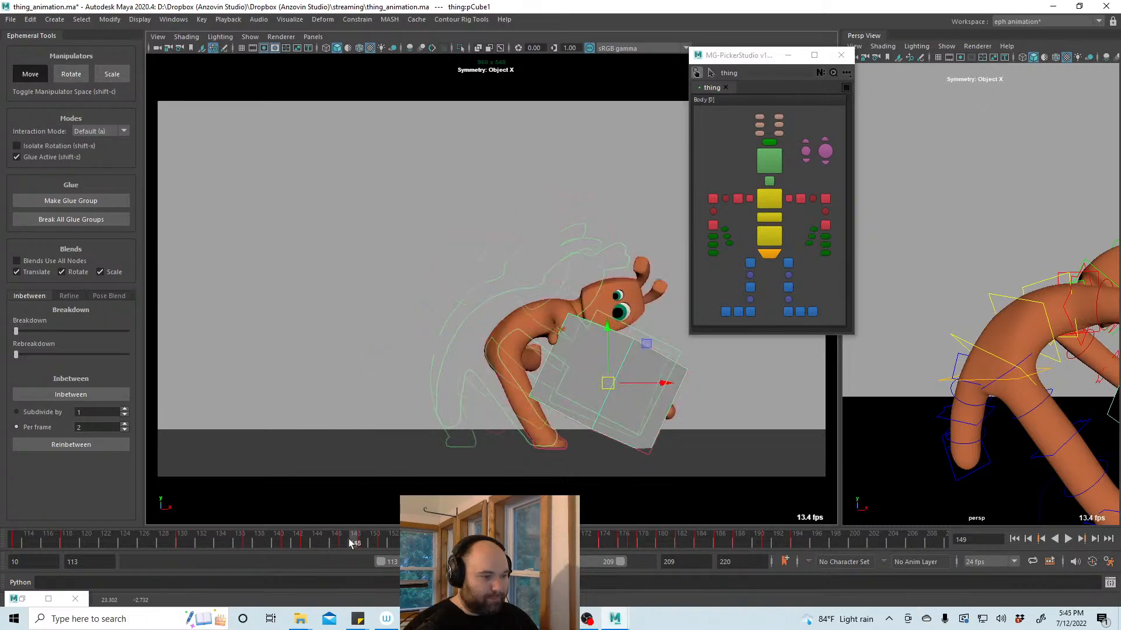
{"action": "key", "text": "alt+v"}
{"action": "key", "text": "alt+v"}
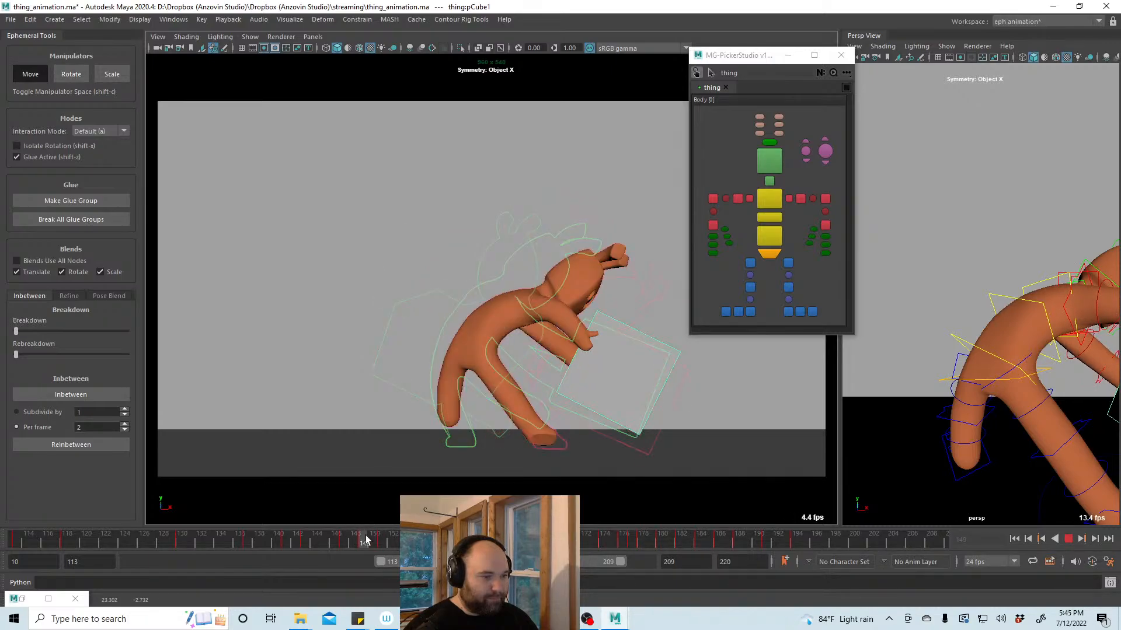
{"action": "left_click_drag", "start_coordinate": [611, 383], "coordinate": [614, 383]}
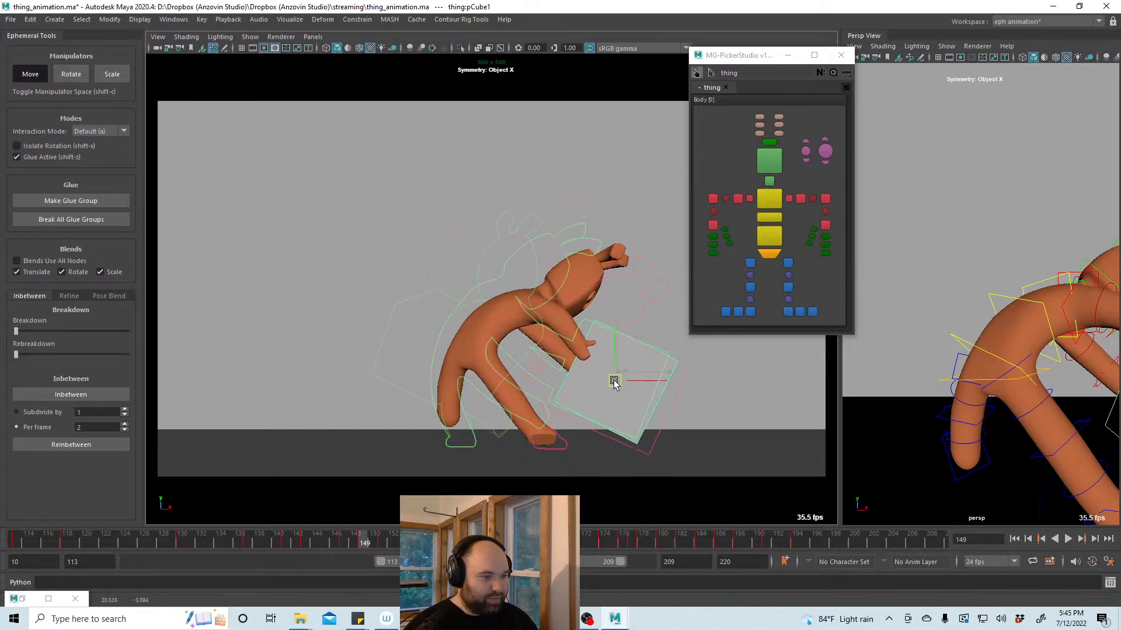
Nudge the character's right elbow at frame 149 to refine the arm holding the box
{"action": "left_click", "coordinate": [824, 199]}
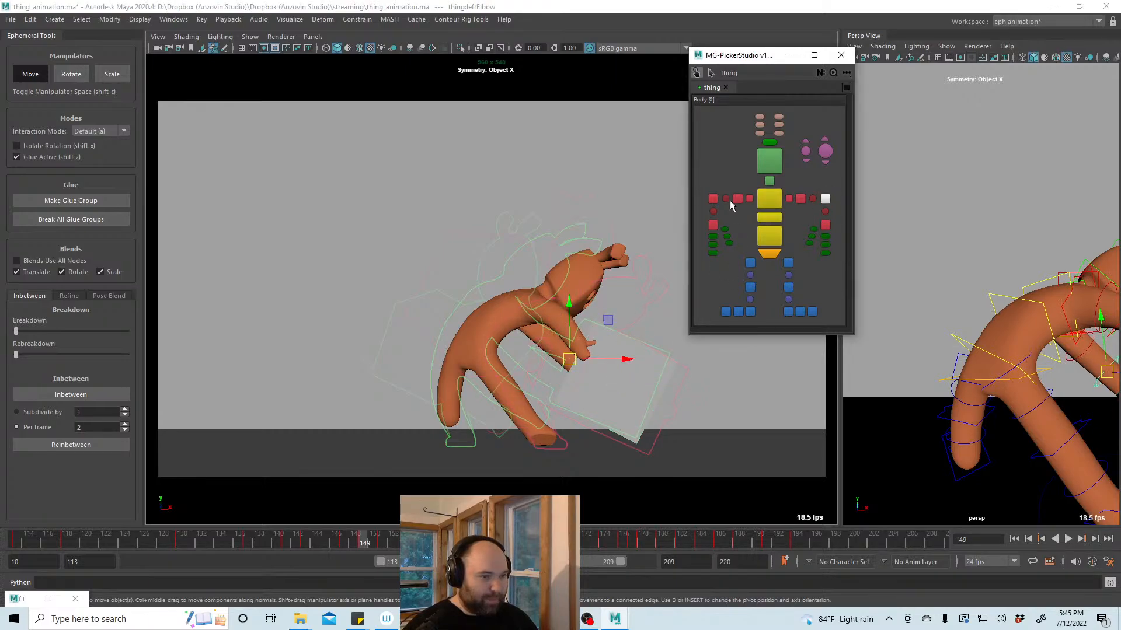
{"action": "left_click", "coordinate": [714, 199]}
{"action": "key", "text": "z"}
{"action": "left_click_drag", "start_coordinate": [555, 316], "coordinate": [556, 321]}
{"action": "key", "text": "a"}
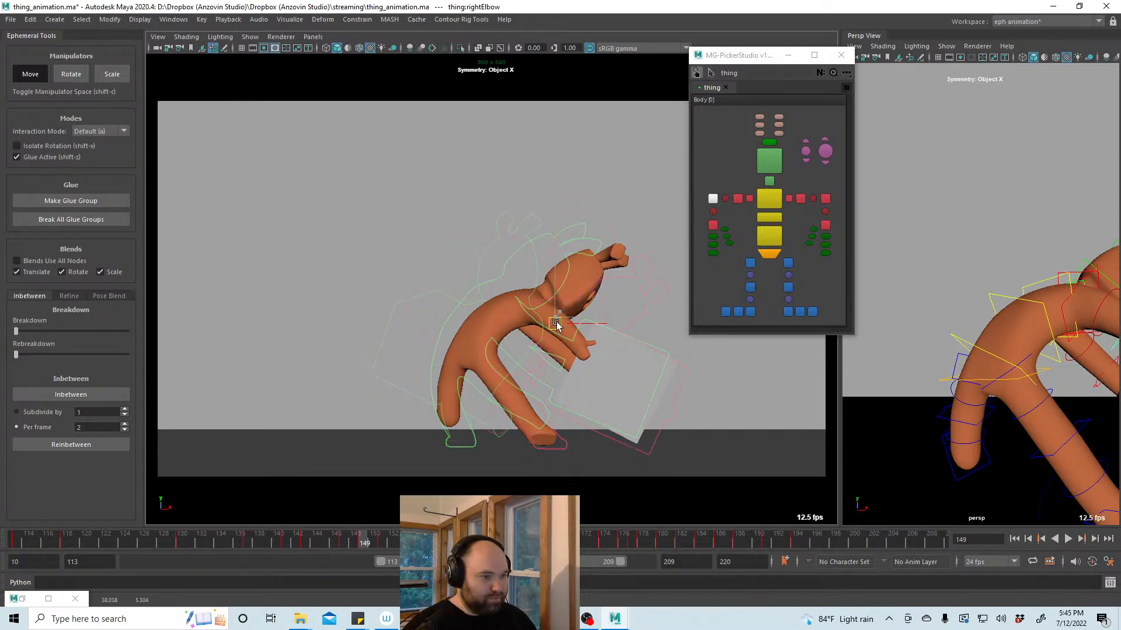
{"action": "left_click", "coordinate": [737, 199]}
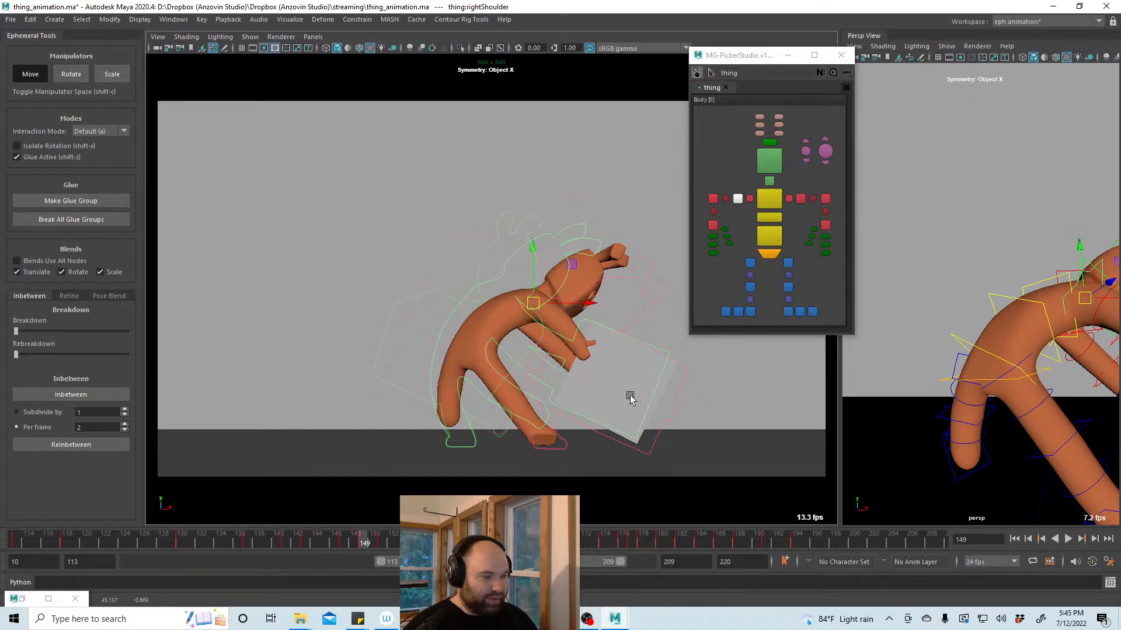
Rotate the head slightly further down at frame 149 and review the motion across the neighbouring frames
{"action": "left_click", "coordinate": [770, 158]}
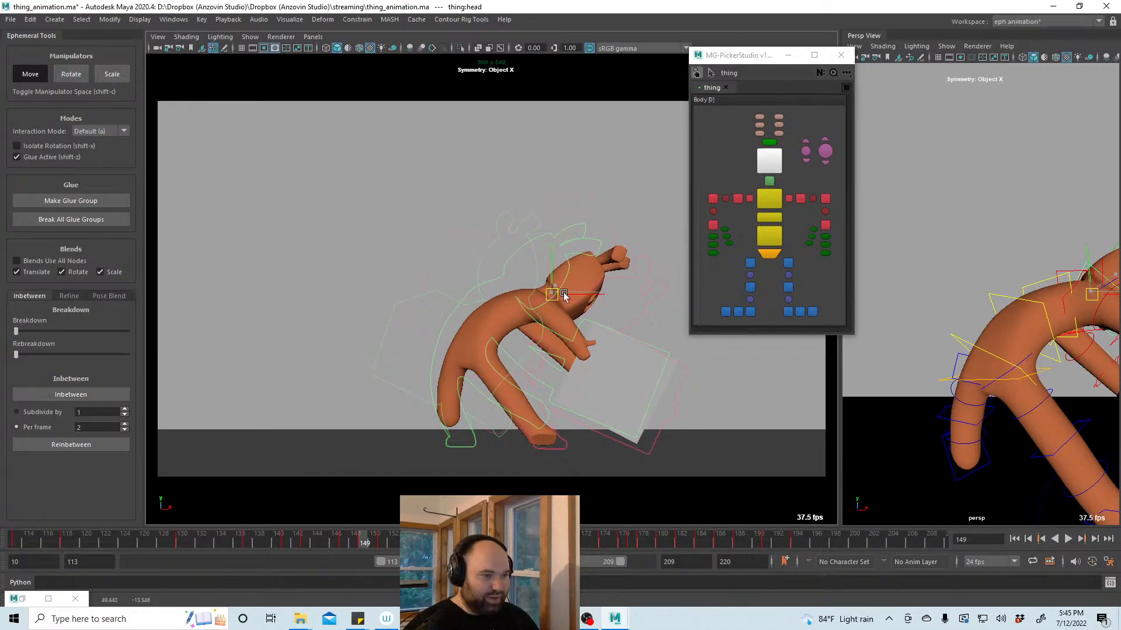
{"action": "key", "text": "e"}
{"action": "left_click_drag", "start_coordinate": [589, 275], "coordinate": [587, 277]}
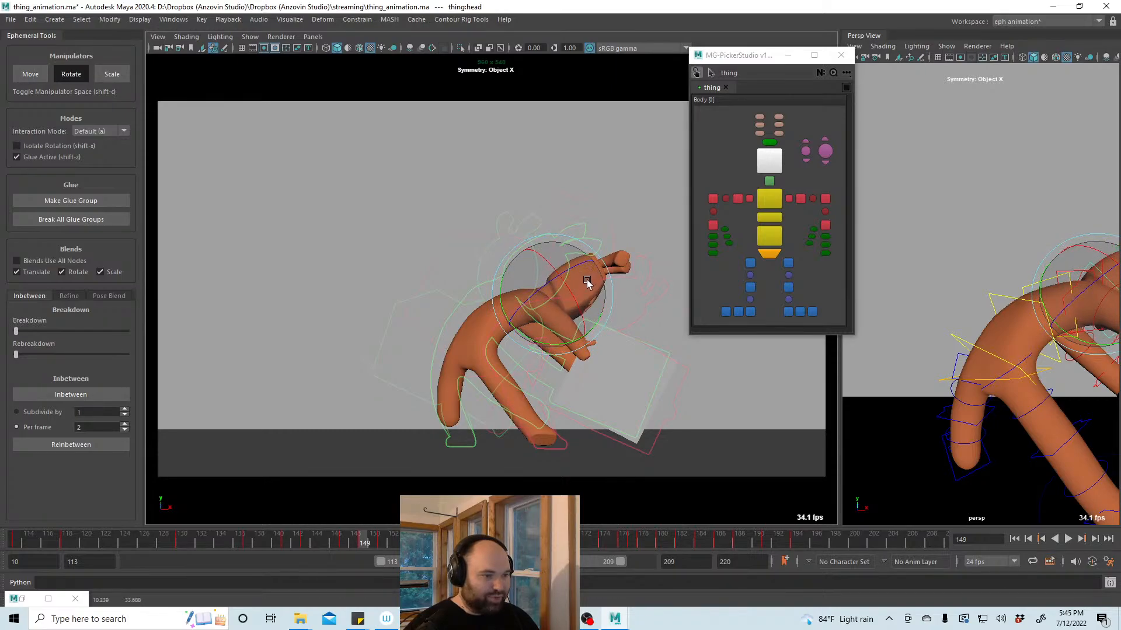
{"action": "key", "text": "w"}
{"action": "key", "text": "alt+v"}
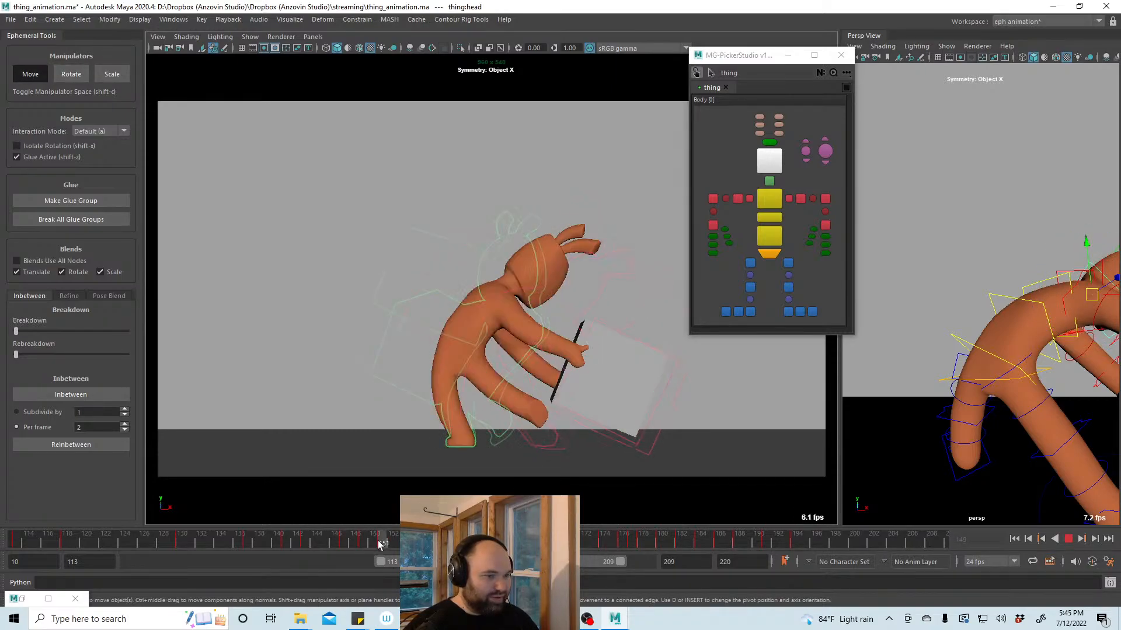
{"action": "left_click_drag", "start_coordinate": [363, 544], "coordinate": [364, 544]}
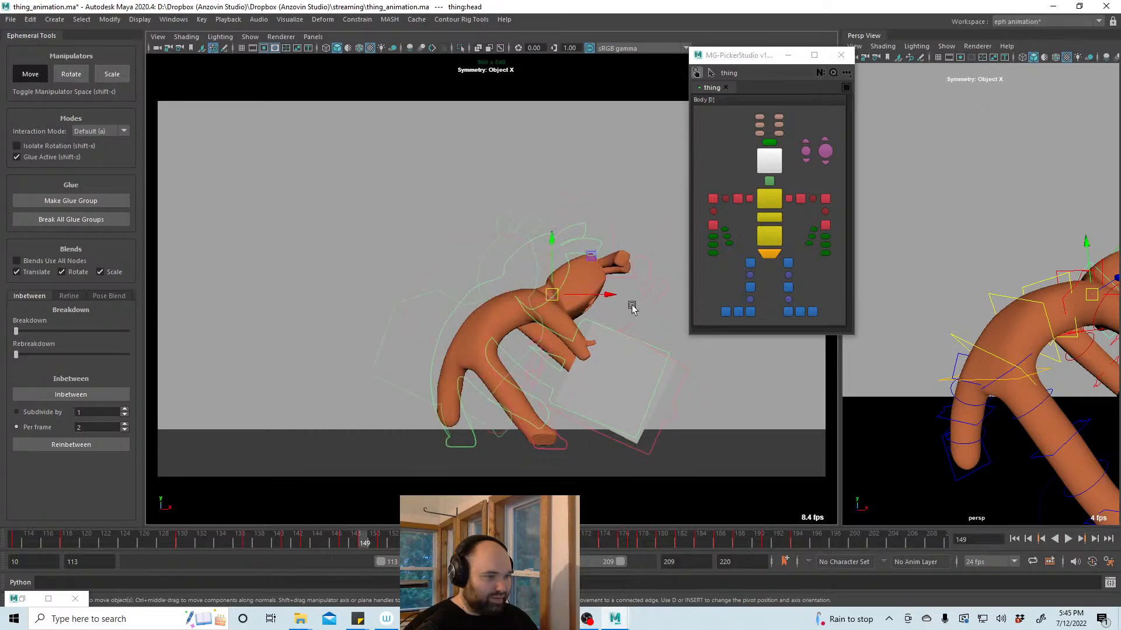
Tilt the head a little further forward at frame 149 and lower it slightly
{"action": "key", "text": "e"}
{"action": "mouse_move", "coordinate": [601, 261]}
{"action": "left_mouse_down"}
{"action": "mouse_move", "coordinate": [612, 276]}
{"action": "mouse_move", "coordinate": [604, 263]}
{"action": "left_mouse_up"}
{"action": "key", "text": "w"}
{"action": "left_click_drag", "start_coordinate": [551, 294], "coordinate": [552, 296]}
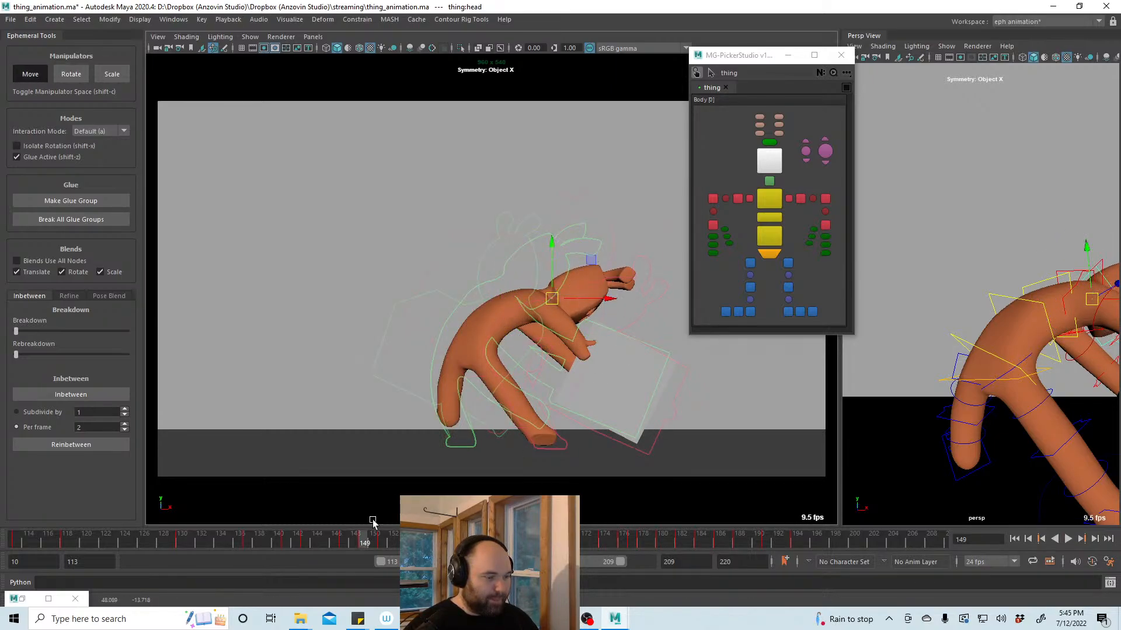
Tilt the head forward at frame 151 and lower it slightly to follow the previous pose
{"action": "left_click", "coordinate": [382, 540]}
{"action": "key", "text": "e"}
{"action": "left_click_drag", "start_coordinate": [477, 250], "coordinate": [487, 240]}
{"action": "key", "text": "w"}
{"action": "left_click_drag", "start_coordinate": [512, 280], "coordinate": [513, 282]}
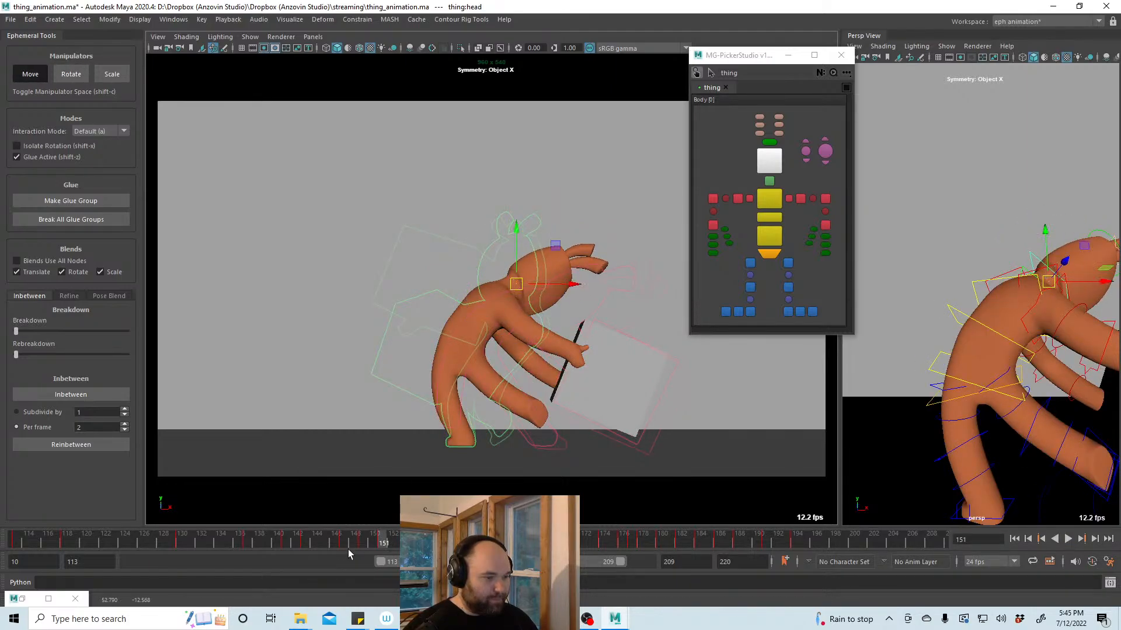
Review the motion, and blend the whole pose at frame 148 with Breakdown, using Blends Use All Nodes
{"action": "key", "text": "alt+v"}
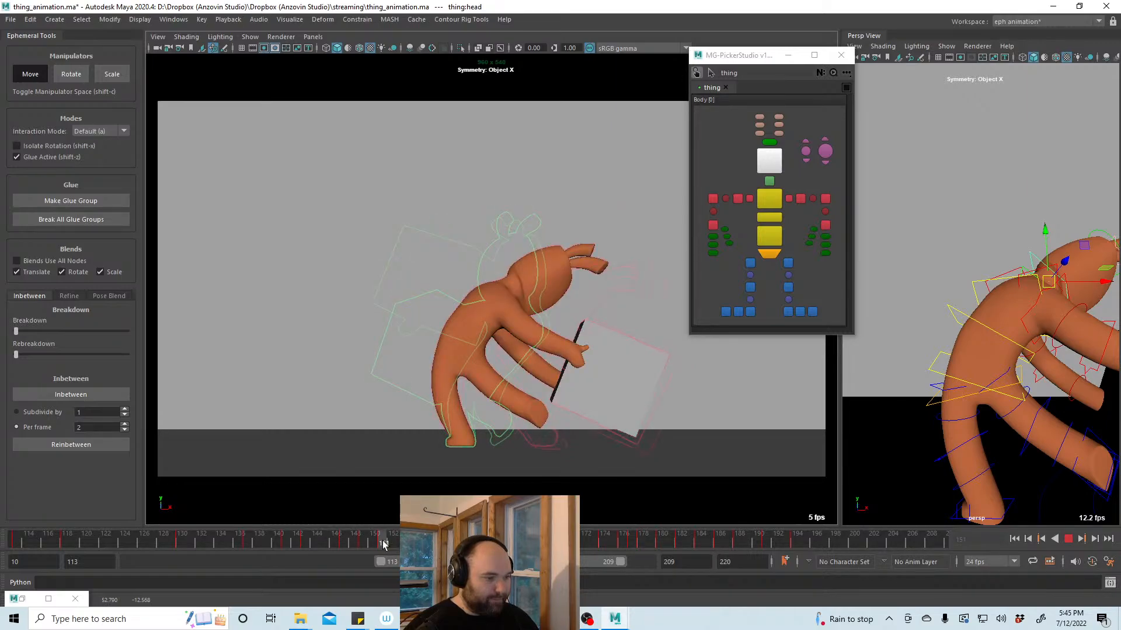
{"action": "left_click_drag", "start_coordinate": [368, 545], "coordinate": [352, 545]}
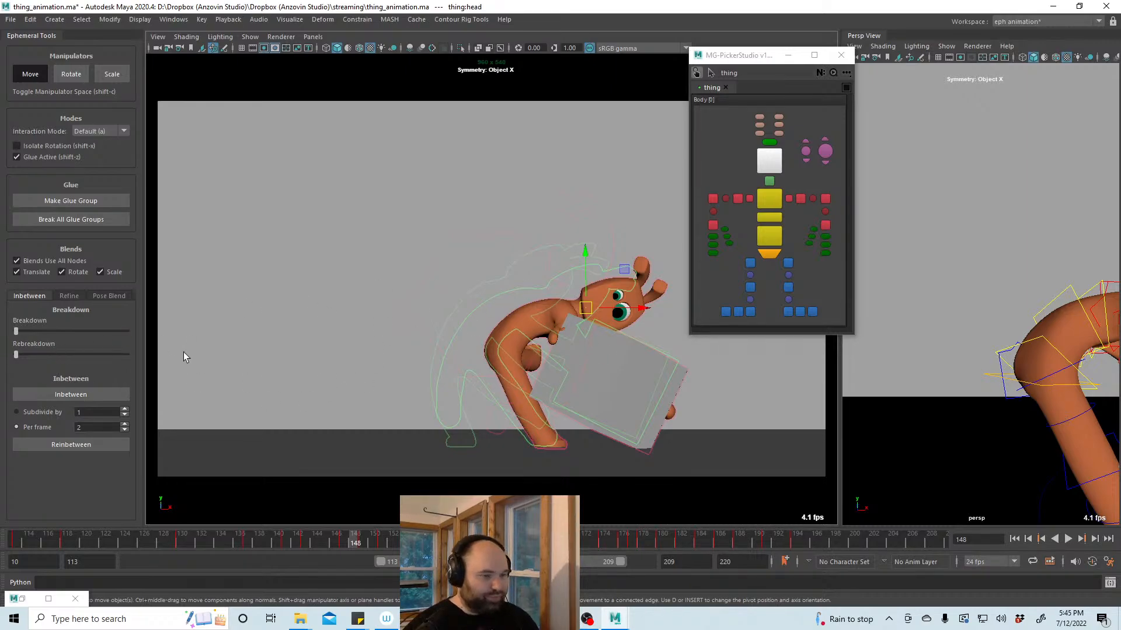
{"action": "left_click_drag", "start_coordinate": [14, 331], "coordinate": [80, 337]}
Move the left foot up and back at frame 148 so it trails behind the body
{"action": "left_click", "coordinate": [750, 312]}
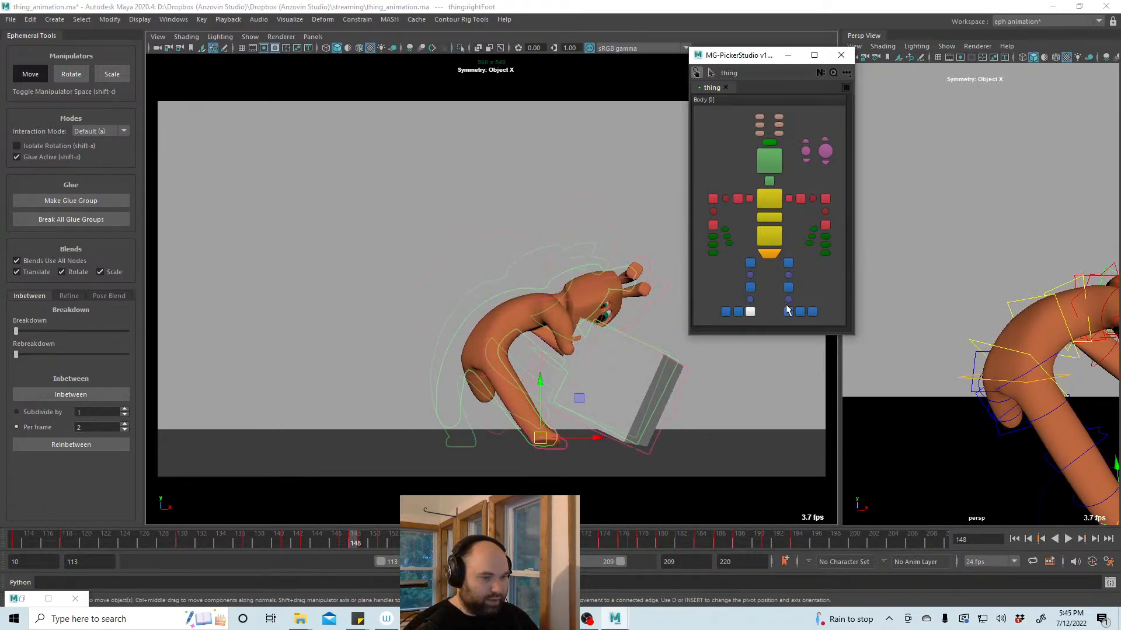
{"action": "left_click", "coordinate": [787, 311]}
{"action": "mouse_move", "coordinate": [486, 394]}
{"action": "left_mouse_down"}
{"action": "mouse_move", "coordinate": [466, 386]}
{"action": "mouse_move", "coordinate": [489, 376]}
{"action": "left_mouse_up"}
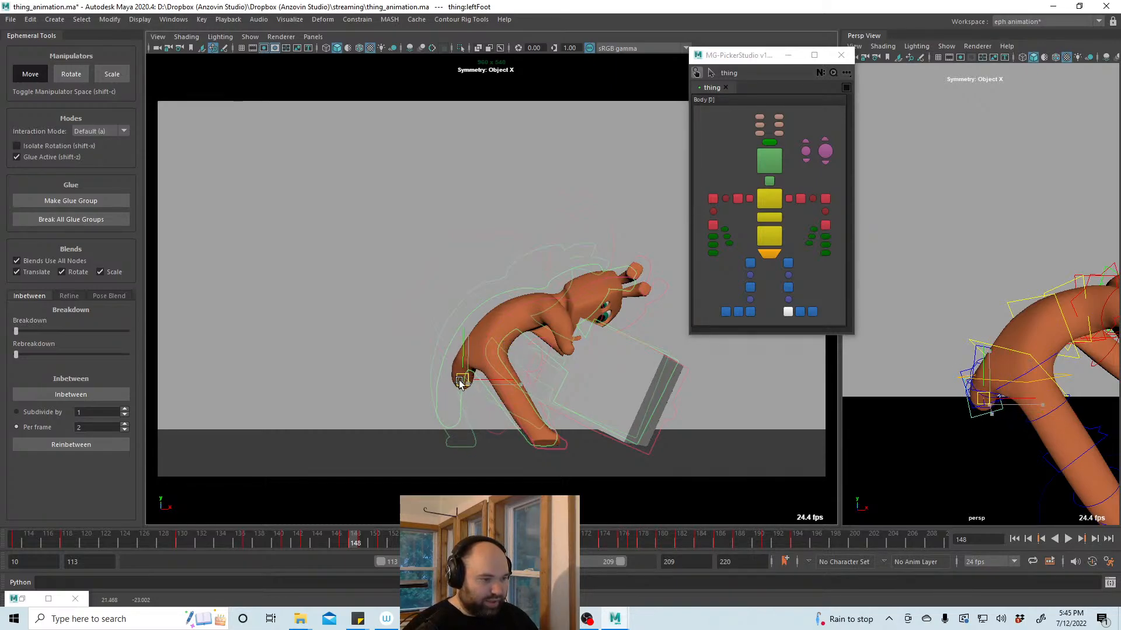
{"action": "key", "text": "e"}
{"action": "key", "text": "w"}
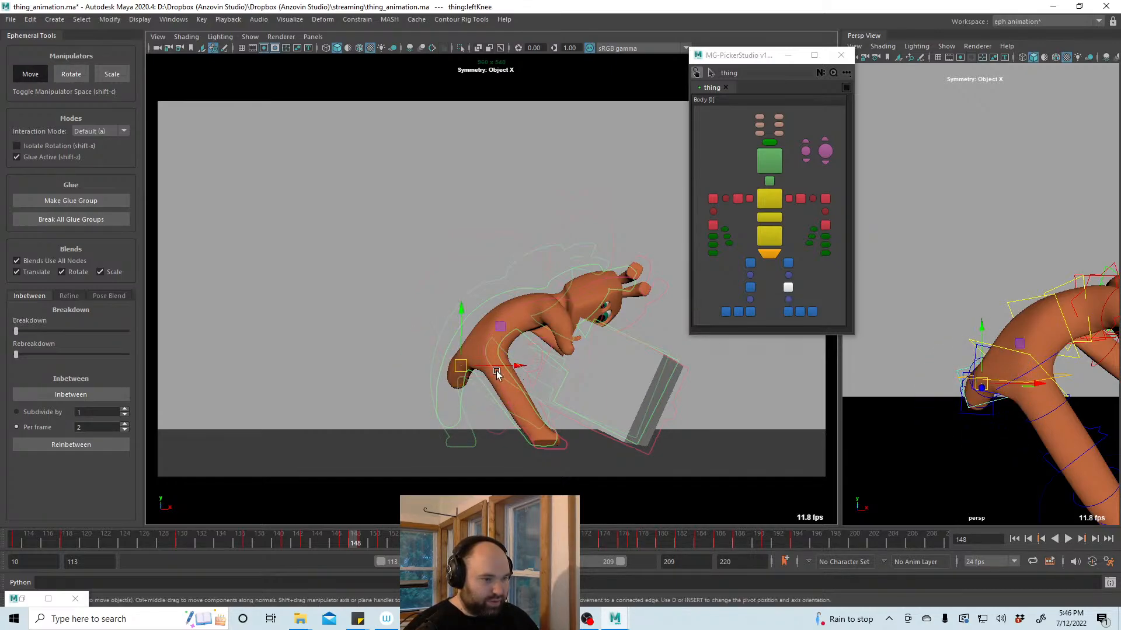
Nudge the left knee and the lowest spine control at frame 148, and review the box's motion
{"action": "left_click", "coordinate": [460, 369]}
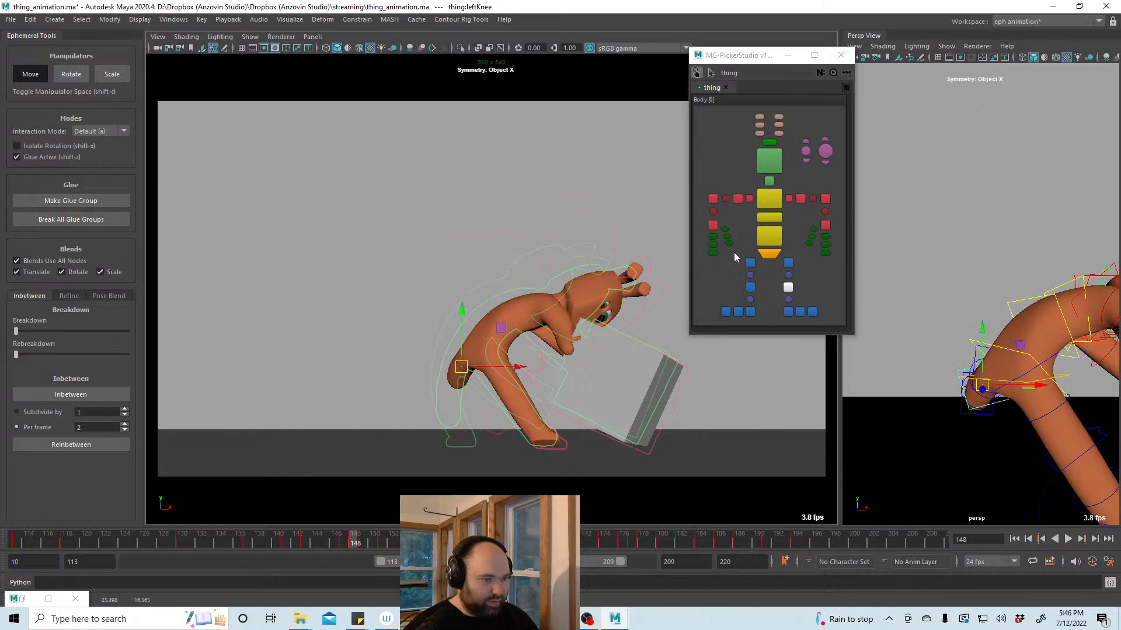
{"action": "left_click", "coordinate": [477, 352]}
{"action": "left_click_drag", "start_coordinate": [478, 352], "coordinate": [474, 351]}
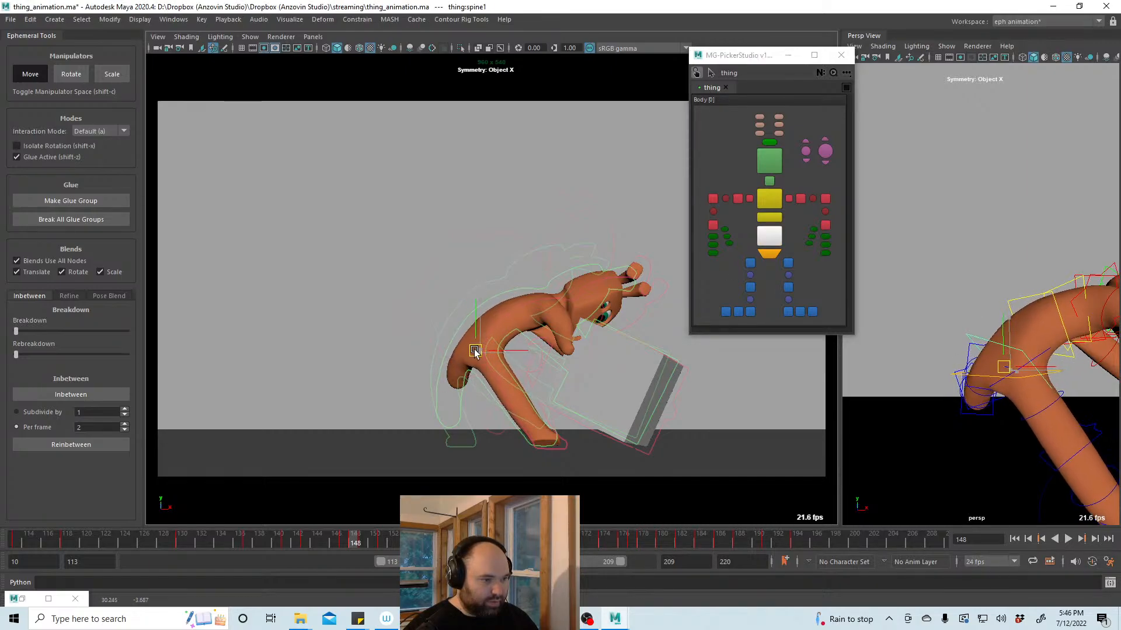
{"action": "left_click", "coordinate": [623, 383]}
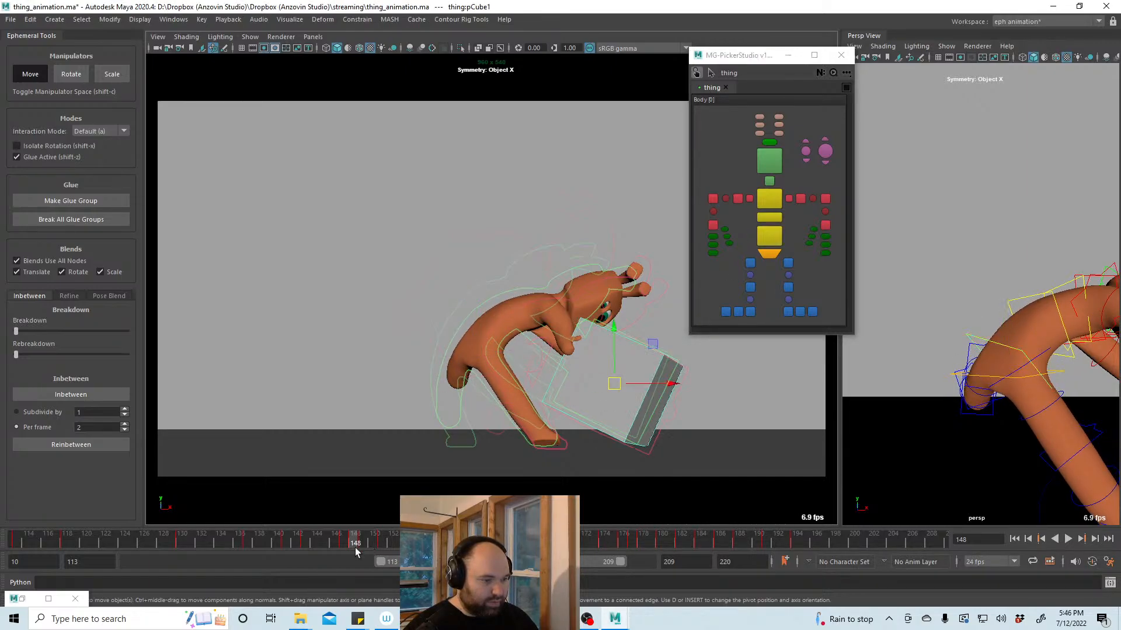
{"action": "mouse_move", "coordinate": [354, 544]}
{"action": "left_mouse_down"}
{"action": "mouse_move", "coordinate": [325, 546]}
{"action": "mouse_move", "coordinate": [362, 547]}
{"action": "left_mouse_up"}
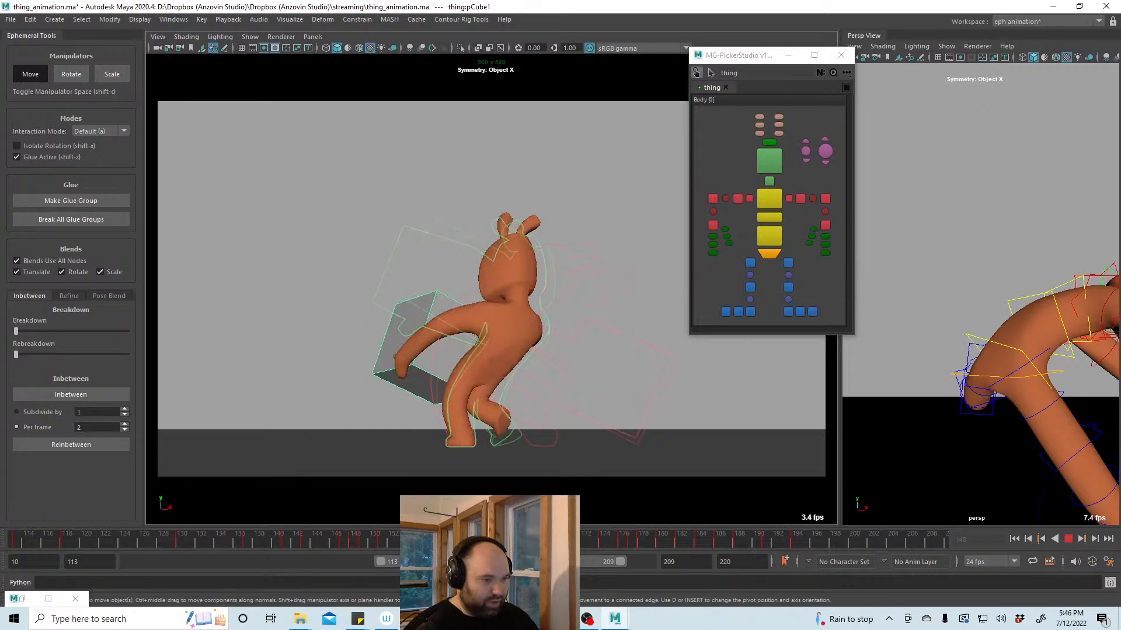
Bias only the box's pose at frame 151 toward the following pose, with Blends Use All Nodes turned off
{"action": "left_click", "coordinate": [383, 548]}
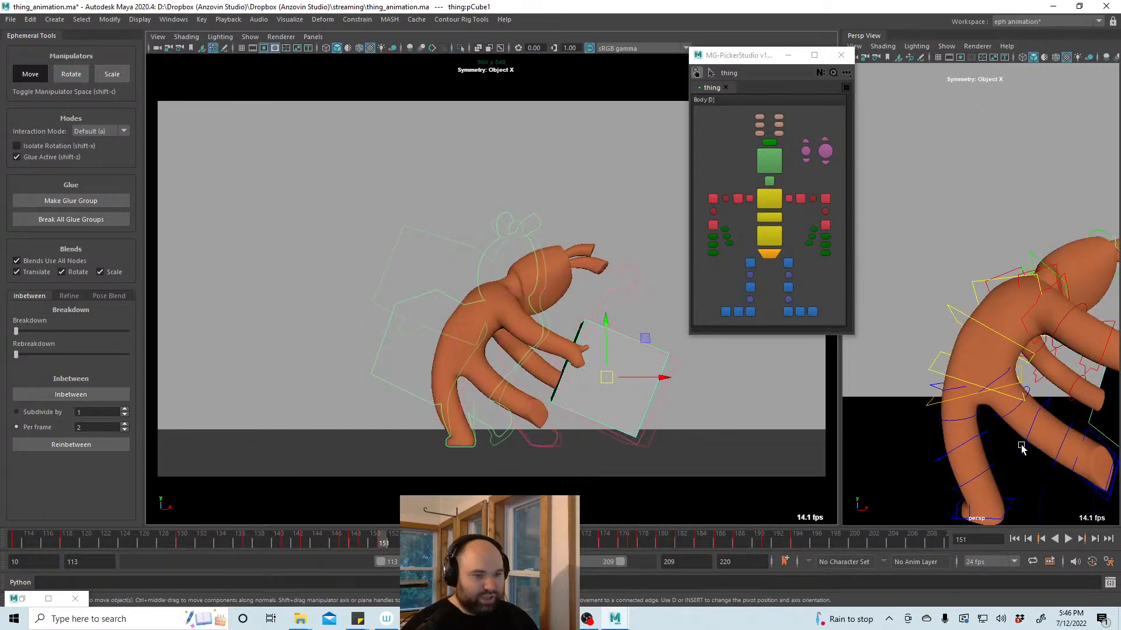
{"action": "left_click_drag", "start_coordinate": [1021, 448], "coordinate": [992, 397], "text": "alt"}
{"action": "right_click_drag", "start_coordinate": [993, 397], "coordinate": [964, 427], "text": "alt"}
{"action": "left_click_drag", "start_coordinate": [964, 428], "coordinate": [932, 449], "text": "alt"}
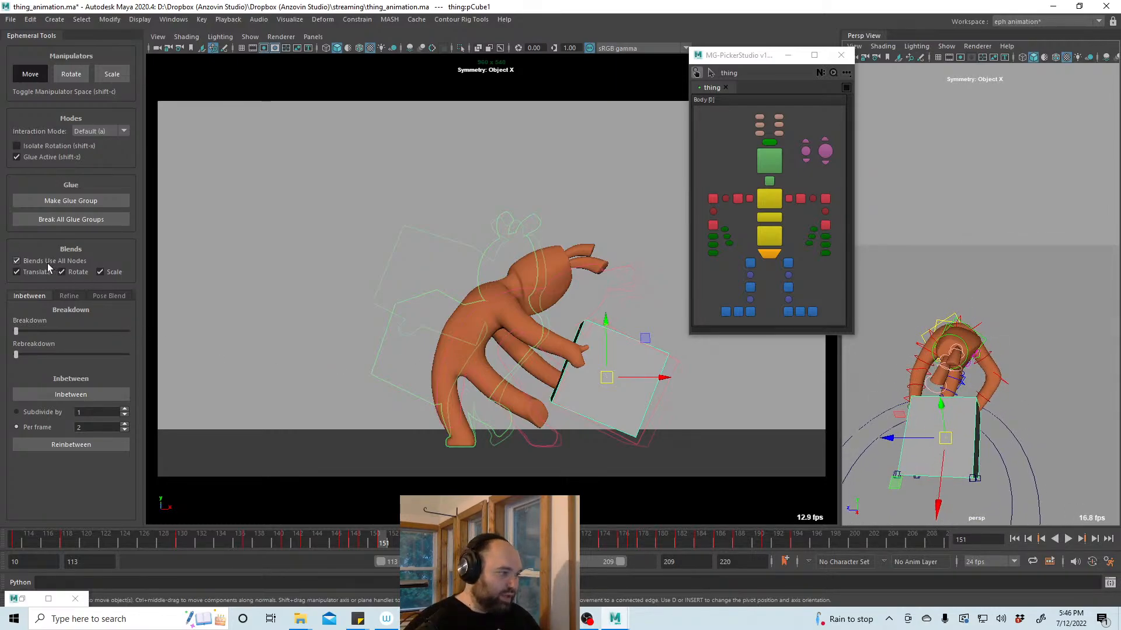
{"action": "left_click", "coordinate": [69, 296]}
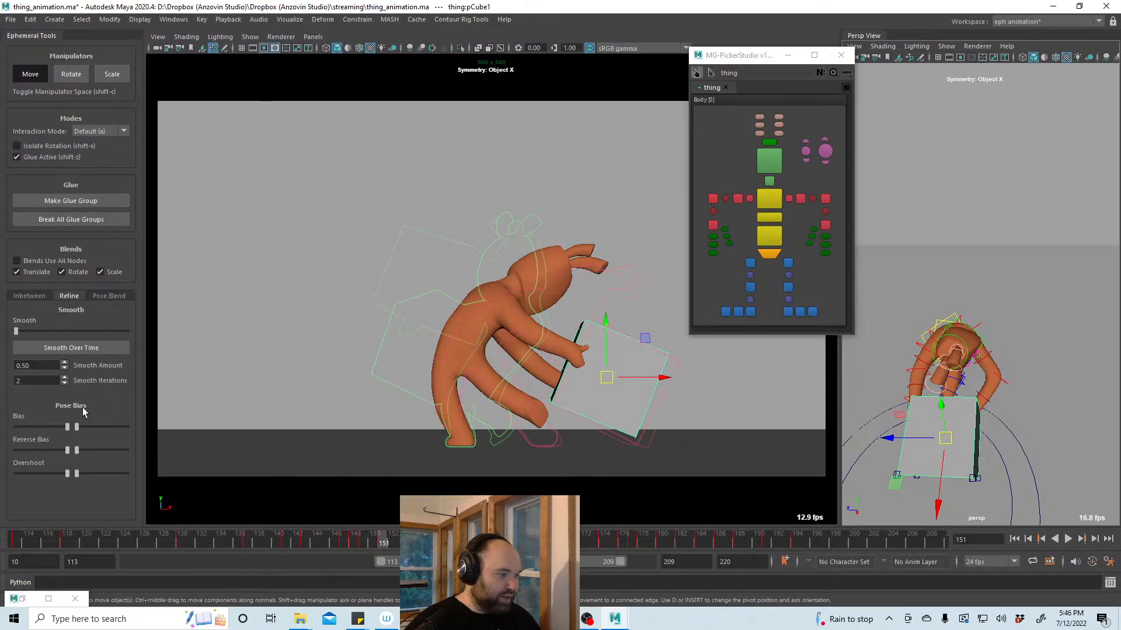
{"action": "left_click_drag", "start_coordinate": [78, 425], "coordinate": [96, 427]}
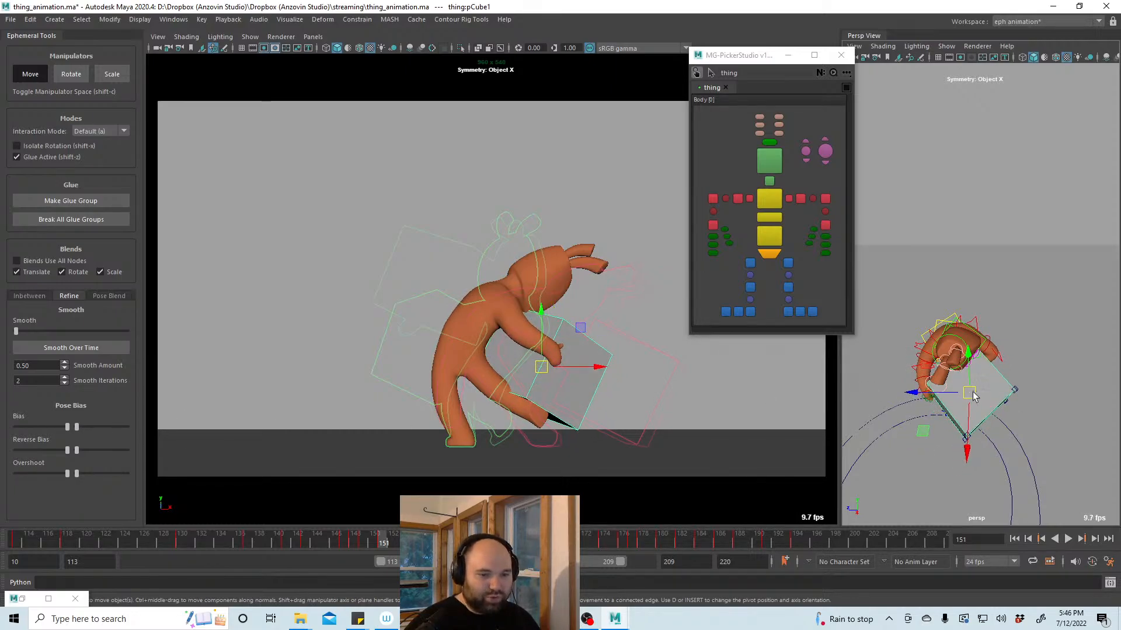
Reposition the box at frame 151 farther out in front of the character, checking its path through the adjacent frames
{"action": "left_click_drag", "start_coordinate": [973, 393], "coordinate": [965, 391]}
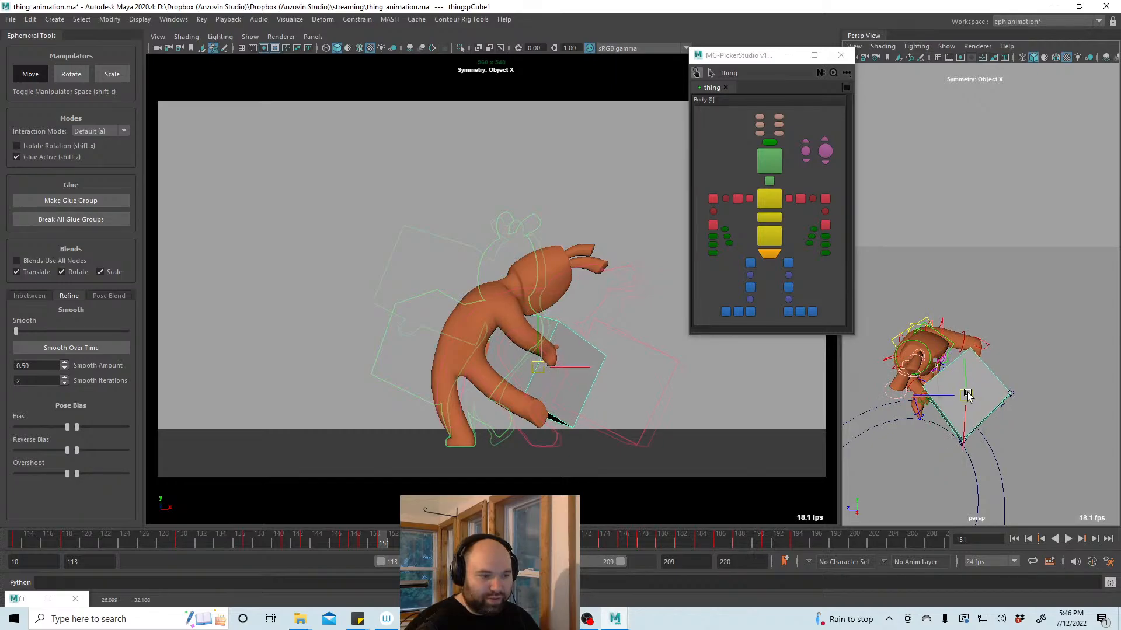
{"action": "left_click_drag", "start_coordinate": [537, 367], "coordinate": [561, 360]}
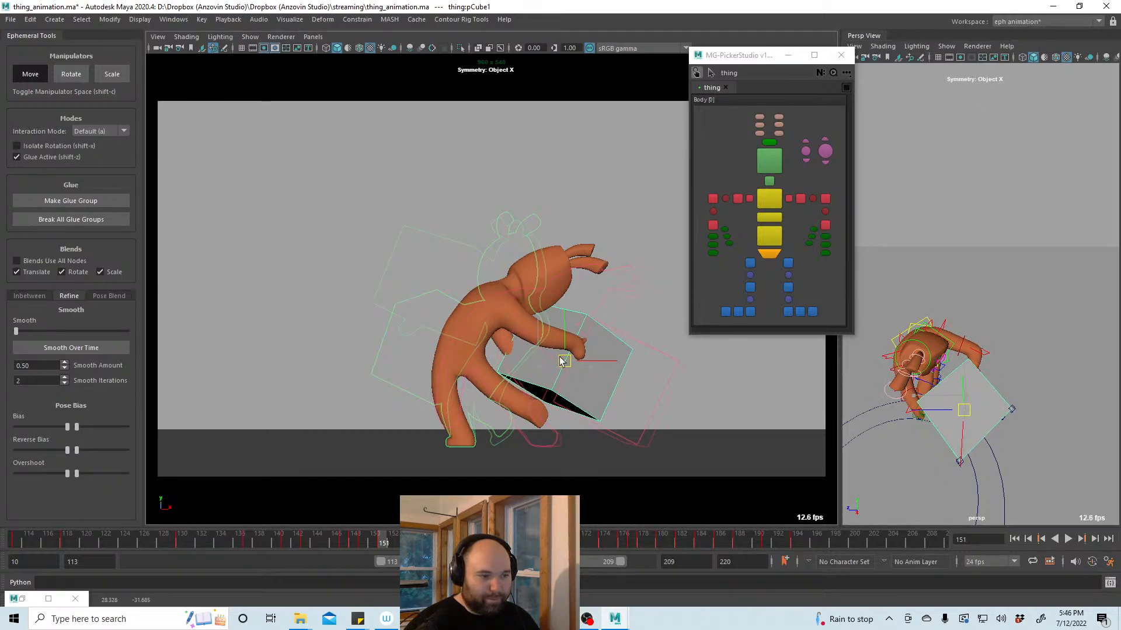
{"action": "key", "text": "alt+v"}
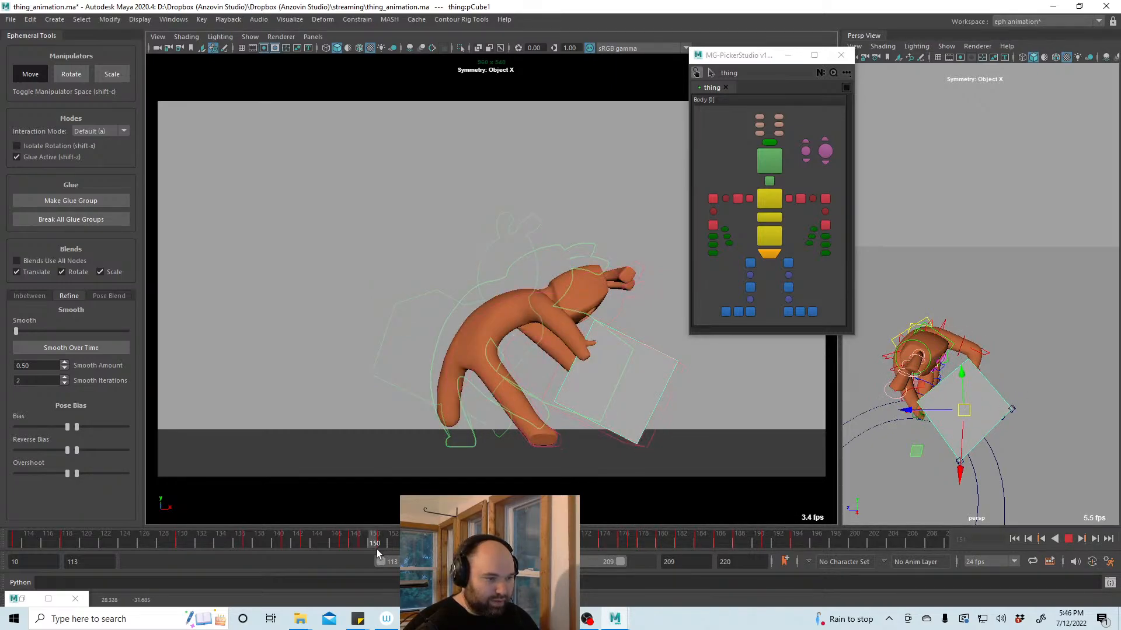
{"action": "left_click_drag", "start_coordinate": [377, 548], "coordinate": [381, 547]}
{"action": "left_click_drag", "start_coordinate": [561, 361], "coordinate": [558, 366]}
Rotate the box at frame 151 to refine its tilt, and review the motion
{"action": "key", "text": "e"}
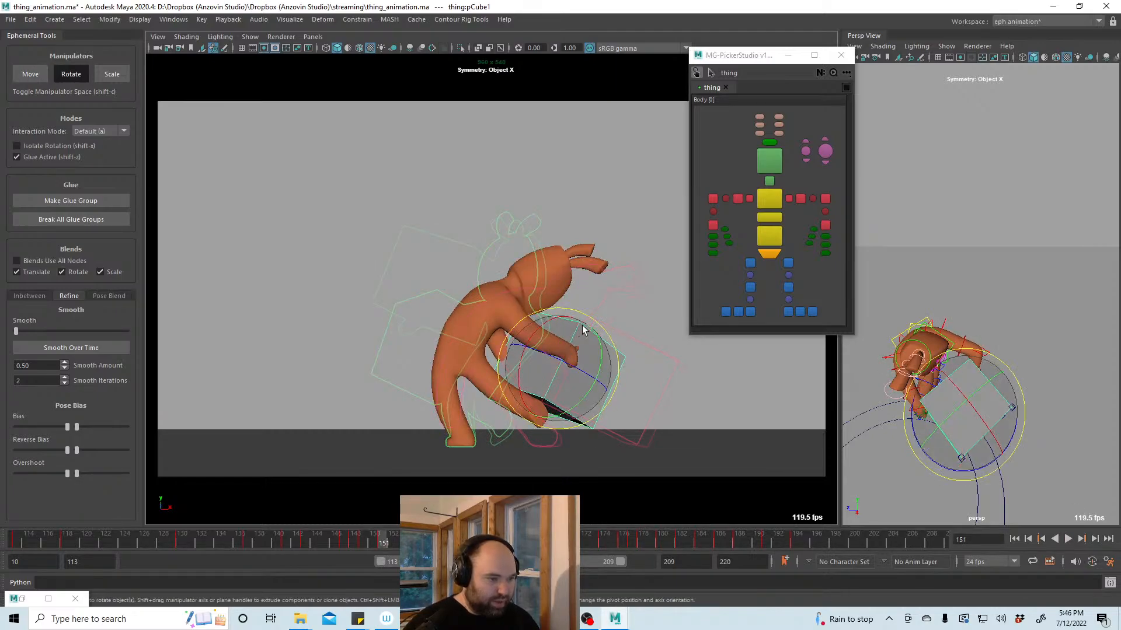
{"action": "left_click_drag", "start_coordinate": [570, 319], "coordinate": [568, 325]}
{"action": "mouse_move", "coordinate": [383, 539]}
{"action": "left_mouse_down"}
{"action": "mouse_move", "coordinate": [343, 540]}
{"action": "mouse_move", "coordinate": [467, 544]}
{"action": "mouse_move", "coordinate": [365, 545]}
{"action": "mouse_move", "coordinate": [417, 545]}
{"action": "mouse_move", "coordinate": [381, 548]}
{"action": "left_mouse_up"}
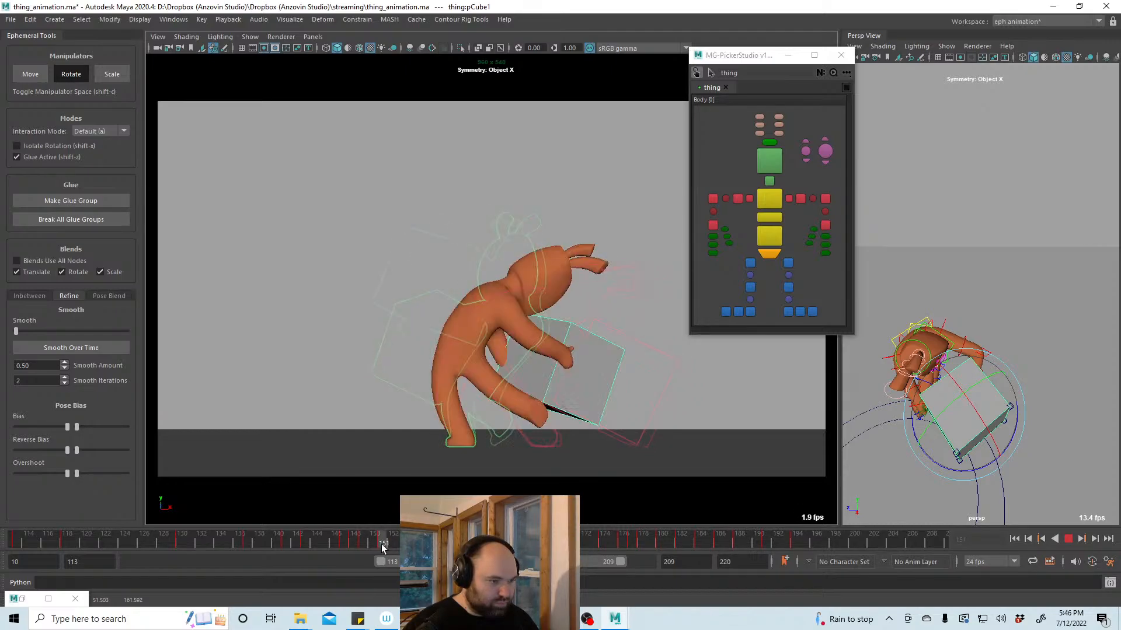
Raise the right elbow slightly at frame 151 and shift it toward the box
{"action": "left_click", "coordinate": [800, 199]}
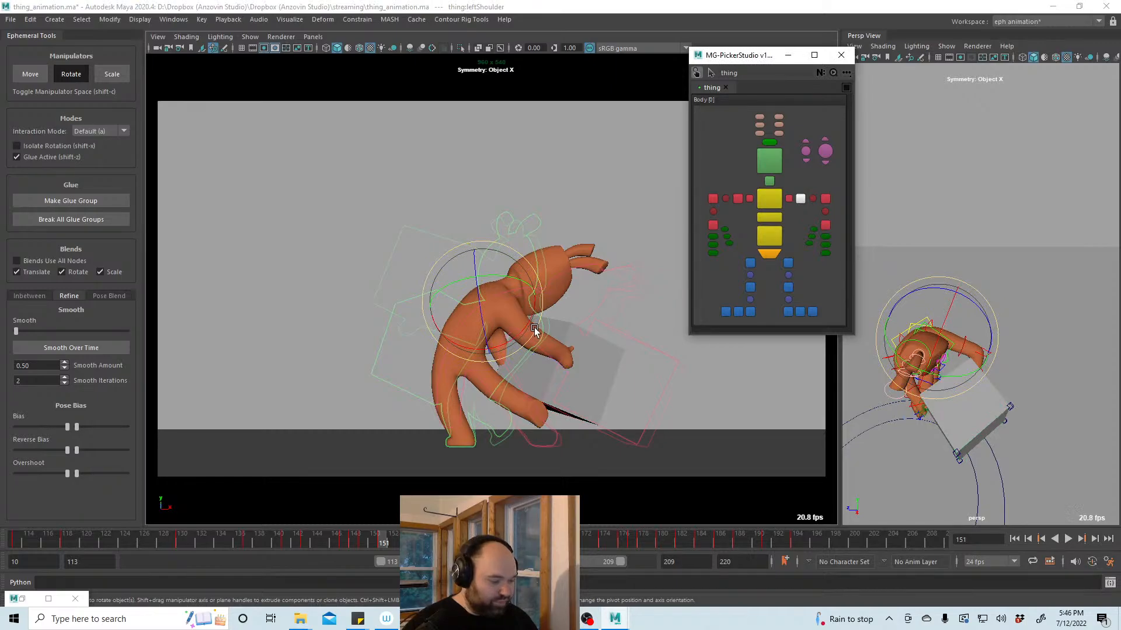
{"action": "left_click", "coordinate": [533, 330]}
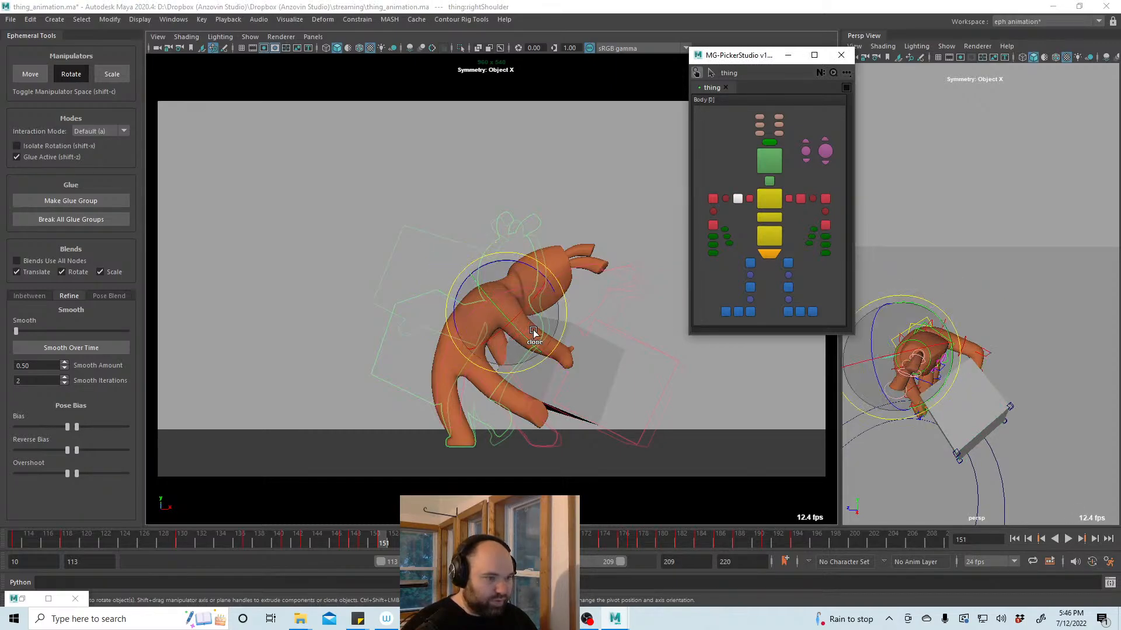
{"action": "key", "text": "w"}
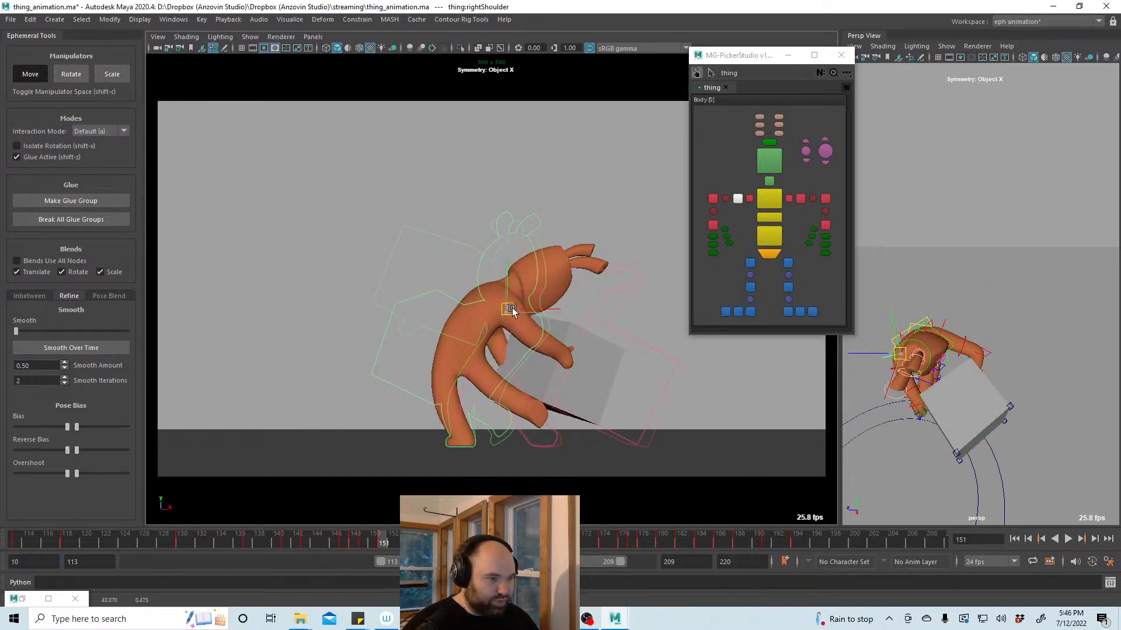
{"action": "left_click", "coordinate": [551, 336]}
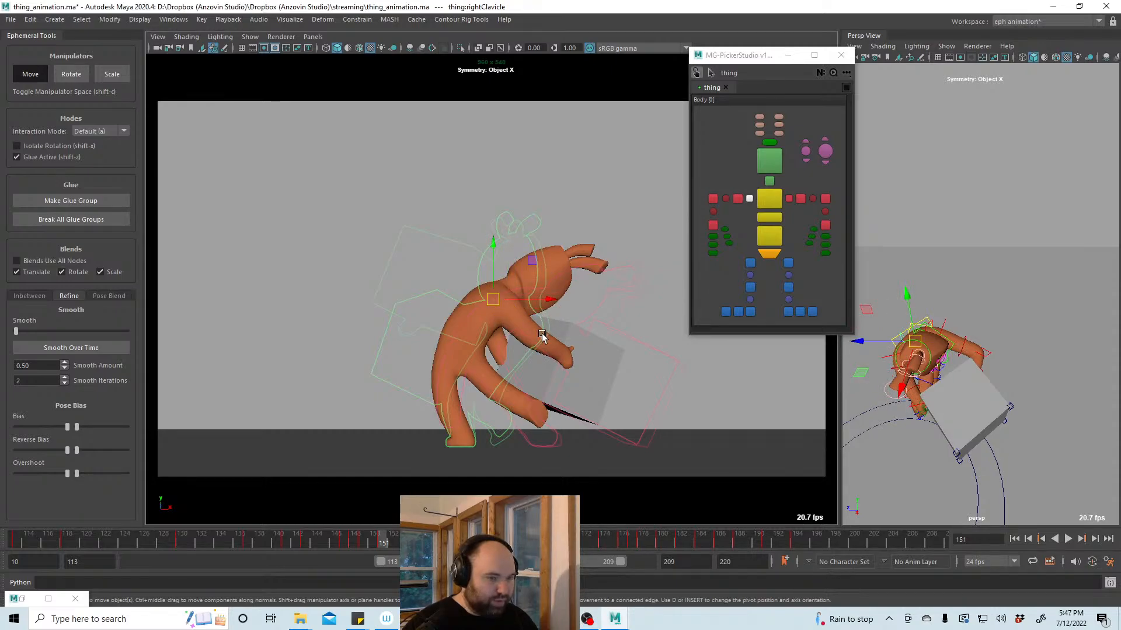
{"action": "left_click", "coordinate": [541, 331]}
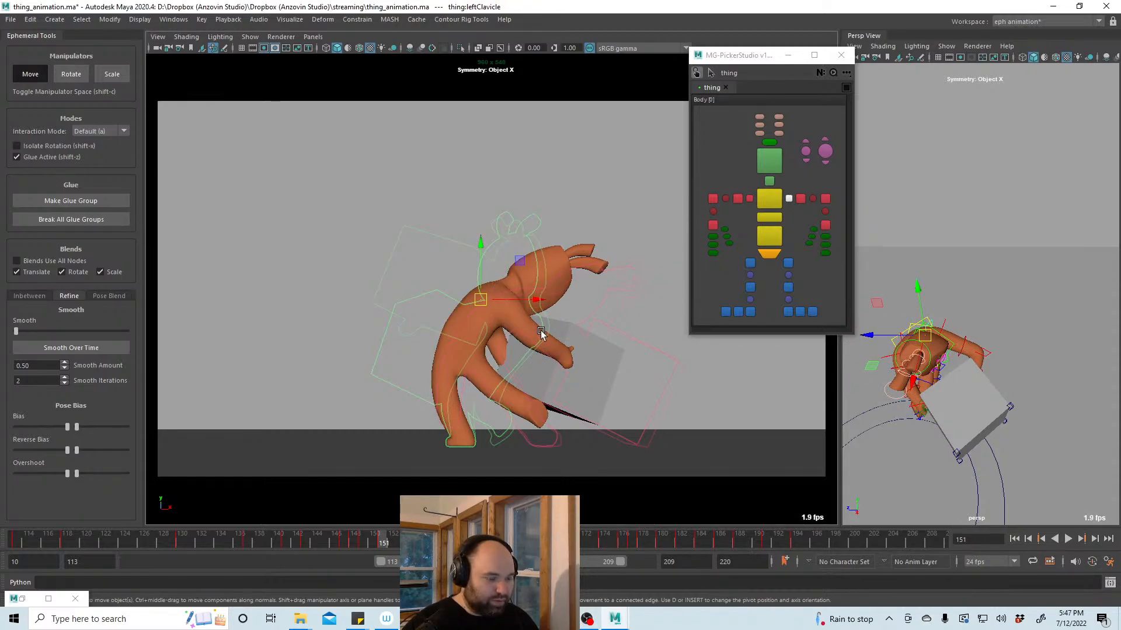
{"action": "key", "text": "Down"}
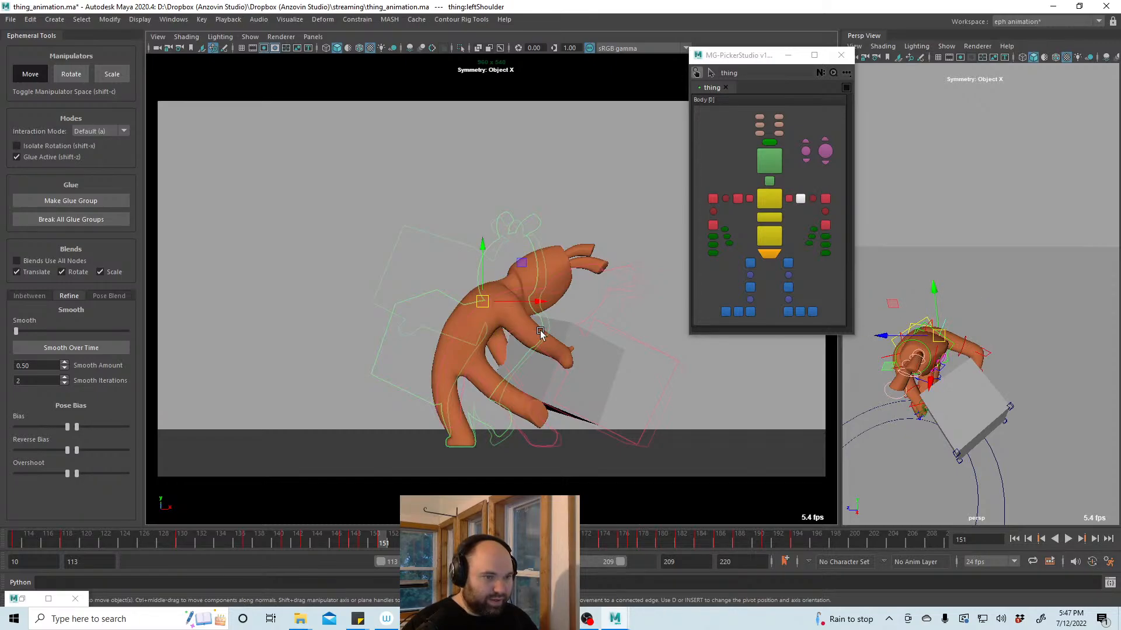
{"action": "key", "text": "Right"}
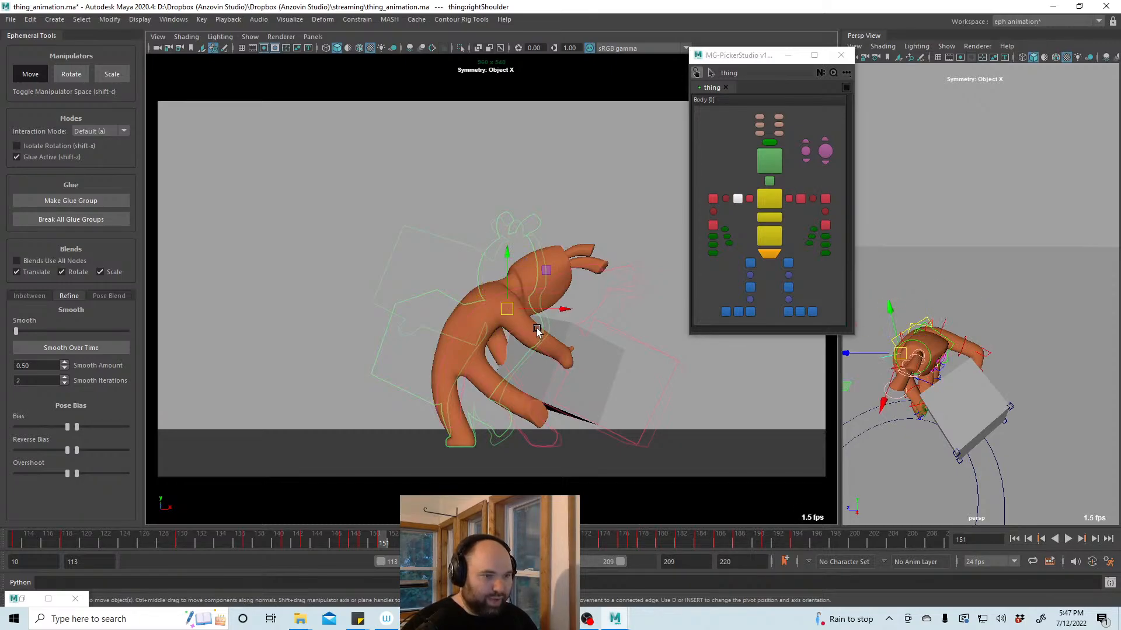
{"action": "key", "text": "Down"}
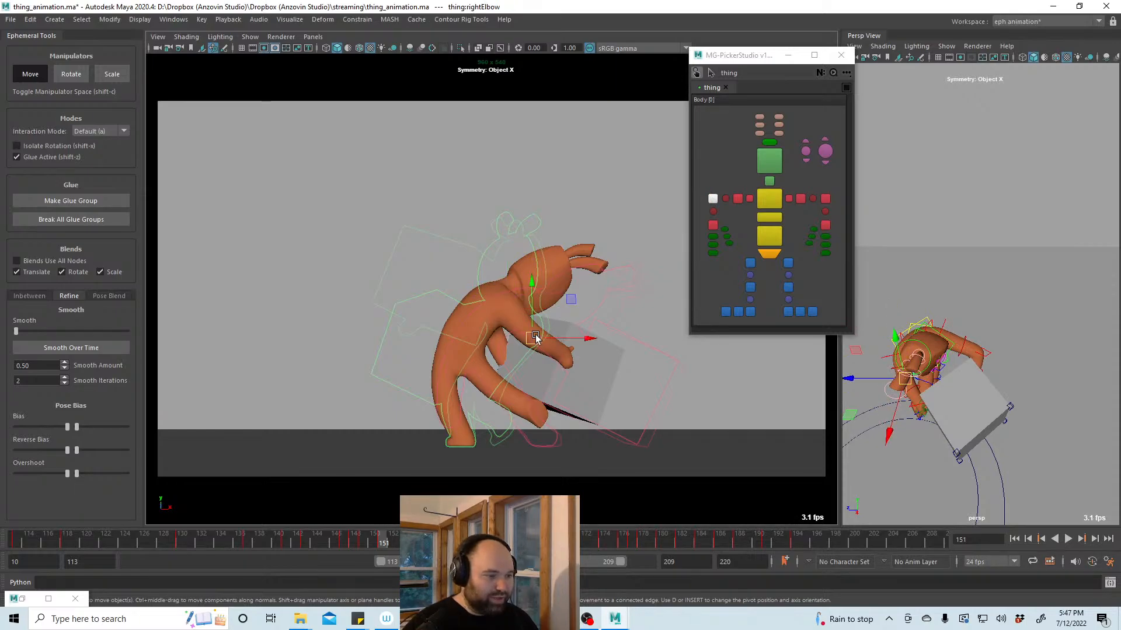
{"action": "left_click_drag", "start_coordinate": [534, 338], "coordinate": [543, 325]}
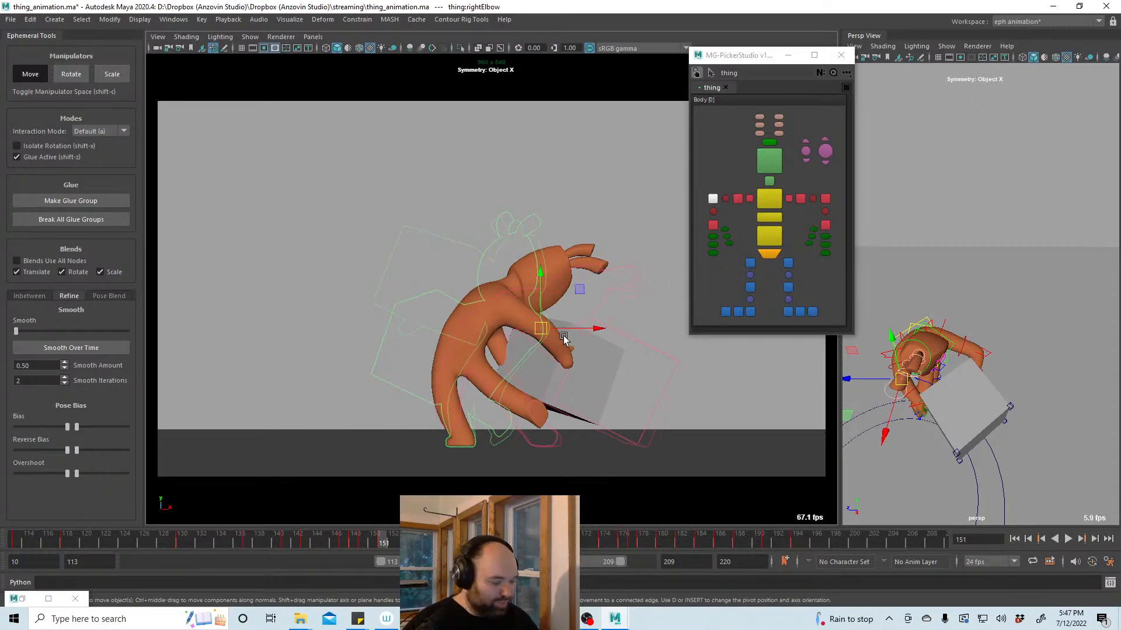
Refine the right upper arm's curve at frame 151 with its bend control, nudge the right shoulder upward, and check the motion
{"action": "left_click", "coordinate": [713, 211]}
{"action": "left_click_drag", "start_coordinate": [555, 341], "coordinate": [526, 316]}
{"action": "left_click", "coordinate": [524, 318]}
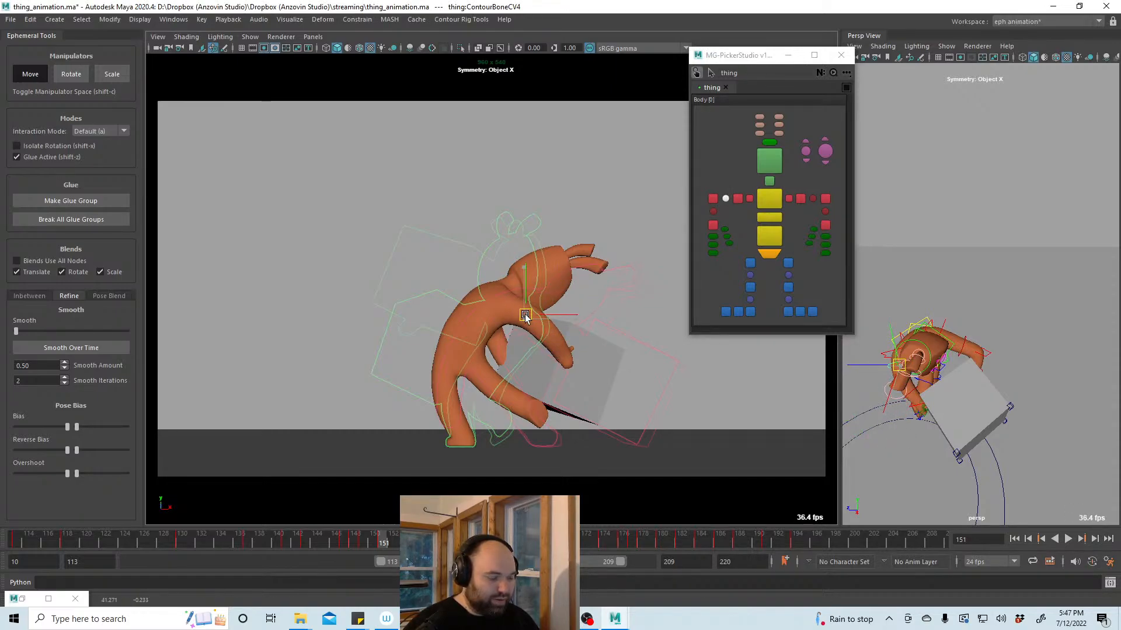
{"action": "left_click", "coordinate": [738, 198]}
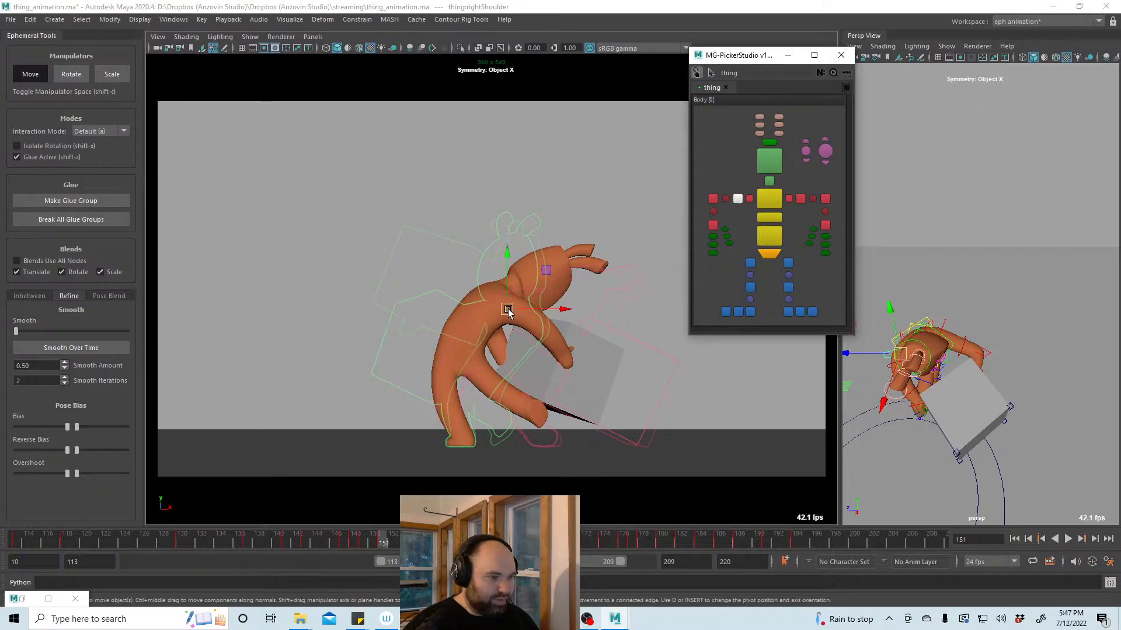
{"action": "left_click_drag", "start_coordinate": [508, 312], "coordinate": [509, 308]}
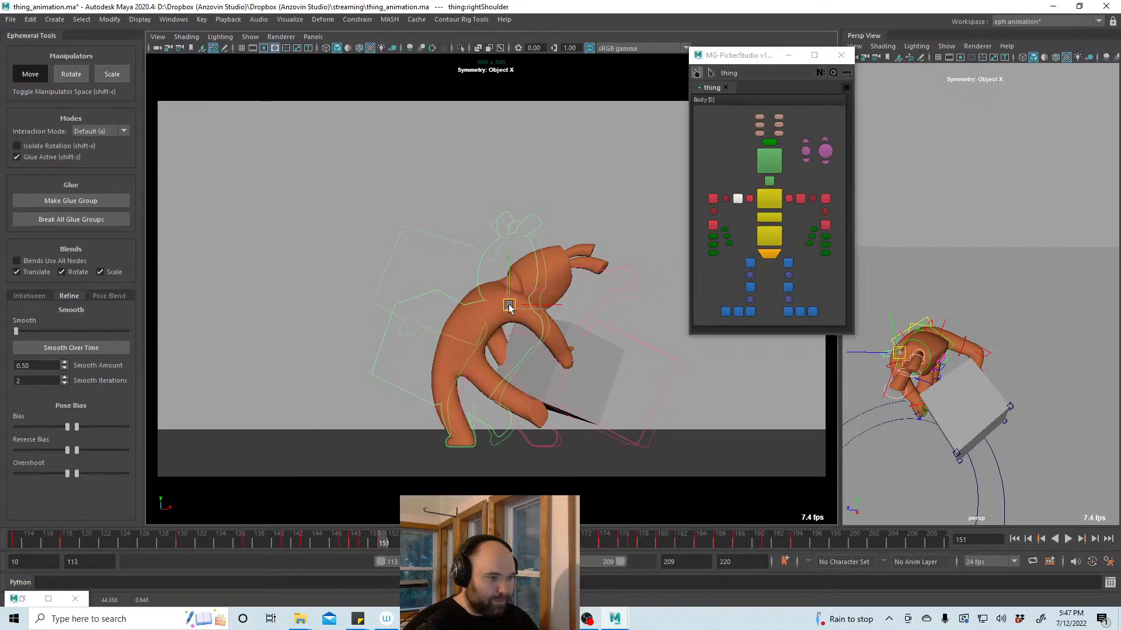
{"action": "key", "text": "alt+v"}
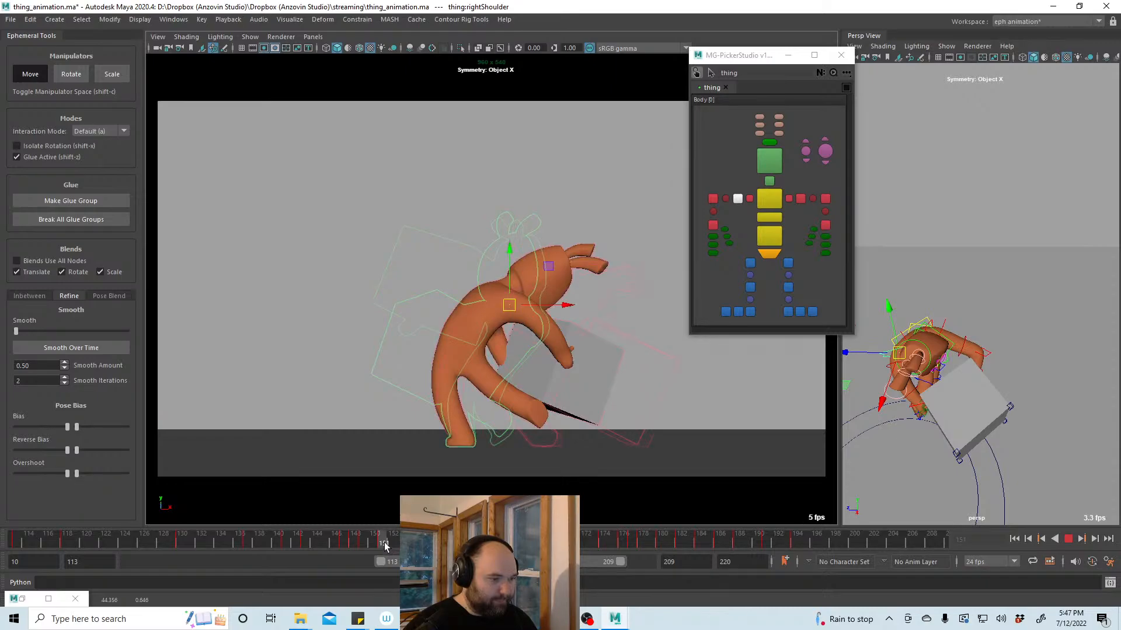
{"action": "key", "text": "alt+v"}
Rotate the box at frame 151, shift it lower and closer to the character, and play back the animation
{"action": "left_click", "coordinate": [602, 392]}
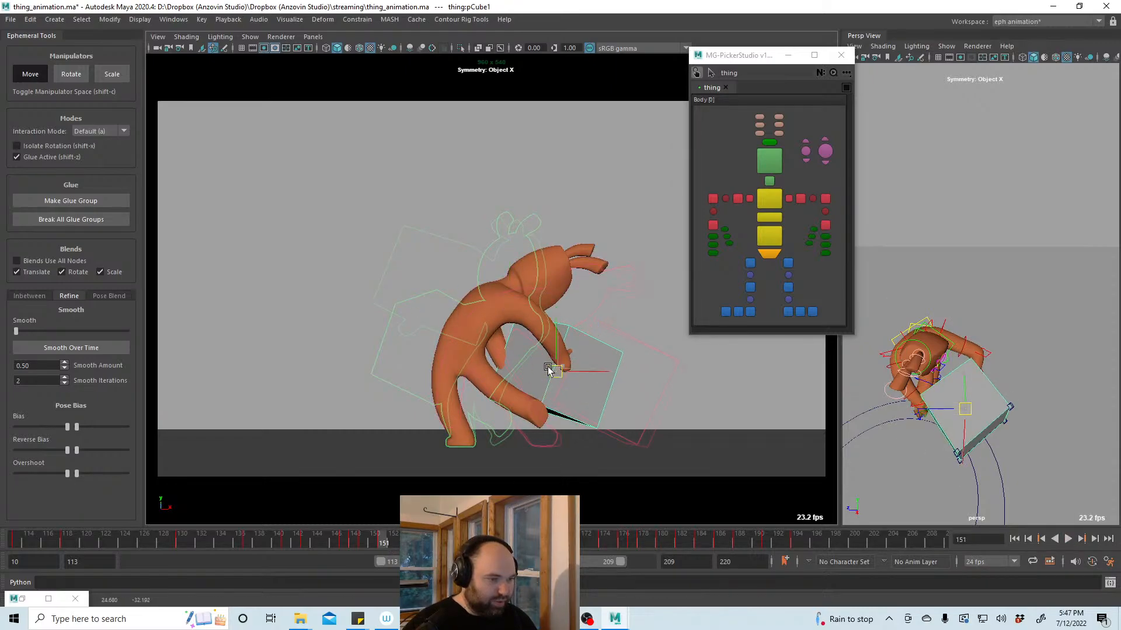
{"action": "key", "text": "e"}
{"action": "left_click_drag", "start_coordinate": [550, 342], "coordinate": [540, 380]}
{"action": "key", "text": "w"}
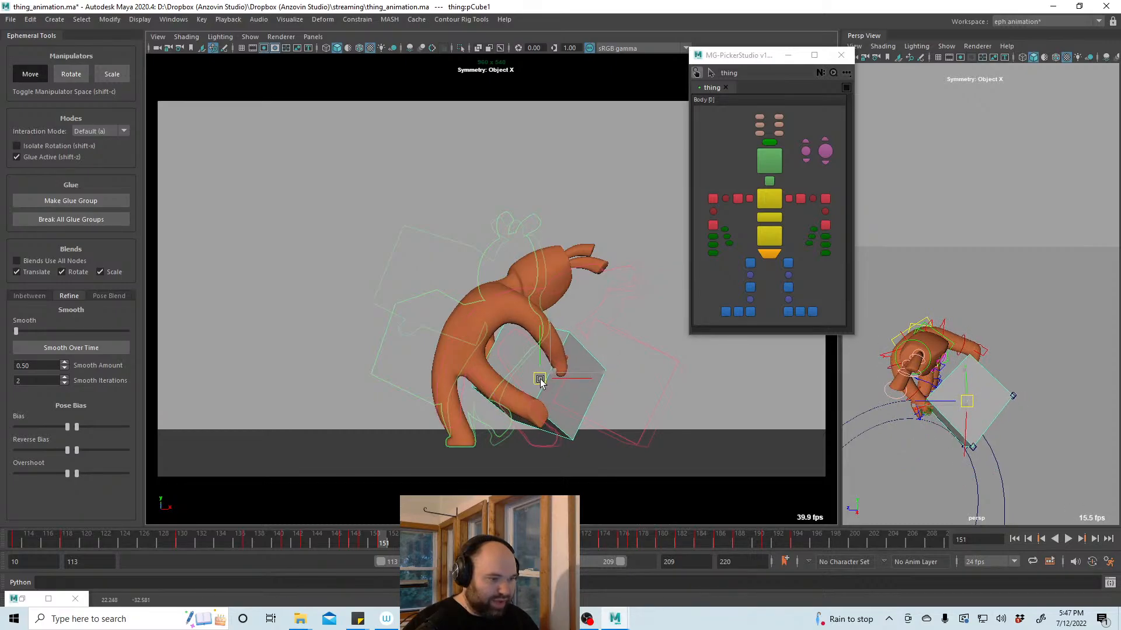
{"action": "key", "text": "alt+v"}
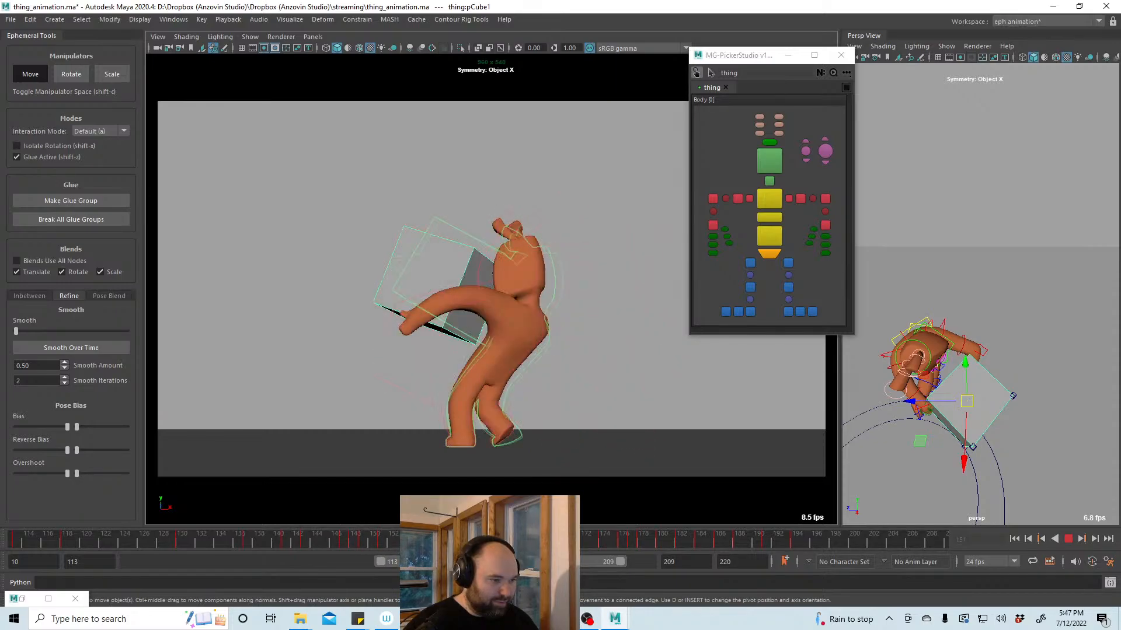
{"action": "key", "text": "Escape"}
{"action": "left_click", "coordinate": [649, 363]}
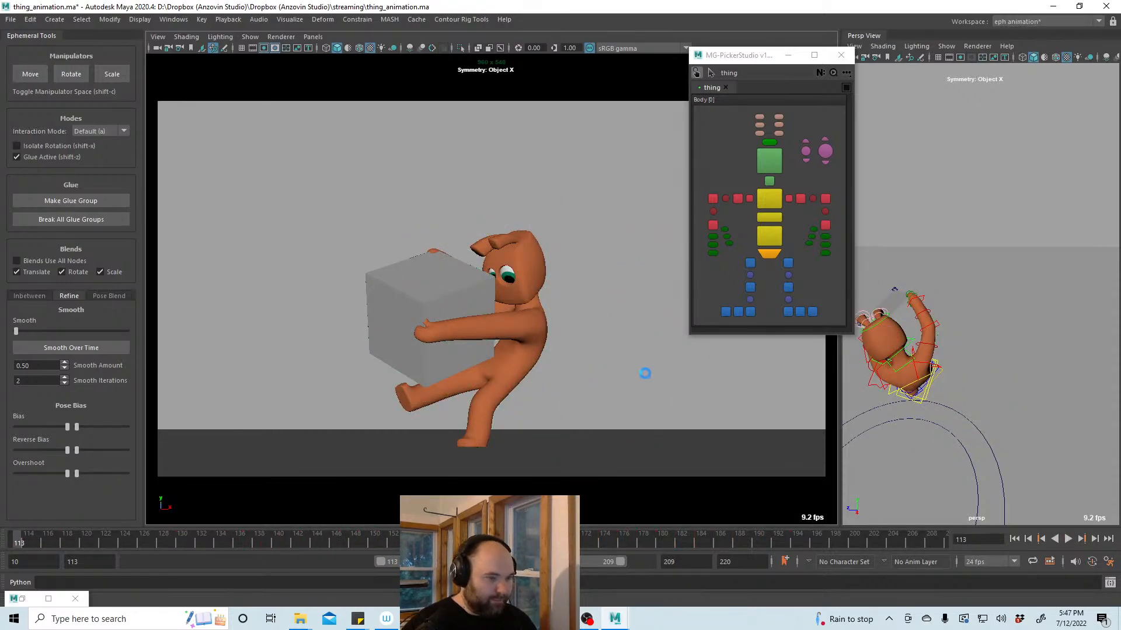
{"action": "left_click", "coordinate": [1067, 539]}
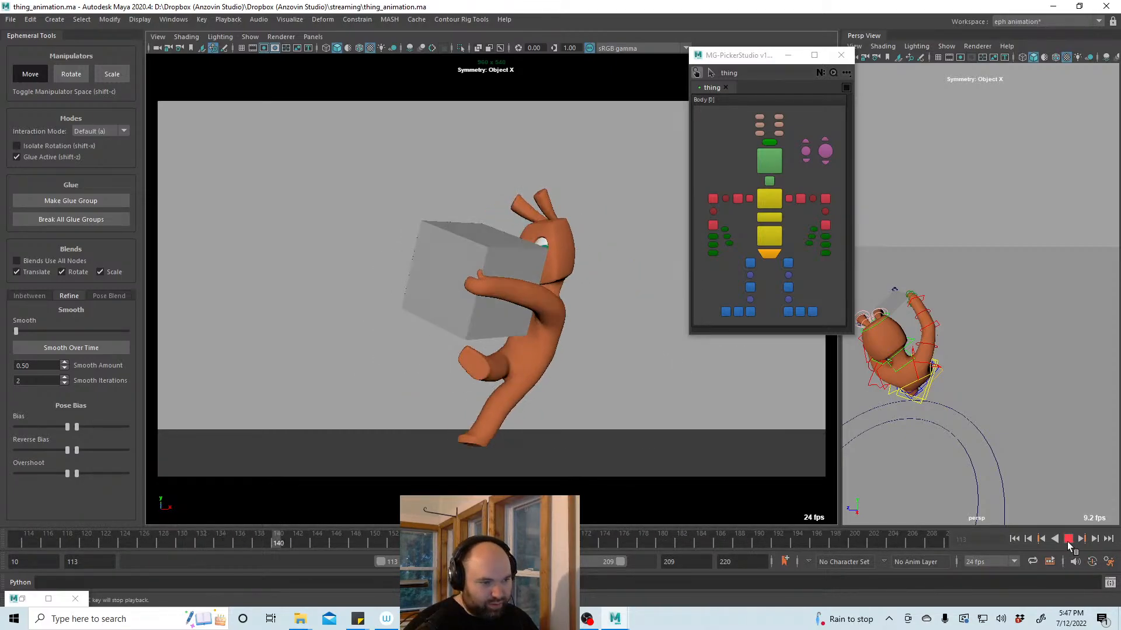
{"action": "left_click", "coordinate": [1067, 540]}
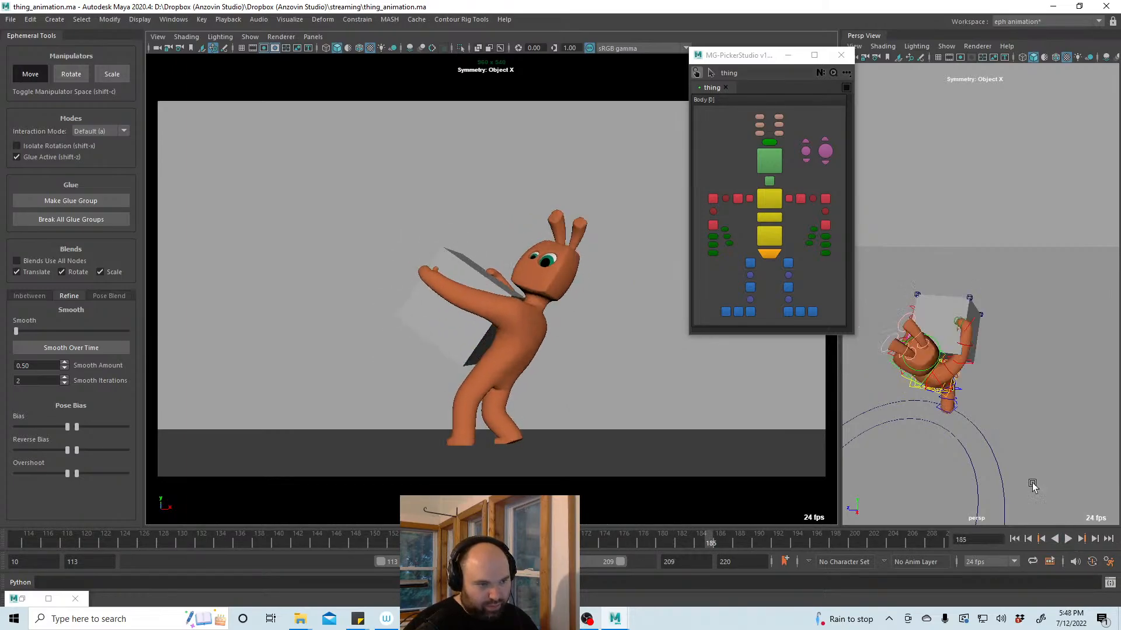
Create a breakdown pose at frame 156 for the character and box, with Blends Use All Nodes turned on
{"action": "left_click", "coordinate": [768, 198]}
{"action": "left_click", "coordinate": [336, 541]}
{"action": "key", "text": "alt+v"}
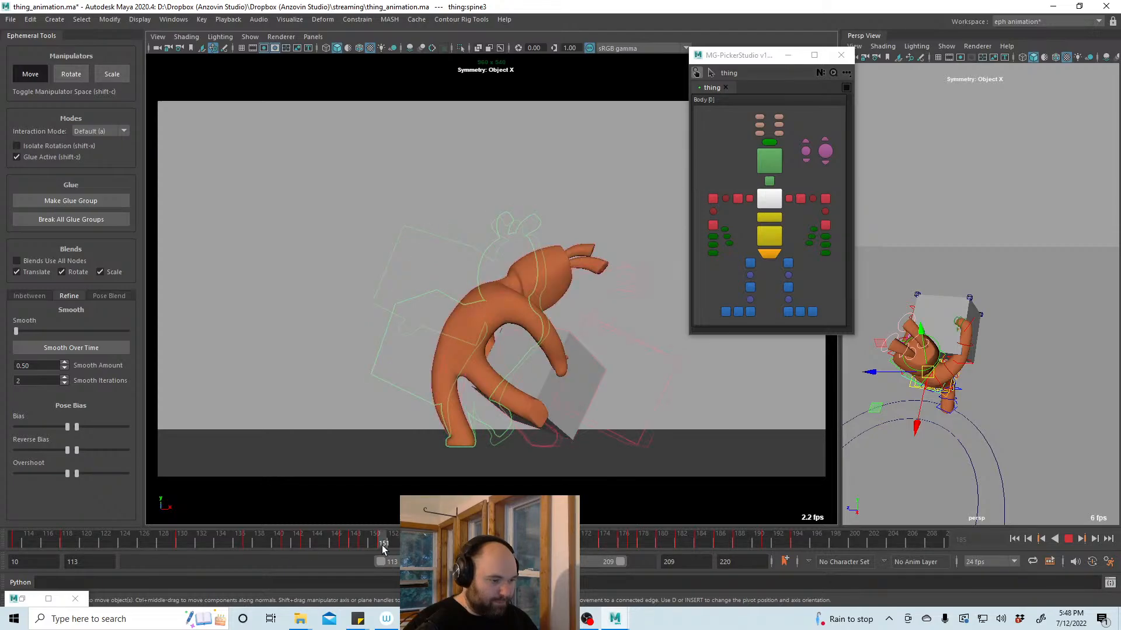
{"action": "left_click_drag", "start_coordinate": [382, 545], "coordinate": [411, 546]}
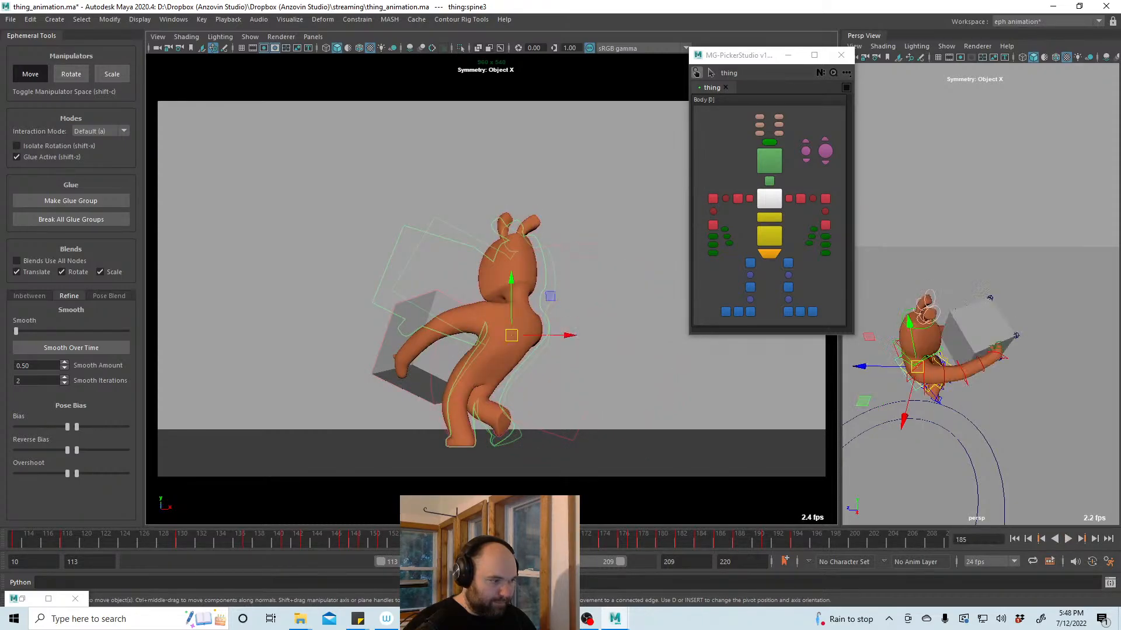
{"action": "left_click", "coordinate": [37, 295]}
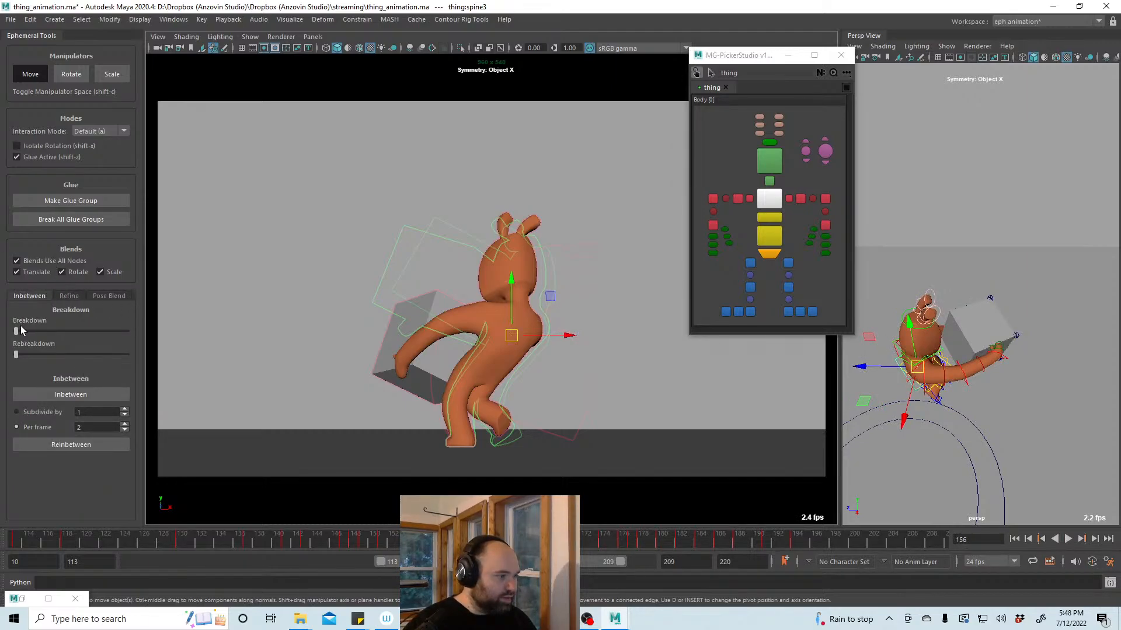
{"action": "left_click_drag", "start_coordinate": [18, 333], "coordinate": [72, 340]}
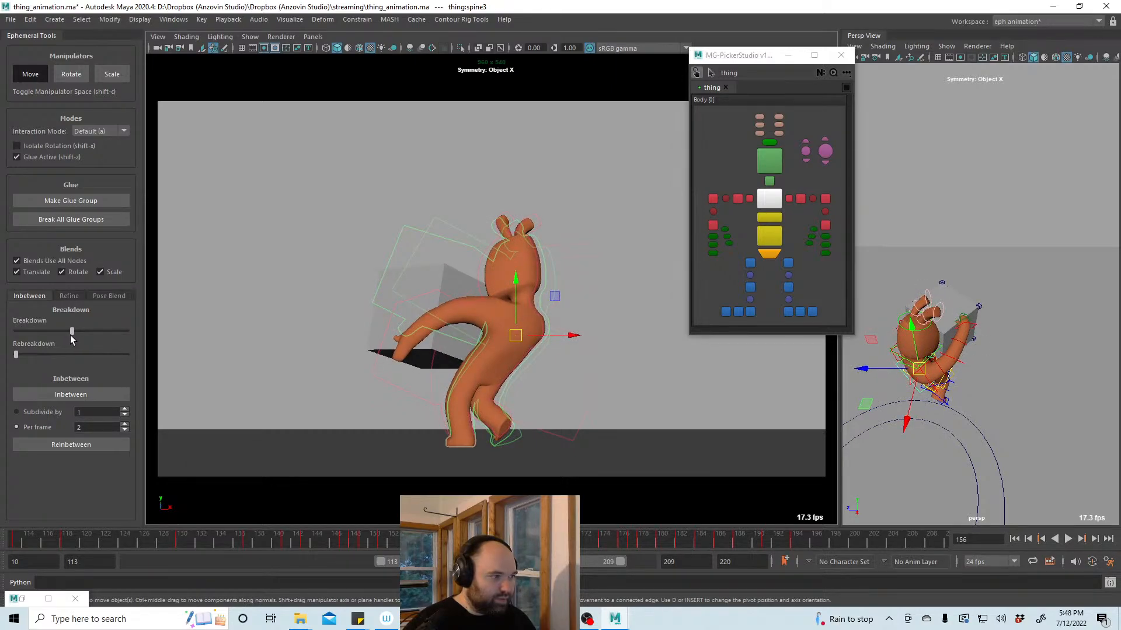
Move the box at frame 156 slightly up and away from the character, and play back the turn
{"action": "left_click", "coordinate": [421, 273]}
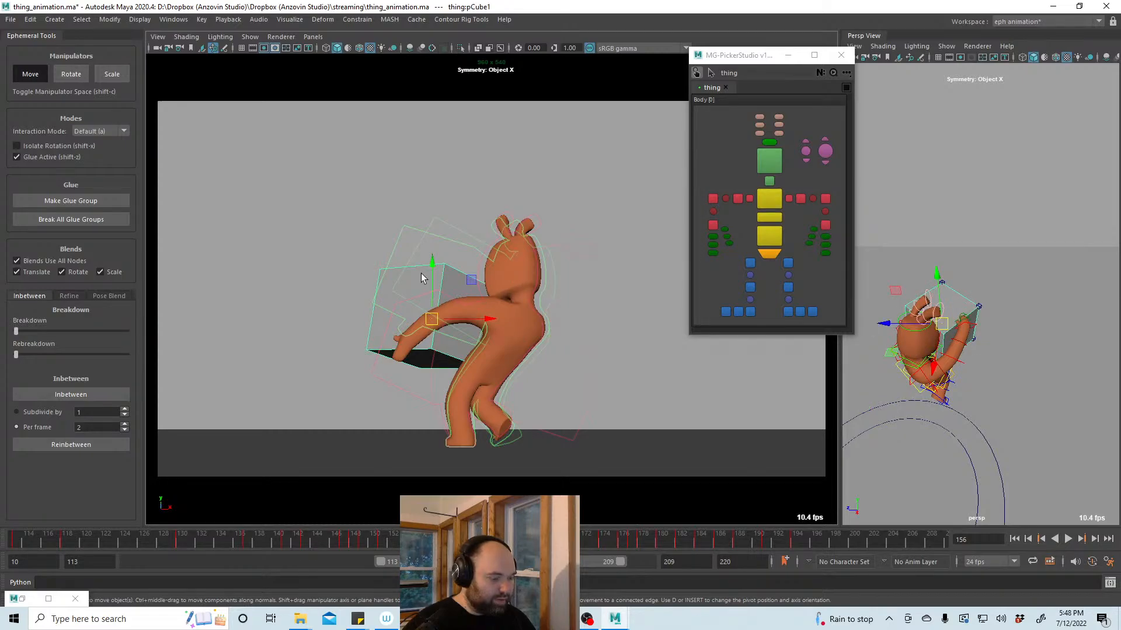
{"action": "left_click_drag", "start_coordinate": [430, 320], "coordinate": [419, 314]}
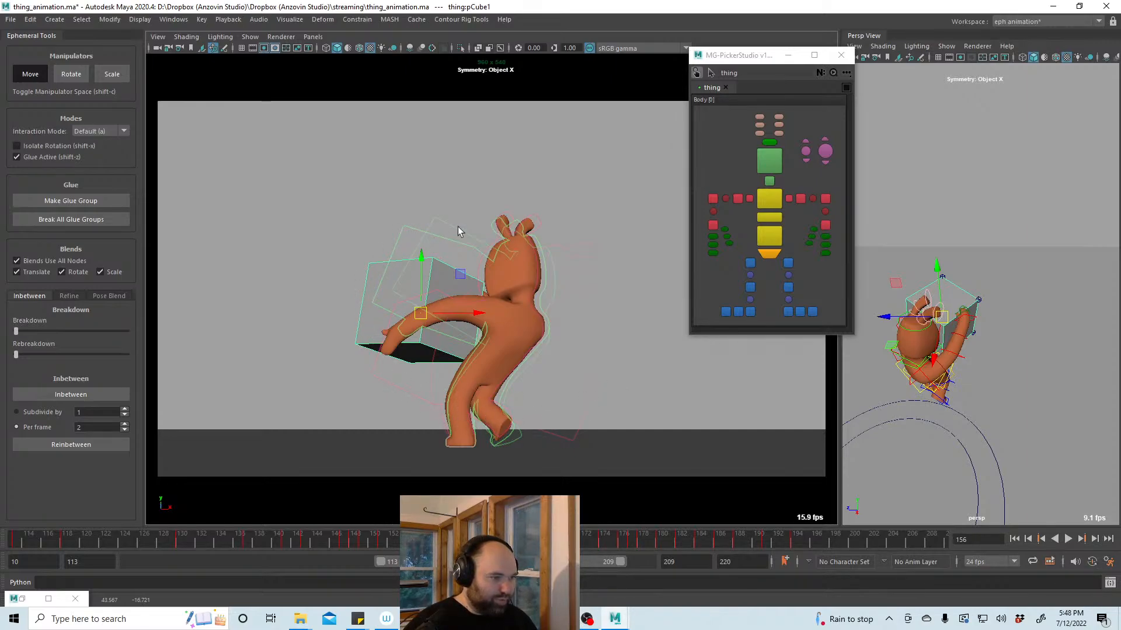
{"action": "key", "text": "alt+v"}
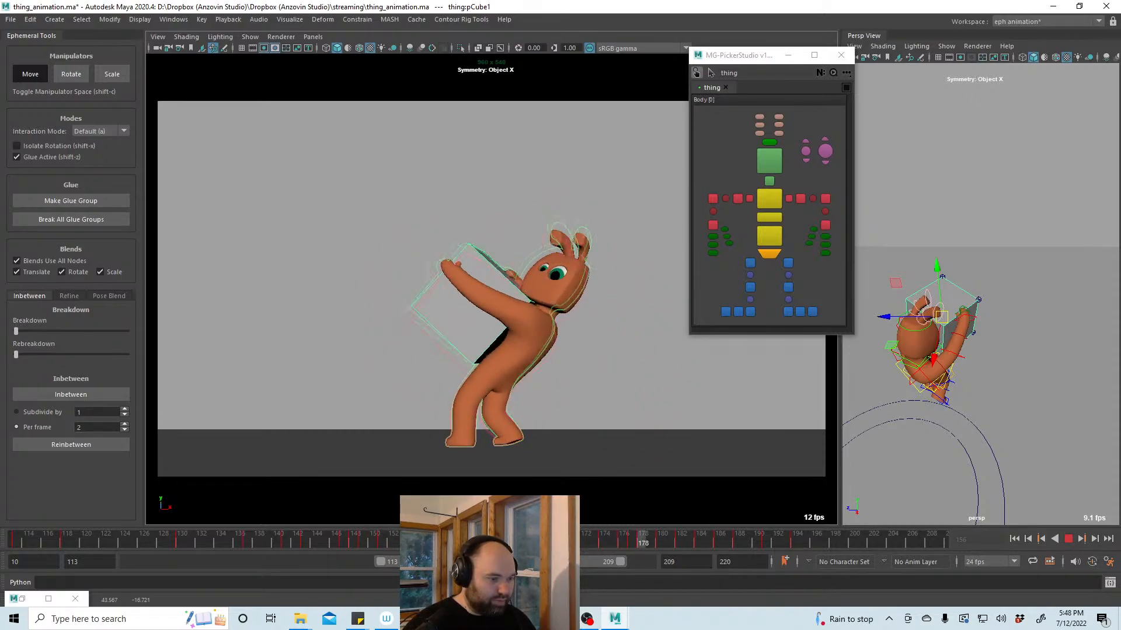
{"action": "left_click", "coordinate": [202, 542]}
{"action": "left_click", "coordinate": [680, 388]}
{"action": "left_click", "coordinate": [1067, 539]}
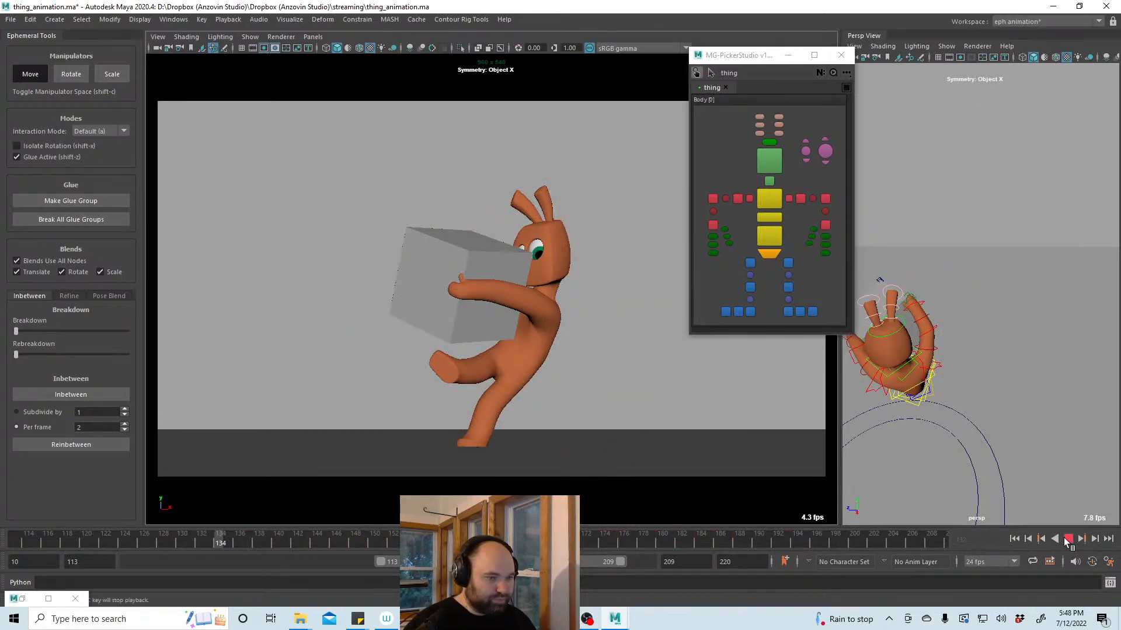
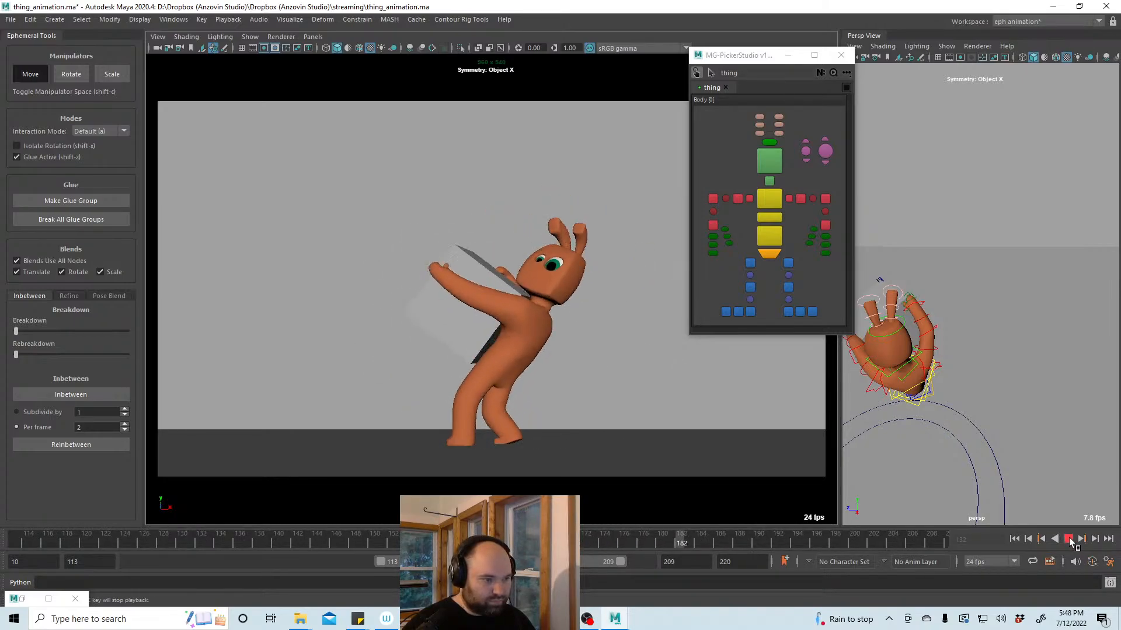
{"action": "left_click", "coordinate": [1068, 540]}
{"action": "left_click", "coordinate": [1069, 539]}
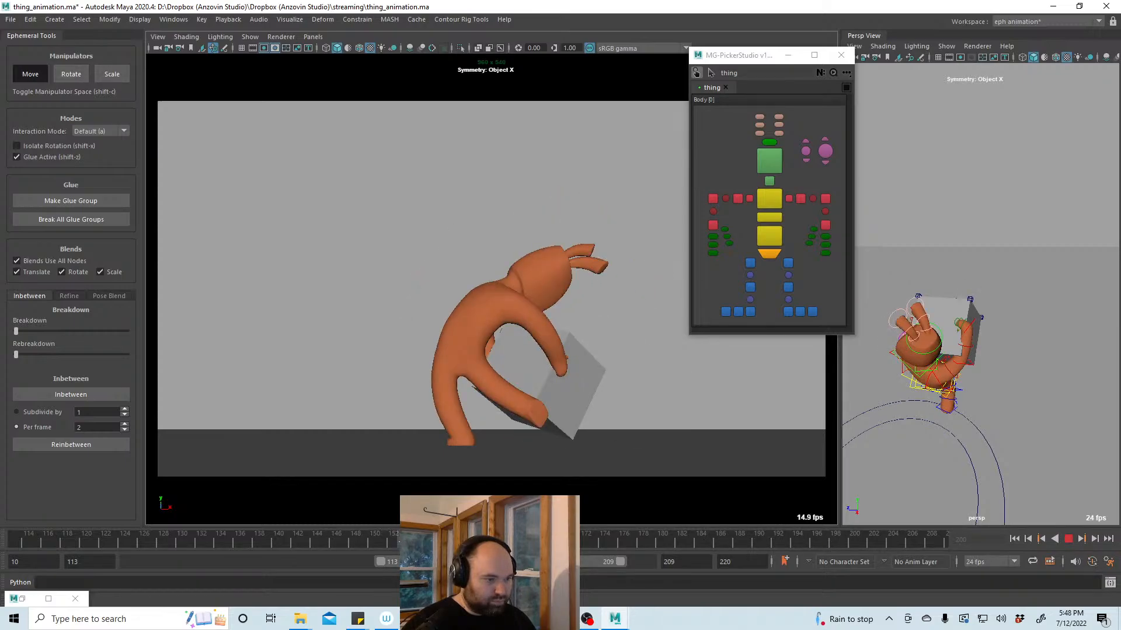
Bias only the box's pose at frame 154 toward the preceding pose, with Blends Use All Nodes turned off
{"action": "mouse_move", "coordinate": [428, 539]}
{"action": "left_mouse_down"}
{"action": "mouse_move", "coordinate": [392, 539]}
{"action": "mouse_move", "coordinate": [410, 539]}
{"action": "left_mouse_up"}
{"action": "left_click", "coordinate": [448, 351]}
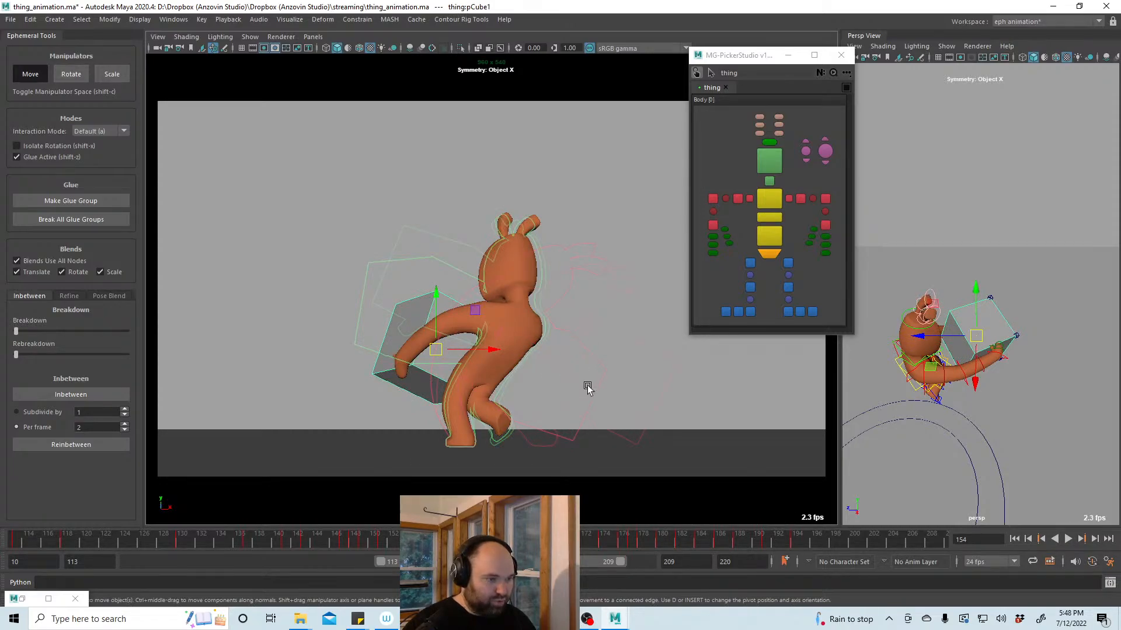
{"action": "left_click", "coordinate": [46, 261]}
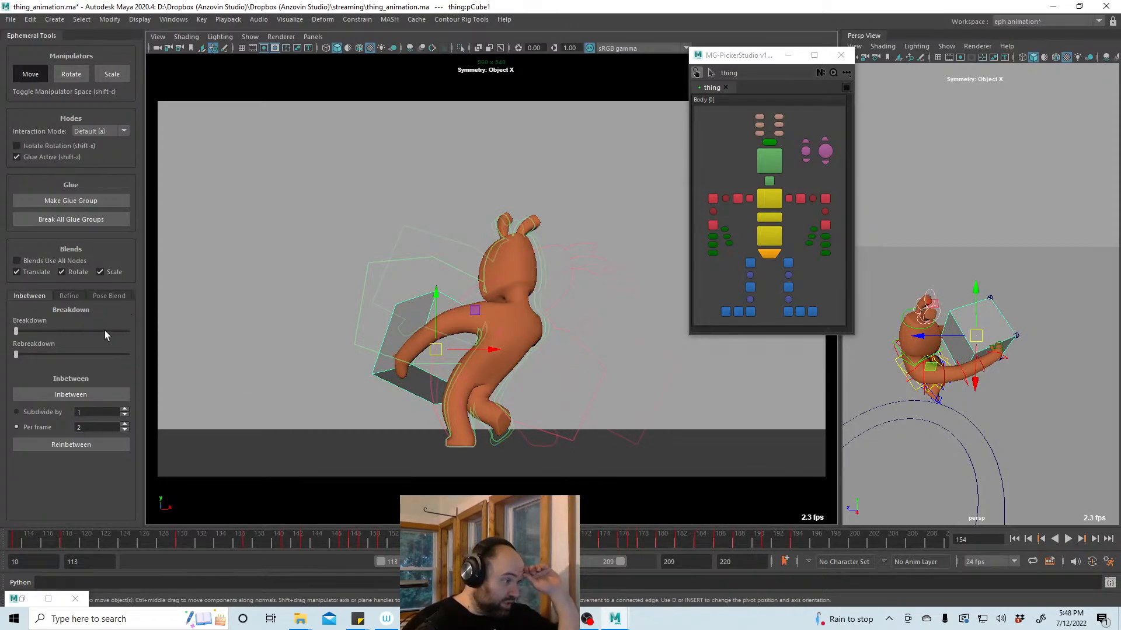
{"action": "left_click", "coordinate": [69, 296]}
{"action": "left_click_drag", "start_coordinate": [67, 428], "coordinate": [57, 427]}
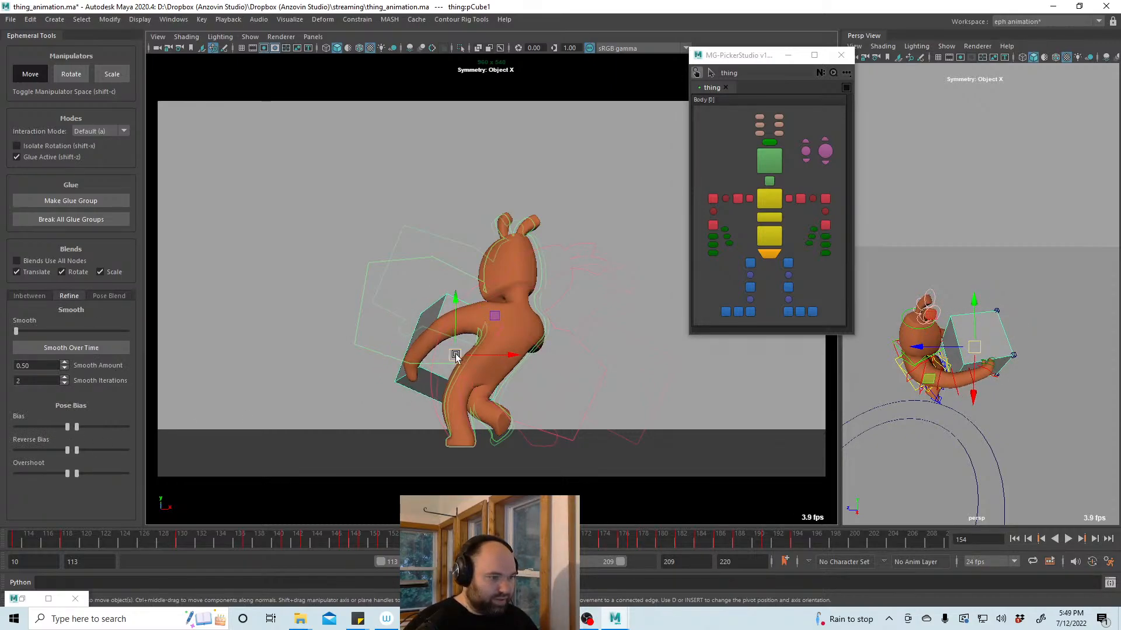
Move the box at frame 154 lower and closer to the character's body, and play back the animation
{"action": "left_click_drag", "start_coordinate": [455, 355], "coordinate": [468, 364]}
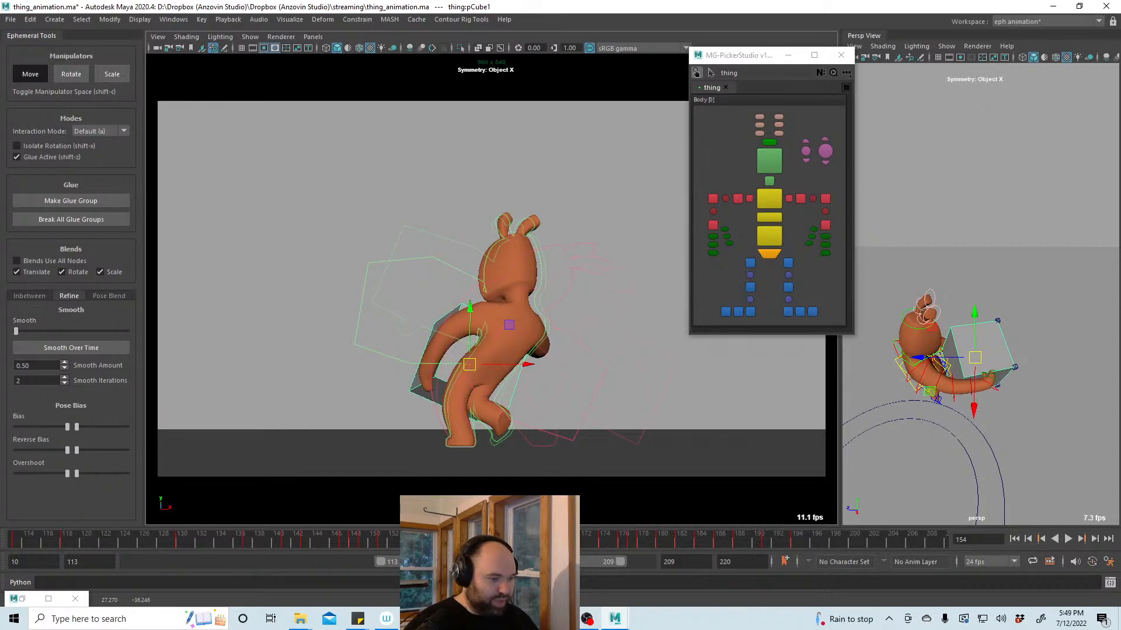
{"action": "key", "text": "alt+comma"}
{"action": "key", "text": "alt+v"}
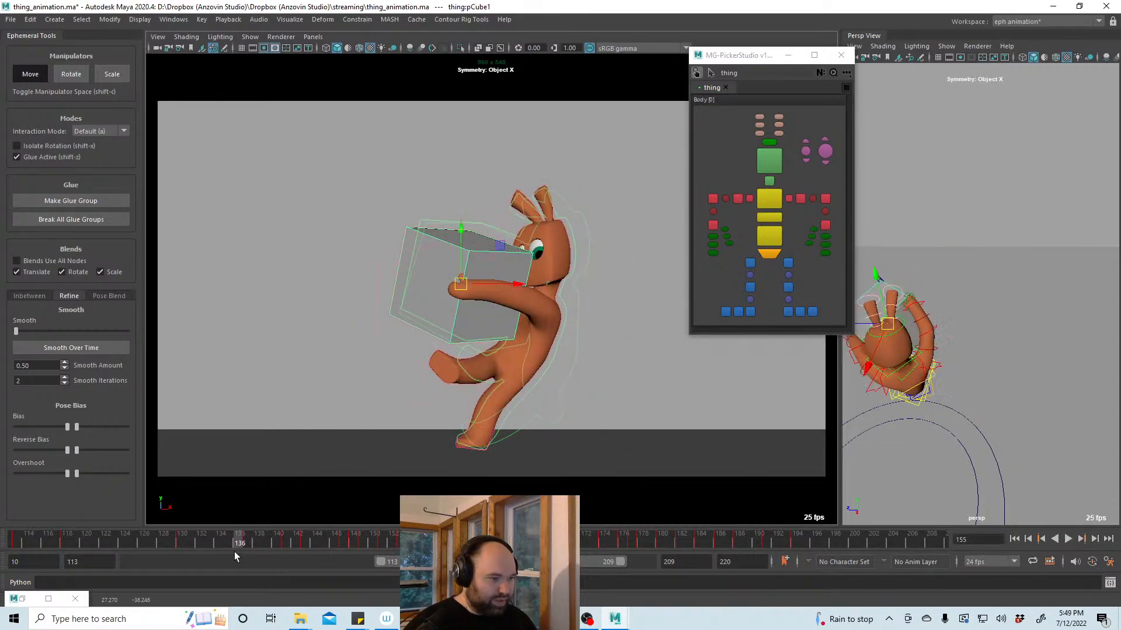
{"action": "left_click", "coordinate": [1068, 538]}
{"action": "left_click", "coordinate": [1068, 539]}
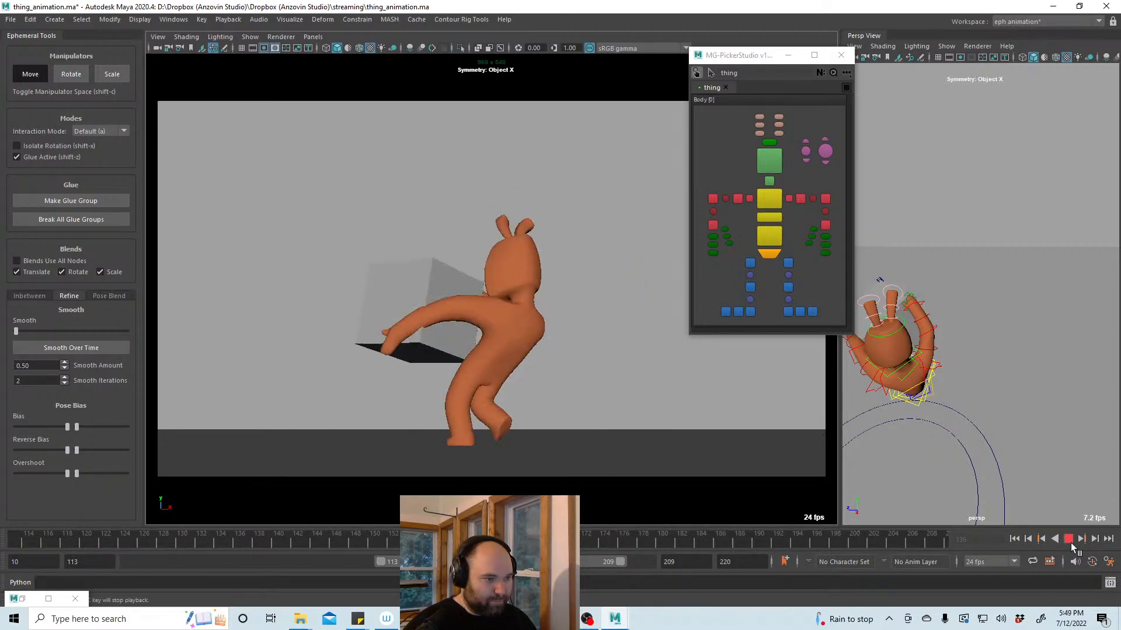
Turn off Glue Active and rotate the character's left shoulder at frame 155 to swing the arm lower against the box
{"action": "left_click", "coordinate": [1068, 540]}
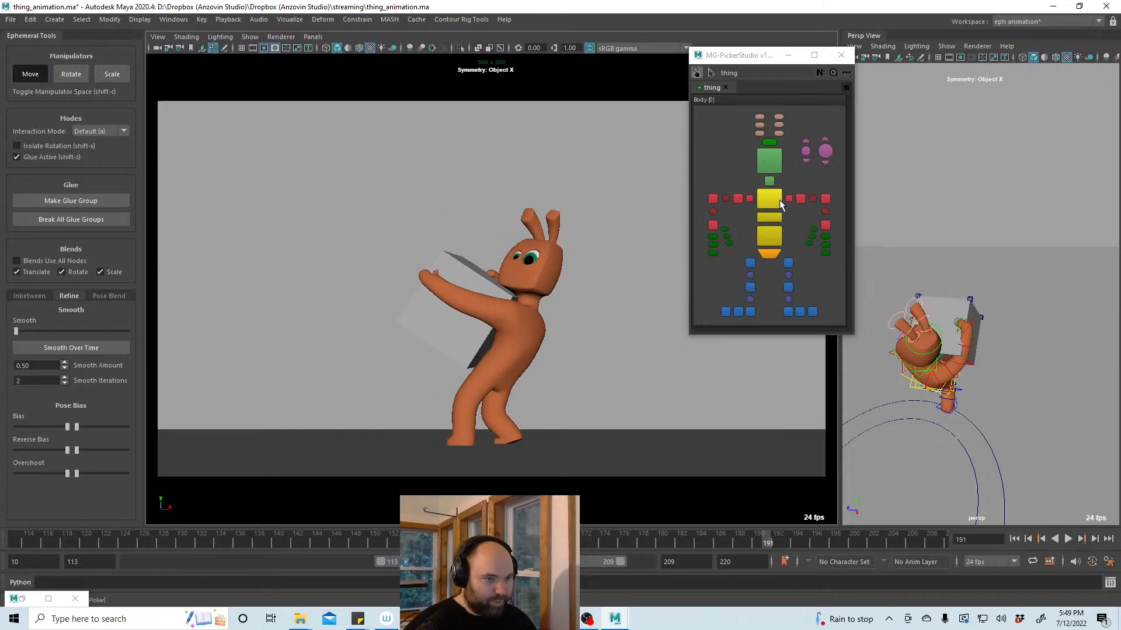
{"action": "left_click", "coordinate": [779, 200]}
{"action": "key", "text": "alt+v"}
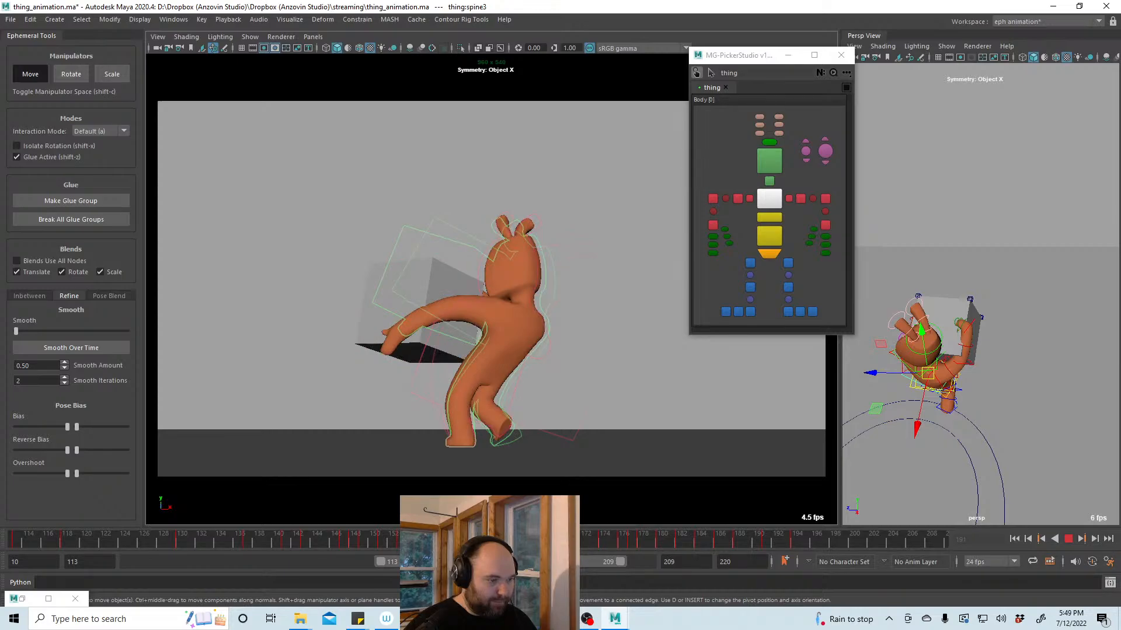
{"action": "key", "text": "alt+v"}
{"action": "key", "text": "shift+z"}
{"action": "left_click", "coordinate": [737, 198]}
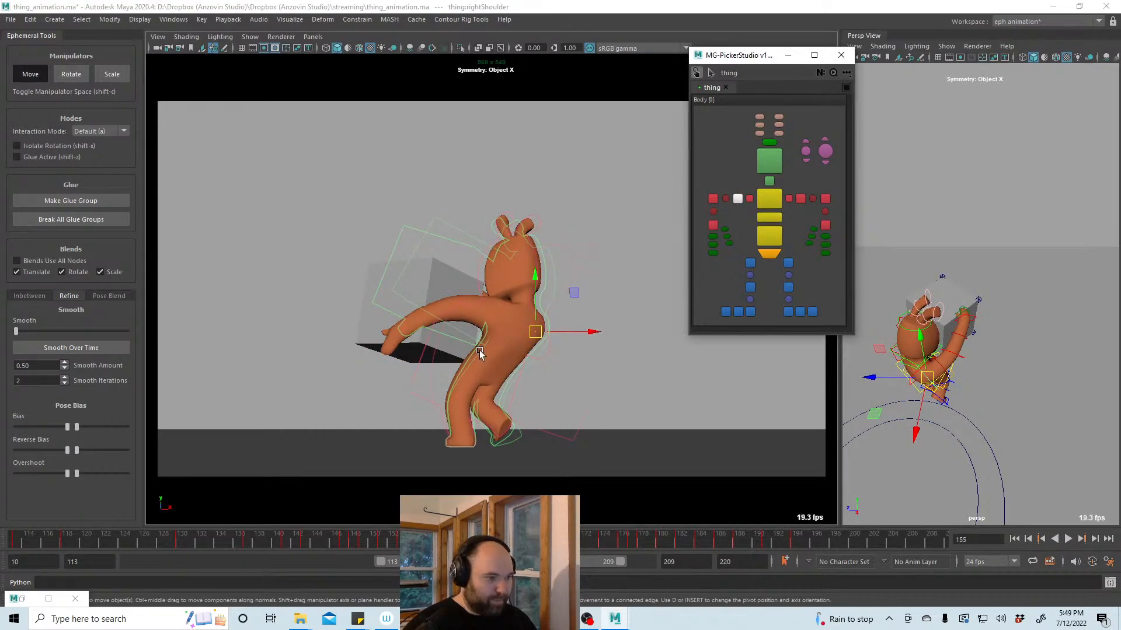
{"action": "key", "text": "e"}
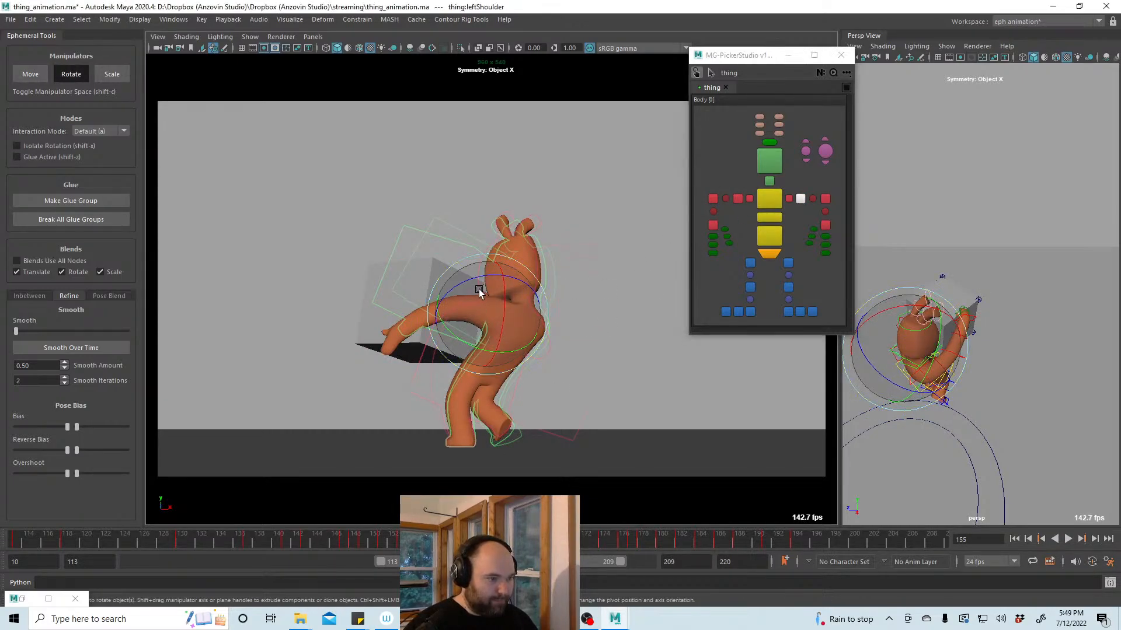
{"action": "key", "text": "z"}
{"action": "left_click_drag", "start_coordinate": [484, 290], "coordinate": [410, 286]}
{"action": "key", "text": "Down"}
{"action": "key", "text": "Down"}
{"action": "key", "text": "Up"}
Refine the left arm's bend and left hand pose at frame 155 so the arm curves down over the box, and save the scene
{"action": "key", "text": "w"}
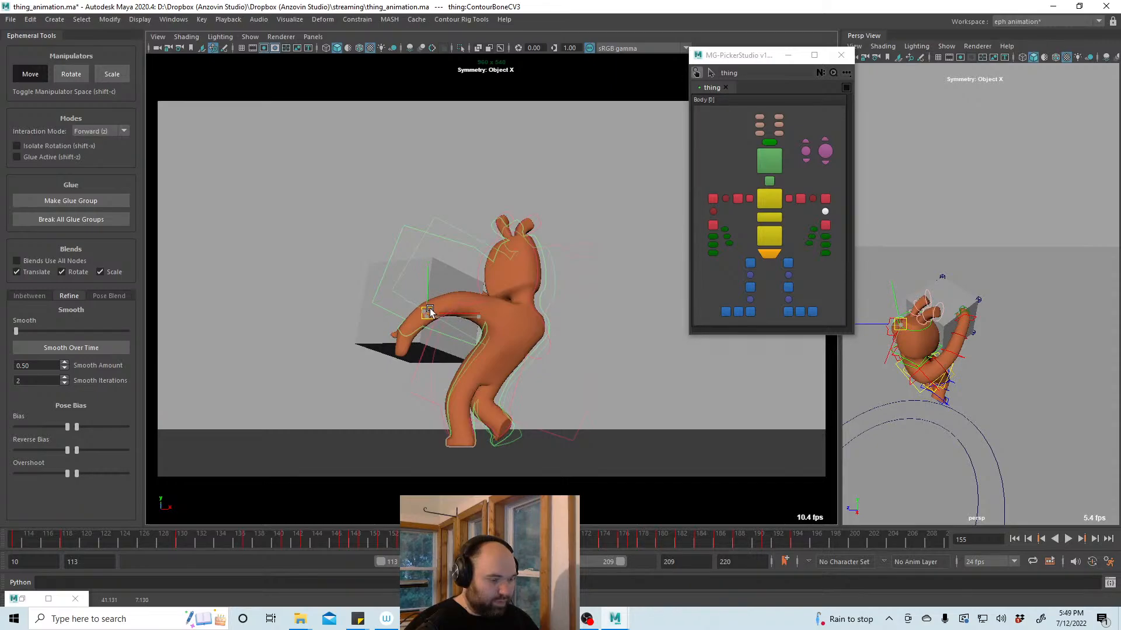
{"action": "key", "text": "Up"}
{"action": "left_click_drag", "start_coordinate": [453, 306], "coordinate": [398, 303]}
{"action": "key", "text": "ctrl+z"}
{"action": "key", "text": "a"}
{"action": "key", "text": "e"}
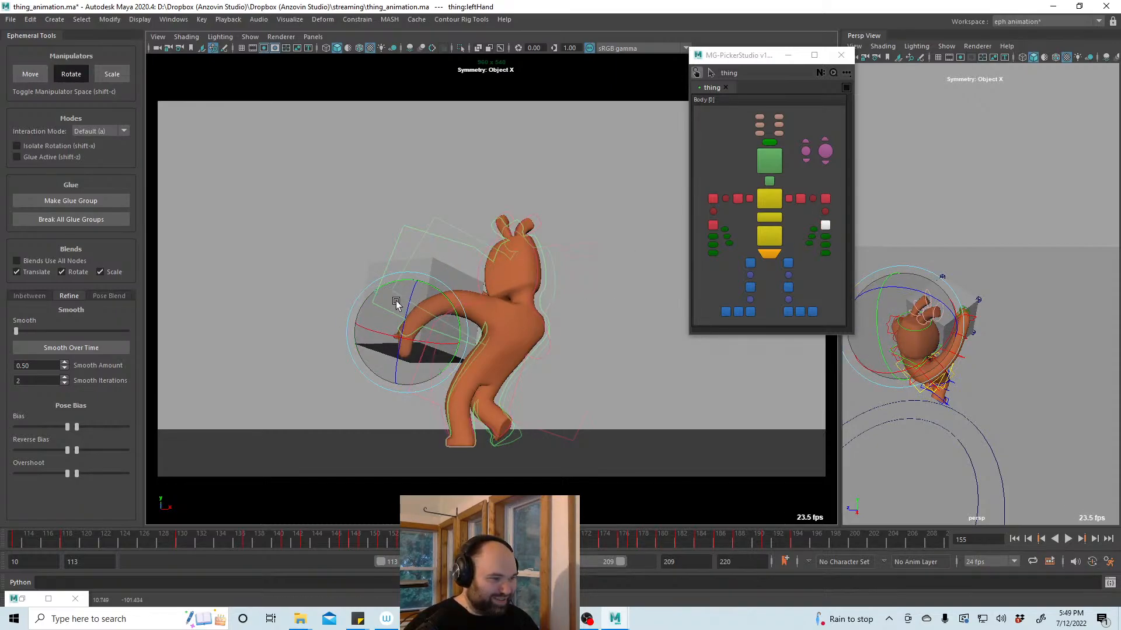
{"action": "key", "text": "w"}
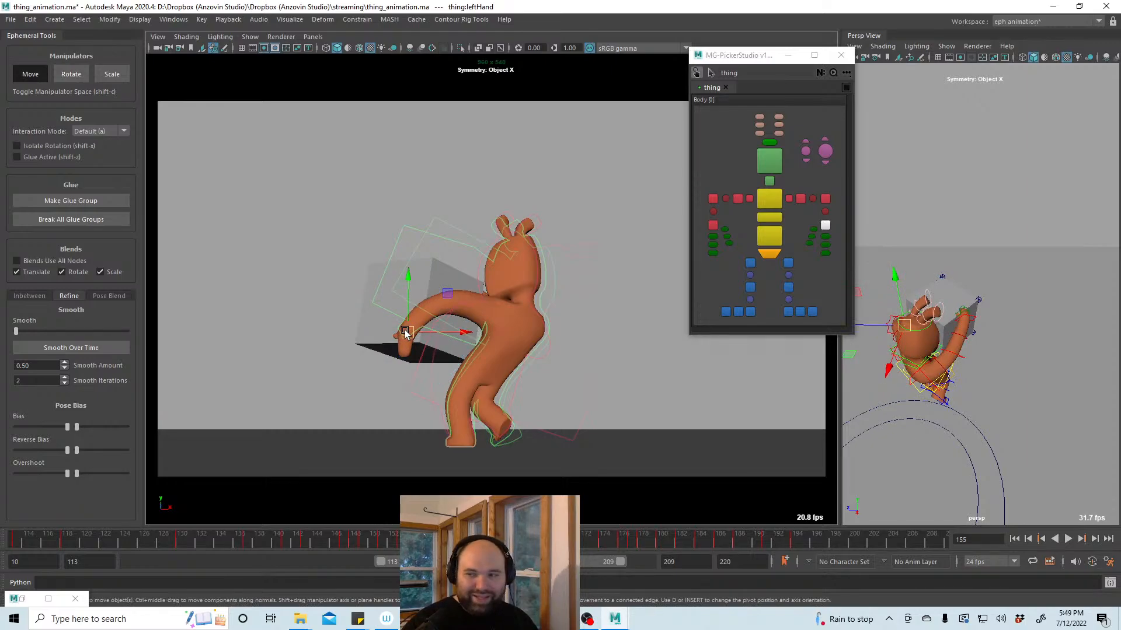
{"action": "key", "text": "ctrl+s"}
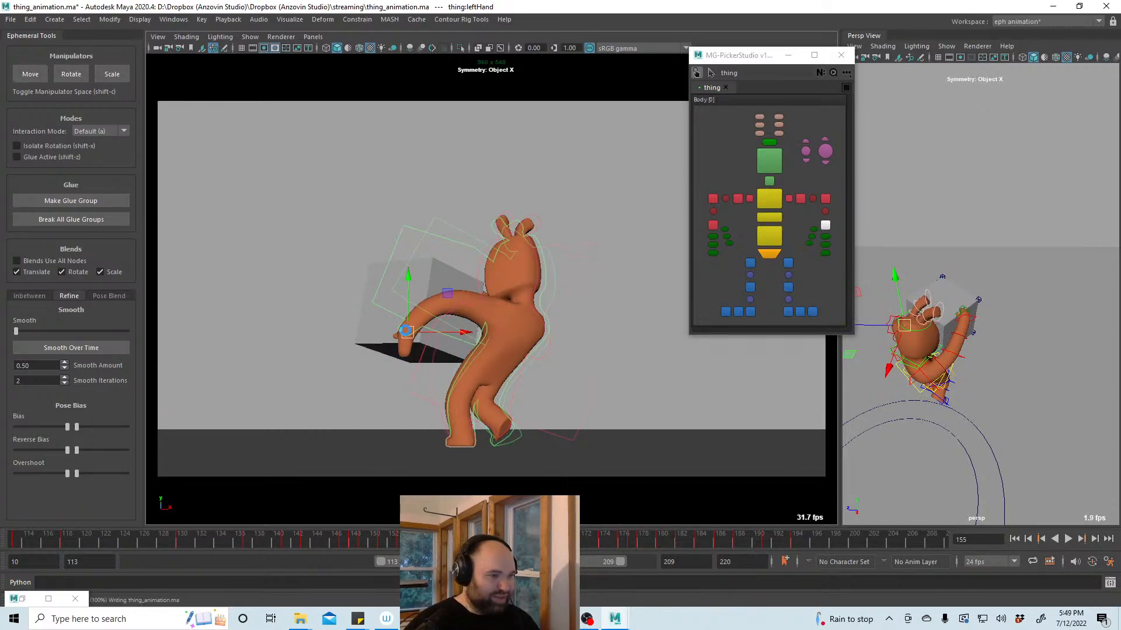
Move the left hand at frame 163 slightly farther from the body, and check the motion across the surrounding frames
{"action": "key", "text": "alt+v"}
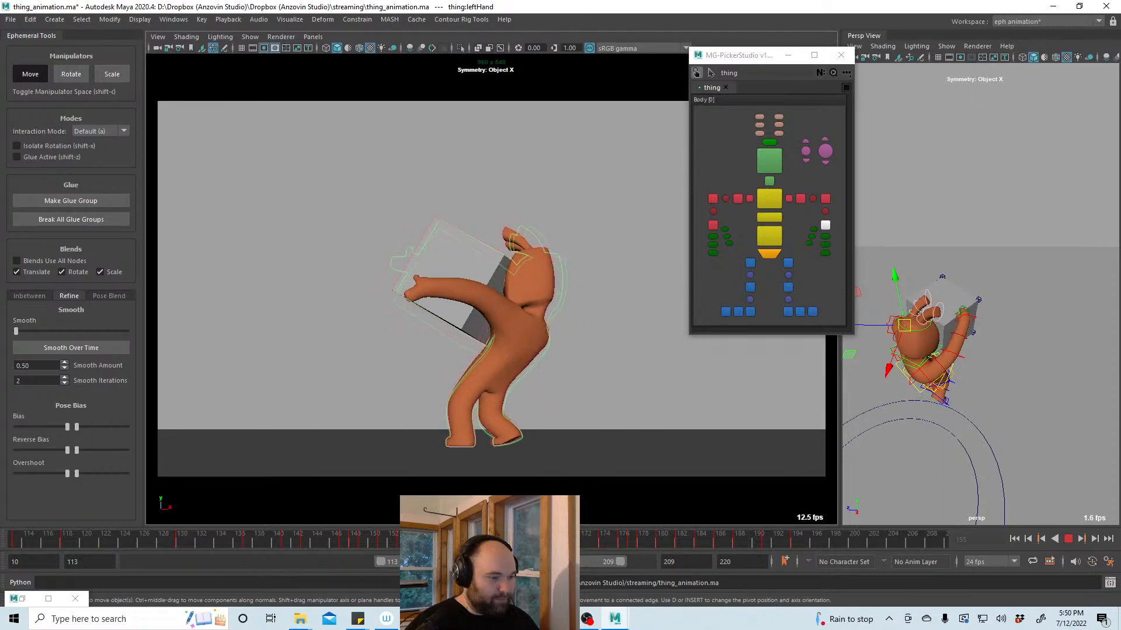
{"action": "key", "text": "alt+v"}
{"action": "left_click", "coordinate": [826, 229]}
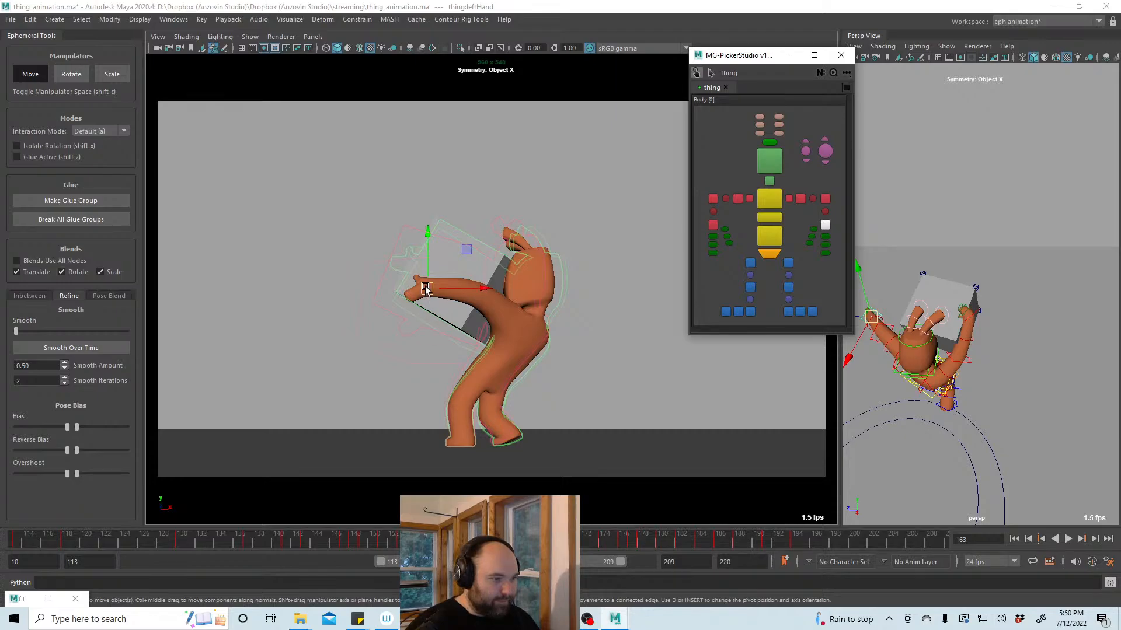
{"action": "left_click_drag", "start_coordinate": [426, 289], "coordinate": [406, 293]}
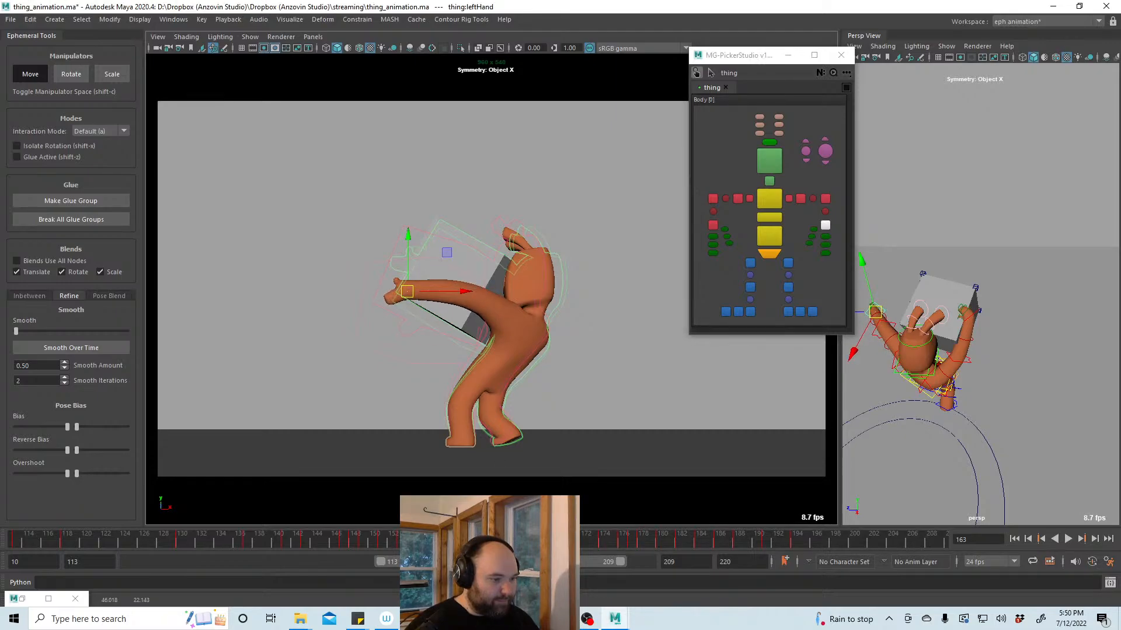
{"action": "key", "text": "alt+v"}
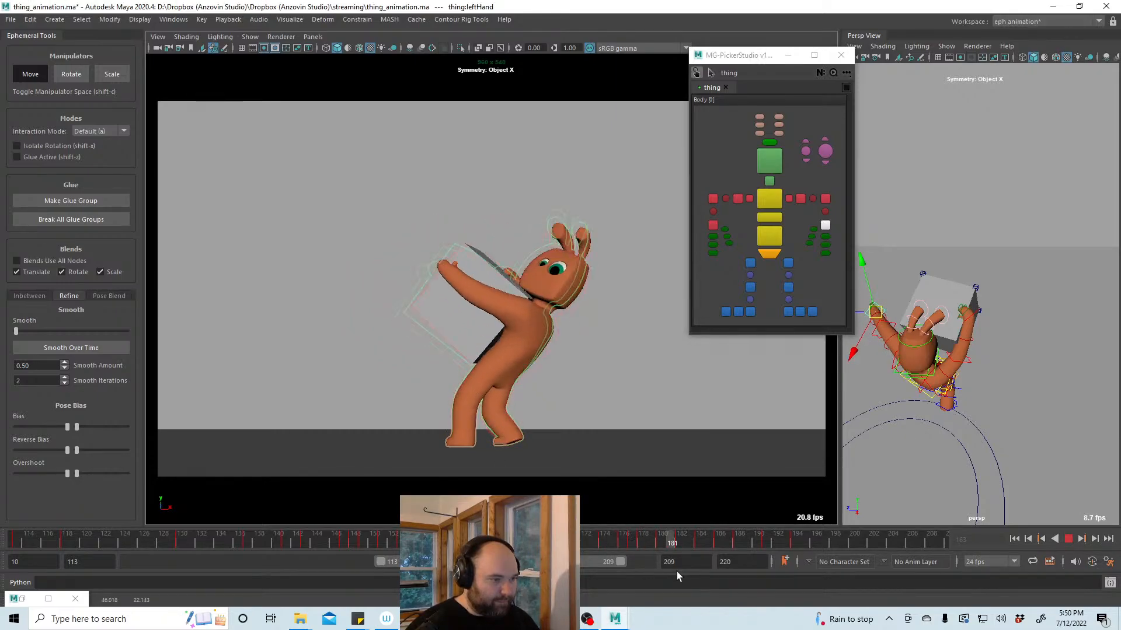
{"action": "key", "text": "alt+v"}
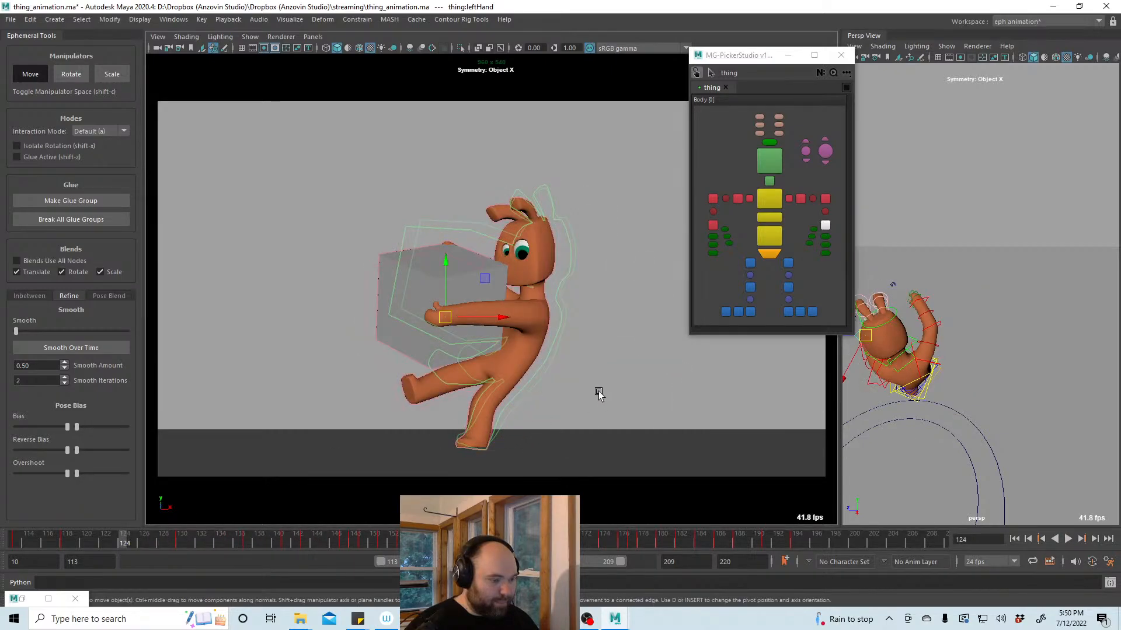
Play back the box turn from the start of the playback range to review the motion
{"action": "left_click", "coordinate": [1068, 538]}
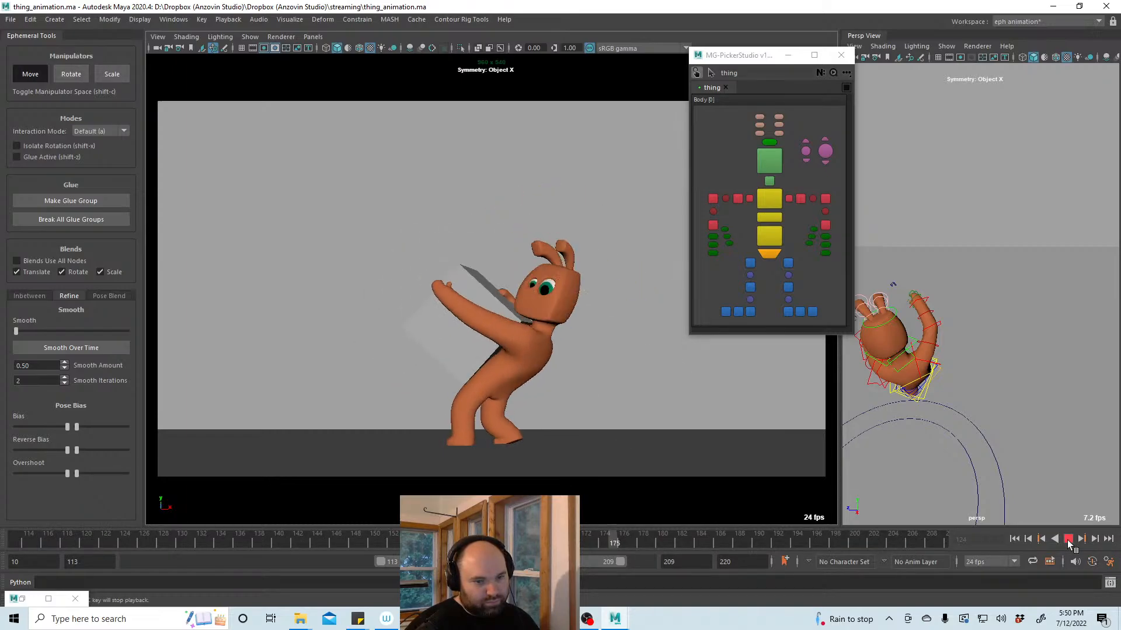
{"action": "left_click", "coordinate": [1067, 540]}
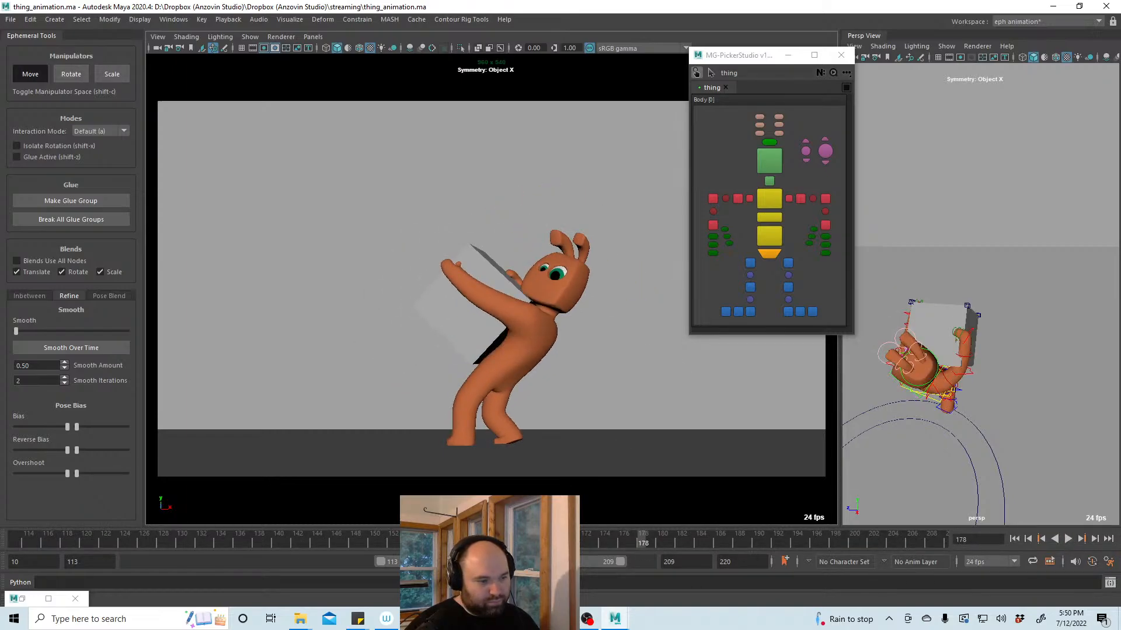
{"action": "left_click", "coordinate": [404, 540]}
{"action": "key", "text": "alt+v"}
{"action": "left_click_drag", "start_coordinate": [196, 560], "coordinate": [1, 558]}
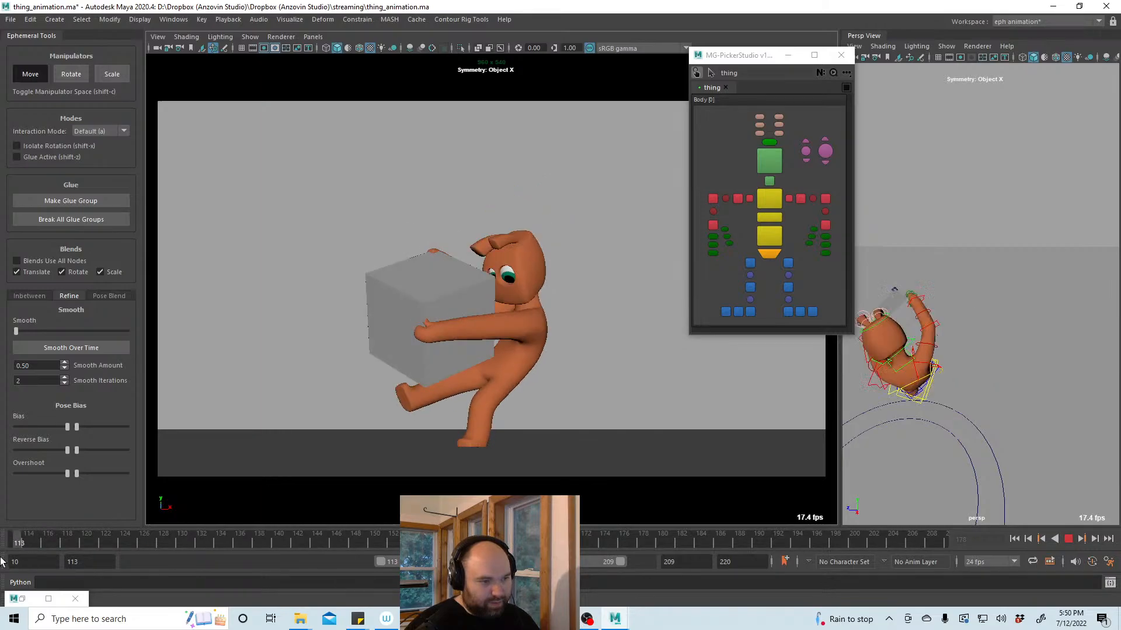
{"action": "left_click", "coordinate": [1068, 538]}
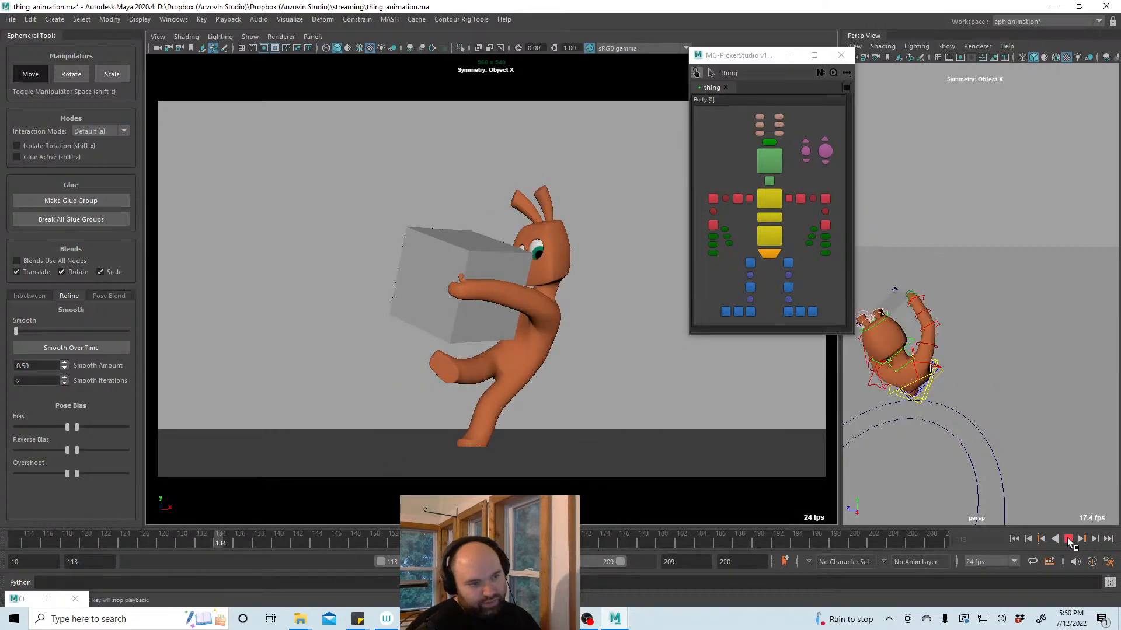
{"action": "left_click", "coordinate": [1068, 539]}
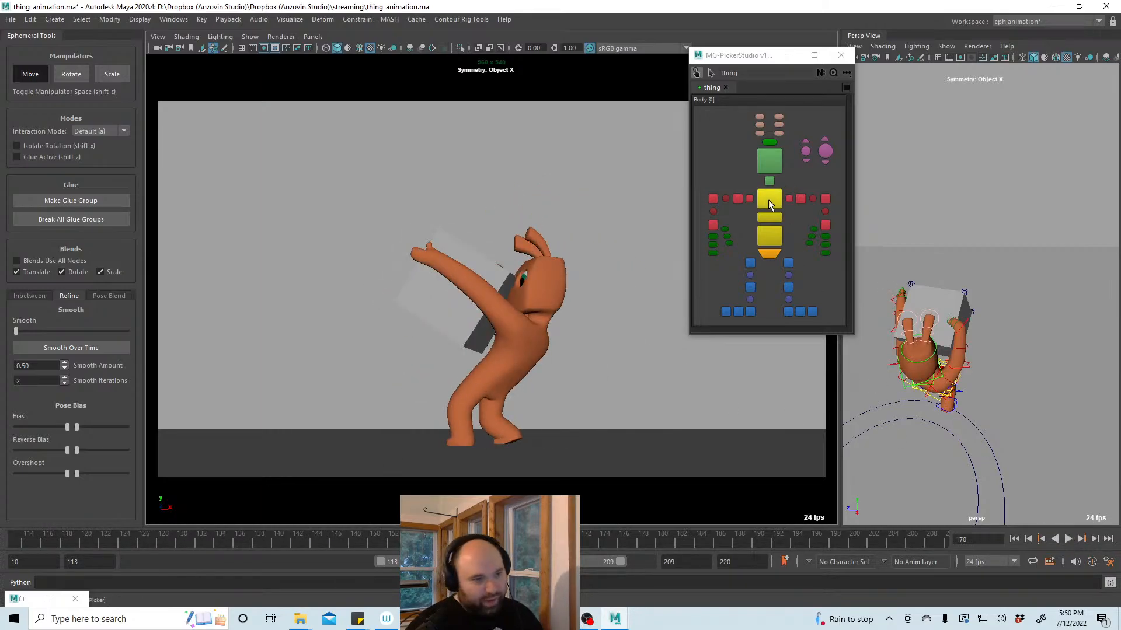
Create a breakdown pose for the character and box at frame 145, with Blends Use All Nodes turned on
{"action": "left_click", "coordinate": [768, 200]}
{"action": "key", "text": "alt+v"}
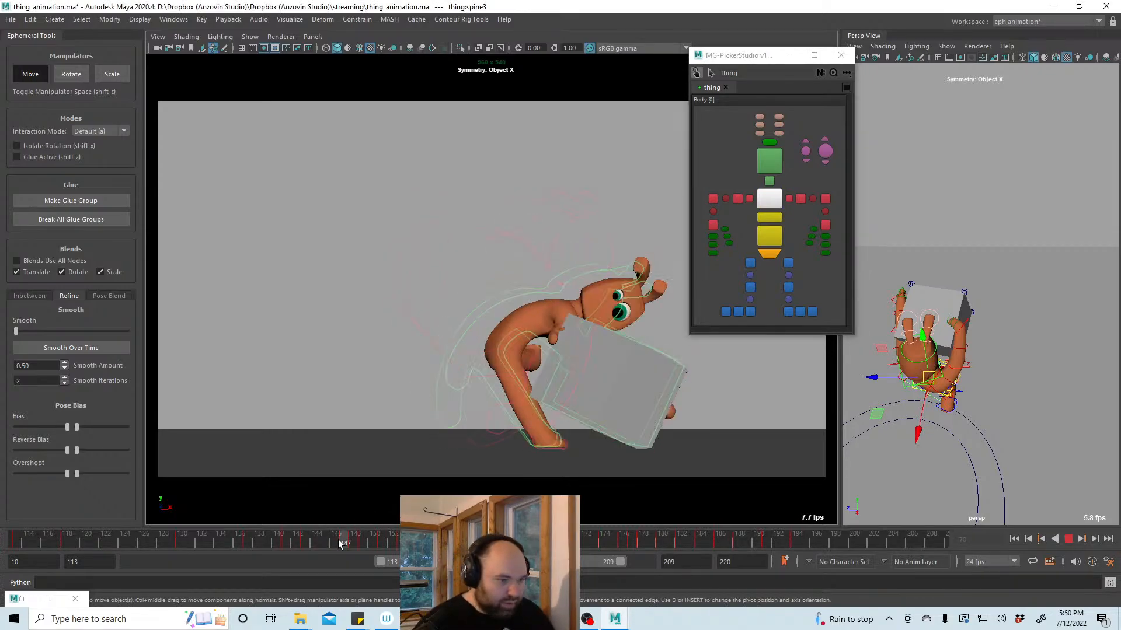
{"action": "left_click_drag", "start_coordinate": [338, 540], "coordinate": [320, 540]}
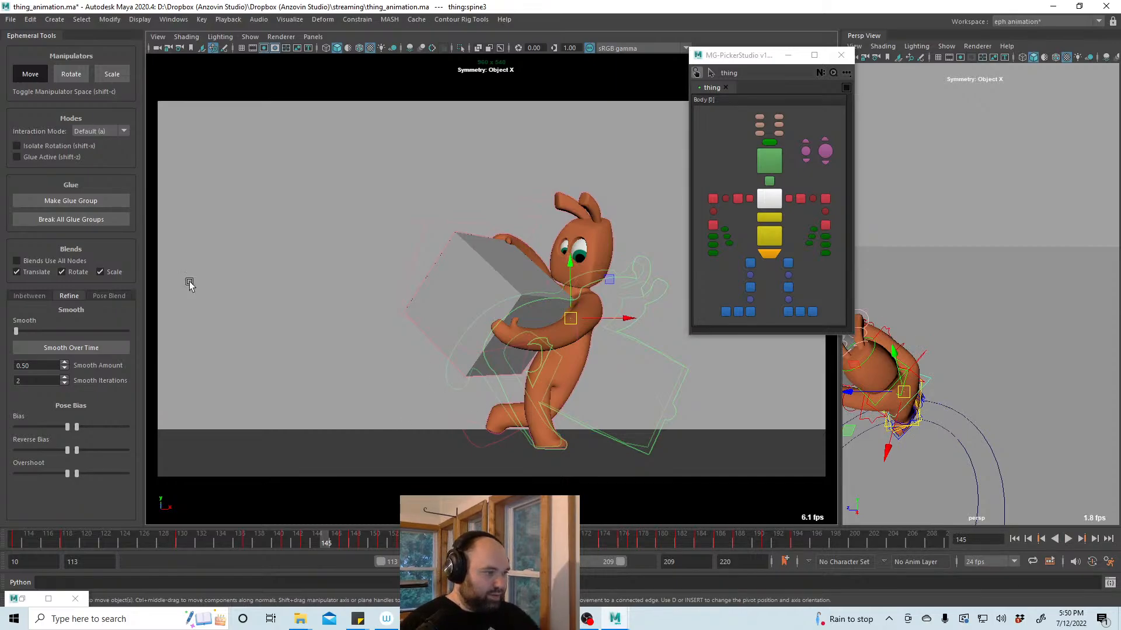
{"action": "left_click", "coordinate": [46, 259]}
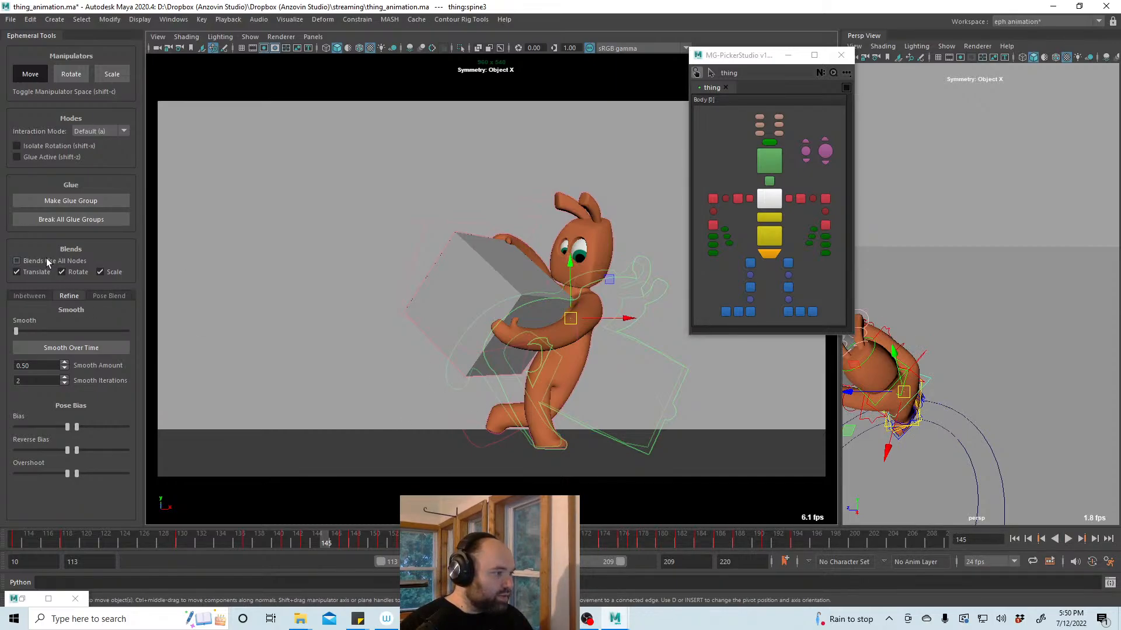
{"action": "left_click", "coordinate": [32, 295]}
{"action": "left_click_drag", "start_coordinate": [17, 332], "coordinate": [57, 332]}
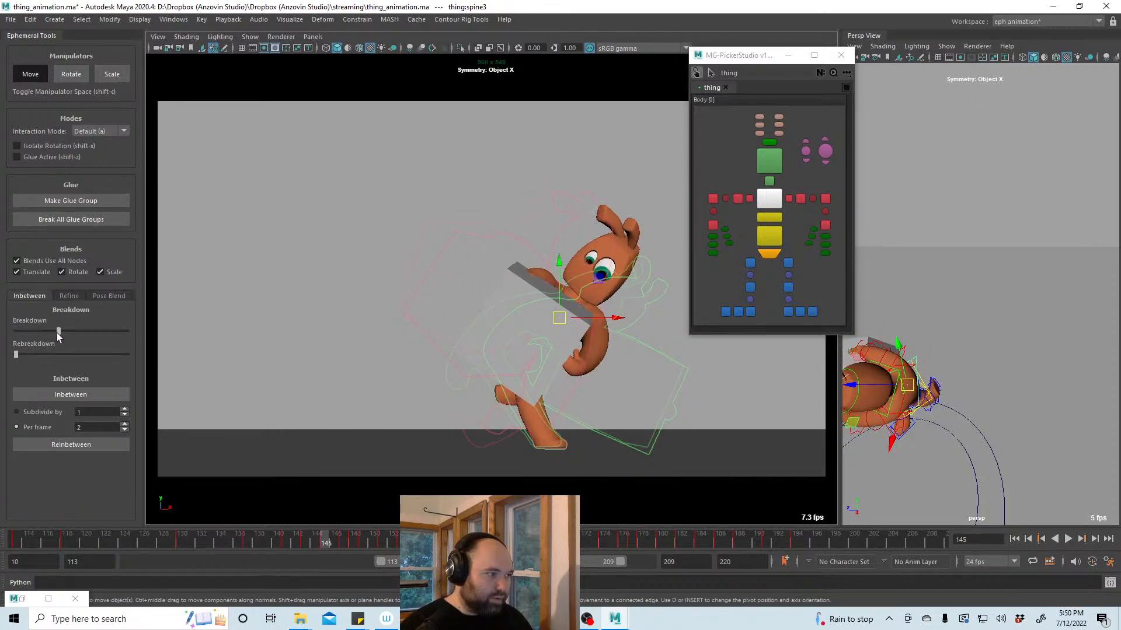
{"action": "key", "text": "alt+v"}
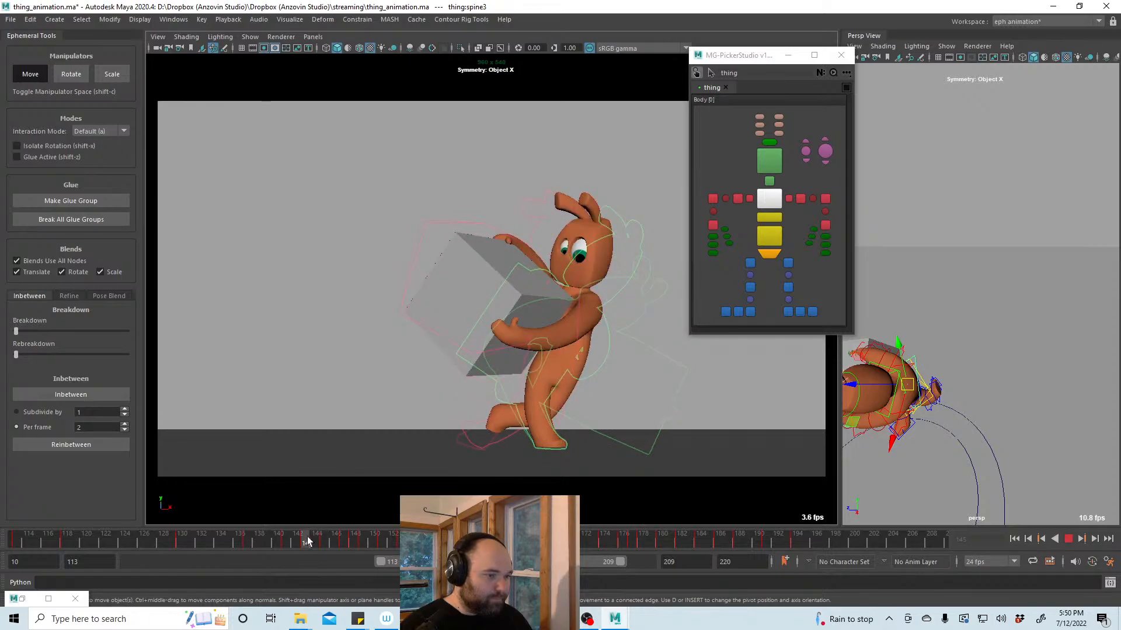
{"action": "mouse_move", "coordinate": [337, 541]}
{"action": "left_mouse_down"}
{"action": "mouse_move", "coordinate": [348, 541]}
{"action": "mouse_move", "coordinate": [315, 537]}
{"action": "left_mouse_up"}
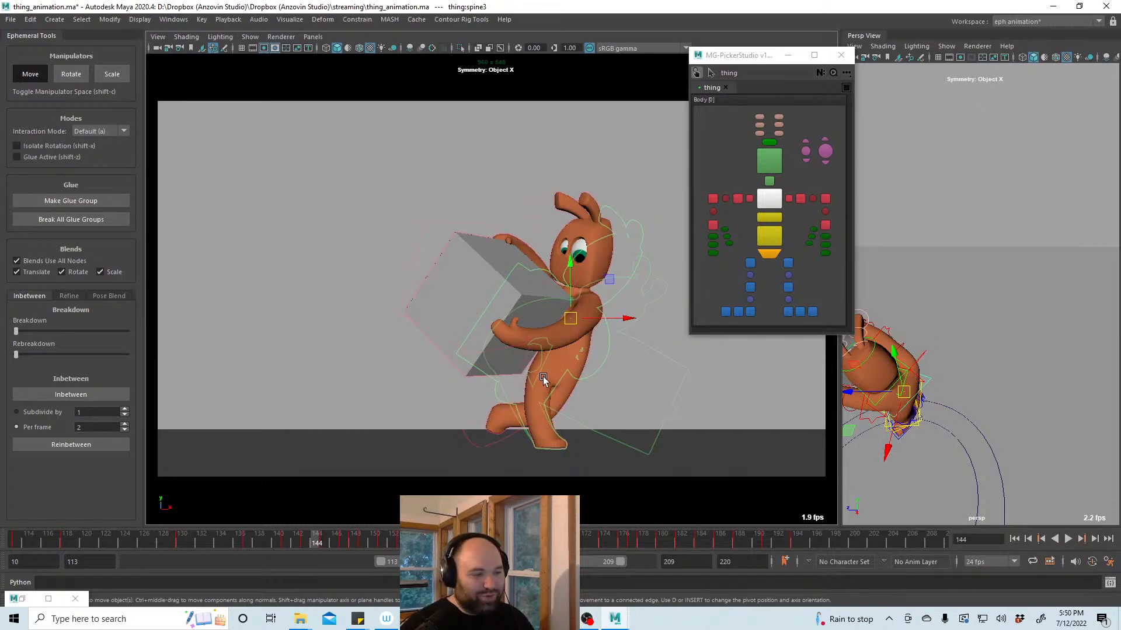
Save the scene and move the left foot at frame 145 lower and farther forward, past the supporting leg
{"action": "left_click", "coordinate": [788, 311]}
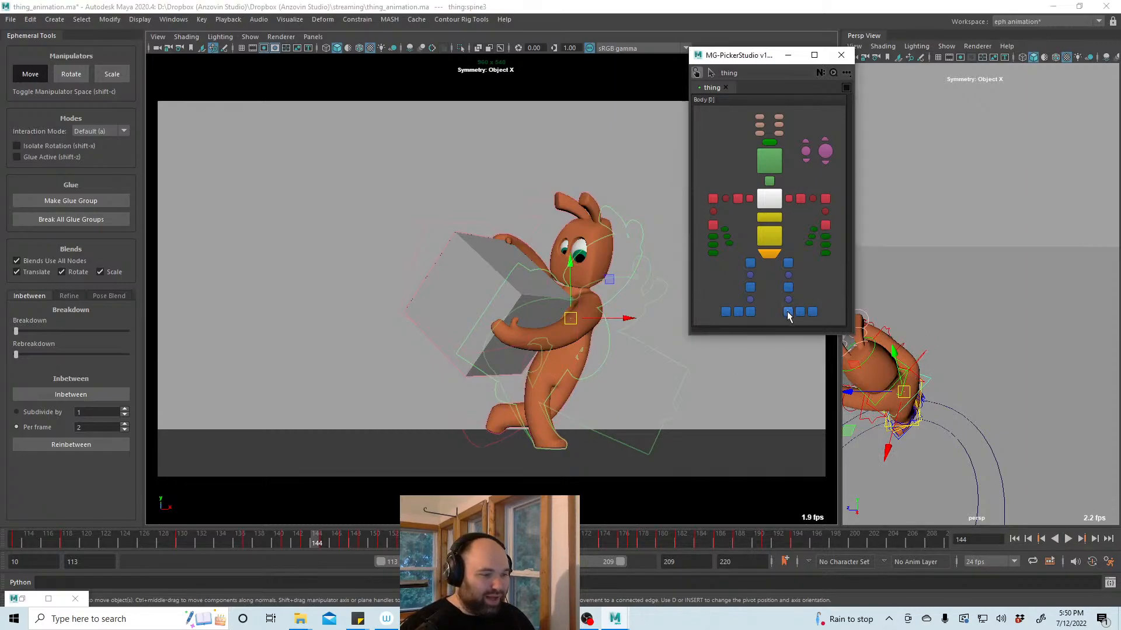
{"action": "key", "text": "ctrl+s"}
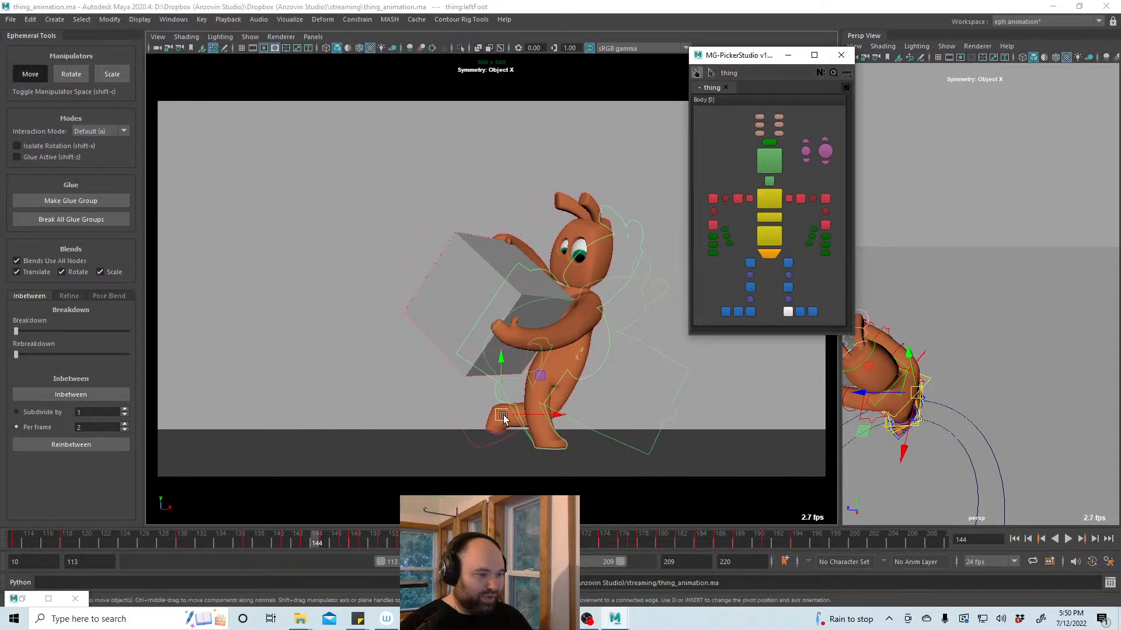
{"action": "left_click_drag", "start_coordinate": [305, 538], "coordinate": [323, 537]}
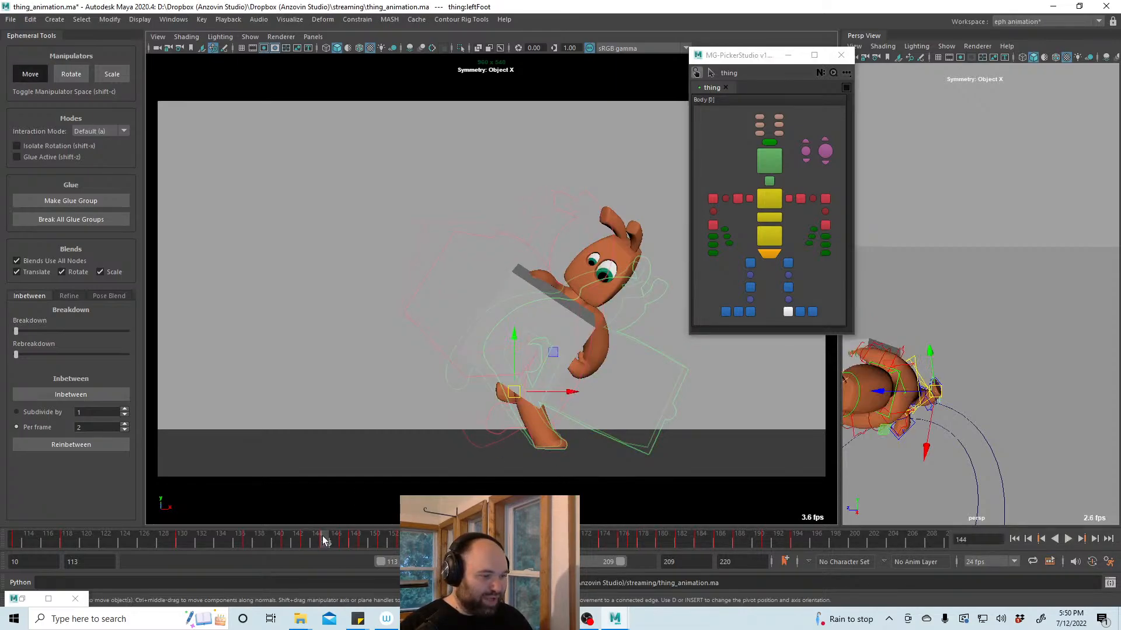
{"action": "left_click_drag", "start_coordinate": [515, 394], "coordinate": [557, 409]}
{"action": "key", "text": "e"}
{"action": "key", "text": "w"}
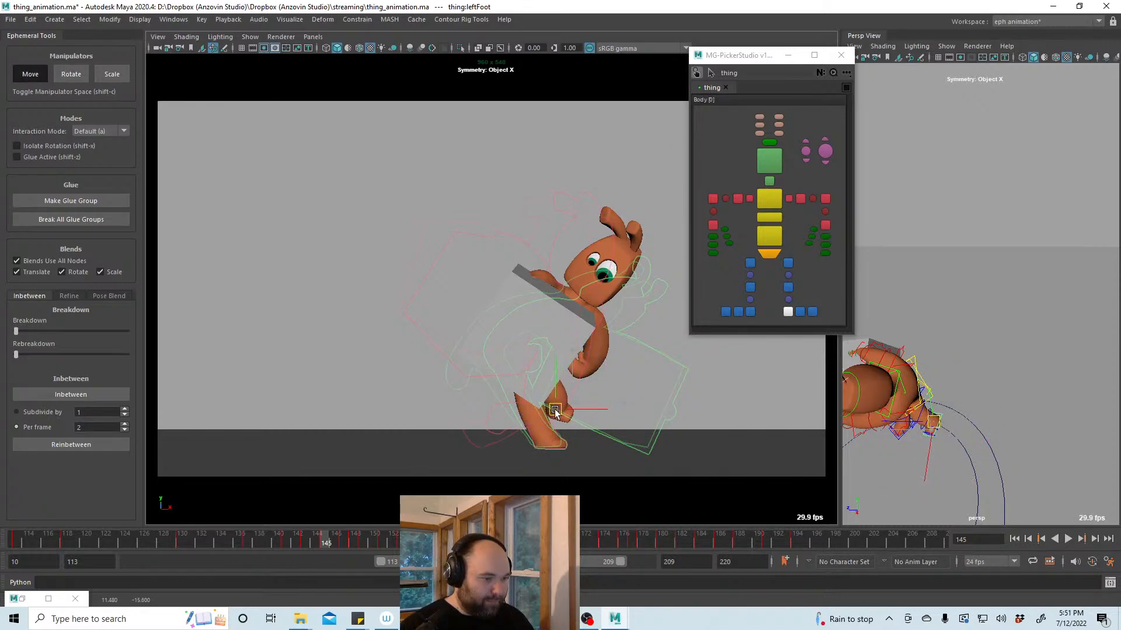
Rotate the trailing left foot slightly at frame 143
{"action": "mouse_move", "coordinate": [315, 538]}
{"action": "left_mouse_down"}
{"action": "mouse_move", "coordinate": [277, 536]}
{"action": "mouse_move", "coordinate": [306, 541]}
{"action": "left_mouse_up"}
{"action": "key", "text": "e"}
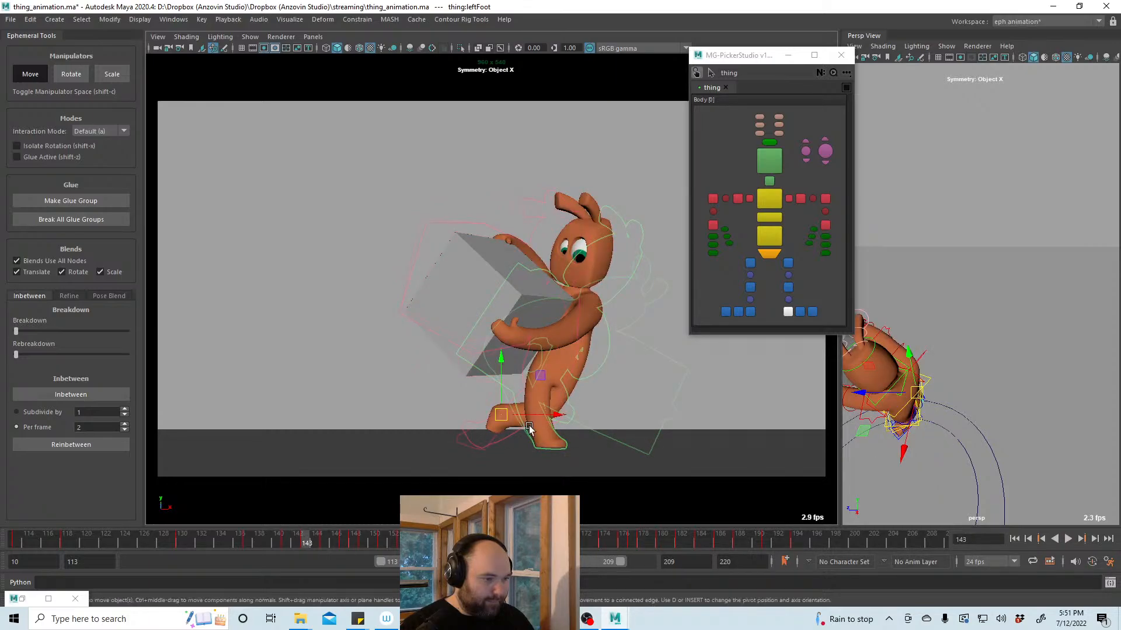
{"action": "key", "text": "w"}
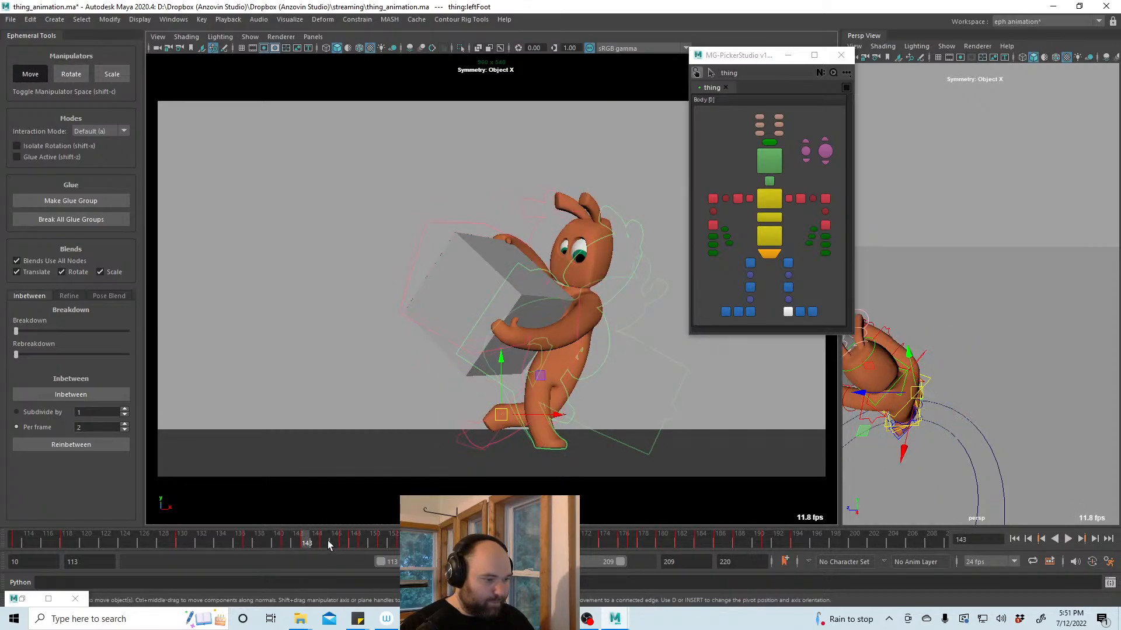
Rotate and reposition the left foot at frame 145, and move the left knee forward to shape the passing leg
{"action": "key", "text": "alt+v"}
{"action": "left_click", "coordinate": [324, 541]}
{"action": "key", "text": "e"}
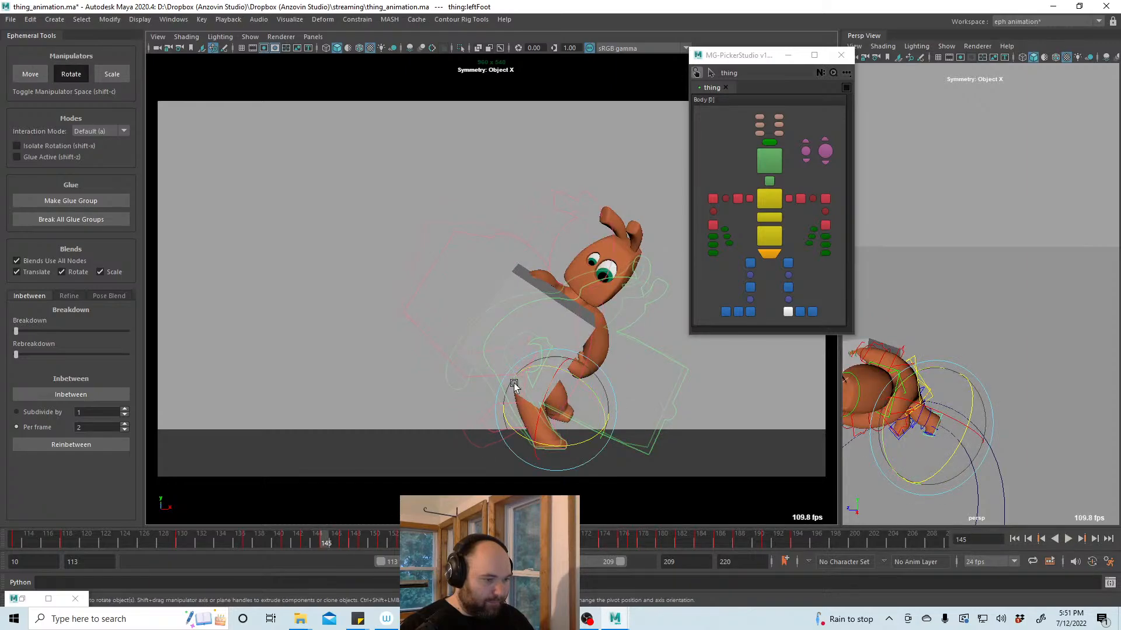
{"action": "left_click", "coordinate": [564, 390]}
{"action": "key", "text": "w"}
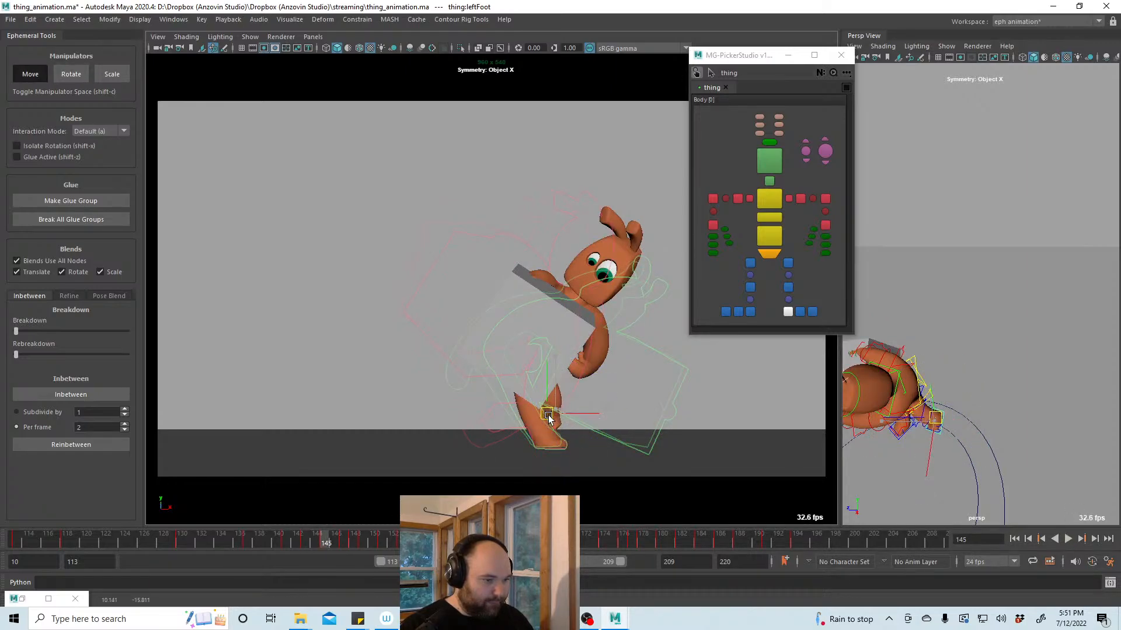
{"action": "left_click_drag", "start_coordinate": [566, 388], "coordinate": [568, 390]}
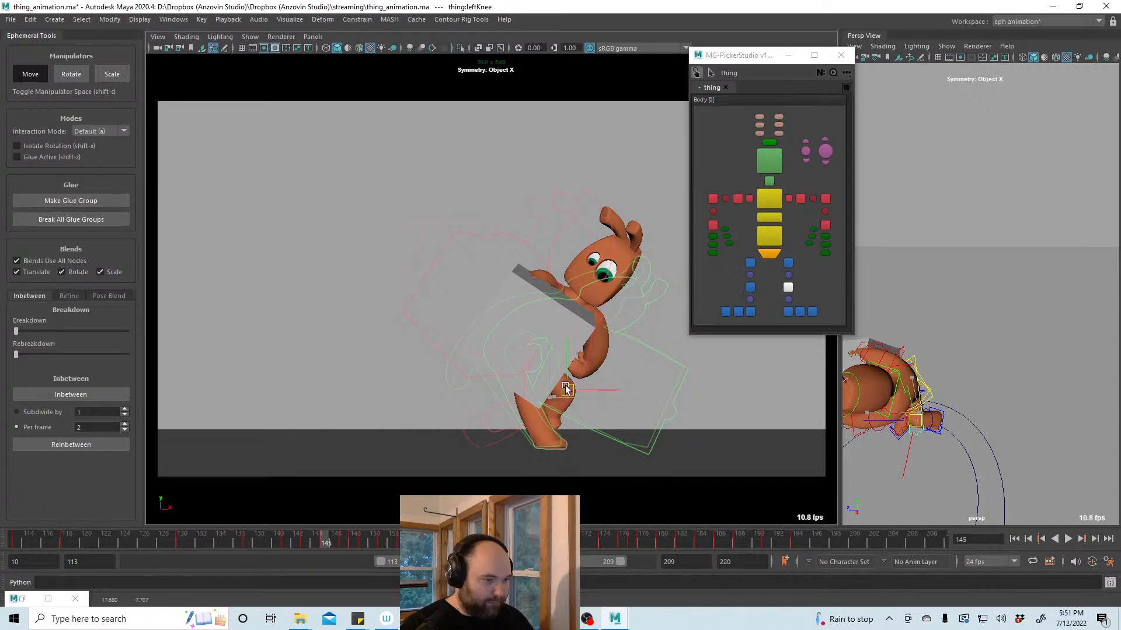
Rotate the left knee at frame 147 and move it slightly up and forward, then play back the motion
{"action": "left_click", "coordinate": [319, 541]}
{"action": "left_click_drag", "start_coordinate": [312, 536], "coordinate": [343, 536]}
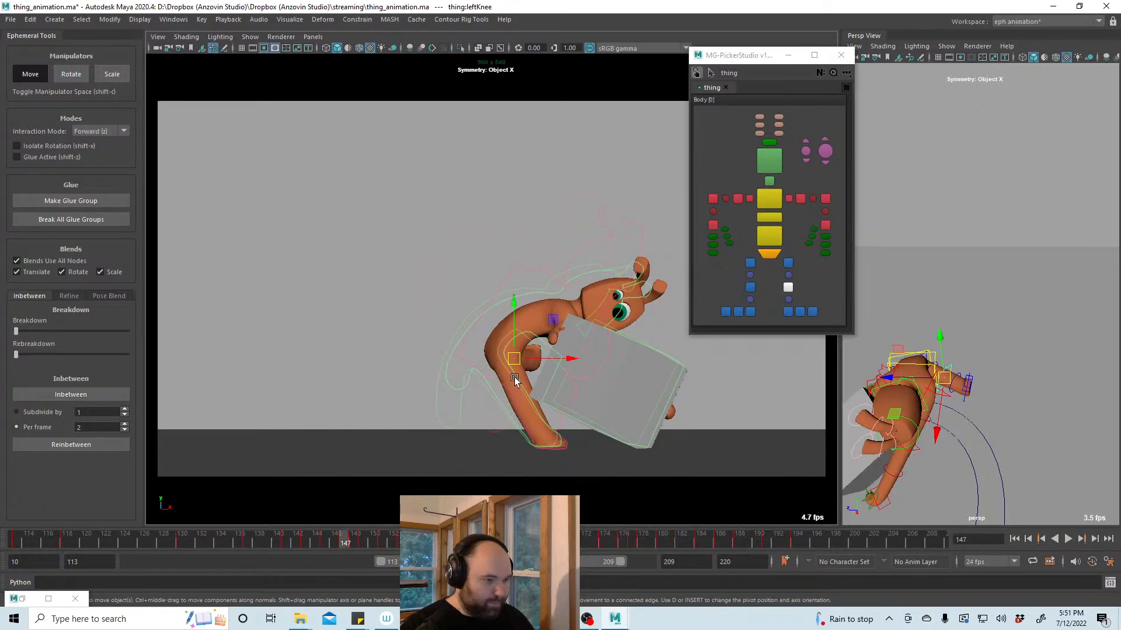
{"action": "key", "text": "e"}
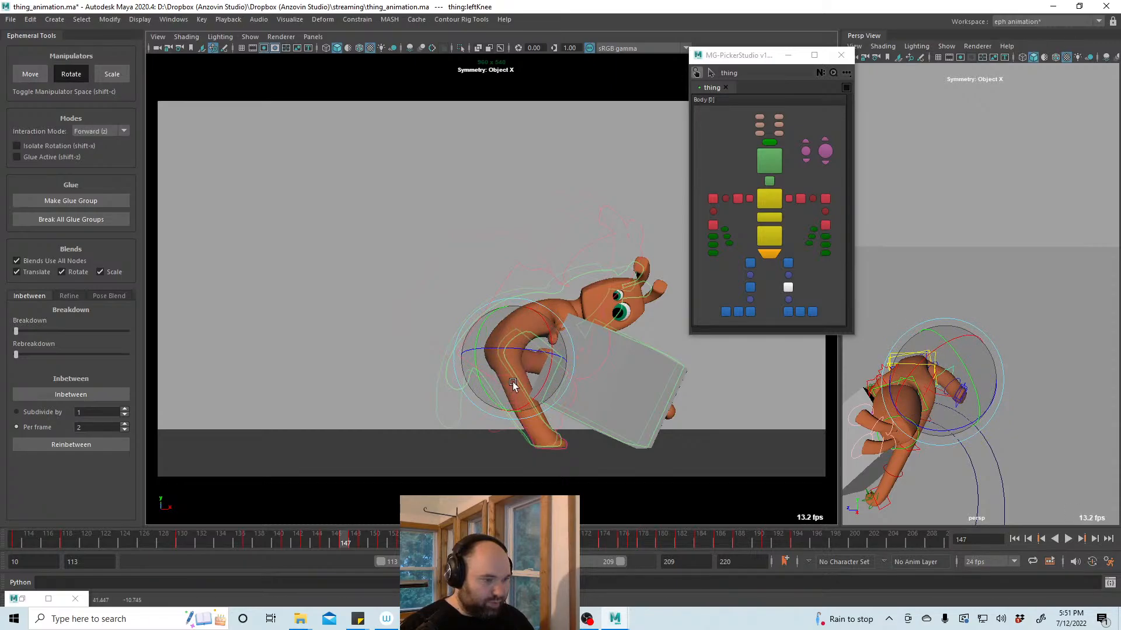
{"action": "key", "text": "w"}
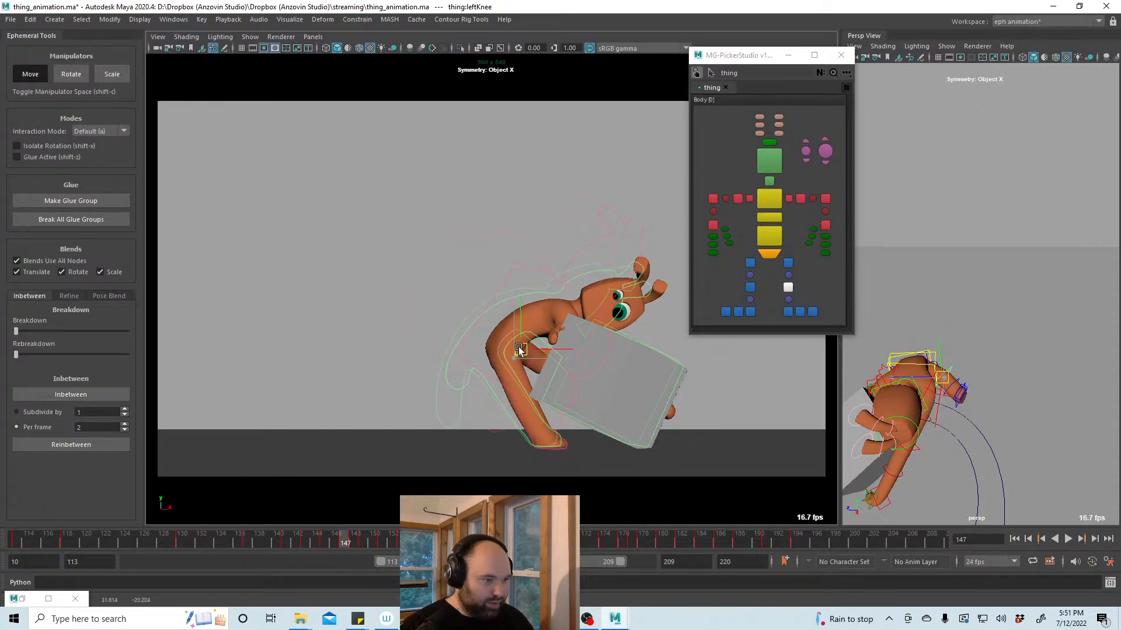
{"action": "key", "text": "alt+v"}
Rotate the left hip at frame 148 so the swinging leg extends farther behind the body
{"action": "left_click_drag", "start_coordinate": [331, 538], "coordinate": [352, 547]}
{"action": "left_click", "coordinate": [788, 264]}
{"action": "key", "text": "z"}
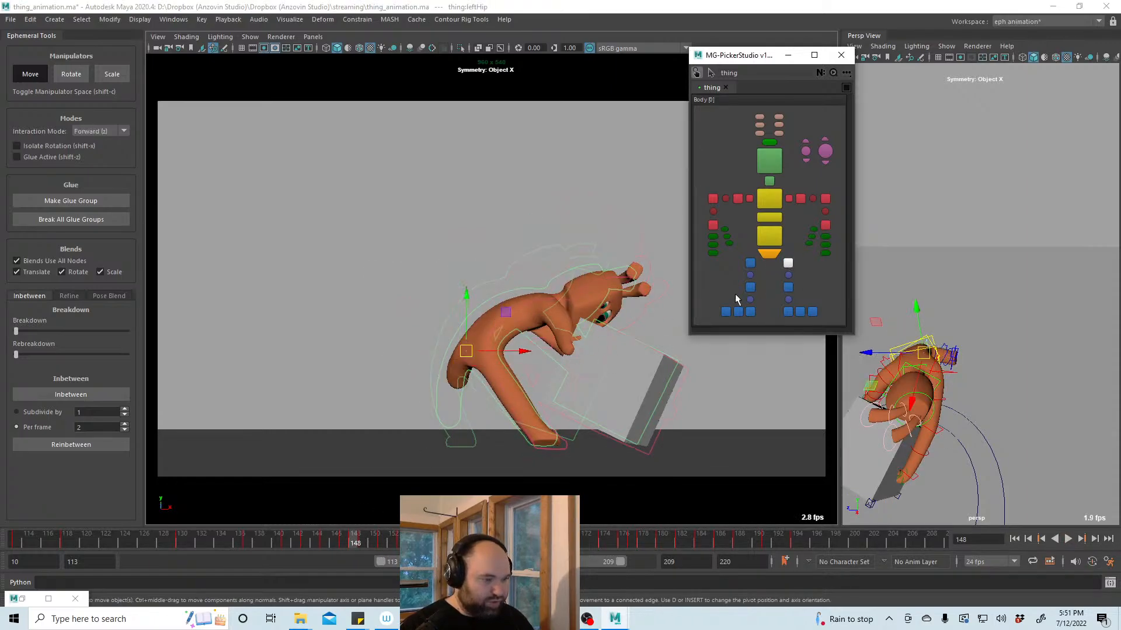
{"action": "key", "text": "e"}
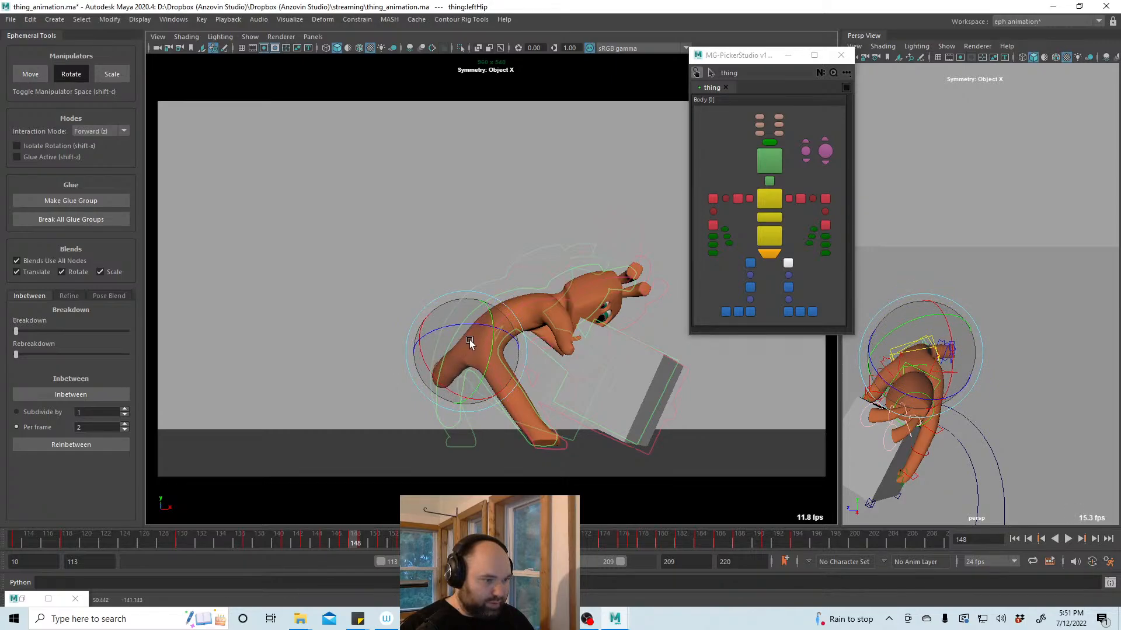
Rotate the left hip at frame 147 and check the leg motion through frame 149
{"action": "left_click", "coordinate": [345, 540]}
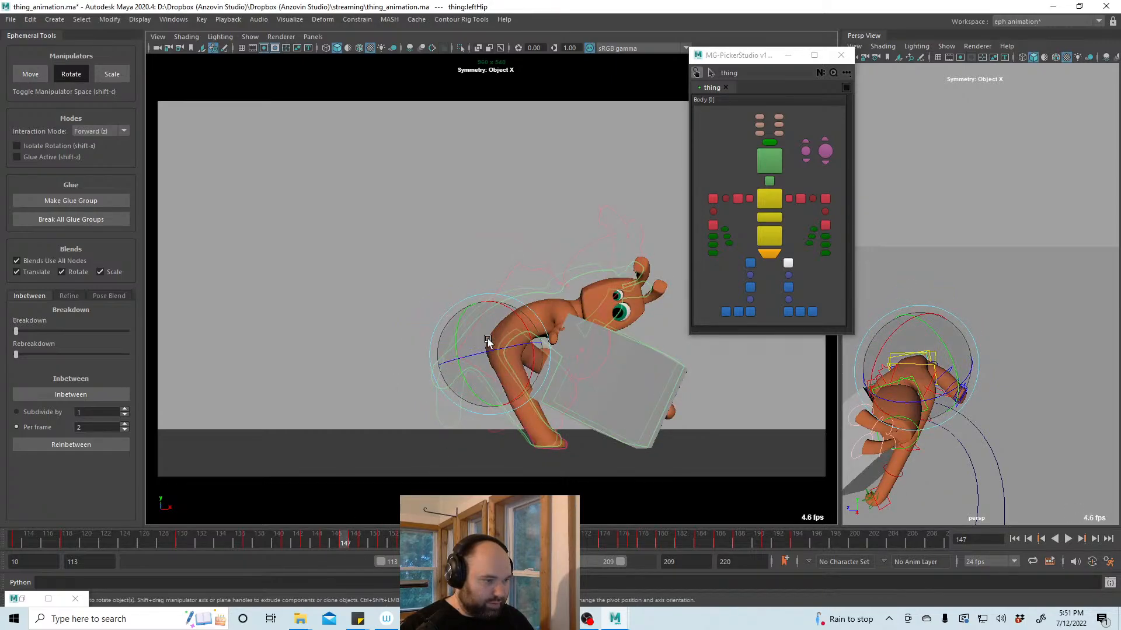
{"action": "left_click_drag", "start_coordinate": [488, 341], "coordinate": [500, 354]}
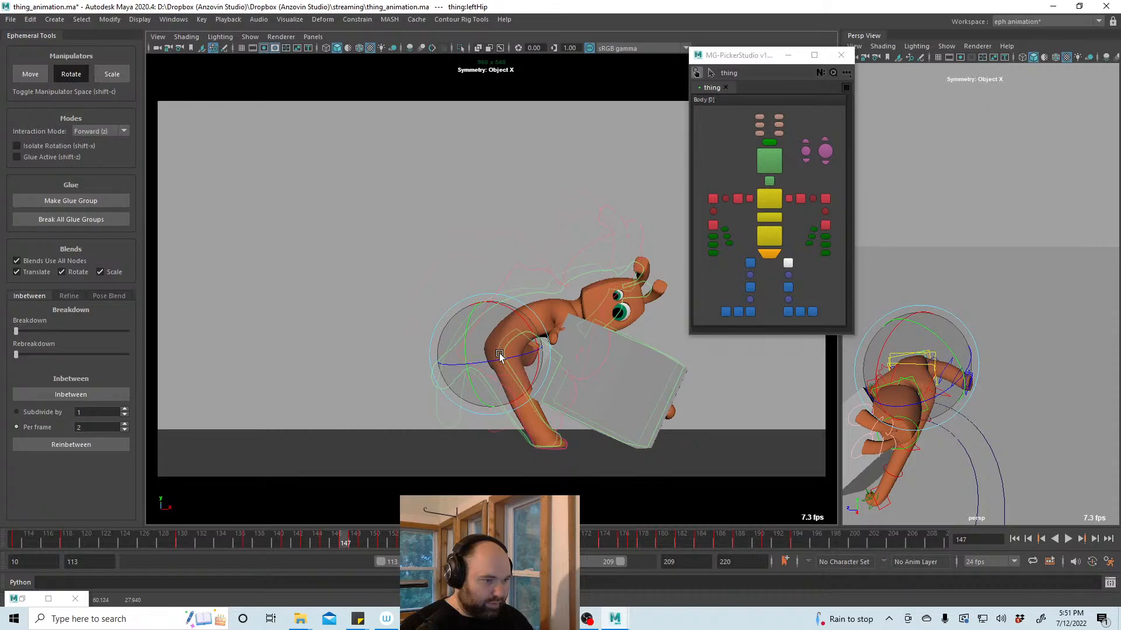
{"action": "mouse_move", "coordinate": [341, 539]}
{"action": "left_mouse_down"}
{"action": "mouse_move", "coordinate": [289, 541]}
{"action": "mouse_move", "coordinate": [387, 542]}
{"action": "mouse_move", "coordinate": [353, 545]}
{"action": "mouse_move", "coordinate": [363, 544]}
{"action": "left_mouse_up"}
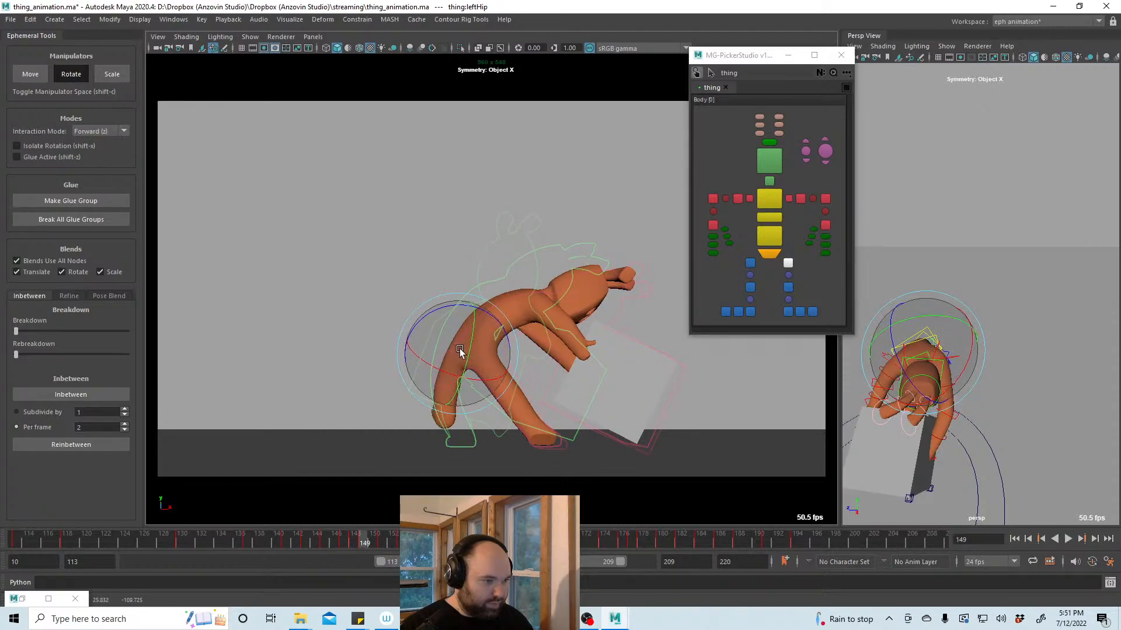
{"action": "left_click", "coordinate": [360, 542]}
{"action": "key", "text": "alt+v"}
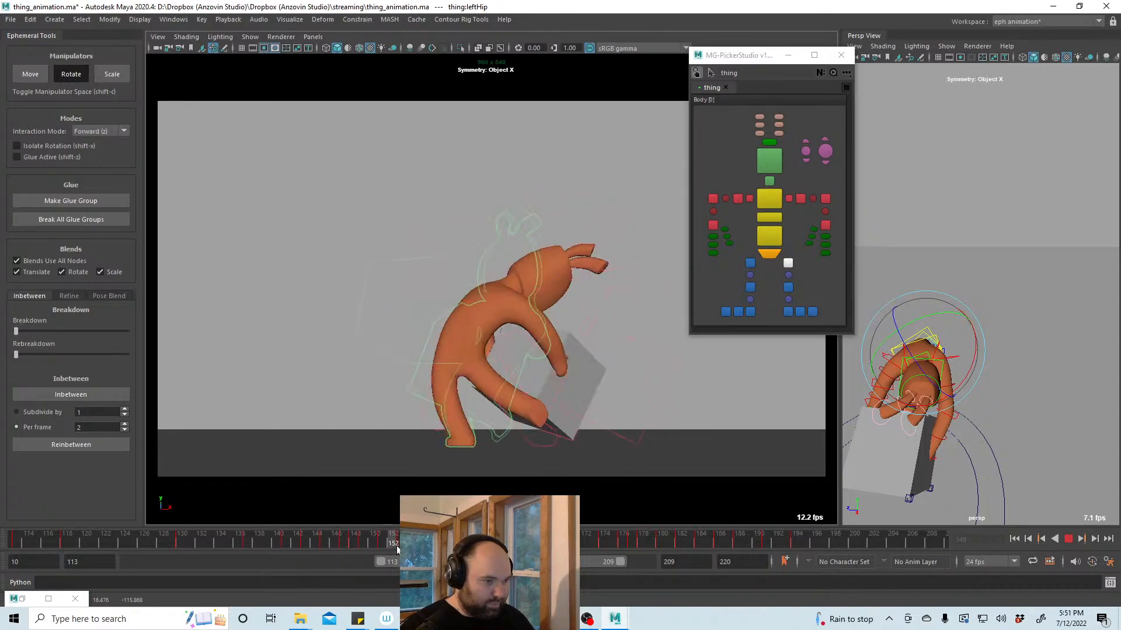
Adjust the position of the lower spine control at frame 152 and step back through the keys to frame 147
{"action": "mouse_move", "coordinate": [429, 544]}
{"action": "left_mouse_down"}
{"action": "mouse_move", "coordinate": [357, 545]}
{"action": "mouse_move", "coordinate": [414, 546]}
{"action": "mouse_move", "coordinate": [394, 545]}
{"action": "left_mouse_up"}
{"action": "left_click", "coordinate": [769, 236]}
{"action": "key", "text": "w"}
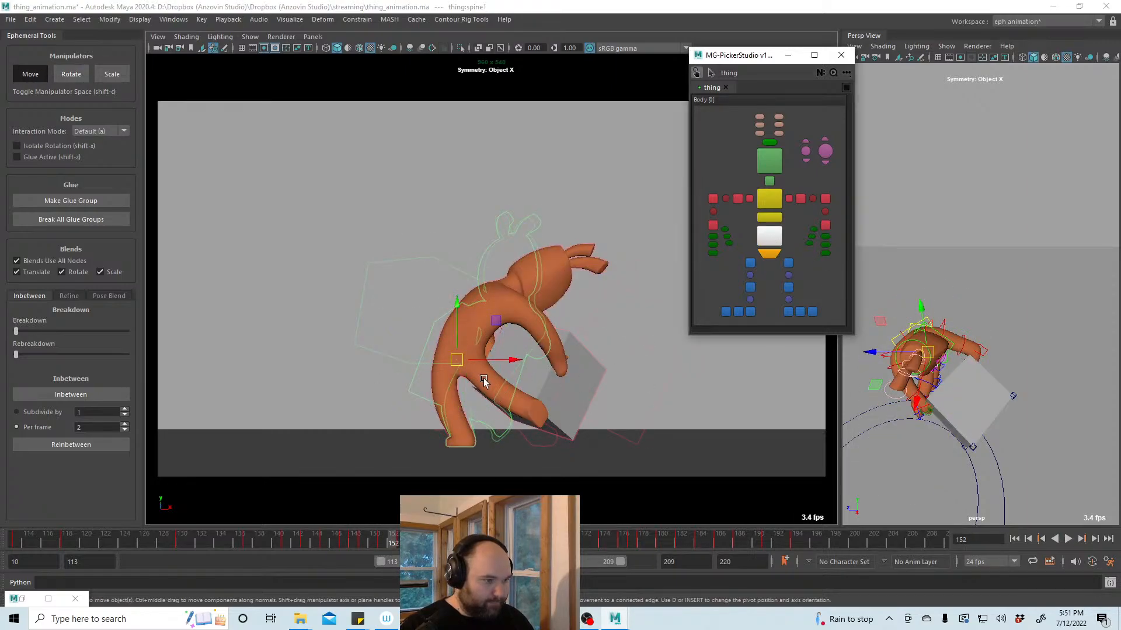
{"action": "left_click_drag", "start_coordinate": [457, 360], "coordinate": [497, 353]}
{"action": "key", "text": "comma"}
{"action": "key", "text": "comma"}
{"action": "key", "text": "comma"}
{"action": "key", "text": "comma"}
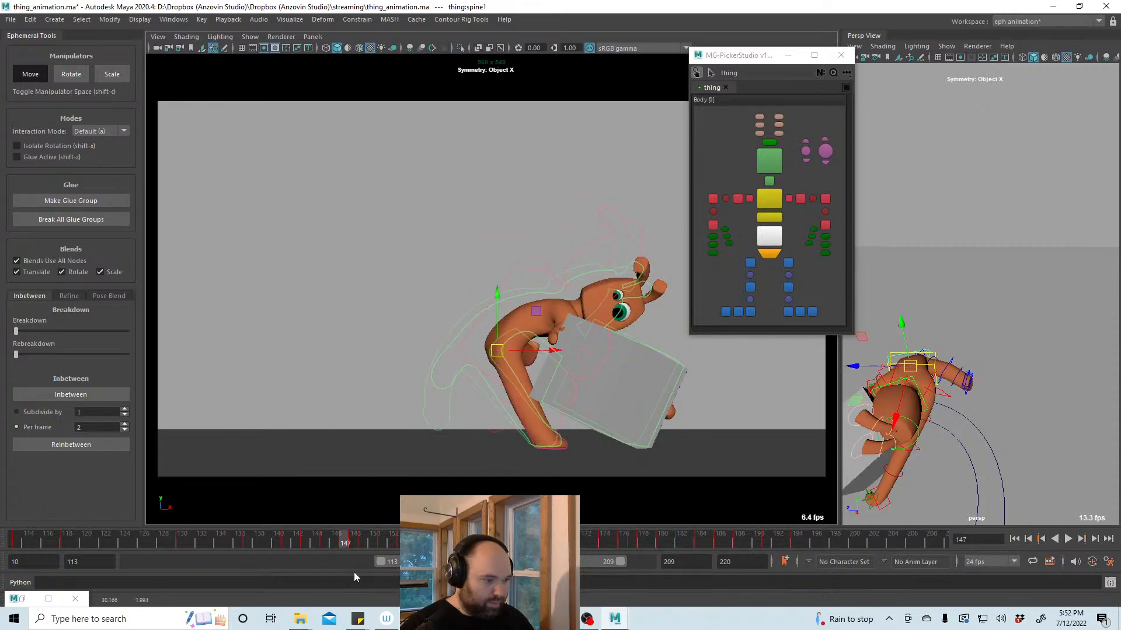
Move the box lower and farther in front of the character at frame 145, and rotate it to expose its side
{"action": "key", "text": "alt+v"}
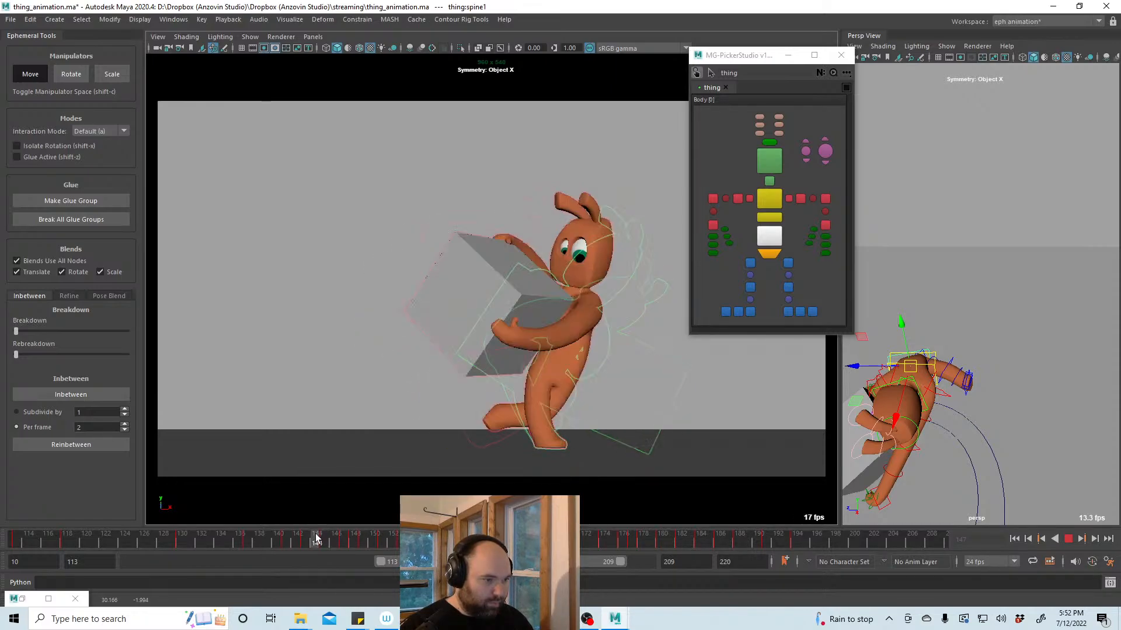
{"action": "key", "text": "alt+v"}
{"action": "left_click", "coordinate": [543, 324]}
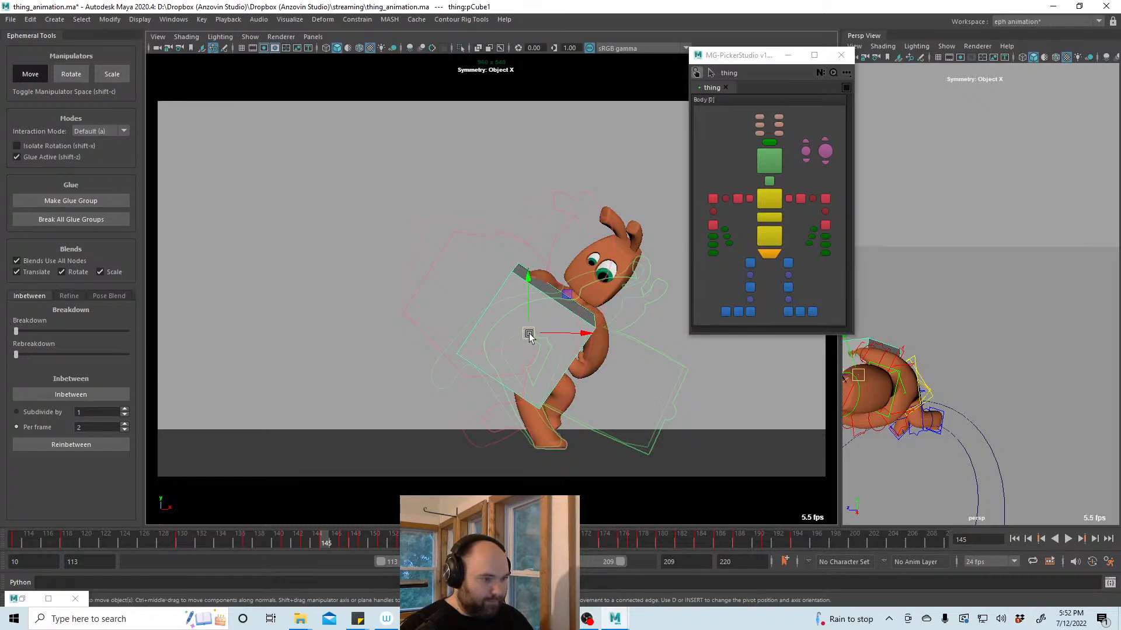
{"action": "left_click_drag", "start_coordinate": [529, 337], "coordinate": [499, 354]}
{"action": "key", "text": "e"}
{"action": "key", "text": "w"}
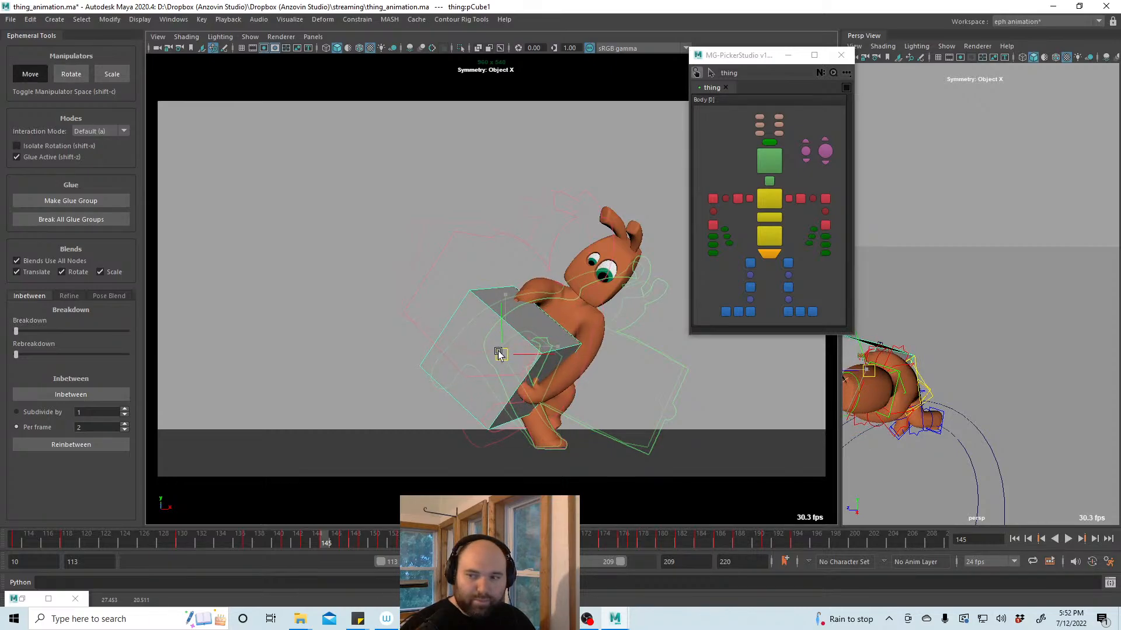
Lower the left shoulder slightly at frame 143 and play back the turn
{"action": "left_click_drag", "start_coordinate": [325, 539], "coordinate": [304, 572]}
{"action": "left_click", "coordinate": [800, 198]}
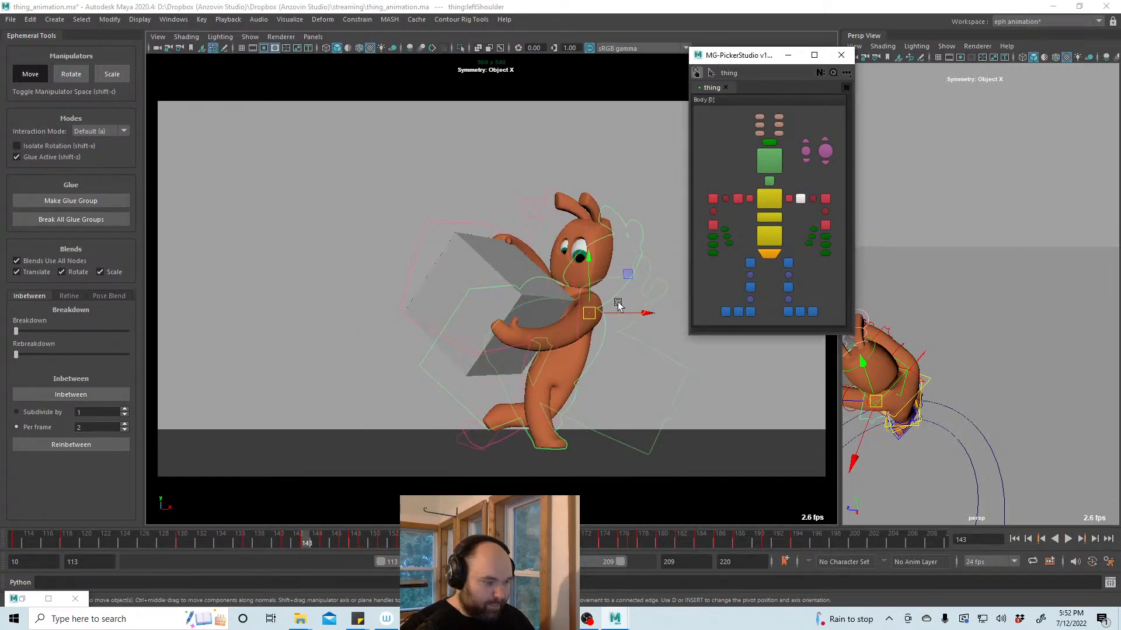
{"action": "left_click_drag", "start_coordinate": [590, 314], "coordinate": [588, 324]}
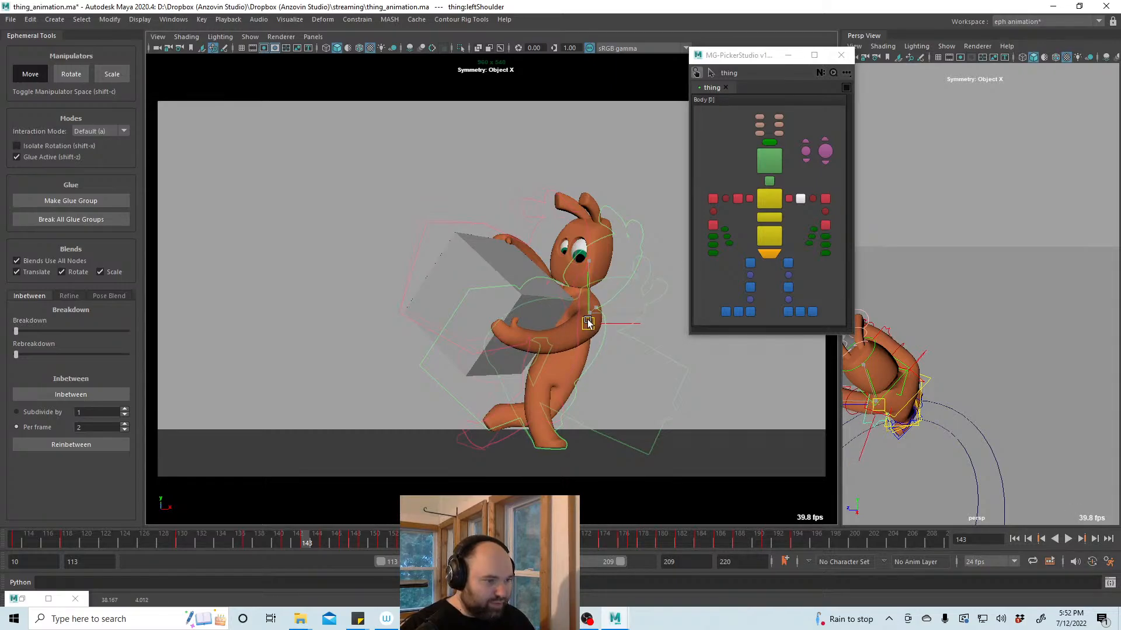
{"action": "key", "text": "alt+v"}
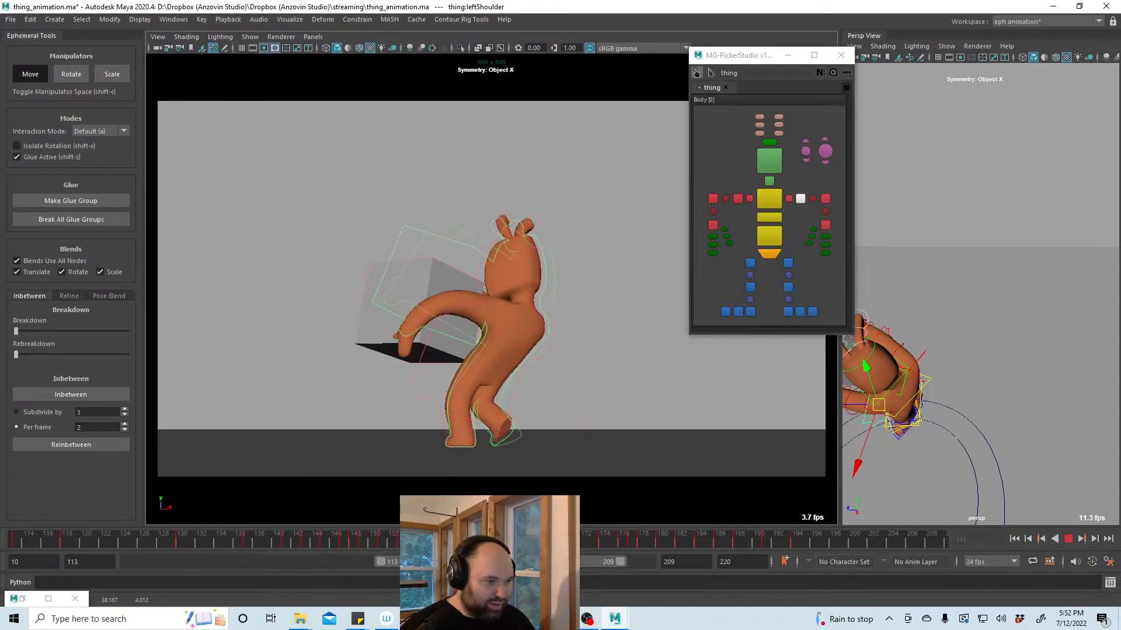
Raise the box slightly at frame 145 and refine its rotation
{"action": "left_click_drag", "start_coordinate": [502, 563], "coordinate": [323, 547]}
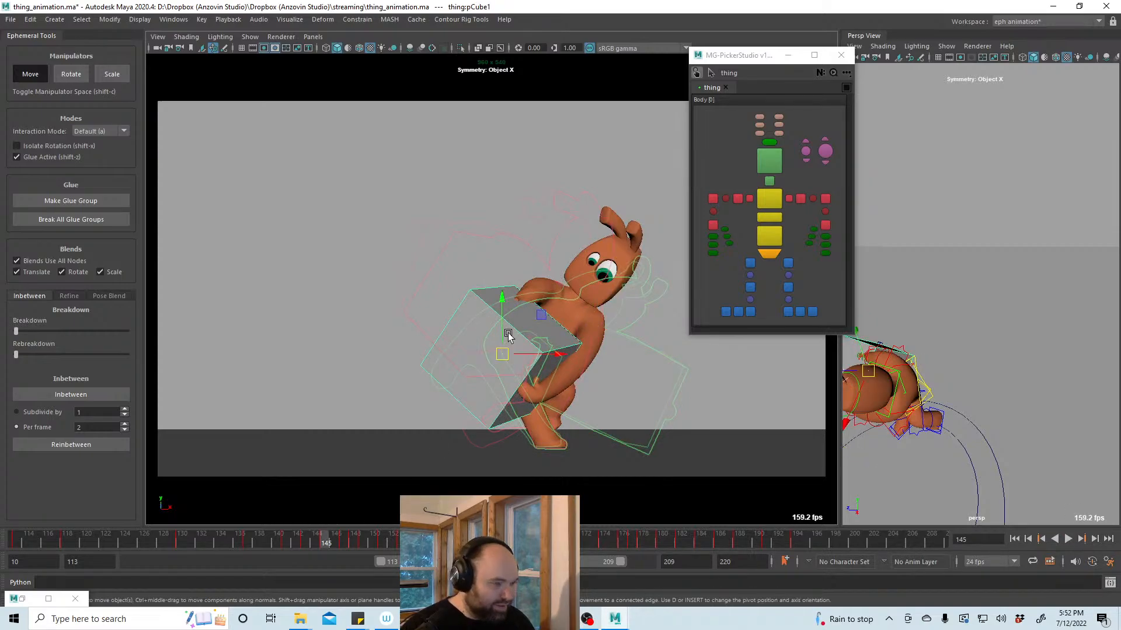
{"action": "left_click", "coordinate": [500, 341]}
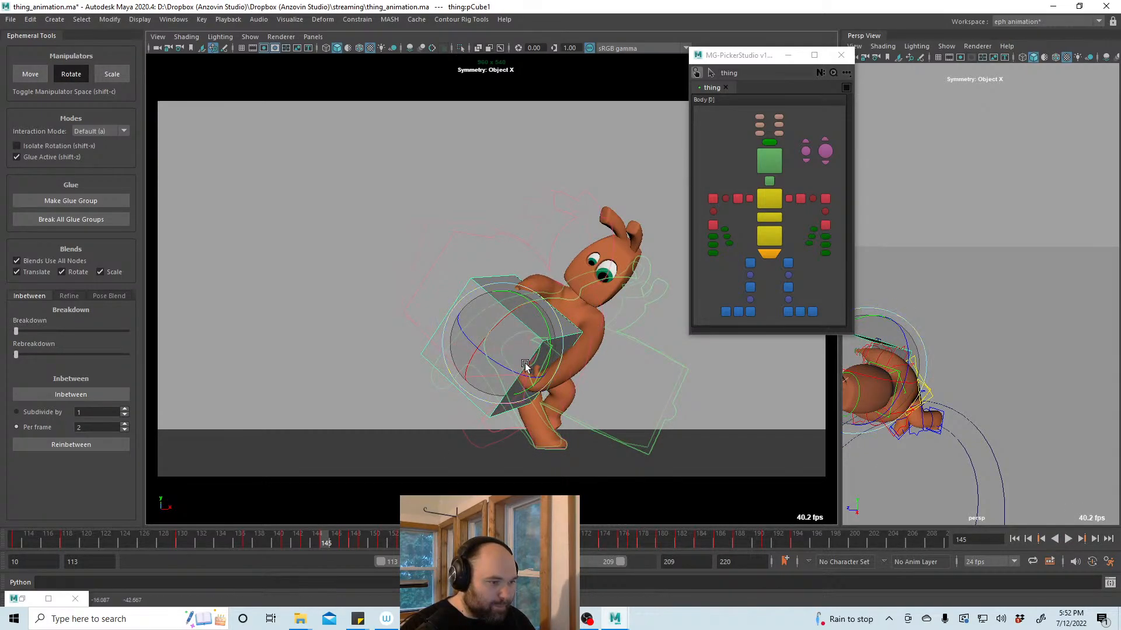
{"action": "key", "text": "w"}
{"action": "left_click_drag", "start_coordinate": [503, 344], "coordinate": [505, 341]}
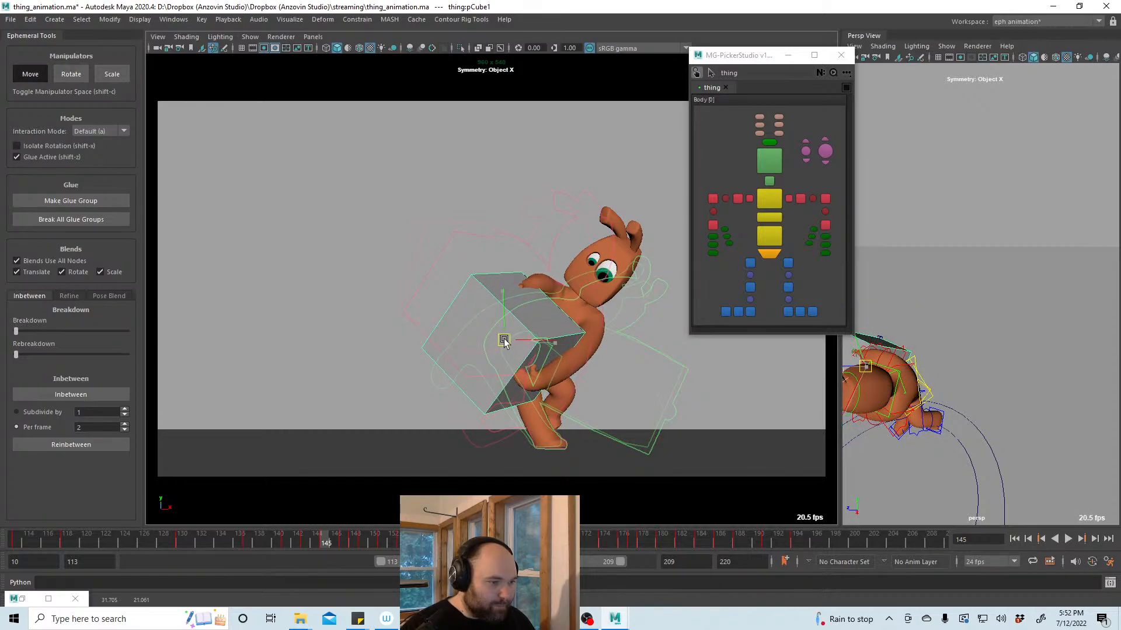
Reposition the left hand against the lower edge of the box at frame 145 and adjust the left shoulder
{"action": "left_click", "coordinate": [826, 226]}
{"action": "key", "text": "shift+z"}
{"action": "left_click_drag", "start_coordinate": [533, 383], "coordinate": [578, 361]}
{"action": "left_click", "coordinate": [576, 373]}
{"action": "left_click", "coordinate": [586, 338]}
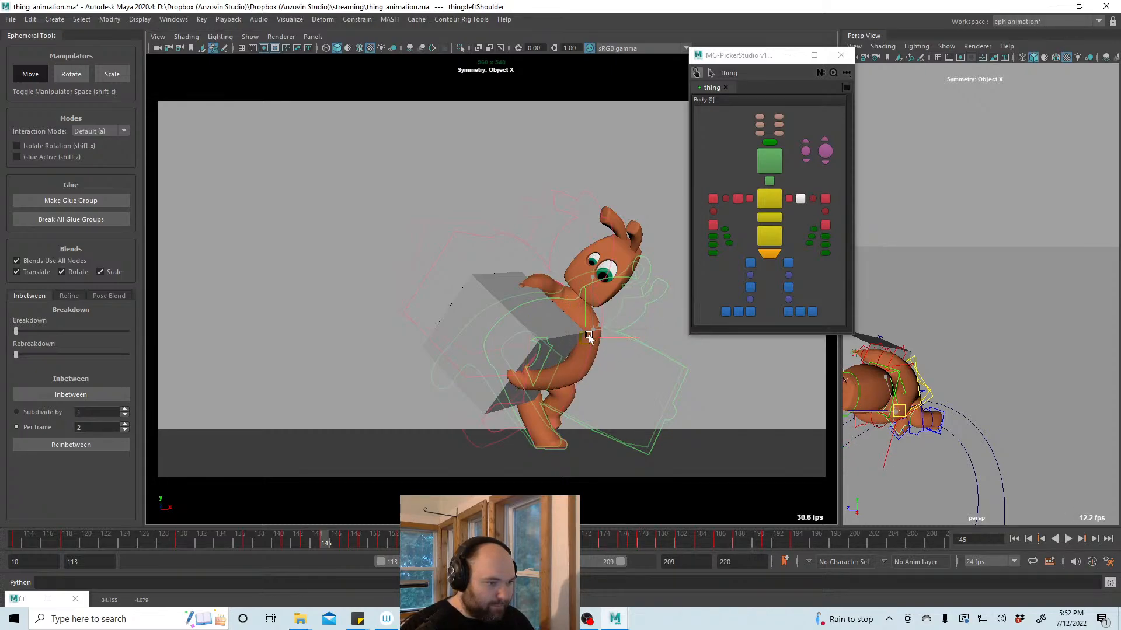
Move the right hand up and outward onto the top edge of the box at frame 145
{"action": "left_click", "coordinate": [713, 225]}
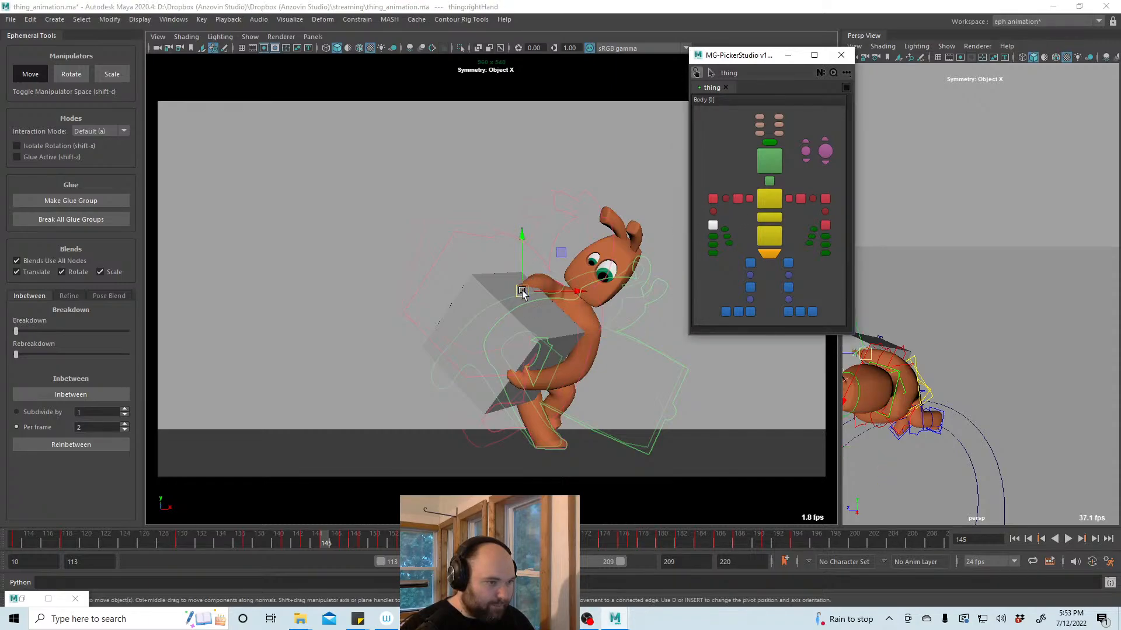
{"action": "left_click_drag", "start_coordinate": [525, 287], "coordinate": [506, 274]}
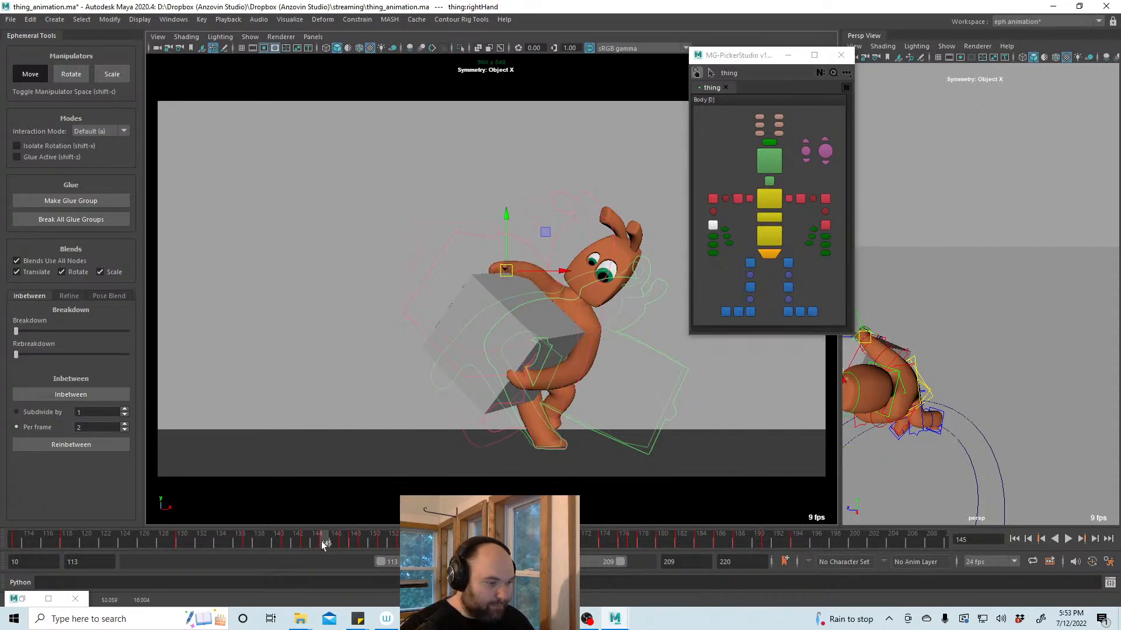
{"action": "mouse_move", "coordinate": [322, 541]}
{"action": "left_mouse_down"}
{"action": "mouse_move", "coordinate": [307, 541]}
{"action": "mouse_move", "coordinate": [352, 541]}
{"action": "mouse_move", "coordinate": [326, 543]}
{"action": "left_mouse_up"}
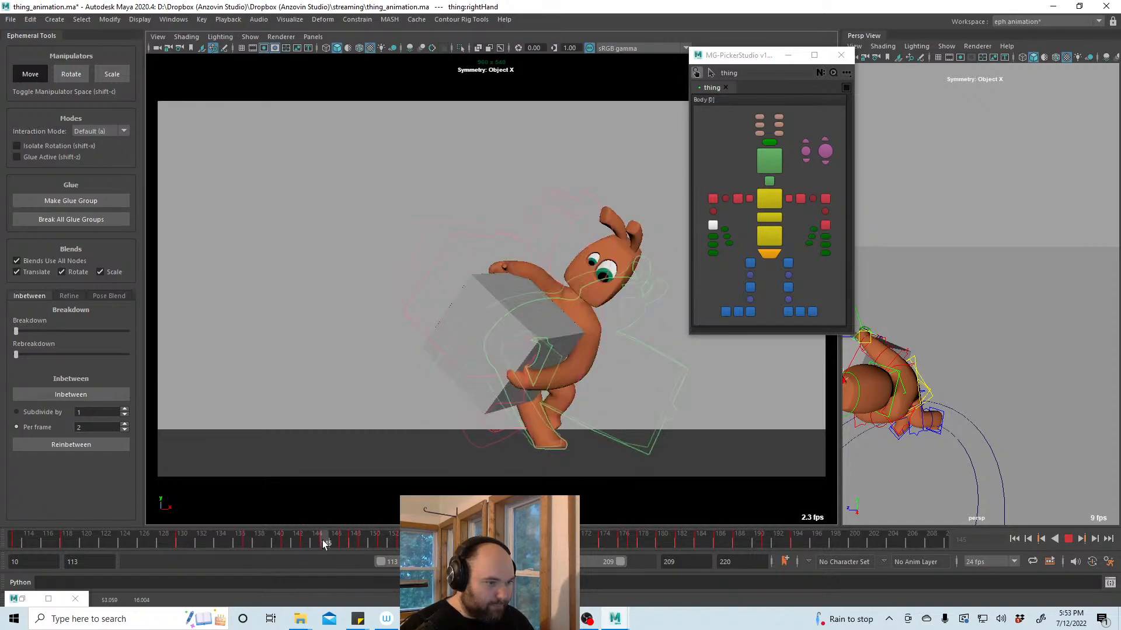
Move and rotate the upper spine control at frame 145 so the torso leans away from the box
{"action": "left_click", "coordinate": [769, 199]}
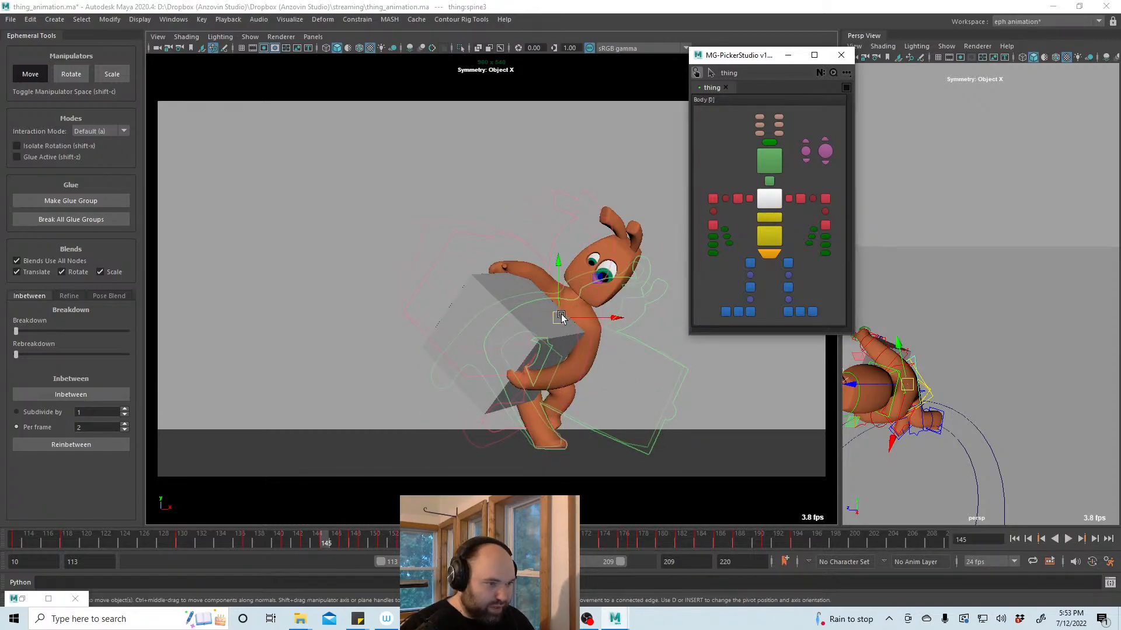
{"action": "left_click_drag", "start_coordinate": [560, 315], "coordinate": [593, 359]}
{"action": "key", "text": "e"}
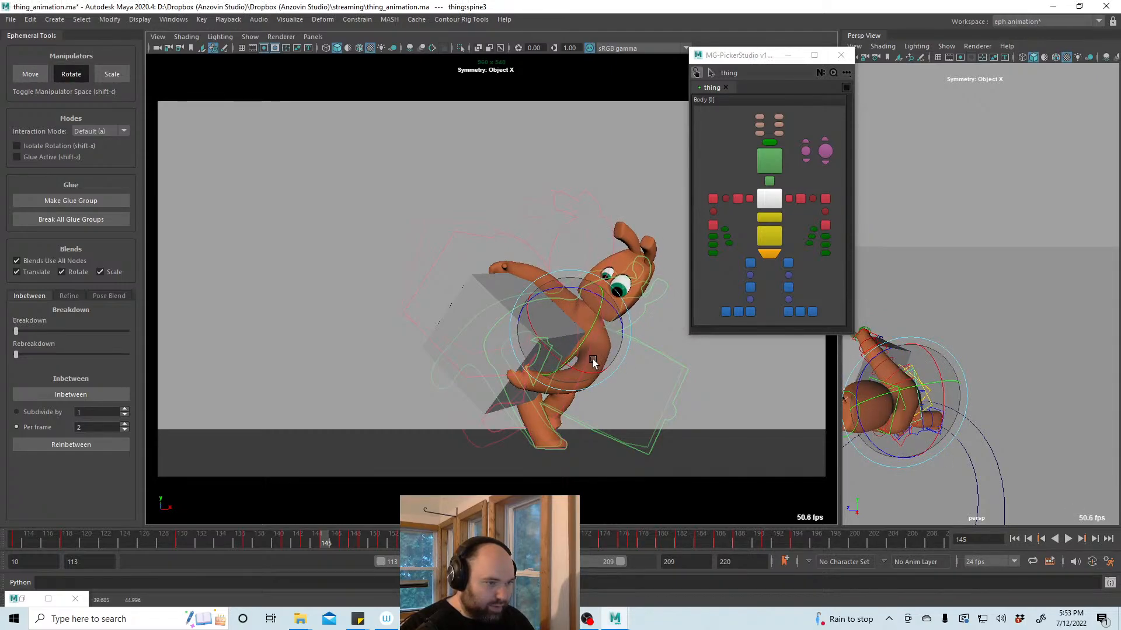
{"action": "key", "text": "w"}
{"action": "key", "text": "alt+v"}
Shift the upper spine control slightly back and down at frame 143, and push it farther from the box at frame 145
{"action": "mouse_move", "coordinate": [303, 543]}
{"action": "left_mouse_down"}
{"action": "mouse_move", "coordinate": [289, 542]}
{"action": "mouse_move", "coordinate": [305, 543]}
{"action": "left_mouse_up"}
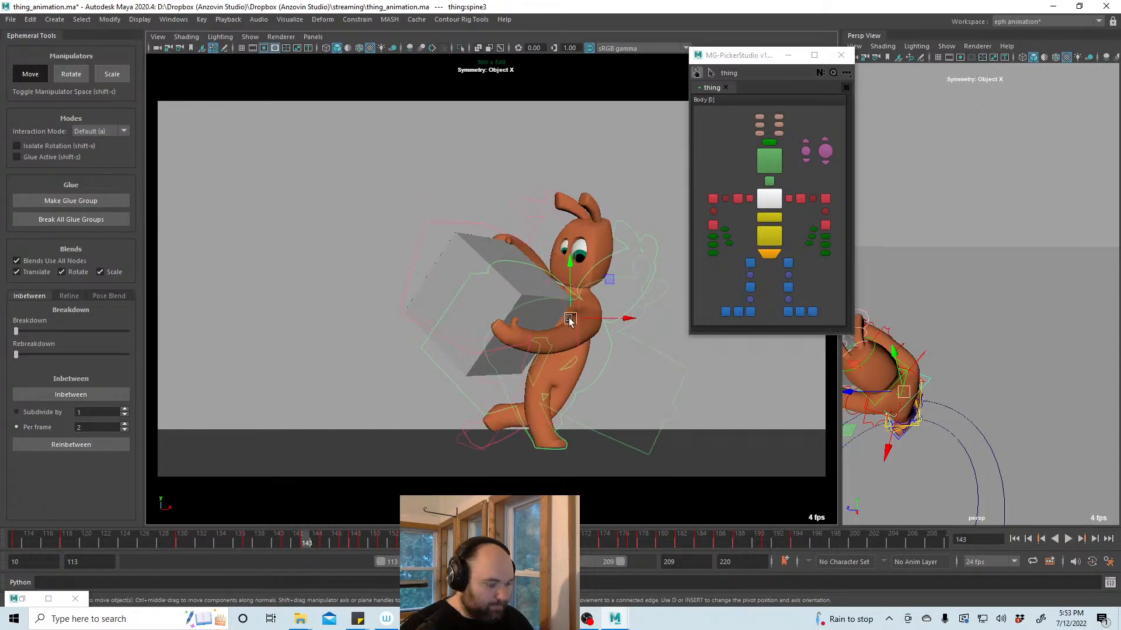
{"action": "left_click_drag", "start_coordinate": [570, 320], "coordinate": [577, 329]}
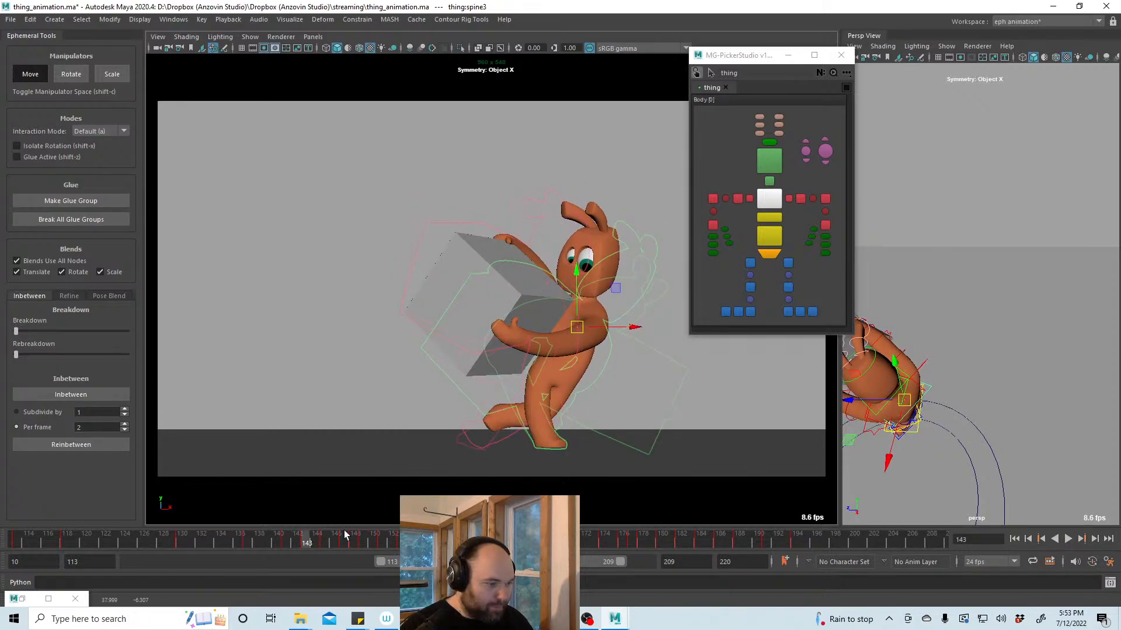
{"action": "mouse_move", "coordinate": [315, 543]}
{"action": "left_mouse_down"}
{"action": "mouse_move", "coordinate": [354, 543]}
{"action": "mouse_move", "coordinate": [326, 544]}
{"action": "left_mouse_up"}
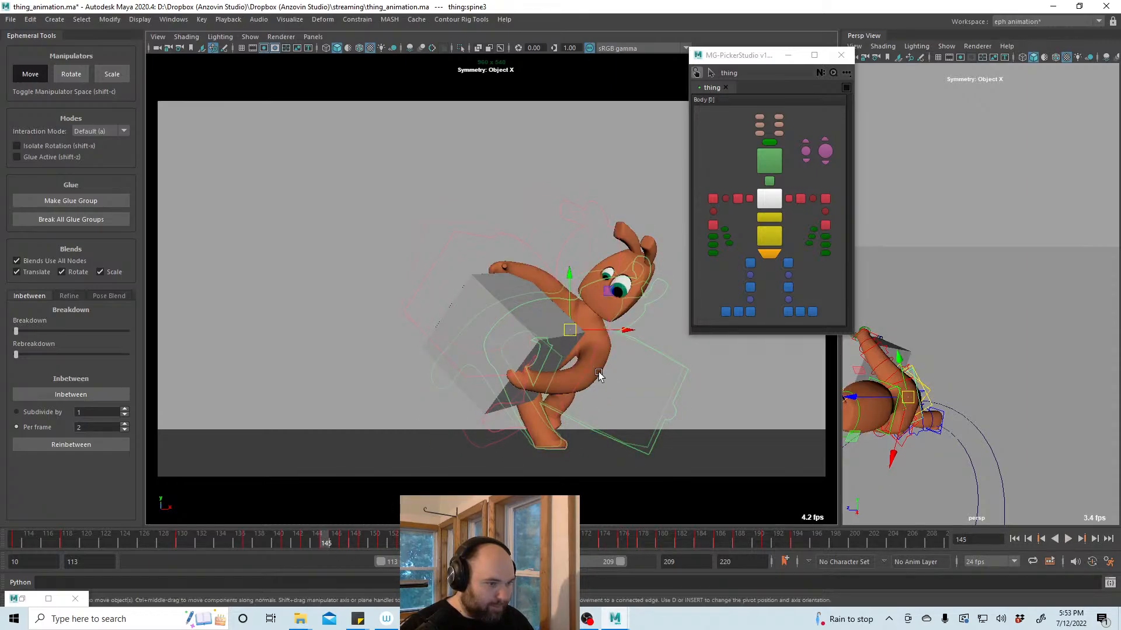
{"action": "left_click_drag", "start_coordinate": [583, 332], "coordinate": [584, 337]}
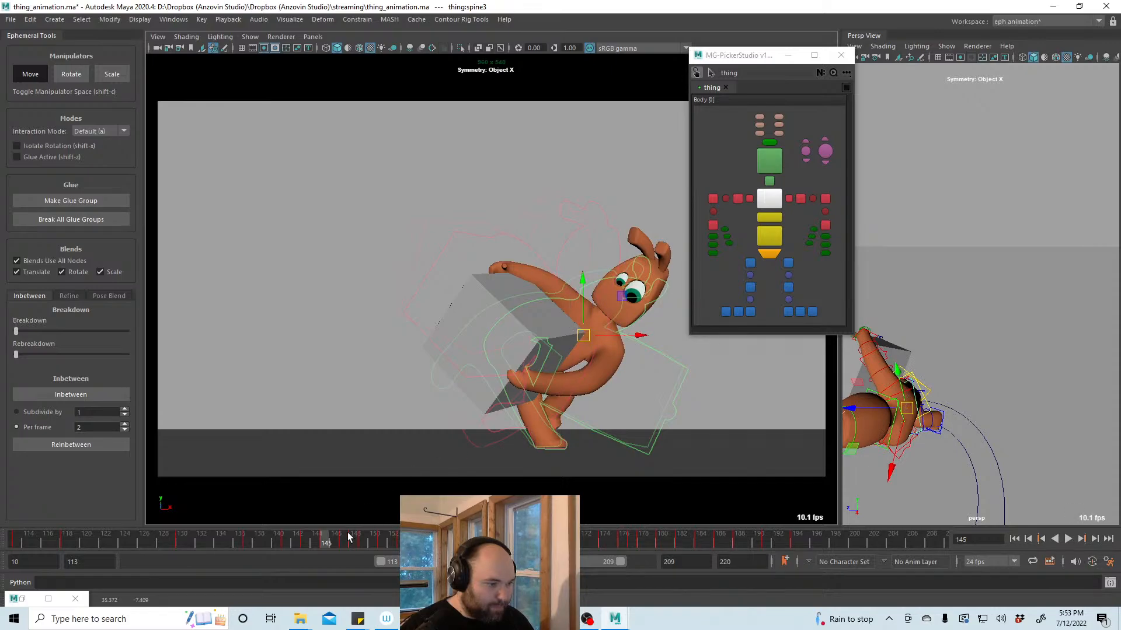
Move the upper spine control forward and down at frame 147 and adjust the middle spine control
{"action": "left_click_drag", "start_coordinate": [329, 540], "coordinate": [346, 539]}
{"action": "left_click_drag", "start_coordinate": [543, 317], "coordinate": [557, 327]}
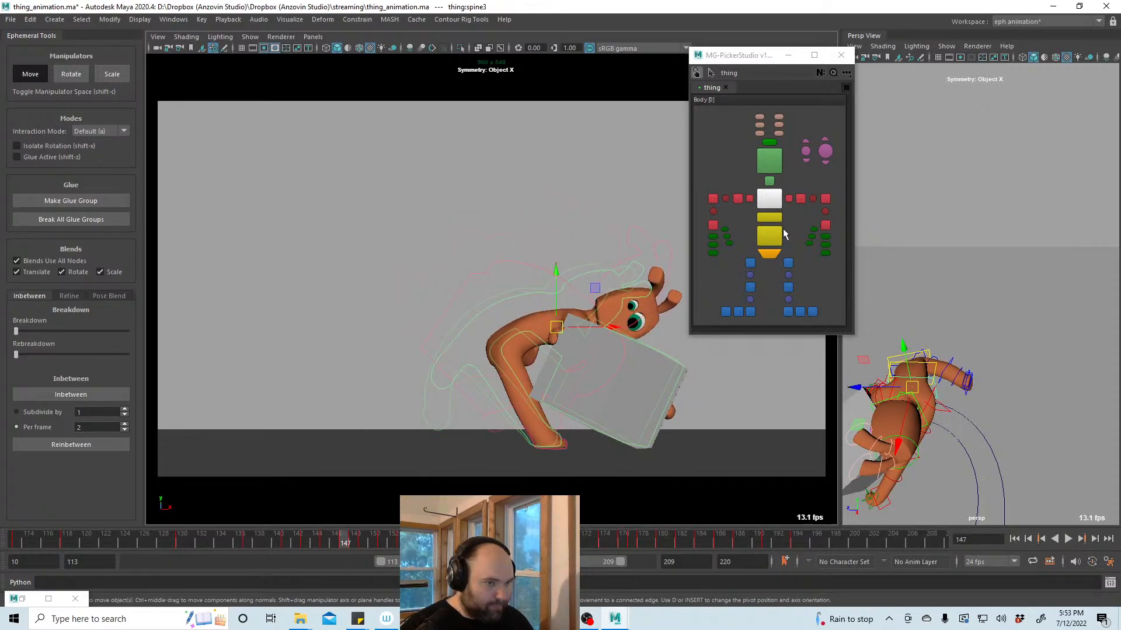
{"action": "left_click", "coordinate": [769, 217]}
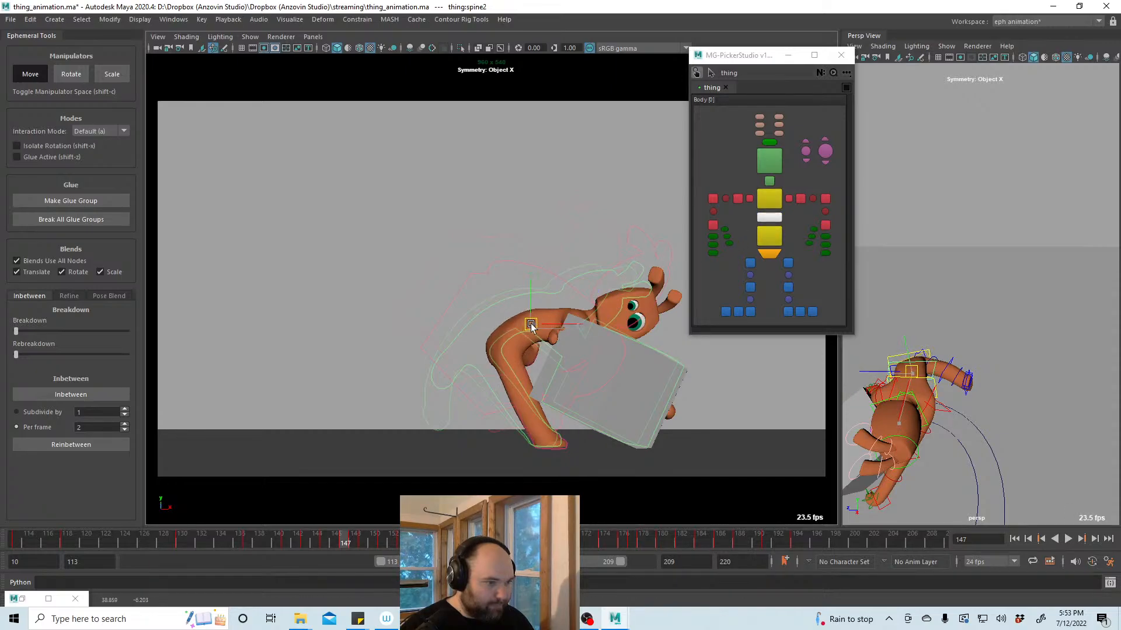
{"action": "left_click_drag", "start_coordinate": [531, 324], "coordinate": [531, 325]}
Rotate the upper spine control slightly at frame 147 and raise it a little, then return to frame 145
{"action": "left_click", "coordinate": [769, 199]}
{"action": "key", "text": "e"}
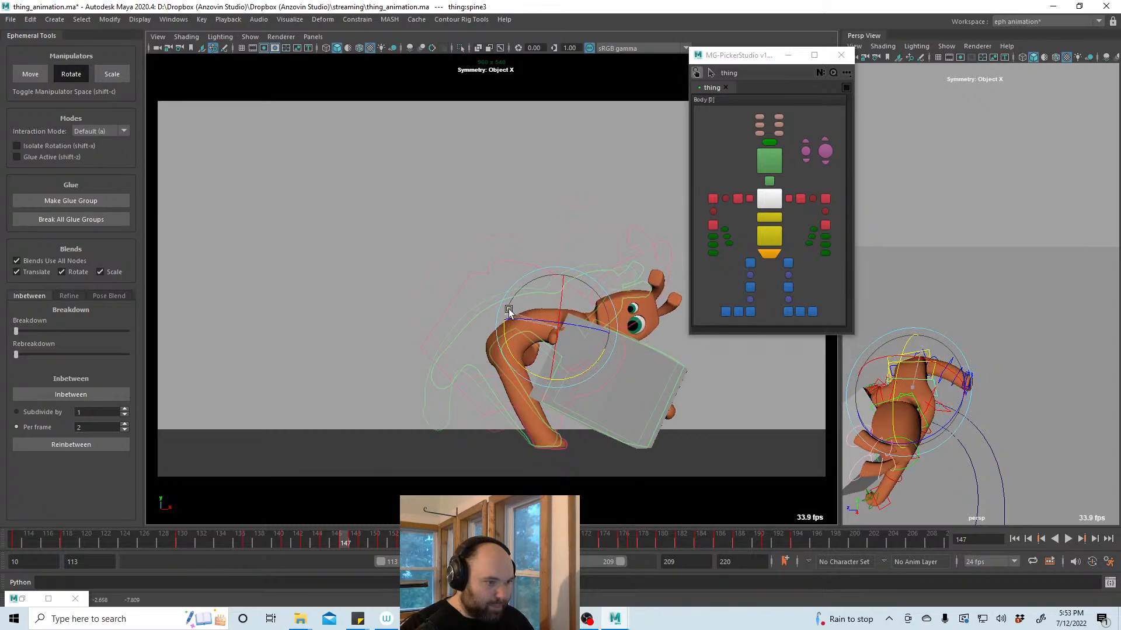
{"action": "key", "text": "w"}
{"action": "left_click_drag", "start_coordinate": [556, 327], "coordinate": [556, 320]}
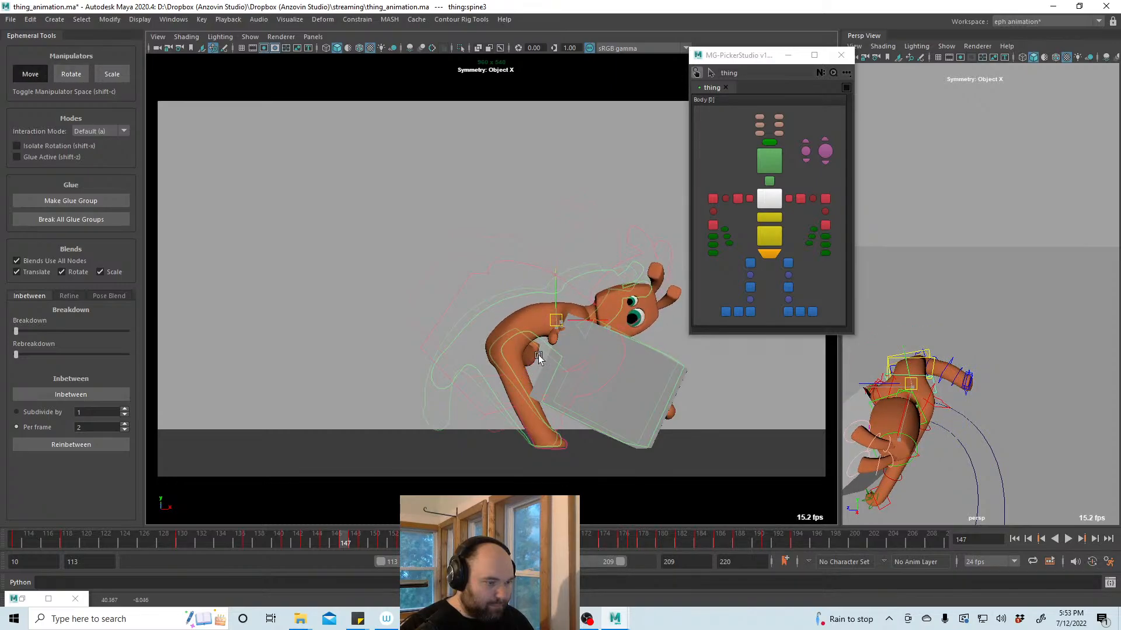
{"action": "mouse_move", "coordinate": [338, 545]}
{"action": "left_mouse_down"}
{"action": "mouse_move", "coordinate": [302, 543]}
{"action": "mouse_move", "coordinate": [356, 542]}
{"action": "mouse_move", "coordinate": [286, 543]}
{"action": "mouse_move", "coordinate": [323, 538]}
{"action": "left_mouse_up"}
{"action": "left_click", "coordinate": [325, 539]}
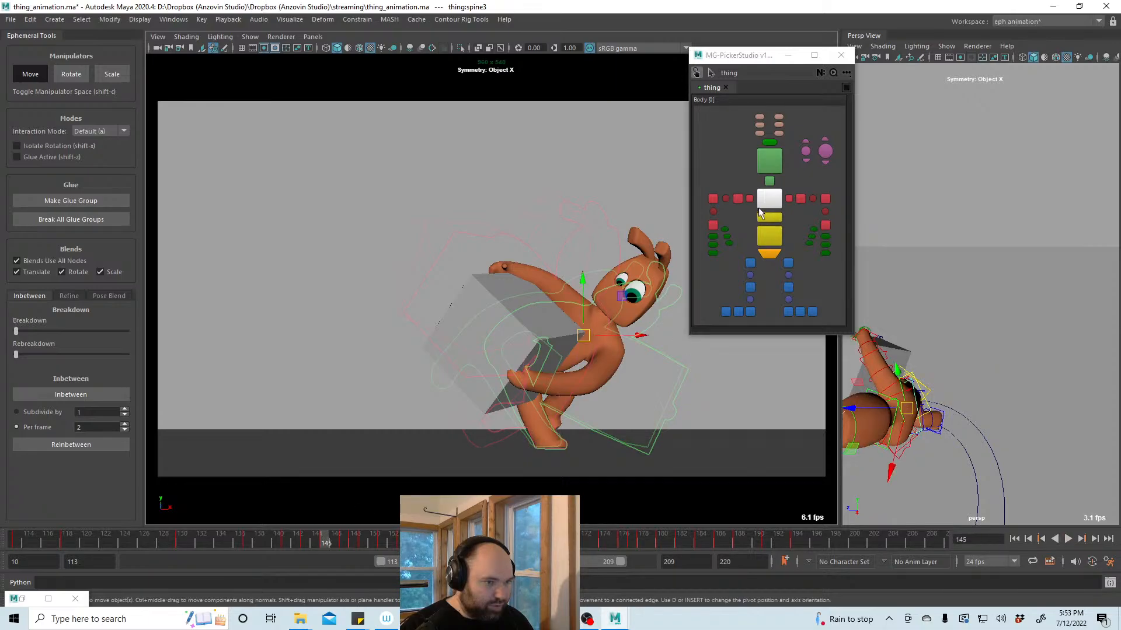
Adjust the head at frame 145 so it sits slightly closer to the box, and select the right hand control
{"action": "left_click", "coordinate": [768, 144]}
{"action": "left_click_drag", "start_coordinate": [653, 262], "coordinate": [564, 301]}
{"action": "left_click", "coordinate": [767, 164]}
{"action": "left_click", "coordinate": [739, 198]}
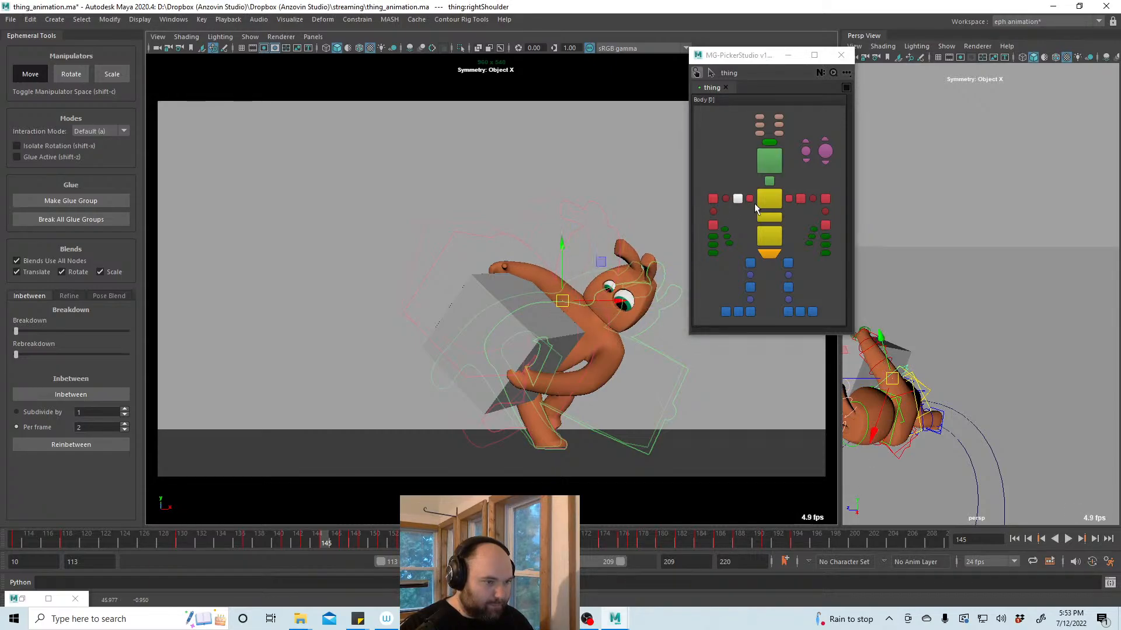
{"action": "left_click", "coordinate": [713, 225]}
{"action": "key", "text": "e"}
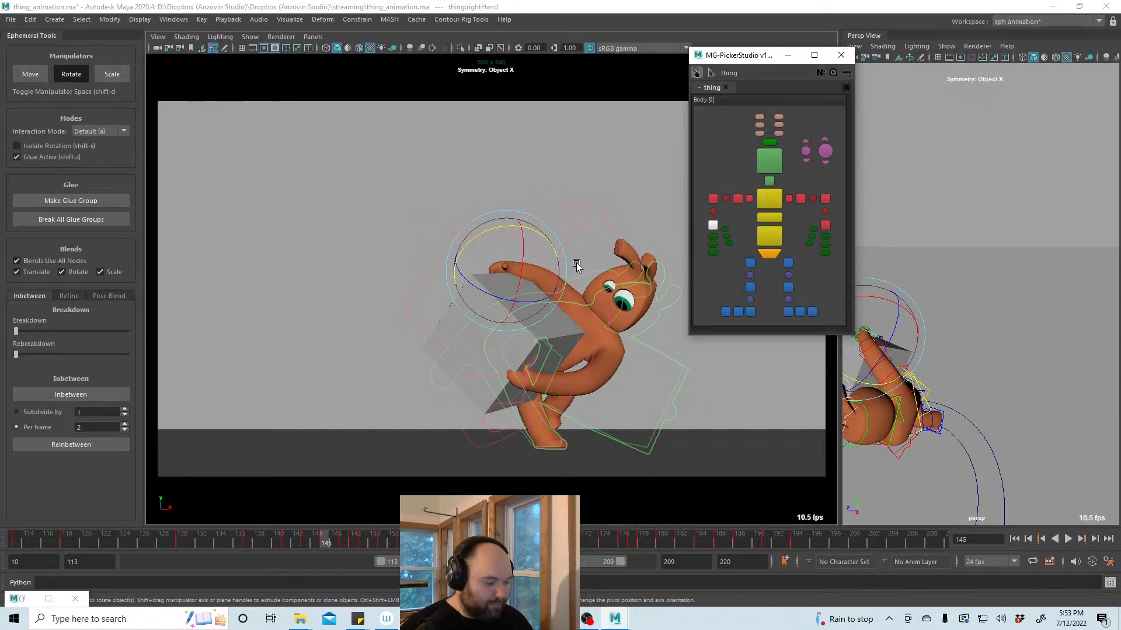
{"action": "key", "text": "shift+z"}
{"action": "key", "text": "w"}
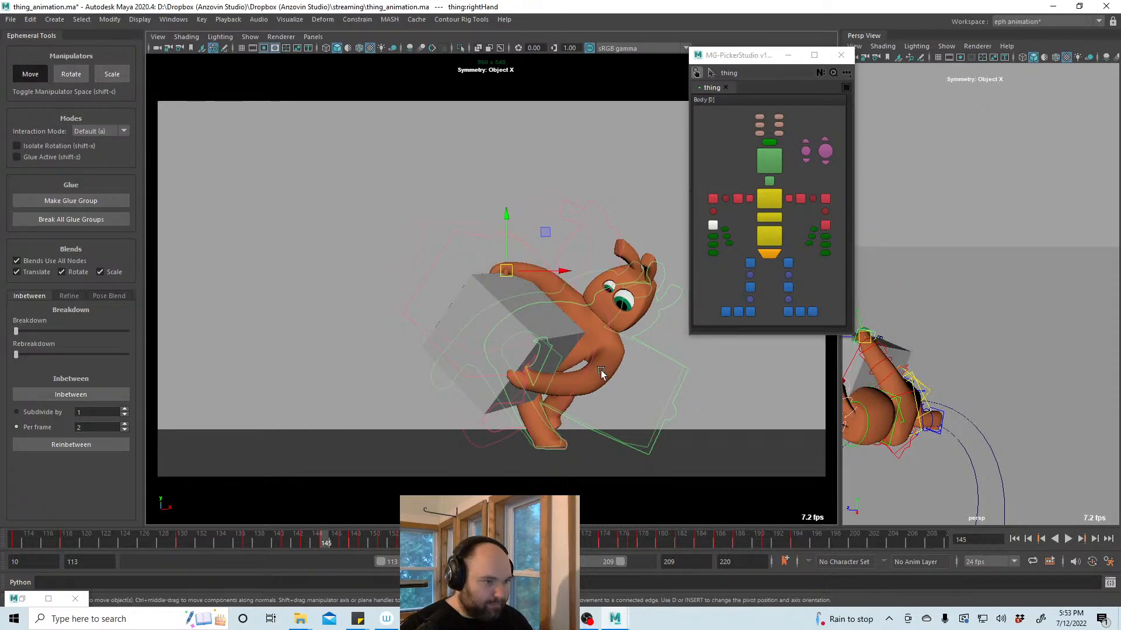
Rotate the head control at frame 143 so the face turns farther toward the box
{"action": "mouse_move", "coordinate": [319, 543]}
{"action": "left_mouse_down"}
{"action": "mouse_move", "coordinate": [293, 535]}
{"action": "mouse_move", "coordinate": [305, 536]}
{"action": "left_mouse_up"}
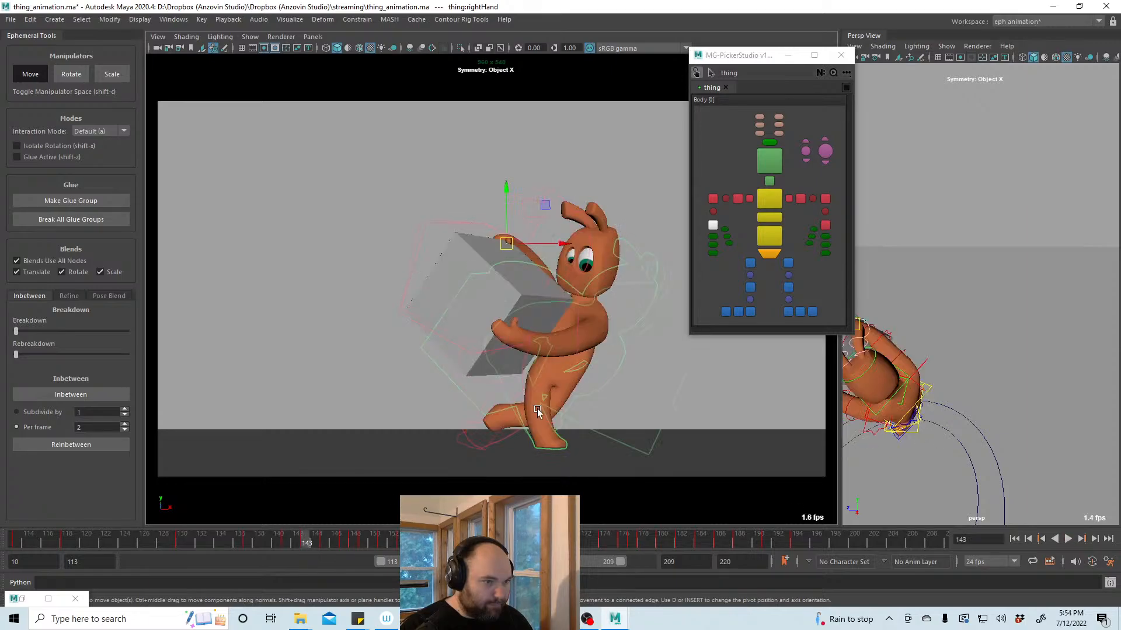
{"action": "left_click", "coordinate": [770, 160]}
{"action": "key", "text": "e"}
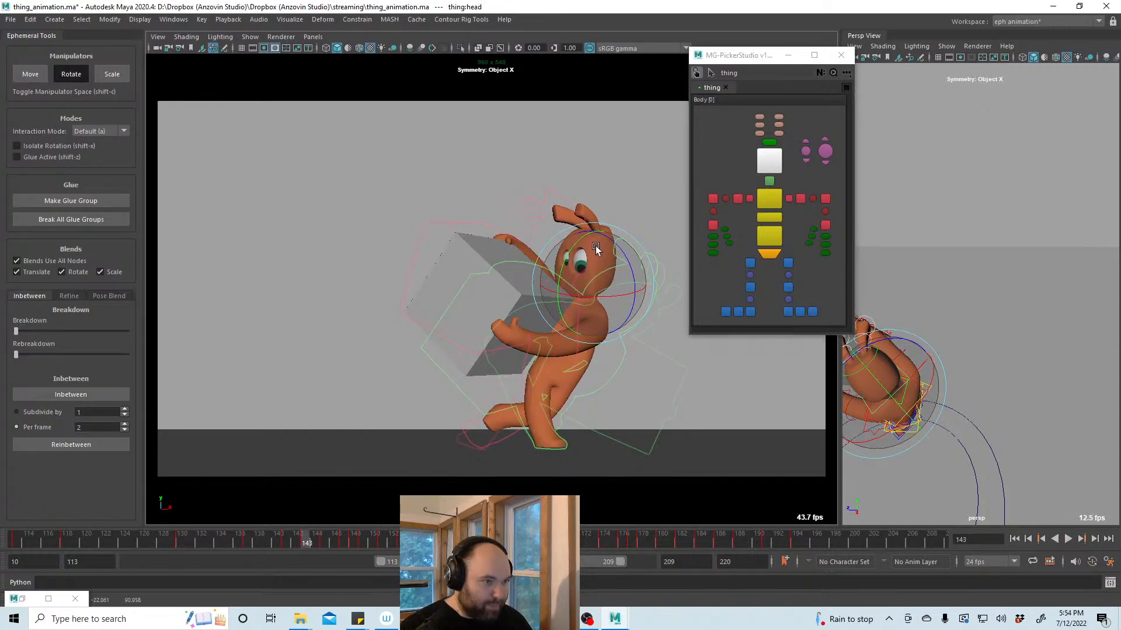
{"action": "left_click_drag", "start_coordinate": [593, 246], "coordinate": [589, 280]}
{"action": "key", "text": "w"}
Rotate and shift the head toward the box at frame 145, and rotate both base ear controls slightly
{"action": "key", "text": "alt+v"}
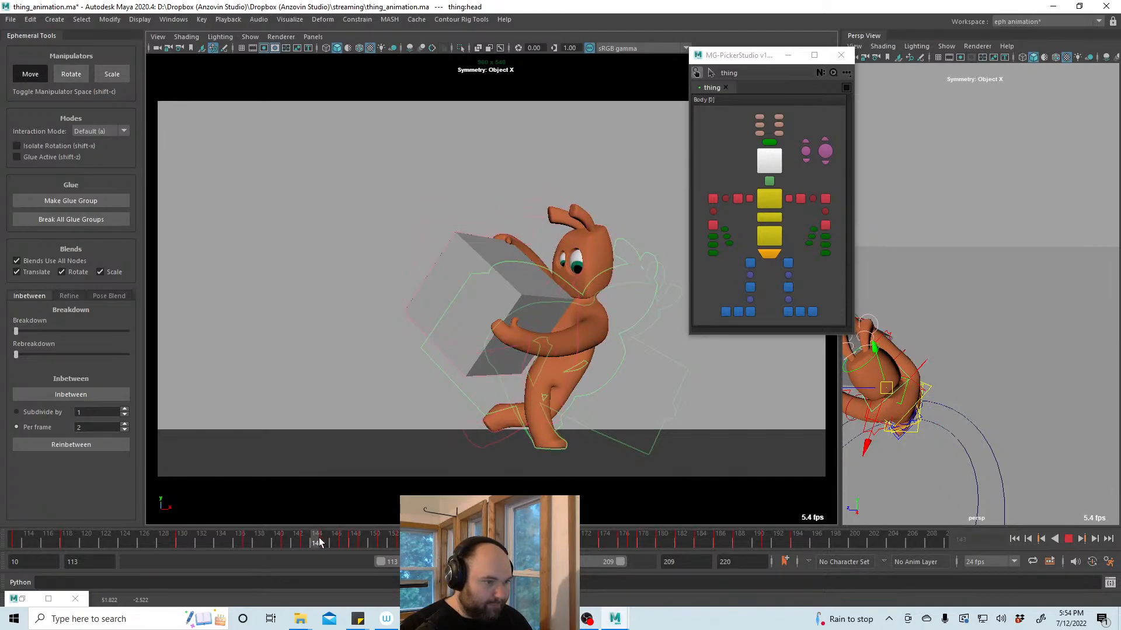
{"action": "key", "text": "alt+v"}
{"action": "key", "text": "e"}
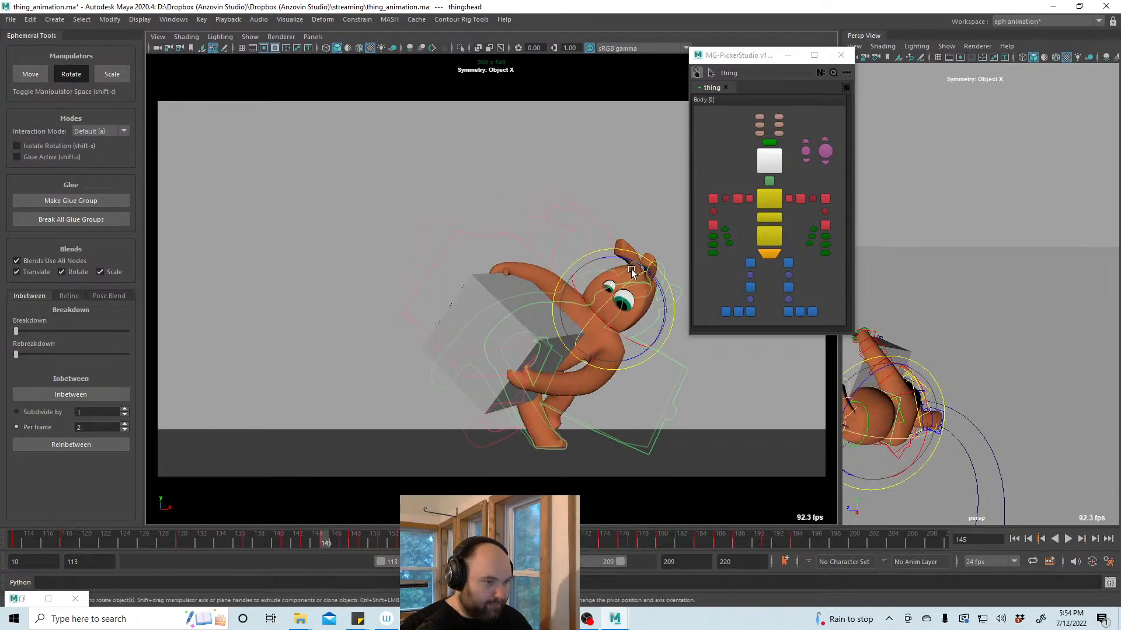
{"action": "key", "text": "w"}
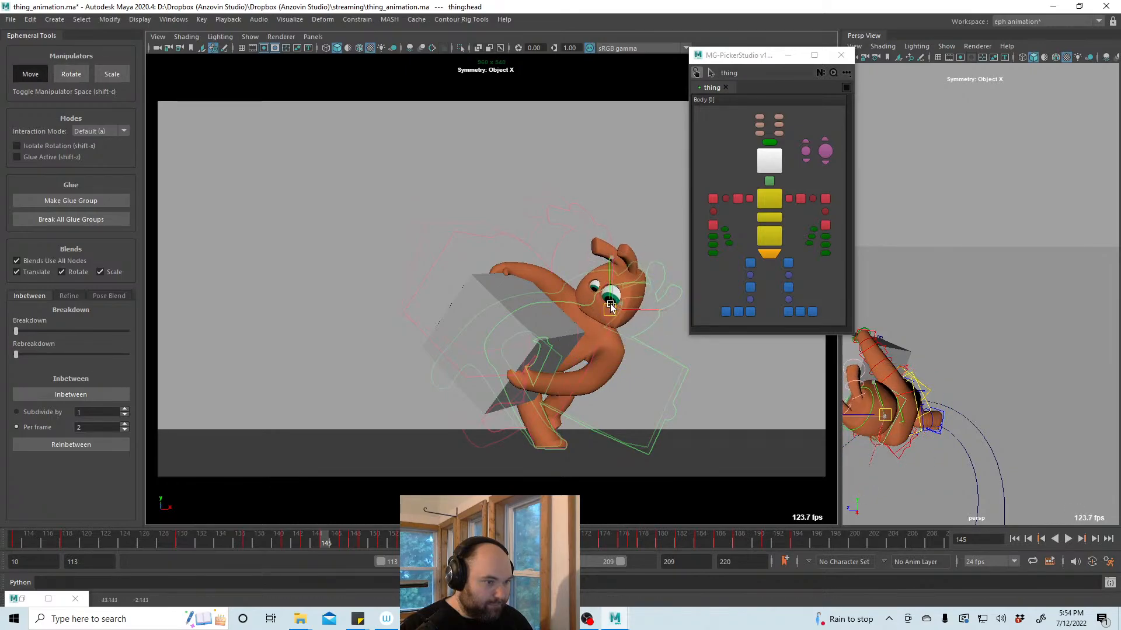
{"action": "left_click", "coordinate": [780, 134]}
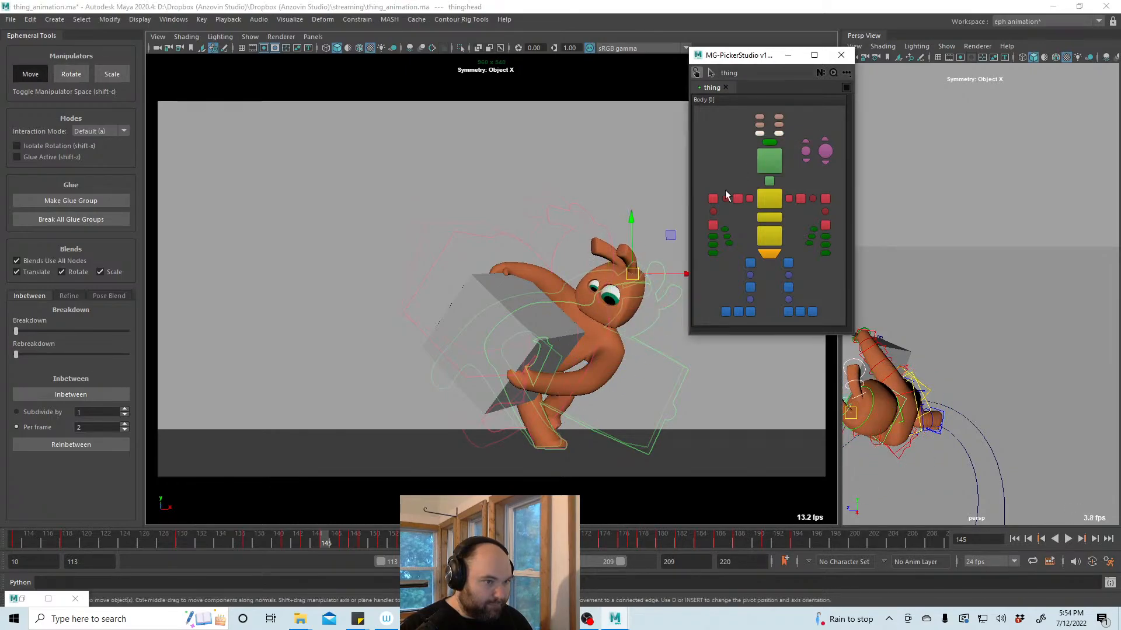
{"action": "key", "text": "e"}
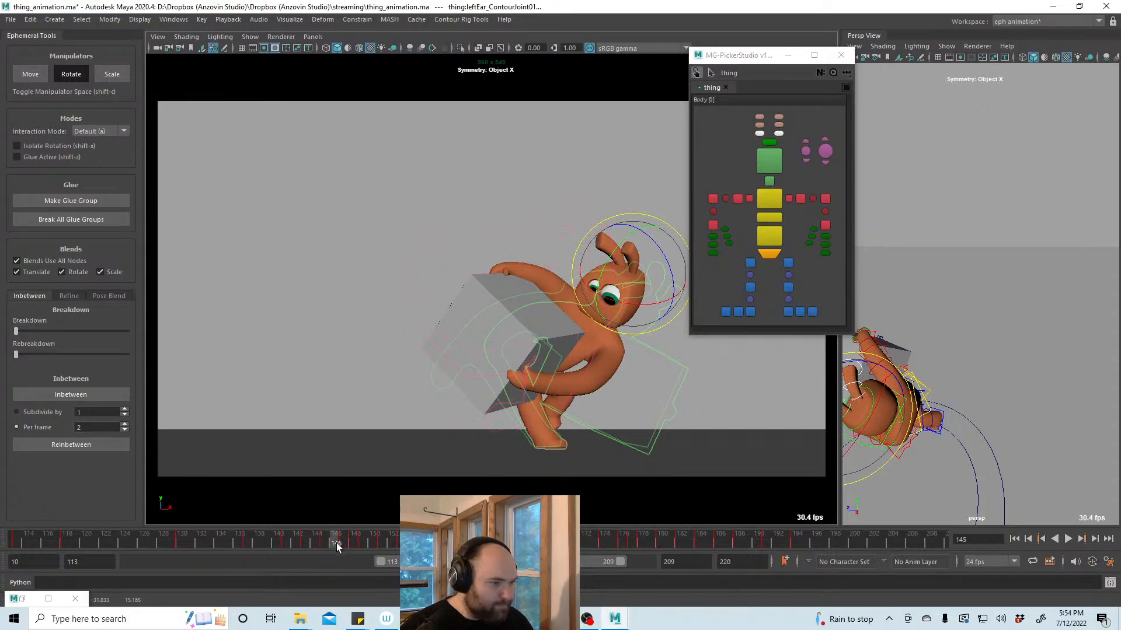
Adjust the head squash control at frame 147 and rotate the head back toward the body
{"action": "left_click", "coordinate": [345, 544]}
{"action": "left_click", "coordinate": [768, 143]}
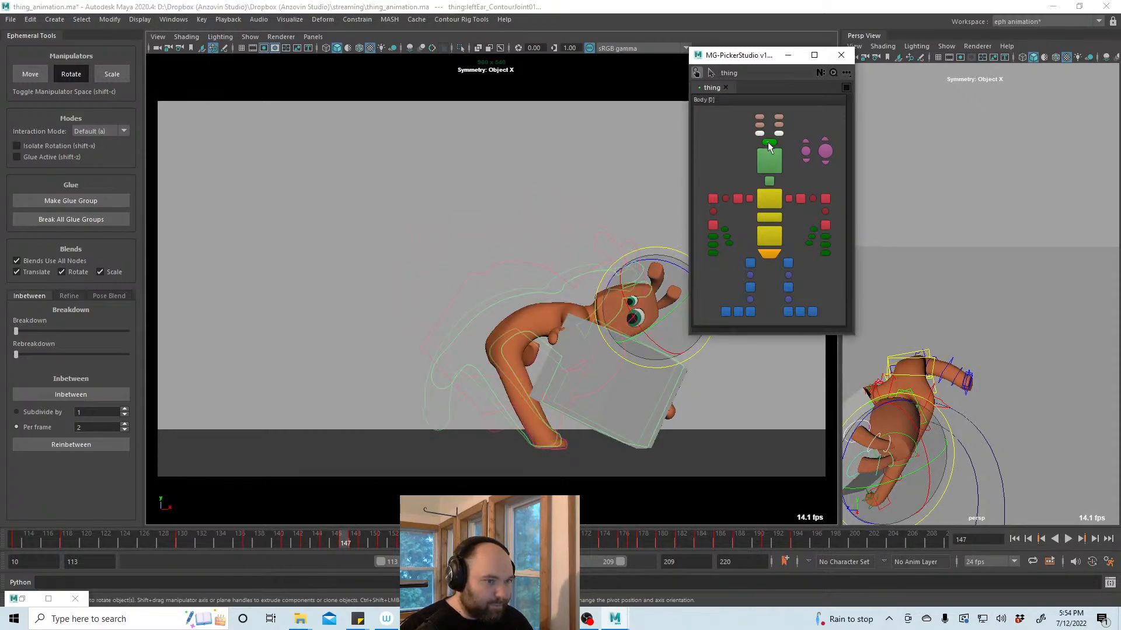
{"action": "left_click", "coordinate": [768, 162]}
{"action": "key", "text": "w"}
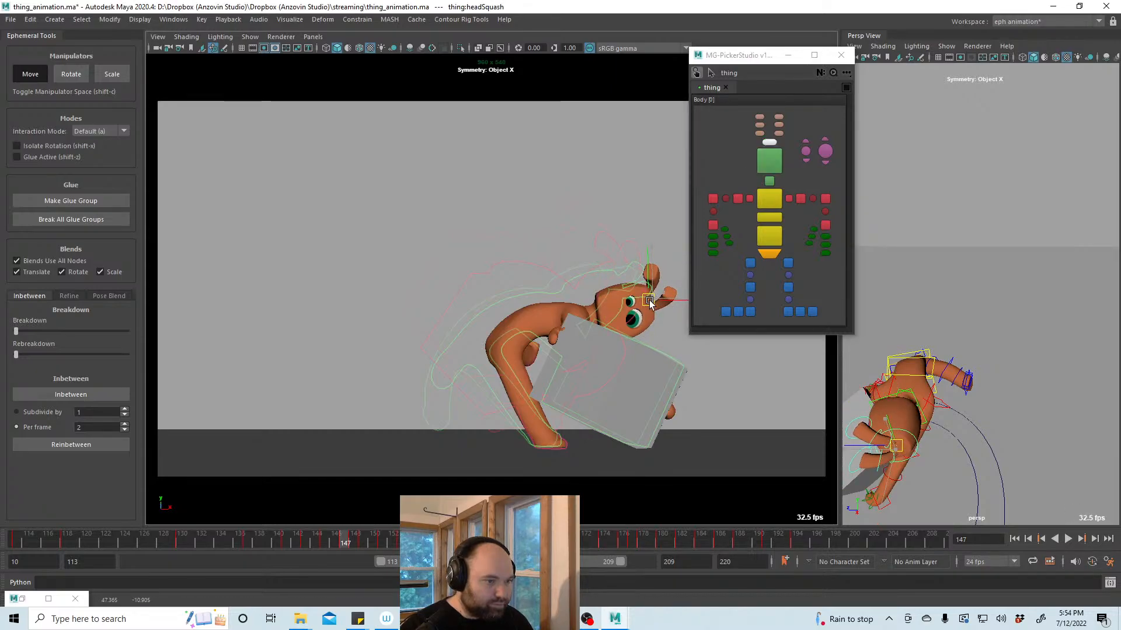
{"action": "key", "text": "e"}
{"action": "left_click_drag", "start_coordinate": [639, 269], "coordinate": [602, 272]}
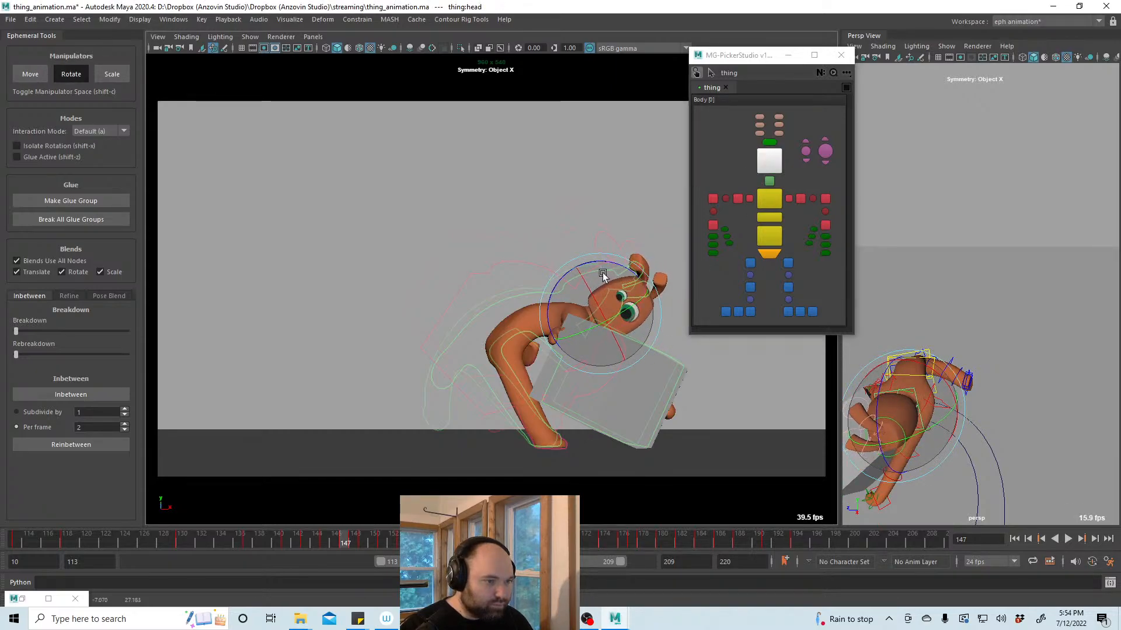
{"action": "key", "text": "w"}
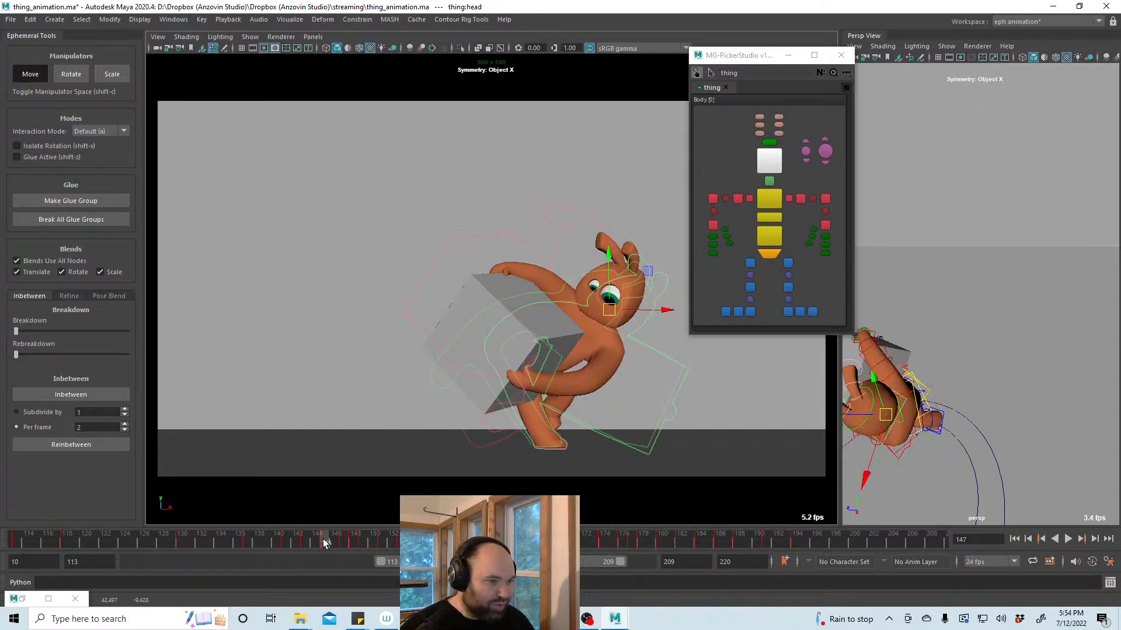
Raise the head slightly at frame 145 and play back the turn to check the motion
{"action": "left_click_drag", "start_coordinate": [605, 309], "coordinate": [580, 228]}
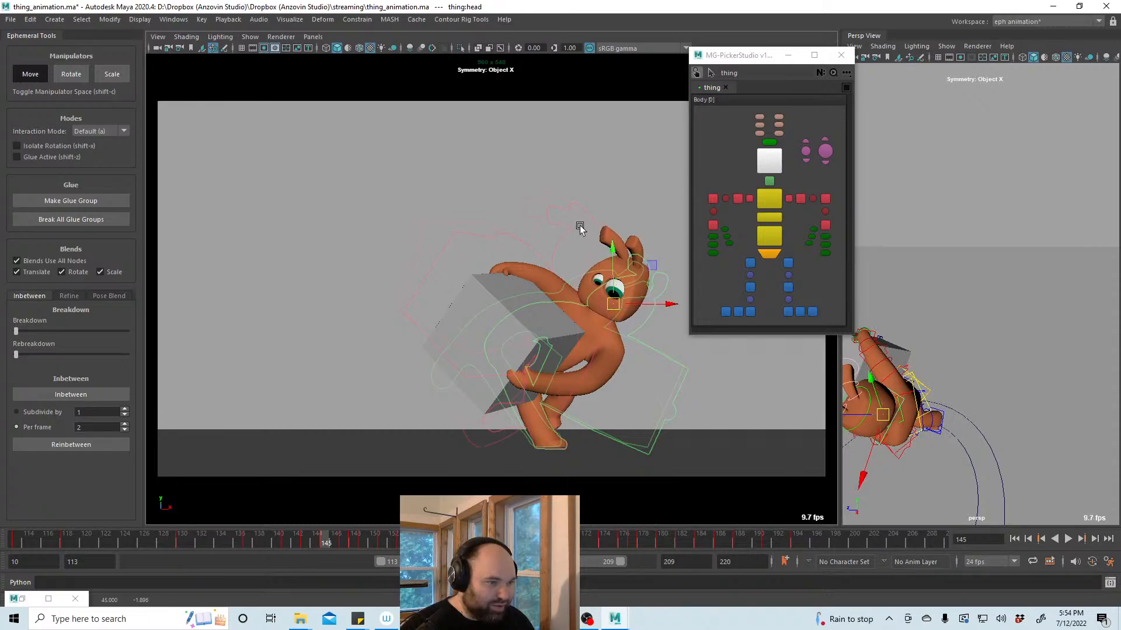
{"action": "key", "text": "alt+v"}
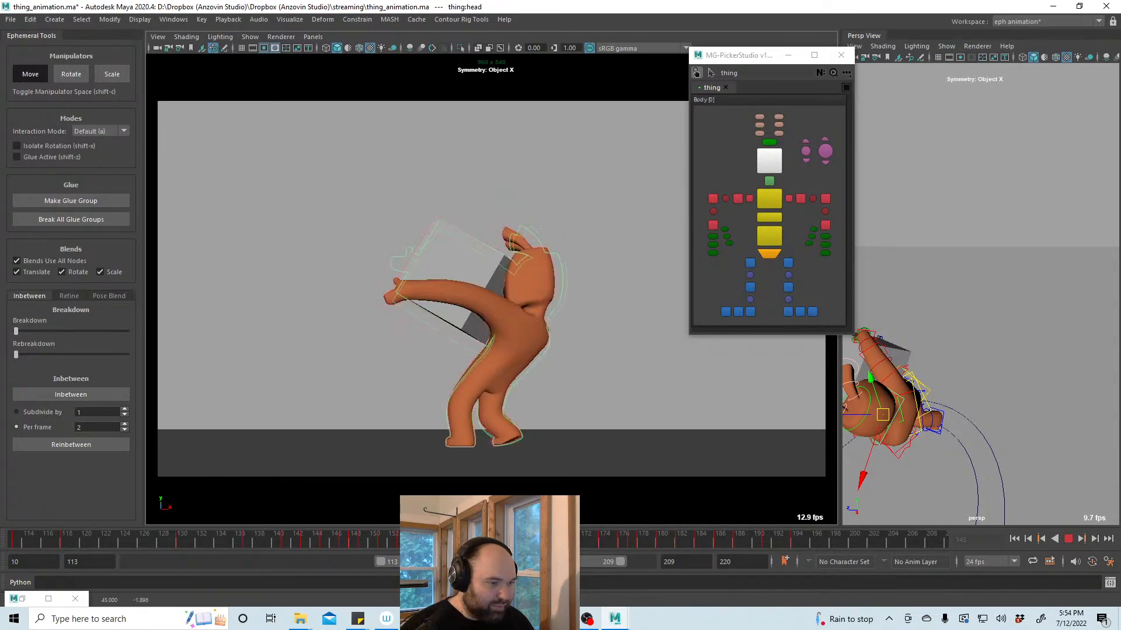
{"action": "left_click_drag", "start_coordinate": [311, 570], "coordinate": [123, 568]}
{"action": "left_click", "coordinate": [553, 408]}
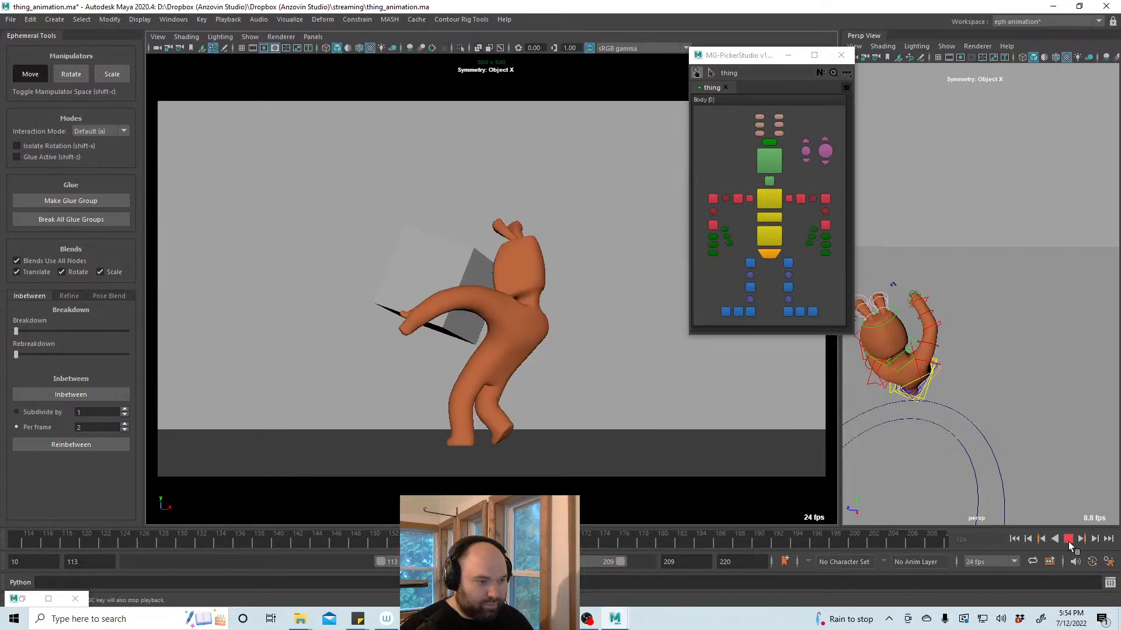
{"action": "left_click", "coordinate": [1068, 539]}
Try blending the pose at frame 139 about halfway with Breakdown in Forward interaction mode, and snap the keys
{"action": "left_click", "coordinate": [769, 200]}
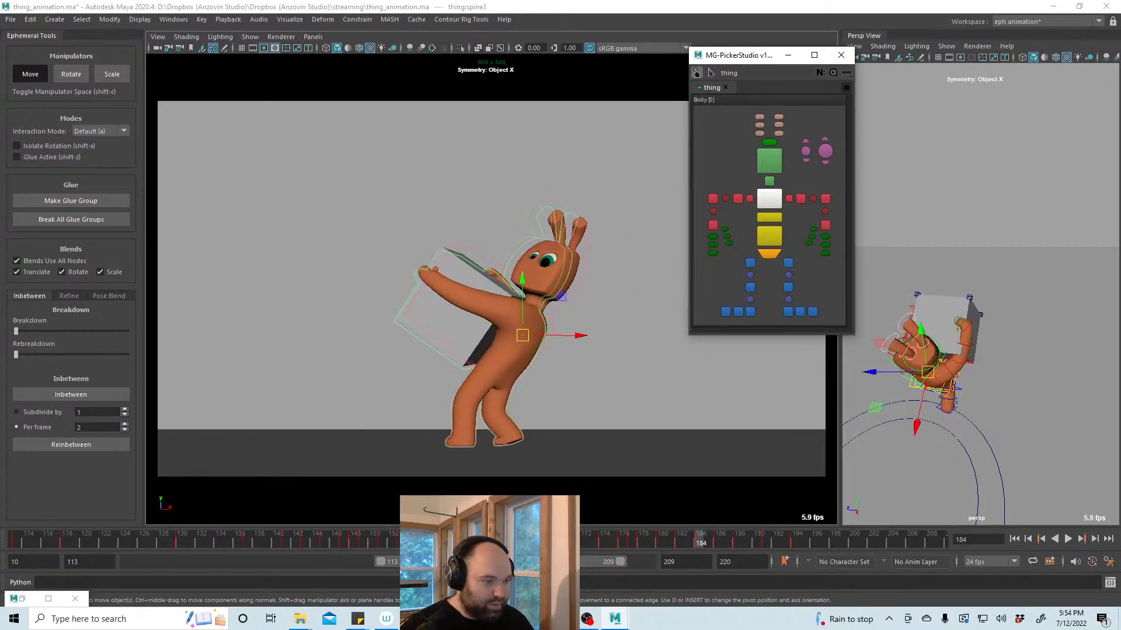
{"action": "key", "text": "alt+v"}
{"action": "mouse_move", "coordinate": [297, 548]}
{"action": "left_mouse_down"}
{"action": "mouse_move", "coordinate": [258, 545]}
{"action": "mouse_move", "coordinate": [281, 544]}
{"action": "left_mouse_up"}
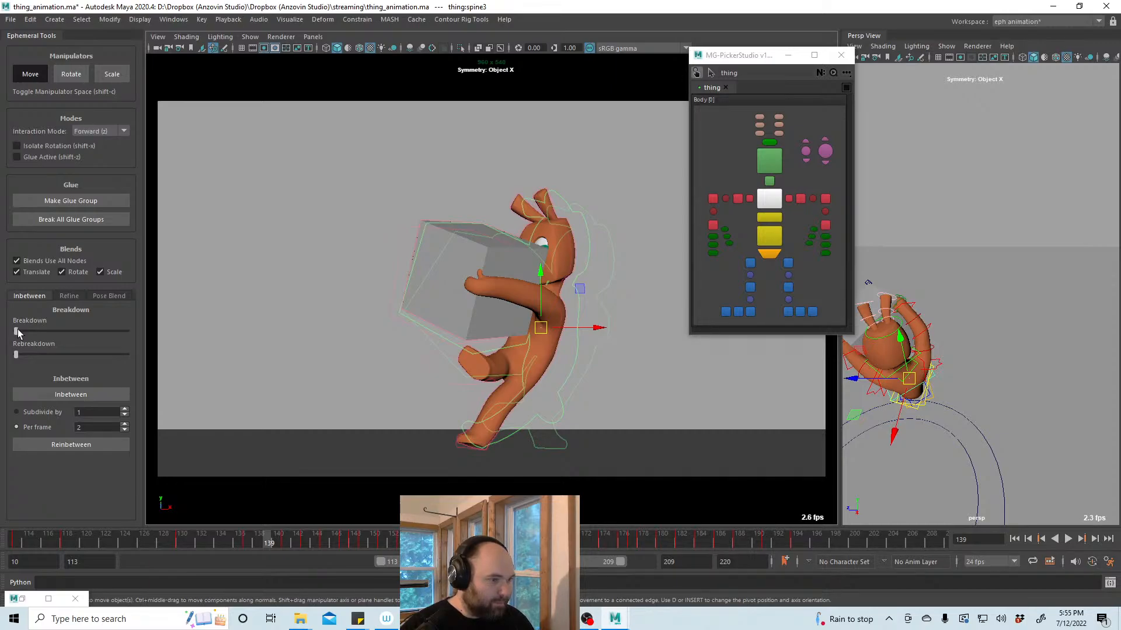
{"action": "left_click_drag", "start_coordinate": [17, 331], "coordinate": [73, 337]}
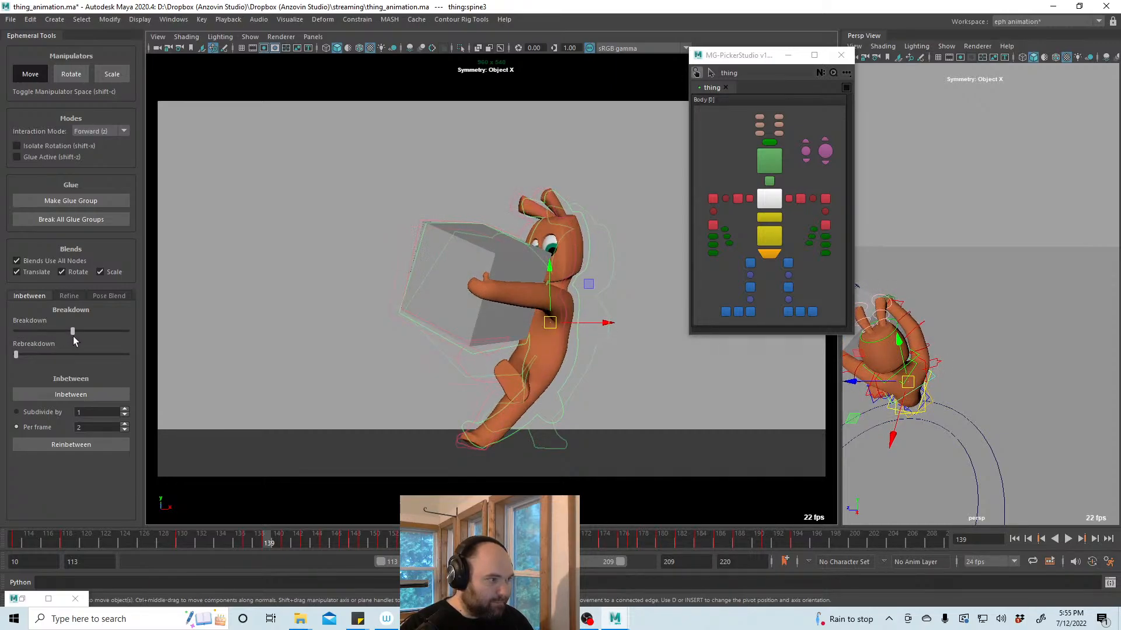
{"action": "right_click", "coordinate": [259, 546]}
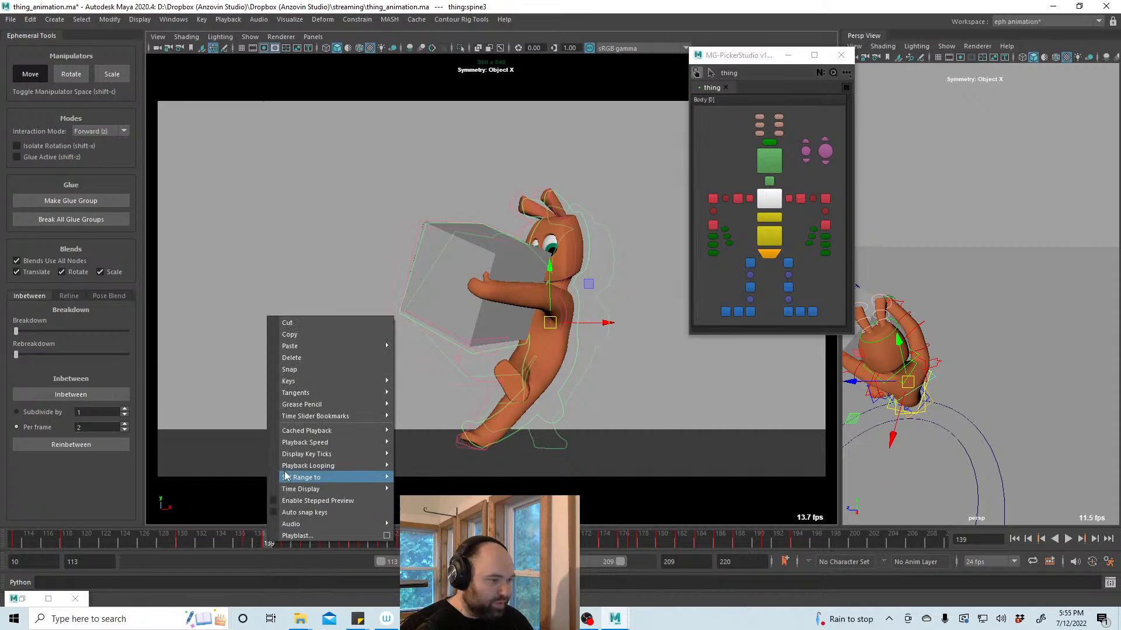
{"action": "left_click", "coordinate": [300, 370]}
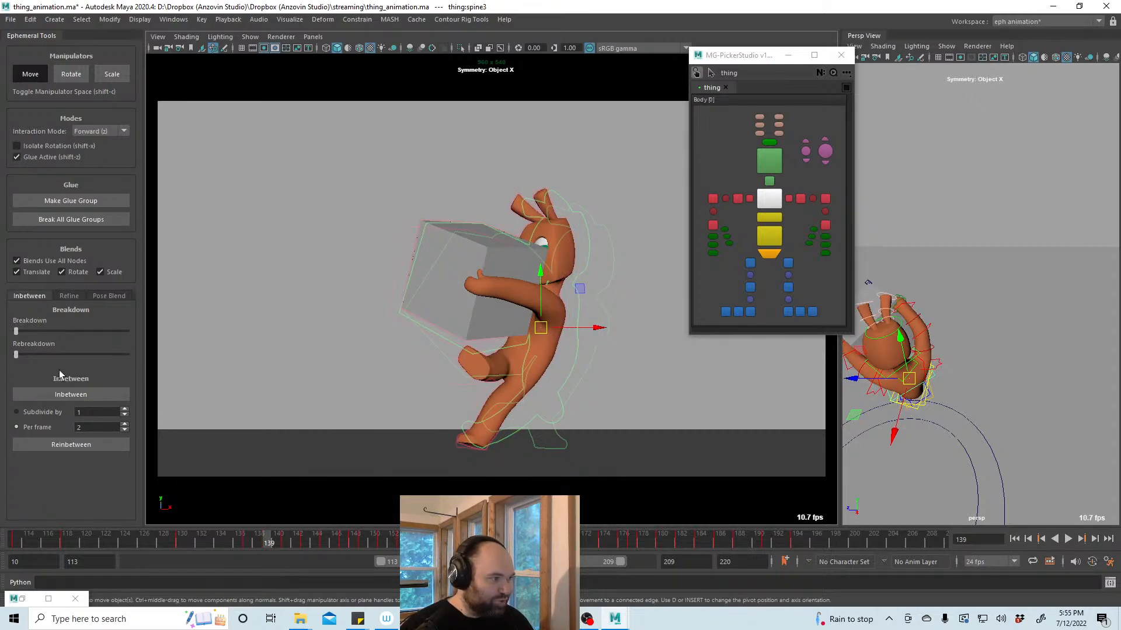
Blend the frame 139 pose about halfway with Breakdown in Default interaction mode, and nudge the box slightly
{"action": "left_click", "coordinate": [113, 132]}
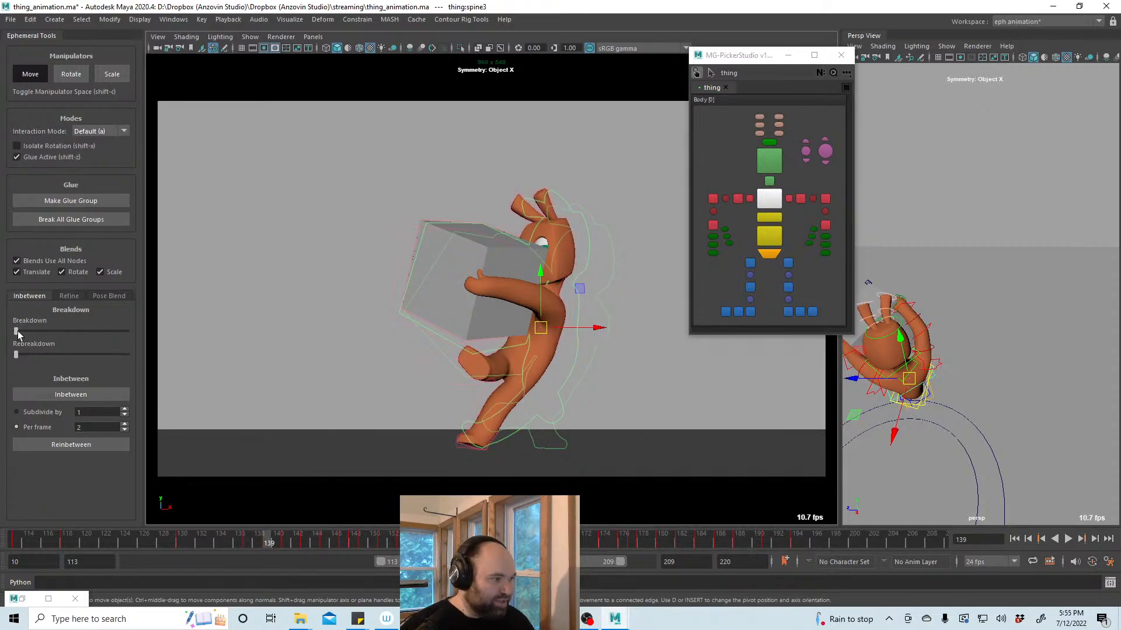
{"action": "left_click_drag", "start_coordinate": [16, 332], "coordinate": [66, 345]}
{"action": "left_click", "coordinate": [487, 256]}
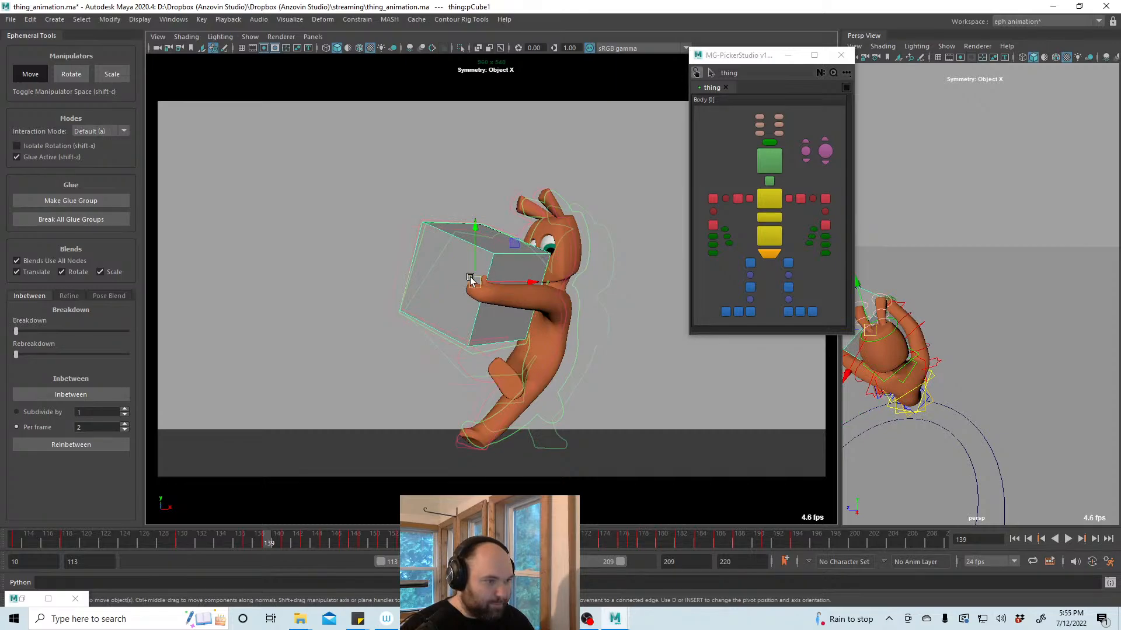
{"action": "left_click_drag", "start_coordinate": [470, 279], "coordinate": [472, 277]}
Scrub and play back the turn repeatedly to examine the timing of the box swing and the body
{"action": "left_click", "coordinate": [250, 540]}
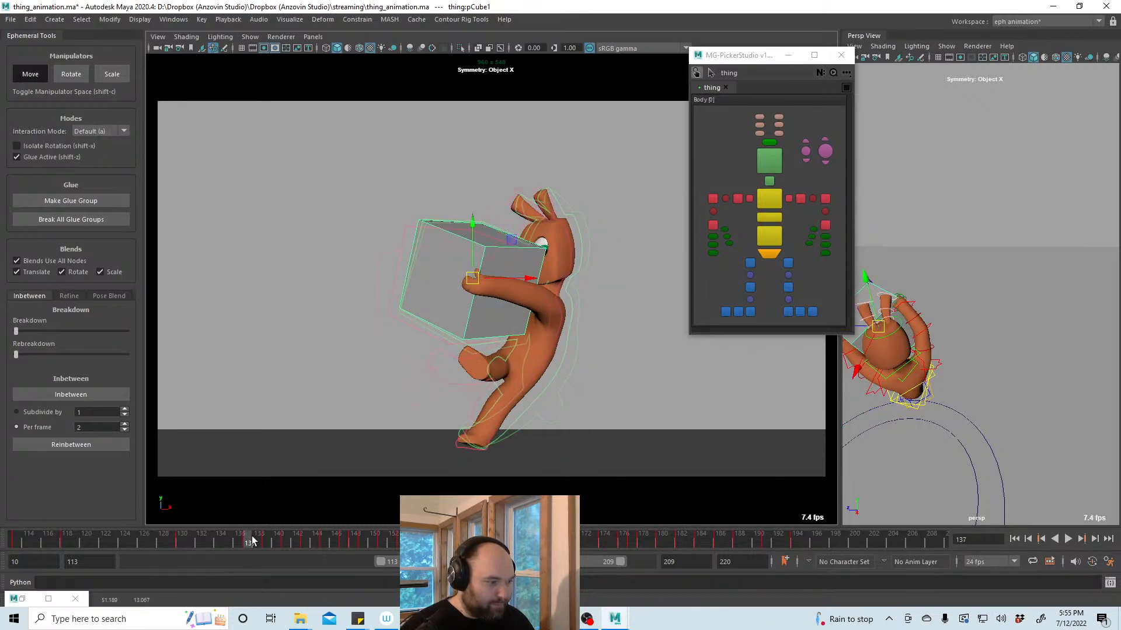
{"action": "mouse_move", "coordinate": [252, 537]}
{"action": "left_mouse_down"}
{"action": "mouse_move", "coordinate": [384, 543]}
{"action": "mouse_move", "coordinate": [114, 541]}
{"action": "mouse_move", "coordinate": [307, 544]}
{"action": "mouse_move", "coordinate": [643, 586]}
{"action": "mouse_move", "coordinate": [233, 541]}
{"action": "left_mouse_up"}
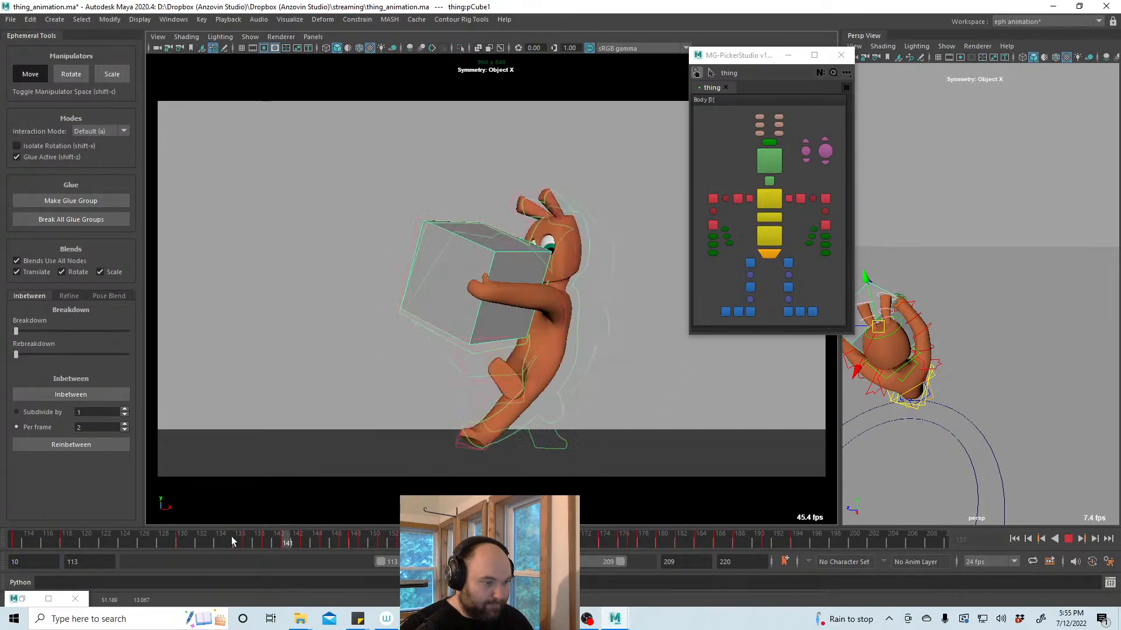
{"action": "left_click", "coordinate": [1067, 538]}
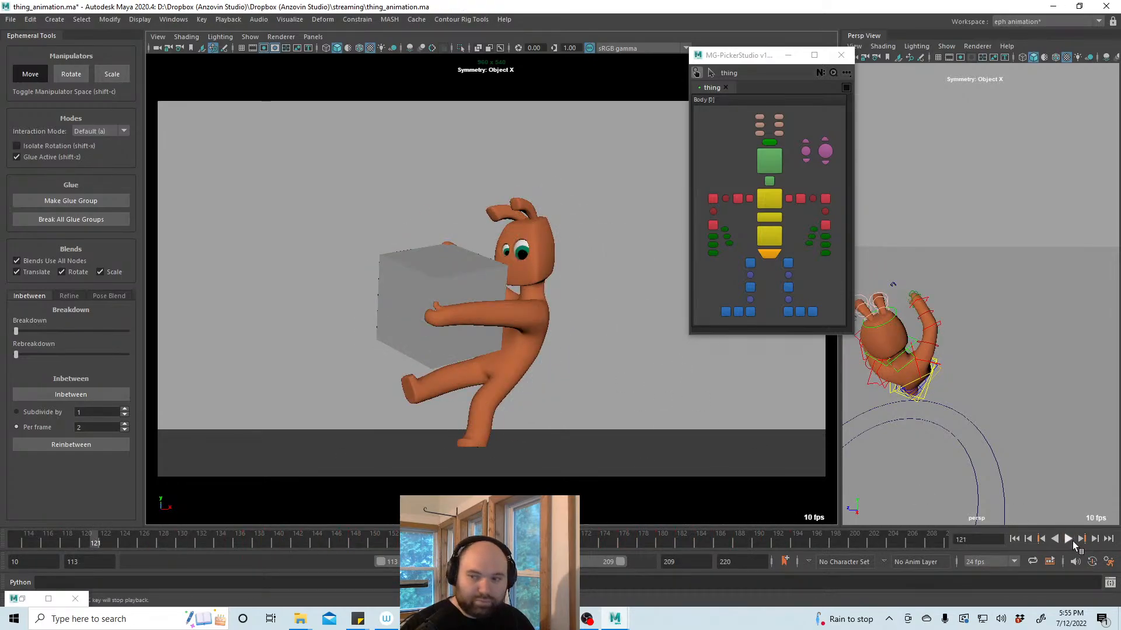
{"action": "left_click", "coordinate": [1070, 540]}
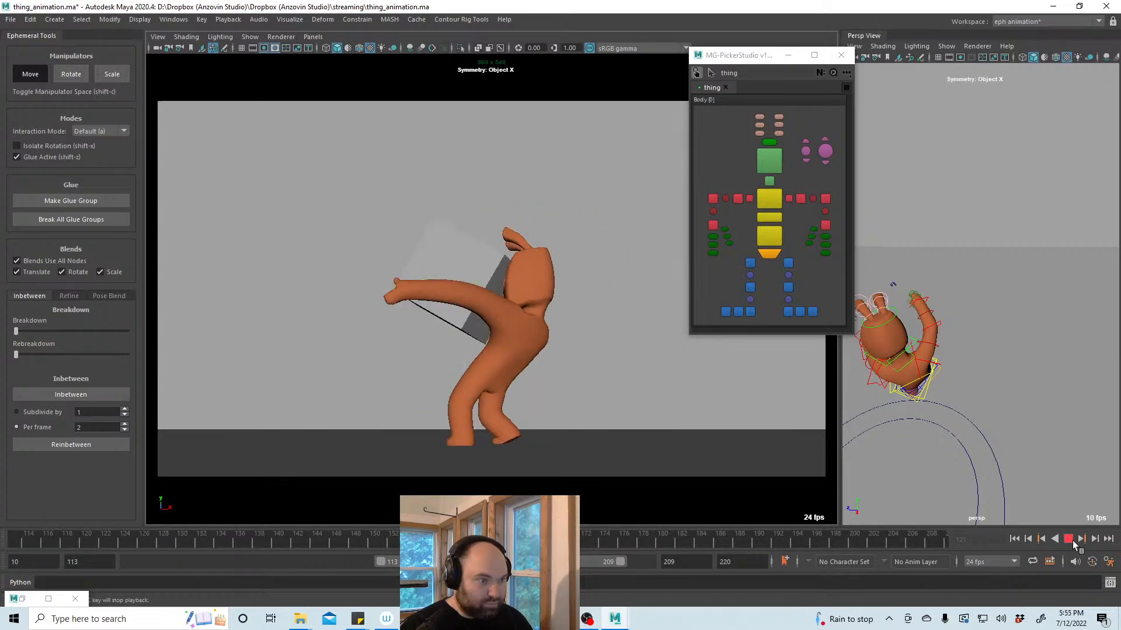
{"action": "left_click", "coordinate": [769, 198]}
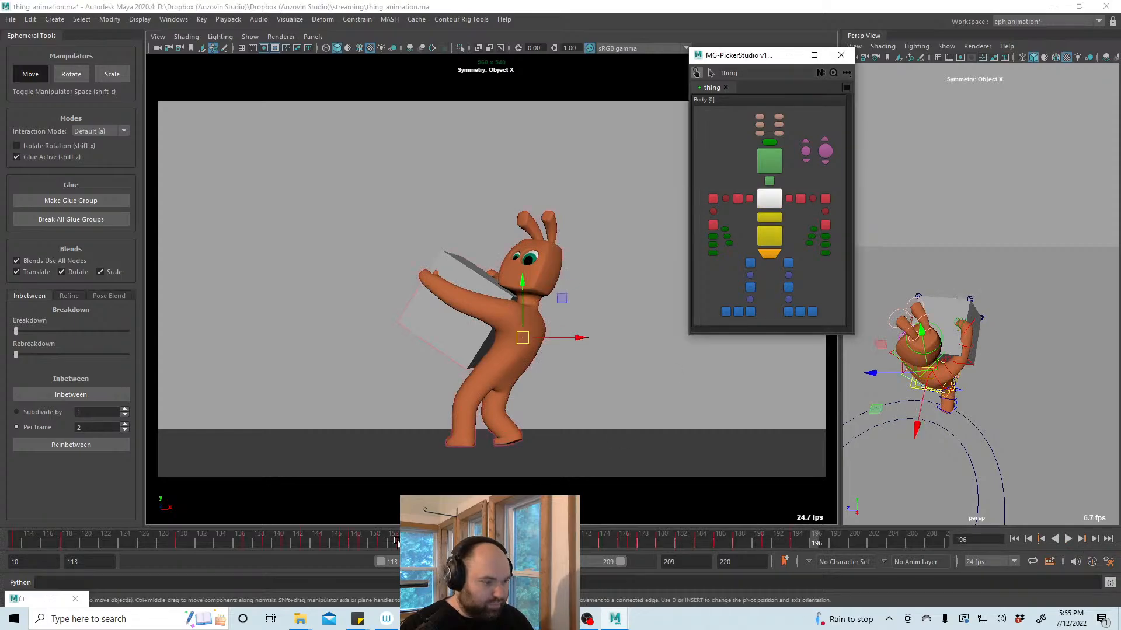
{"action": "left_click_drag", "start_coordinate": [344, 544], "coordinate": [178, 560]}
{"action": "left_click", "coordinate": [696, 385]}
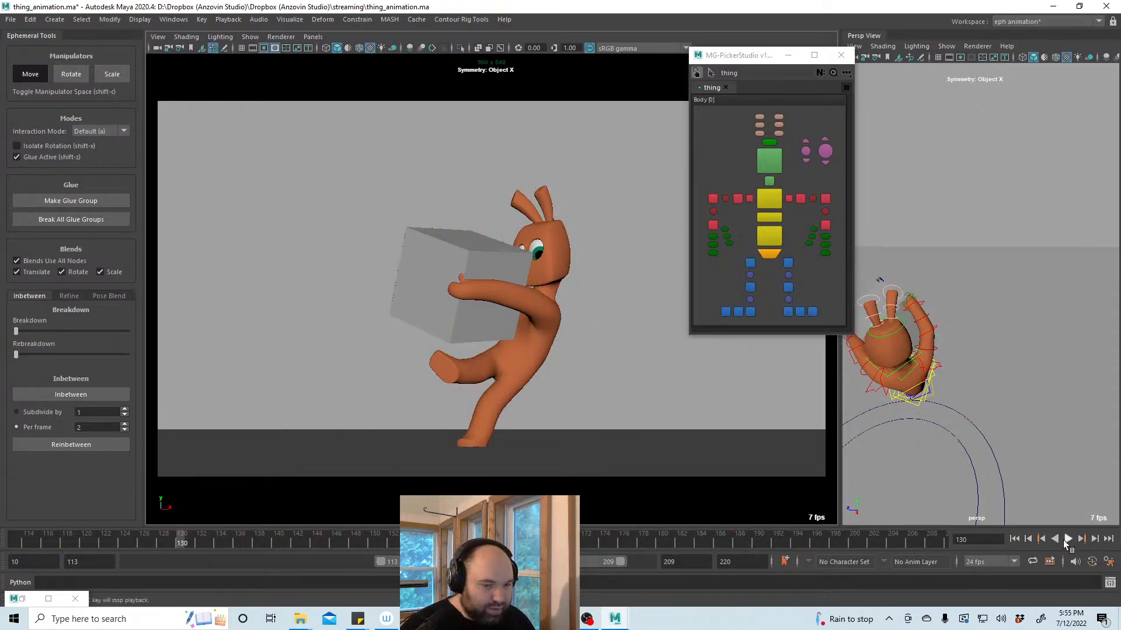
{"action": "left_click", "coordinate": [1065, 541]}
{"action": "left_click", "coordinate": [1064, 539]}
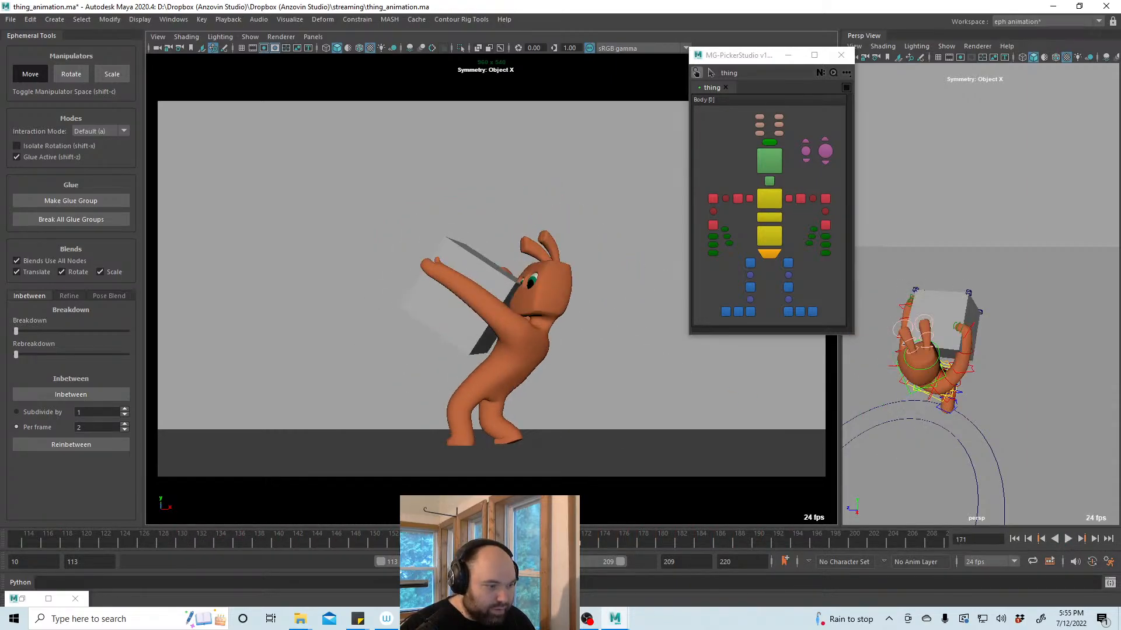
Shift the keys from frame 146 to about frame 200 one frame earlier and play back the animation
{"action": "left_click", "coordinate": [764, 237]}
{"action": "key", "text": "alt+v"}
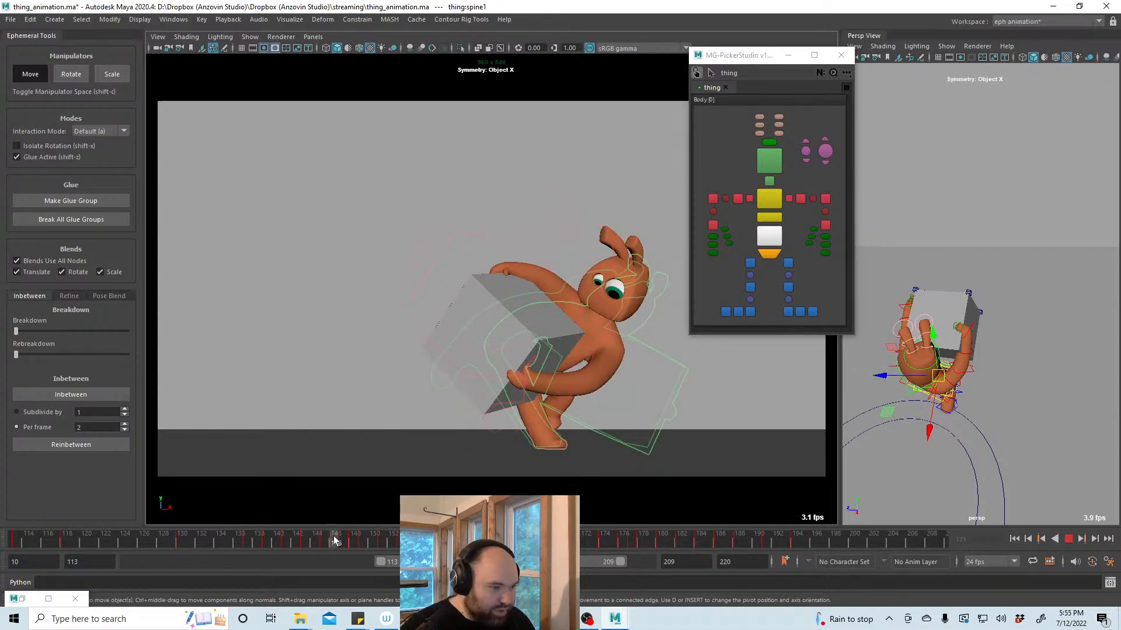
{"action": "left_click_drag", "start_coordinate": [336, 539], "coordinate": [852, 540], "text": "shift"}
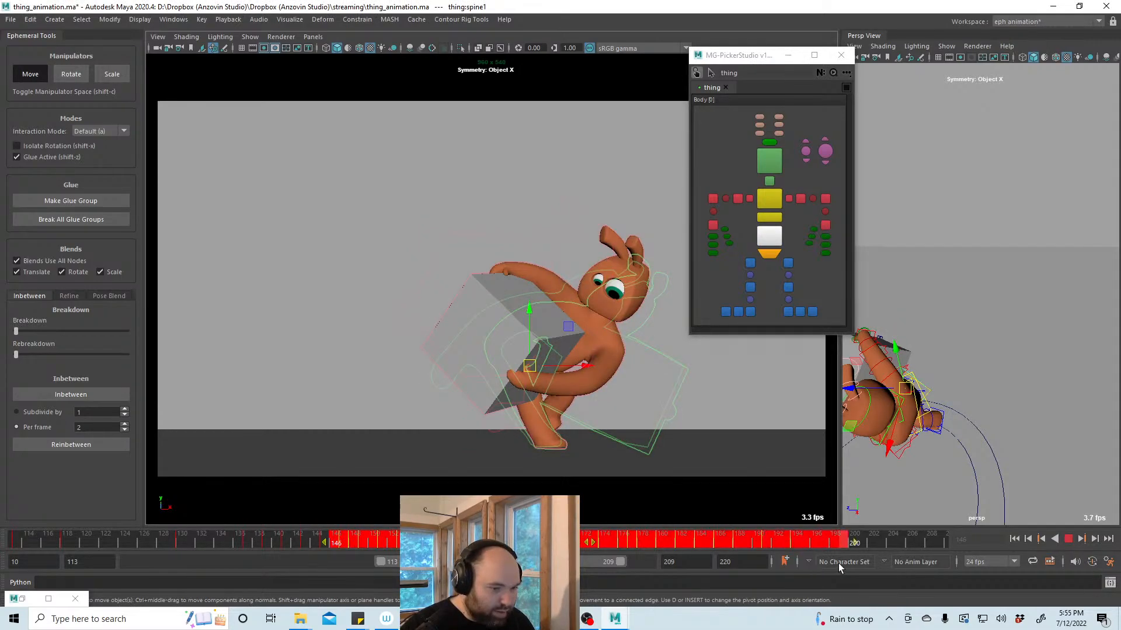
{"action": "left_click", "coordinate": [324, 543]}
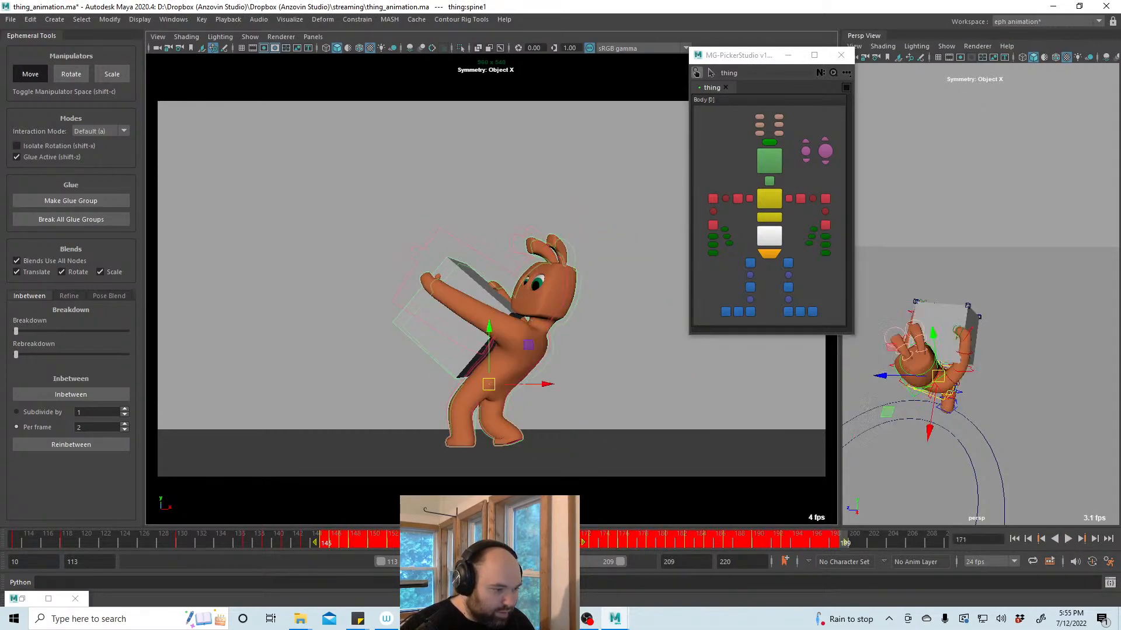
{"action": "key", "text": "alt+v"}
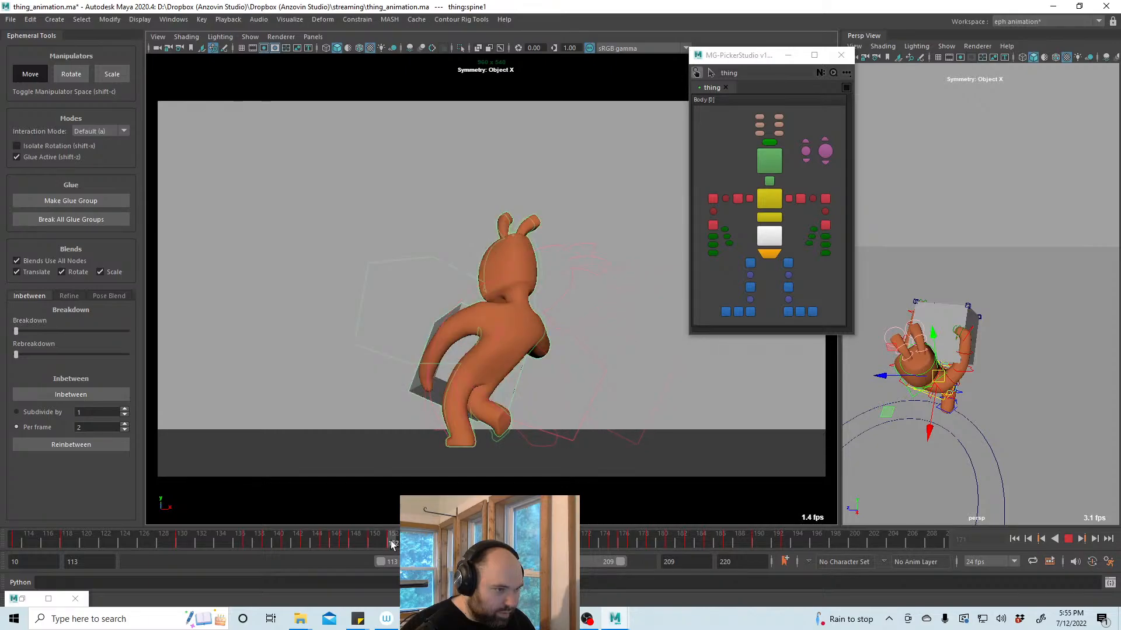
Shift the keys from frame 149 to about frame 197 slightly earlier and play back the turn
{"action": "left_click_drag", "start_coordinate": [390, 544], "coordinate": [826, 556]}
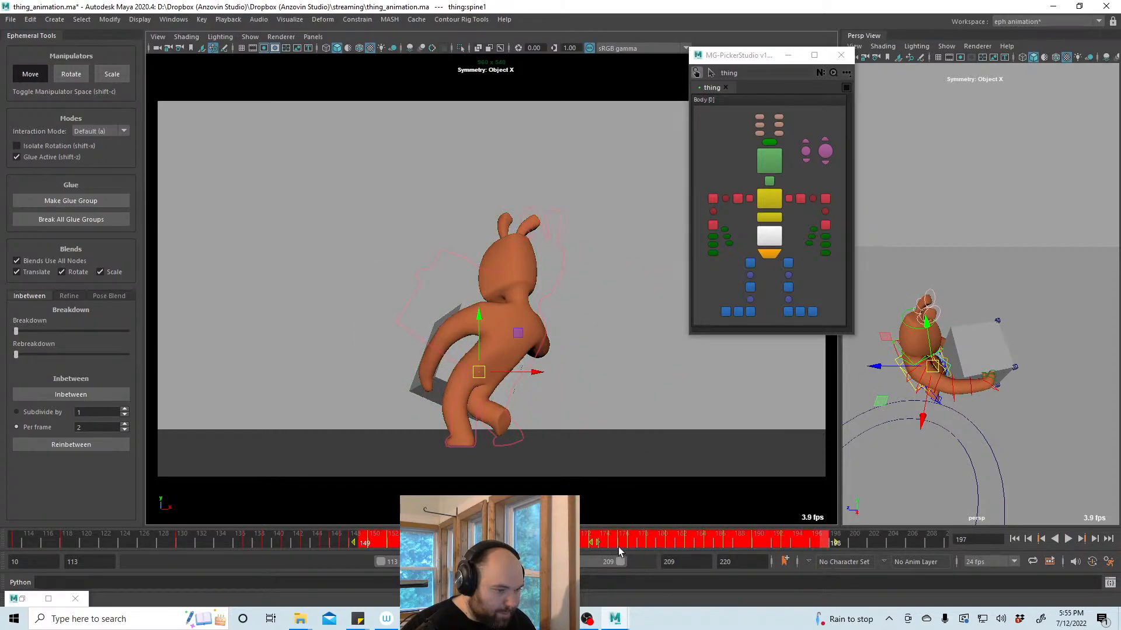
{"action": "left_click_drag", "start_coordinate": [589, 543], "coordinate": [582, 543]}
{"action": "left_click_drag", "start_coordinate": [271, 537], "coordinate": [164, 538]}
{"action": "left_click", "coordinate": [681, 361]}
{"action": "left_click", "coordinate": [1072, 541]}
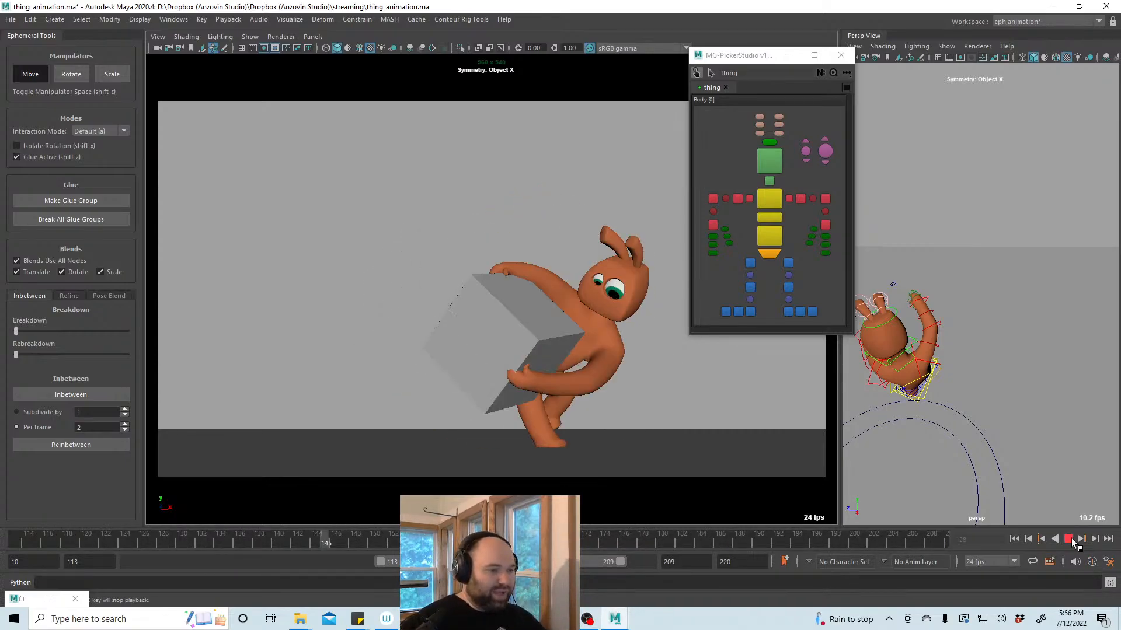
{"action": "left_click", "coordinate": [1072, 541]}
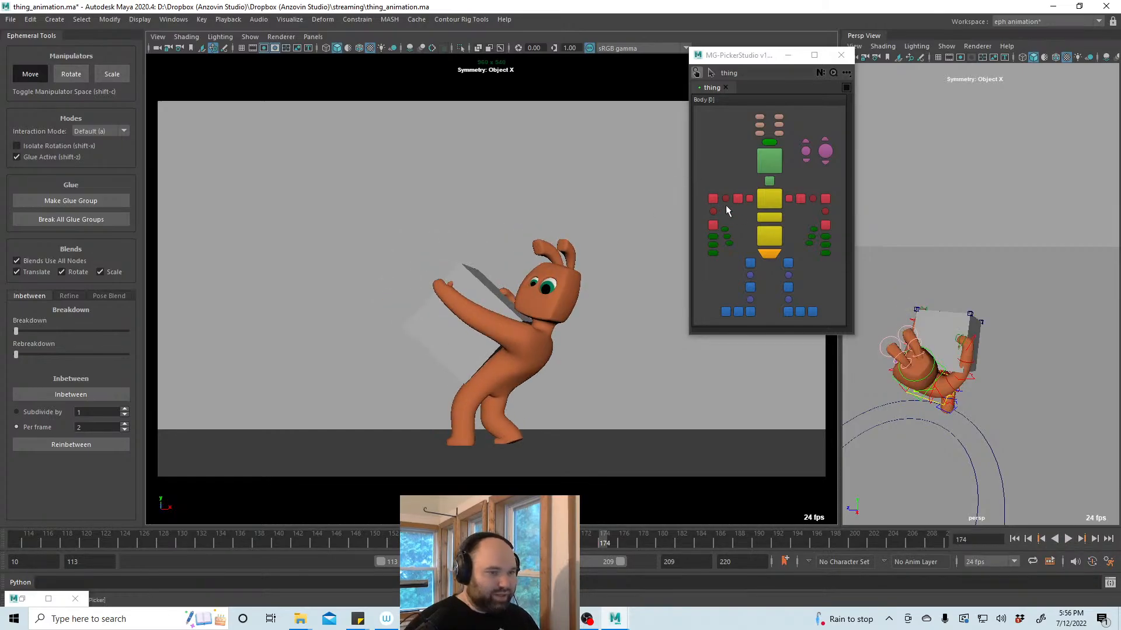
Retime the keys from about frame 151 to frame 195 and scrub through the result
{"action": "left_click_drag", "start_coordinate": [336, 544], "coordinate": [361, 544]}
{"action": "left_click_drag", "start_coordinate": [795, 544], "coordinate": [388, 541], "text": "shift"}
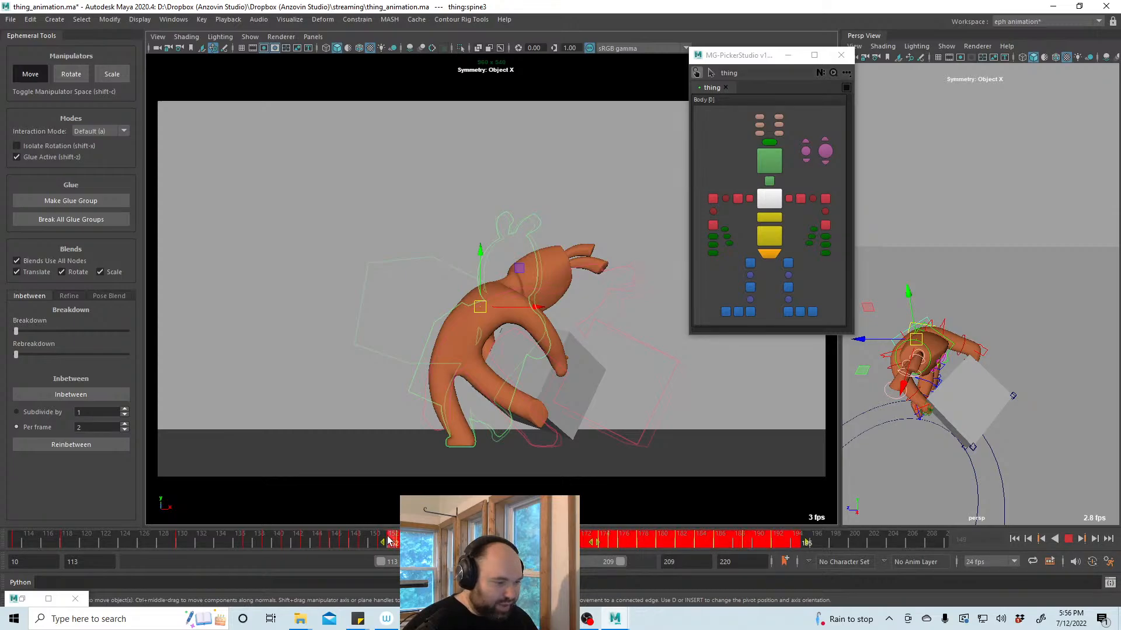
{"action": "key", "text": "alt+v"}
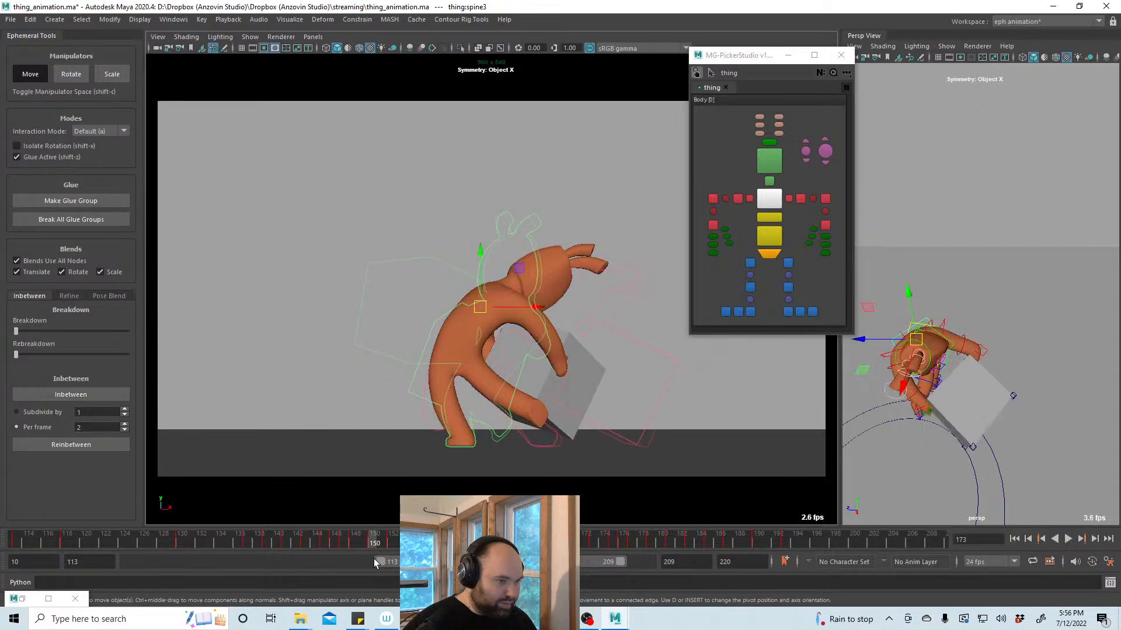
Shift the lower spine back from the box at frame 150 in Forward interaction mode and rotate the torso slightly upright
{"action": "left_click", "coordinate": [763, 240]}
{"action": "key", "text": "alt+s"}
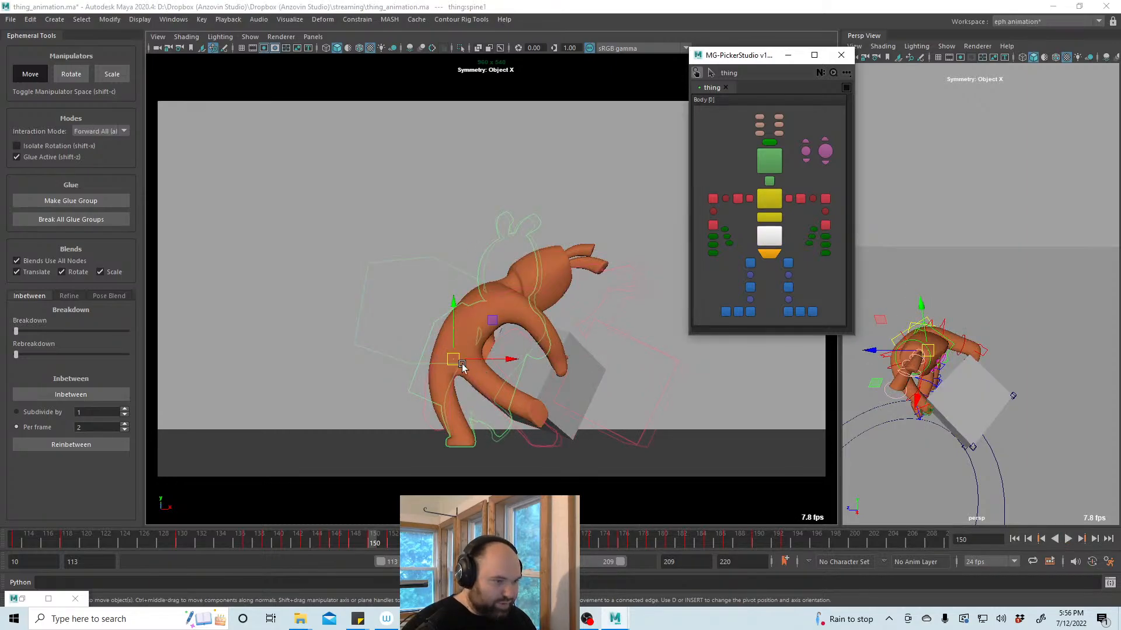
{"action": "left_click_drag", "start_coordinate": [458, 358], "coordinate": [442, 357]}
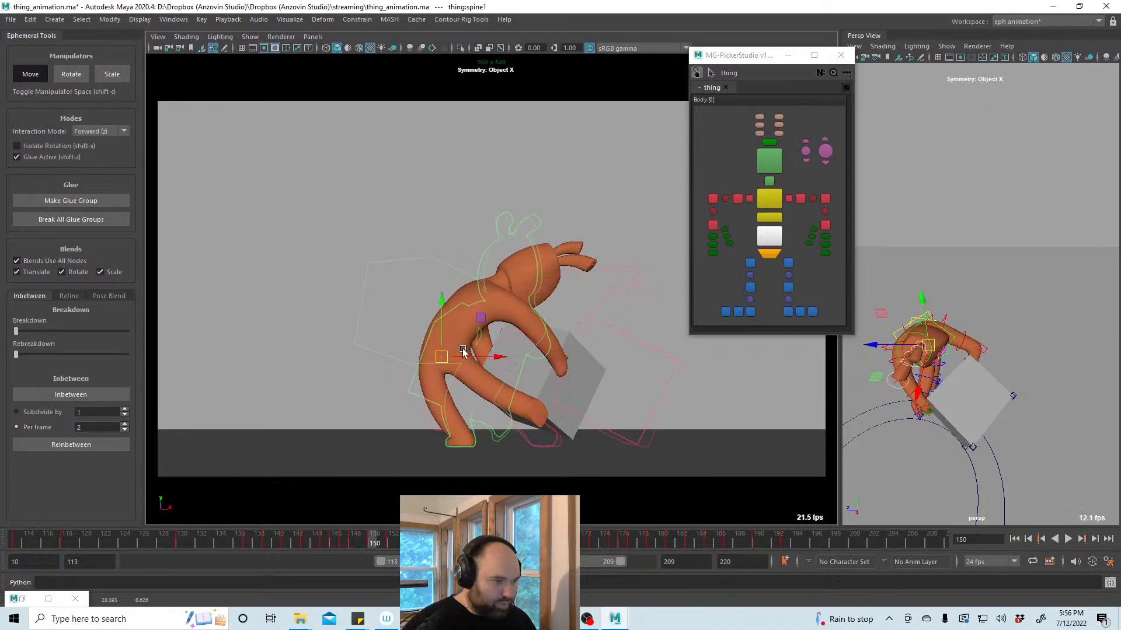
{"action": "key", "text": "e"}
{"action": "left_click_drag", "start_coordinate": [509, 320], "coordinate": [484, 315]}
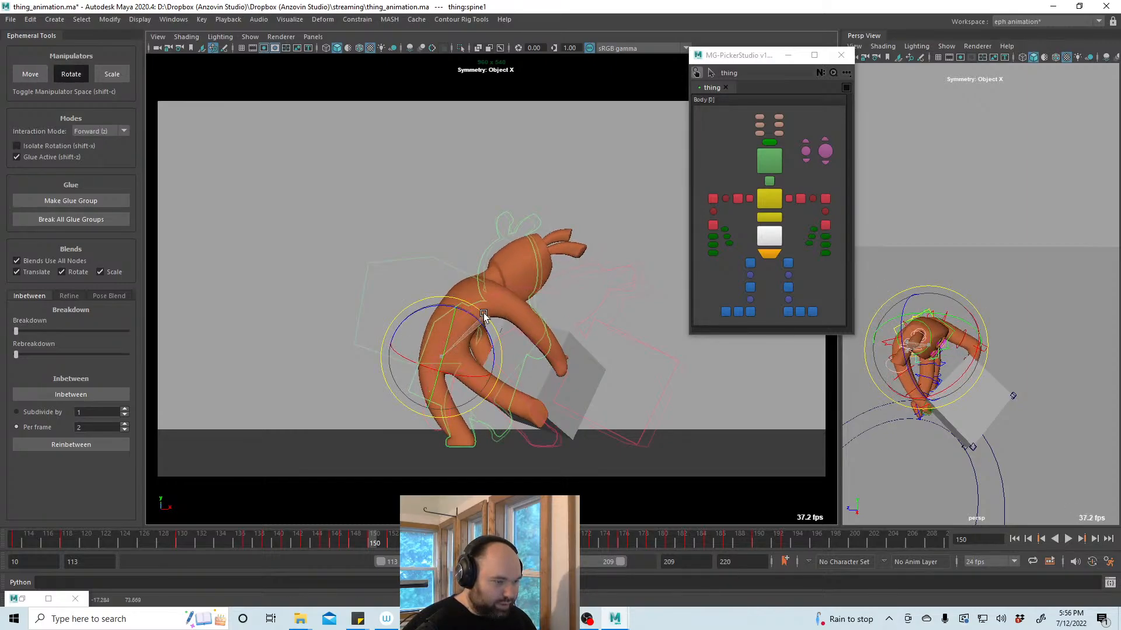
Move the lower spine slightly away from the box at frame 148 and scrub through frames 147 to 151 to check the flow
{"action": "left_click", "coordinate": [357, 541]}
{"action": "key", "text": "w"}
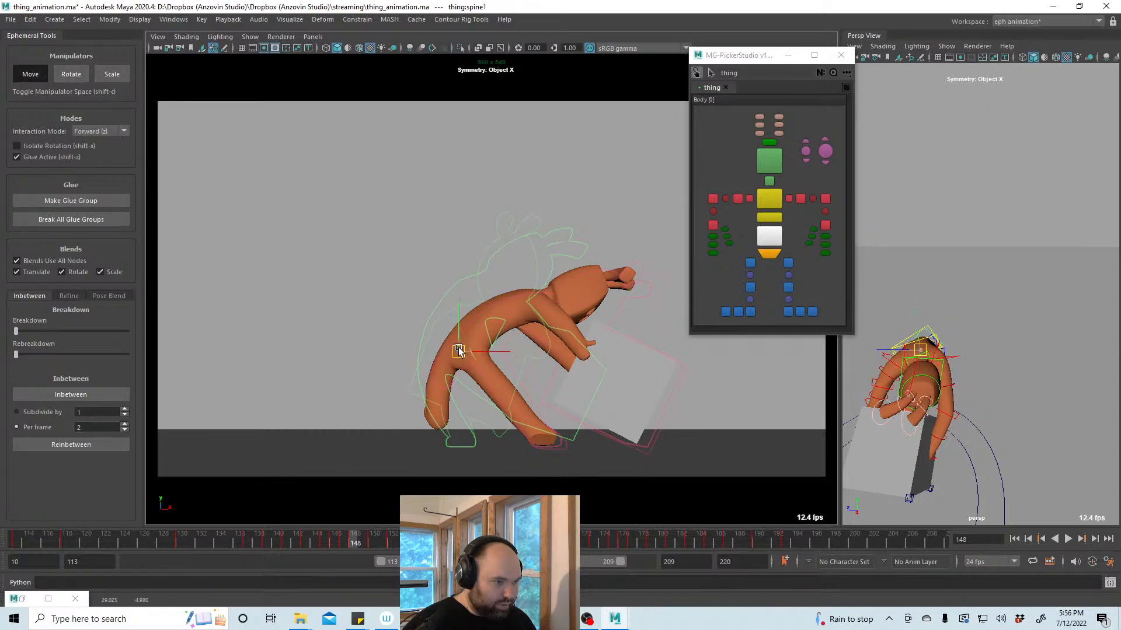
{"action": "left_click_drag", "start_coordinate": [459, 350], "coordinate": [448, 349]}
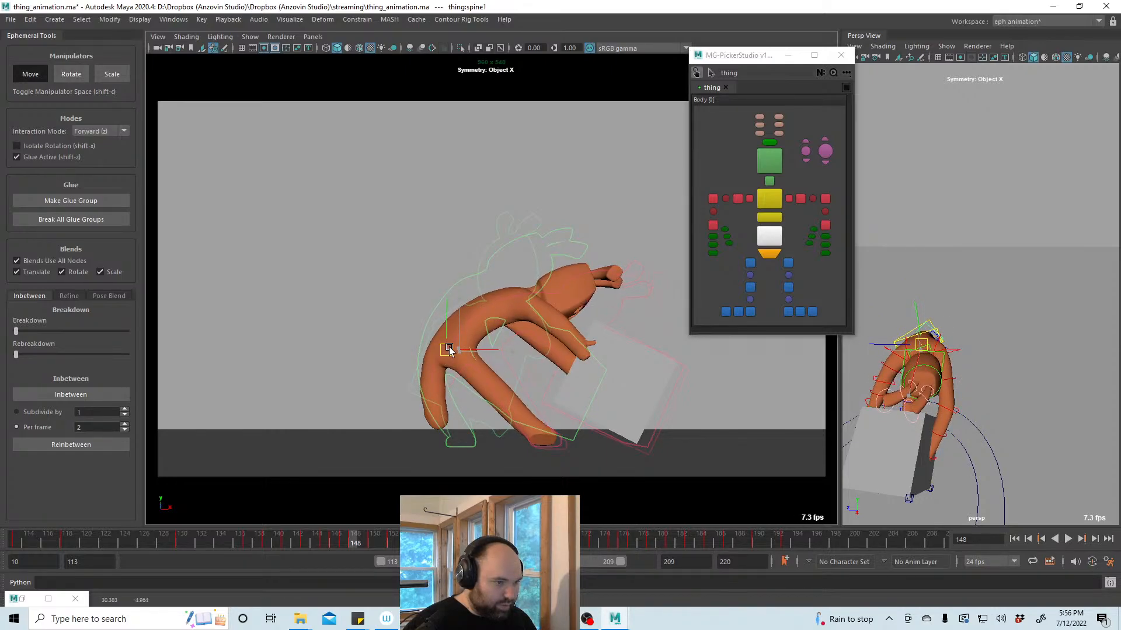
{"action": "left_click", "coordinate": [349, 541]}
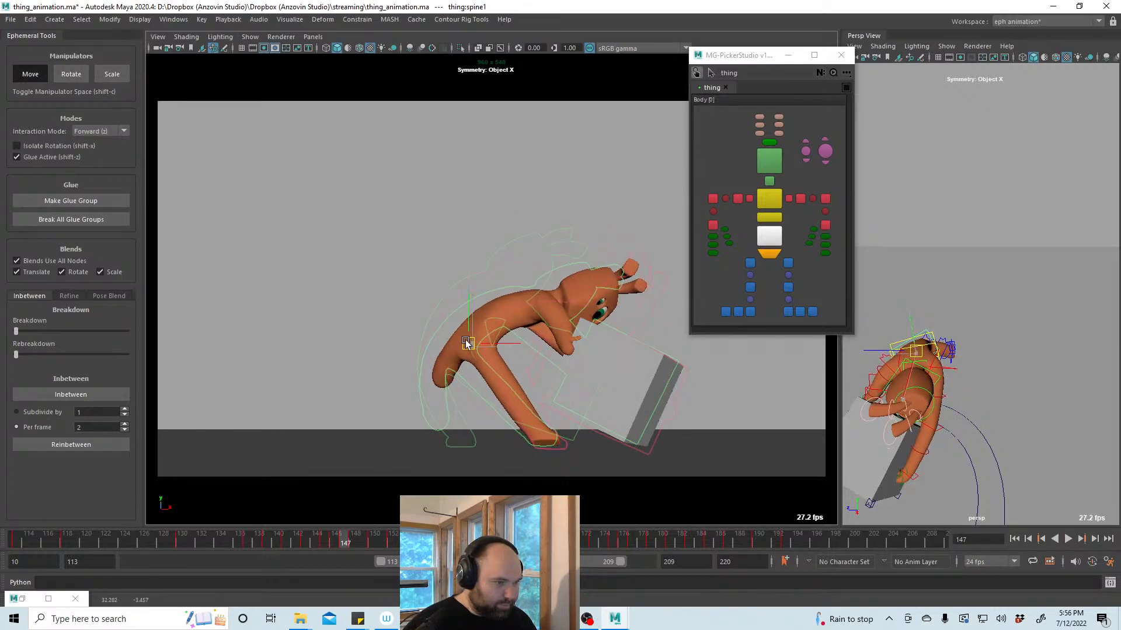
{"action": "left_click_drag", "start_coordinate": [345, 540], "coordinate": [380, 521]}
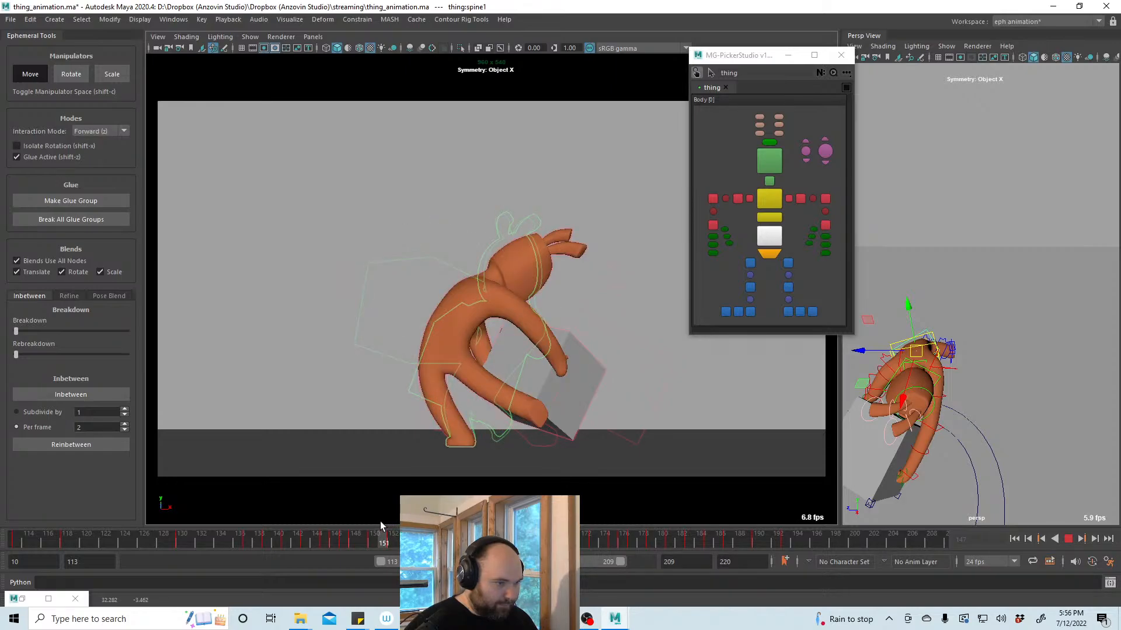
Move the chest toward the box at frame 152 in Default interaction mode and scrub the neighbouring frames
{"action": "left_click", "coordinate": [755, 204]}
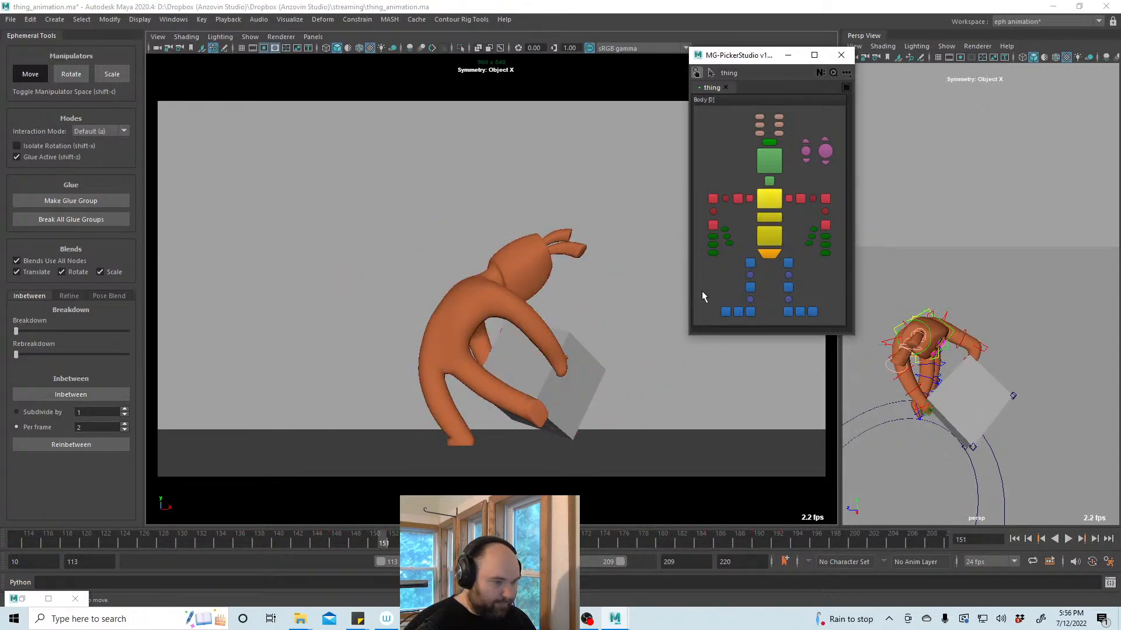
{"action": "left_click", "coordinate": [769, 198]}
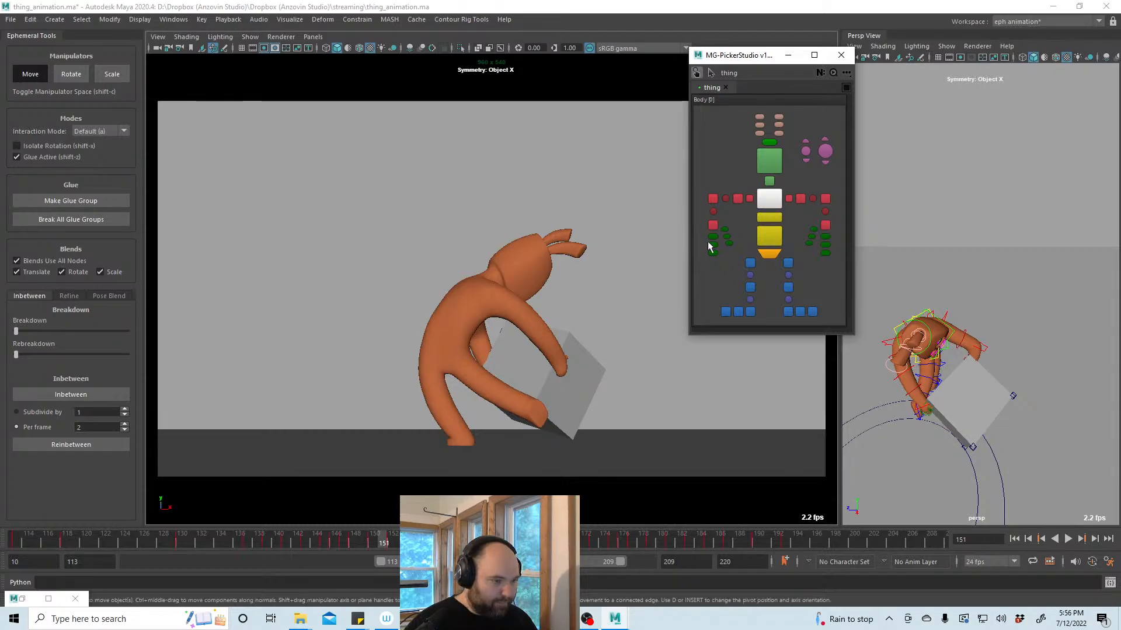
{"action": "left_click", "coordinate": [385, 543]}
{"action": "left_click", "coordinate": [393, 534]}
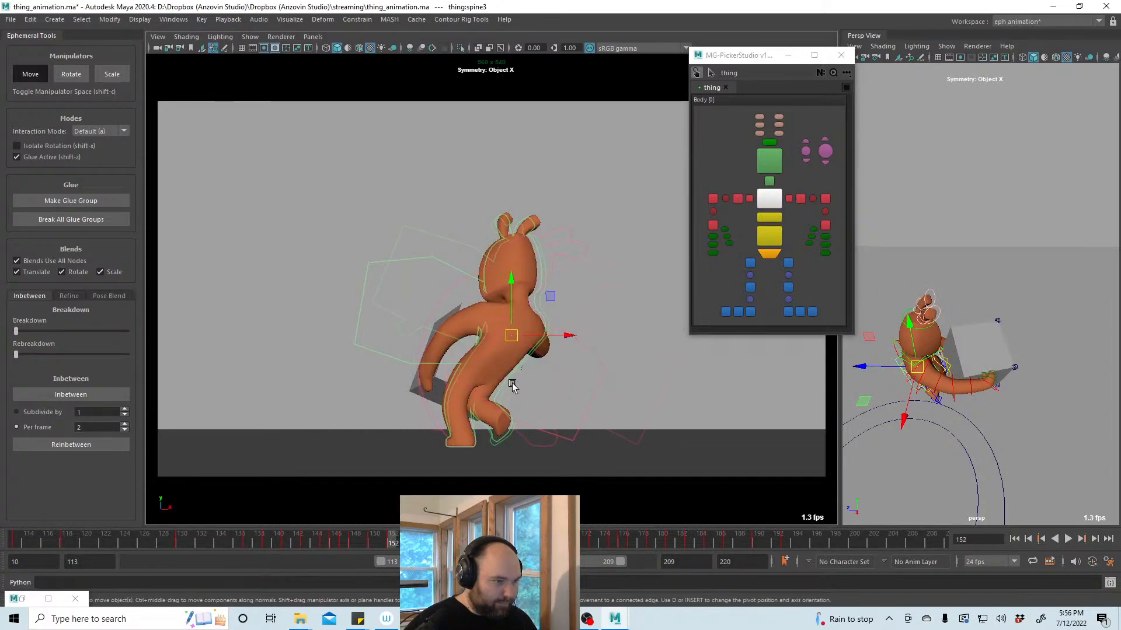
{"action": "left_click_drag", "start_coordinate": [508, 334], "coordinate": [482, 339]}
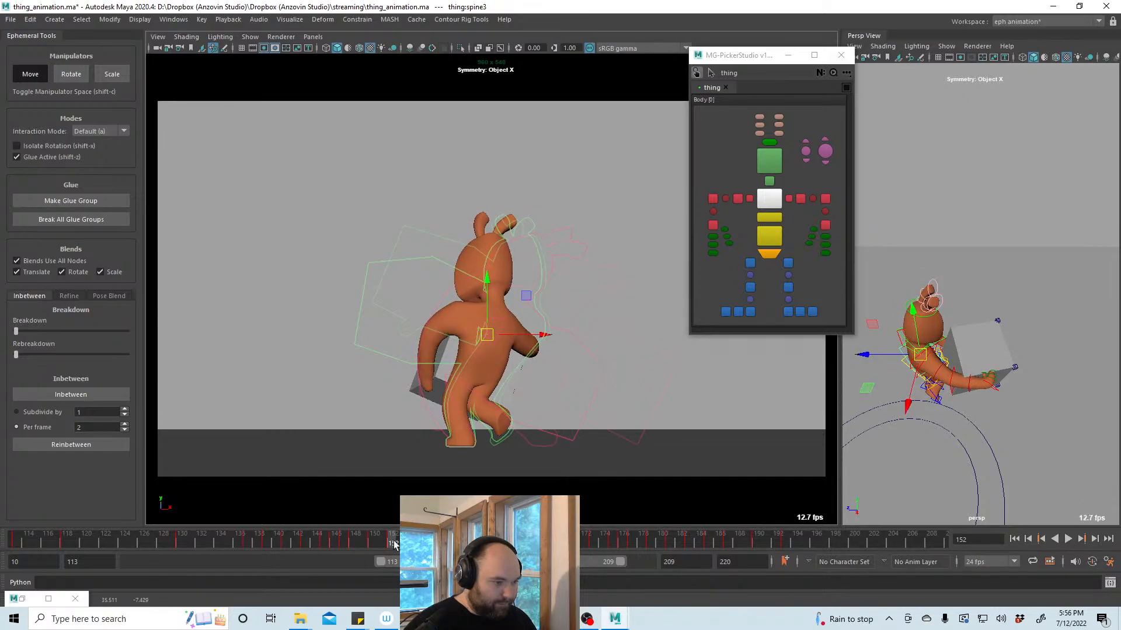
{"action": "key", "text": "alt+v"}
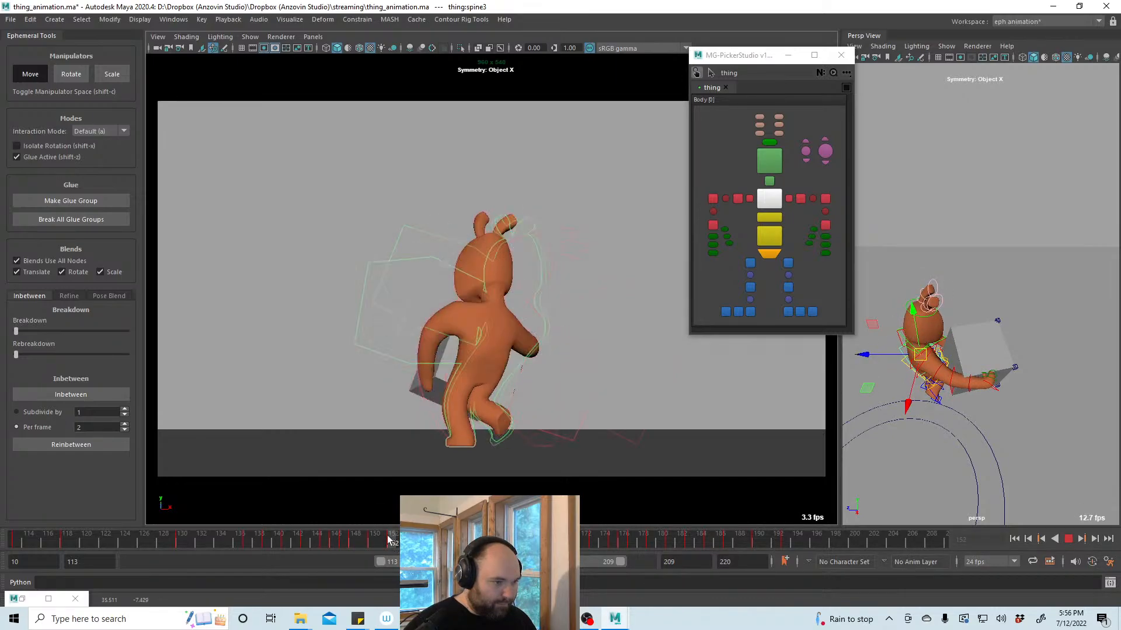
Nudge the lower spine away from the box at frame 152 to realign the hips under the chest
{"action": "left_click", "coordinate": [393, 542]}
{"action": "left_click", "coordinate": [476, 391]}
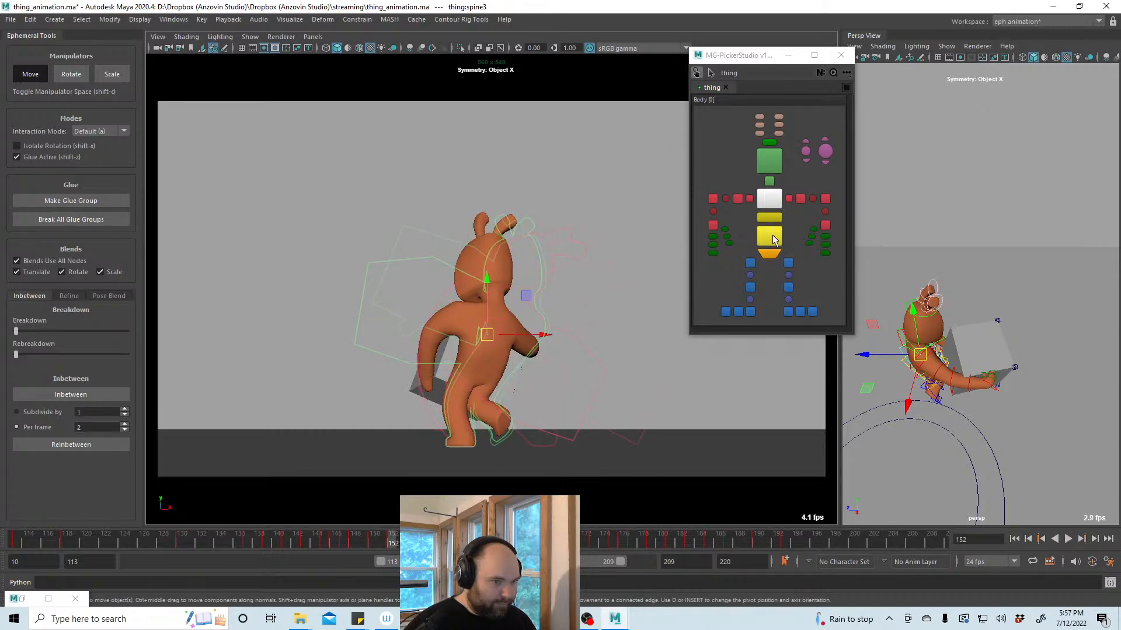
{"action": "left_click_drag", "start_coordinate": [479, 378], "coordinate": [489, 382]}
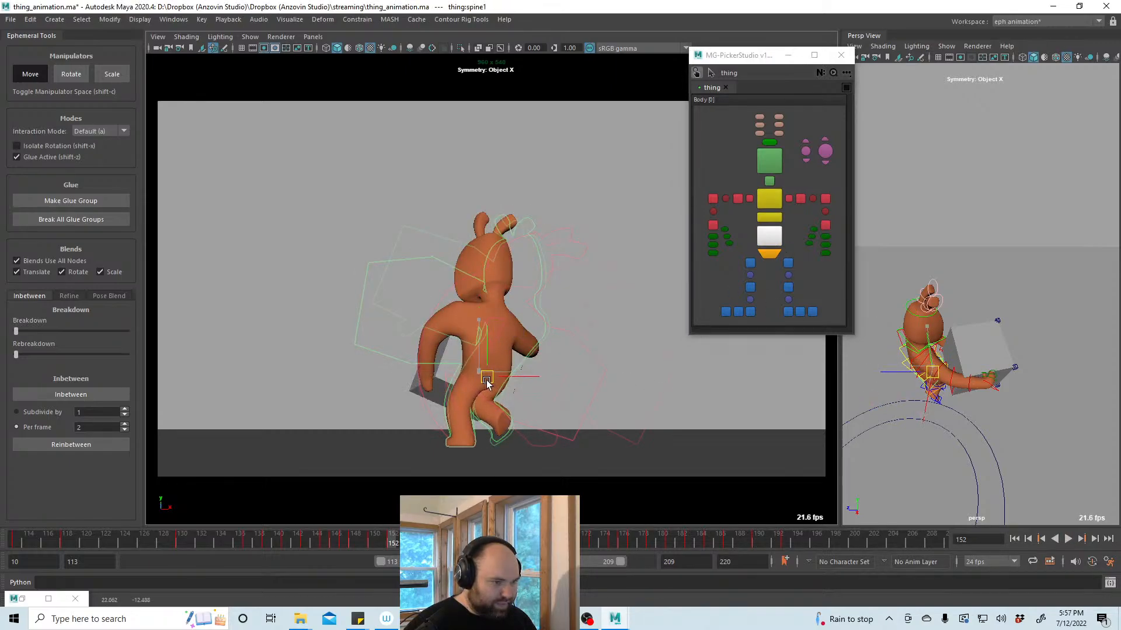
{"action": "key", "text": "alt+v"}
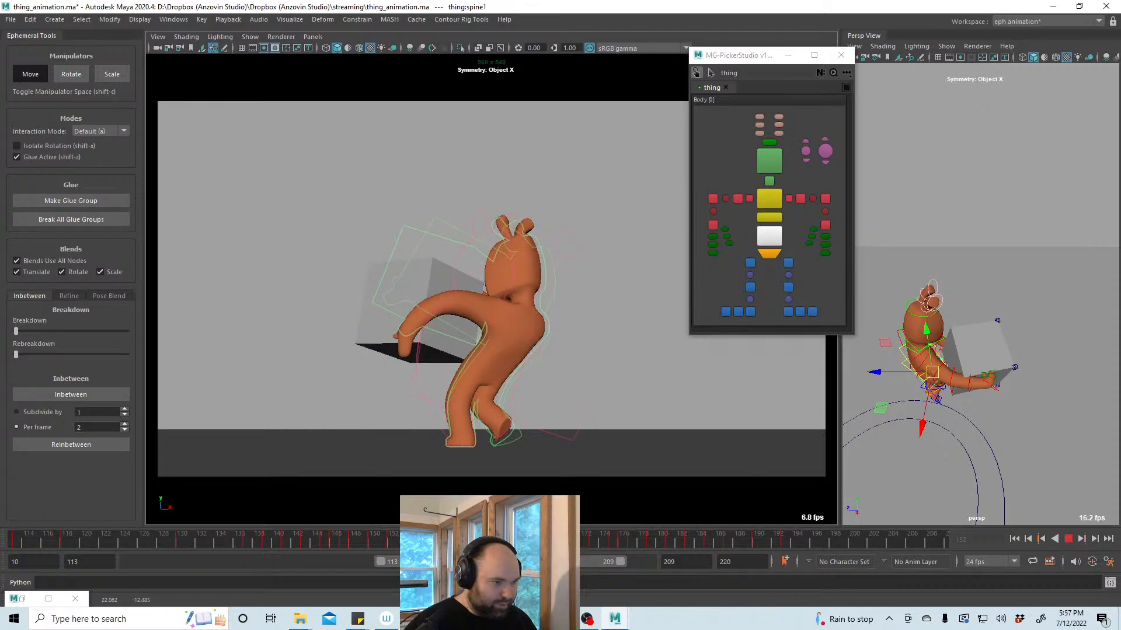
Turn off Blends Use All Nodes, Rebreakdown the lower spine by about a third at frame 154, nudge it and play back the turn
{"action": "left_click_drag", "start_coordinate": [401, 540], "coordinate": [412, 540]}
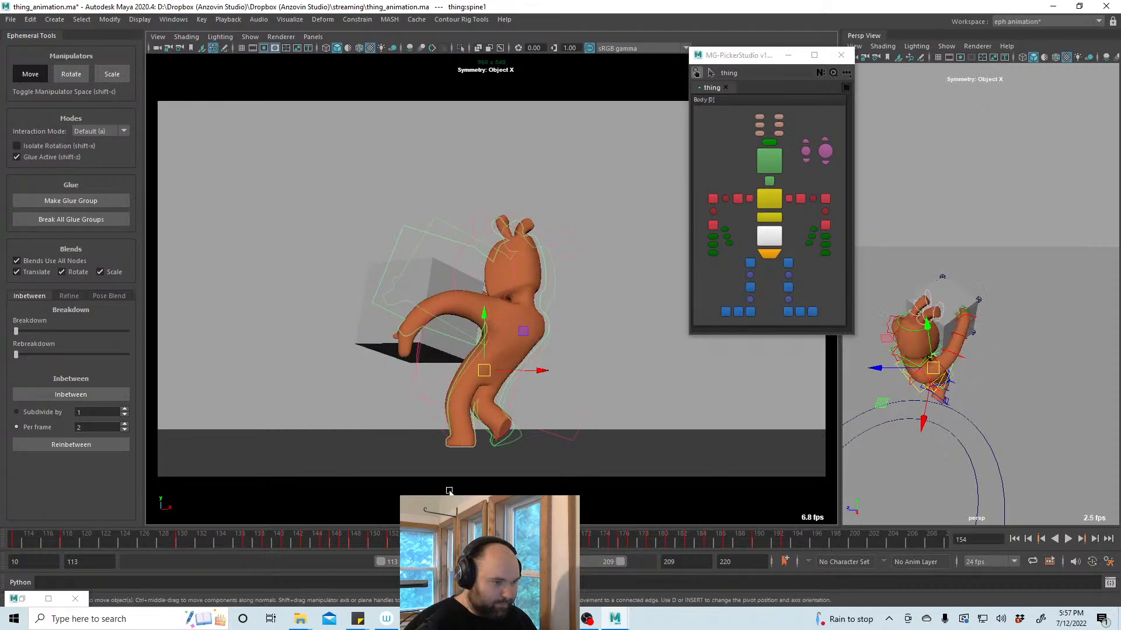
{"action": "left_click", "coordinate": [51, 261]}
{"action": "left_click_drag", "start_coordinate": [16, 355], "coordinate": [55, 355]}
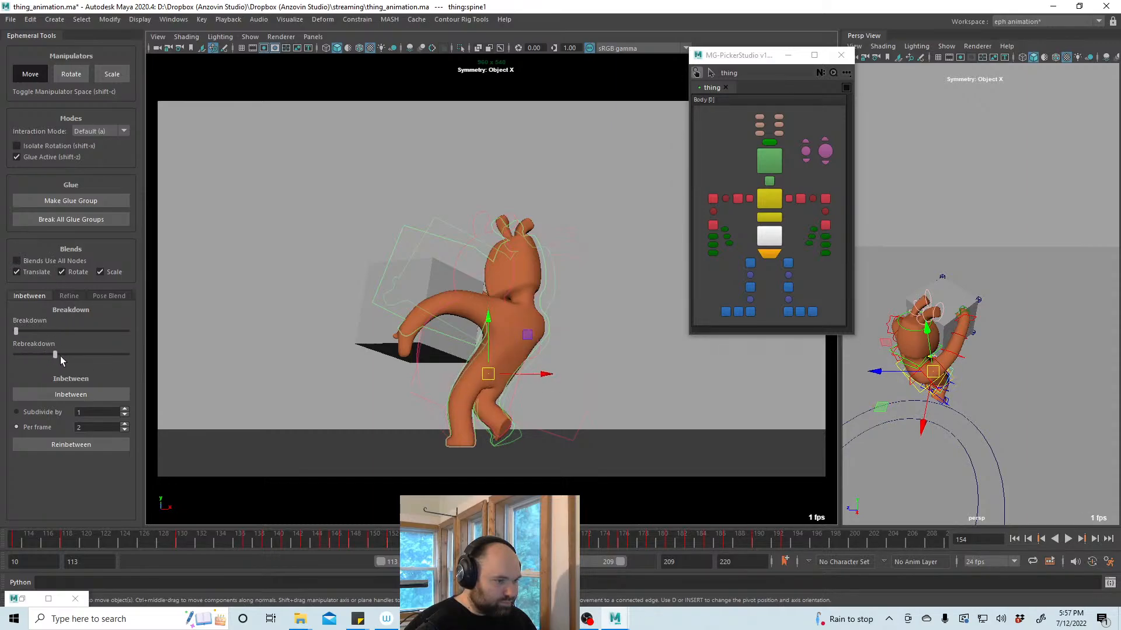
{"action": "left_click_drag", "start_coordinate": [482, 373], "coordinate": [486, 377]}
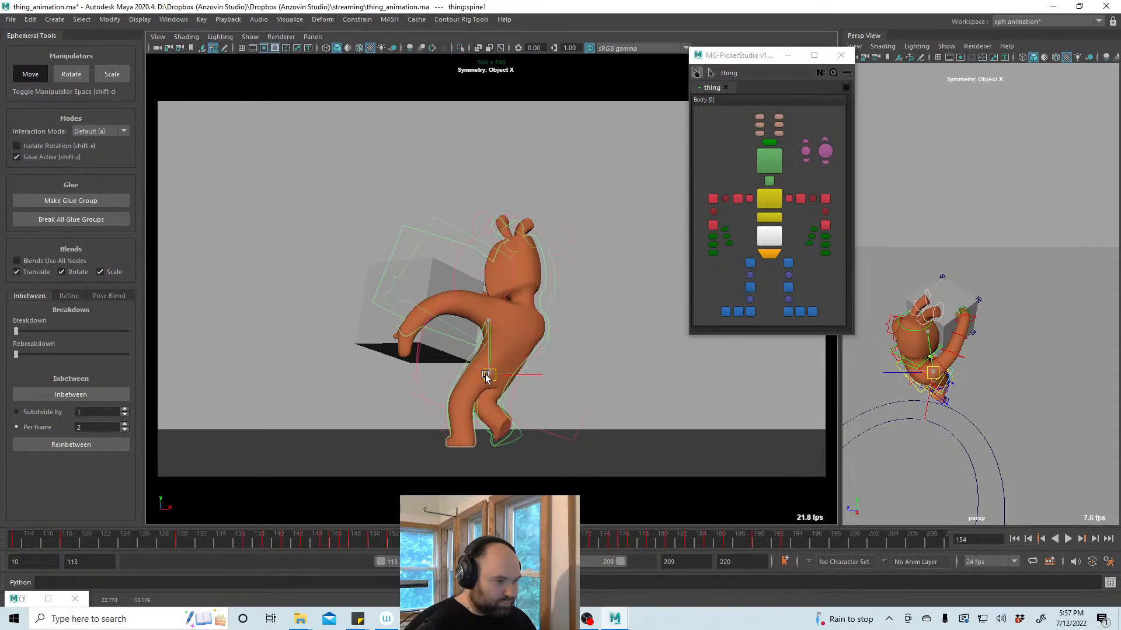
{"action": "key", "text": "alt+v"}
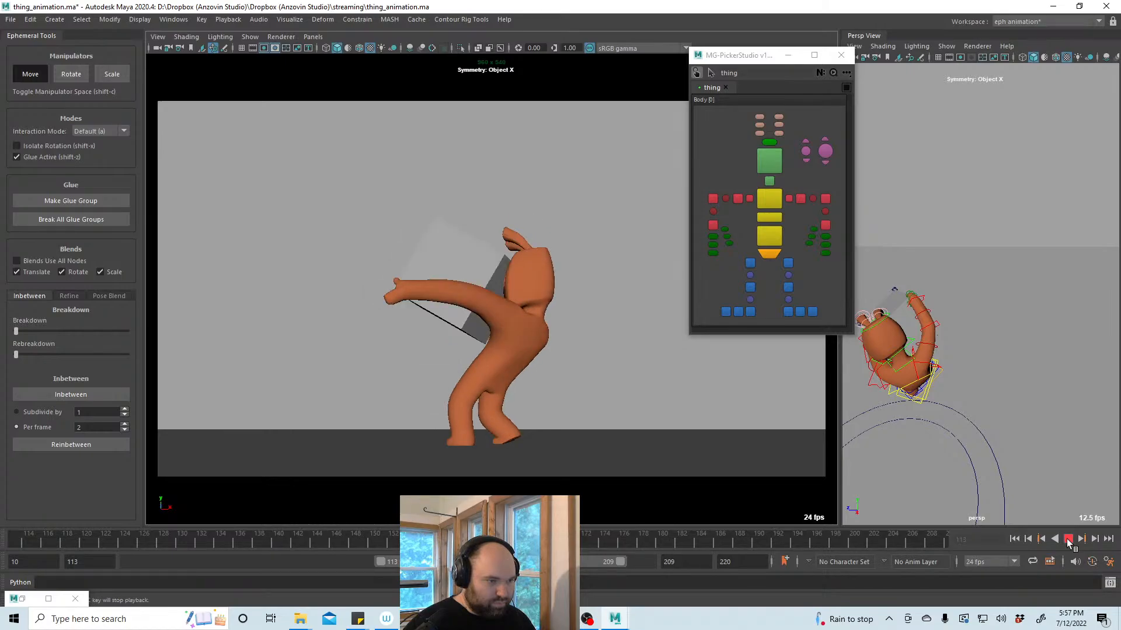
{"action": "left_click", "coordinate": [1067, 538]}
Shift the keys from frame 173 to 197 earlier and play back the animation
{"action": "left_click", "coordinate": [770, 198]}
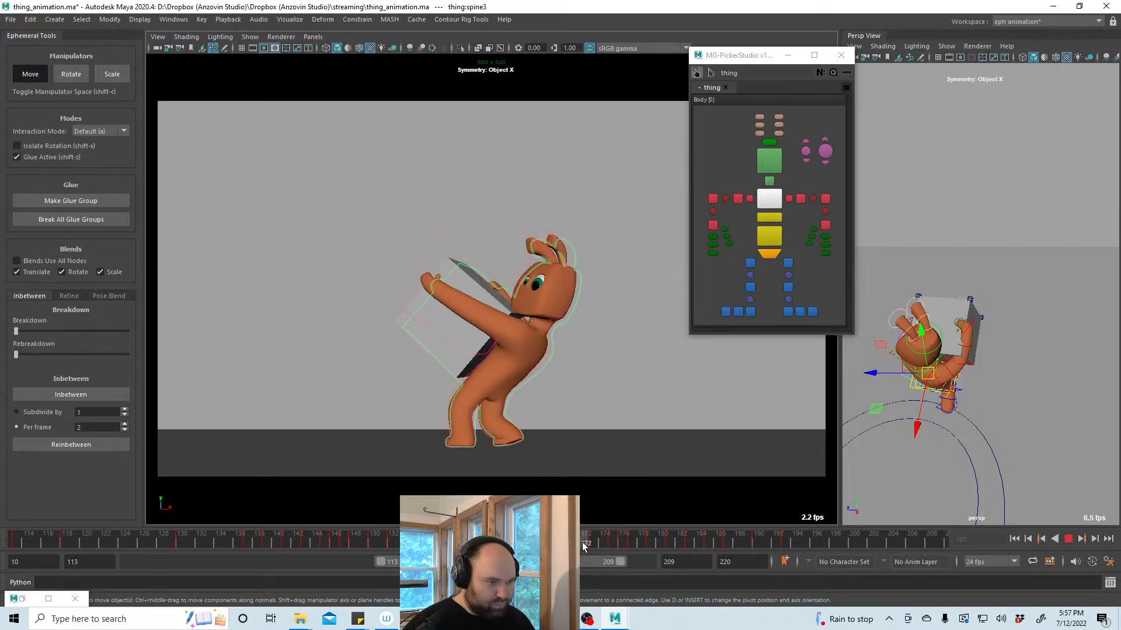
{"action": "left_click_drag", "start_coordinate": [584, 547], "coordinate": [576, 546]}
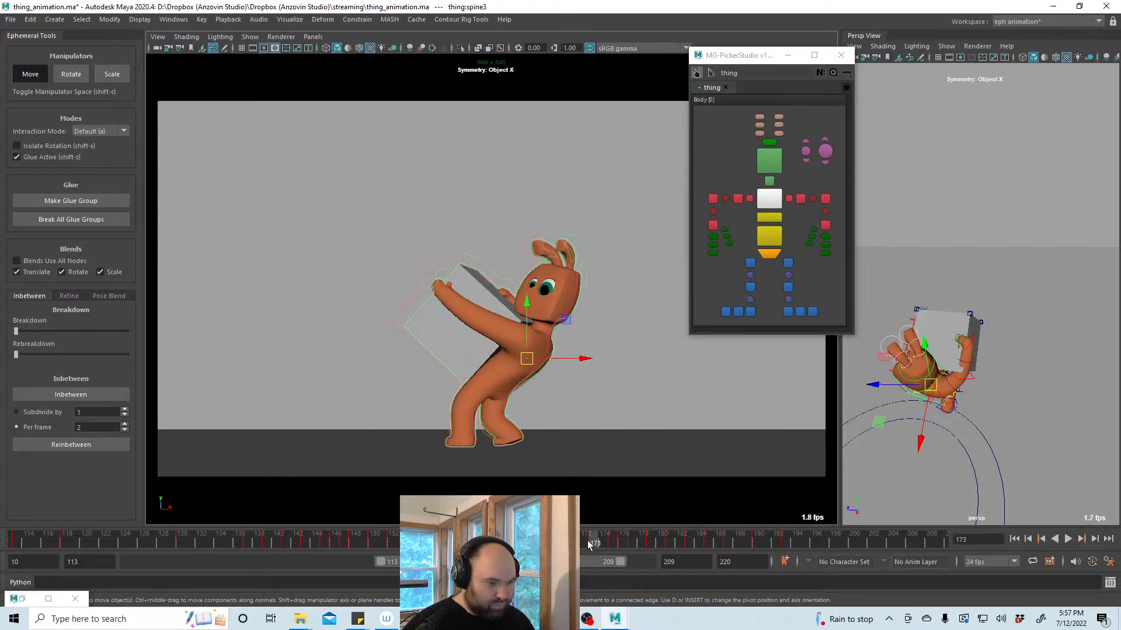
{"action": "left_click_drag", "start_coordinate": [588, 543], "coordinate": [827, 546], "text": "shift"}
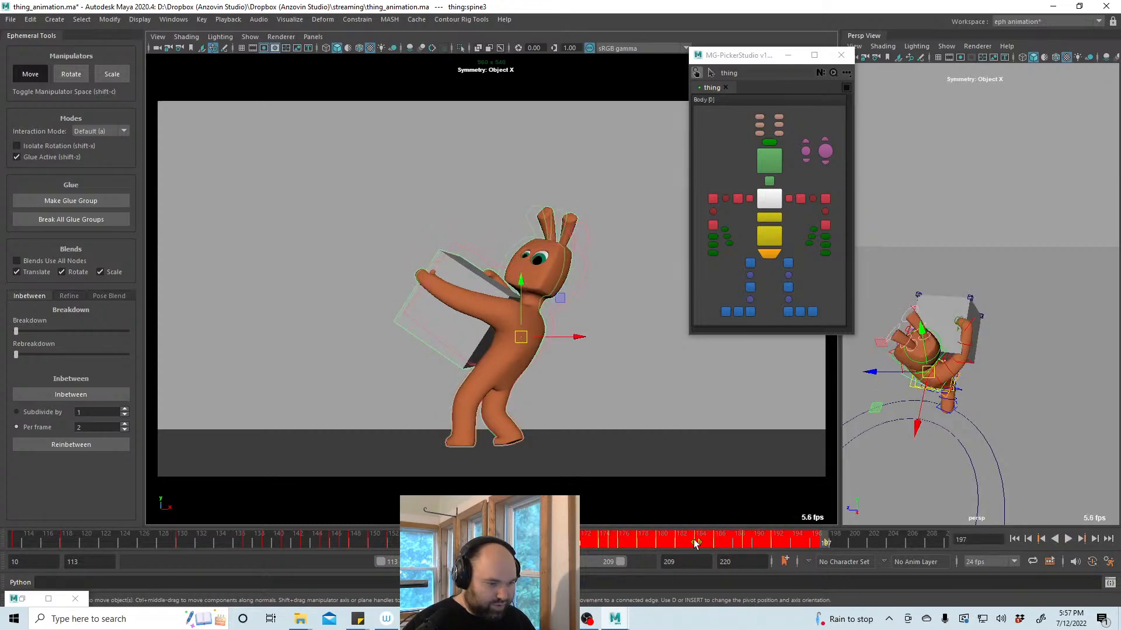
{"action": "key", "text": "alt+v"}
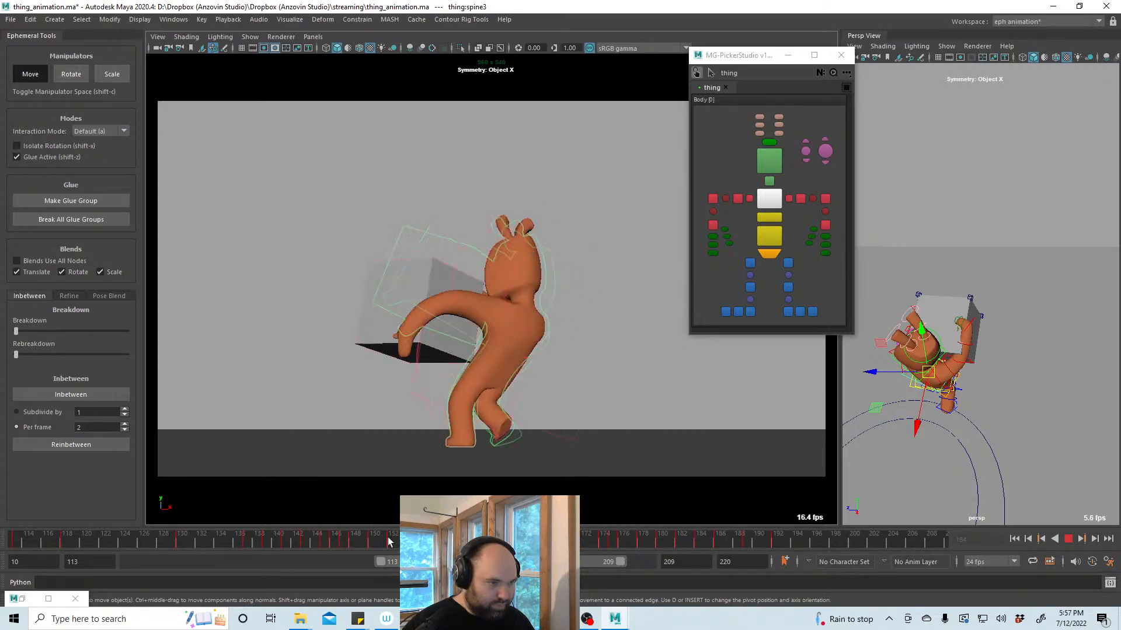
{"action": "key", "text": "alt+v"}
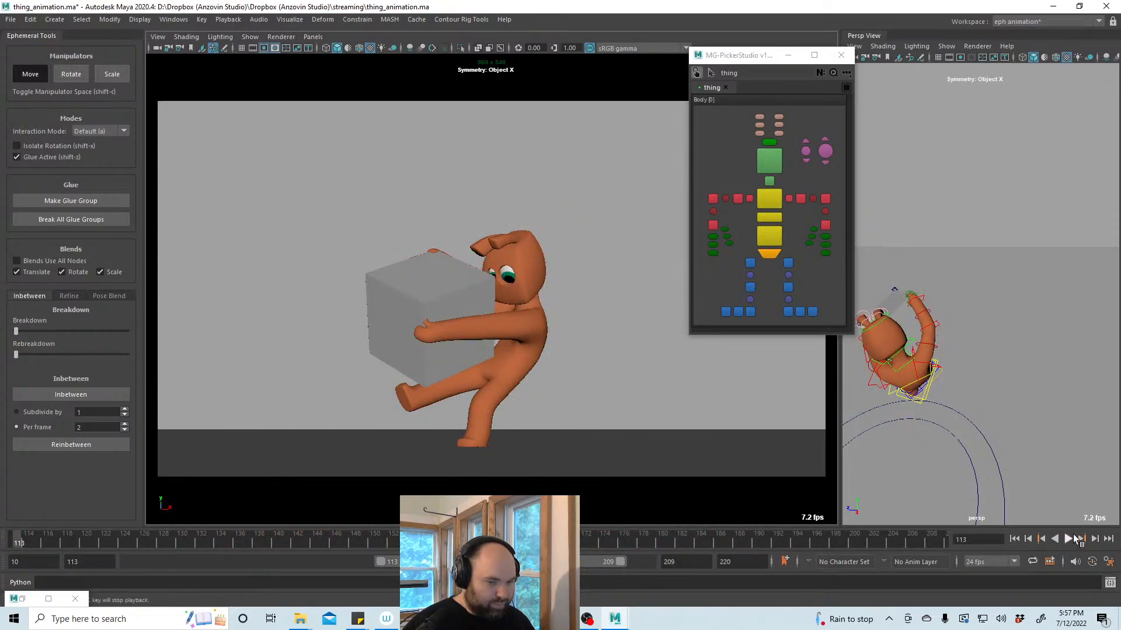
{"action": "left_click", "coordinate": [1068, 538]}
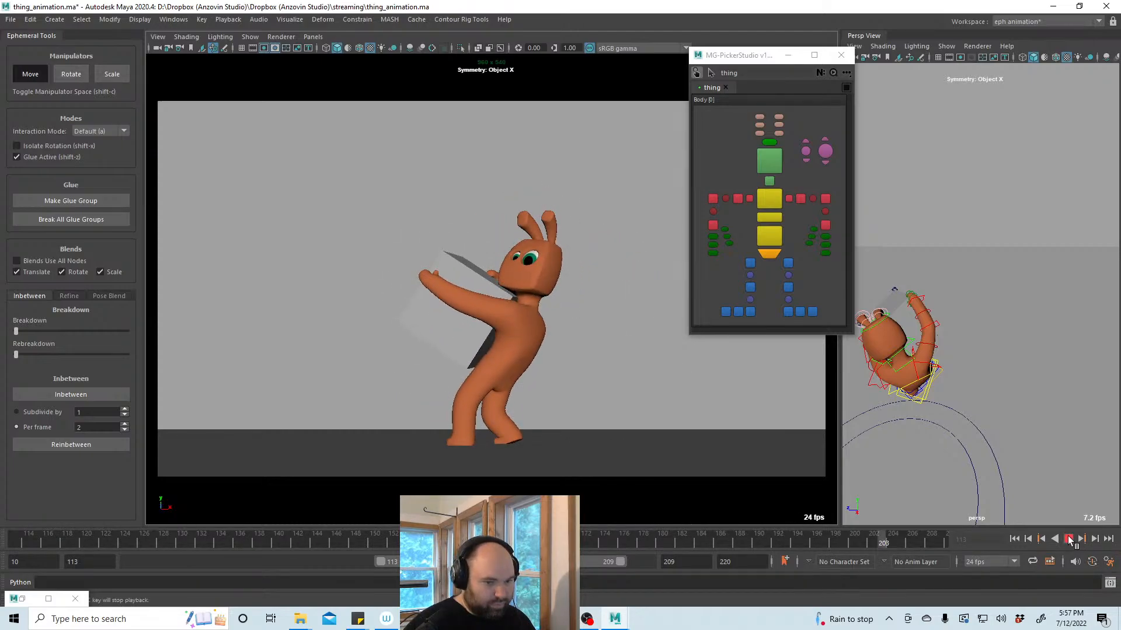
Retime the keys from about frame 173 to 197 once more and scrub back to frame 171
{"action": "left_click", "coordinate": [770, 198]}
{"action": "left_click", "coordinate": [587, 544]}
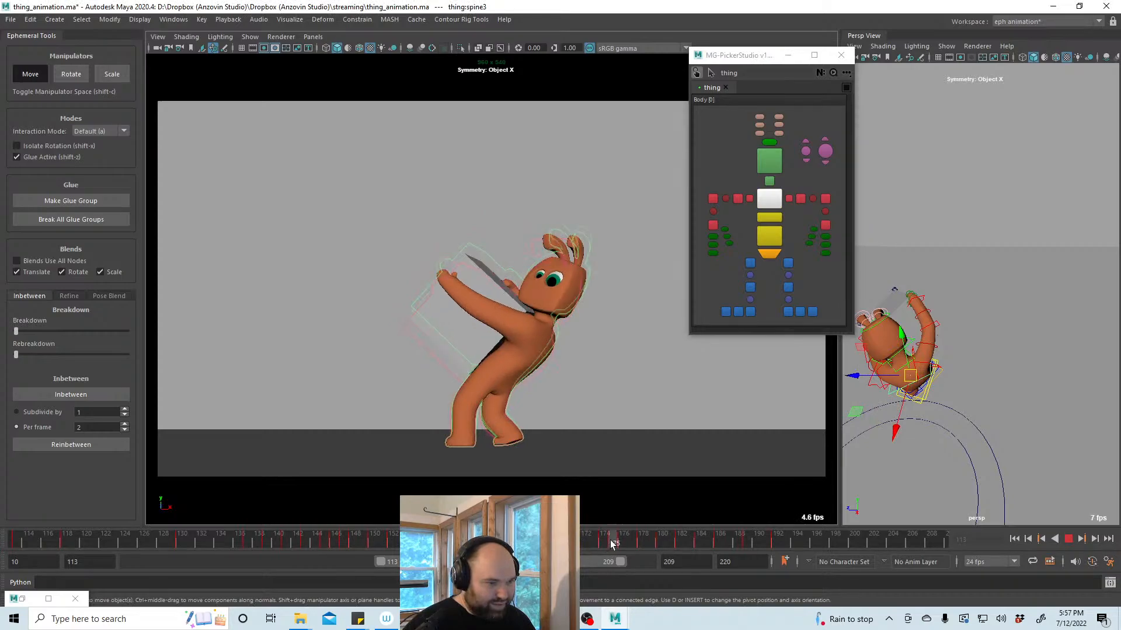
{"action": "left_click_drag", "start_coordinate": [586, 544], "coordinate": [826, 543], "text": "shift"}
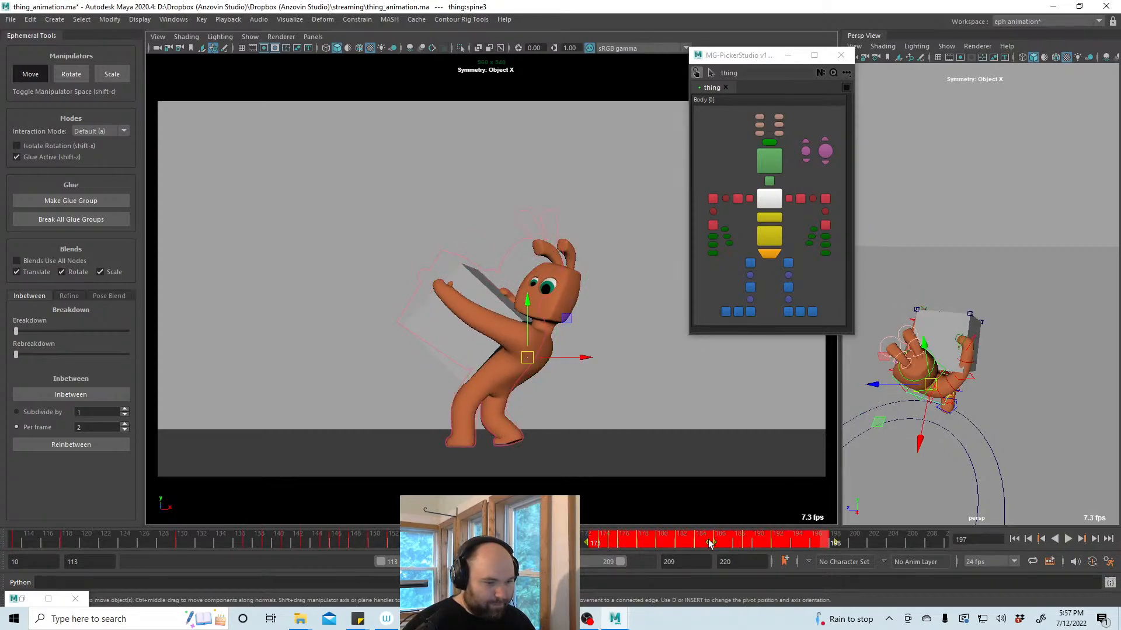
{"action": "left_click", "coordinate": [580, 544]}
{"action": "key", "text": "alt+v"}
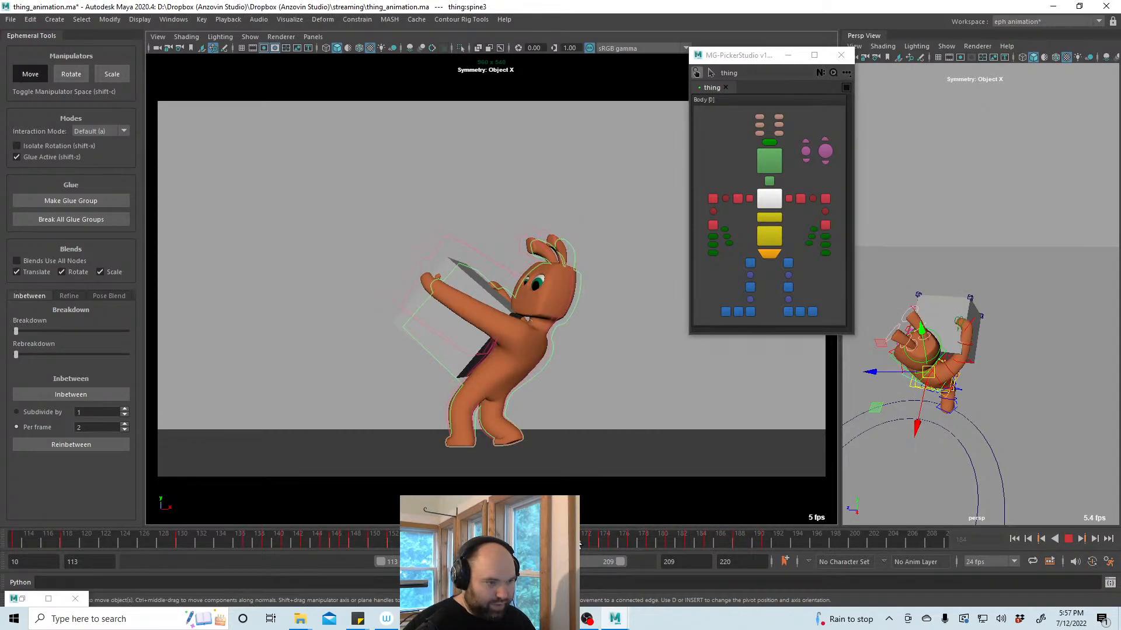
Delete the key at frame 171, retime the keys from about frame 172 to 196, and scrub to frame 114
{"action": "right_click", "coordinate": [579, 544]}
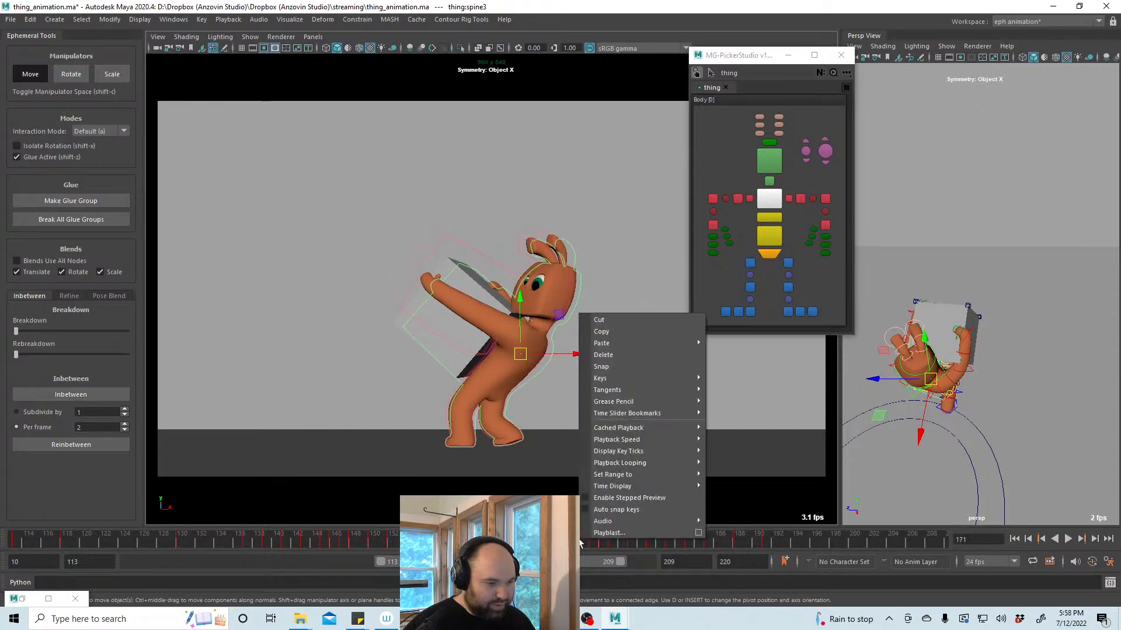
{"action": "left_click", "coordinate": [625, 355]}
{"action": "left_click_drag", "start_coordinate": [817, 542], "coordinate": [588, 540], "text": "shift"}
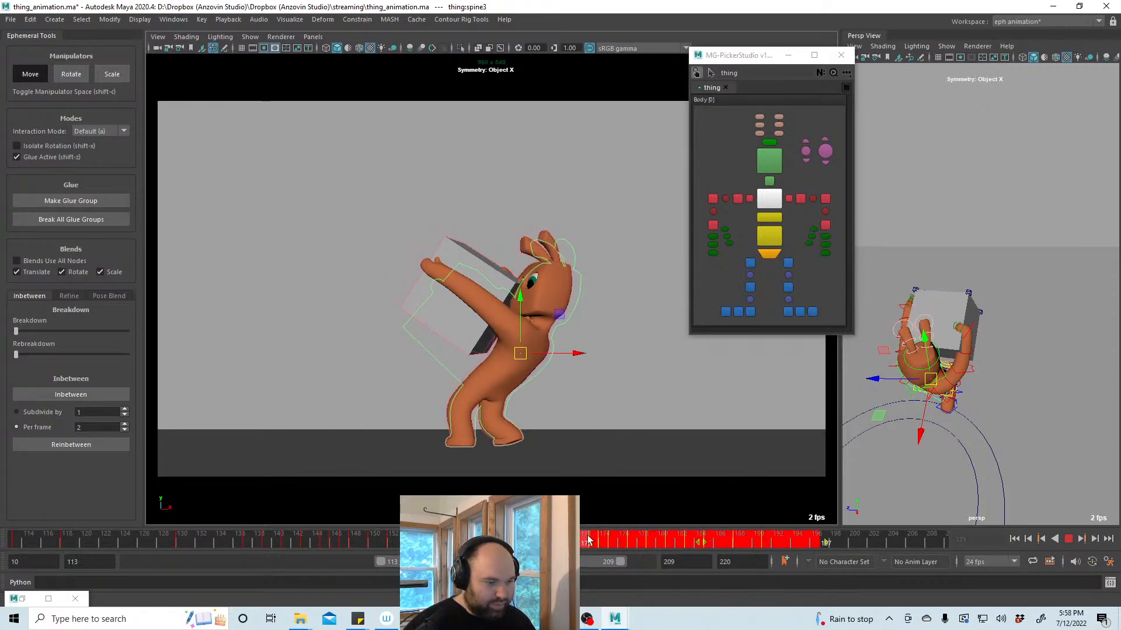
{"action": "left_click_drag", "start_coordinate": [315, 542], "coordinate": [28, 542]}
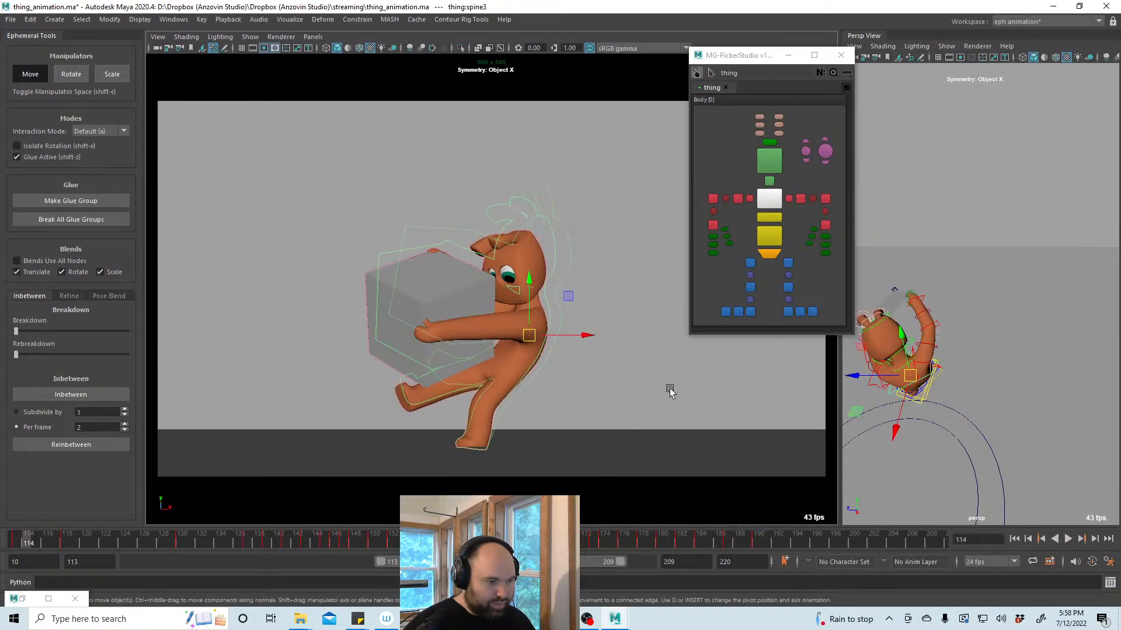
Clear the selection and play back the animation through the end of the turn
{"action": "left_click", "coordinate": [754, 400]}
{"action": "left_click", "coordinate": [1067, 539]}
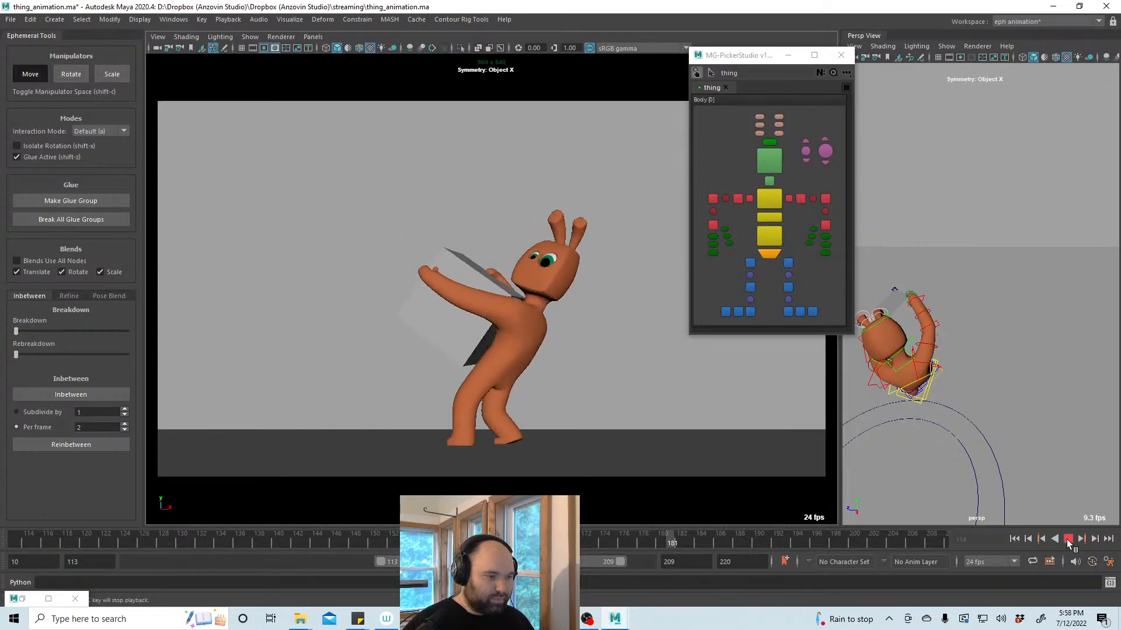
{"action": "left_click", "coordinate": [1066, 540]}
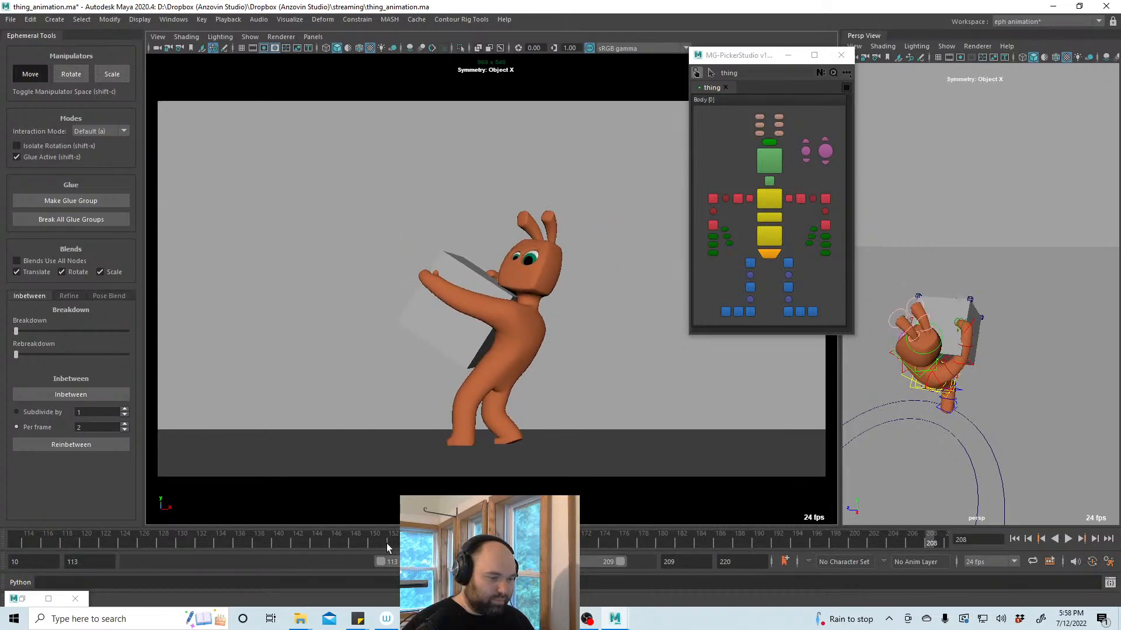
Extend the playback range back to start at frame 30 and play the animation through from there
{"action": "left_click_drag", "start_coordinate": [103, 539], "coordinate": [20, 539]}
{"action": "left_click_drag", "start_coordinate": [381, 561], "coordinate": [167, 564]}
{"action": "key", "text": "alt+v"}
{"action": "left_click_drag", "start_coordinate": [28, 544], "coordinate": [14, 543]}
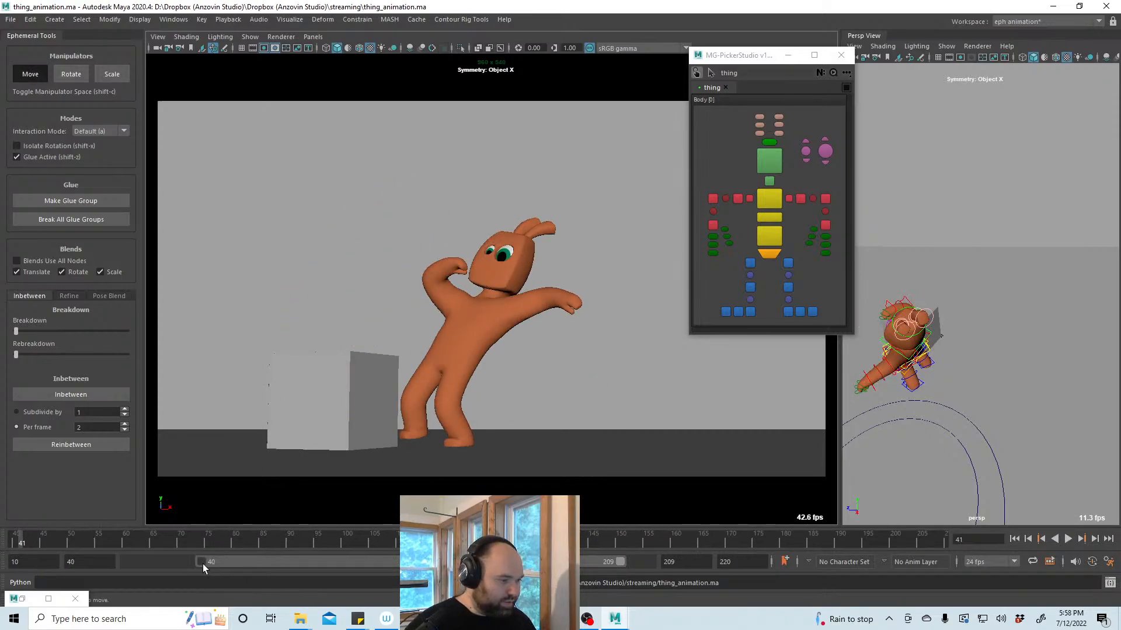
{"action": "left_click_drag", "start_coordinate": [202, 564], "coordinate": [175, 563]}
{"action": "left_click_drag", "start_coordinate": [157, 540], "coordinate": [15, 538]}
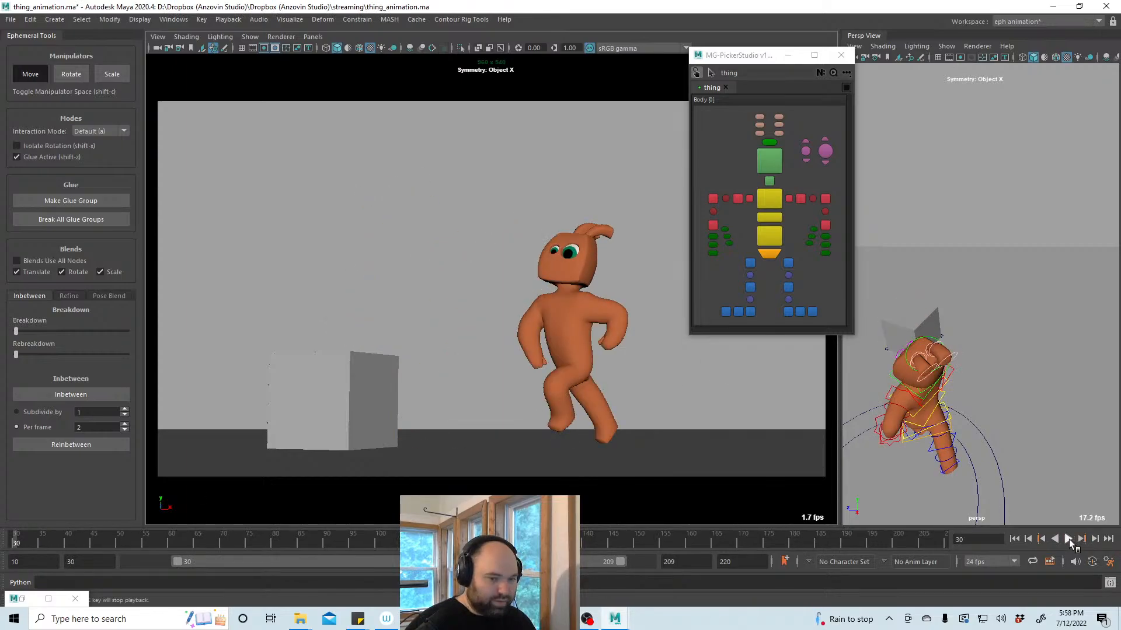
{"action": "left_click", "coordinate": [1068, 539]}
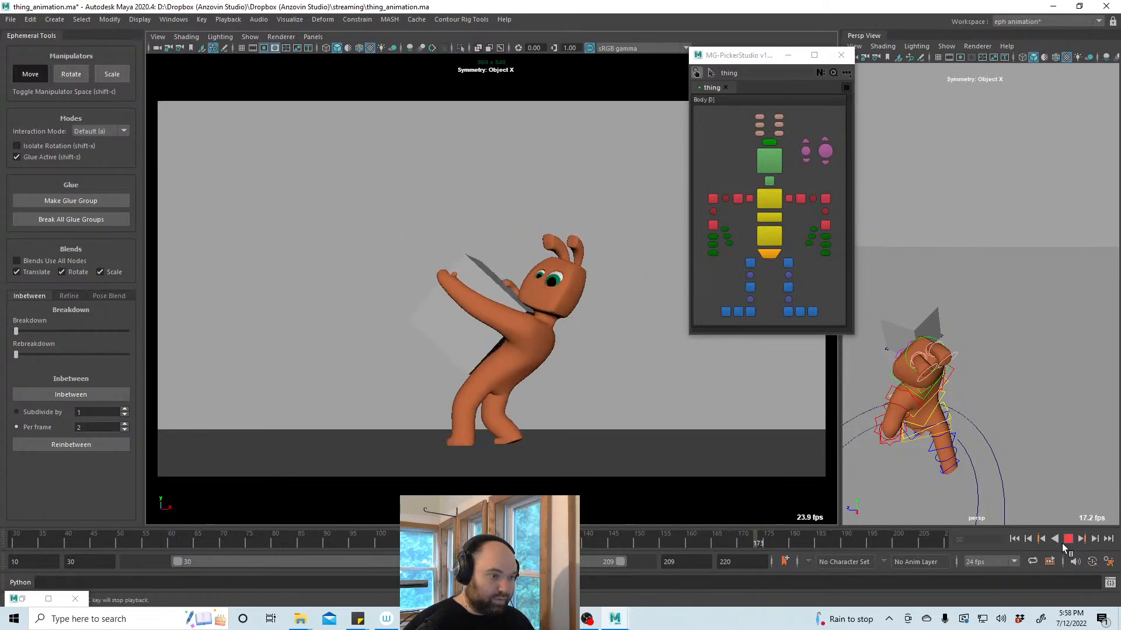
{"action": "key", "text": "Escape"}
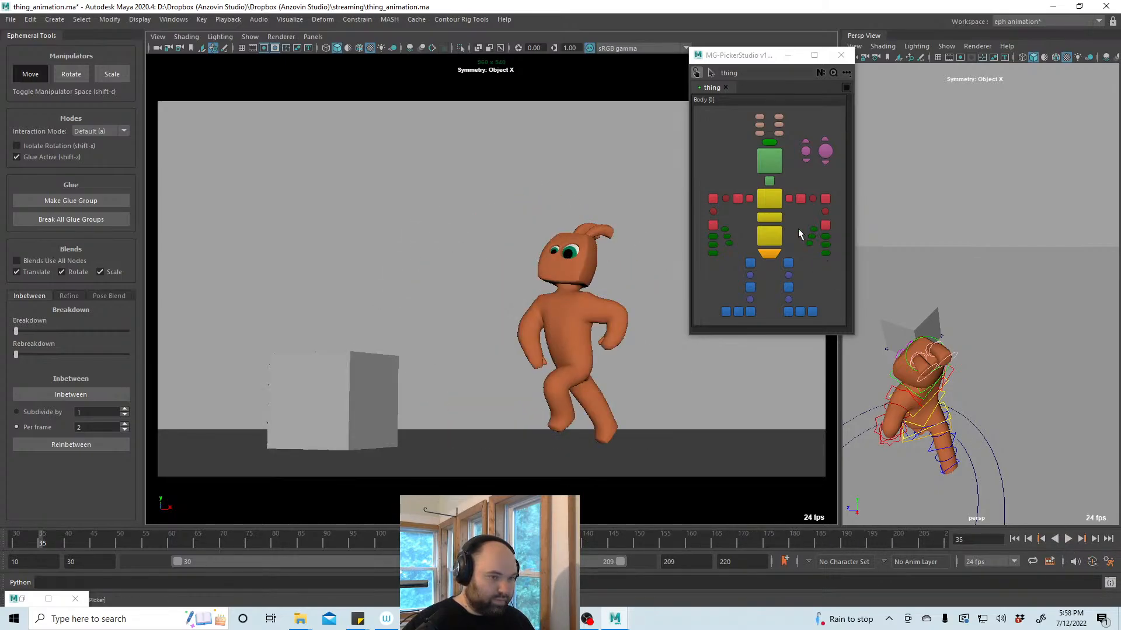
Select the upper spine control, scrub to frame 111 and narrow the playback range to frames 71–204
{"action": "left_click", "coordinate": [769, 199]}
{"action": "key", "text": "alt+v"}
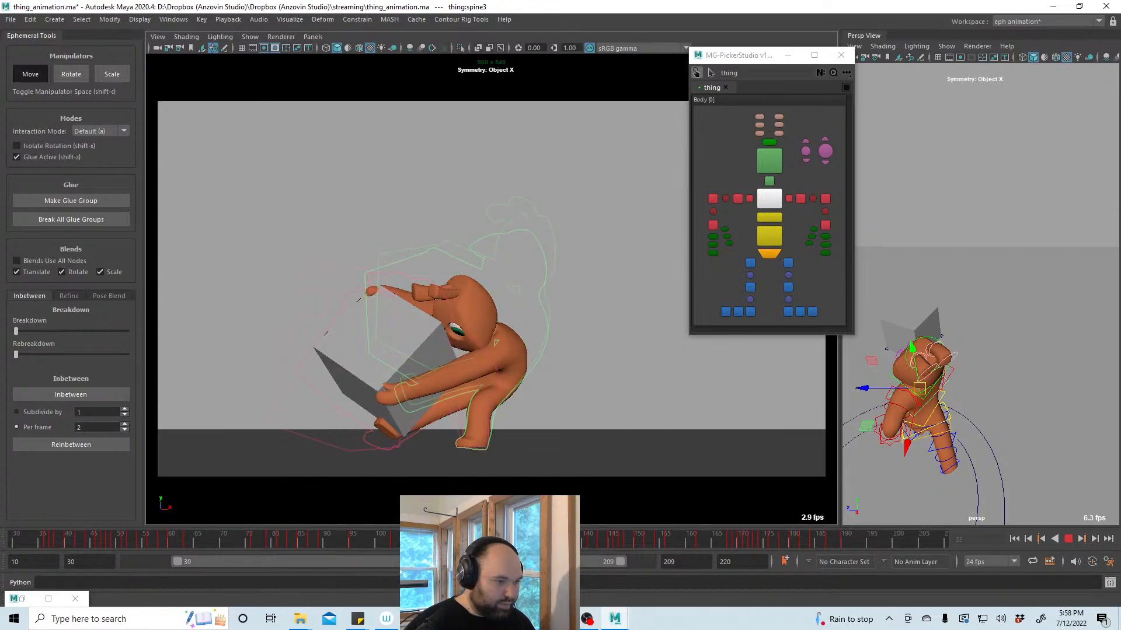
{"action": "key", "text": "Escape"}
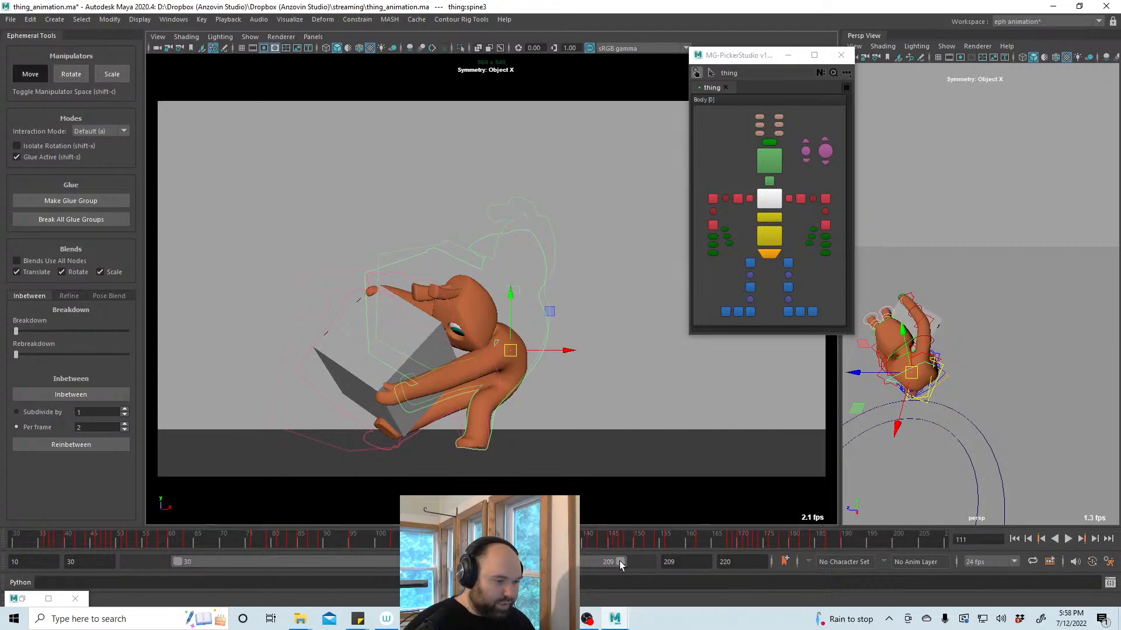
{"action": "left_click_drag", "start_coordinate": [620, 562], "coordinate": [608, 561]}
{"action": "left_click_drag", "start_coordinate": [206, 563], "coordinate": [283, 563]}
Use Pose Bias to pull the box toward its previous pose at frame 111 and more lightly at frame 110
{"action": "left_click", "coordinate": [400, 350]}
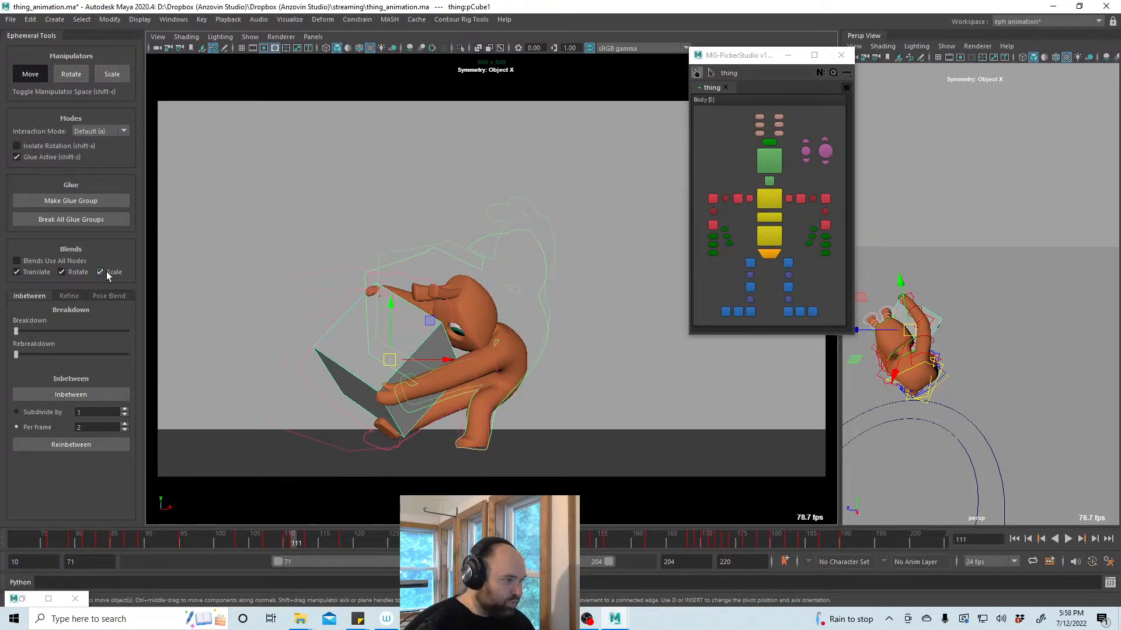
{"action": "left_click", "coordinate": [72, 296]}
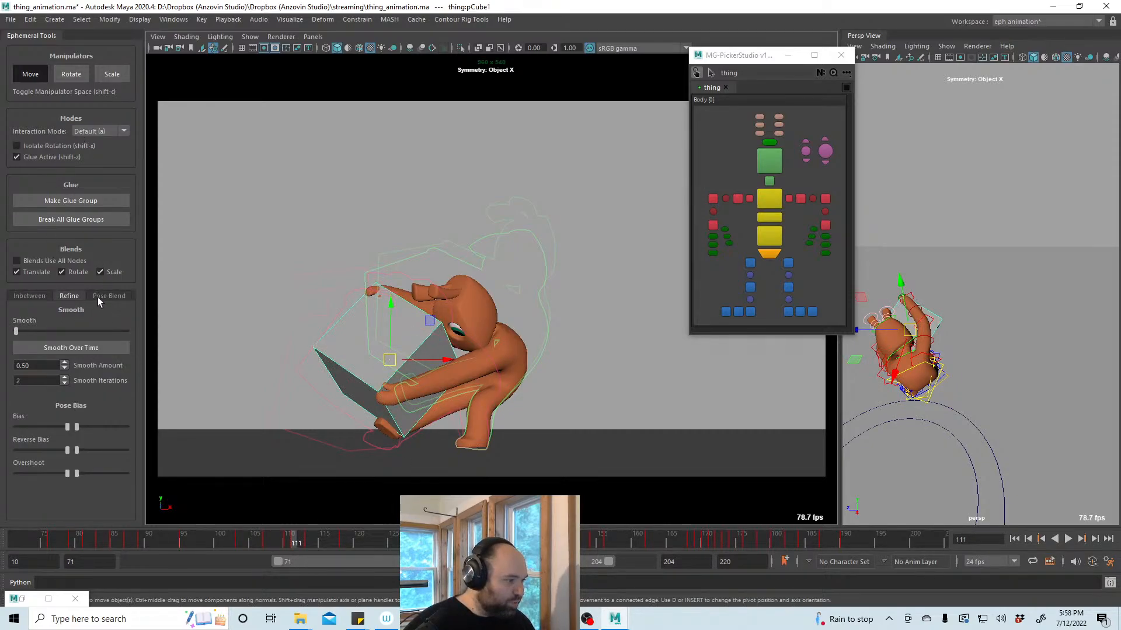
{"action": "left_click_drag", "start_coordinate": [67, 428], "coordinate": [26, 429]}
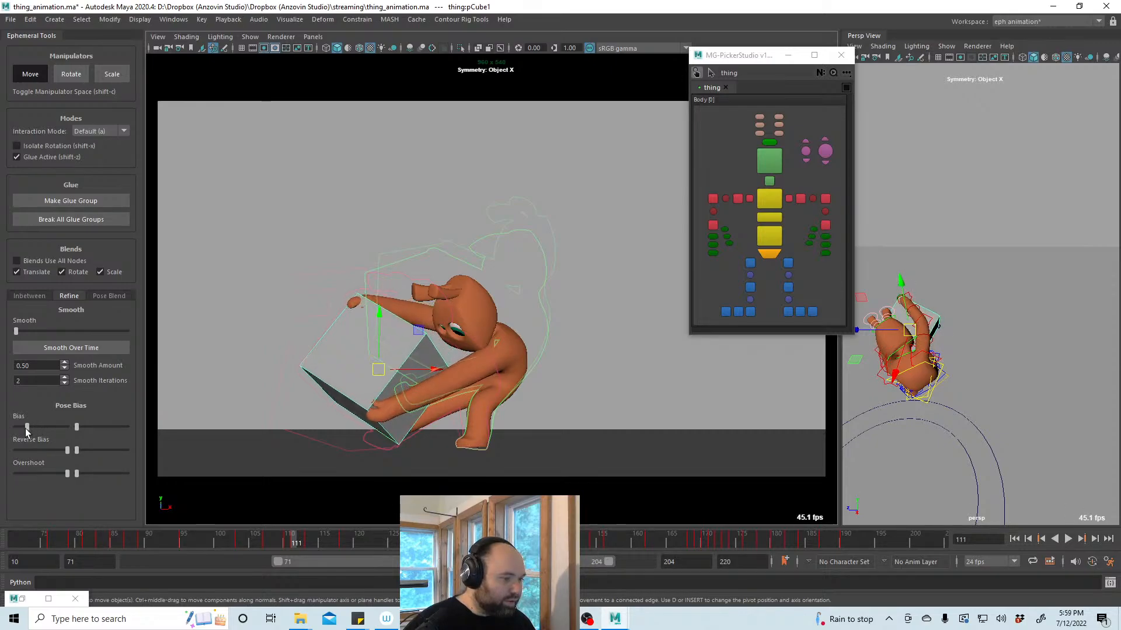
{"action": "mouse_move", "coordinate": [289, 544]}
{"action": "left_mouse_down"}
{"action": "mouse_move", "coordinate": [314, 544]}
{"action": "mouse_move", "coordinate": [276, 545]}
{"action": "mouse_move", "coordinate": [289, 544]}
{"action": "left_mouse_up"}
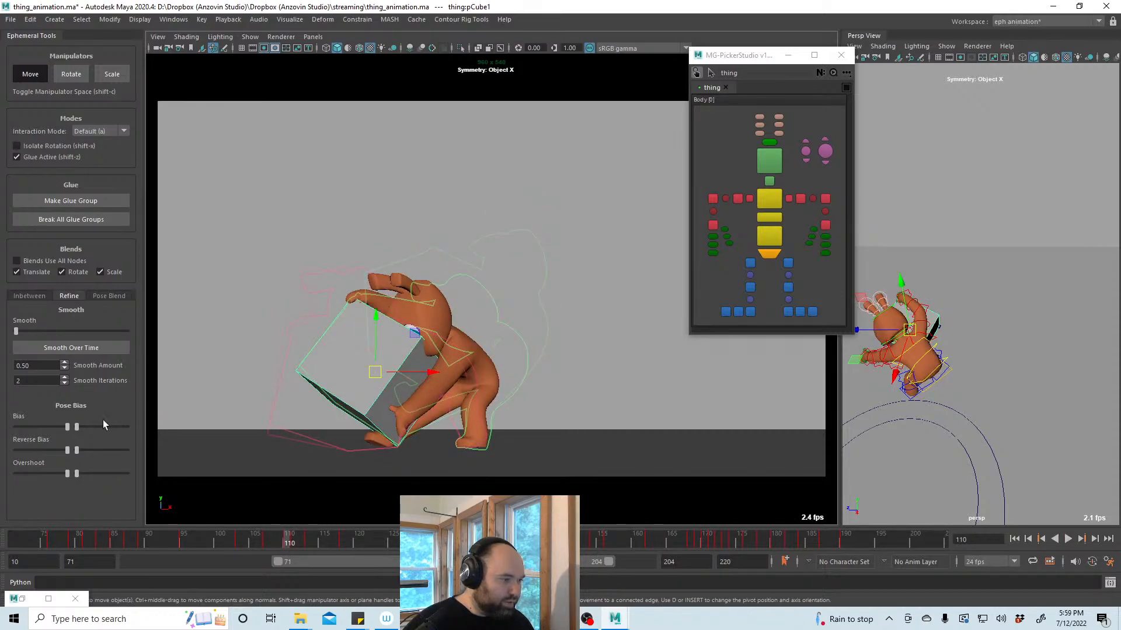
{"action": "left_click_drag", "start_coordinate": [66, 427], "coordinate": [45, 427]}
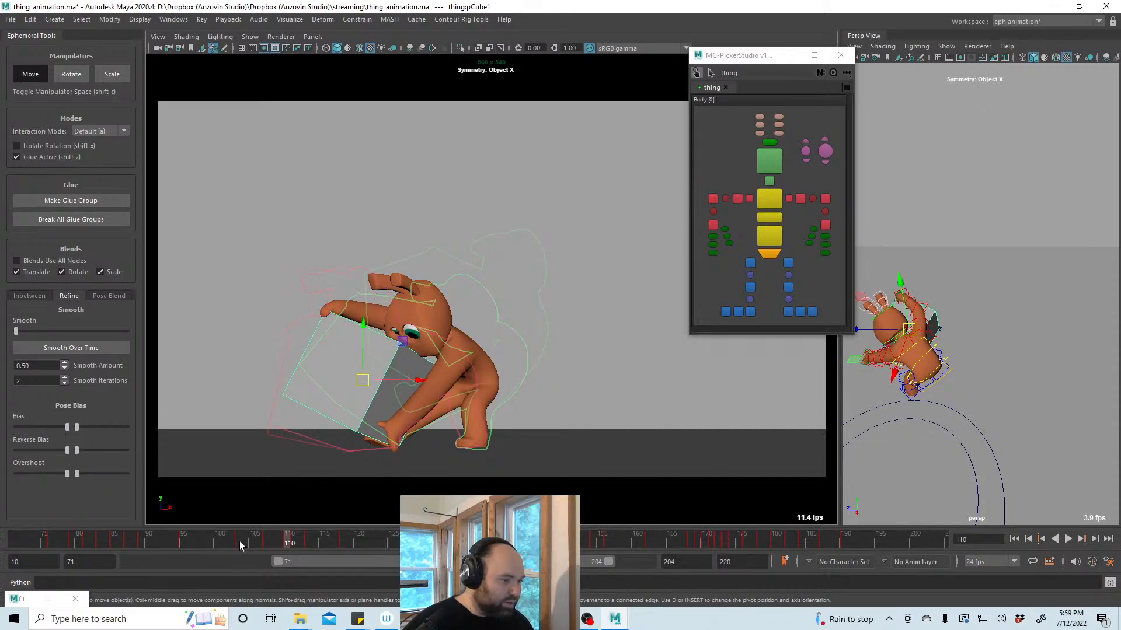
Move the box slightly up and away from the chest at frame 118, scrub through the turn and play it back
{"action": "left_click_drag", "start_coordinate": [240, 544], "coordinate": [346, 541]}
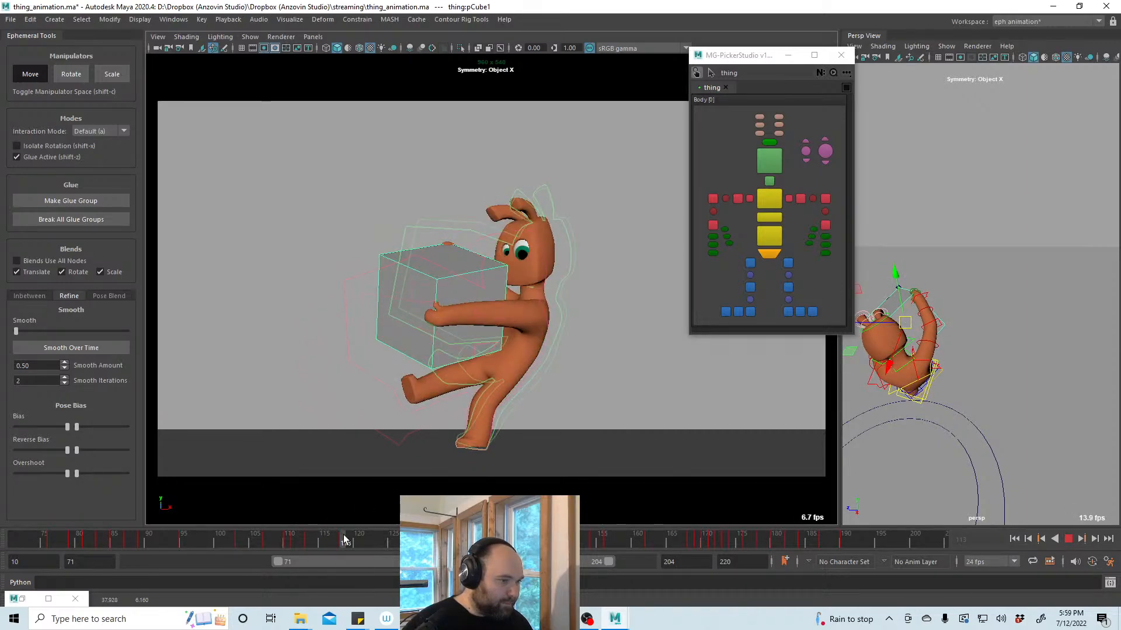
{"action": "left_click_drag", "start_coordinate": [442, 304], "coordinate": [434, 296]}
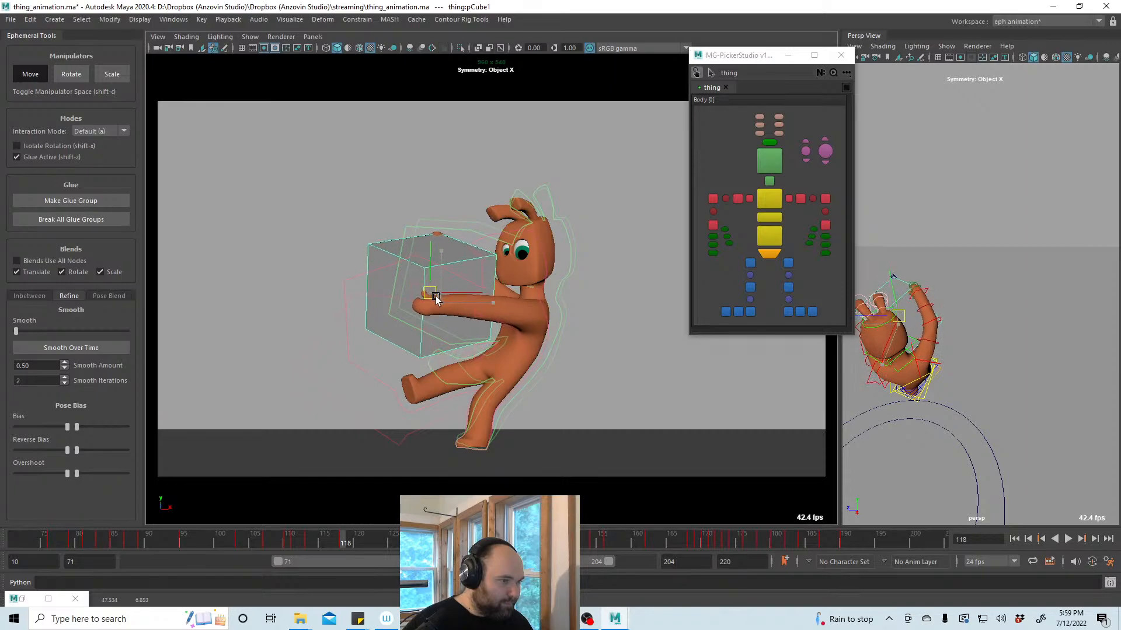
{"action": "key", "text": "alt+v"}
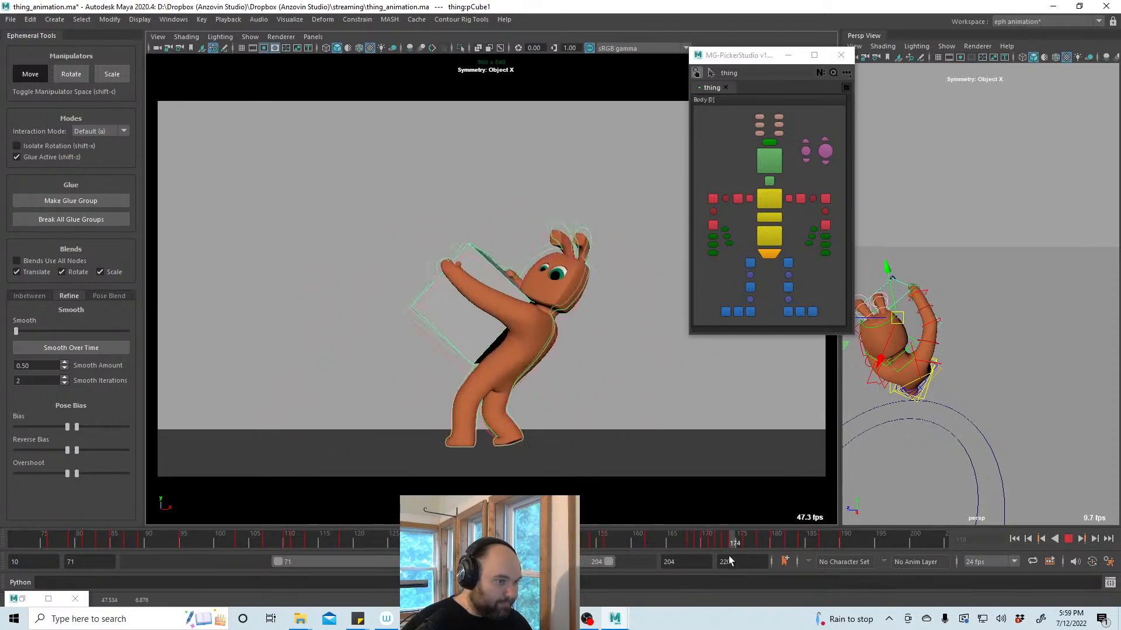
{"action": "left_click", "coordinate": [1068, 539]}
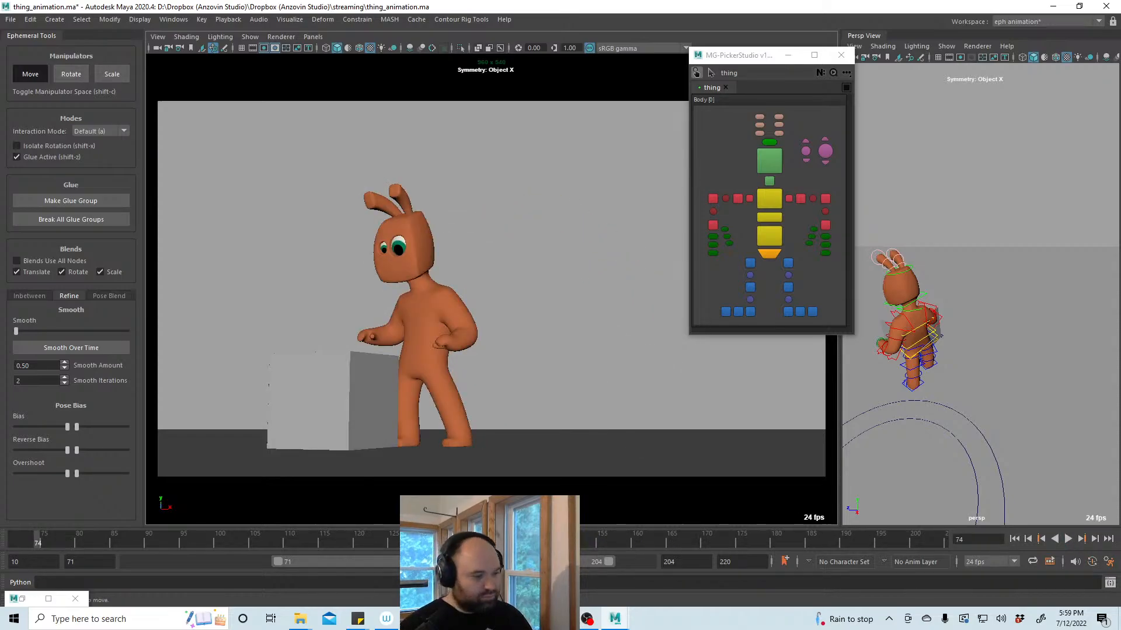
Extend the playback range back to start at frame 18 and review the animation
{"action": "key", "text": "alt+v"}
{"action": "left_click_drag", "start_coordinate": [281, 558], "coordinate": [149, 558]}
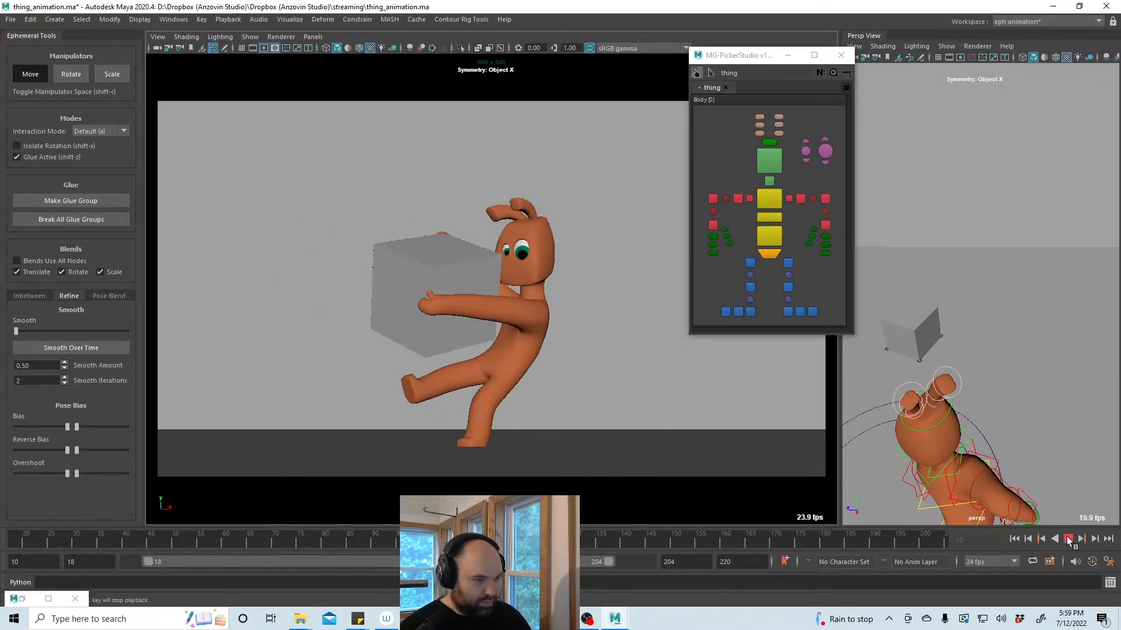
{"action": "left_click", "coordinate": [1068, 540]}
Select the box and nudge it slightly up and toward the chest at frame 130
{"action": "left_click", "coordinate": [531, 349]}
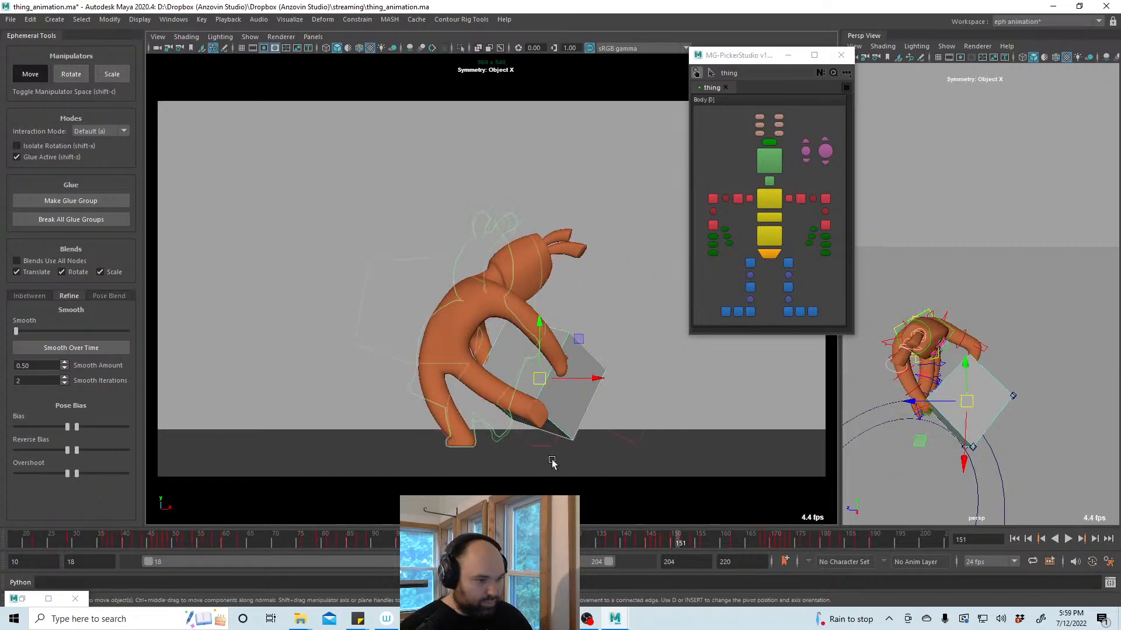
{"action": "key", "text": "alt+v"}
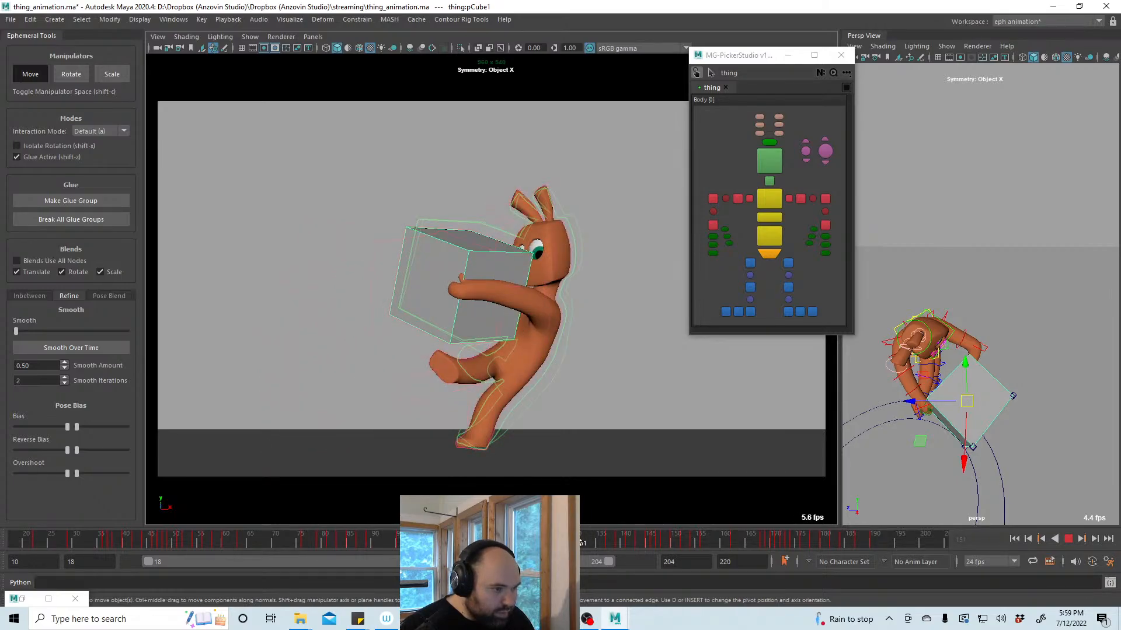
{"action": "key", "text": "alt+v"}
{"action": "left_click_drag", "start_coordinate": [463, 288], "coordinate": [471, 283]}
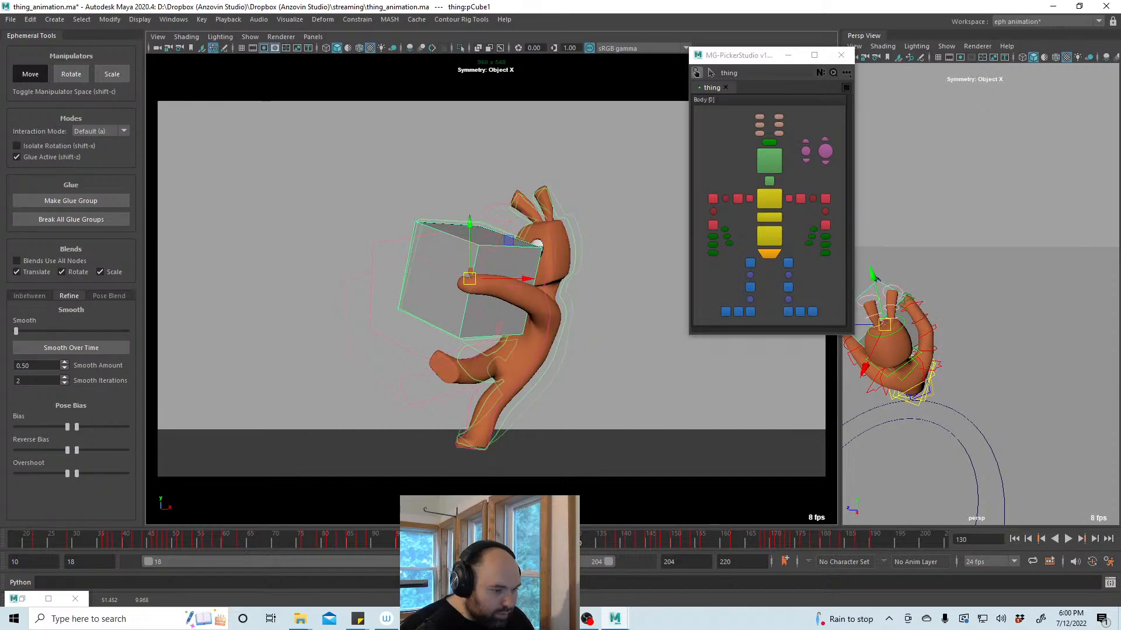
Go back to about frame 46, clear the selection and play the animation through the turn
{"action": "key", "text": "alt+v"}
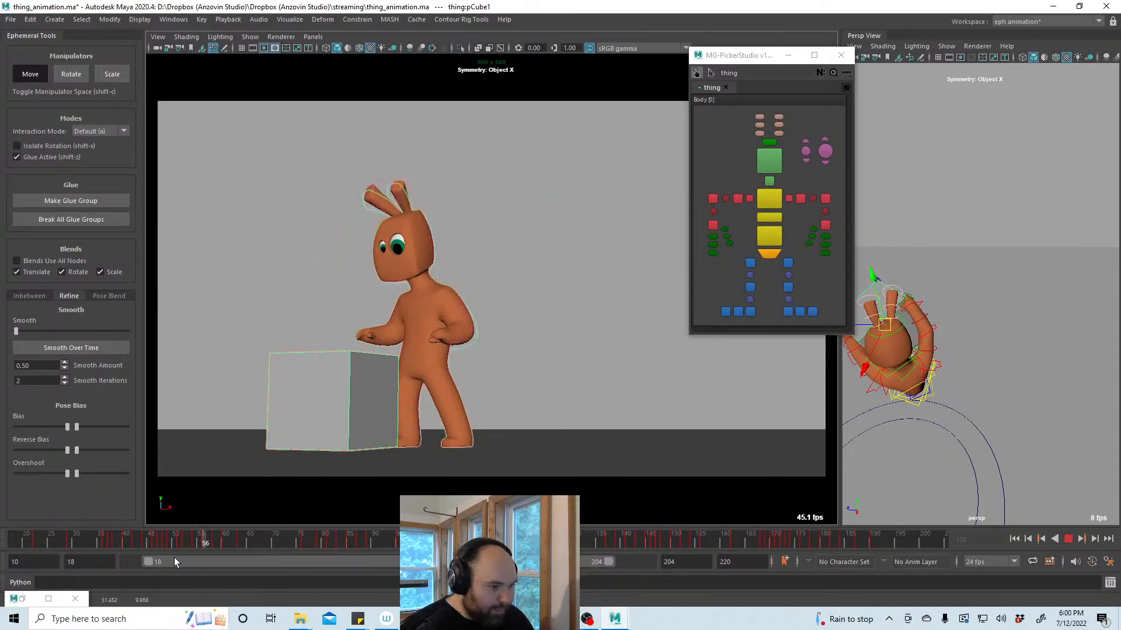
{"action": "left_click", "coordinate": [155, 541]}
{"action": "left_click", "coordinate": [802, 428]}
{"action": "left_click", "coordinate": [1069, 537]}
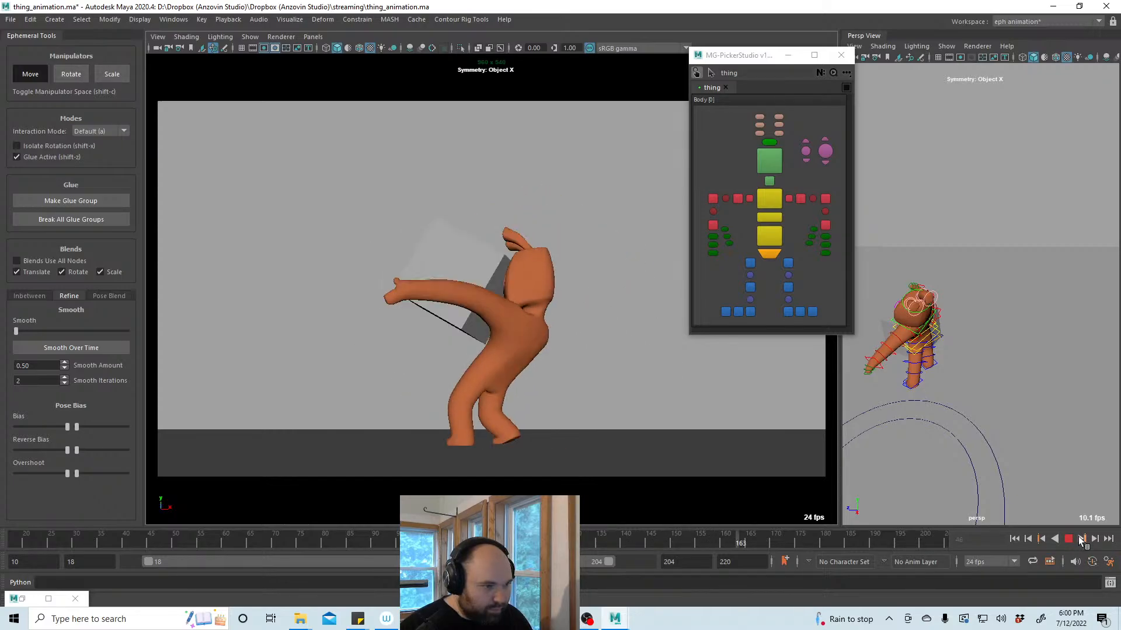
{"action": "left_click", "coordinate": [1068, 539]}
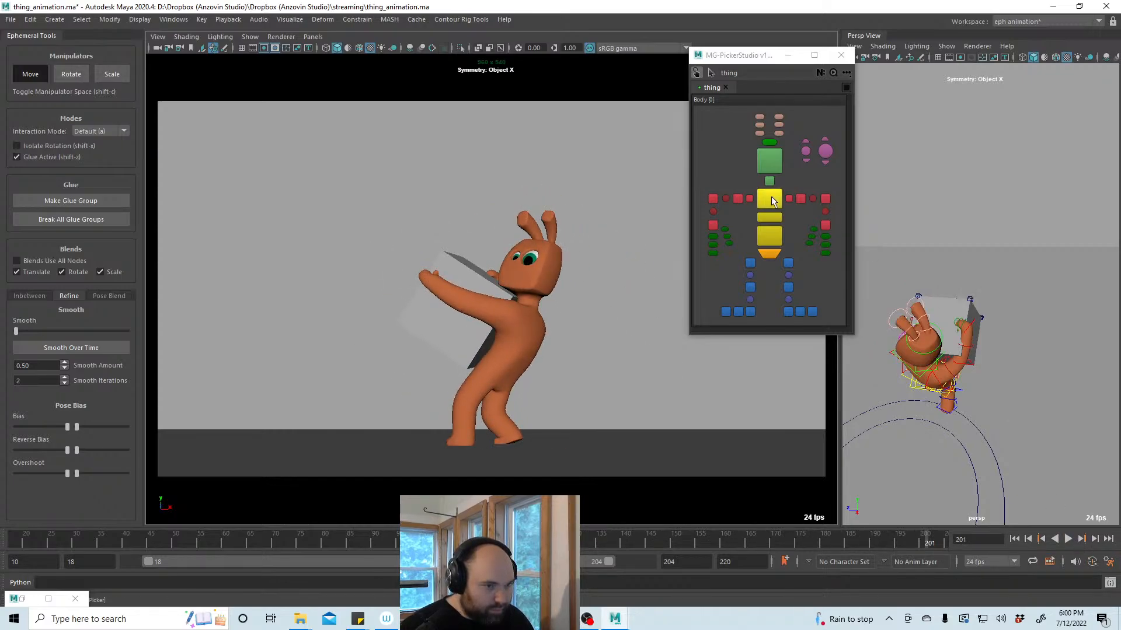
Select the upper spine control, start the playback range at frame 96 and scrub the lift between frames 112 and 115
{"action": "left_click", "coordinate": [771, 202]}
{"action": "key", "text": "alt+v"}
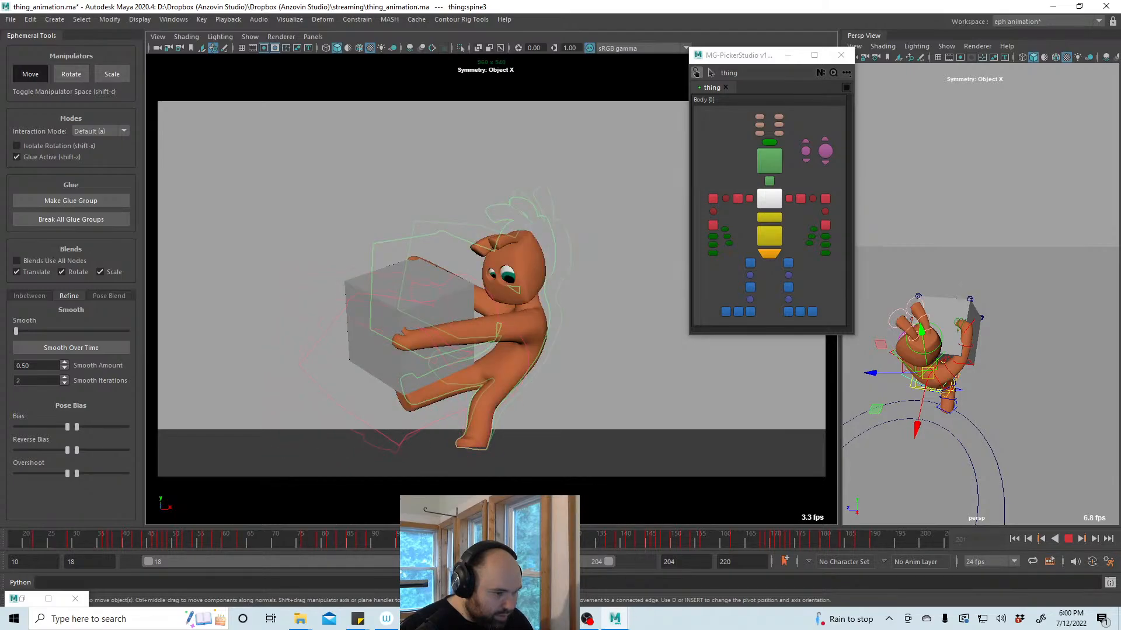
{"action": "key", "text": "Escape"}
{"action": "left_click_drag", "start_coordinate": [325, 569], "coordinate": [339, 569]}
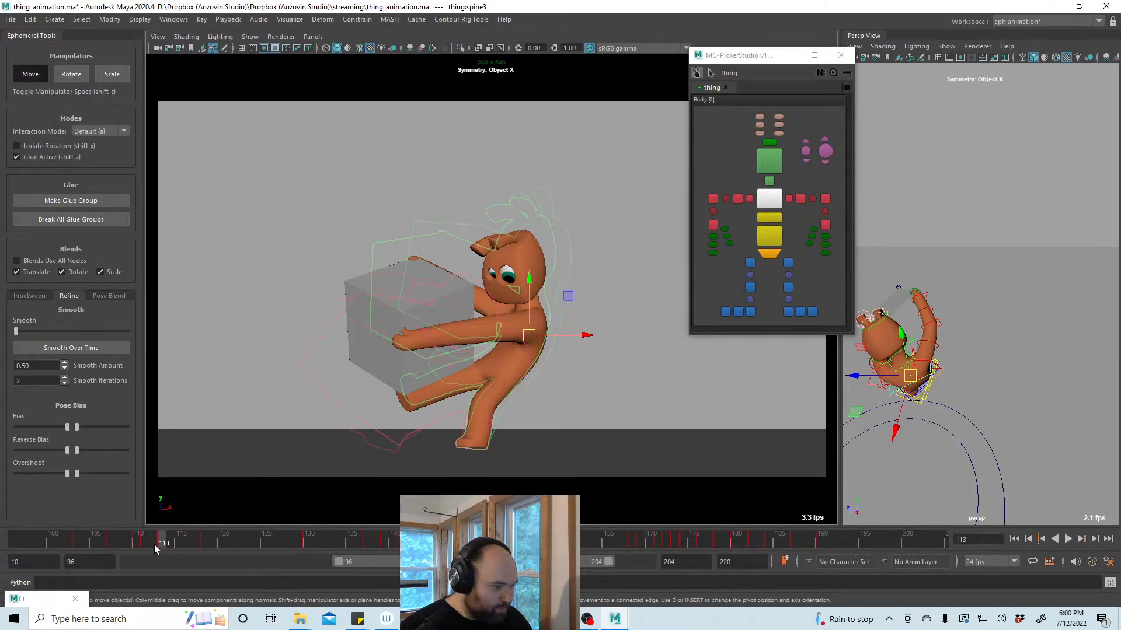
{"action": "key", "text": "alt+v"}
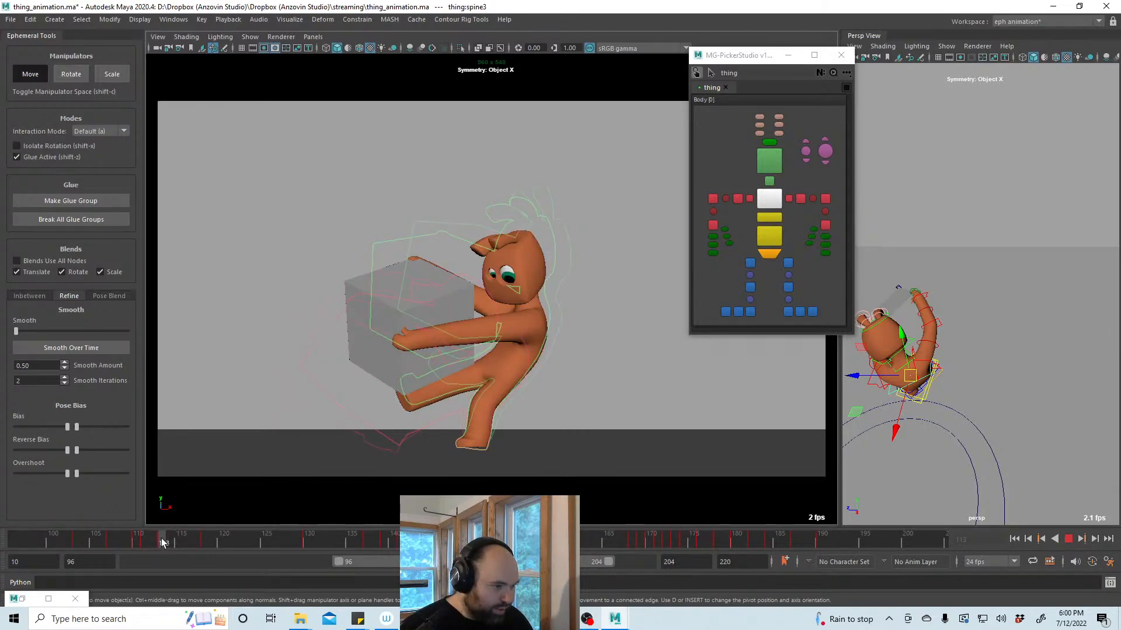
{"action": "left_click_drag", "start_coordinate": [163, 543], "coordinate": [155, 543]}
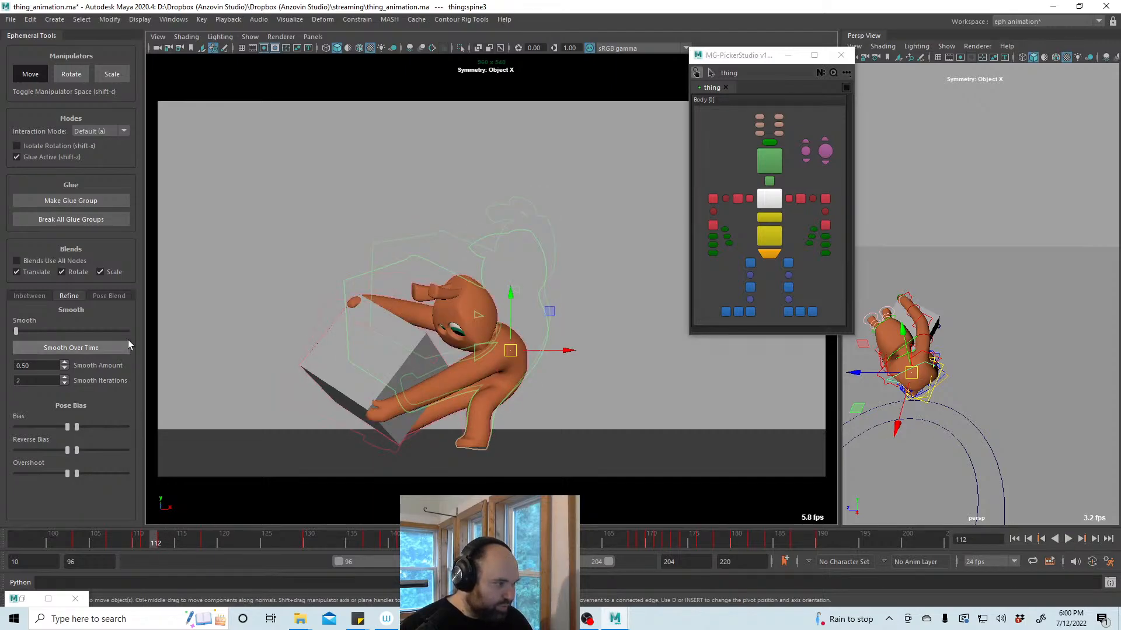
{"action": "mouse_move", "coordinate": [151, 535]}
{"action": "left_mouse_down"}
{"action": "mouse_move", "coordinate": [206, 544]}
{"action": "mouse_move", "coordinate": [178, 544]}
{"action": "left_mouse_up"}
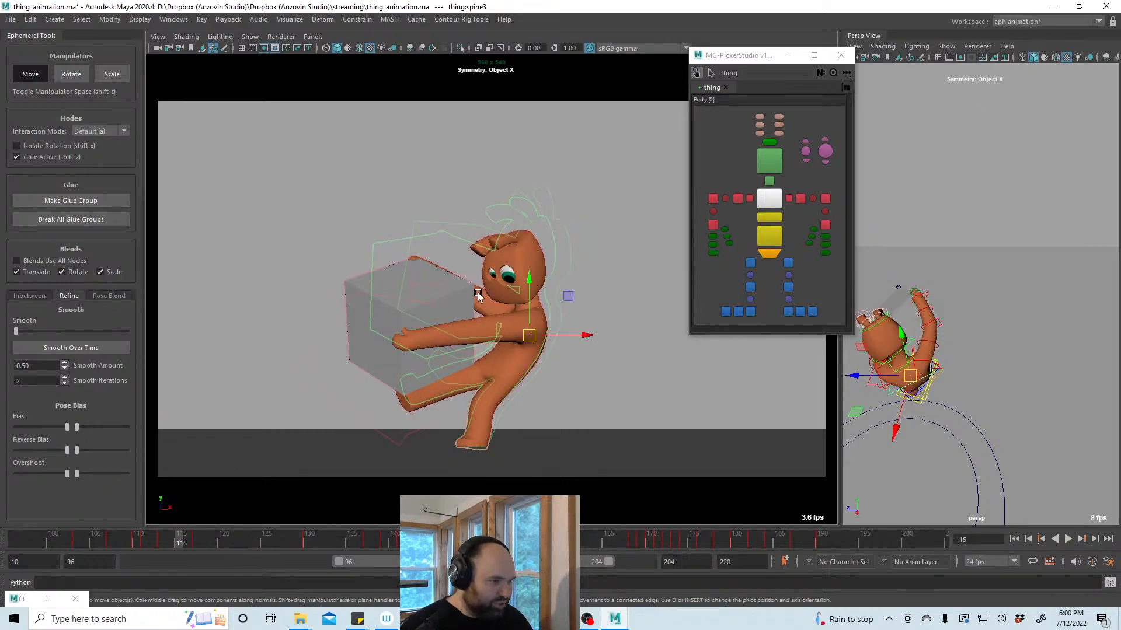
Create a breakdown at frame 115 with the blend applied to all nodes, and select the box
{"action": "left_click", "coordinate": [29, 296]}
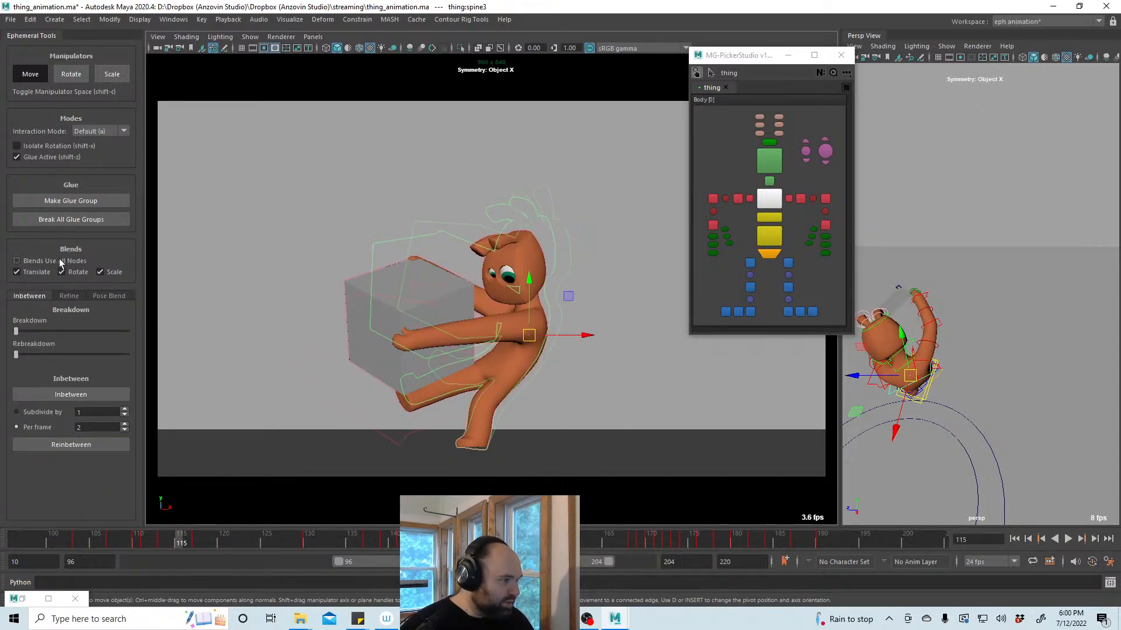
{"action": "left_click_drag", "start_coordinate": [16, 332], "coordinate": [77, 330]}
{"action": "left_click", "coordinate": [444, 263]}
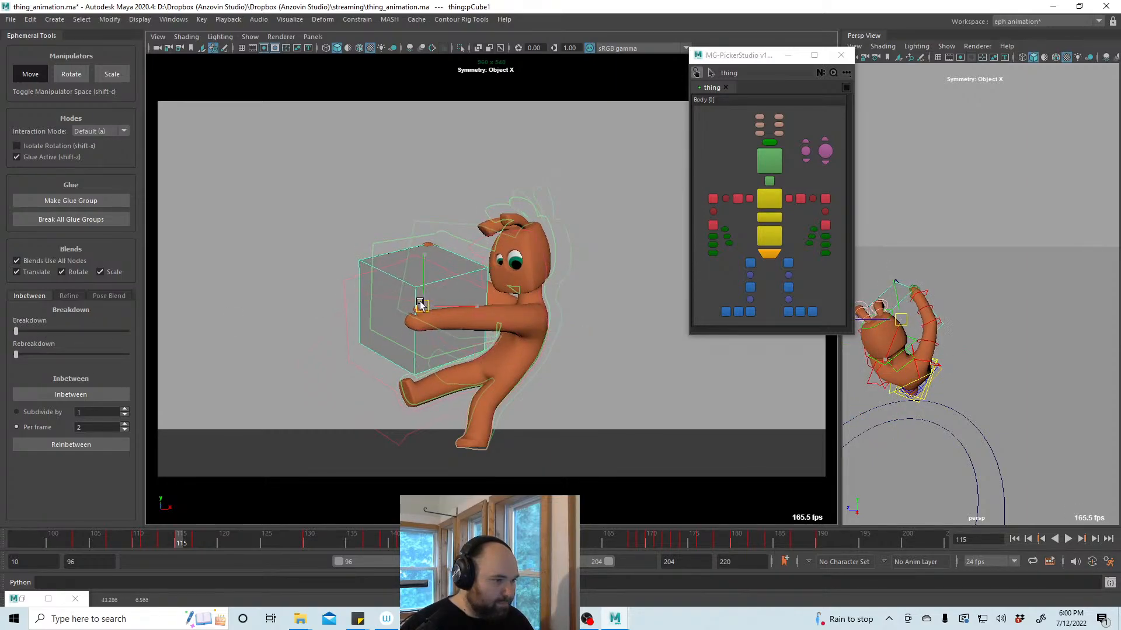
At frame 113, bias the pose toward the previous key and nudge the box slightly lower
{"action": "left_click", "coordinate": [166, 542]}
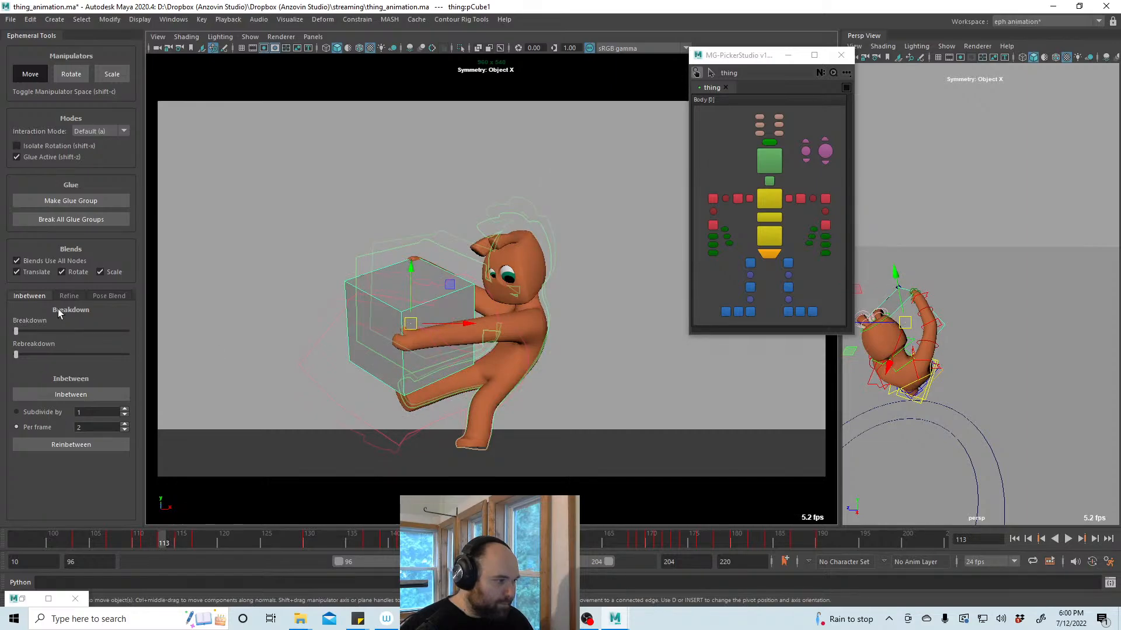
{"action": "left_click", "coordinate": [69, 296]}
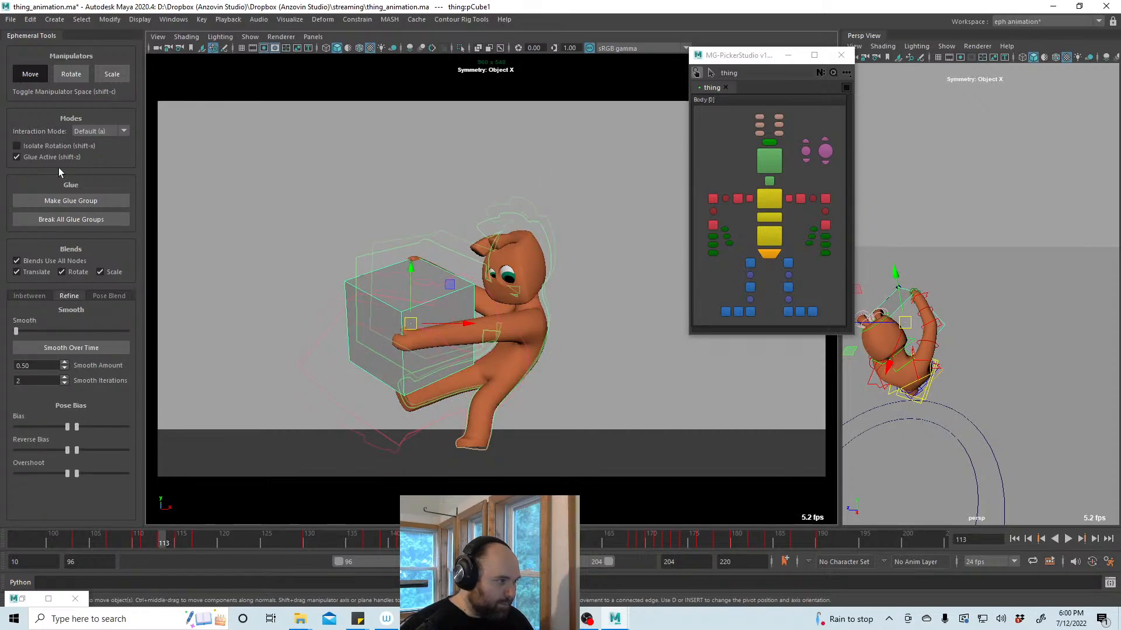
{"action": "left_click_drag", "start_coordinate": [70, 426], "coordinate": [41, 422]}
{"action": "left_click_drag", "start_coordinate": [398, 338], "coordinate": [395, 350]}
At frame 113, nudge the upper spine control slightly up and toward the box, and shift the left shoulder forward
{"action": "left_click", "coordinate": [769, 200]}
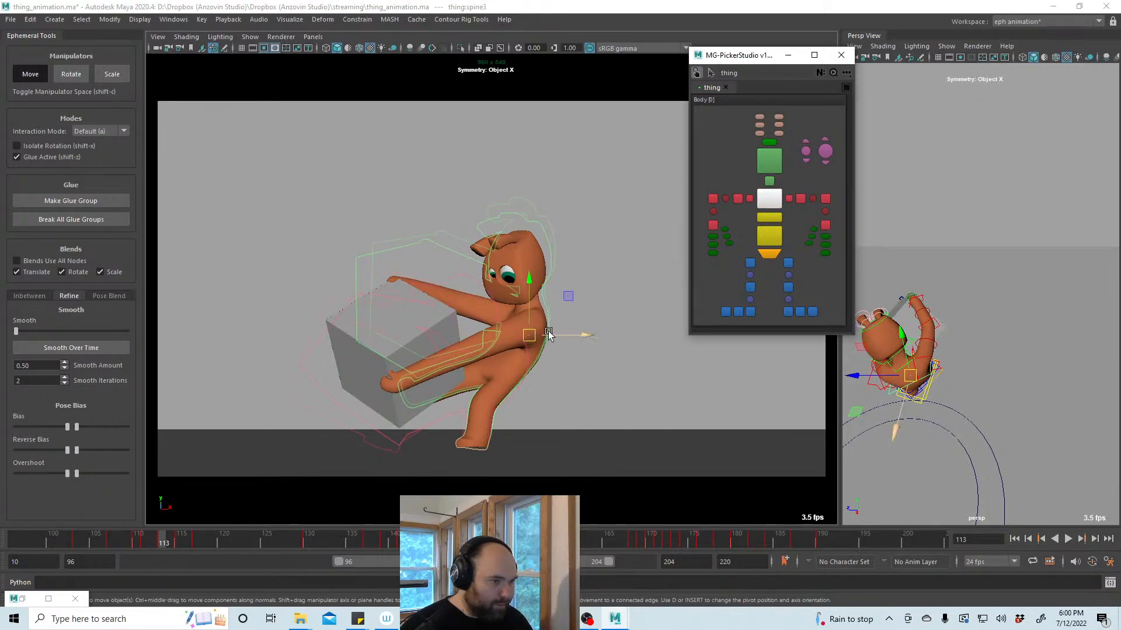
{"action": "left_click_drag", "start_coordinate": [529, 338], "coordinate": [523, 333]}
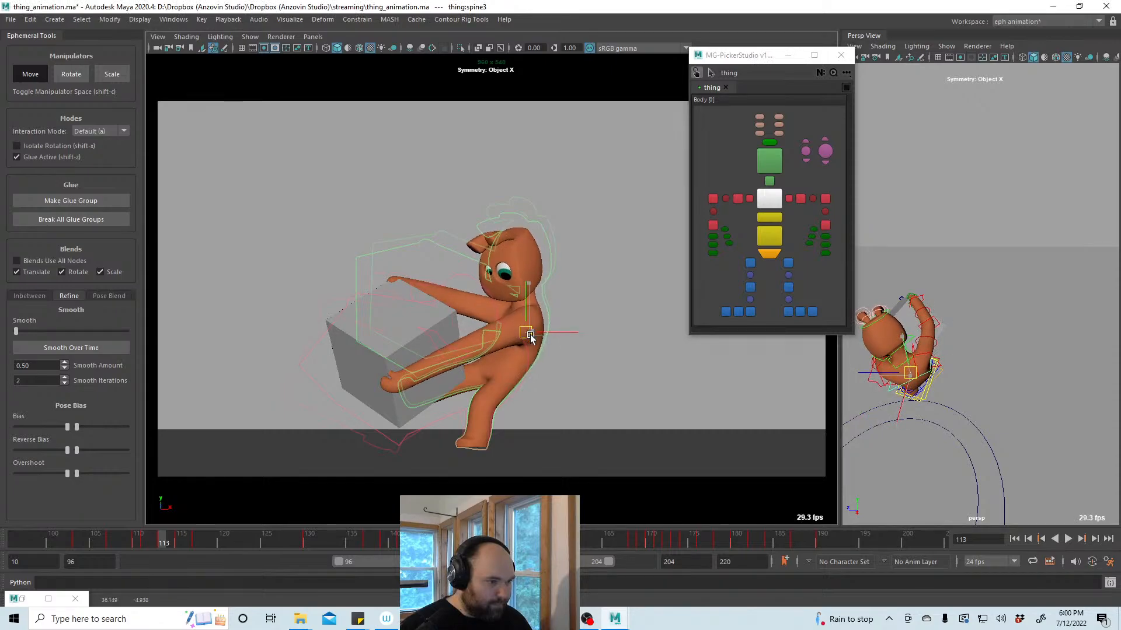
{"action": "key", "text": "e"}
{"action": "left_click", "coordinate": [799, 199]}
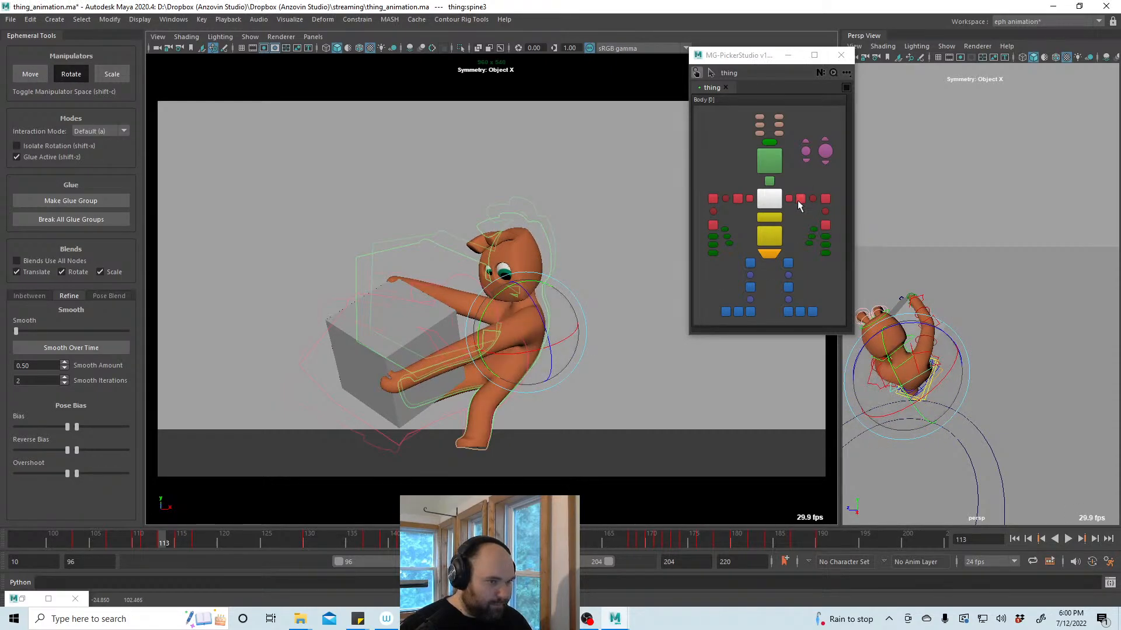
{"action": "key", "text": "w"}
{"action": "left_click_drag", "start_coordinate": [527, 331], "coordinate": [523, 333]}
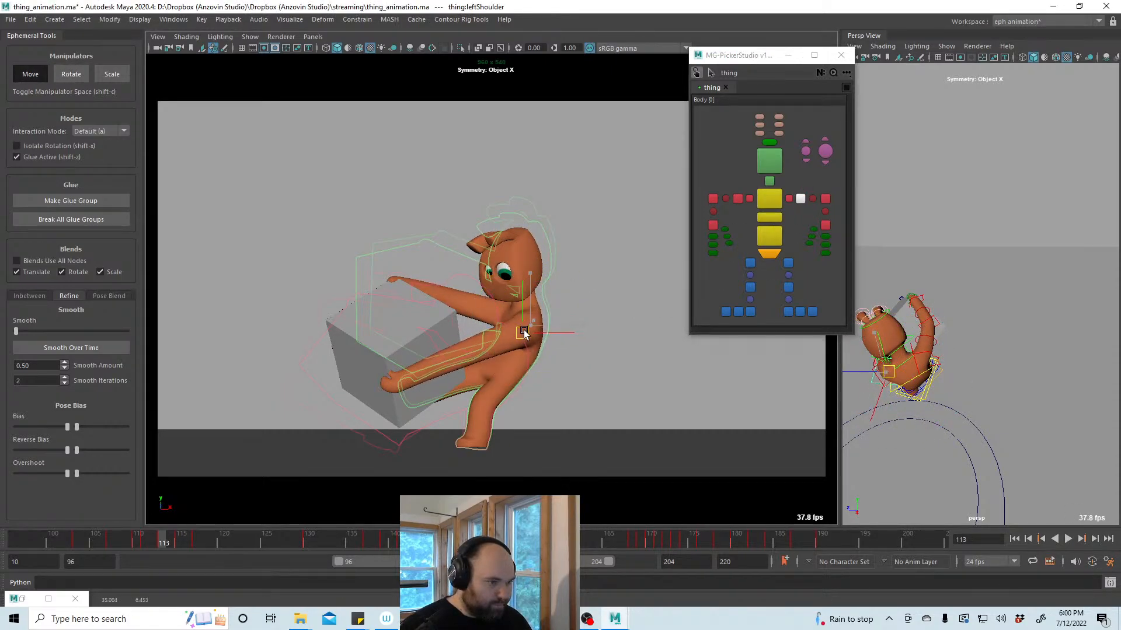
Review the lift from frame 113 onward, and create a breakdown at frame 123 with the blend applied to all nodes
{"action": "left_click_drag", "start_coordinate": [165, 535], "coordinate": [214, 534]}
{"action": "left_click", "coordinate": [419, 321]}
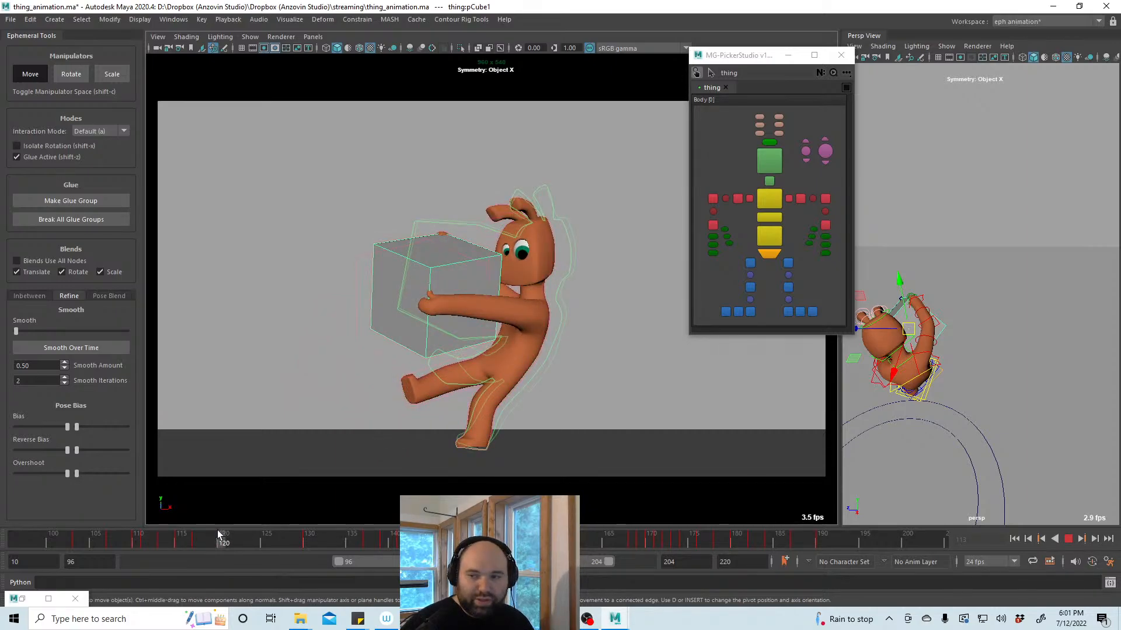
{"action": "left_click", "coordinate": [145, 539]}
{"action": "left_click_drag", "start_coordinate": [146, 539], "coordinate": [267, 555]}
{"action": "left_click_drag", "start_coordinate": [196, 549], "coordinate": [247, 545]}
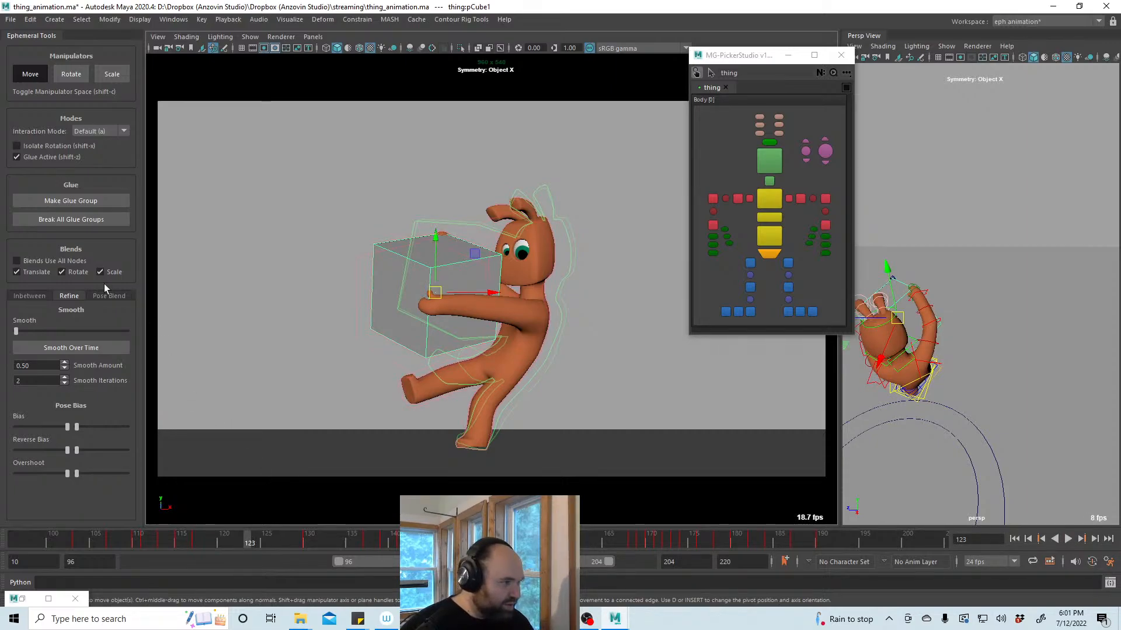
{"action": "left_click", "coordinate": [64, 260]}
{"action": "left_click", "coordinate": [48, 296]}
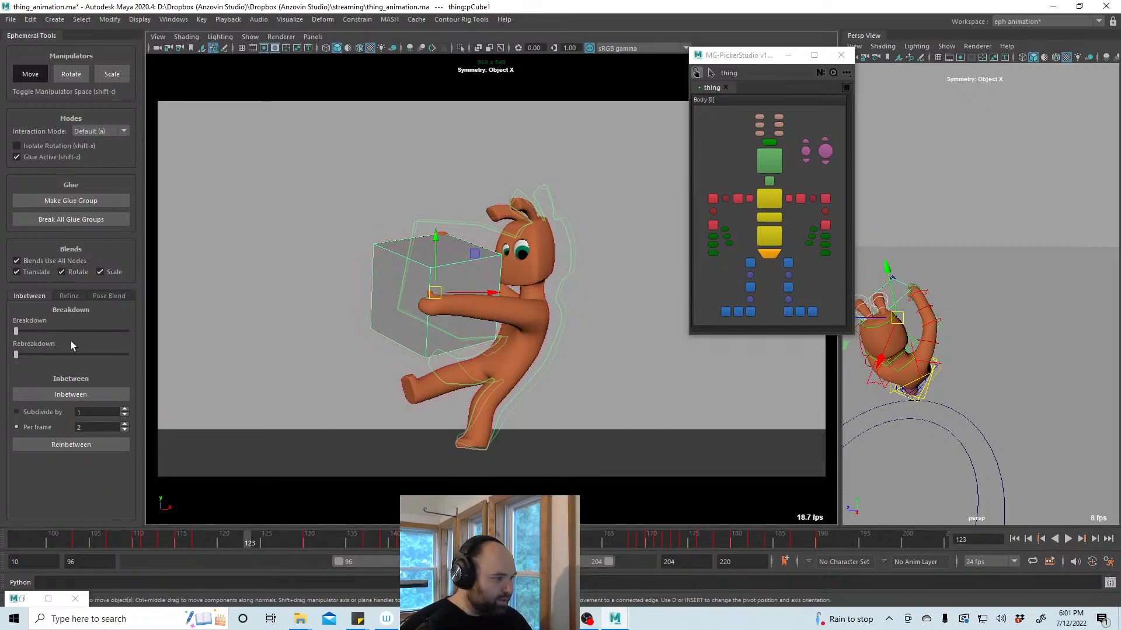
{"action": "left_click_drag", "start_coordinate": [16, 331], "coordinate": [83, 336]}
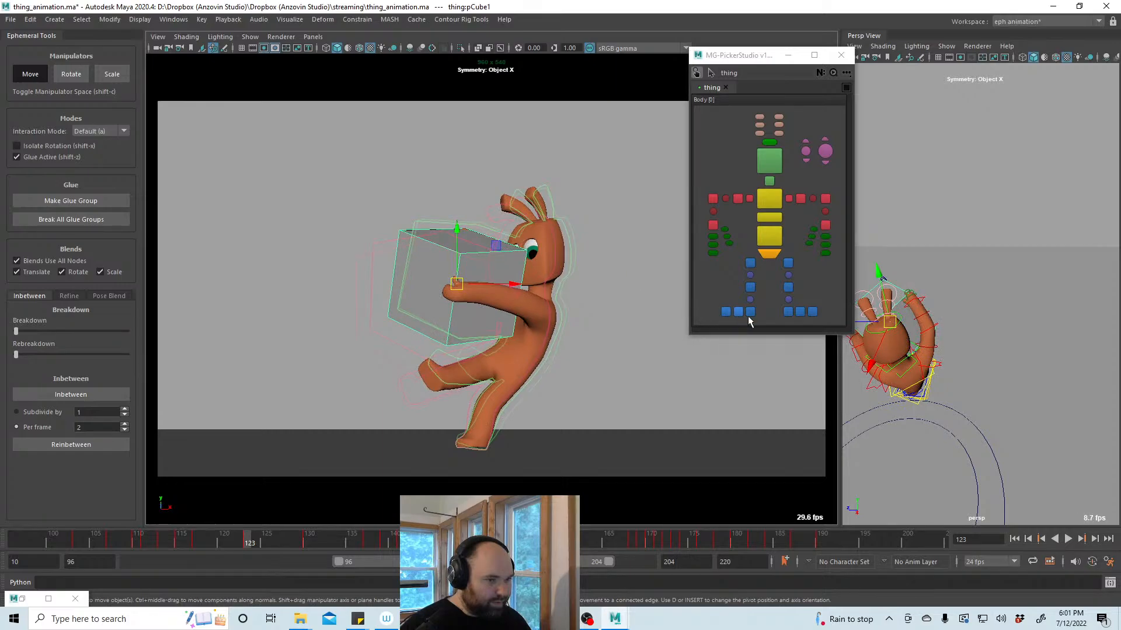
Limit blends to selected controls and bias the right foot toward its previous pose at frames 123 and 130
{"action": "left_click", "coordinate": [750, 313]}
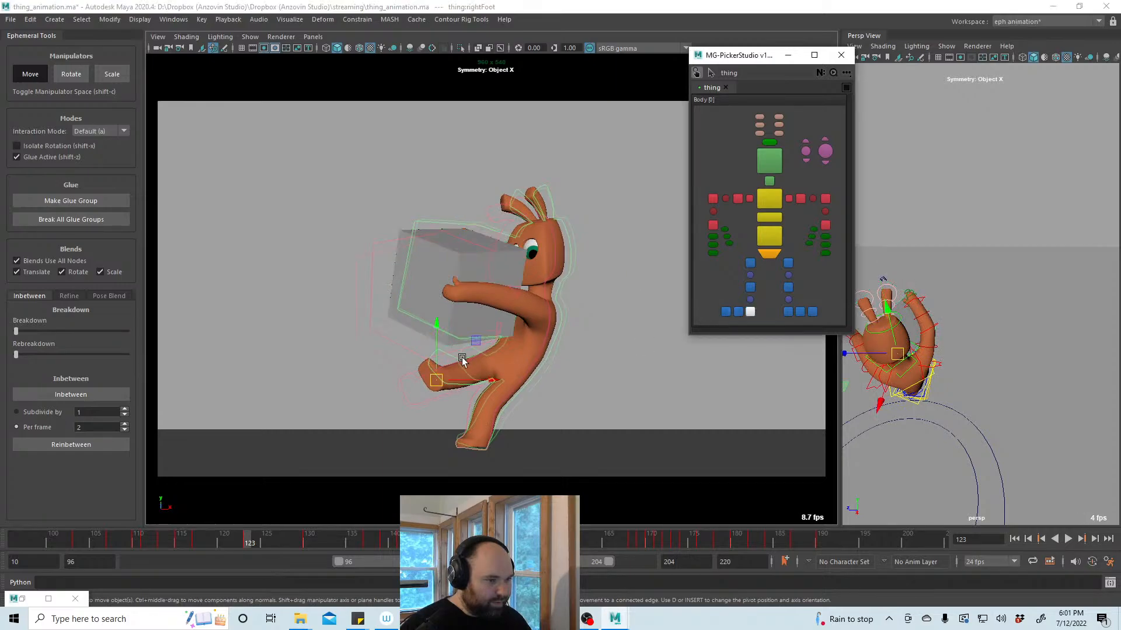
{"action": "left_click", "coordinate": [46, 262]}
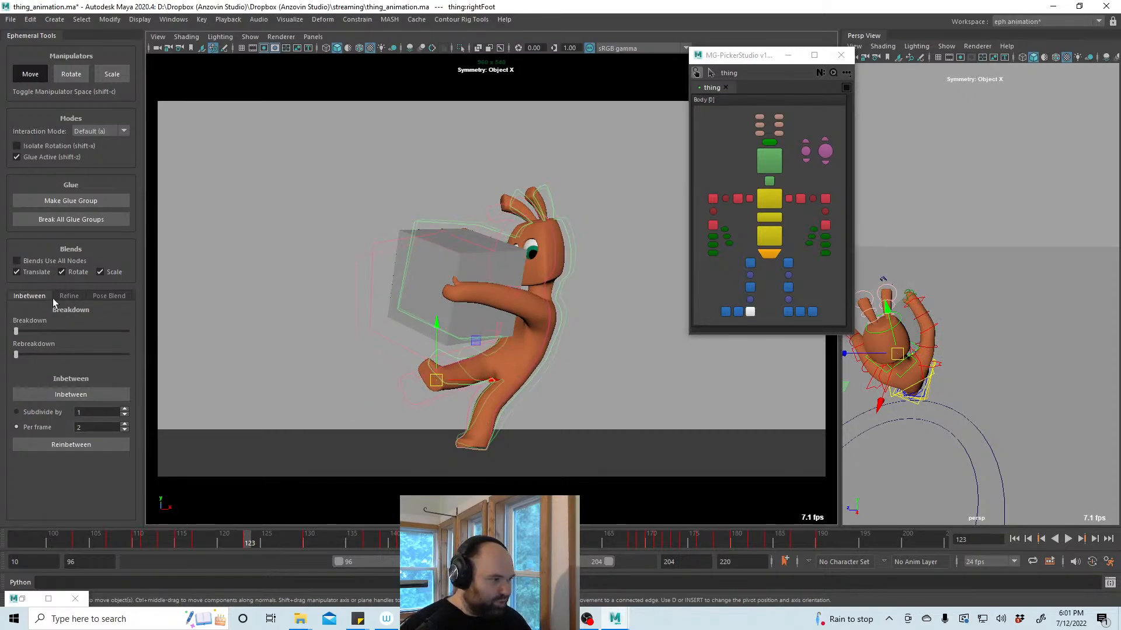
{"action": "left_click", "coordinate": [69, 296]}
{"action": "left_click_drag", "start_coordinate": [67, 426], "coordinate": [32, 426]}
{"action": "left_click_drag", "start_coordinate": [247, 539], "coordinate": [309, 544]}
{"action": "left_click_drag", "start_coordinate": [67, 429], "coordinate": [41, 430]}
Bias the right foot toward its previous pose at frames 117 and 115
{"action": "left_click_drag", "start_coordinate": [296, 544], "coordinate": [198, 544]}
{"action": "left_click_drag", "start_coordinate": [67, 428], "coordinate": [22, 431]}
{"action": "left_click", "coordinate": [179, 541]}
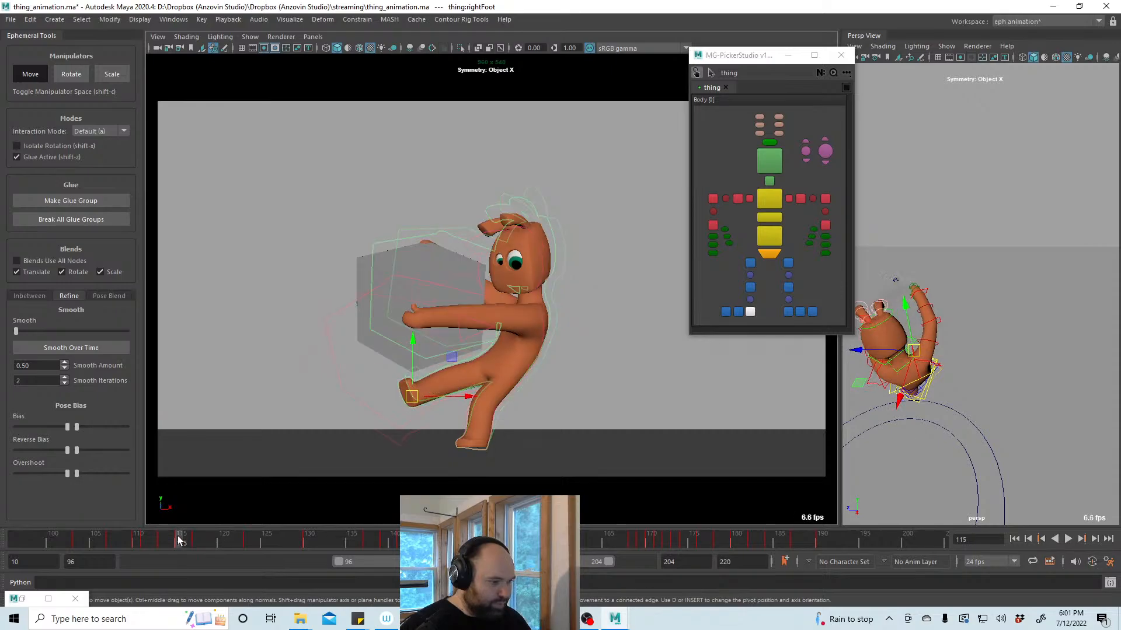
{"action": "left_click_drag", "start_coordinate": [67, 430], "coordinate": [9, 429]}
Rotate the right foot at frame 113 to adjust its angle as it leaves the ground
{"action": "left_click", "coordinate": [161, 541]}
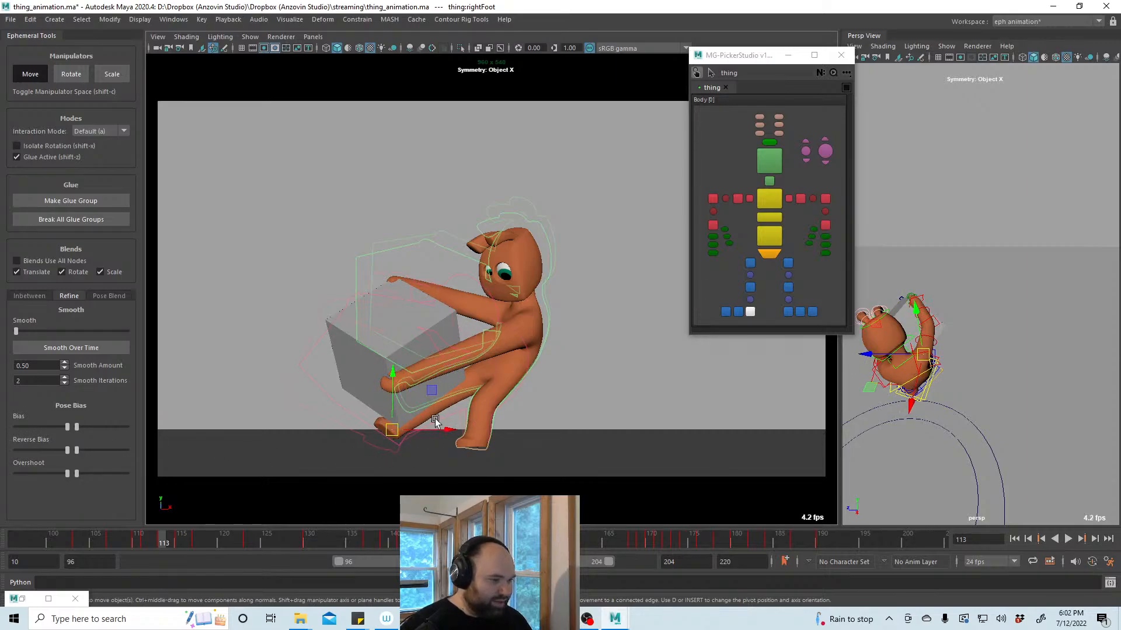
{"action": "key", "text": "e"}
{"action": "left_click_drag", "start_coordinate": [349, 436], "coordinate": [393, 429]}
{"action": "key", "text": "w"}
Refine the right foot's position on the keys at frames 115, 117 and 123 to smooth its lifting arc
{"action": "key", "text": "."}
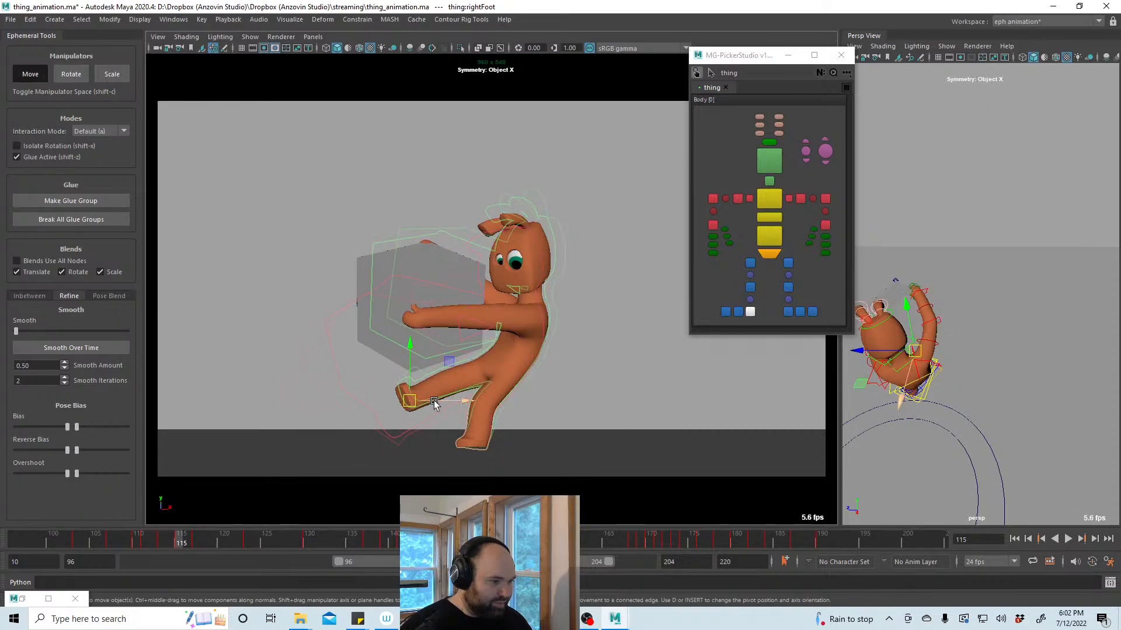
{"action": "key", "text": "."}
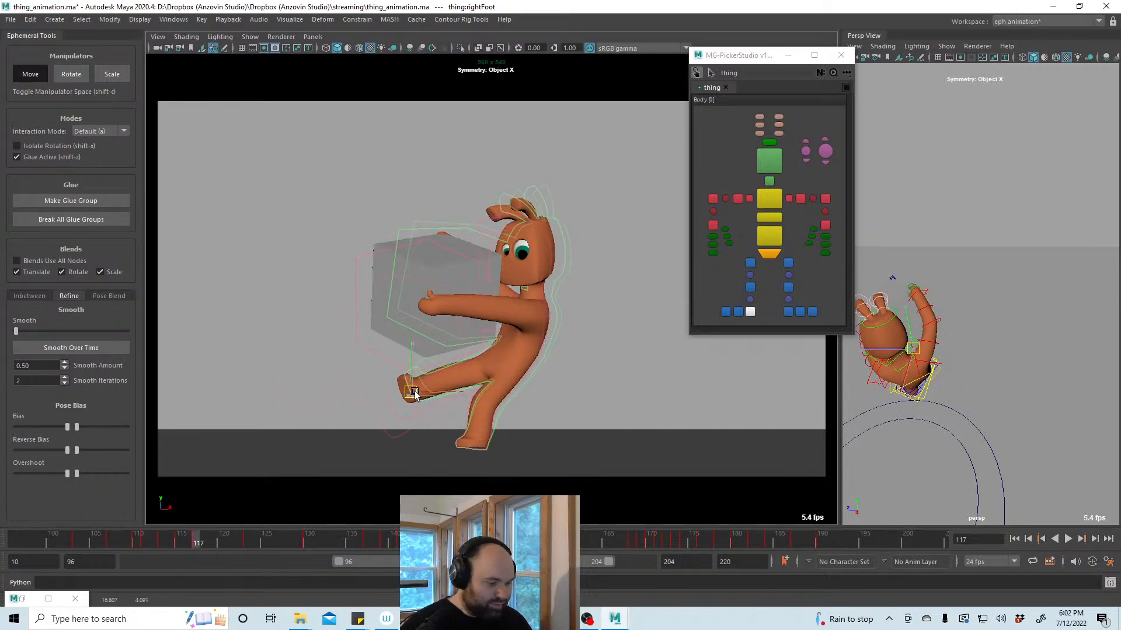
{"action": "key", "text": "."}
{"action": "key", "text": "w"}
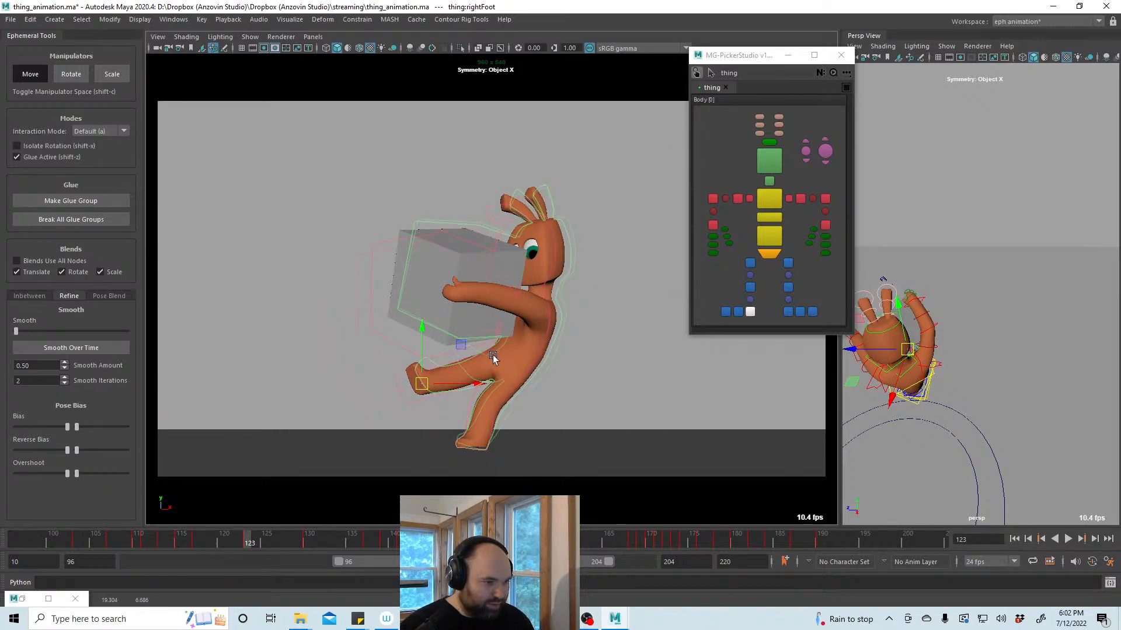
Move the right foot closer to the standing leg at frame 137, and reposition and rotate it at frame 139
{"action": "left_click_drag", "start_coordinate": [219, 538], "coordinate": [370, 543]}
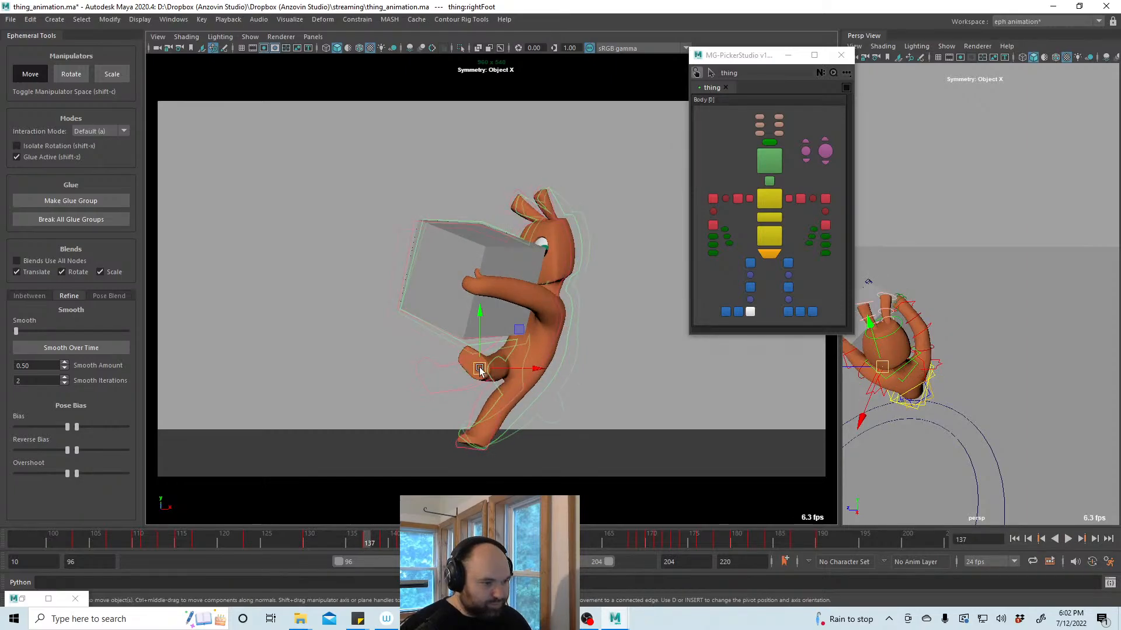
{"action": "mouse_move", "coordinate": [479, 369]}
{"action": "left_mouse_down"}
{"action": "mouse_move", "coordinate": [482, 358]}
{"action": "mouse_move", "coordinate": [491, 368]}
{"action": "left_mouse_up"}
{"action": "left_click", "coordinate": [384, 538]}
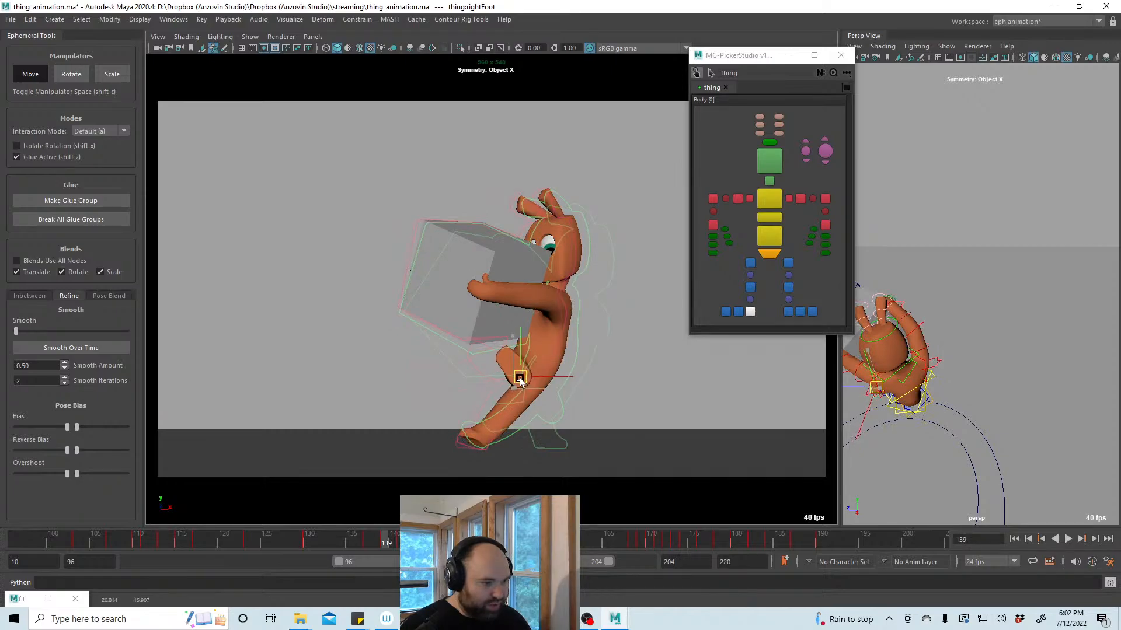
{"action": "key", "text": "e"}
{"action": "left_click_drag", "start_coordinate": [563, 348], "coordinate": [551, 329]}
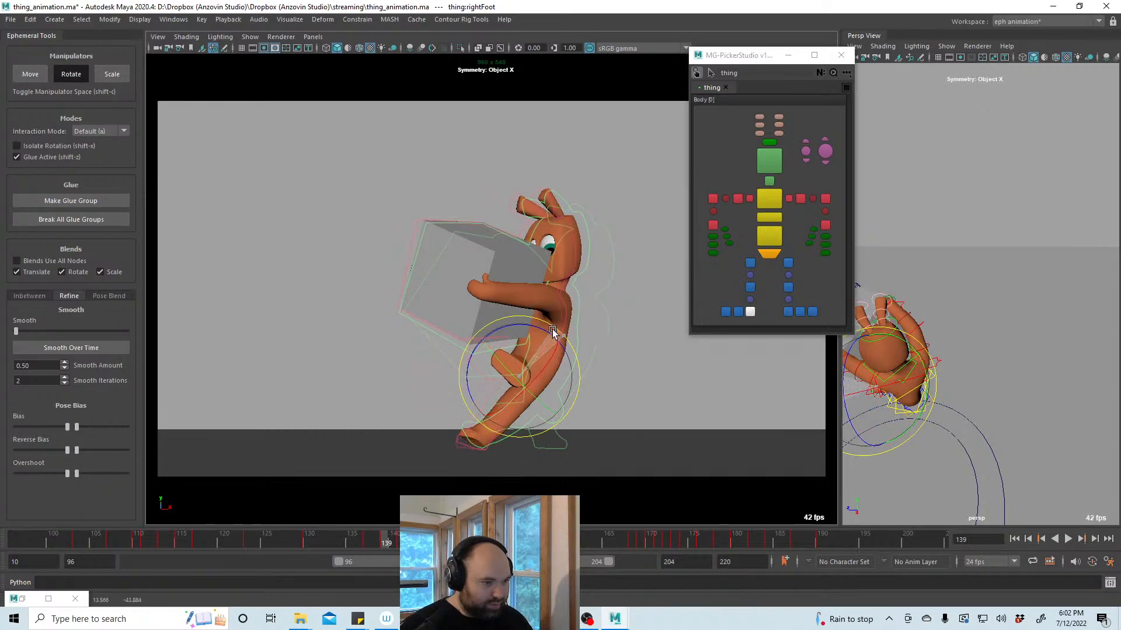
{"action": "key", "text": "w"}
{"action": "left_click_drag", "start_coordinate": [517, 374], "coordinate": [518, 369]}
{"action": "key", "text": "period"}
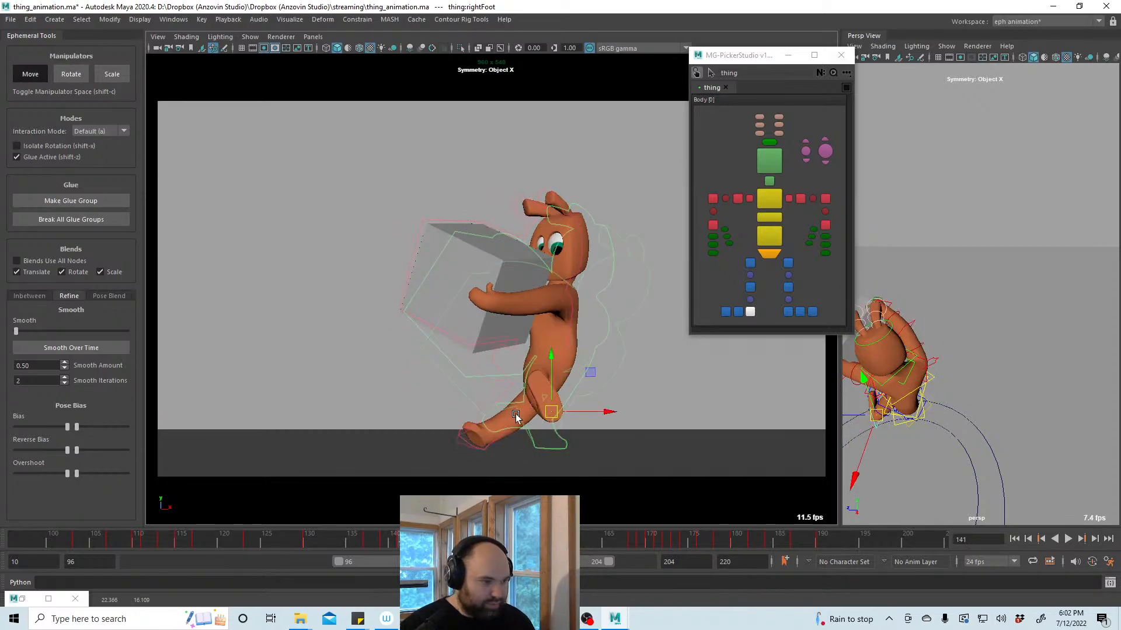
Clear the selection and play the animation from frame 96 to review the lift and turn
{"action": "left_click_drag", "start_coordinate": [402, 541], "coordinate": [16, 540]}
{"action": "left_click", "coordinate": [497, 365]}
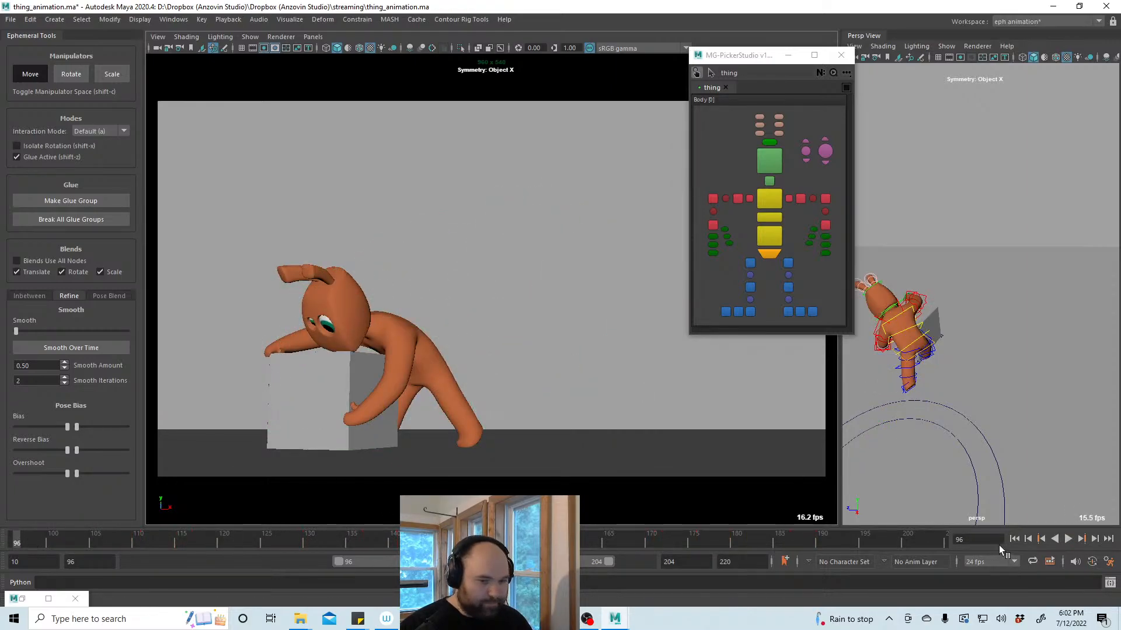
{"action": "left_click", "coordinate": [1068, 539]}
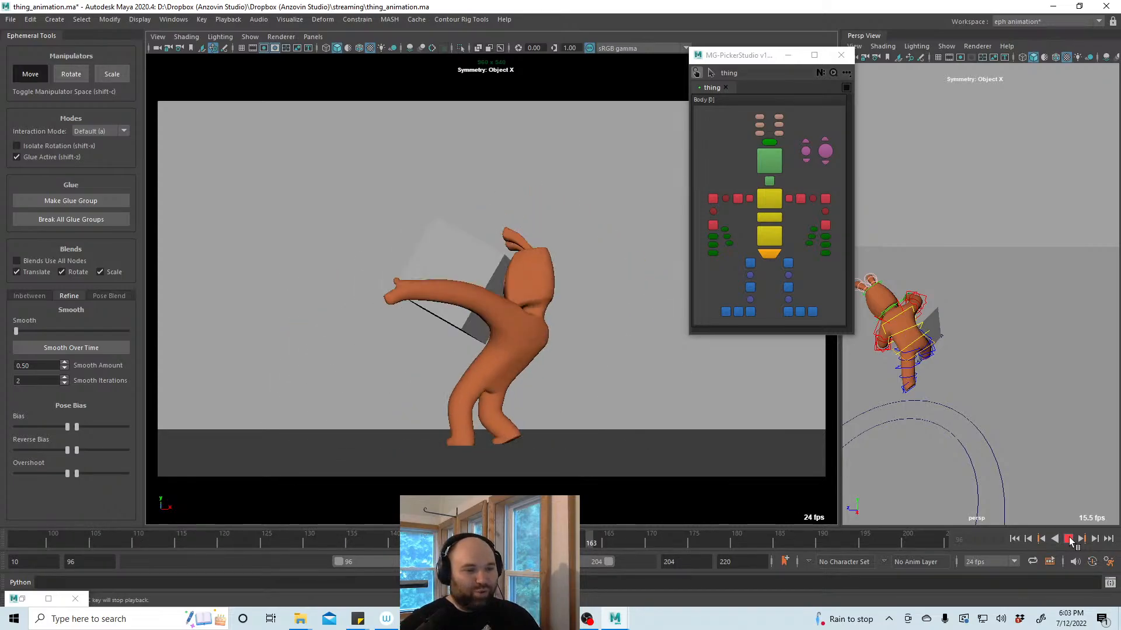
{"action": "left_click", "coordinate": [1068, 538]}
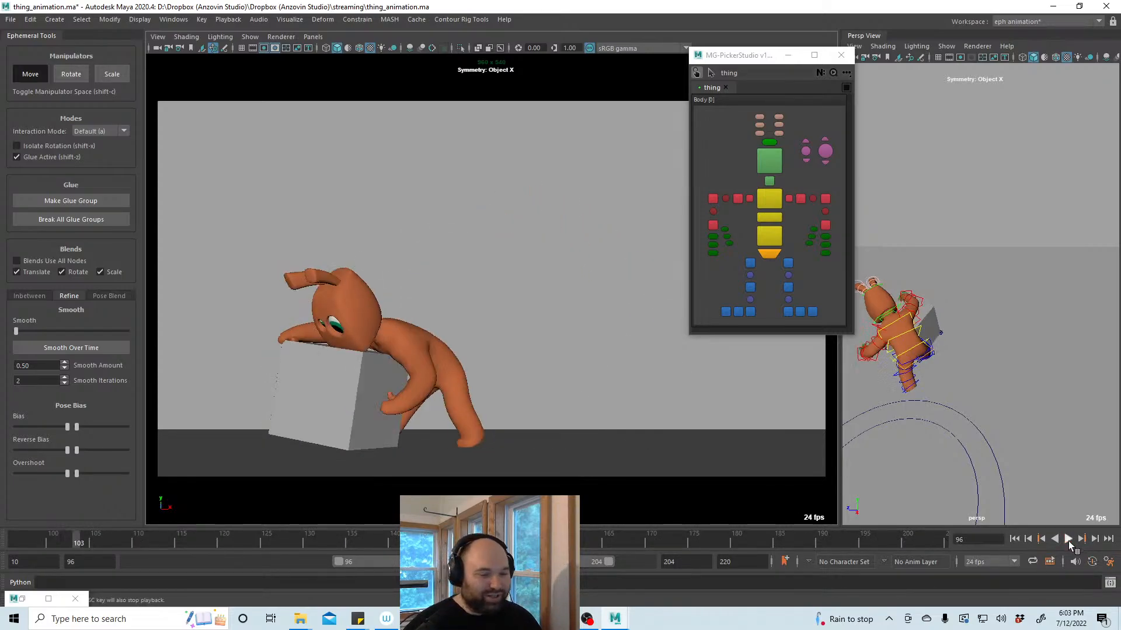
{"action": "key", "text": "alt+v"}
{"action": "key", "text": "alt+shift+v"}
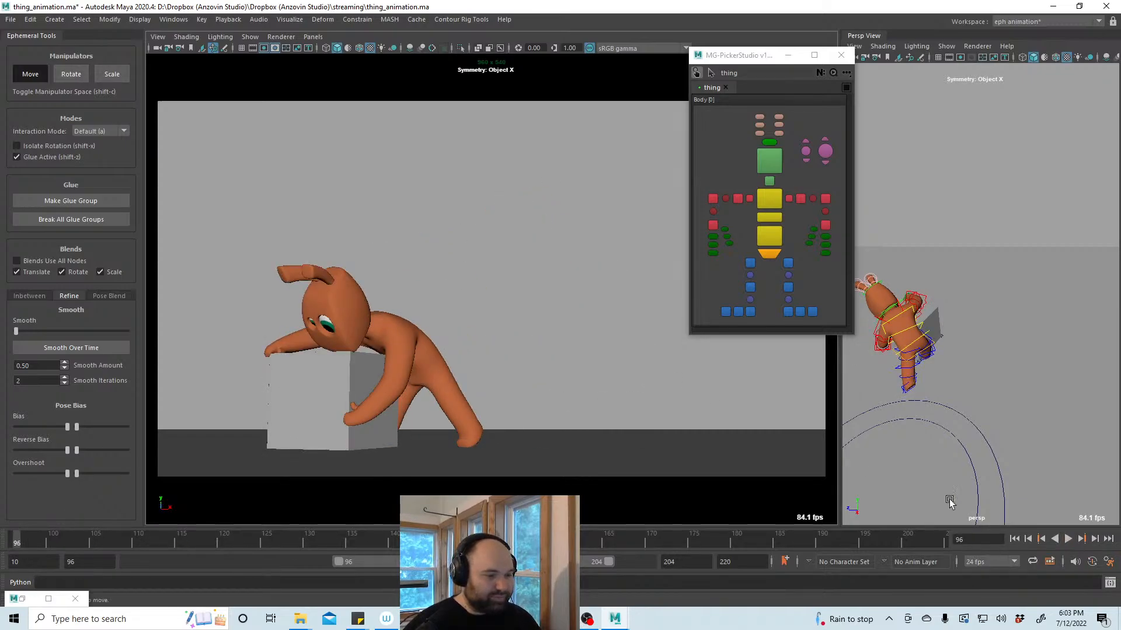
{"action": "left_click", "coordinate": [1068, 539]}
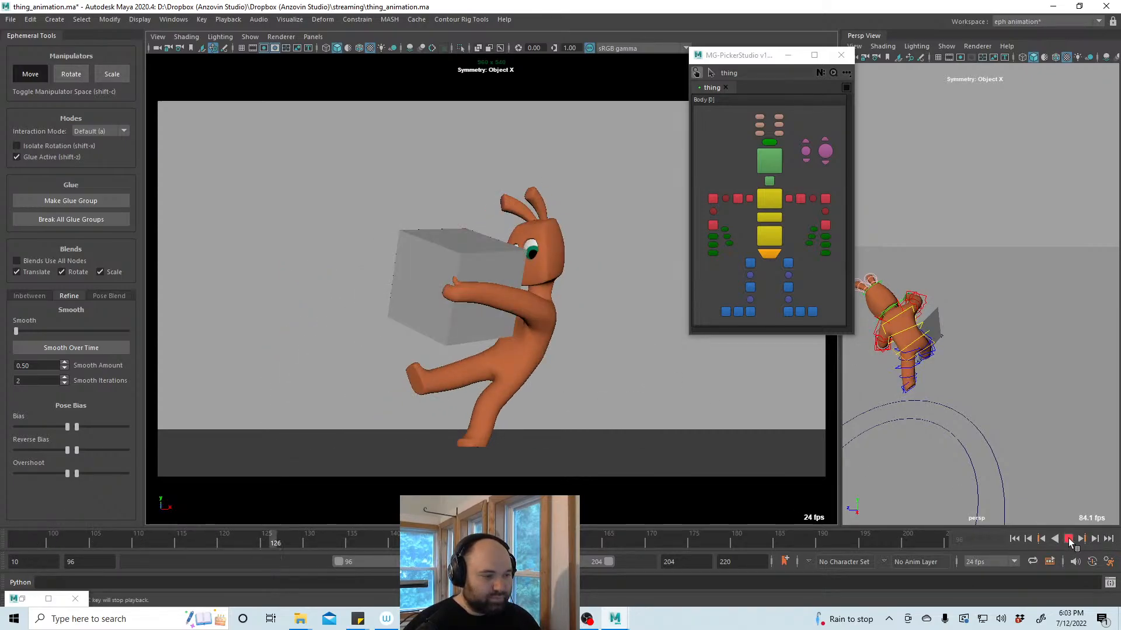
{"action": "left_click", "coordinate": [1068, 539]}
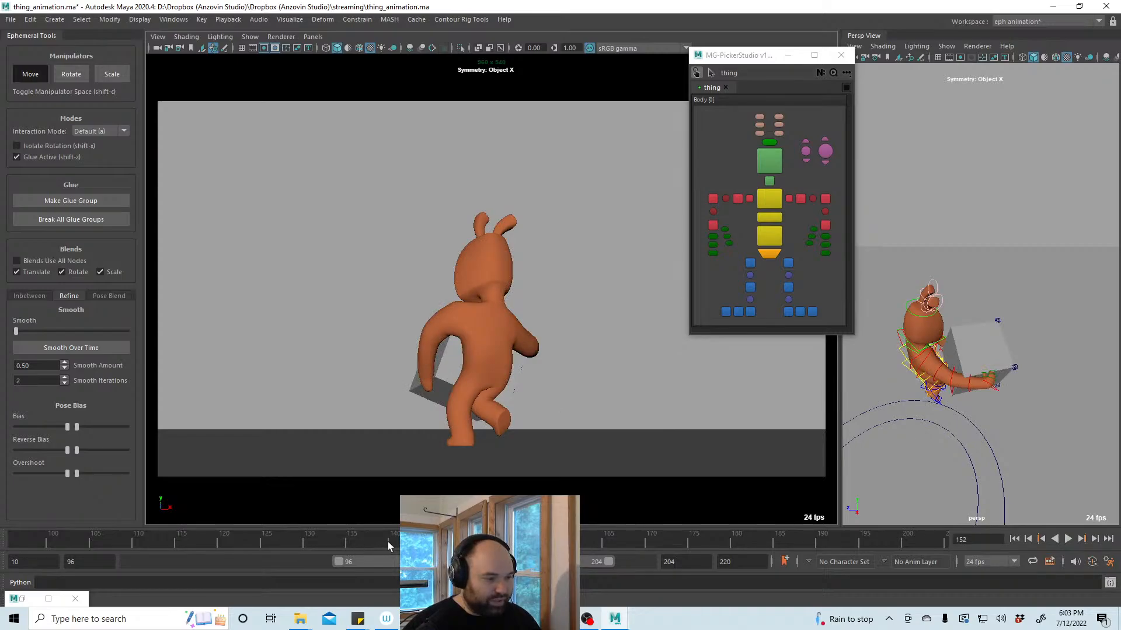
Bias the right knee control toward its previous pose at frame 130
{"action": "left_click_drag", "start_coordinate": [388, 546], "coordinate": [309, 543]}
{"action": "left_click", "coordinate": [750, 287]}
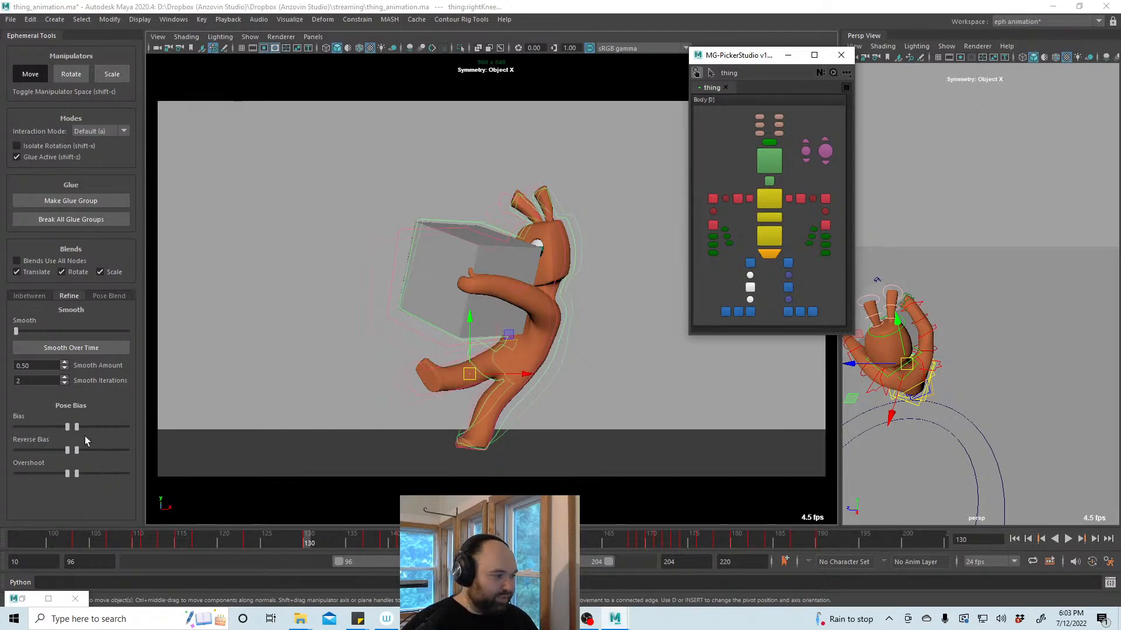
{"action": "left_click_drag", "start_coordinate": [65, 429], "coordinate": [10, 422]}
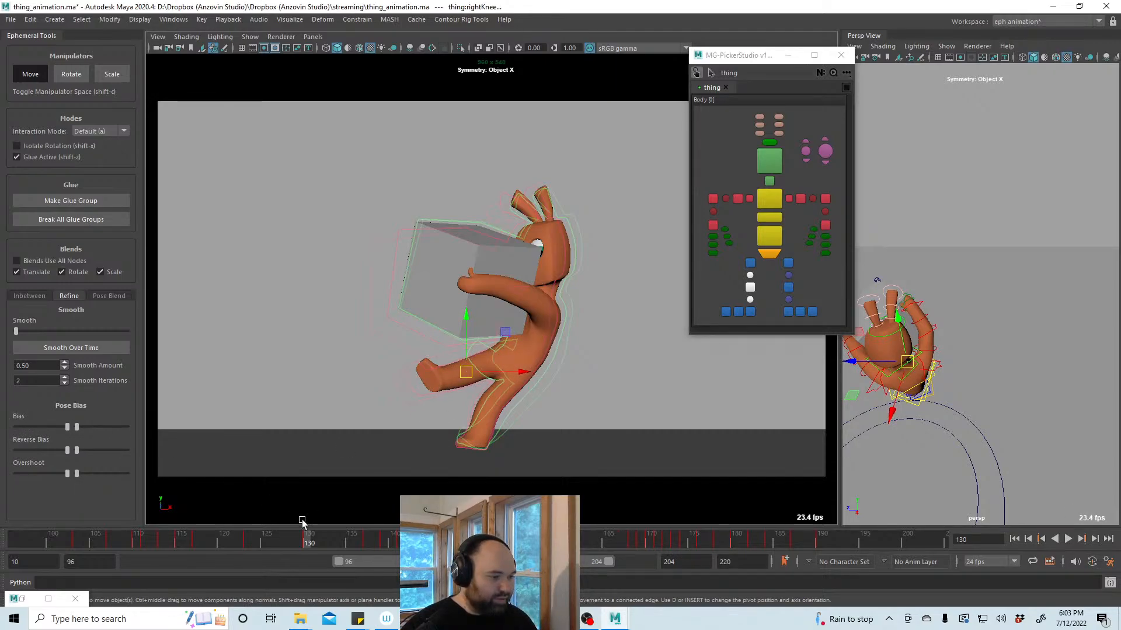
Save the scene, bias the right knee toward its previous pose at frame 123, and review the motion around frame 130
{"action": "left_click", "coordinate": [250, 538]}
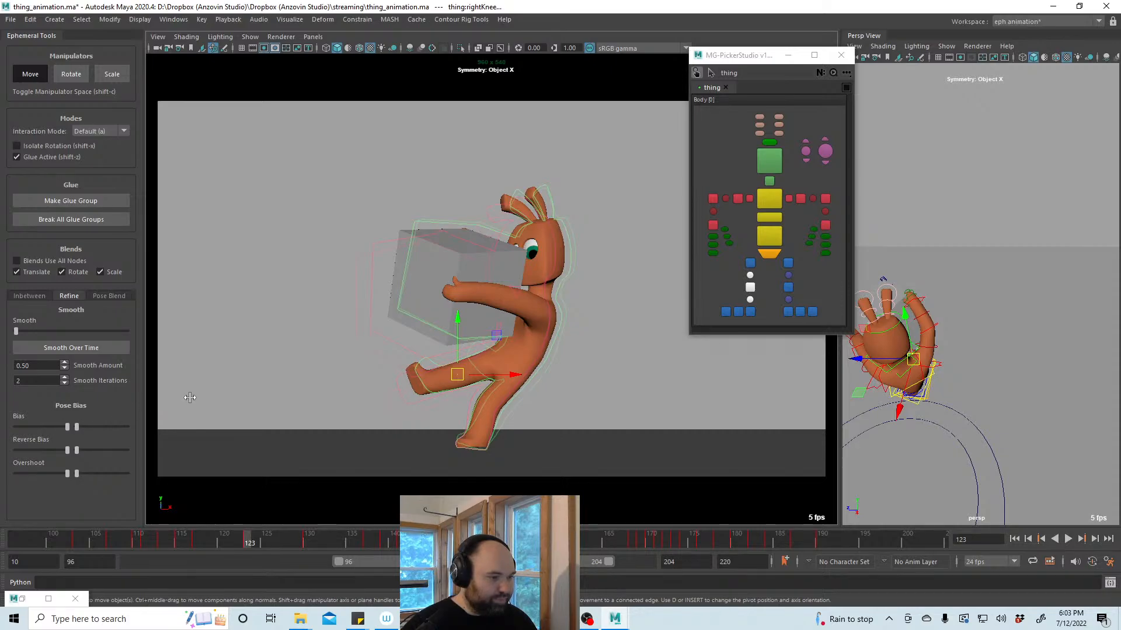
{"action": "key", "text": "ctrl+s"}
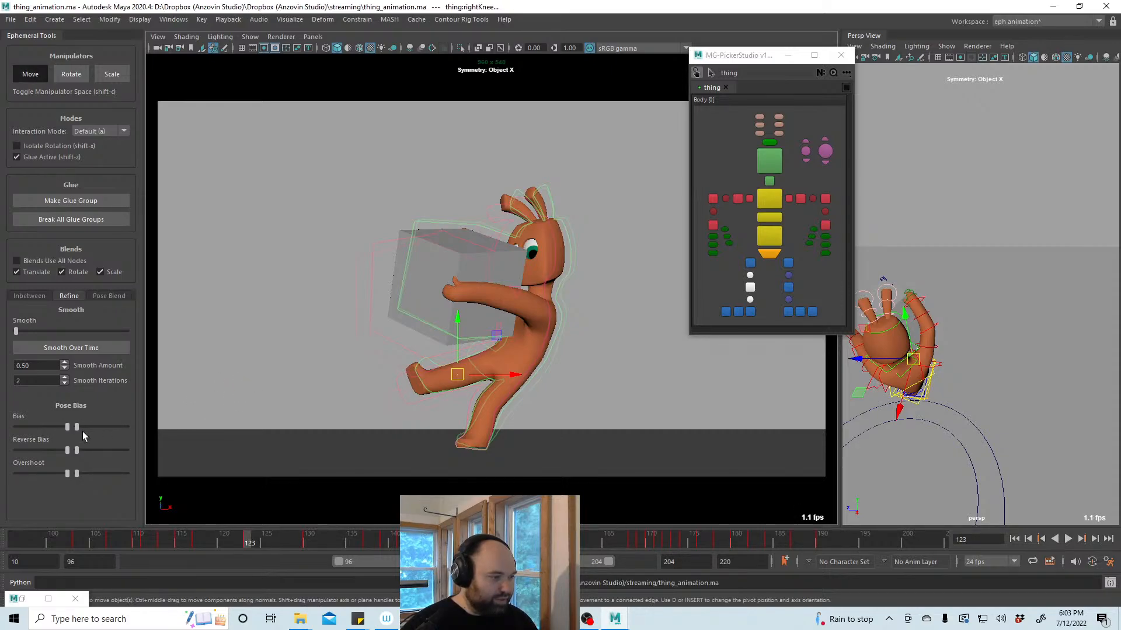
{"action": "left_click_drag", "start_coordinate": [68, 430], "coordinate": [39, 429]}
{"action": "key", "text": "alt+v"}
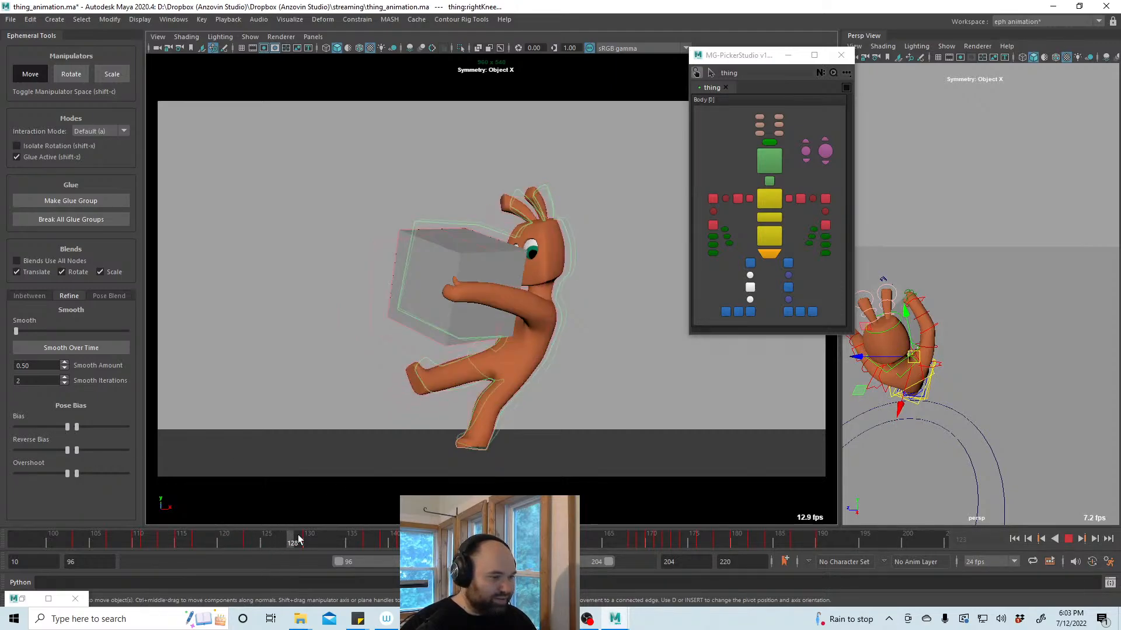
{"action": "left_click_drag", "start_coordinate": [358, 539], "coordinate": [306, 538]}
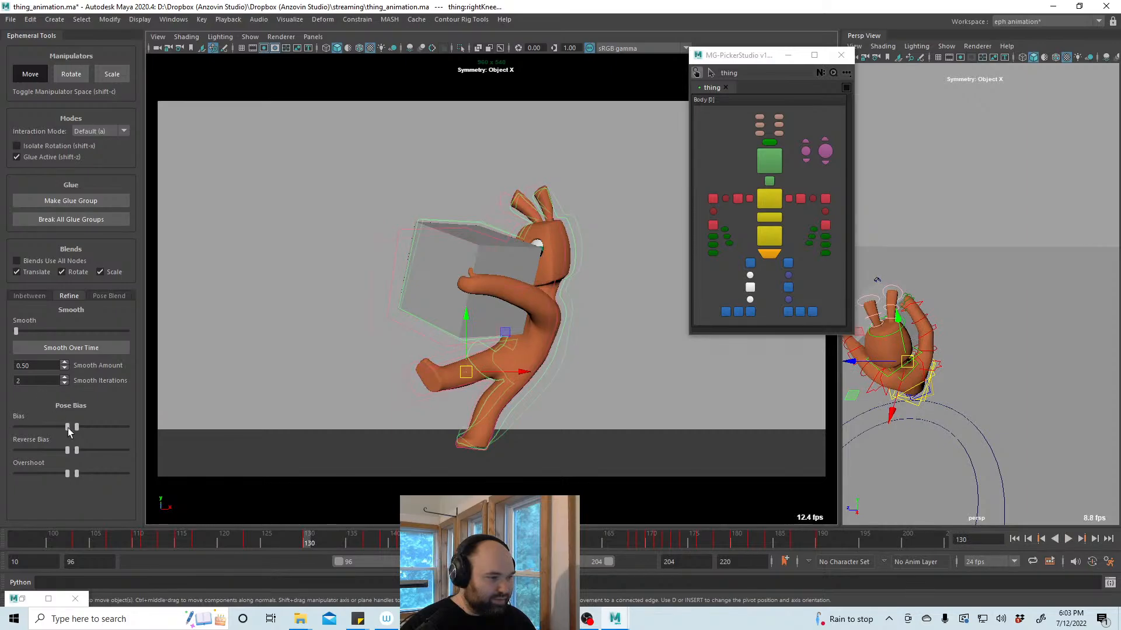
Bias the right knee control toward its previous pose at frame 130 and play back the motion
{"action": "left_click_drag", "start_coordinate": [67, 426], "coordinate": [24, 428]}
{"action": "key", "text": "alt+v"}
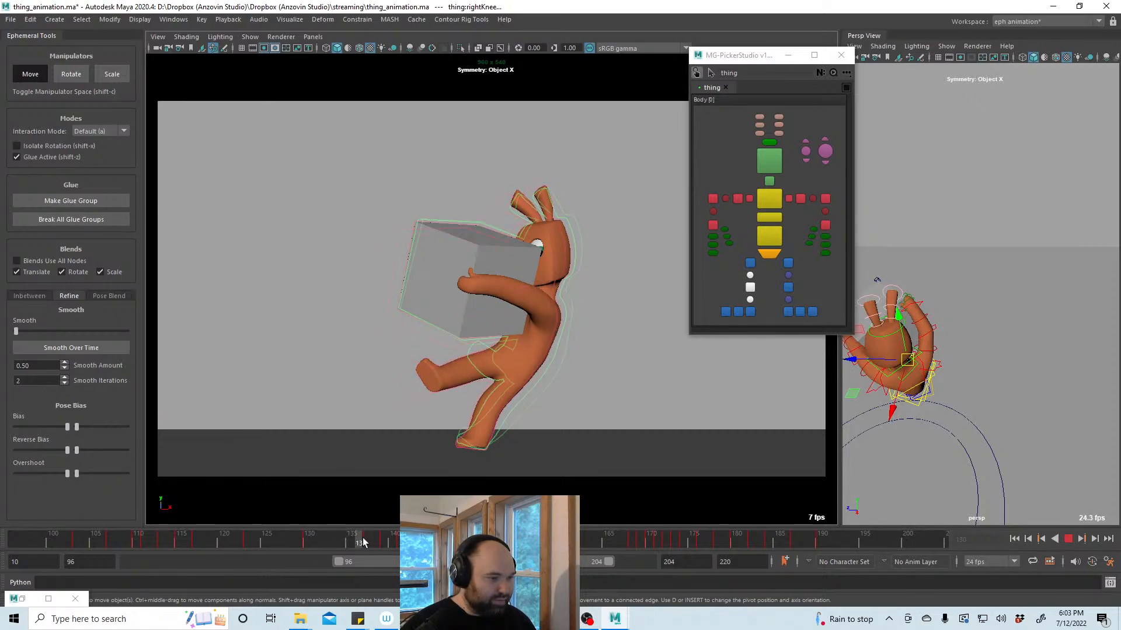
{"action": "key", "text": "alt+v"}
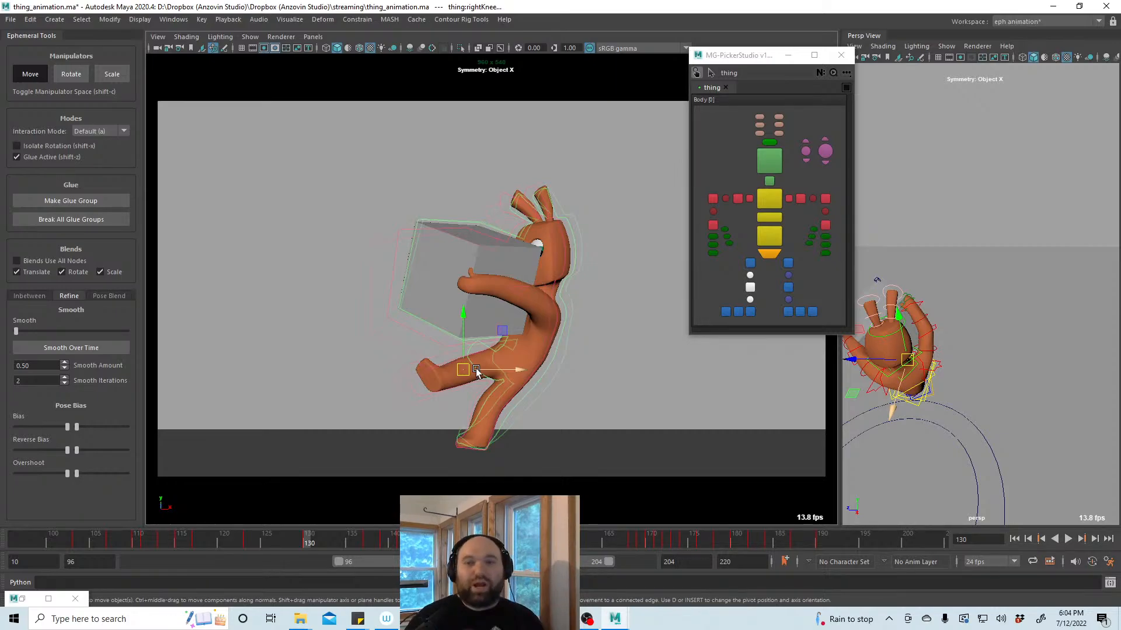
Try moving the right foot farther away from the body at frame 123, and undo the move
{"action": "left_click_drag", "start_coordinate": [307, 537], "coordinate": [250, 541]}
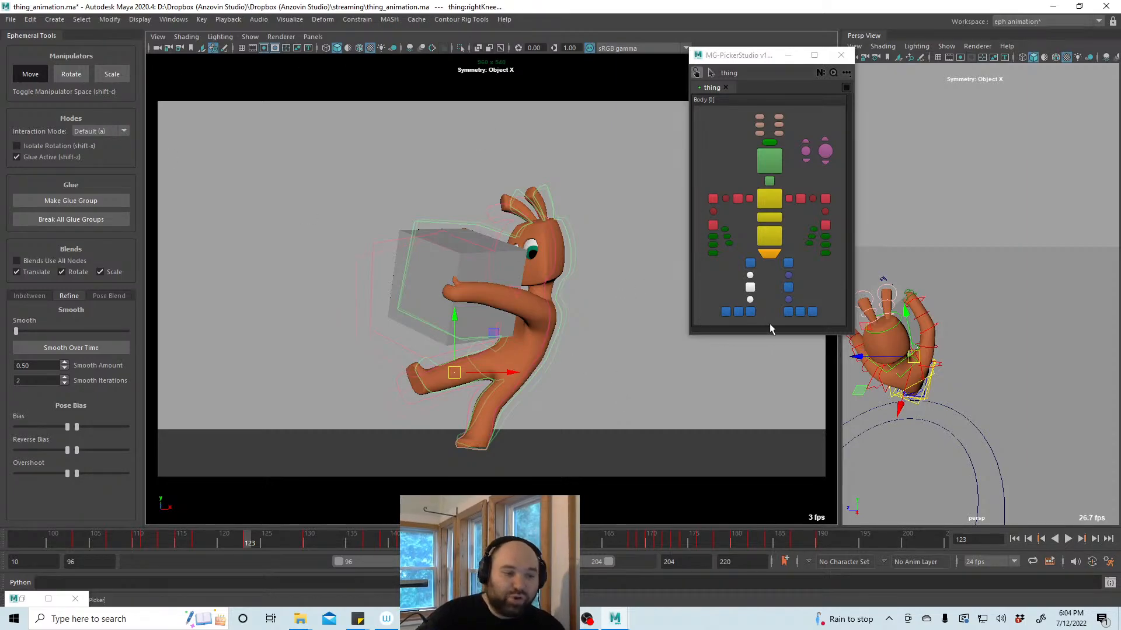
{"action": "left_click", "coordinate": [750, 312]}
{"action": "left_click_drag", "start_coordinate": [422, 386], "coordinate": [406, 387]}
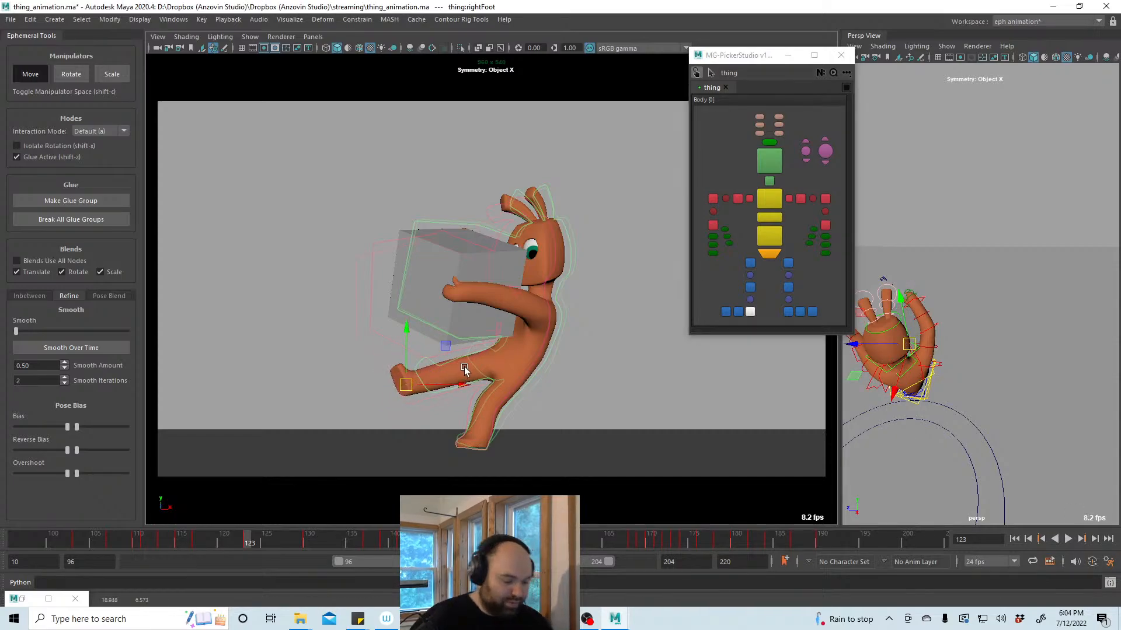
{"action": "key", "text": "ctrl+z"}
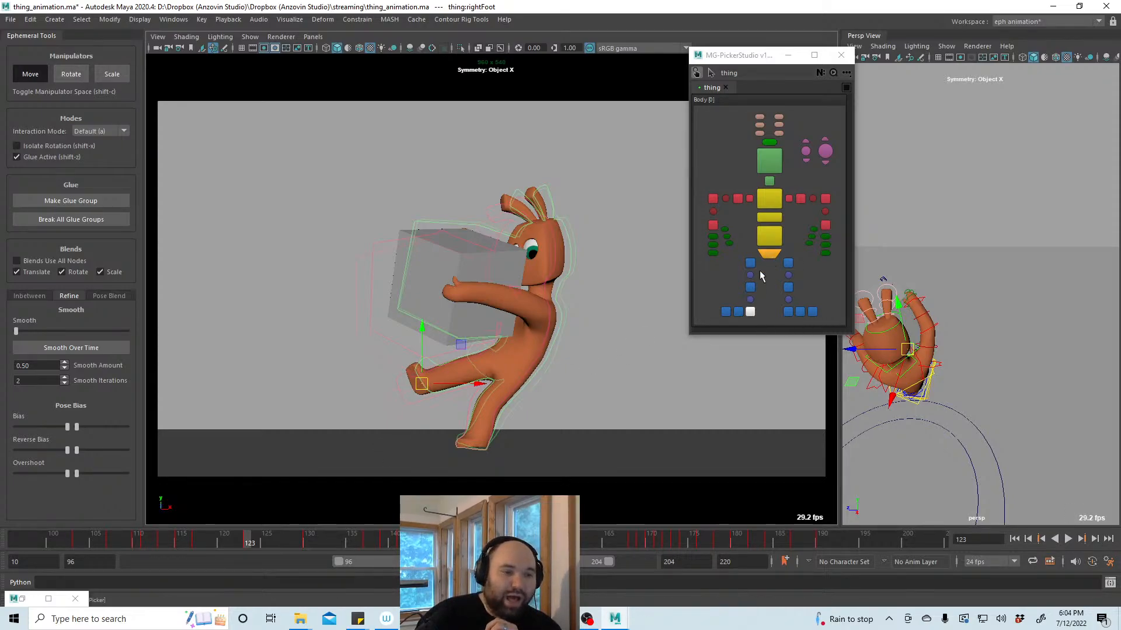
Reselect the right knee control and bias it slightly further toward its previous pose at frame 130
{"action": "left_click_drag", "start_coordinate": [760, 270], "coordinate": [746, 299]}
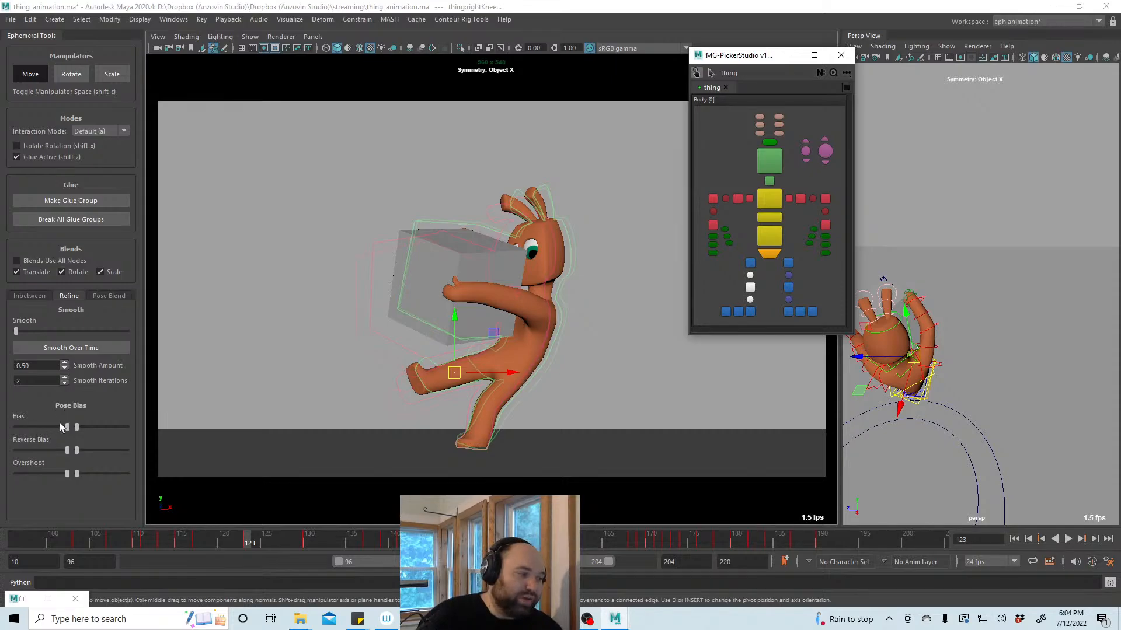
{"action": "left_click", "coordinate": [309, 538]}
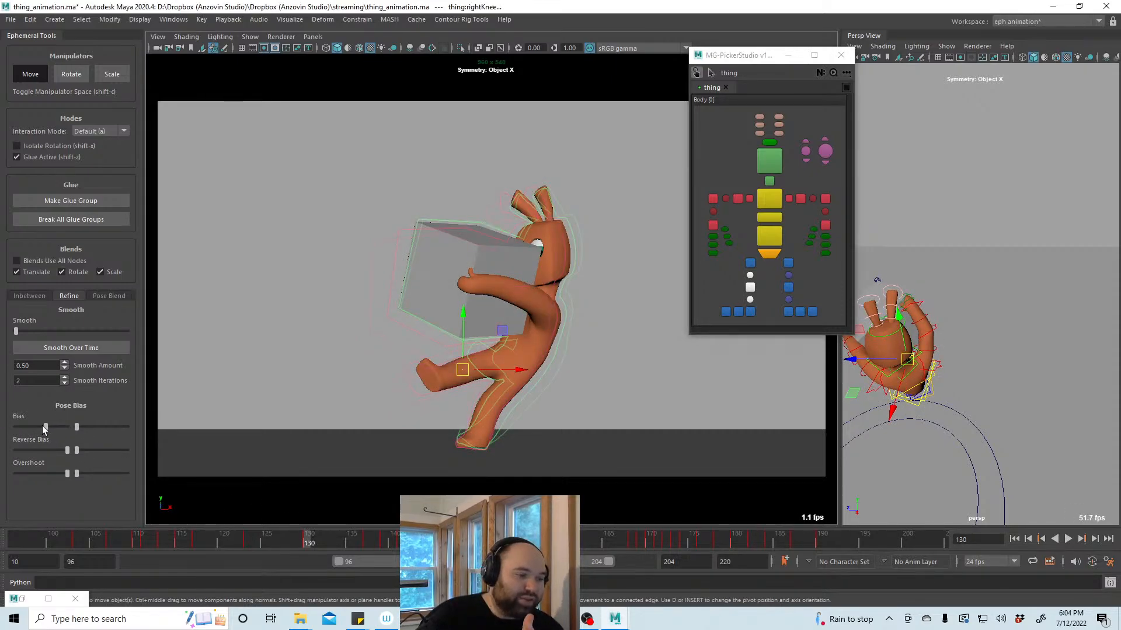
{"action": "left_click_drag", "start_coordinate": [42, 426], "coordinate": [41, 425]}
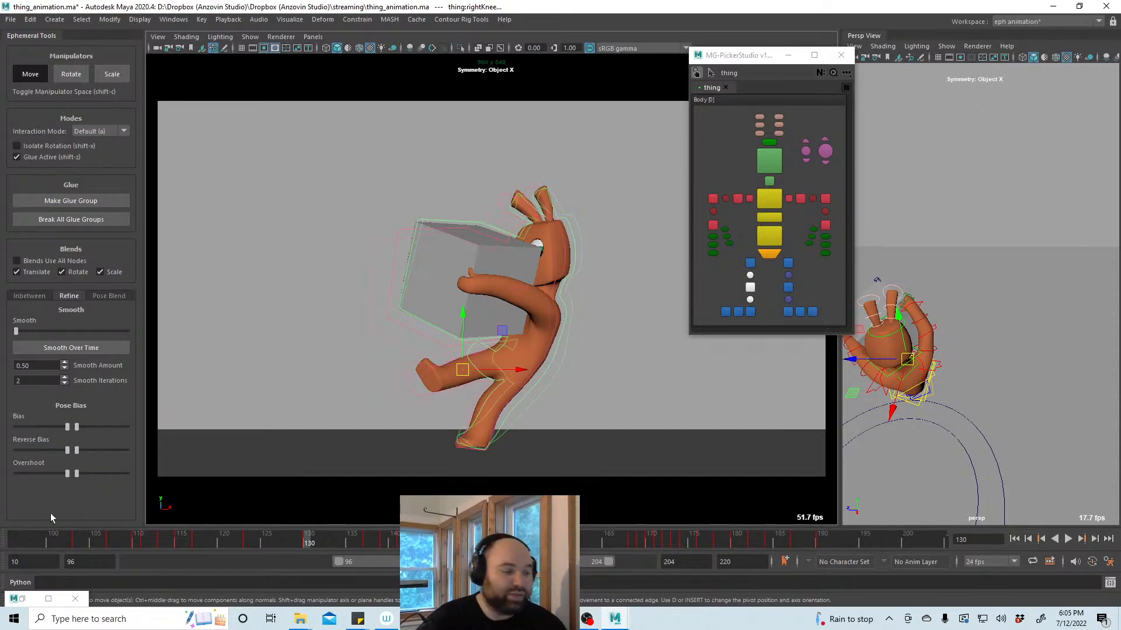
At frame 135, enable Blends Use All Nodes, add a breakdown toward the next key, and nudge the right foot outward
{"action": "mouse_move", "coordinate": [328, 541]}
{"action": "left_mouse_down"}
{"action": "mouse_move", "coordinate": [374, 539]}
{"action": "mouse_move", "coordinate": [247, 544]}
{"action": "mouse_move", "coordinate": [352, 544]}
{"action": "left_mouse_up"}
{"action": "left_click", "coordinate": [30, 294]}
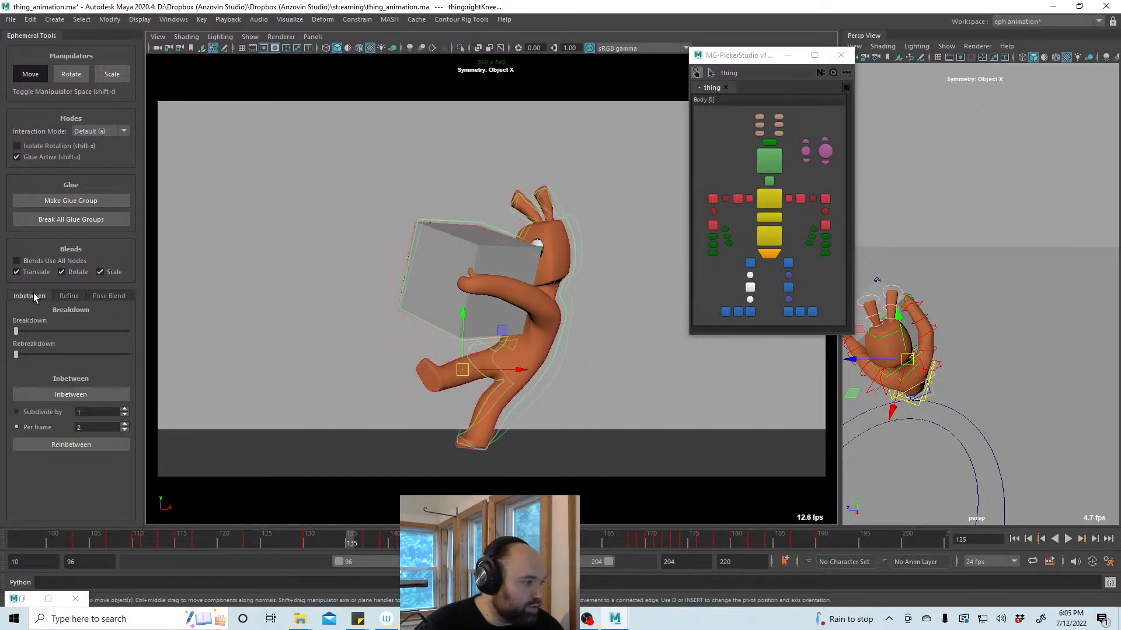
{"action": "left_click", "coordinate": [50, 263]}
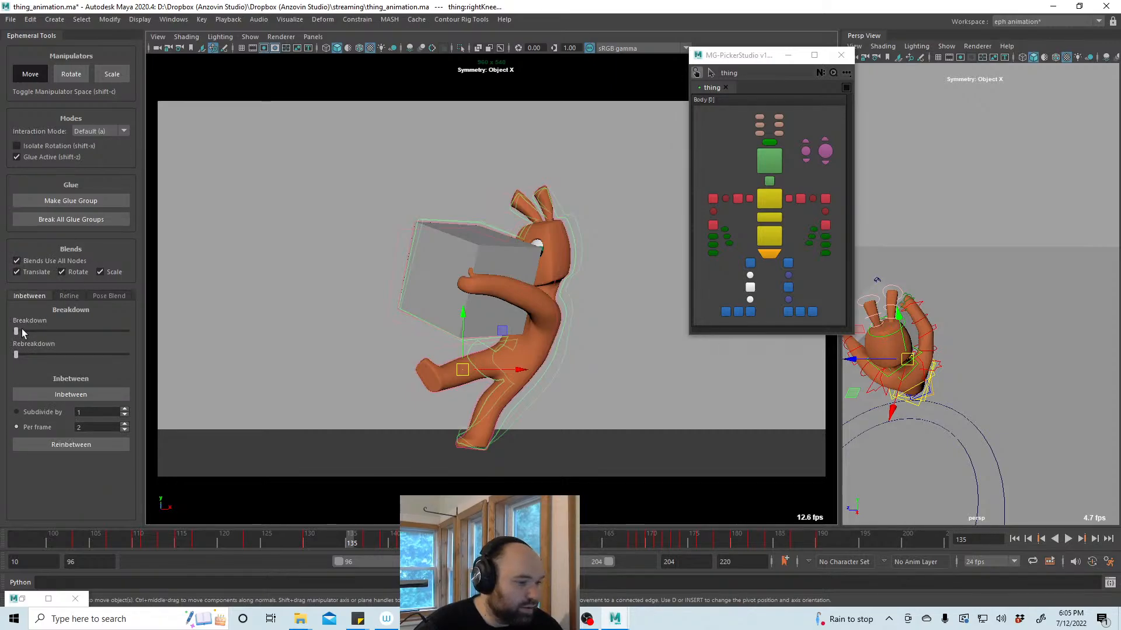
{"action": "left_click_drag", "start_coordinate": [17, 331], "coordinate": [53, 332]}
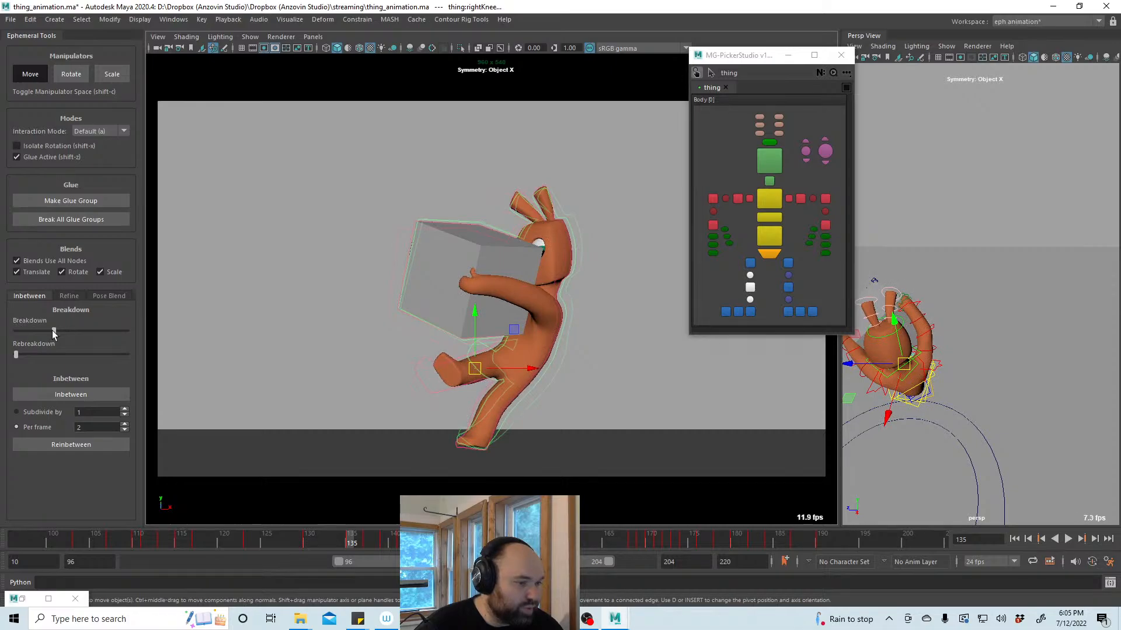
{"action": "left_click", "coordinate": [580, 348]}
{"action": "left_click", "coordinate": [450, 373]}
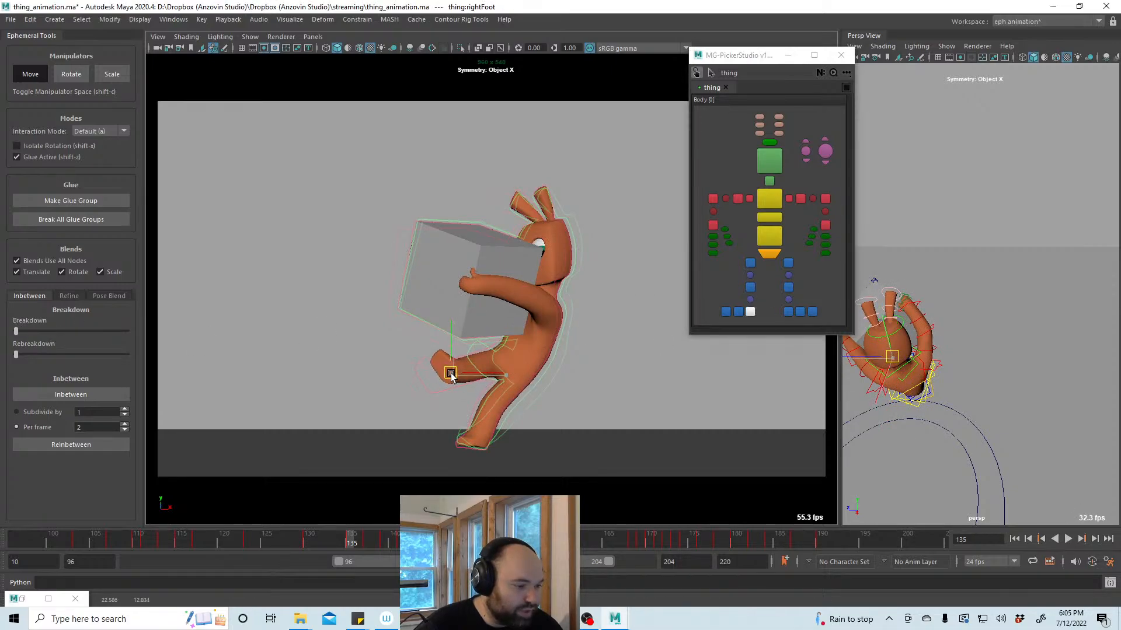
Clear the selection and play the animation from frame 96 to review the leg motion in the turn
{"action": "key", "text": "alt+v"}
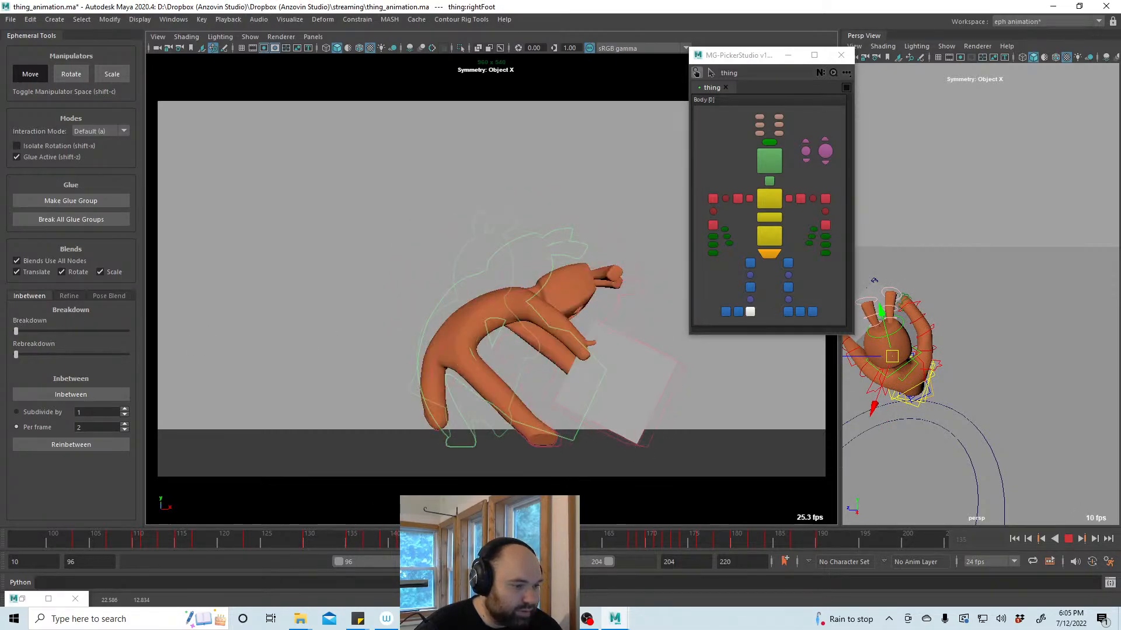
{"action": "key", "text": "alt+v"}
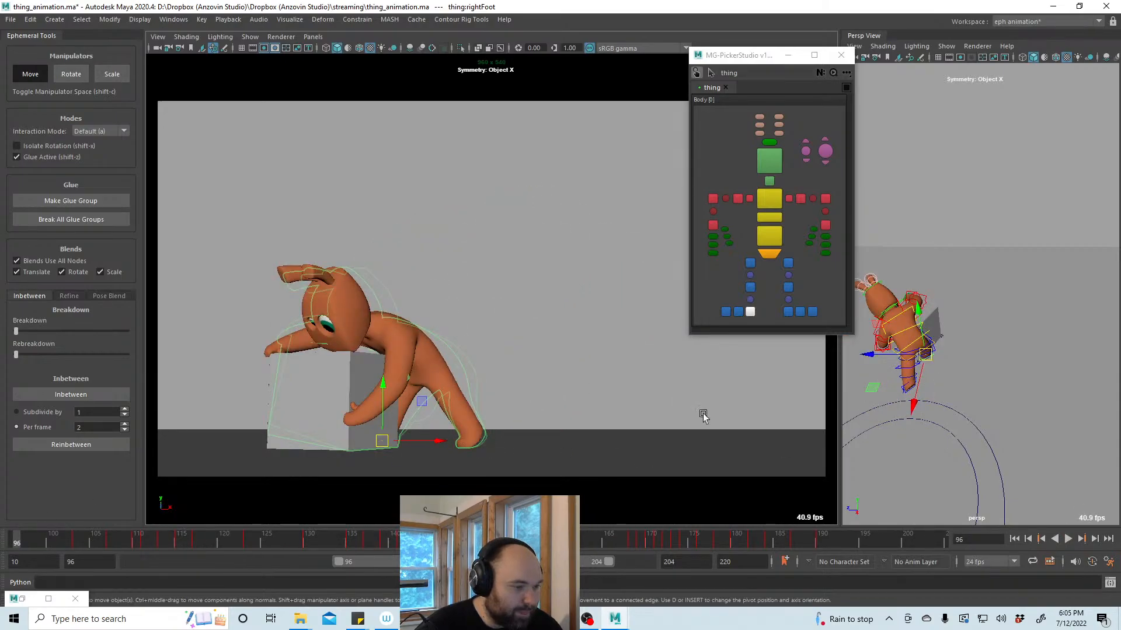
{"action": "left_click", "coordinate": [703, 416]}
{"action": "left_click", "coordinate": [1069, 539]}
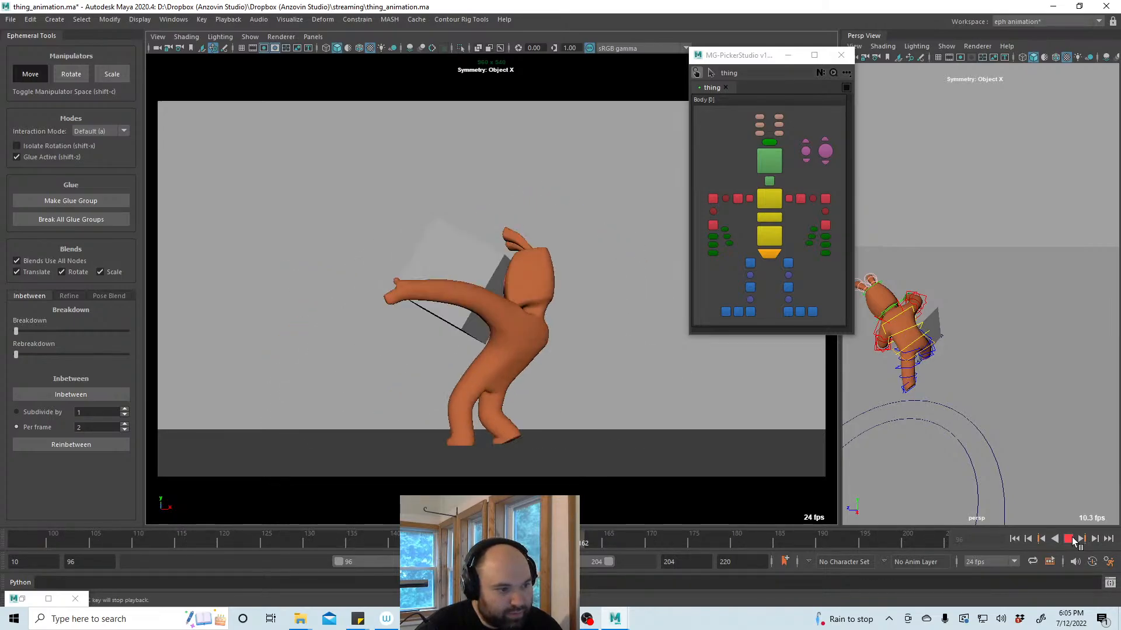
{"action": "left_click", "coordinate": [1073, 540]}
Add an all-nodes breakdown at frame 120 that moves the character and box partway toward the next pose
{"action": "left_click", "coordinate": [770, 198]}
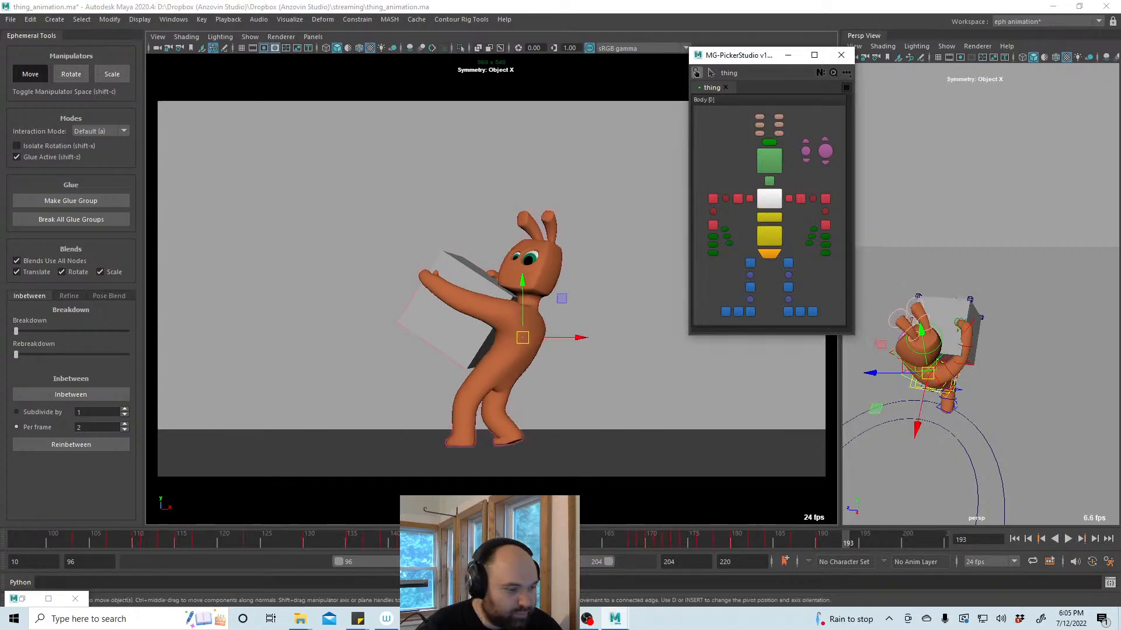
{"action": "left_click_drag", "start_coordinate": [300, 544], "coordinate": [224, 544]}
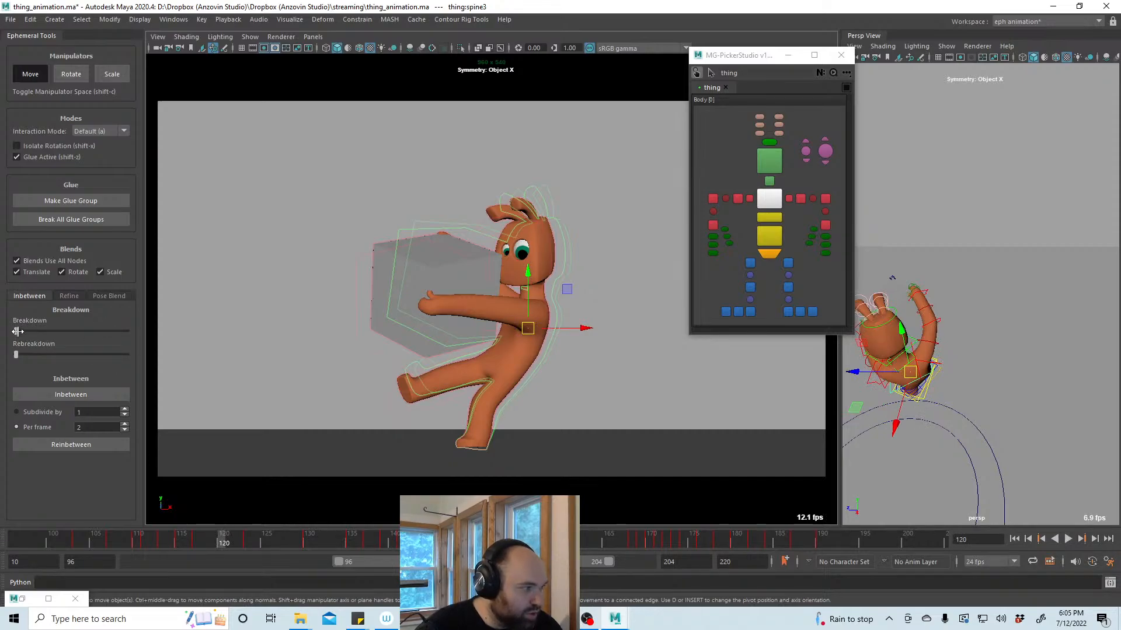
{"action": "left_click_drag", "start_coordinate": [17, 331], "coordinate": [65, 333]}
Select the box and nudge it slightly upward at frame 123
{"action": "left_click", "coordinate": [442, 256]}
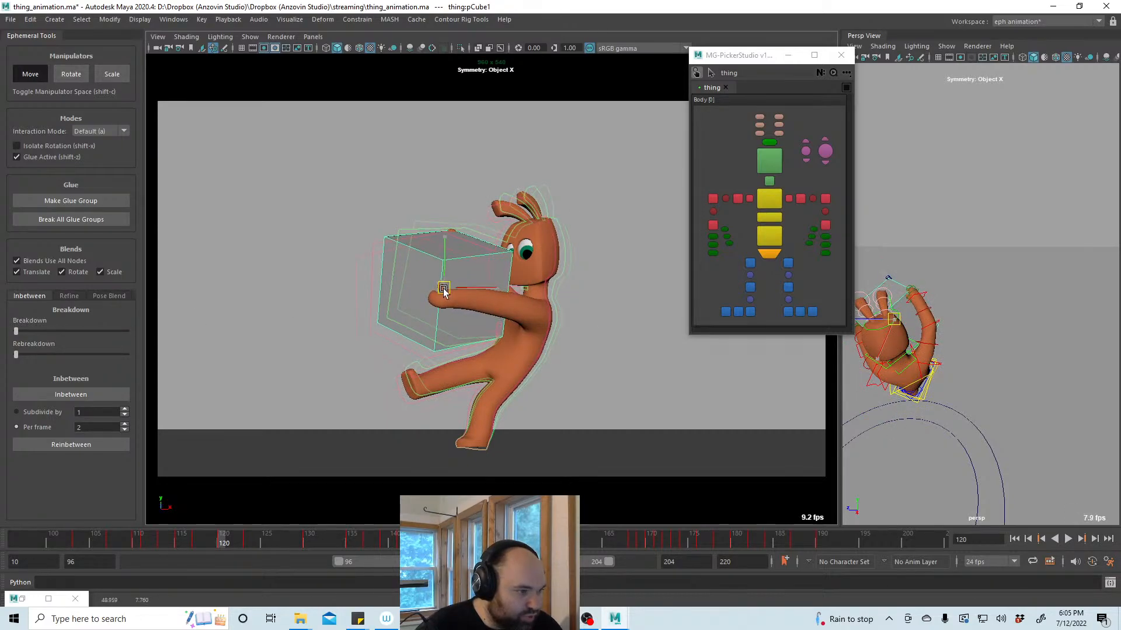
{"action": "left_click", "coordinate": [248, 537]}
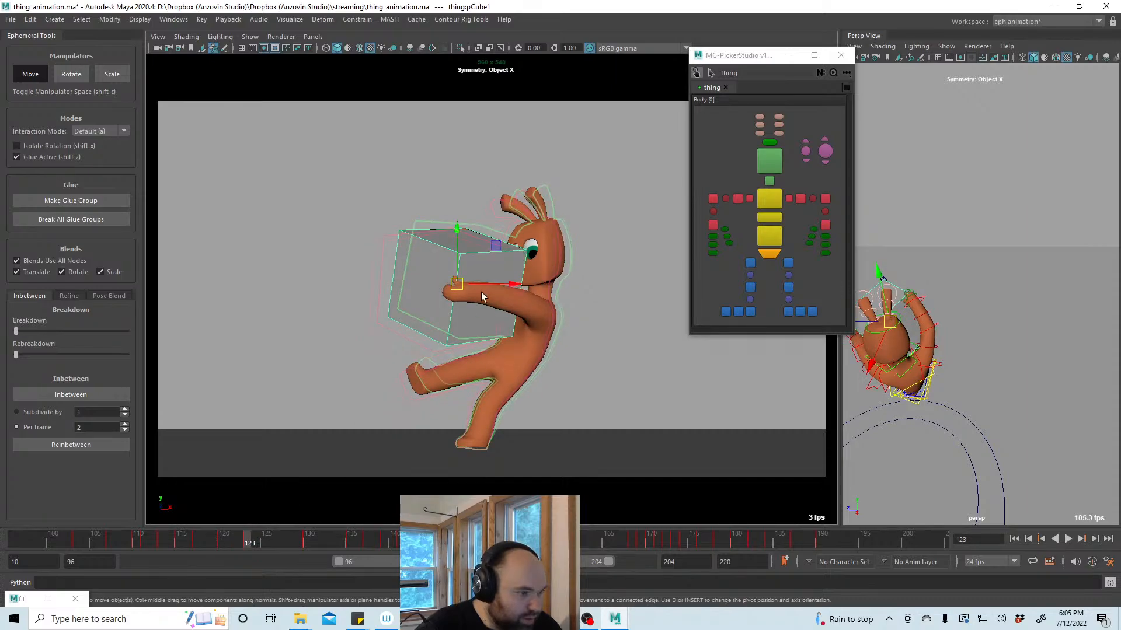
{"action": "left_click_drag", "start_coordinate": [454, 282], "coordinate": [451, 278]}
{"action": "key", "text": "alt+v"}
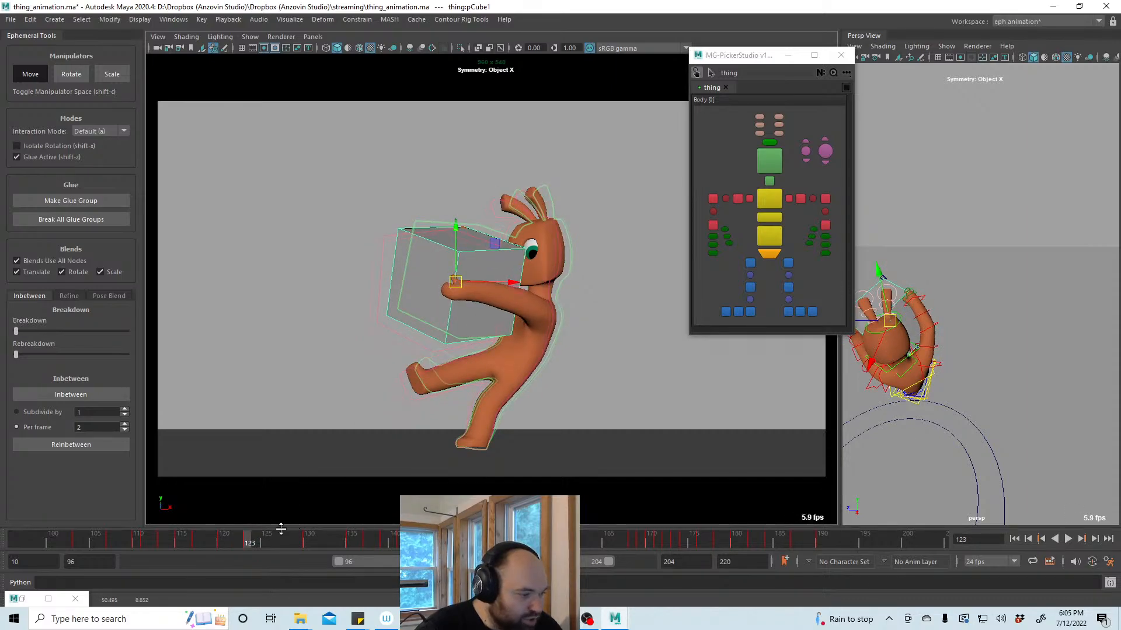
Add an all-nodes breakdown at frame 127 and return to frame 96
{"action": "left_click", "coordinate": [283, 544]}
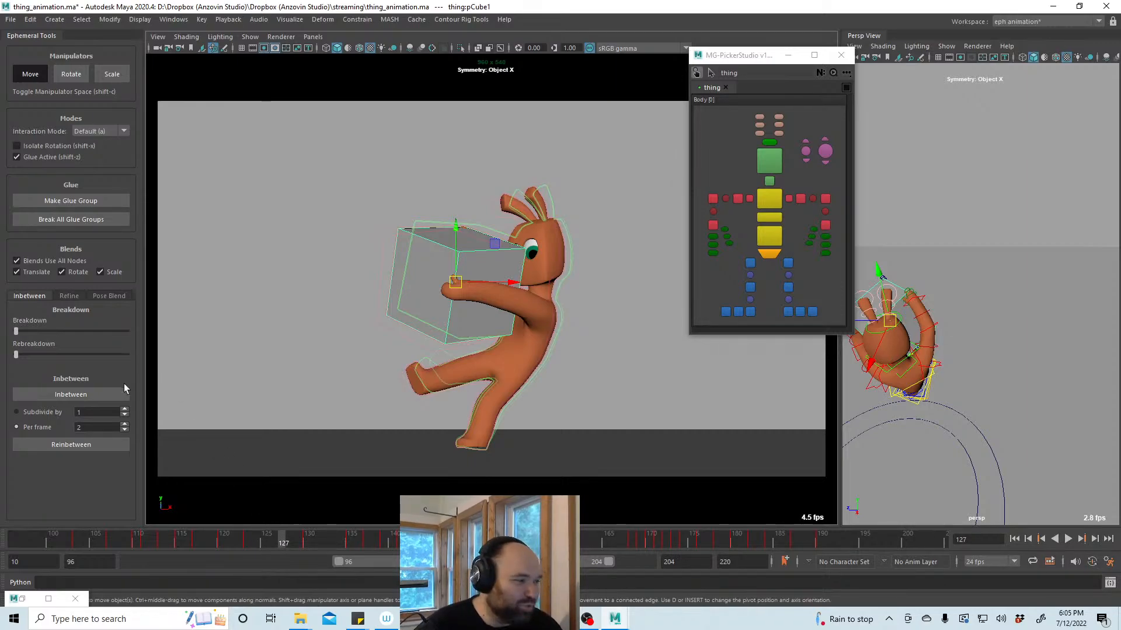
{"action": "left_click_drag", "start_coordinate": [16, 332], "coordinate": [66, 339]}
{"action": "left_click_drag", "start_coordinate": [327, 542], "coordinate": [17, 549]}
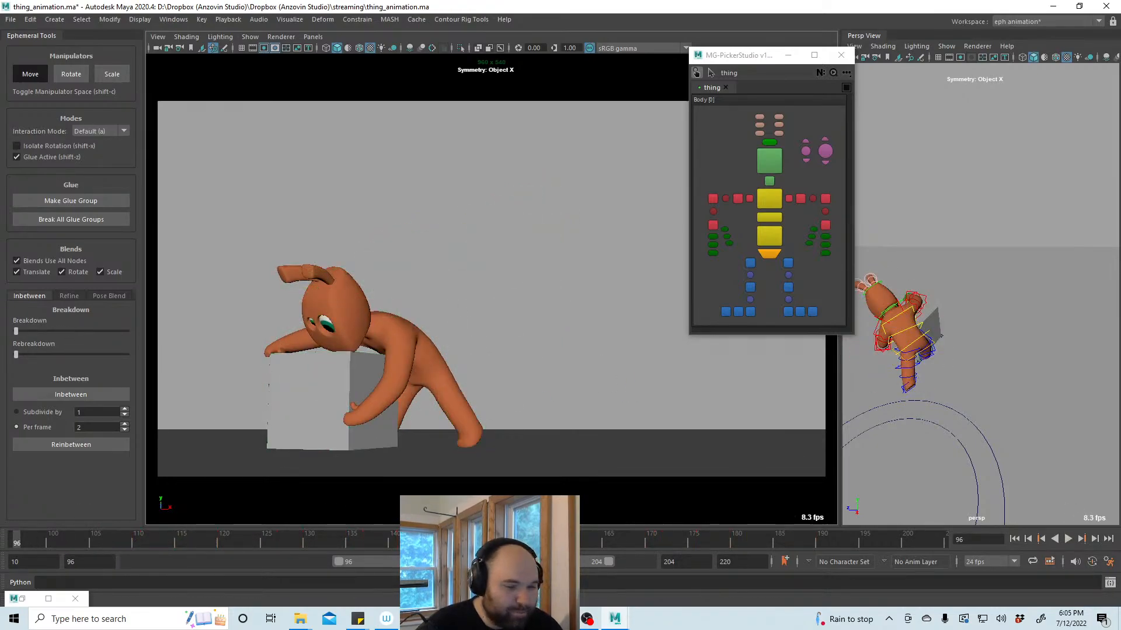
Play the lift and turn through to check the new breakdowns, return to frame 96, and save the scene
{"action": "left_click", "coordinate": [1068, 539]}
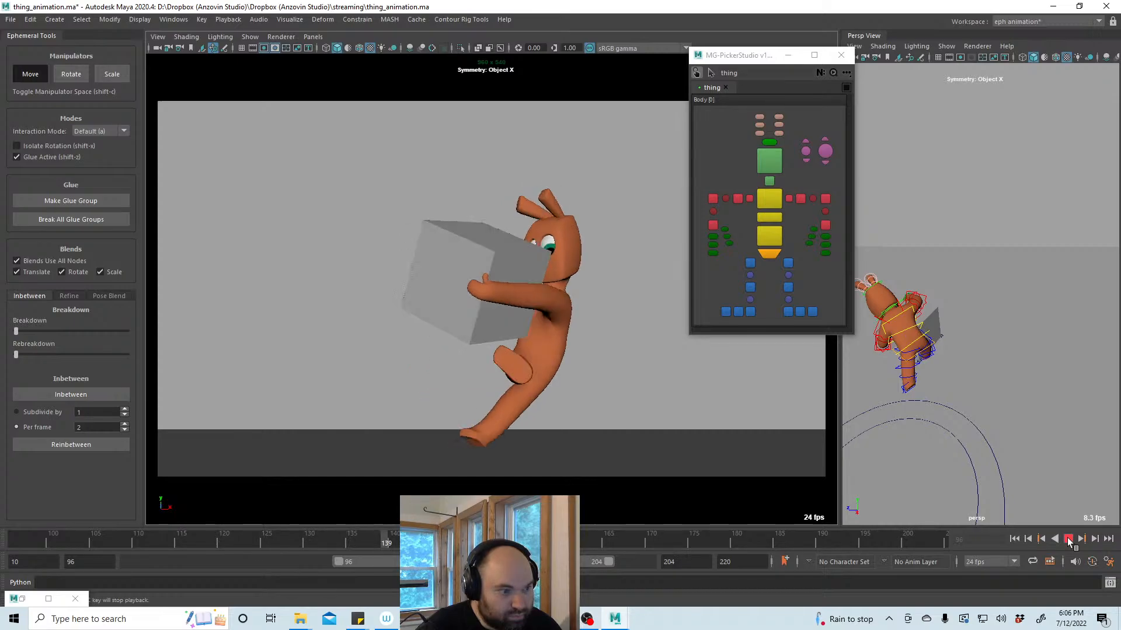
{"action": "left_click", "coordinate": [1069, 539]}
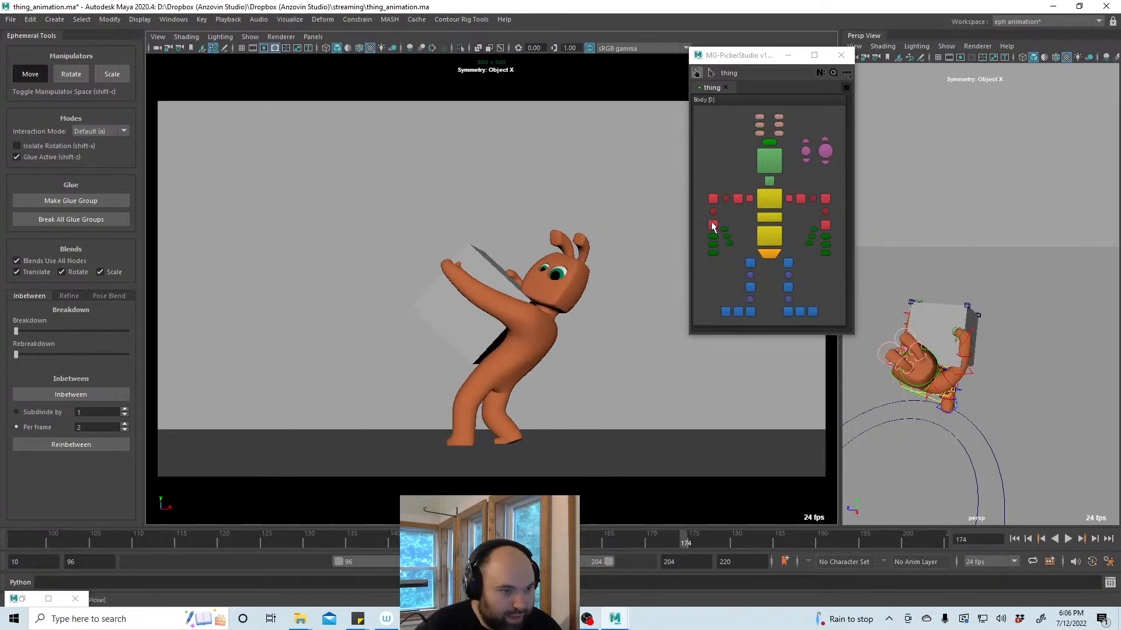
{"action": "left_click", "coordinate": [749, 312]}
{"action": "mouse_move", "coordinate": [210, 542]}
{"action": "left_mouse_down"}
{"action": "mouse_move", "coordinate": [291, 543]}
{"action": "mouse_move", "coordinate": [138, 554]}
{"action": "mouse_move", "coordinate": [296, 551]}
{"action": "mouse_move", "coordinate": [15, 553]}
{"action": "left_mouse_up"}
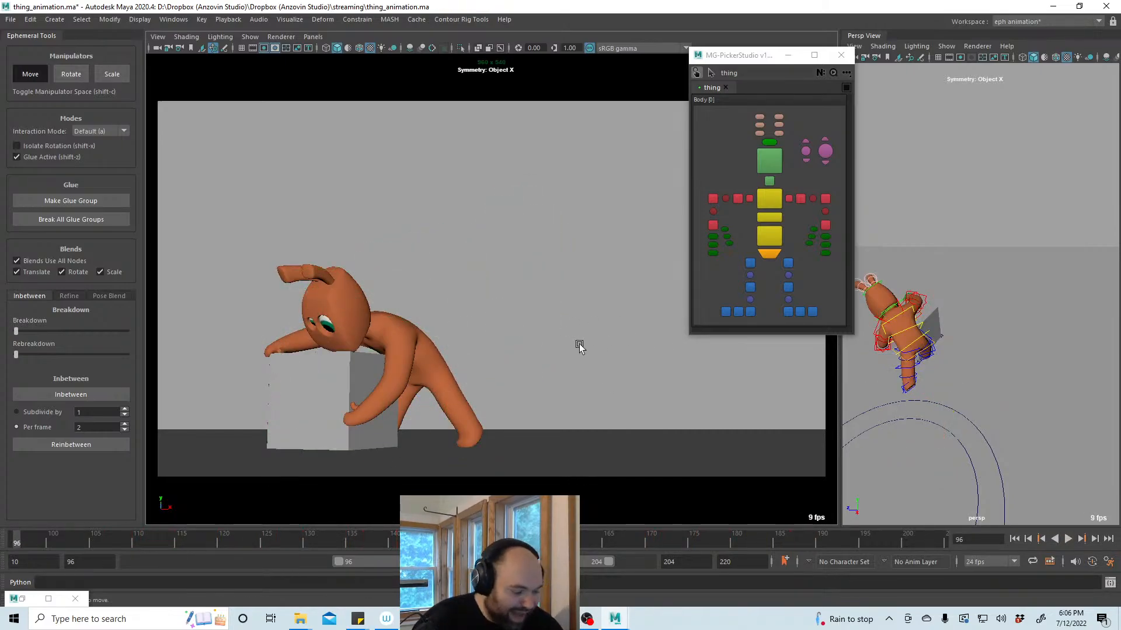
{"action": "key", "text": "ctrl+s"}
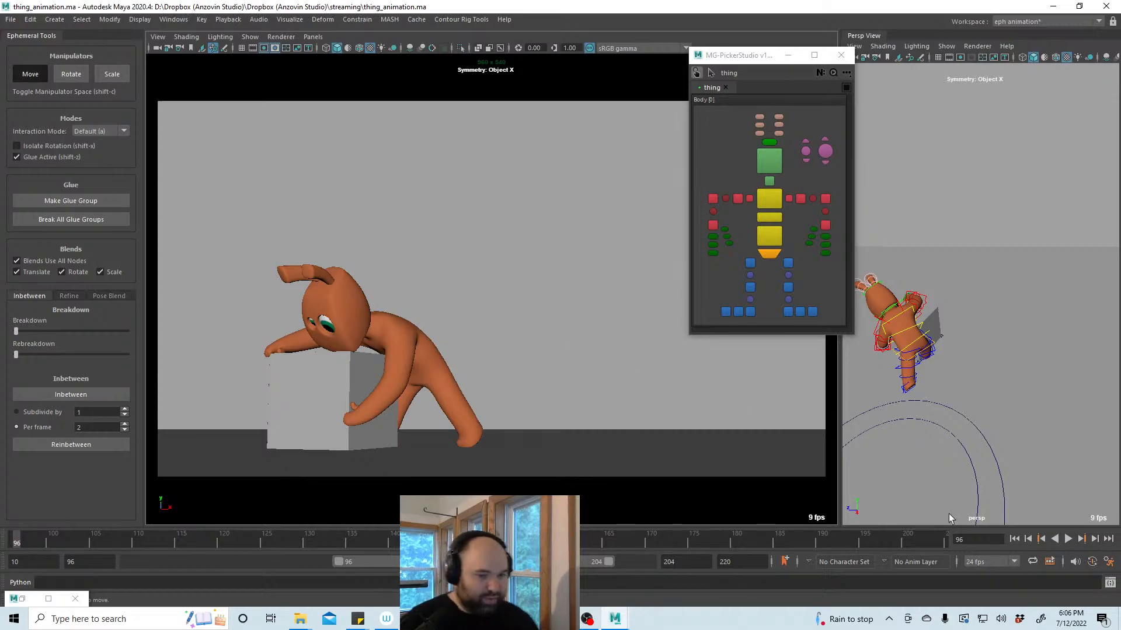
Replay the lift and turn, examine the raised right leg around frames 128 to 131, and save the scene
{"action": "left_click", "coordinate": [1068, 538]}
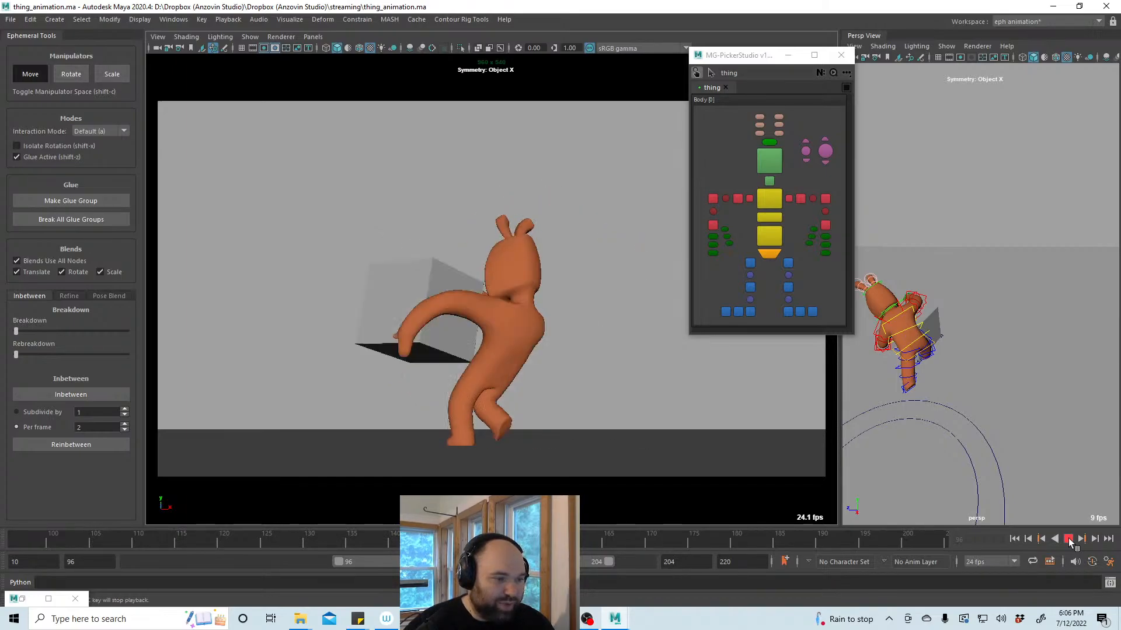
{"action": "left_click", "coordinate": [1068, 538]}
{"action": "left_click_drag", "start_coordinate": [408, 538], "coordinate": [318, 536]}
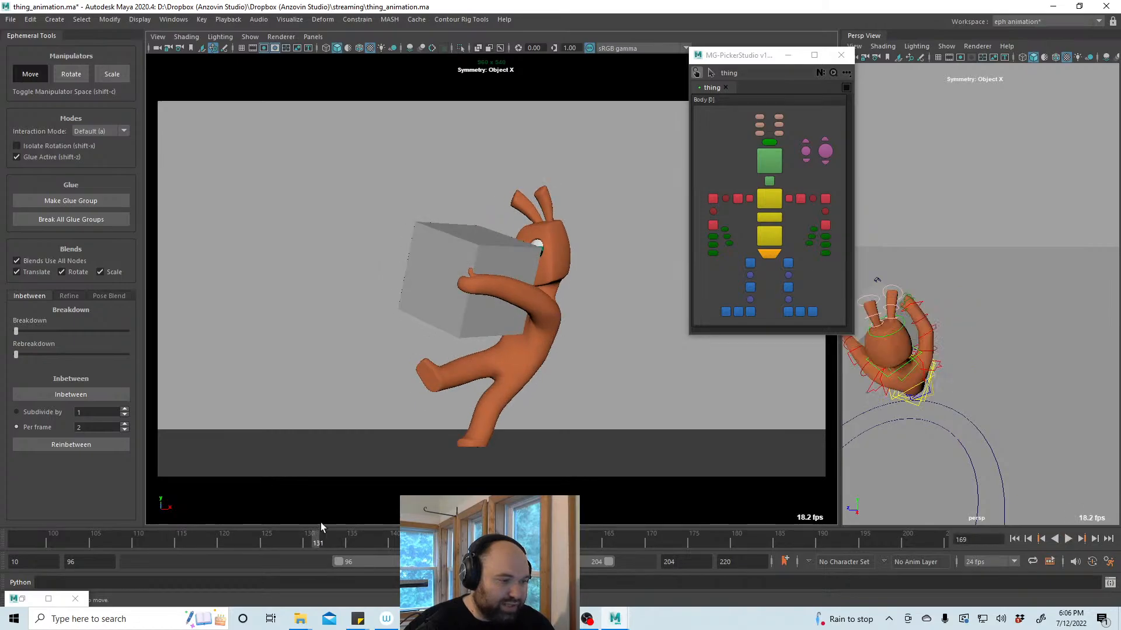
{"action": "left_click_drag", "start_coordinate": [430, 363], "coordinate": [440, 381]}
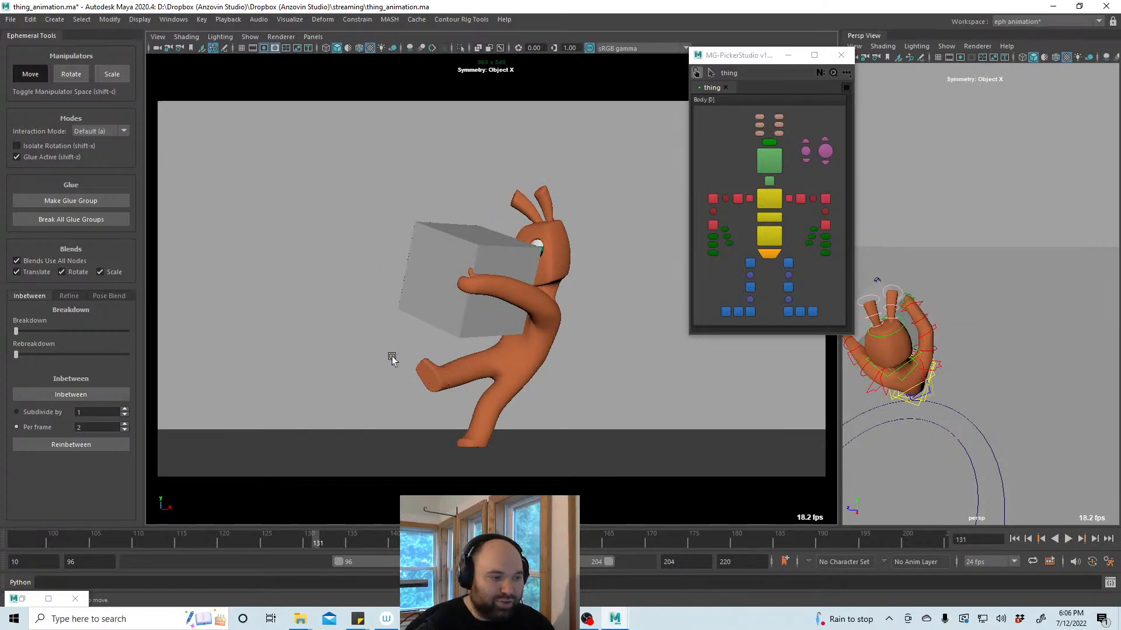
{"action": "key", "text": "alt+v"}
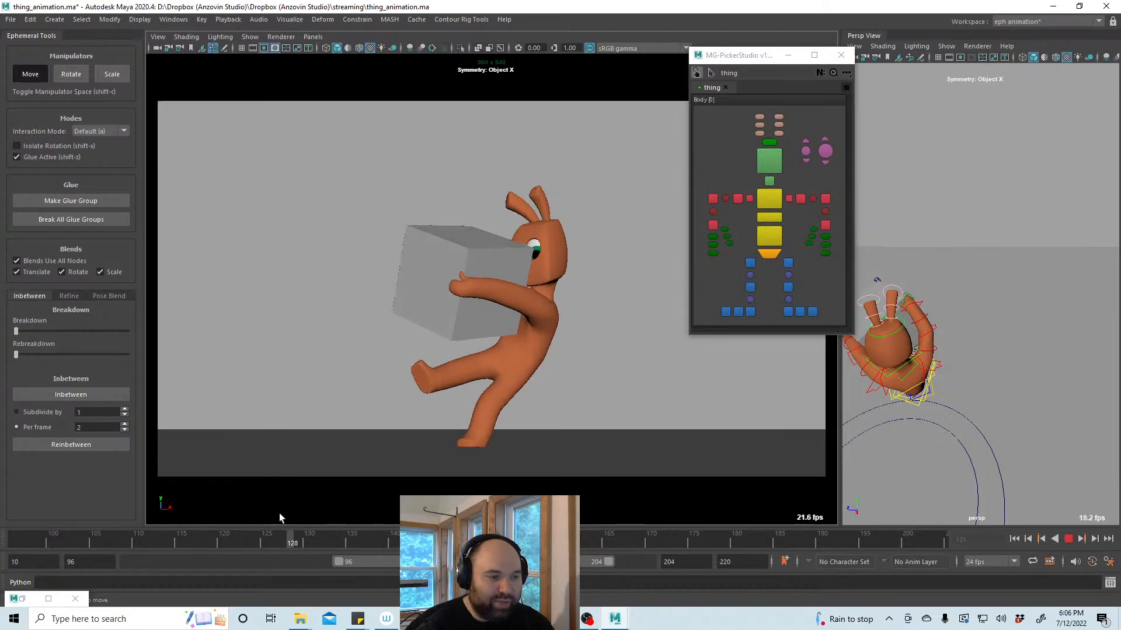
{"action": "key", "text": "alt+v"}
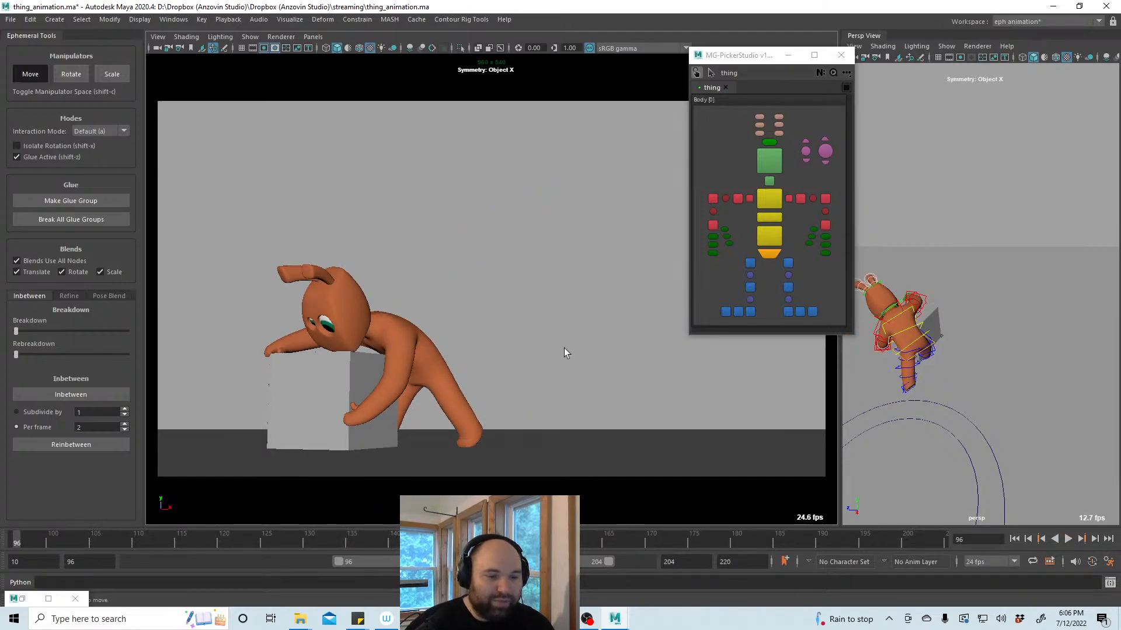
{"action": "key", "text": "ctrl+s"}
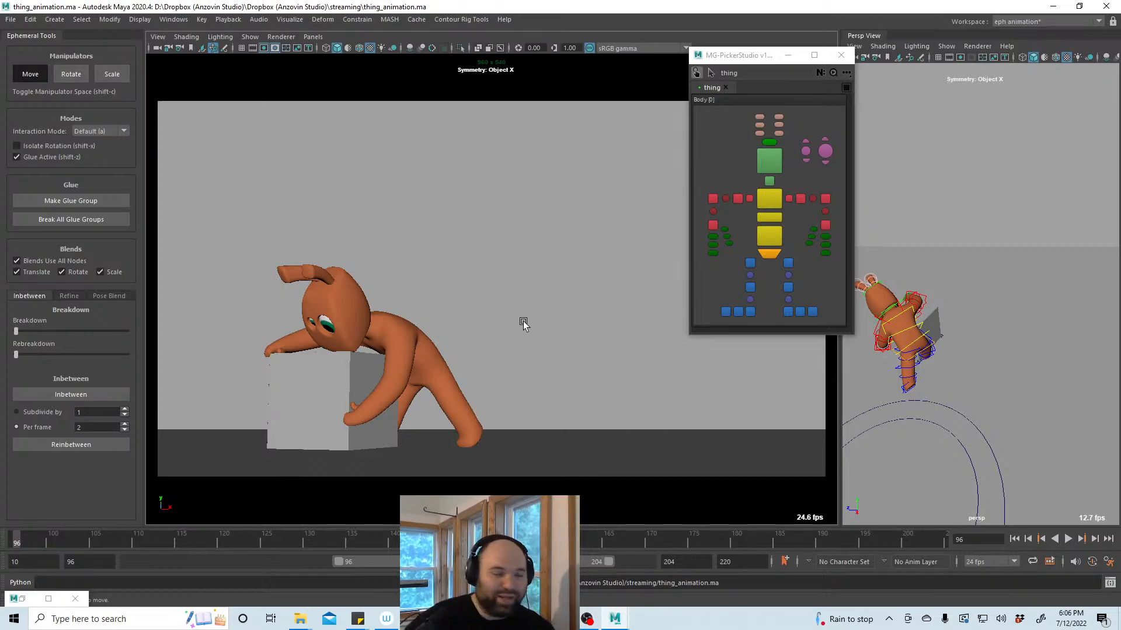
{"action": "left_click", "coordinate": [1068, 538]}
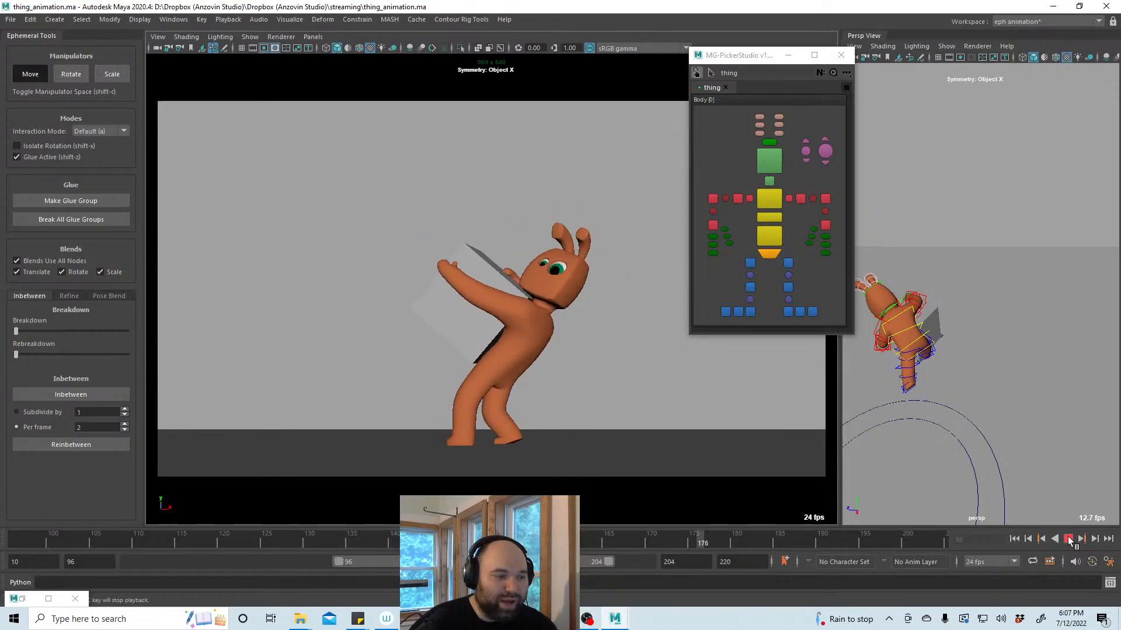
{"action": "left_click", "coordinate": [1069, 540]}
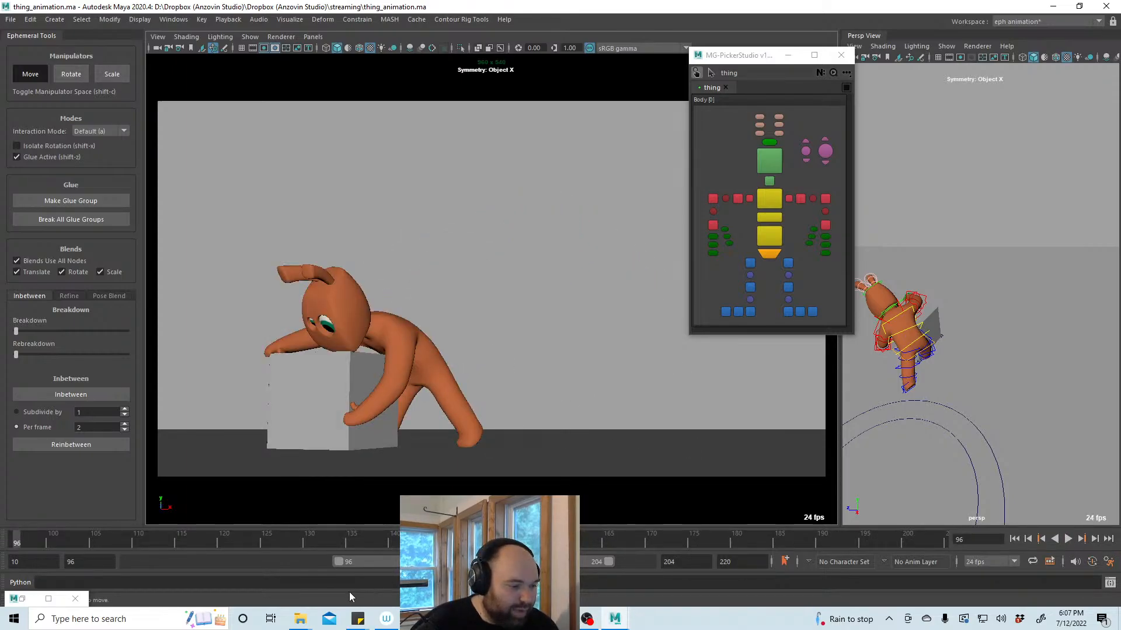
Extend the playback range to cover frames 10 to 220
{"action": "left_click_drag", "start_coordinate": [337, 562], "coordinate": [167, 567]}
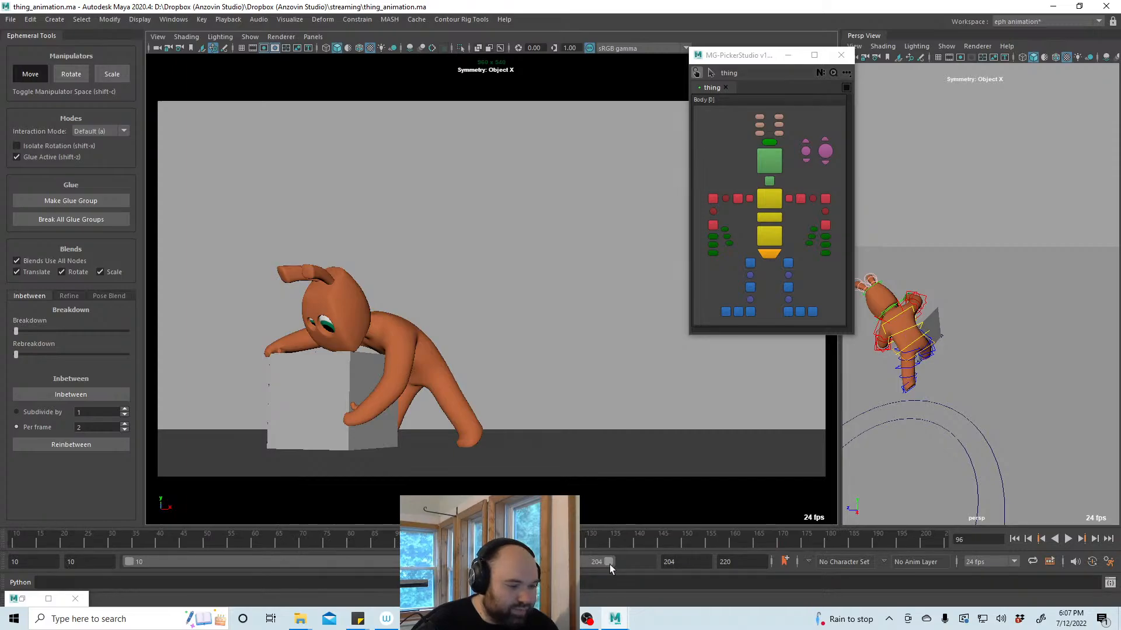
{"action": "left_click_drag", "start_coordinate": [131, 561], "coordinate": [102, 563]}
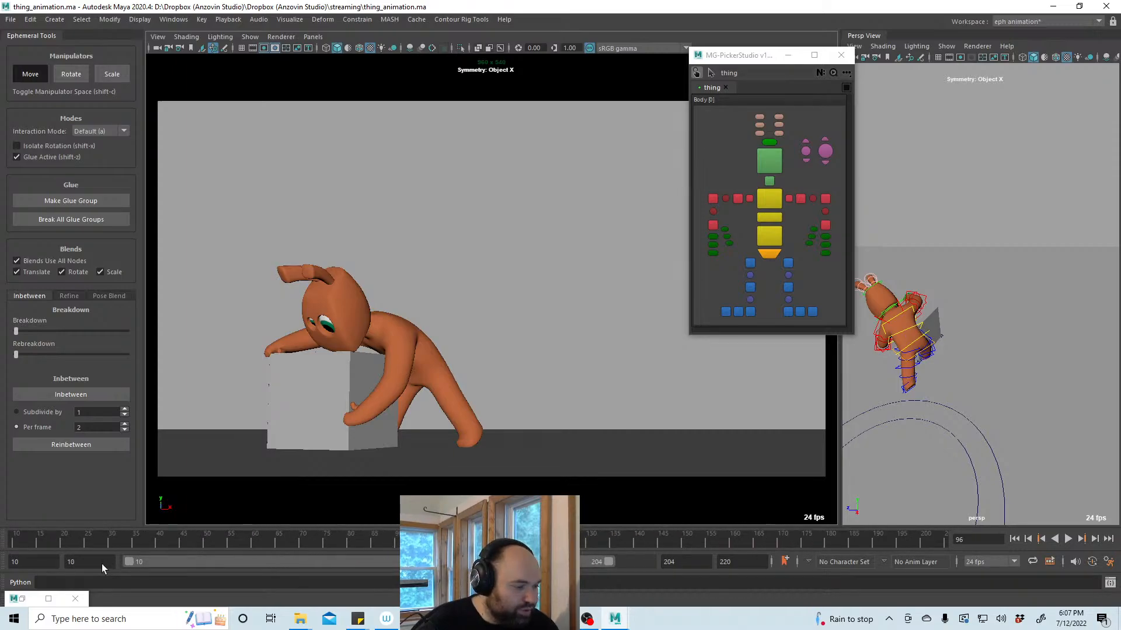
{"action": "left_click_drag", "start_coordinate": [615, 562], "coordinate": [652, 562]}
Play the full animation from the beginning, stop at frame 204, and save the scene
{"action": "key", "text": "alt+v"}
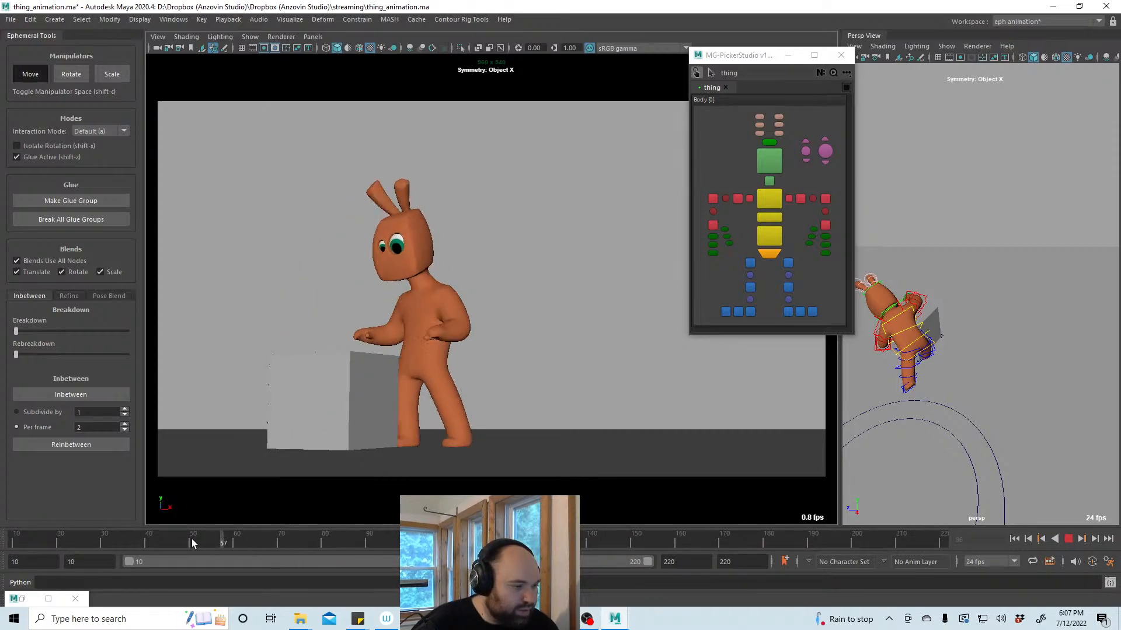
{"action": "left_click", "coordinate": [1068, 538]}
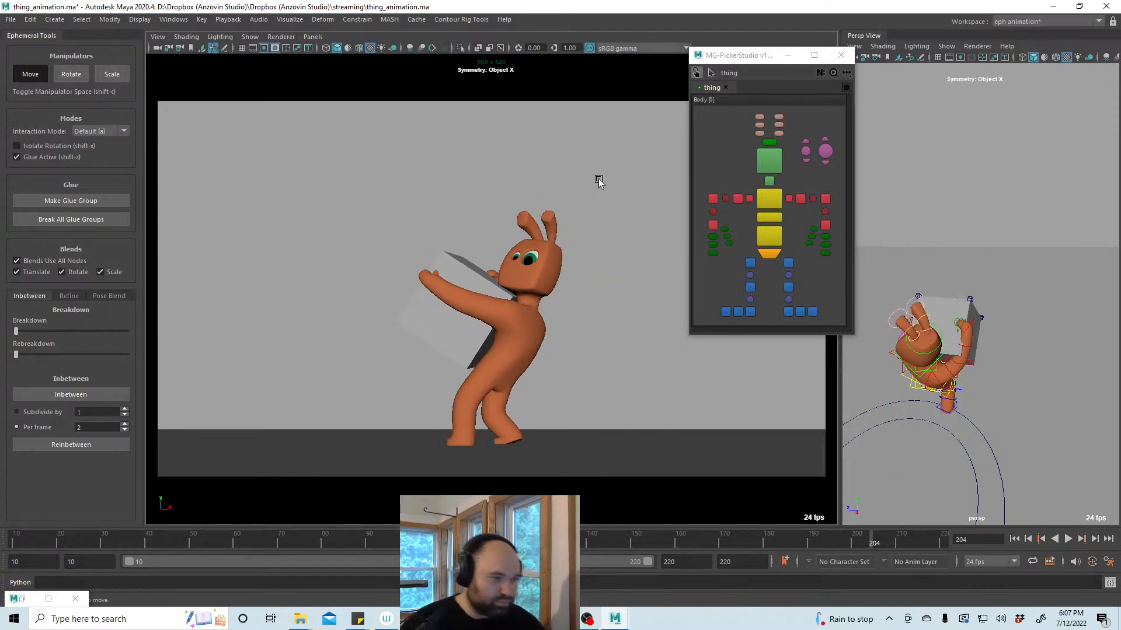
{"action": "key", "text": "ctrl+s"}
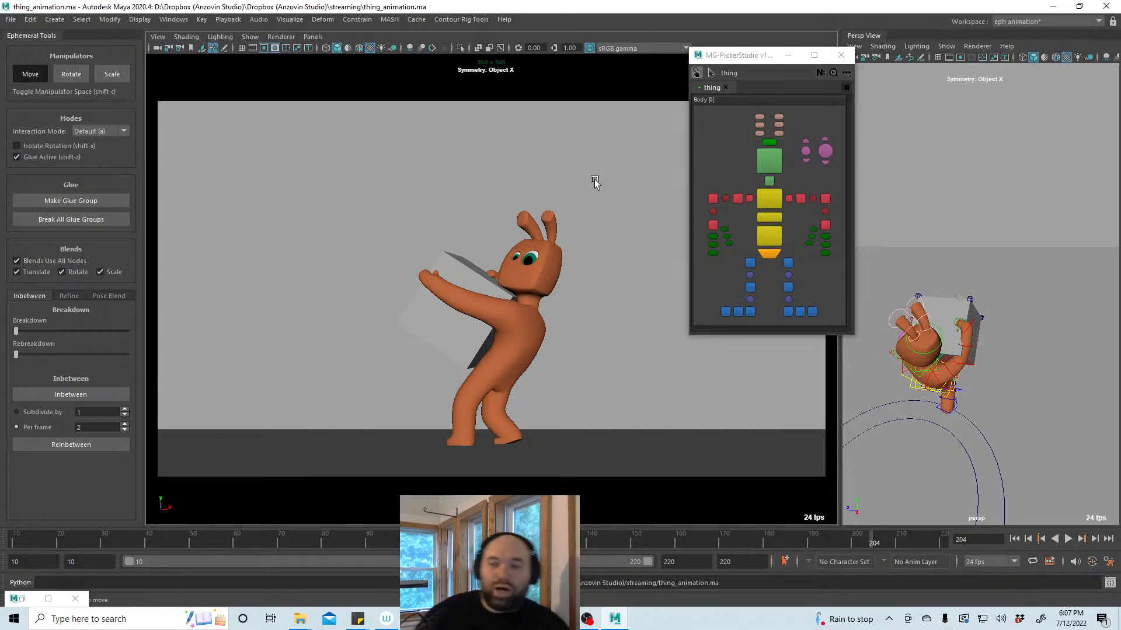